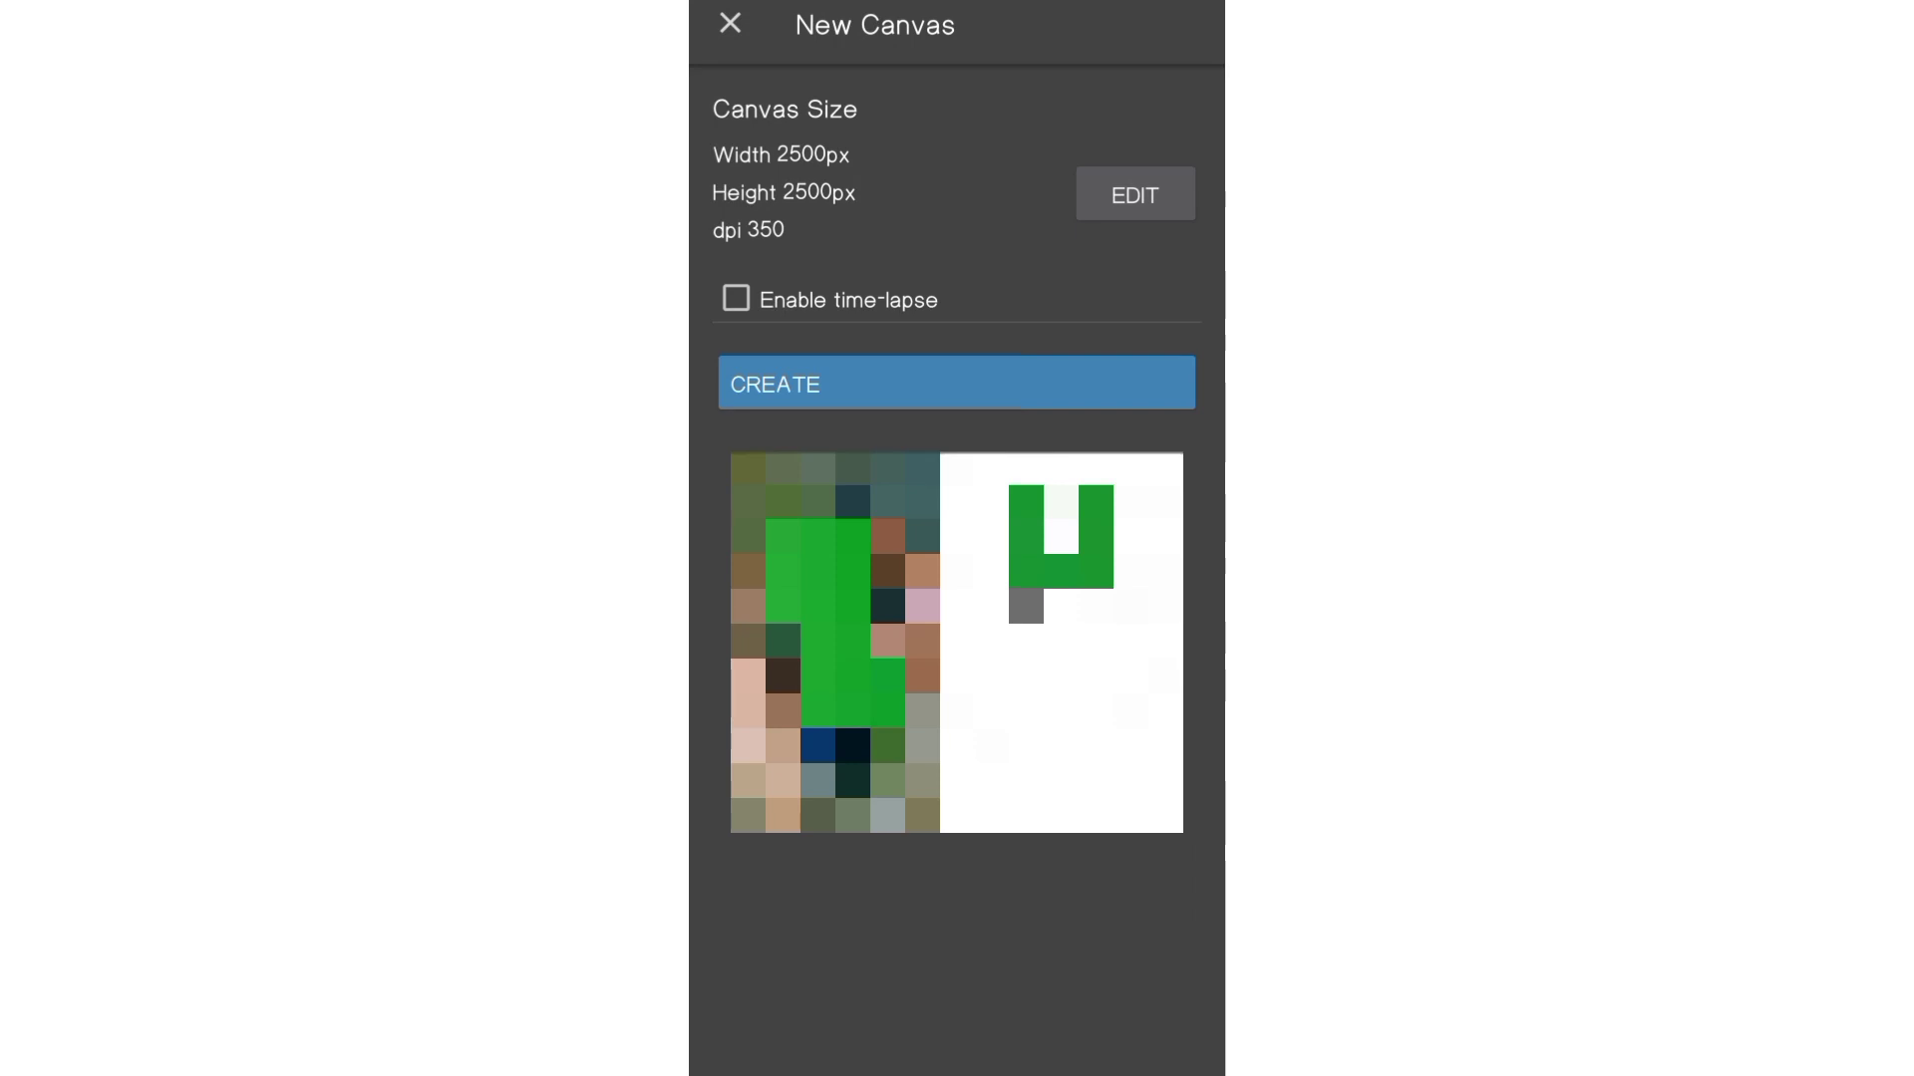
# - Create a blank white canvas of 2500 × 2500 px at 350 dpi
pyautogui.click(1135, 194)
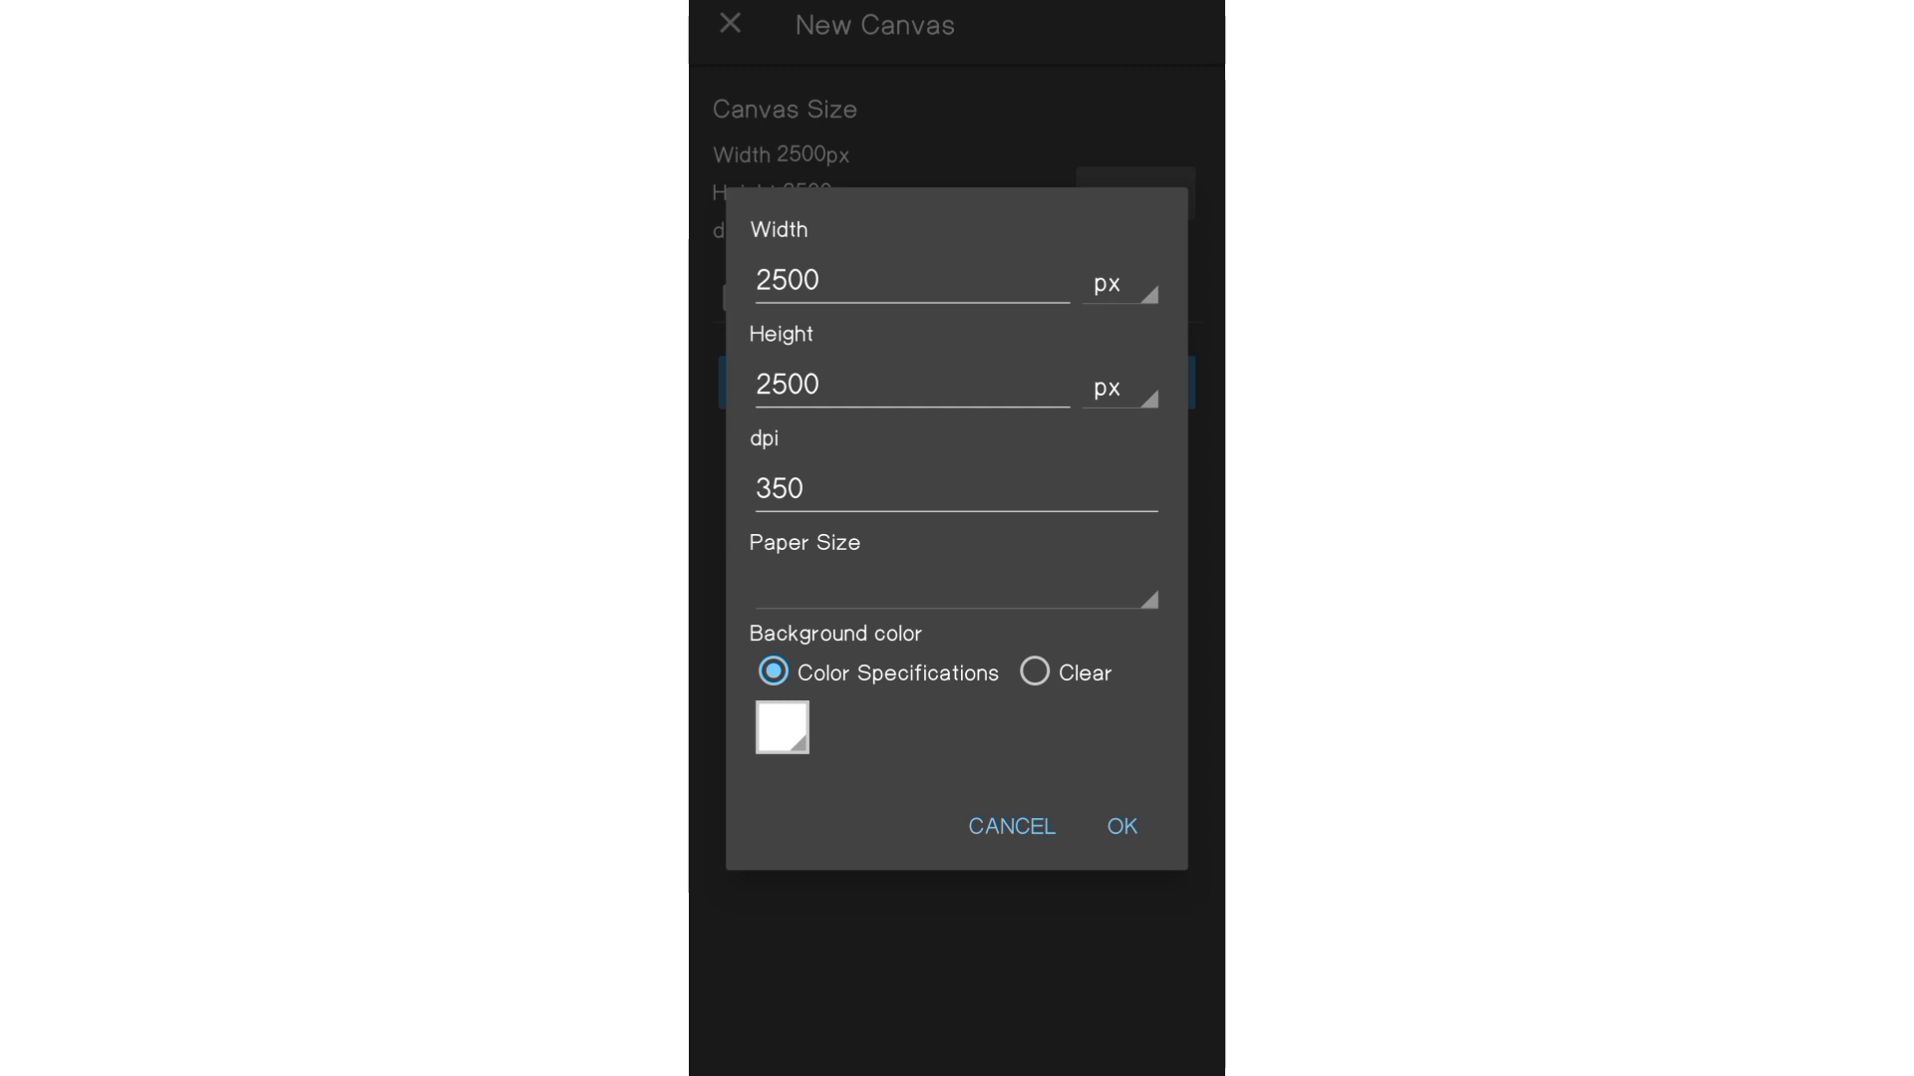
pyautogui.click(1122, 826)
pyautogui.click(953, 380)
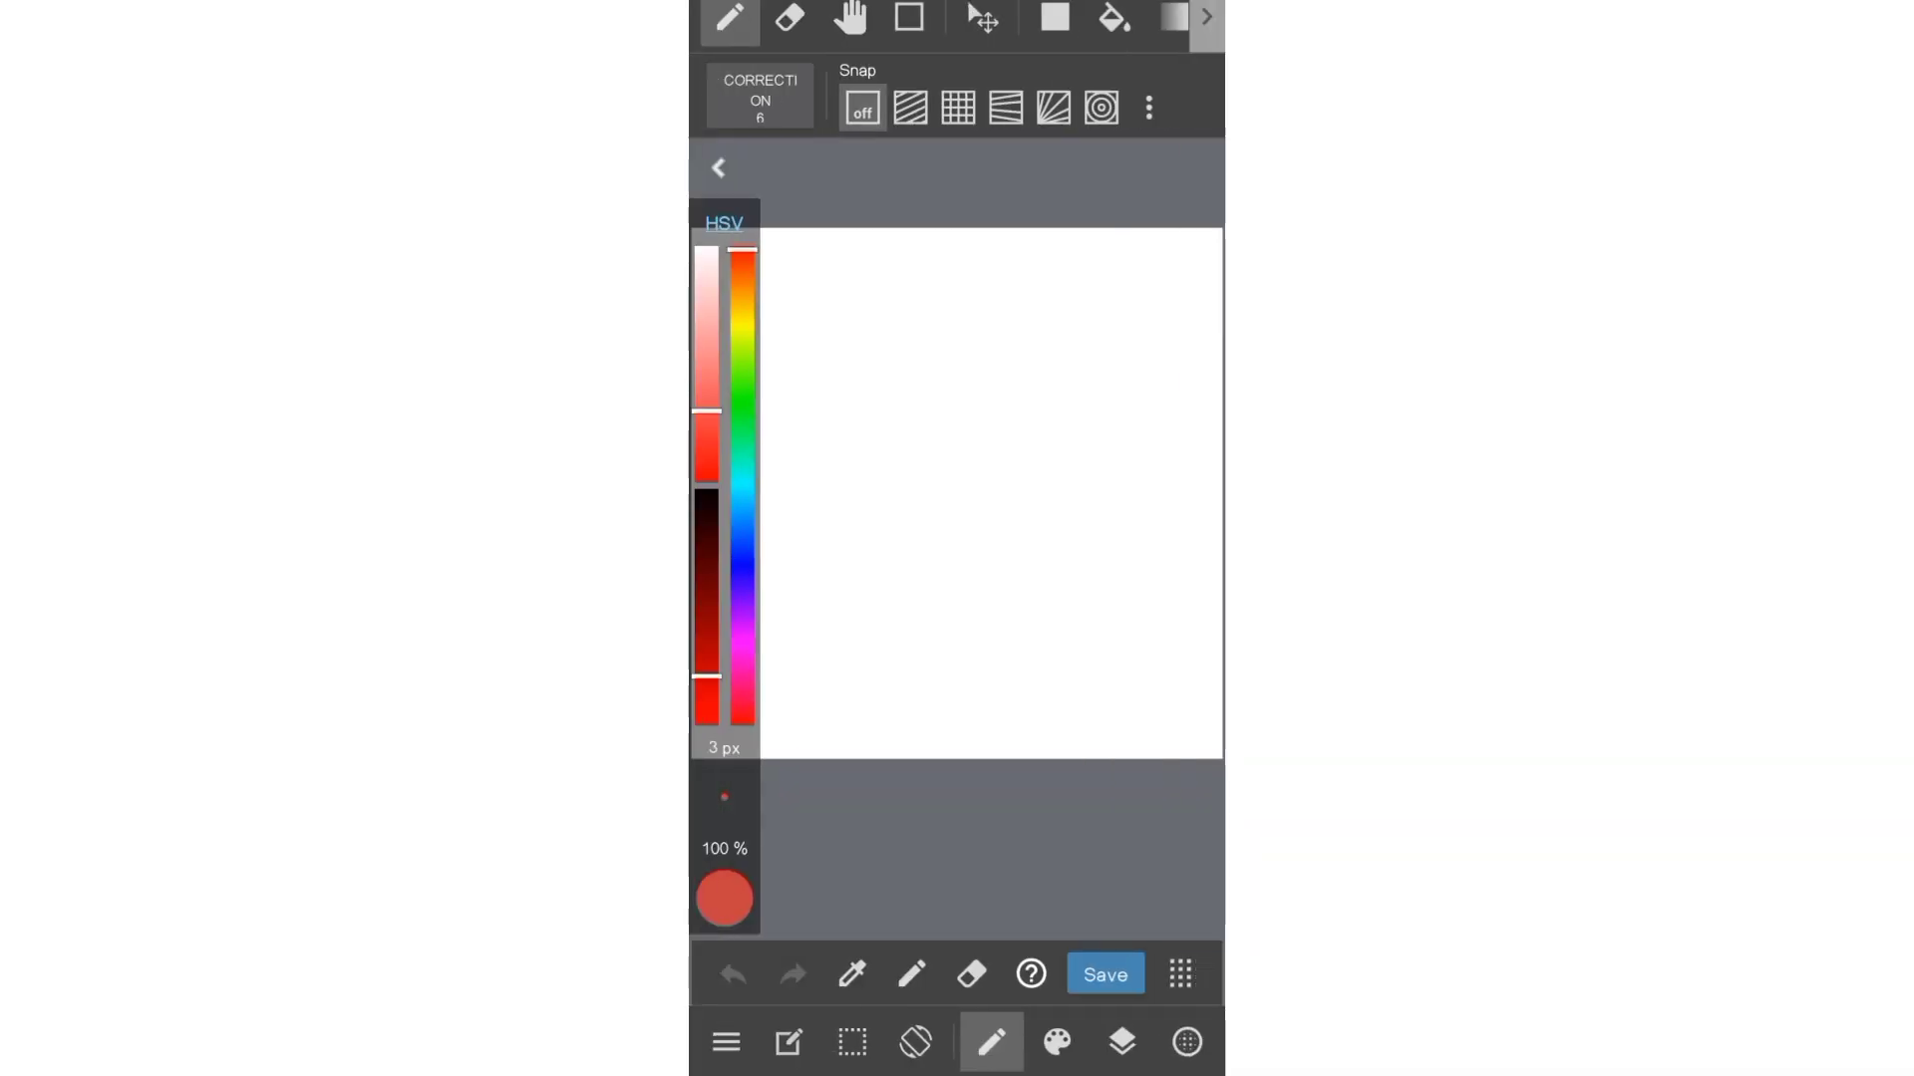
# - Import the saree photo at 200% onto a new layer and move Layer1 above it
pyautogui.click(1122, 1042)
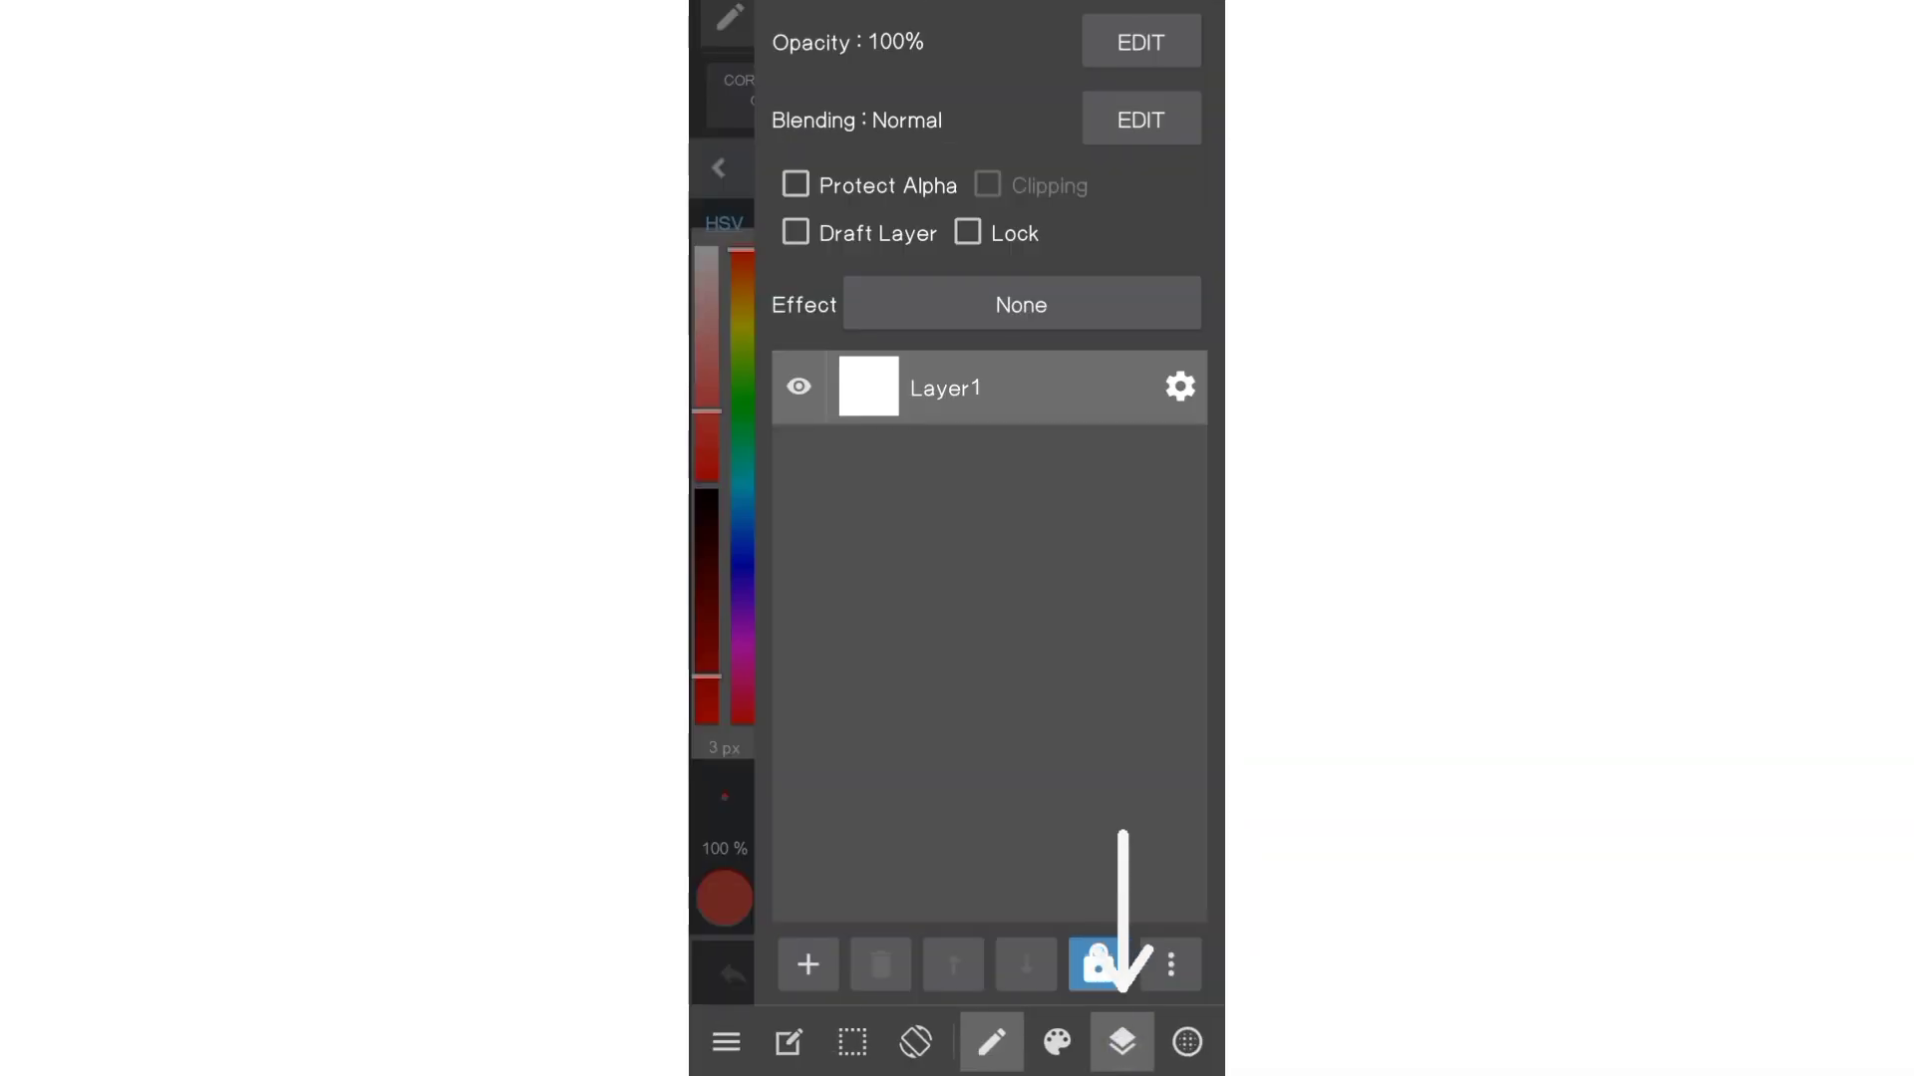
pyautogui.click(809, 964)
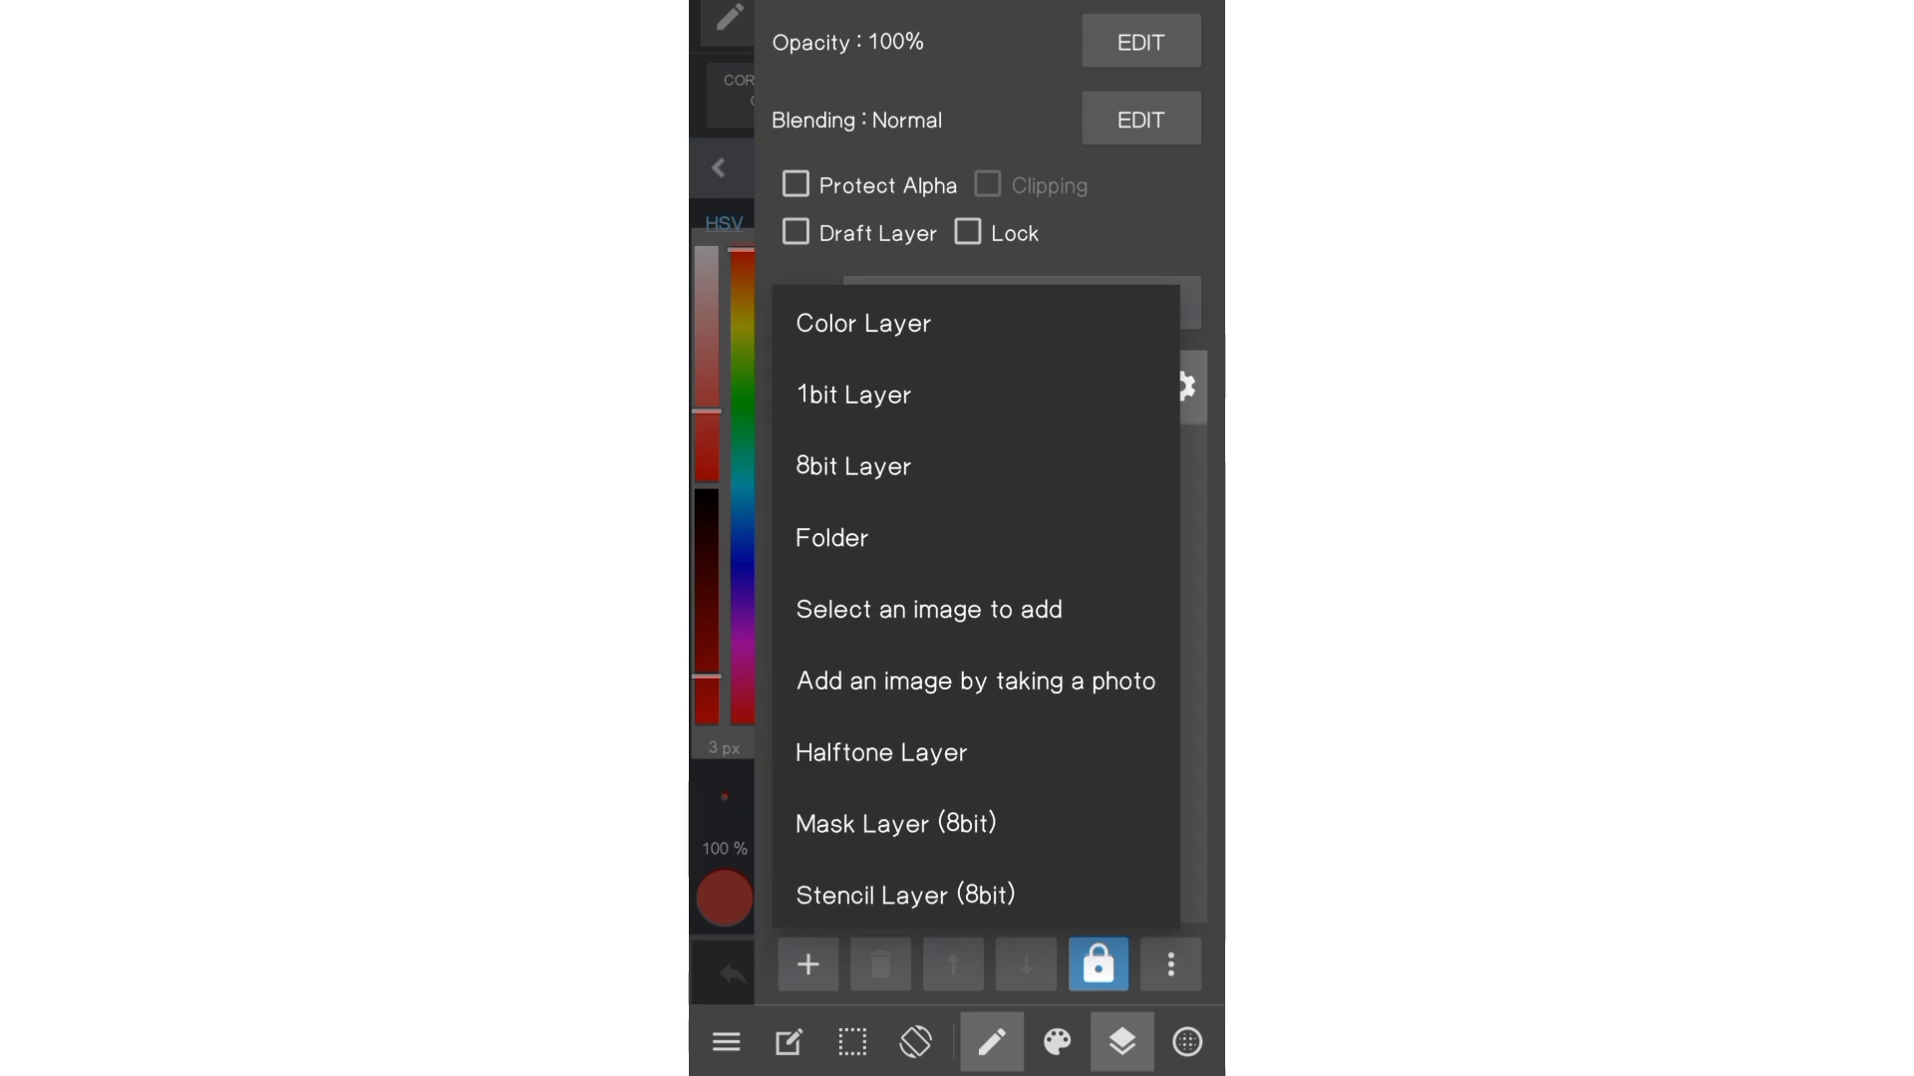
pyautogui.click(929, 609)
pyautogui.moveTo(824, 1050); pyautogui.dragTo(927, 1049)
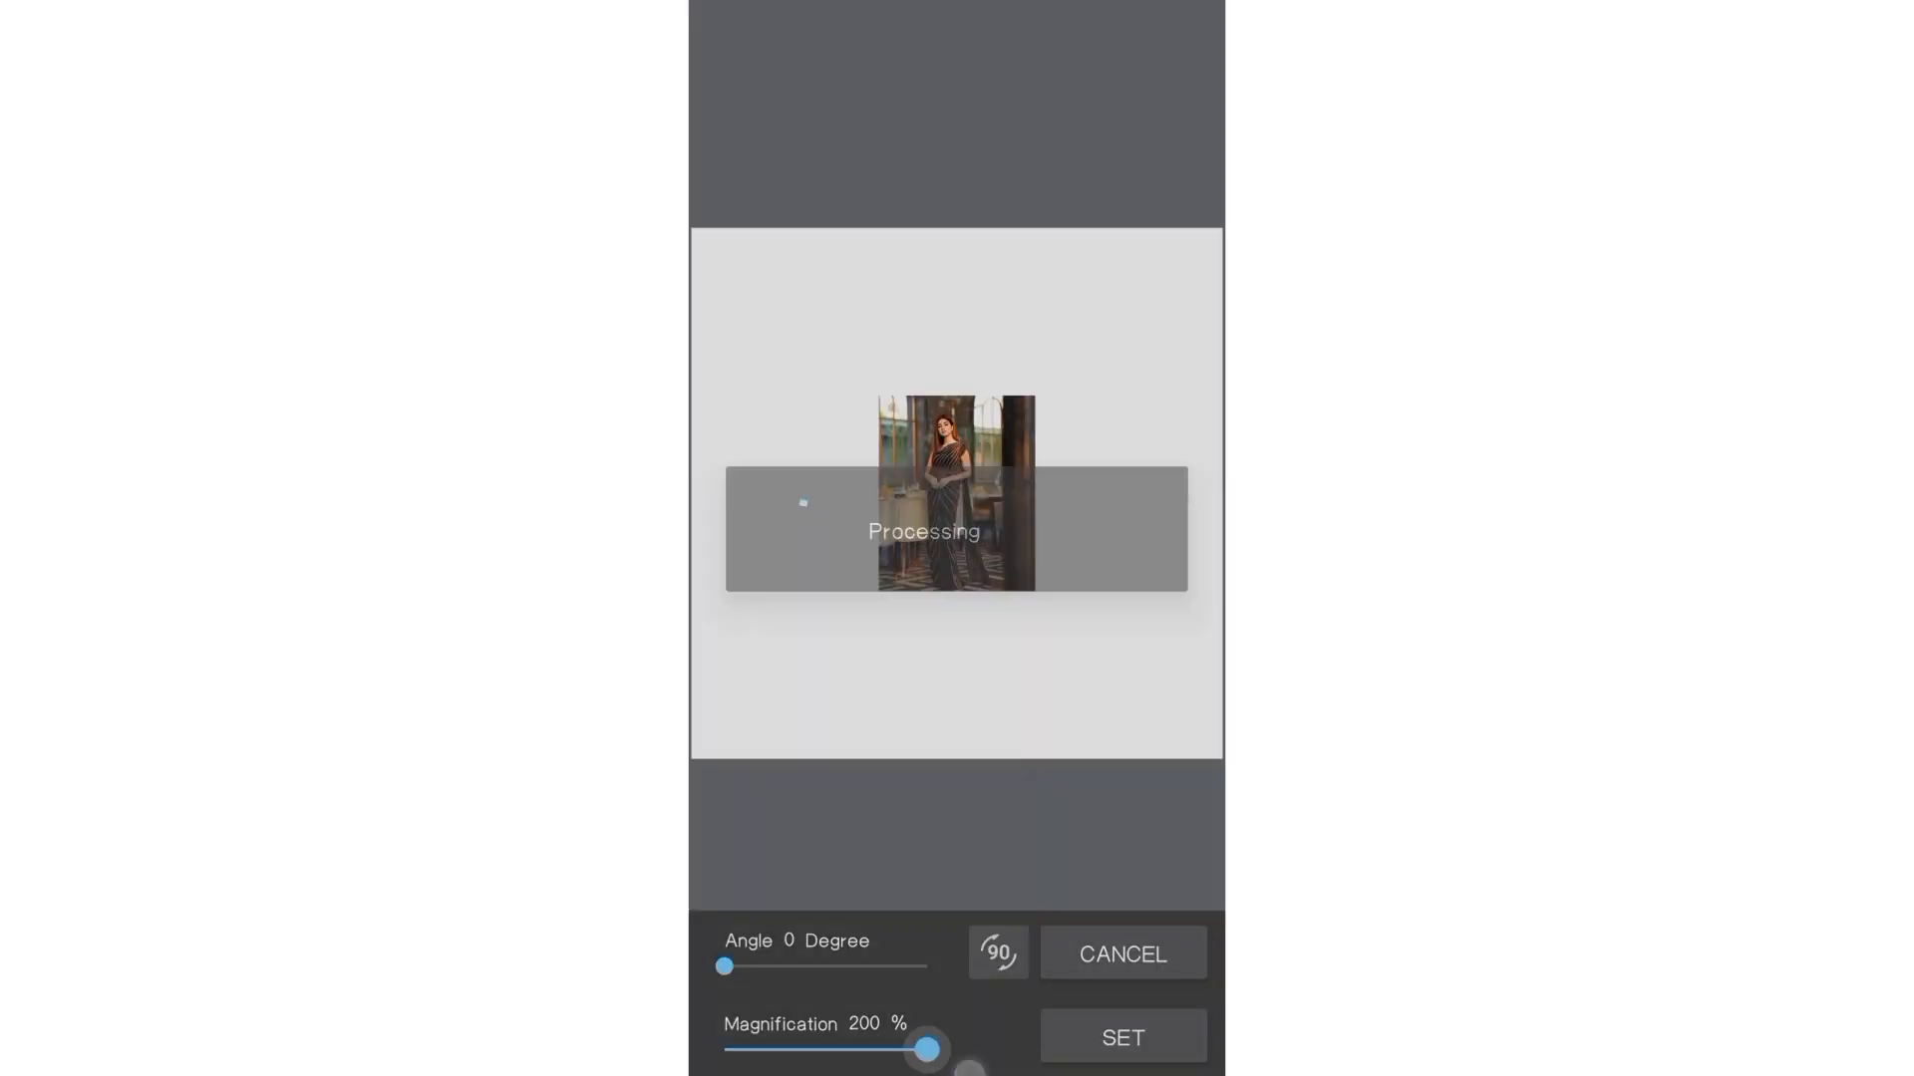
pyautogui.click(1123, 1037)
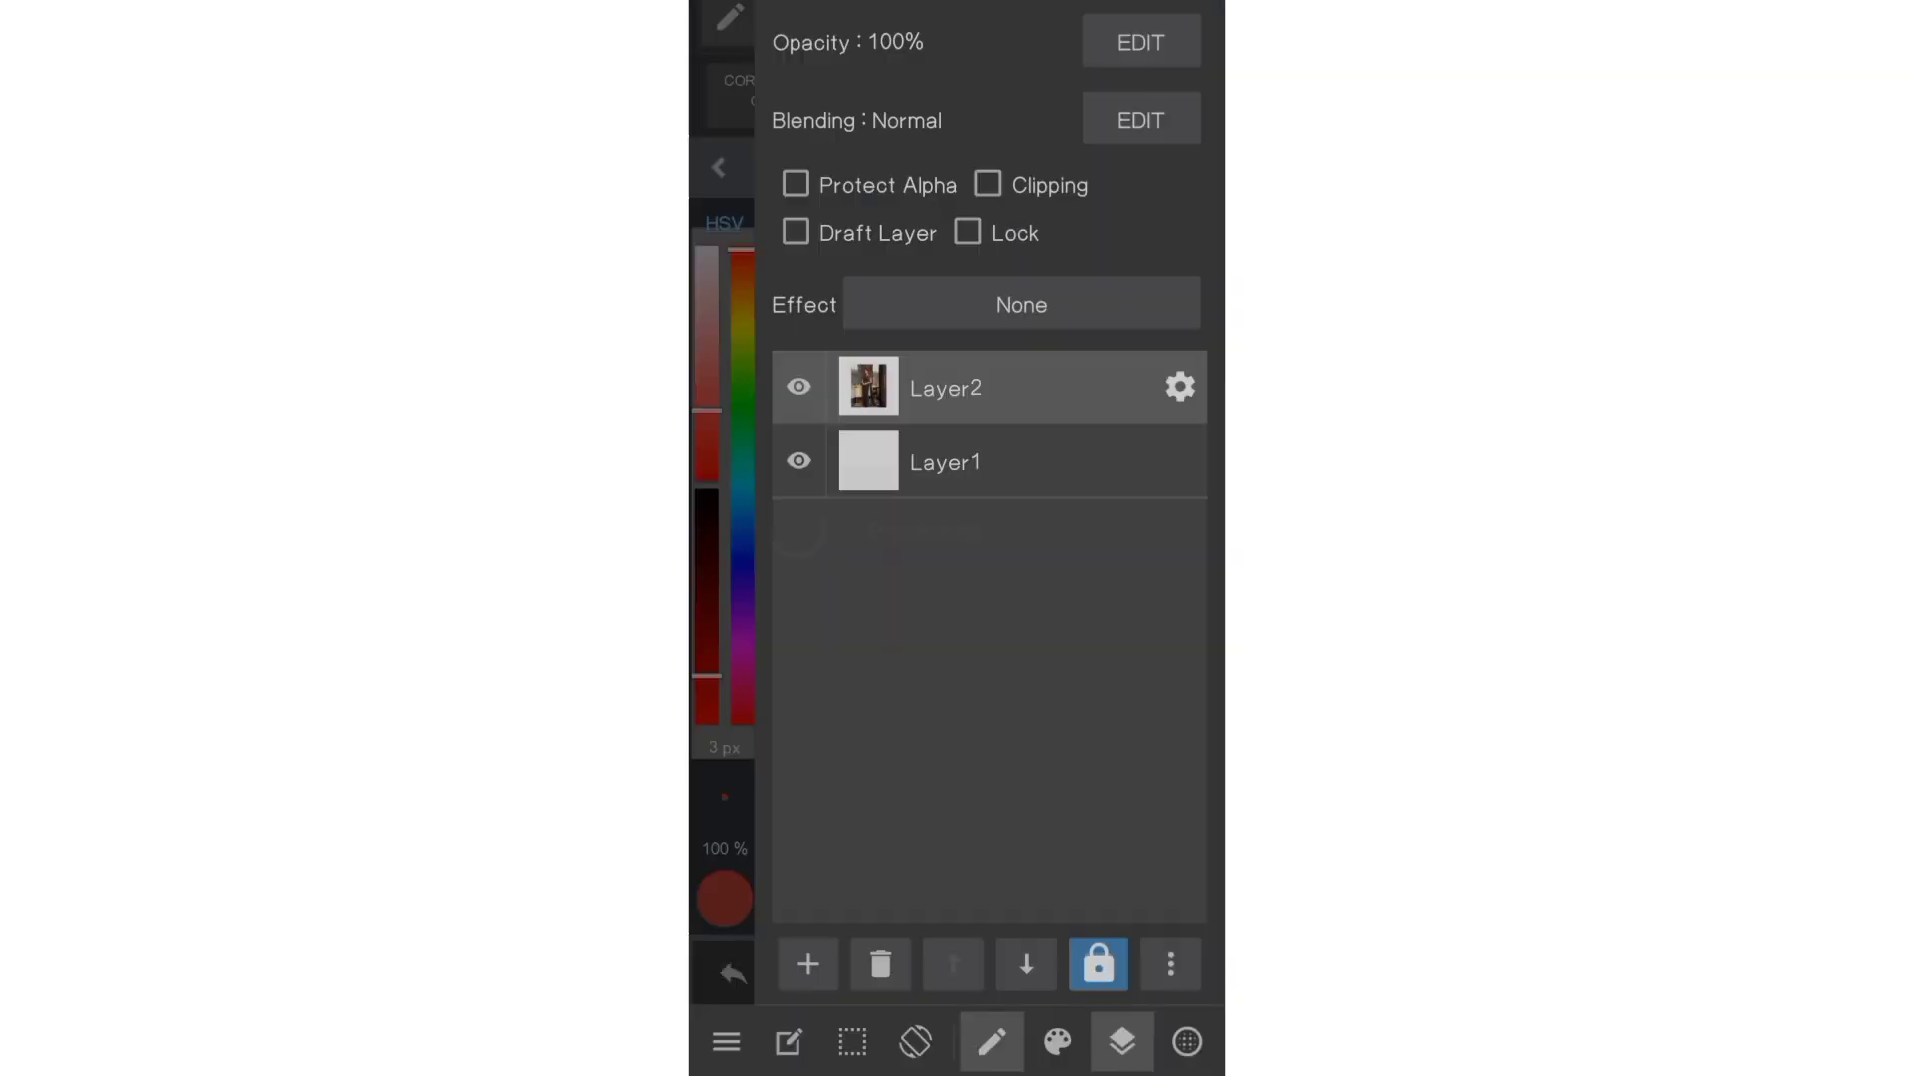
pyautogui.click(1027, 568)
pyautogui.moveTo(945, 462); pyautogui.dragTo(944, 388)
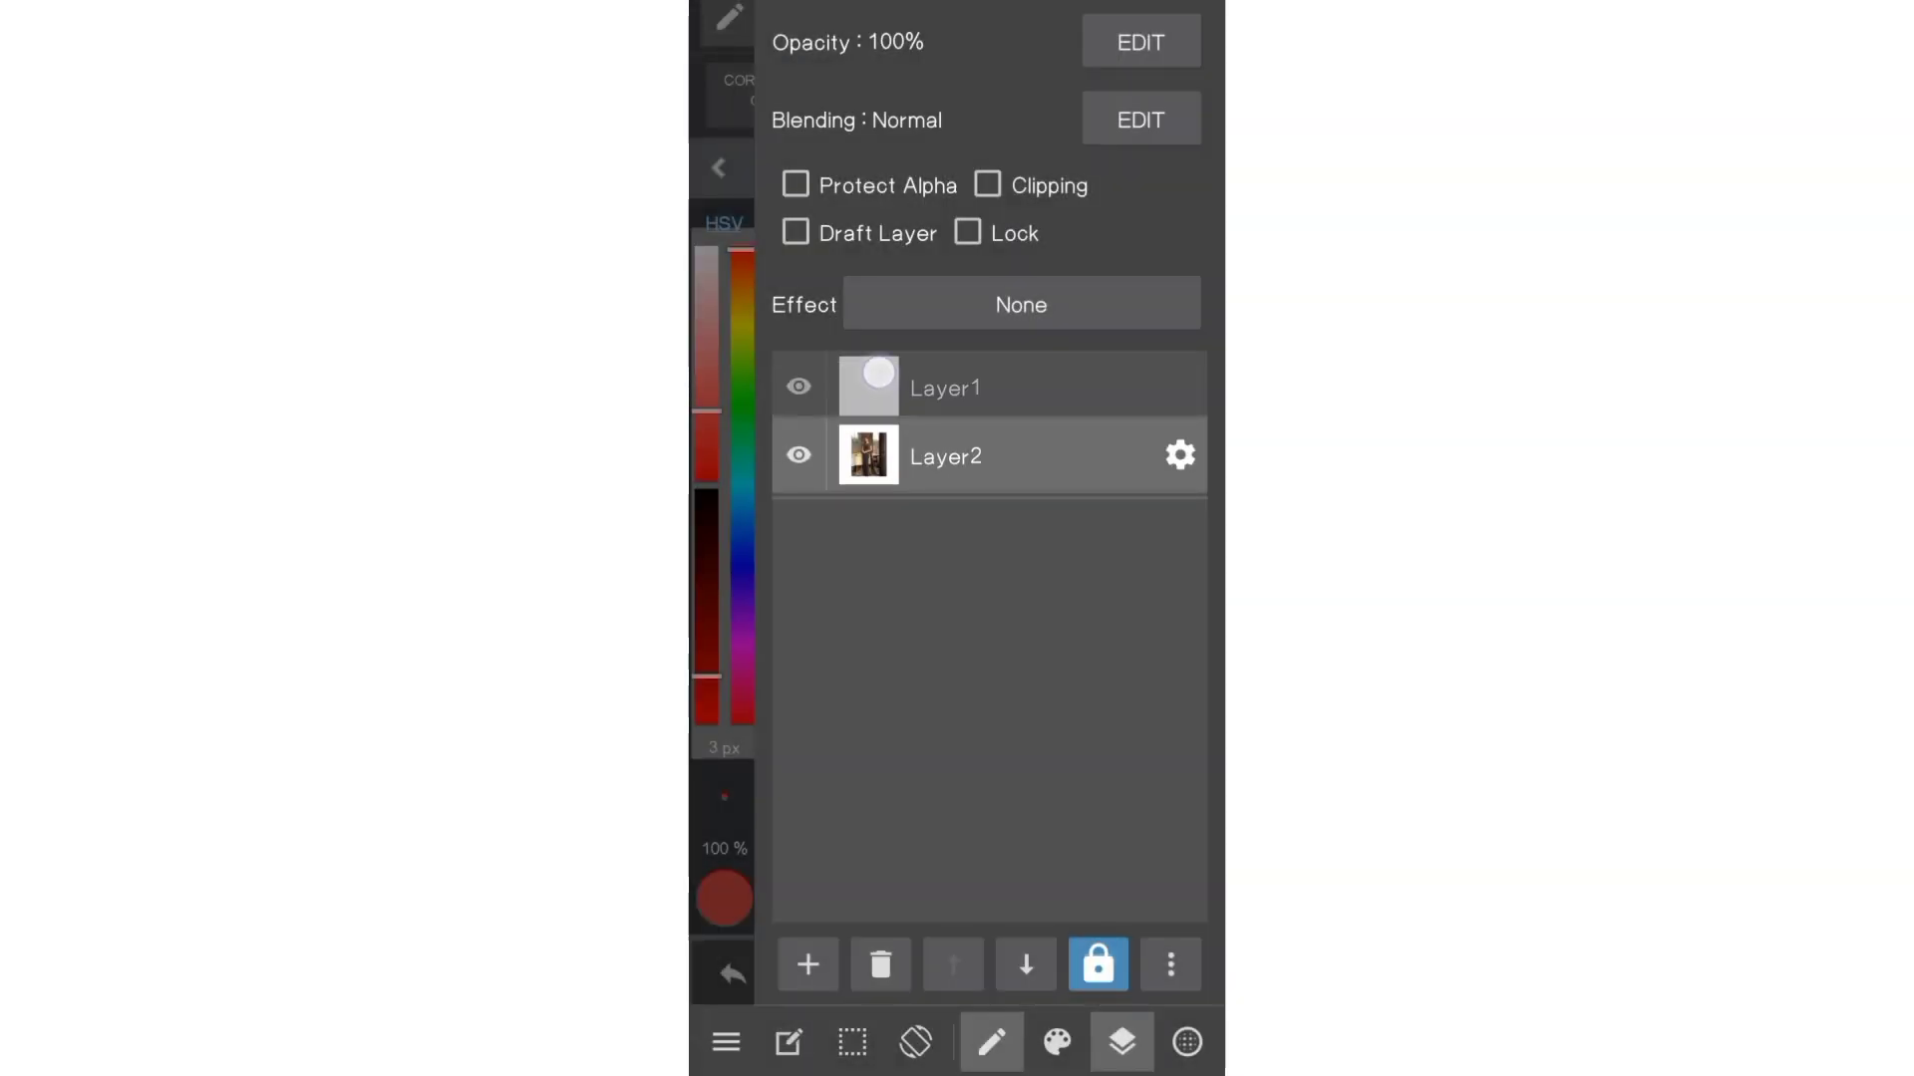
# - Cancel an initial scaling attempt and make Layer2, the photo layer, active
pyautogui.click(1122, 1042)
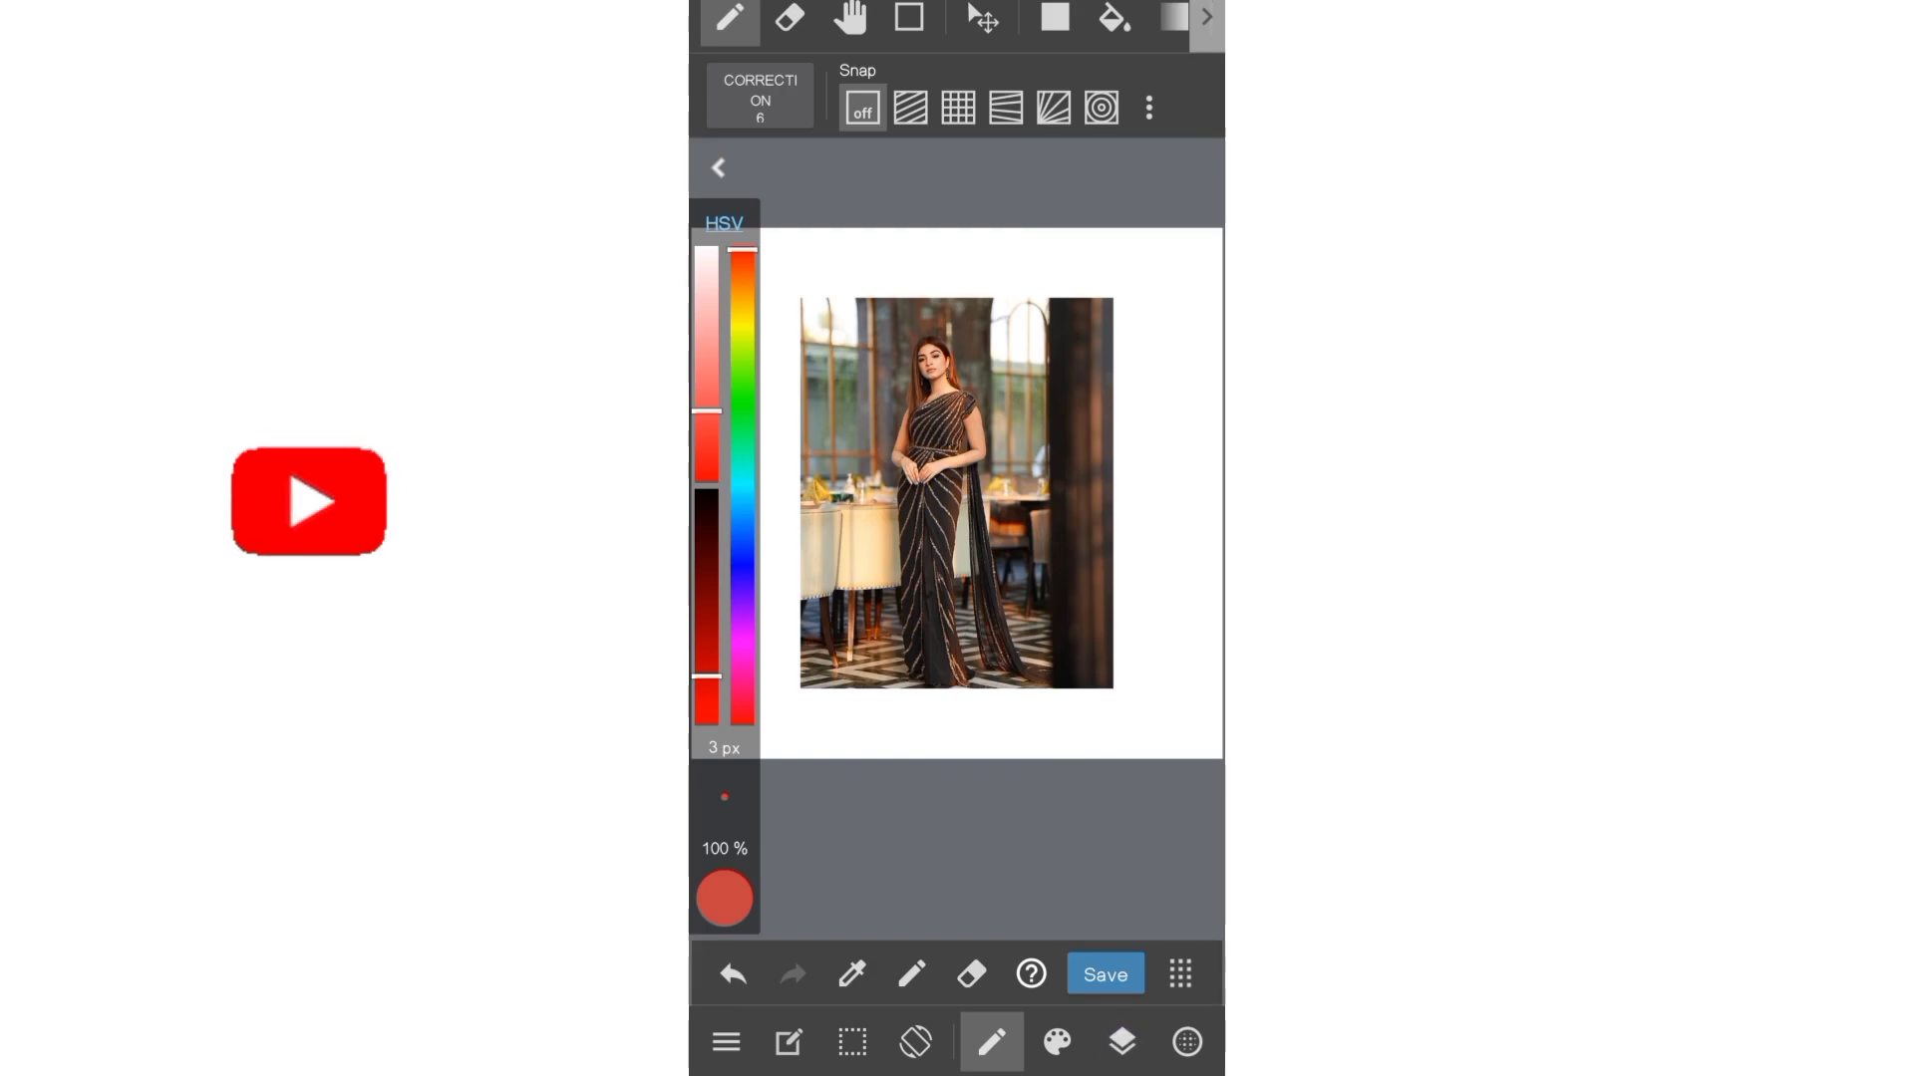
pyautogui.click(852, 1042)
pyautogui.click(1014, 835)
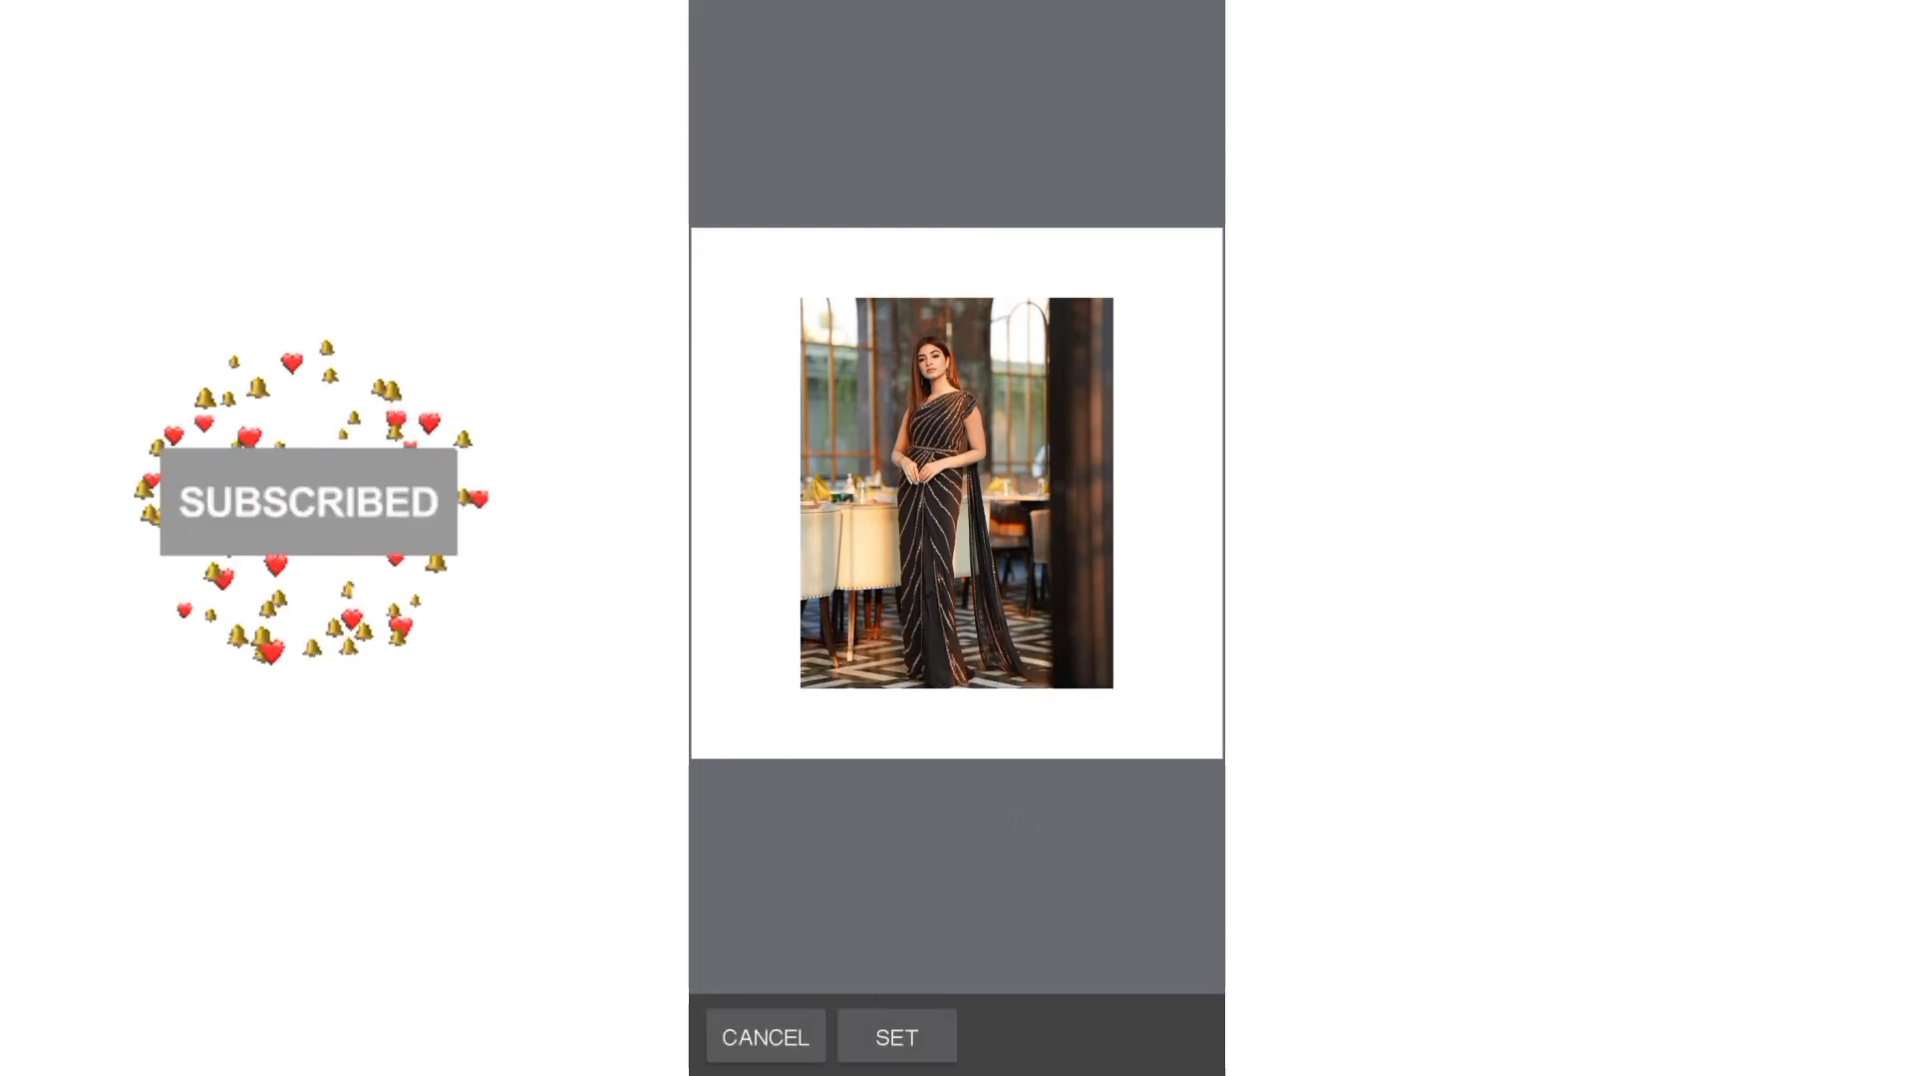
pyautogui.click(897, 1034)
pyautogui.click(1122, 1042)
pyautogui.click(945, 461)
pyautogui.click(1122, 1042)
# - Scale up the reference photo with Zoom In/Zoom Out and apply it with SET
pyautogui.click(853, 1042)
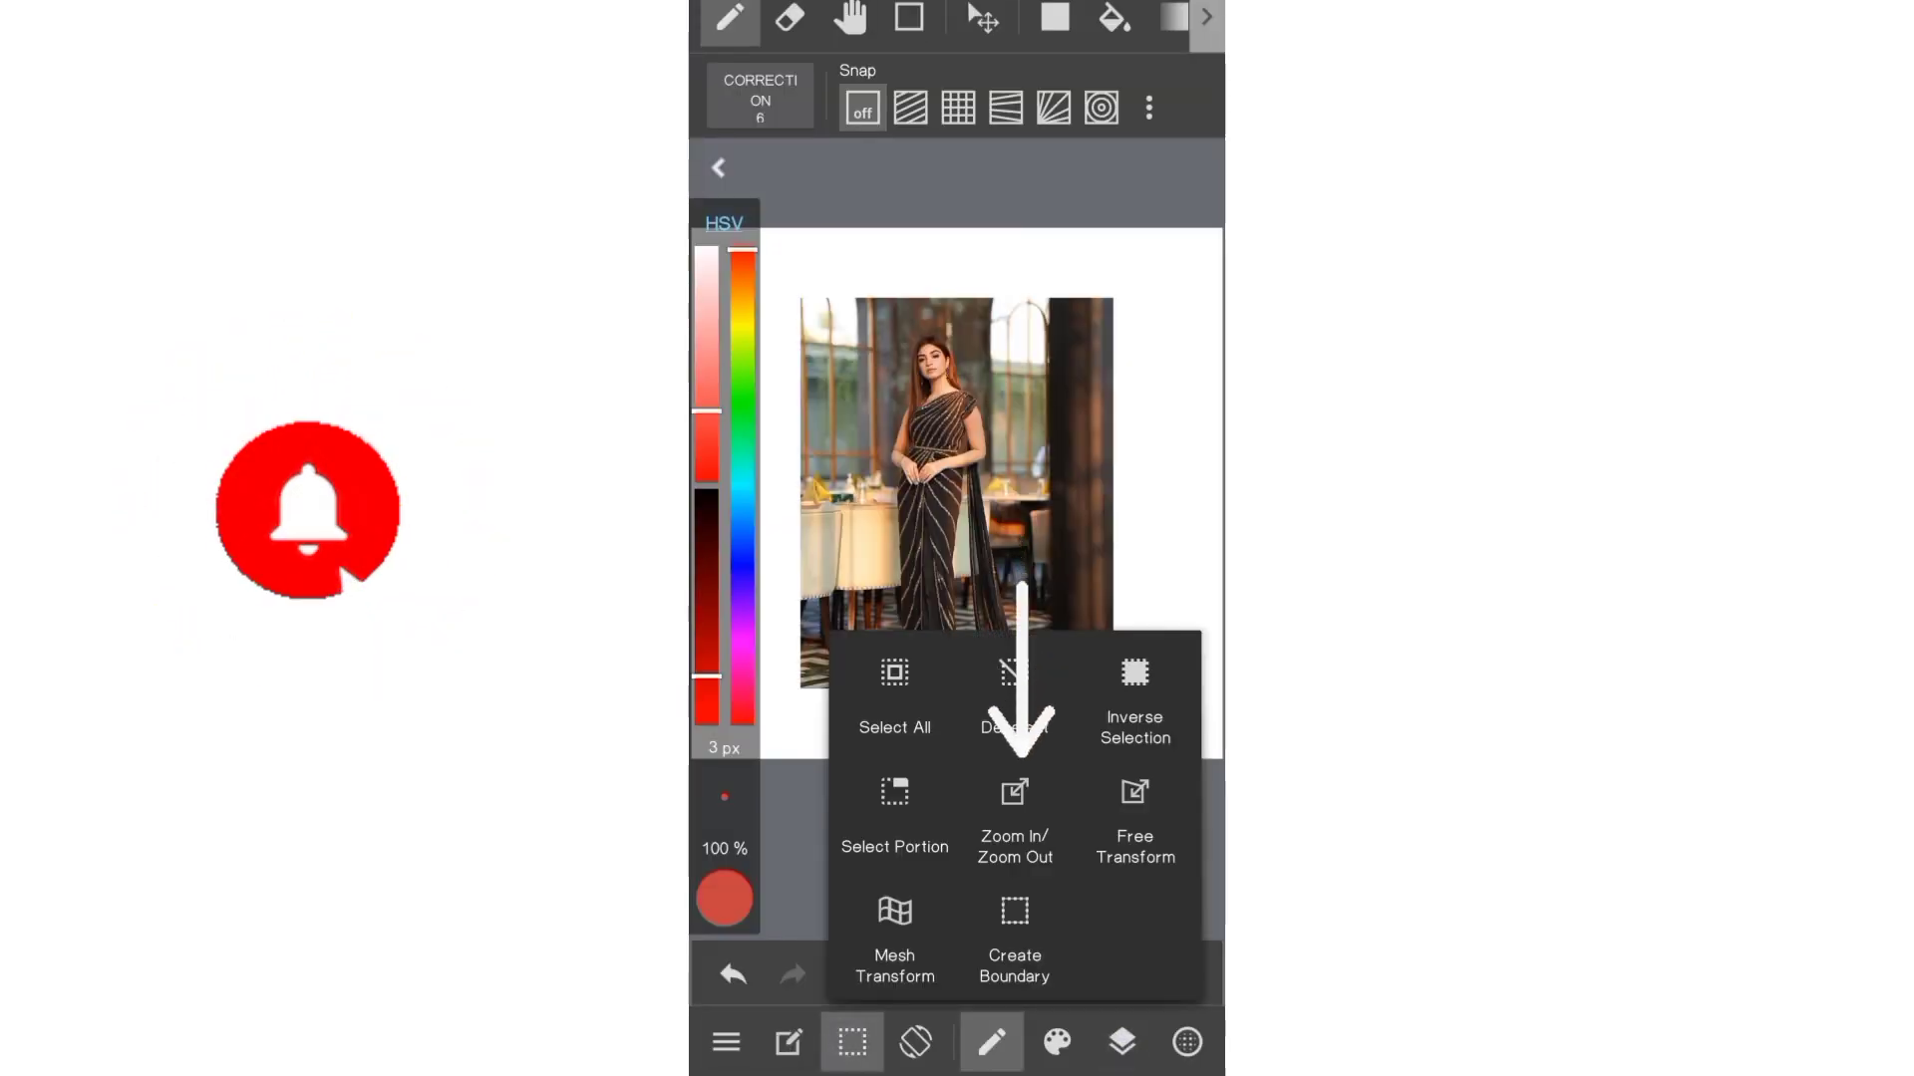
pyautogui.click(1014, 818)
pyautogui.moveTo(1088, 676); pyautogui.dragTo(1137, 708)
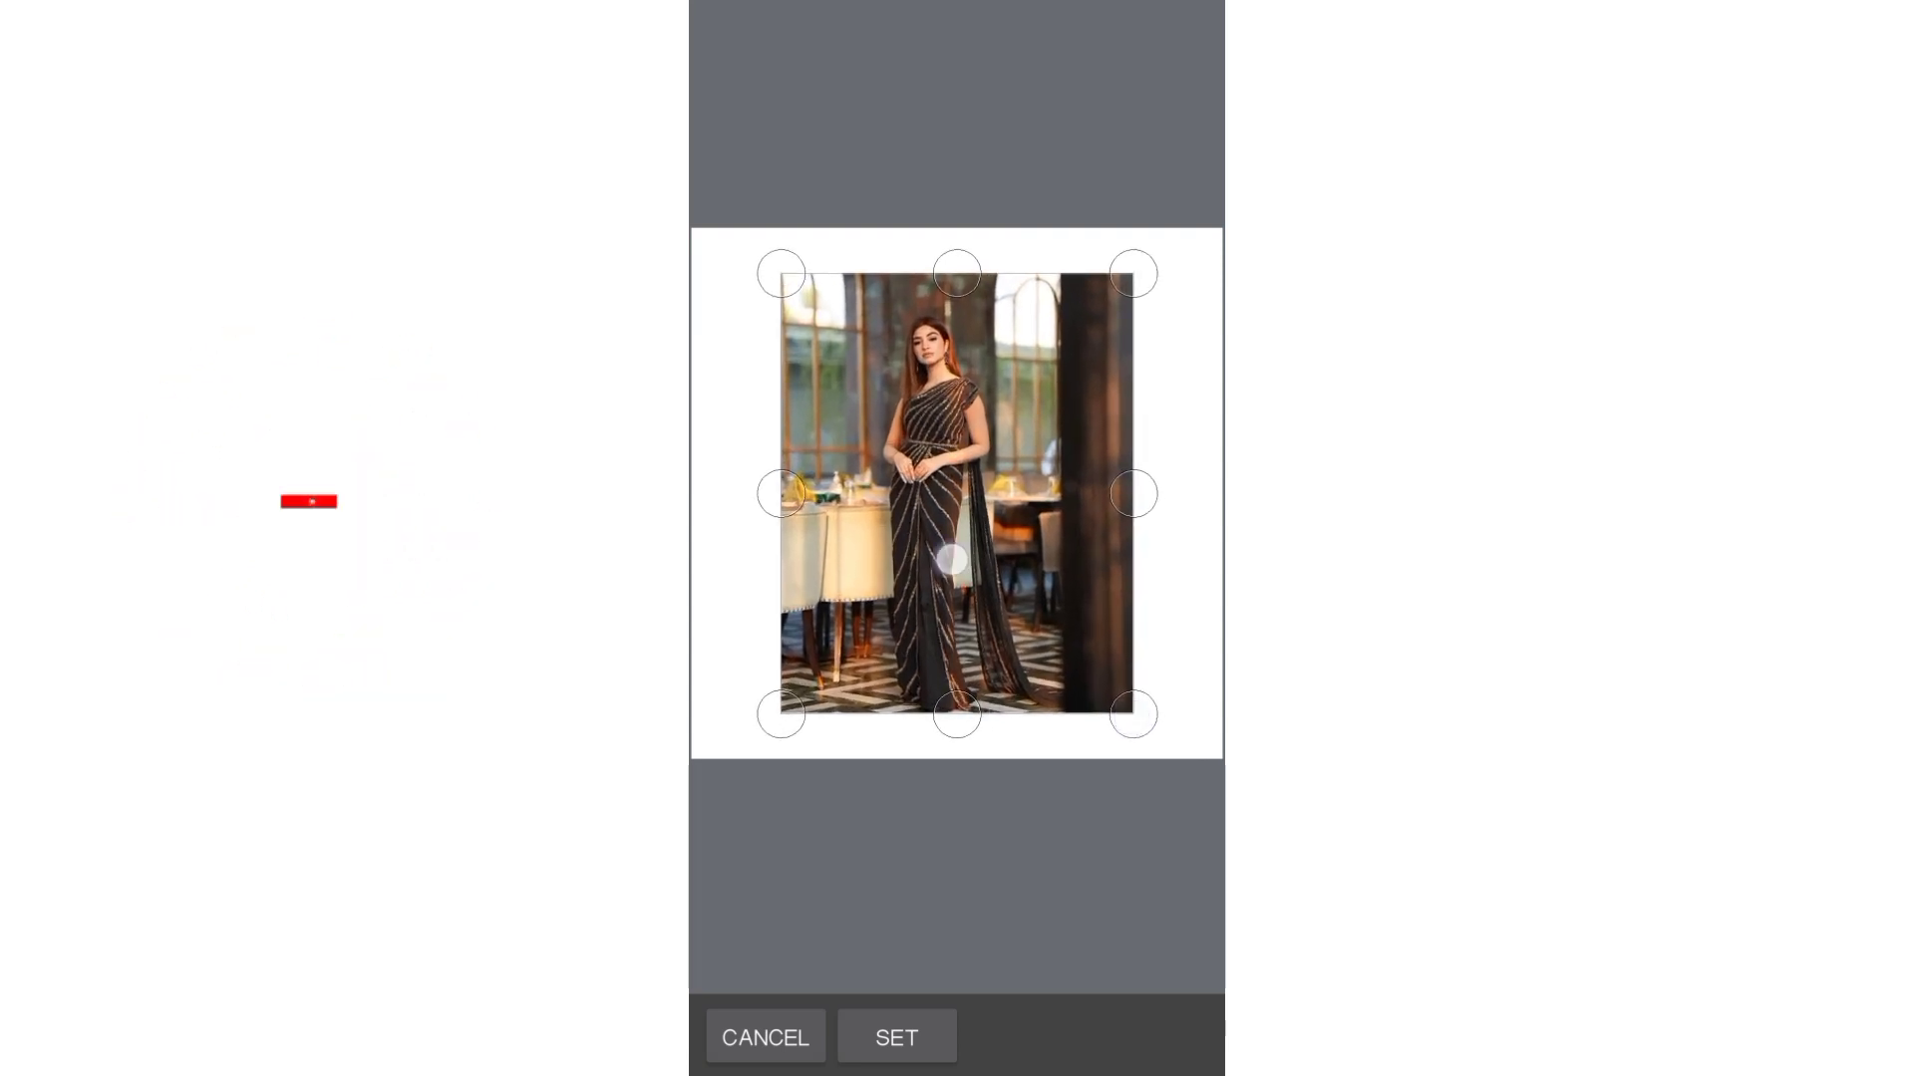
pyautogui.moveTo(948, 555); pyautogui.dragTo(970, 557)
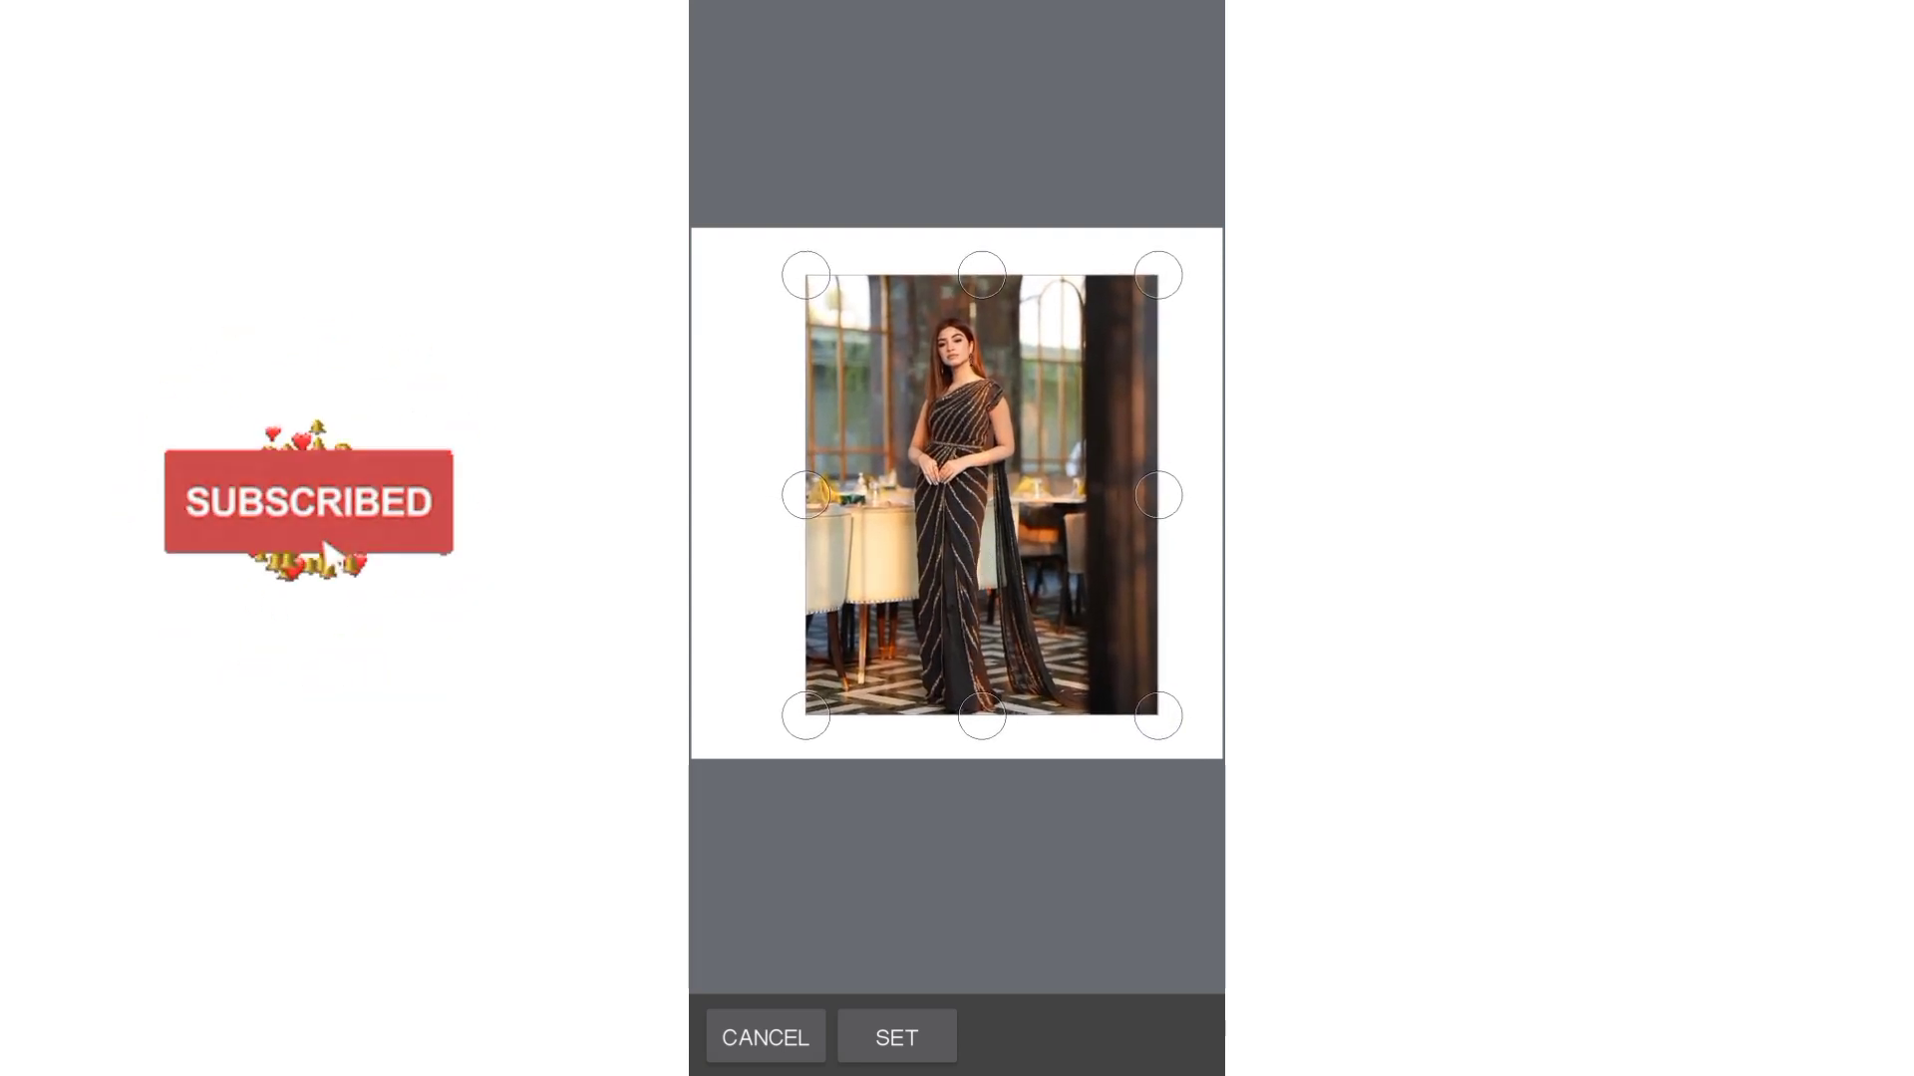
pyautogui.click(896, 1037)
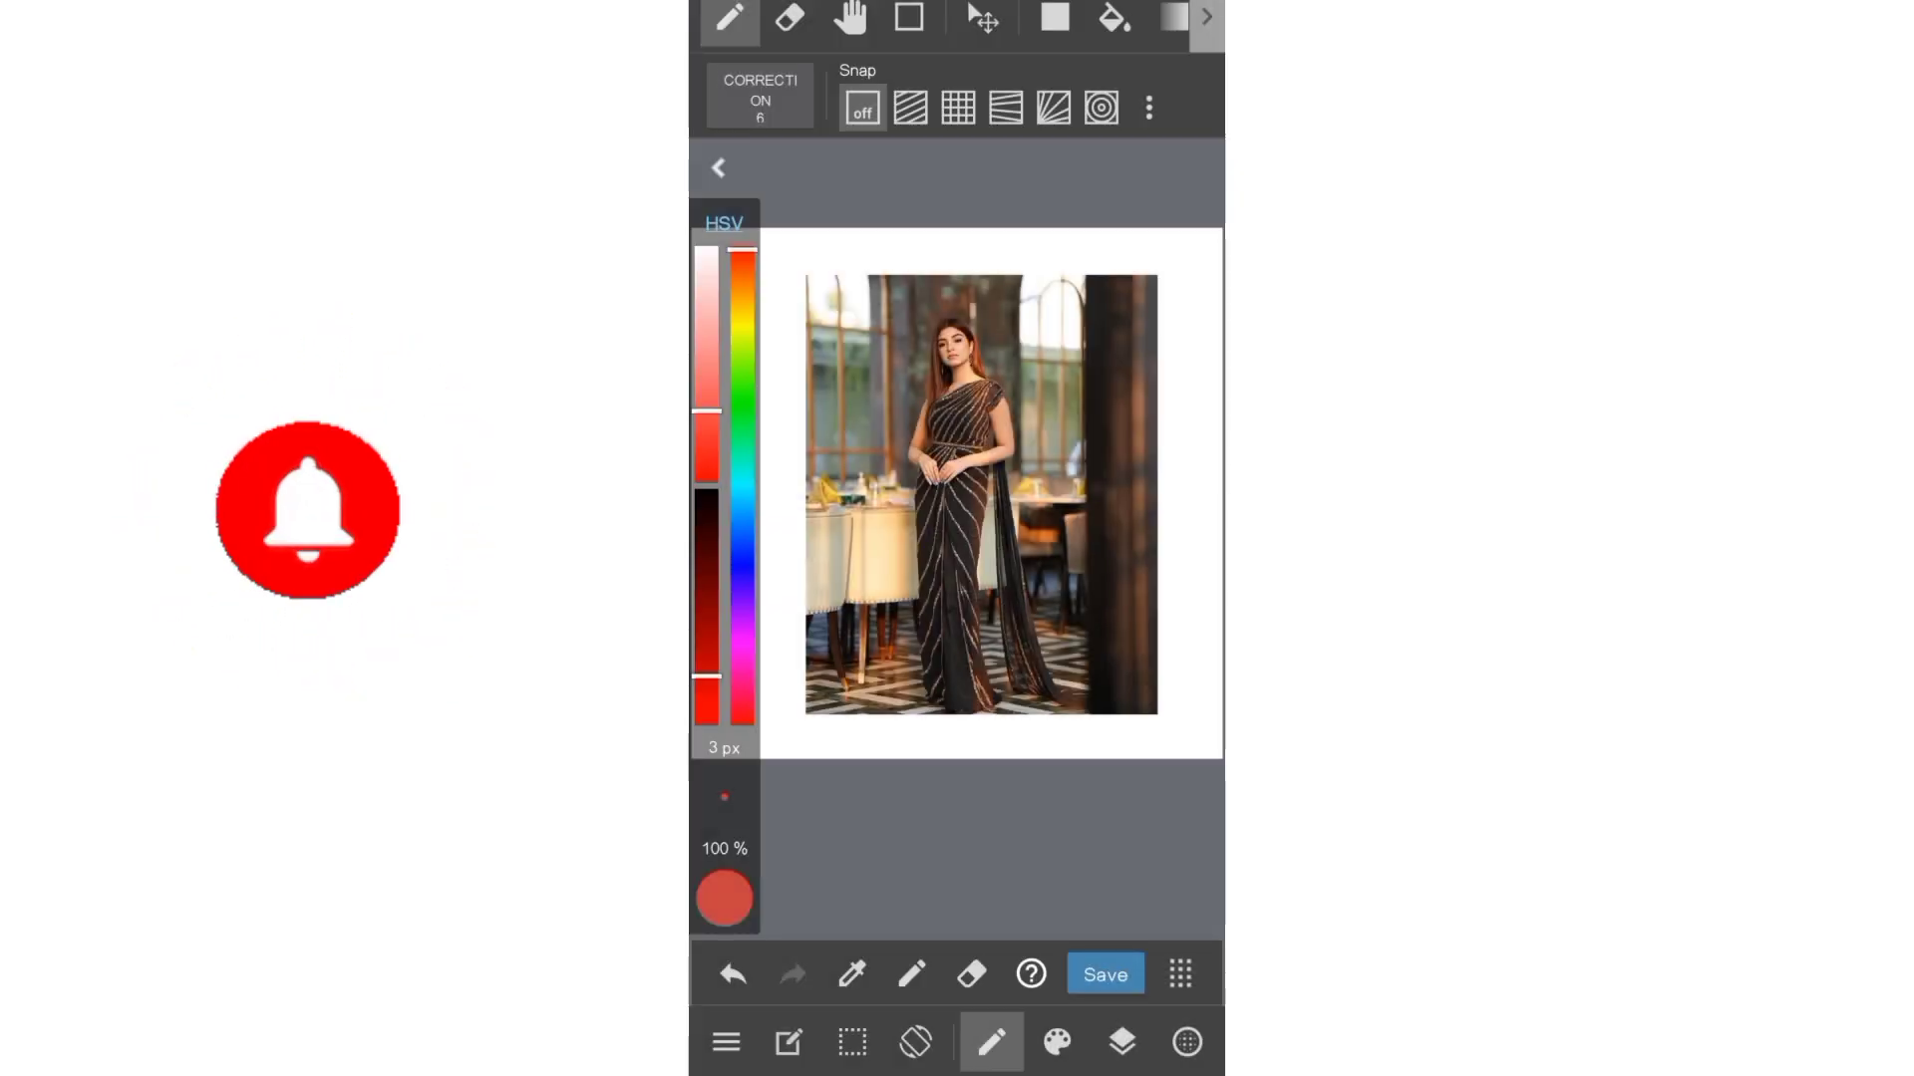
pyautogui.click(1123, 1042)
# - On Layer1, set the colour to black and select a 5 px G Pen
pyautogui.click(983, 385)
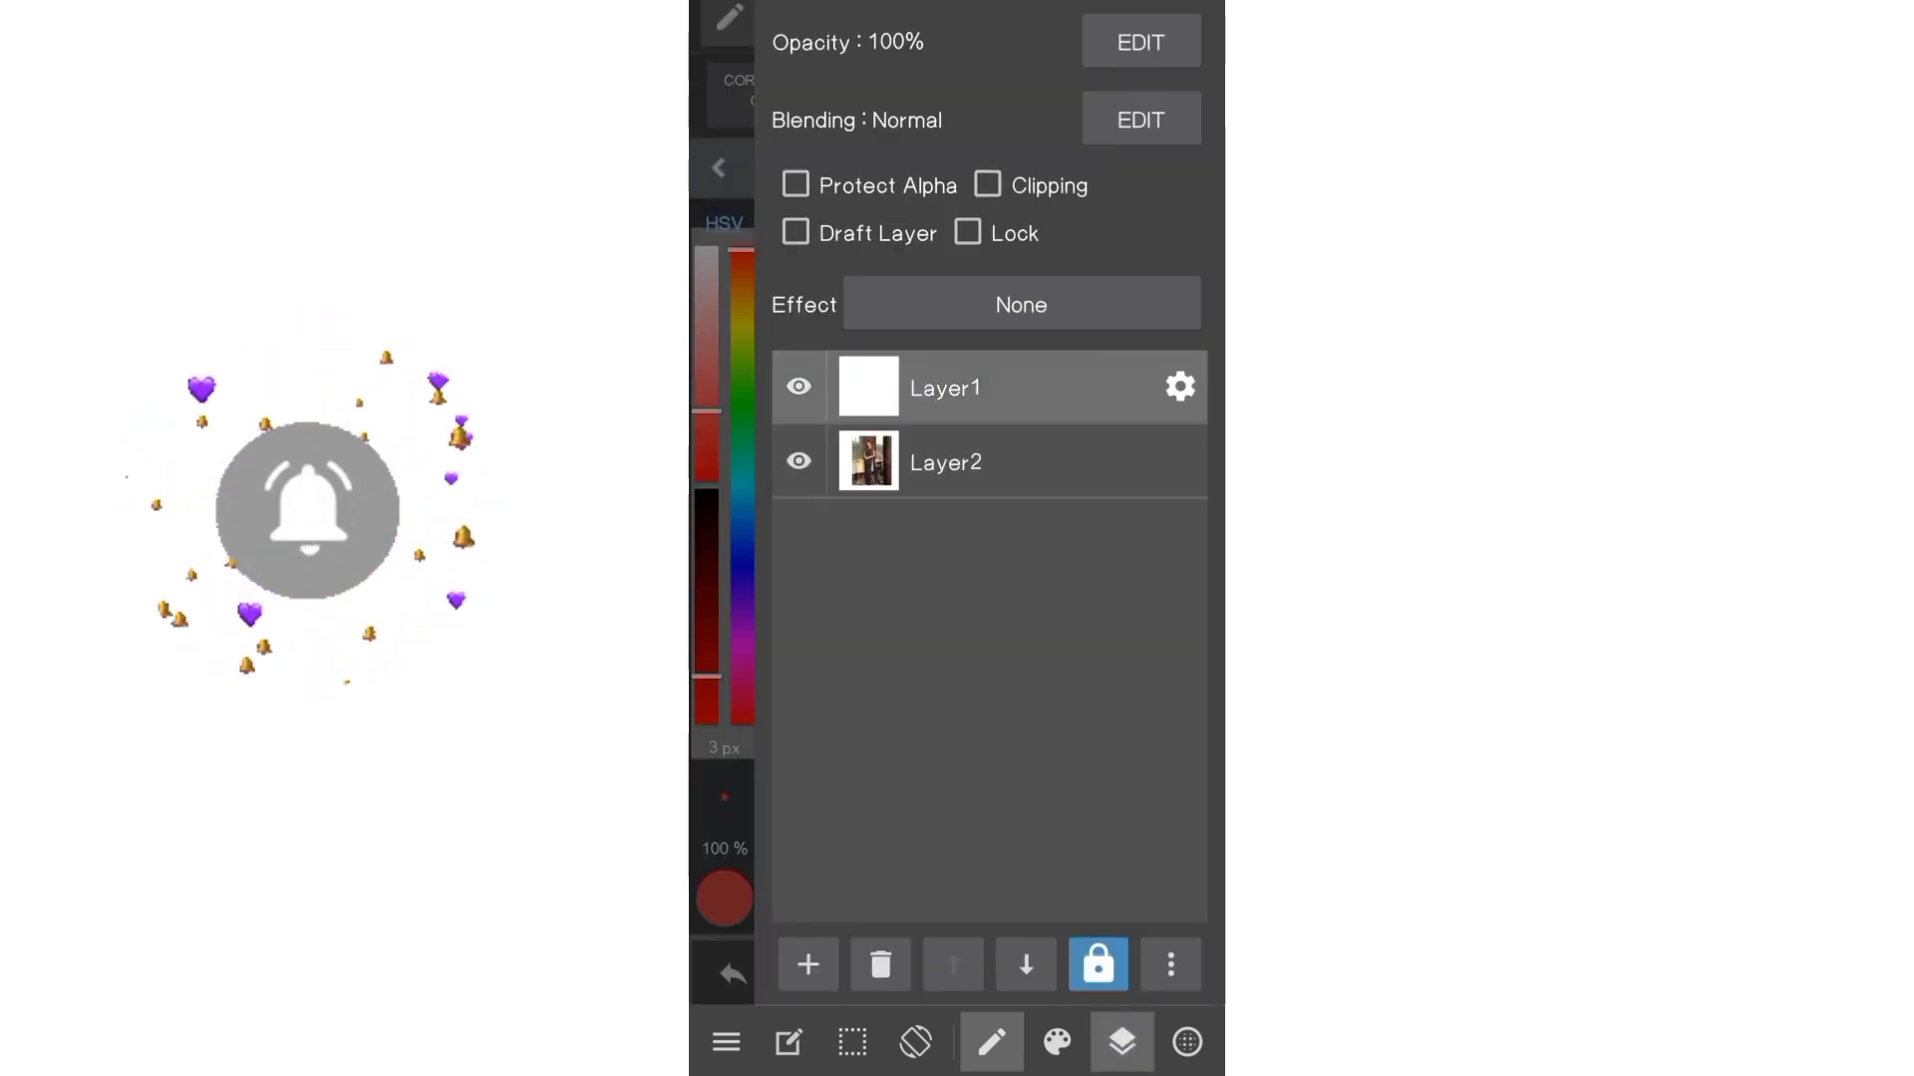
pyautogui.click(1123, 1042)
pyautogui.moveTo(707, 676); pyautogui.dragTo(707, 493)
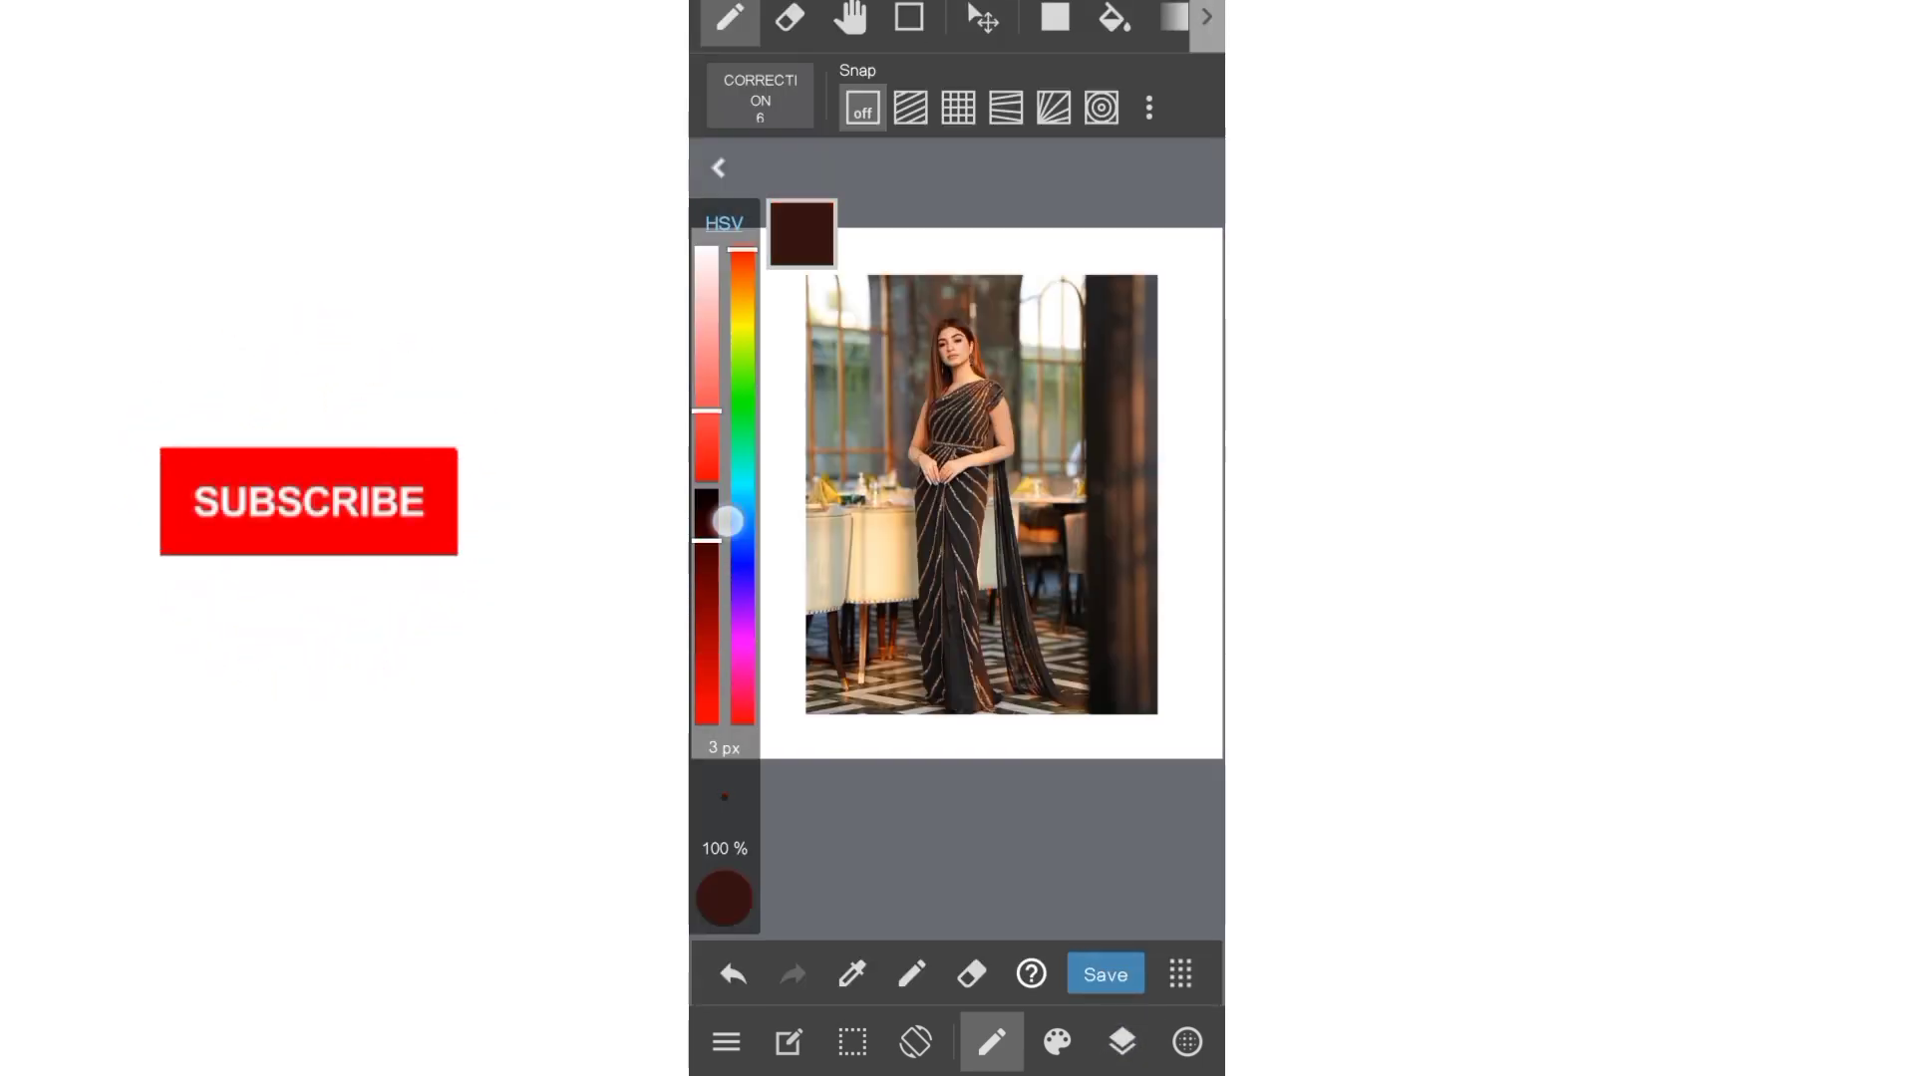
pyautogui.click(1057, 1042)
pyautogui.click(872, 635)
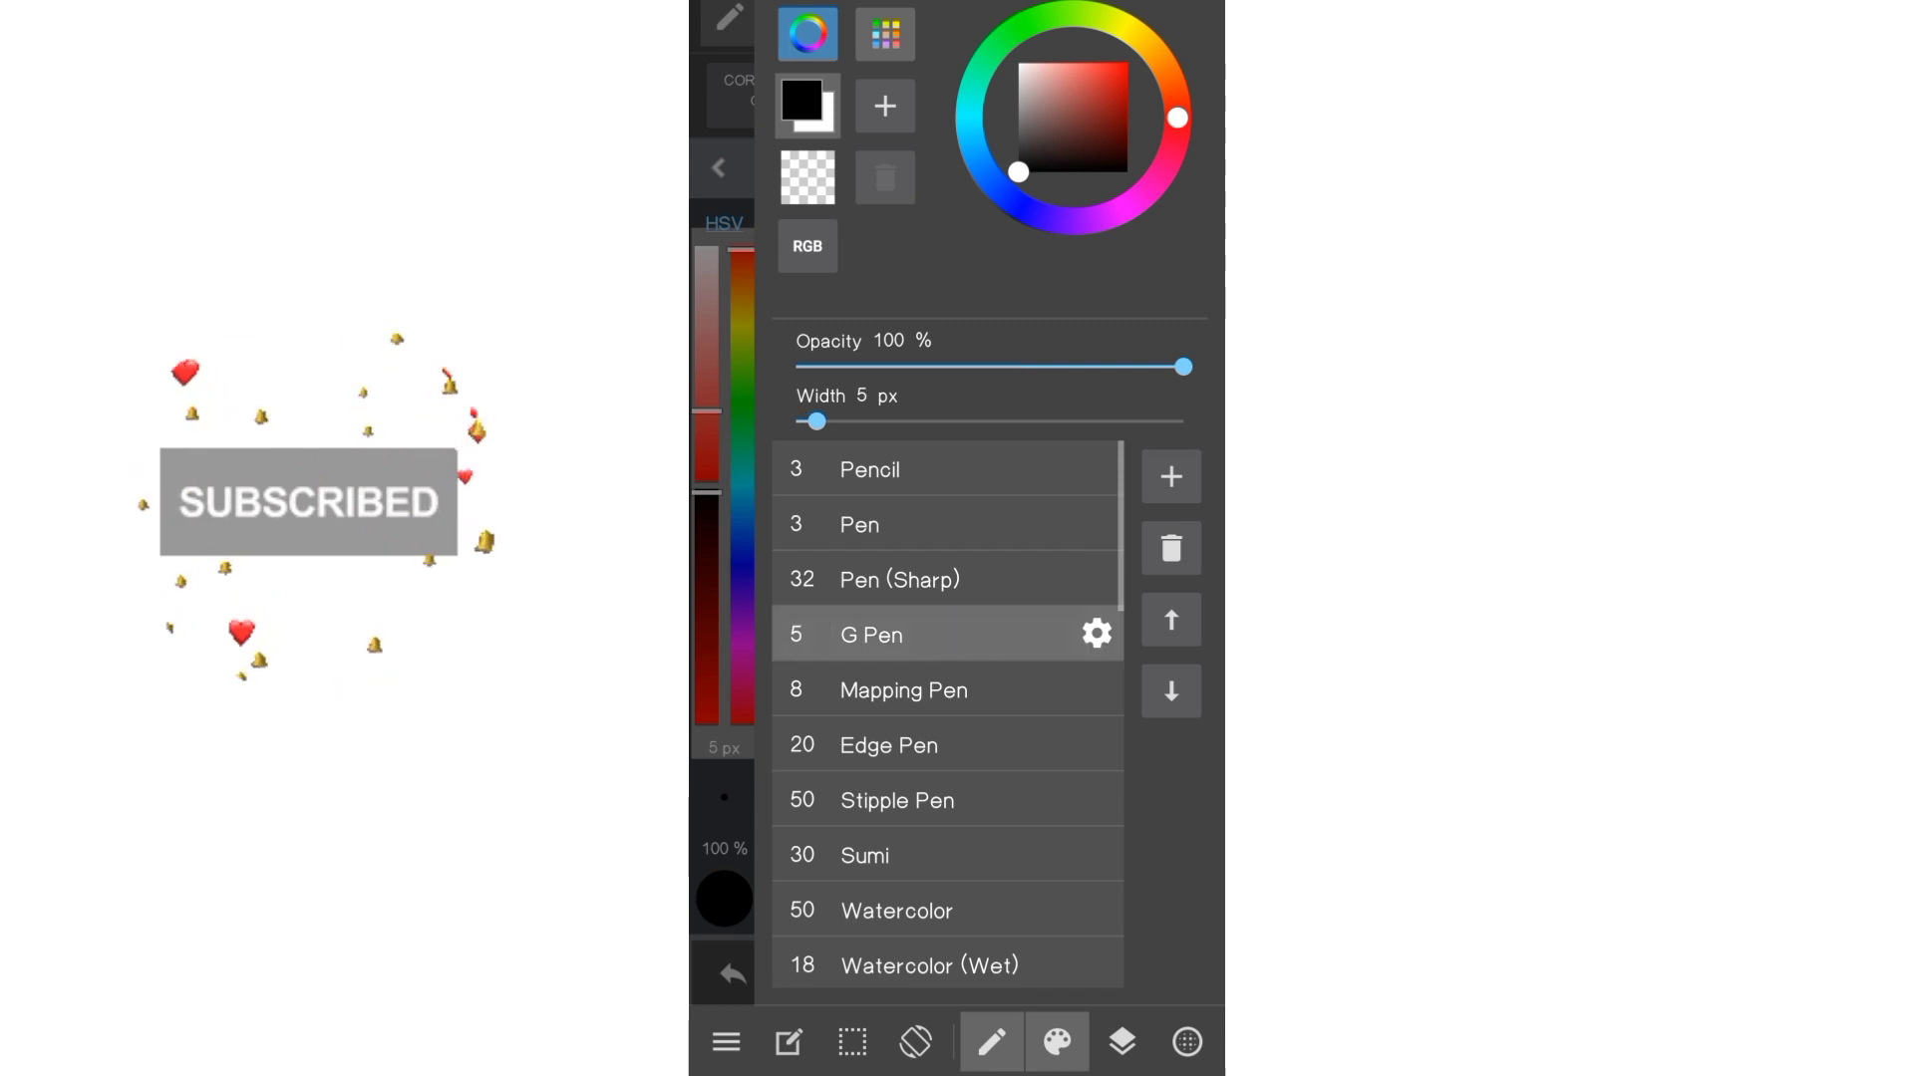
pyautogui.click(1057, 1042)
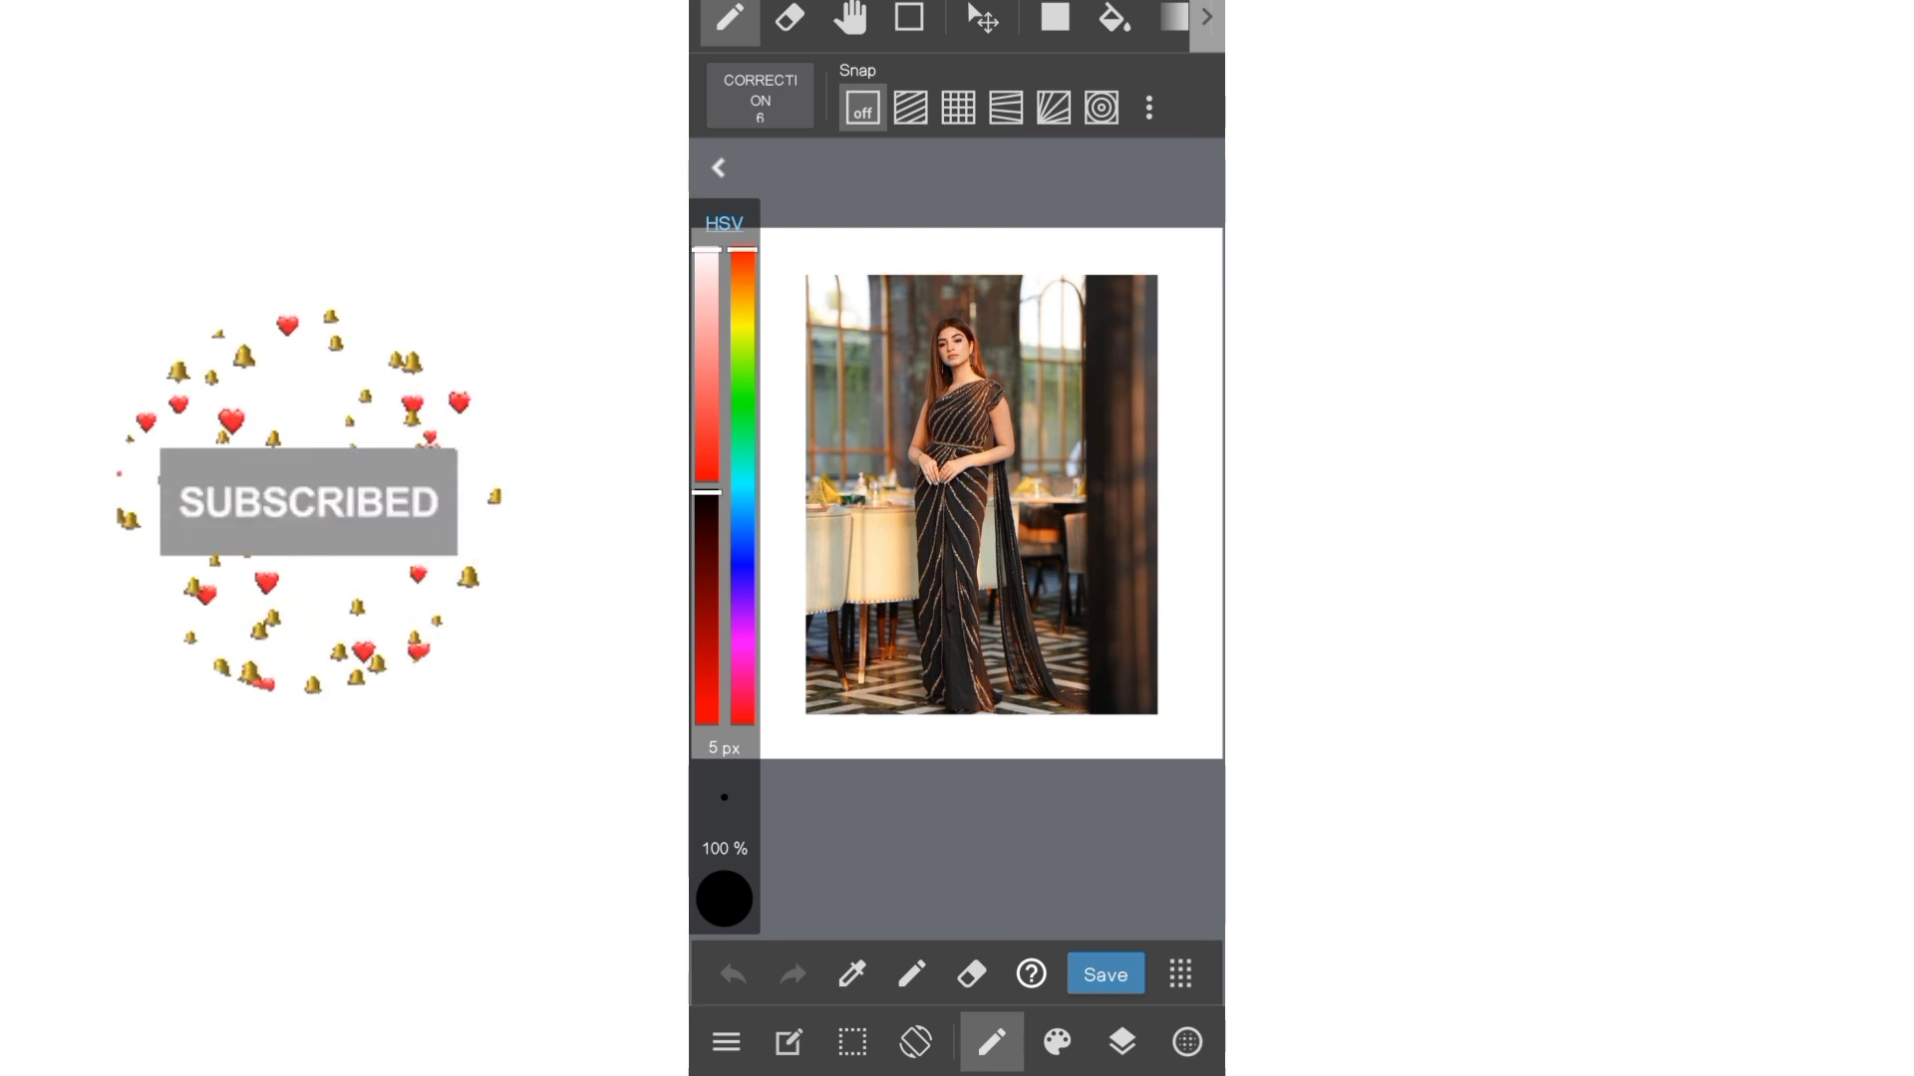
pyautogui.scroll(5, 1108, 399)
# - Trace the saree neckline and the dress's left edge toward the hem in black
pyautogui.scroll(3, 1109, 398)
pyautogui.scroll(3, 1108, 399)
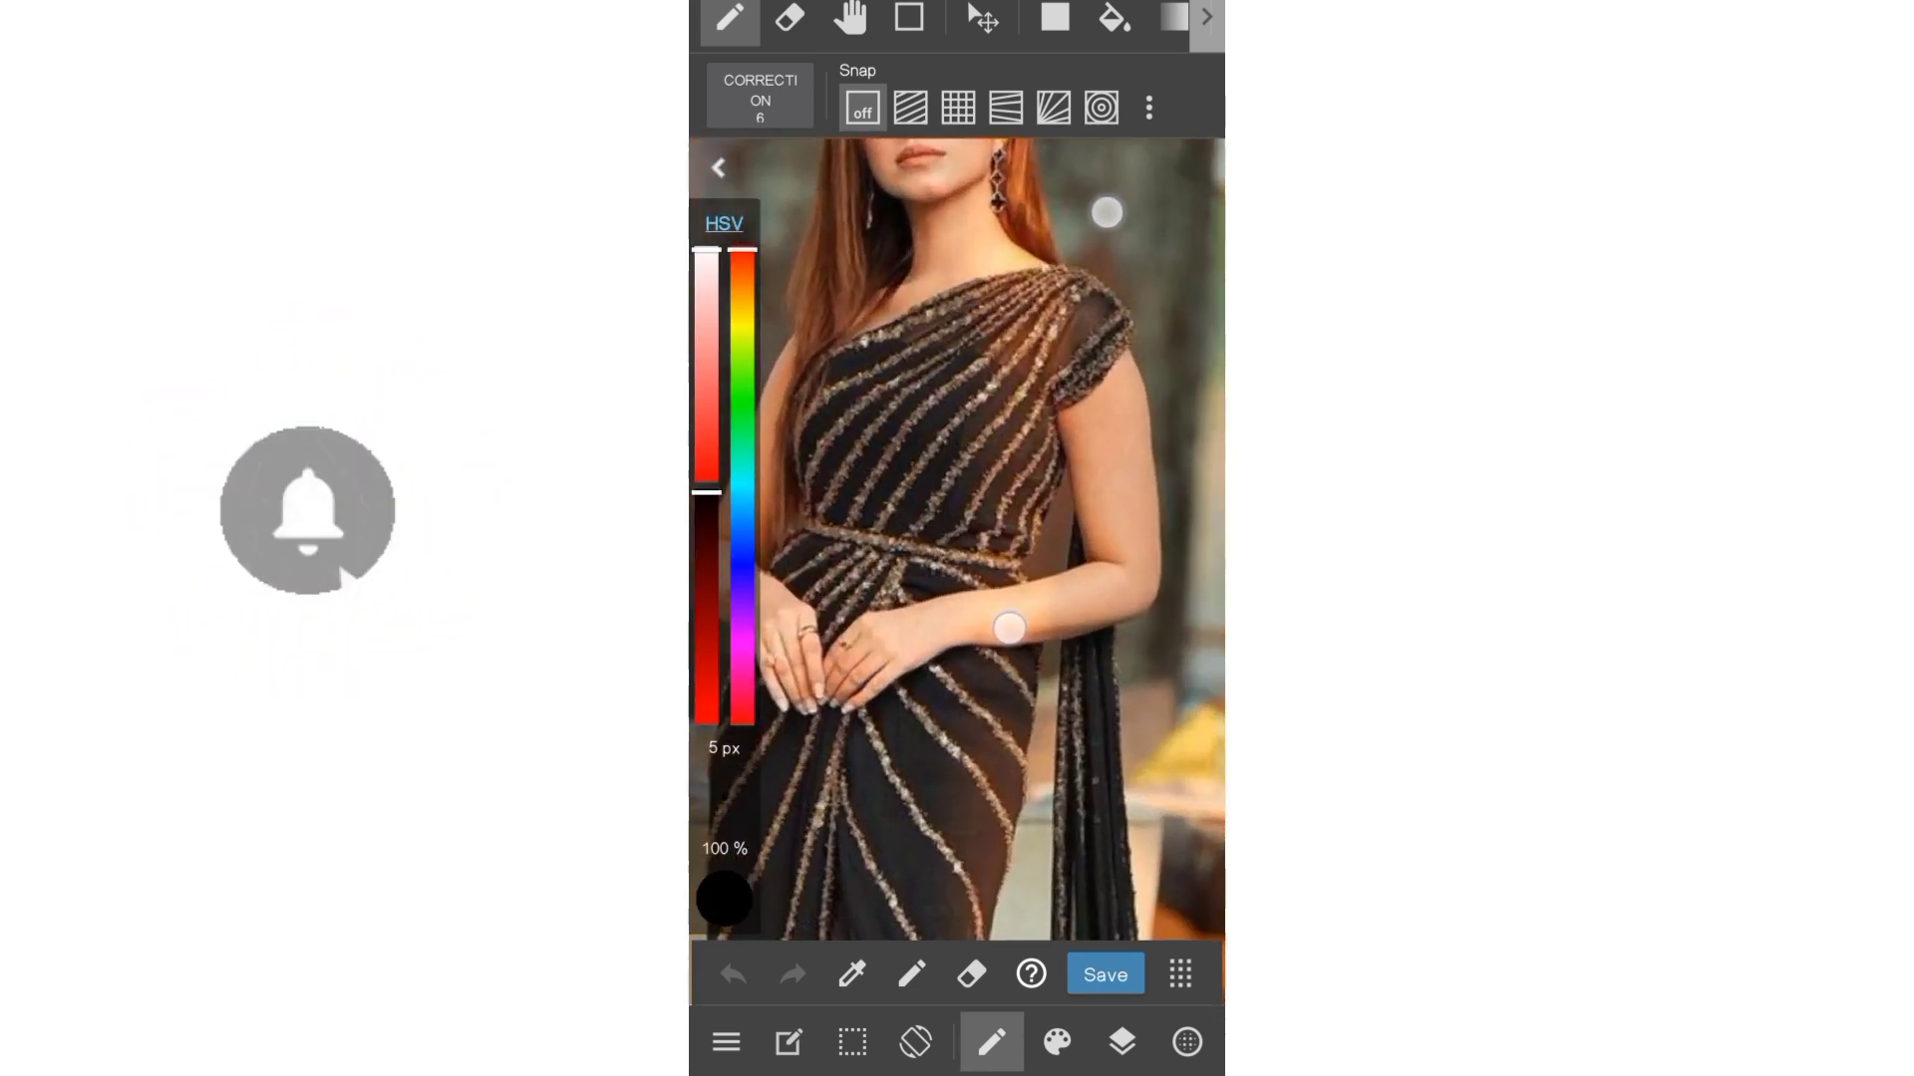
pyautogui.scroll(2, 1062, 448)
pyautogui.scroll(2, 1063, 447)
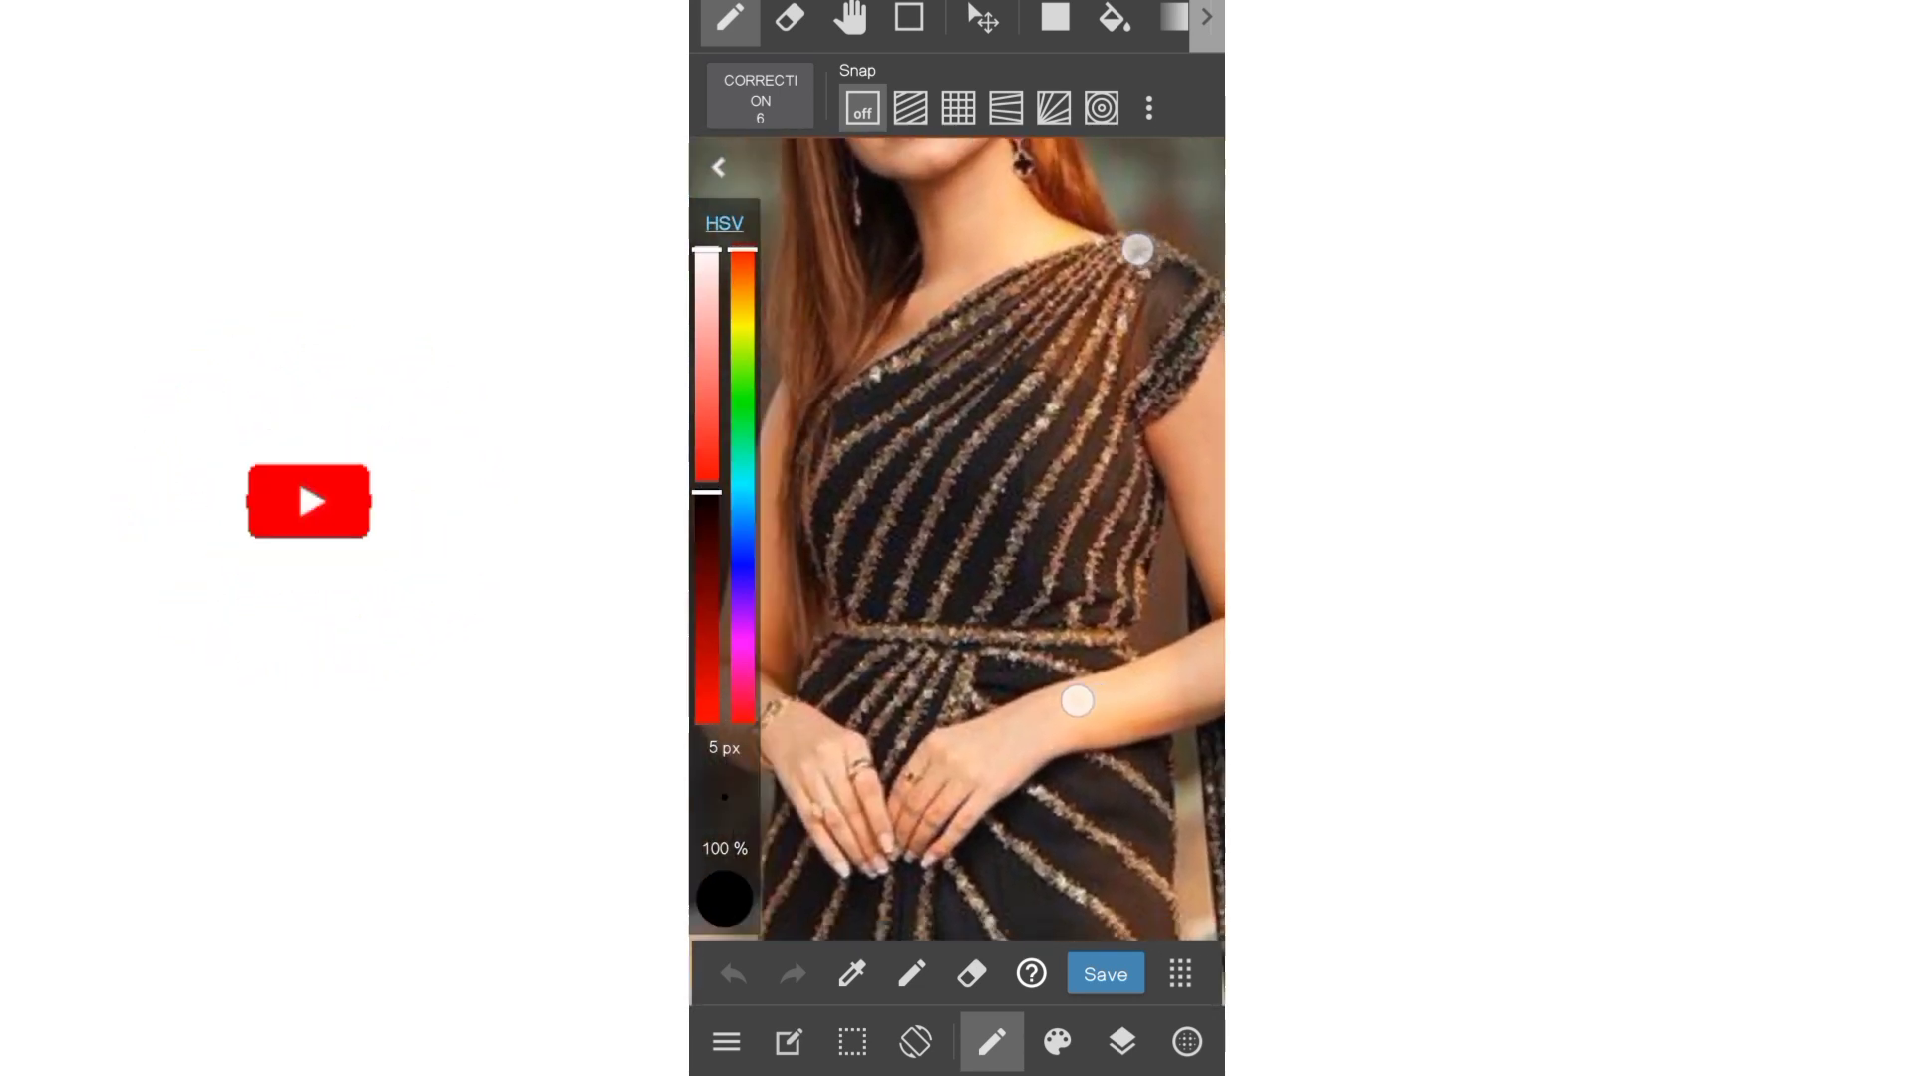
pyautogui.scroll(2, 1063, 447)
pyautogui.scroll(2, 1062, 447)
pyautogui.moveTo(1202, 422)
pyautogui.mouseDown()
pyautogui.moveTo(987, 312)
pyautogui.moveTo(802, 404)
pyautogui.mouseUp()
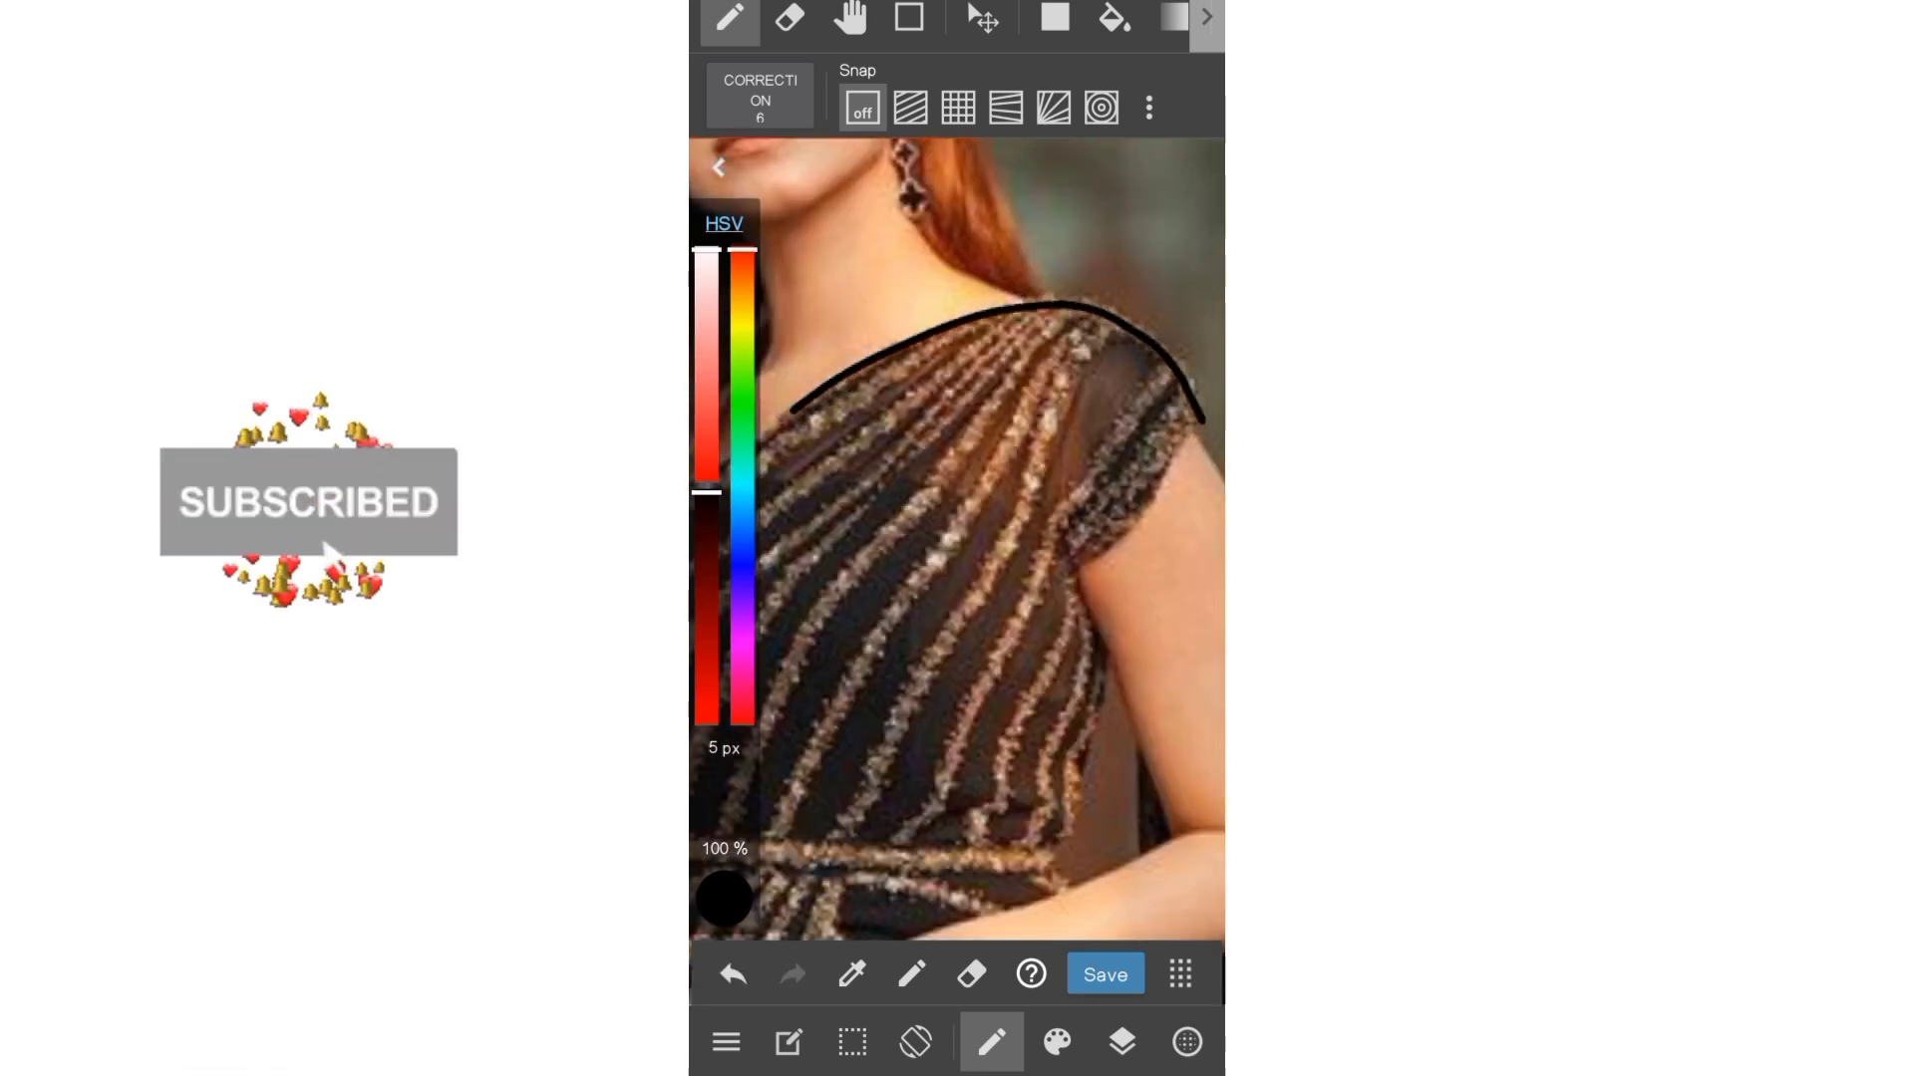
pyautogui.scroll(-3, 957, 498)
pyautogui.scroll(-1, 957, 499)
pyautogui.moveTo(952, 399)
pyautogui.mouseDown()
pyautogui.moveTo(876, 624)
pyautogui.moveTo(907, 742)
pyautogui.mouseUp()
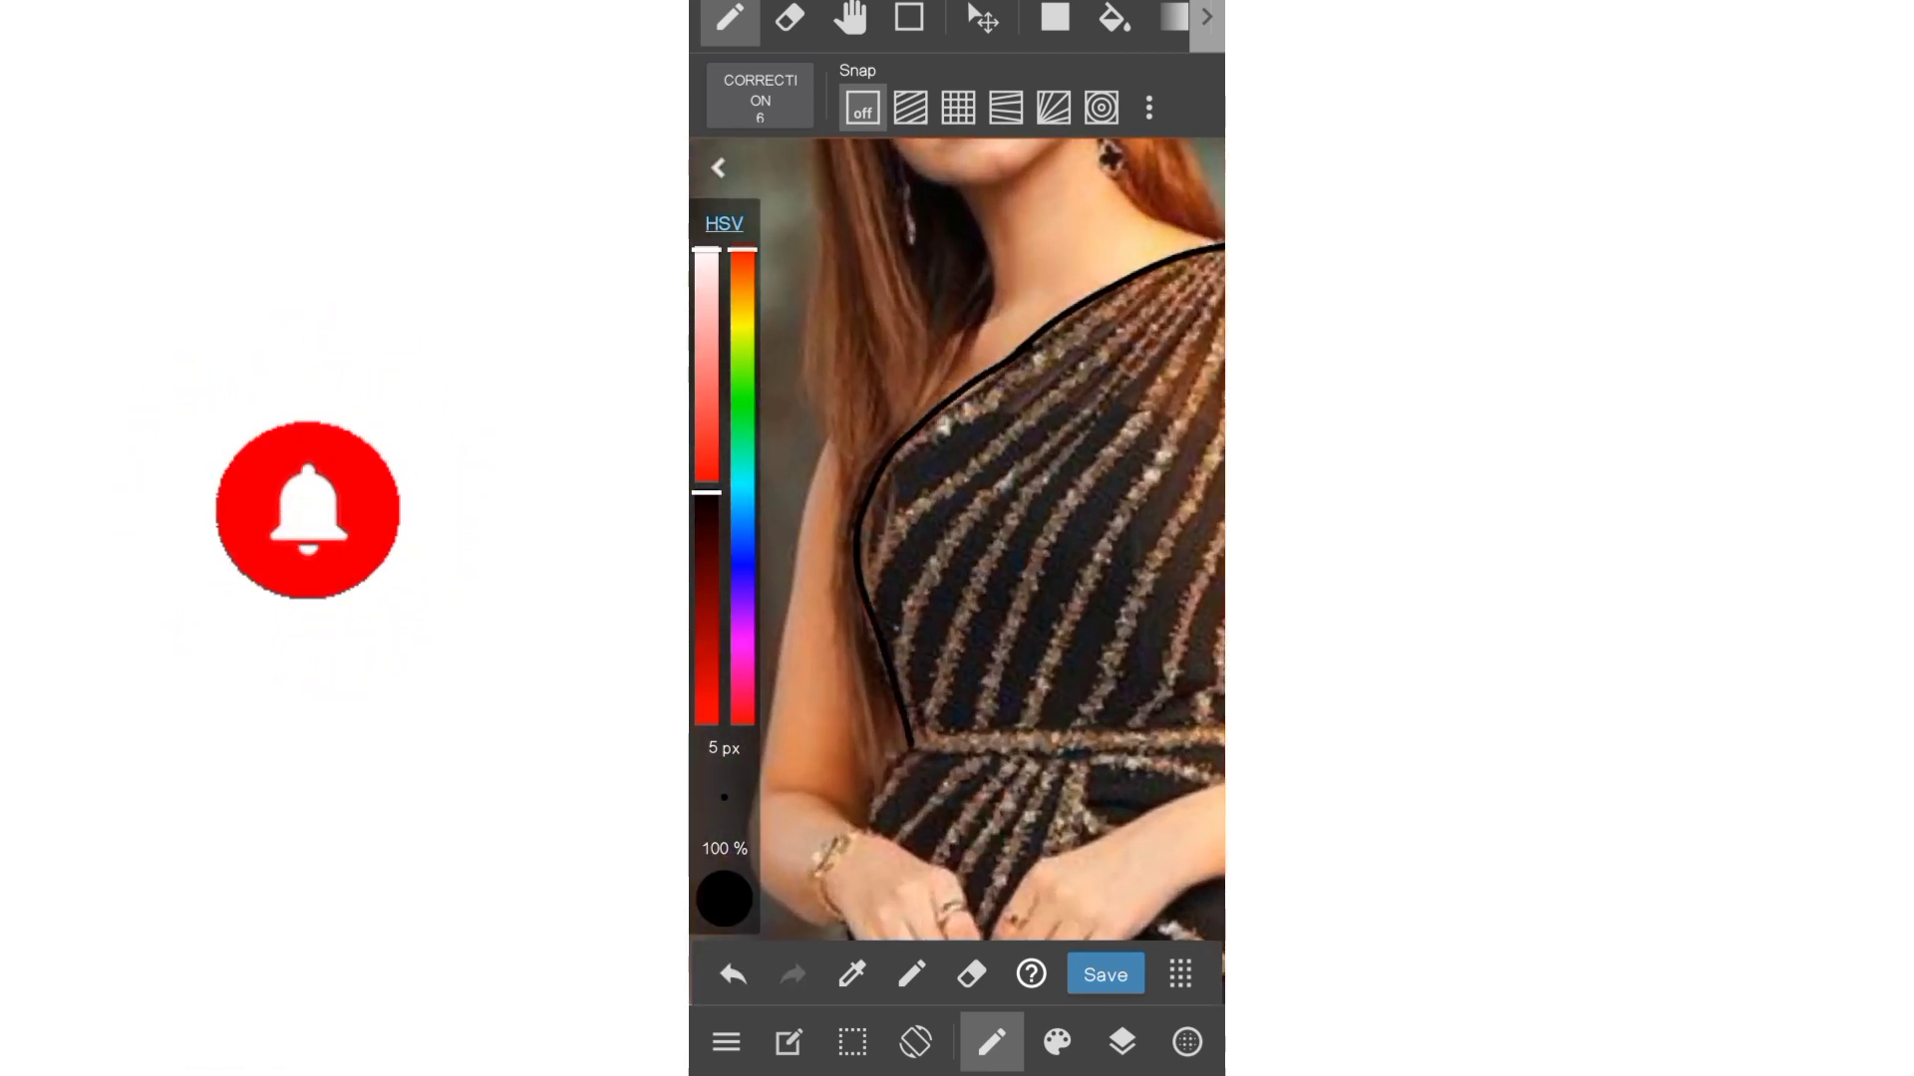
pyautogui.scroll(-3, 983, 499)
pyautogui.scroll(-2, 981, 466)
pyautogui.scroll(-3, 1047, 645)
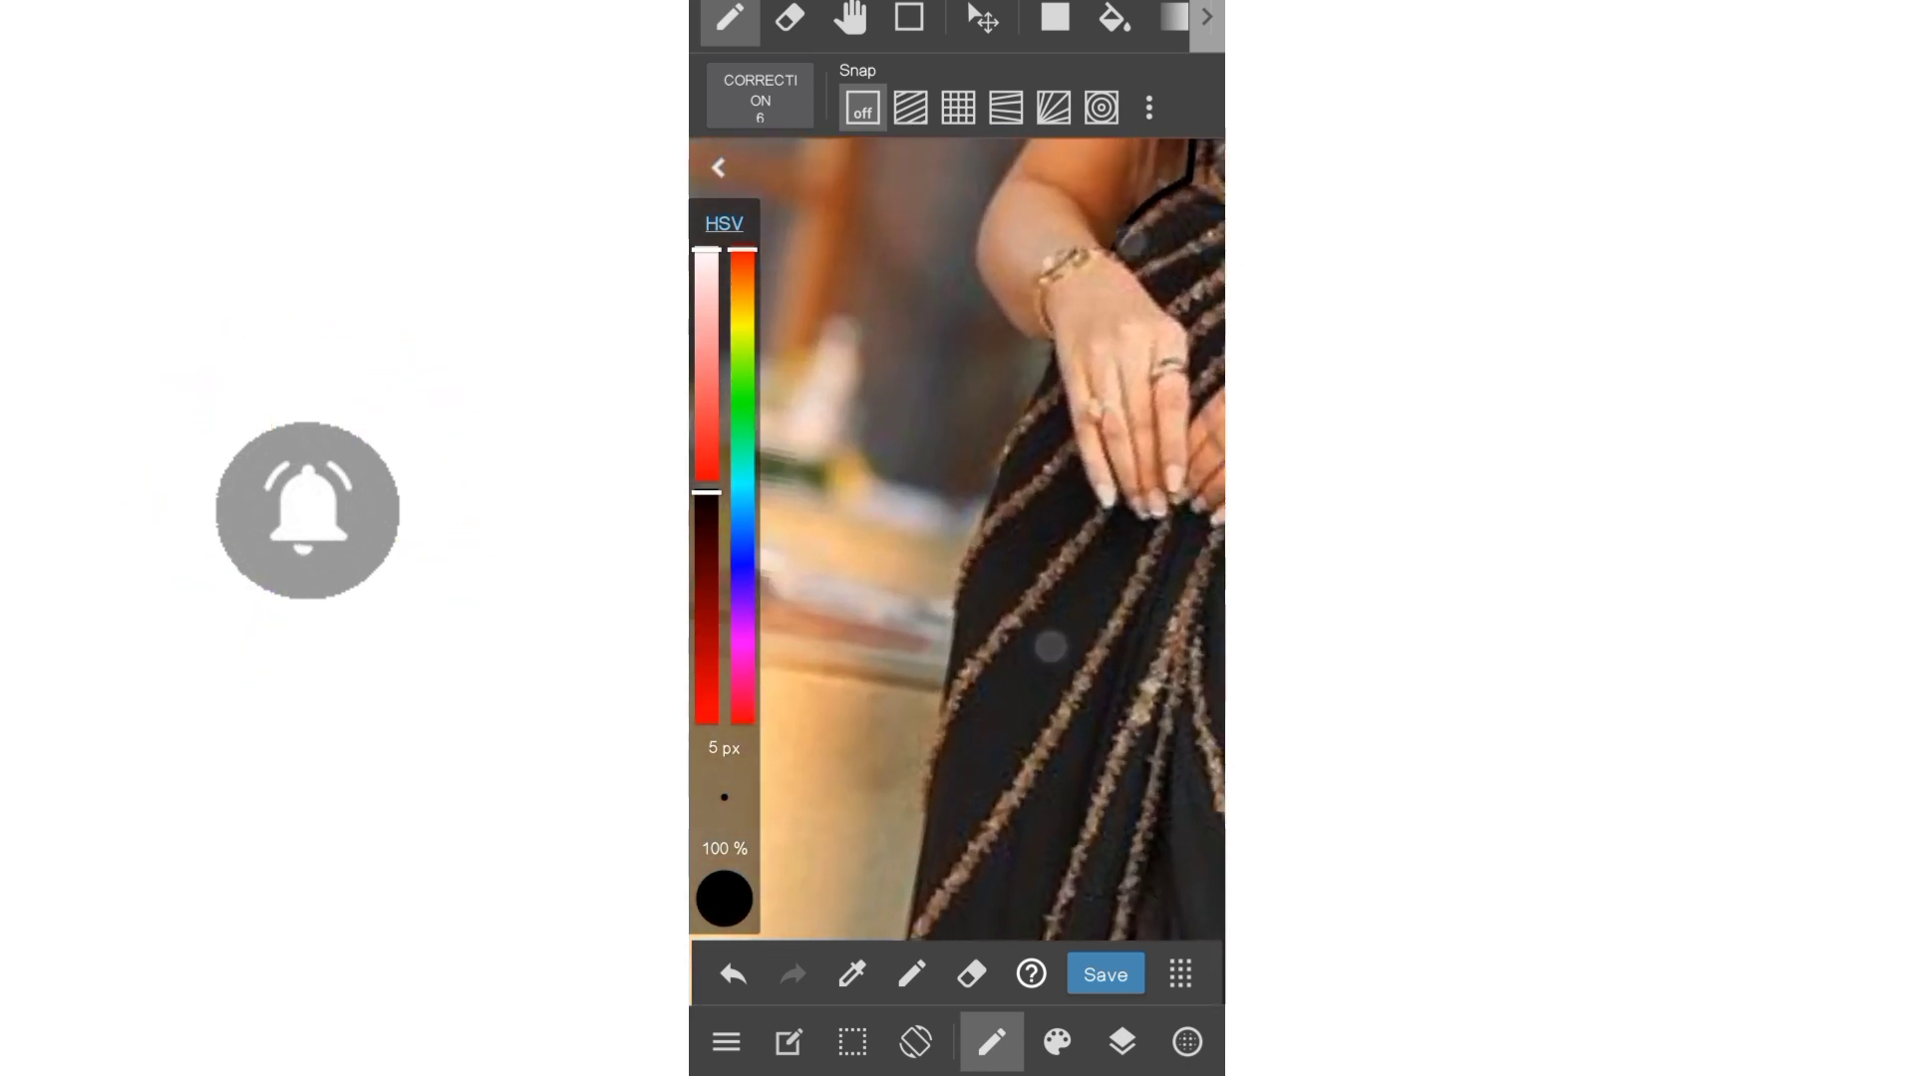
pyautogui.moveTo(1058, 337)
pyautogui.mouseDown()
pyautogui.moveTo(969, 542)
pyautogui.moveTo(930, 833)
pyautogui.mouseUp()
pyautogui.scroll(-2, 957, 538)
pyautogui.scroll(5, 957, 538)
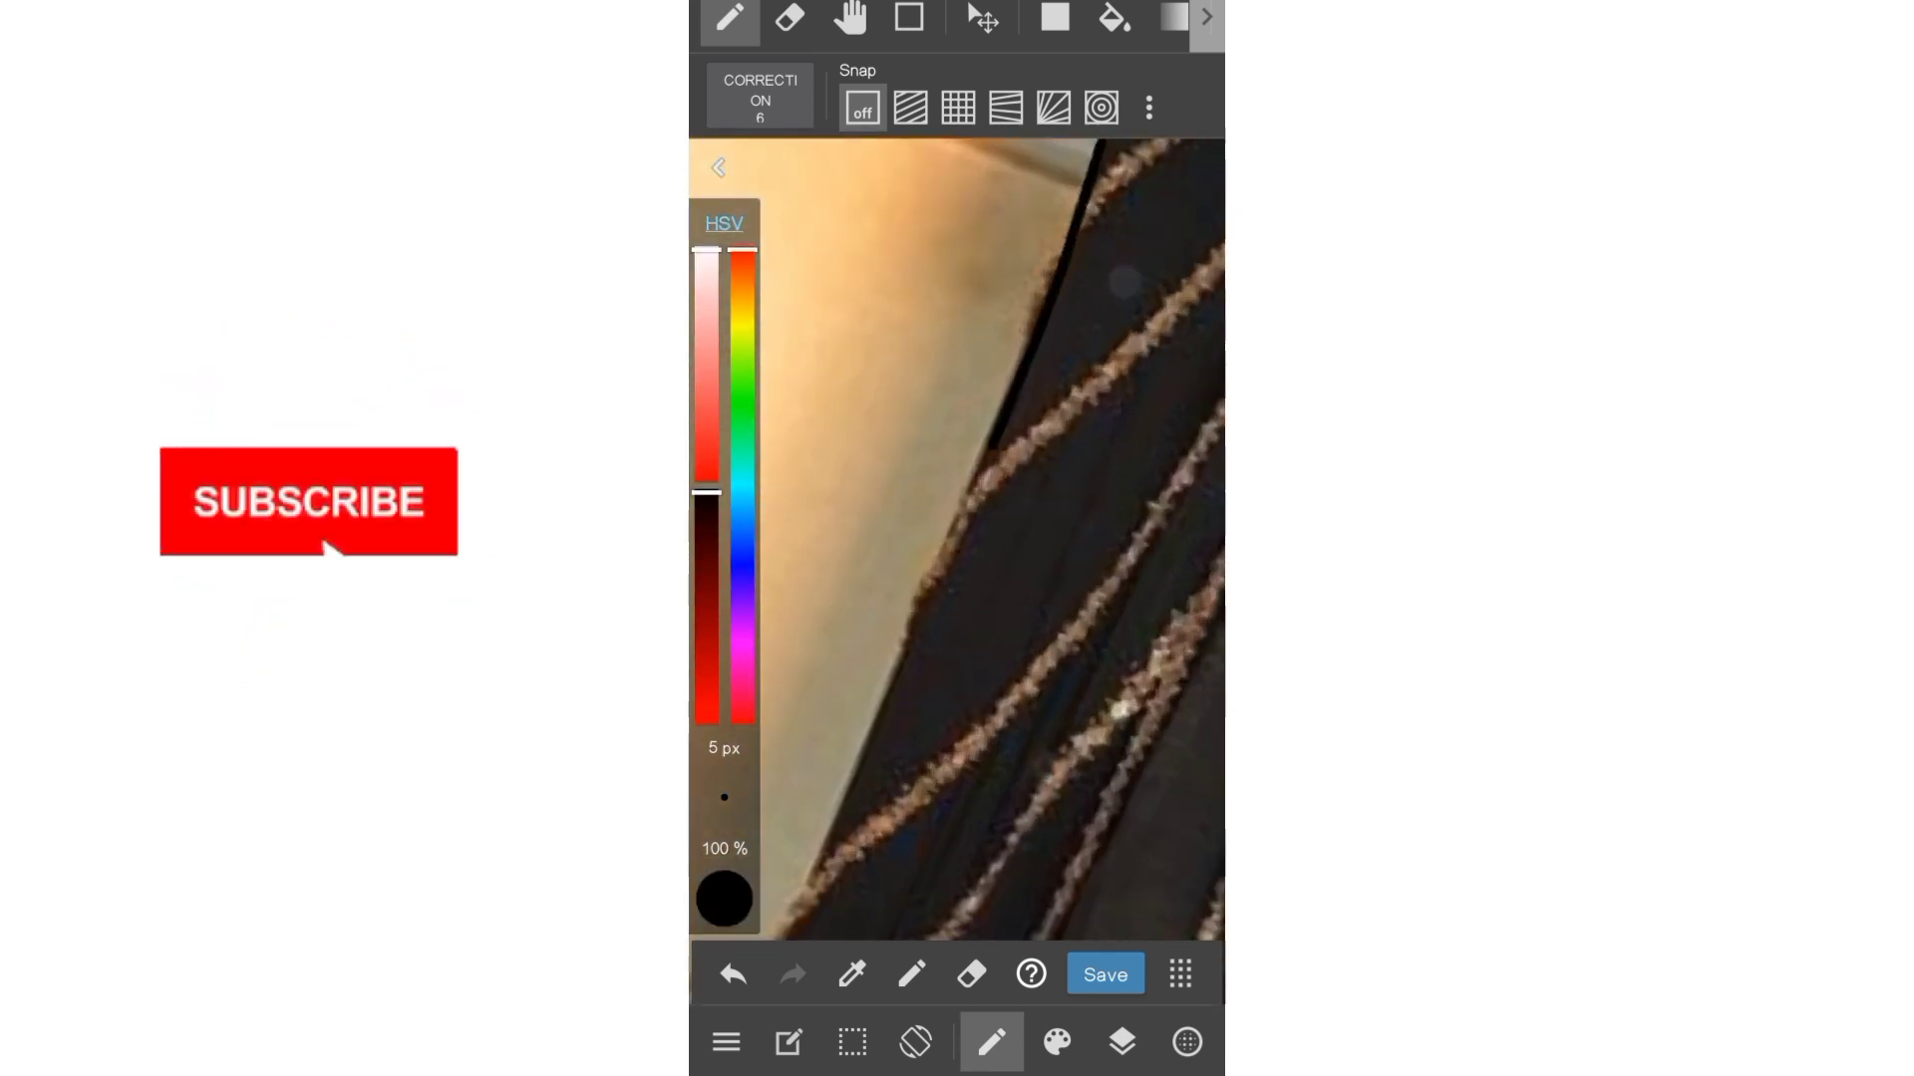
# - Undo the wobbly edge strokes and redraw the outline along the dress edge
pyautogui.hotkey('ctrl', 'z')
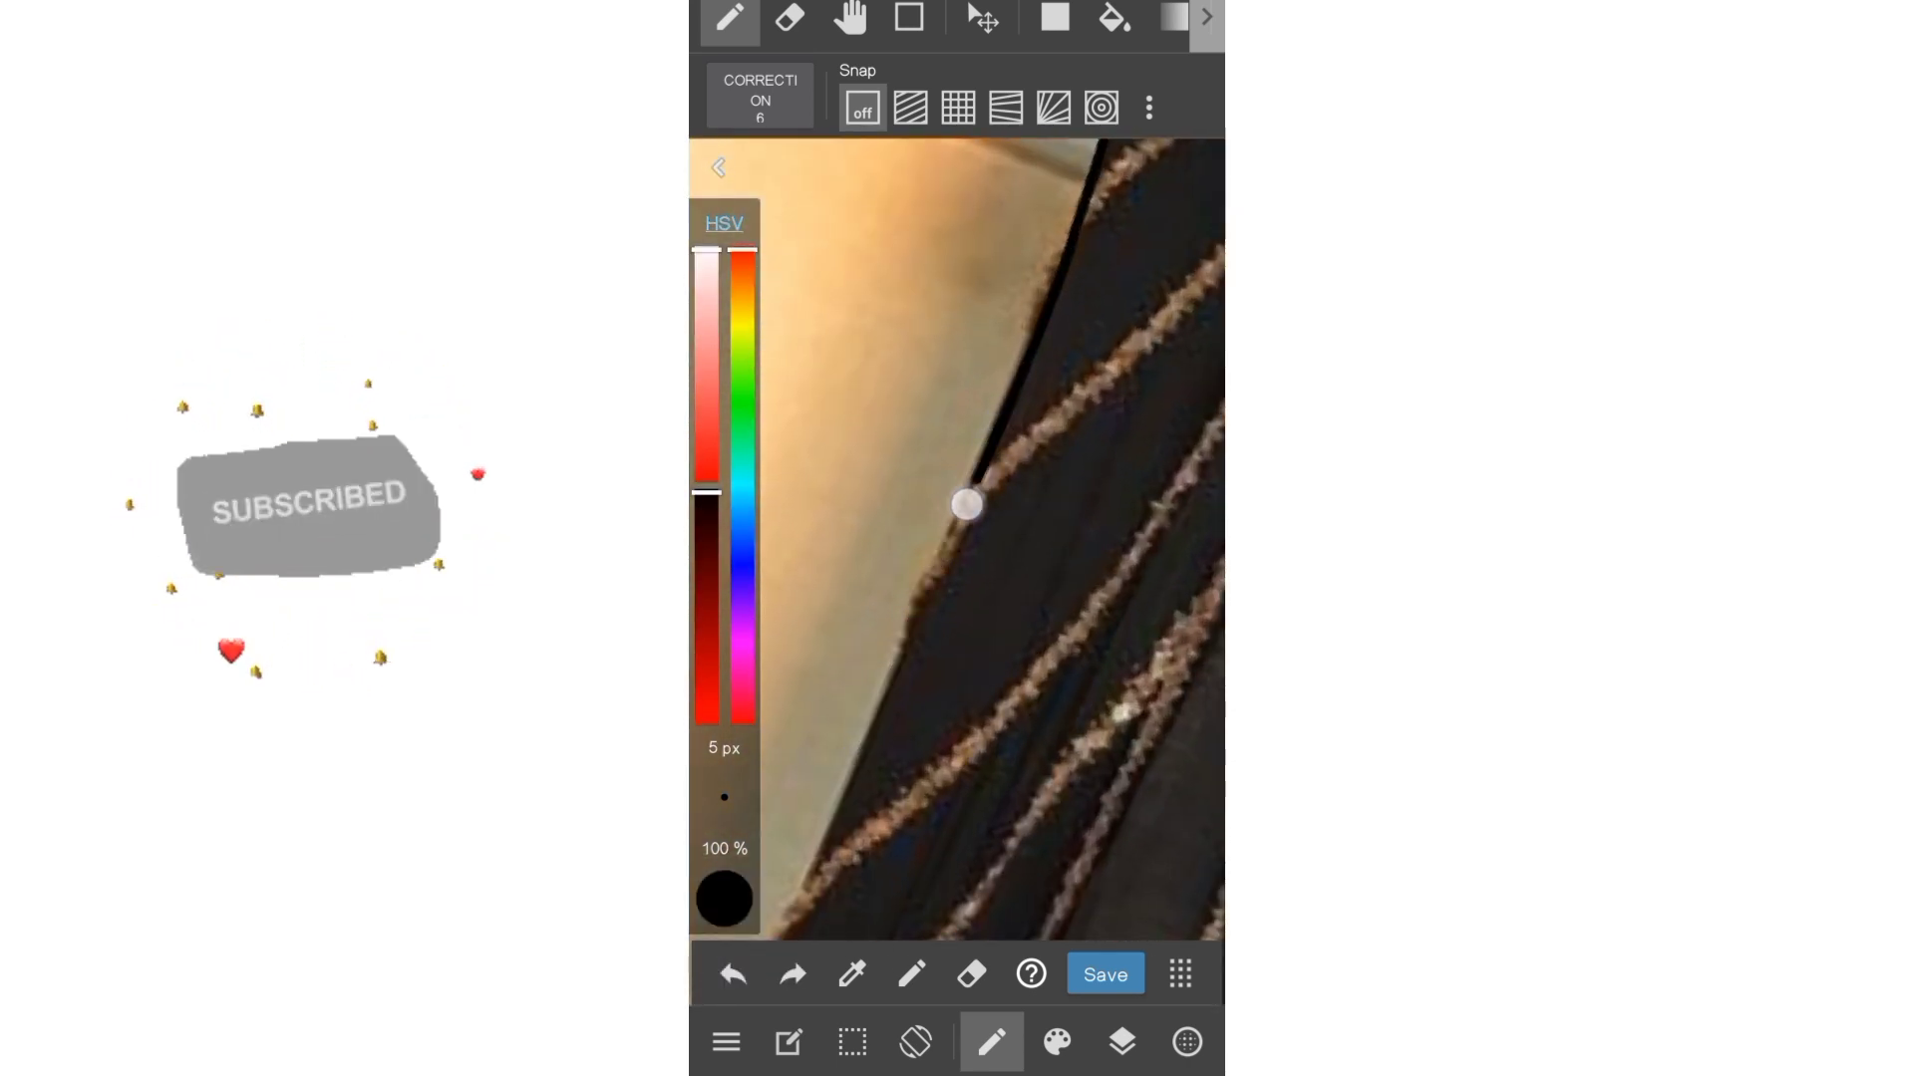
pyautogui.moveTo(965, 497); pyautogui.dragTo(790, 901)
pyautogui.scroll(-2, 1025, 488)
pyautogui.scroll(-1, 1025, 488)
pyautogui.hotkey('ctrl', 'z')
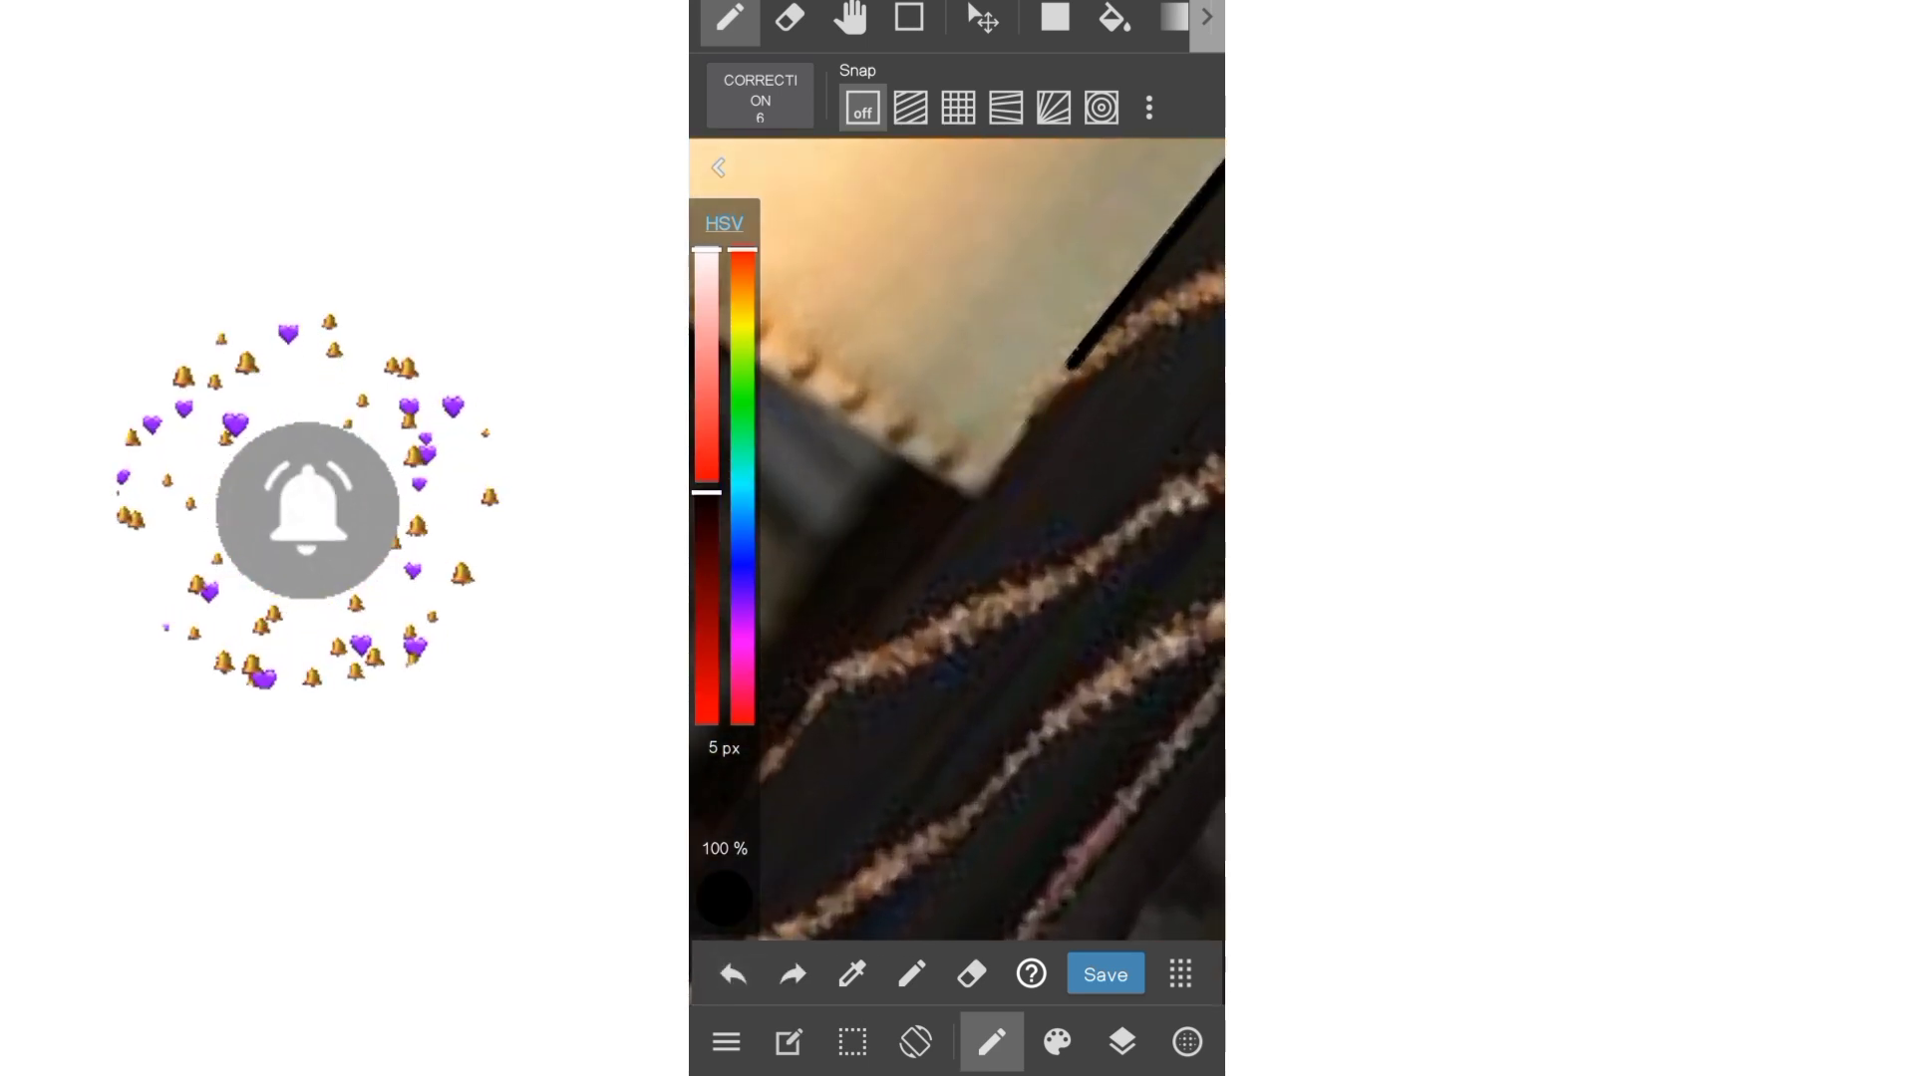
pyautogui.moveTo(891, 626); pyautogui.dragTo(883, 638)
pyautogui.scroll(2, 951, 606)
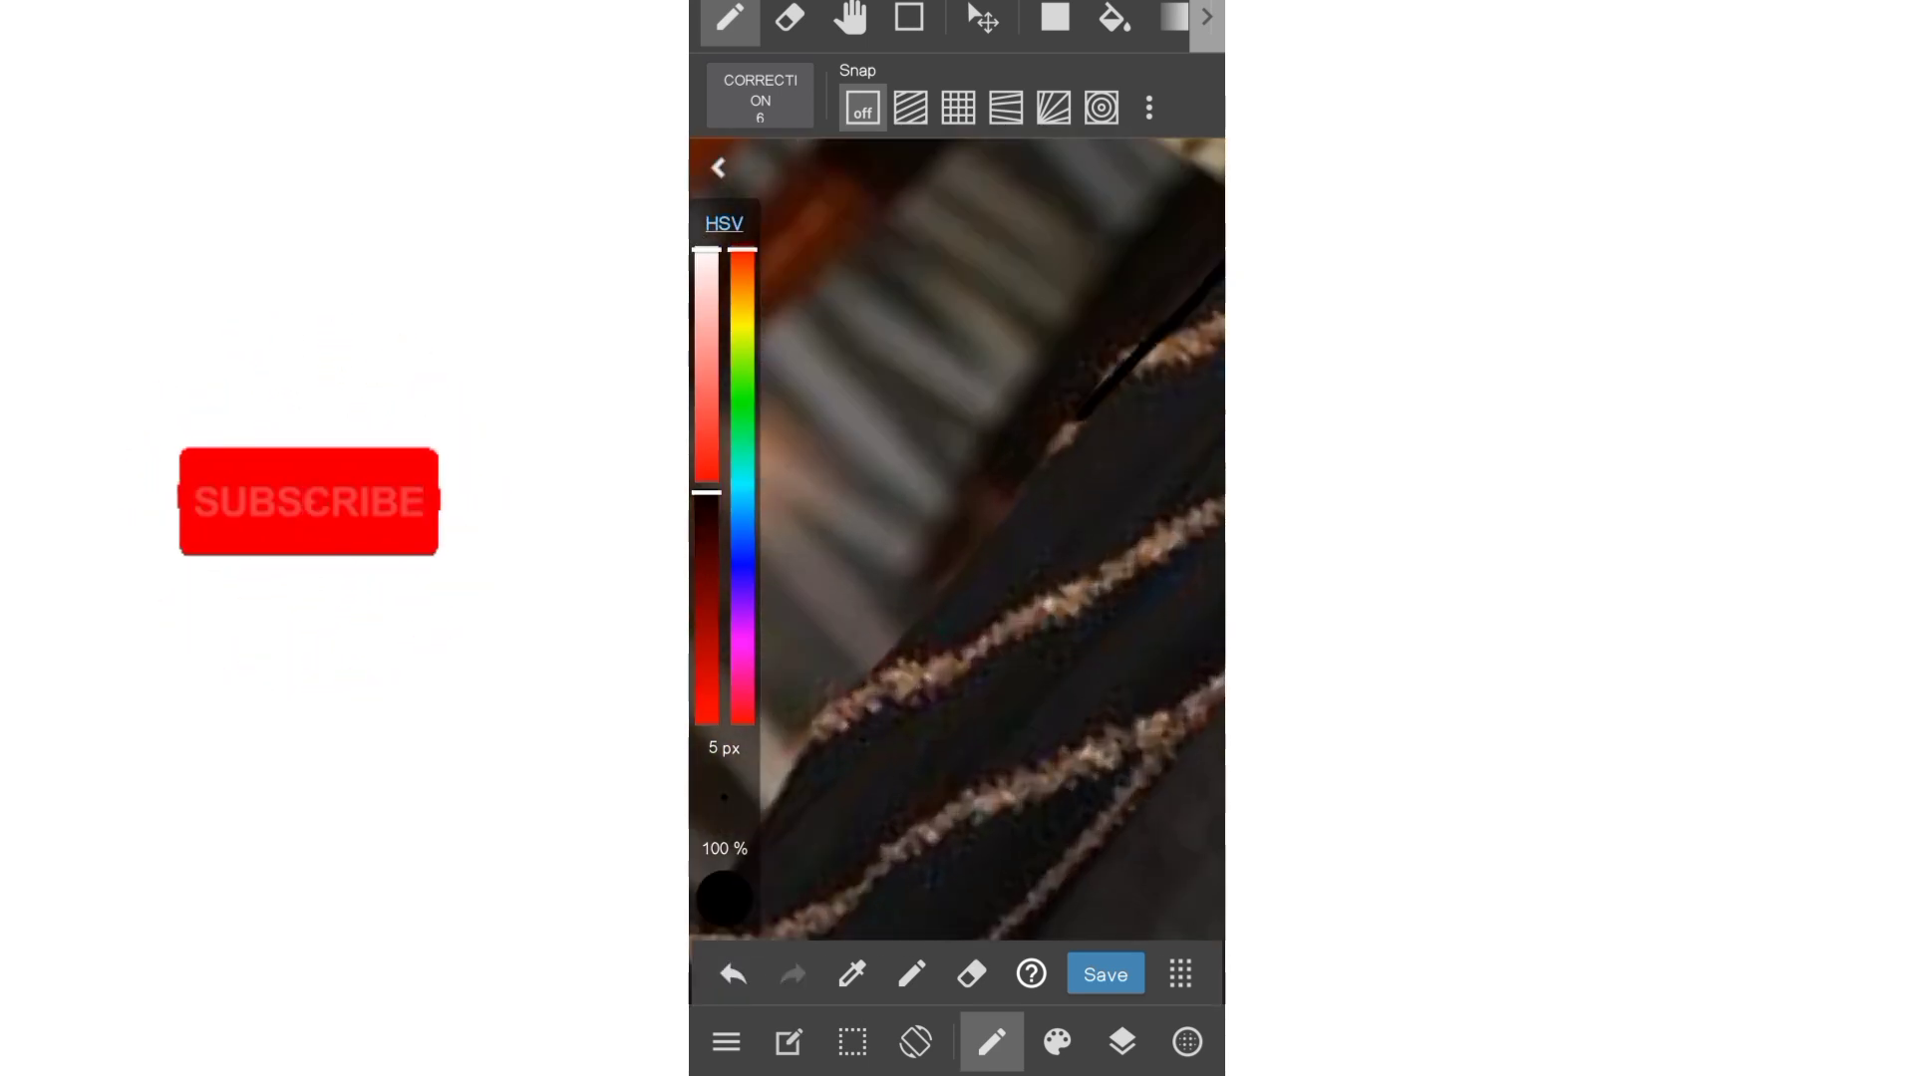
pyautogui.scroll(2, 952, 608)
# - Erase and restore part of the outline, then continue it along the draped fabric folds
pyautogui.click(972, 974)
pyautogui.moveTo(1037, 488); pyautogui.dragTo(976, 546)
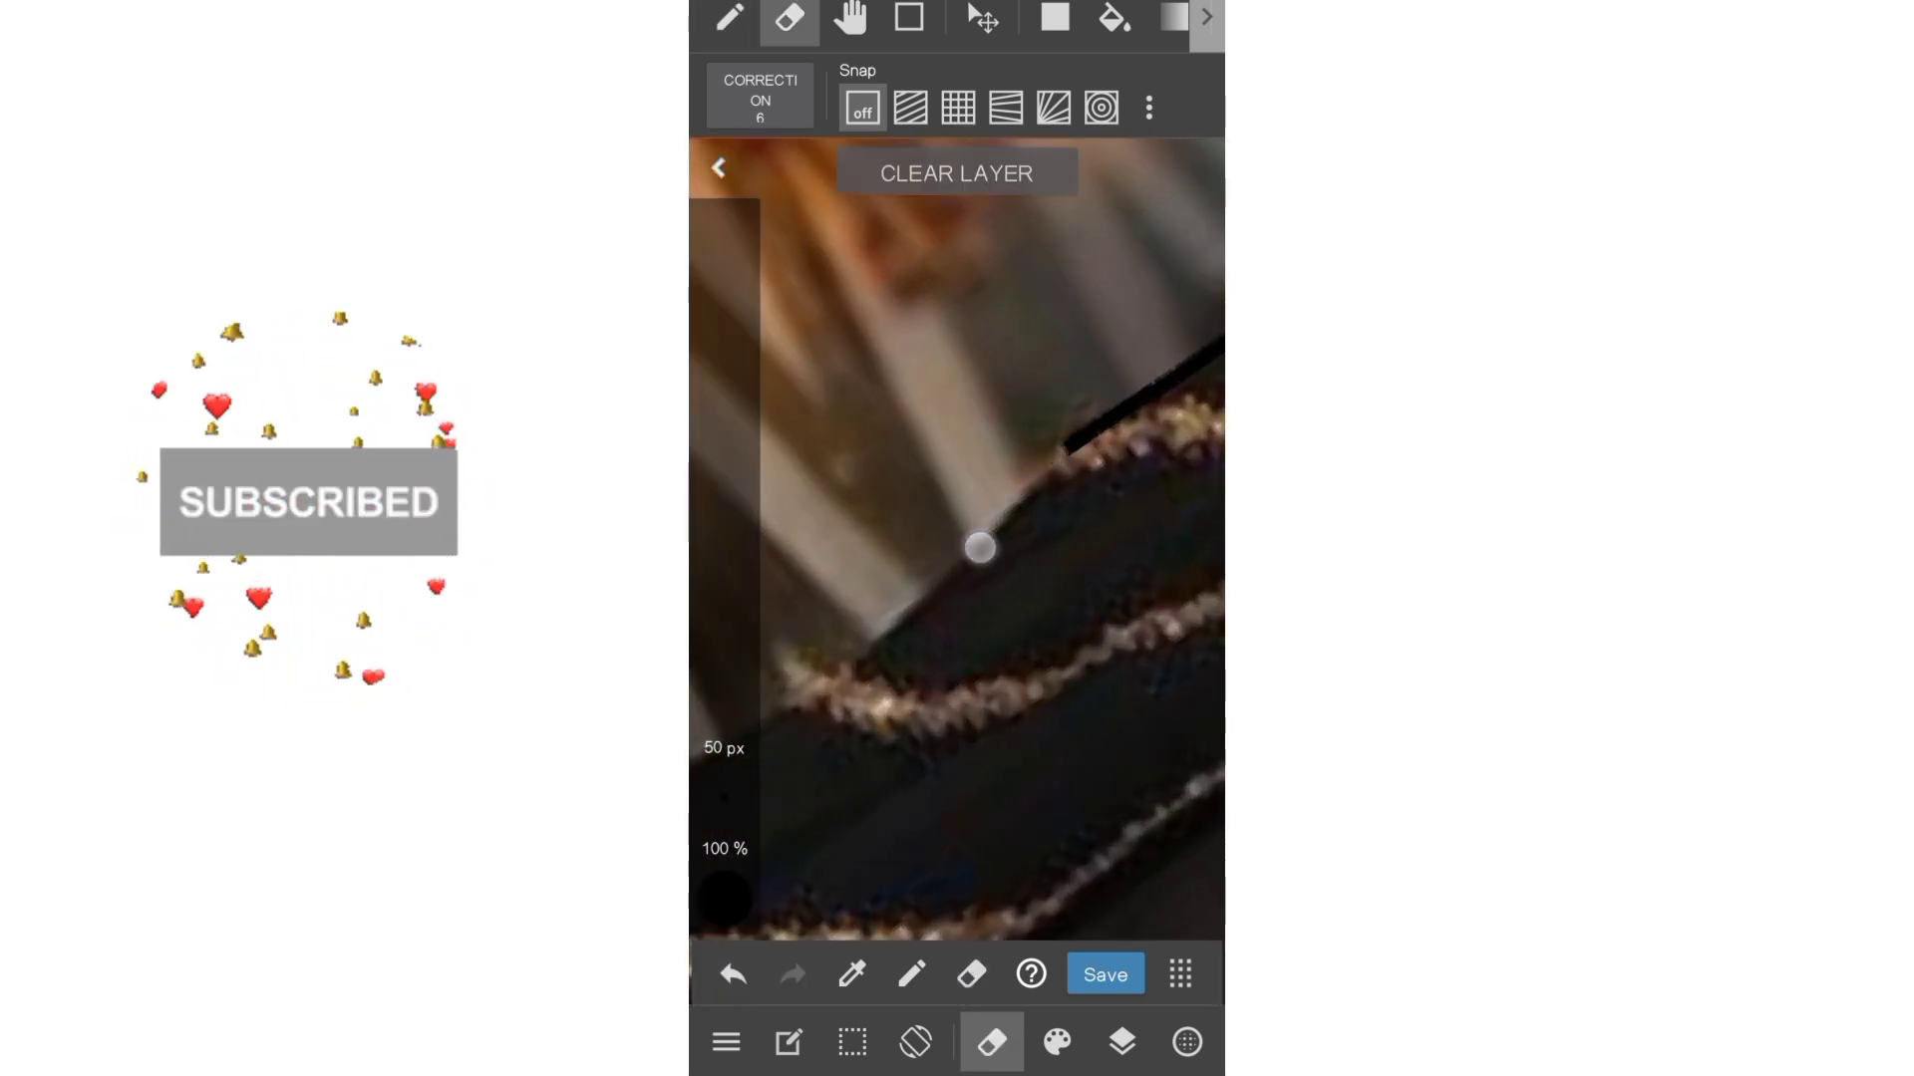
pyautogui.click(912, 974)
pyautogui.click(736, 980)
pyautogui.moveTo(1101, 419); pyautogui.dragTo(957, 556)
pyautogui.scroll(2, 1057, 518)
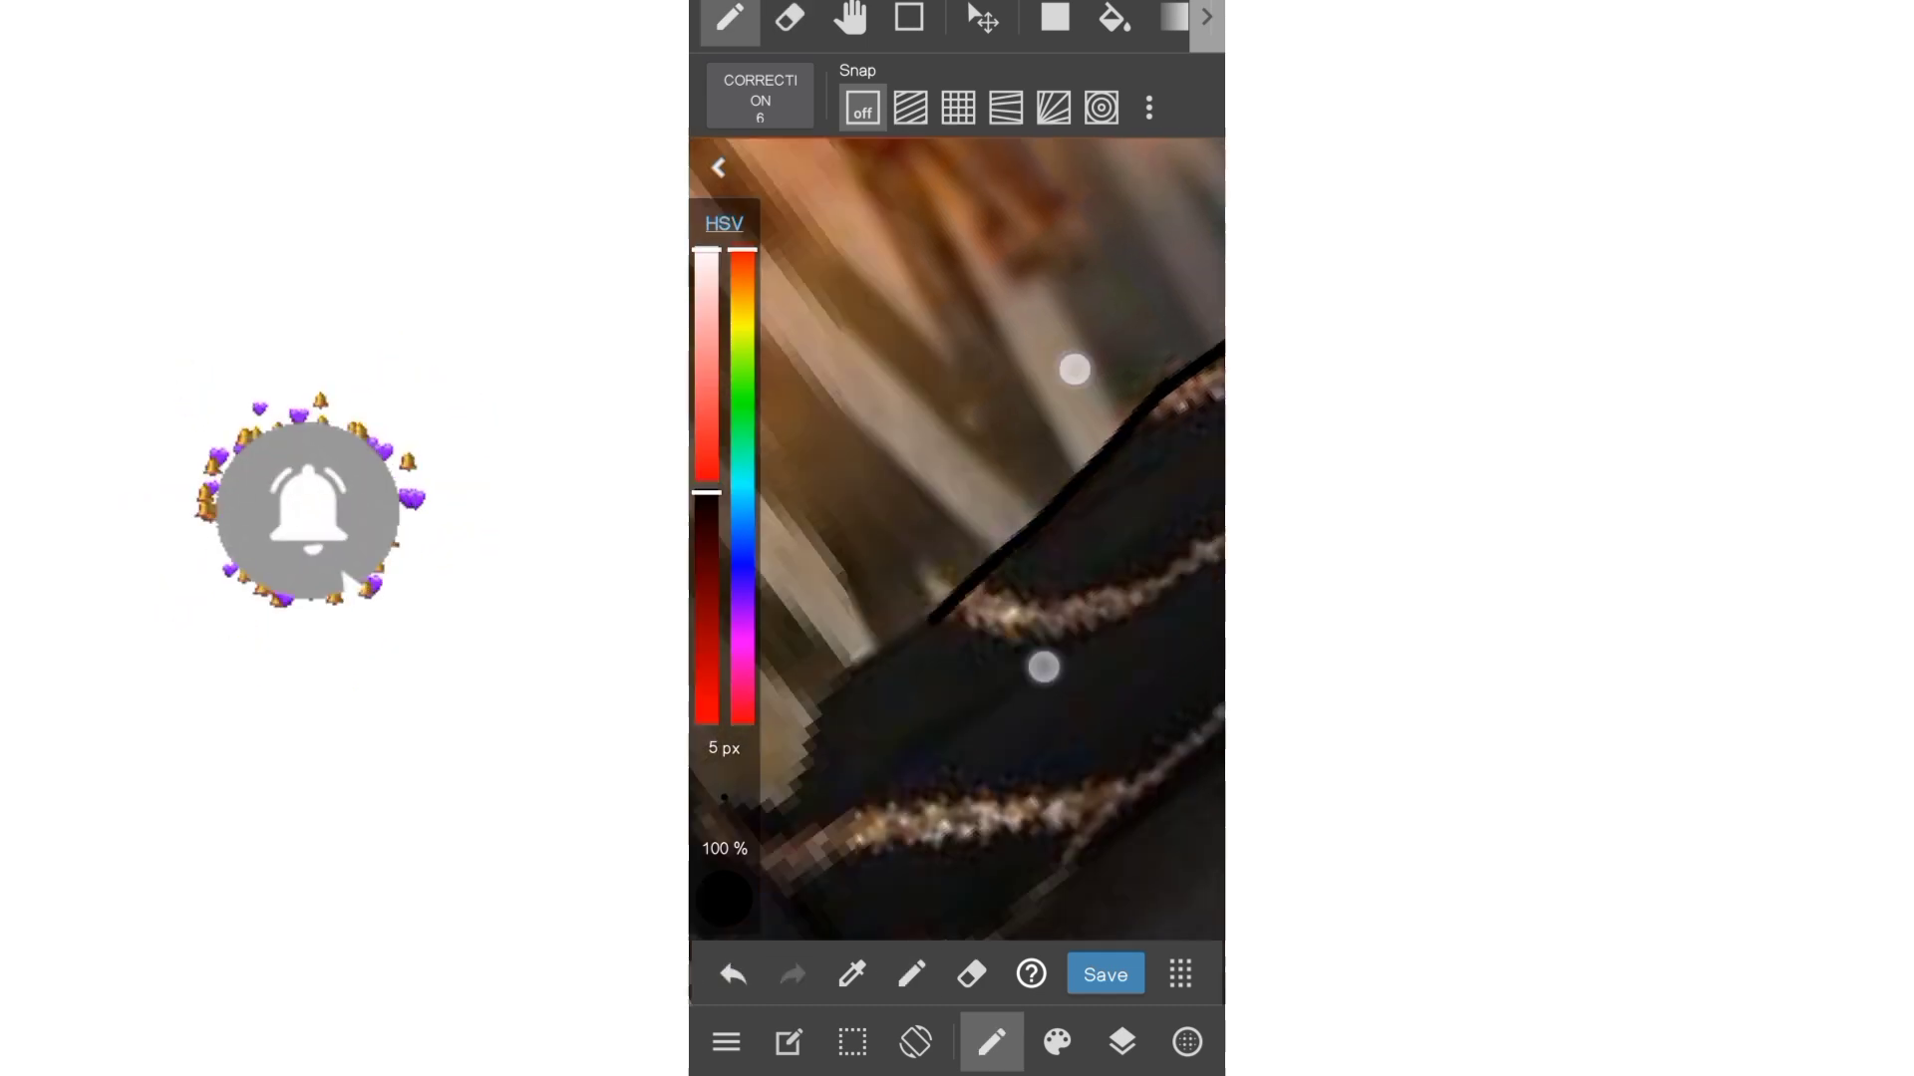
pyautogui.moveTo(1106, 508); pyautogui.dragTo(825, 713)
pyautogui.scroll(-2, 957, 539)
pyautogui.moveTo(902, 538)
pyautogui.mouseDown()
pyautogui.moveTo(838, 602)
pyautogui.moveTo(858, 708)
pyautogui.mouseUp()
pyautogui.scroll(2, 957, 538)
pyautogui.scroll(-2, 974, 606)
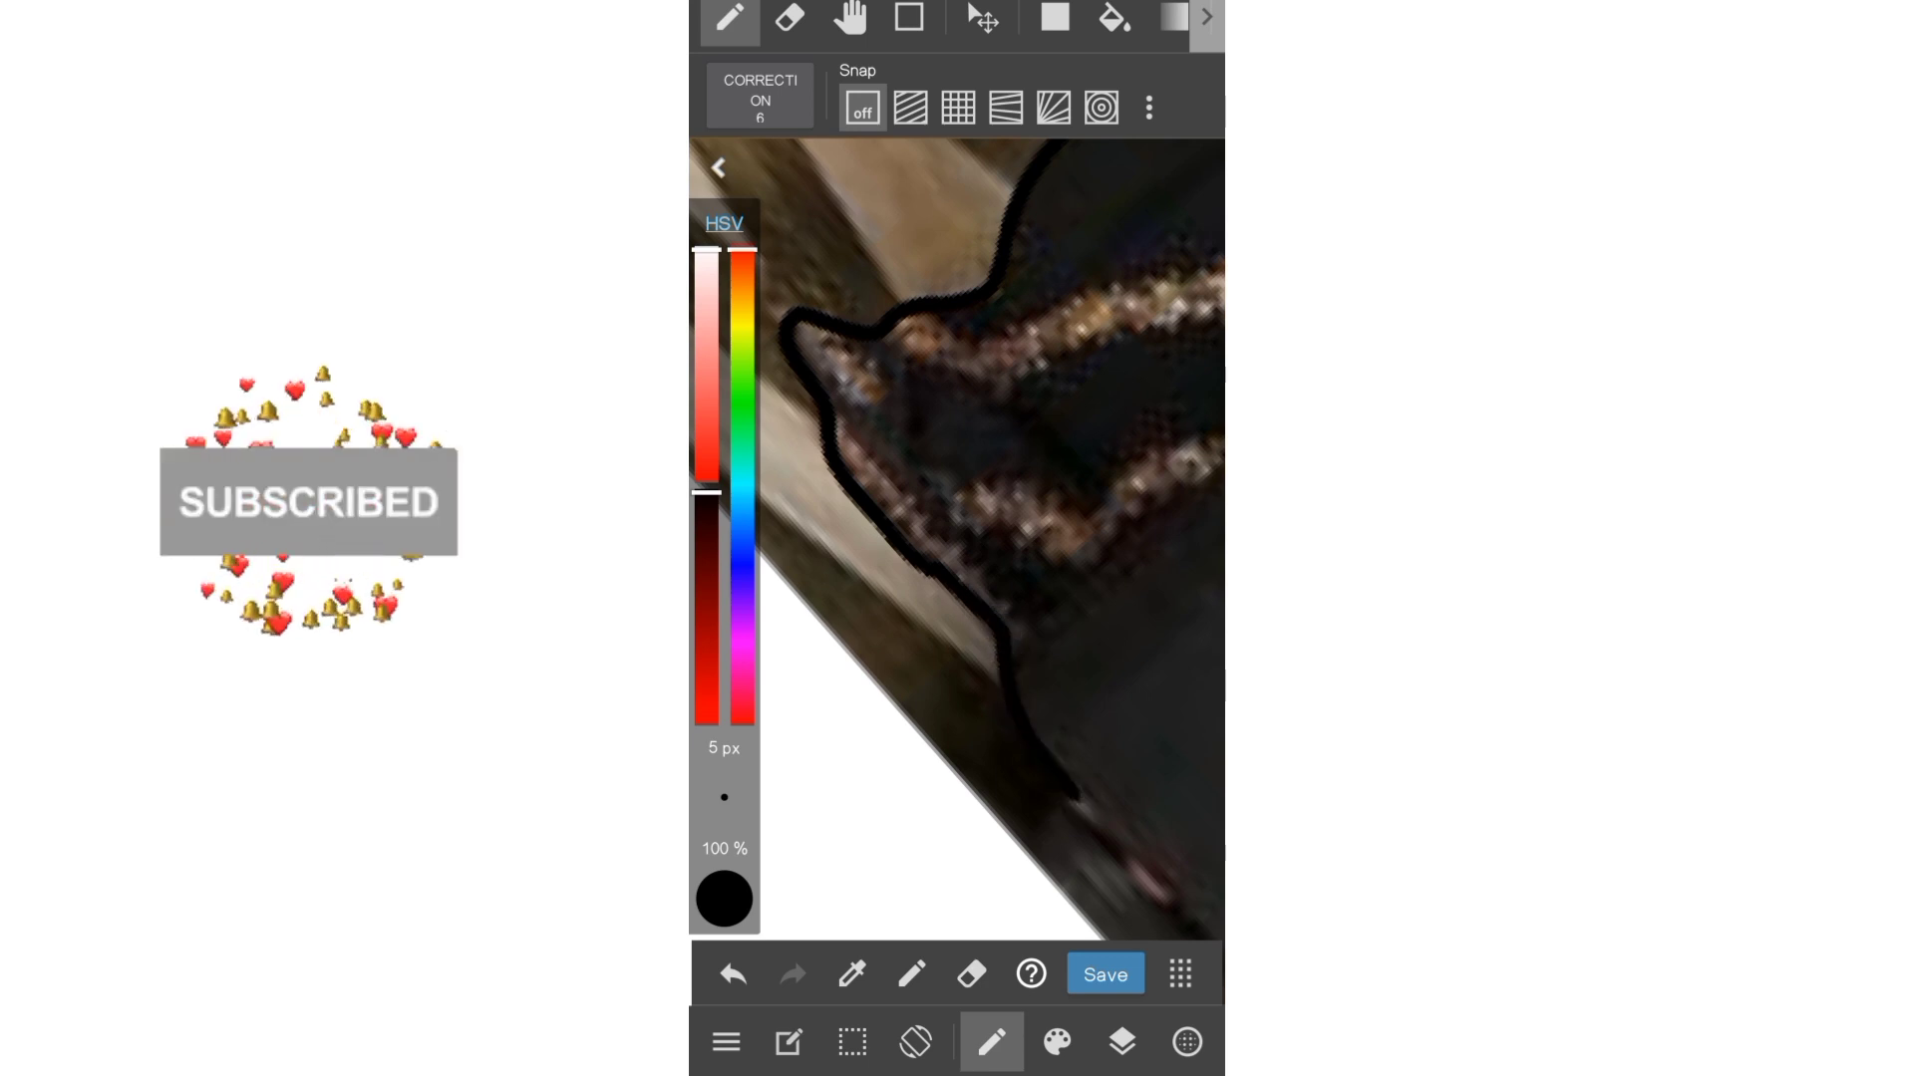
pyautogui.scroll(-2, 1025, 598)
pyautogui.scroll(-2, 1025, 598)
pyautogui.scroll(2, 999, 440)
# - Trace the central pleat edge up the dress in black with the pen
pyautogui.scroll(1, 1000, 439)
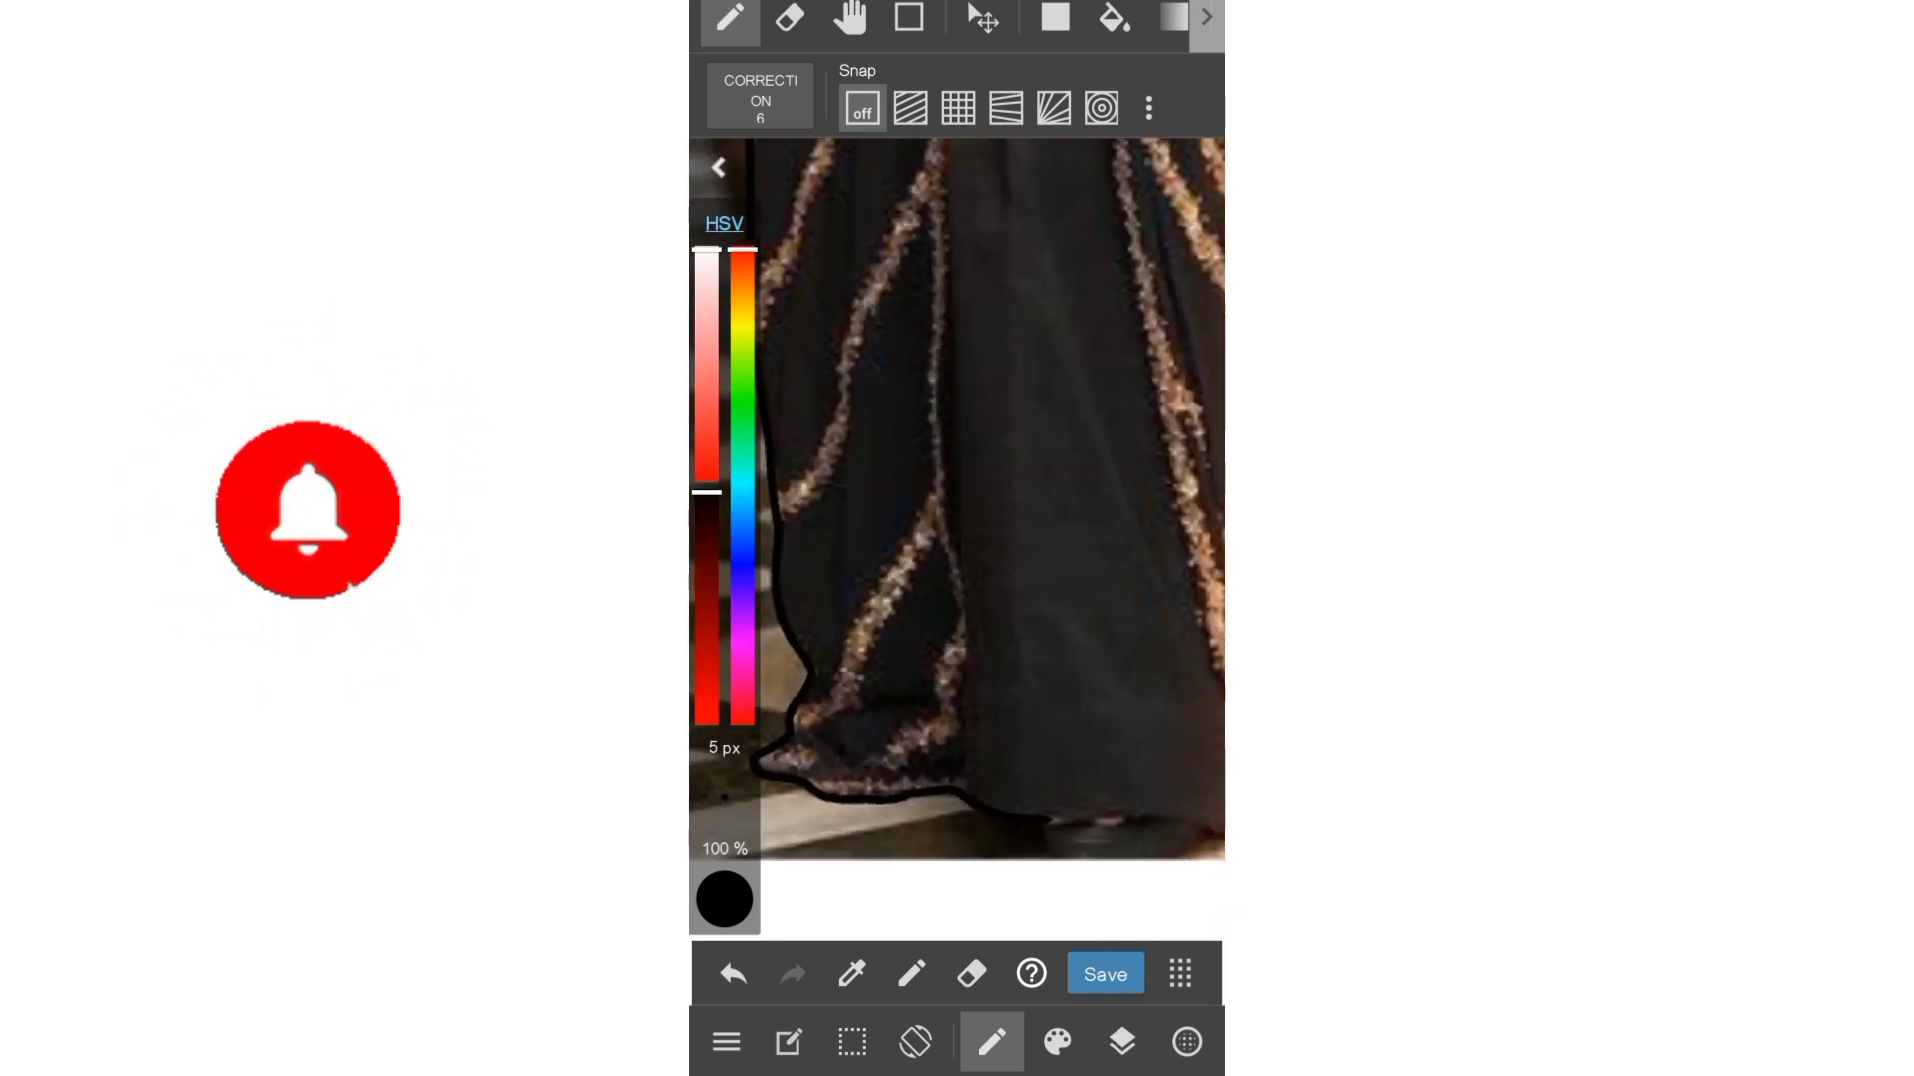
pyautogui.click(788, 17)
pyautogui.click(729, 17)
pyautogui.scroll(2, 1011, 714)
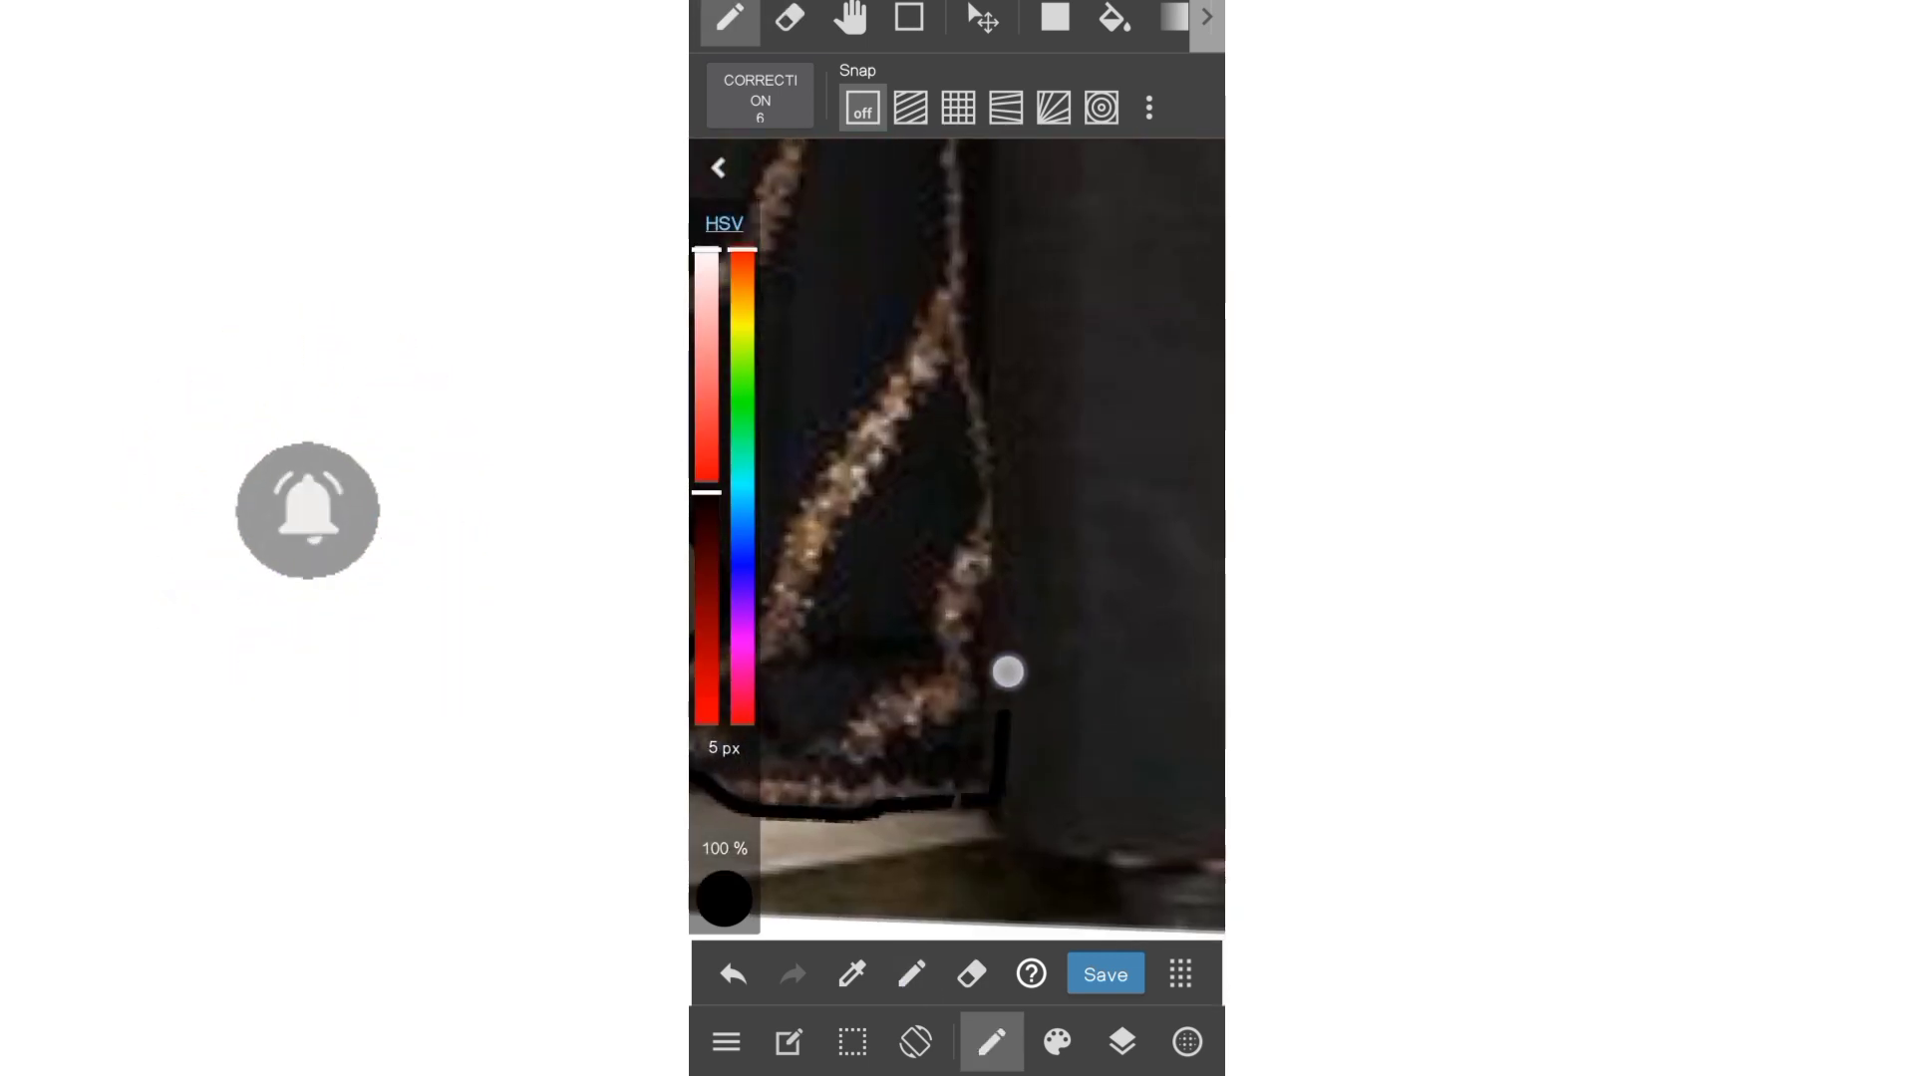
pyautogui.scroll(1, 1094, 248)
pyautogui.moveTo(865, 765); pyautogui.dragTo(947, 317)
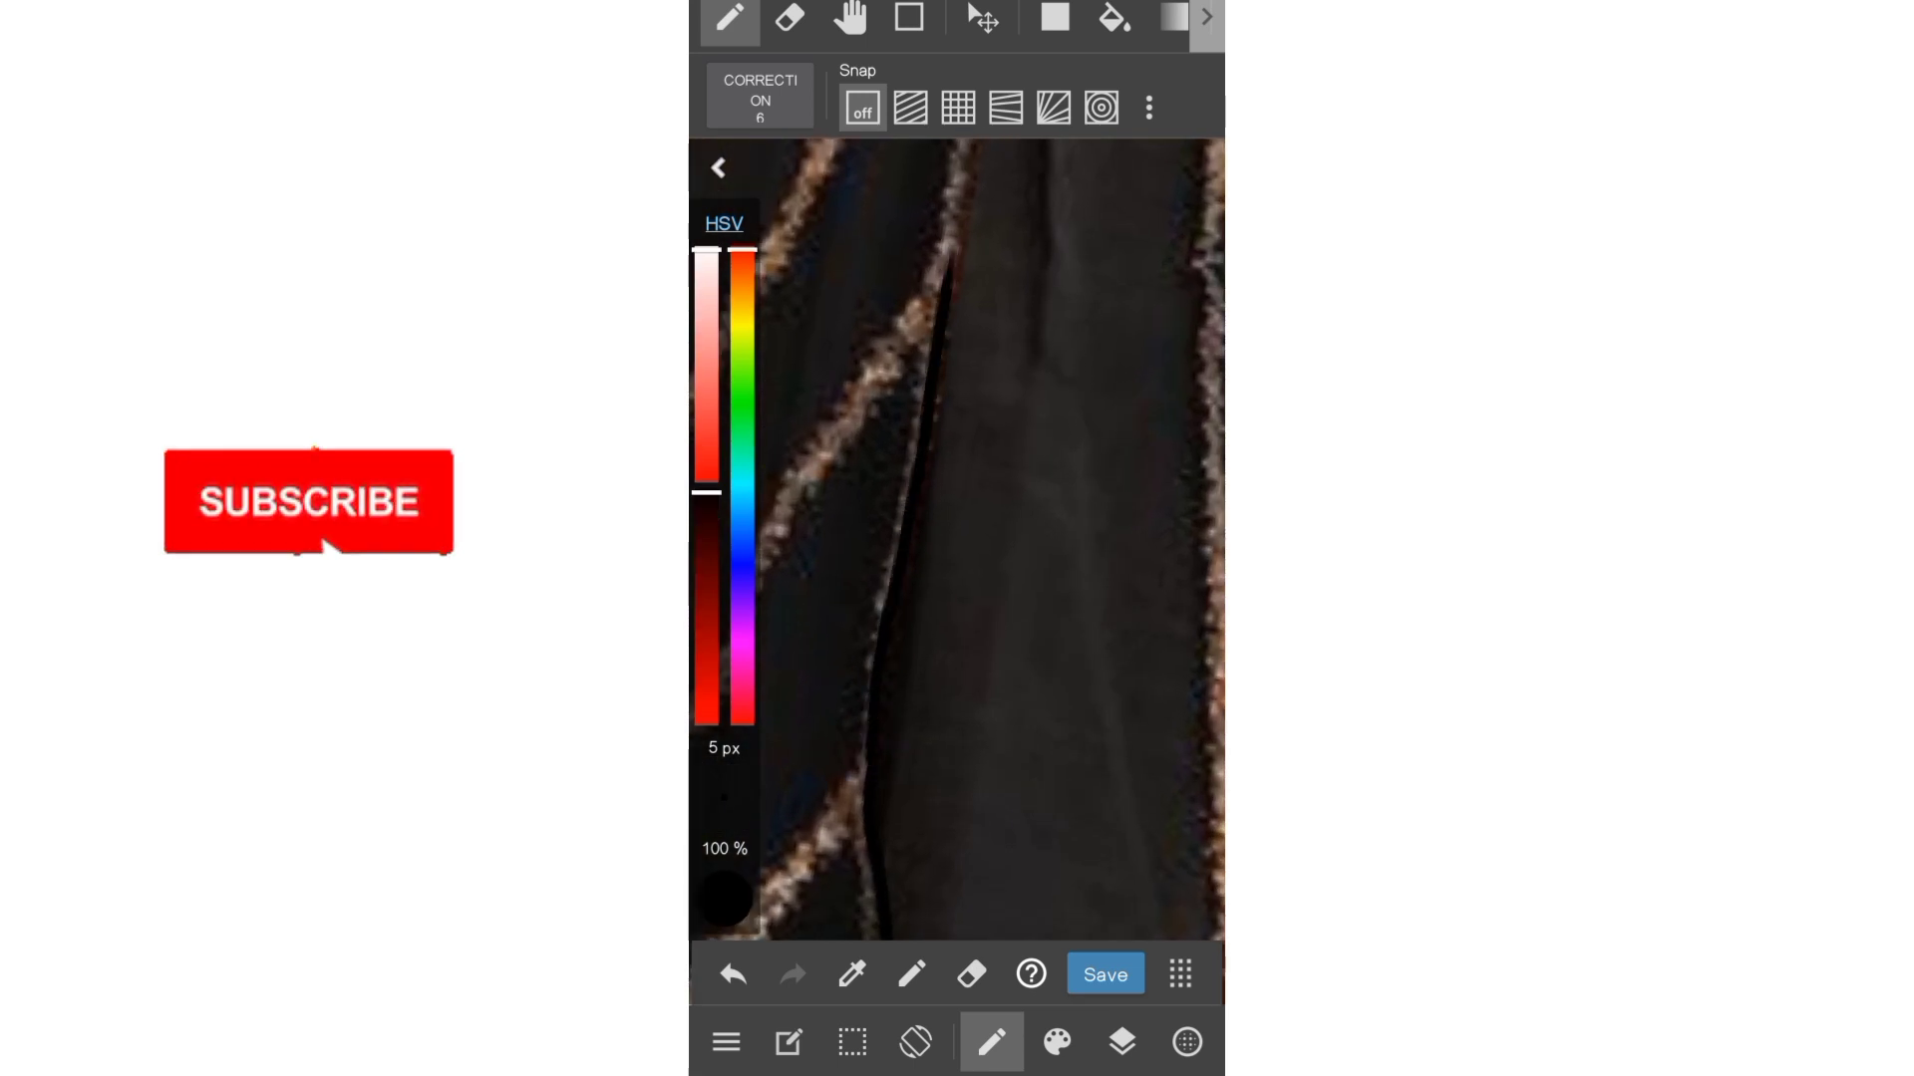
pyautogui.moveTo(888, 873); pyautogui.dragTo(921, 670)
pyautogui.moveTo(933, 478); pyautogui.dragTo(974, 193)
pyautogui.scroll(2, 1086, 626)
pyautogui.scroll(1, 1086, 626)
pyautogui.moveTo(939, 581); pyautogui.dragTo(957, 299)
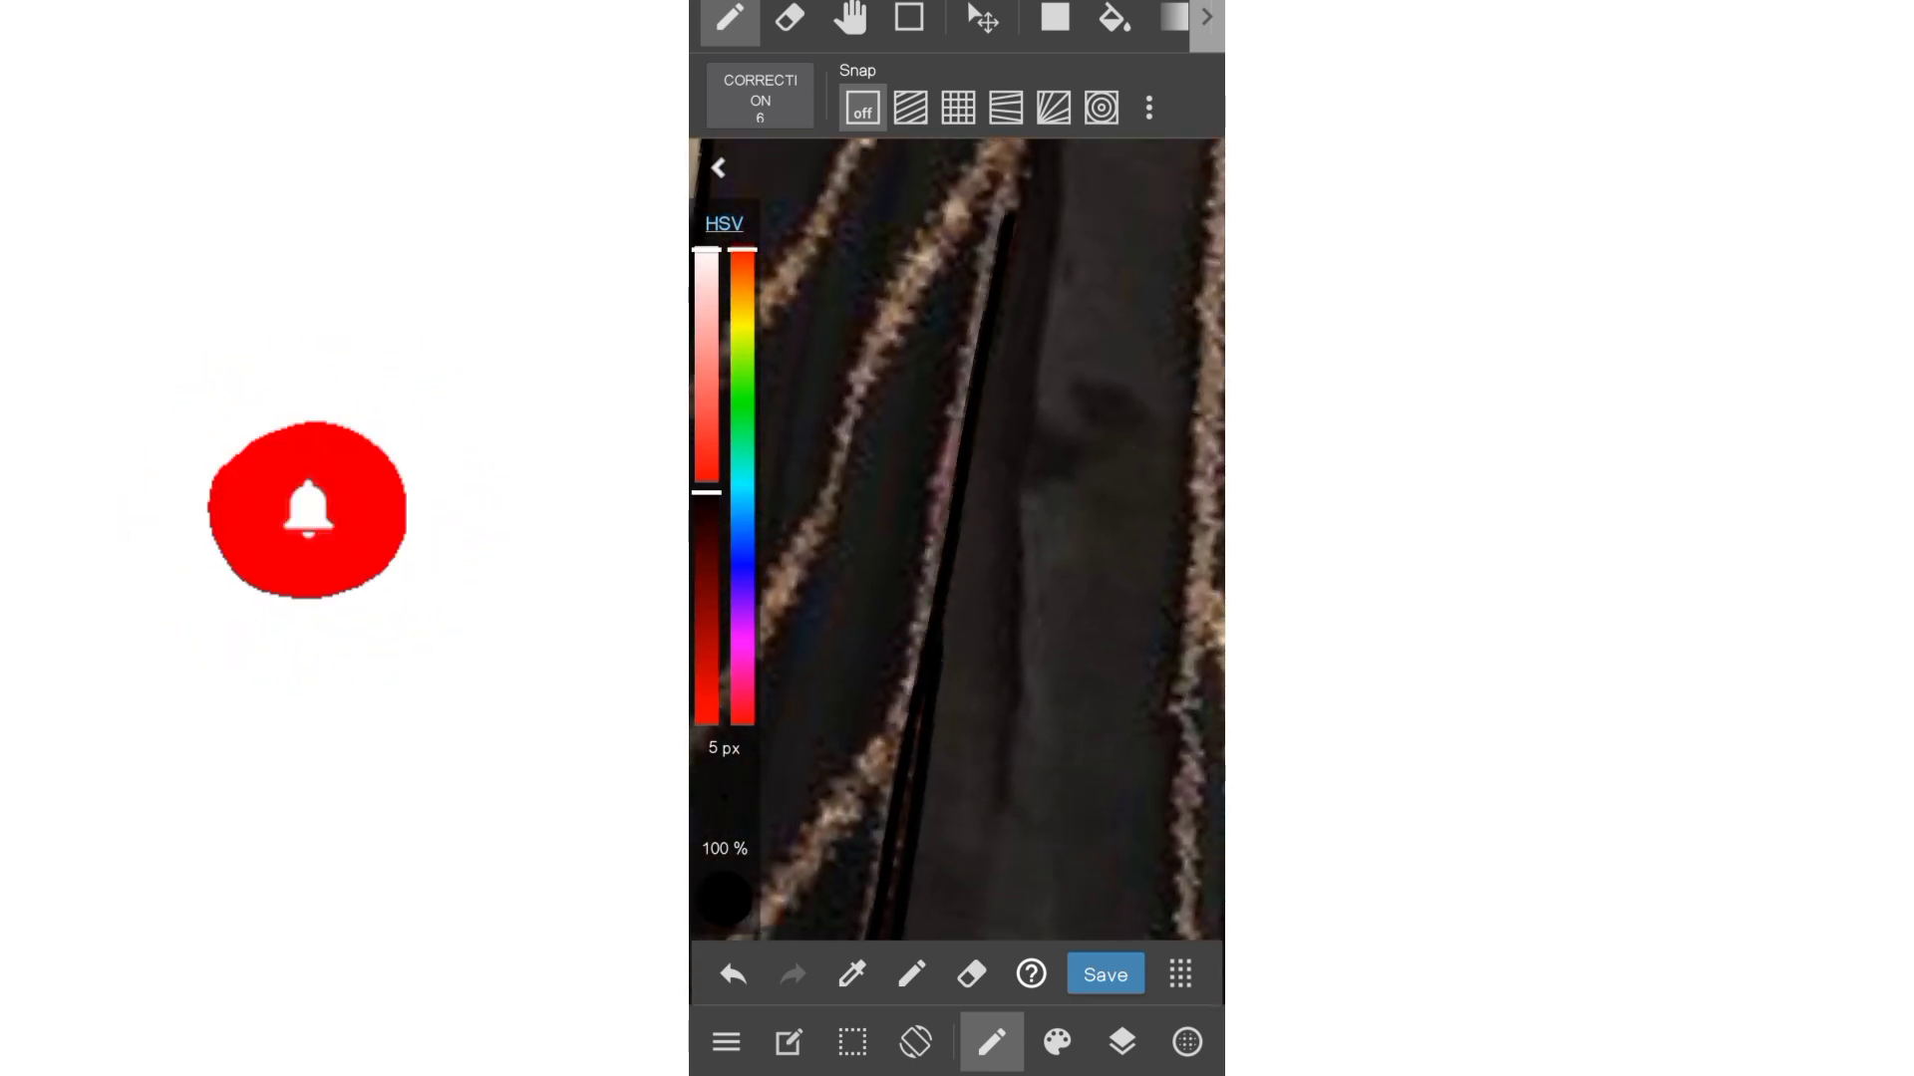
# - Zoom in and out over the dress to inspect the traced pleat and sleeve outlines
pyautogui.scroll(1, 1029, 625)
pyautogui.scroll(-2, 999, 340)
pyautogui.scroll(1, 971, 470)
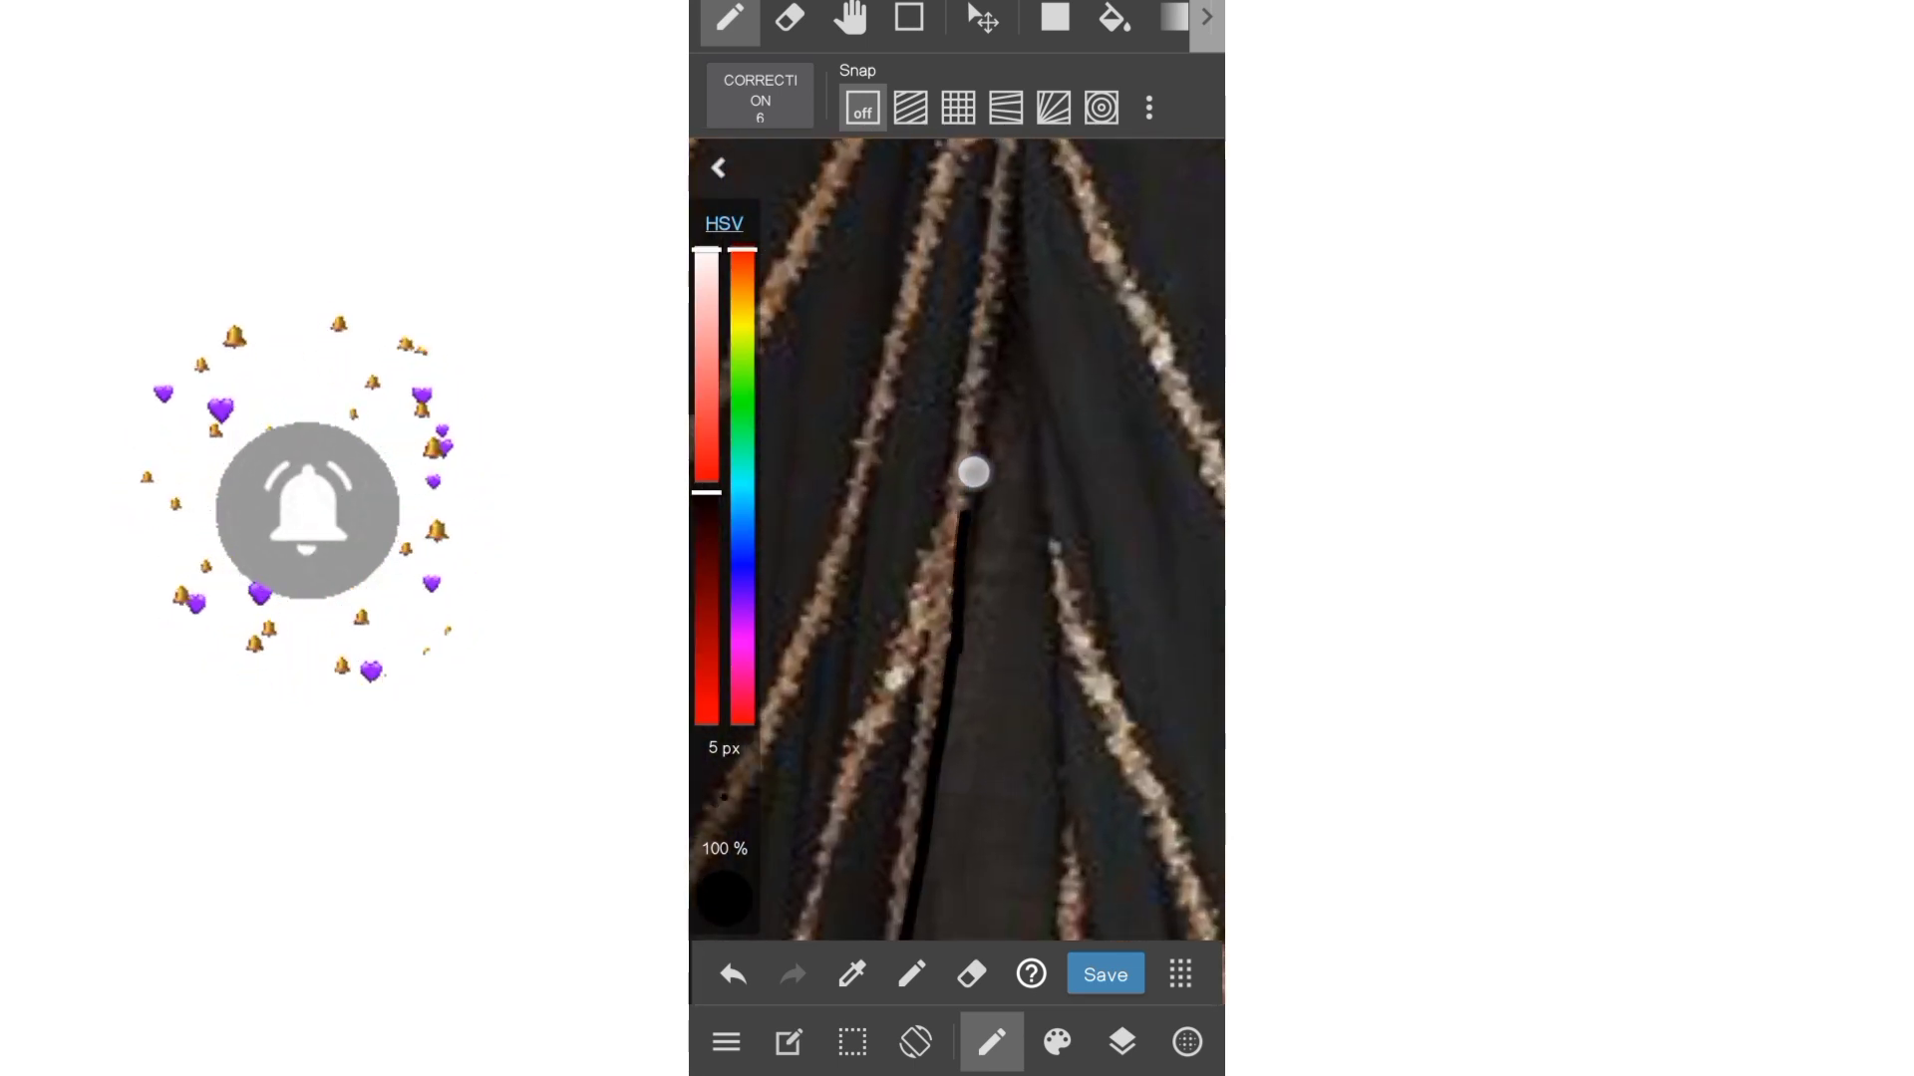
pyautogui.scroll(1, 999, 618)
pyautogui.scroll(-2, 984, 500)
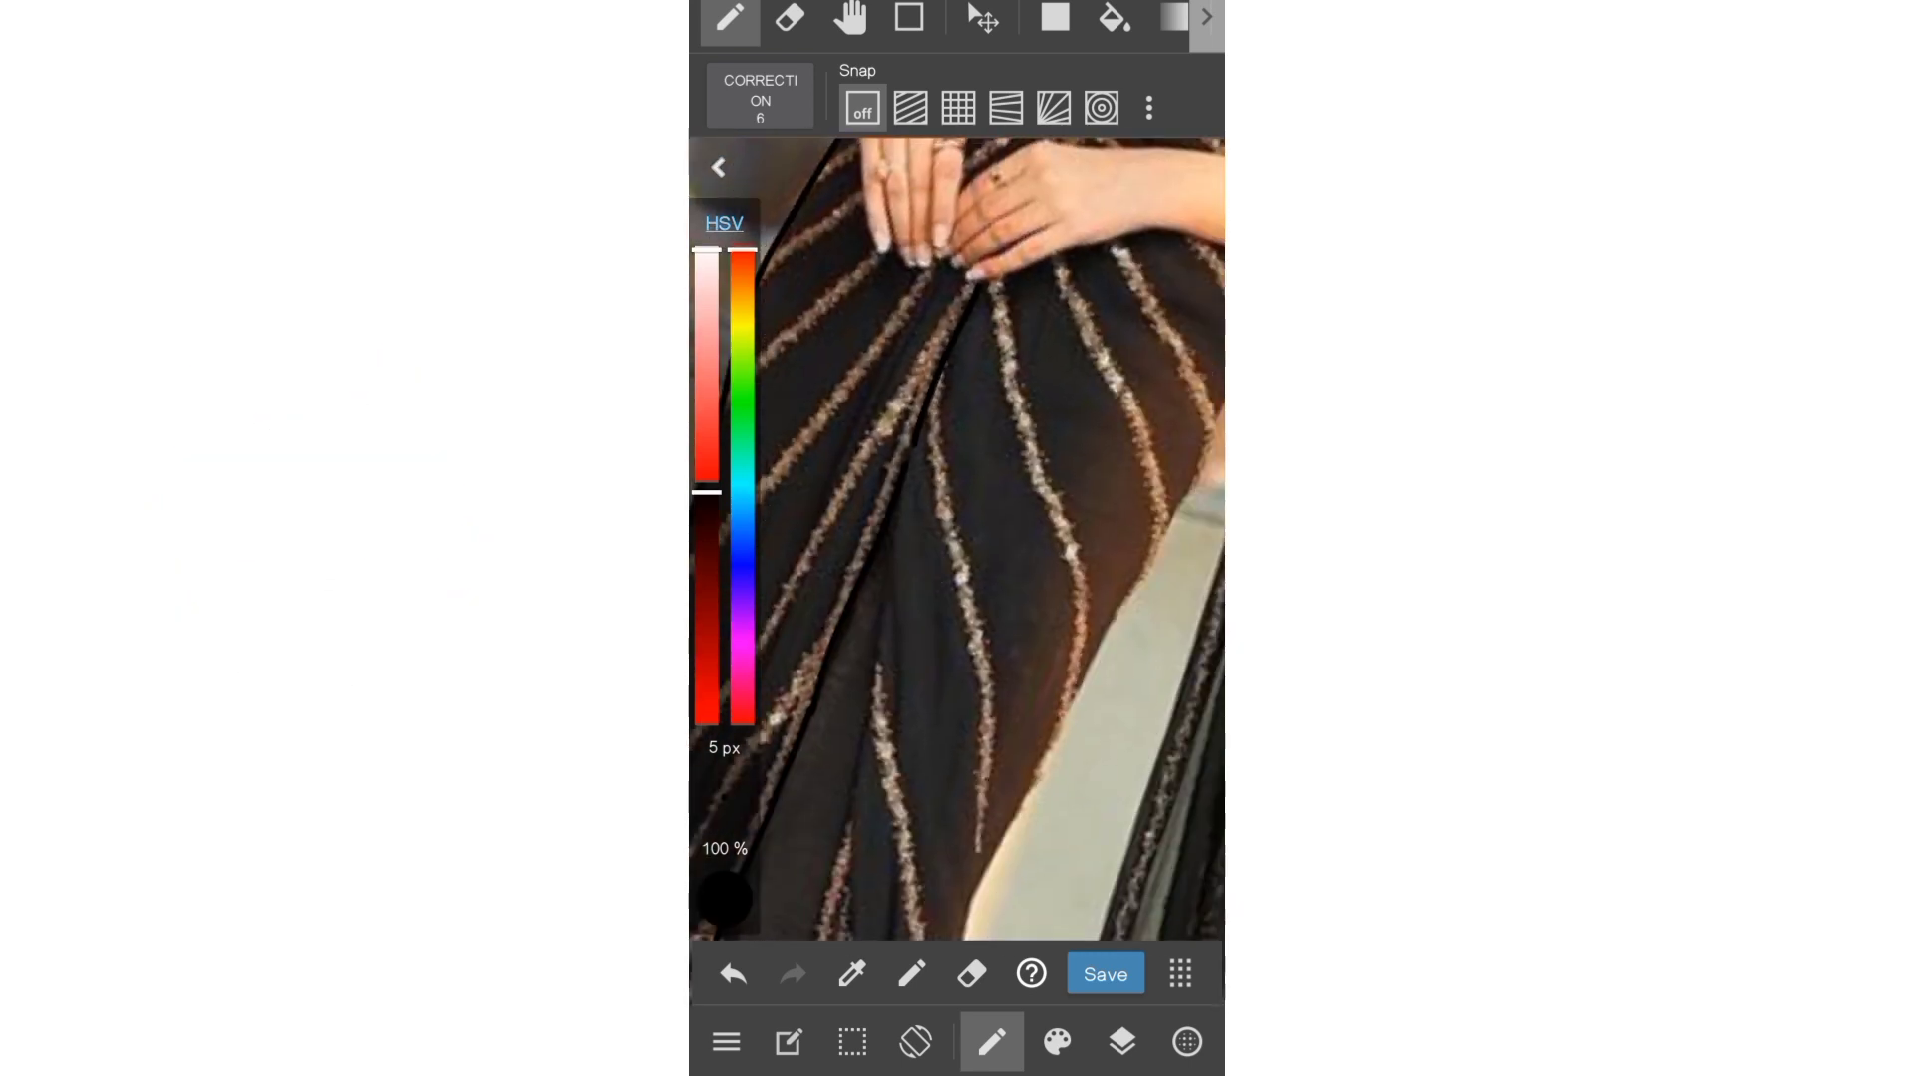
pyautogui.scroll(3, 1017, 443)
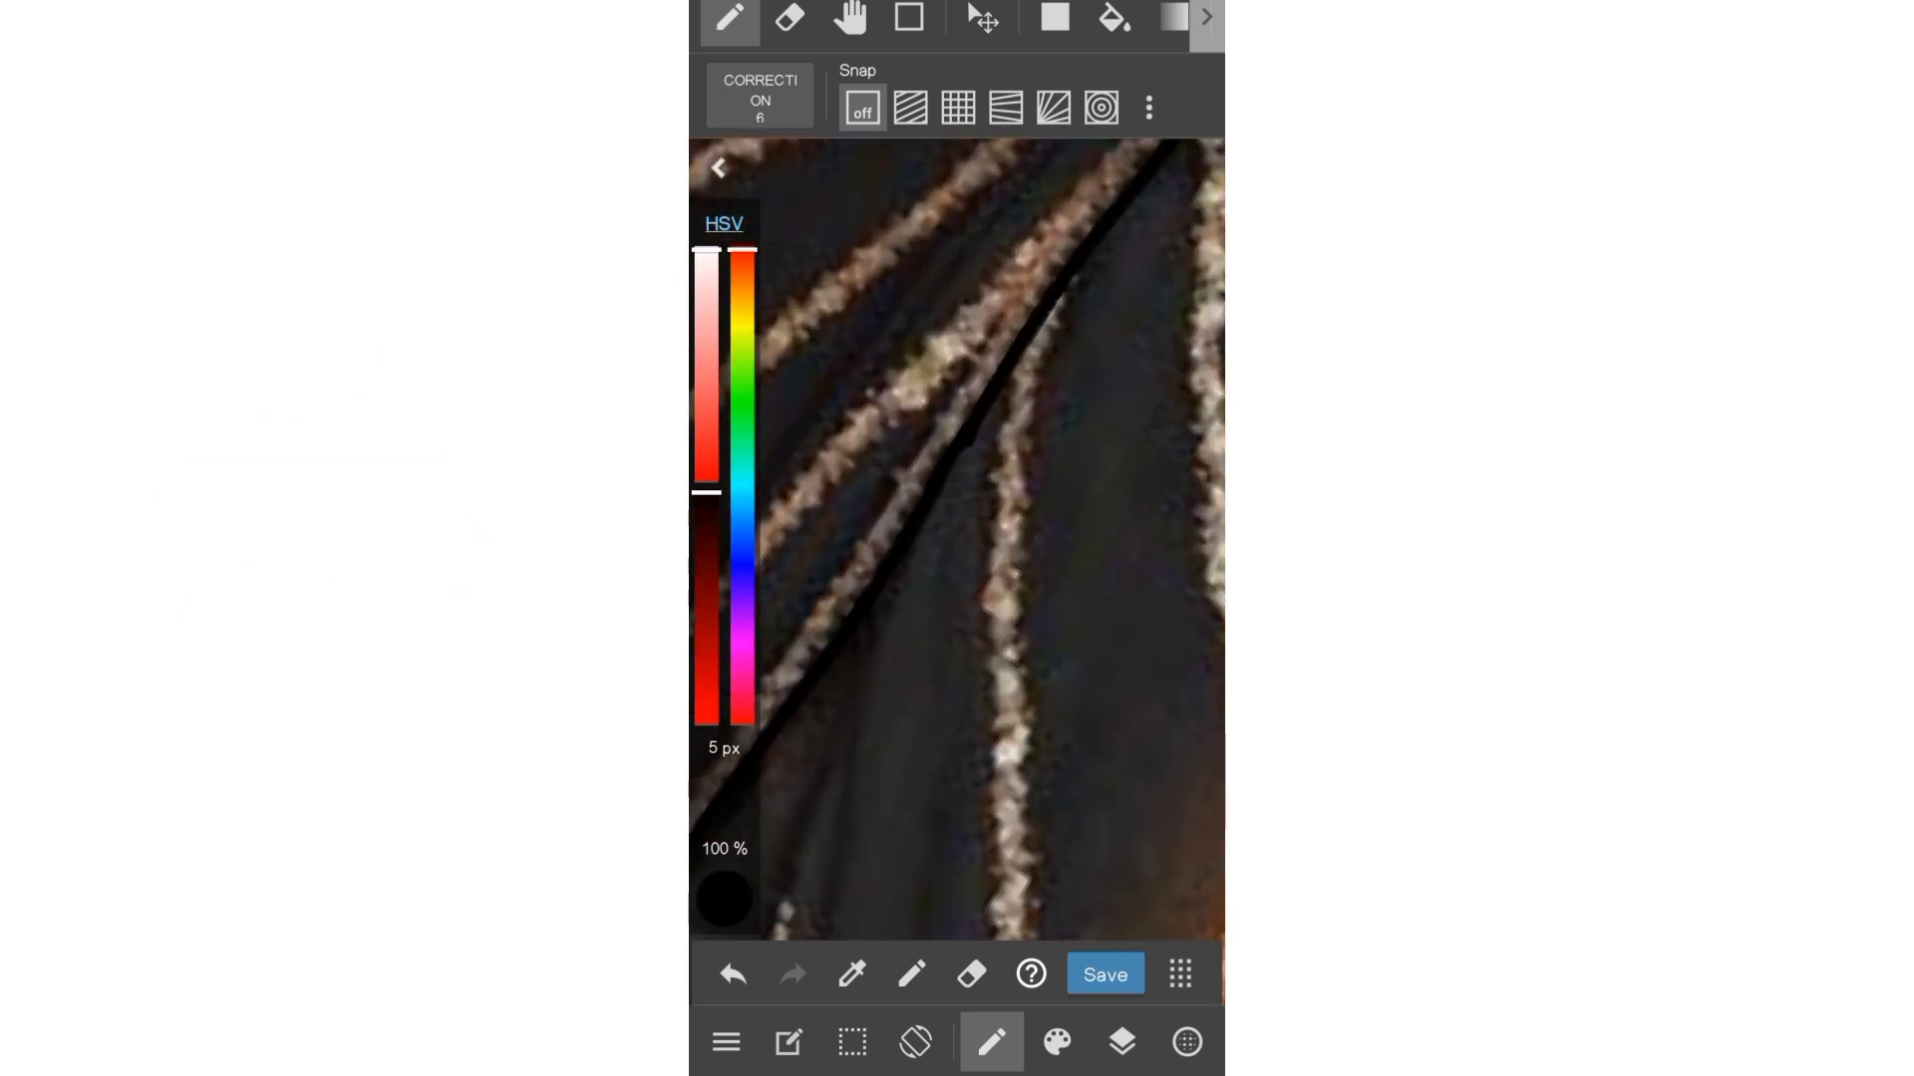
pyautogui.scroll(-3, 1078, 577)
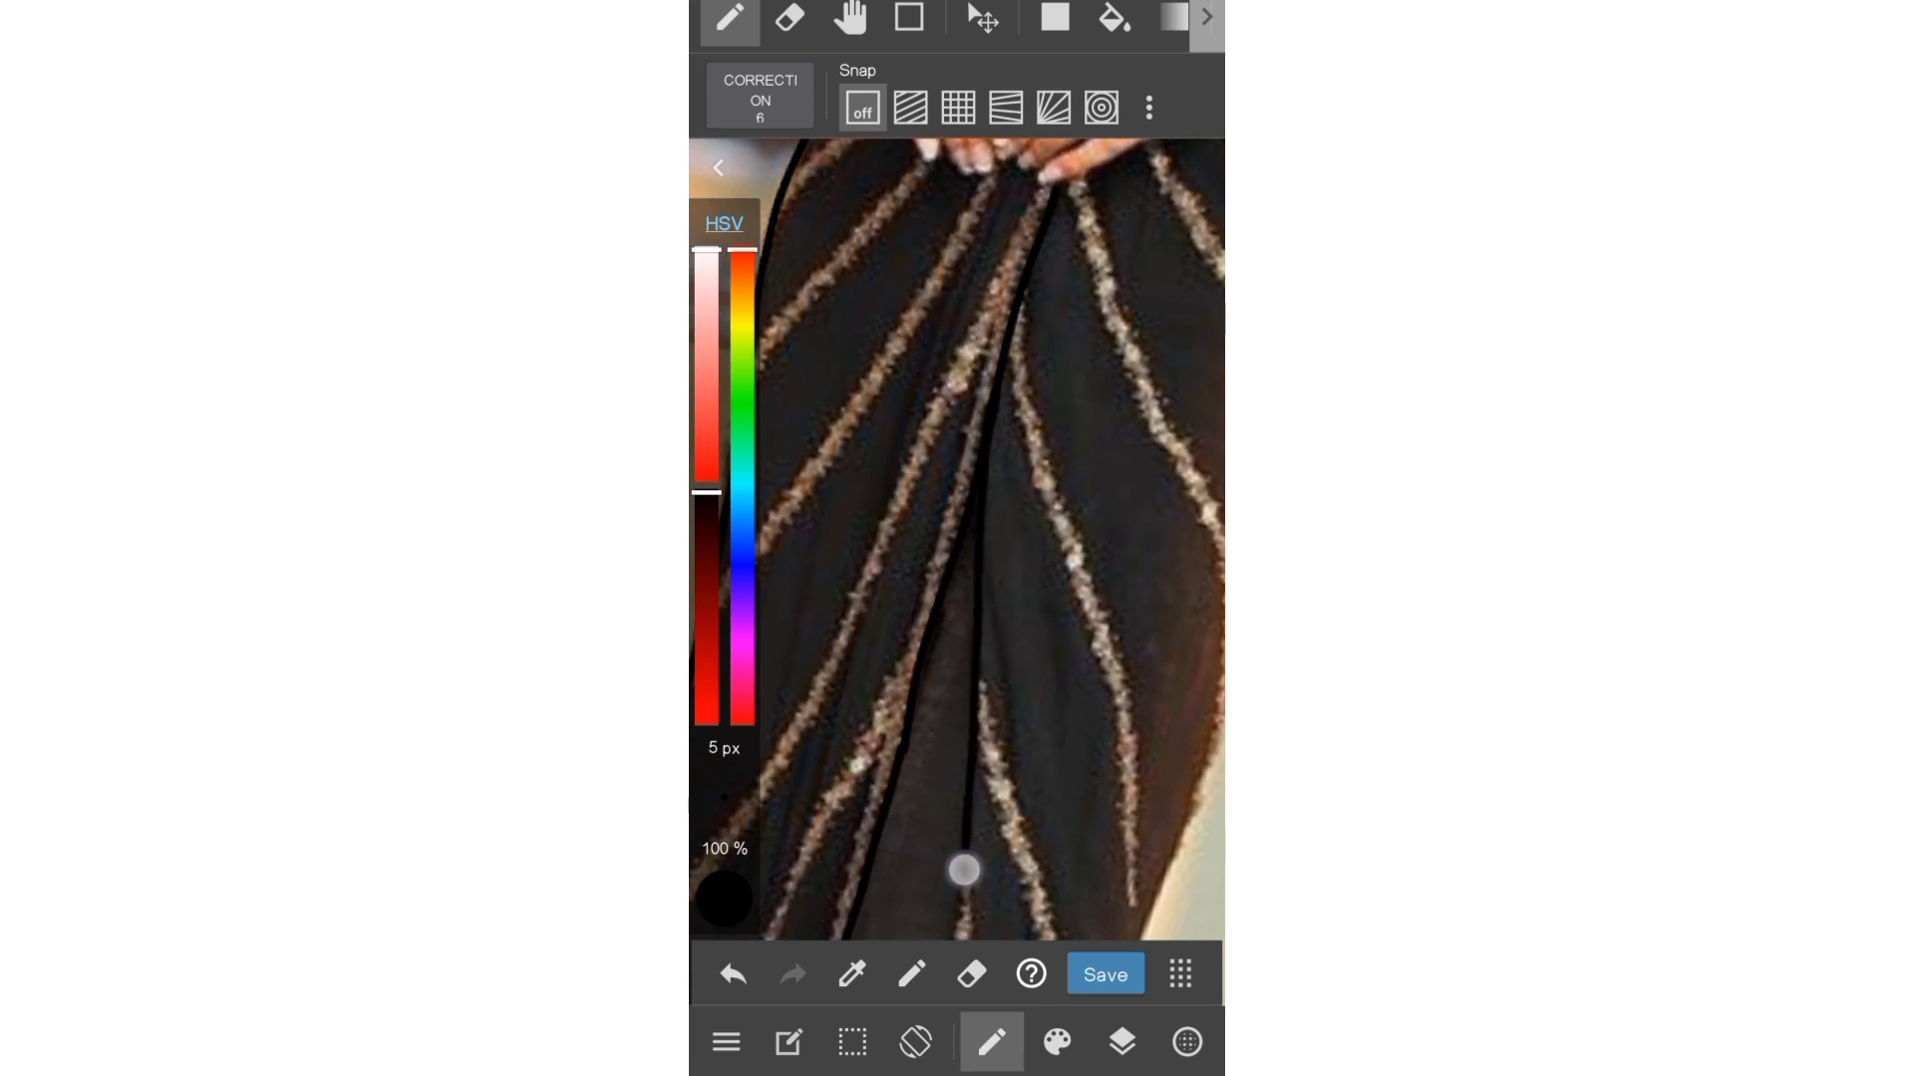
pyautogui.scroll(3, 1085, 564)
pyautogui.scroll(1, 1086, 593)
pyautogui.scroll(2, 1087, 593)
pyautogui.scroll(1, 949, 769)
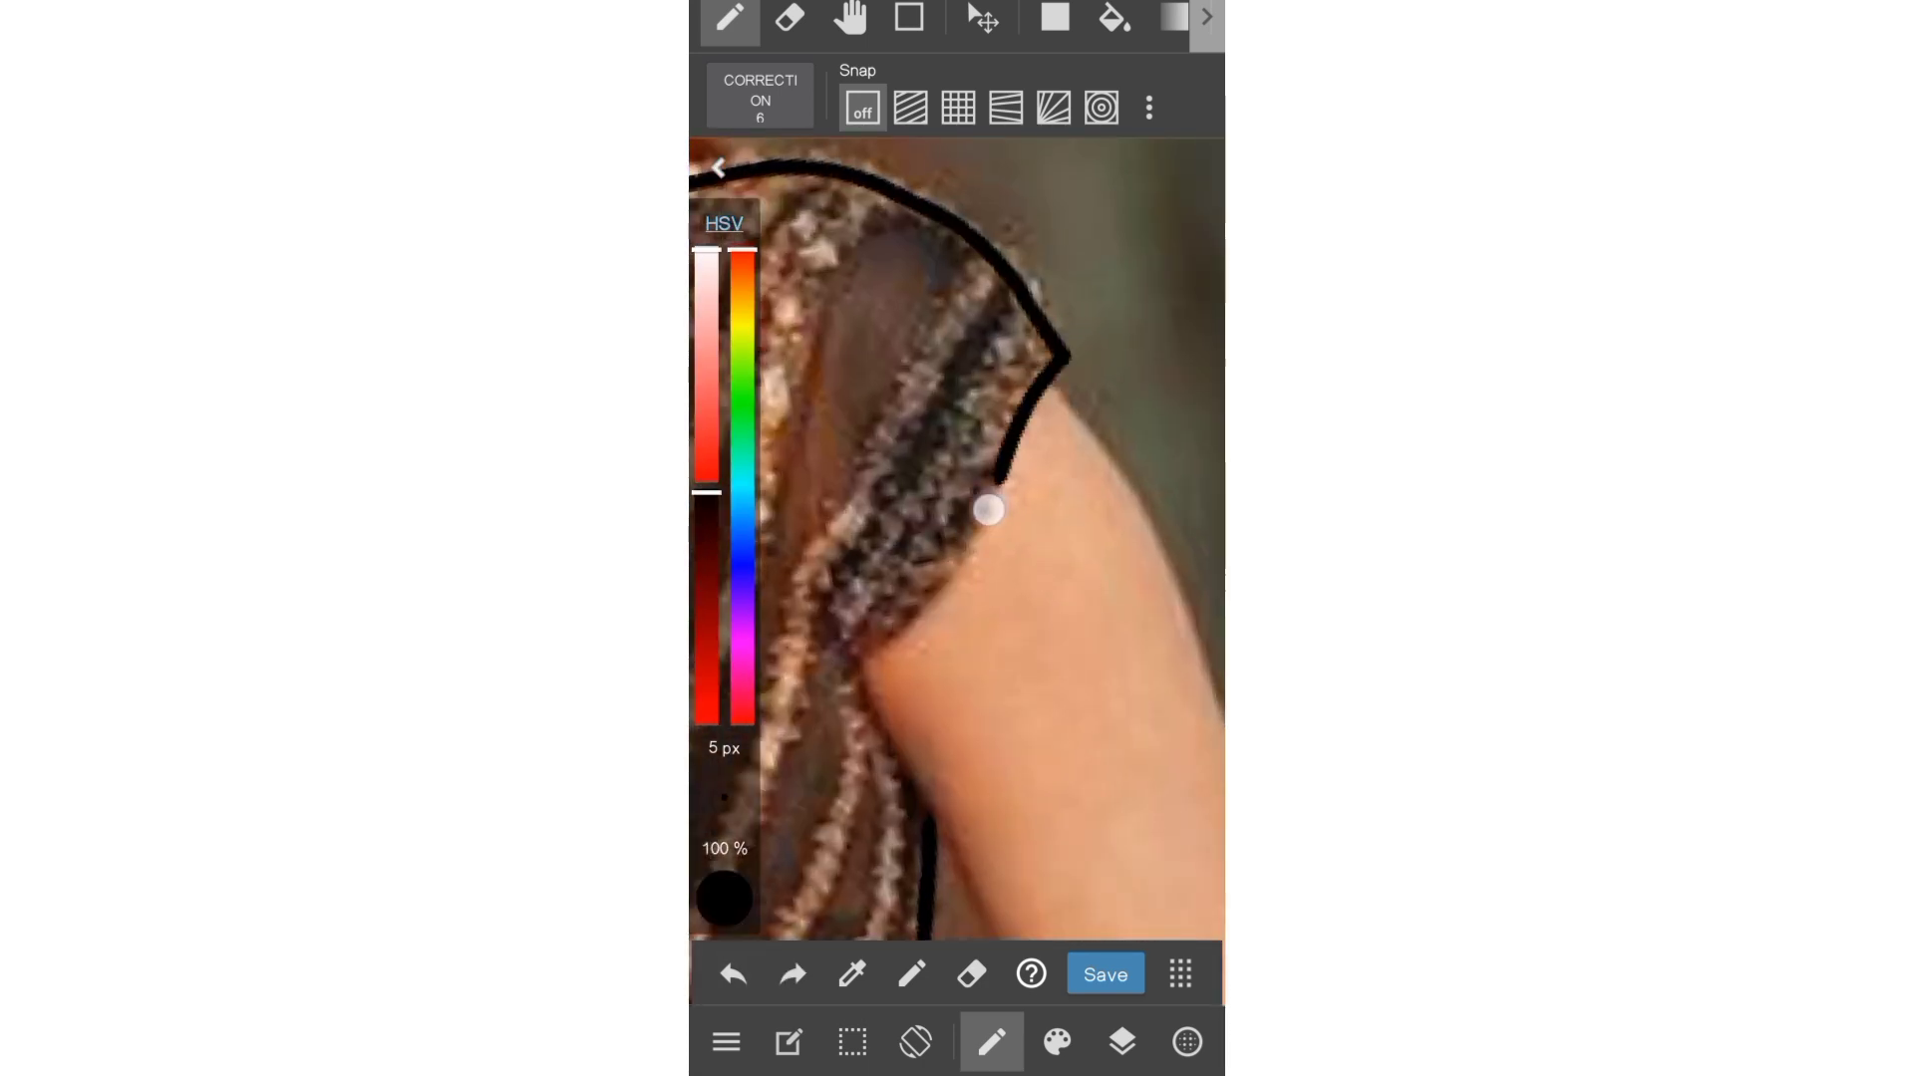
# - Use the Layers panel to view the black pleat lines without the reference photo
pyautogui.click(1122, 1042)
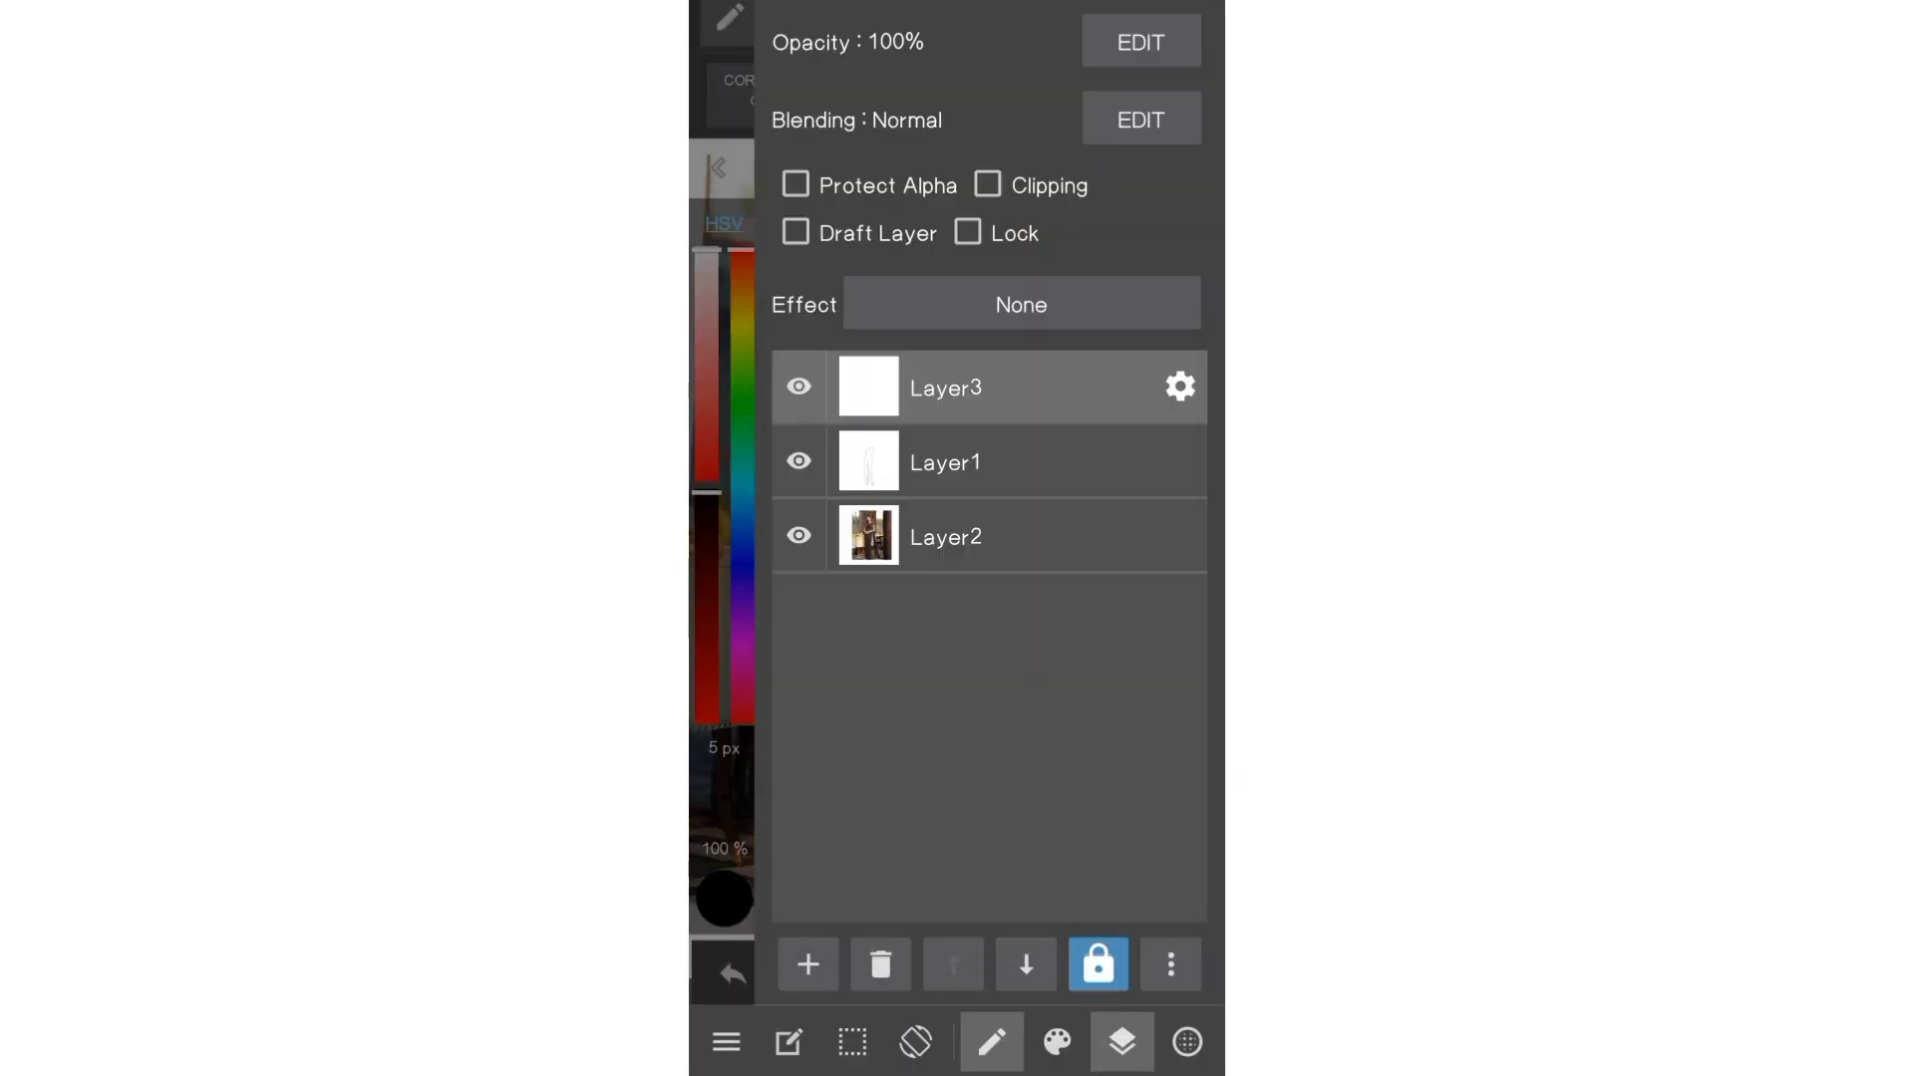
pyautogui.click(1122, 1042)
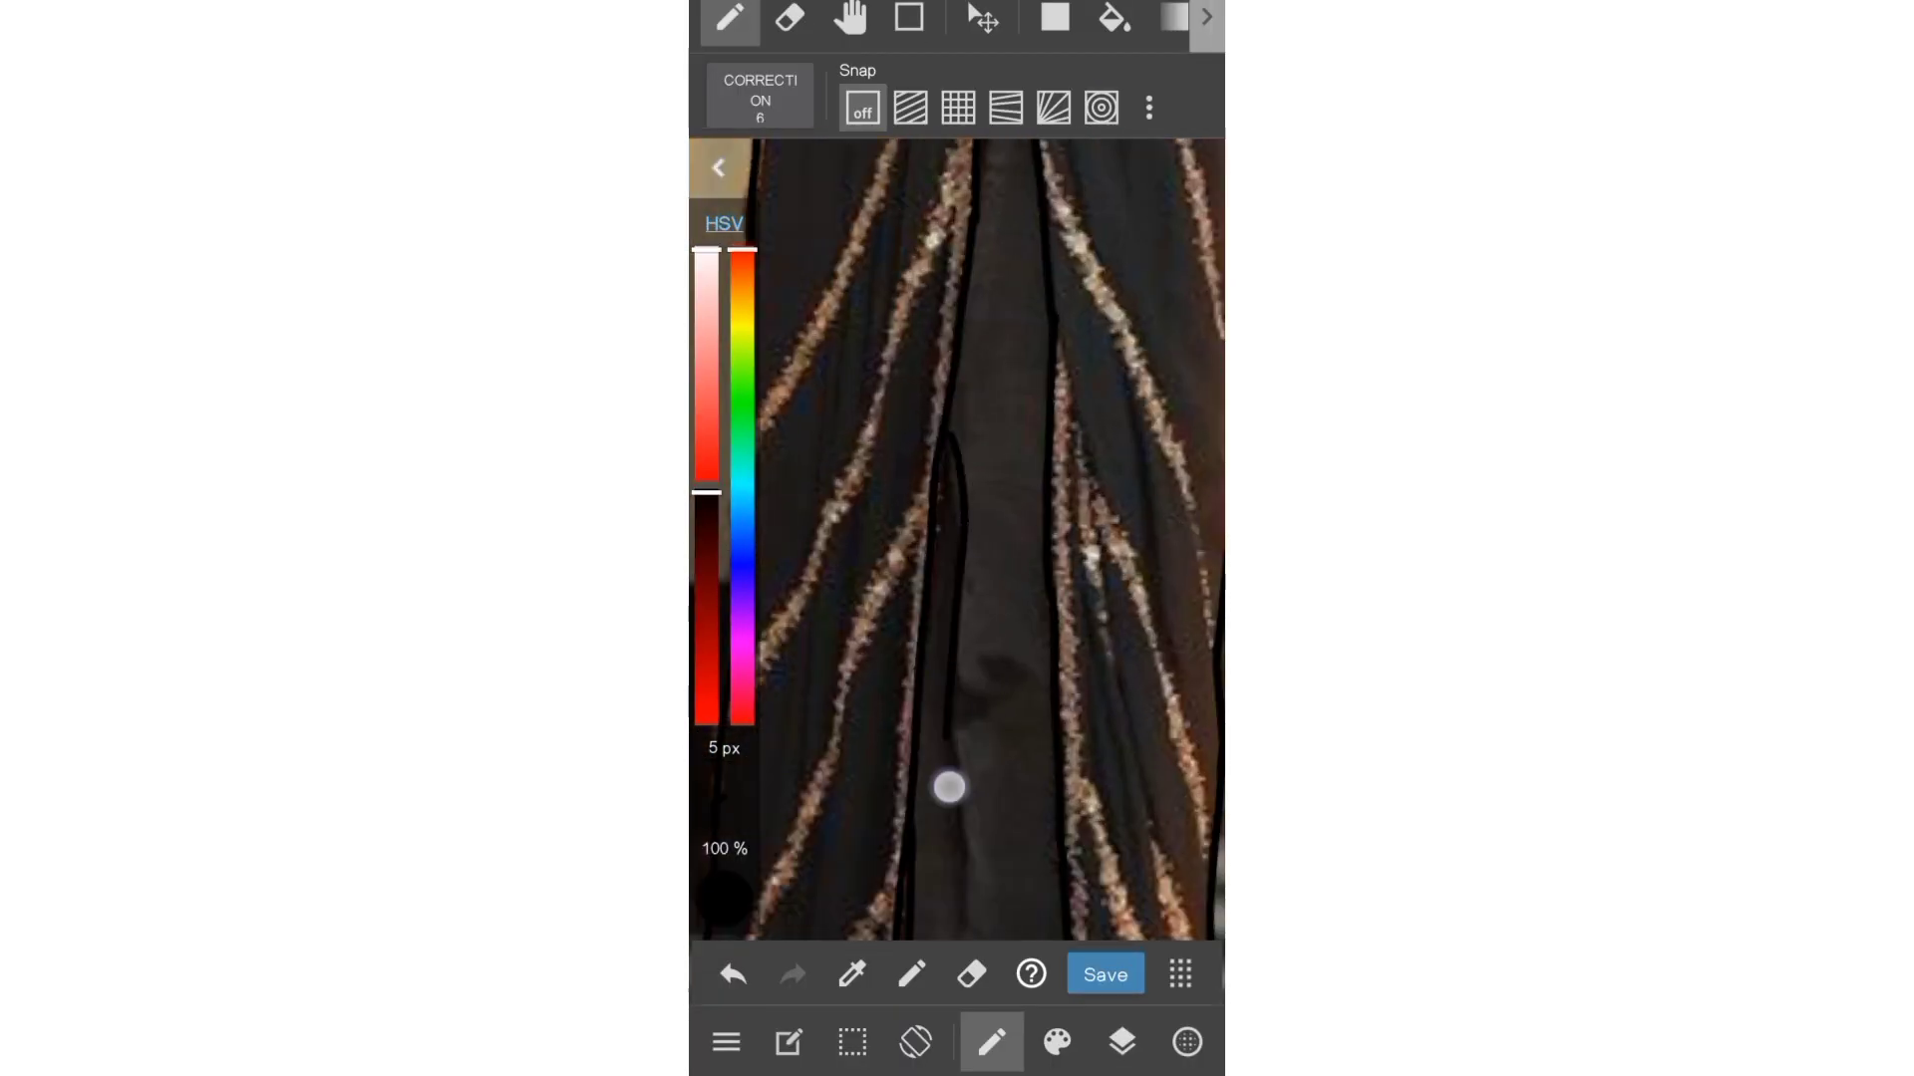
pyautogui.click(1122, 1041)
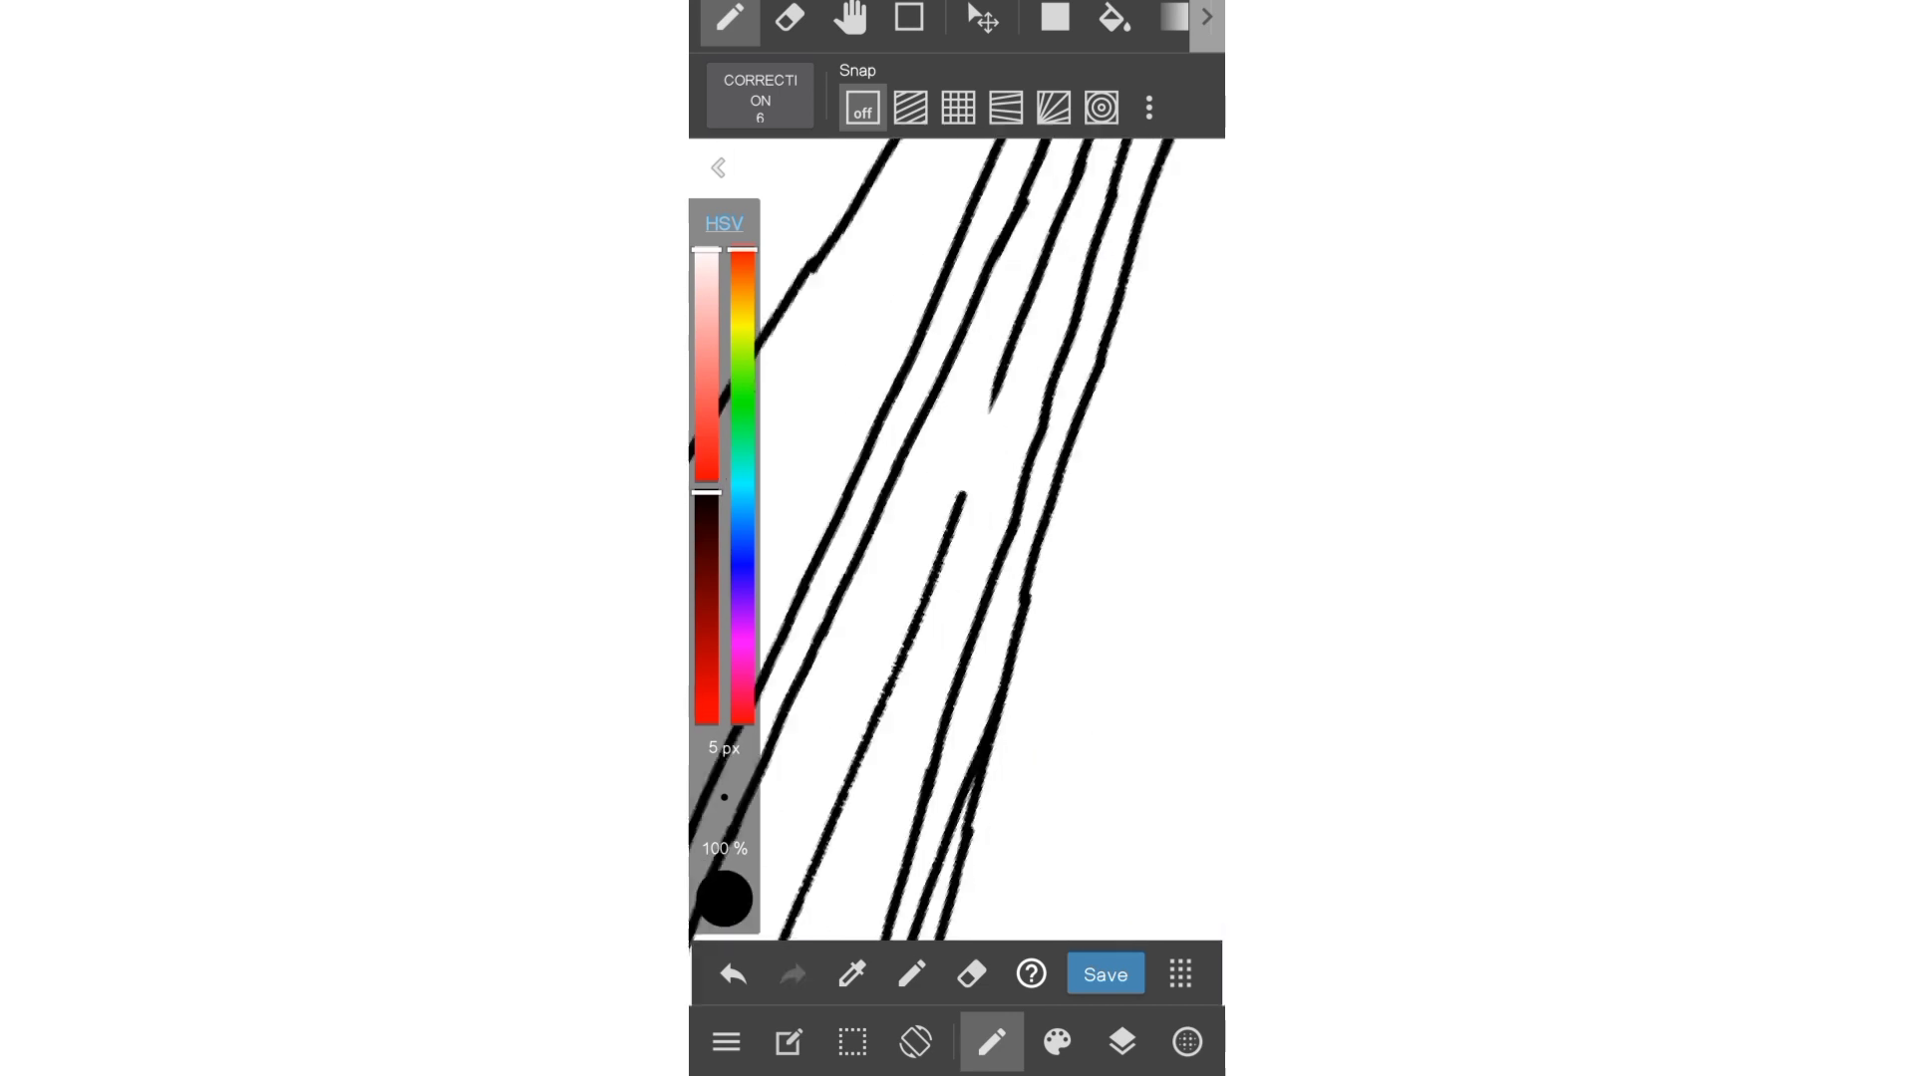
# - Select the eraser and rotate the canvas to a new angle
pyautogui.click(789, 17)
pyautogui.click(737, 800)
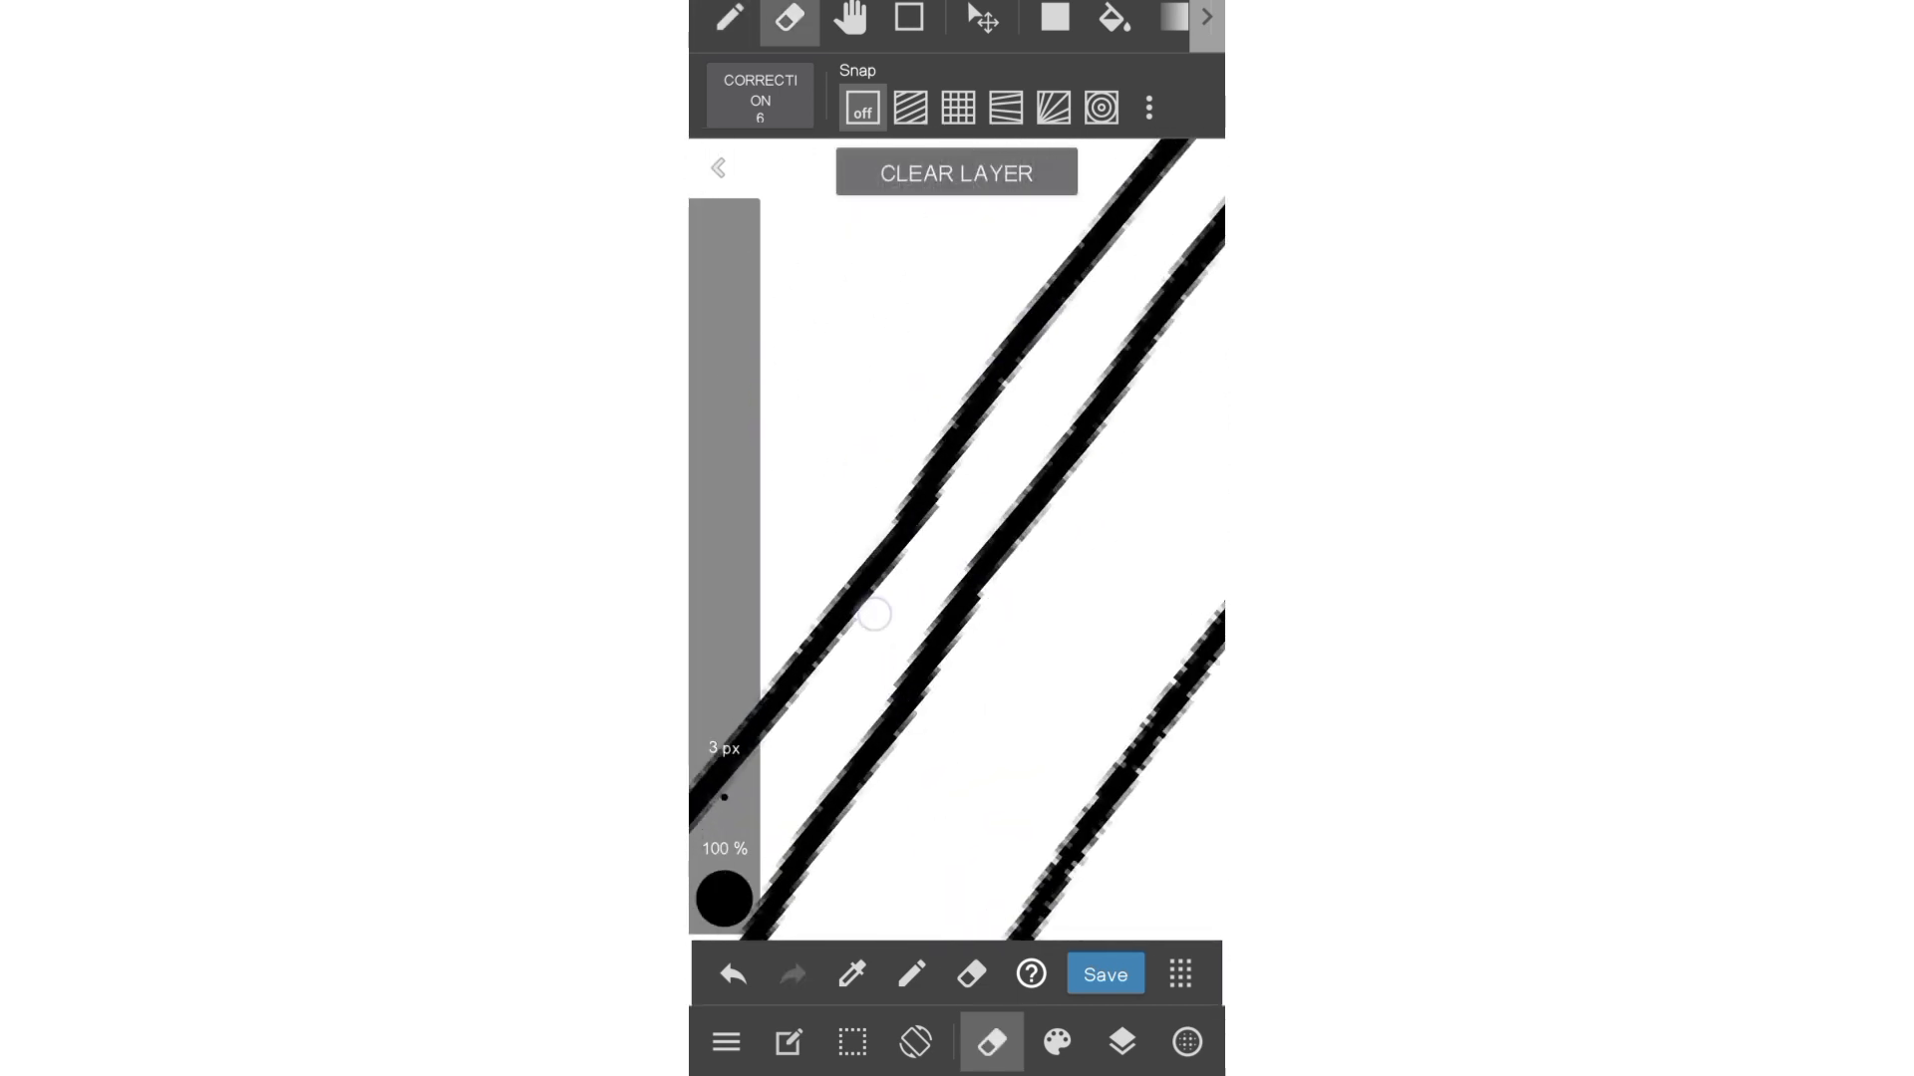
pyautogui.moveTo(944, 459); pyautogui.dragTo(957, 827)
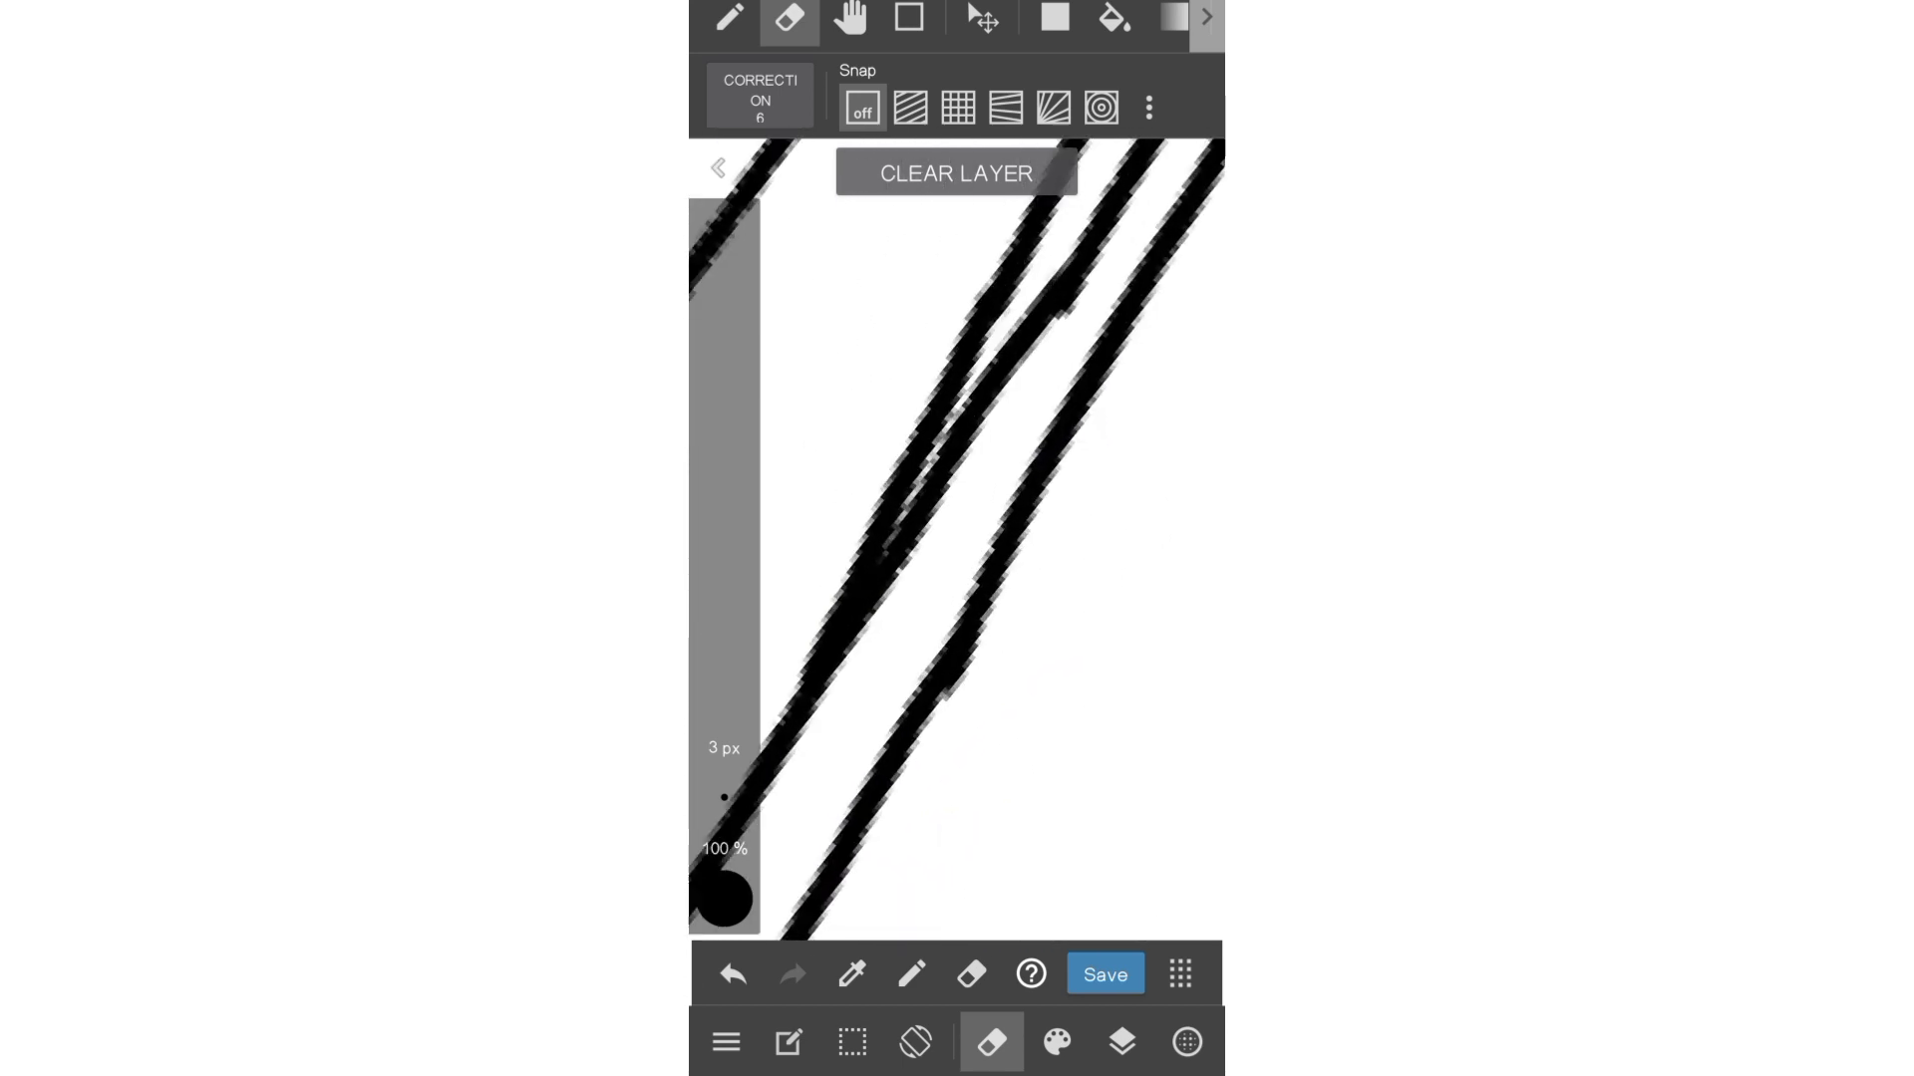
pyautogui.moveTo(1064, 565); pyautogui.dragTo(1082, 559)
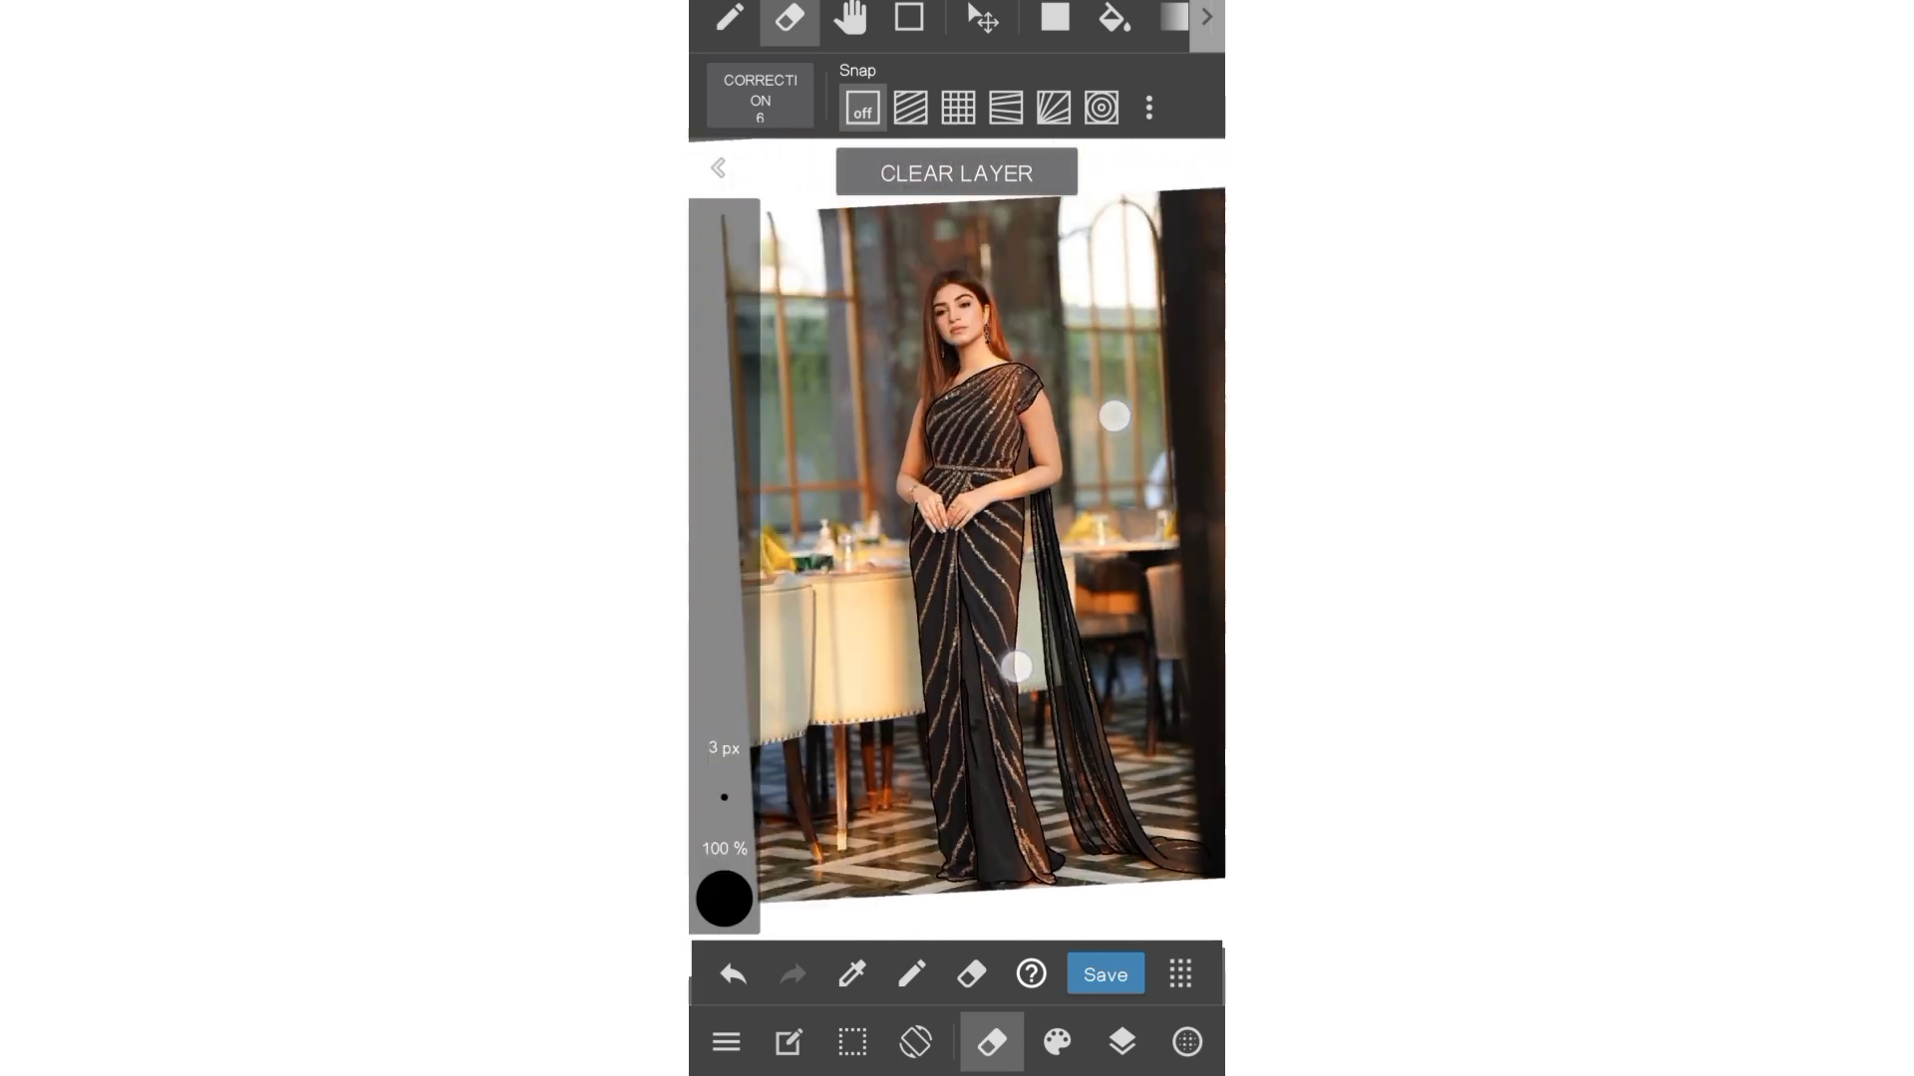
# - Show the reference photo layer again and zoom in toward the face
pyautogui.click(1121, 1041)
pyautogui.click(807, 965)
pyautogui.click(910, 320)
pyautogui.scroll(5, 1077, 556)
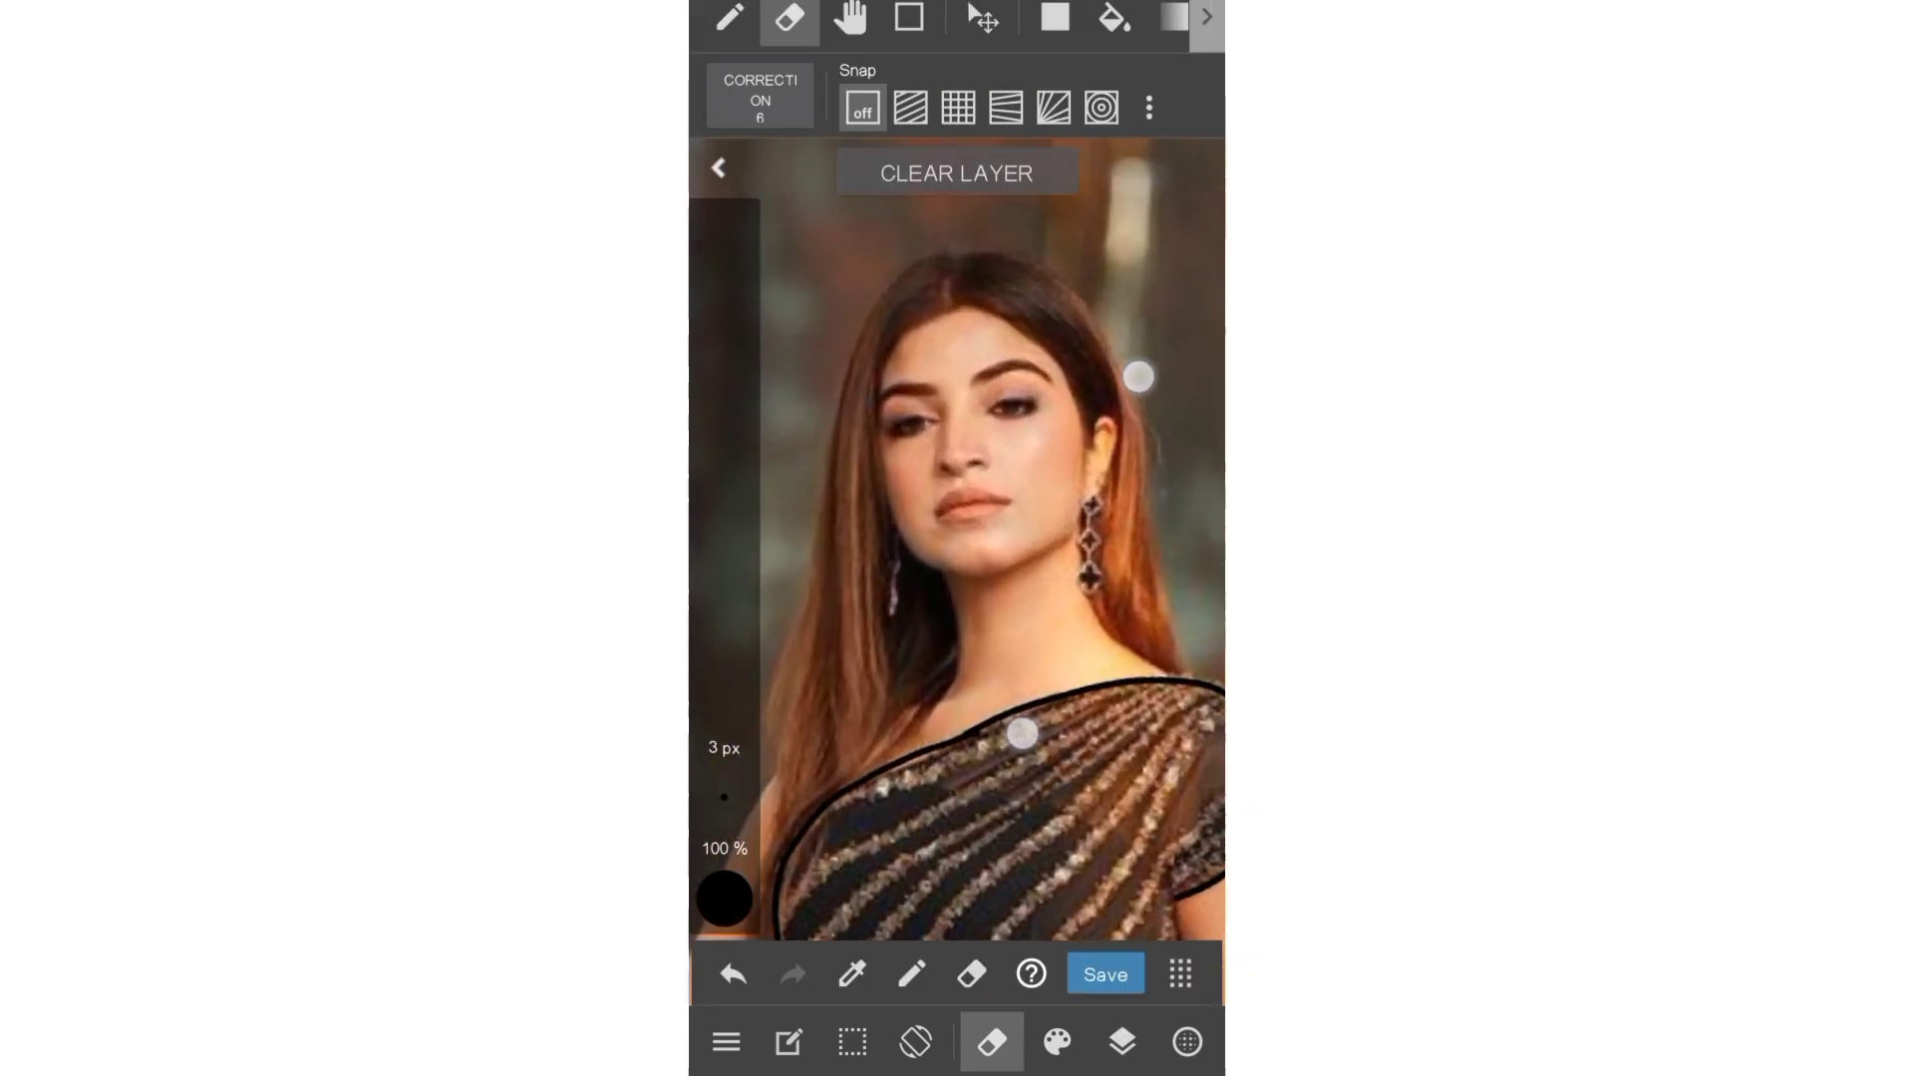
pyautogui.scroll(-2, 1076, 556)
pyautogui.scroll(2, 1077, 555)
# - Draw the hair parting, undo it, then outline the hair down toward the neck
pyautogui.scroll(3, 985, 371)
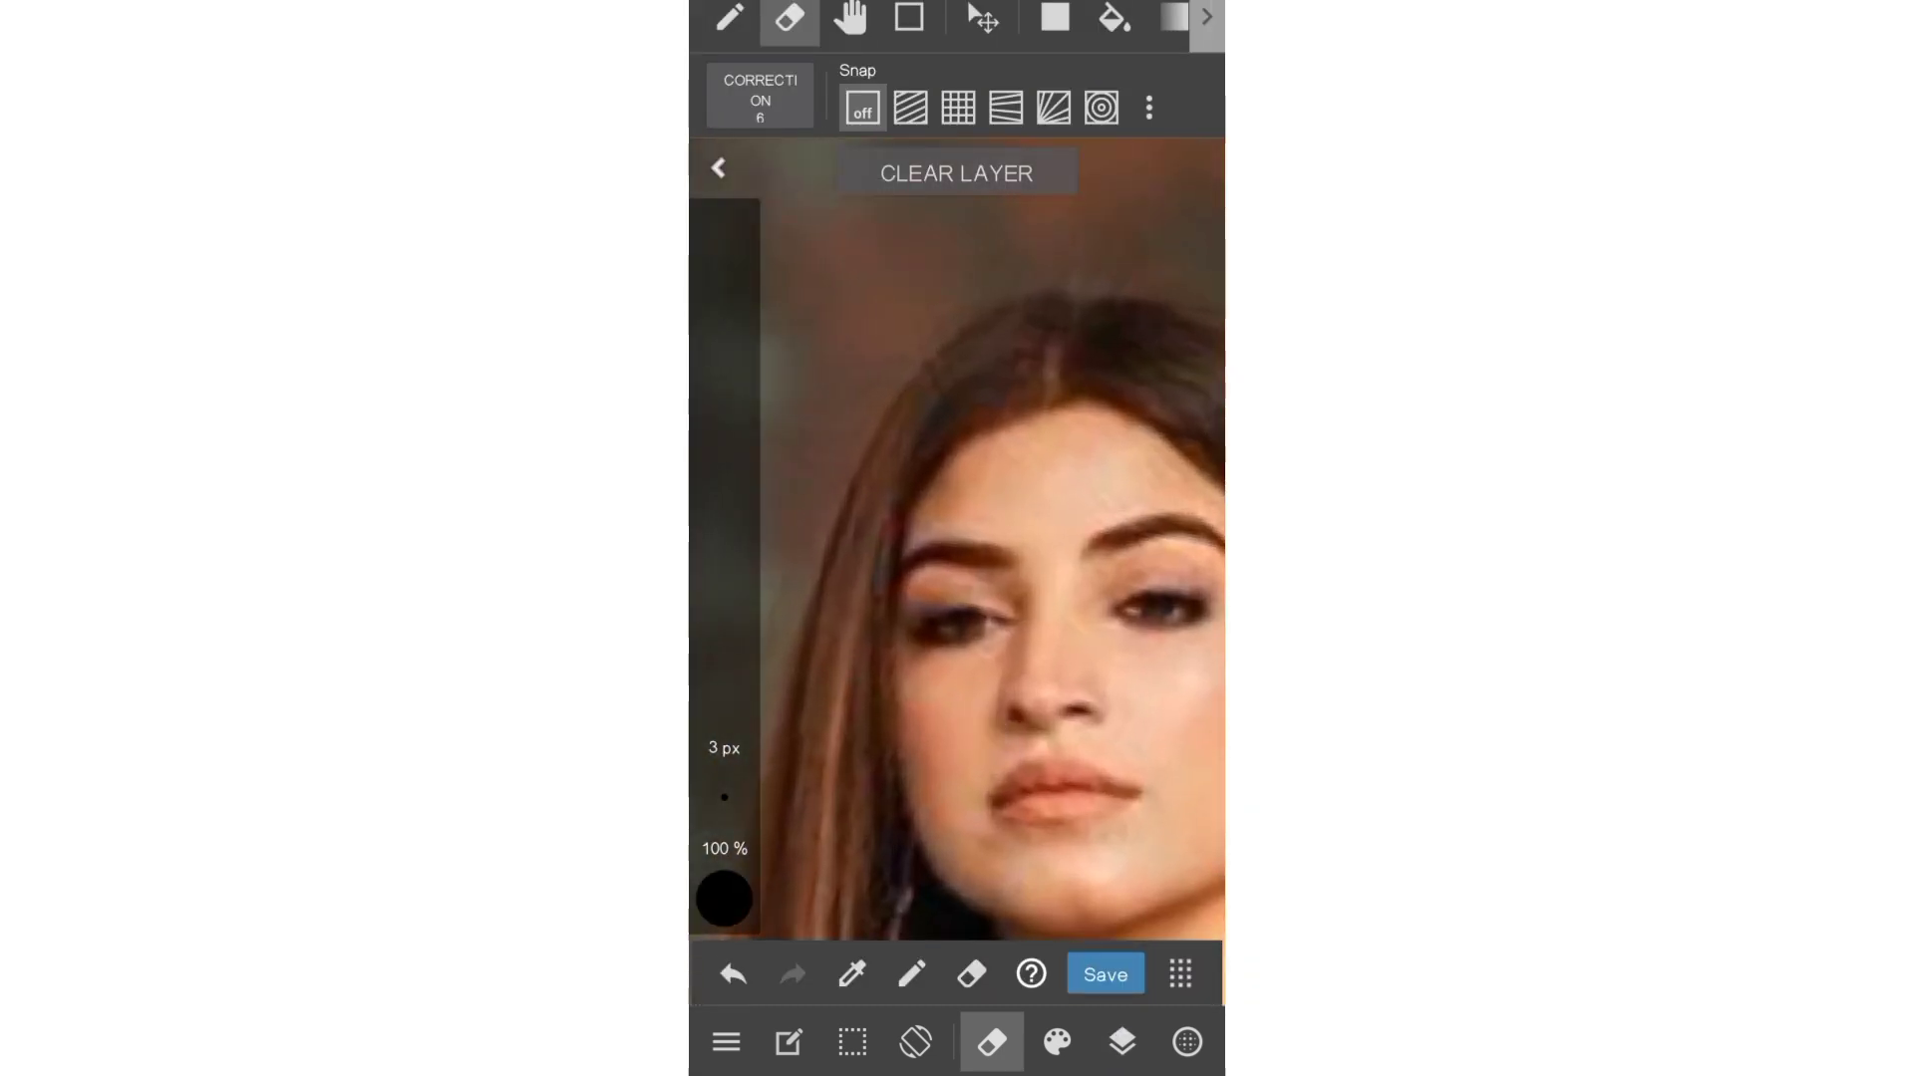
pyautogui.click(907, 974)
pyautogui.moveTo(1047, 409); pyautogui.dragTo(1058, 336)
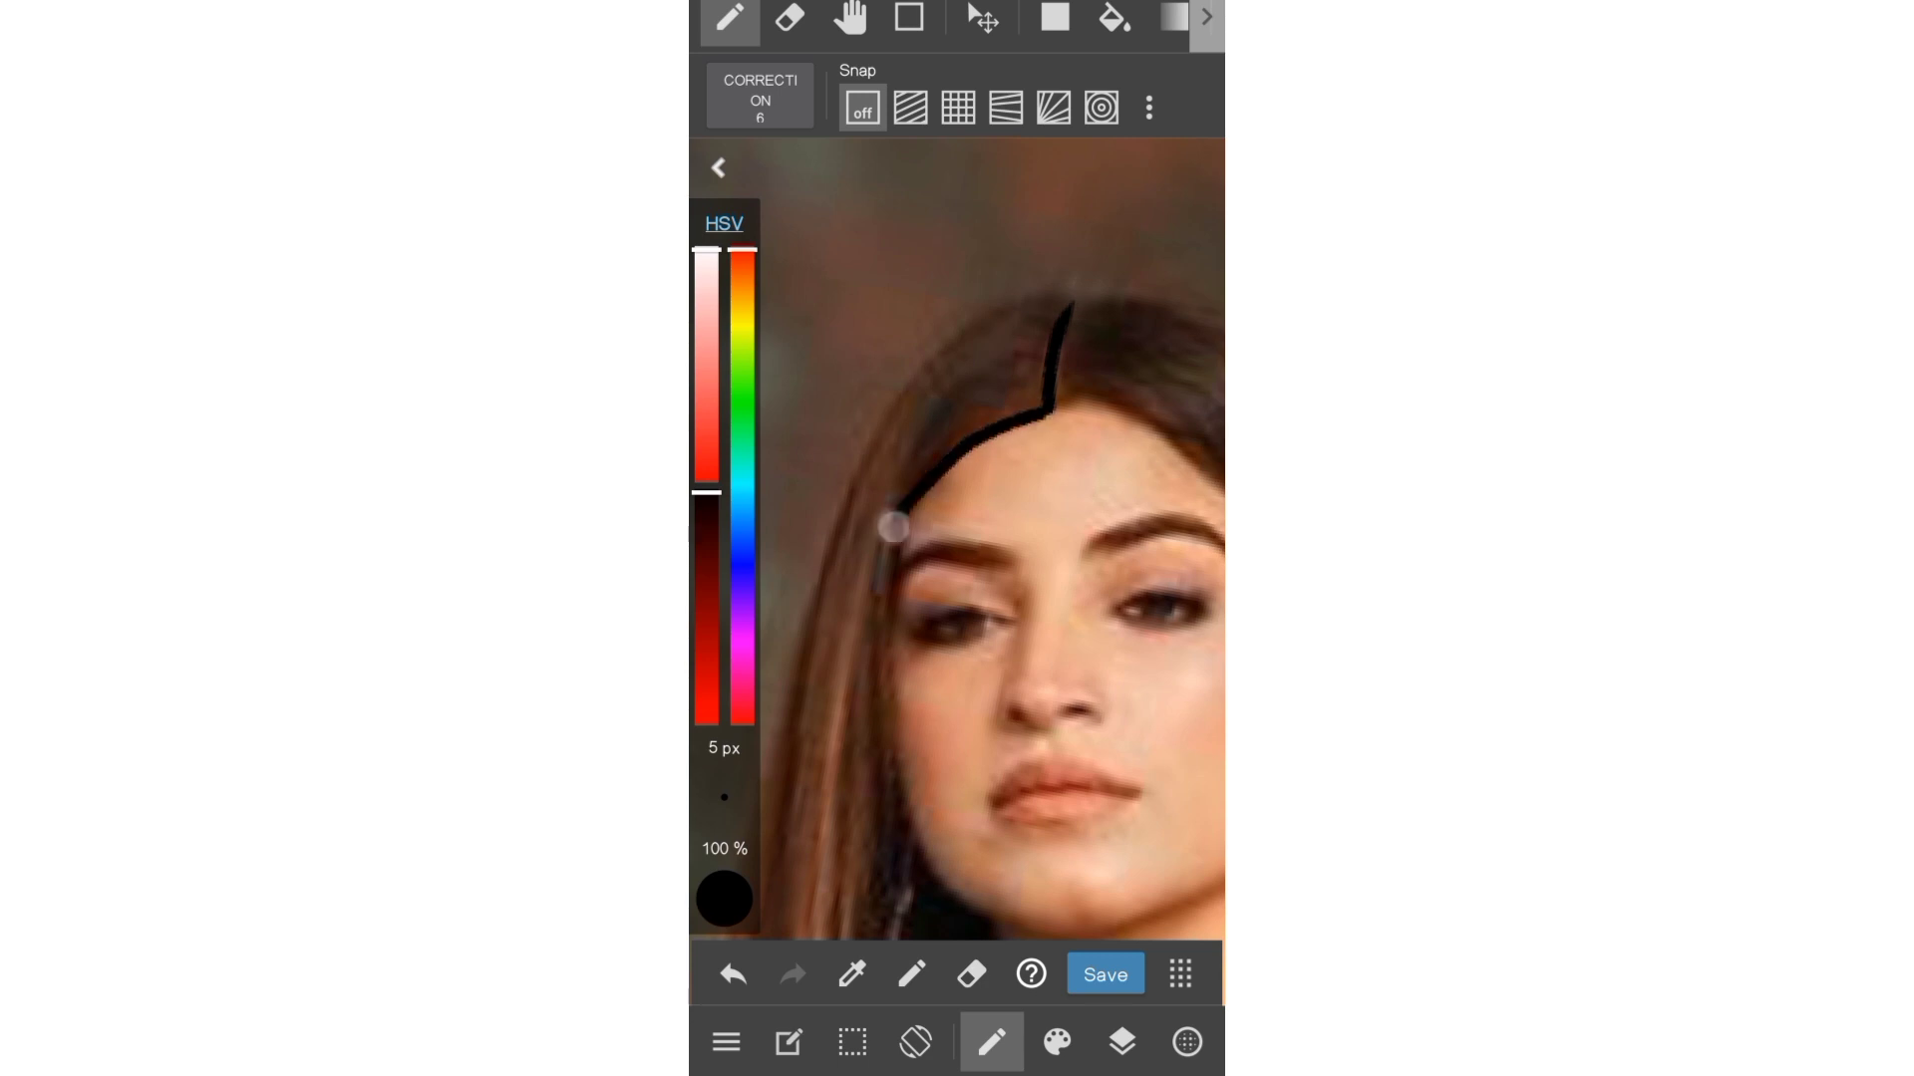
pyautogui.scroll(-2, 957, 538)
pyautogui.click(732, 975)
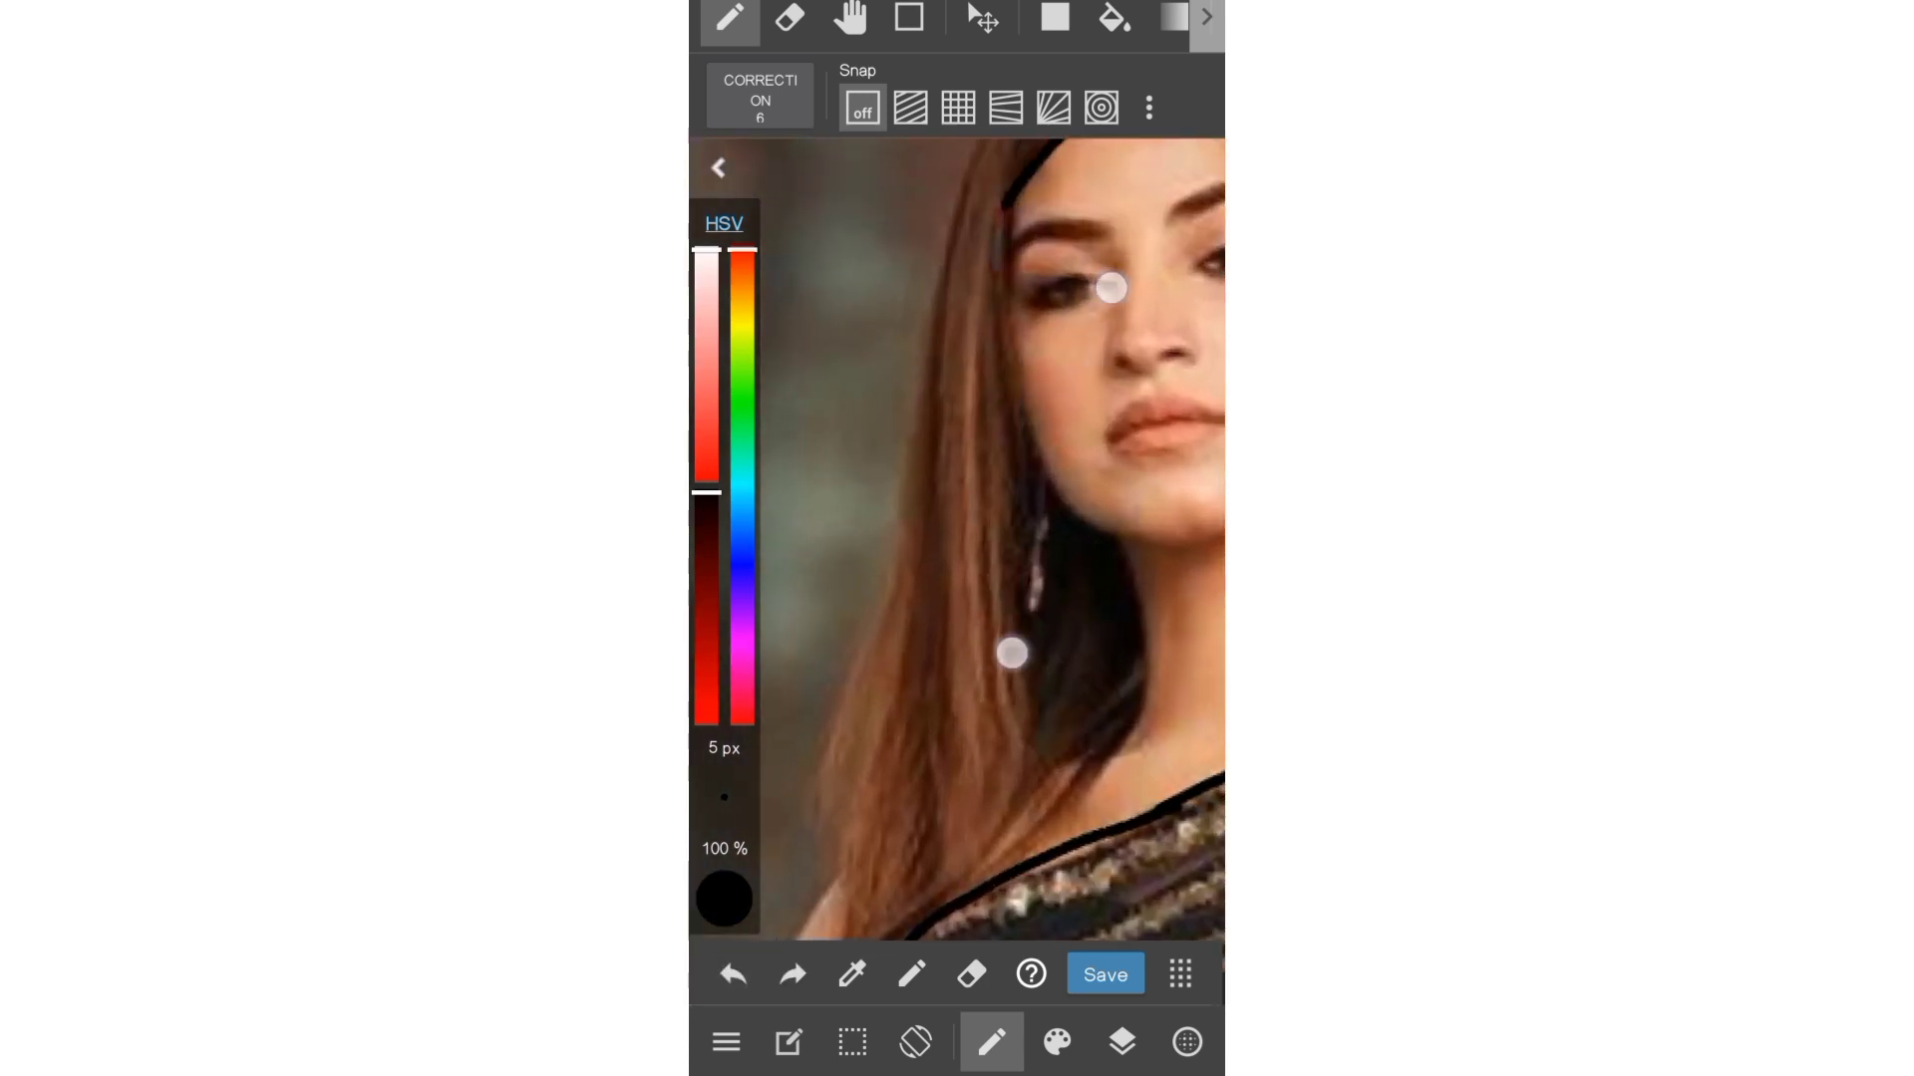
pyautogui.scroll(3, 956, 539)
pyautogui.scroll(-3, 914, 474)
pyautogui.scroll(3, 1046, 638)
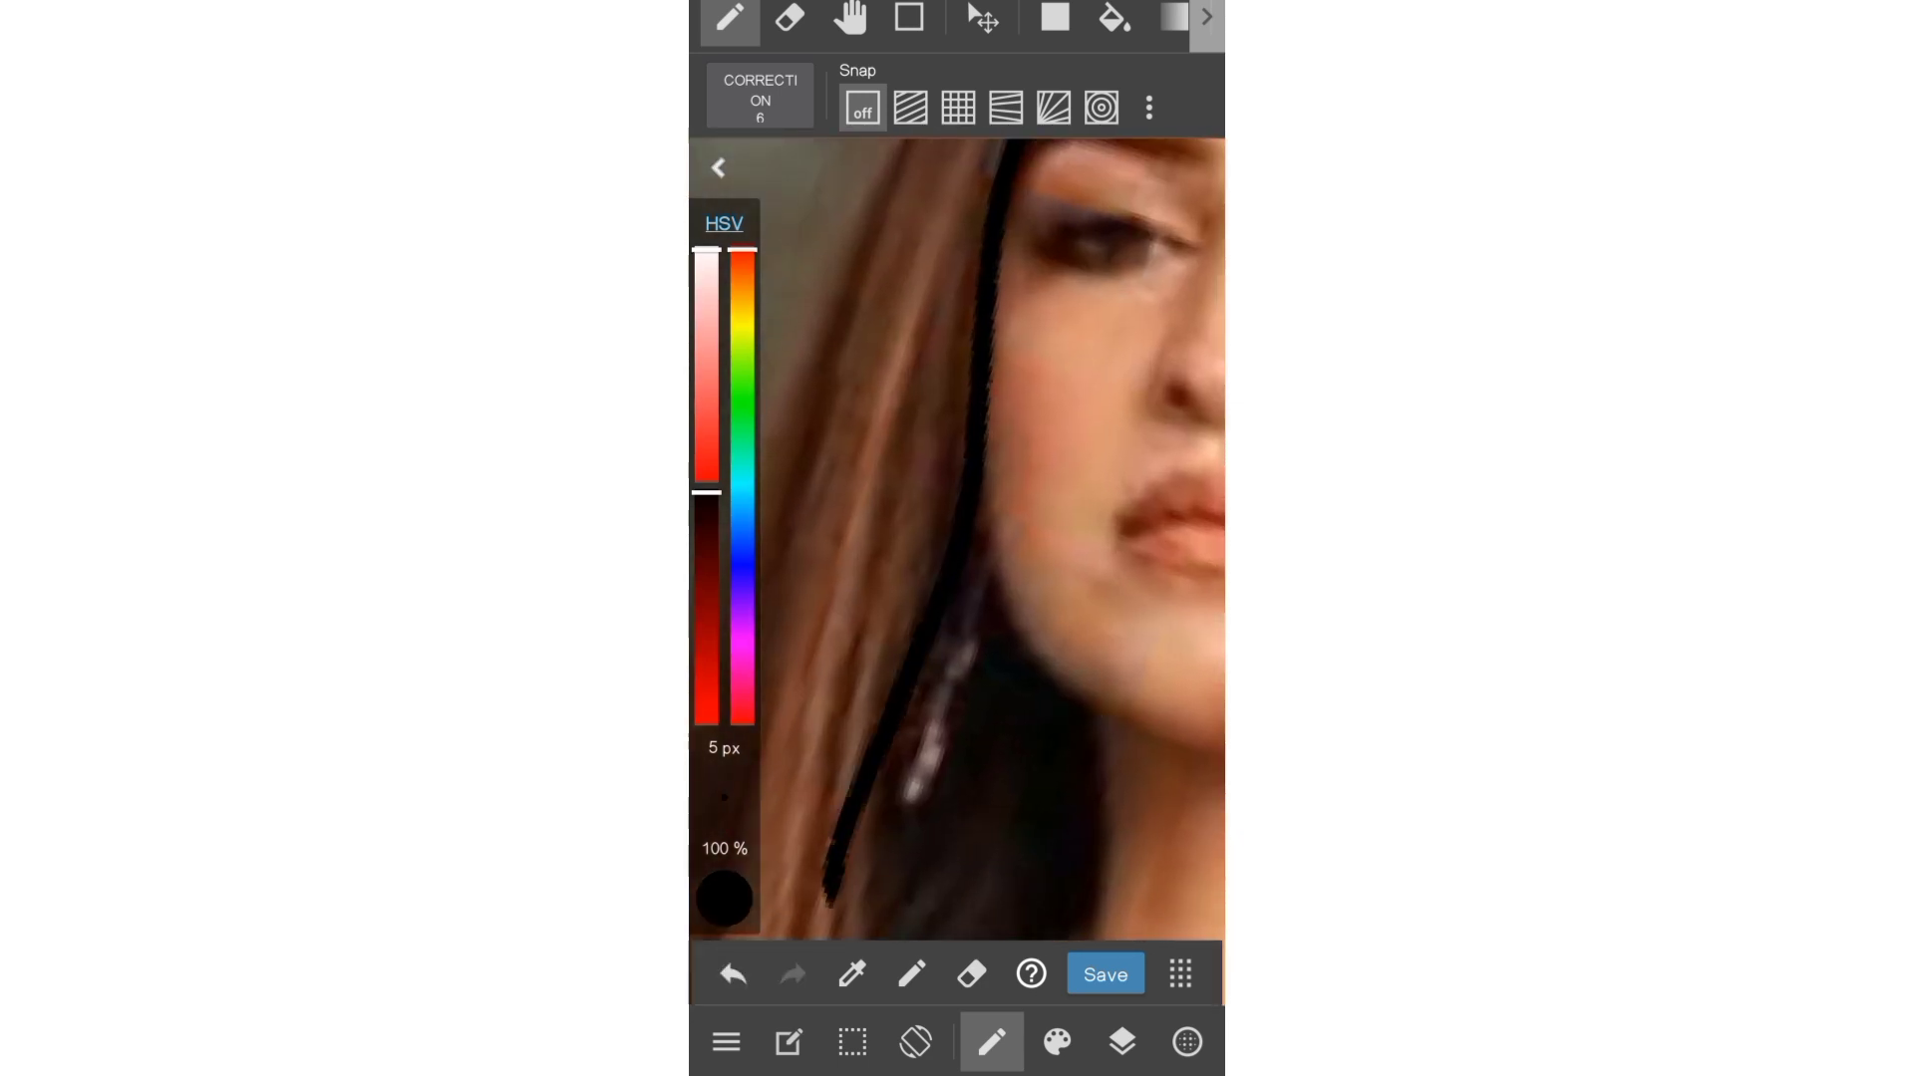
pyautogui.moveTo(1026, 144); pyautogui.dragTo(957, 728)
# - Extend the hair's inner outline down to the shoulder
pyautogui.scroll(-3, 1061, 523)
pyautogui.scroll(5, 1056, 419)
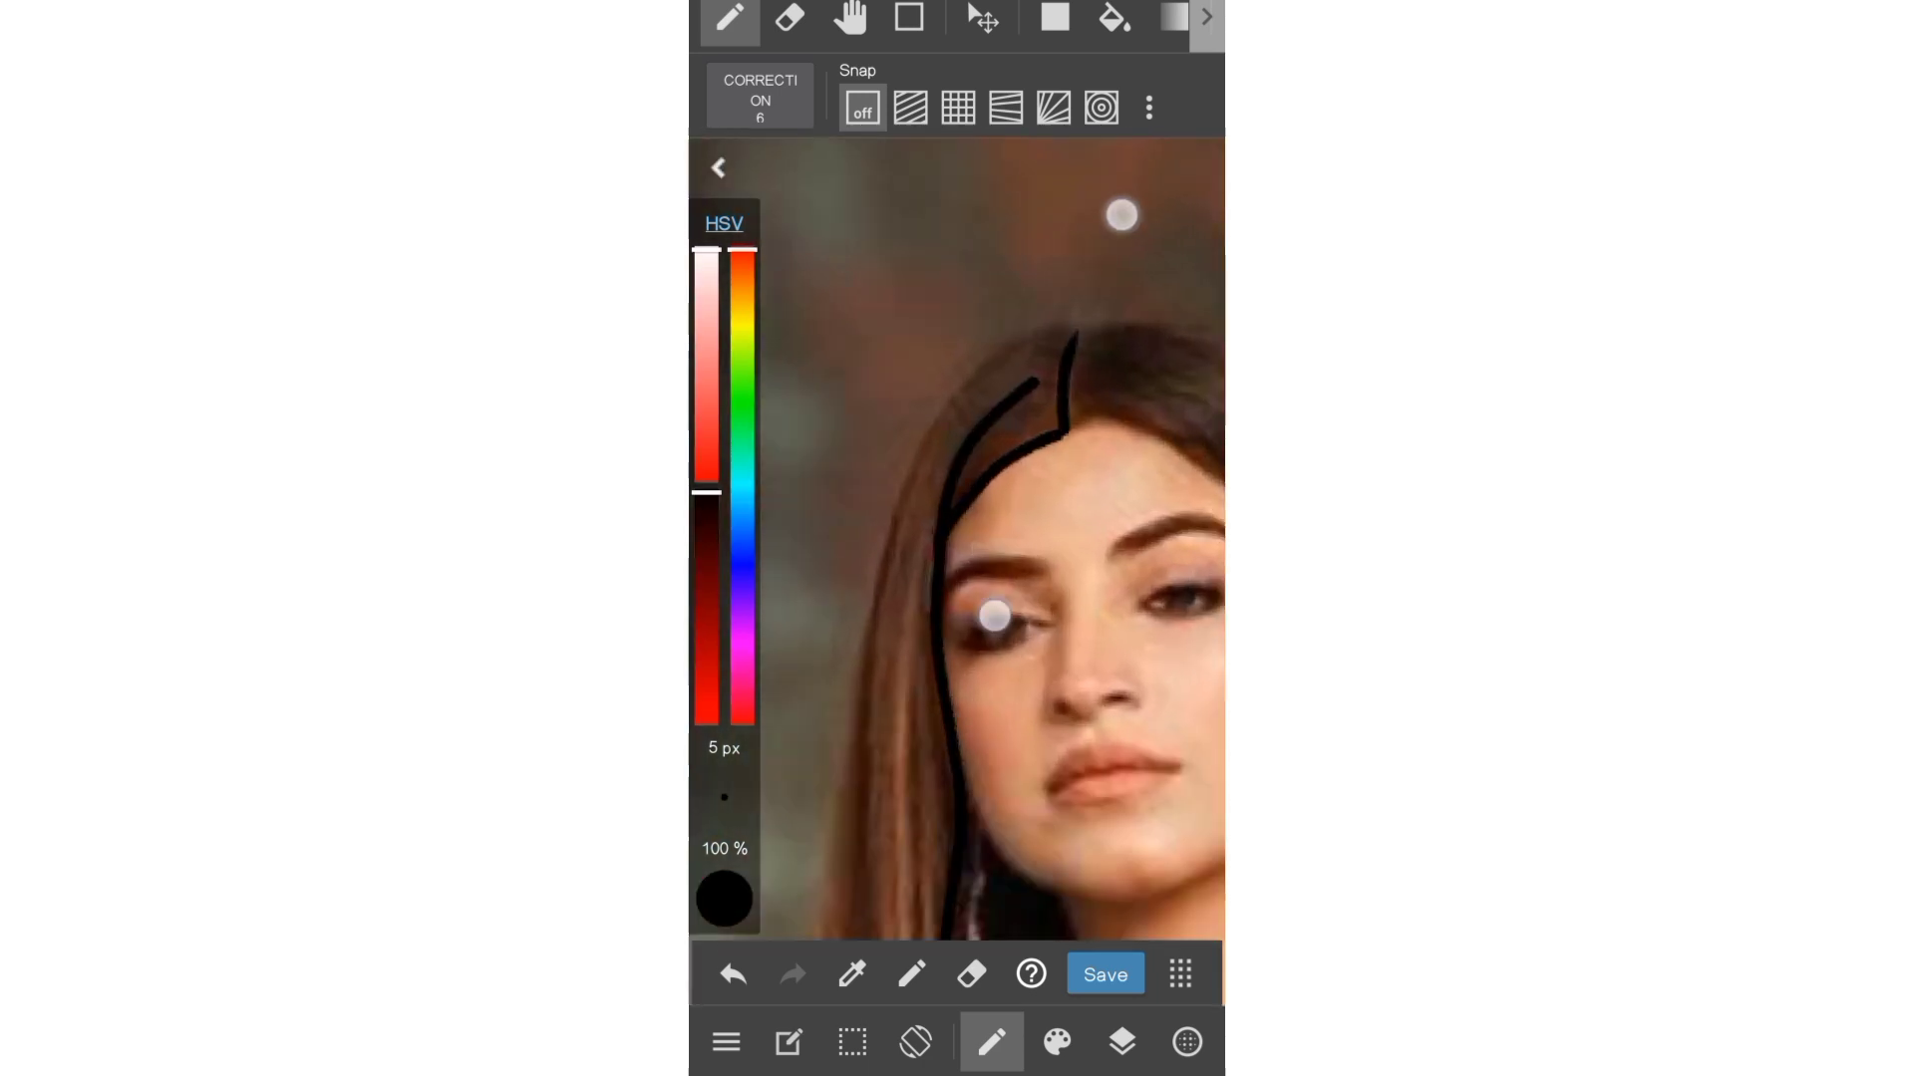
pyautogui.scroll(3, 1083, 486)
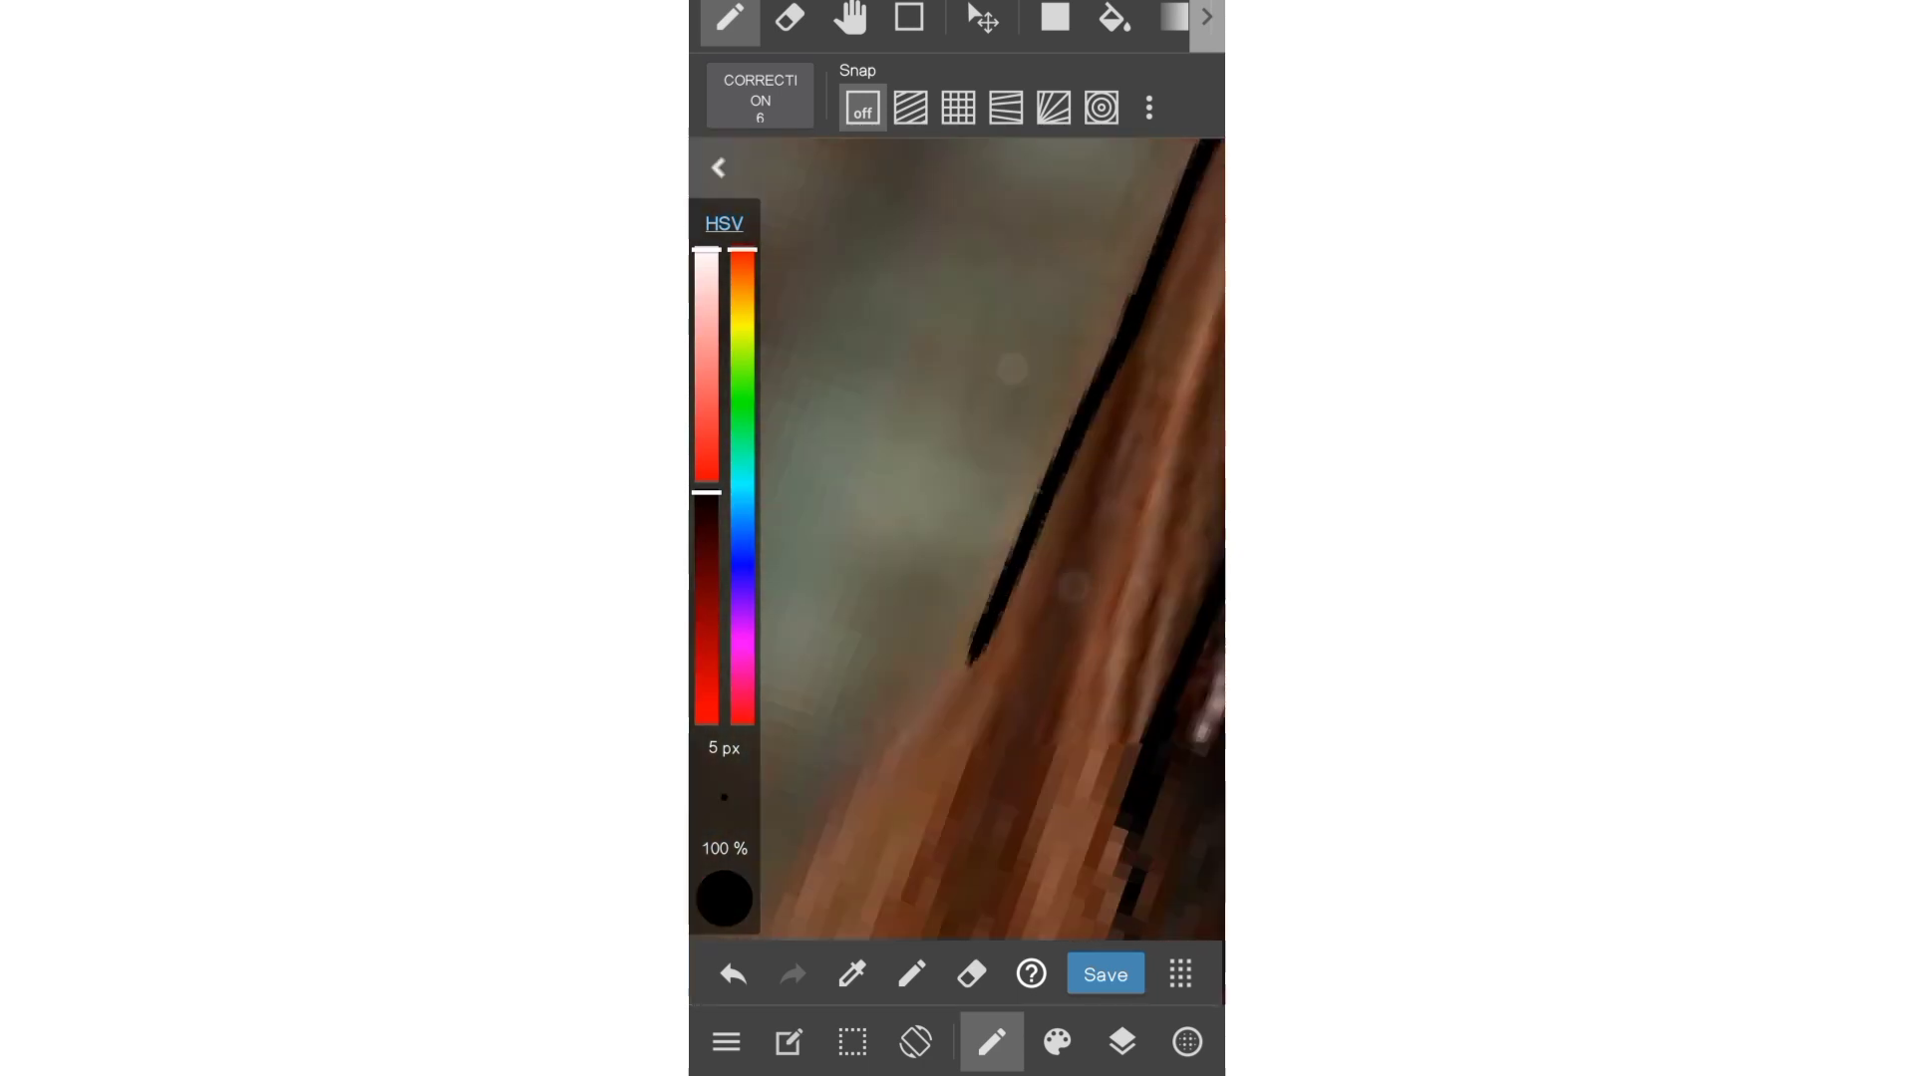
pyautogui.scroll(2, 1062, 479)
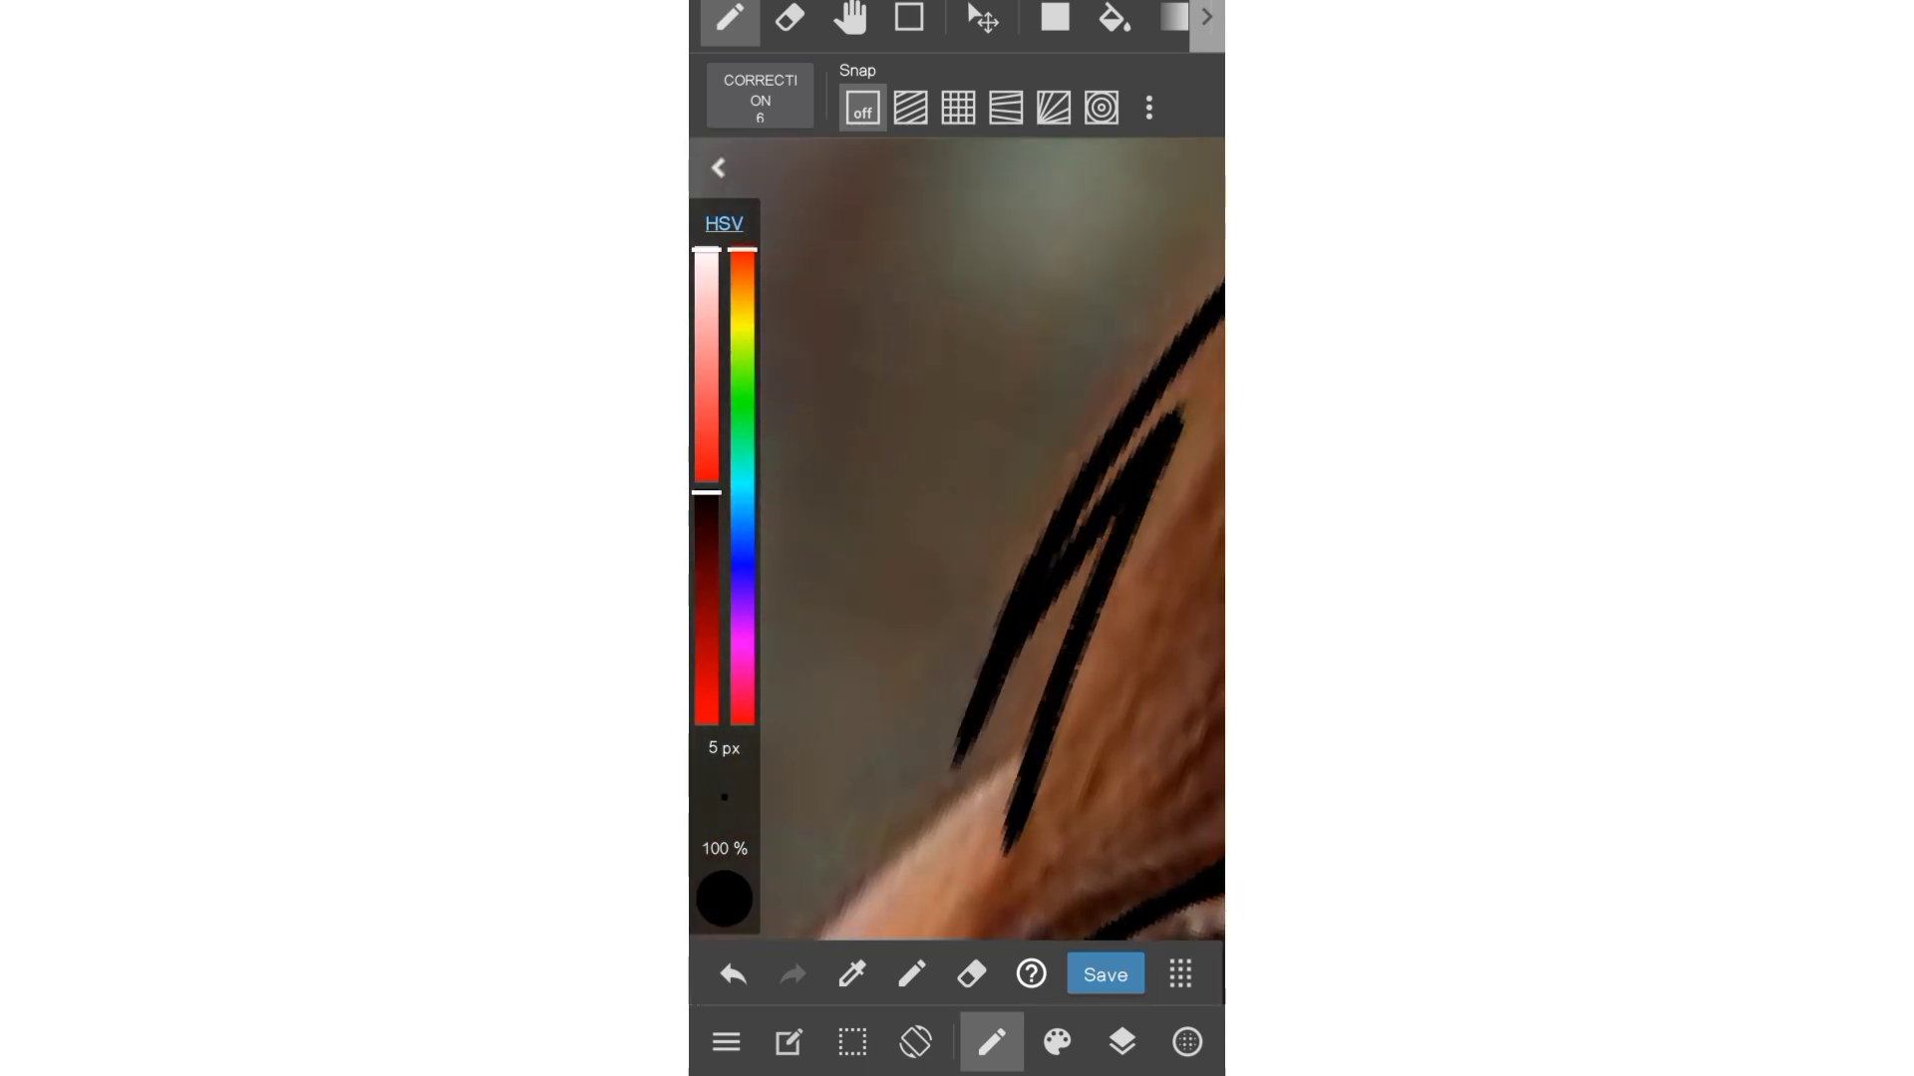
pyautogui.scroll(-2, 996, 538)
pyautogui.scroll(2, 999, 698)
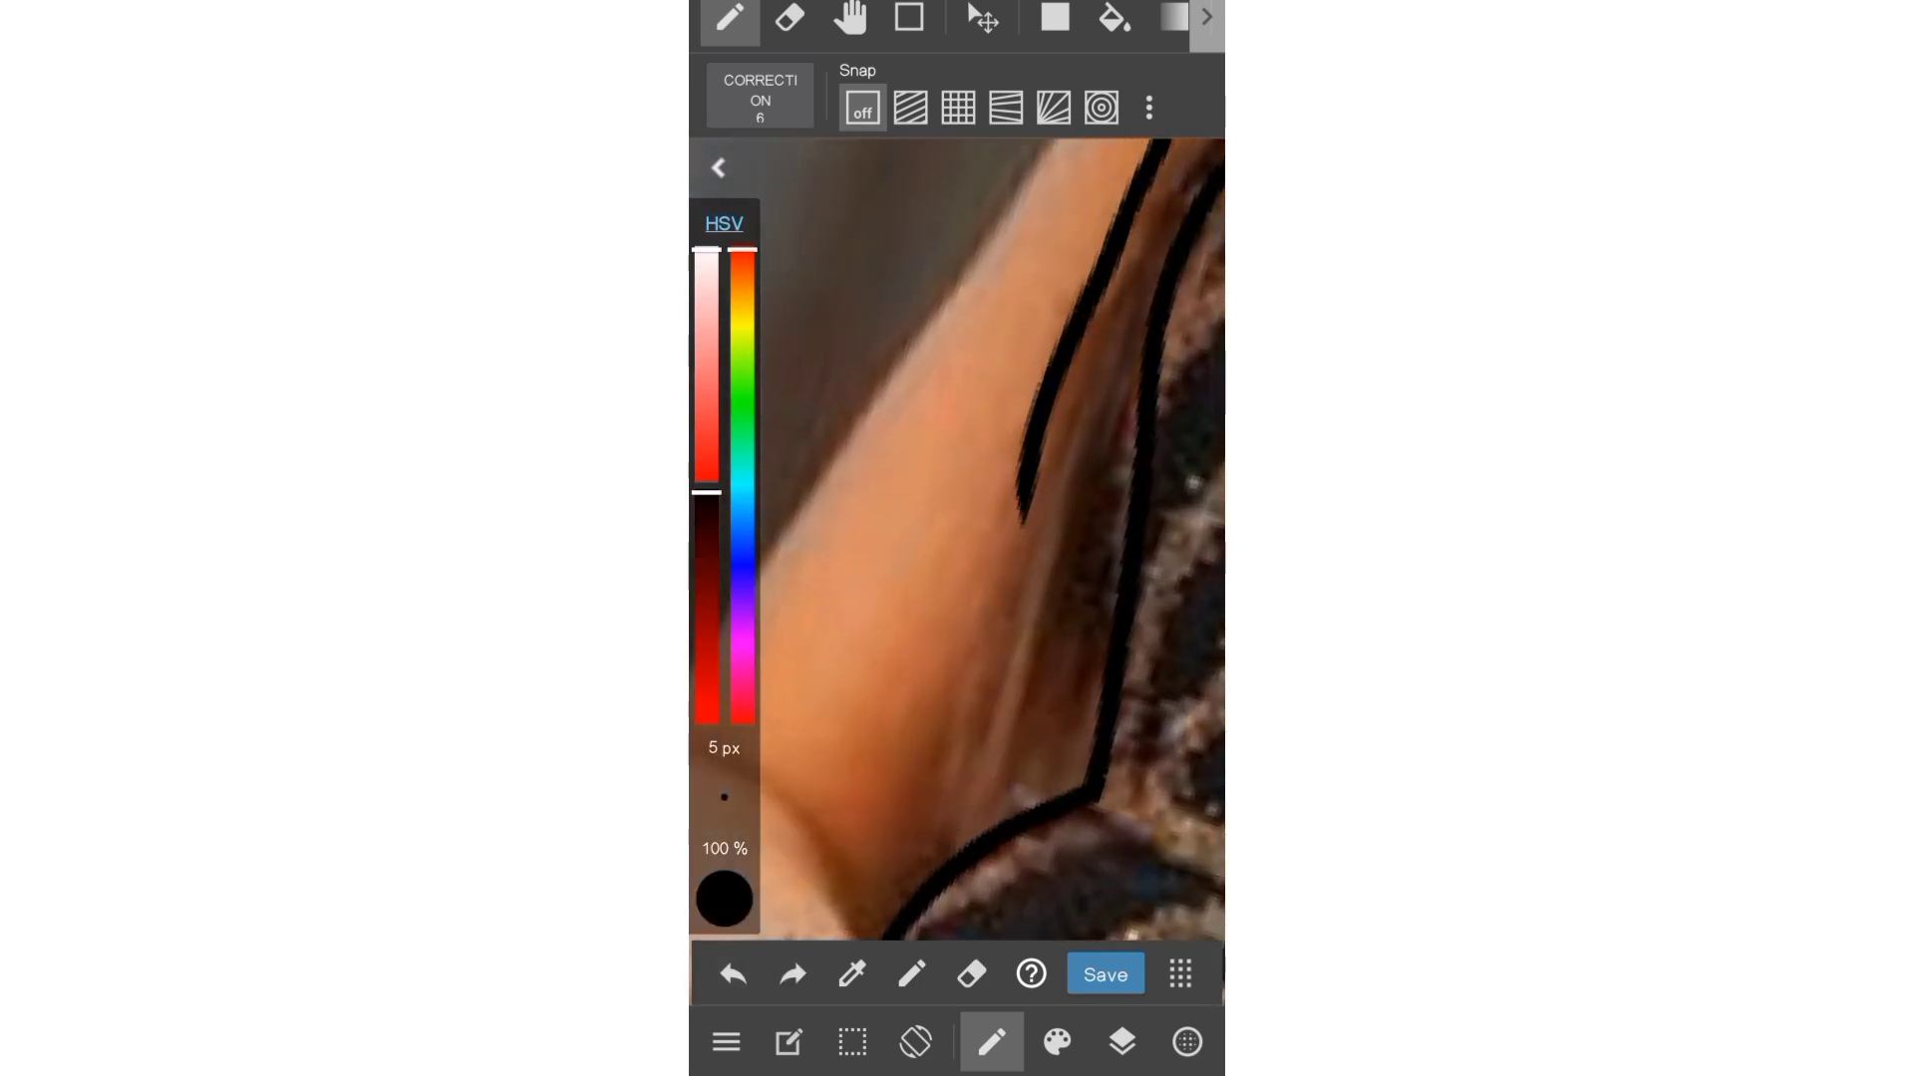
pyautogui.click(792, 974)
pyautogui.scroll(-2, 957, 539)
pyautogui.scroll(2, 957, 538)
pyautogui.scroll(-3, 1046, 521)
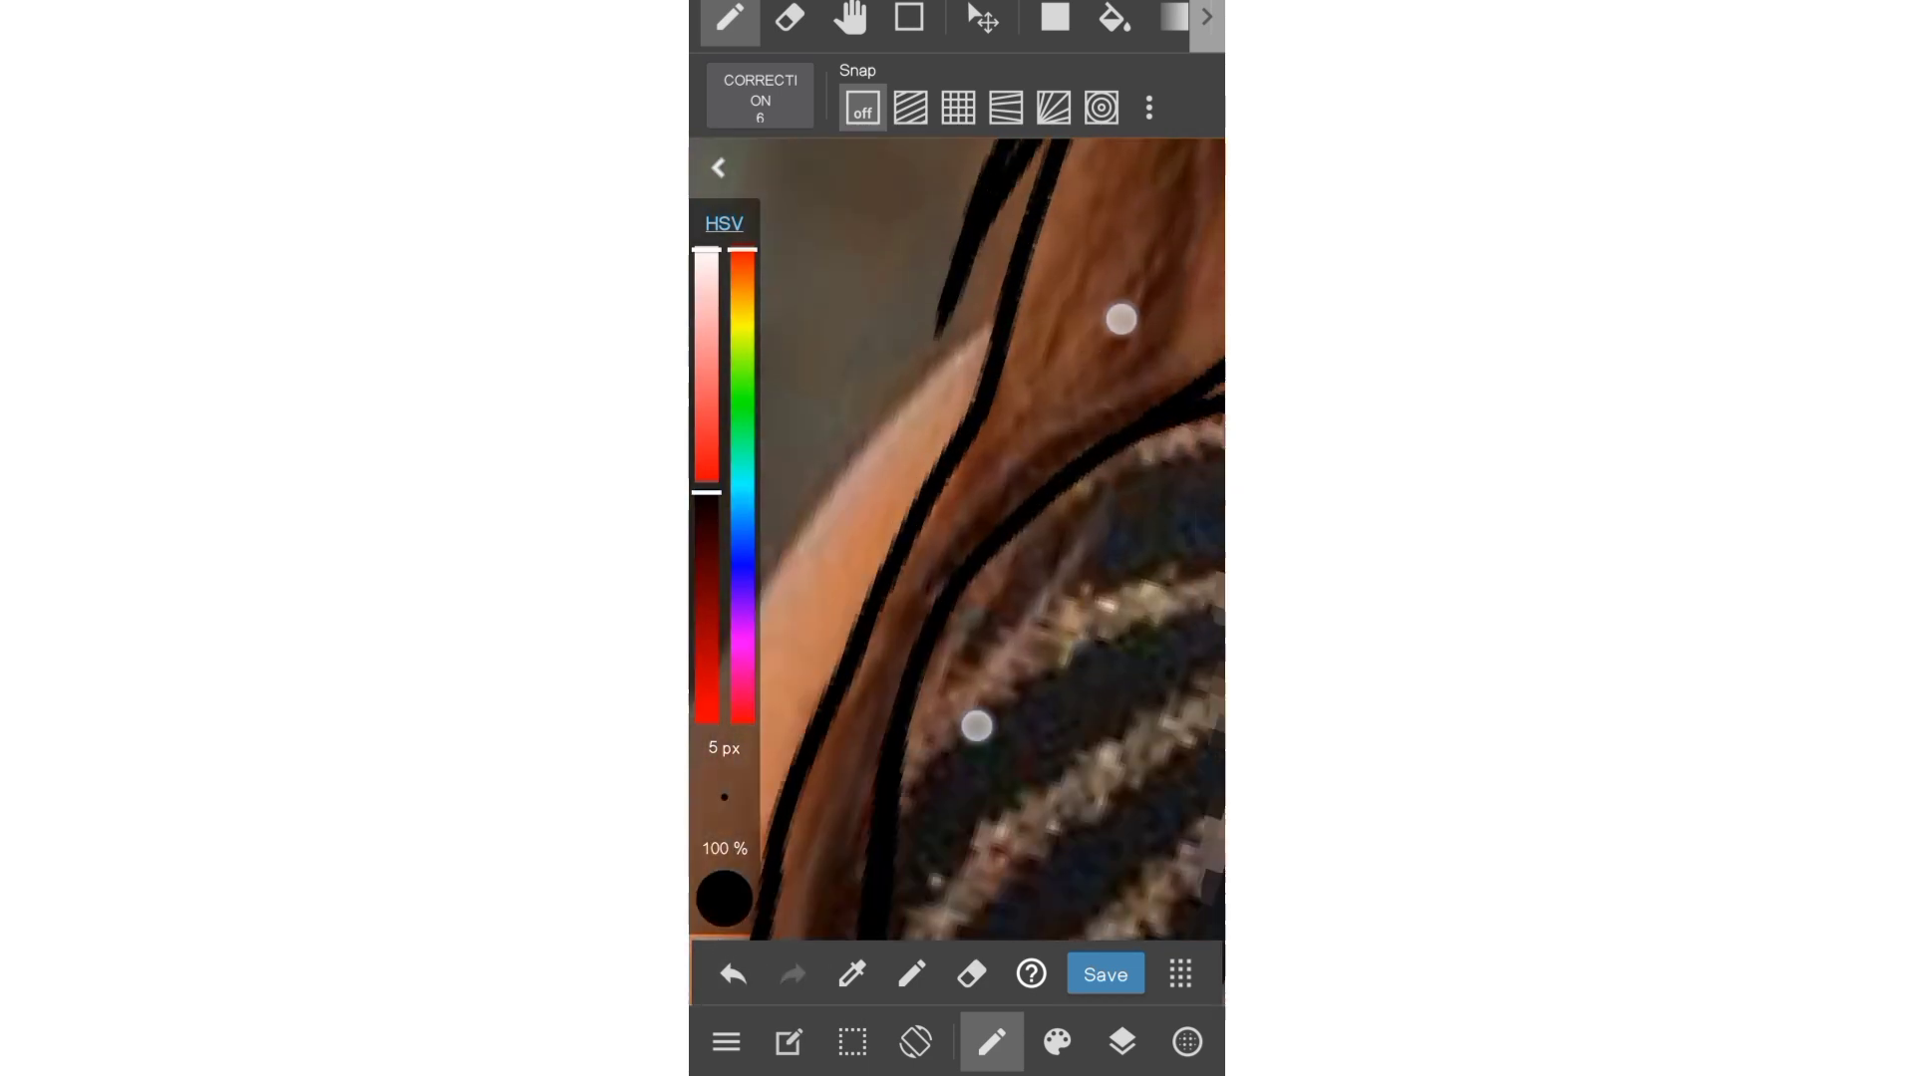
pyautogui.scroll(-2, 1062, 481)
pyautogui.scroll(-3, 964, 661)
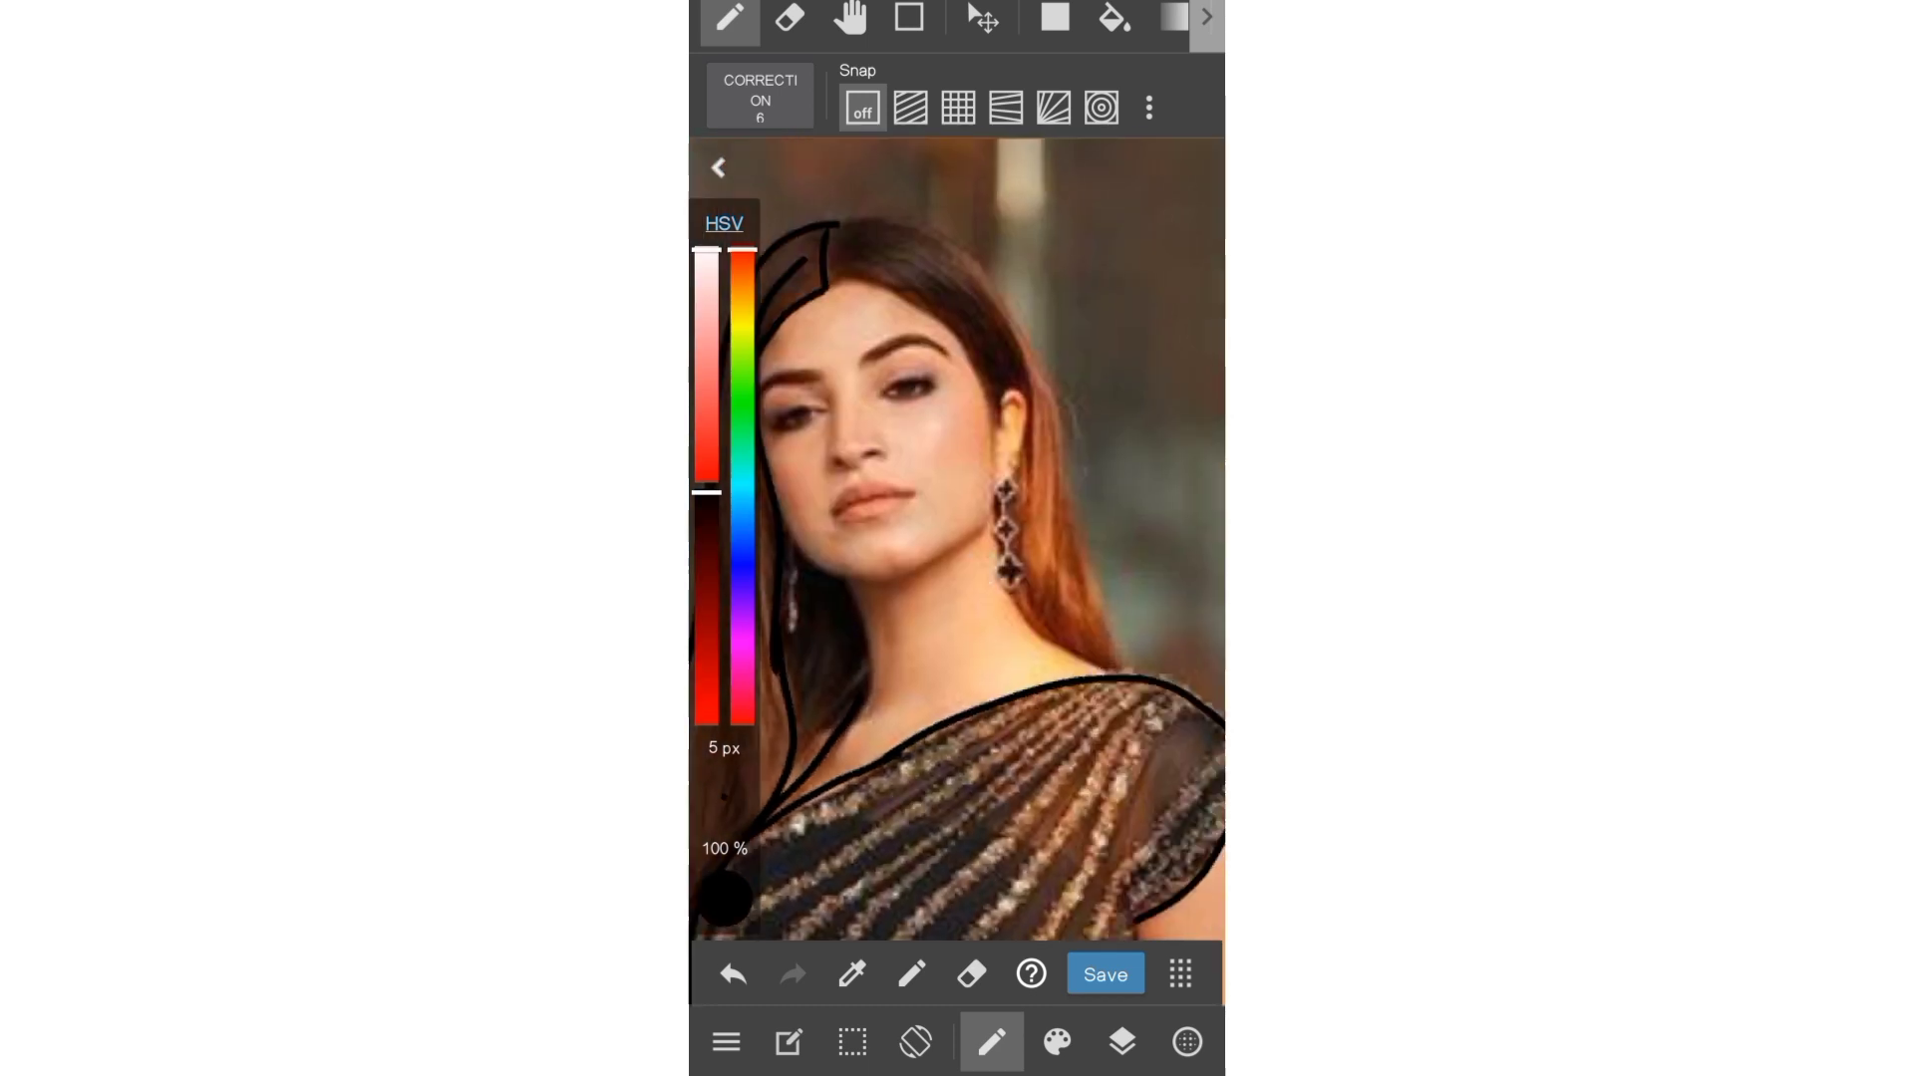
pyautogui.scroll(3, 957, 538)
# - Draw the black hairline outline down to the ear, undoing and then restoring the stroke
pyautogui.scroll(-2, 1007, 495)
pyautogui.moveTo(762, 304); pyautogui.dragTo(995, 786)
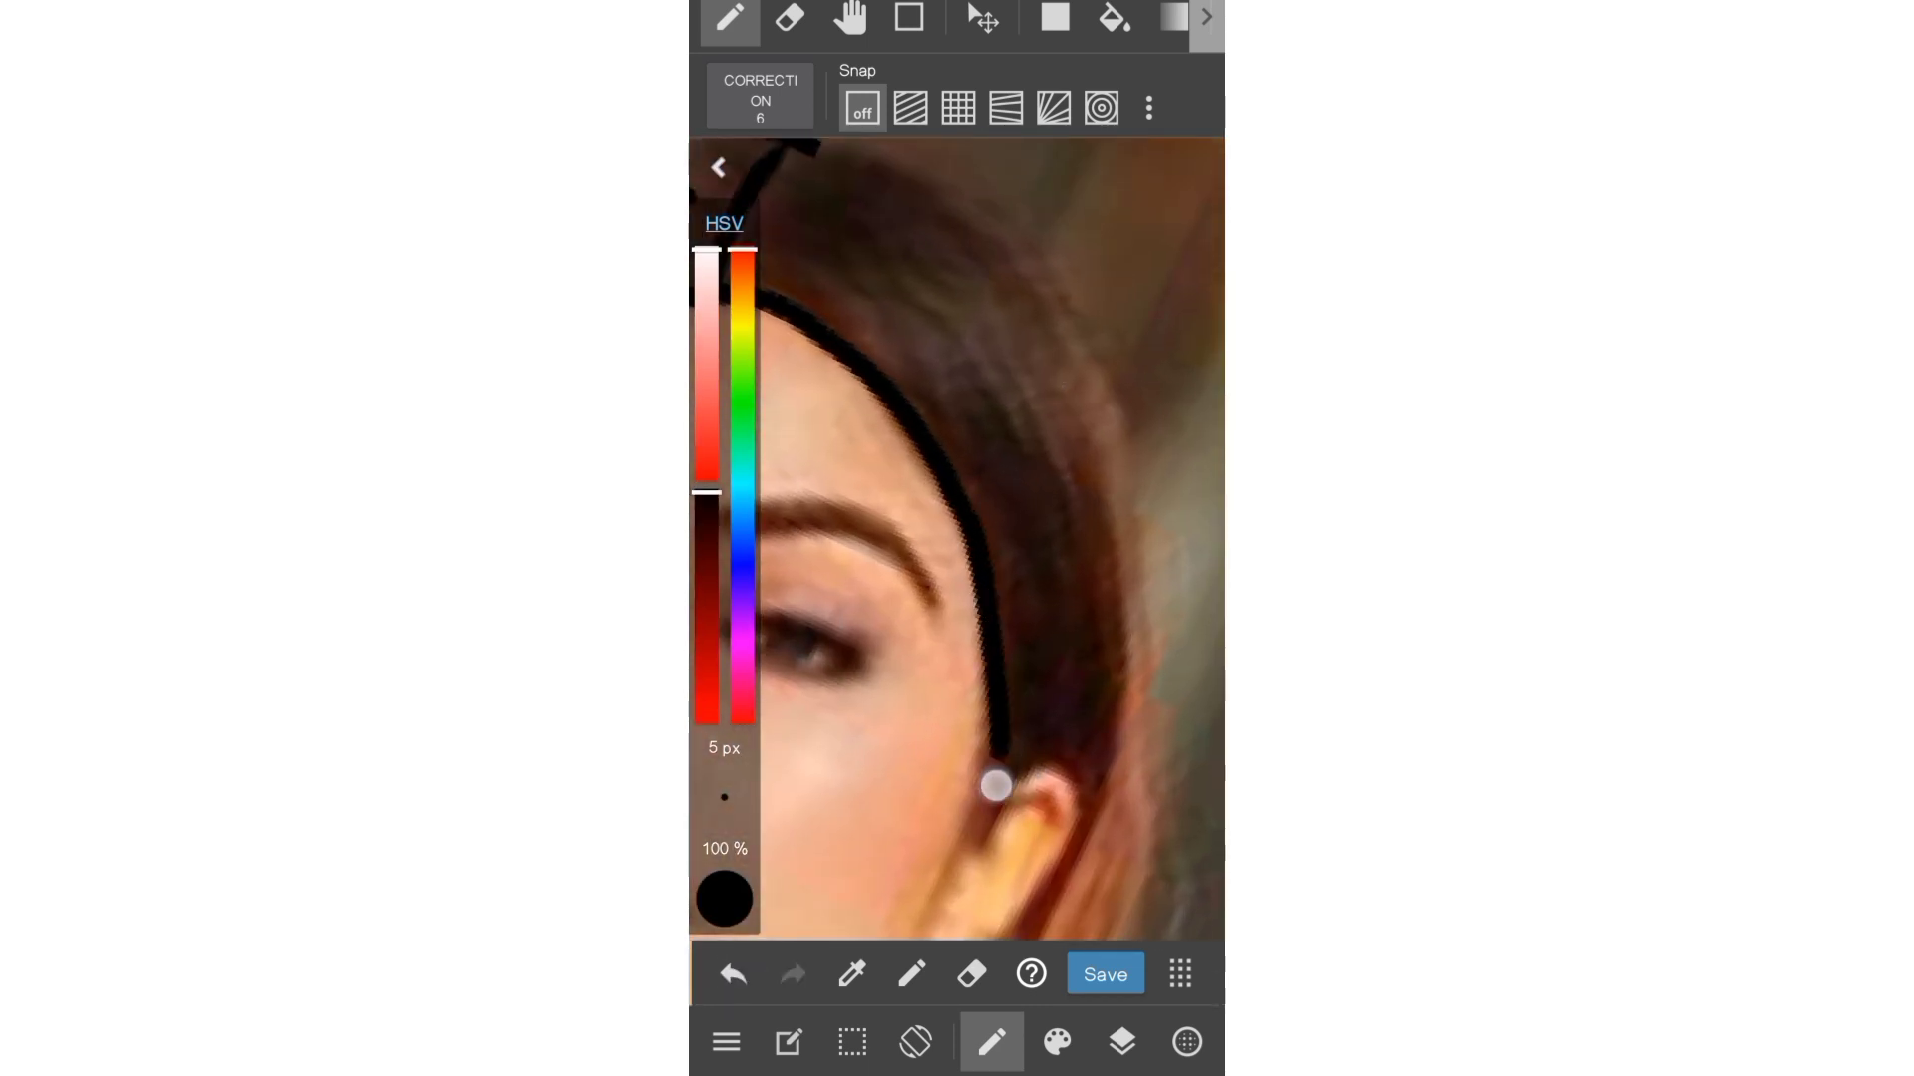
pyautogui.scroll(-2, 957, 539)
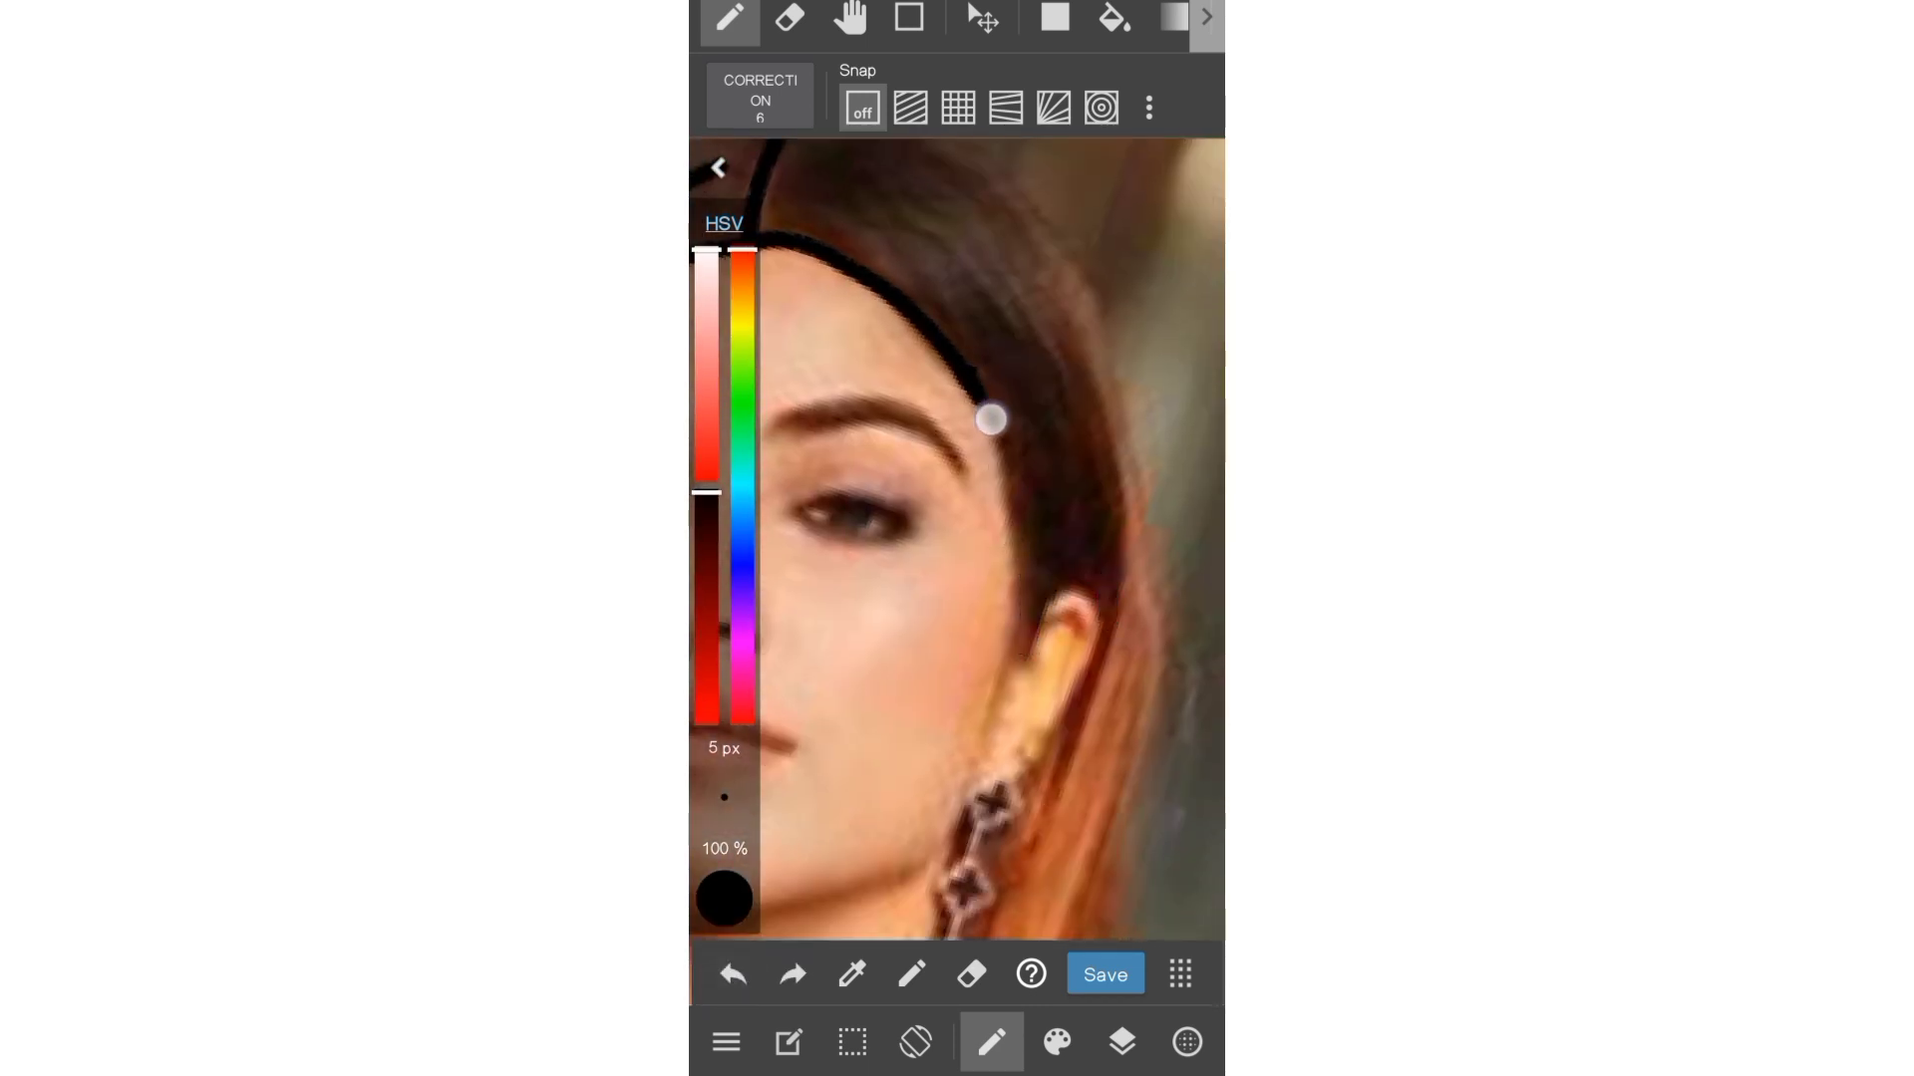
pyautogui.scroll(2, 1000, 406)
pyautogui.hotkey('ctrl', 'z')
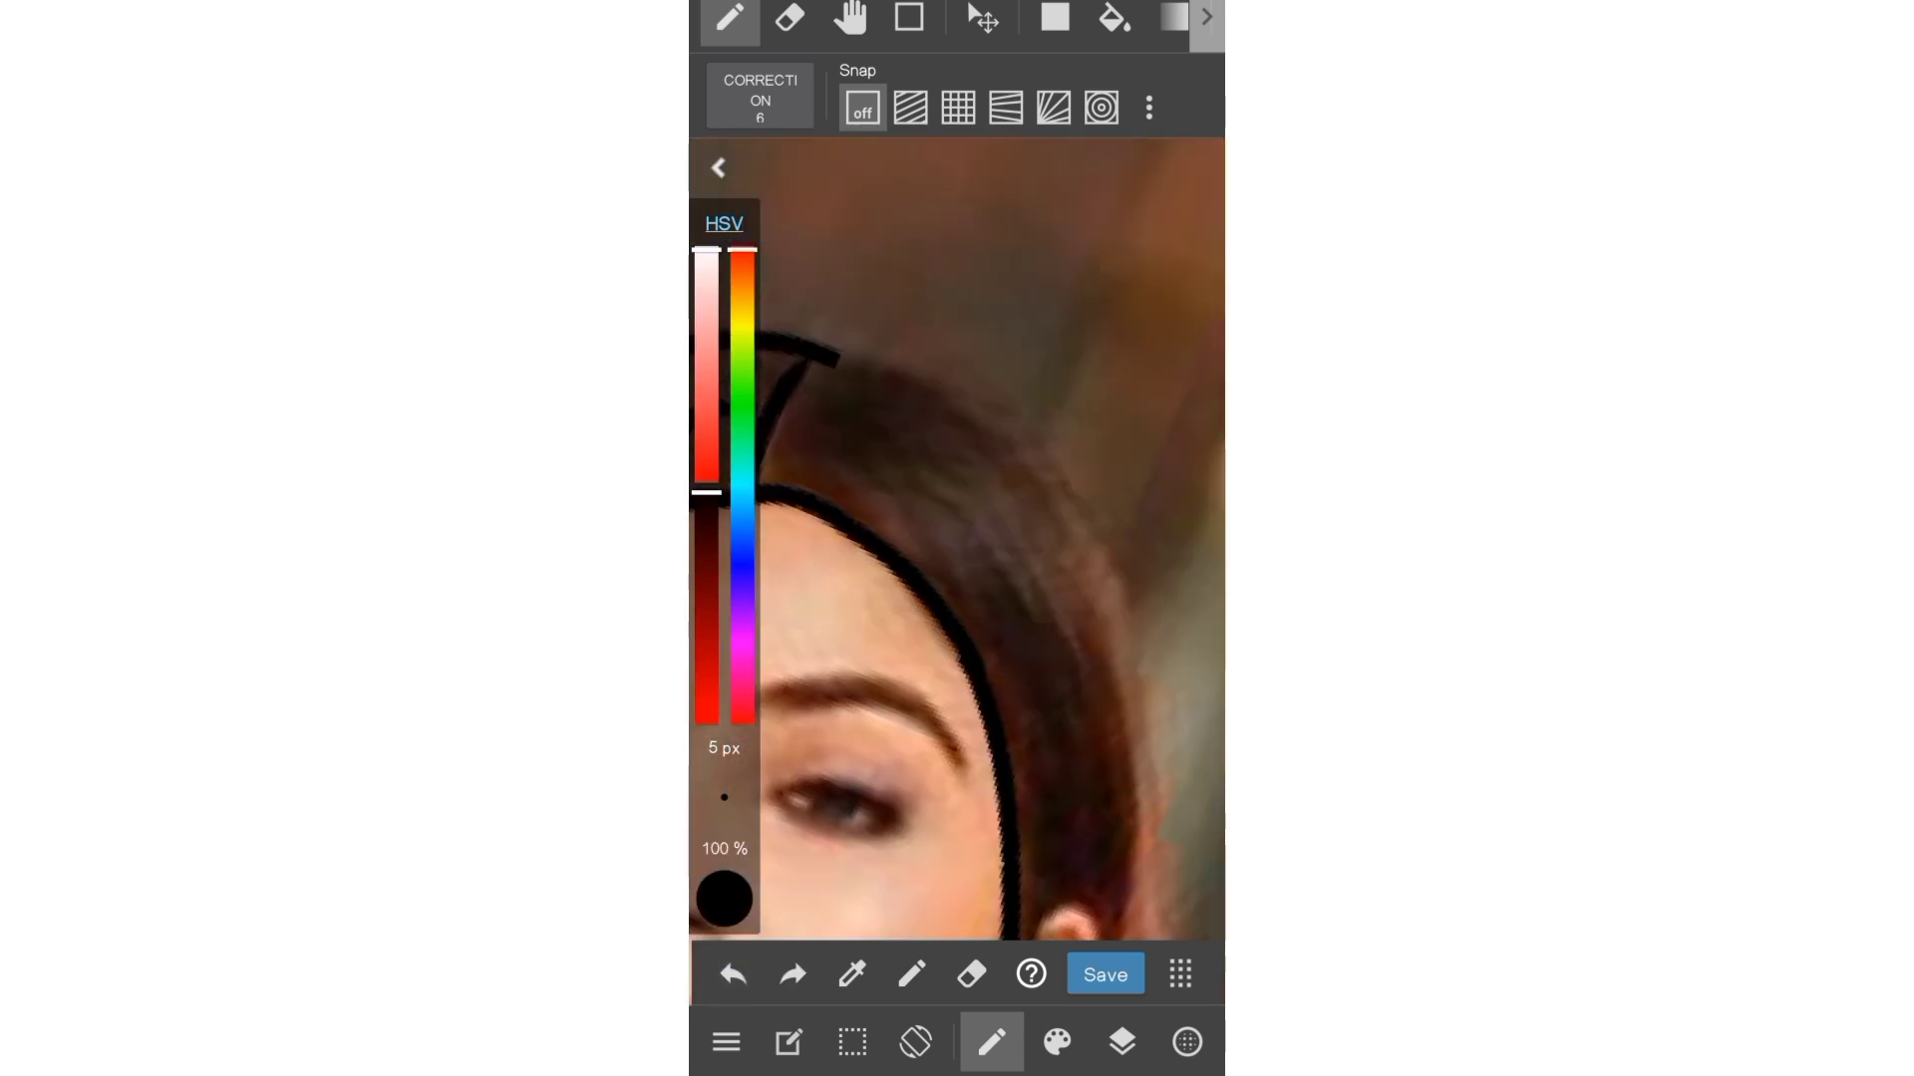
pyautogui.scroll(-2, 957, 539)
pyautogui.scroll(3, 1012, 449)
pyautogui.hotkey('ctrl', 'y')
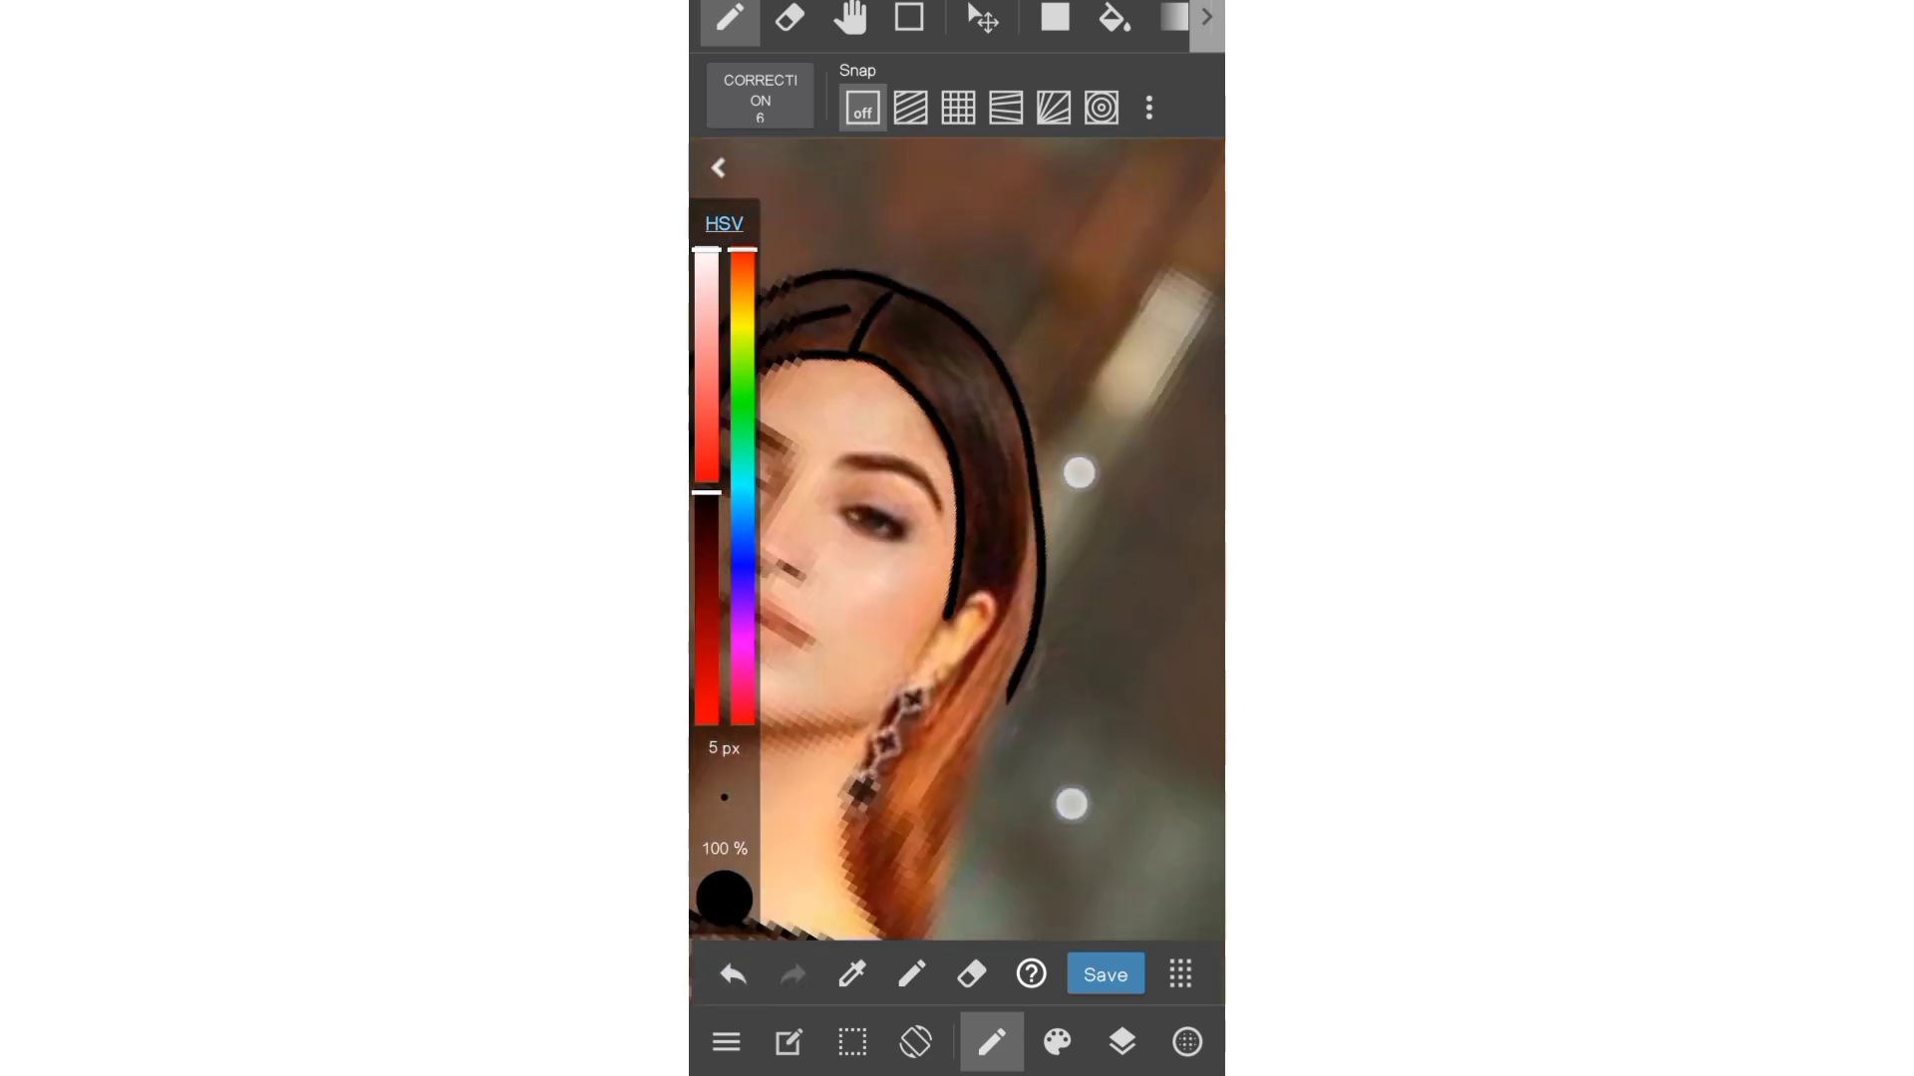
pyautogui.scroll(-3, 996, 538)
pyautogui.scroll(3, 957, 539)
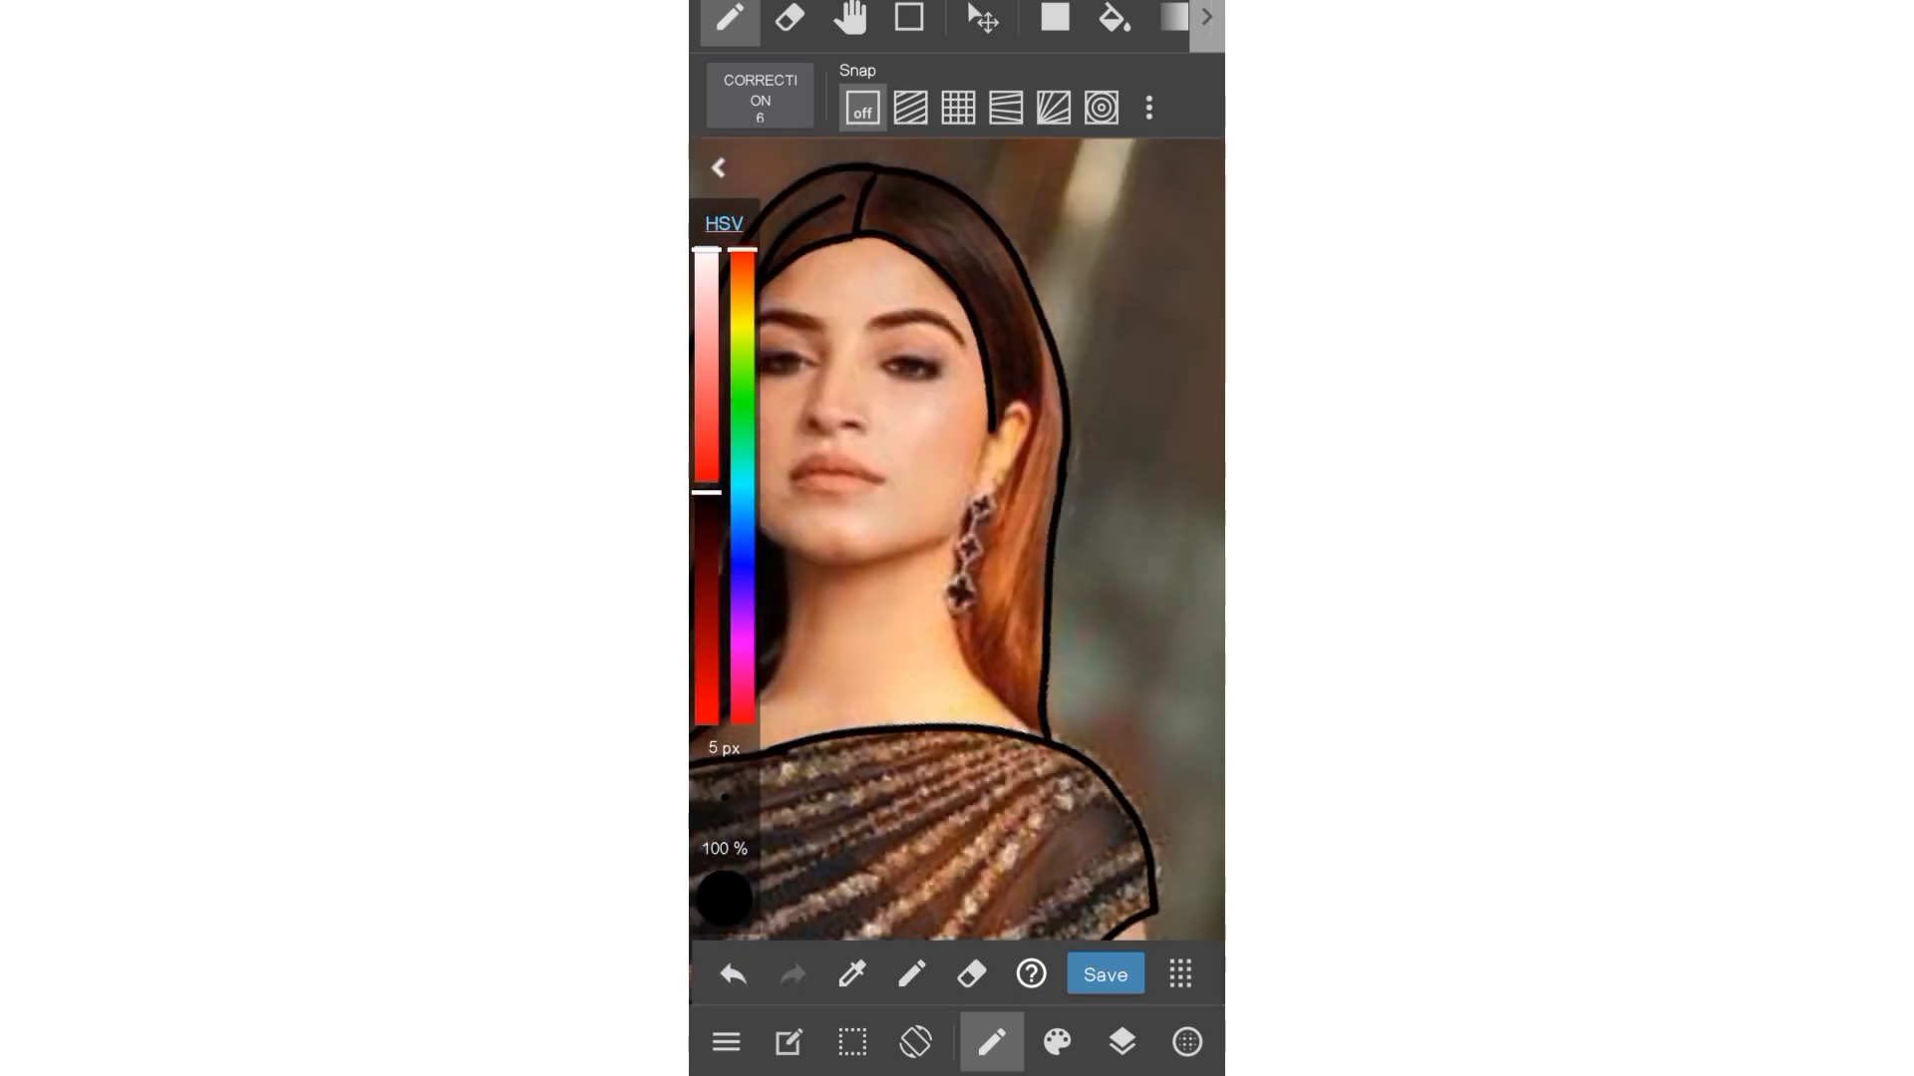
pyautogui.scroll(2, 1069, 498)
pyautogui.scroll(-2, 957, 538)
pyautogui.scroll(-3, 957, 539)
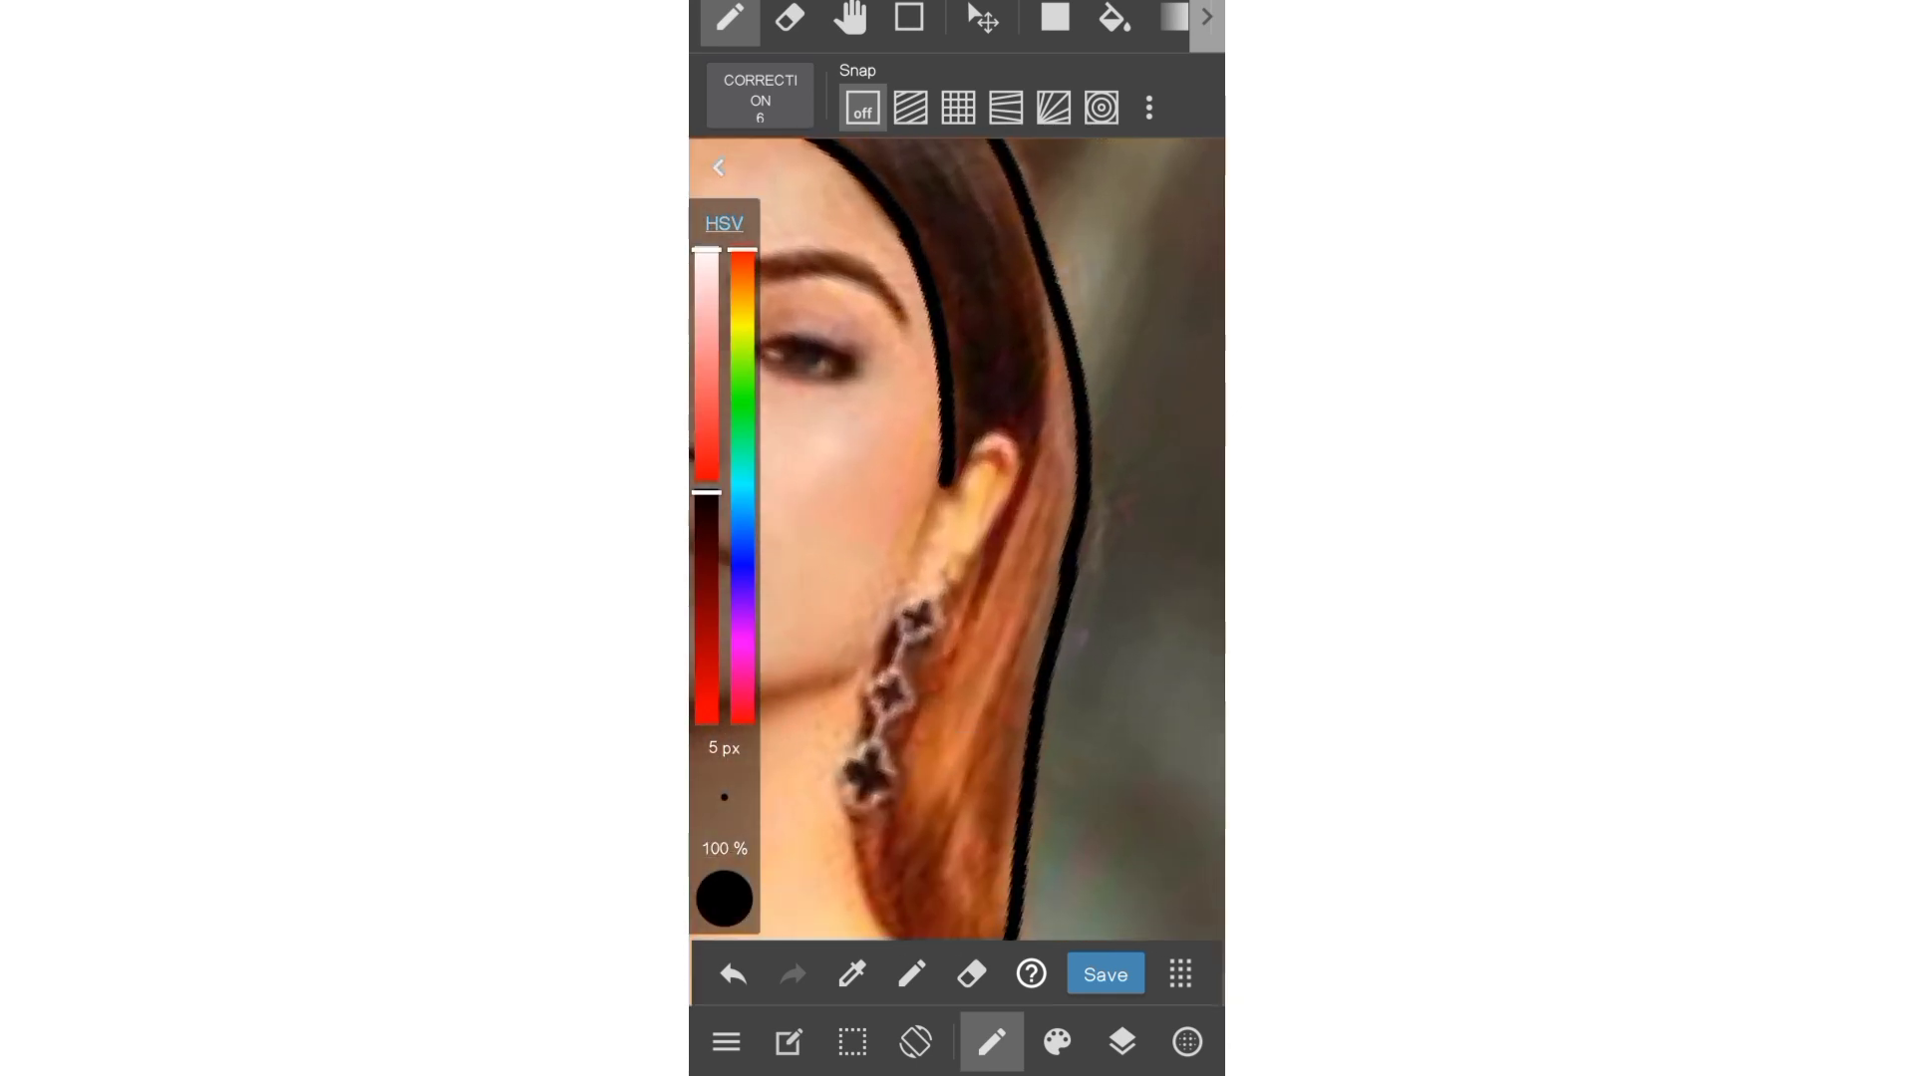
# - Add a new layer, Layer6, above Layer5
pyautogui.click(1122, 1041)
pyautogui.click(807, 964)
pyautogui.click(1123, 1041)
pyautogui.scroll(1, 1046, 483)
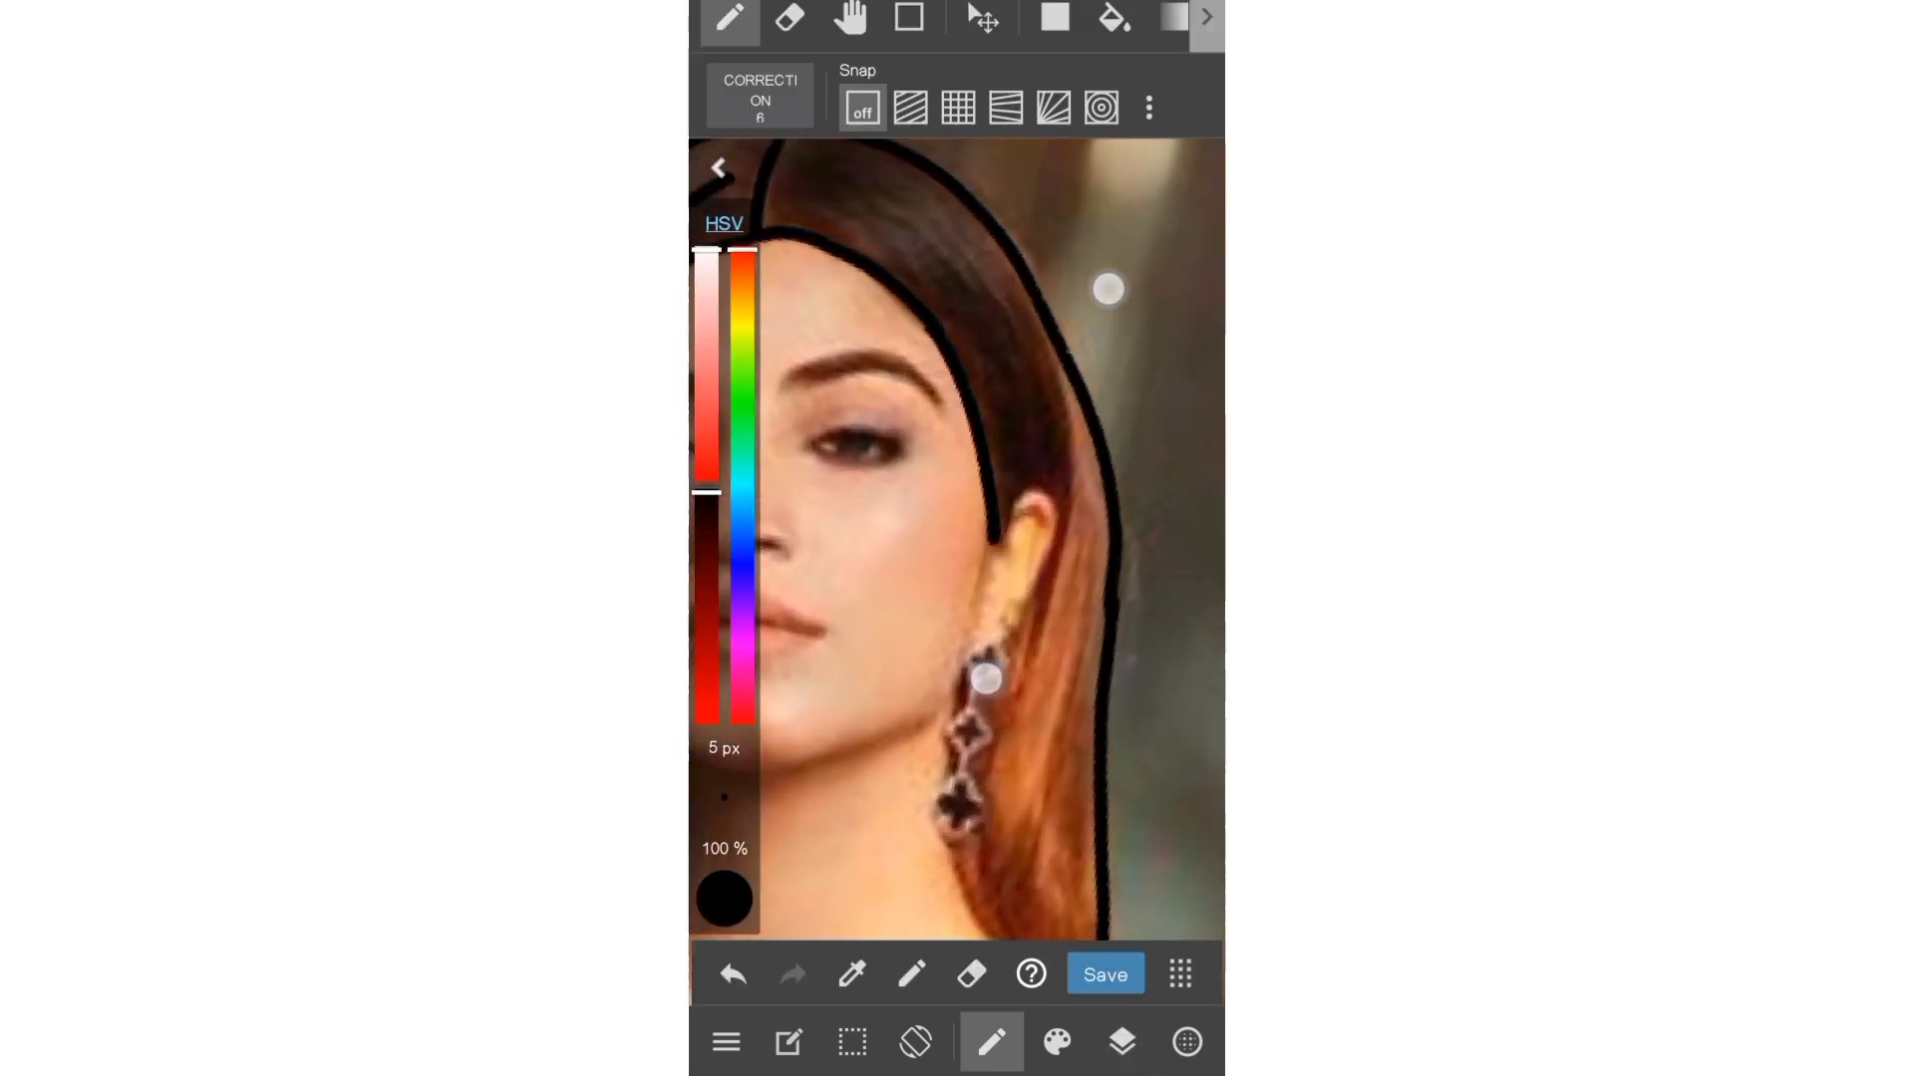
pyautogui.scroll(2, 1046, 483)
pyautogui.scroll(-2, 1083, 527)
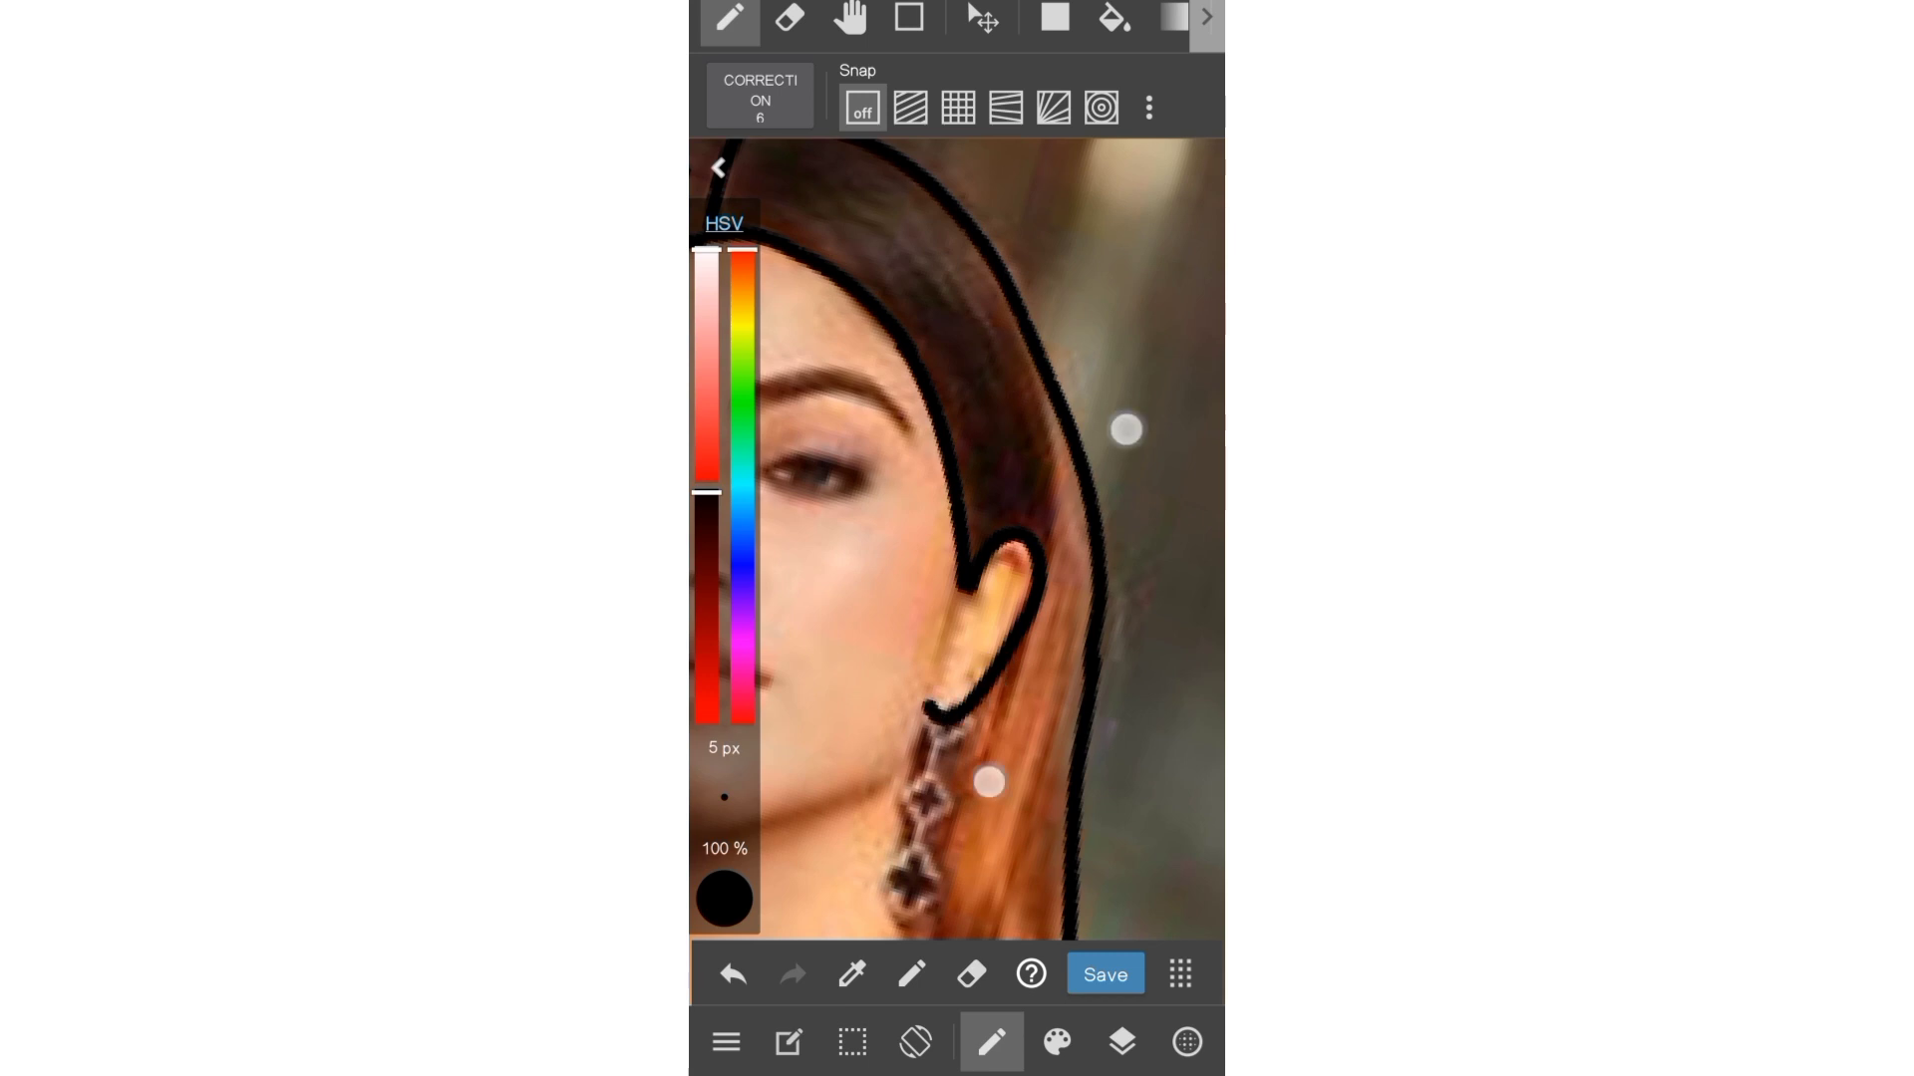
pyautogui.scroll(-2, 1057, 606)
pyautogui.scroll(-2, 1034, 634)
# - Extend the black jawline outline up along the cheek
pyautogui.scroll(3, 876, 687)
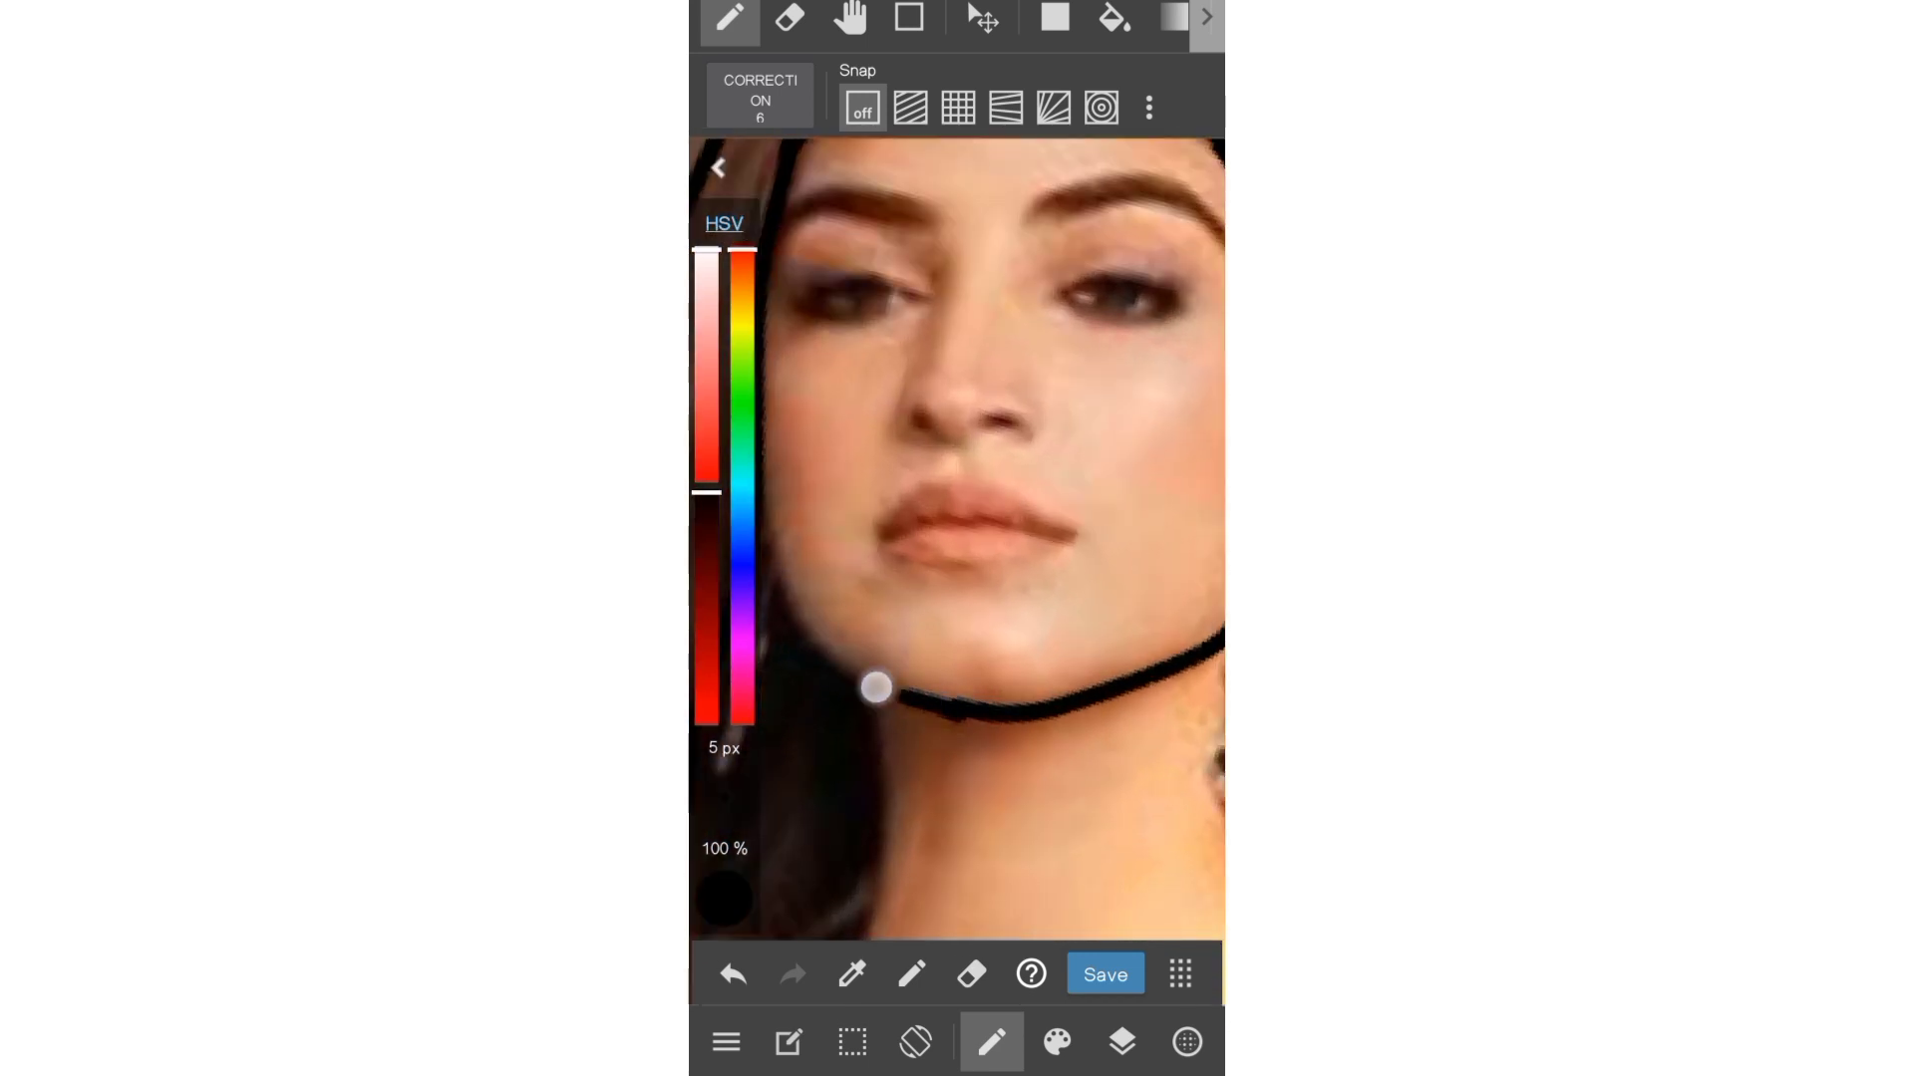
pyautogui.scroll(2, 897, 693)
pyautogui.scroll(-3, 957, 698)
pyautogui.moveTo(987, 792); pyautogui.dragTo(871, 636)
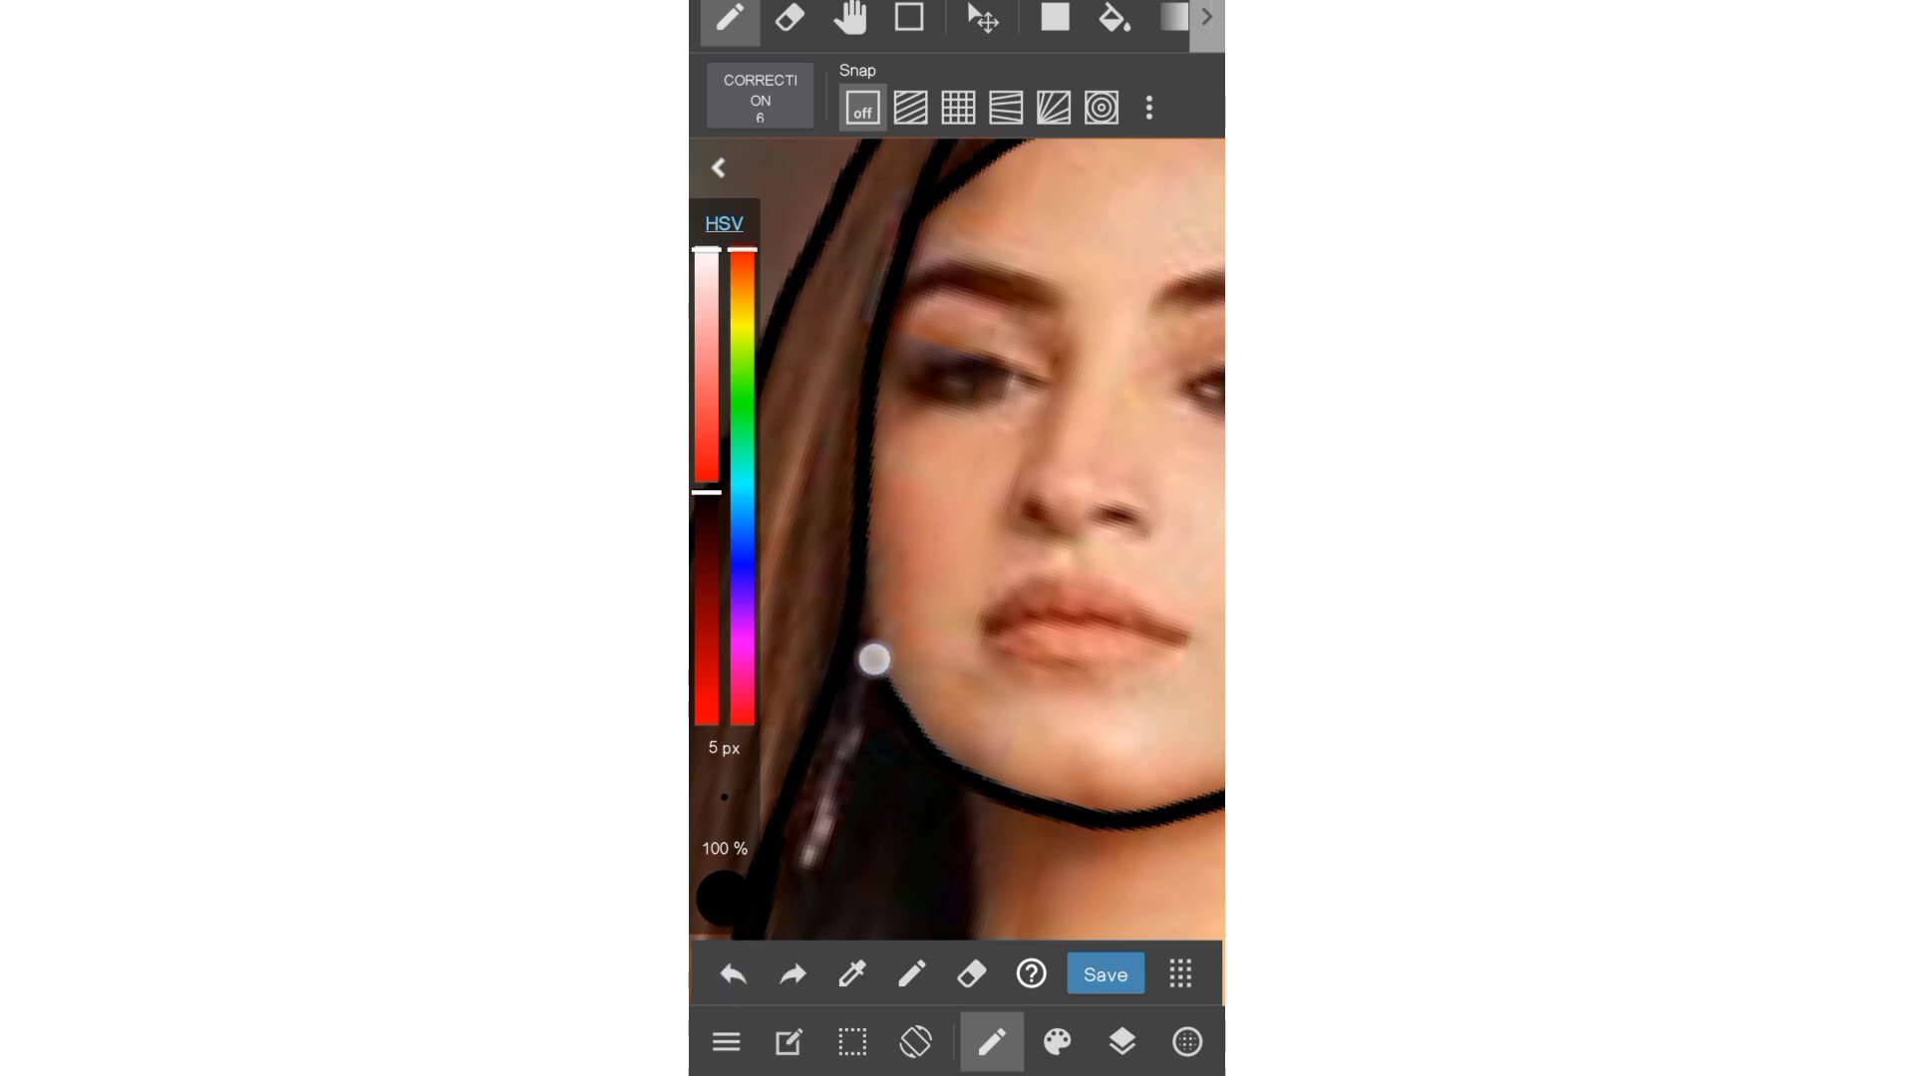
pyautogui.scroll(-3, 874, 659)
pyautogui.scroll(-2, 957, 539)
pyautogui.scroll(3, 1027, 578)
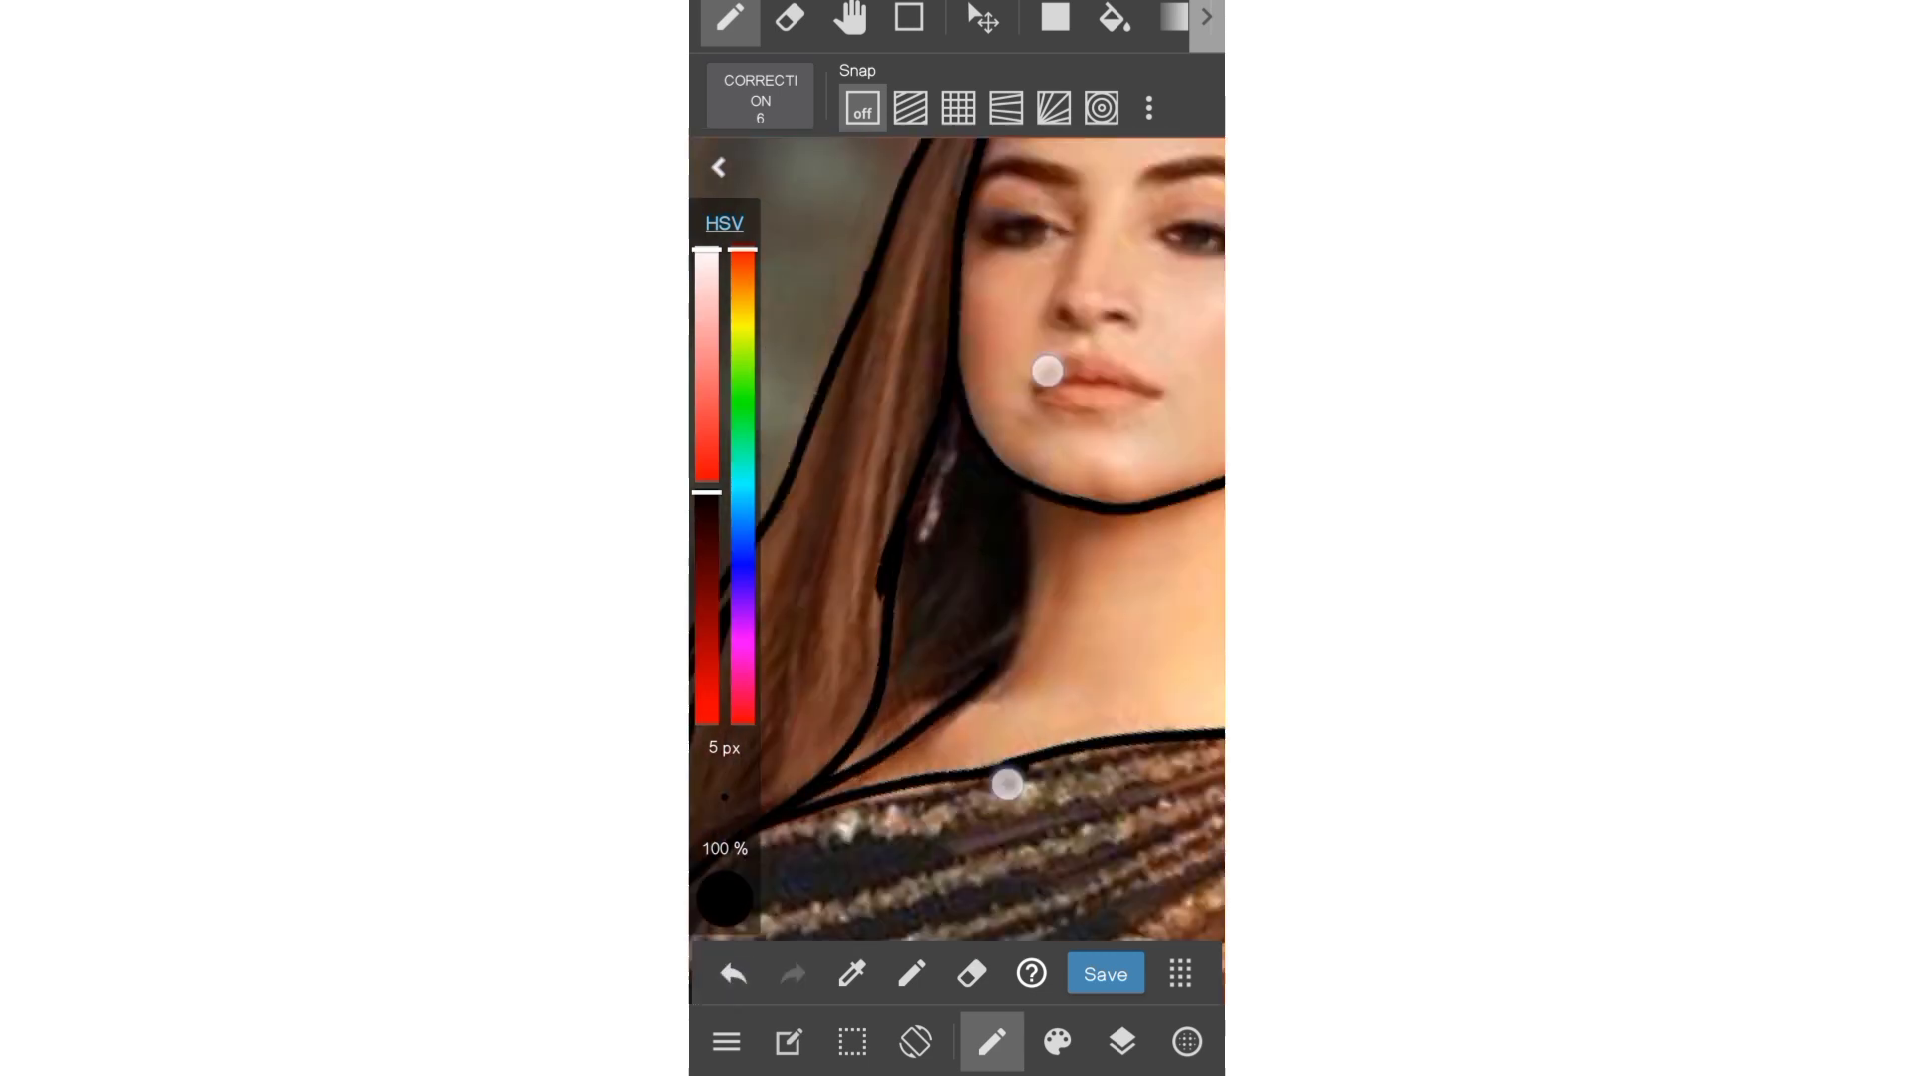
pyautogui.scroll(2, 1017, 598)
pyautogui.scroll(-2, 995, 742)
pyautogui.scroll(-3, 1056, 638)
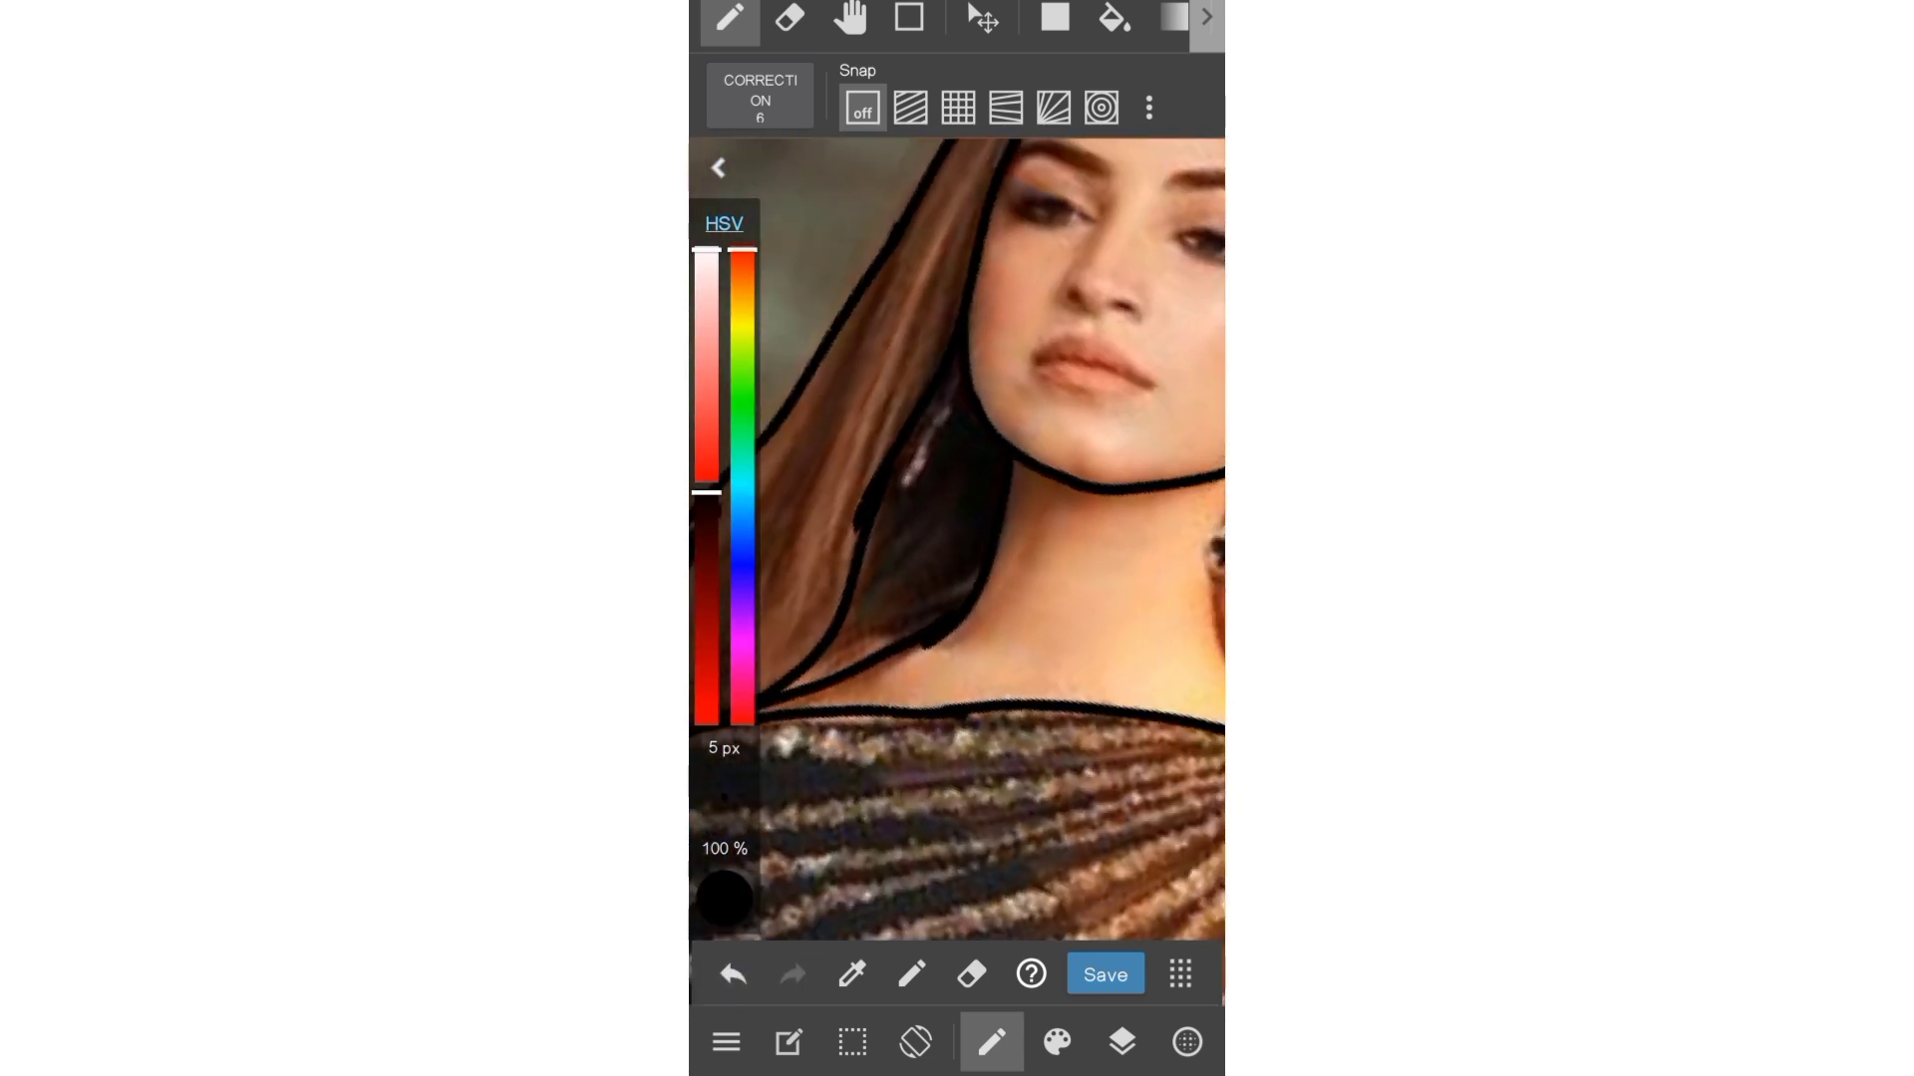
pyautogui.scroll(-1, 996, 698)
pyautogui.scroll(5, 1057, 498)
pyautogui.scroll(1, 1058, 500)
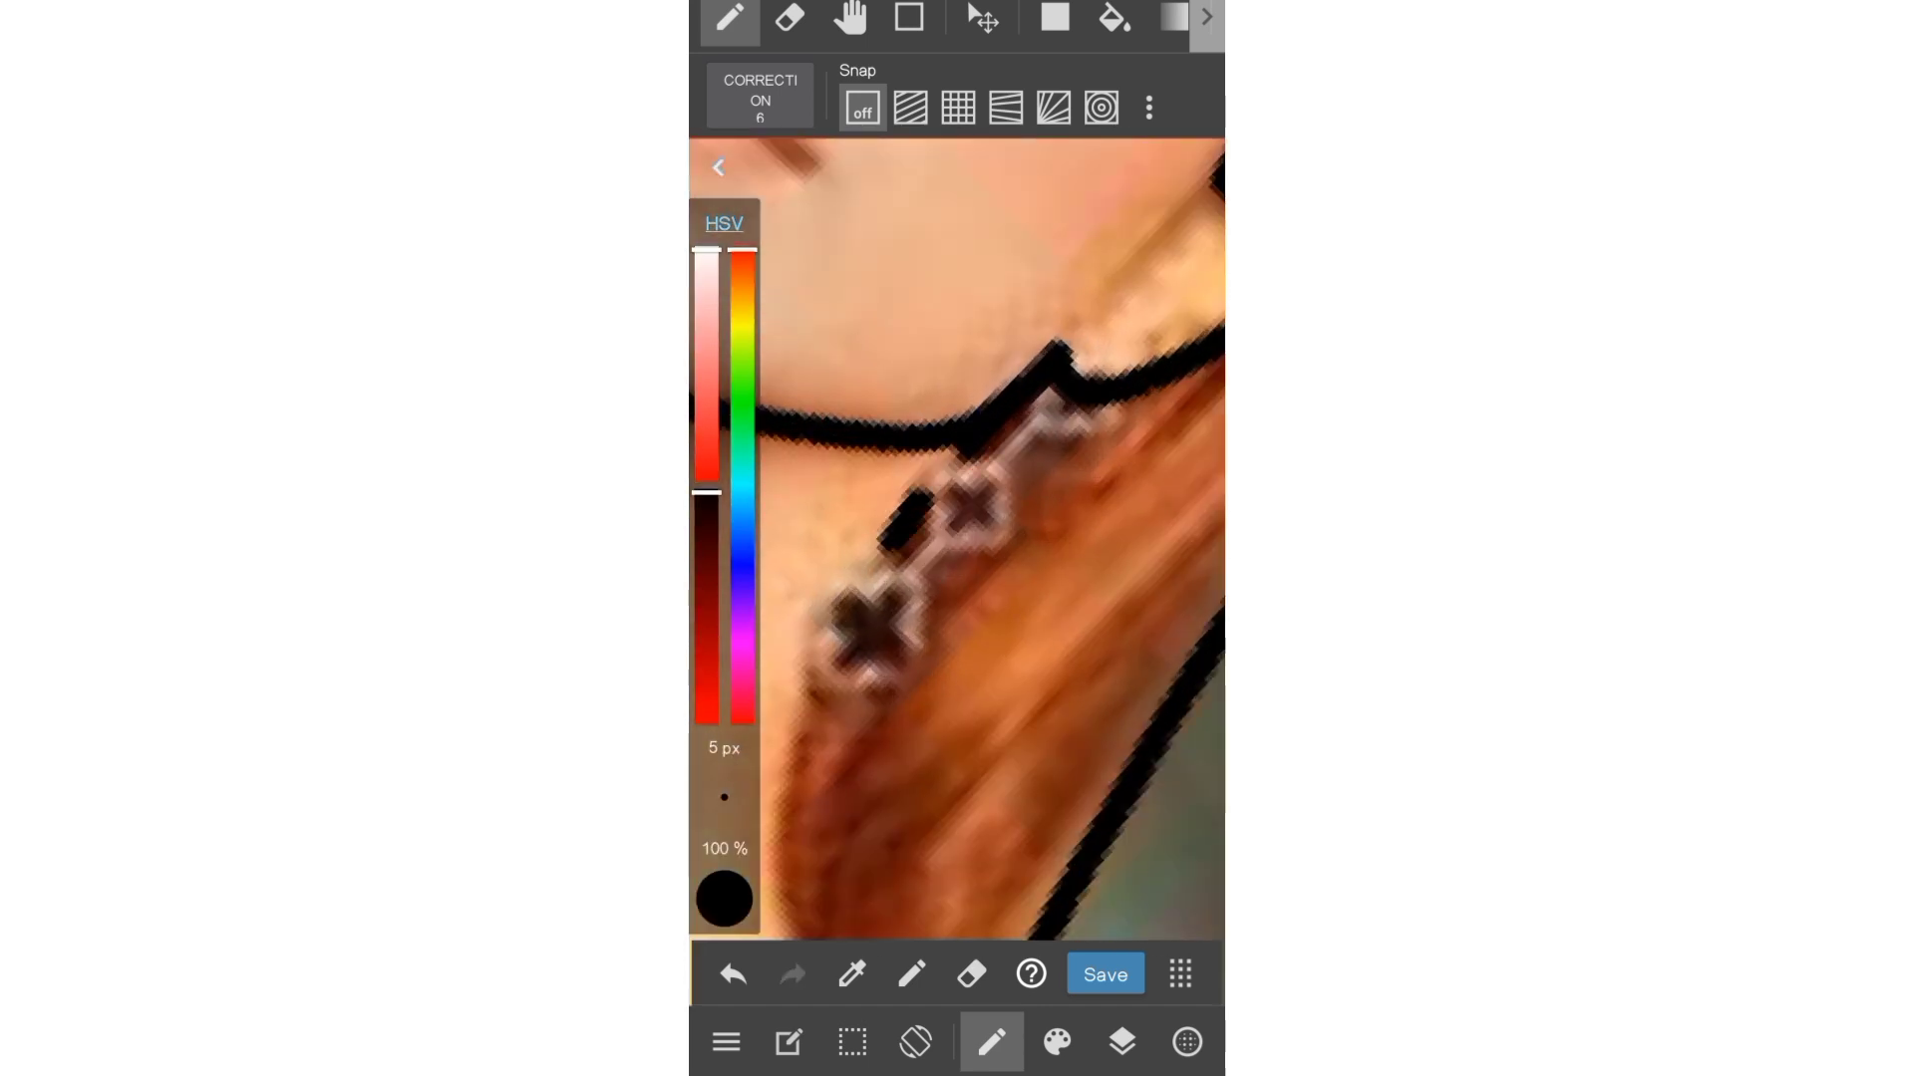
# - Replace the stray neck stroke at the junction and outline the collar's left side
pyautogui.click(732, 975)
pyautogui.moveTo(922, 504); pyautogui.dragTo(882, 546)
pyautogui.moveTo(809, 662); pyautogui.dragTo(757, 885)
pyautogui.scroll(2, 1000, 641)
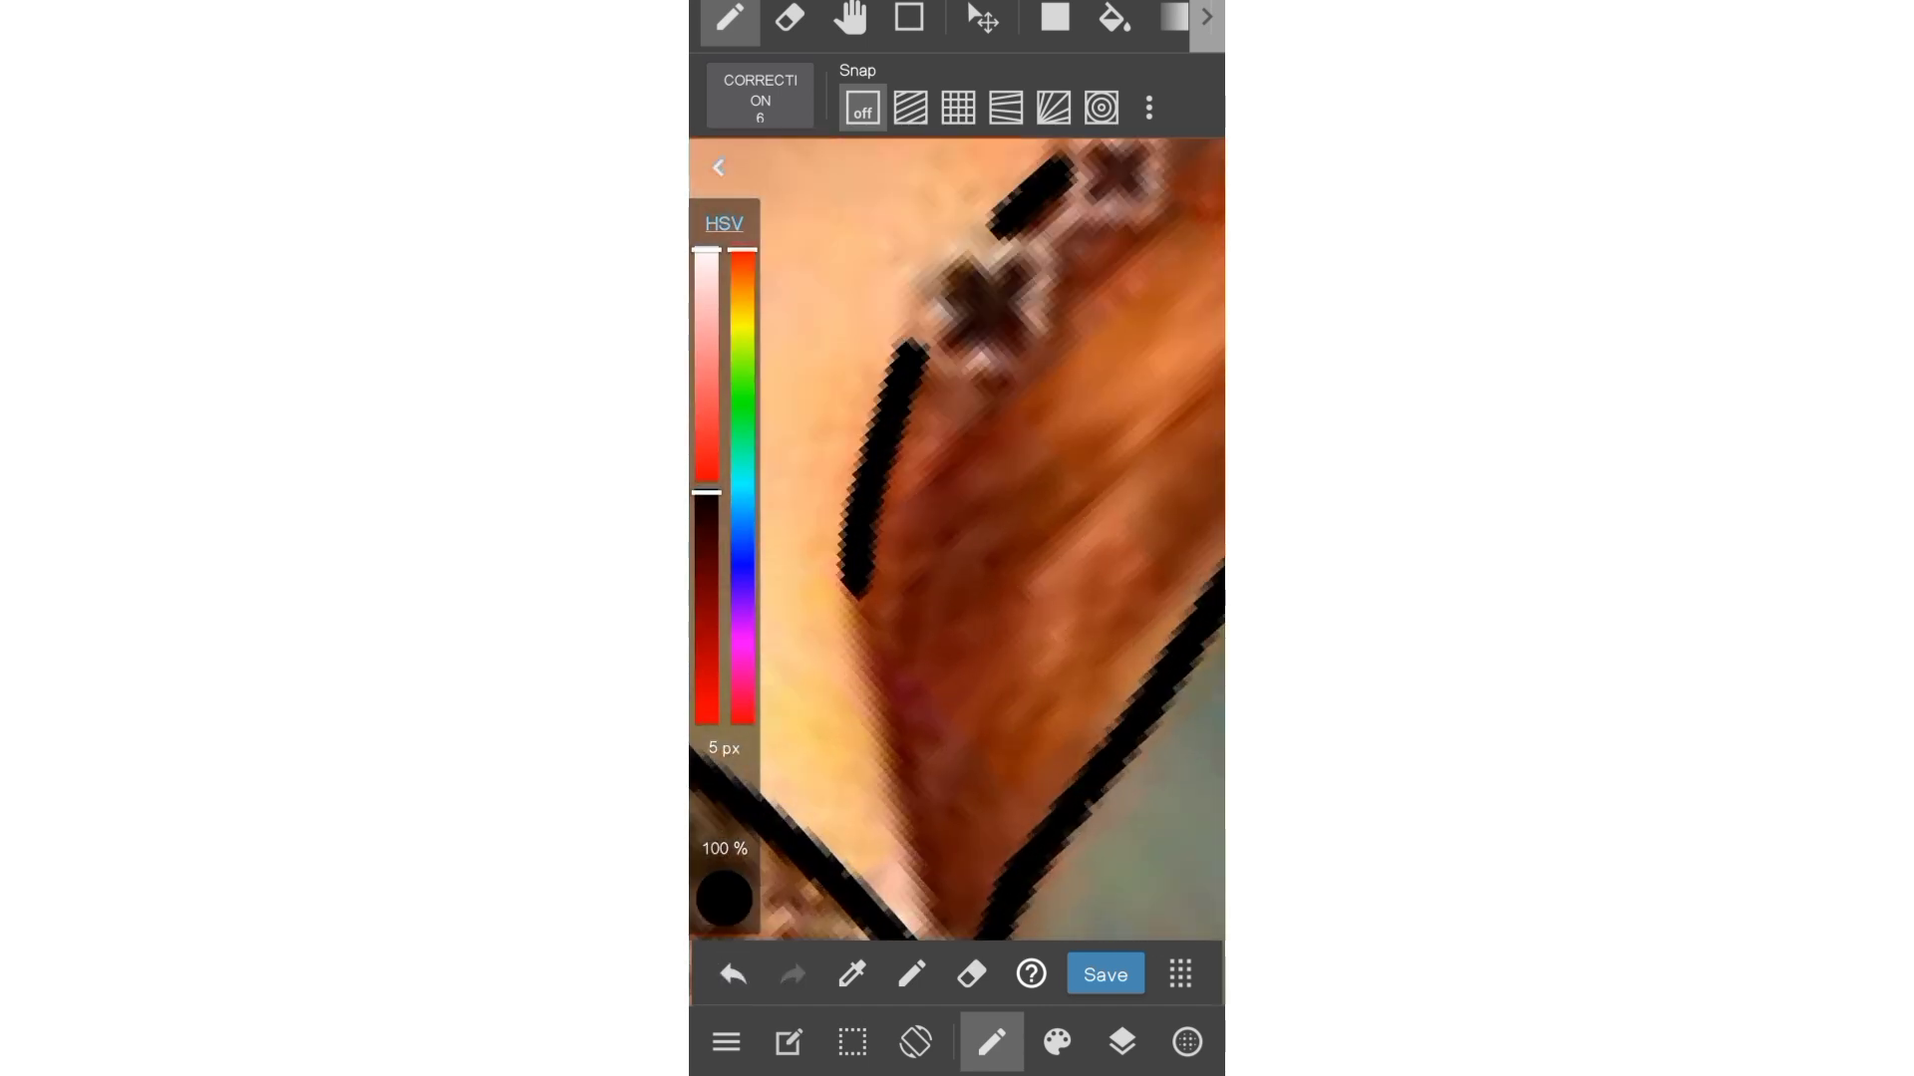
pyautogui.scroll(-3, 1013, 667)
pyautogui.scroll(-3, 1036, 648)
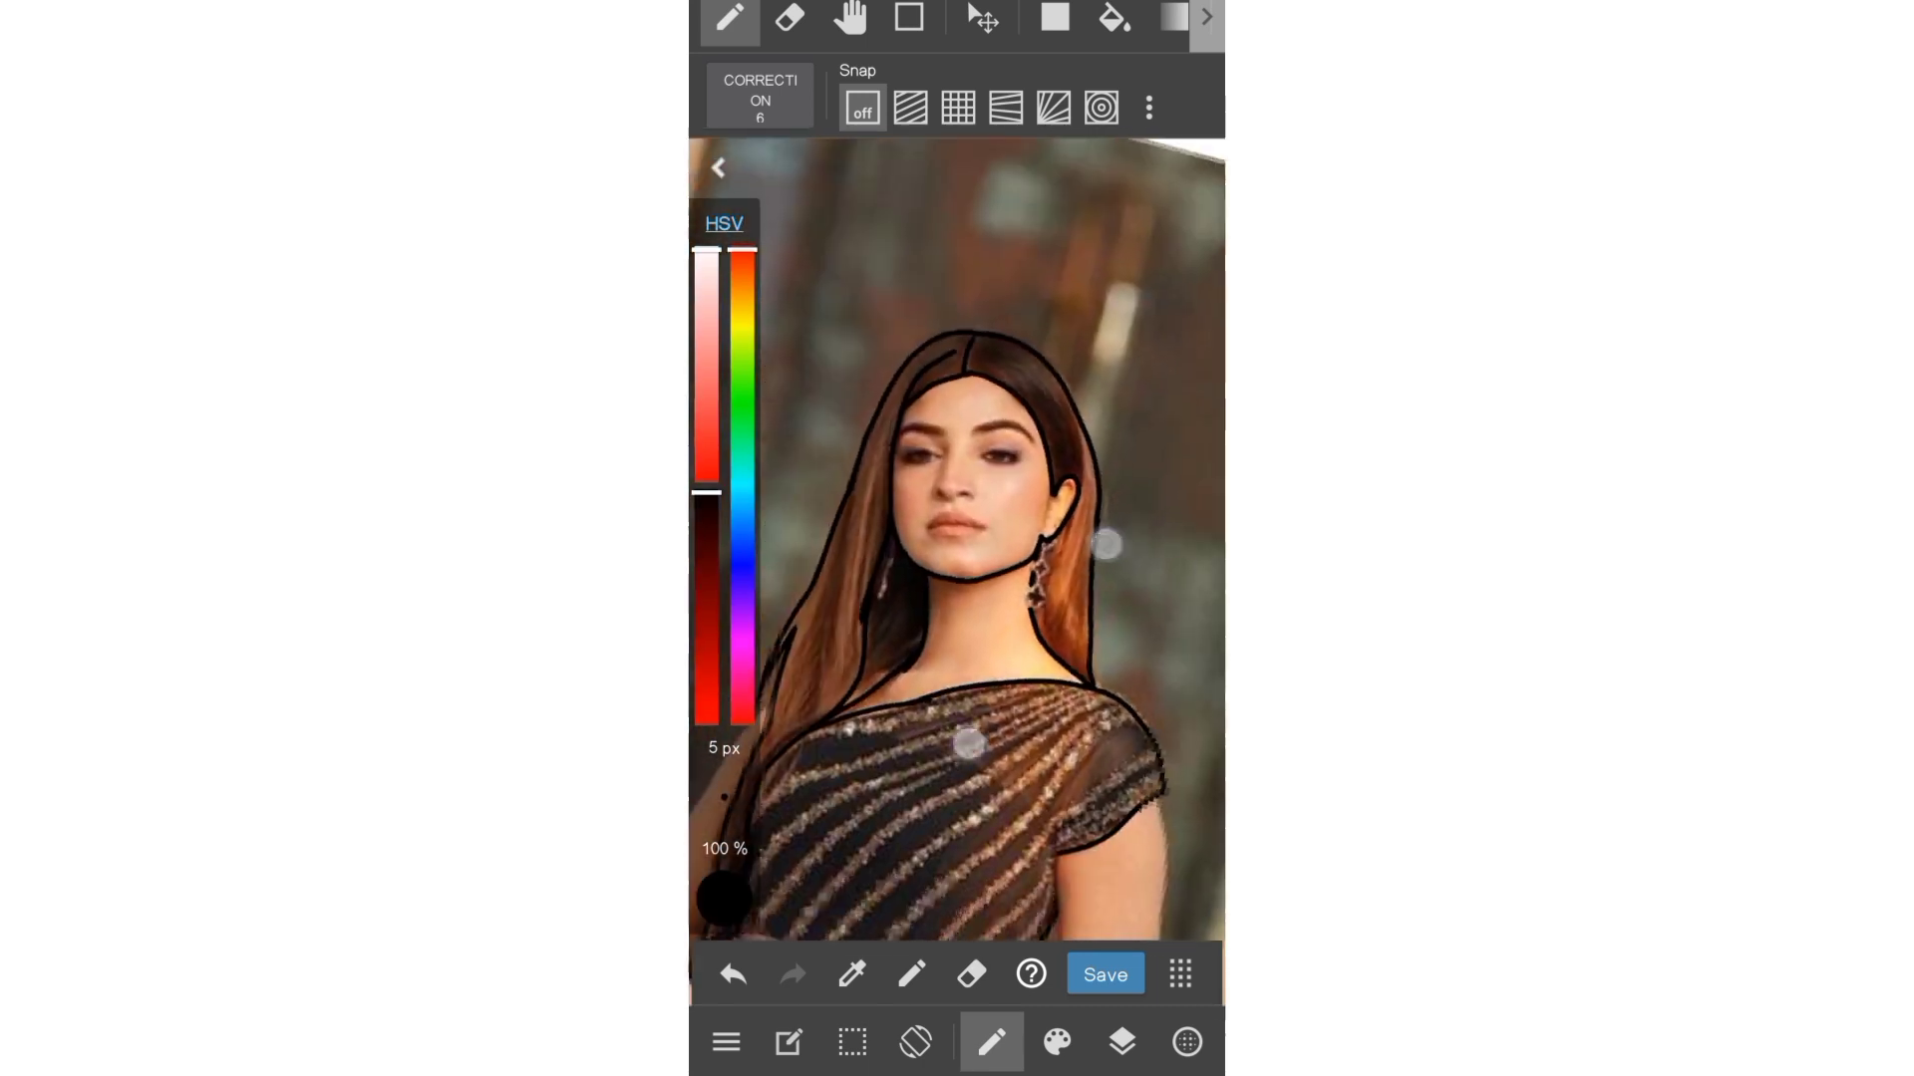
pyautogui.scroll(-1, 1037, 643)
pyautogui.scroll(2, 981, 435)
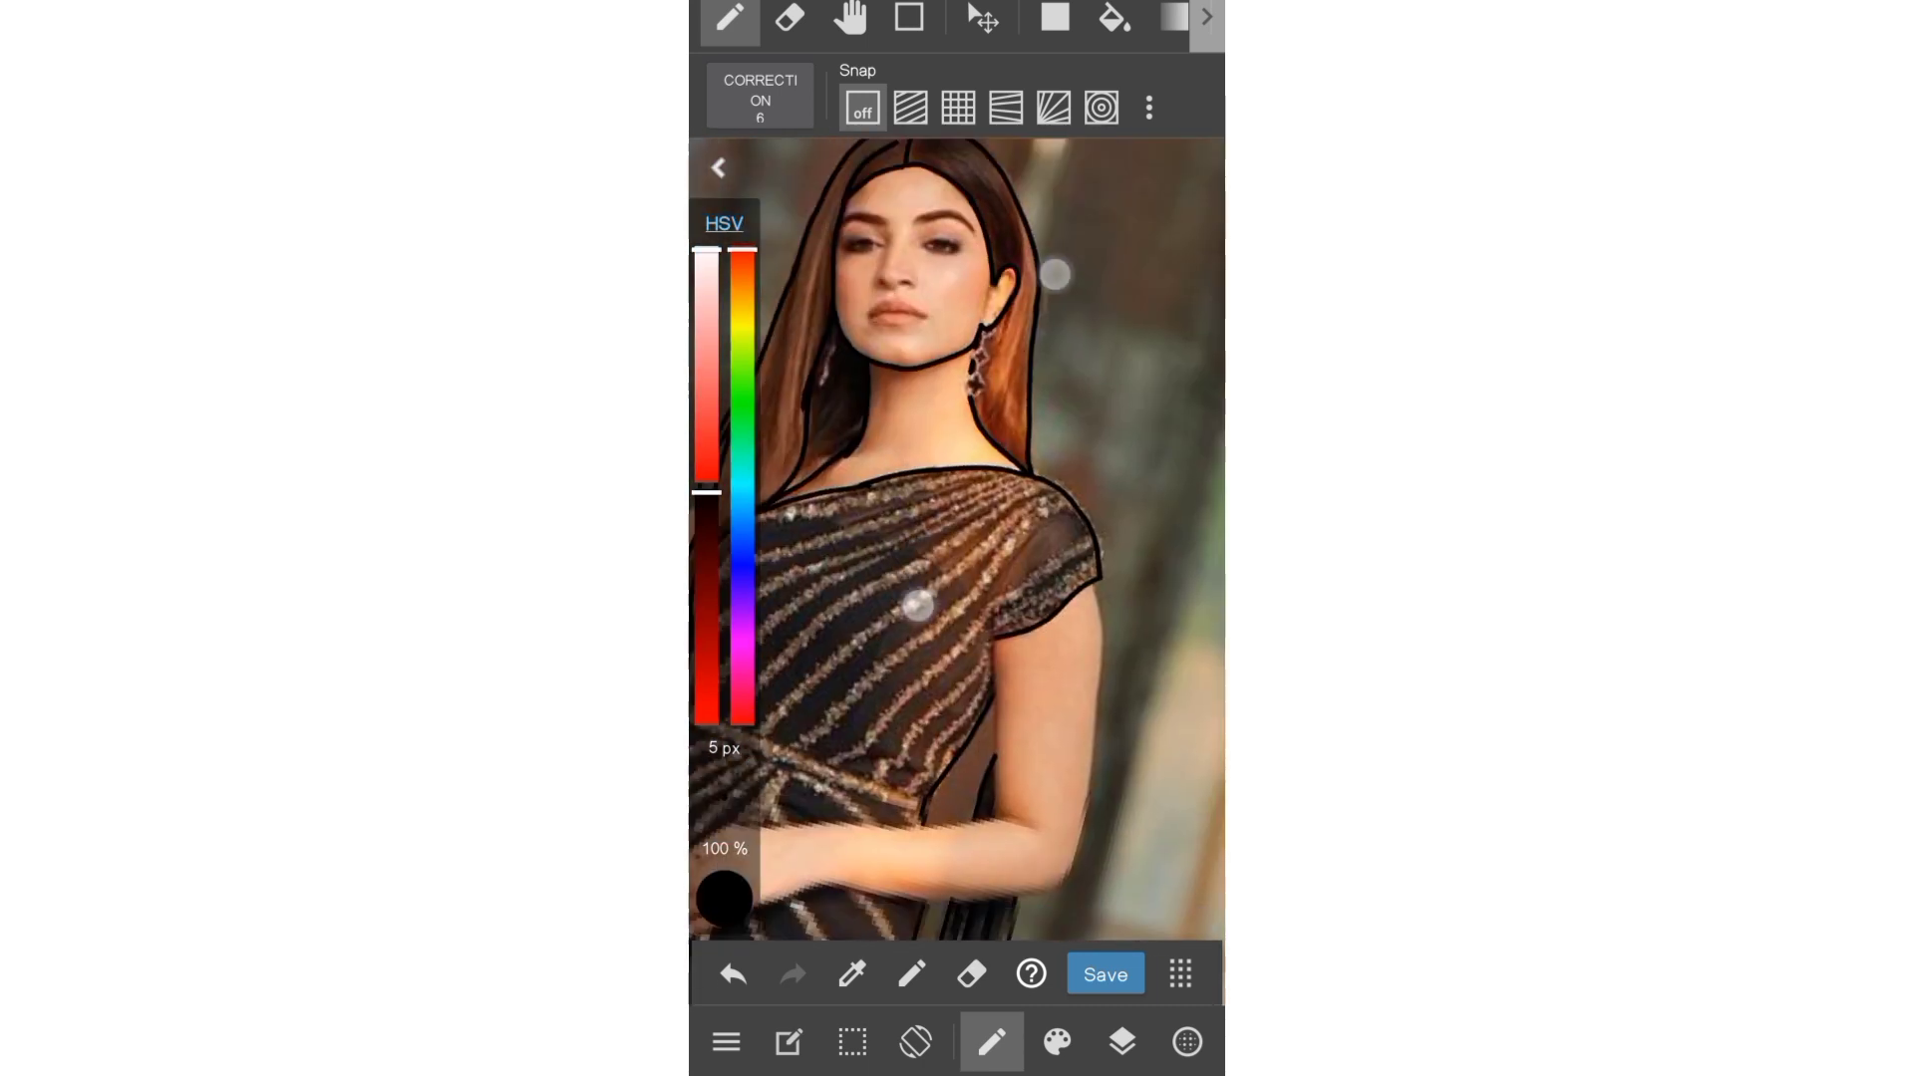
pyautogui.scroll(3, 981, 498)
# - Outline the arm's inner edge, shoulder-to-elbow edge and underside in black
pyautogui.scroll(-3, 982, 539)
pyautogui.moveTo(902, 339); pyautogui.dragTo(906, 458)
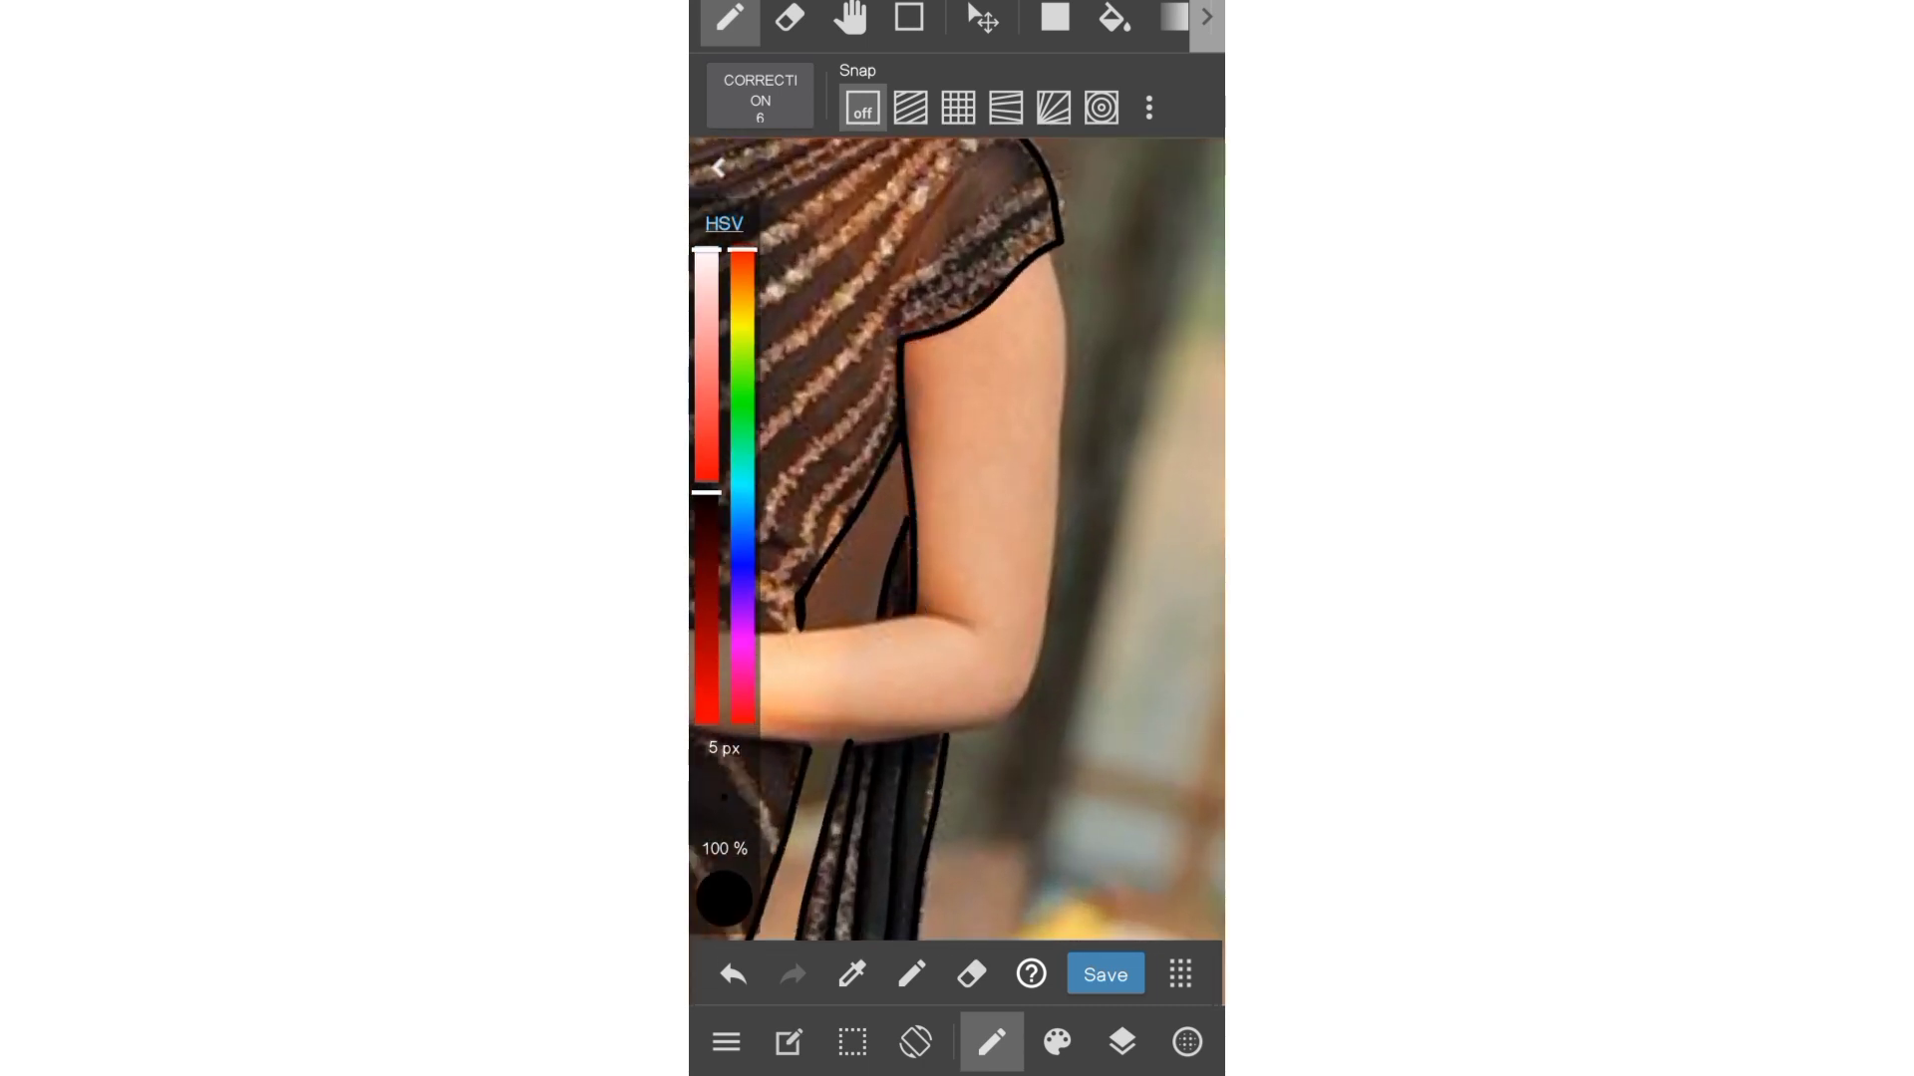
pyautogui.moveTo(1051, 290); pyautogui.dragTo(1050, 554)
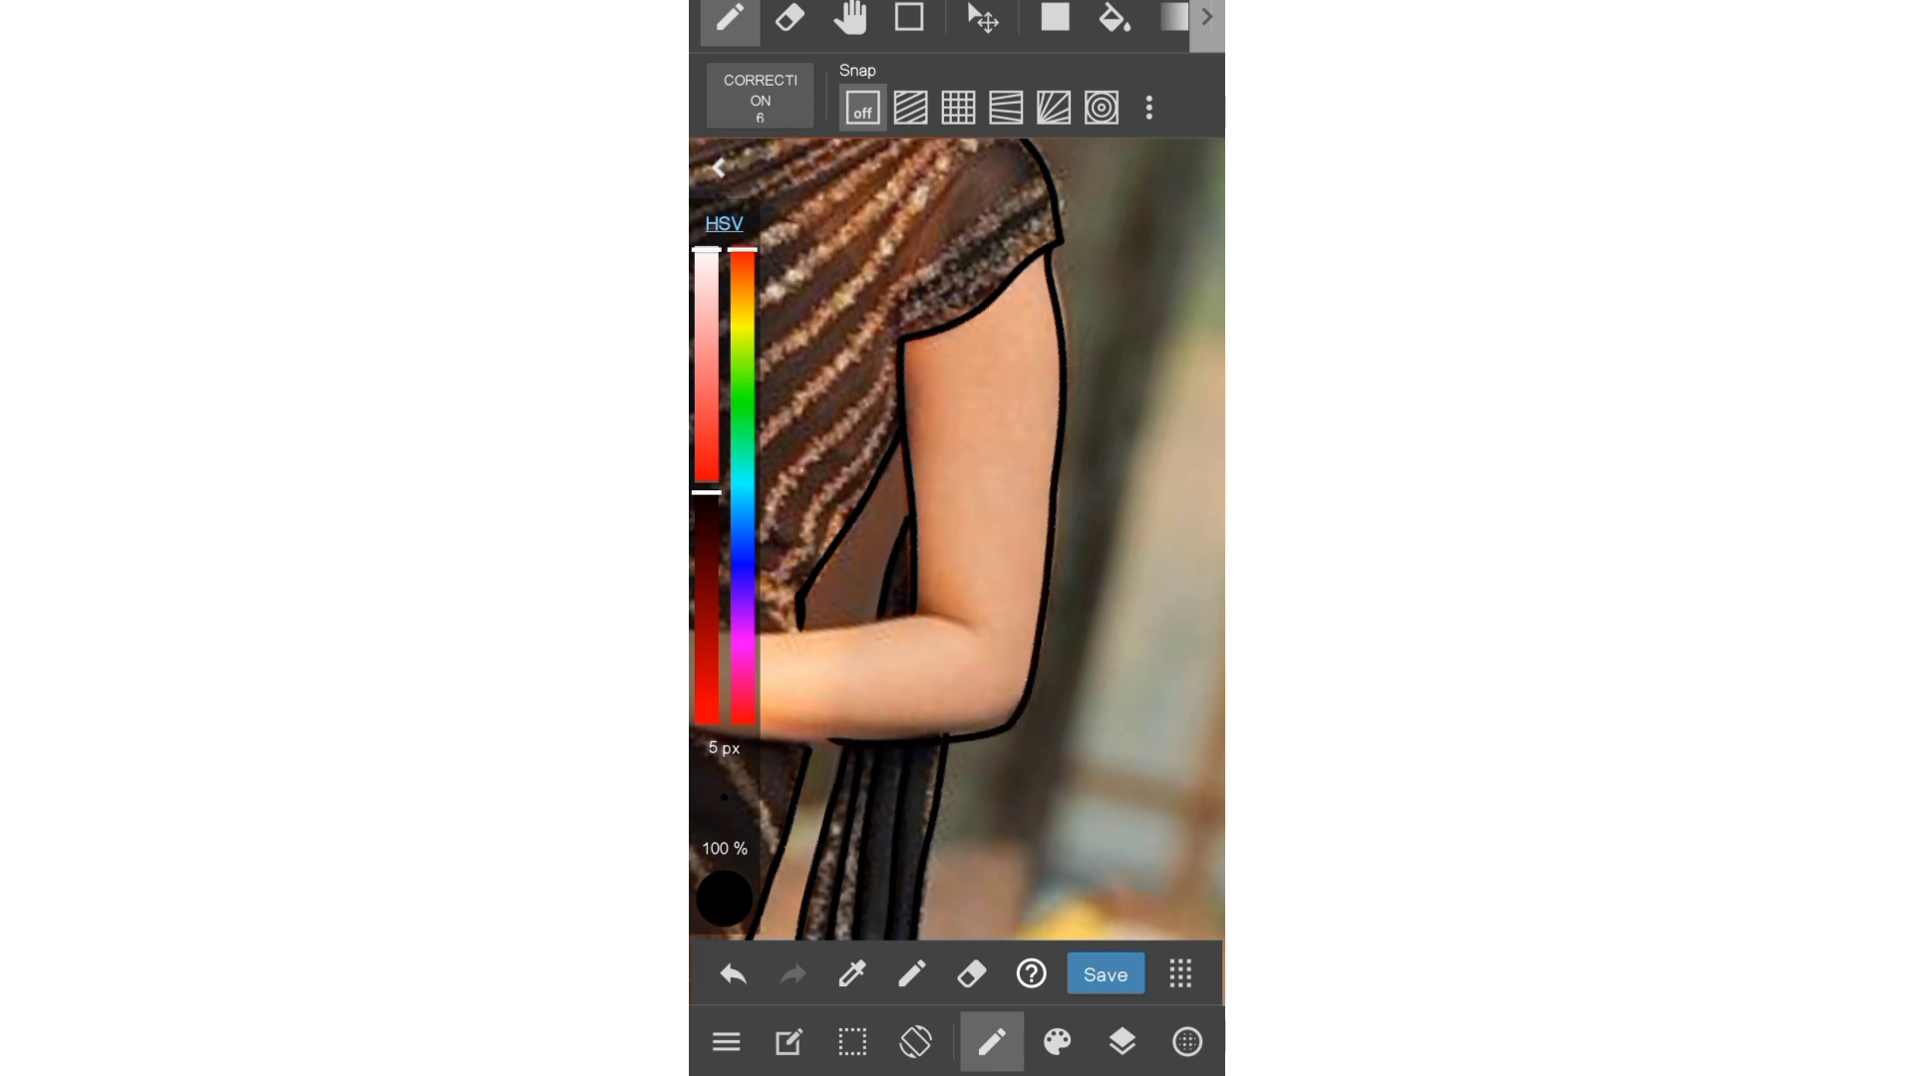
pyautogui.scroll(3, 1078, 636)
pyautogui.moveTo(1156, 488); pyautogui.dragTo(884, 714)
# - Outline the hand edge, redraw a bad finger stroke, and add finger-separating lines
pyautogui.moveTo(1073, 752); pyautogui.dragTo(1033, 367)
pyautogui.moveTo(1224, 399); pyautogui.dragTo(990, 686)
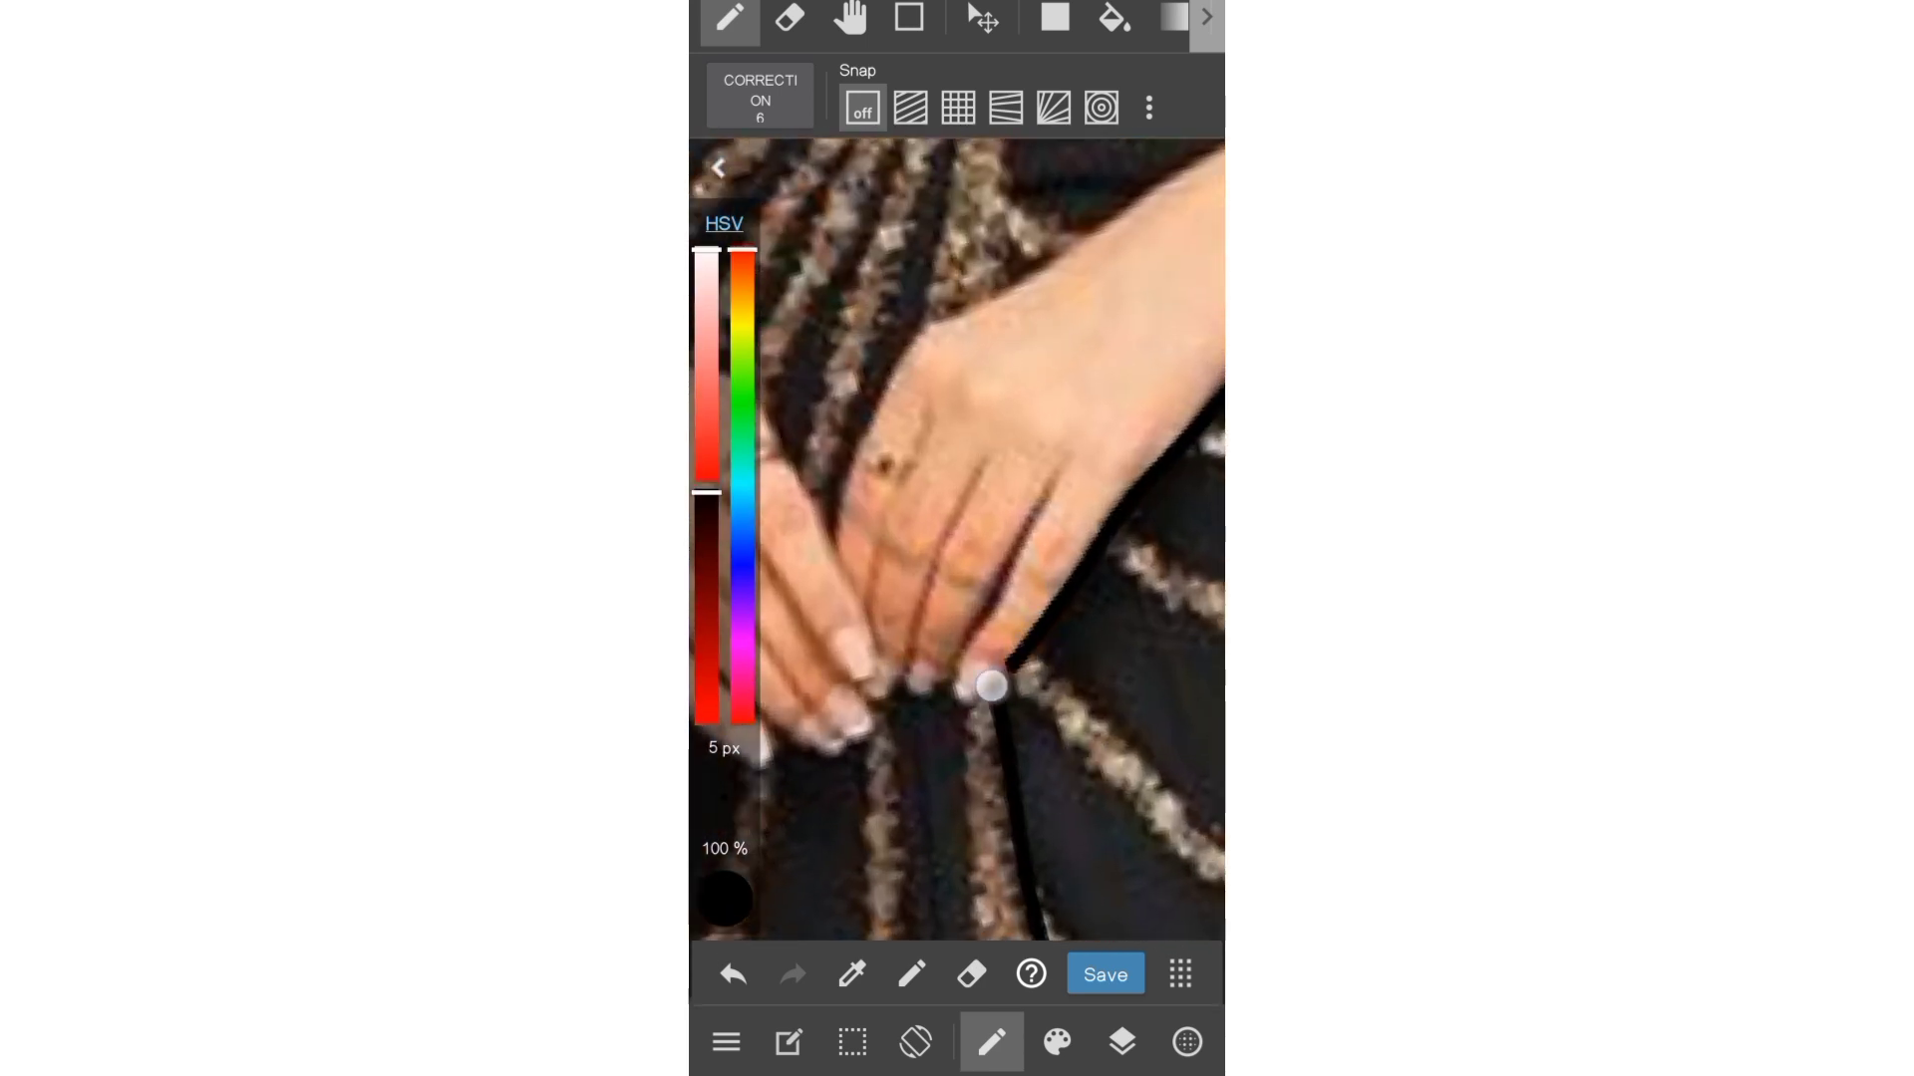
pyautogui.moveTo(988, 602); pyautogui.dragTo(1041, 483)
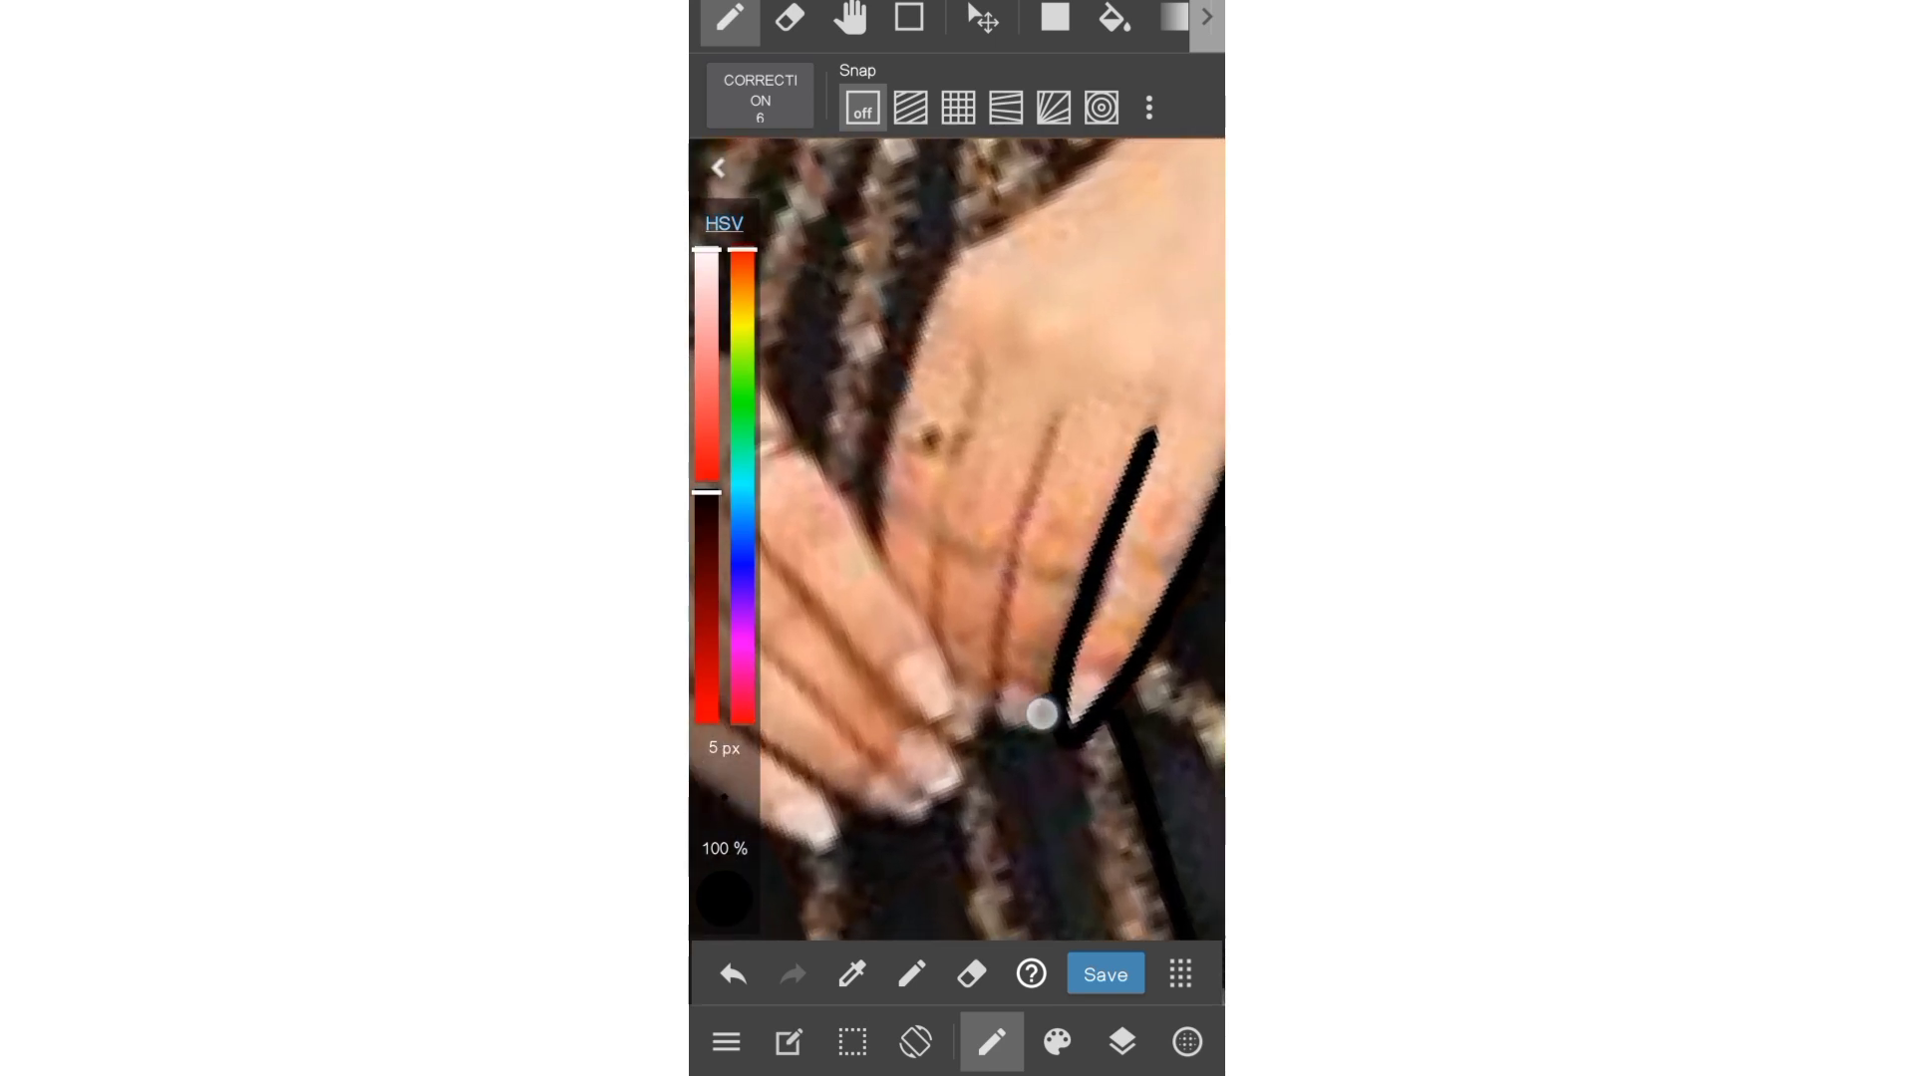
pyautogui.click(733, 974)
pyautogui.moveTo(1044, 714)
pyautogui.mouseDown()
pyautogui.moveTo(1042, 462)
pyautogui.moveTo(1073, 399)
pyautogui.mouseUp()
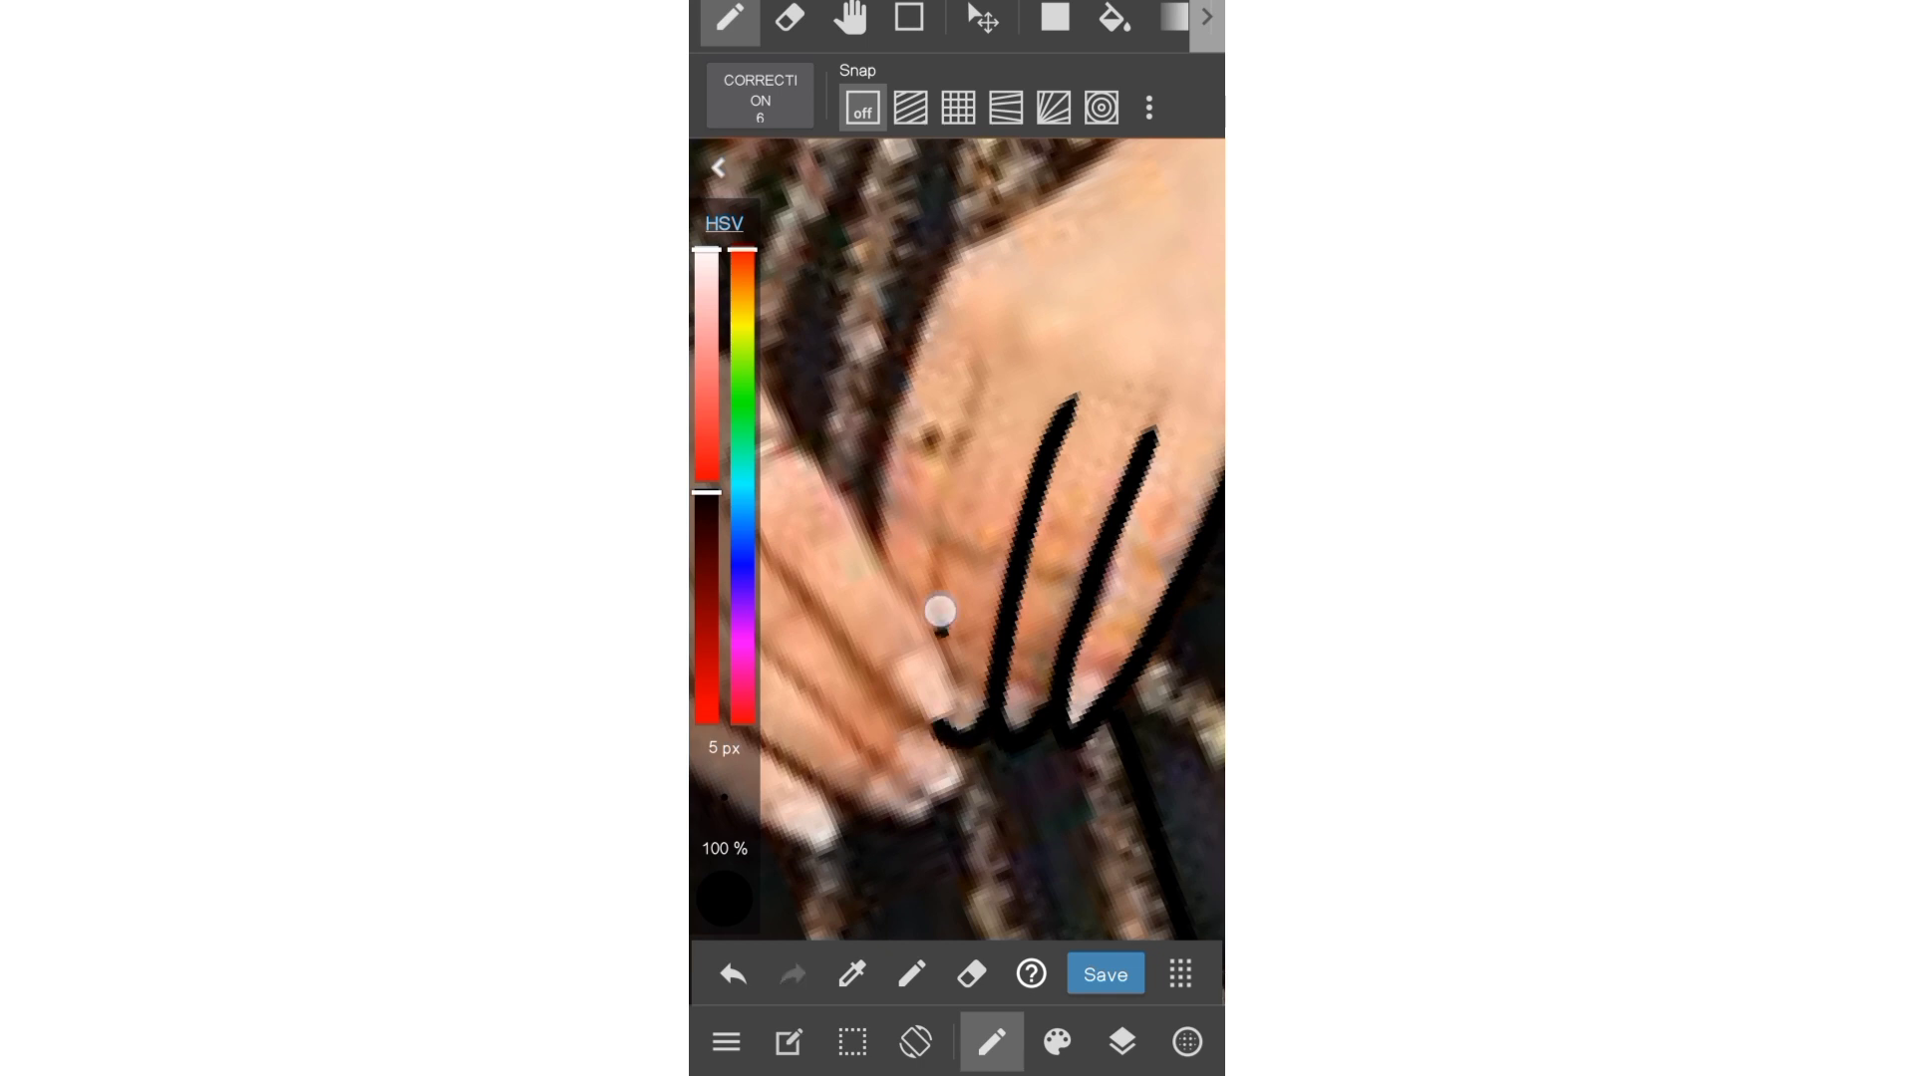
pyautogui.moveTo(940, 598); pyautogui.dragTo(995, 356)
pyautogui.moveTo(876, 577); pyautogui.dragTo(931, 278)
pyautogui.moveTo(850, 646); pyautogui.dragTo(1176, 348)
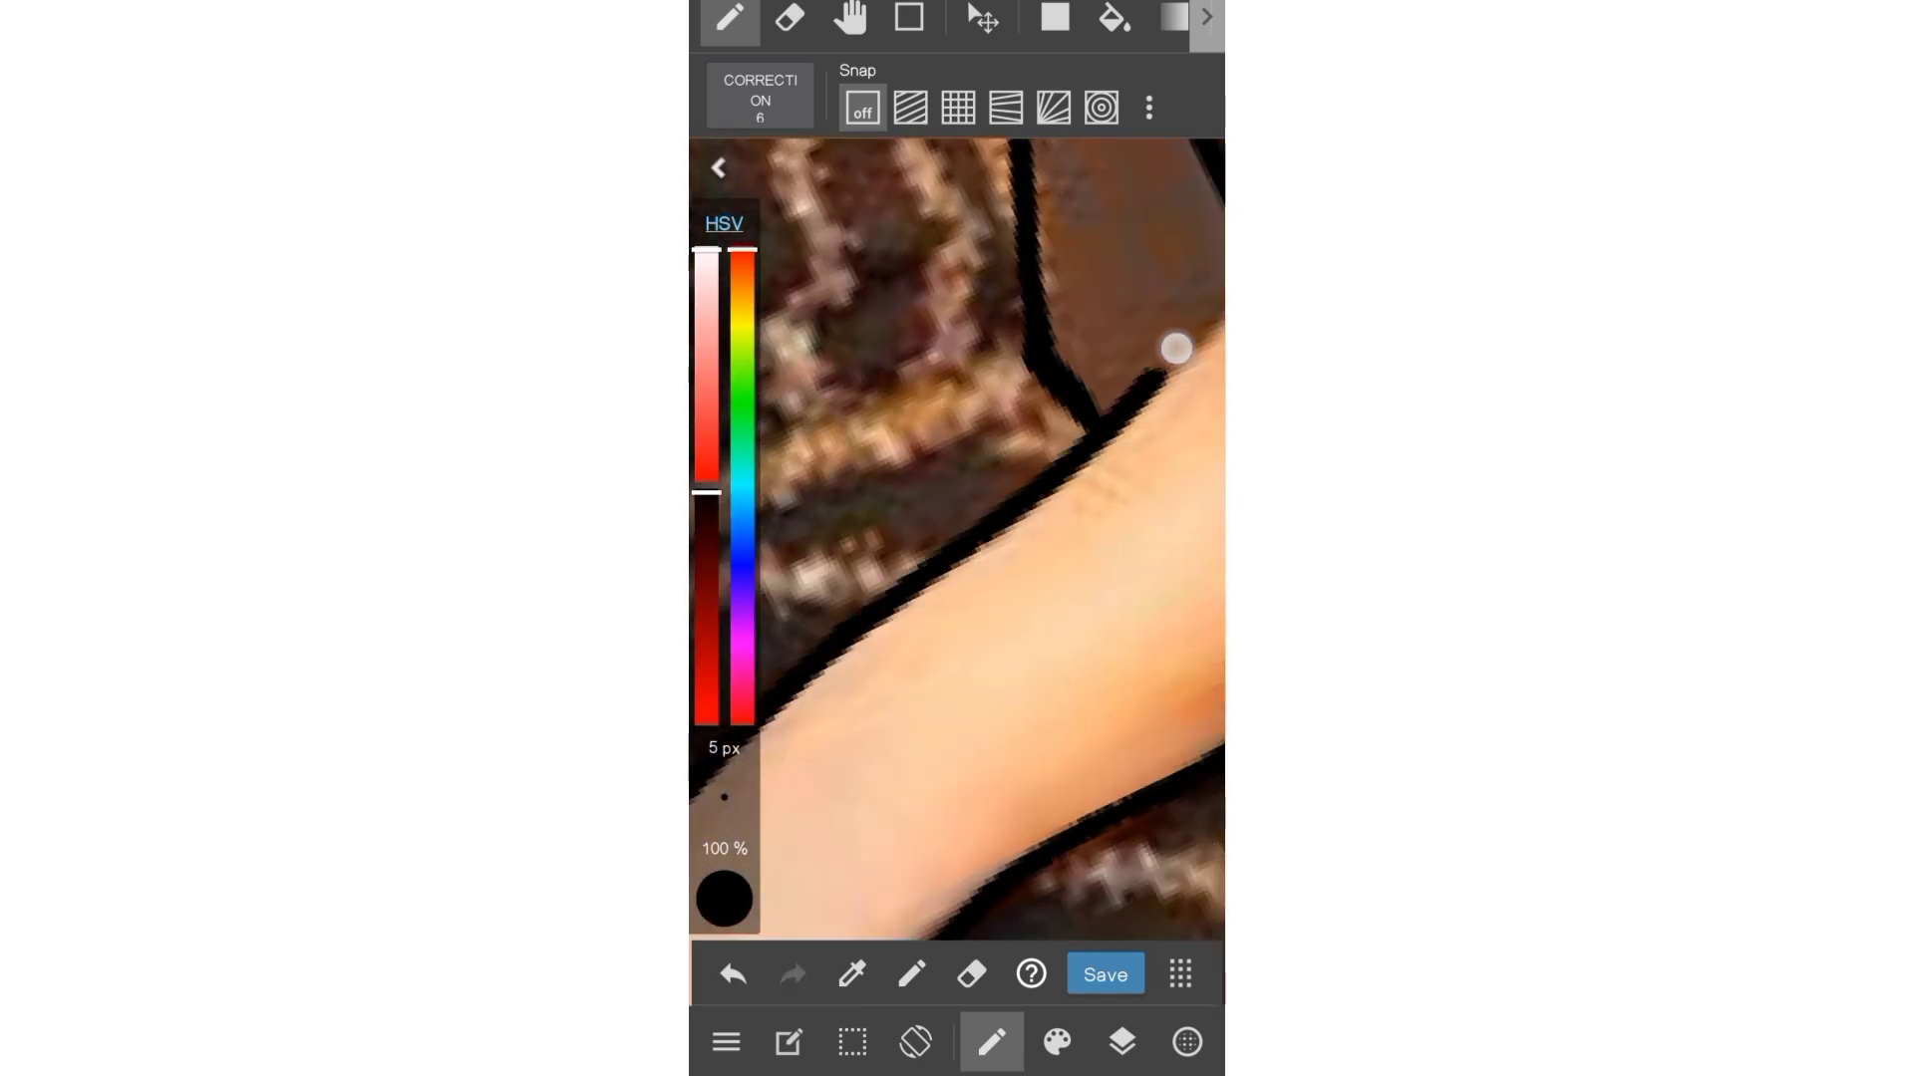
# - Outline the left edge of the second hand and one of its fingers
pyautogui.scroll(-3, 948, 521)
pyautogui.scroll(-3, 948, 522)
pyautogui.scroll(5, 963, 588)
pyautogui.scroll(3, 963, 588)
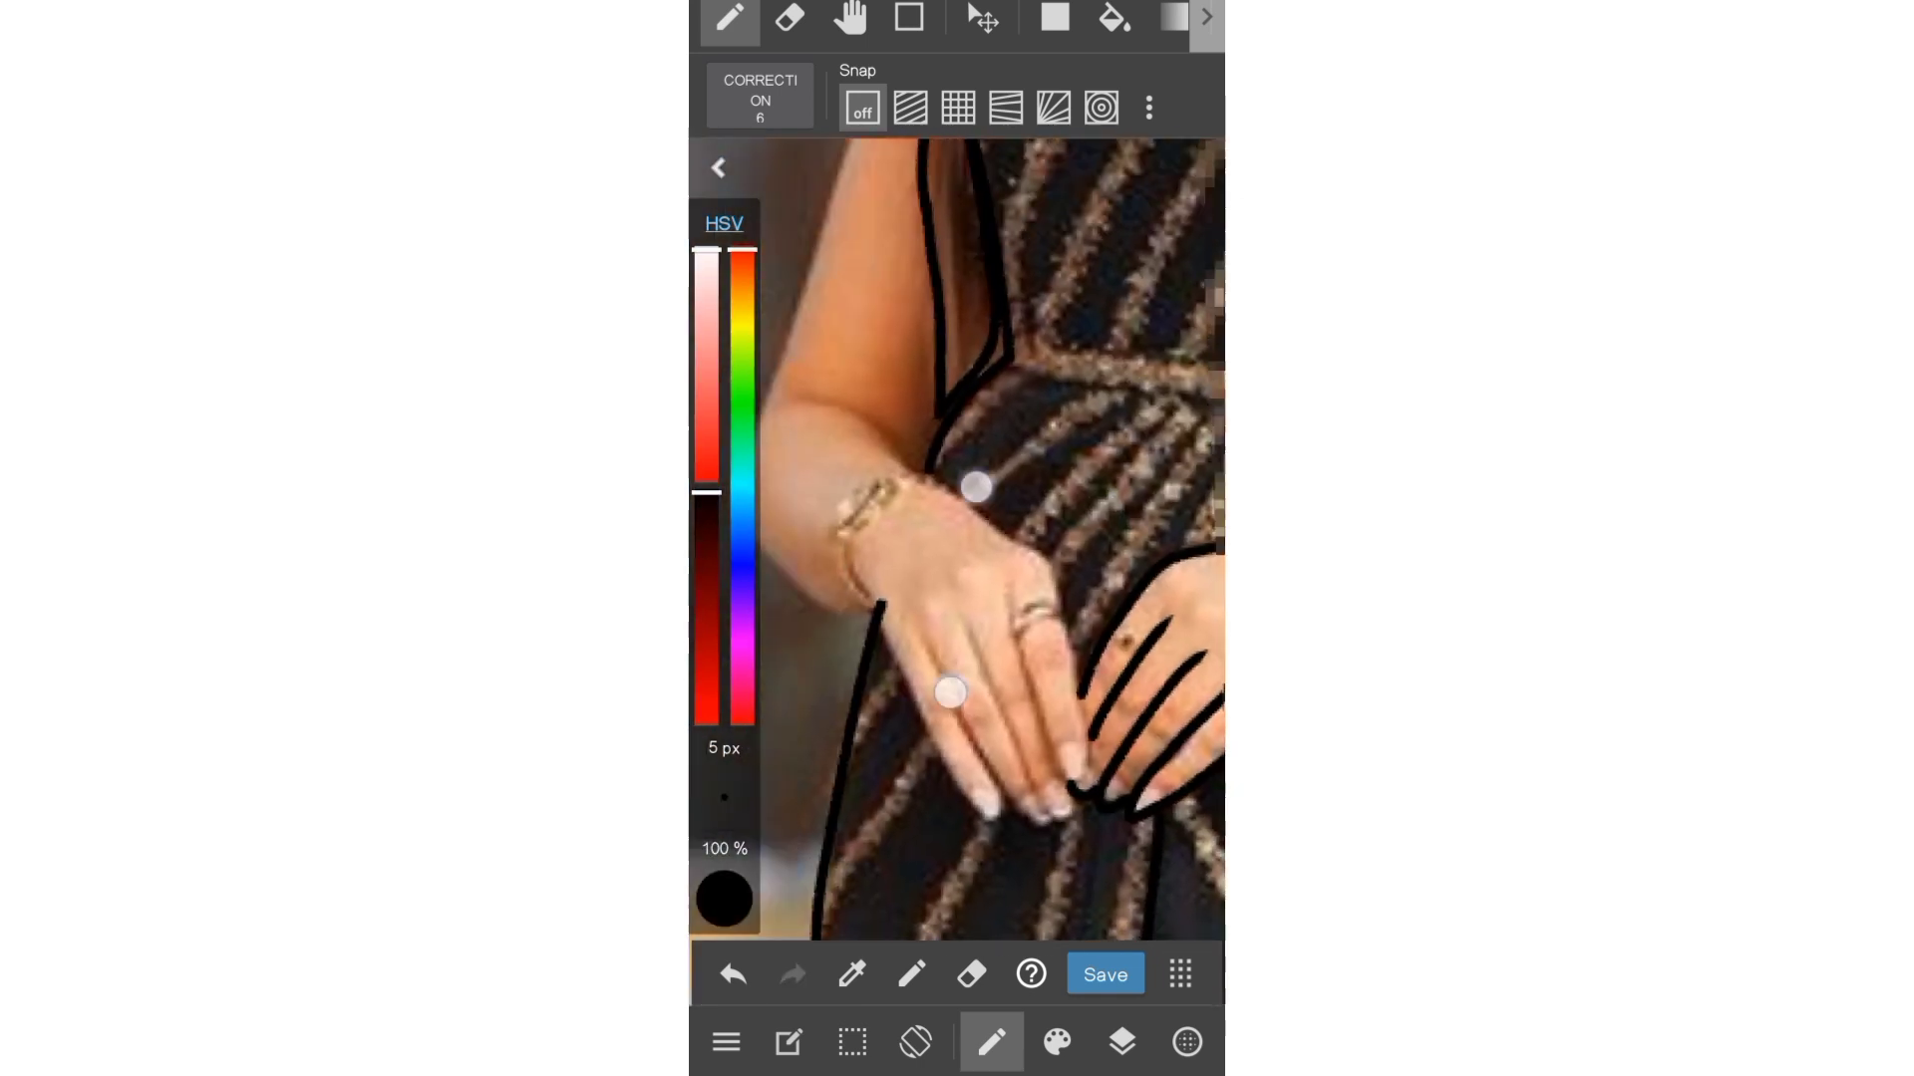
pyautogui.scroll(5, 963, 588)
pyautogui.scroll(-3, 1070, 429)
pyautogui.scroll(5, 854, 726)
pyautogui.scroll(2, 854, 727)
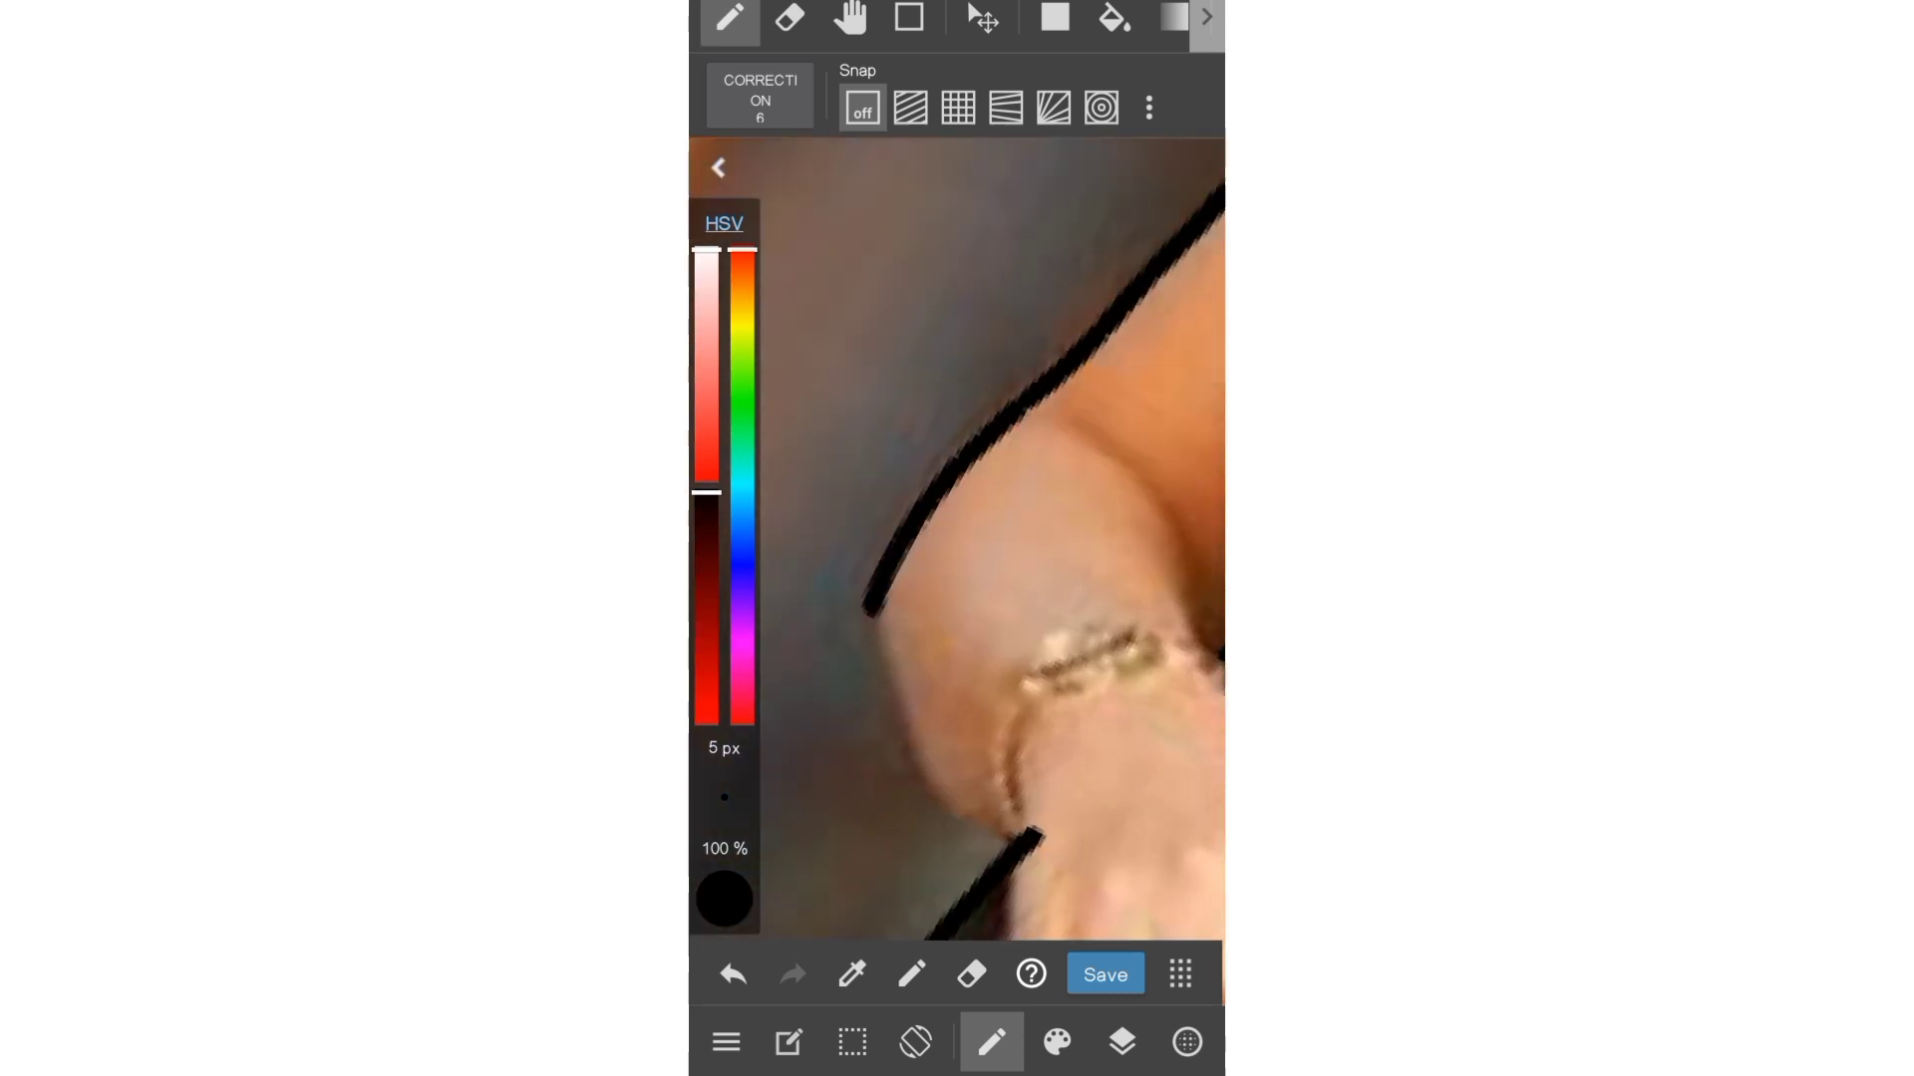
pyautogui.moveTo(865, 606); pyautogui.dragTo(954, 807)
pyautogui.scroll(-3, 887, 658)
pyautogui.scroll(-2, 901, 529)
pyautogui.moveTo(915, 518); pyautogui.dragTo(974, 938)
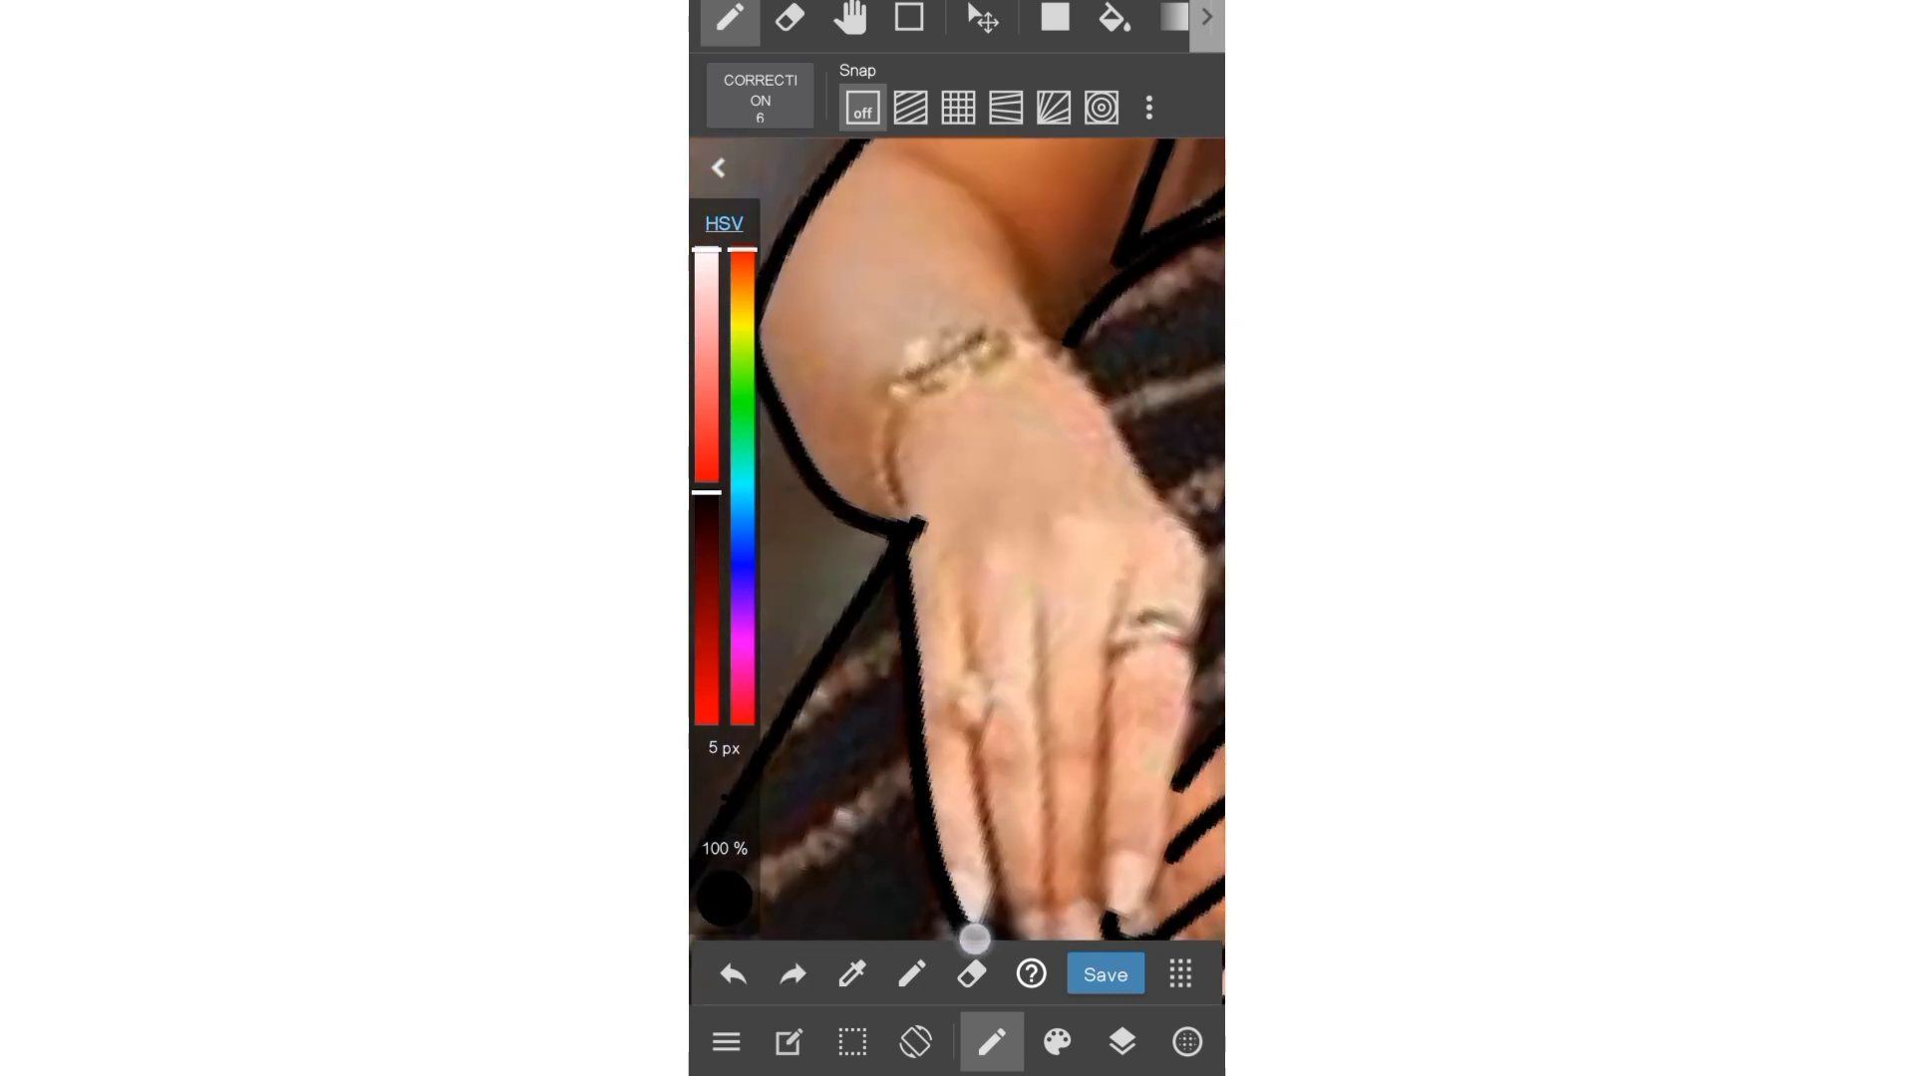
pyautogui.scroll(-3, 1025, 615)
pyautogui.scroll(5, 997, 598)
pyautogui.moveTo(947, 708); pyautogui.dragTo(990, 589)
# - Outline another finger, the wrist and the upper forearm, then zoom out to the whole figure
pyautogui.scroll(5, 991, 589)
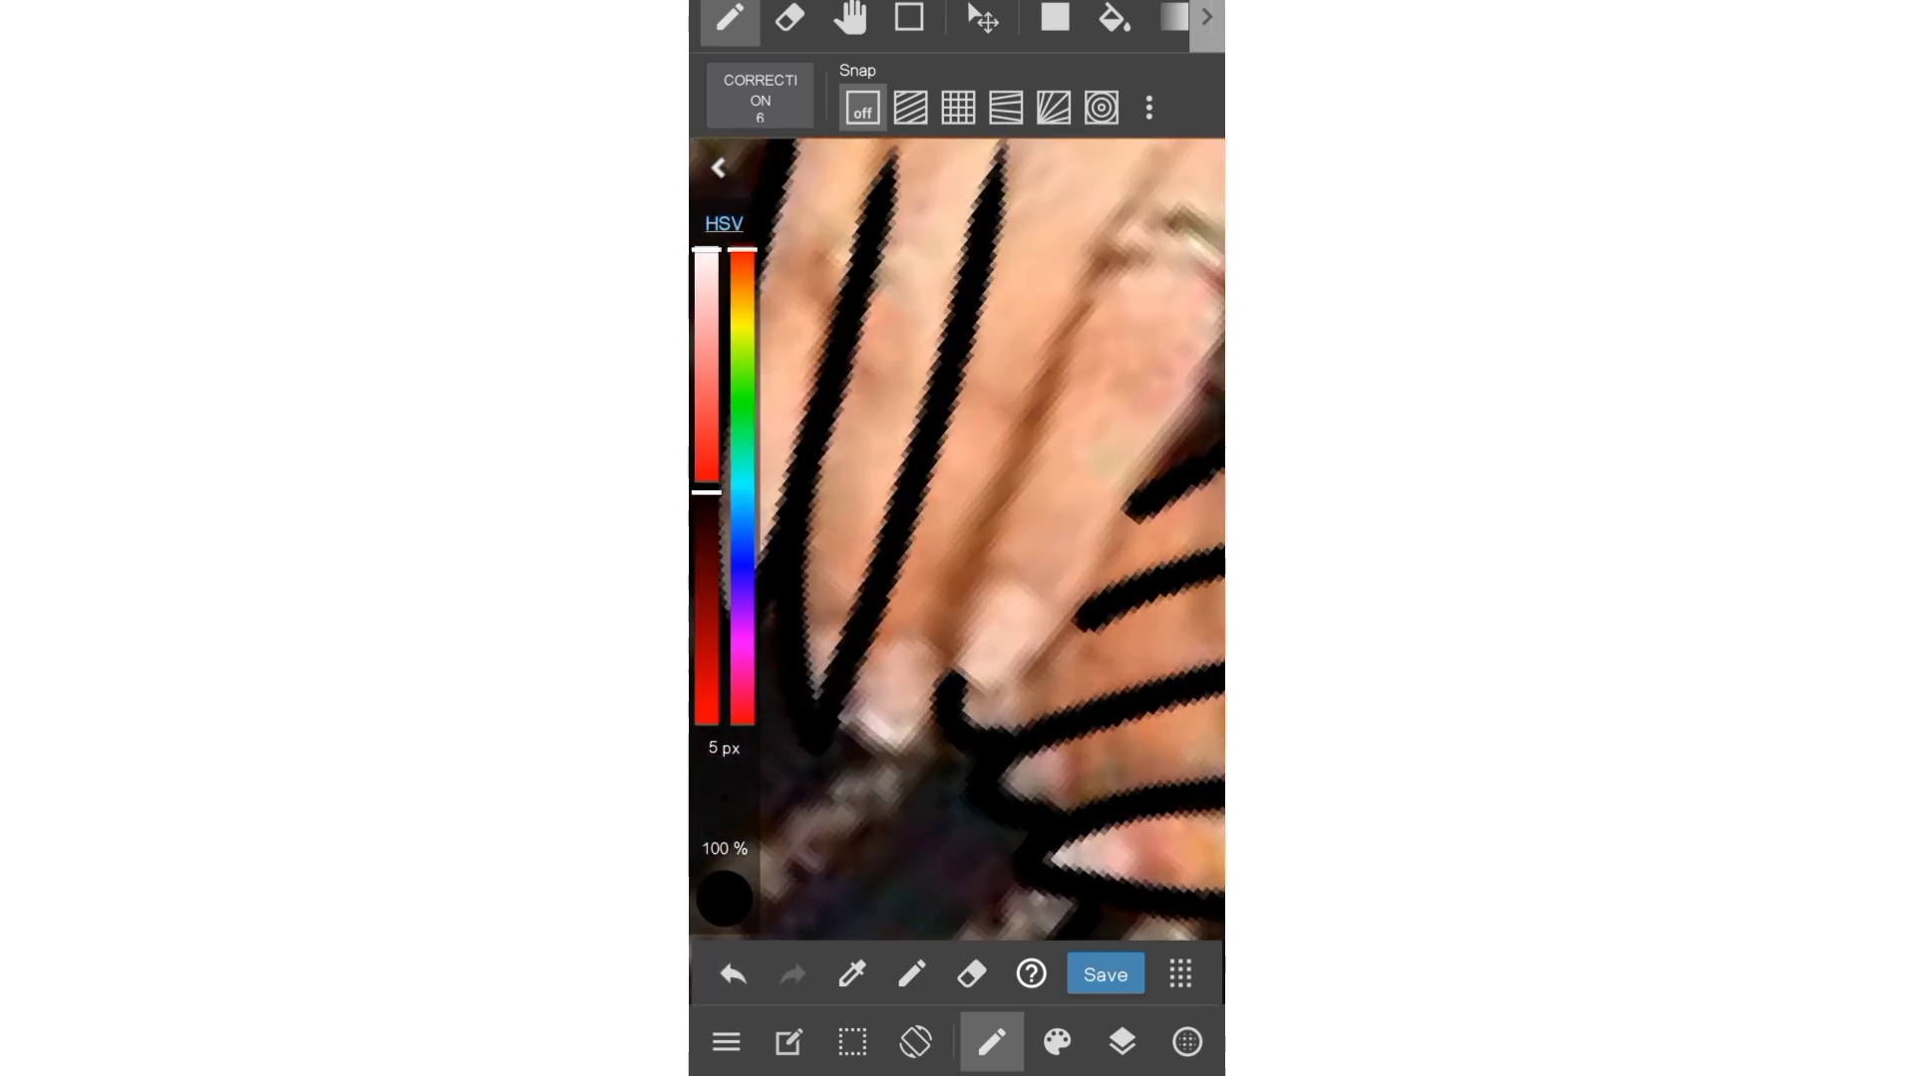
pyautogui.moveTo(877, 768); pyautogui.dragTo(1157, 150)
pyautogui.scroll(-3, 957, 538)
pyautogui.moveTo(937, 747); pyautogui.dragTo(1055, 307)
pyautogui.scroll(3, 997, 498)
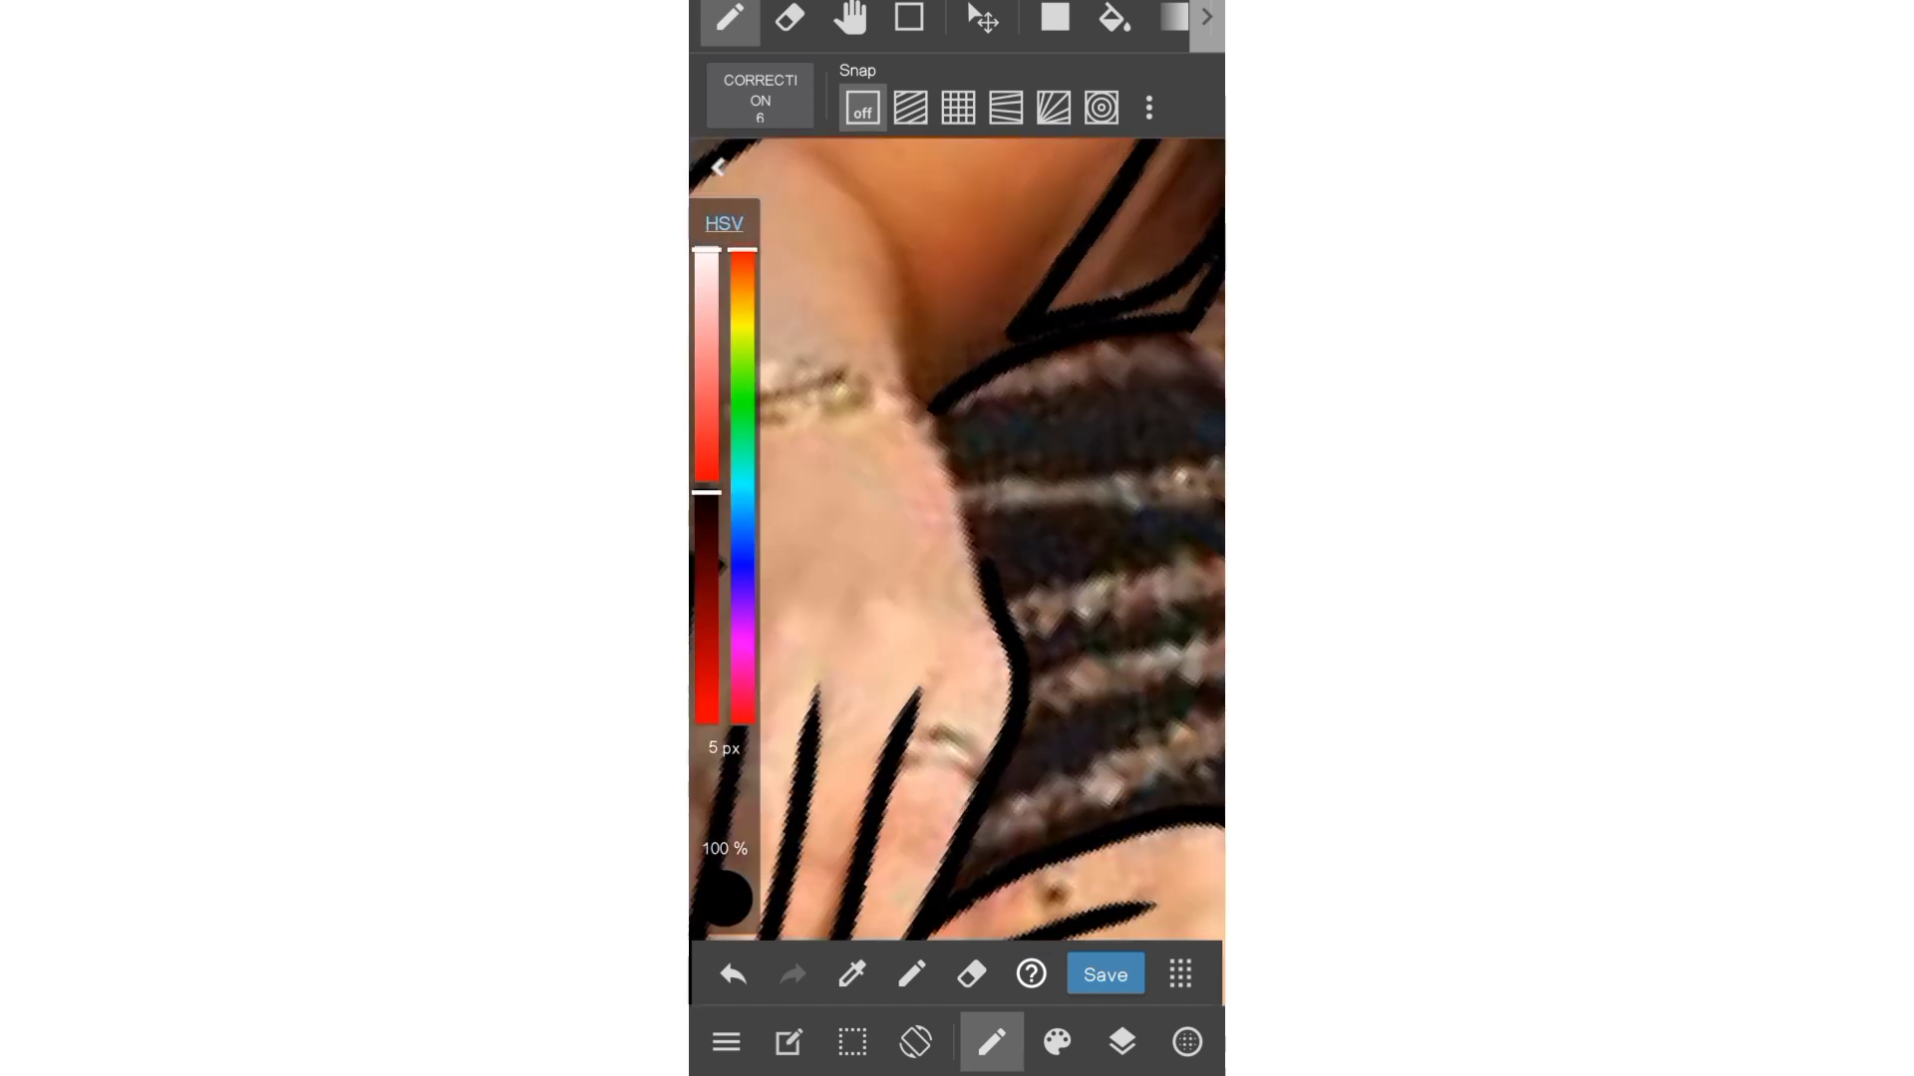
pyautogui.moveTo(982, 548); pyautogui.dragTo(822, 169)
pyautogui.scroll(-3, 997, 538)
pyautogui.scroll(-2, 1071, 563)
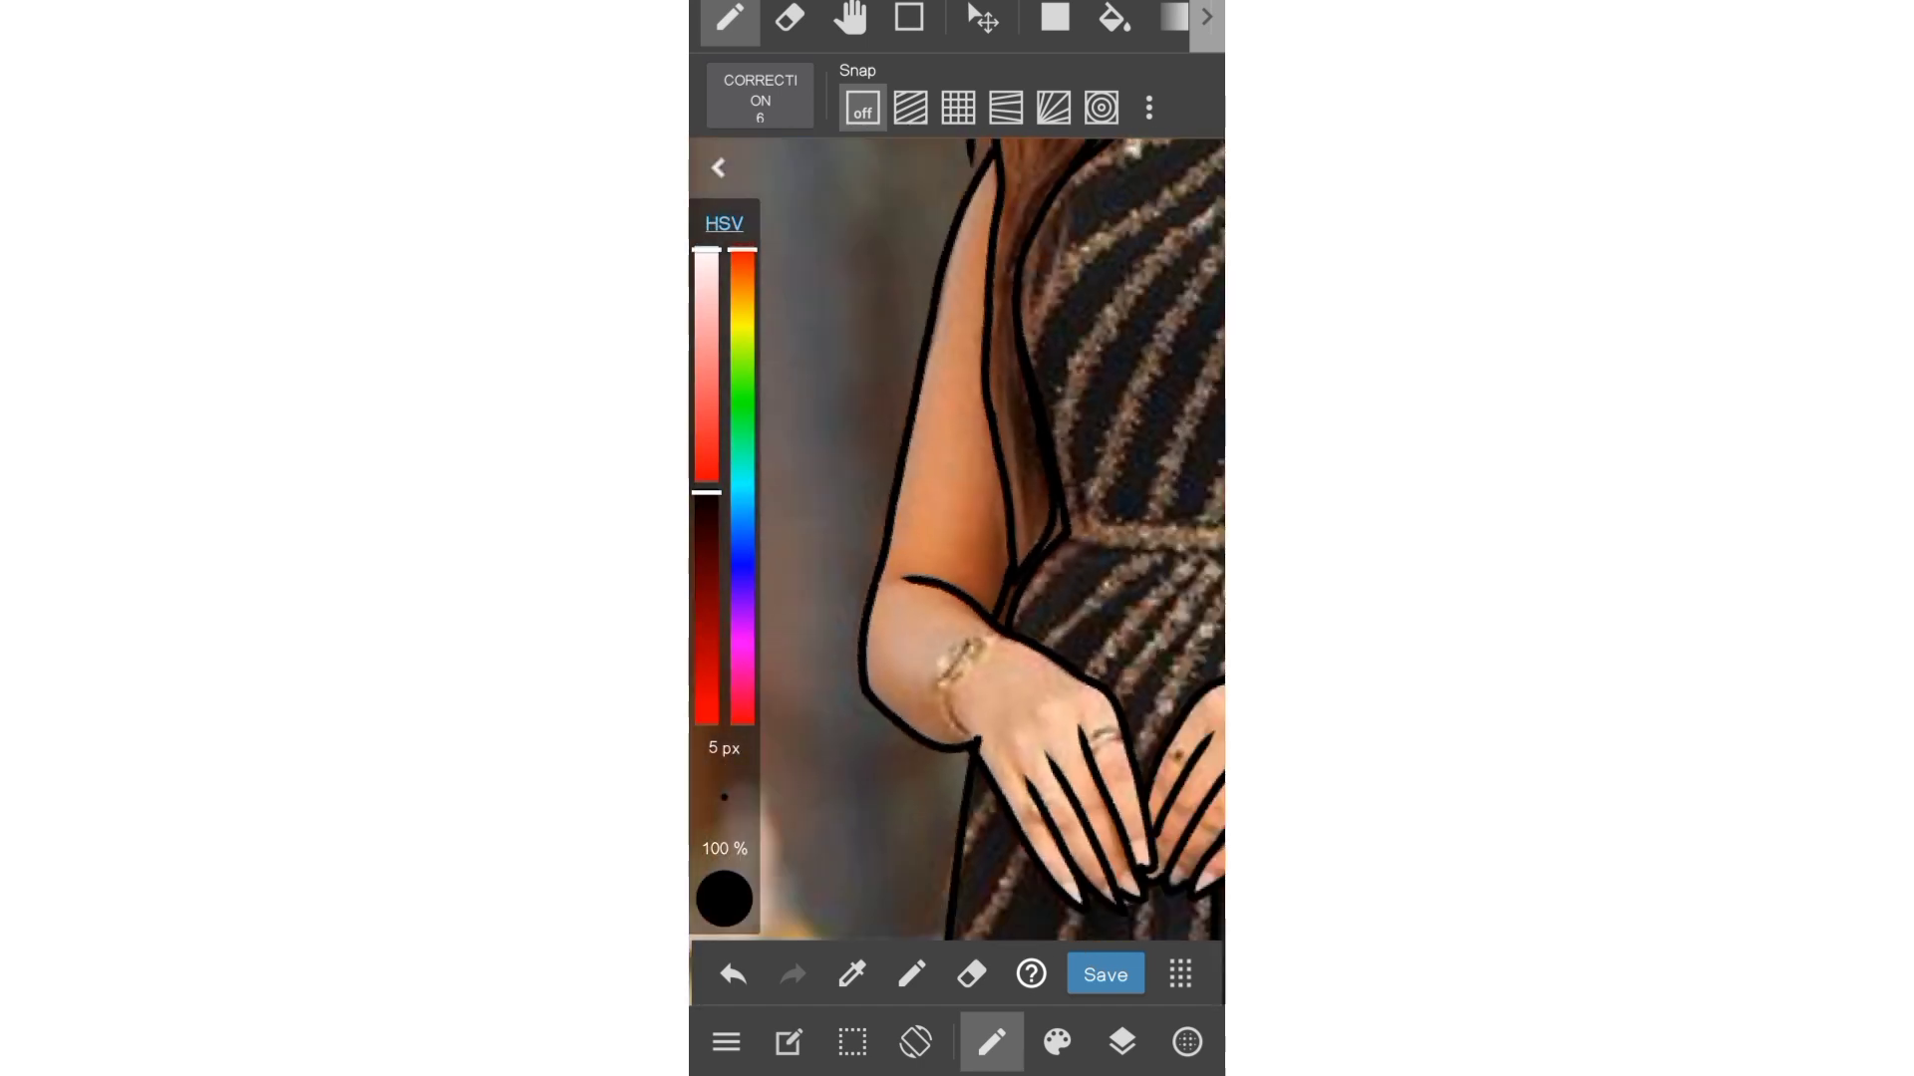
pyautogui.scroll(-3, 957, 538)
pyautogui.scroll(-2, 956, 538)
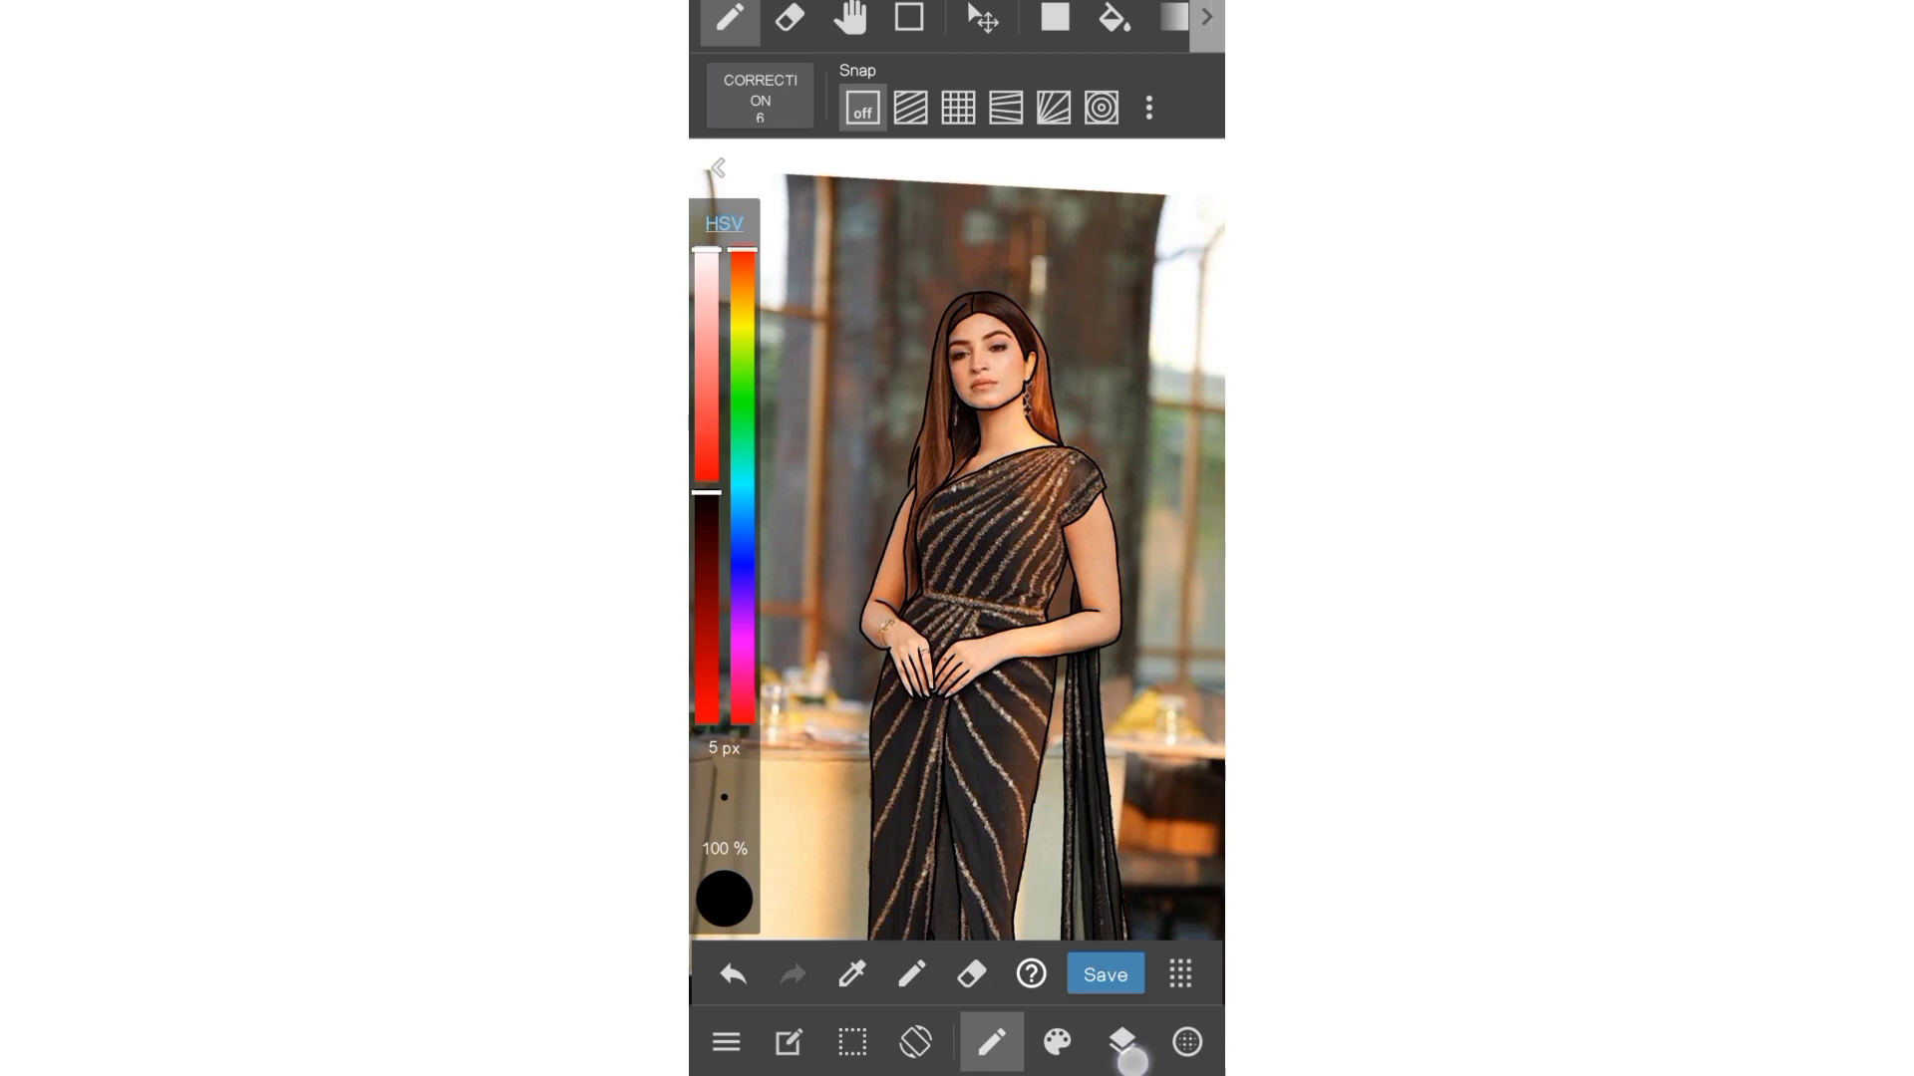
# - Add a new layer, Layer7, to the top of the stack
pyautogui.click(1122, 1042)
pyautogui.click(807, 961)
pyautogui.click(897, 320)
pyautogui.click(1123, 1041)
# - Darken the wrist outline and draw lines between the clasped fingers
pyautogui.scroll(3, 985, 568)
pyautogui.scroll(2, 985, 568)
pyautogui.scroll(1, 947, 598)
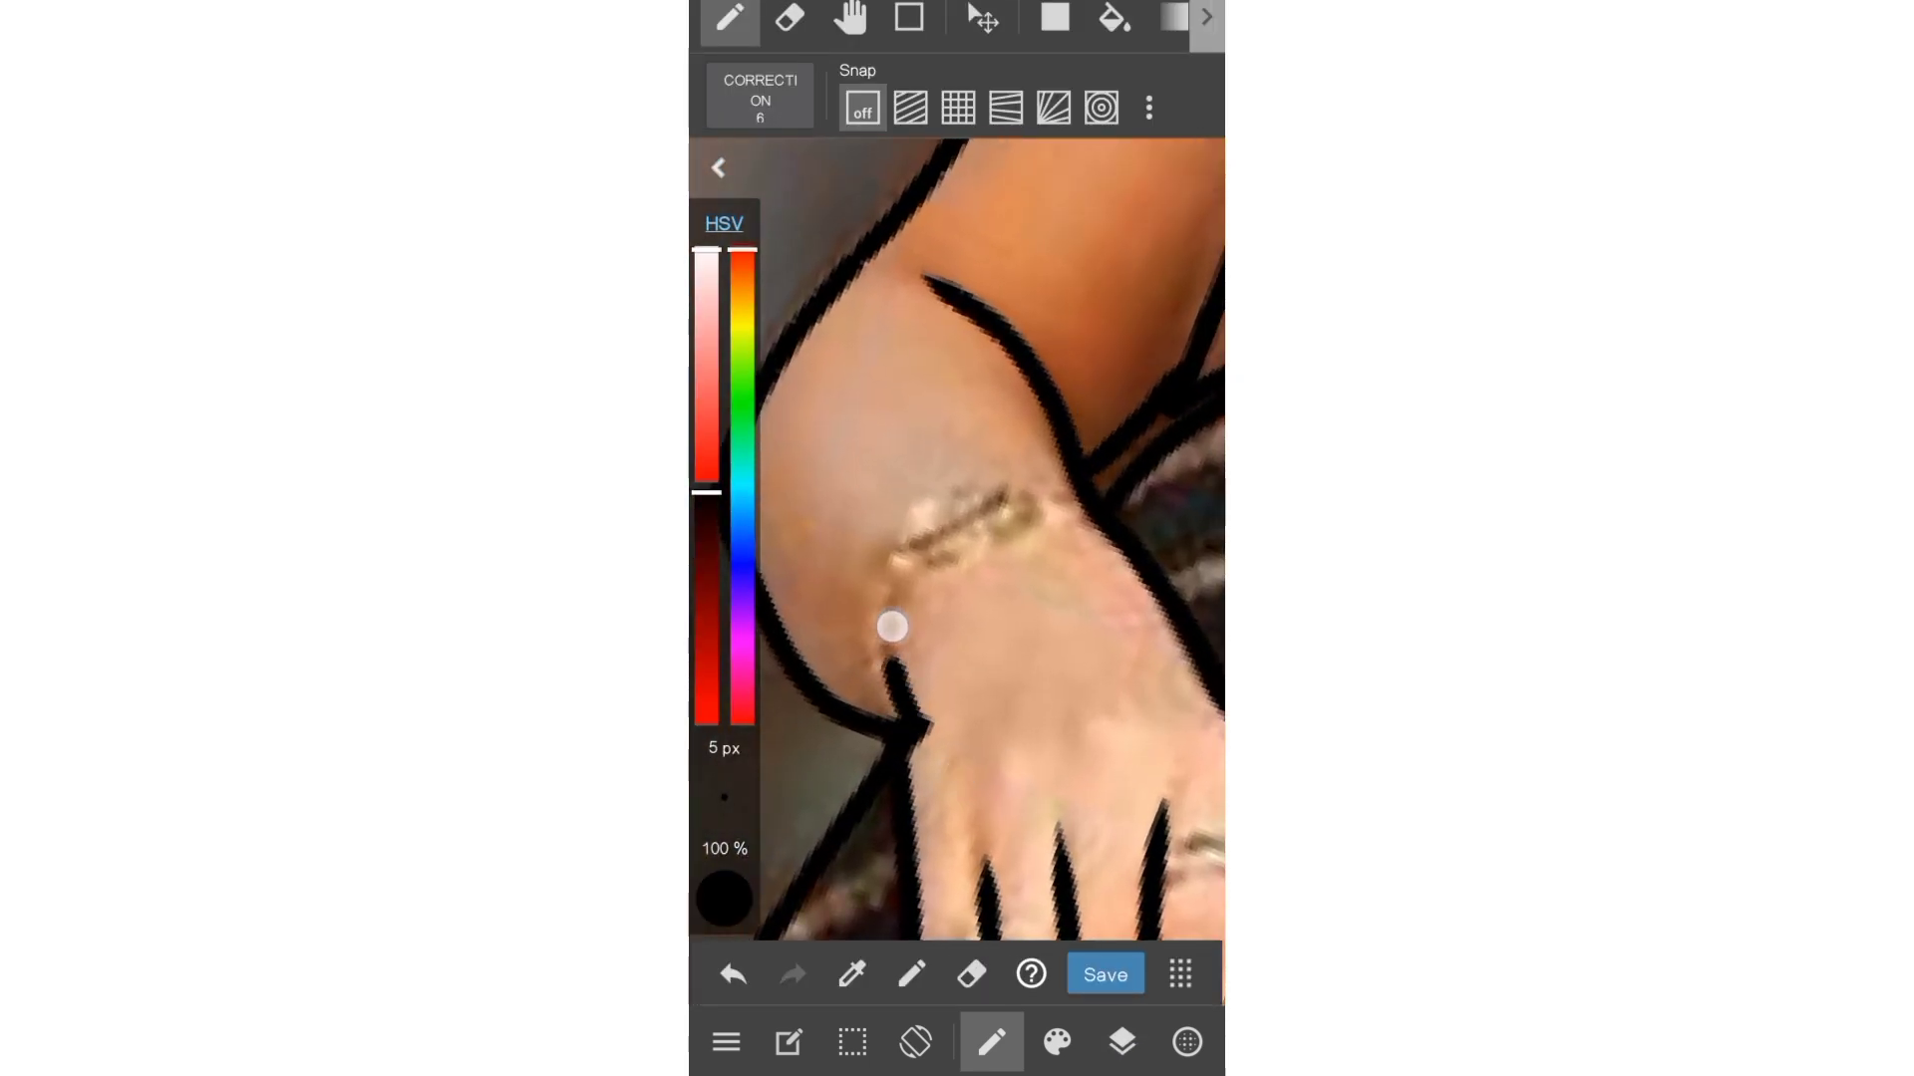
pyautogui.moveTo(886, 705); pyautogui.dragTo(890, 578)
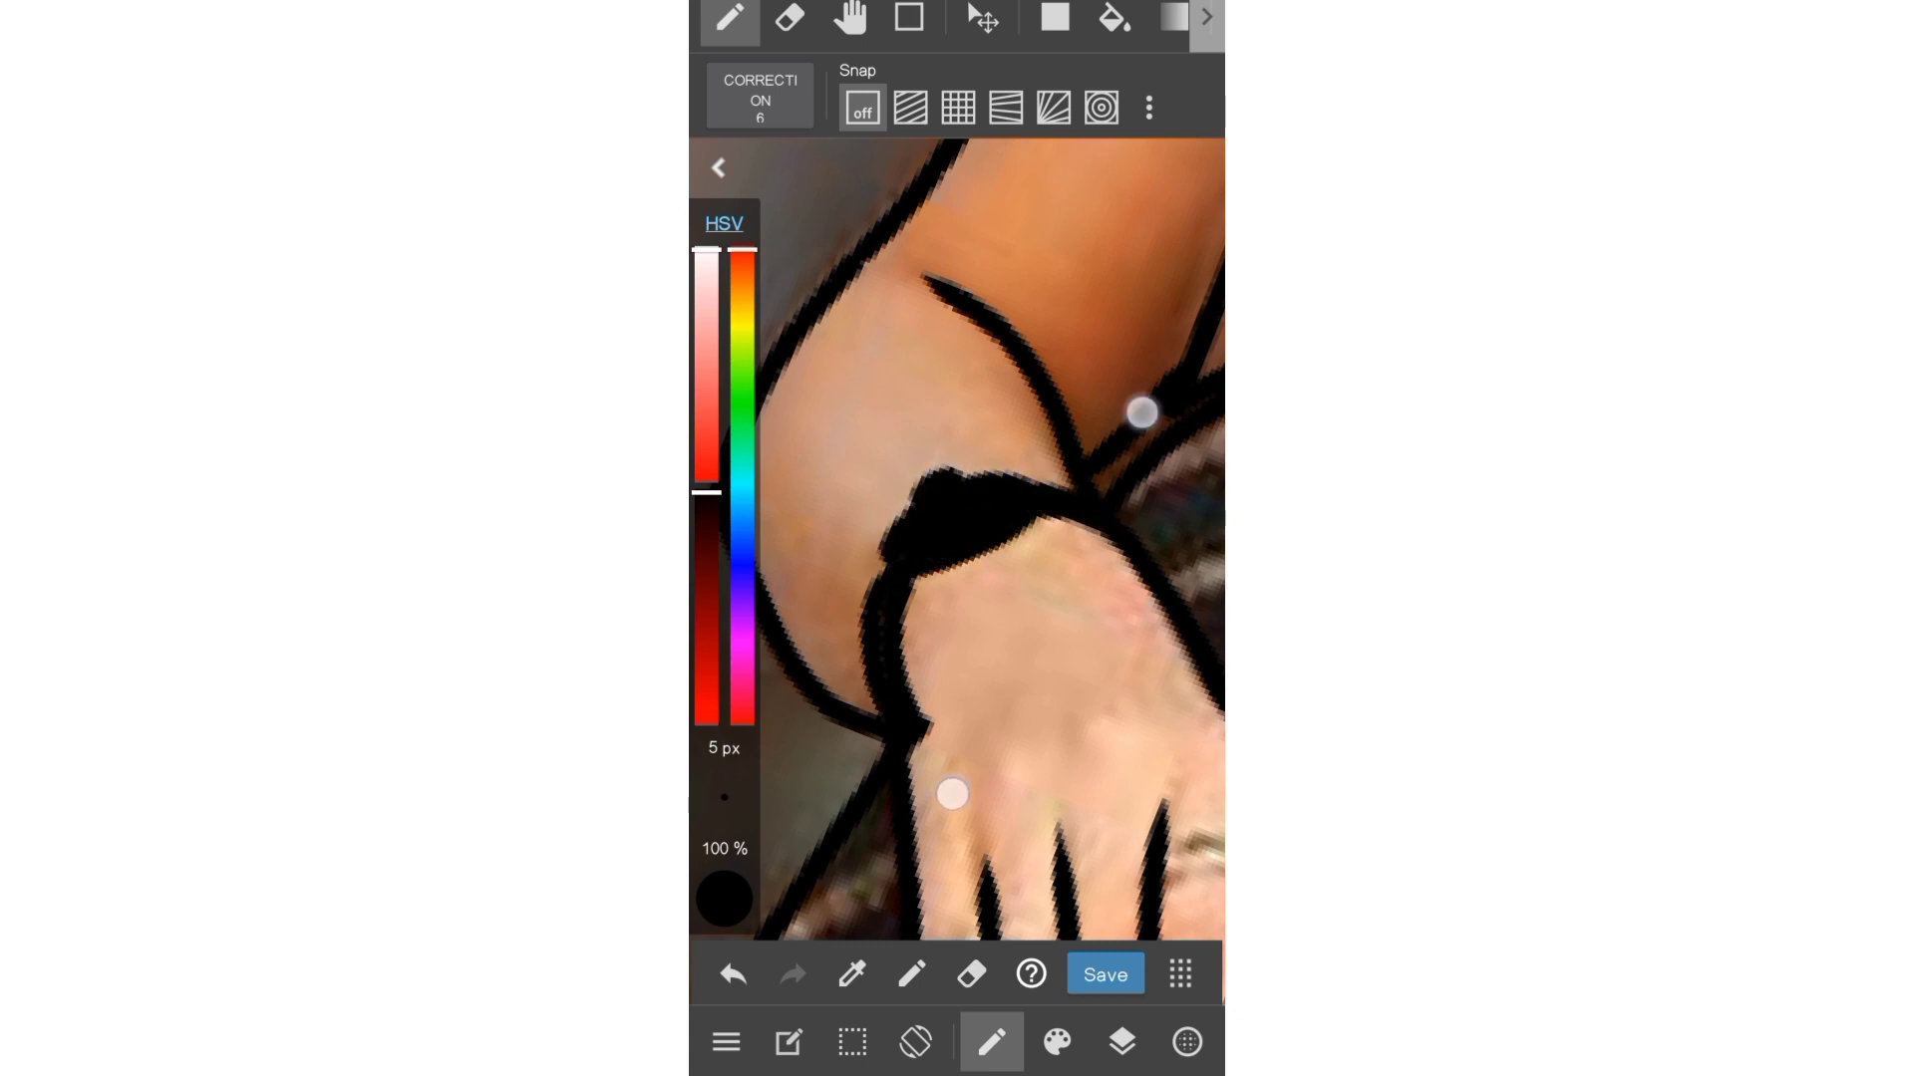
pyautogui.scroll(-3, 1046, 602)
pyautogui.scroll(3, 1029, 539)
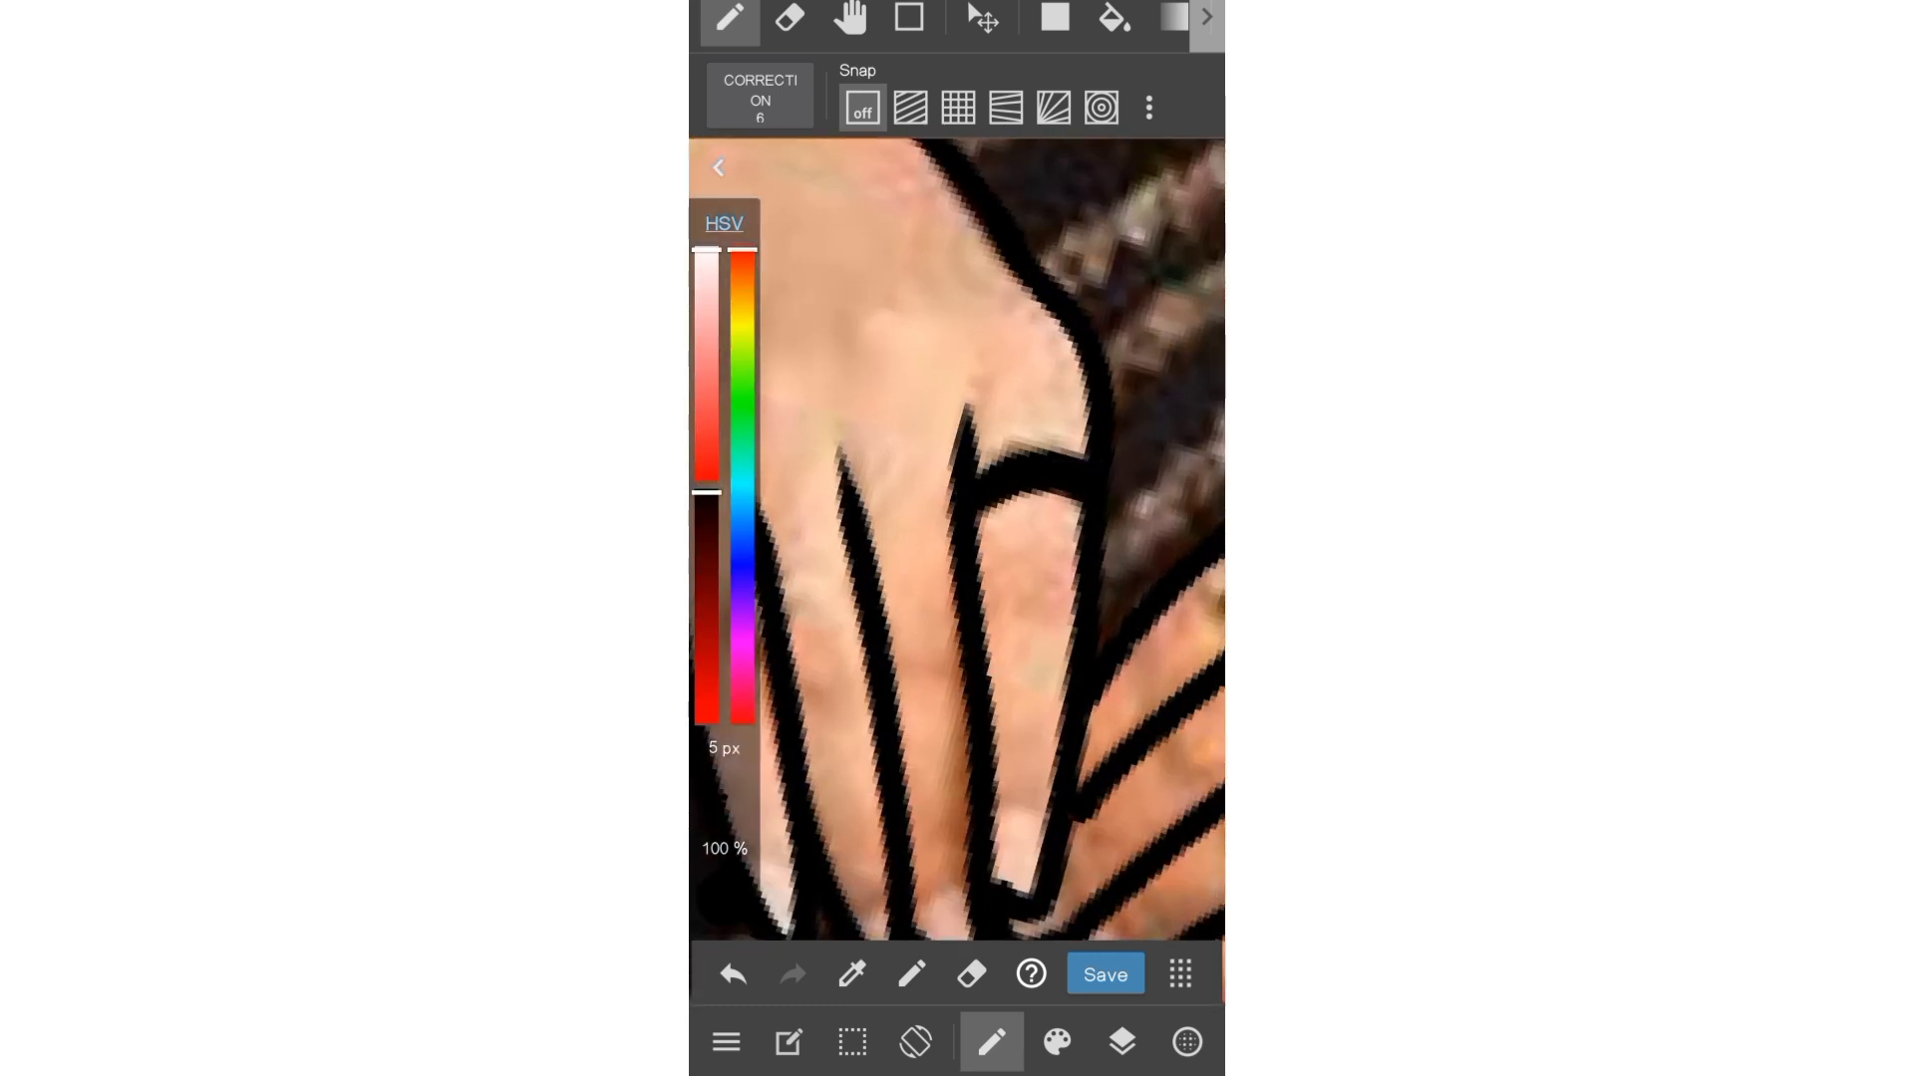
pyautogui.scroll(-3, 1050, 507)
pyautogui.scroll(3, 957, 539)
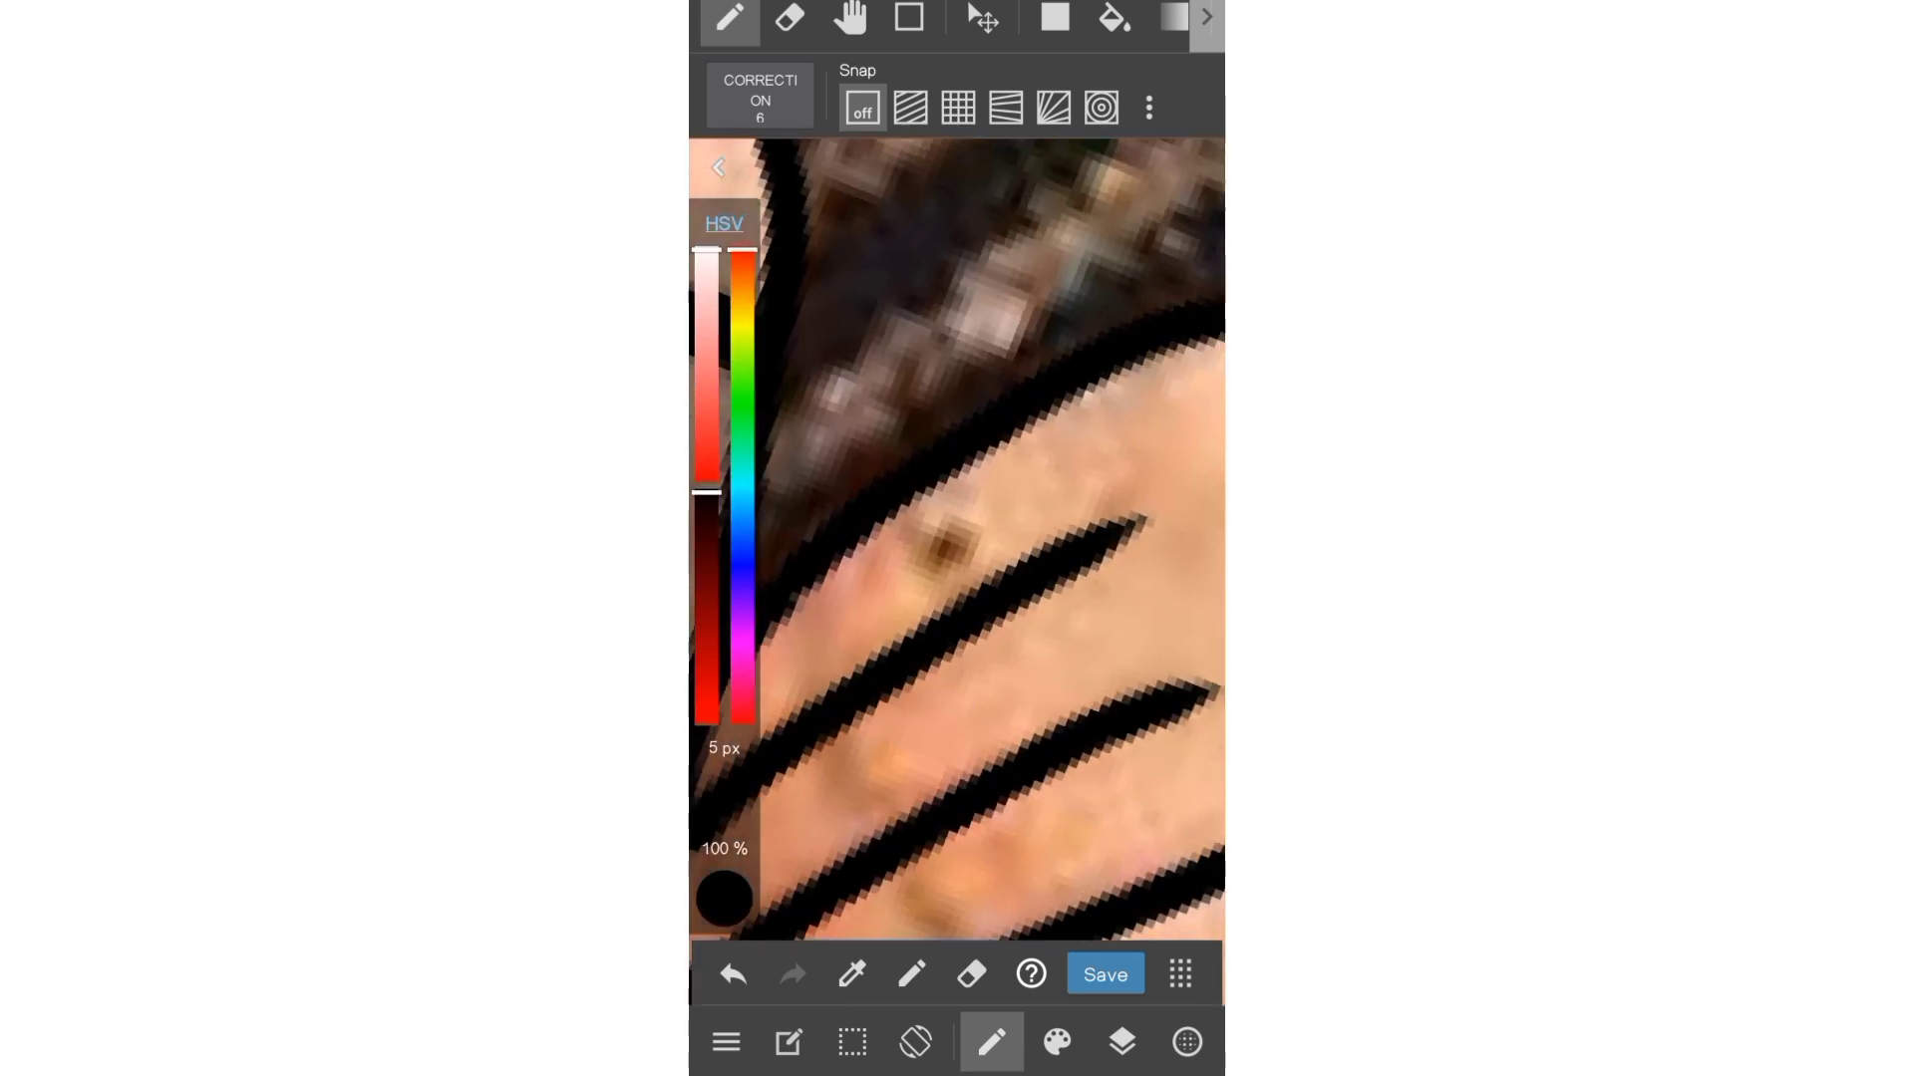
pyautogui.moveTo(987, 467); pyautogui.dragTo(1006, 573)
pyautogui.scroll(-3, 960, 595)
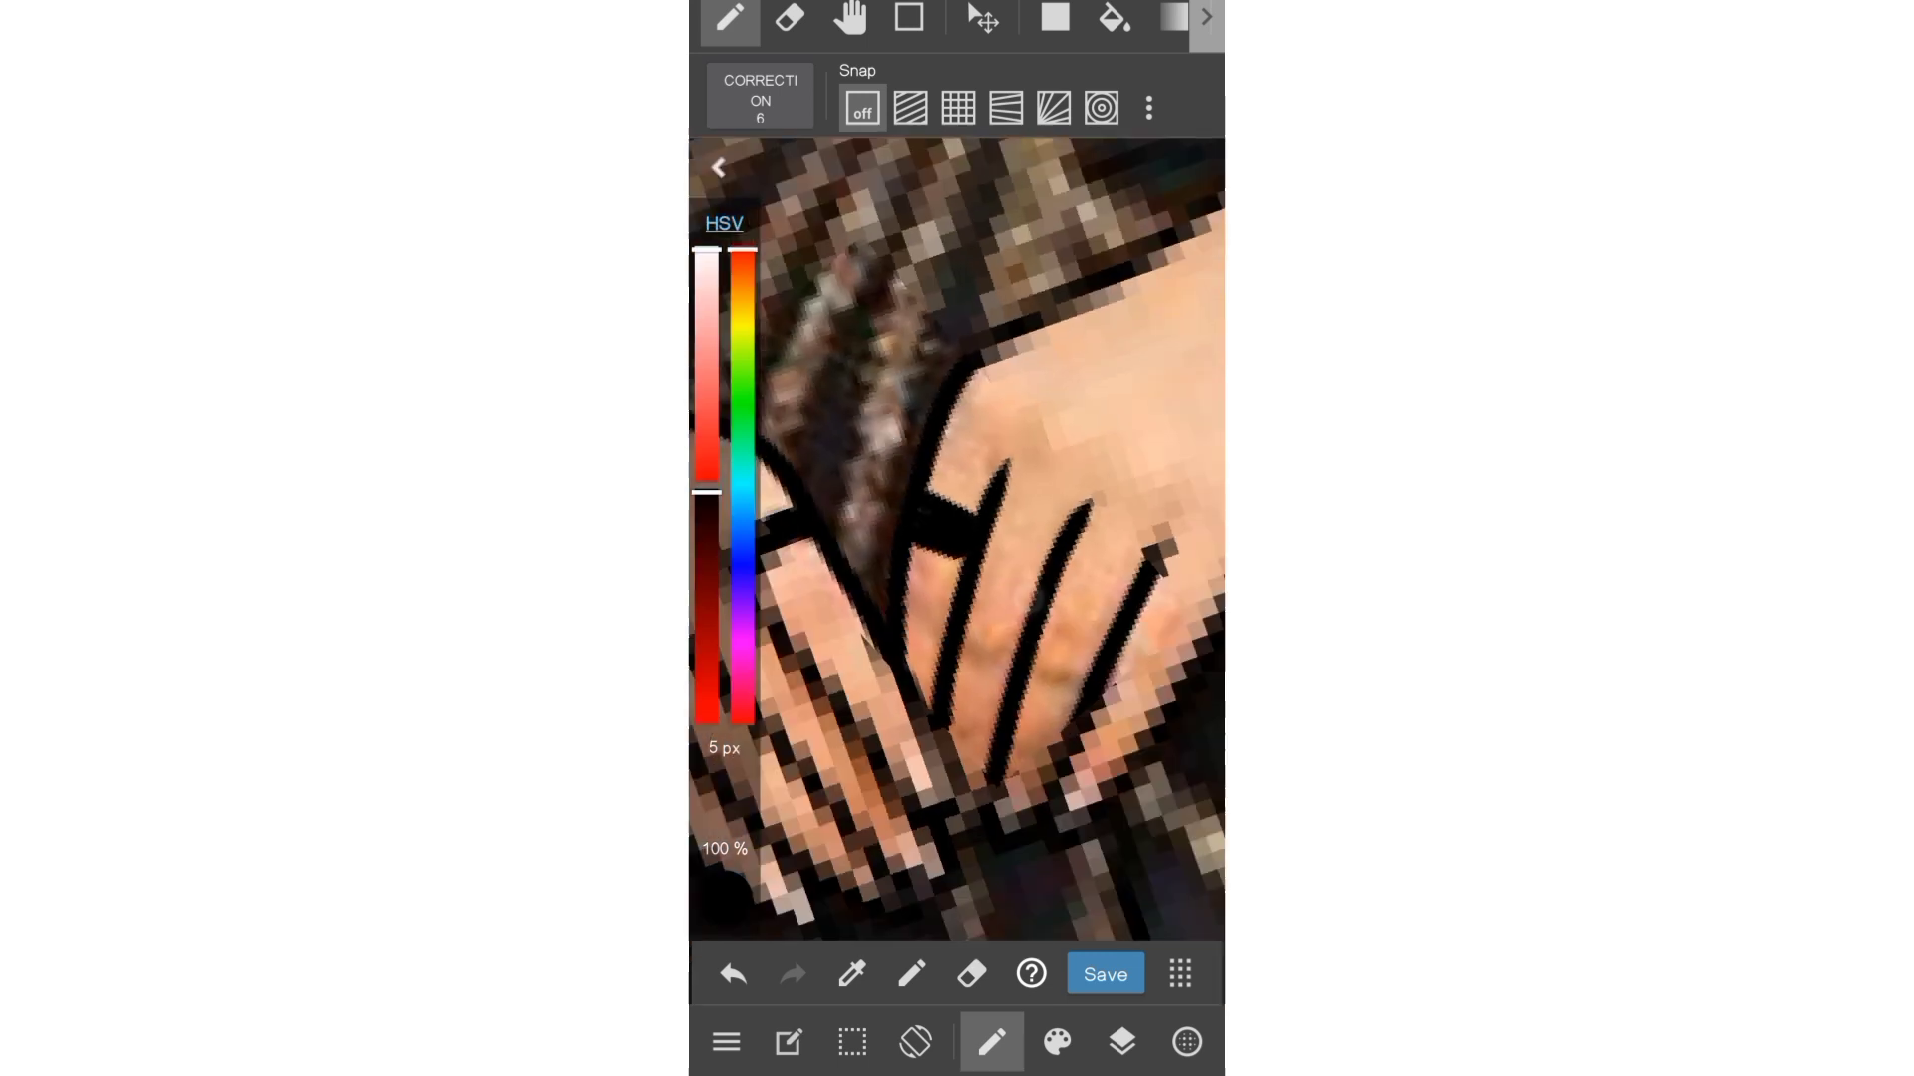
# - Check the layer stack and zoom around to review the hand outlines
pyautogui.click(1123, 1041)
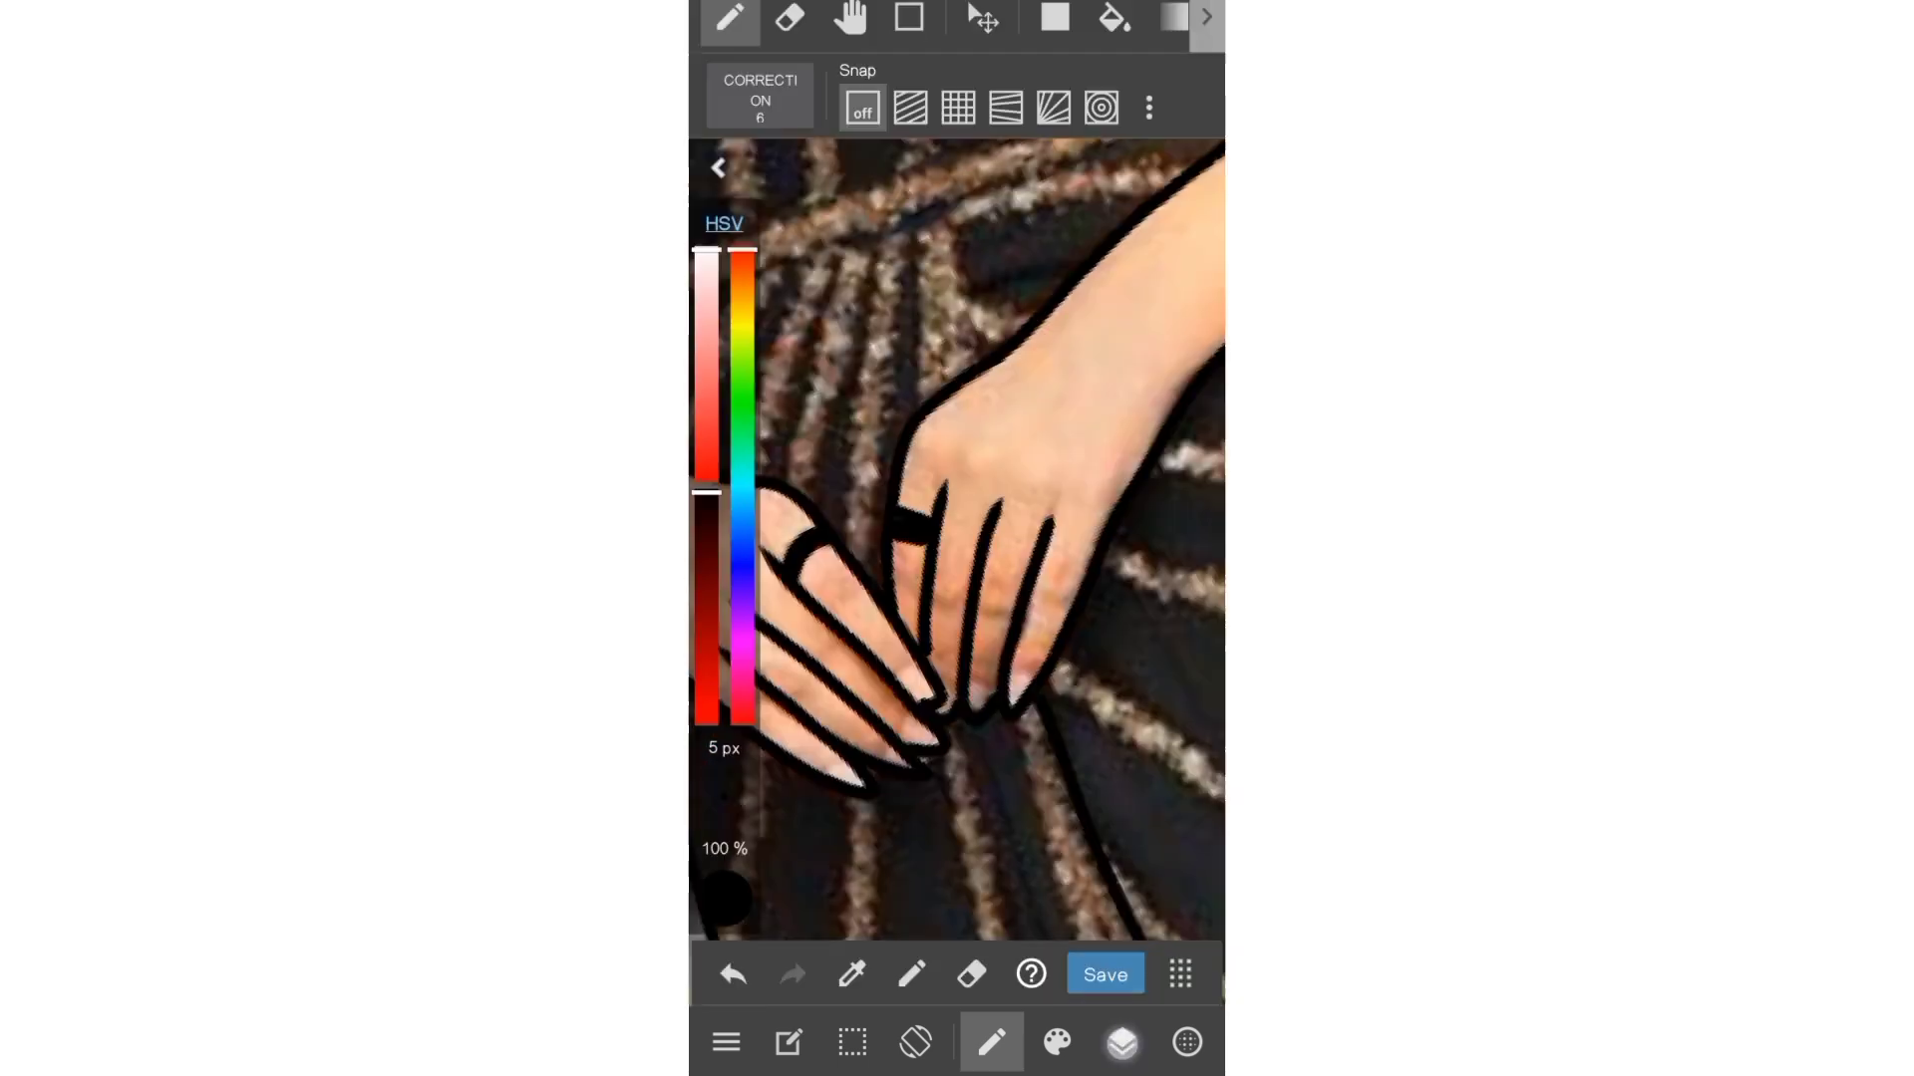
pyautogui.scroll(5, 1025, 574)
pyautogui.scroll(2, 1019, 524)
pyautogui.scroll(-3, 1007, 578)
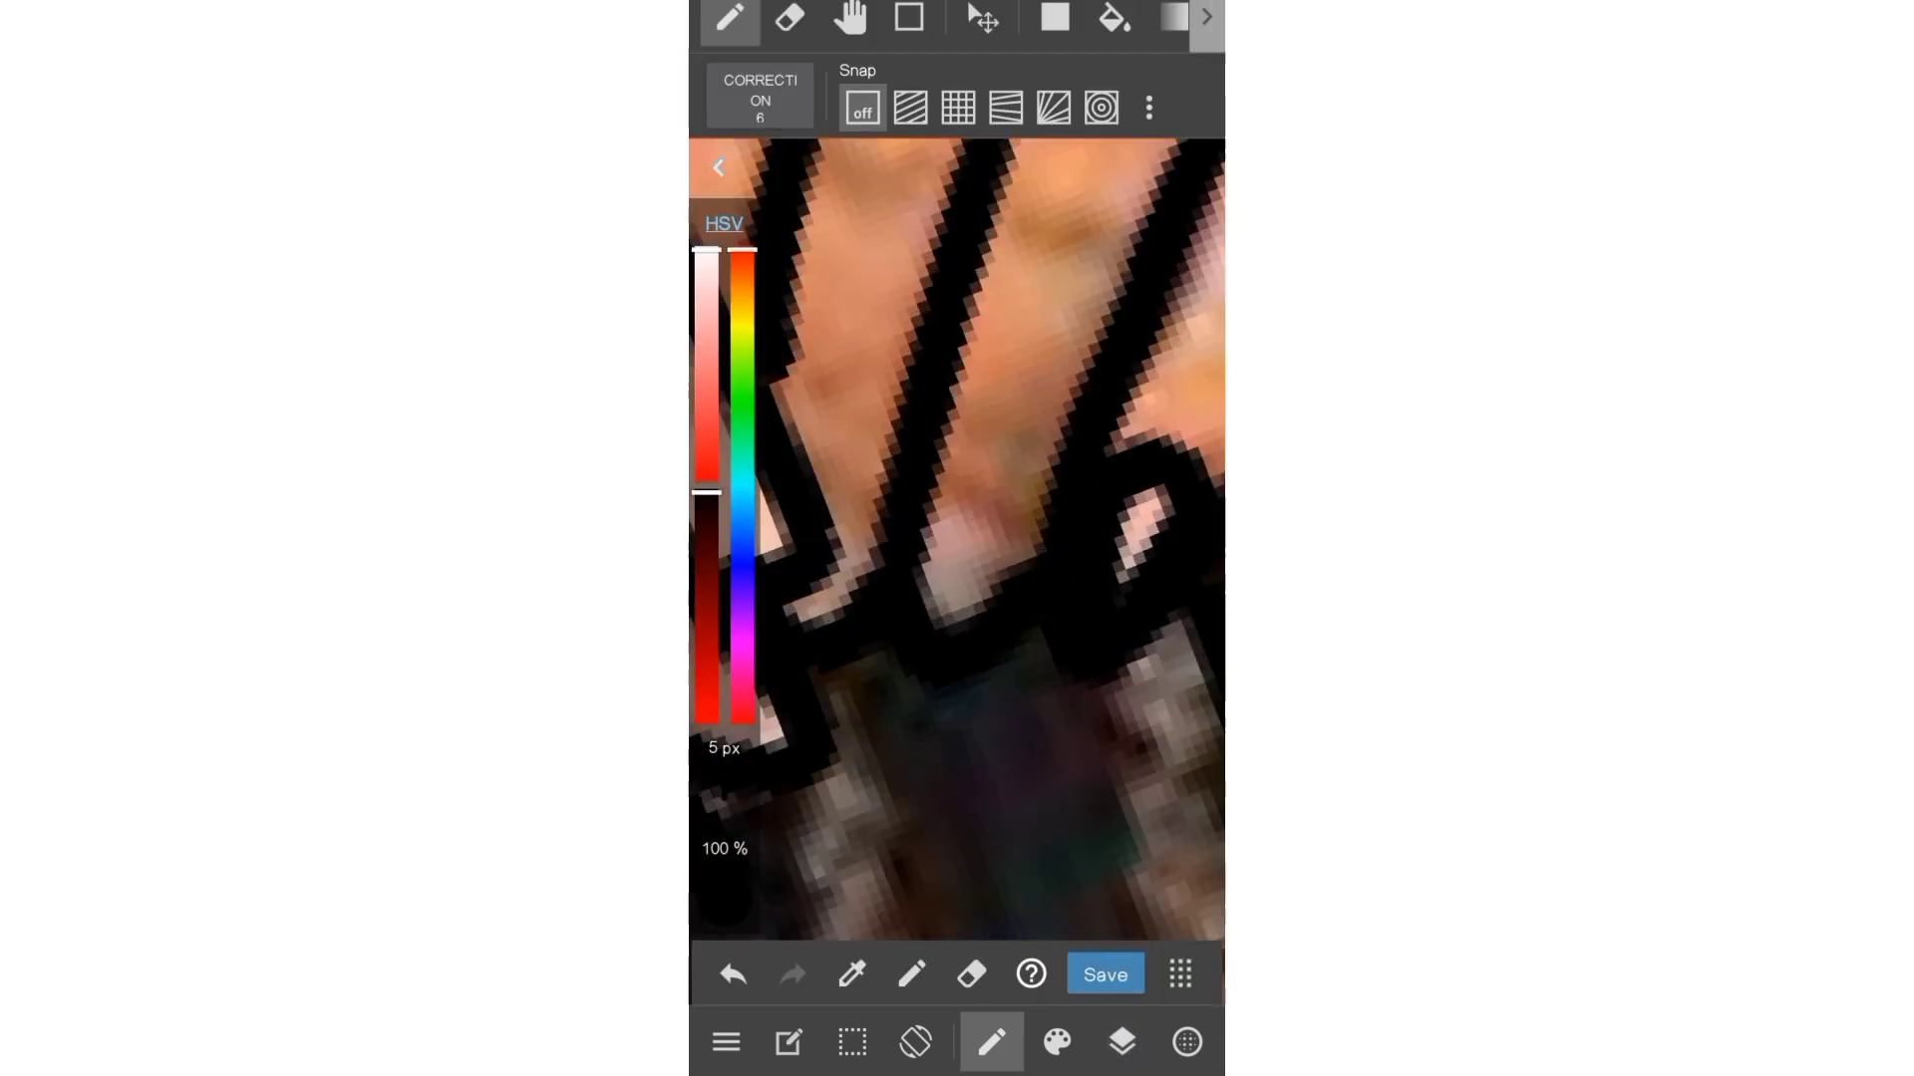
pyautogui.scroll(3, 1032, 504)
pyautogui.scroll(-3, 1073, 571)
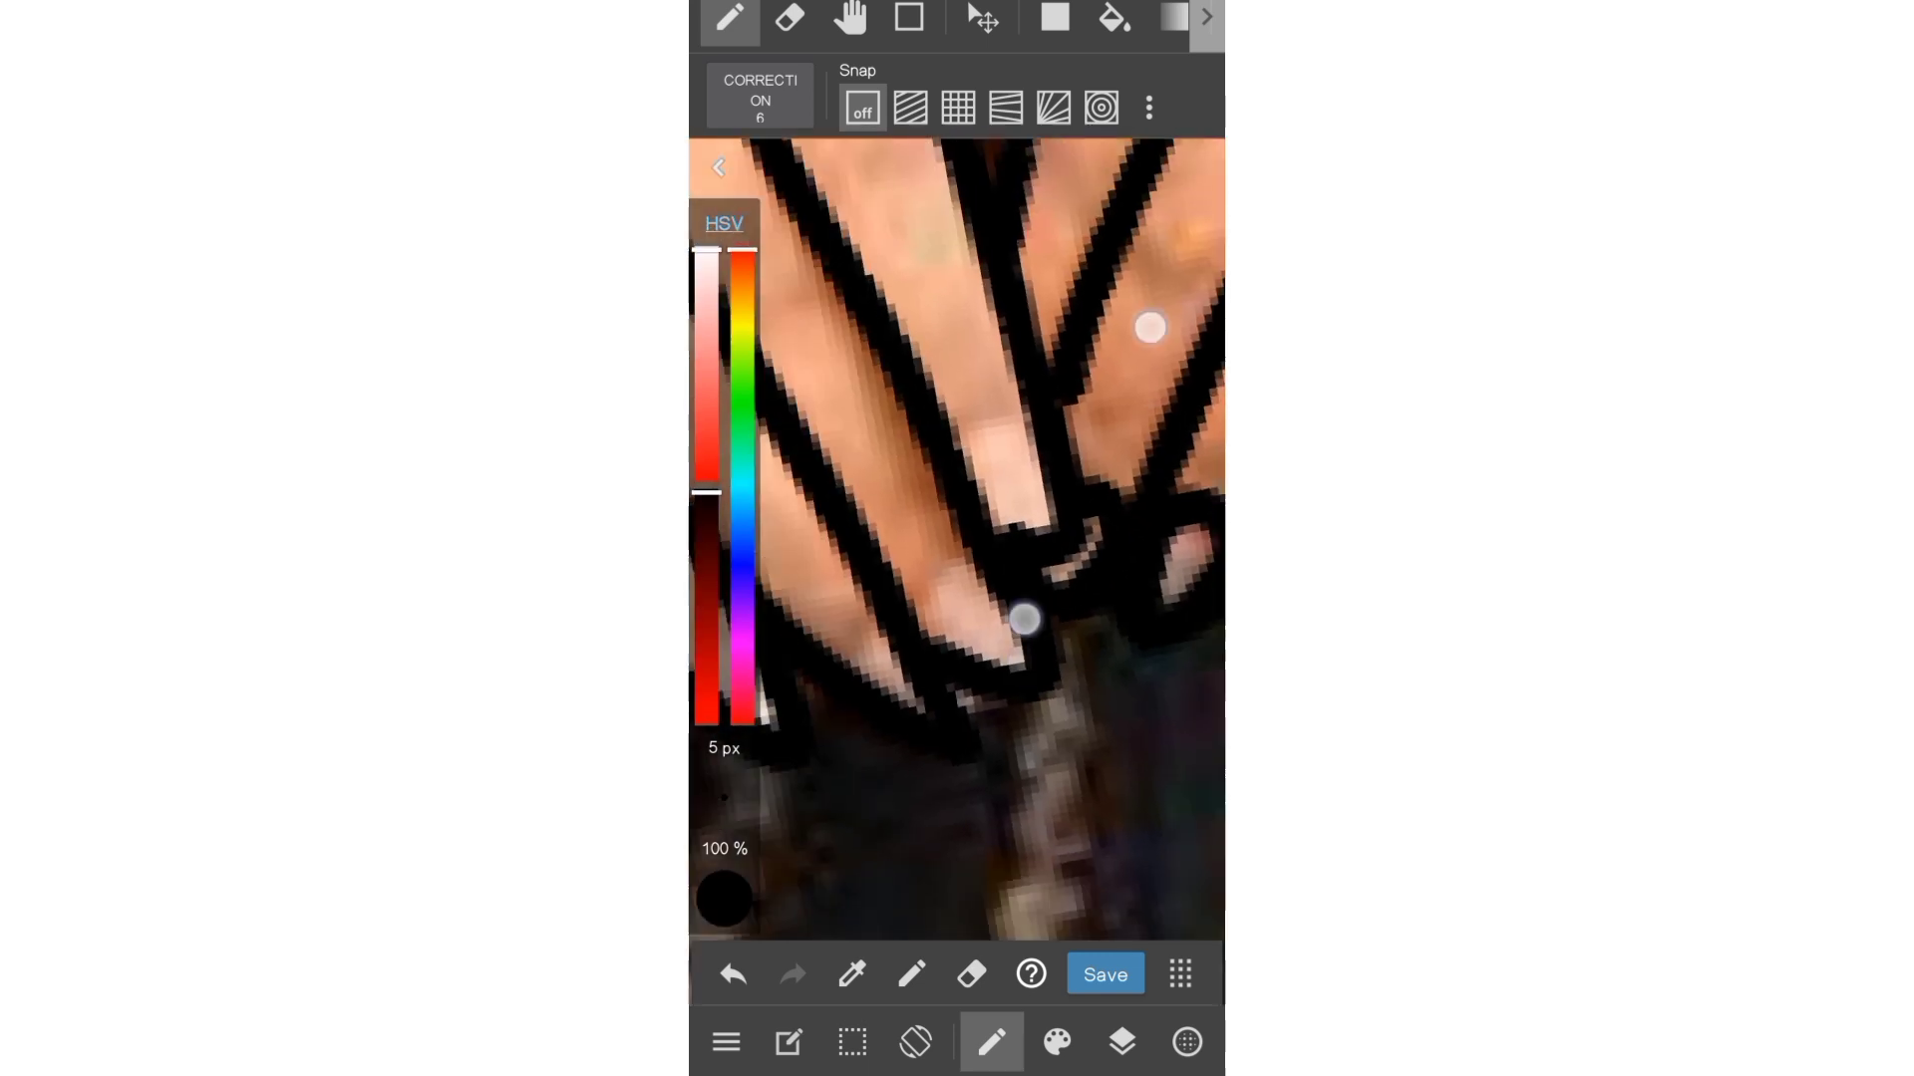
pyautogui.scroll(3, 991, 596)
pyautogui.scroll(-3, 992, 596)
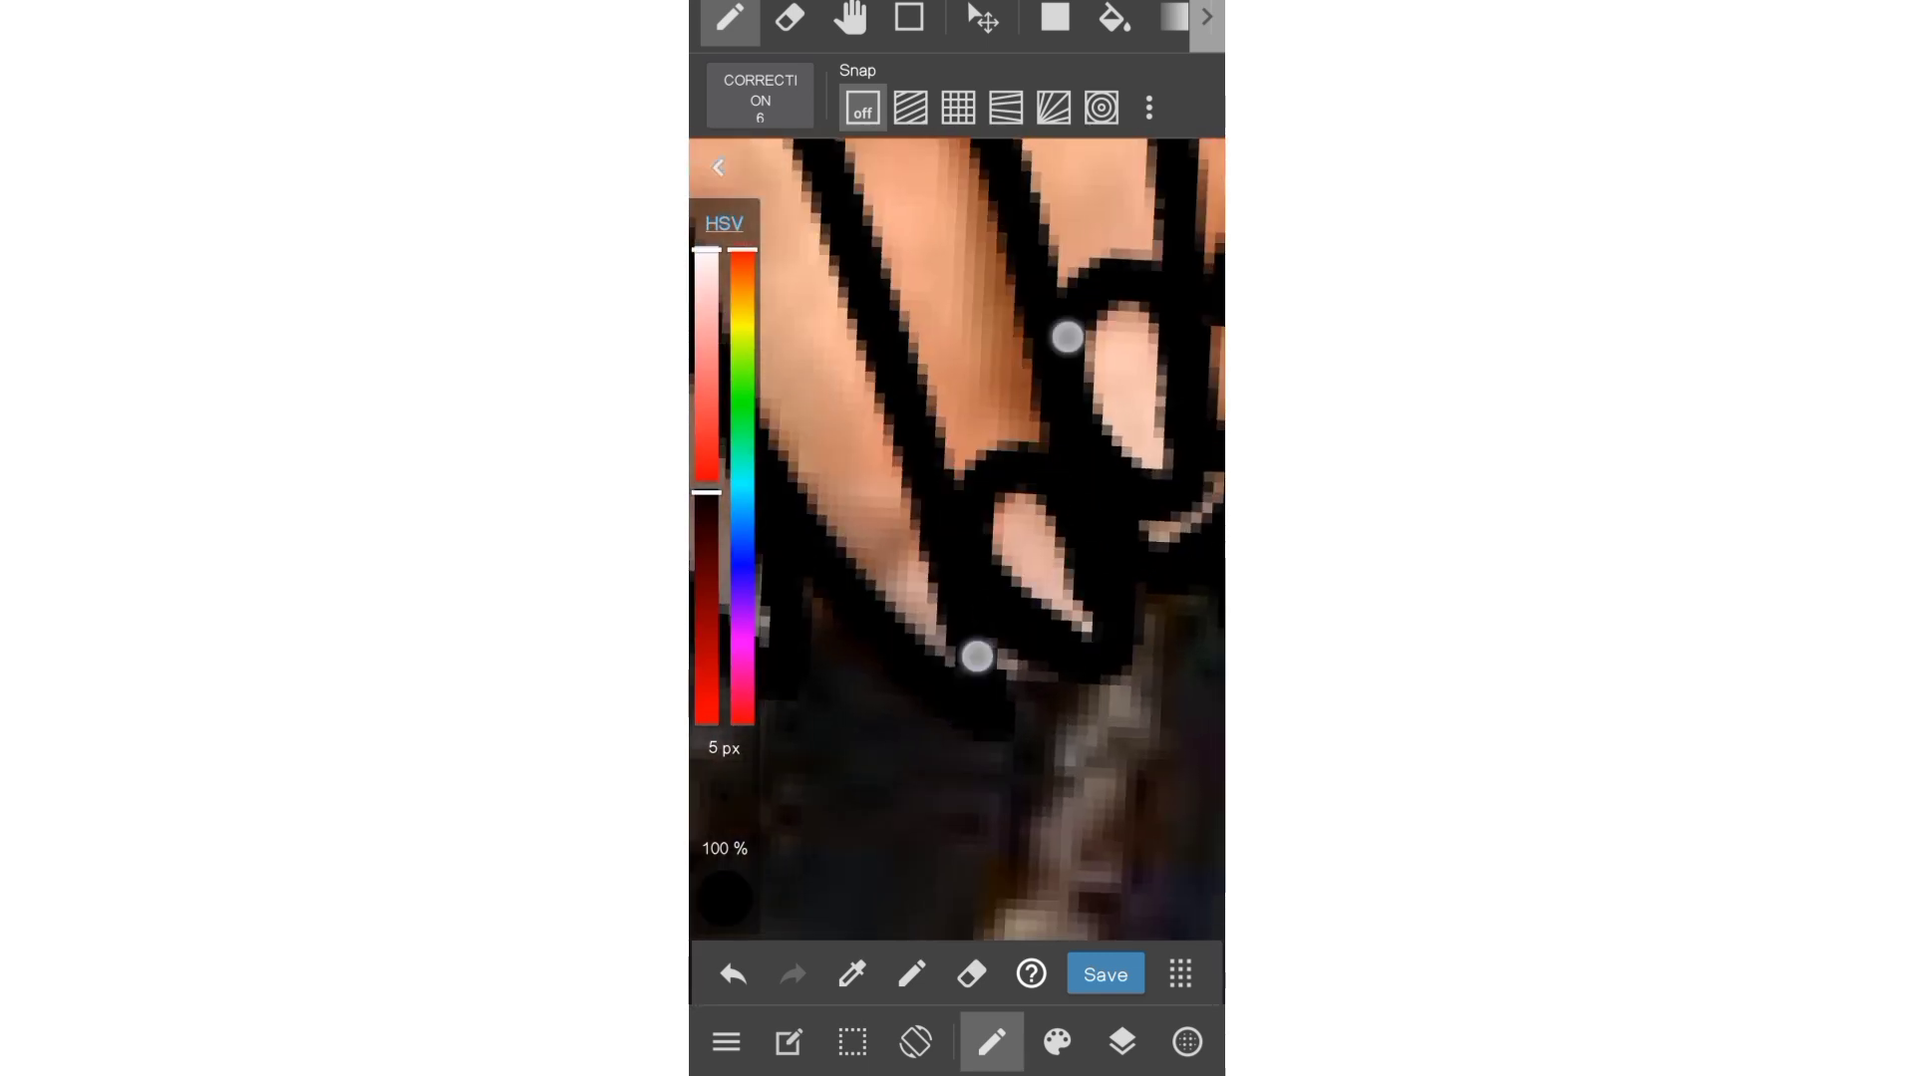
pyautogui.scroll(3, 1042, 609)
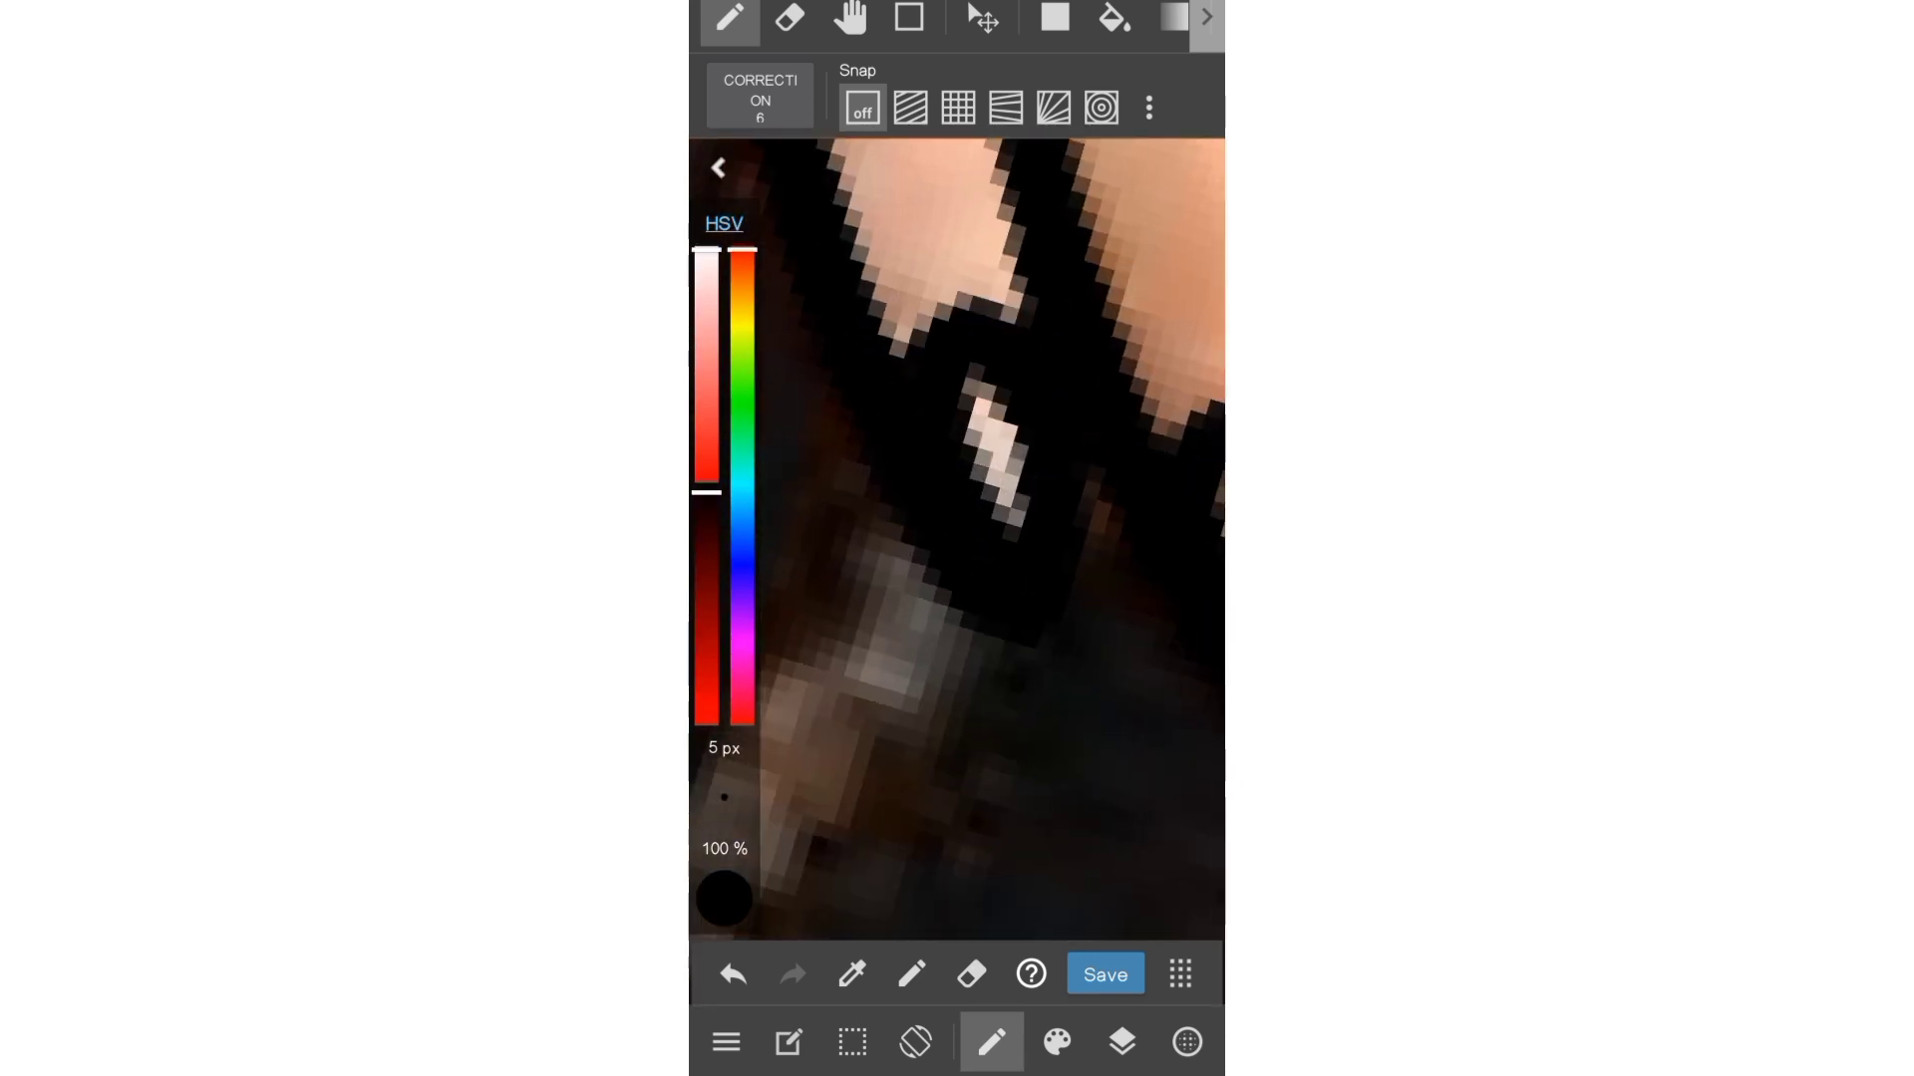
pyautogui.scroll(-3, 963, 508)
pyautogui.scroll(-2, 976, 555)
pyautogui.scroll(-3, 975, 555)
pyautogui.scroll(-3, 997, 566)
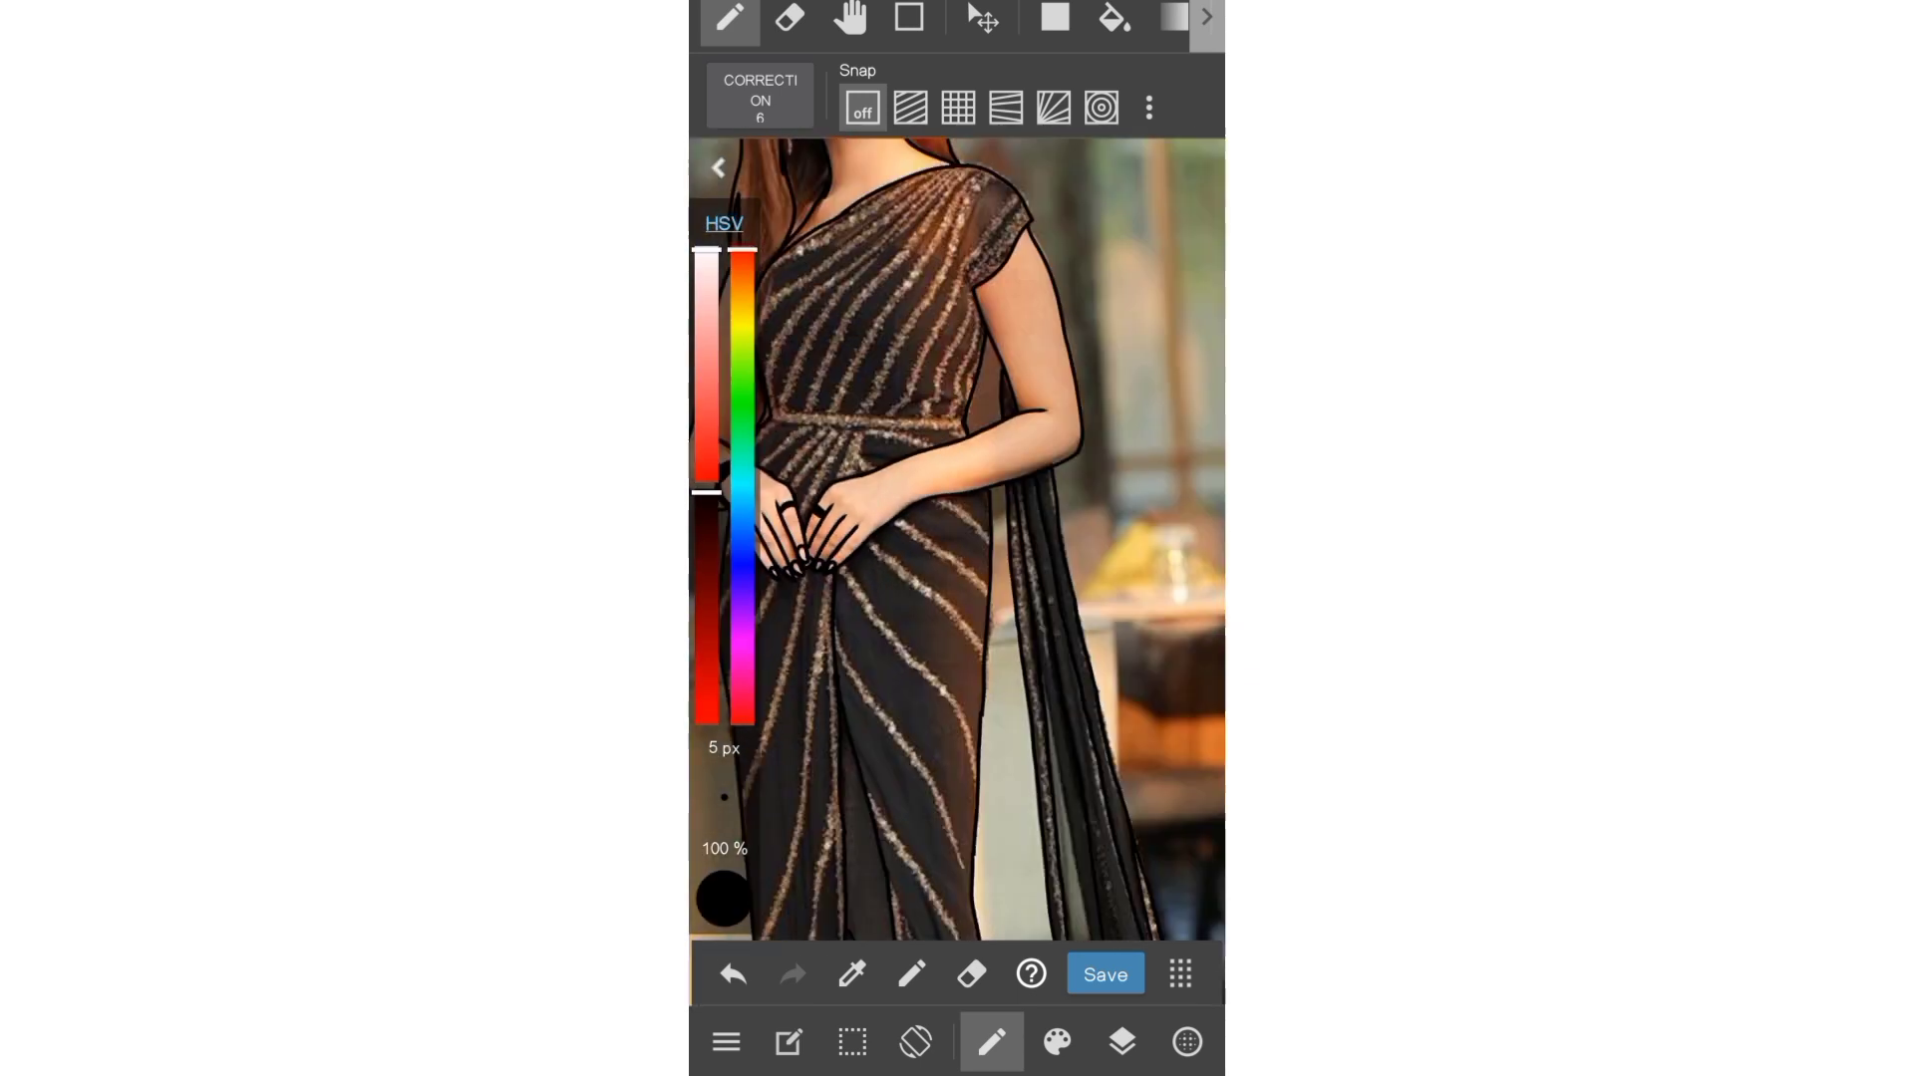
pyautogui.scroll(-2, 1111, 563)
# - Add a new empty layer, Layer8
pyautogui.click(1122, 1041)
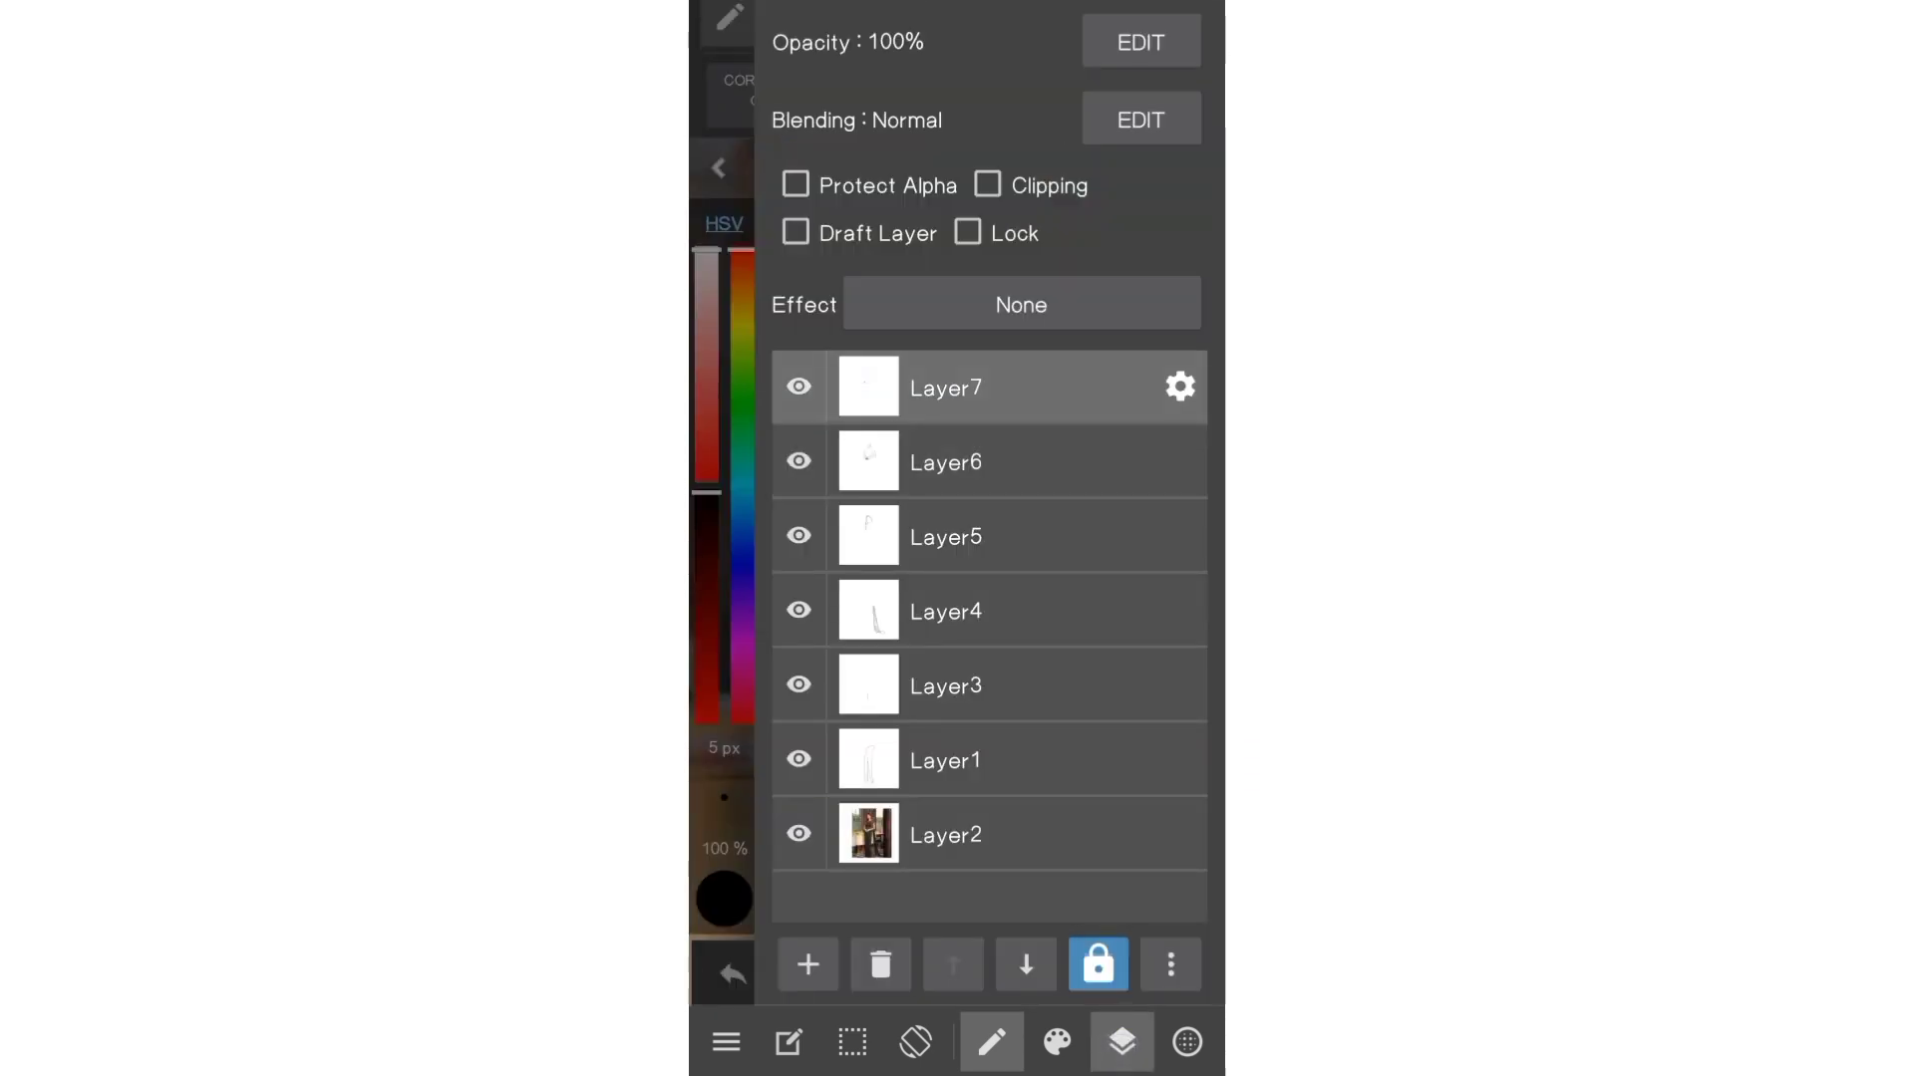
pyautogui.click(808, 964)
pyautogui.click(1122, 1042)
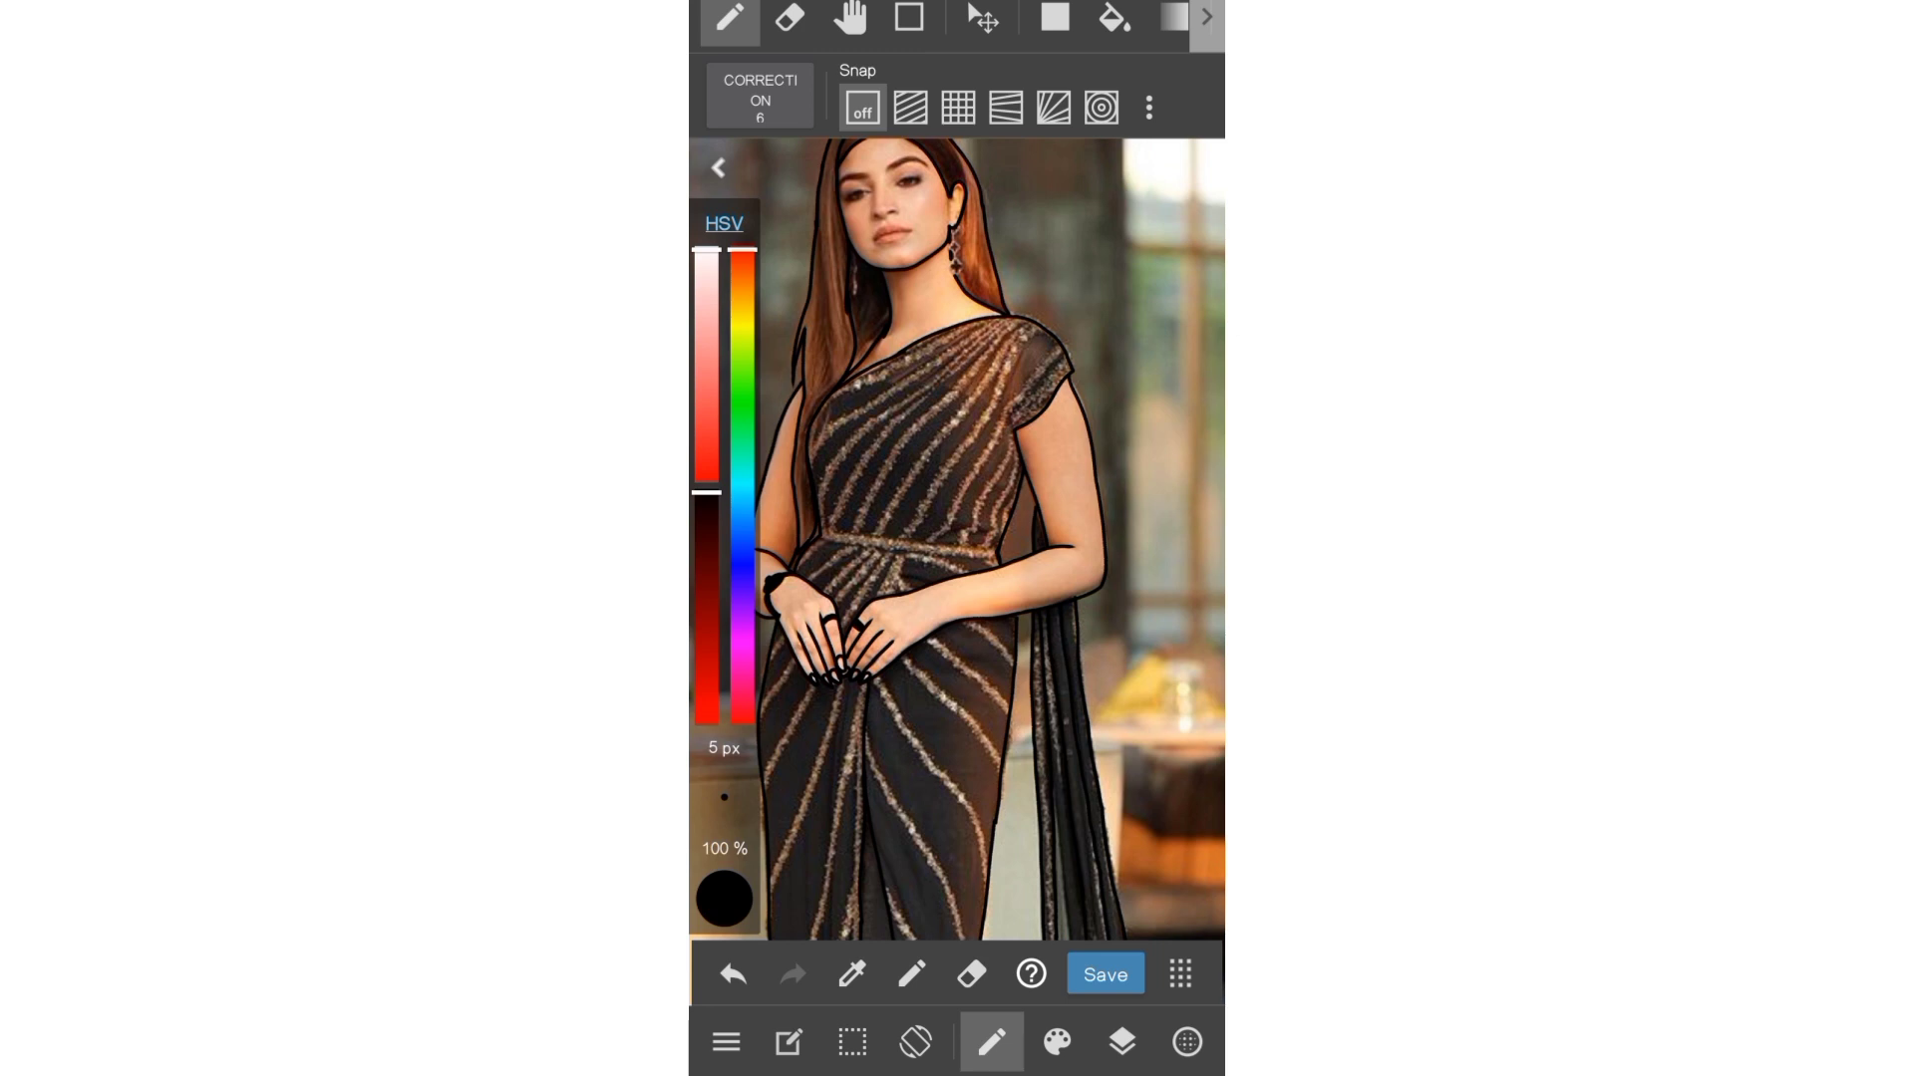
pyautogui.scroll(5, 955, 259)
pyautogui.scroll(2, 997, 528)
# - On Layer6, outline the earring's top, middle and bottom gems in black
pyautogui.click(1122, 1042)
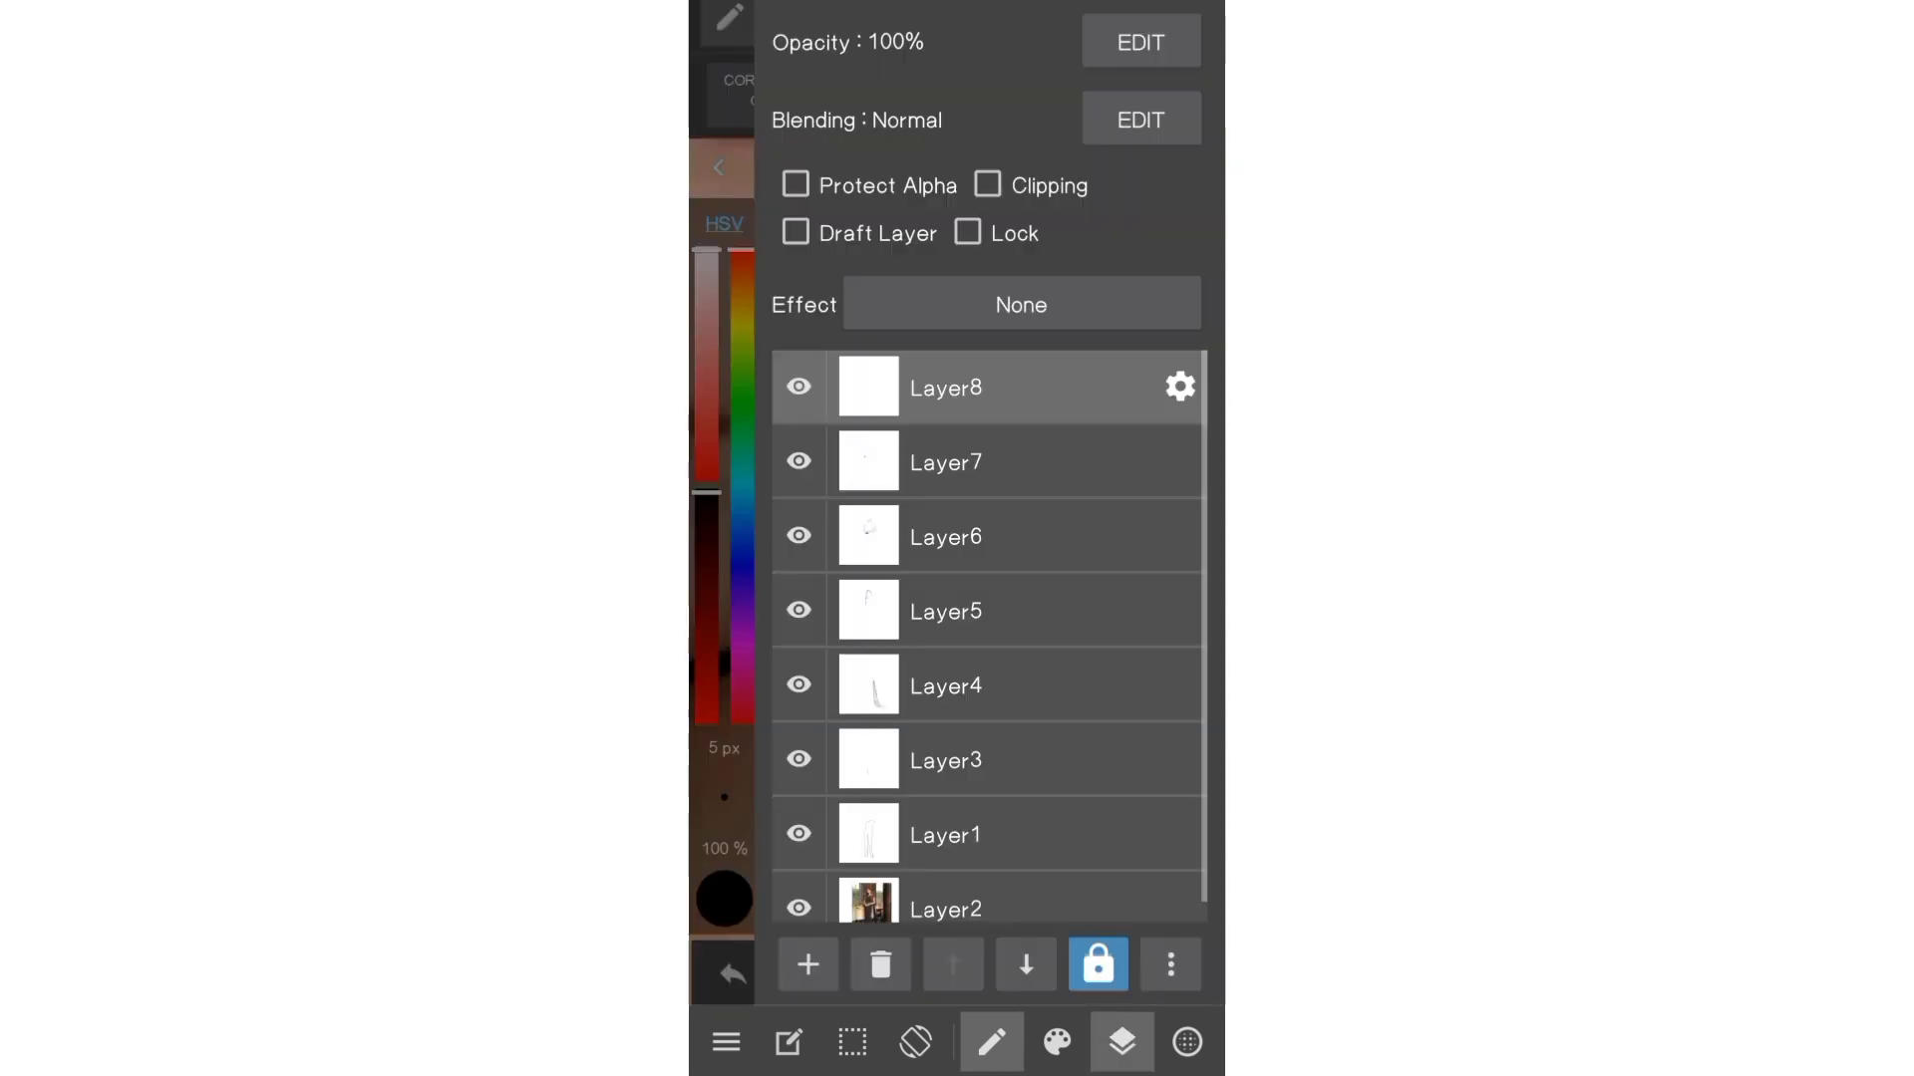
pyautogui.click(1018, 535)
pyautogui.click(1123, 1042)
pyautogui.click(971, 974)
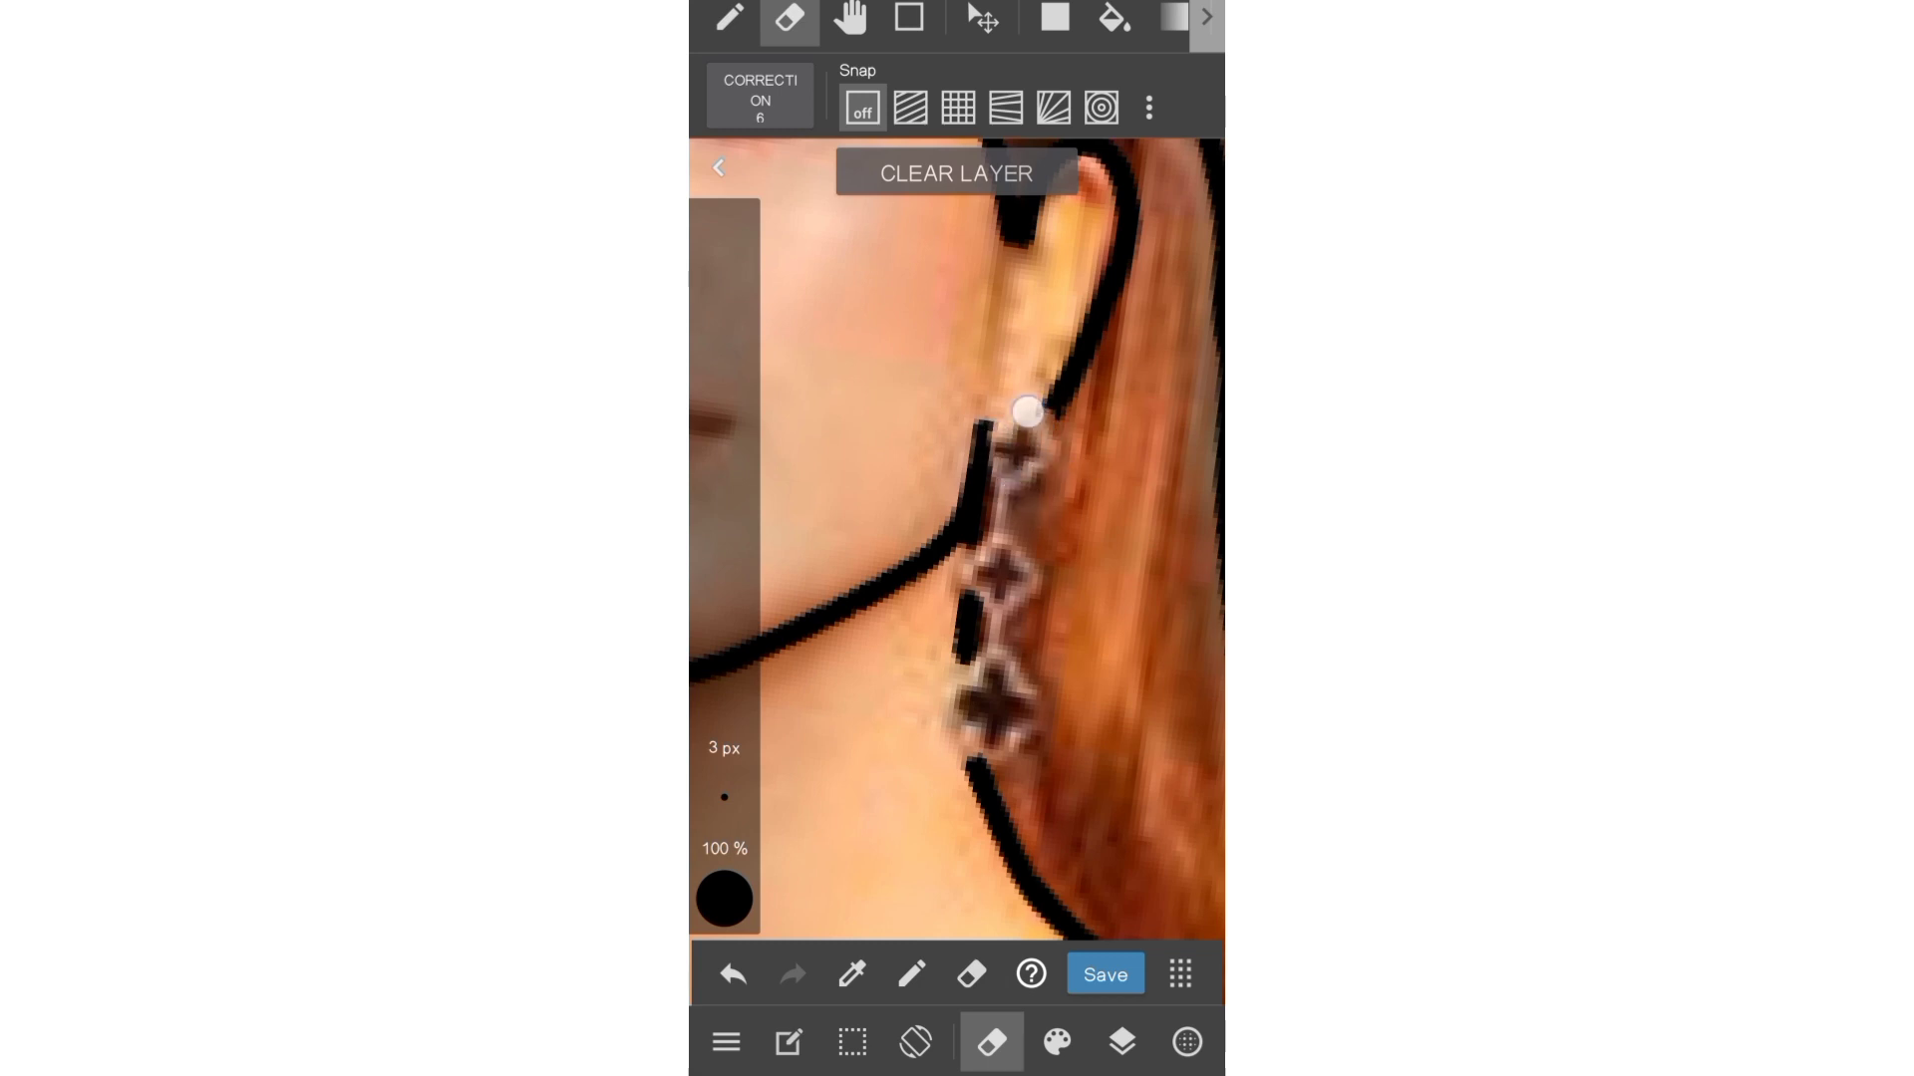
pyautogui.click(911, 974)
pyautogui.moveTo(1026, 412); pyautogui.dragTo(1050, 429)
pyautogui.moveTo(1033, 506)
pyautogui.mouseDown()
pyautogui.moveTo(1030, 426)
pyautogui.moveTo(1058, 443)
pyautogui.mouseUp()
pyautogui.moveTo(1026, 544)
pyautogui.mouseDown()
pyautogui.moveTo(995, 602)
pyautogui.moveTo(1007, 578)
pyautogui.mouseUp()
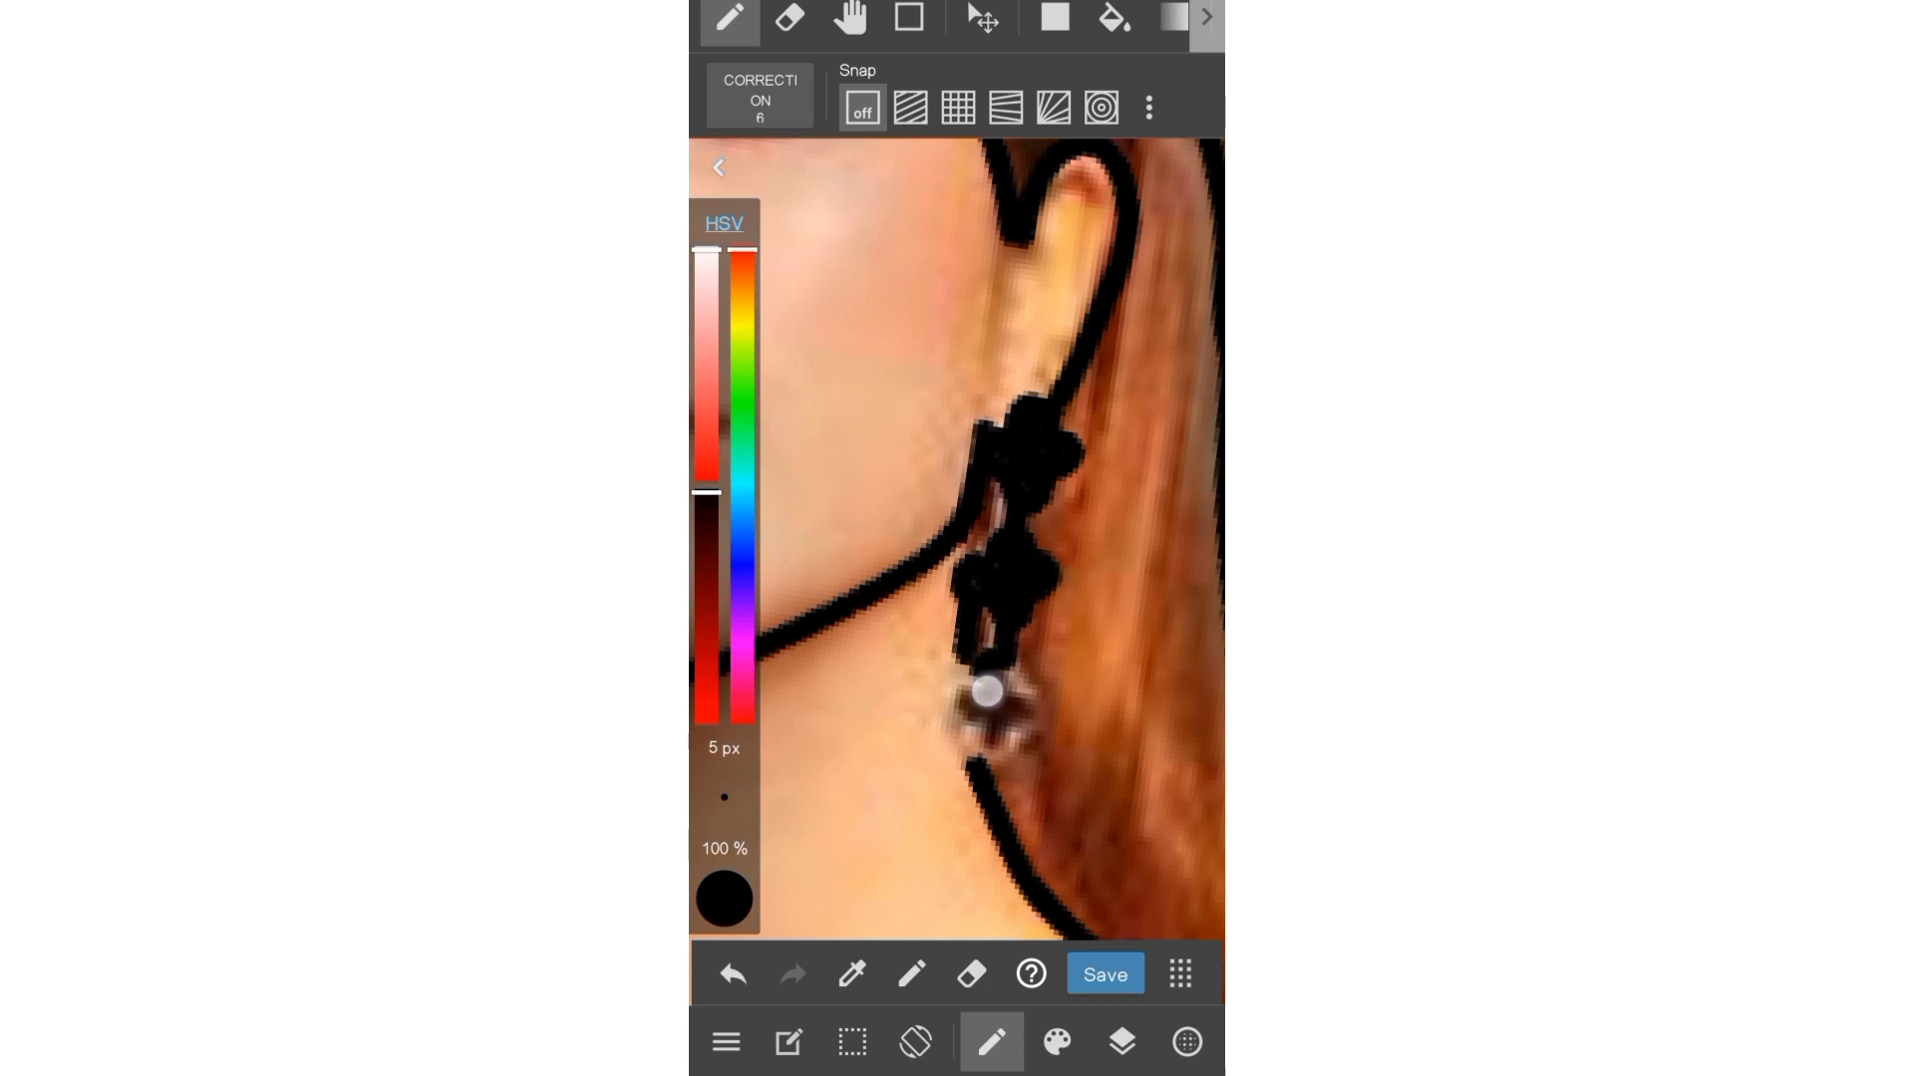
pyautogui.moveTo(987, 690)
pyautogui.mouseDown()
pyautogui.moveTo(1013, 751)
pyautogui.moveTo(1001, 652)
pyautogui.mouseUp()
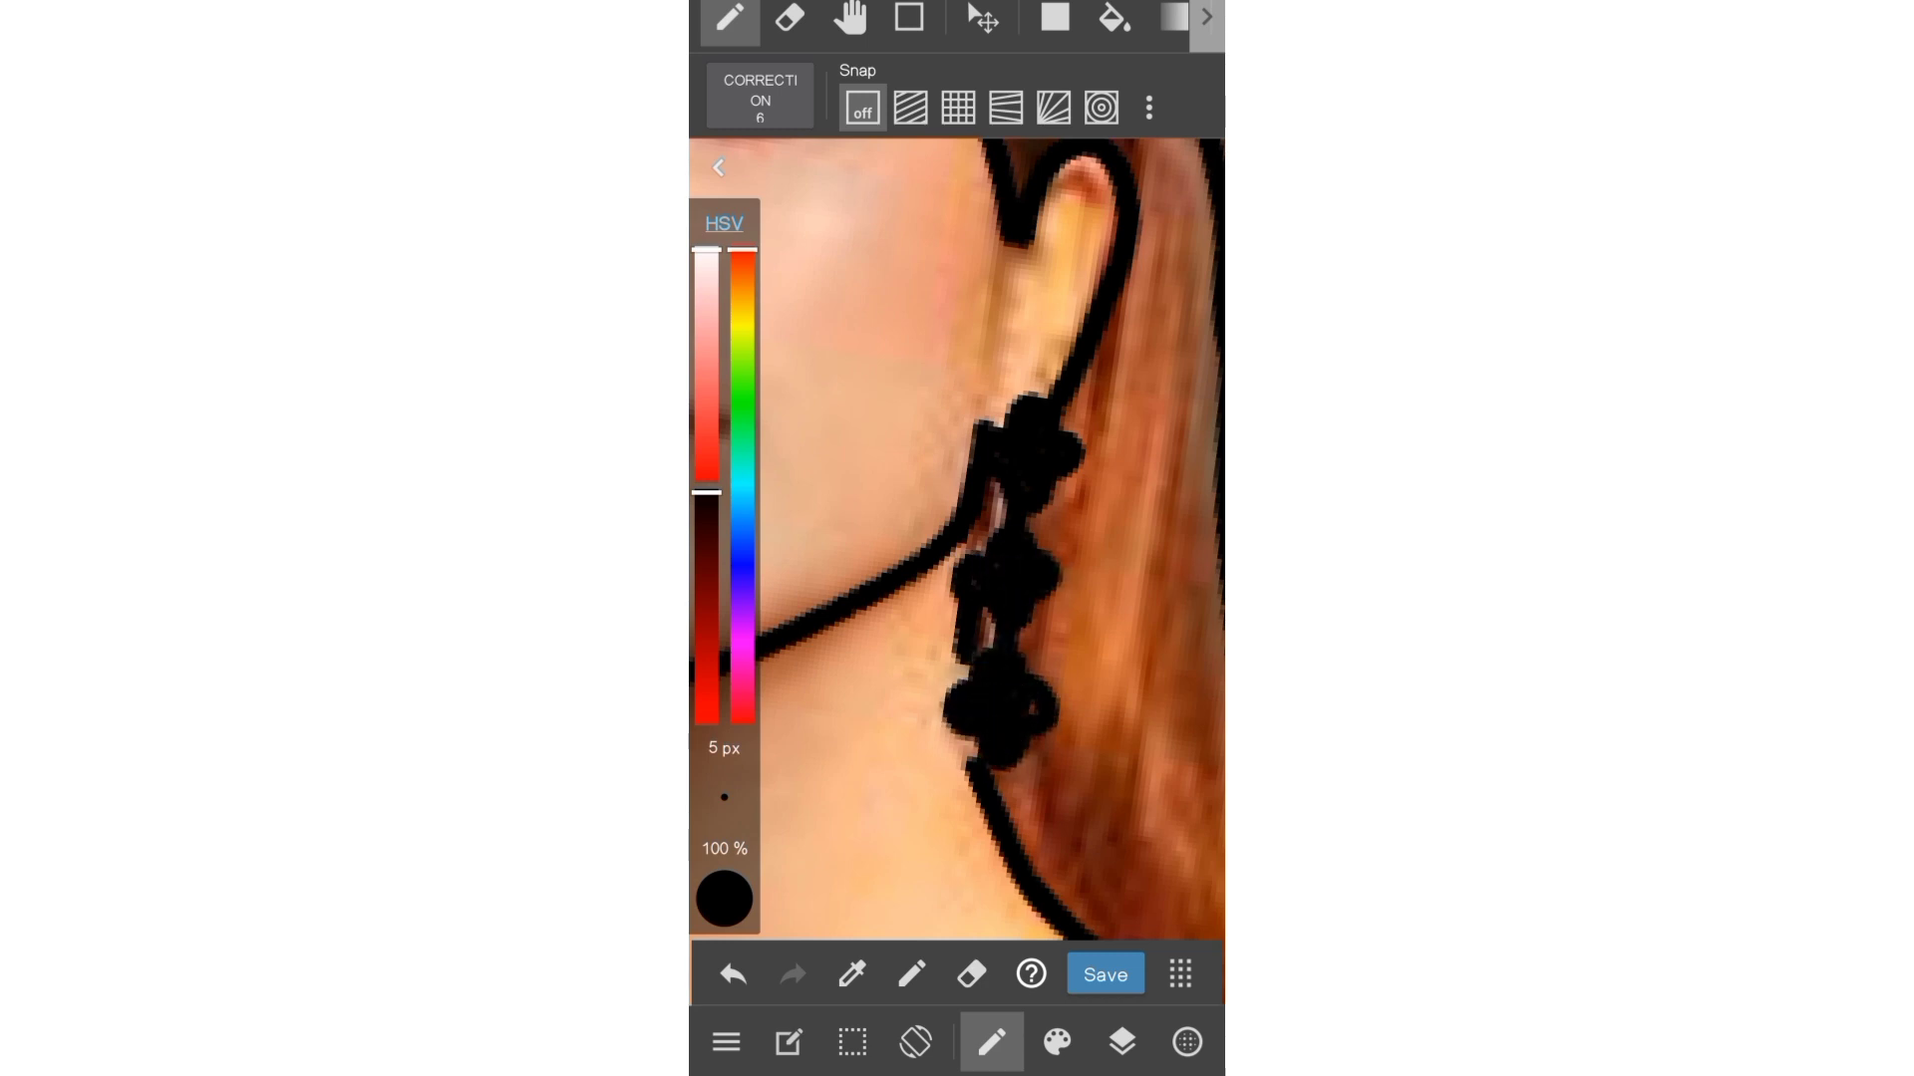
# - On Layer5, fill the gap along the earring's left edge
pyautogui.click(1122, 1042)
pyautogui.click(939, 611)
pyautogui.click(1123, 1042)
pyautogui.scroll(3, 952, 431)
pyautogui.moveTo(952, 431); pyautogui.dragTo(939, 505)
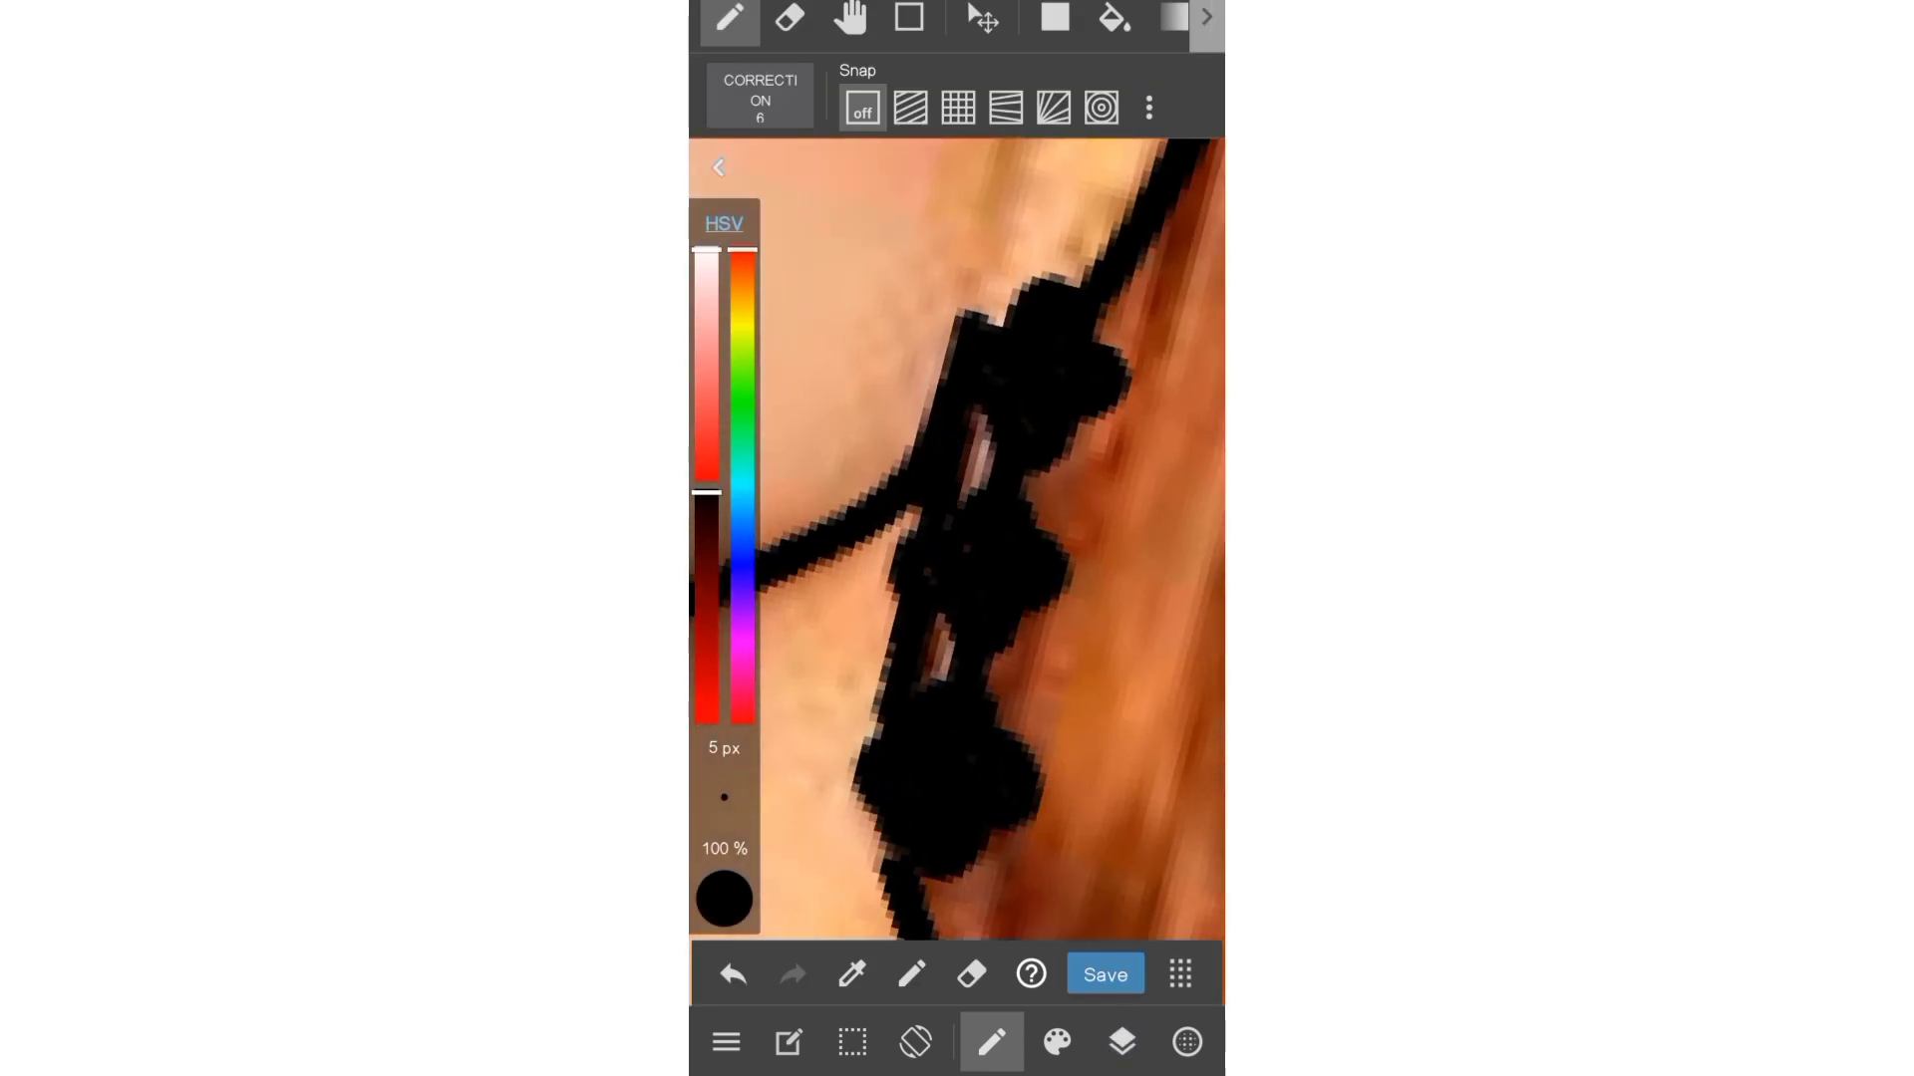
pyautogui.scroll(-5, 1059, 706)
# - On Layer8, paint over the earring's white highlights in black
pyautogui.scroll(5, 1026, 617)
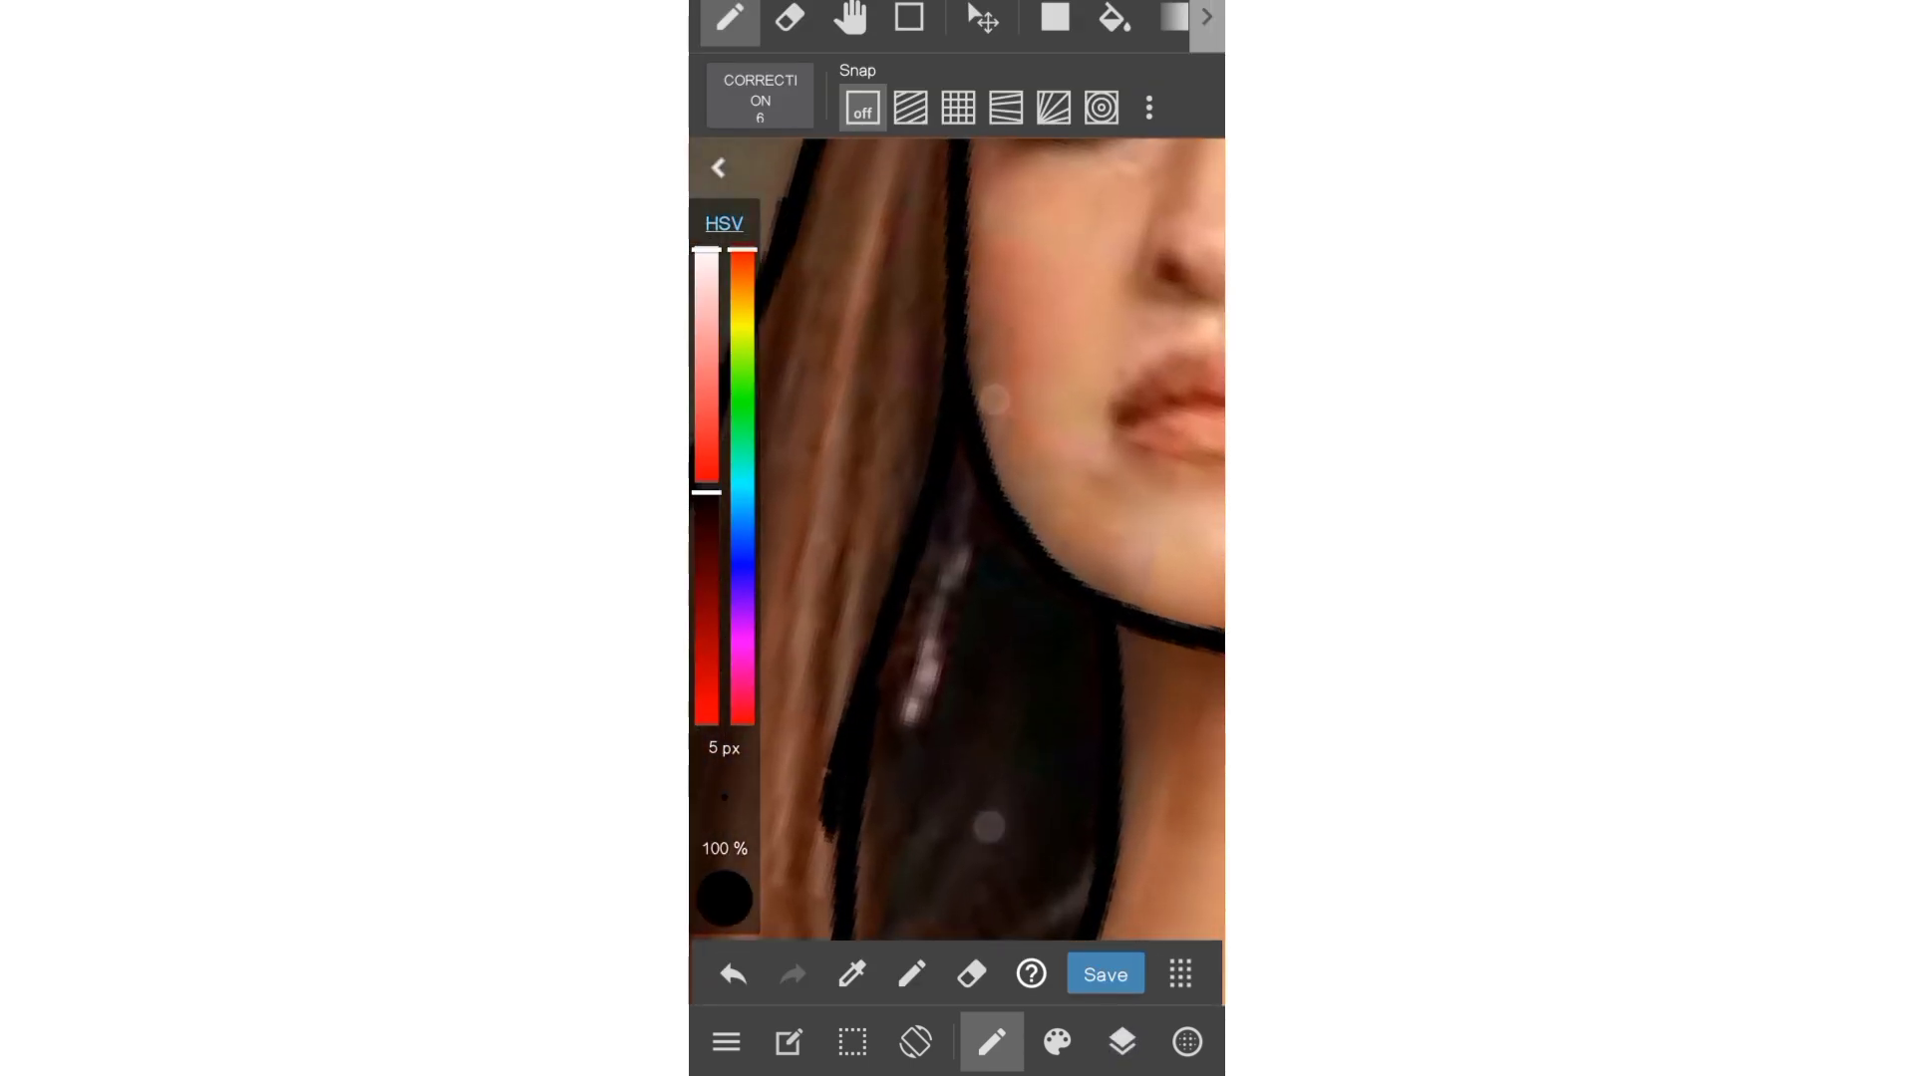
pyautogui.click(1122, 1042)
pyautogui.click(999, 376)
pyautogui.click(1123, 1041)
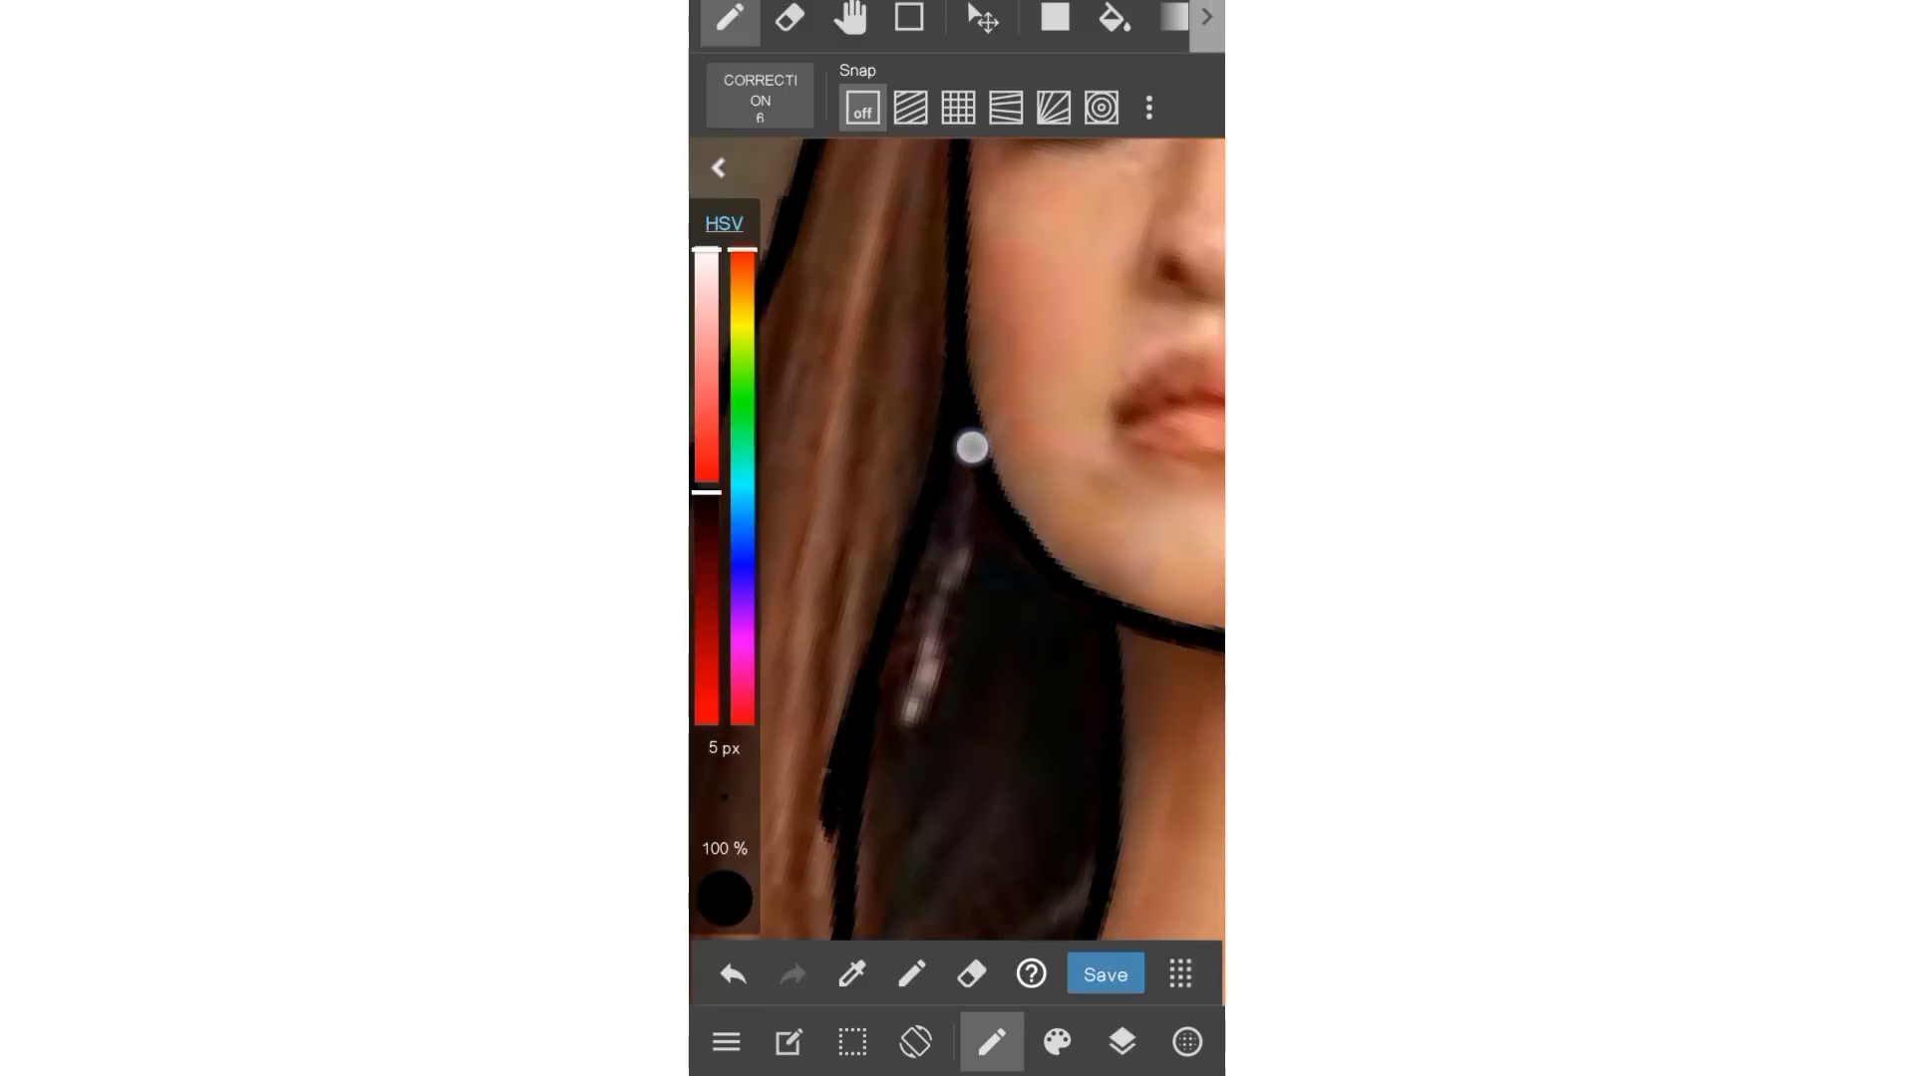
pyautogui.moveTo(972, 448)
pyautogui.mouseDown()
pyautogui.moveTo(940, 662)
pyautogui.moveTo(931, 559)
pyautogui.moveTo(917, 686)
pyautogui.mouseUp()
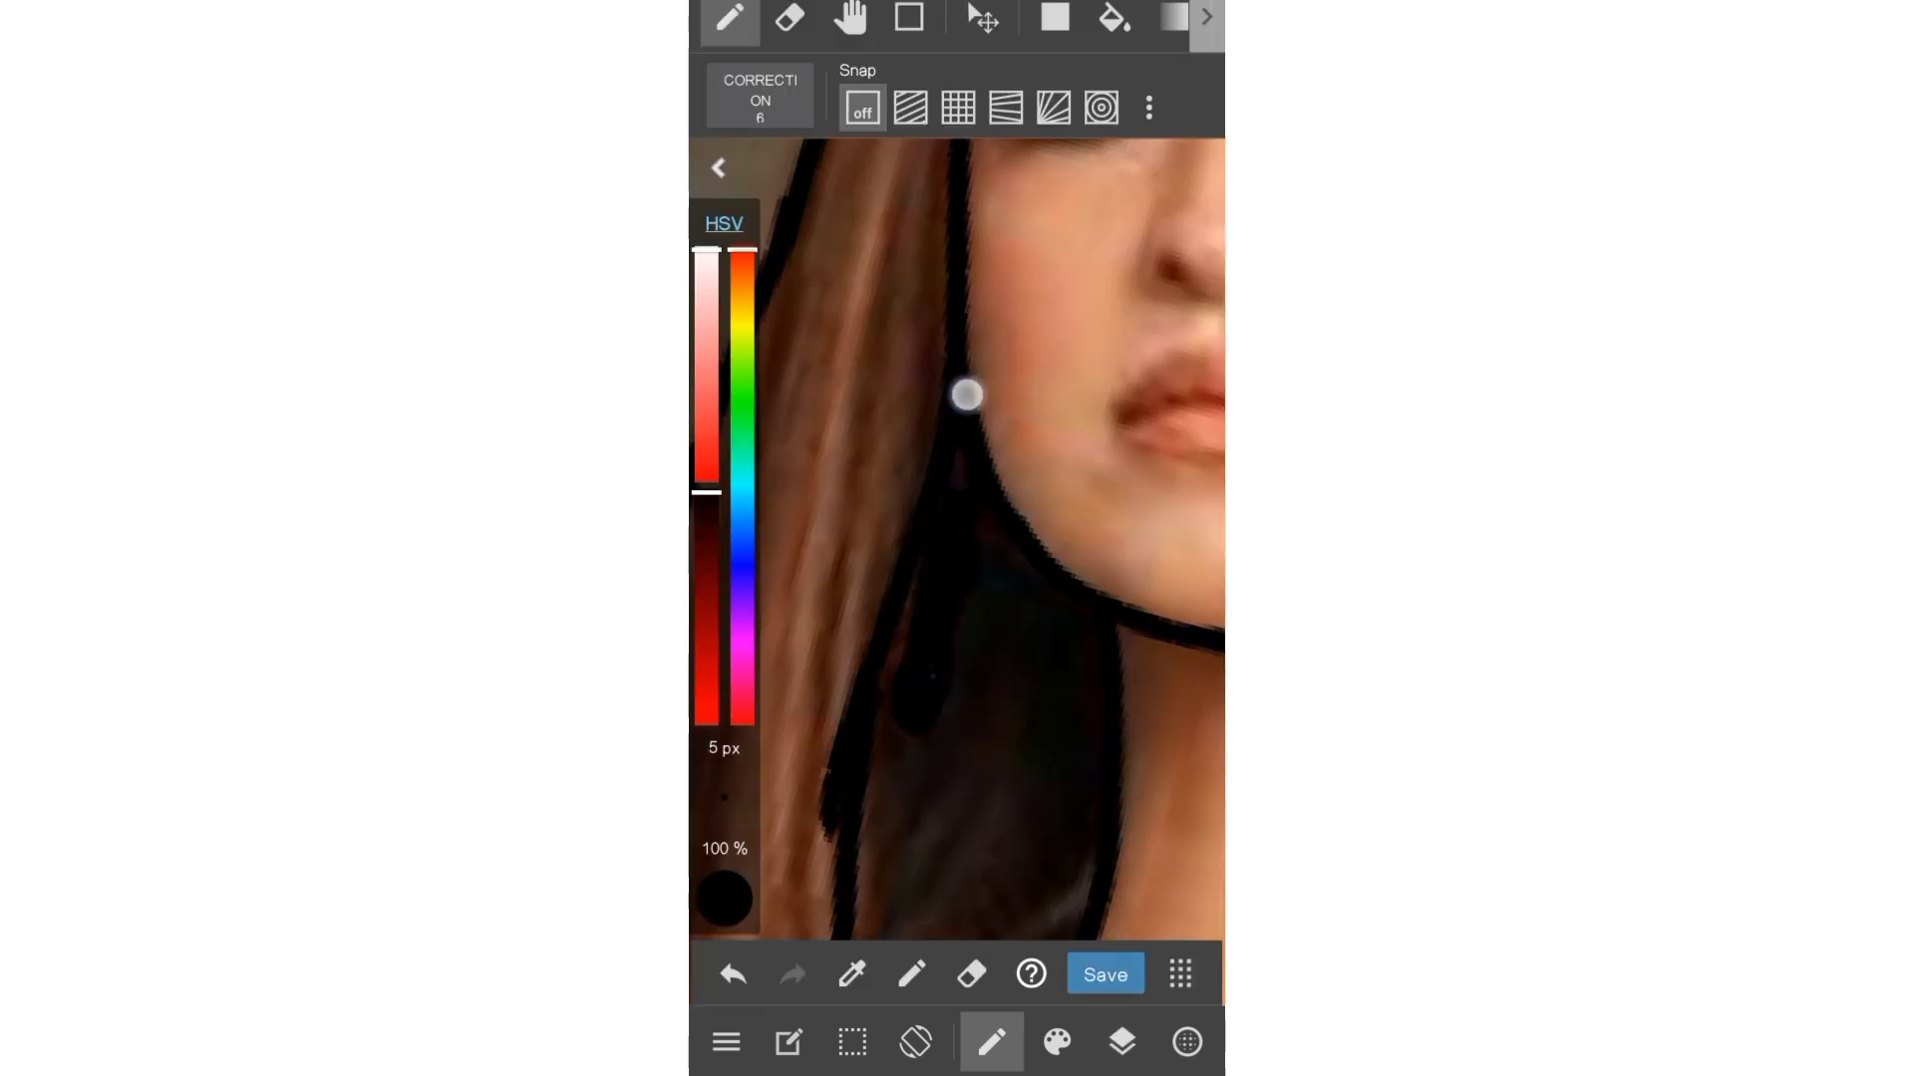
# - Hide Layer2 to check the lineart alone, show it again, and save
pyautogui.click(1122, 1042)
pyautogui.click(795, 890)
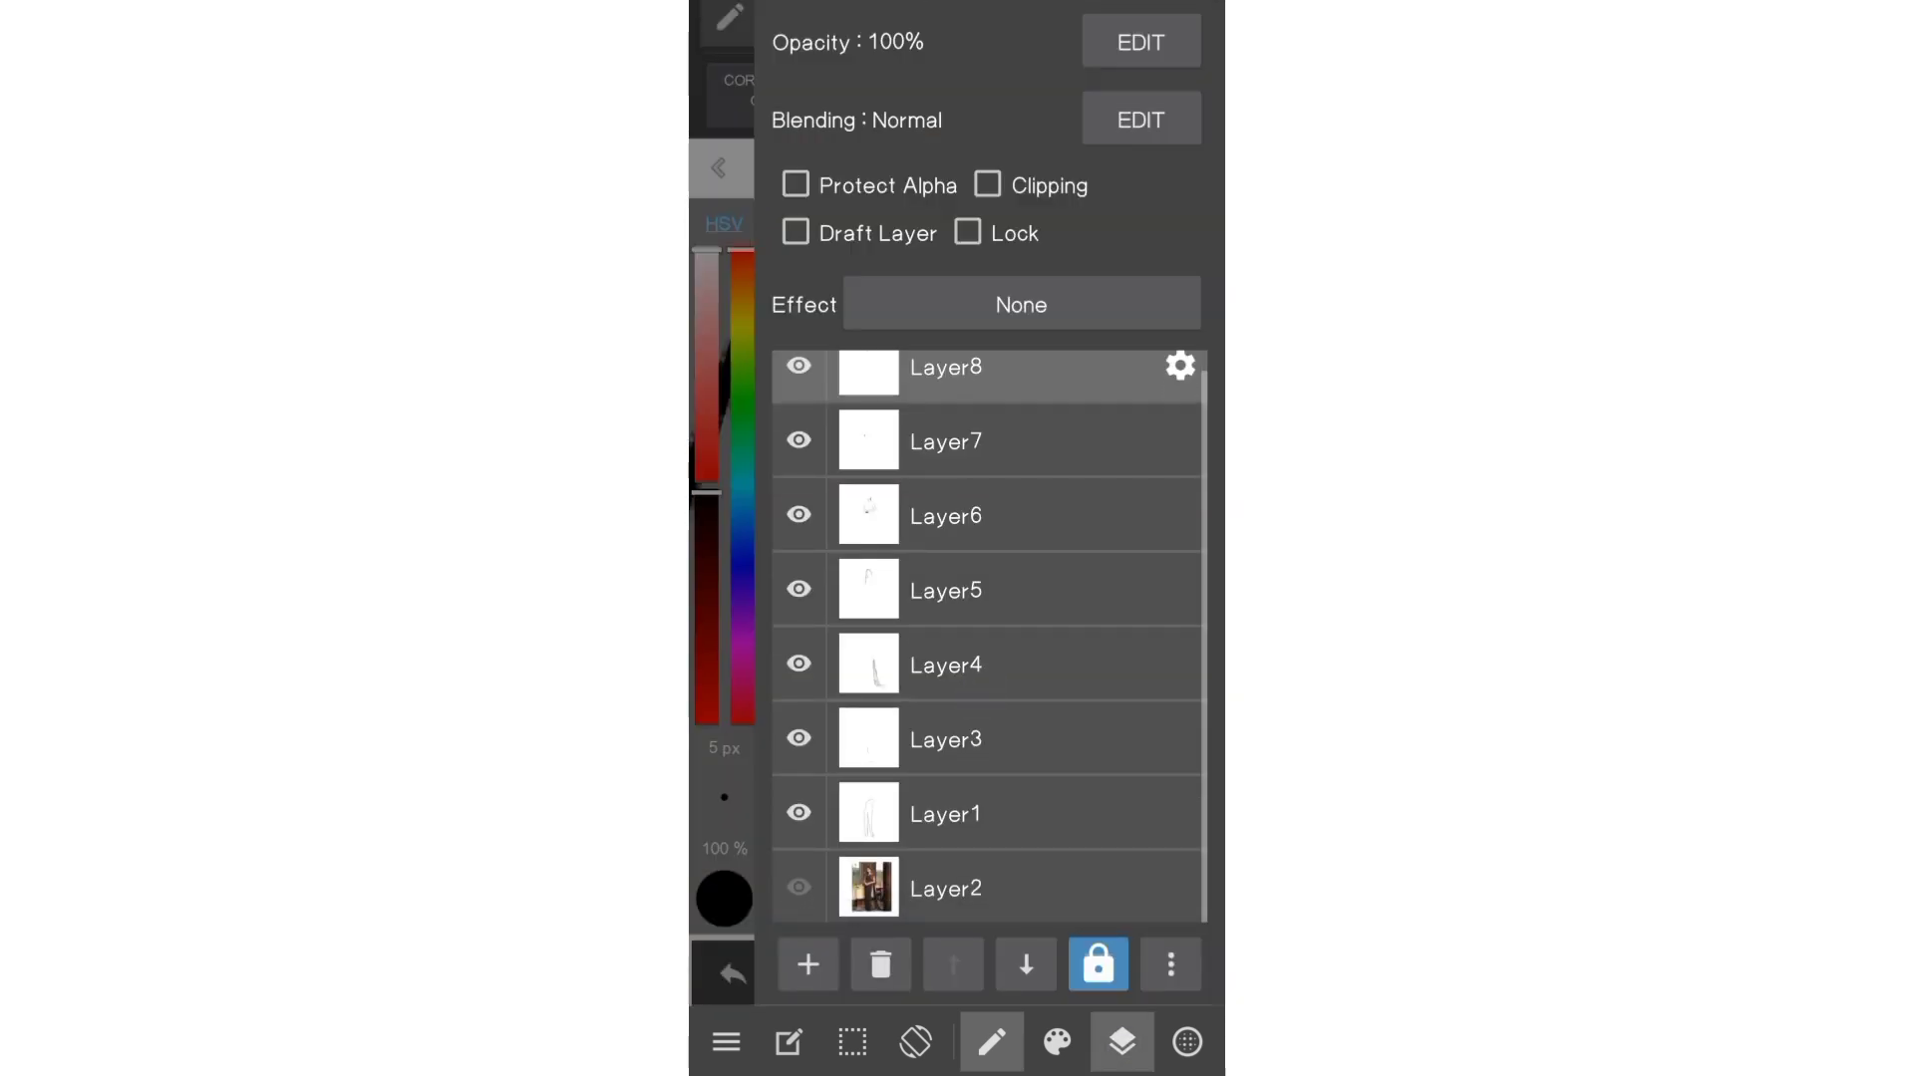
pyautogui.click(1122, 1041)
pyautogui.click(1122, 1041)
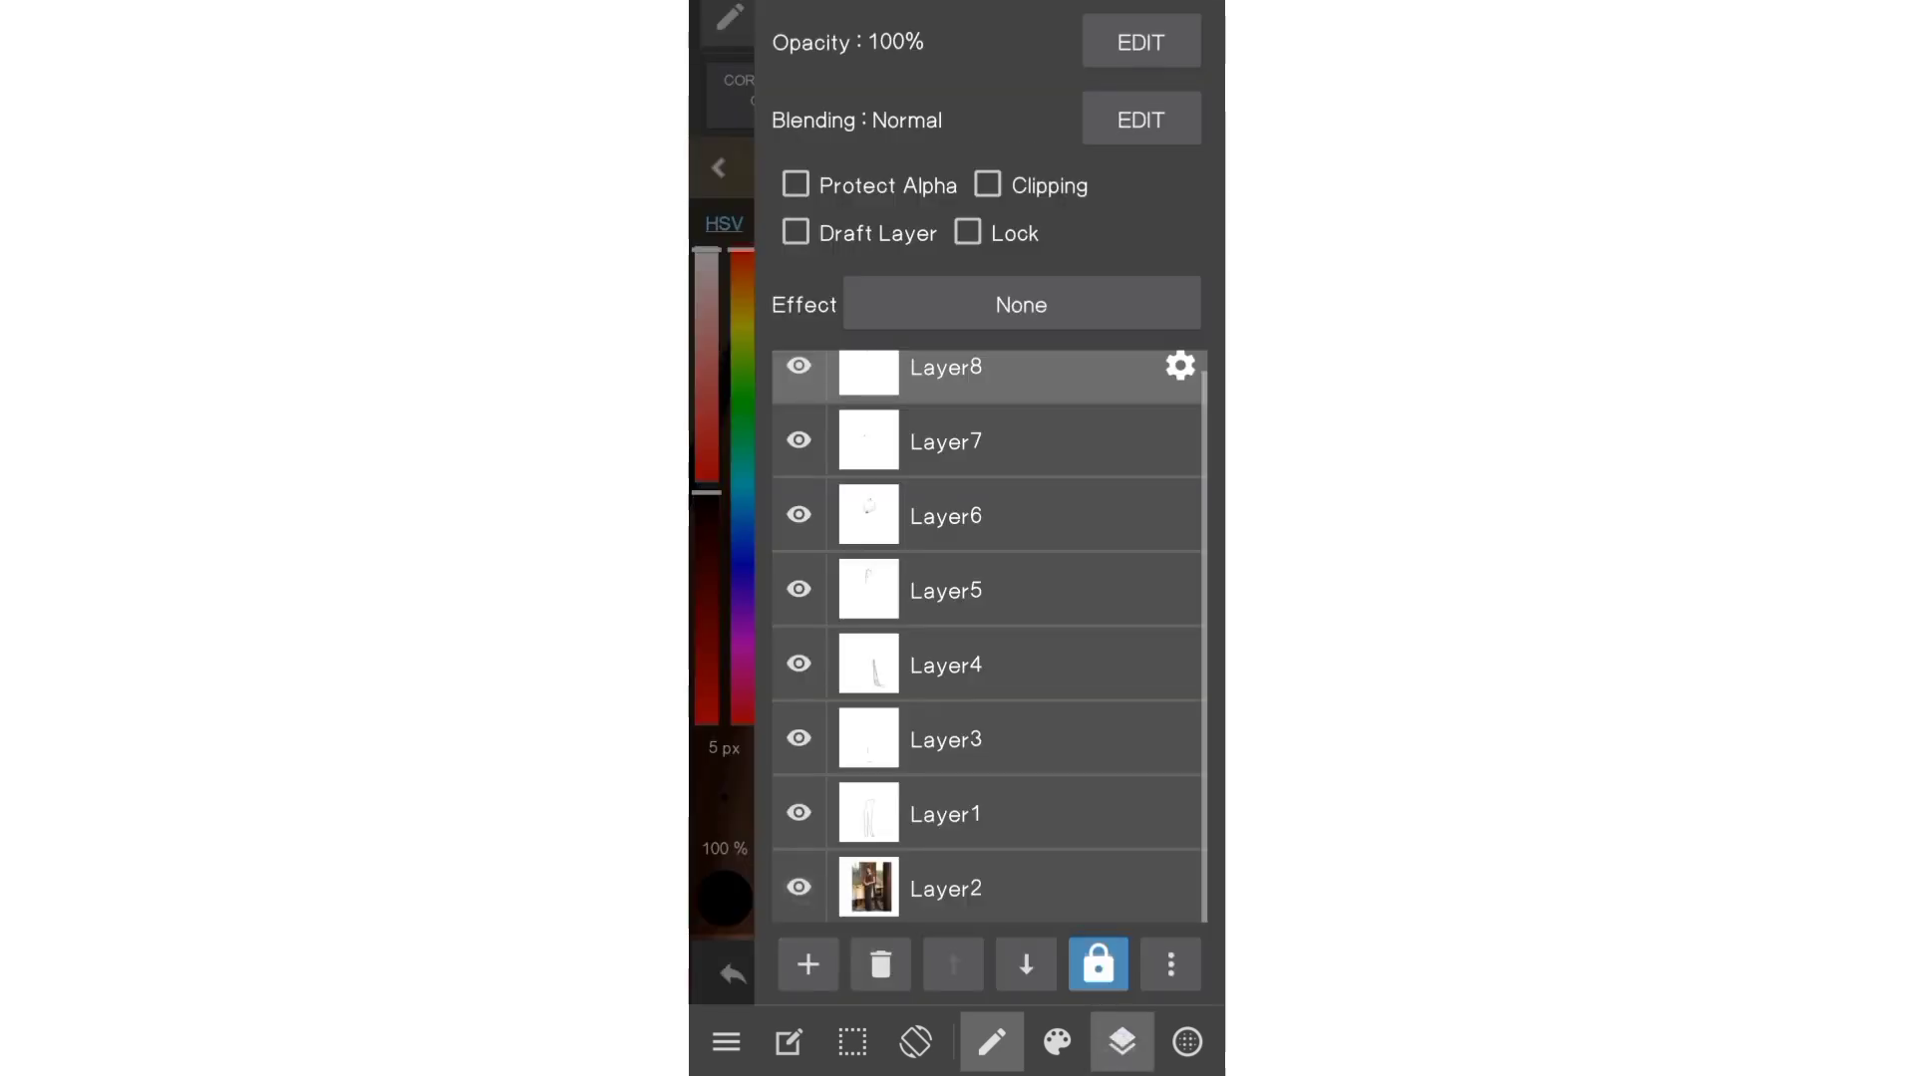
pyautogui.click(795, 888)
pyautogui.click(1123, 1042)
pyautogui.scroll(-5, 969, 485)
pyautogui.scroll(-5, 990, 598)
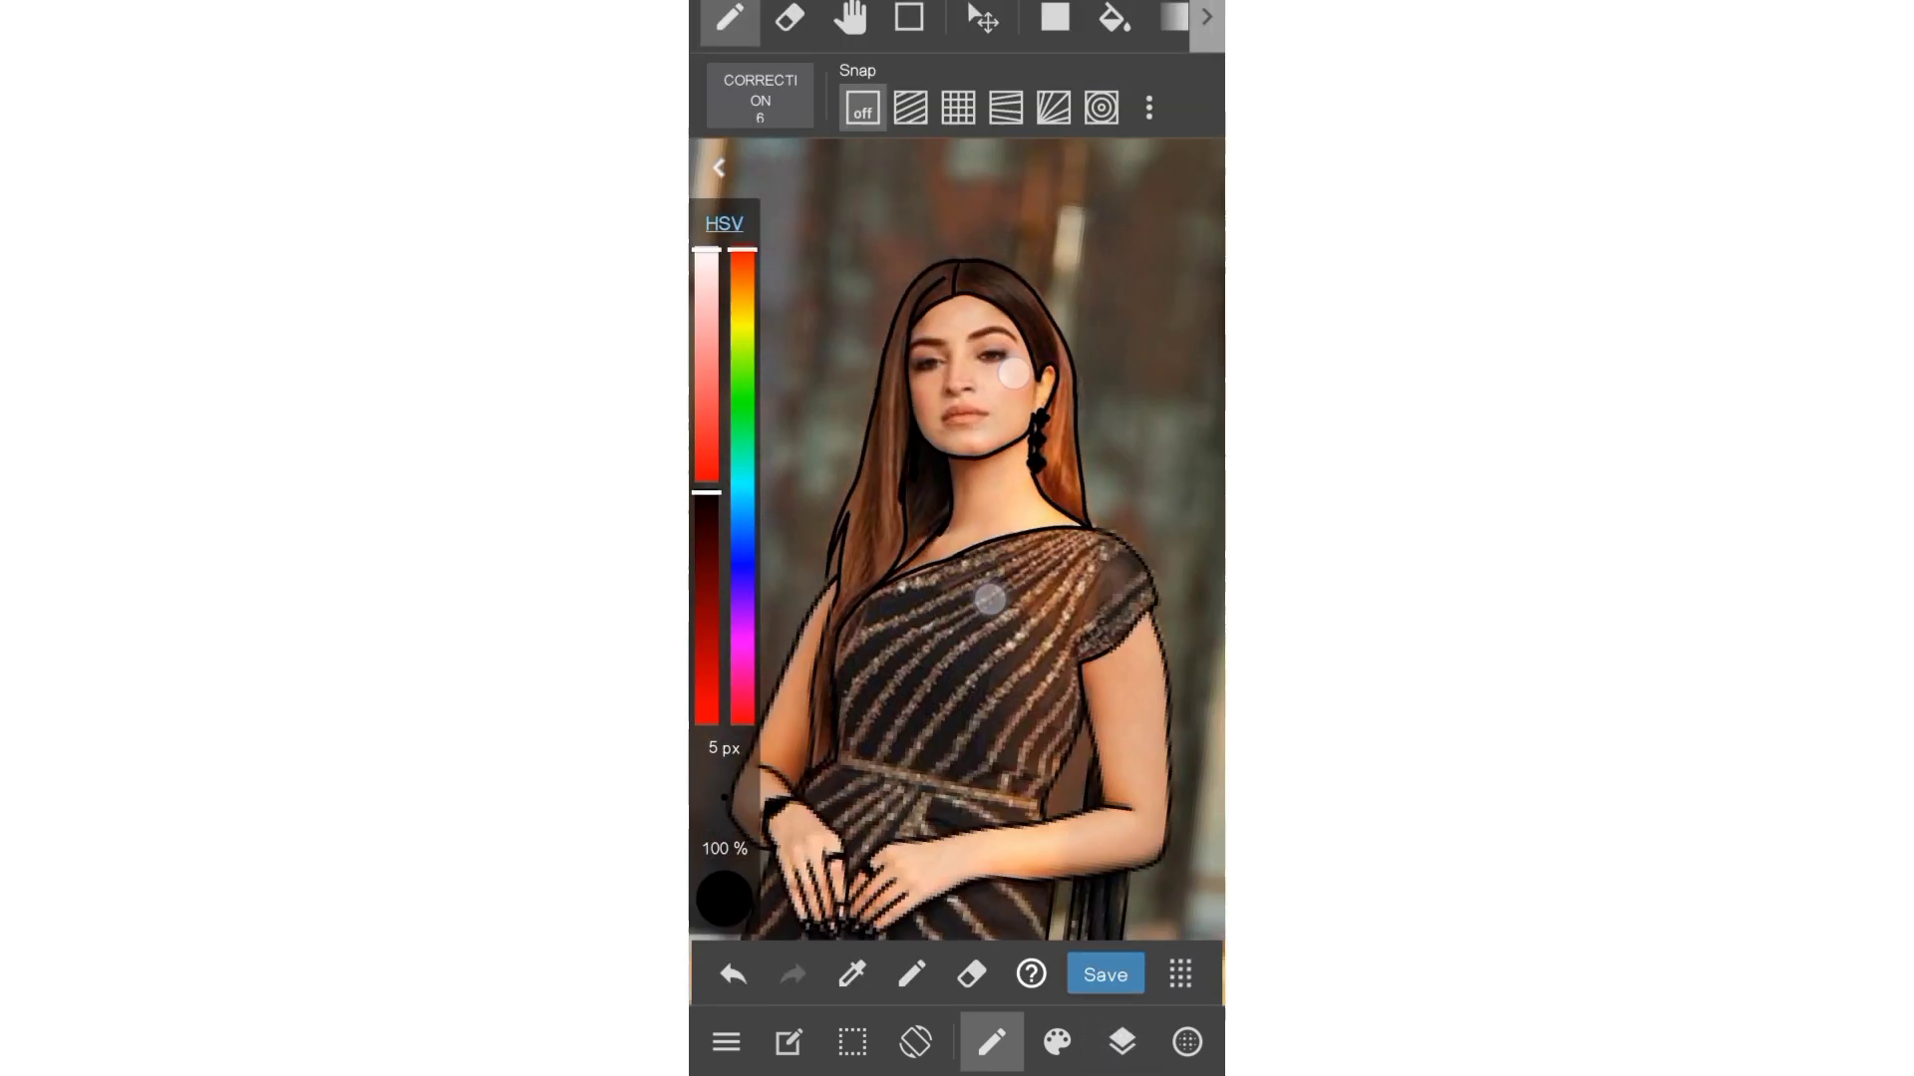
pyautogui.scroll(5, 1075, 580)
pyautogui.click(1122, 1042)
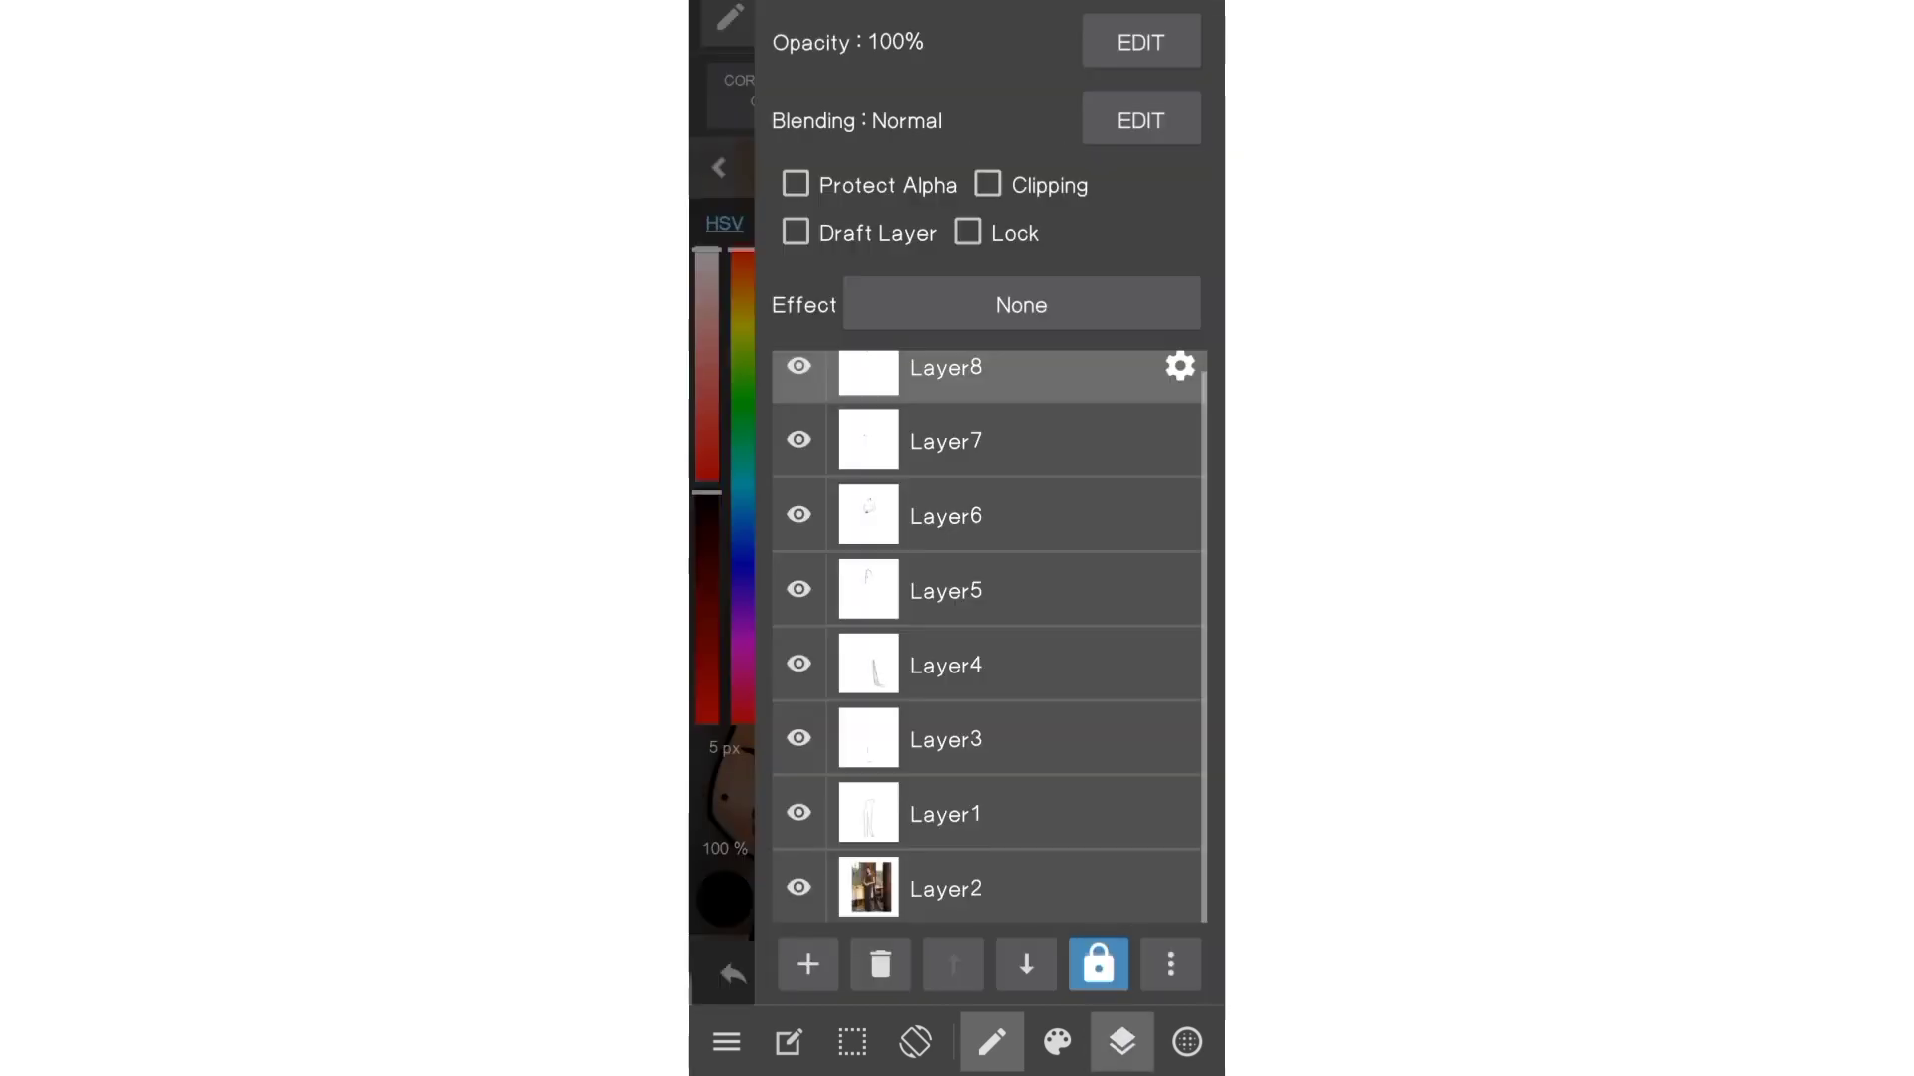
pyautogui.click(1105, 975)
# - Add a new color layer, Layer9, above Layer1
pyautogui.scroll(-5, 956, 538)
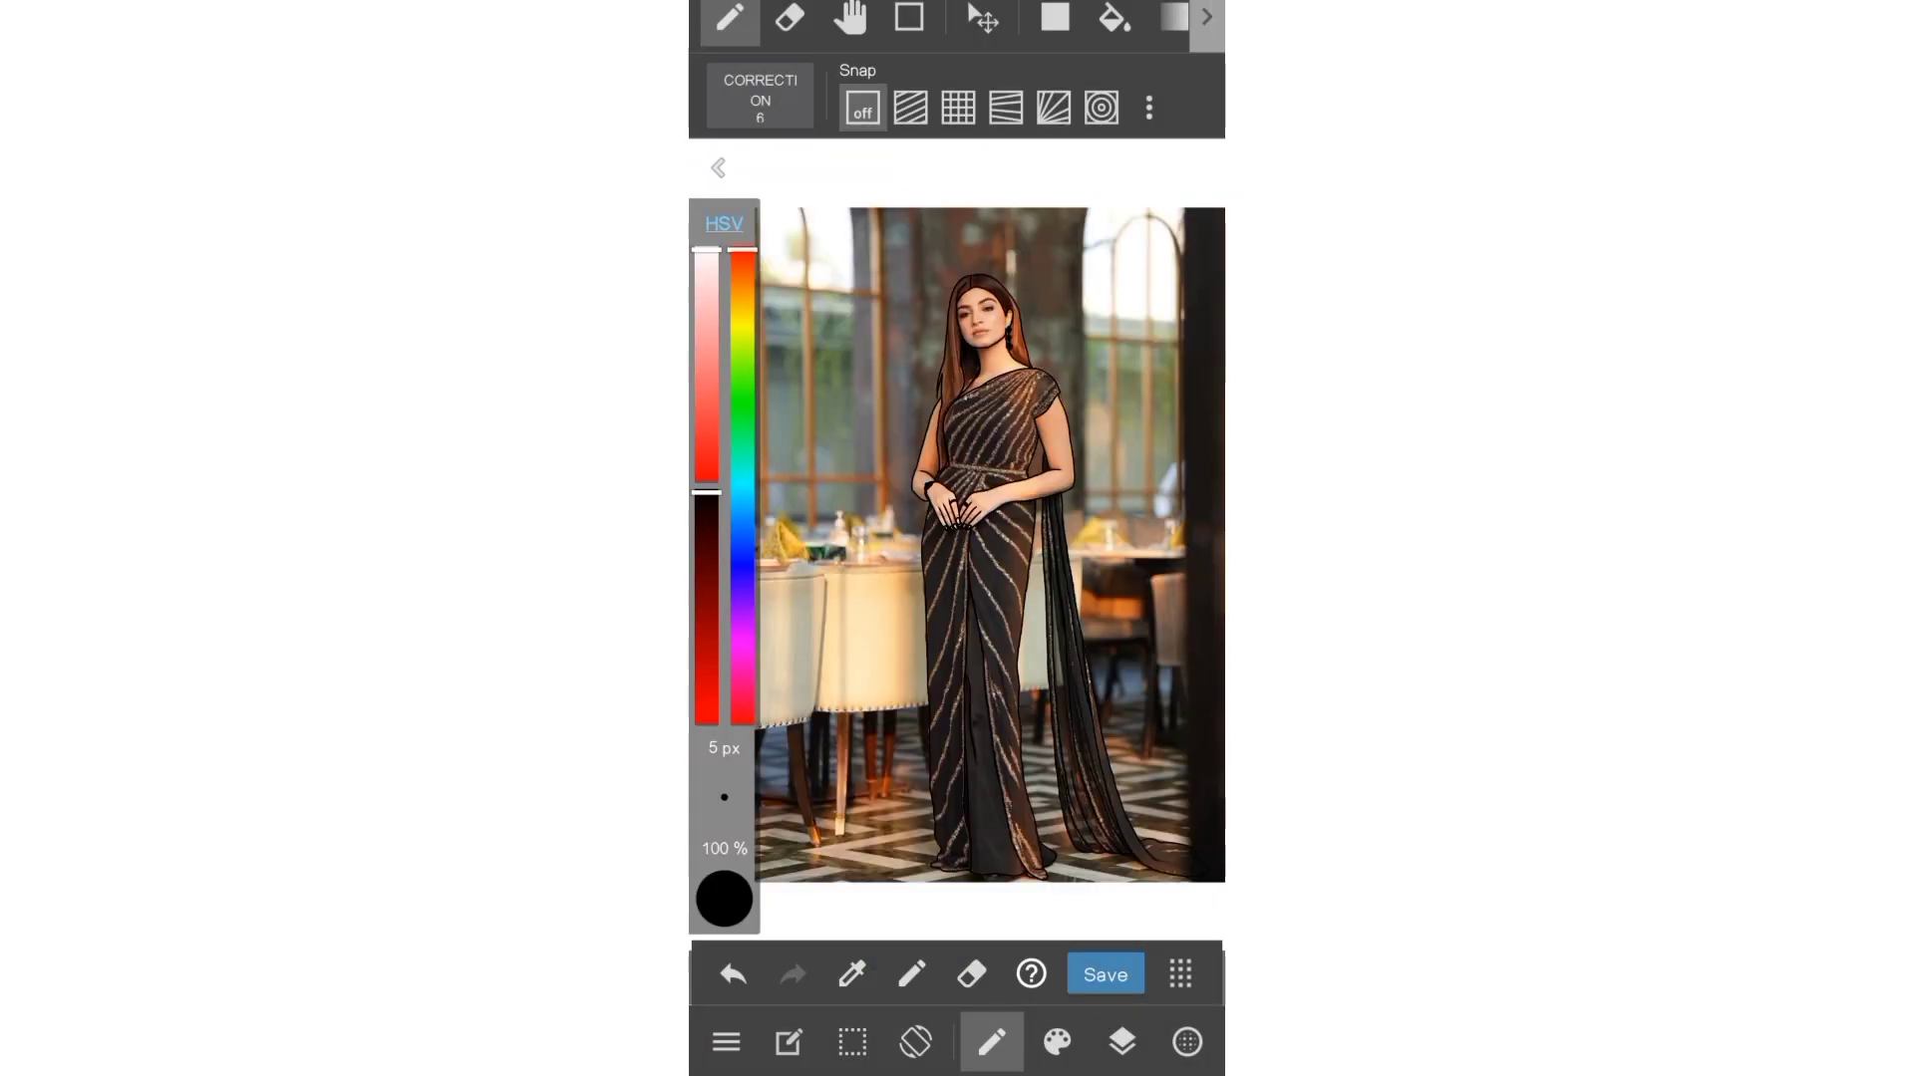
pyautogui.click(1122, 1042)
pyautogui.click(987, 811)
pyautogui.click(808, 964)
pyautogui.click(876, 335)
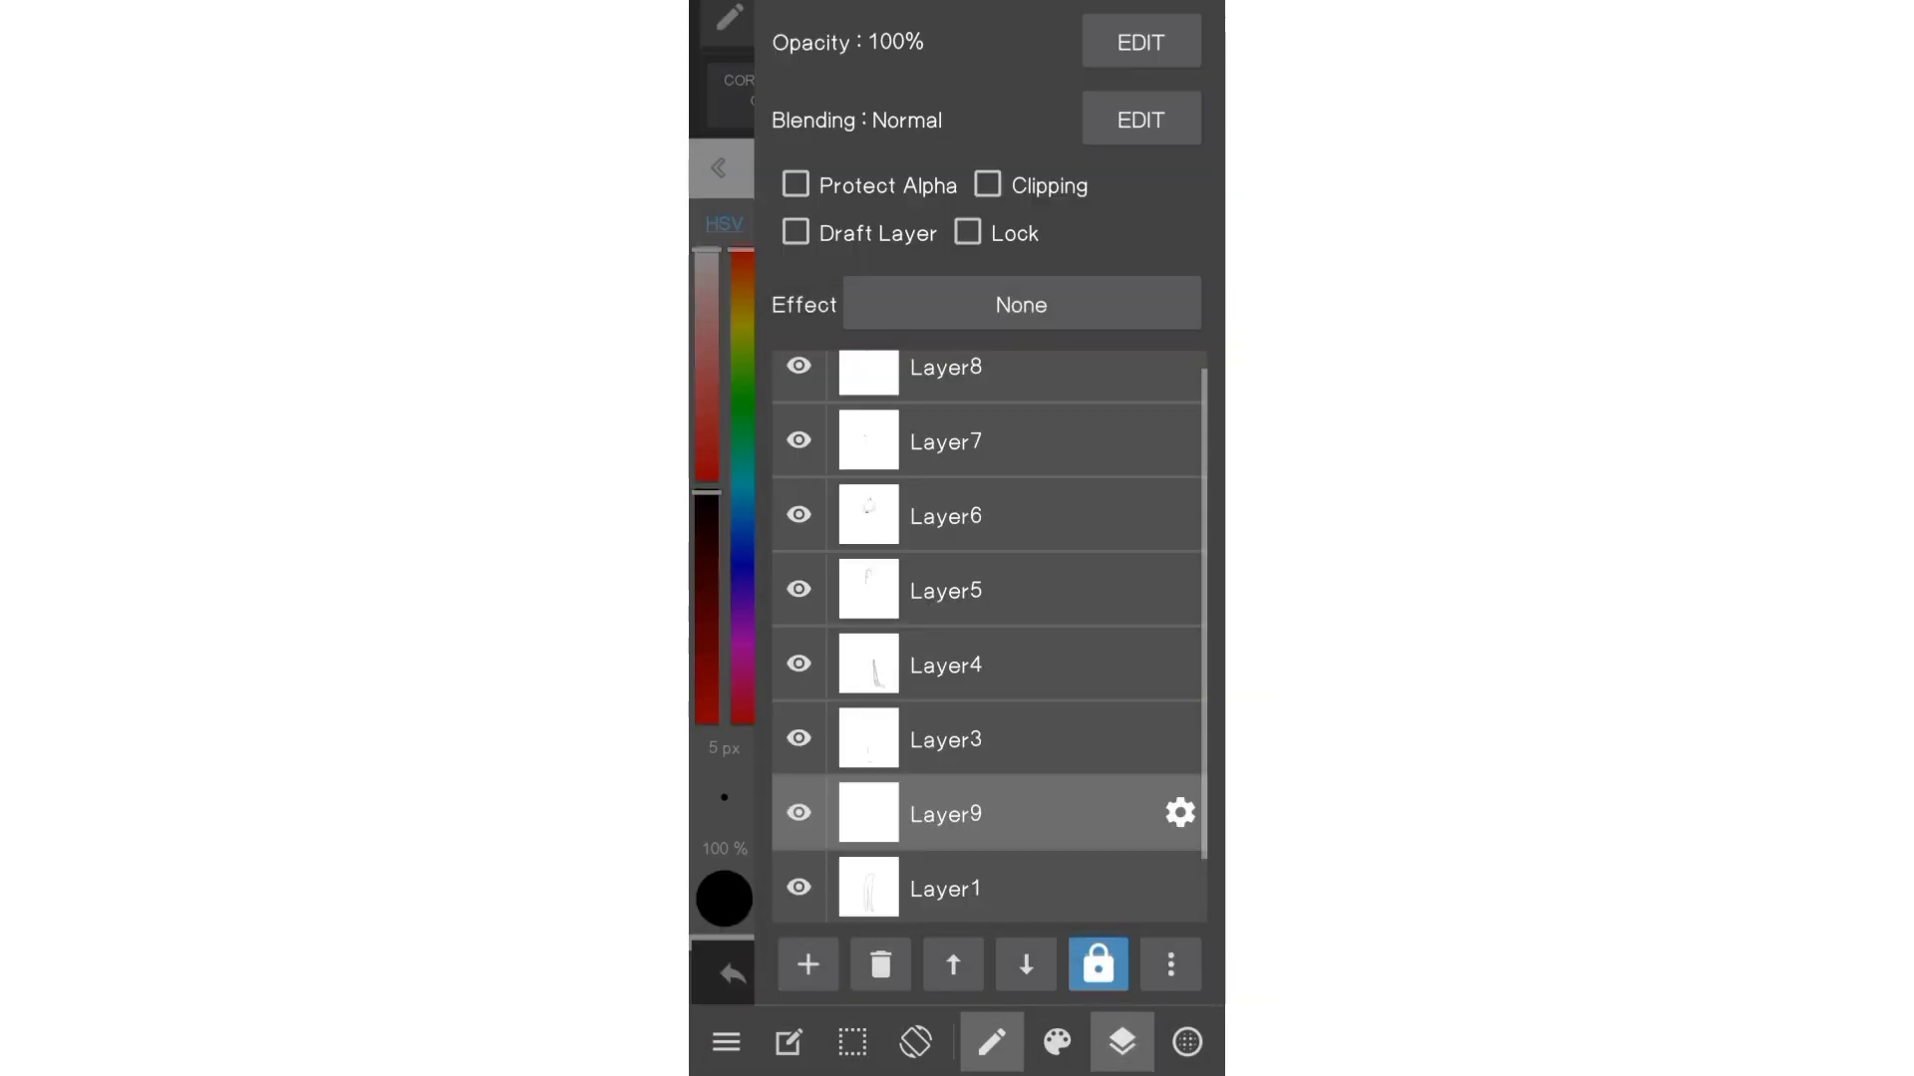
pyautogui.click(1122, 1041)
# - Undo the stray stroke on the neck
pyautogui.scroll(5, 1050, 424)
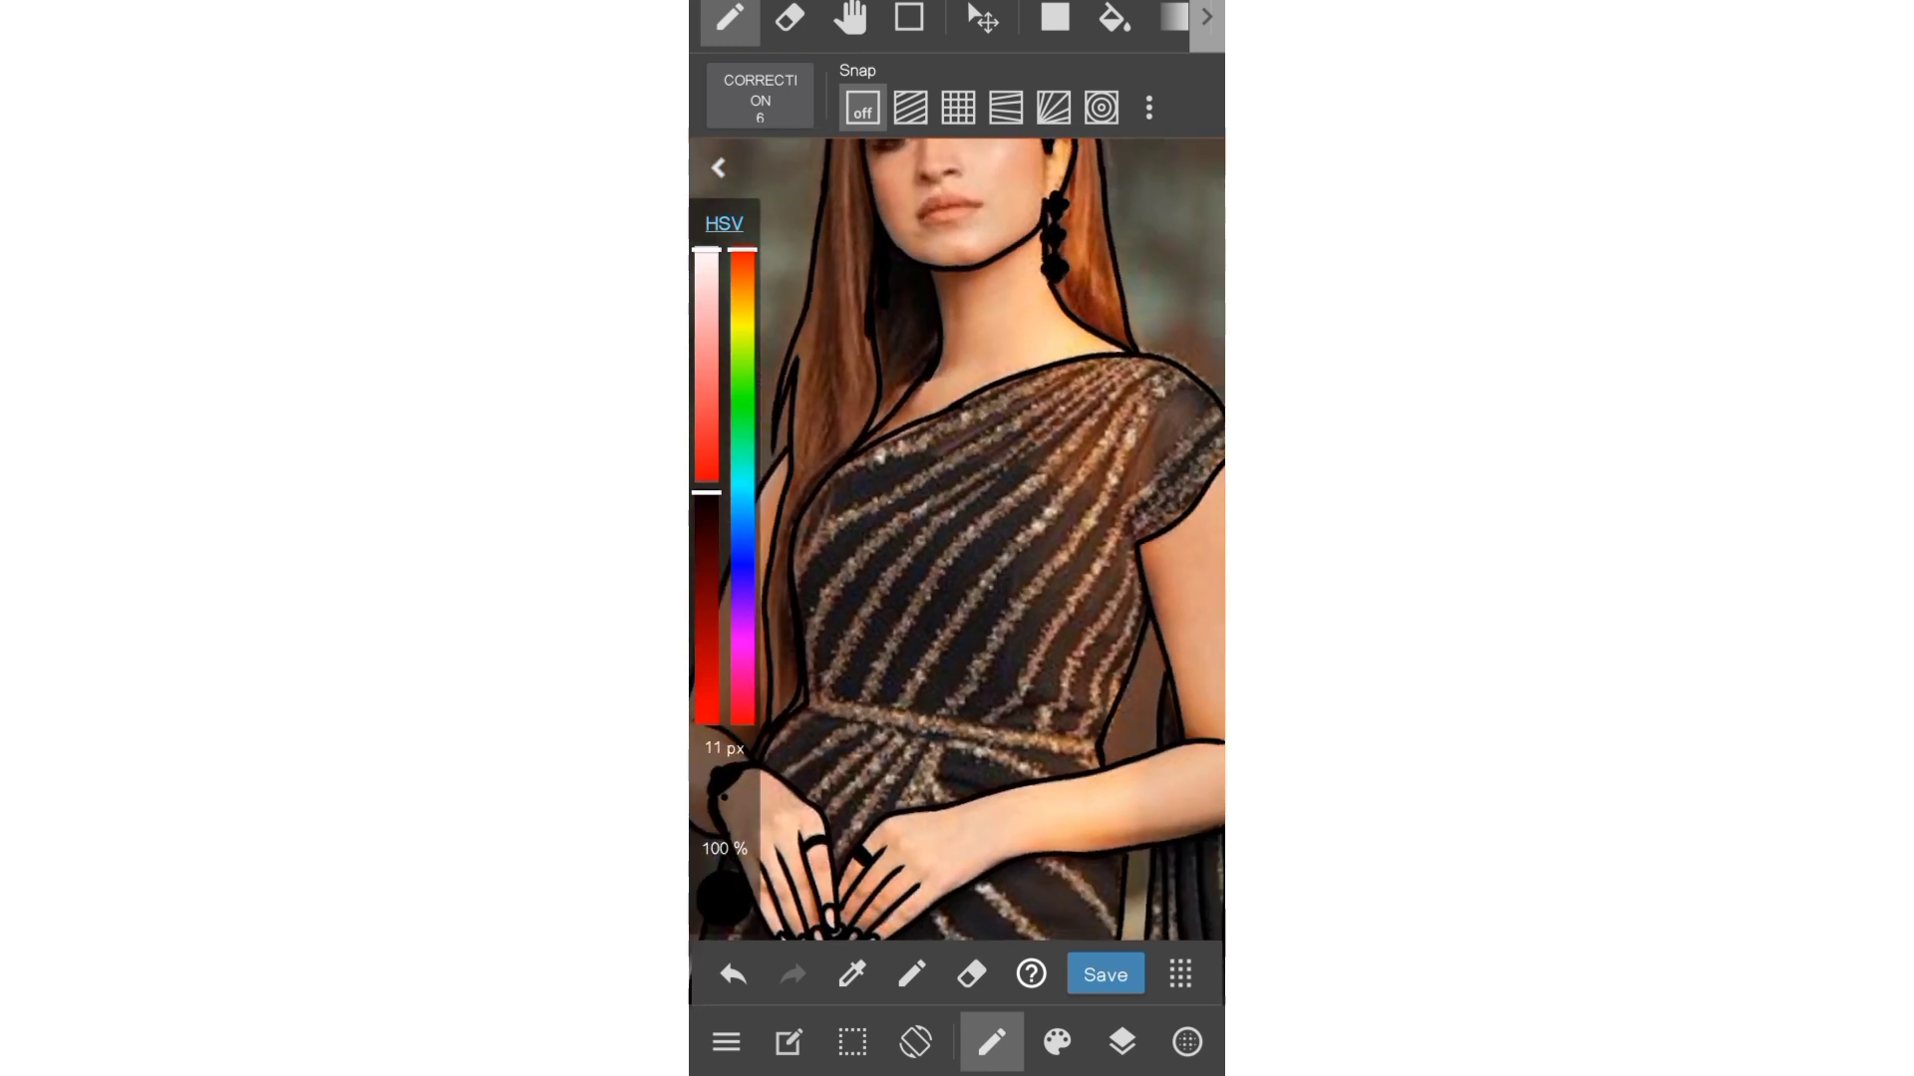
pyautogui.click(732, 975)
pyautogui.click(733, 974)
pyautogui.scroll(-3, 956, 539)
pyautogui.scroll(5, 1097, 449)
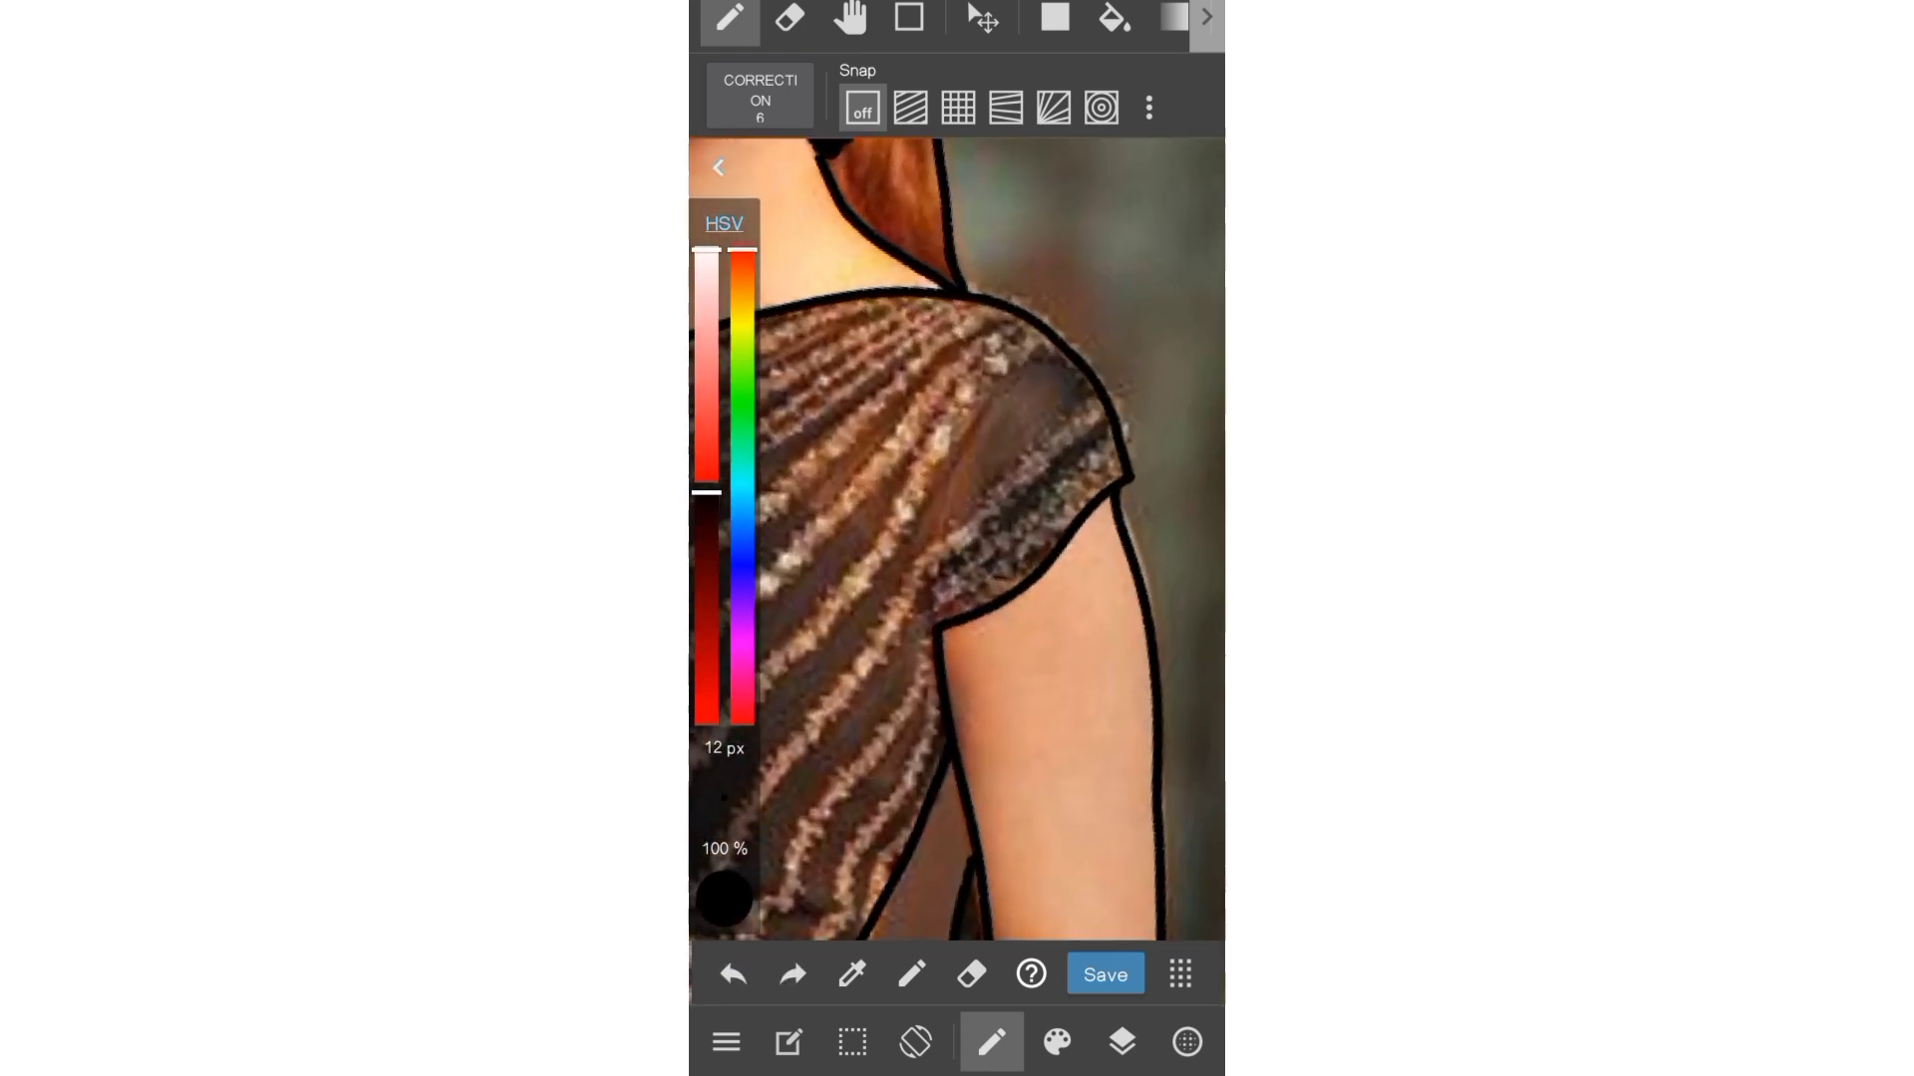
# - Paint black stripes along the sleeve hem and top, and diagonally across the bodice
pyautogui.moveTo(1132, 453)
pyautogui.mouseDown()
pyautogui.moveTo(907, 603)
pyautogui.moveTo(910, 559)
pyautogui.mouseUp()
pyautogui.moveTo(1101, 369); pyautogui.dragTo(877, 555)
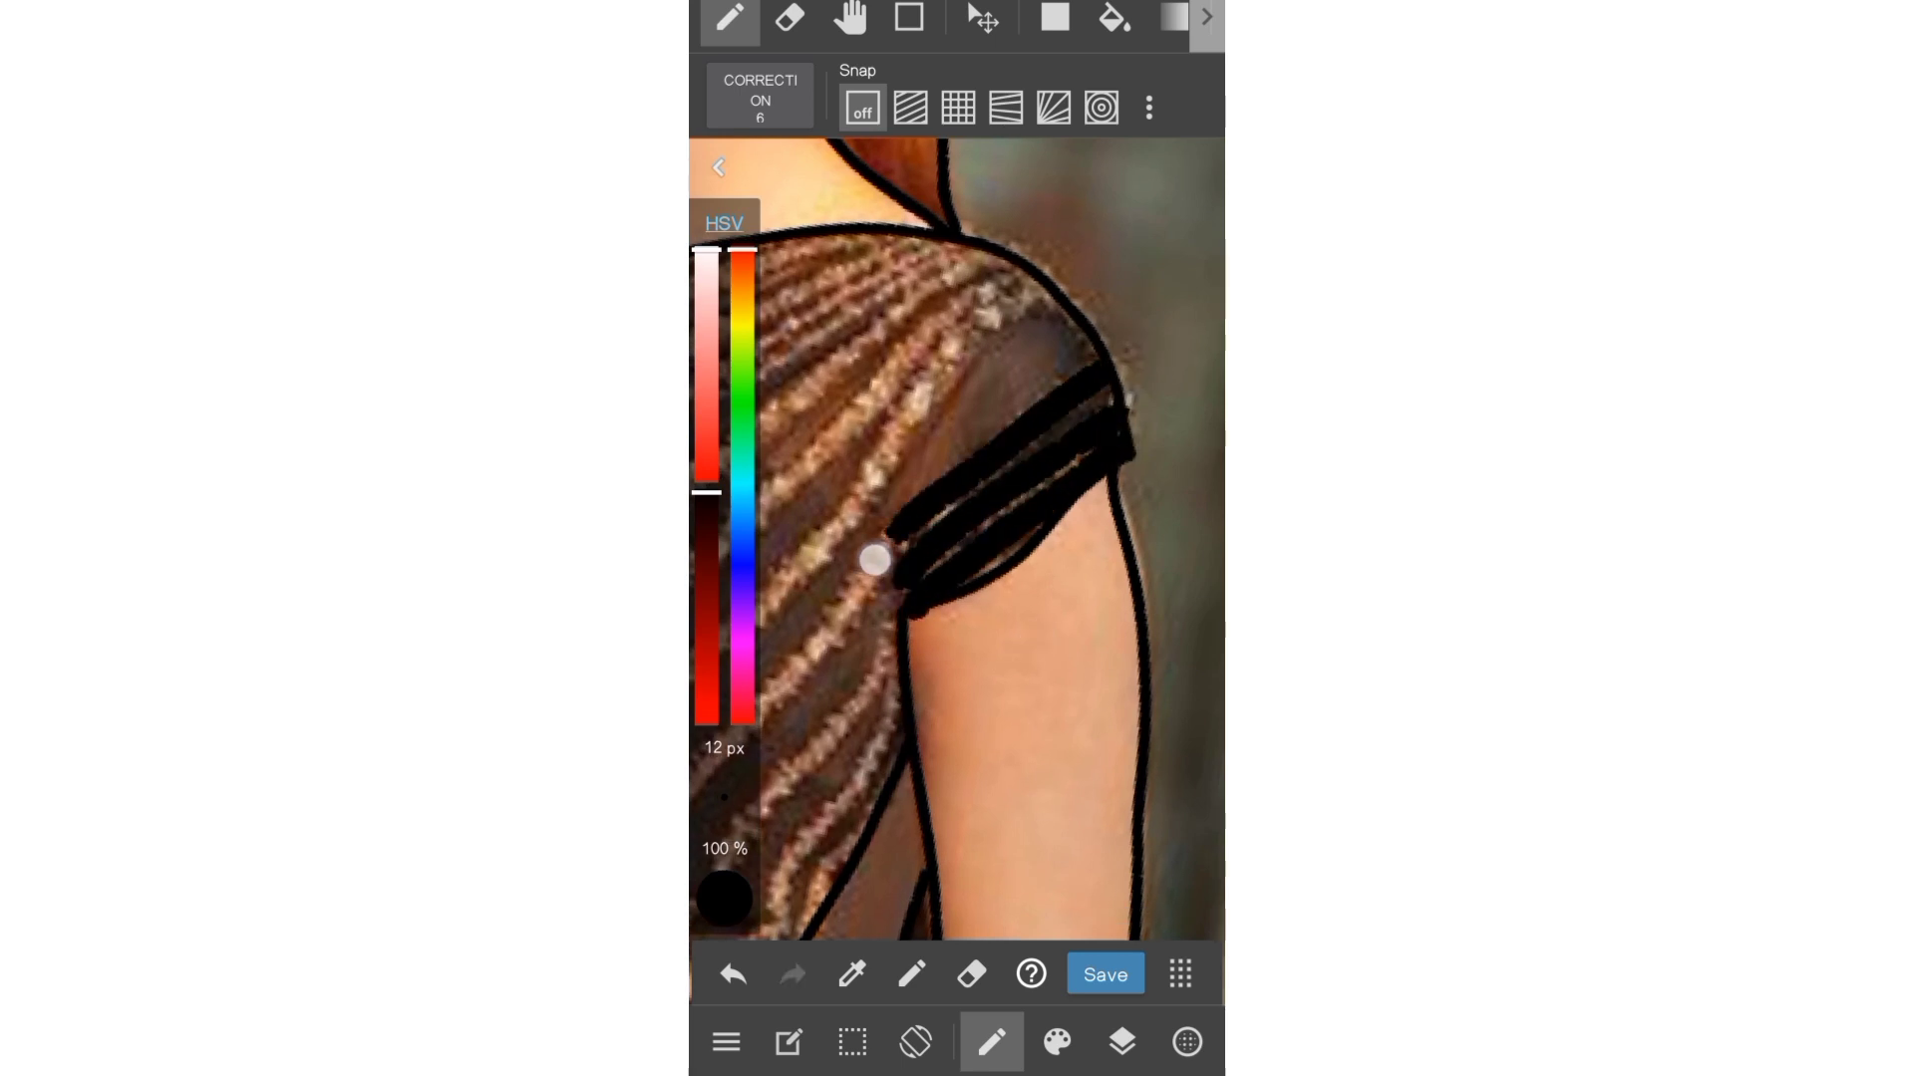
pyautogui.scroll(5, 1010, 506)
pyautogui.moveTo(1081, 361); pyautogui.dragTo(782, 716)
pyautogui.moveTo(1092, 384)
pyautogui.mouseDown()
pyautogui.moveTo(1072, 469)
pyautogui.moveTo(893, 723)
pyautogui.mouseUp()
pyautogui.moveTo(1096, 424); pyautogui.dragTo(955, 753)
pyautogui.moveTo(1096, 569); pyautogui.dragTo(1026, 723)
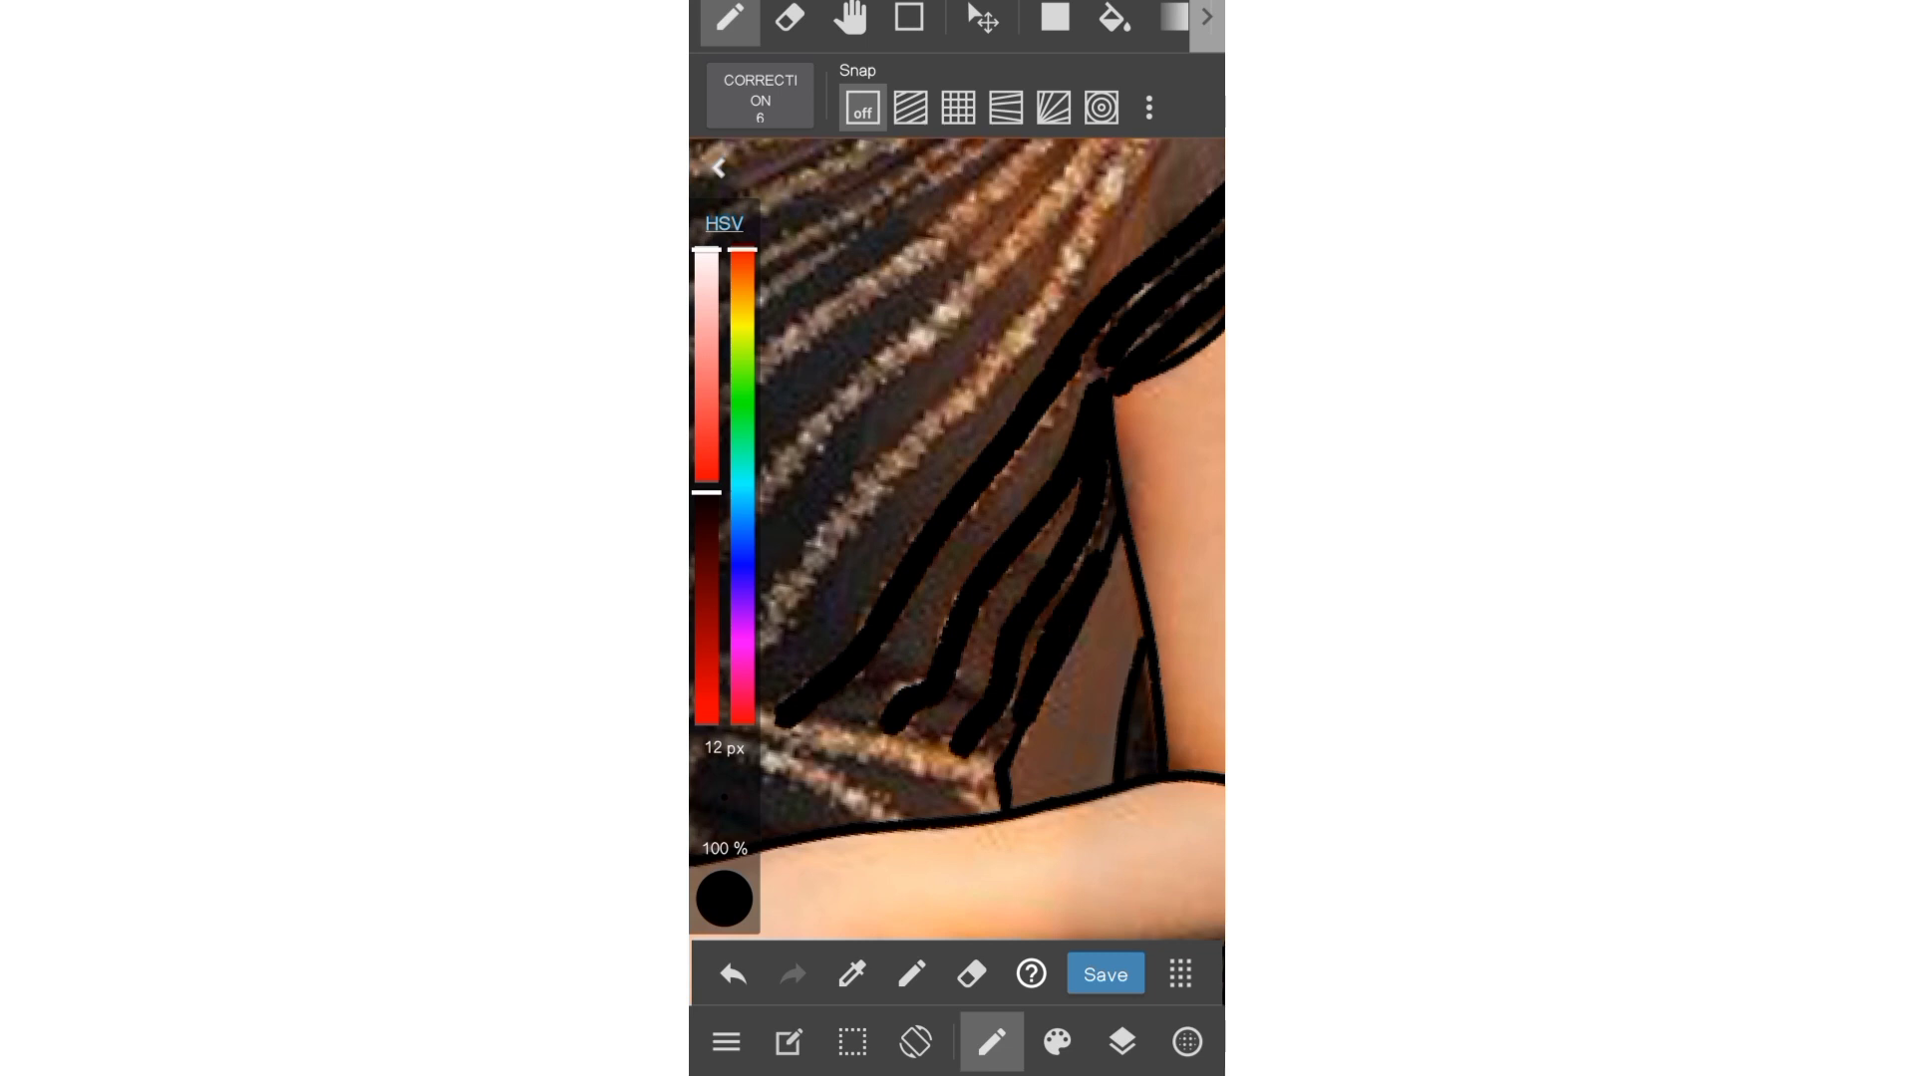
# - Trace the bodice edge in black and add more bodice stripes
pyautogui.scroll(-3, 1047, 399)
pyautogui.scroll(-3, 997, 399)
pyautogui.moveTo(944, 256); pyautogui.dragTo(798, 299)
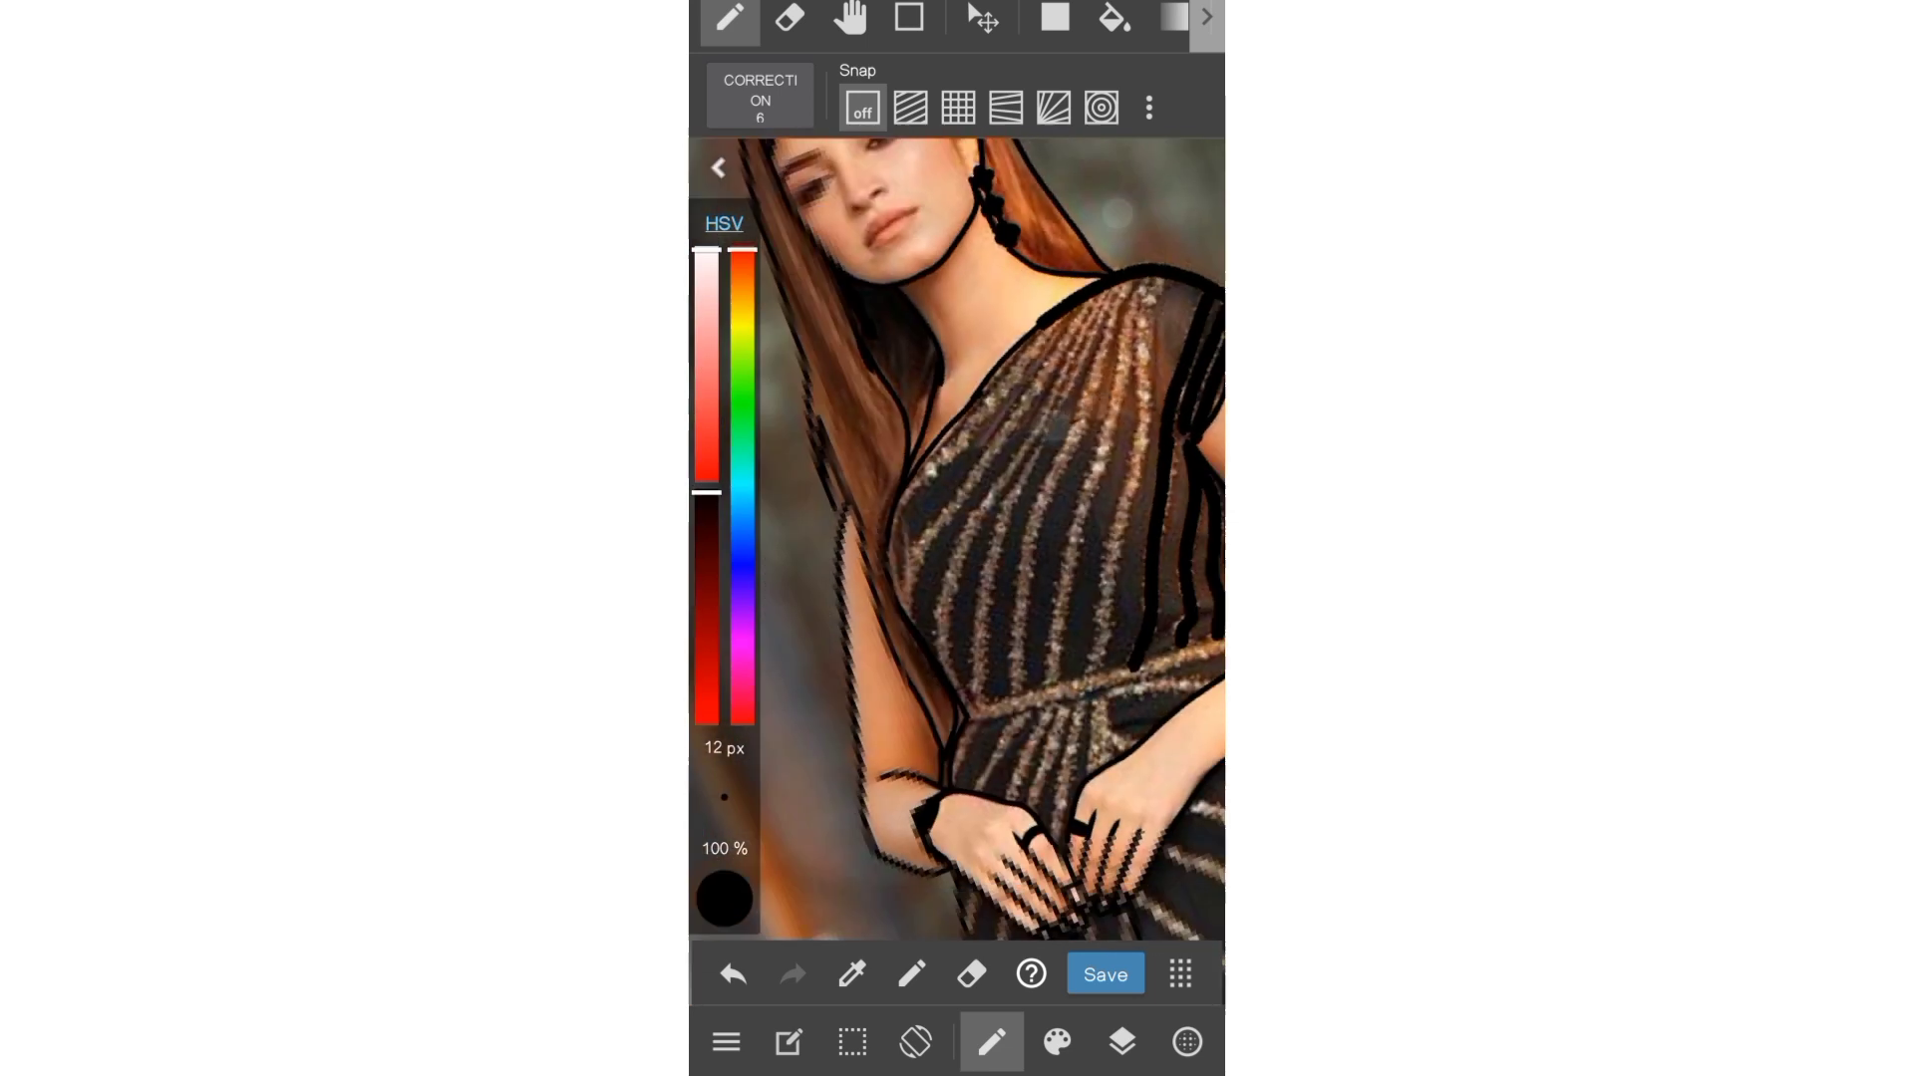
pyautogui.scroll(5, 957, 448)
pyautogui.moveTo(1017, 368)
pyautogui.mouseDown()
pyautogui.moveTo(868, 701)
pyautogui.moveTo(937, 832)
pyautogui.mouseUp()
pyautogui.moveTo(1136, 289); pyautogui.dragTo(815, 579)
# - Paint more diagonal black stripes down the bodice from shoulder toward waist
pyautogui.scroll(-3, 1021, 504)
pyautogui.scroll(2, 957, 449)
pyautogui.moveTo(1049, 266); pyautogui.dragTo(880, 684)
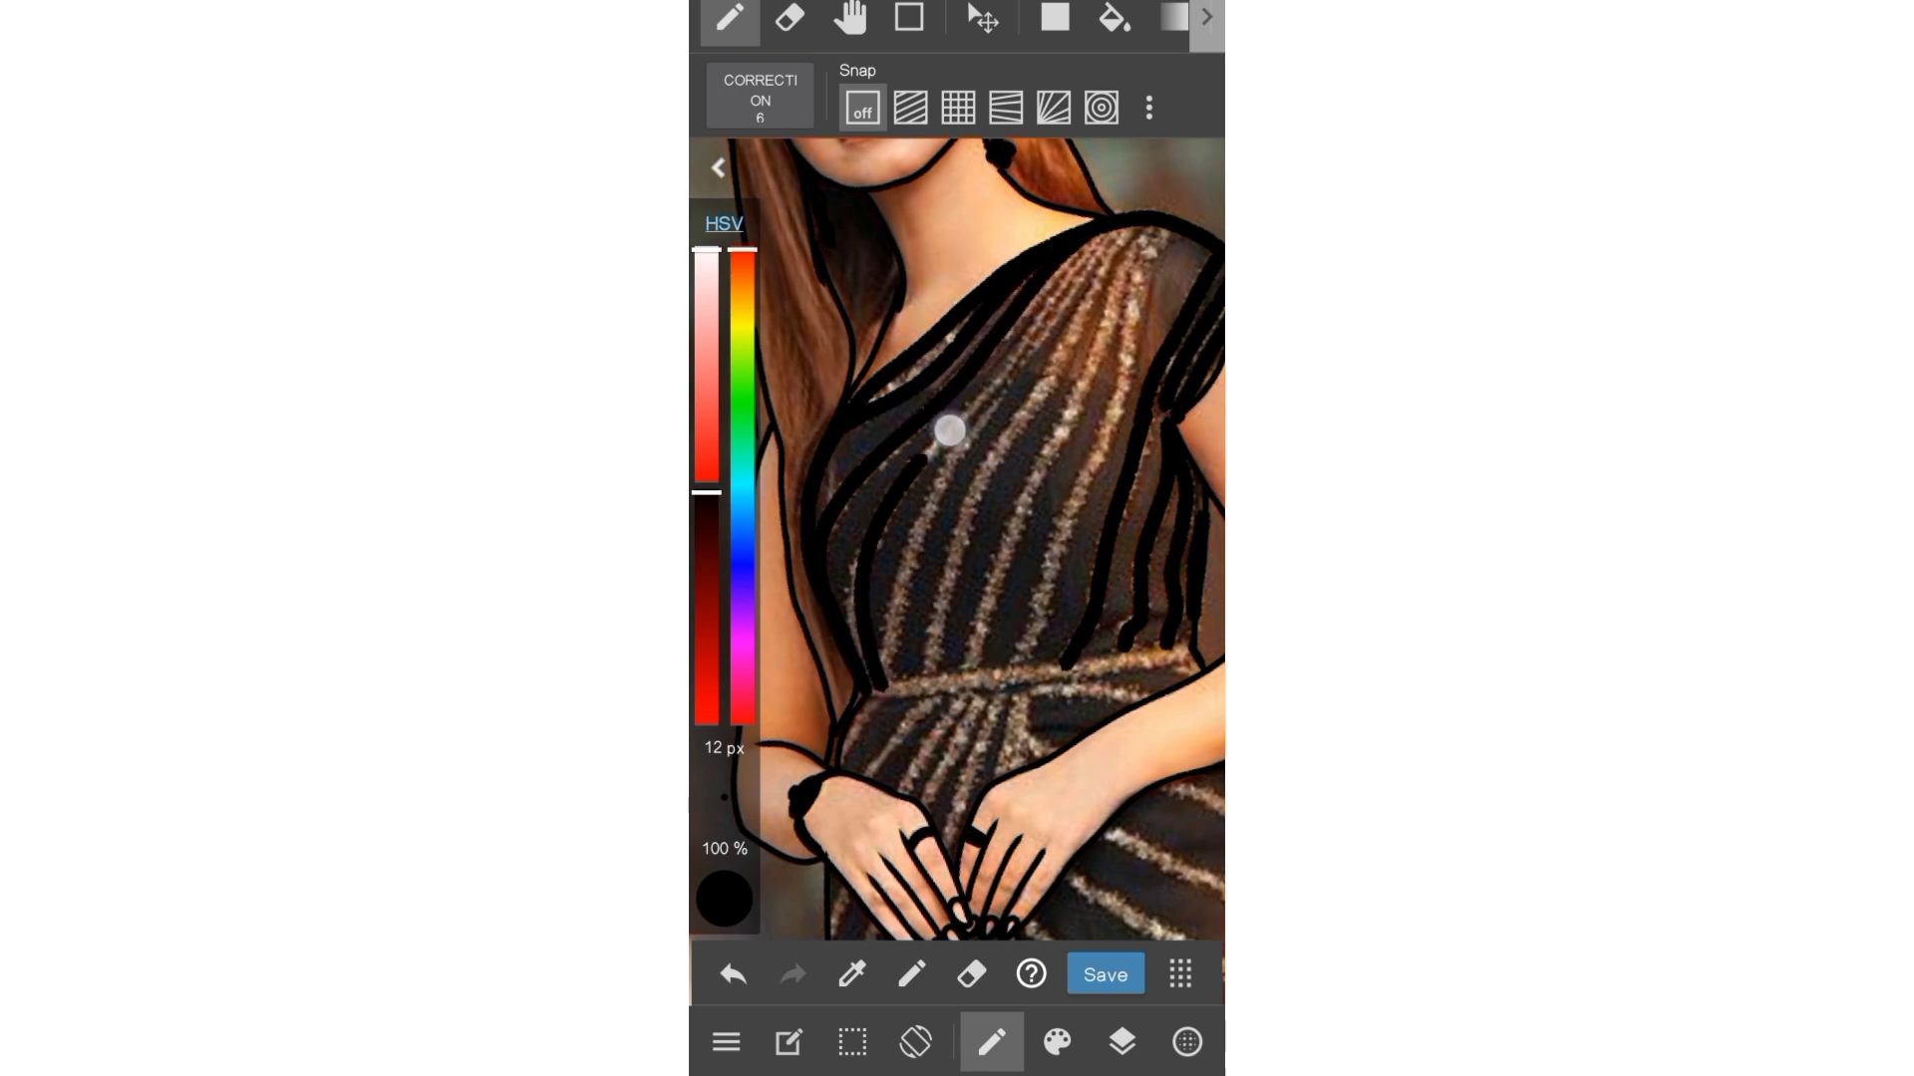
pyautogui.moveTo(1116, 240); pyautogui.dragTo(895, 638)
pyautogui.moveTo(1026, 366); pyautogui.dragTo(887, 663)
pyautogui.moveTo(1146, 225); pyautogui.dragTo(940, 671)
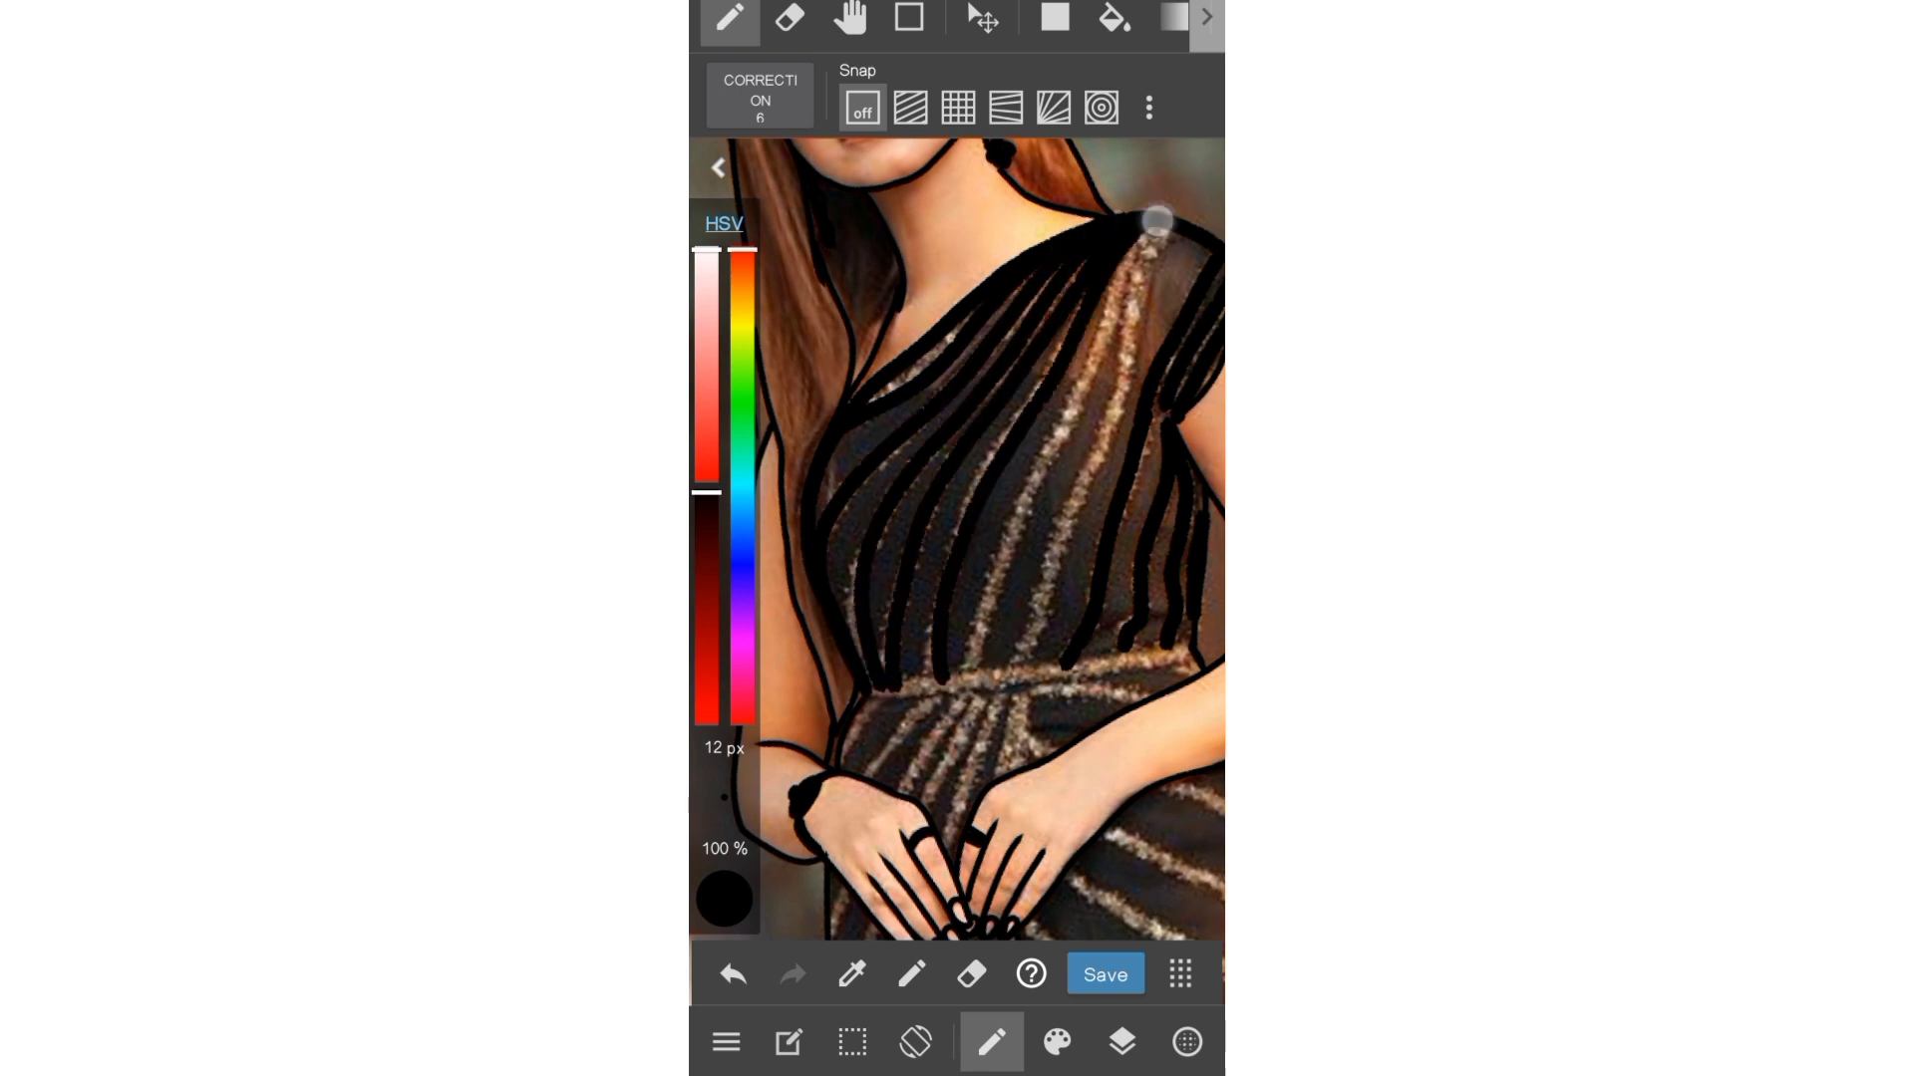
pyautogui.moveTo(1171, 215); pyautogui.dragTo(1007, 668)
# - Mark the waistline with a thick black line
pyautogui.scroll(2, 1057, 429)
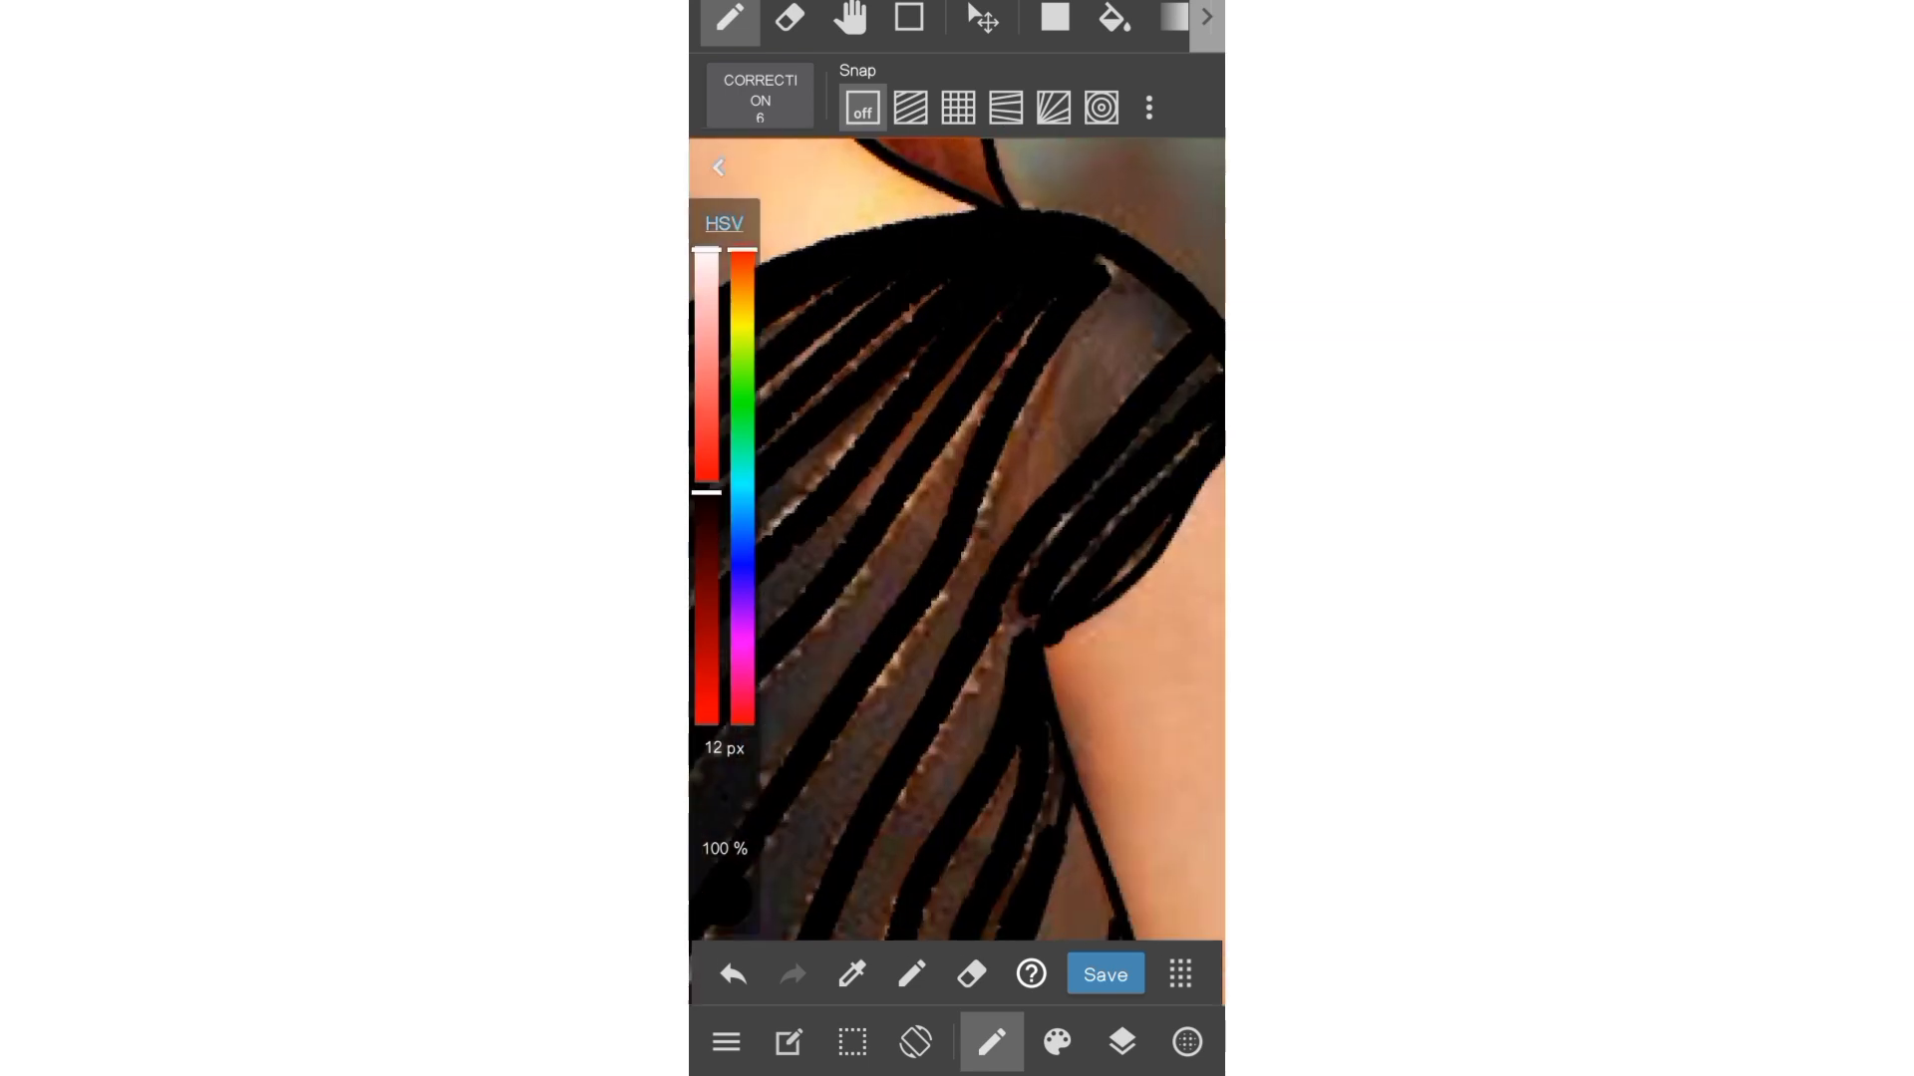
pyautogui.scroll(-3, 1100, 430)
pyautogui.scroll(3, 1096, 429)
pyautogui.moveTo(837, 491); pyautogui.dragTo(1132, 495)
pyautogui.scroll(2, 1117, 492)
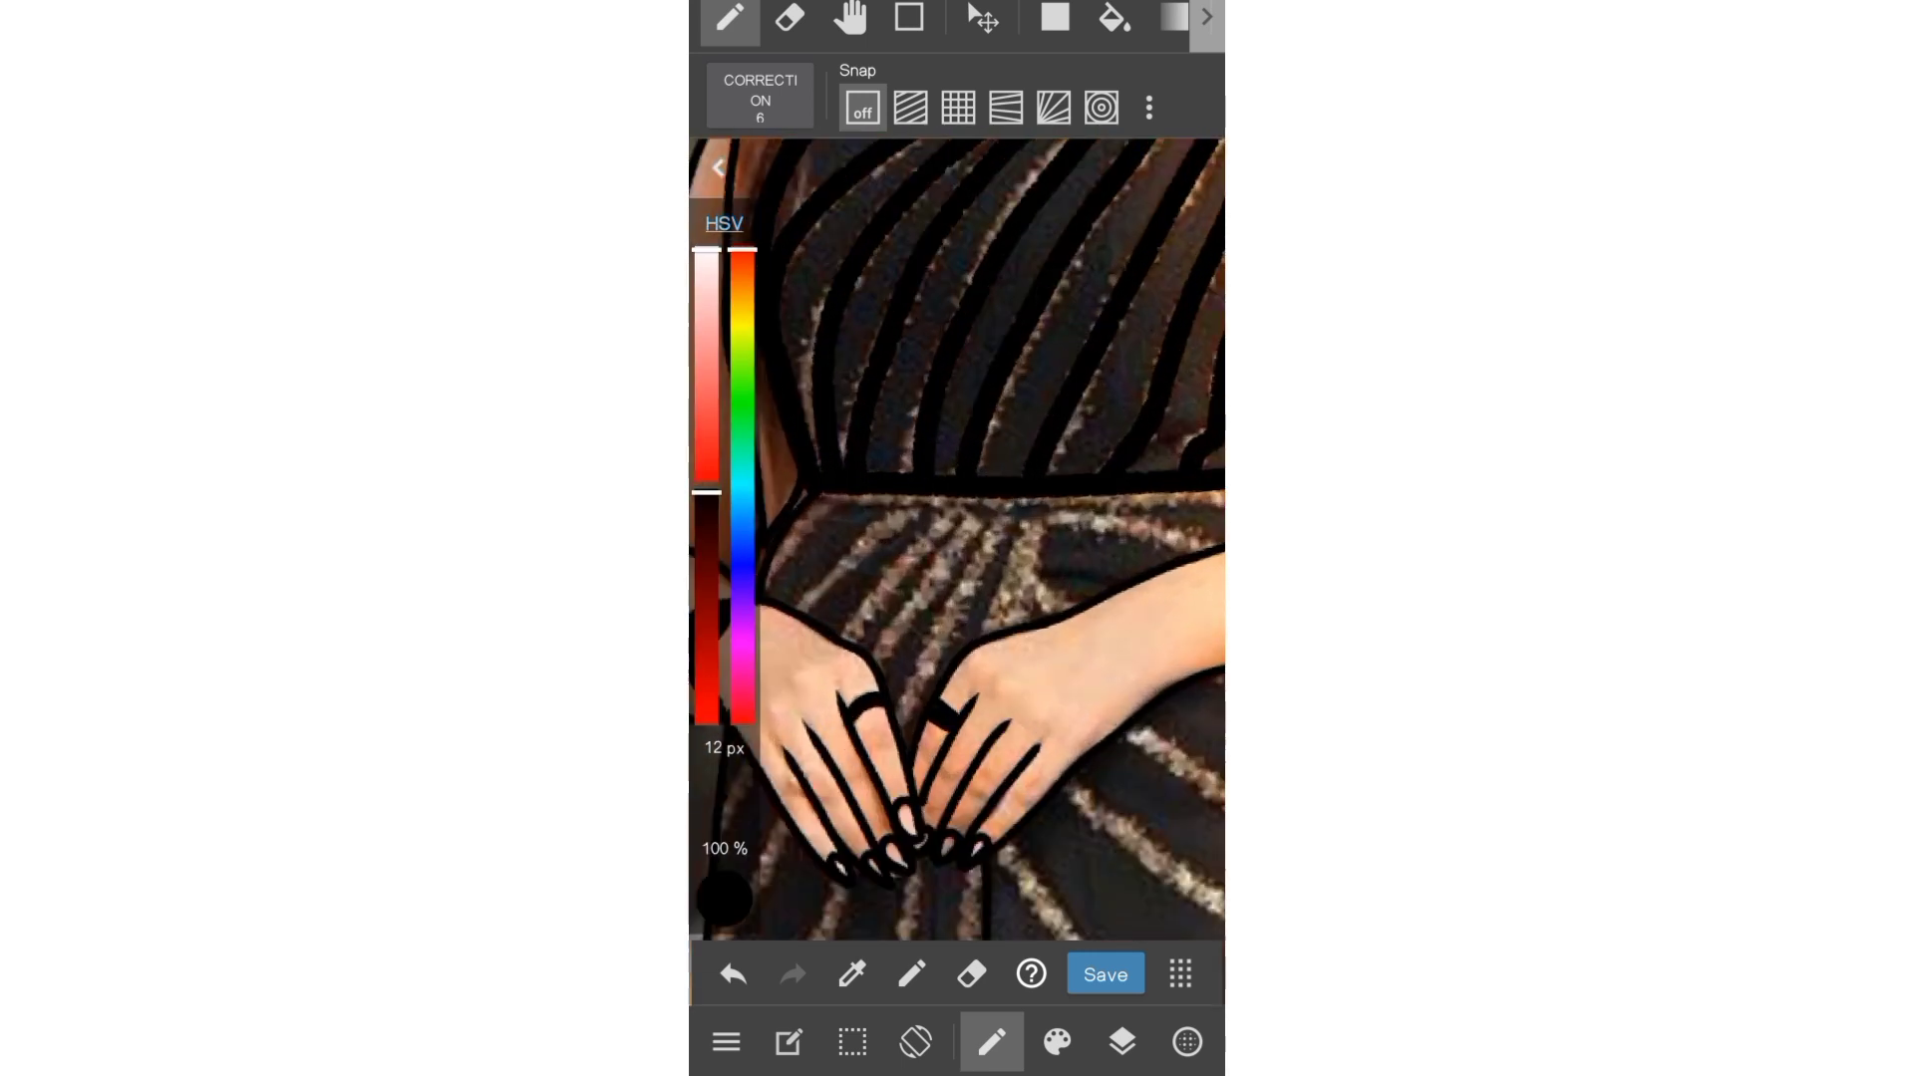
pyautogui.hscroll(3, 997, 478)
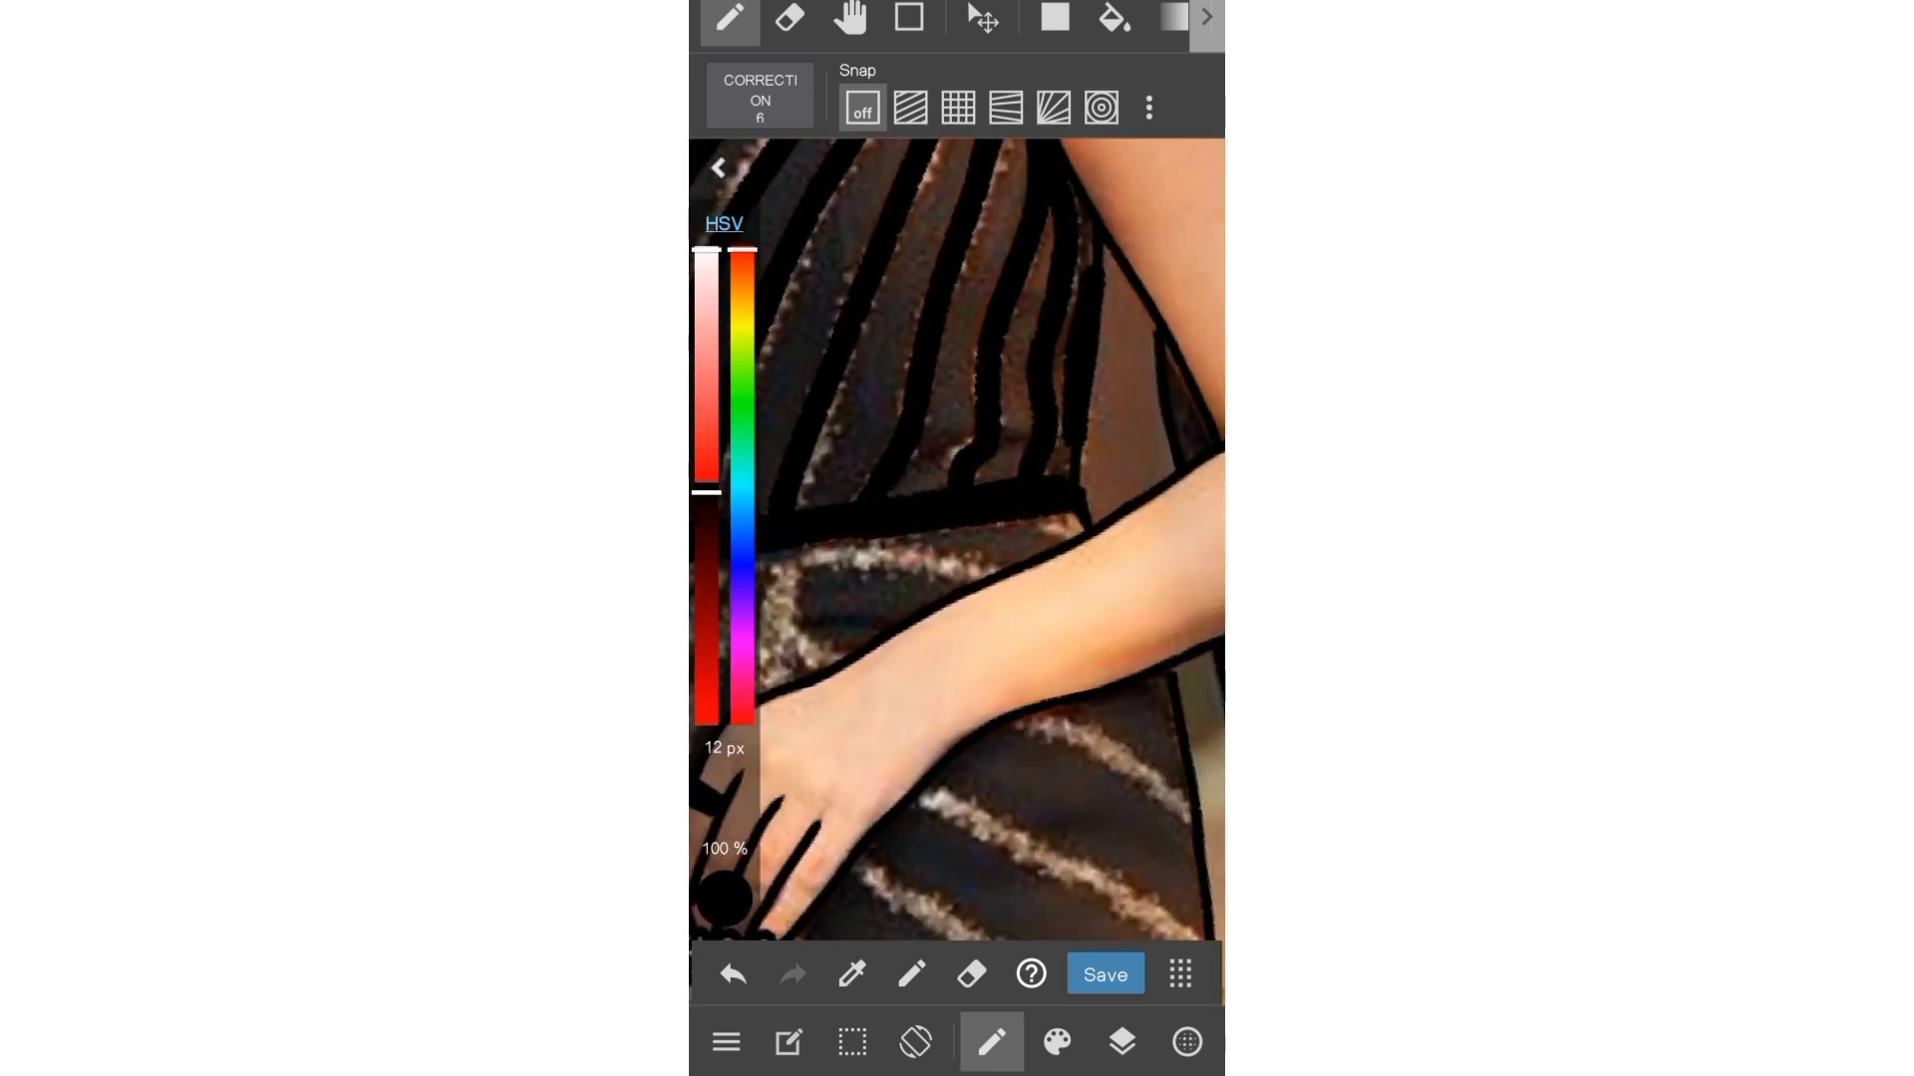
pyautogui.scroll(-3, 1076, 548)
pyautogui.scroll(3, 996, 478)
pyautogui.scroll(3, 997, 498)
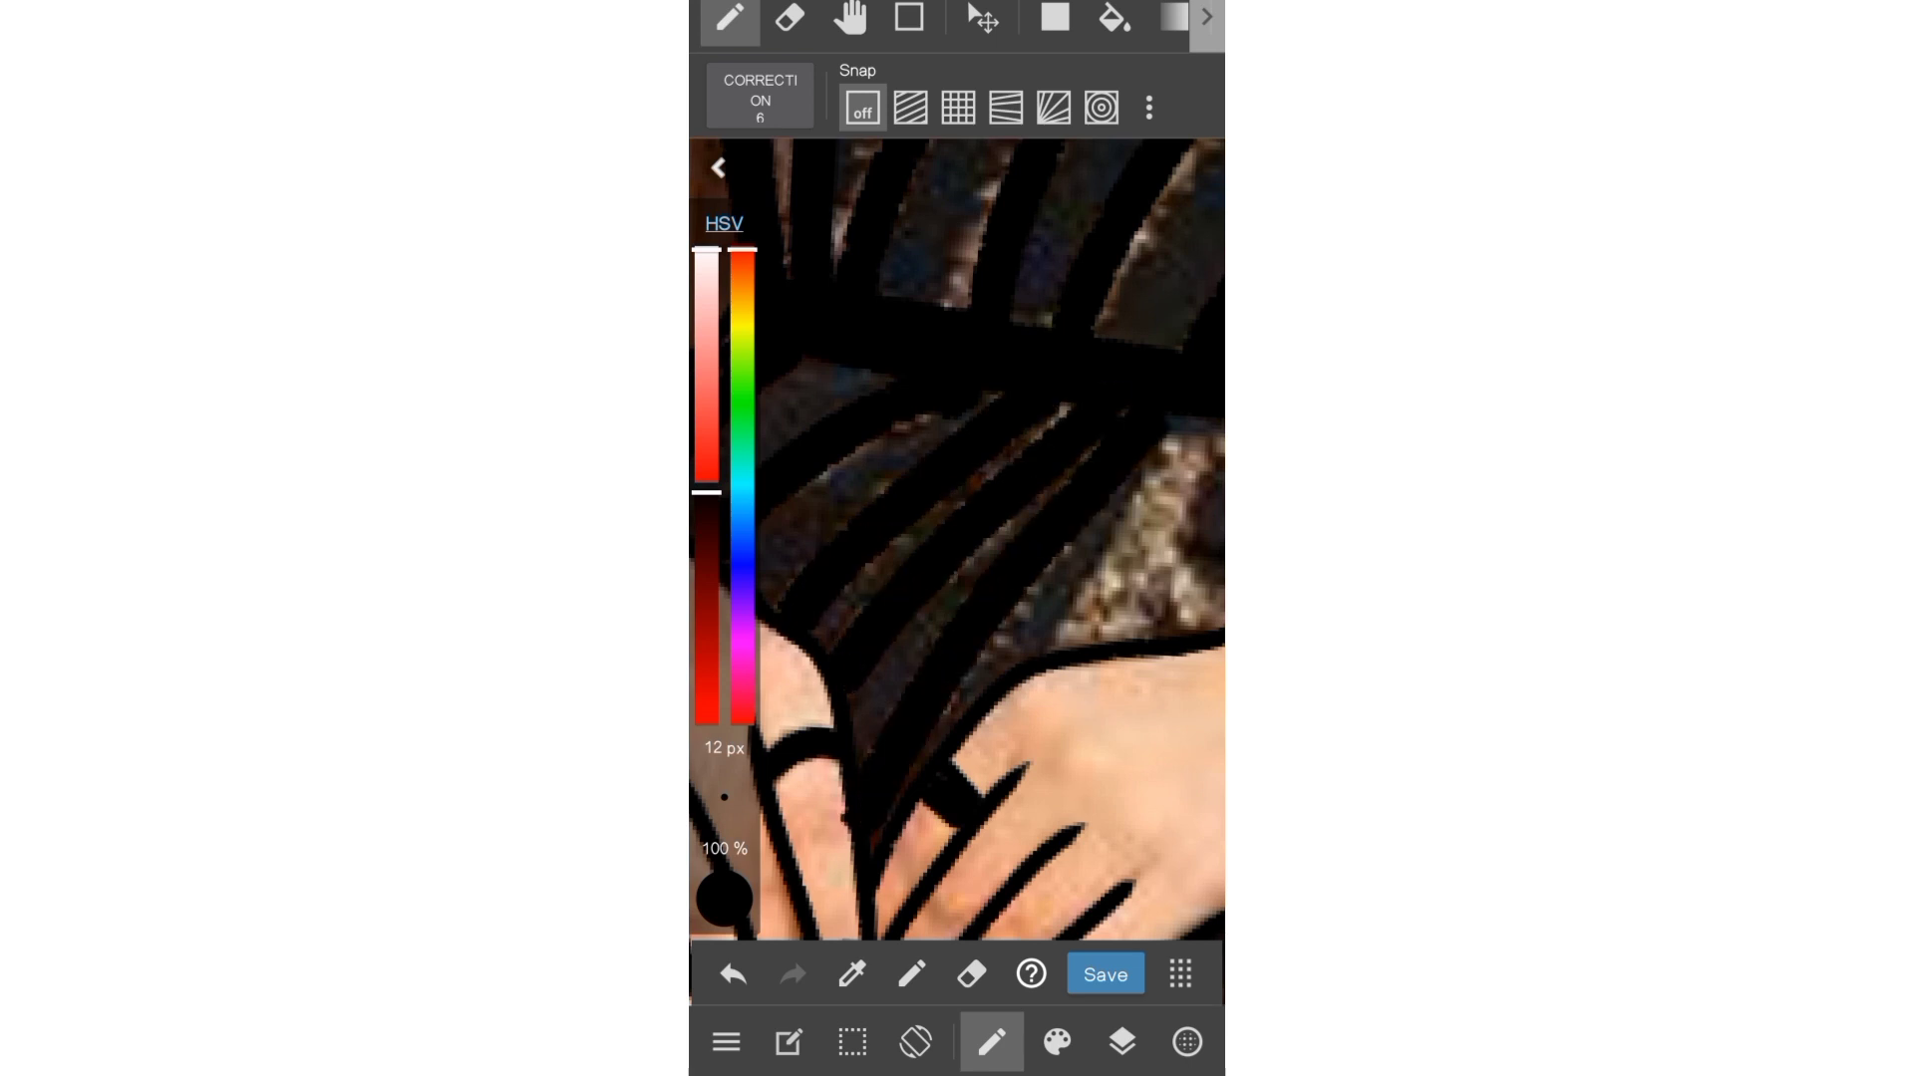
pyautogui.scroll(-3, 956, 538)
pyautogui.scroll(3, 977, 459)
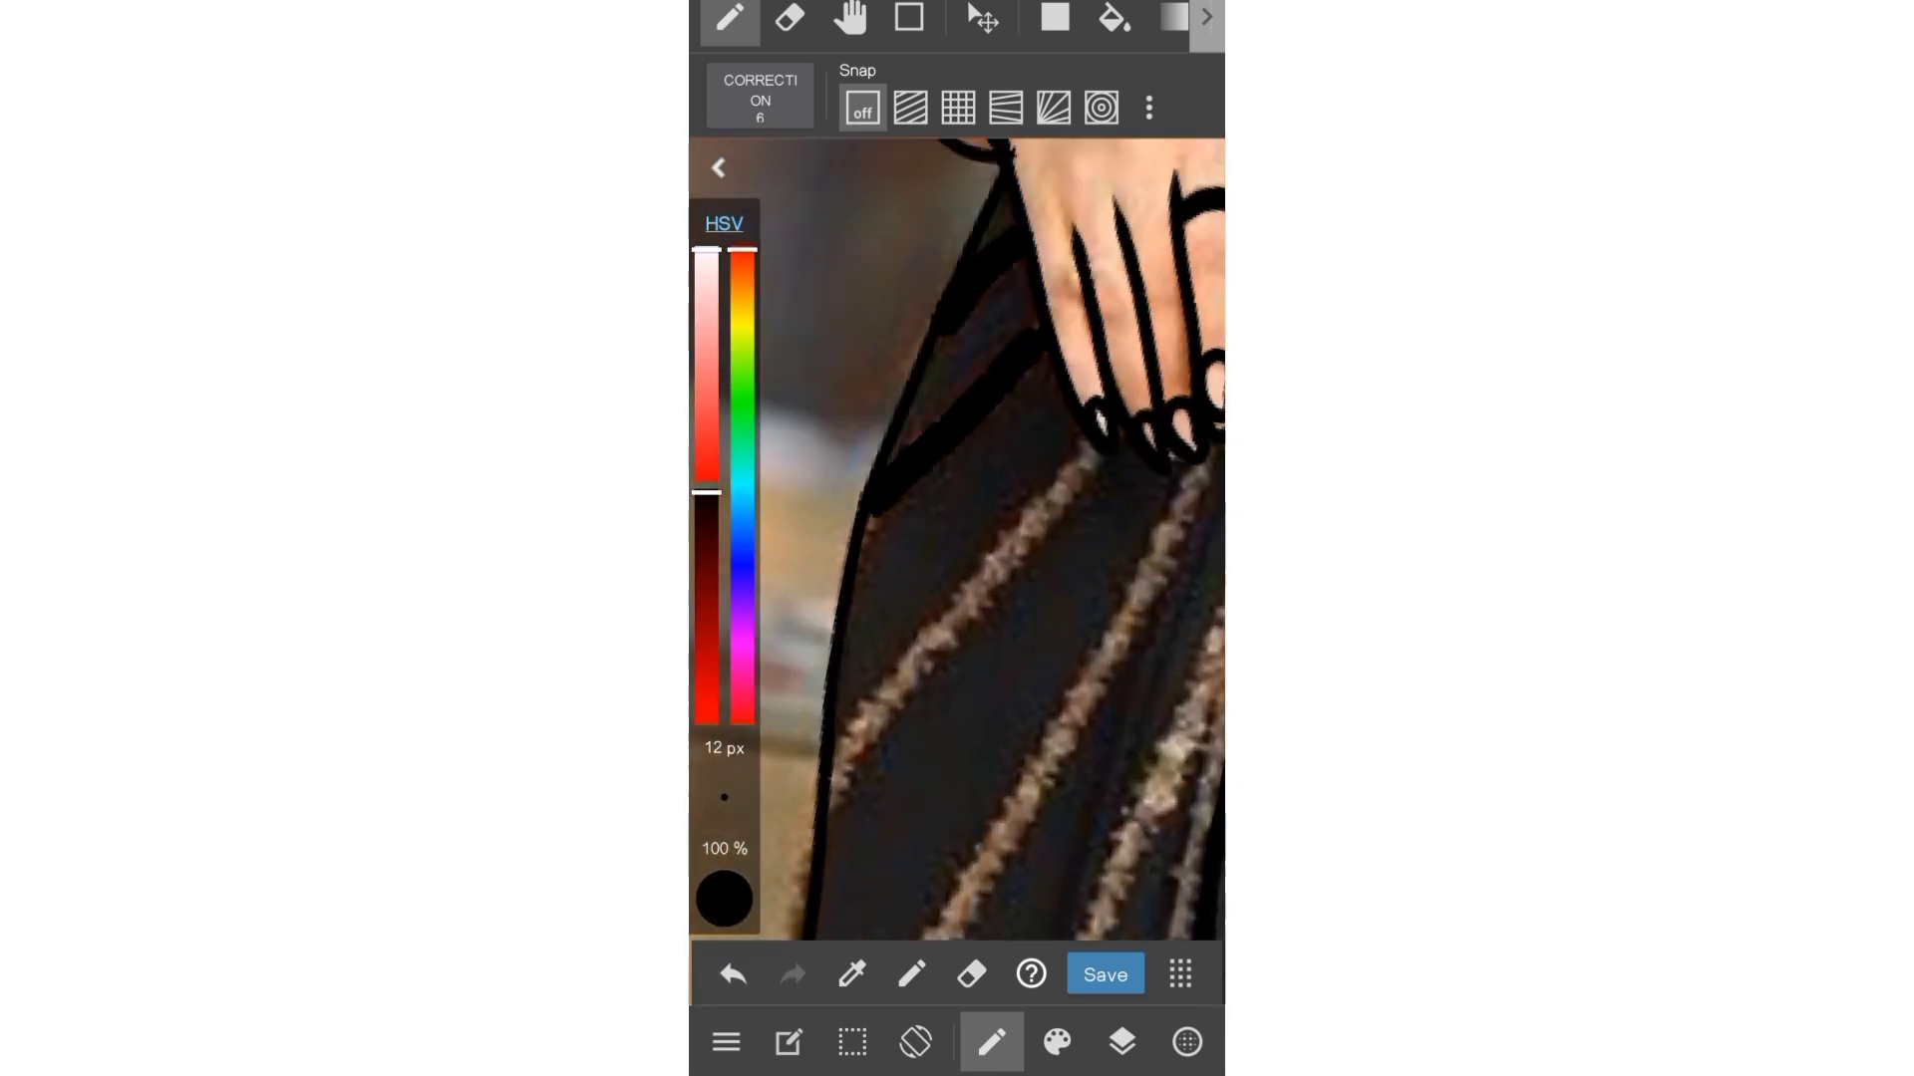
pyautogui.scroll(3, 957, 538)
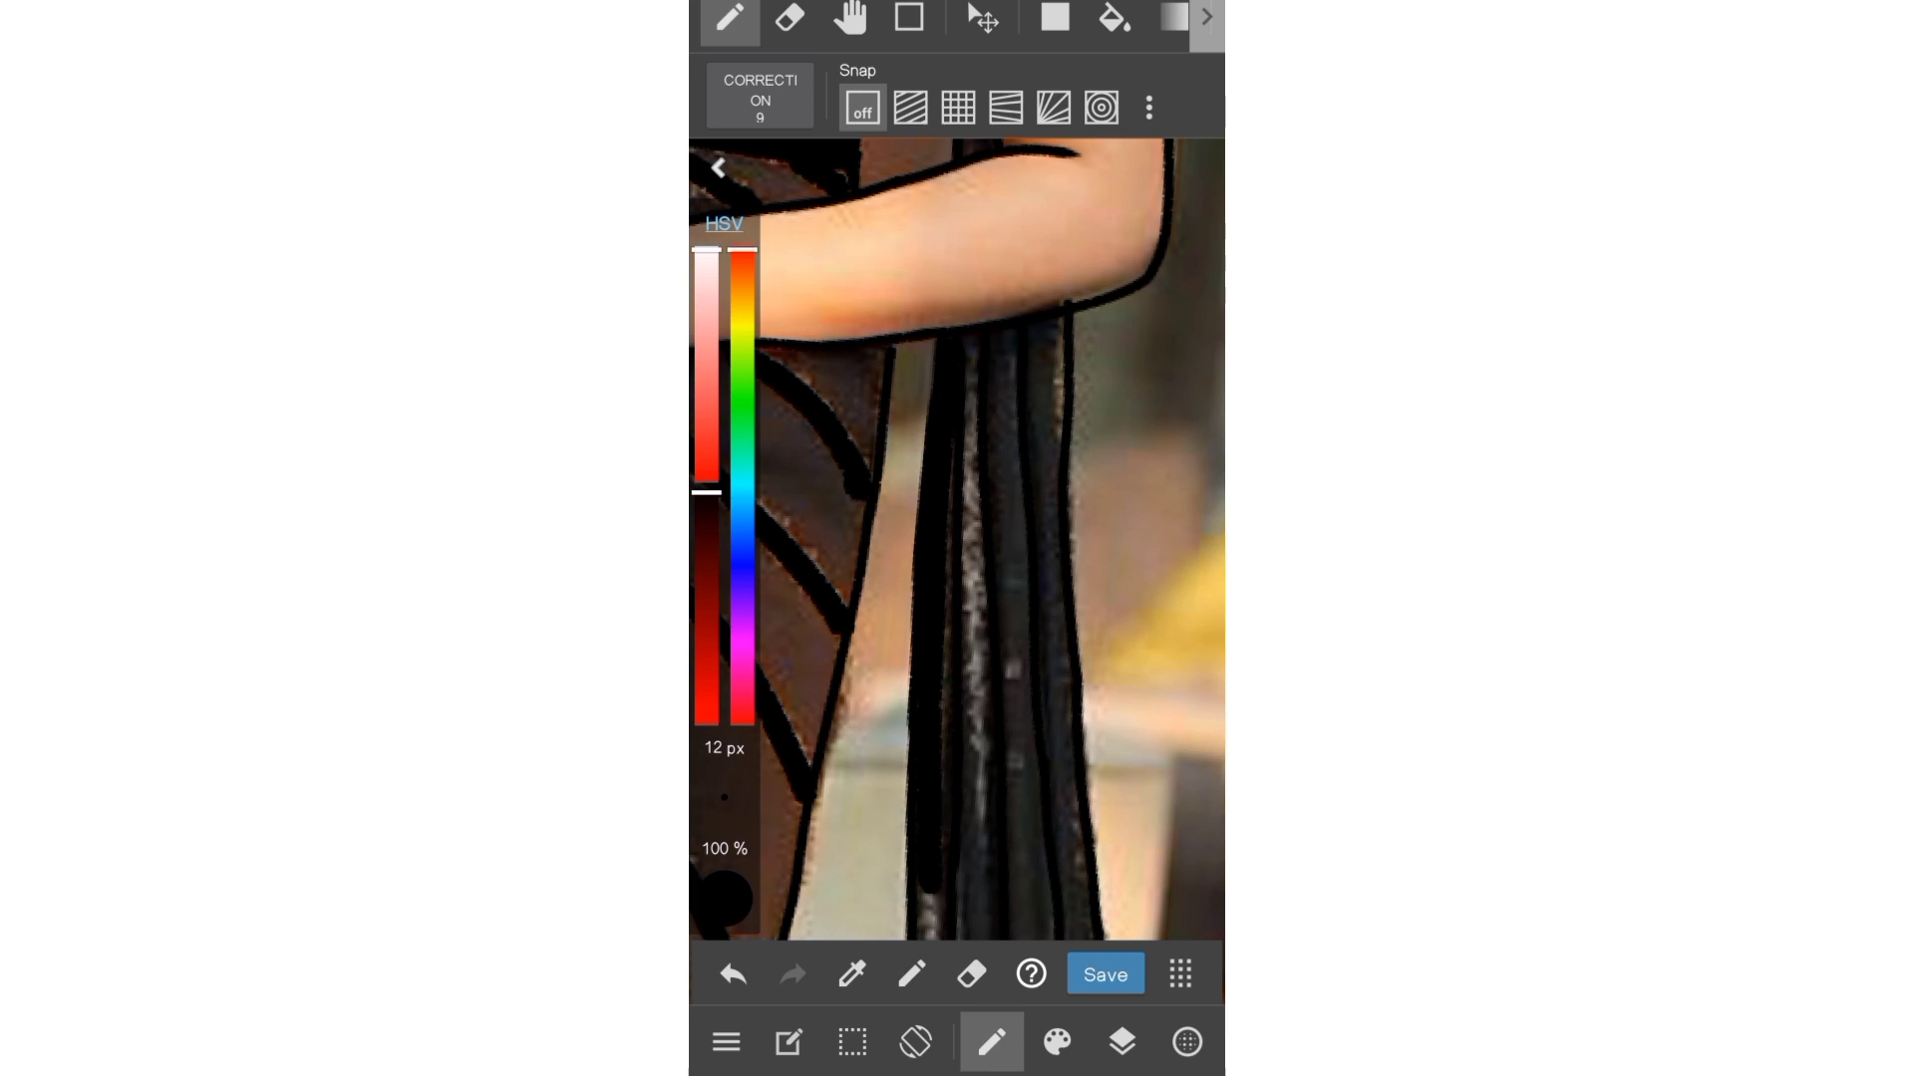
# - Zoom and rotate around the saree's edge, adding a black stroke along the striped hem
pyautogui.moveTo(1050, 504)
pyautogui.mouseDown()
pyautogui.moveTo(993, 428)
pyautogui.moveTo(1019, 632)
pyautogui.moveTo(1007, 419)
pyautogui.mouseUp()
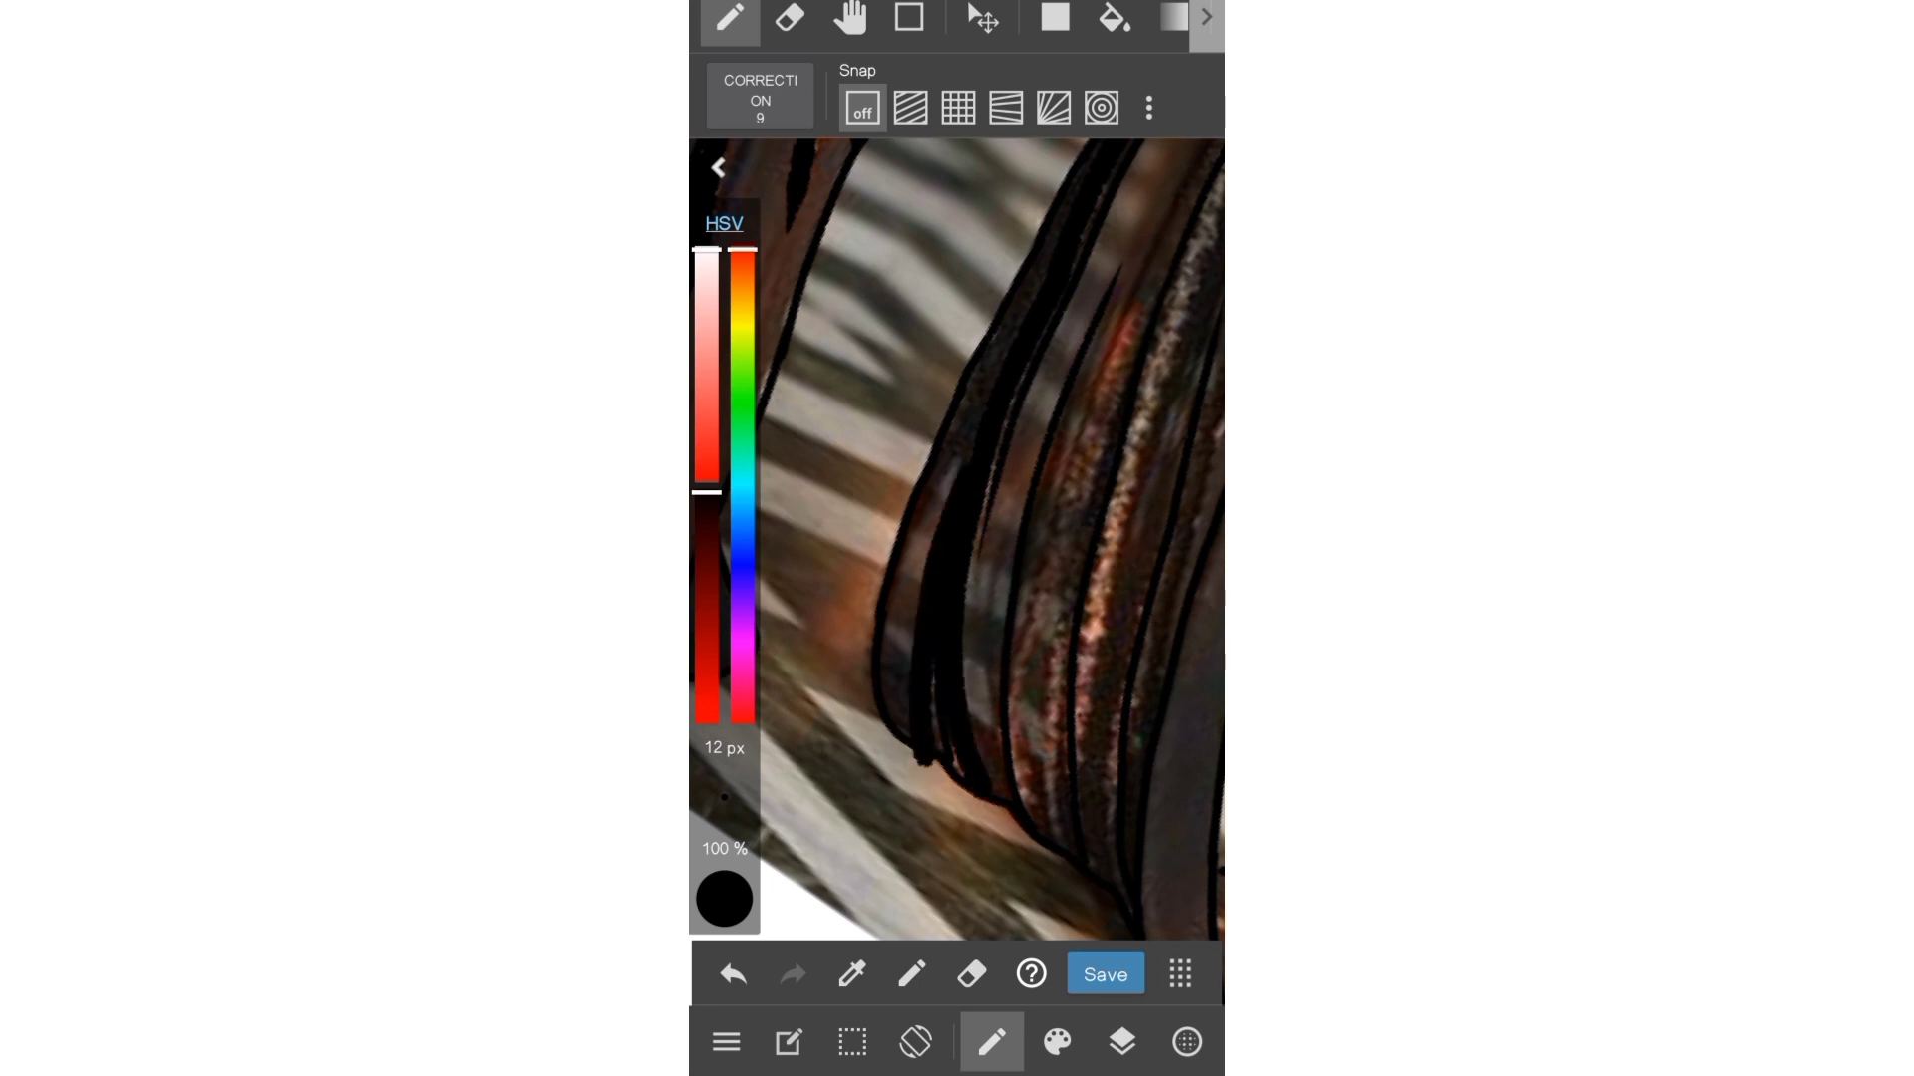
pyautogui.moveTo(963, 506); pyautogui.dragTo(937, 598)
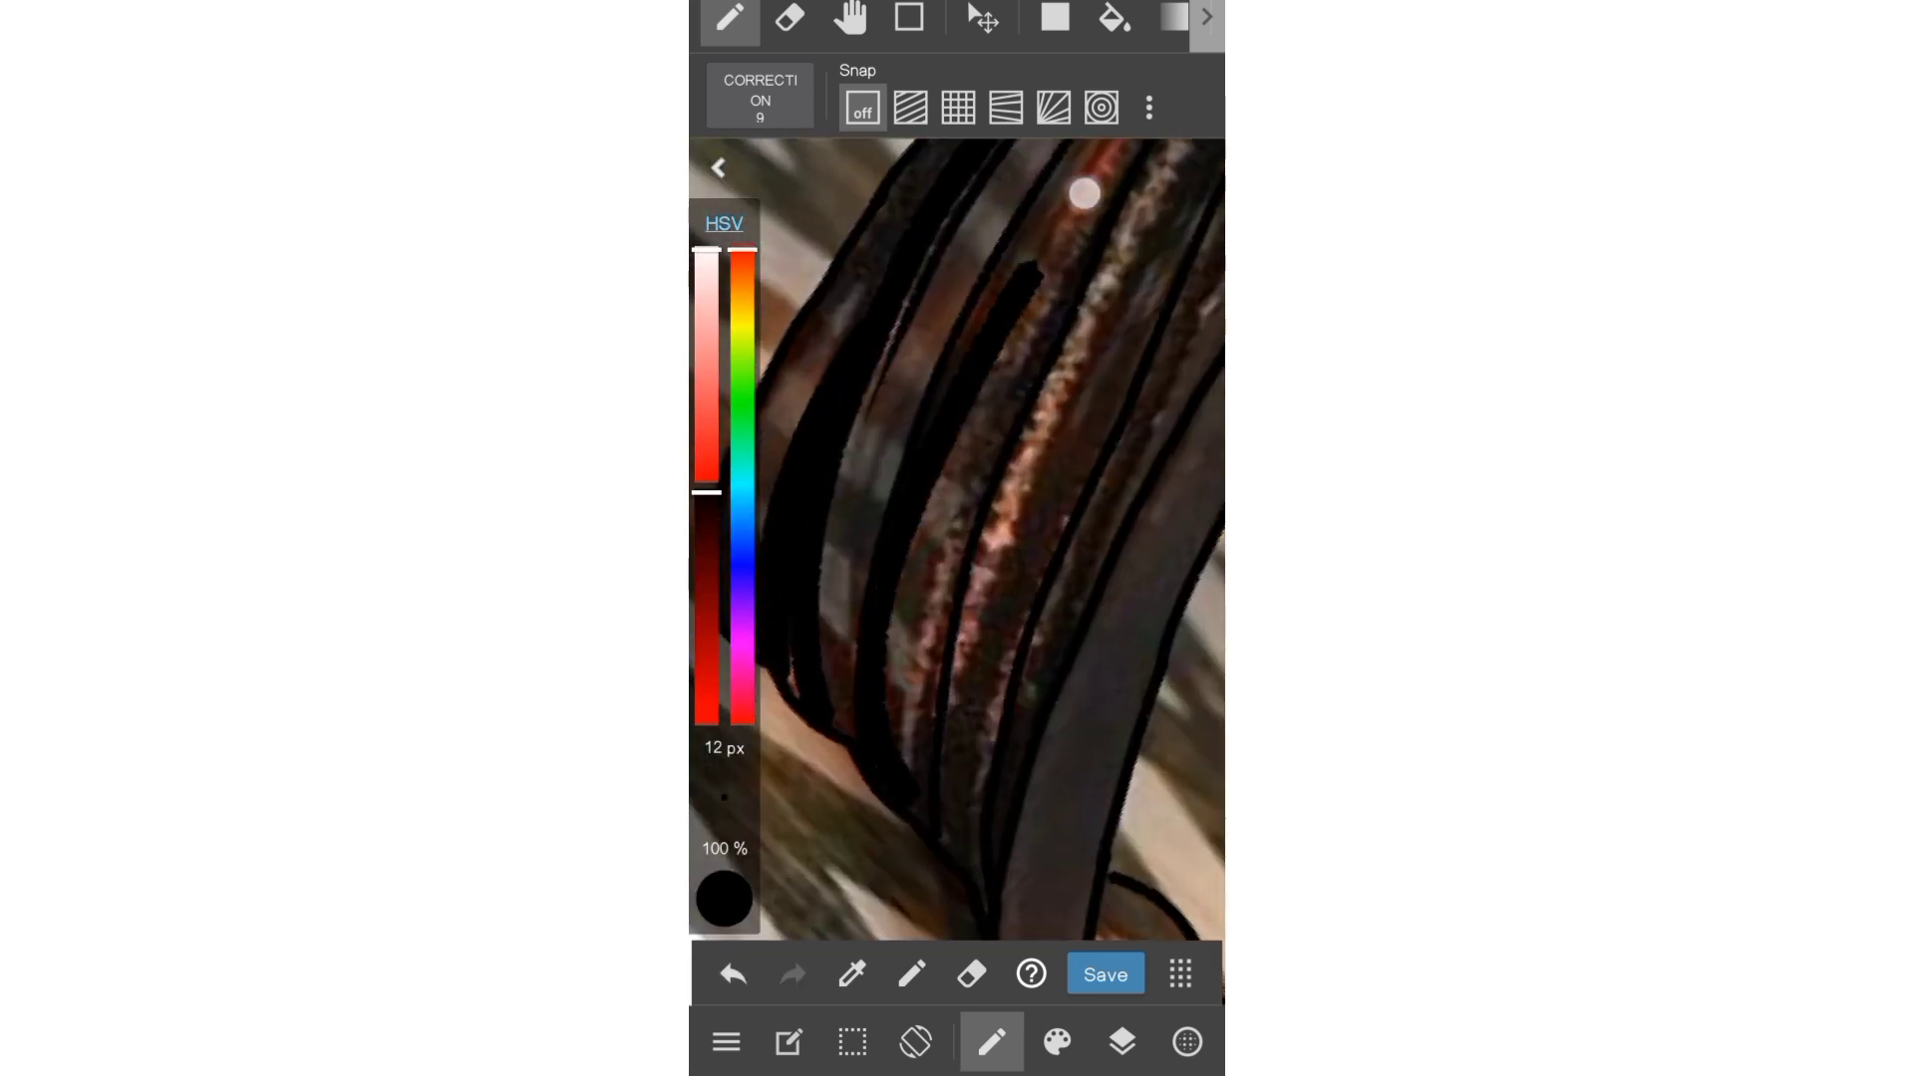
pyautogui.moveTo(1084, 192); pyautogui.dragTo(1110, 207)
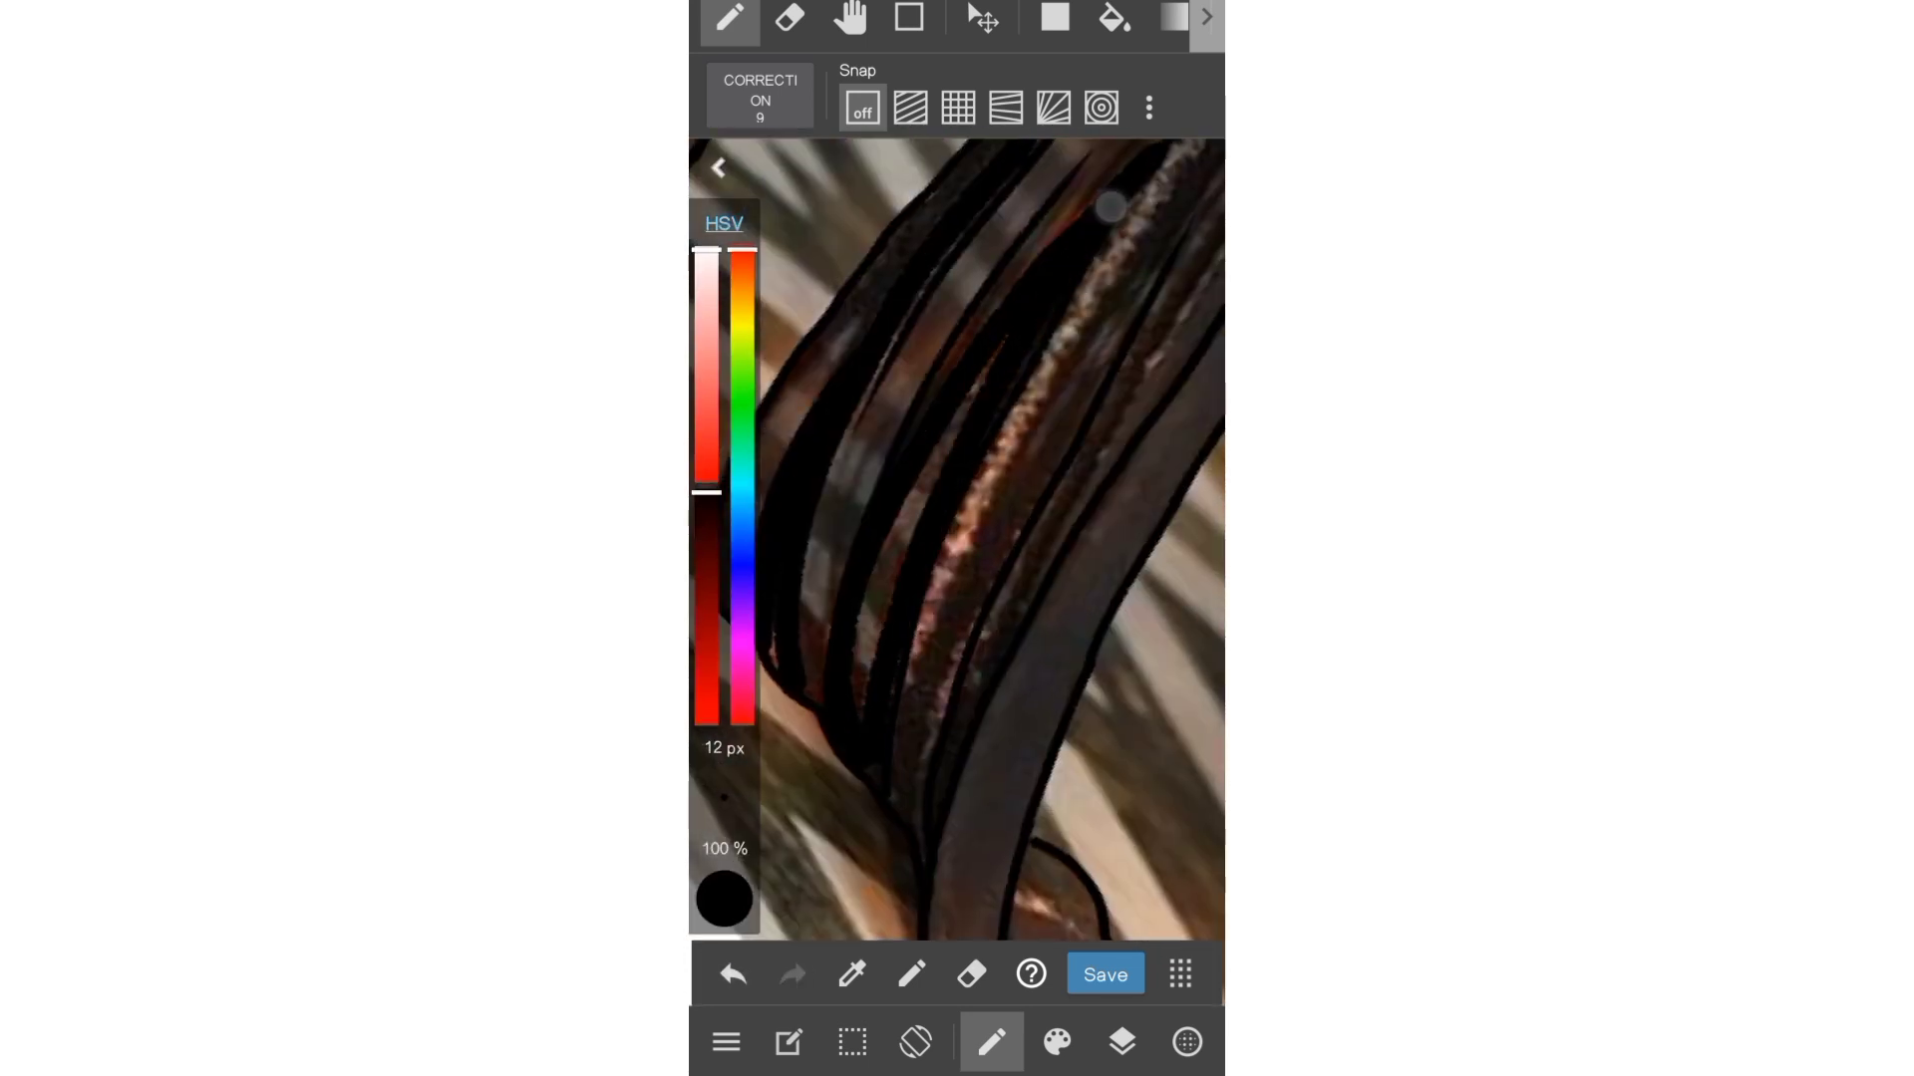
pyautogui.moveTo(898, 706)
pyautogui.mouseDown()
pyautogui.moveTo(1041, 534)
pyautogui.moveTo(1030, 256)
pyautogui.mouseUp()
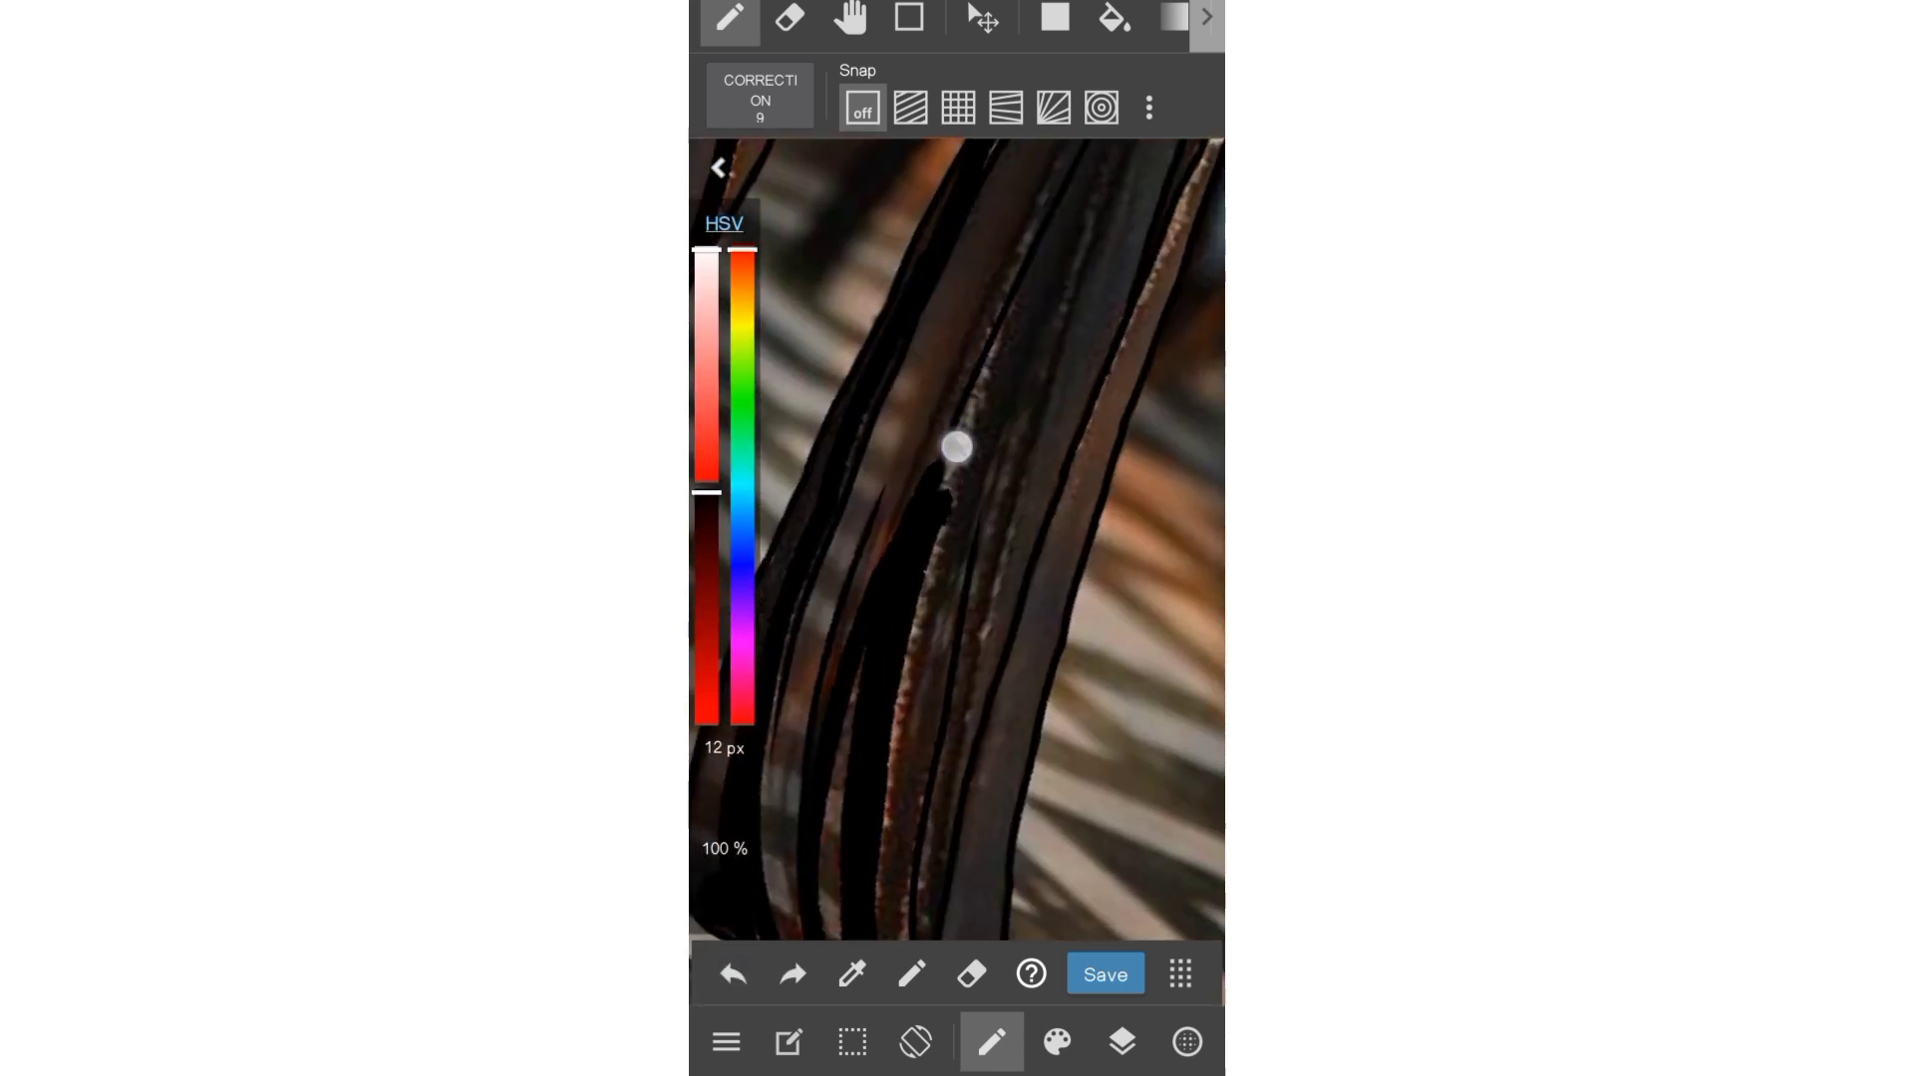
pyautogui.moveTo(957, 448); pyautogui.dragTo(1055, 482)
pyautogui.click(1122, 1041)
# - Undo a stray stroke and draw black lines inside the pooled hem outline
pyautogui.scroll(-2, 1007, 781)
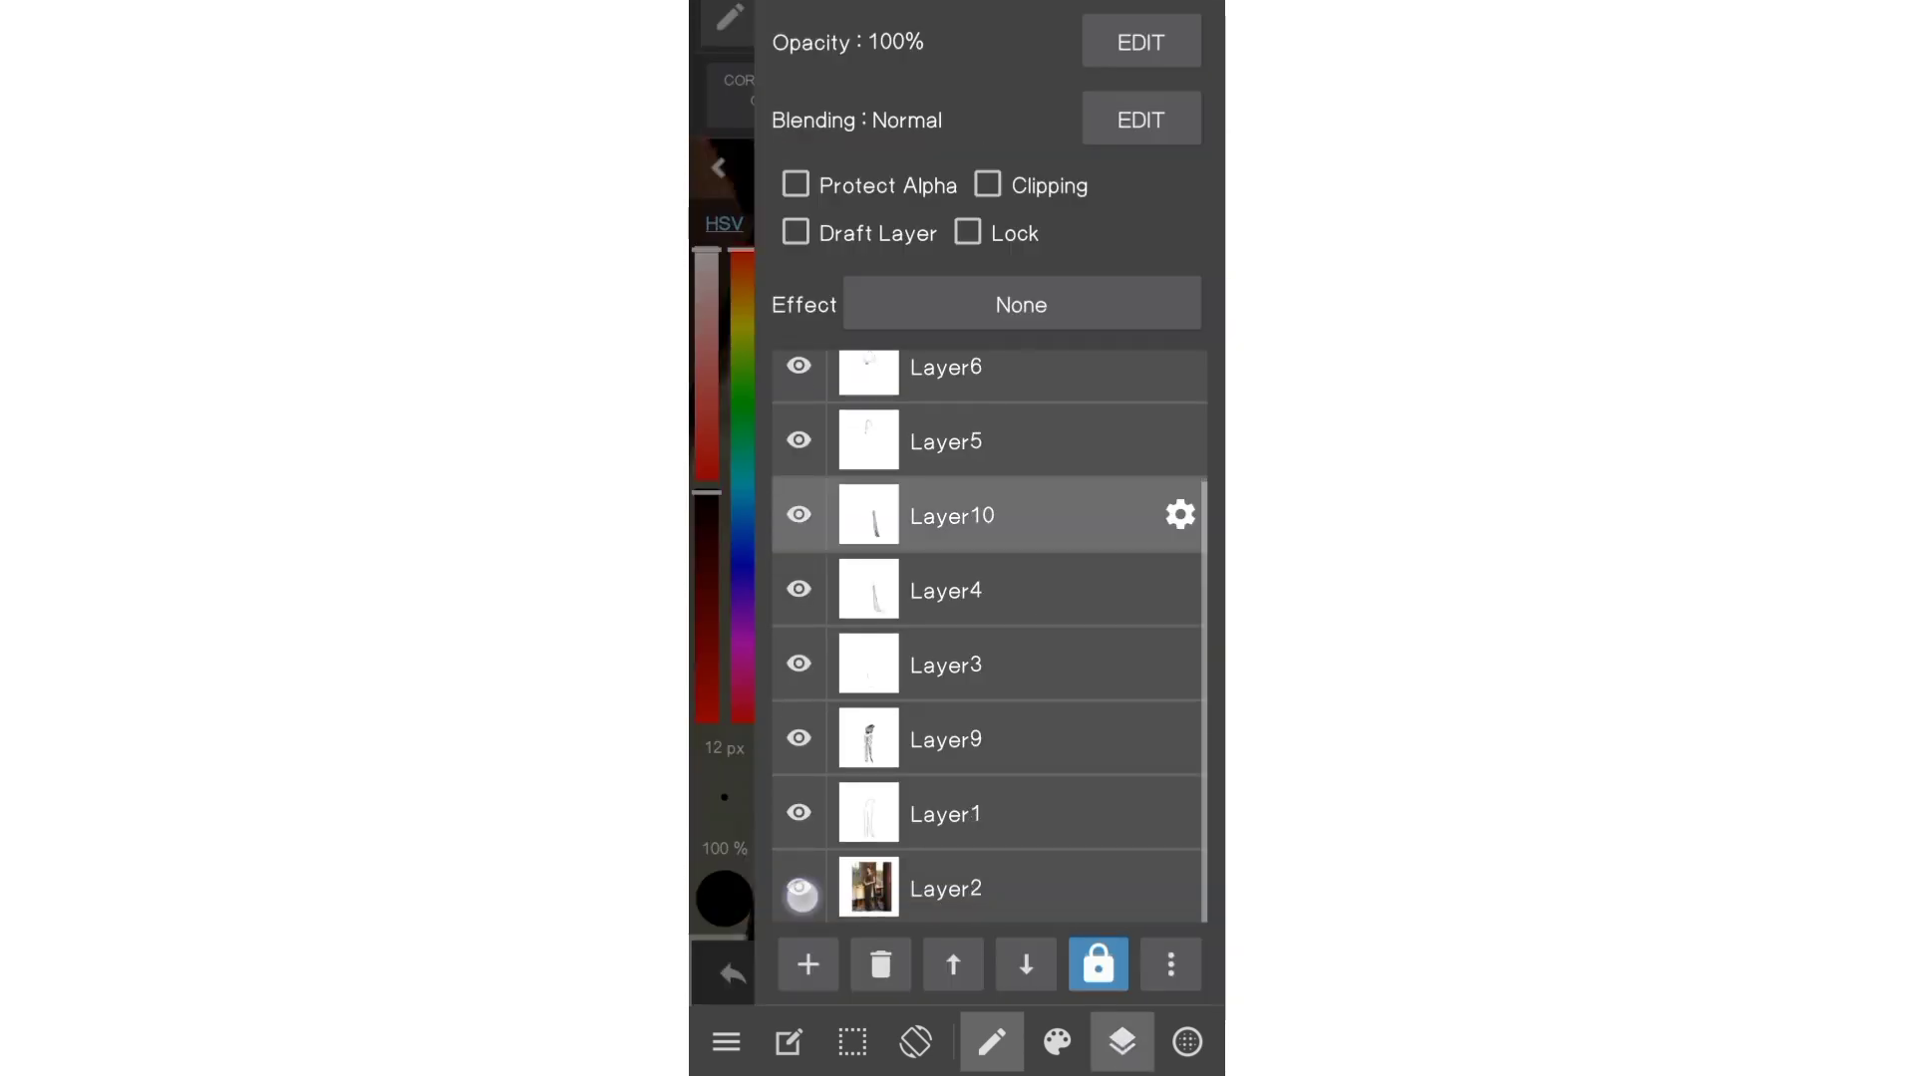
pyautogui.click(1123, 1042)
pyautogui.moveTo(1107, 372)
pyautogui.mouseDown()
pyautogui.moveTo(1050, 405)
pyautogui.moveTo(1030, 495)
pyautogui.moveTo(1025, 428)
pyautogui.moveTo(1026, 598)
pyautogui.moveTo(1049, 570)
pyautogui.mouseUp()
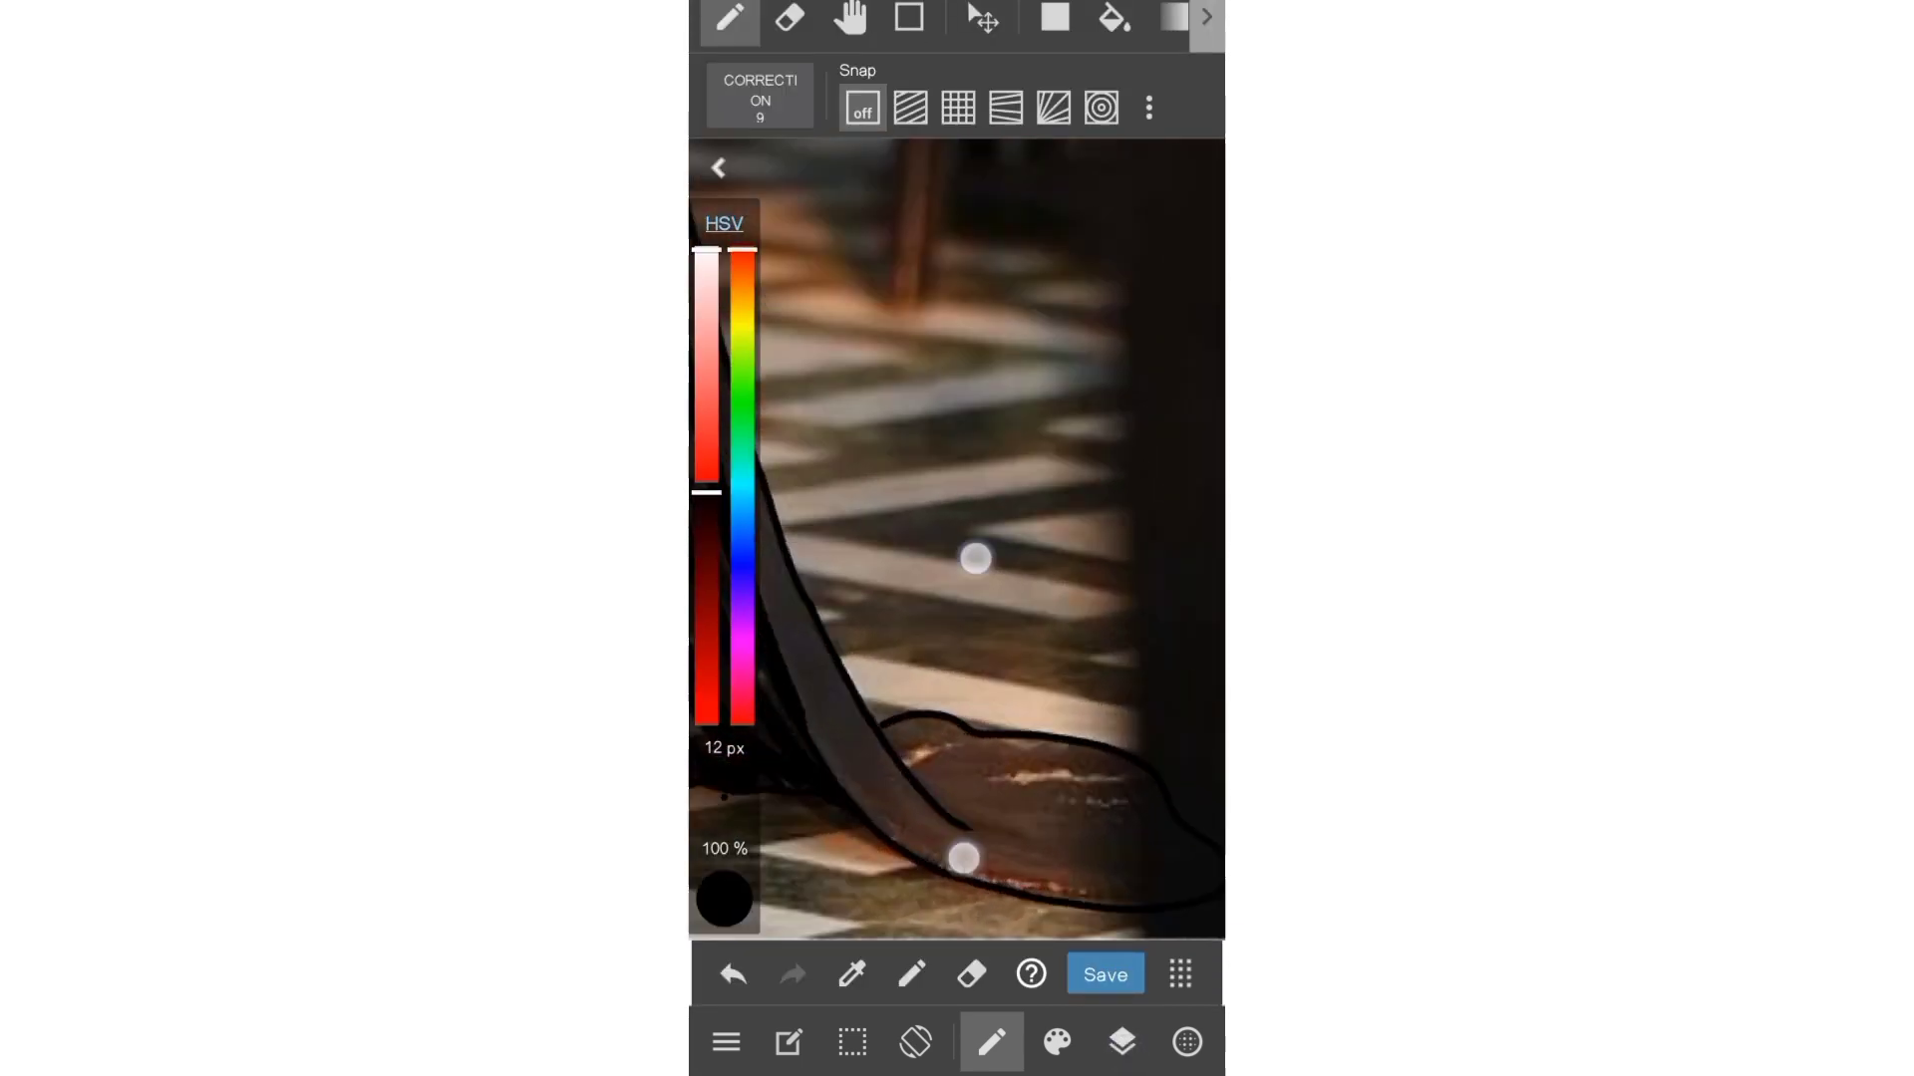
pyautogui.moveTo(973, 555); pyautogui.dragTo(1050, 734)
pyautogui.click(733, 974)
pyautogui.moveTo(1044, 829)
pyautogui.mouseDown()
pyautogui.moveTo(1005, 495)
pyautogui.moveTo(1065, 455)
pyautogui.mouseUp()
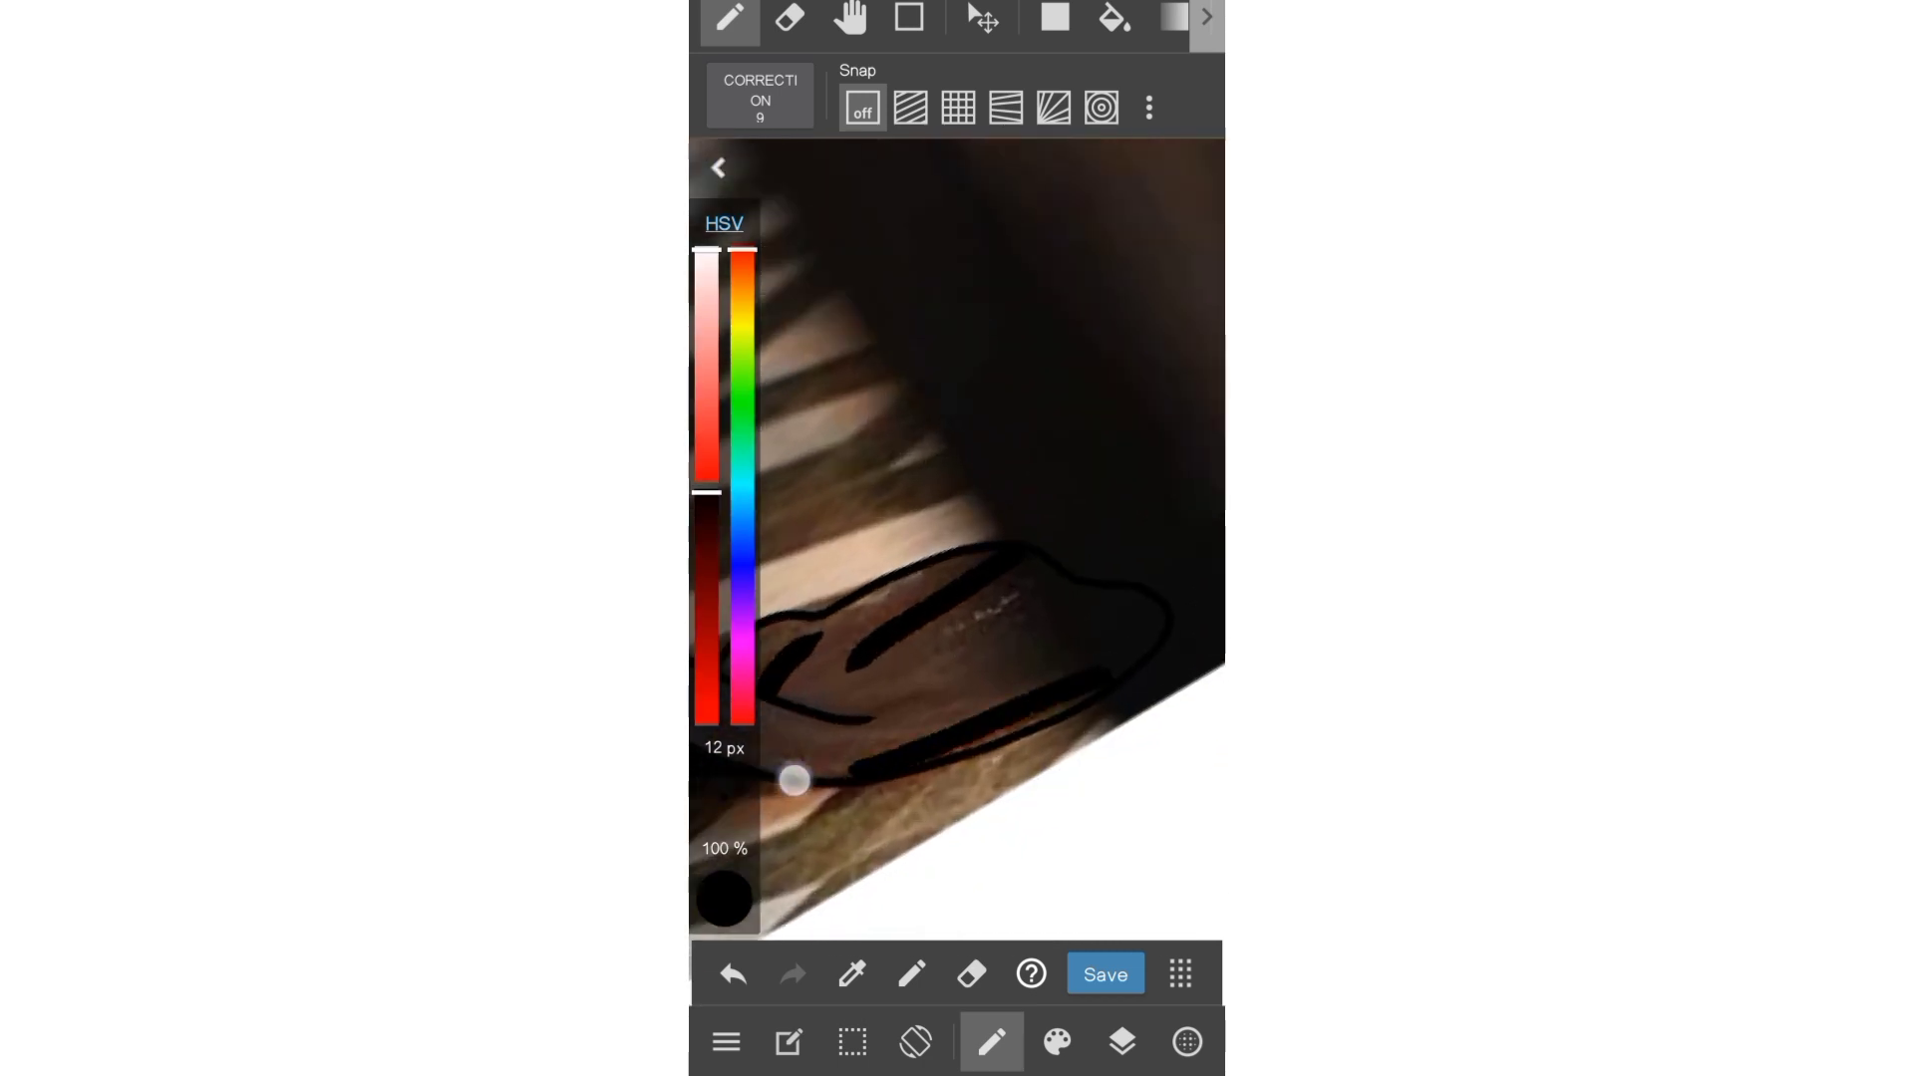
pyautogui.moveTo(793, 781); pyautogui.dragTo(867, 698)
pyautogui.moveTo(1075, 511)
pyautogui.mouseDown()
pyautogui.moveTo(1056, 568)
pyautogui.moveTo(1039, 555)
pyautogui.mouseUp()
pyautogui.click(1123, 1043)
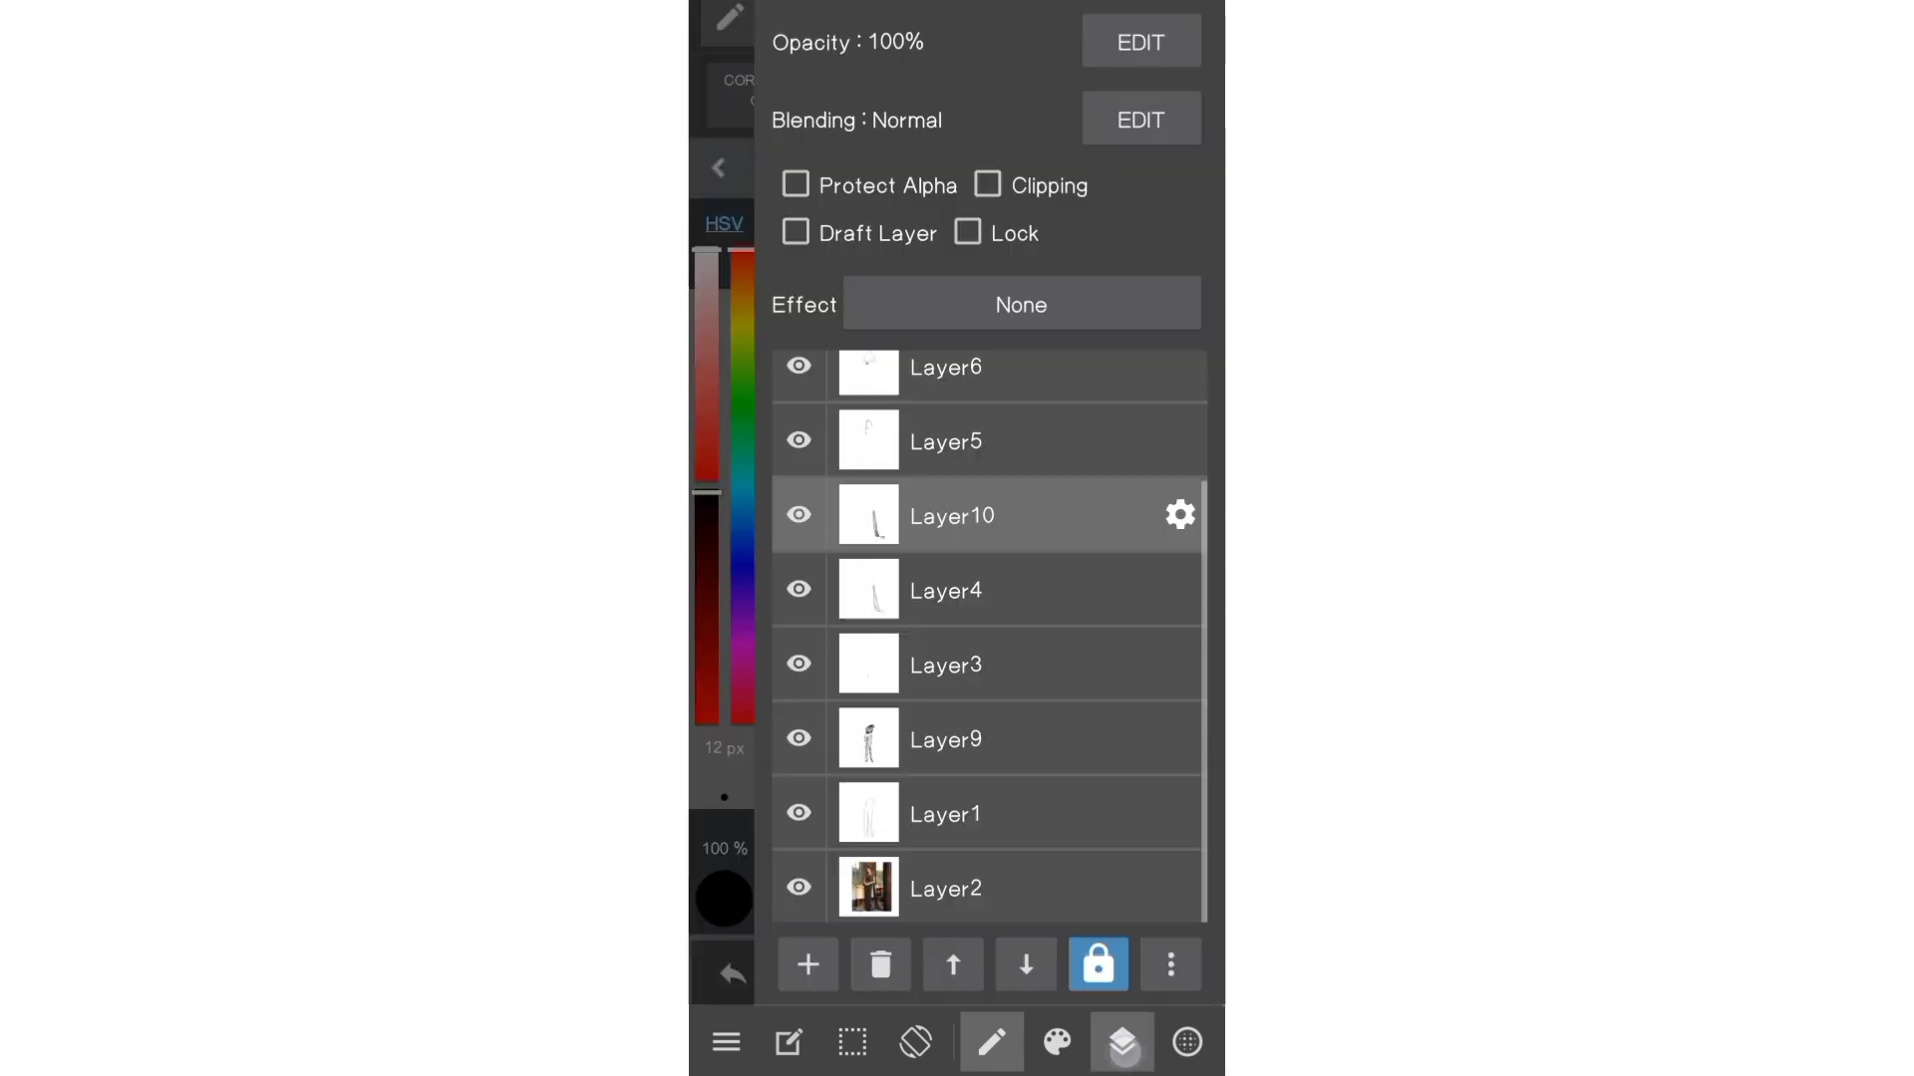
# - Free-transform the Layer2 reference photo smaller and move it to the top-right corner
pyautogui.click(947, 888)
pyautogui.click(1124, 1043)
pyautogui.click(852, 1044)
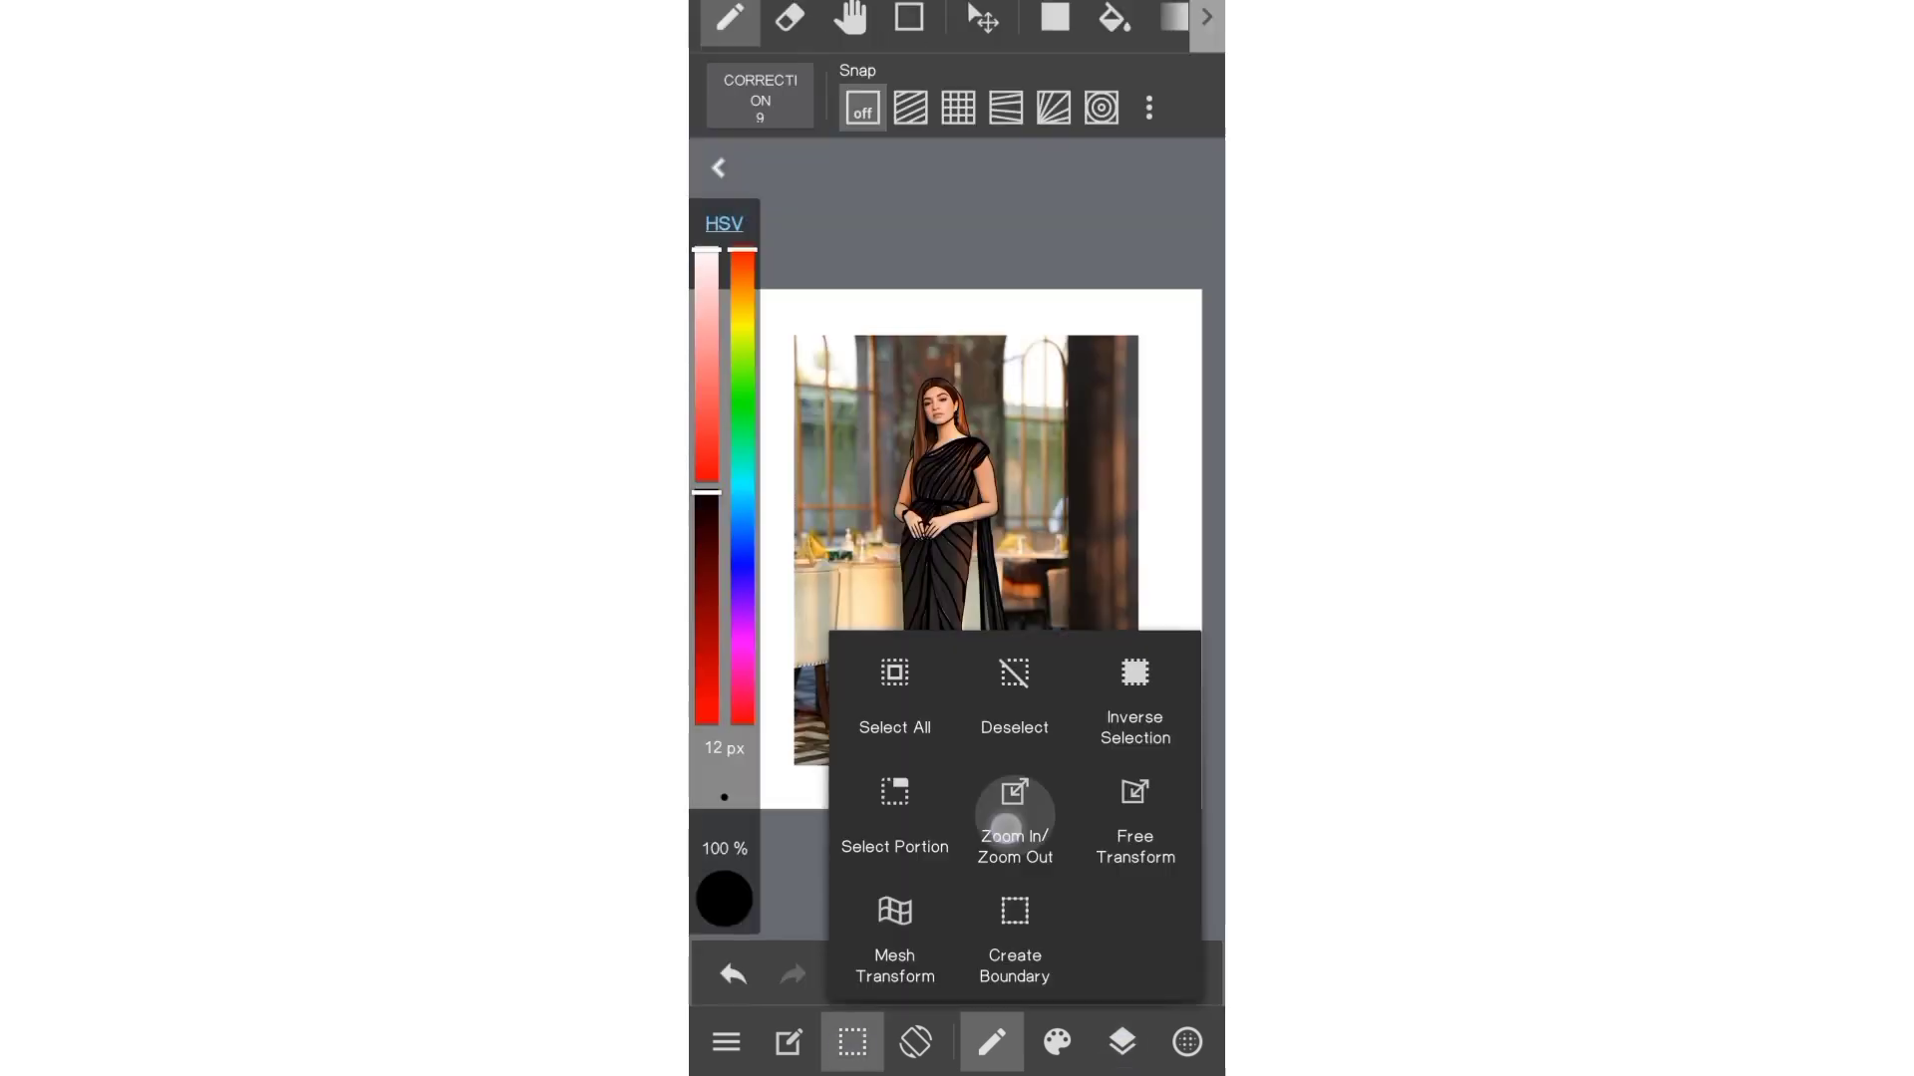
pyautogui.click(1132, 798)
pyautogui.moveTo(1139, 767); pyautogui.dragTo(1067, 684)
pyautogui.moveTo(981, 573); pyautogui.dragTo(1118, 426)
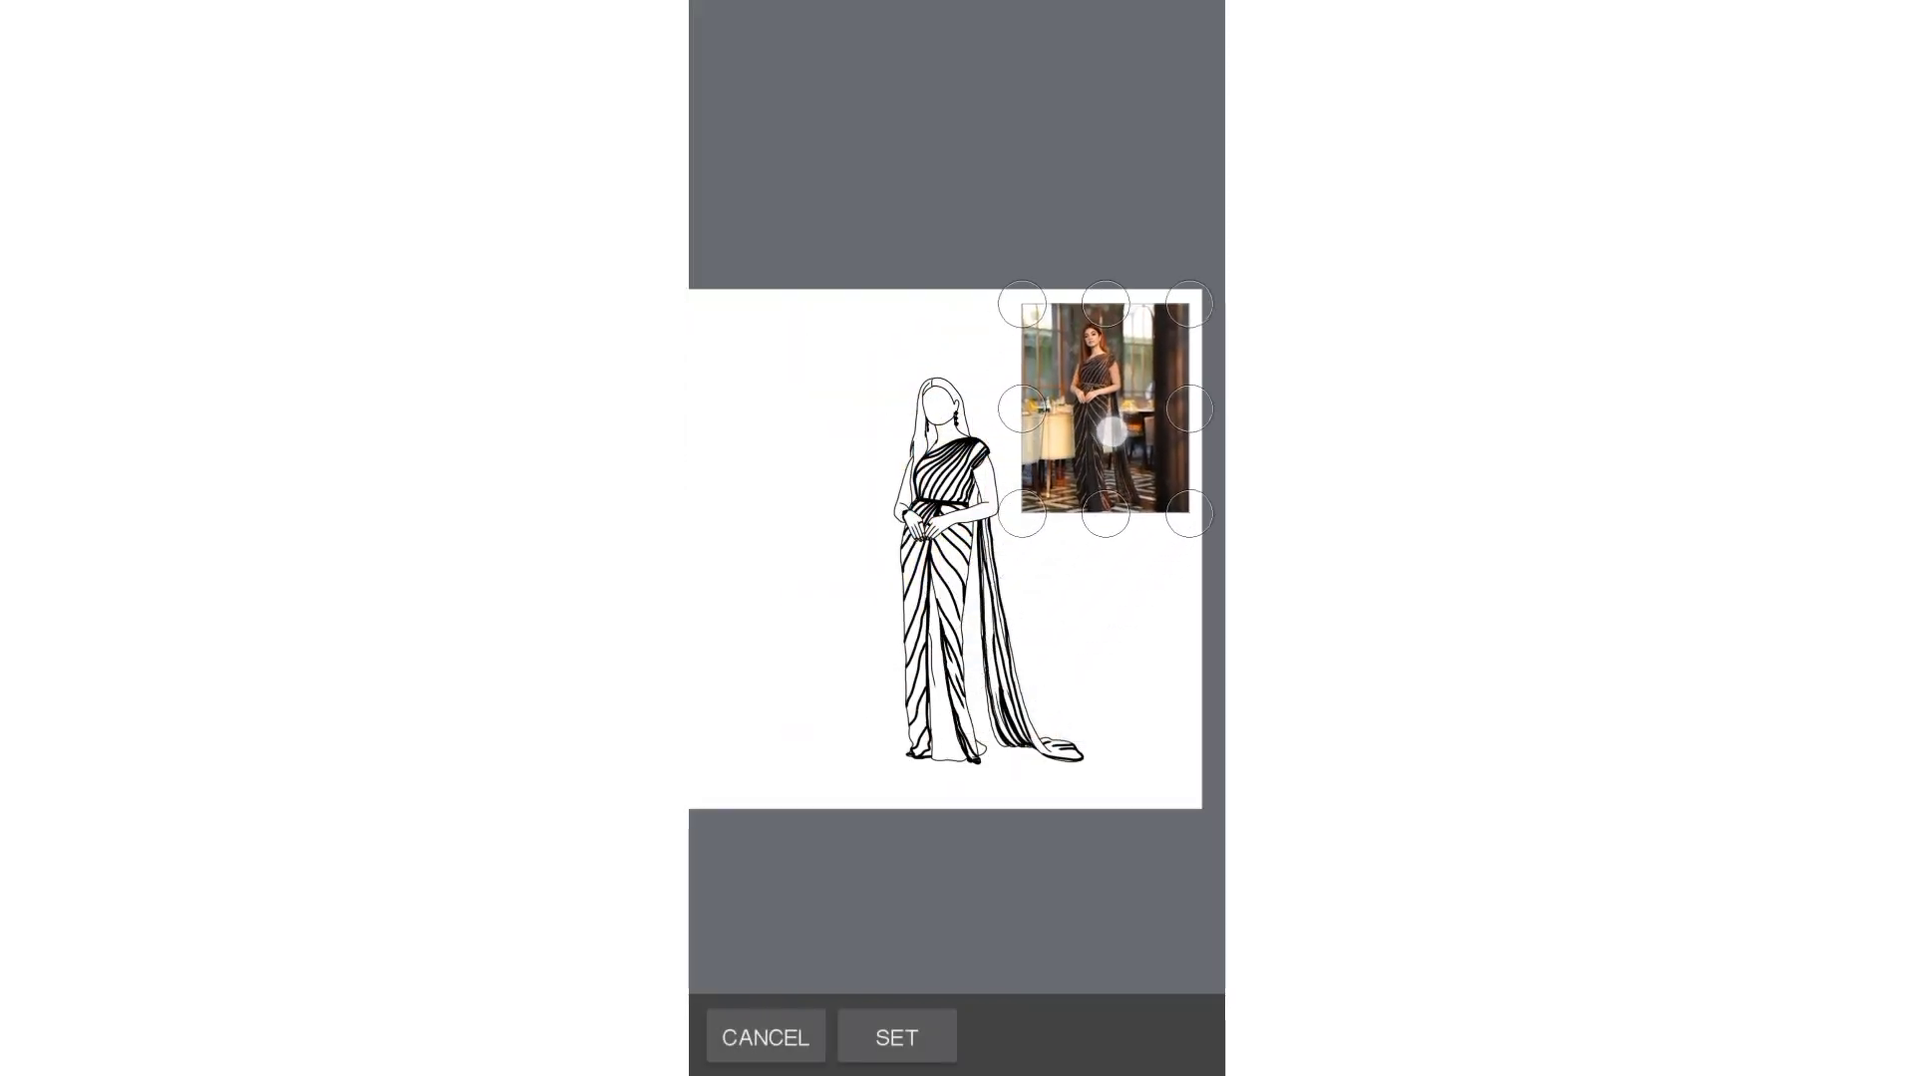
pyautogui.click(896, 1037)
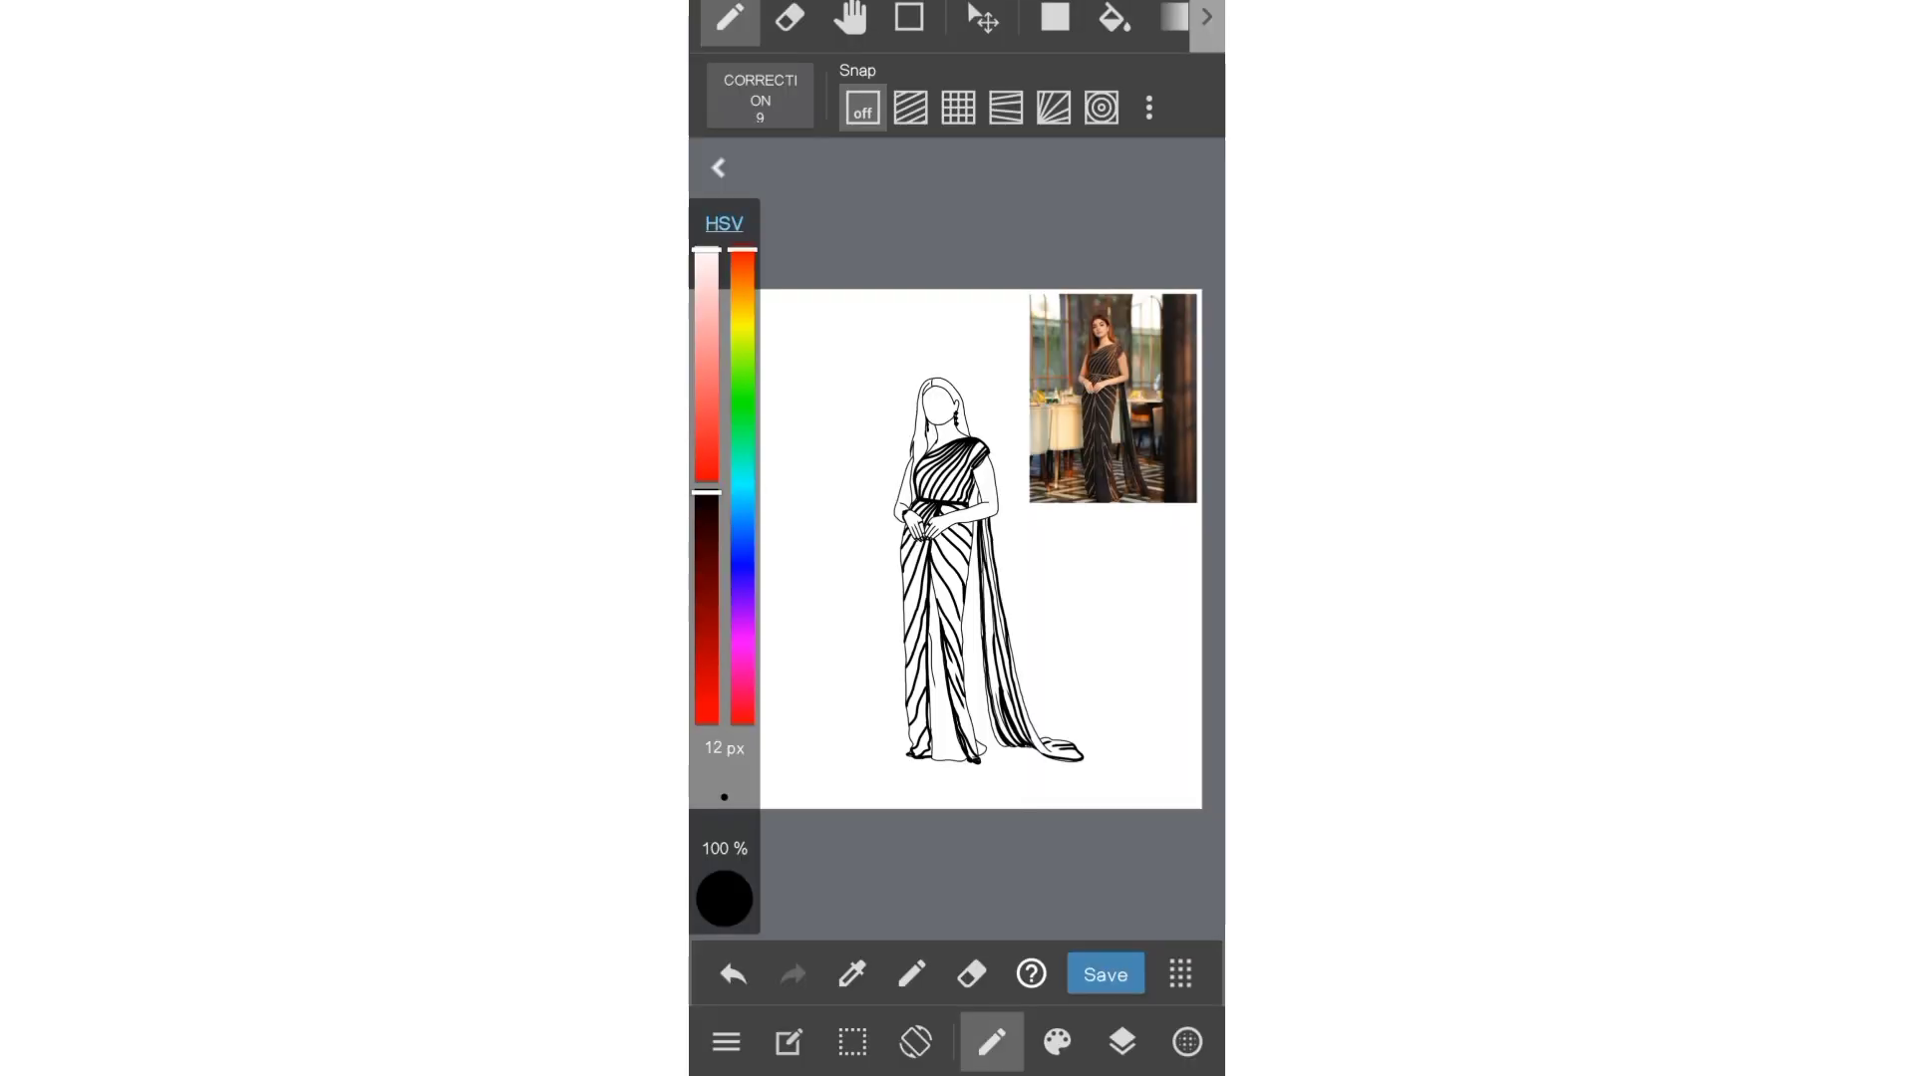
# - Make Layer9 the active layer again and review the drawing
pyautogui.scroll(5, 1074, 648)
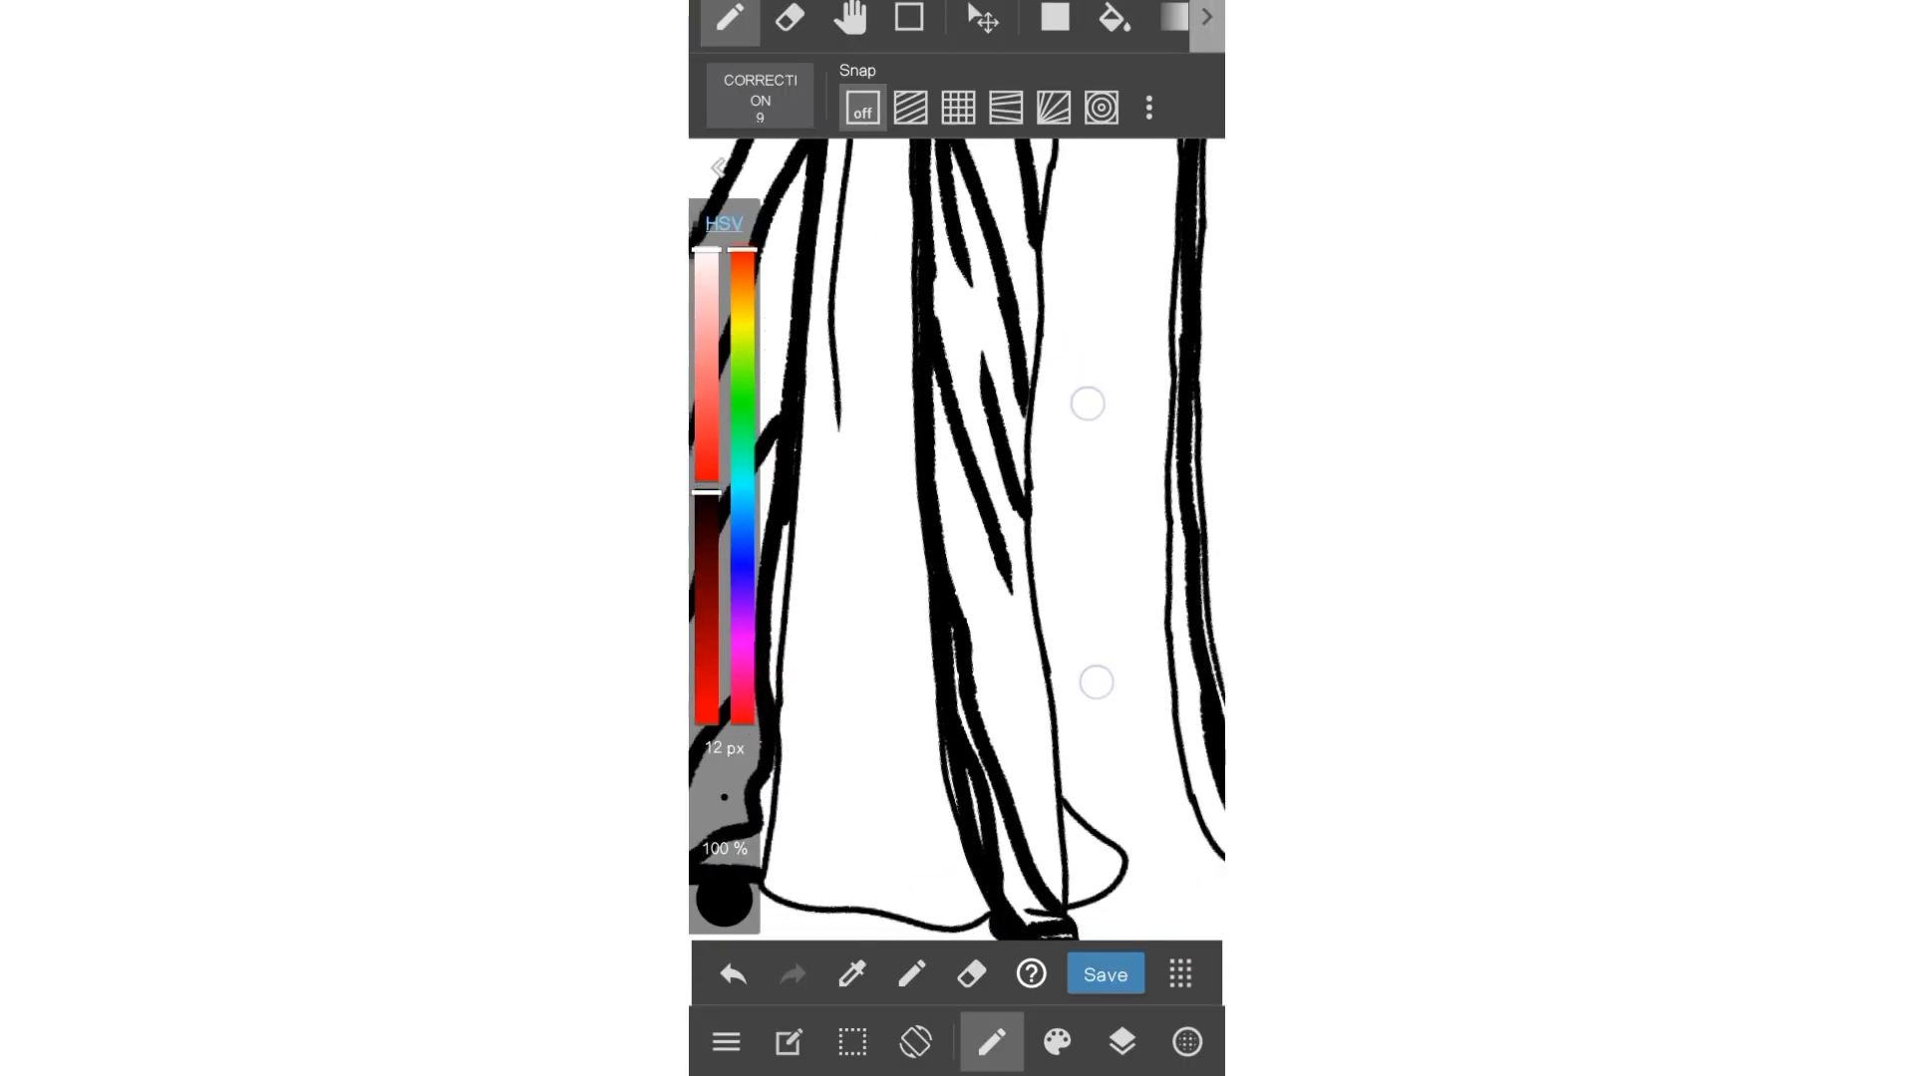
pyautogui.scroll(-3, 997, 538)
pyautogui.scroll(-5, 1032, 618)
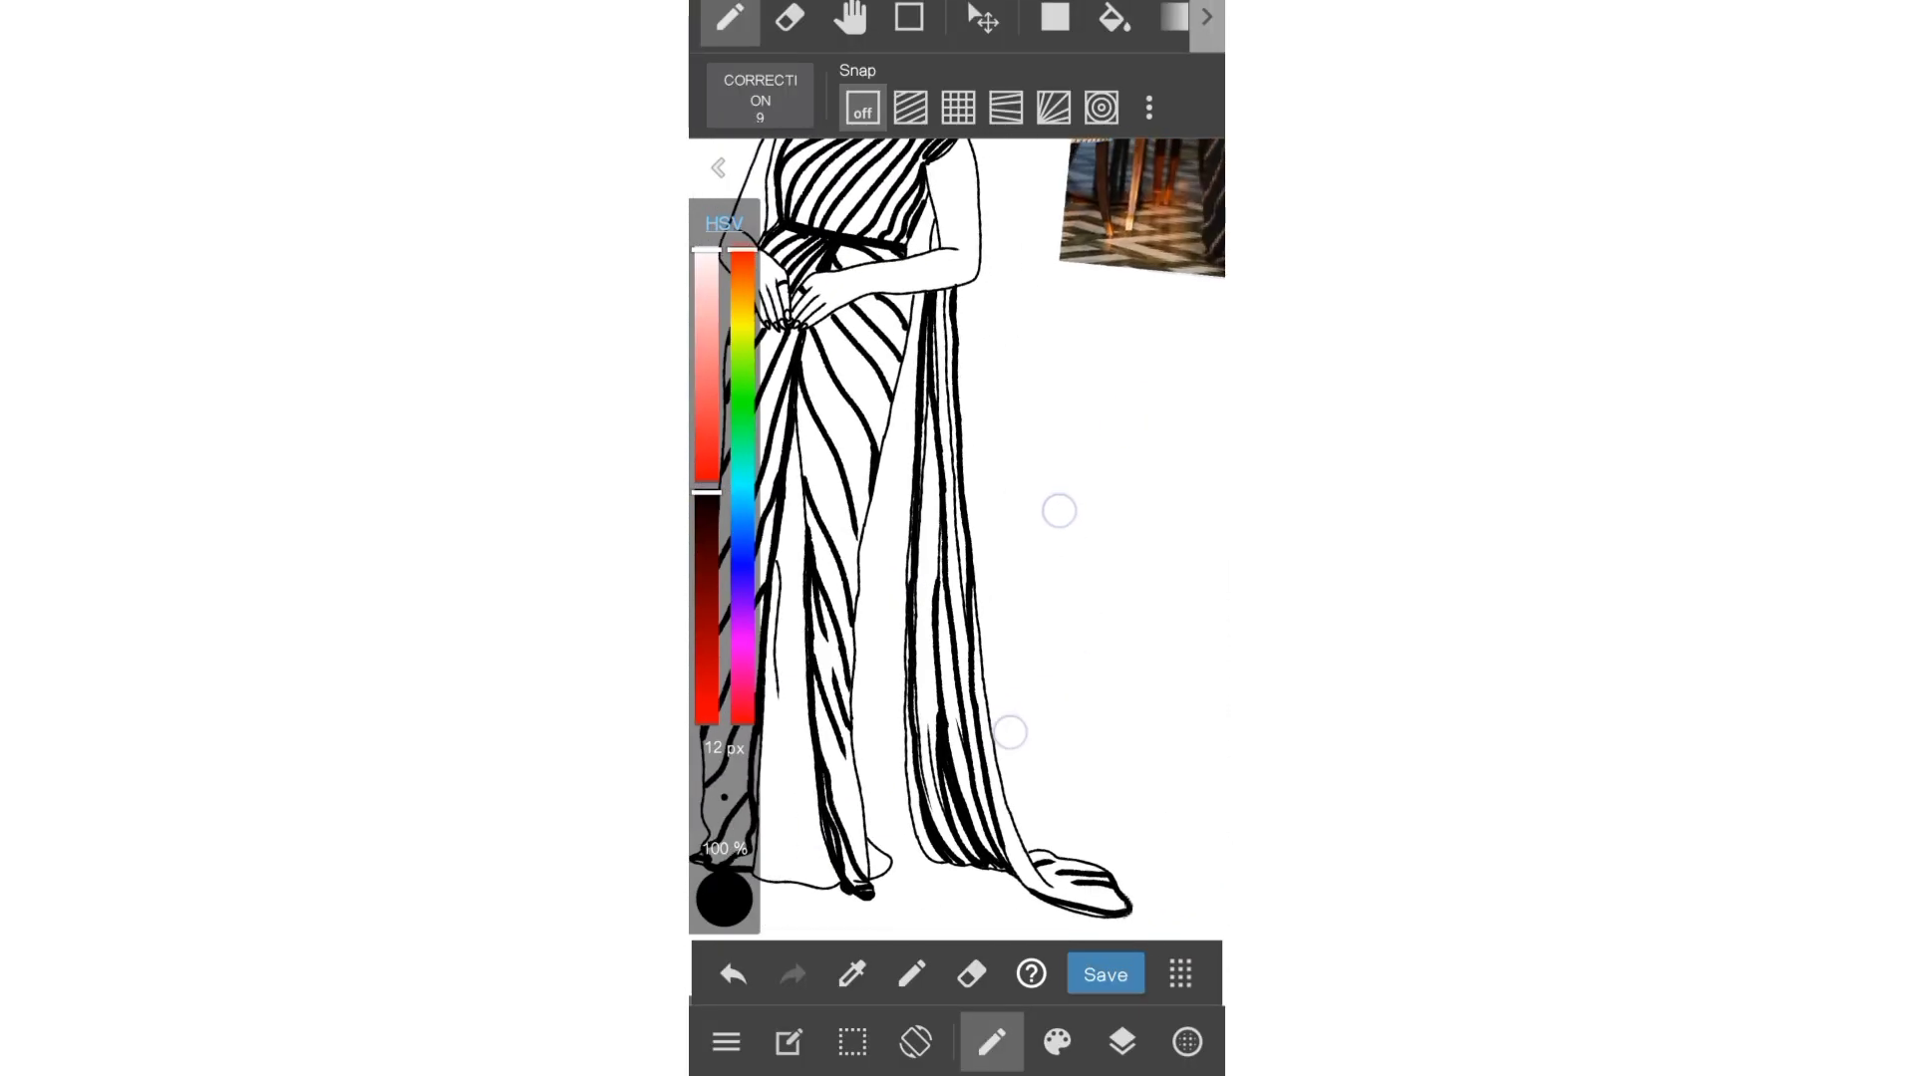
pyautogui.scroll(5, 1031, 618)
pyautogui.scroll(-3, 957, 538)
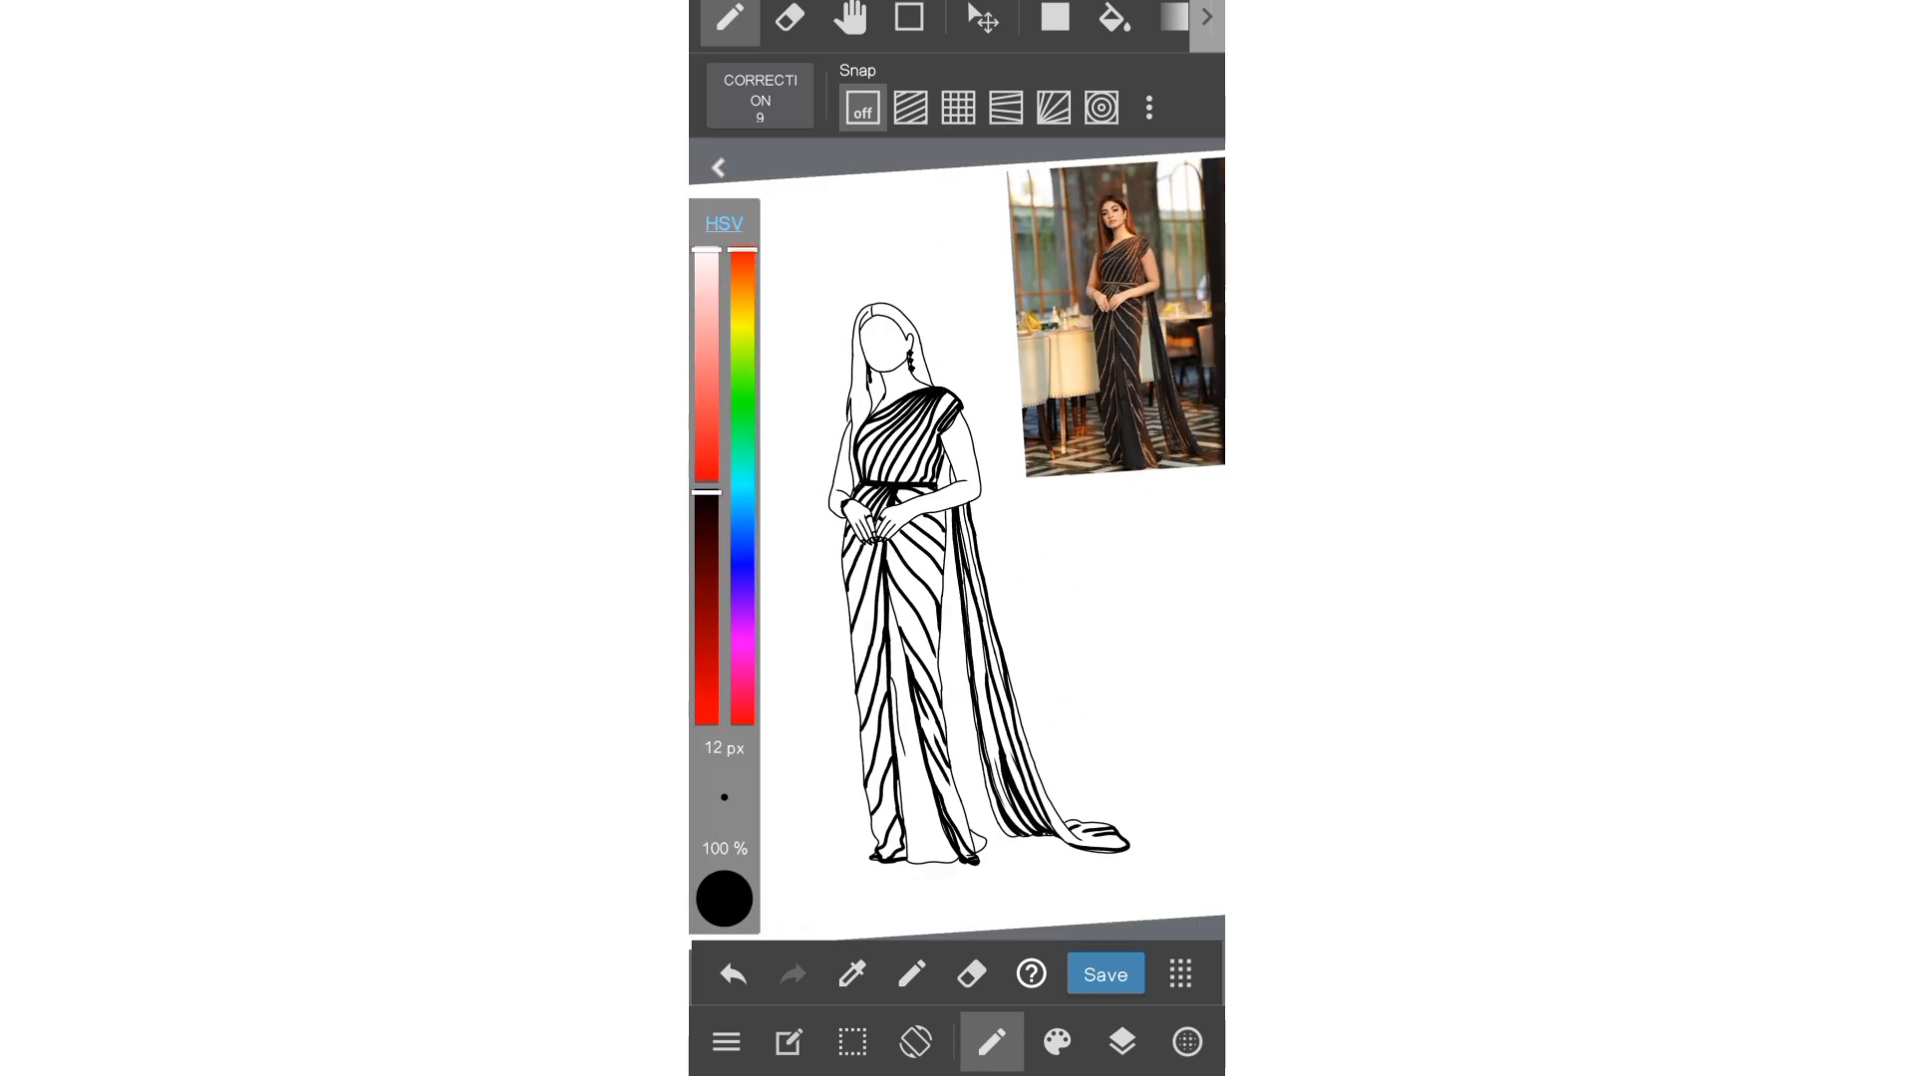
pyautogui.scroll(5, 937, 668)
pyautogui.scroll(3, 957, 538)
pyautogui.click(1122, 1042)
pyautogui.click(946, 738)
pyautogui.click(1122, 1041)
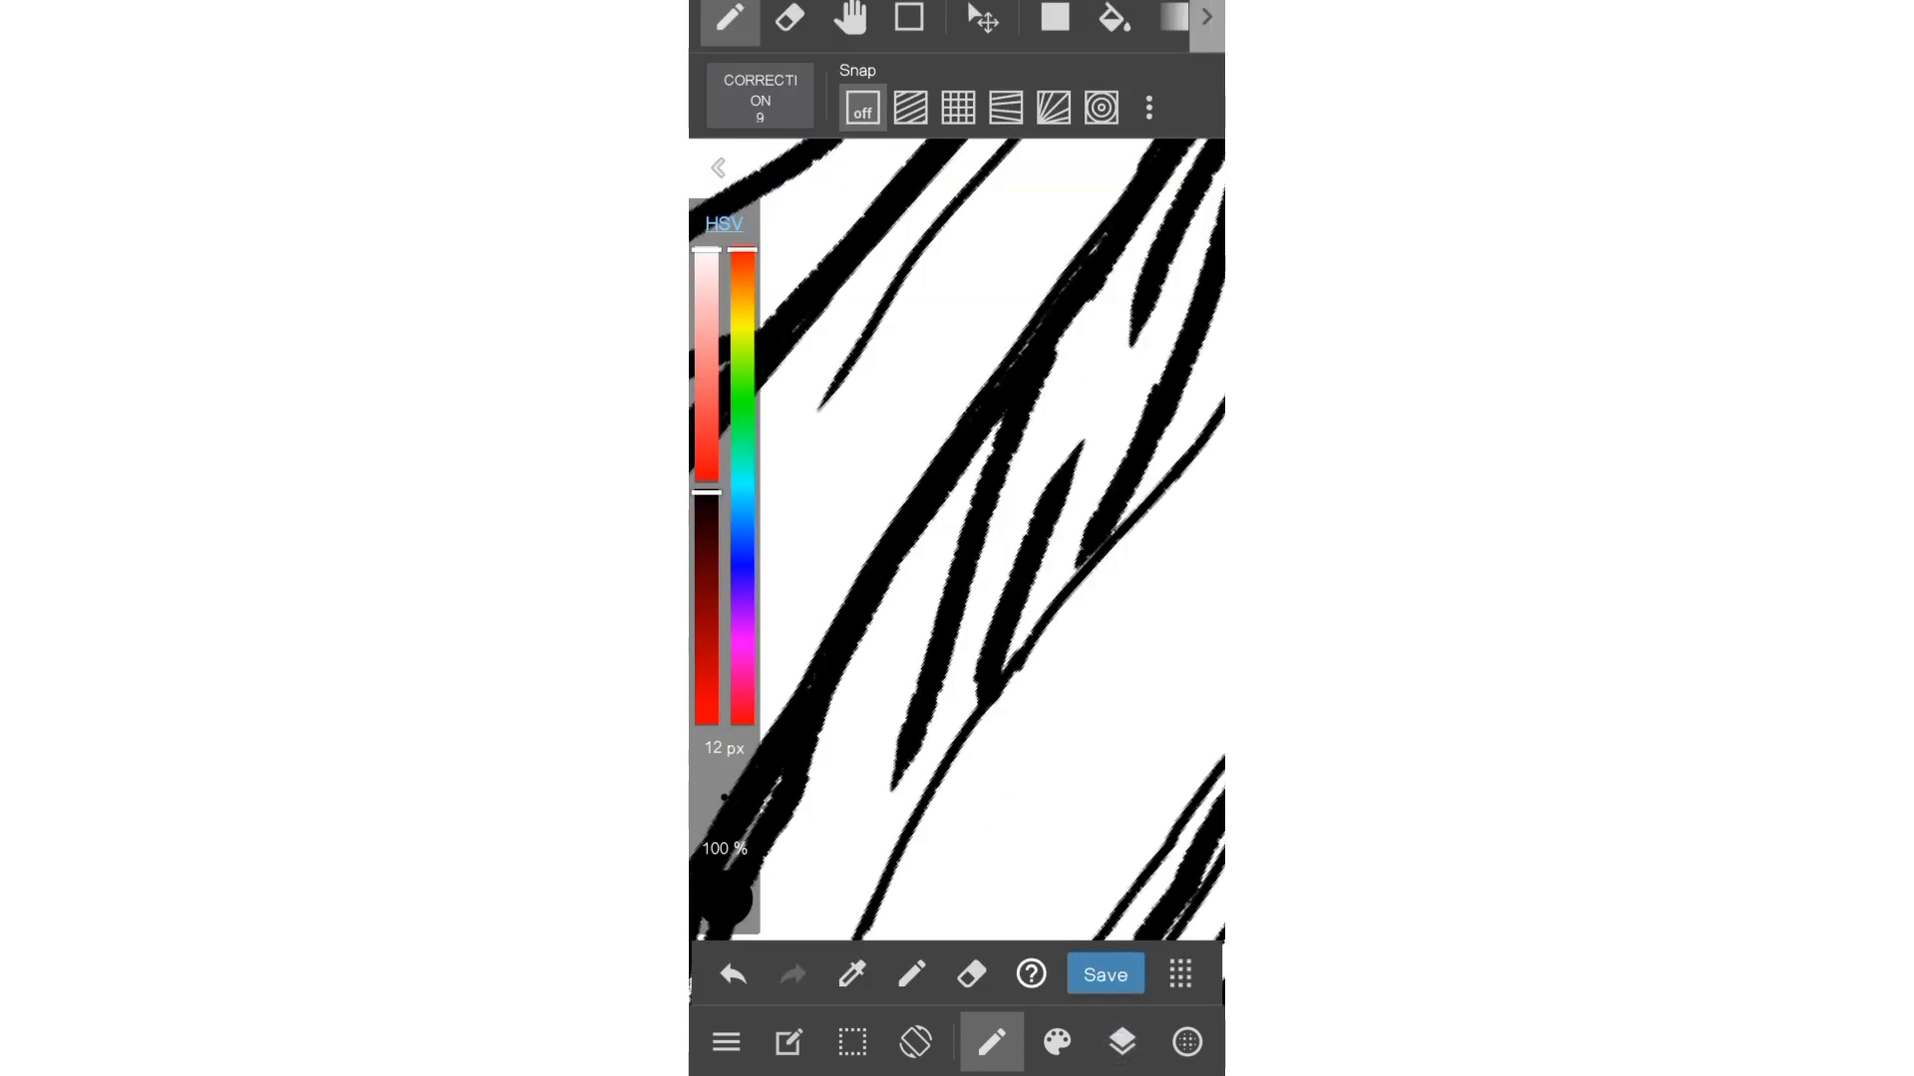
pyautogui.scroll(3, 957, 538)
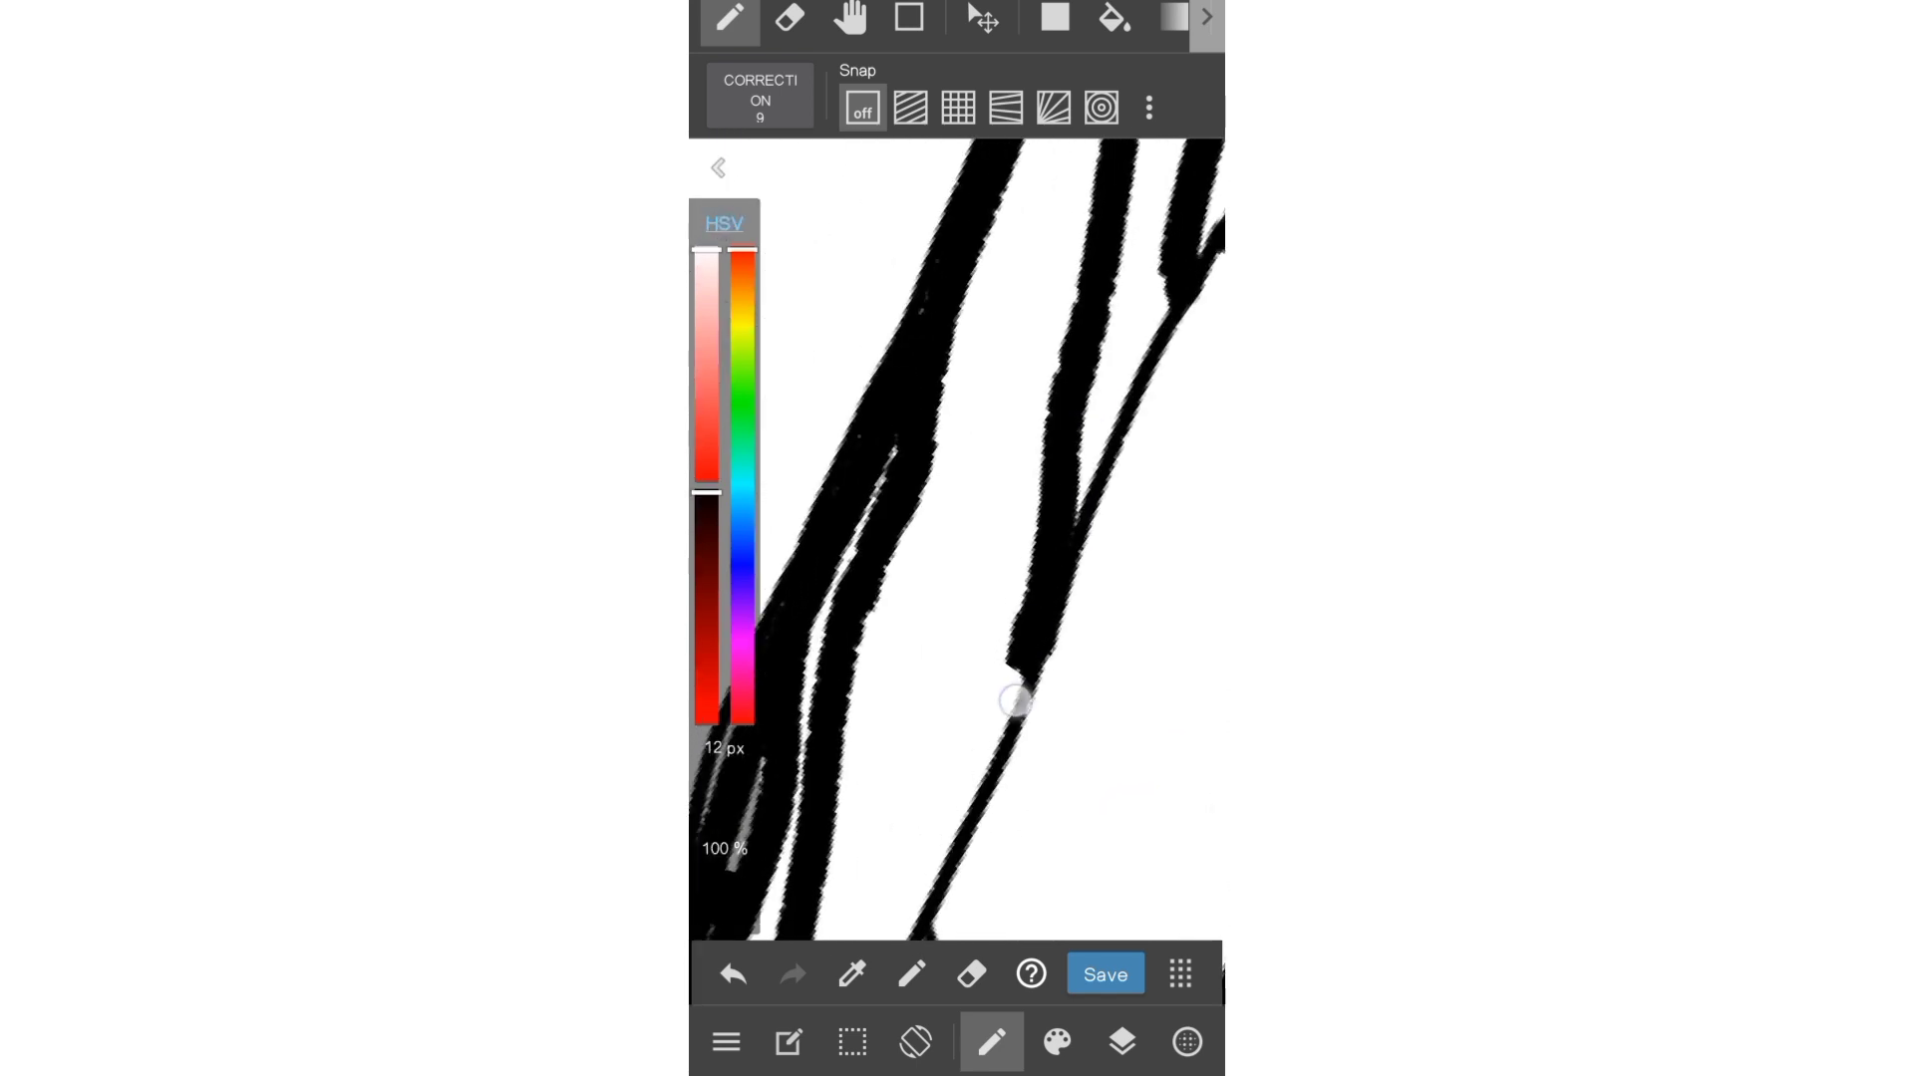
pyautogui.scroll(-5, 1103, 613)
pyautogui.scroll(-2, 1057, 666)
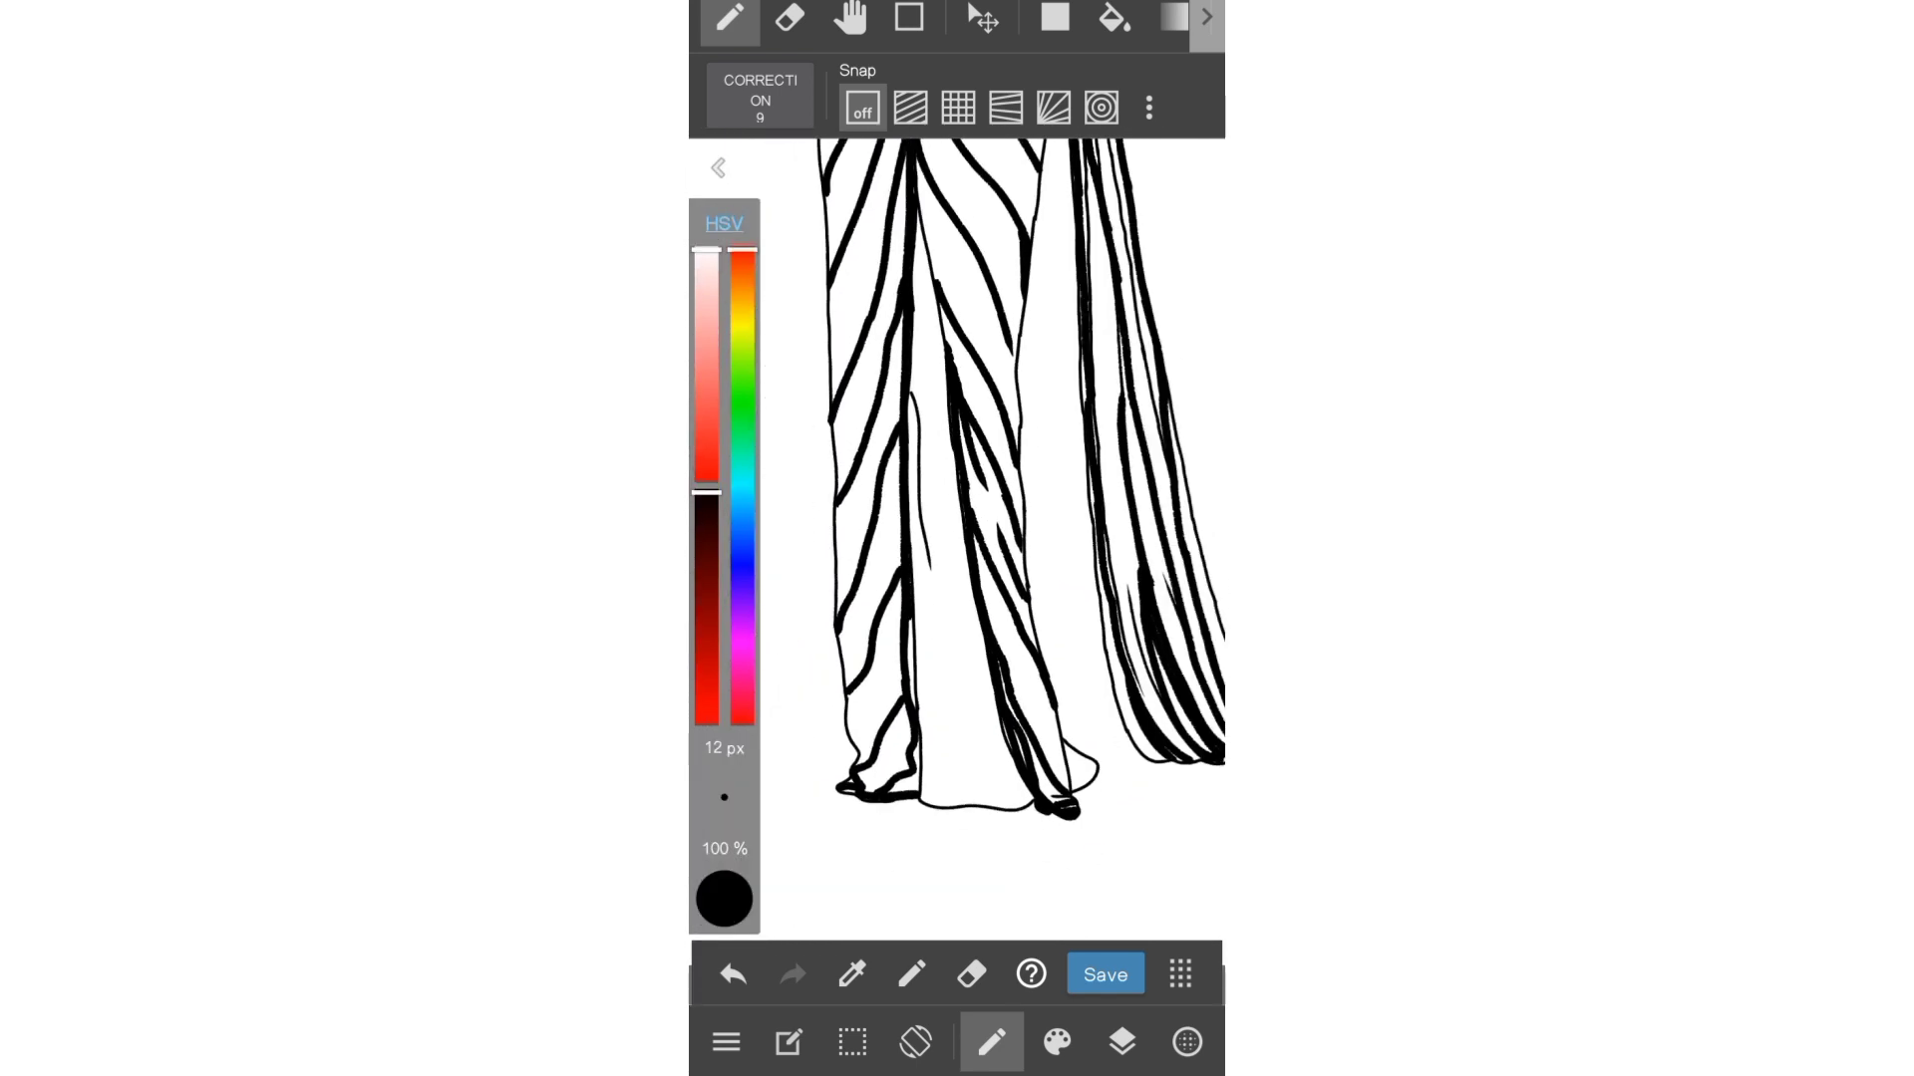
pyautogui.scroll(-3, 1058, 666)
pyautogui.scroll(-2, 1057, 666)
pyautogui.scroll(-2, 1057, 666)
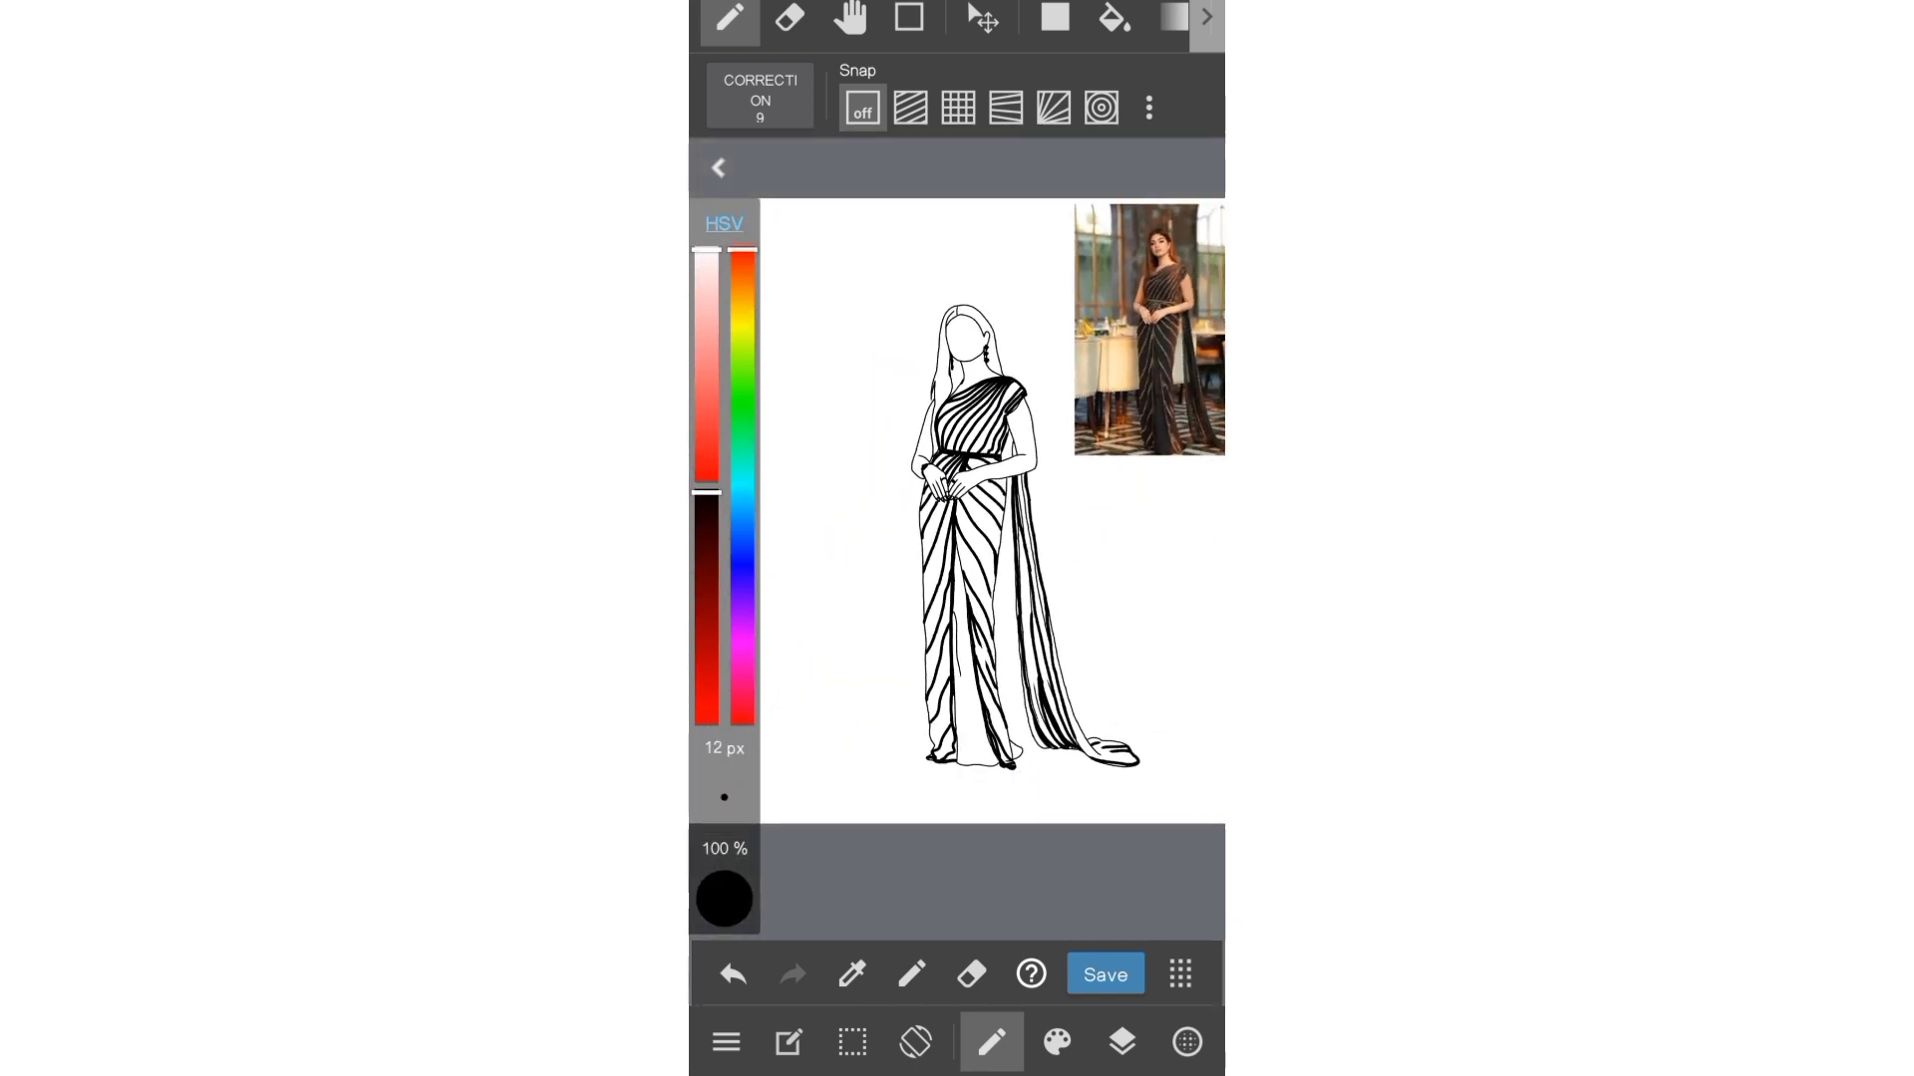
pyautogui.click(1122, 1041)
# - Hide Layer10 and Layer9, and add a new Layer11 above Layer1
pyautogui.scroll(2, 990, 638)
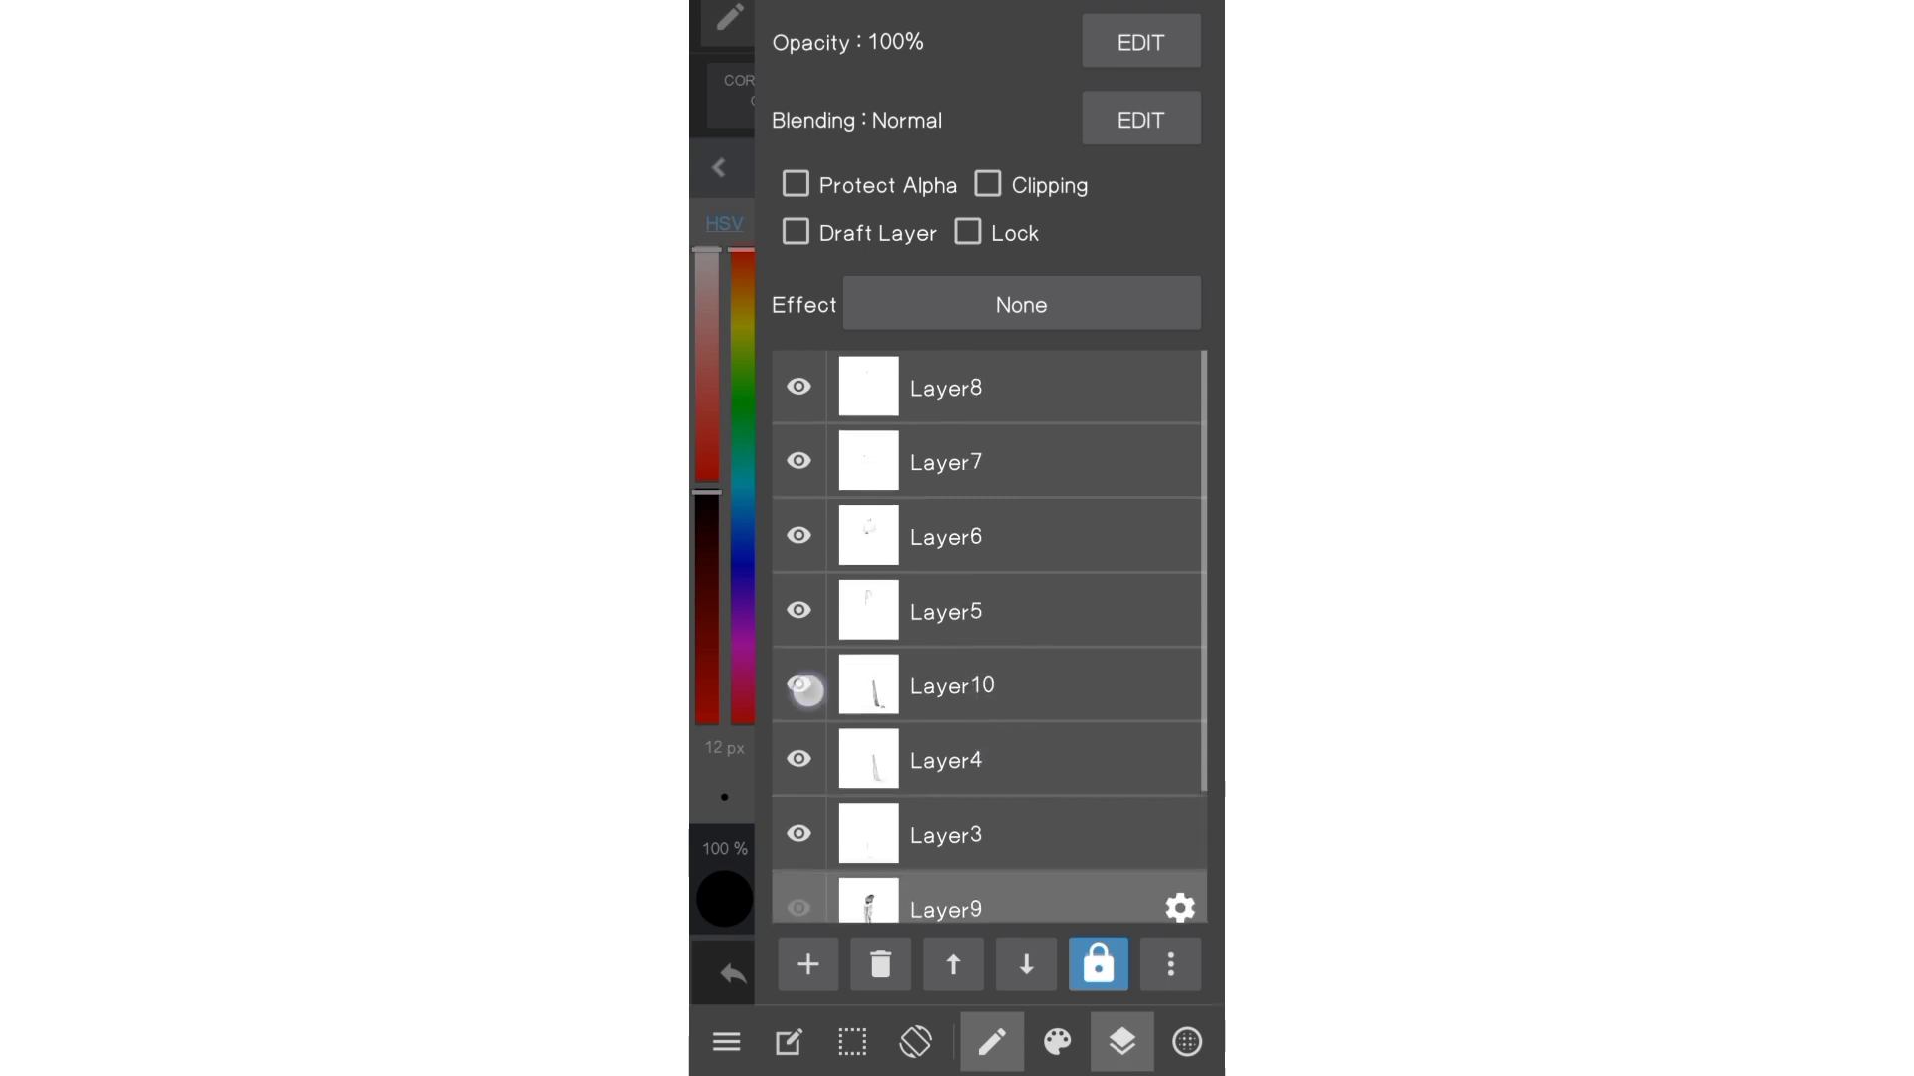
pyautogui.click(1122, 1041)
pyautogui.click(1123, 1041)
pyautogui.click(987, 811)
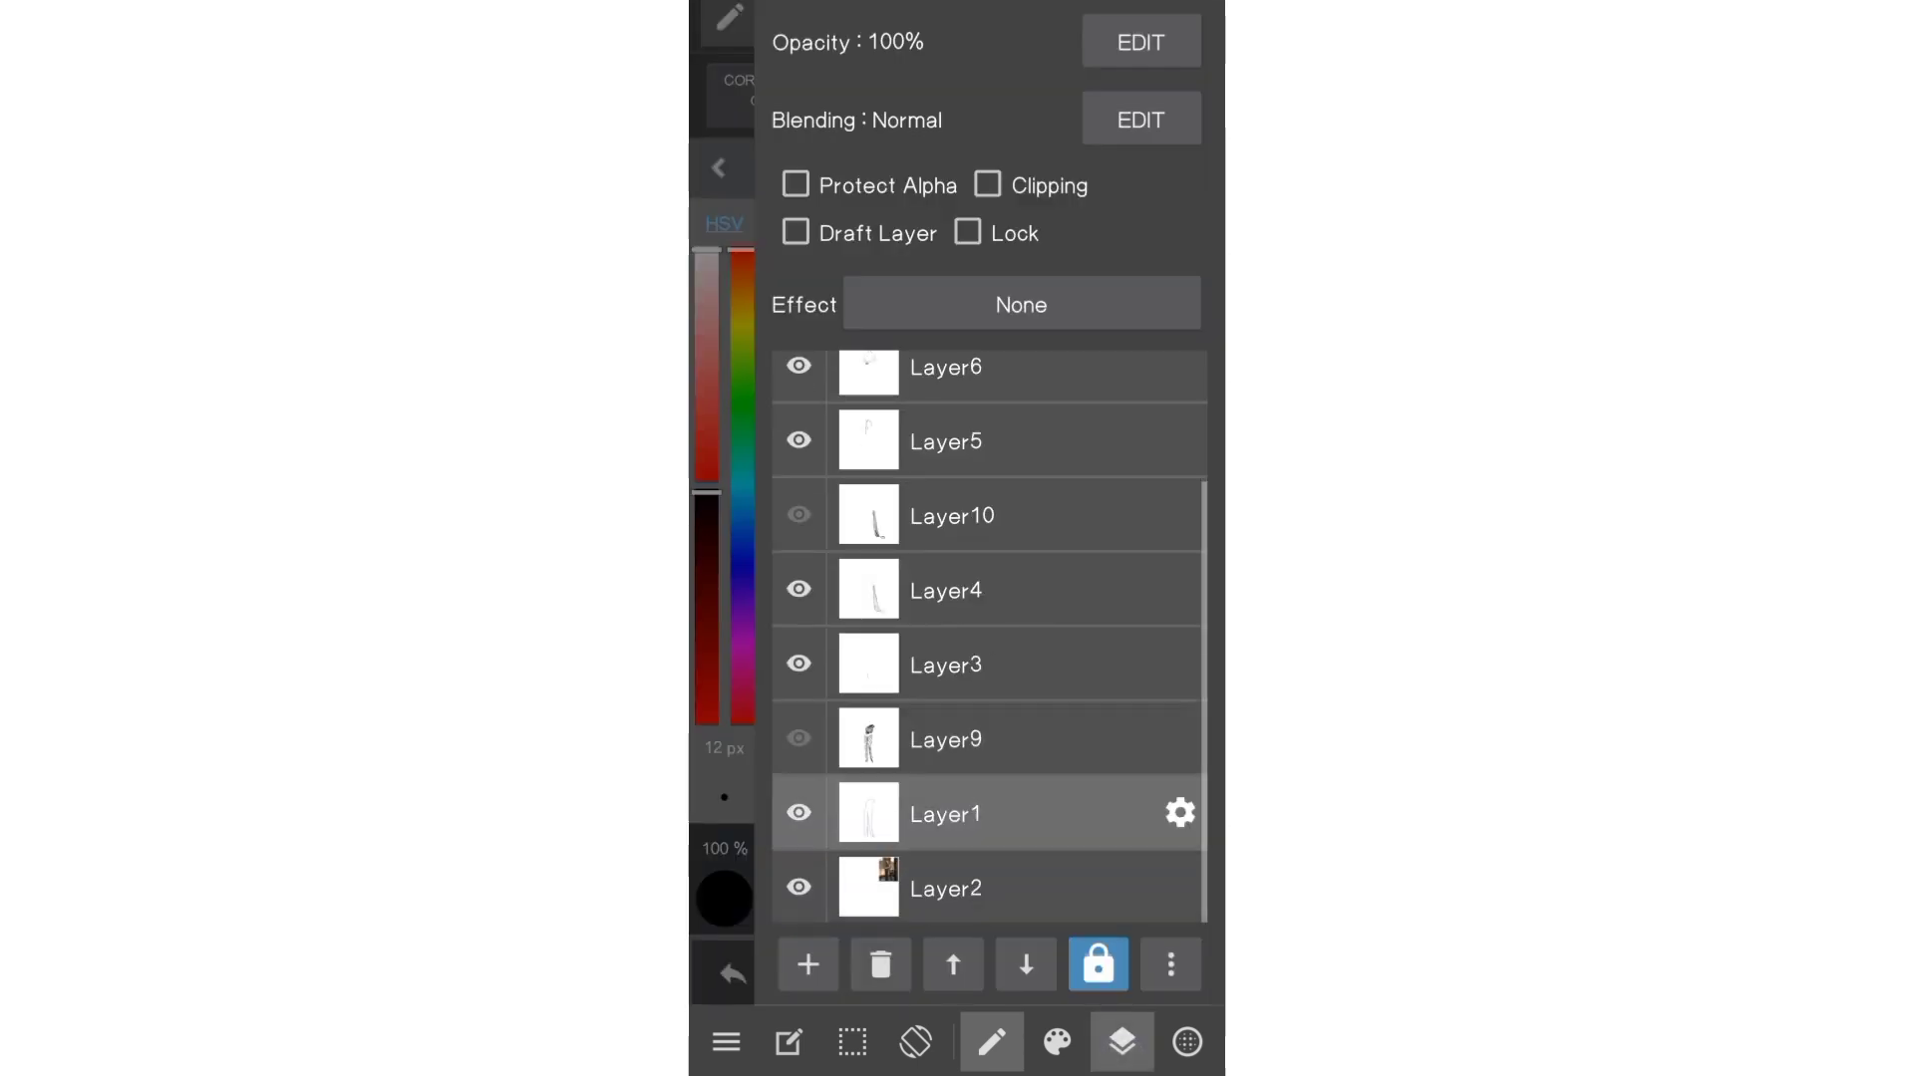
pyautogui.click(807, 965)
pyautogui.click(898, 325)
pyautogui.click(1122, 1041)
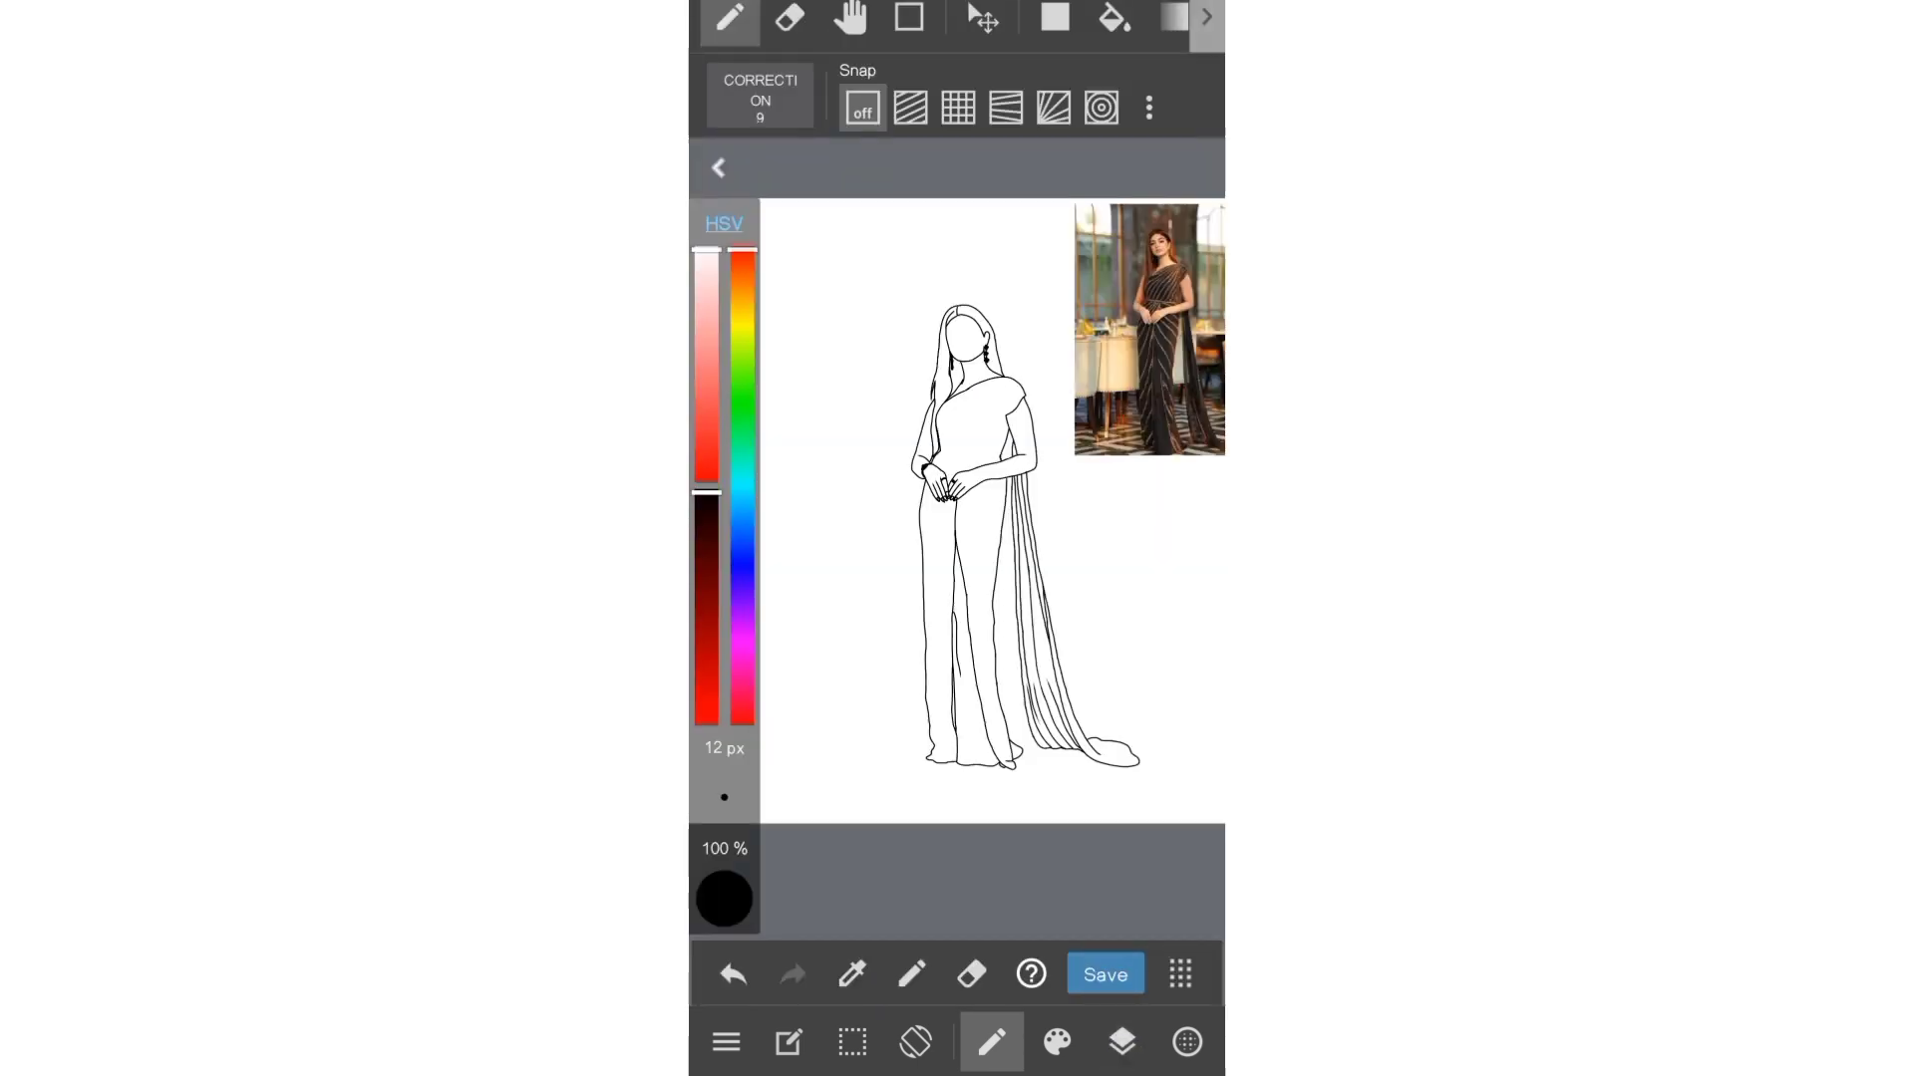
# - Sample the saree's dark colour from the photo and bucket-fill both sides with 2 px expansion
pyautogui.click(852, 974)
pyautogui.moveTo(1153, 290); pyautogui.dragTo(1144, 299)
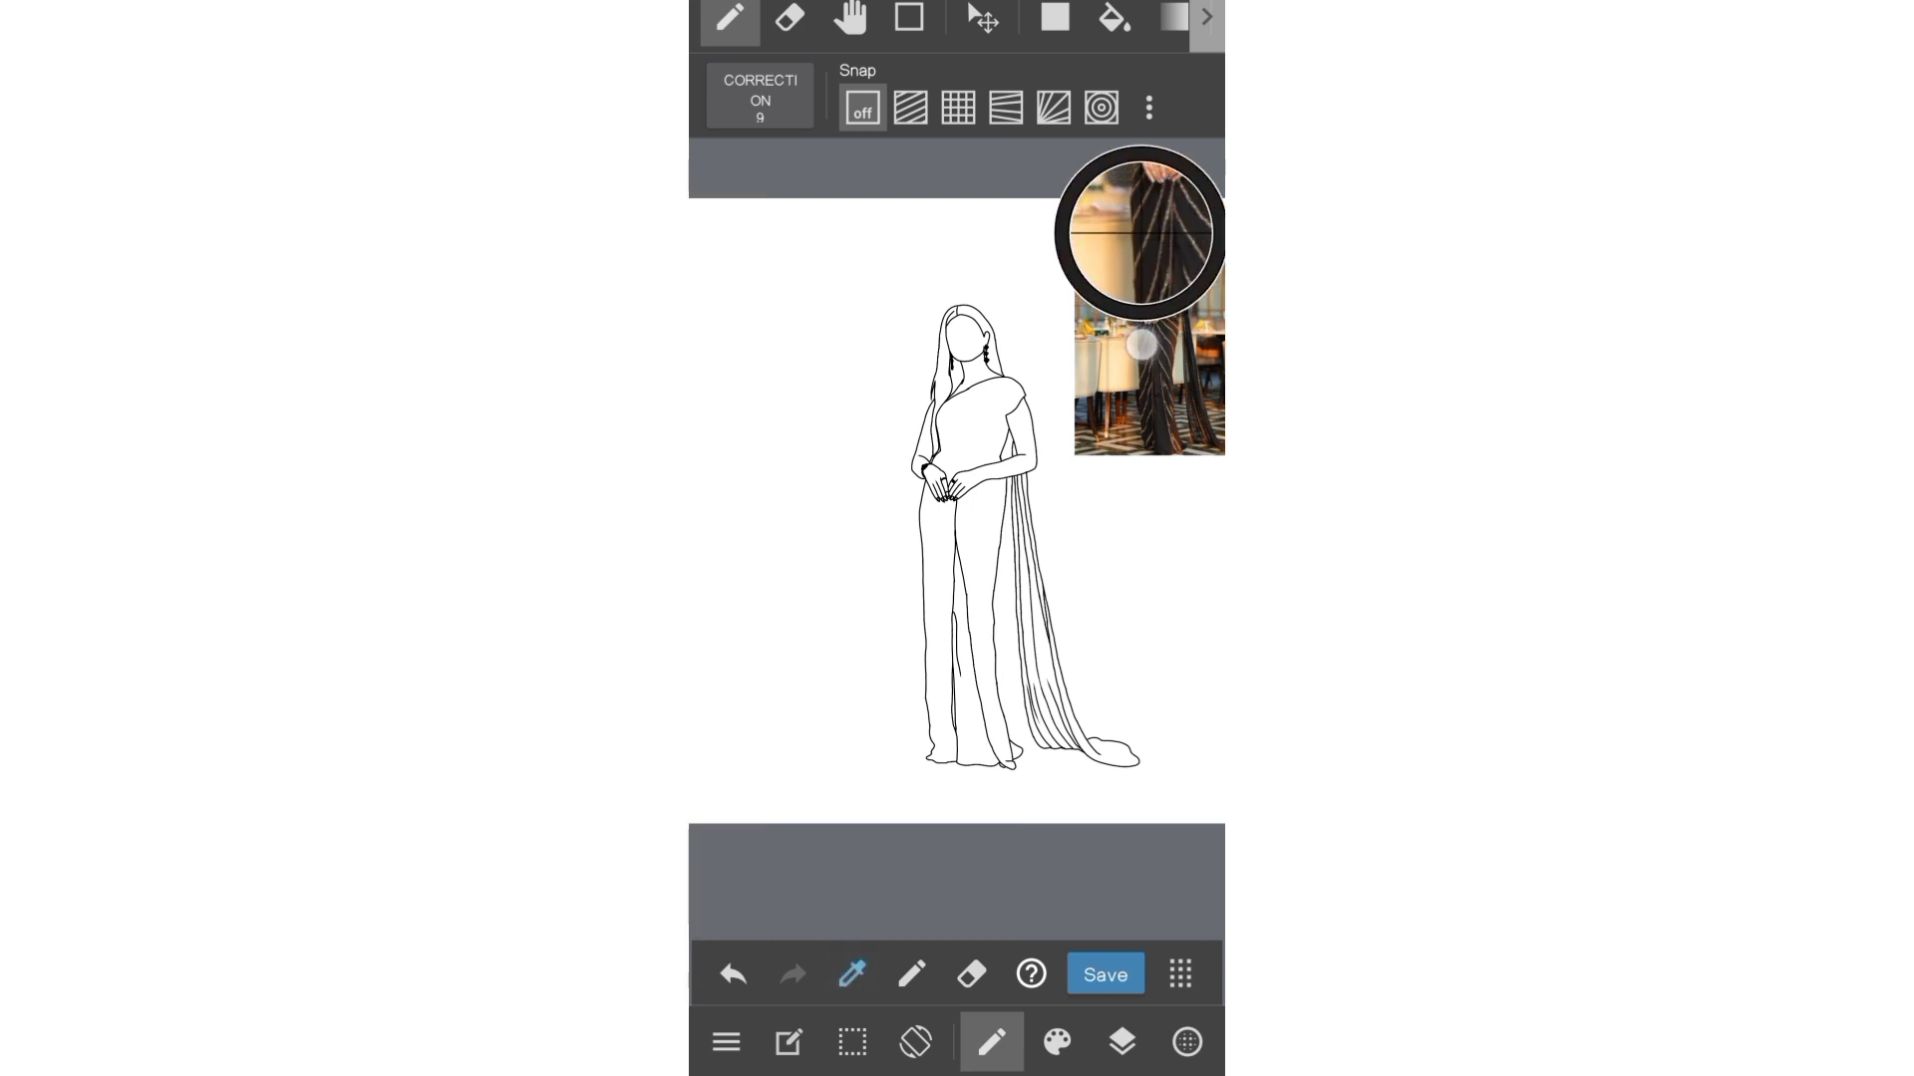
pyautogui.click(1114, 16)
pyautogui.click(871, 96)
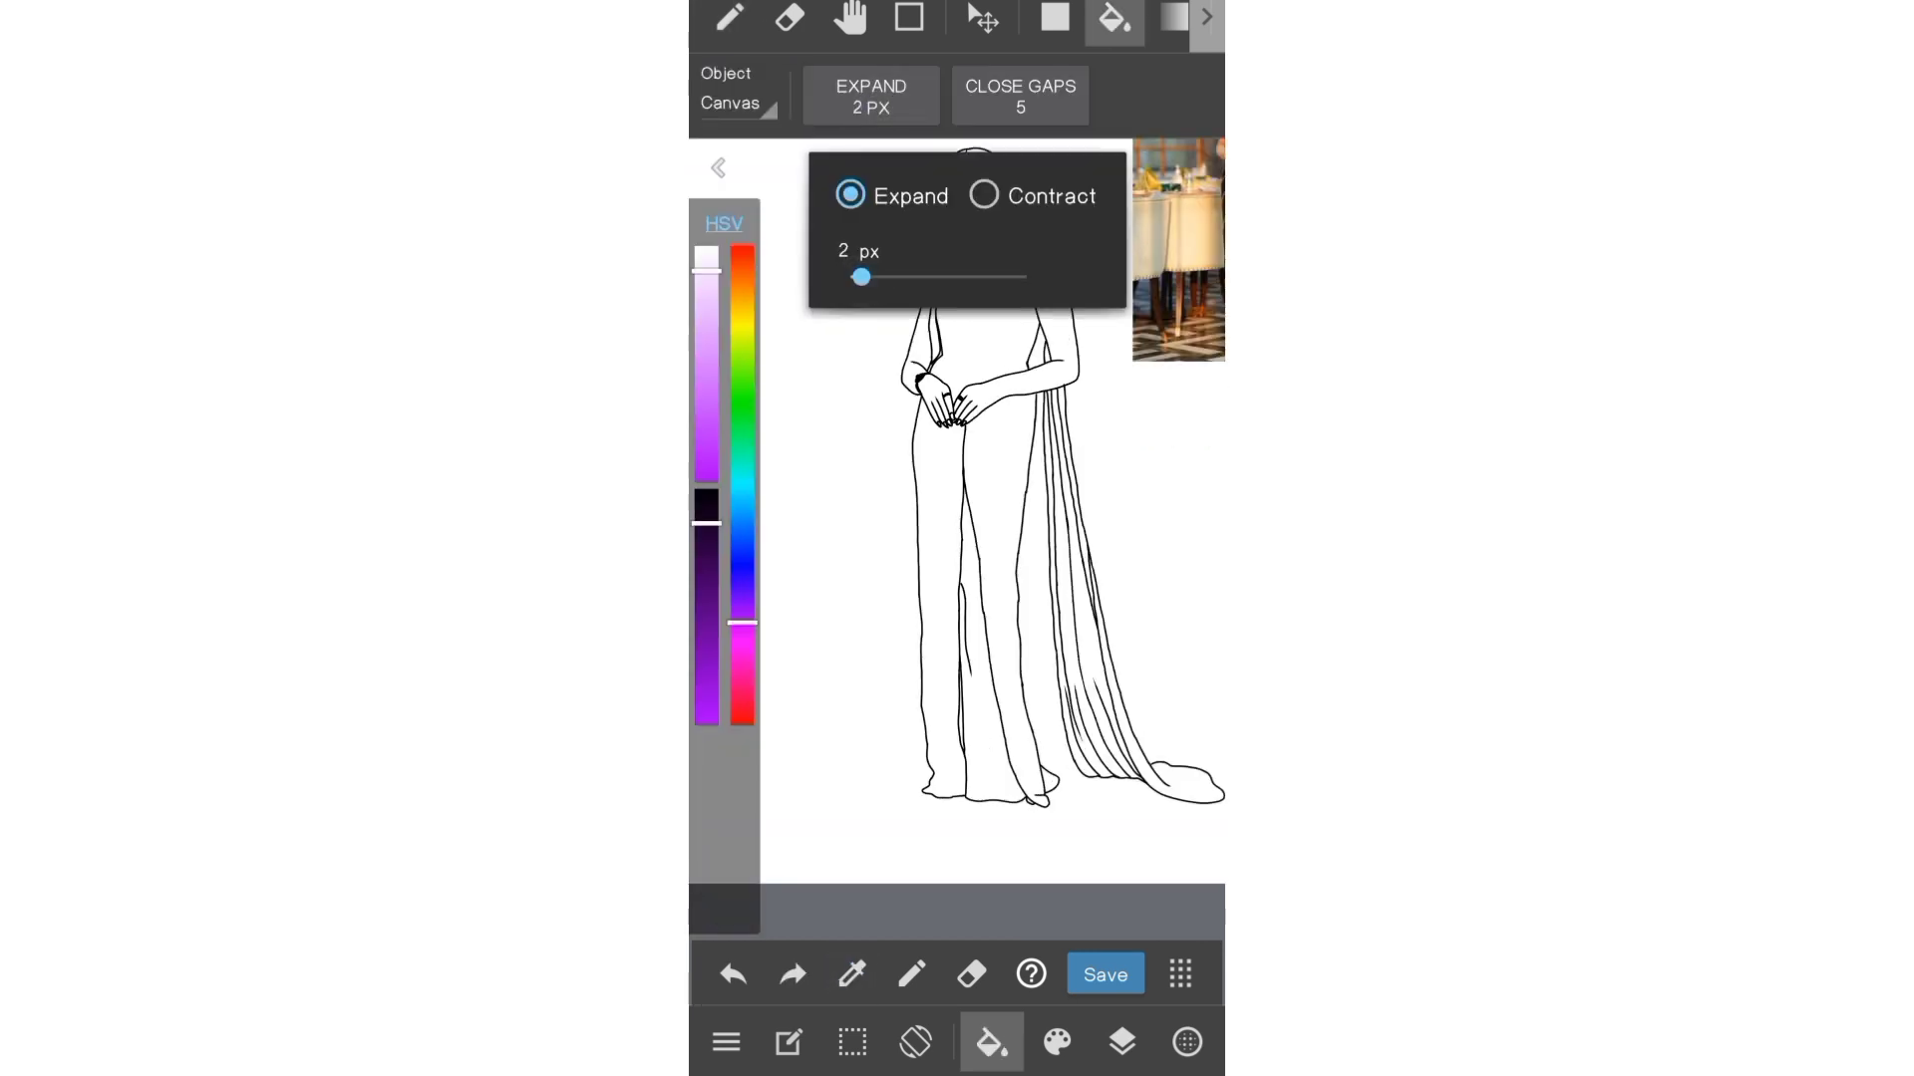
pyautogui.click(871, 96)
pyautogui.click(937, 598)
pyautogui.click(1001, 598)
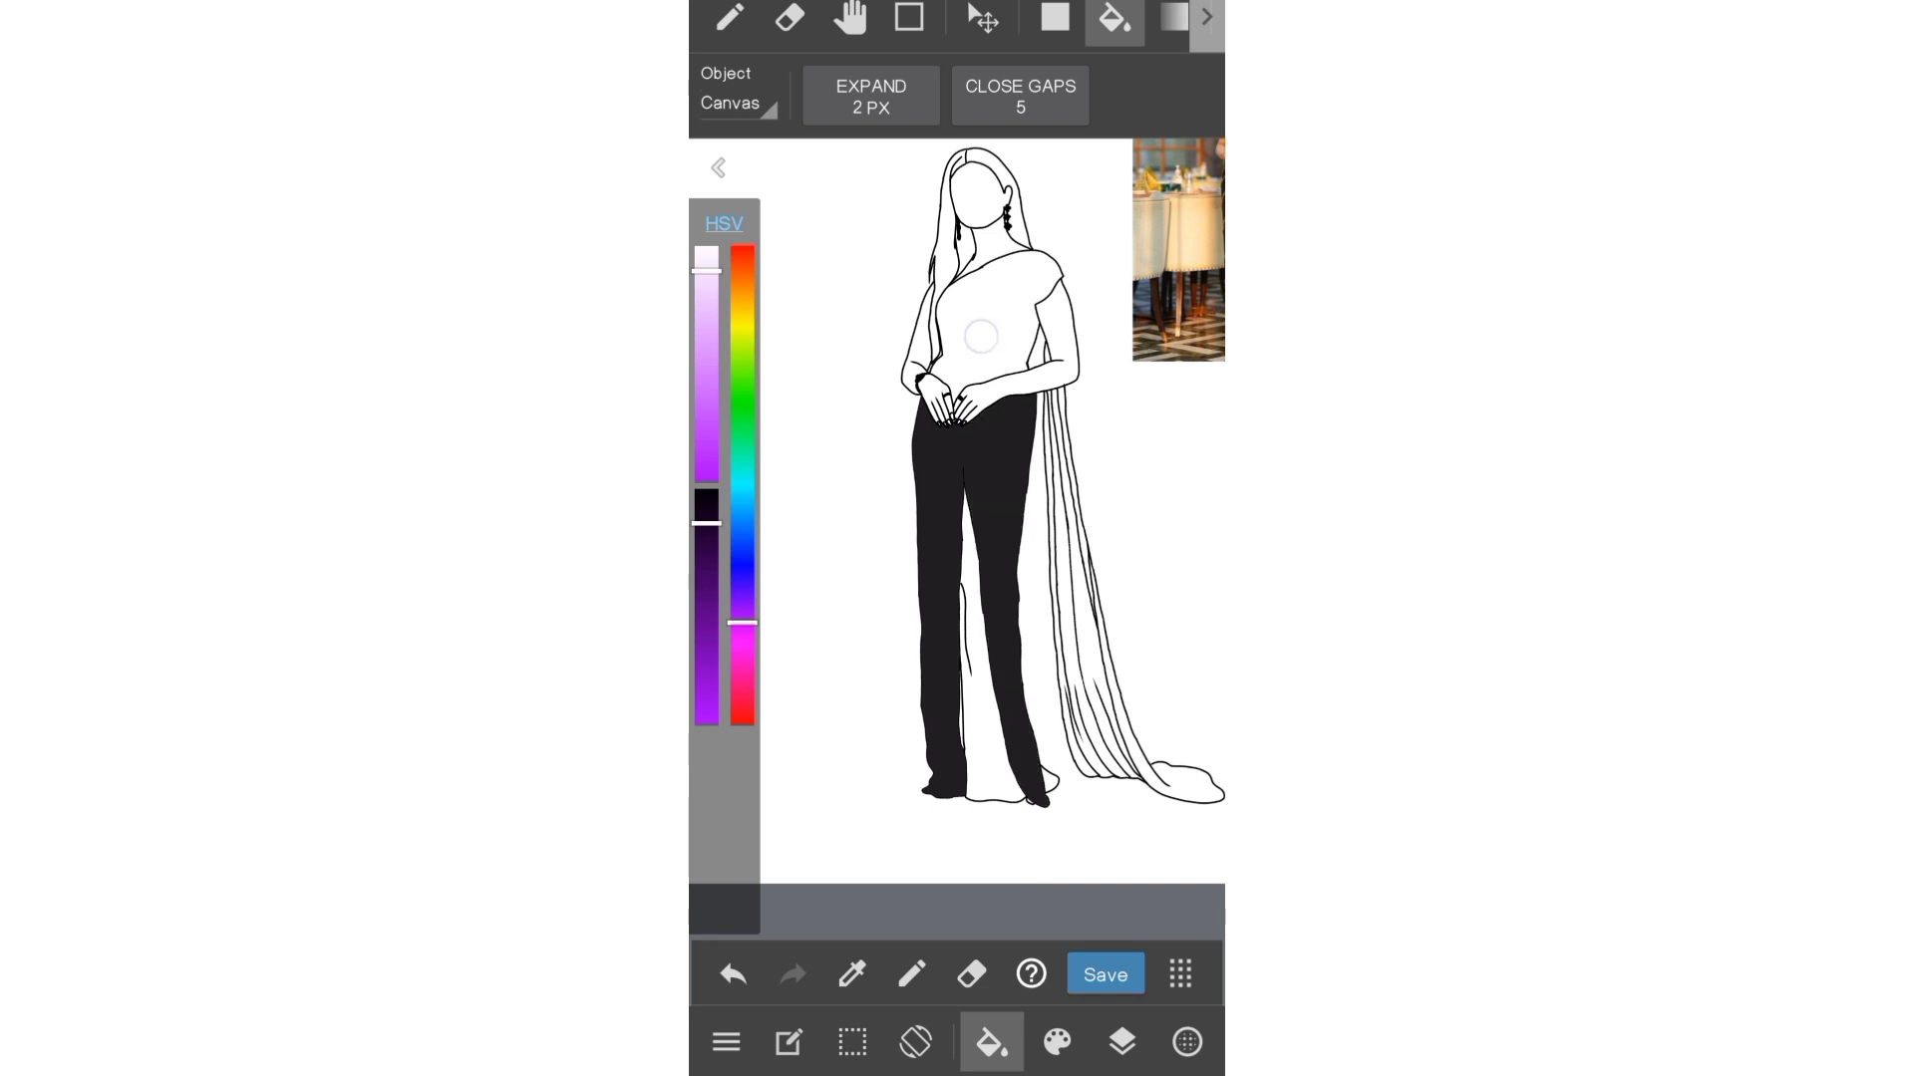
pyautogui.scroll(5, 996, 698)
pyautogui.scroll(-2, 997, 698)
pyautogui.scroll(5, 927, 329)
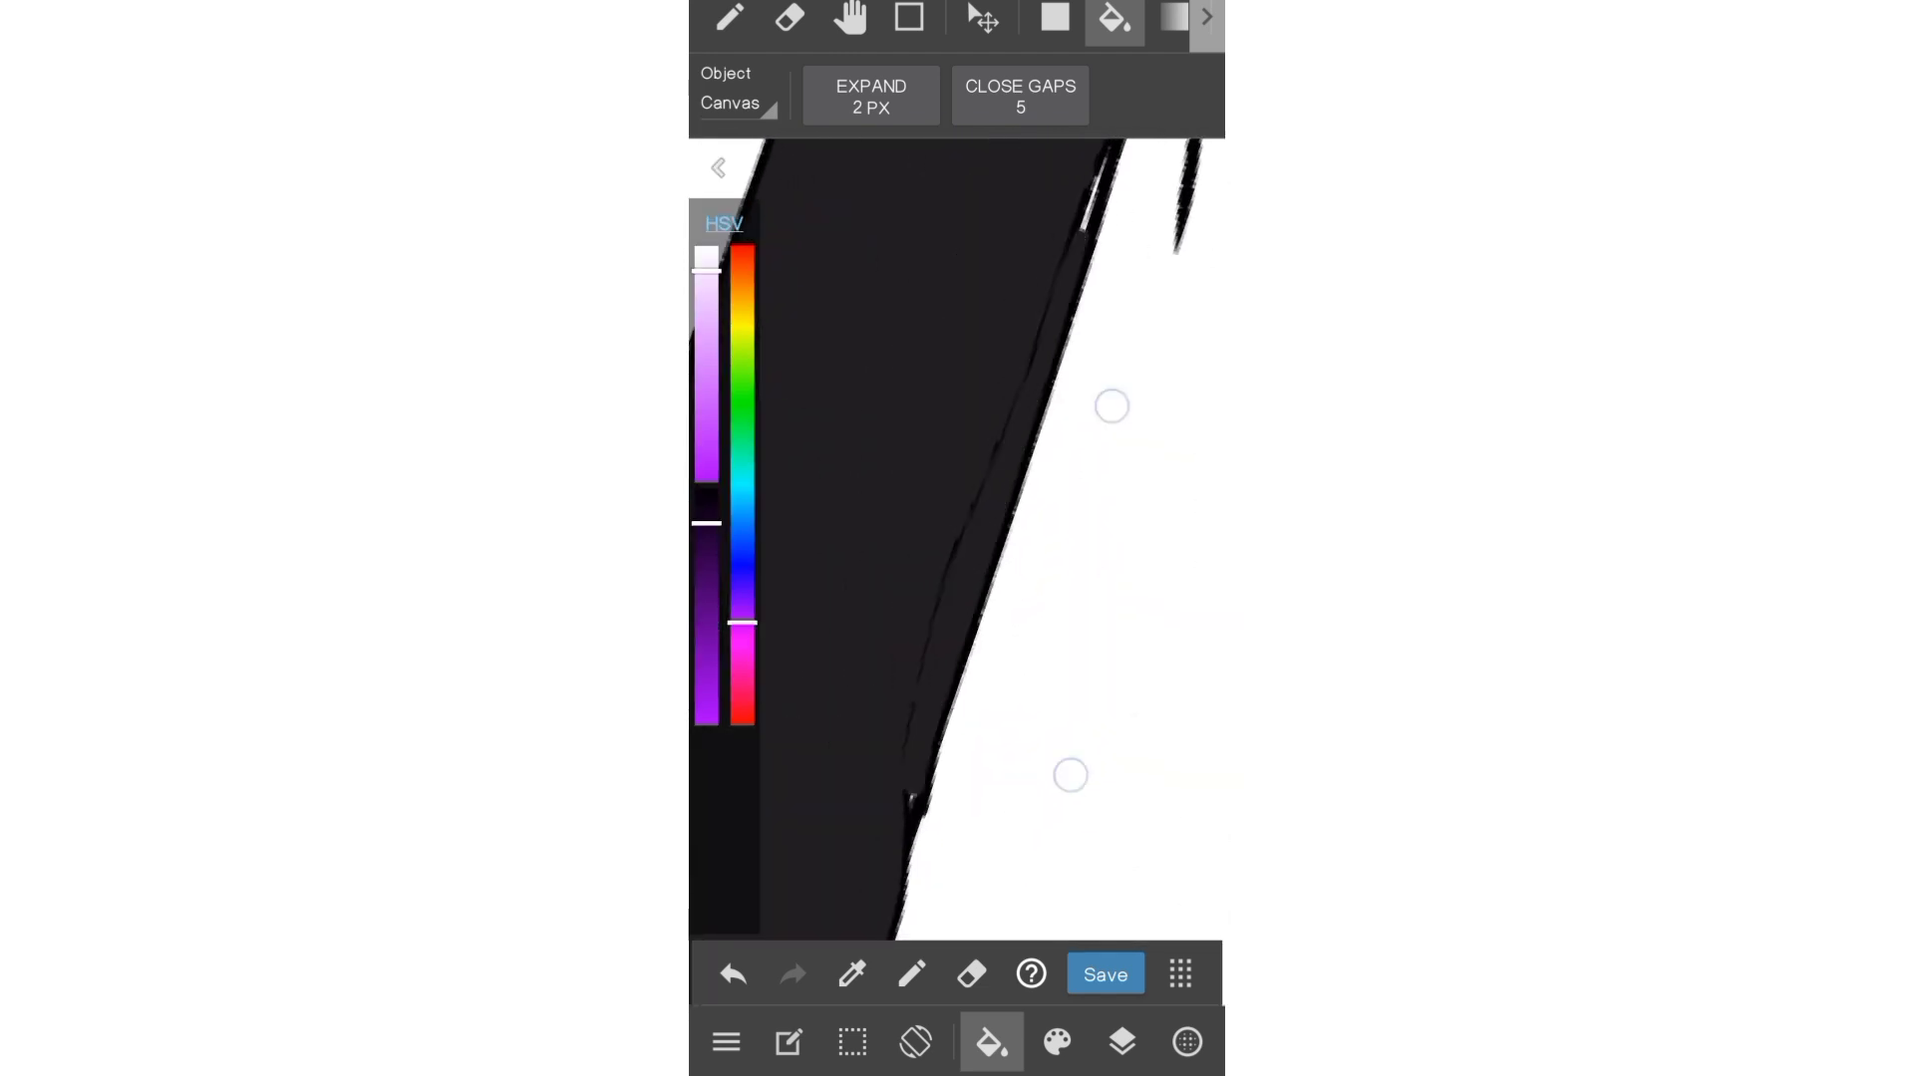
# - Set the pen to 3 px for touching up the fill's edges
pyautogui.click(729, 17)
pyautogui.scroll(3, 1068, 671)
pyautogui.moveTo(733, 793); pyautogui.dragTo(729, 759)
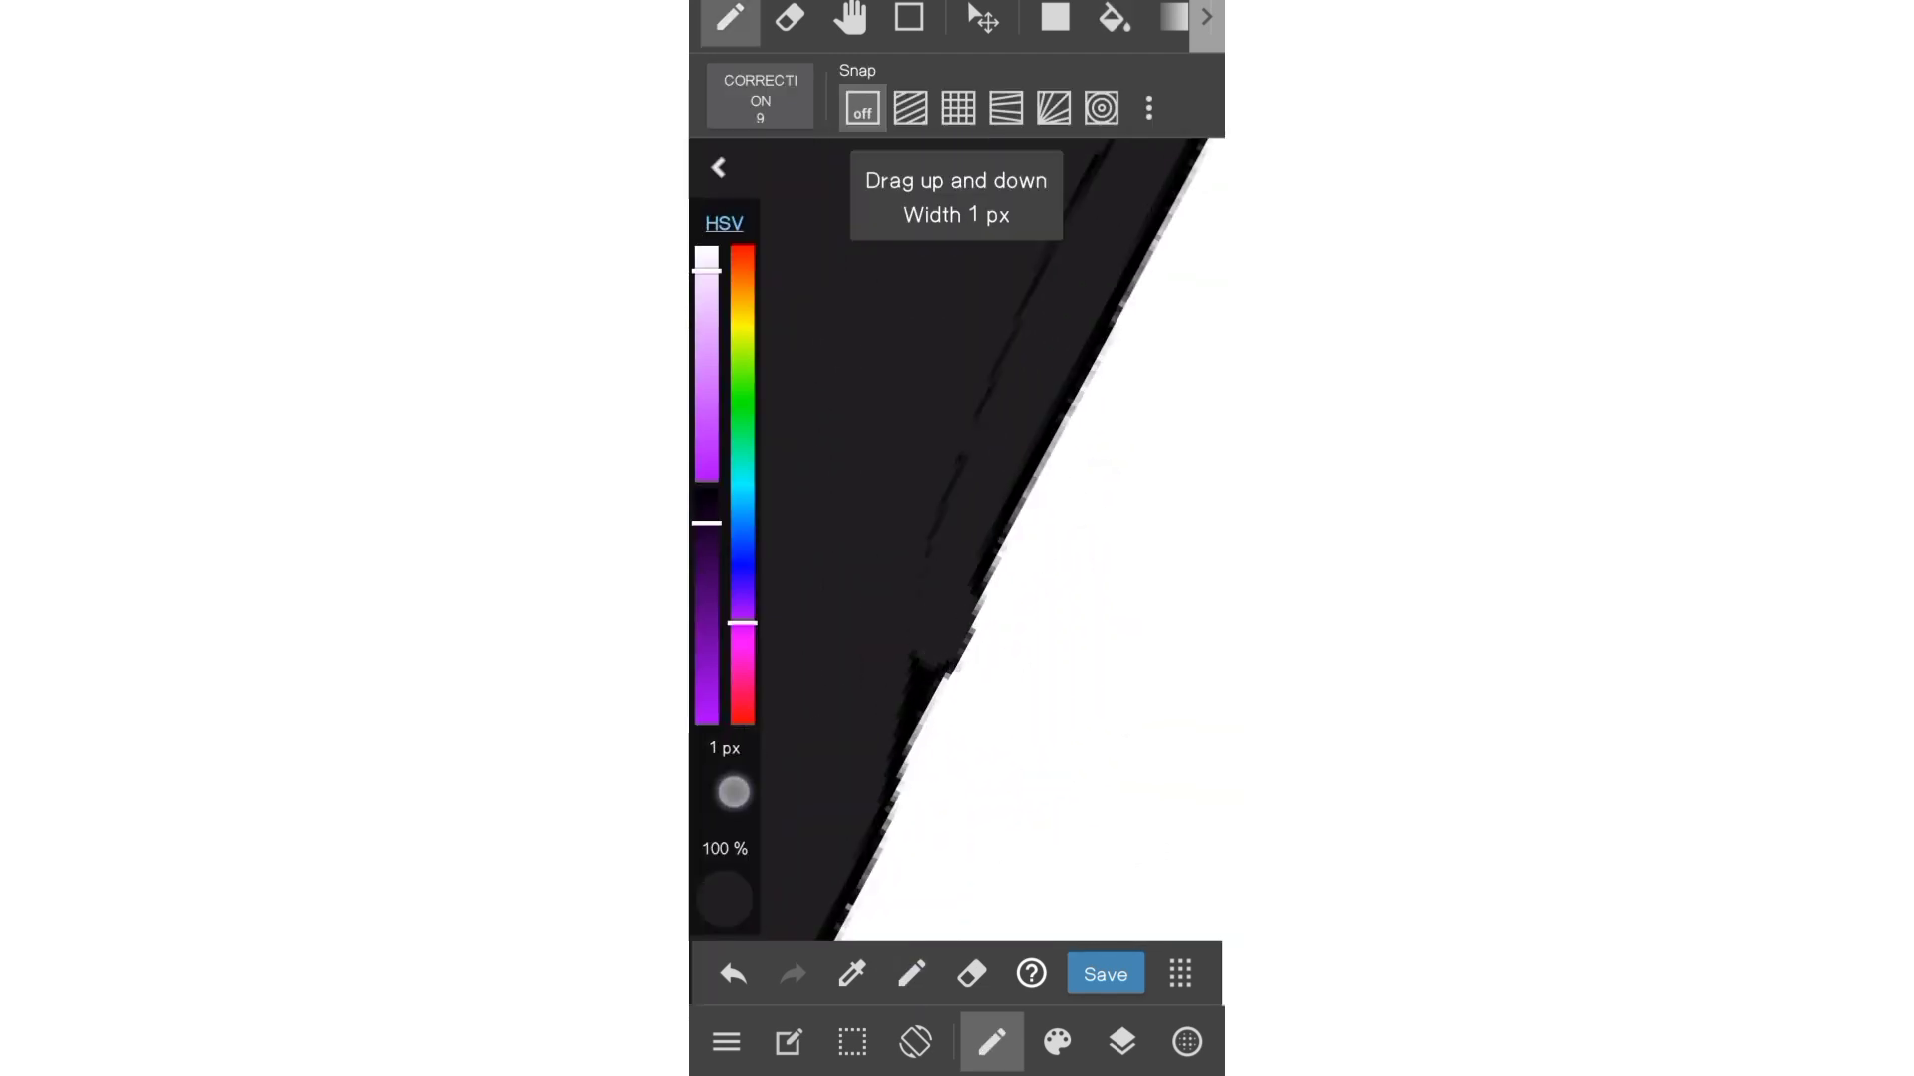
pyautogui.scroll(-2, 1074, 598)
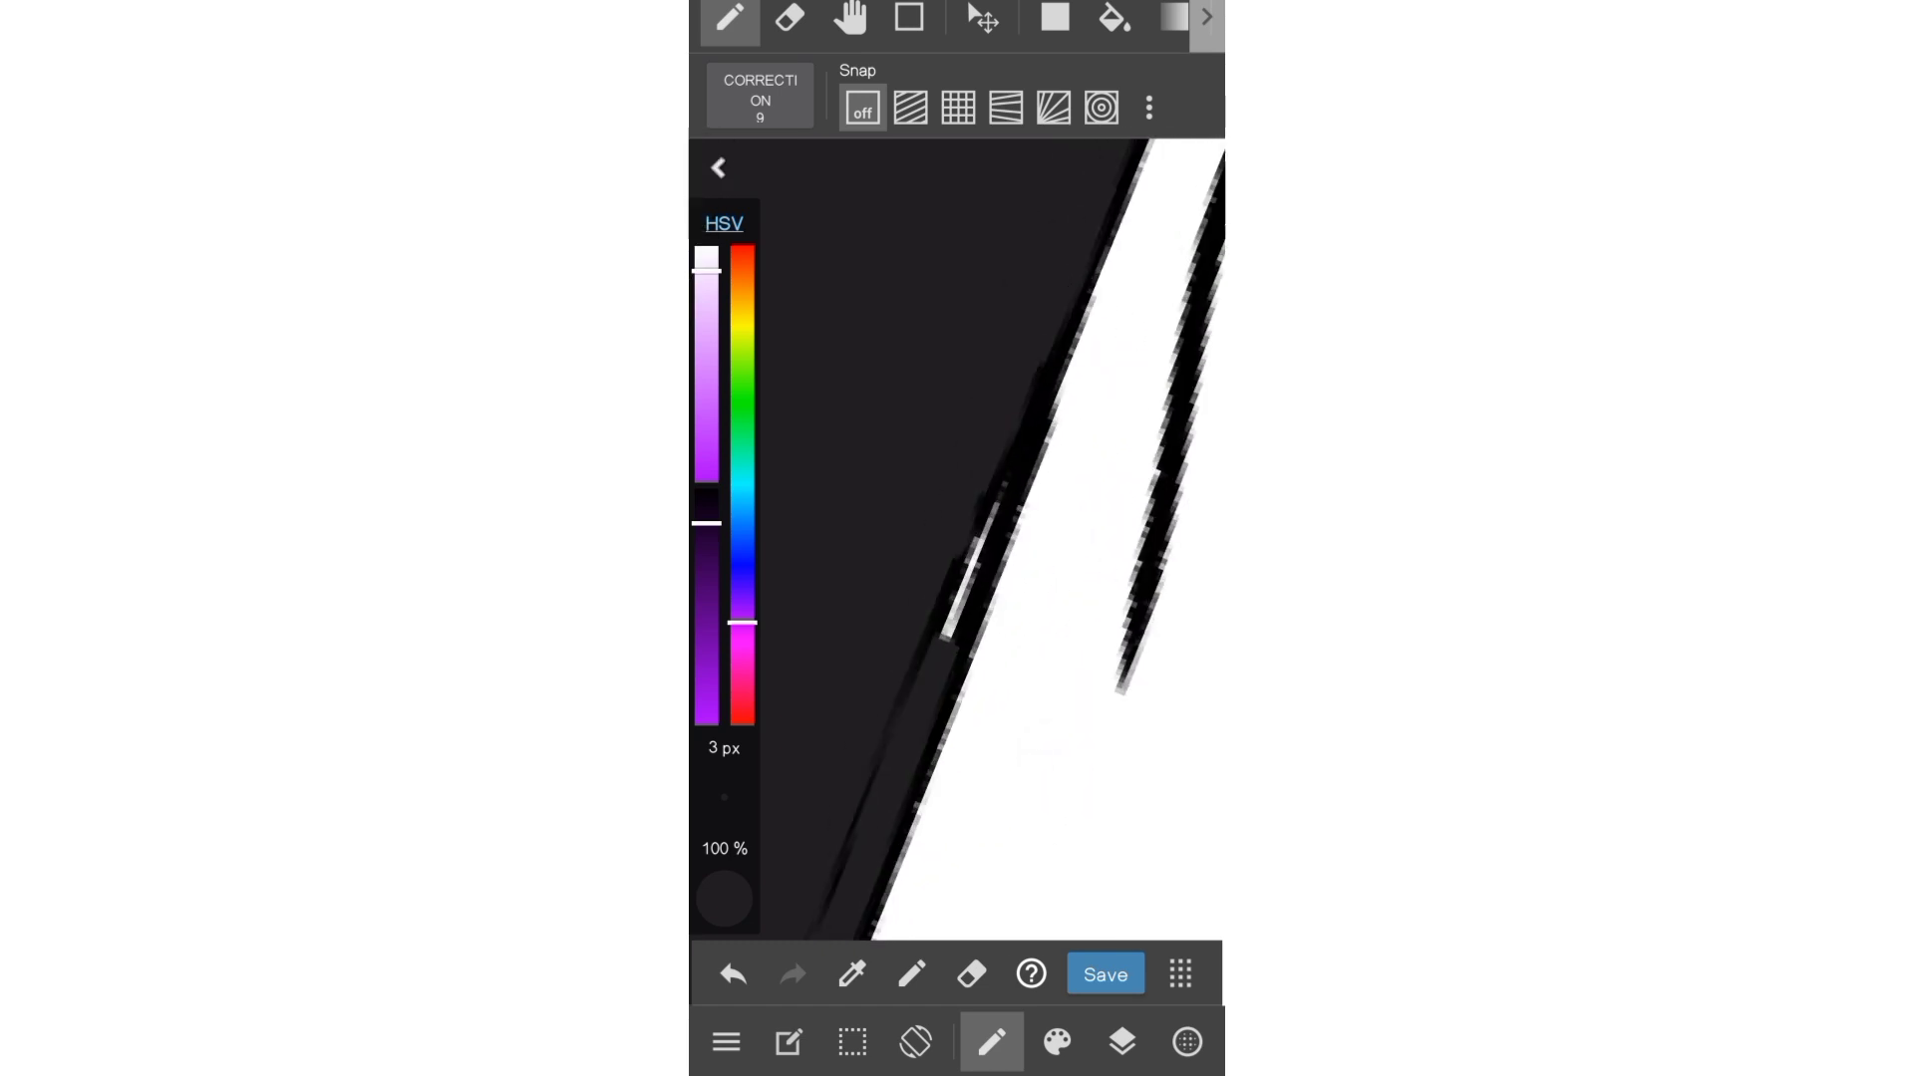
pyautogui.scroll(-3, 1037, 403)
pyautogui.scroll(-3, 1037, 448)
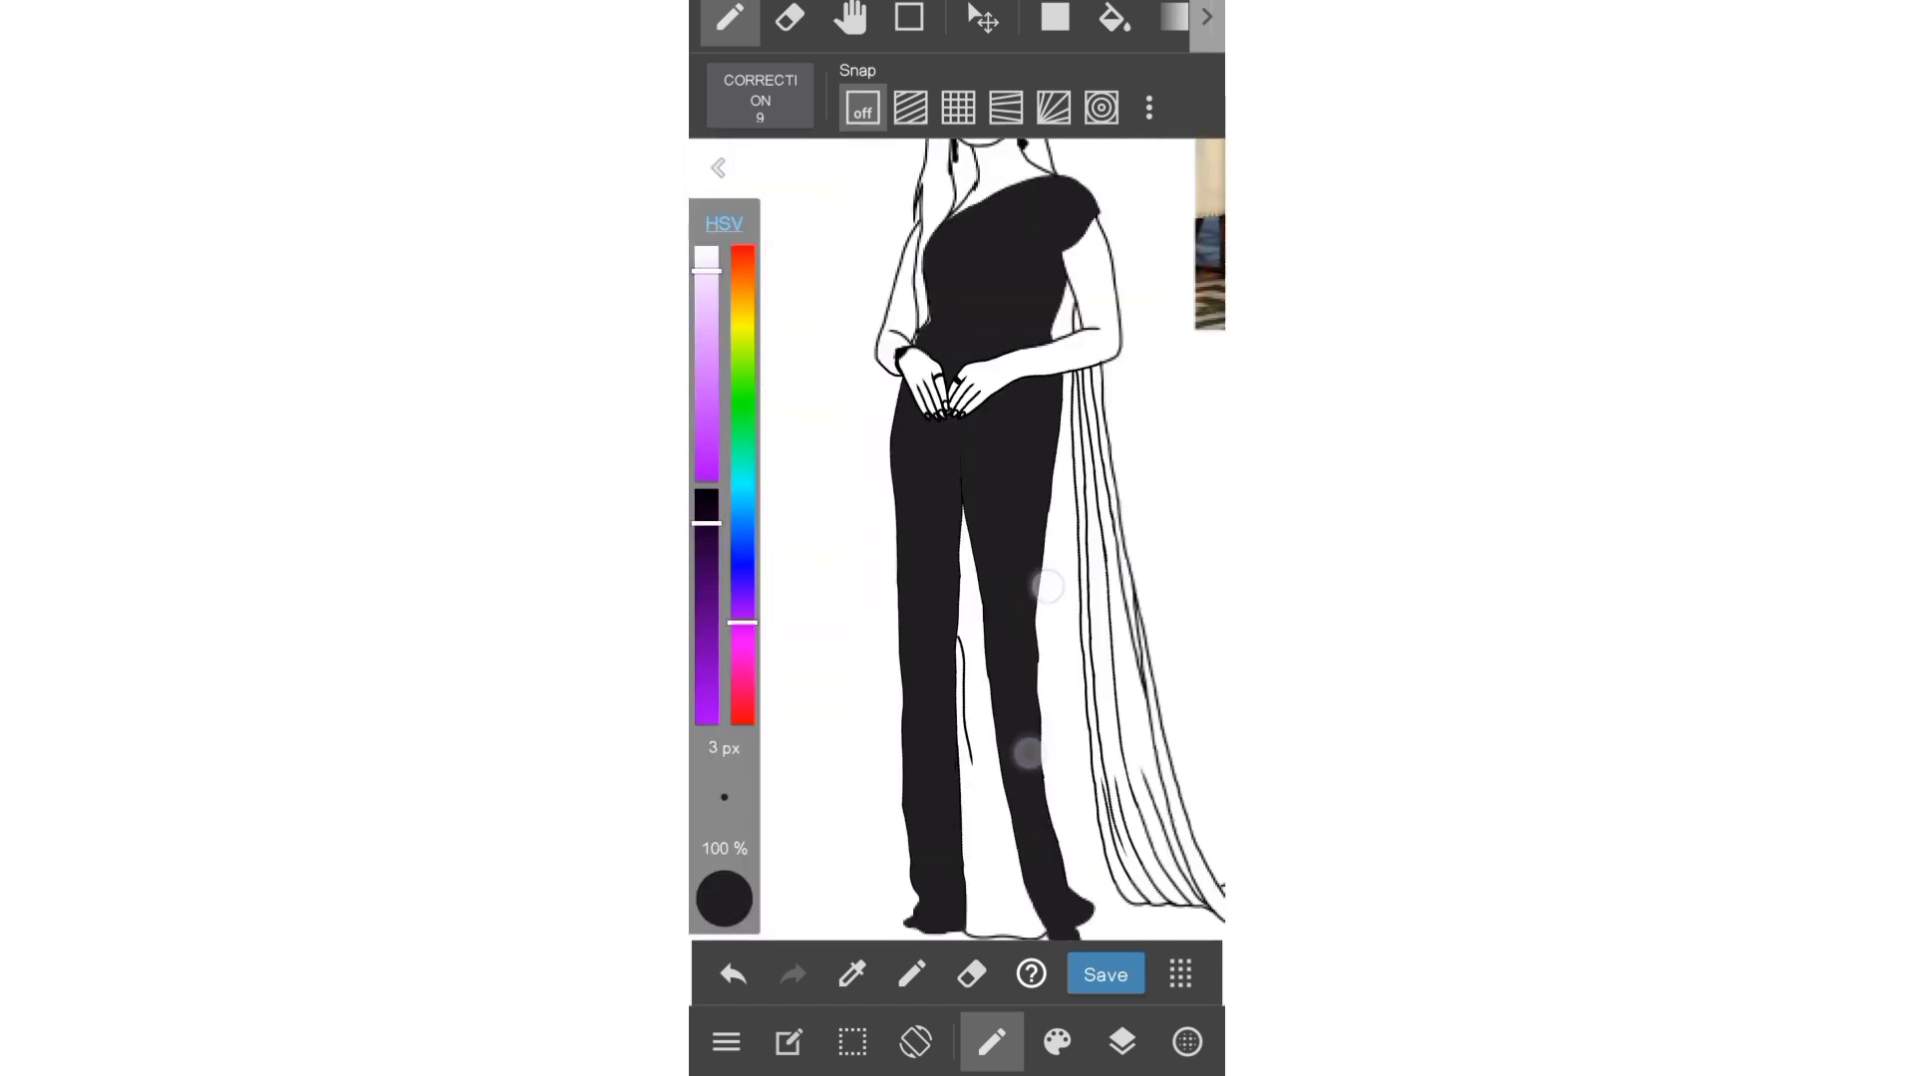
pyautogui.scroll(5, 1096, 499)
pyautogui.scroll(-5, 1122, 558)
pyautogui.scroll(-3, 1096, 588)
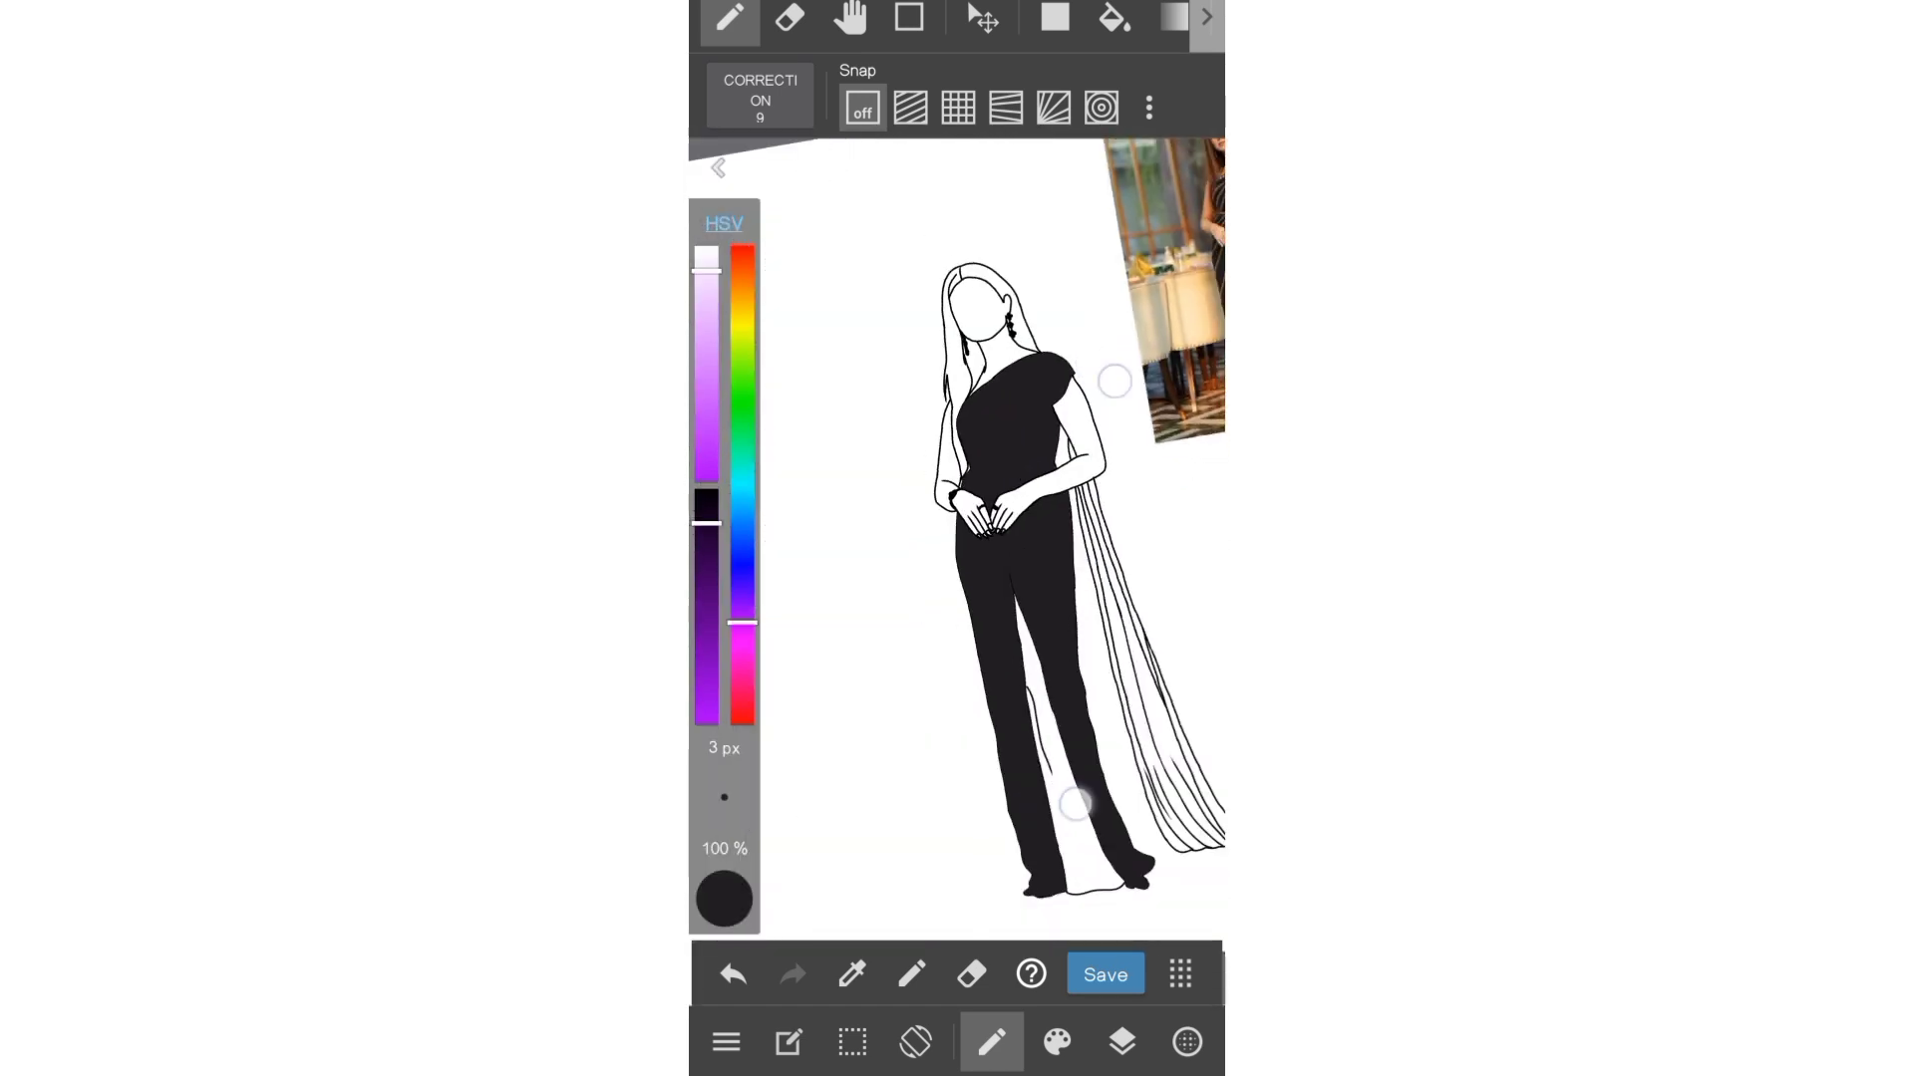
pyautogui.scroll(-2, 1081, 608)
# - Add a new layer above Layer3
pyautogui.click(1122, 1041)
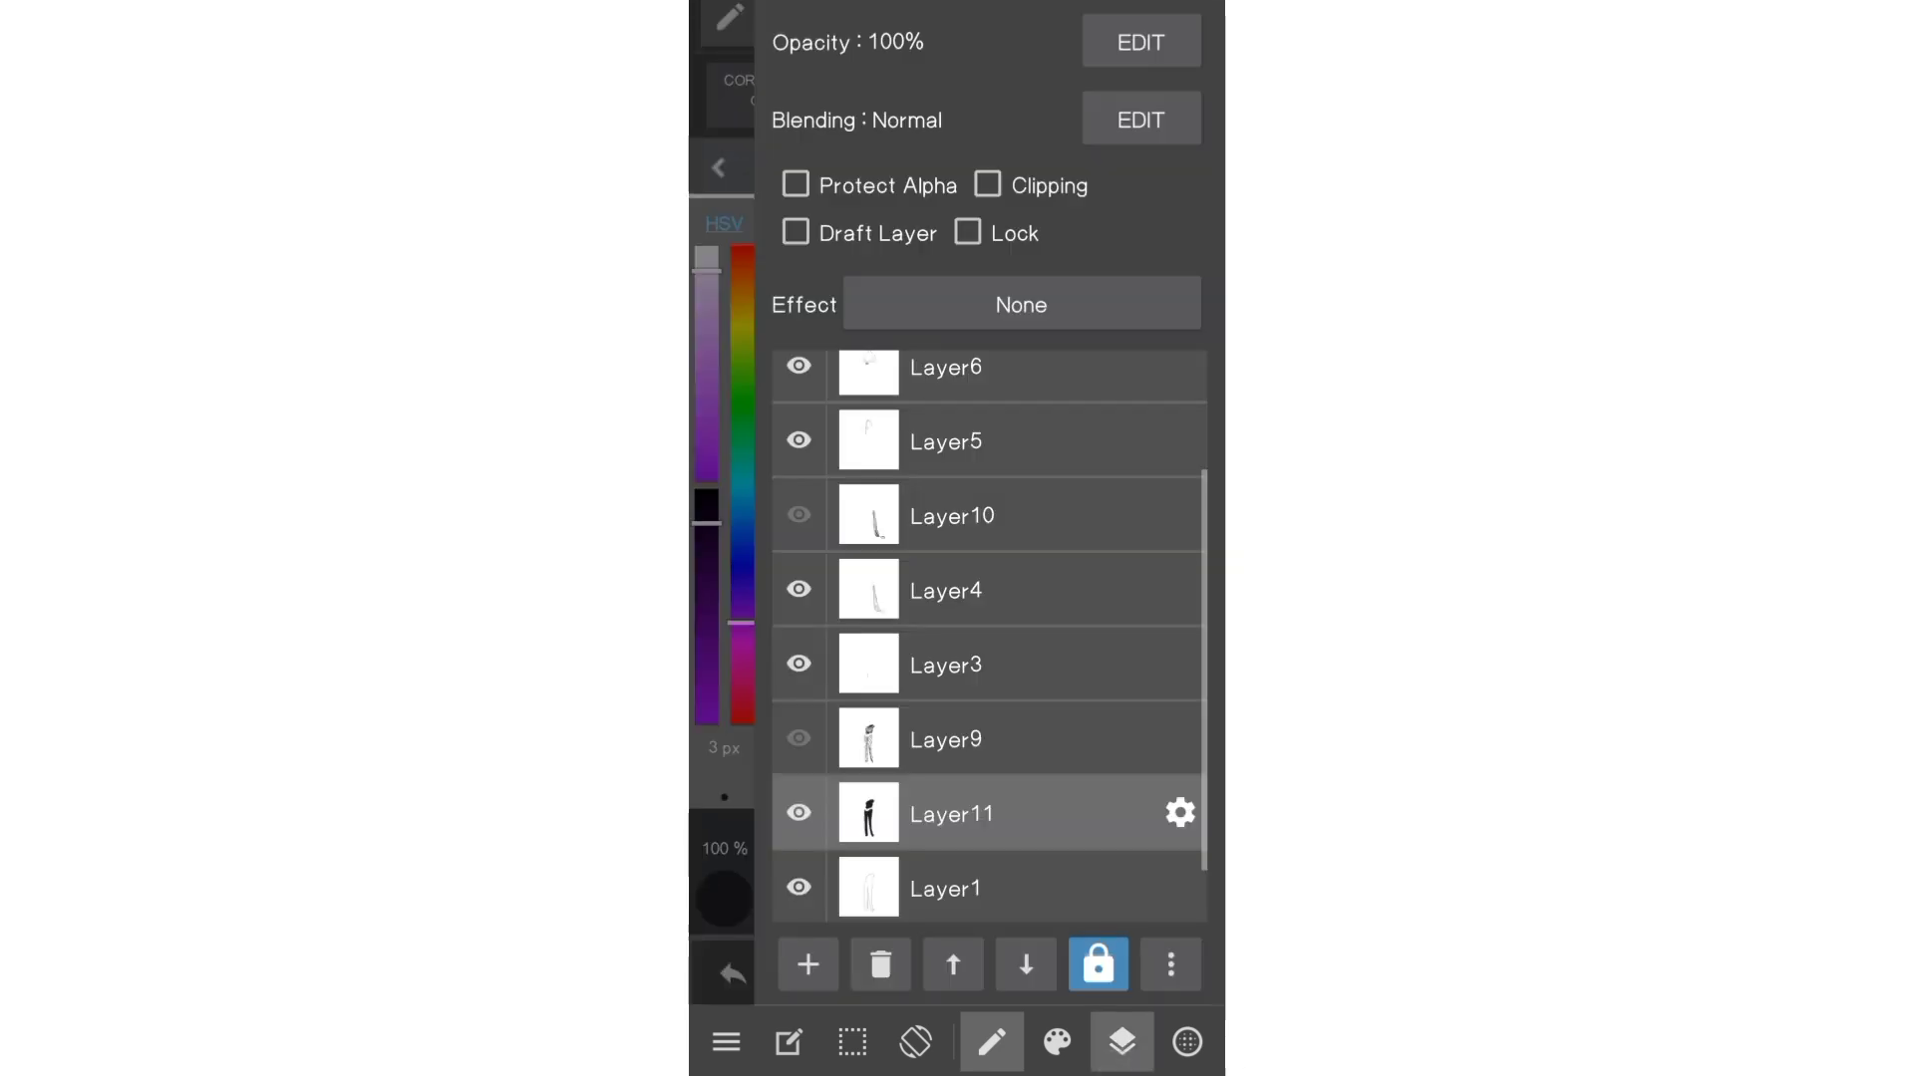
pyautogui.click(947, 665)
pyautogui.click(808, 965)
pyautogui.click(1122, 1041)
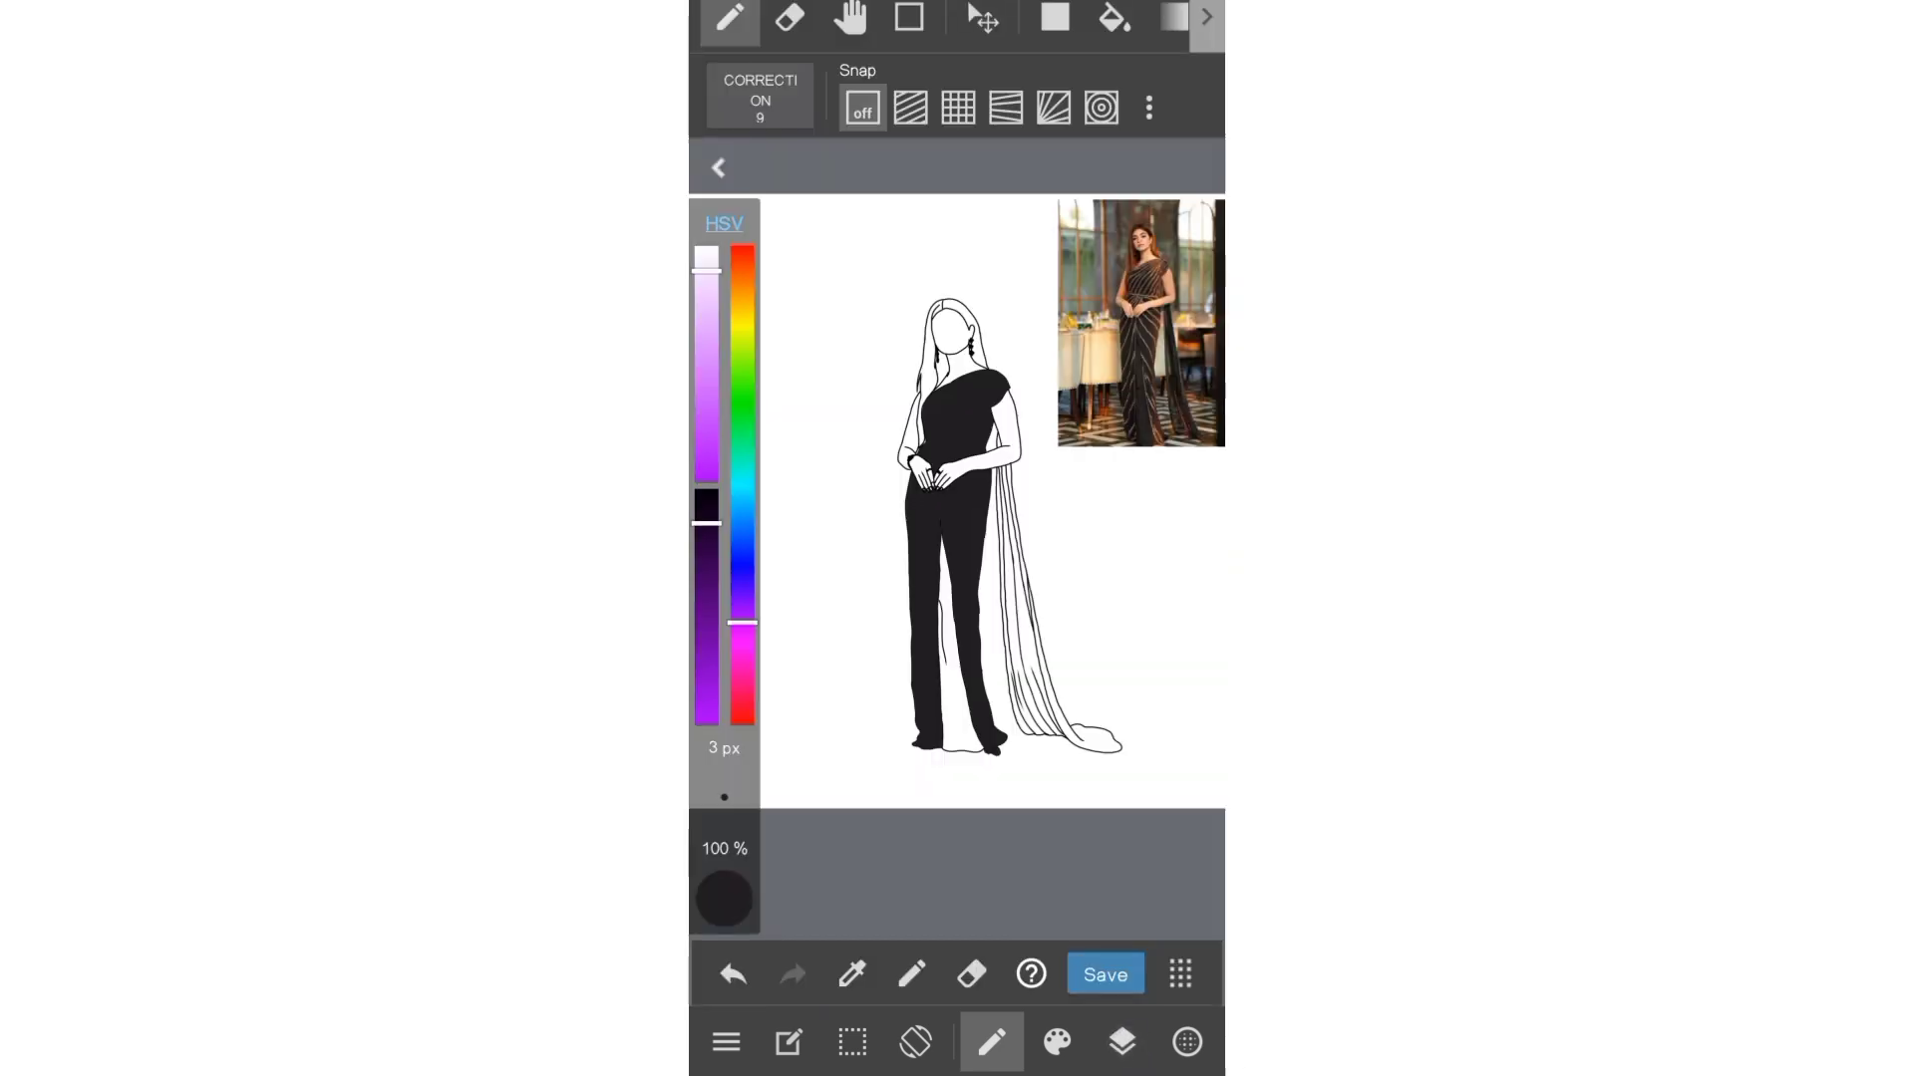
# - Sample a dark colour from the reference photo and bucket-fill the gap between the legs
pyautogui.click(1144, 329)
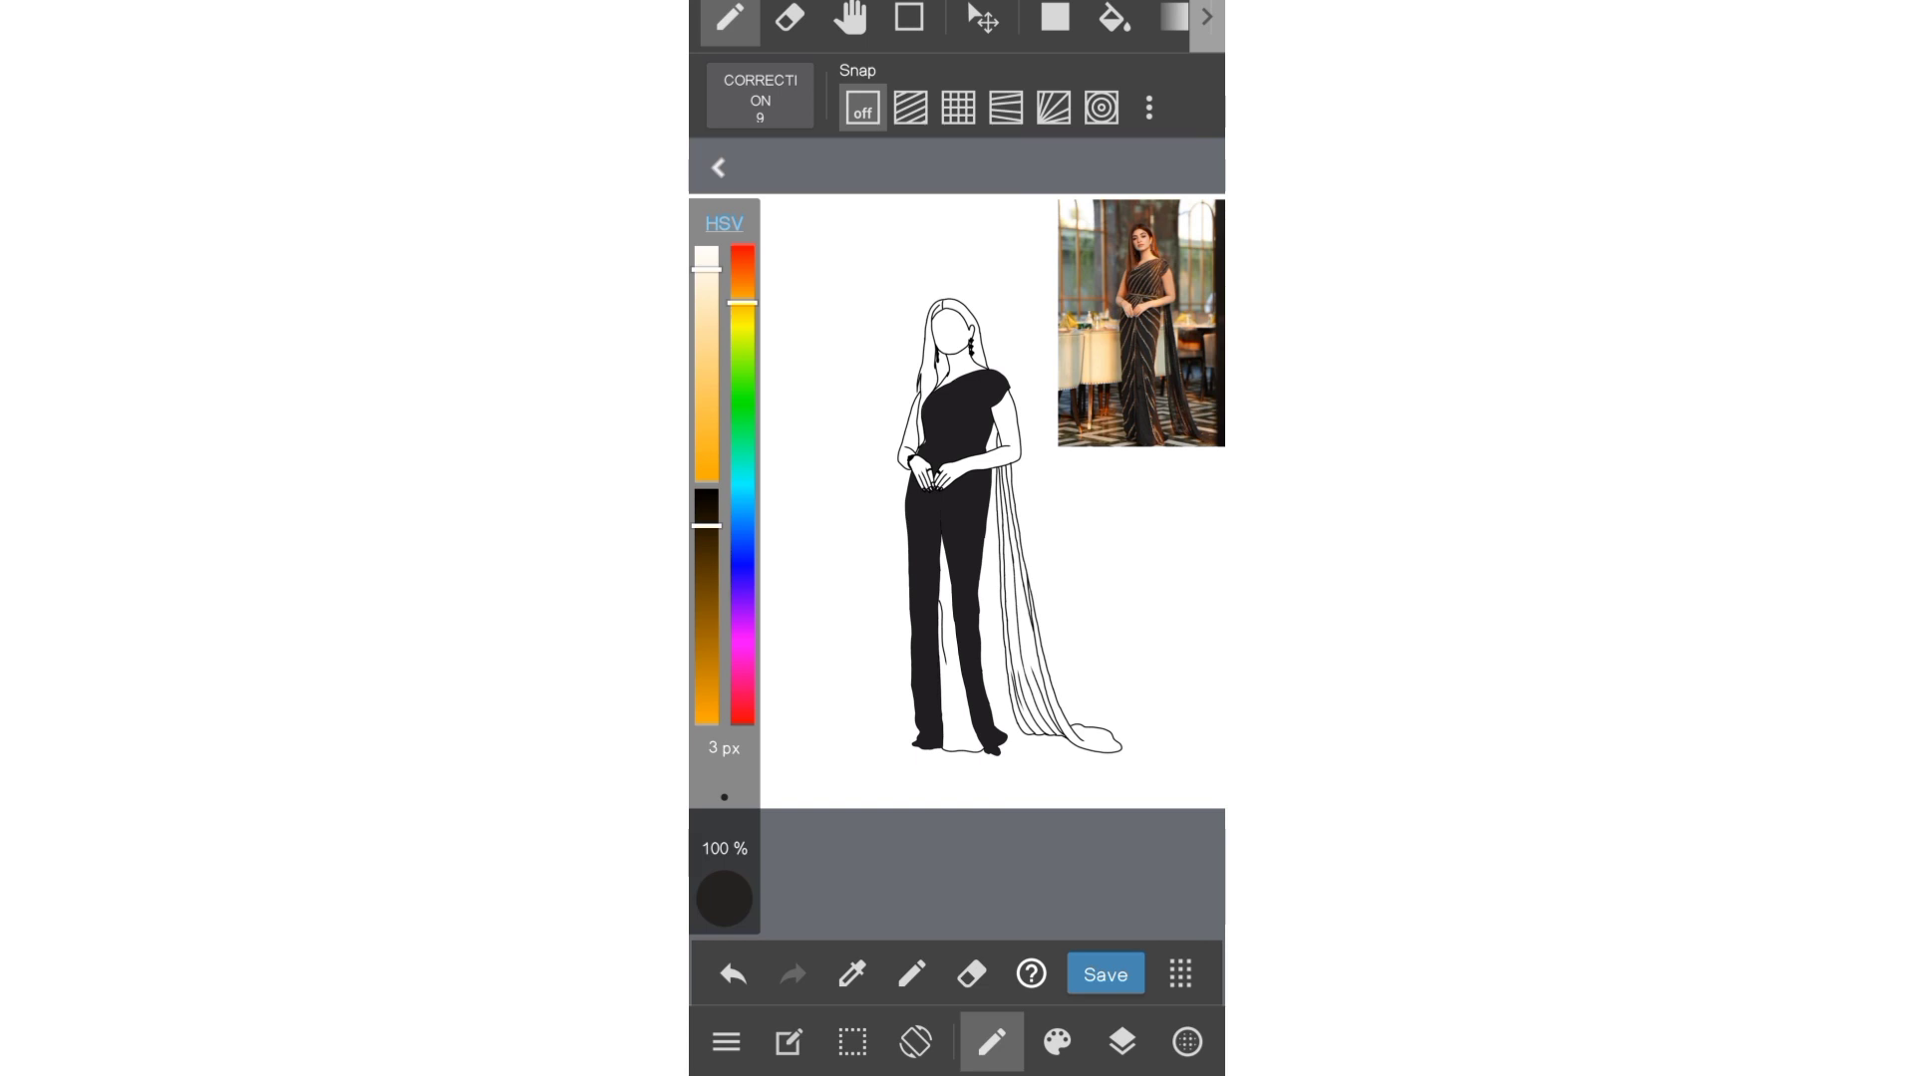
pyautogui.scroll(5, 957, 638)
pyautogui.scroll(3, 998, 723)
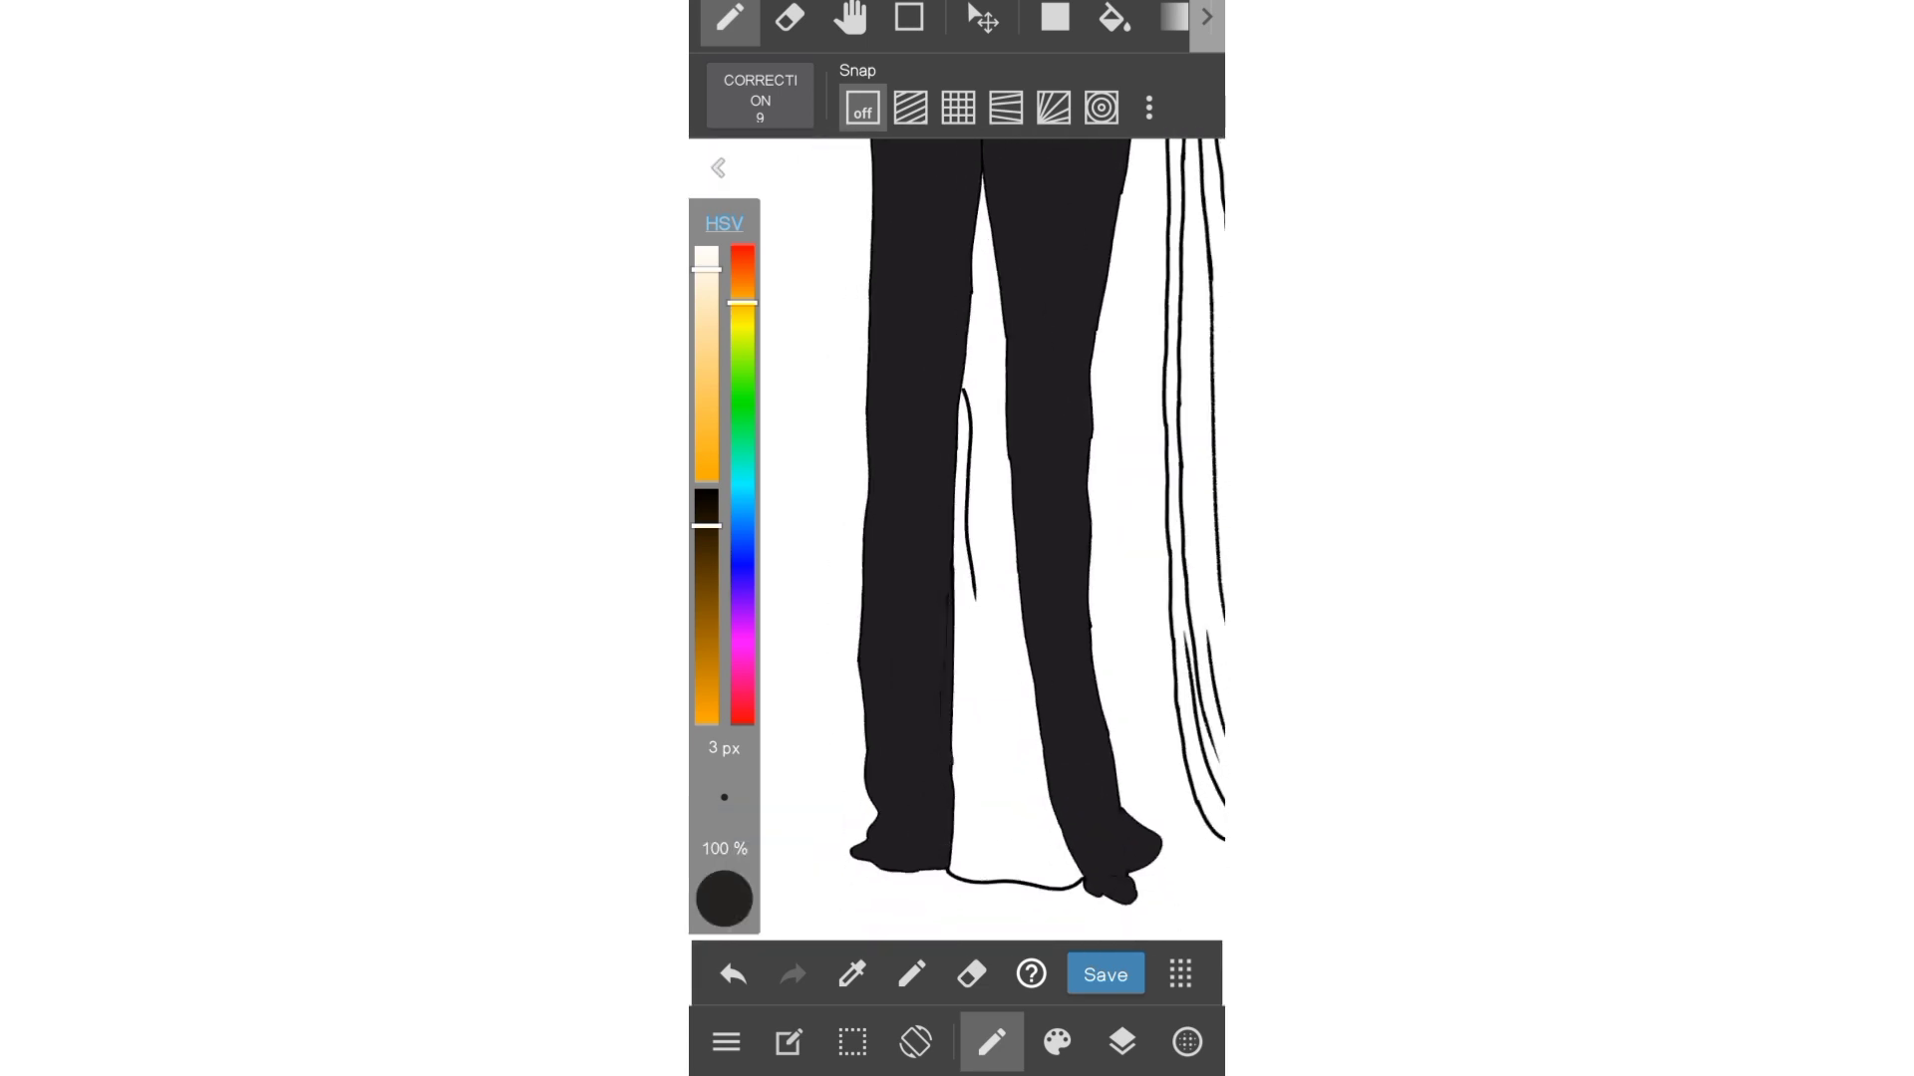
pyautogui.click(1114, 17)
pyautogui.click(1012, 498)
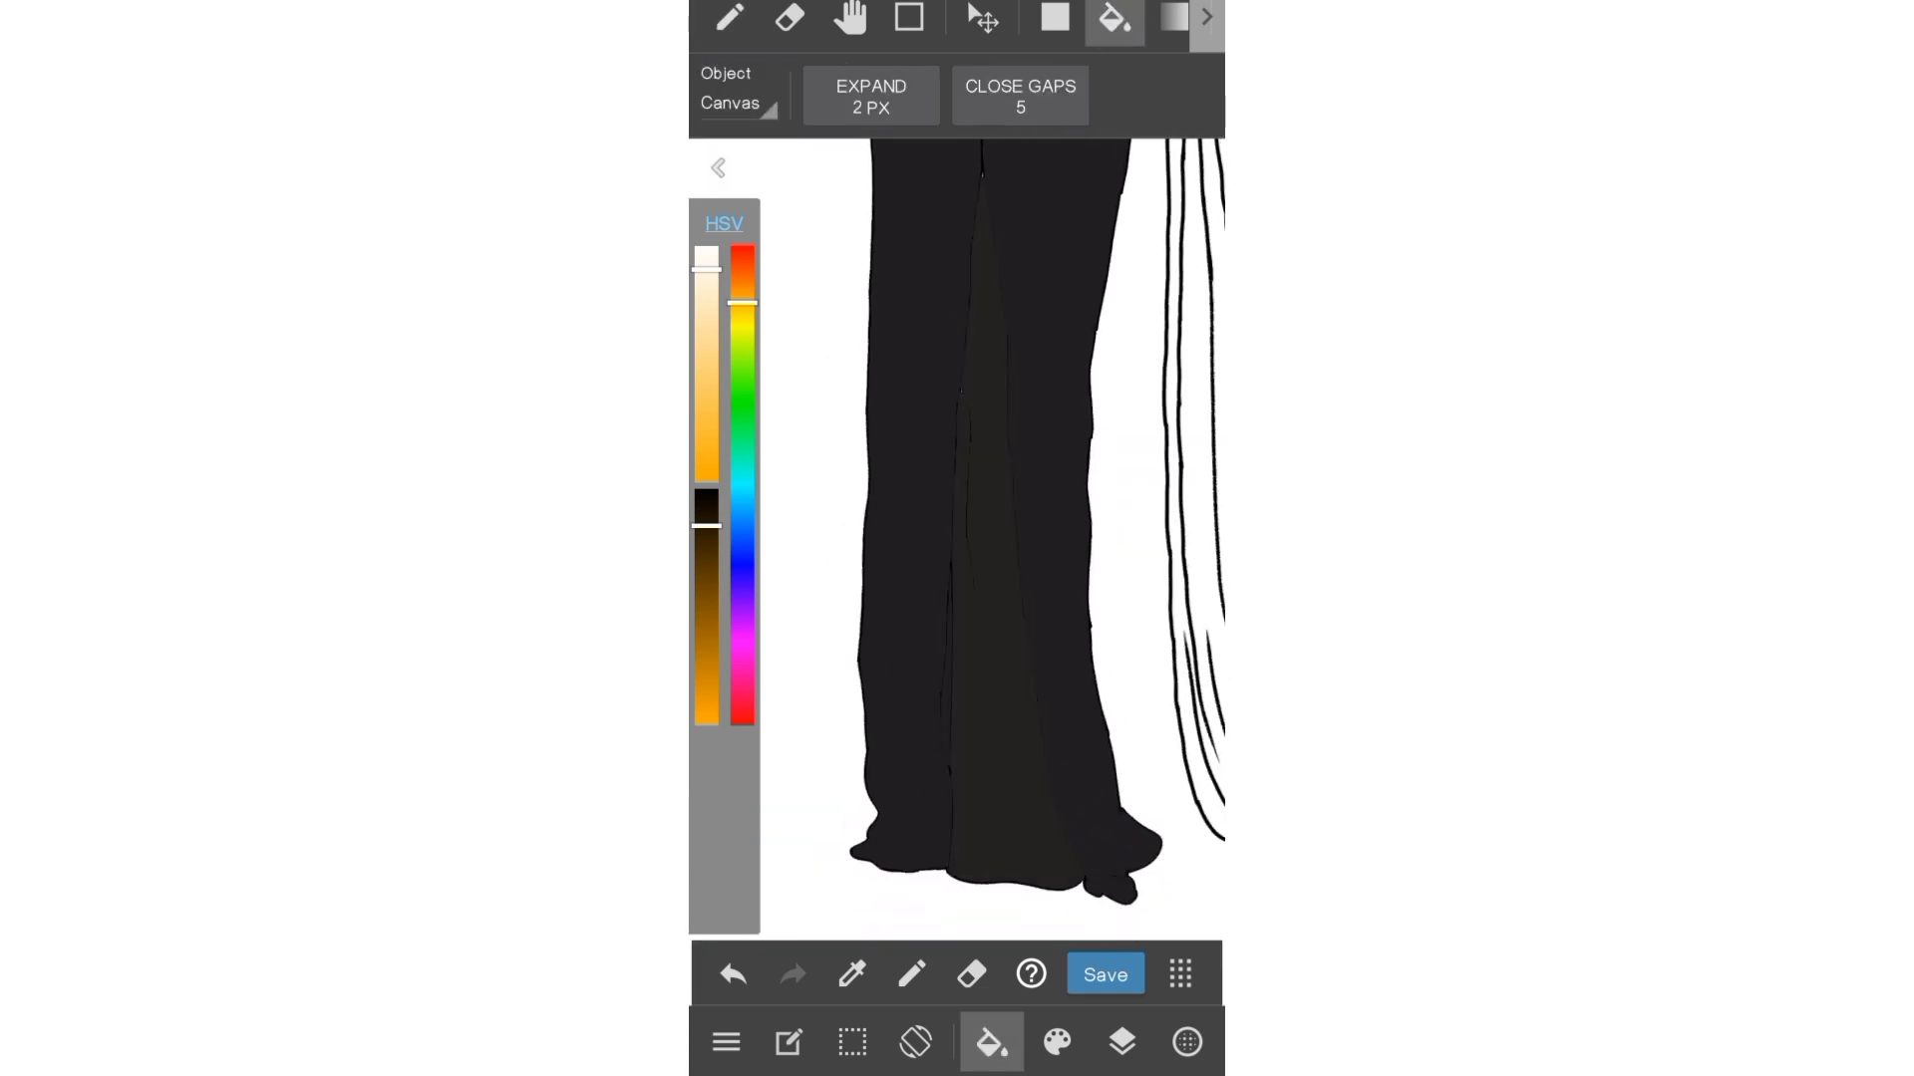
pyautogui.scroll(-3, 1017, 598)
pyautogui.scroll(5, 1116, 618)
pyautogui.scroll(-3, 1026, 548)
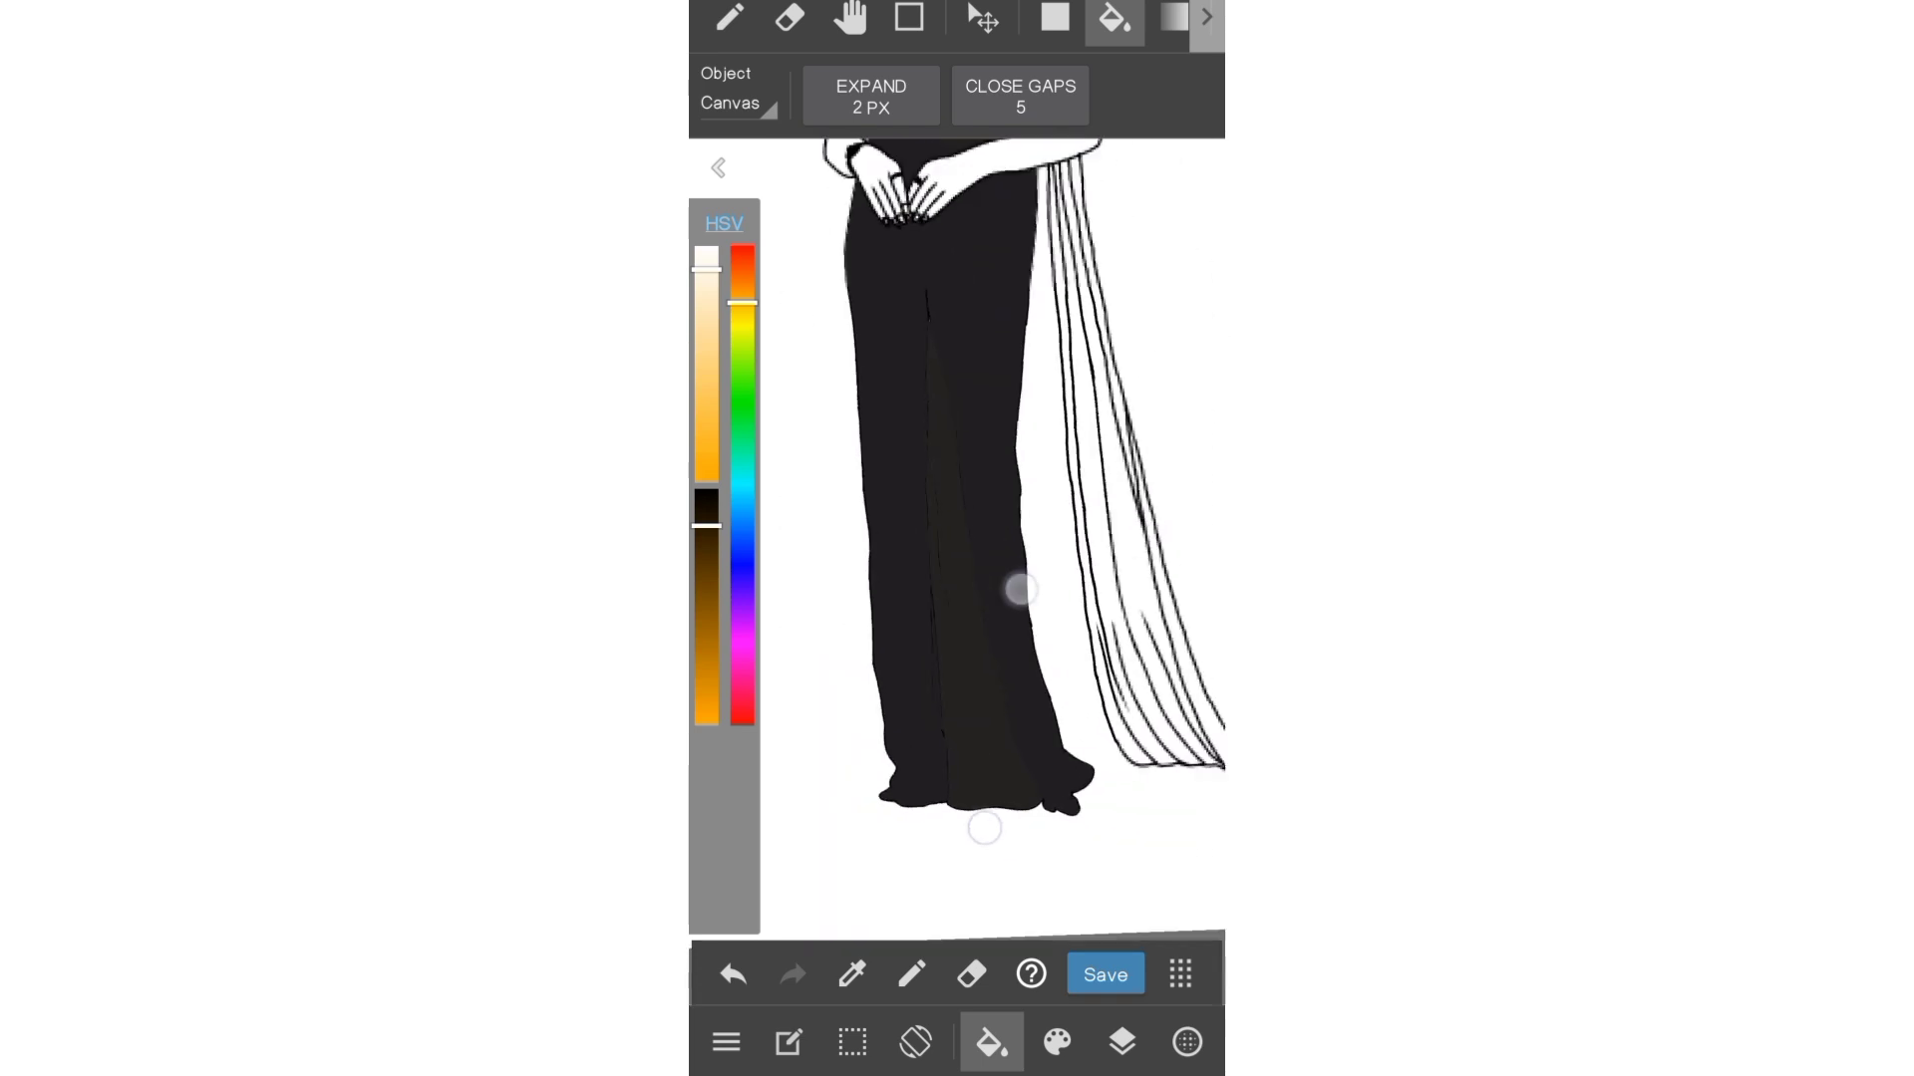
pyautogui.scroll(5, 1017, 458)
pyautogui.scroll(3, 1027, 468)
# - Return to the freehand pen and bring up the layer list
pyautogui.click(728, 17)
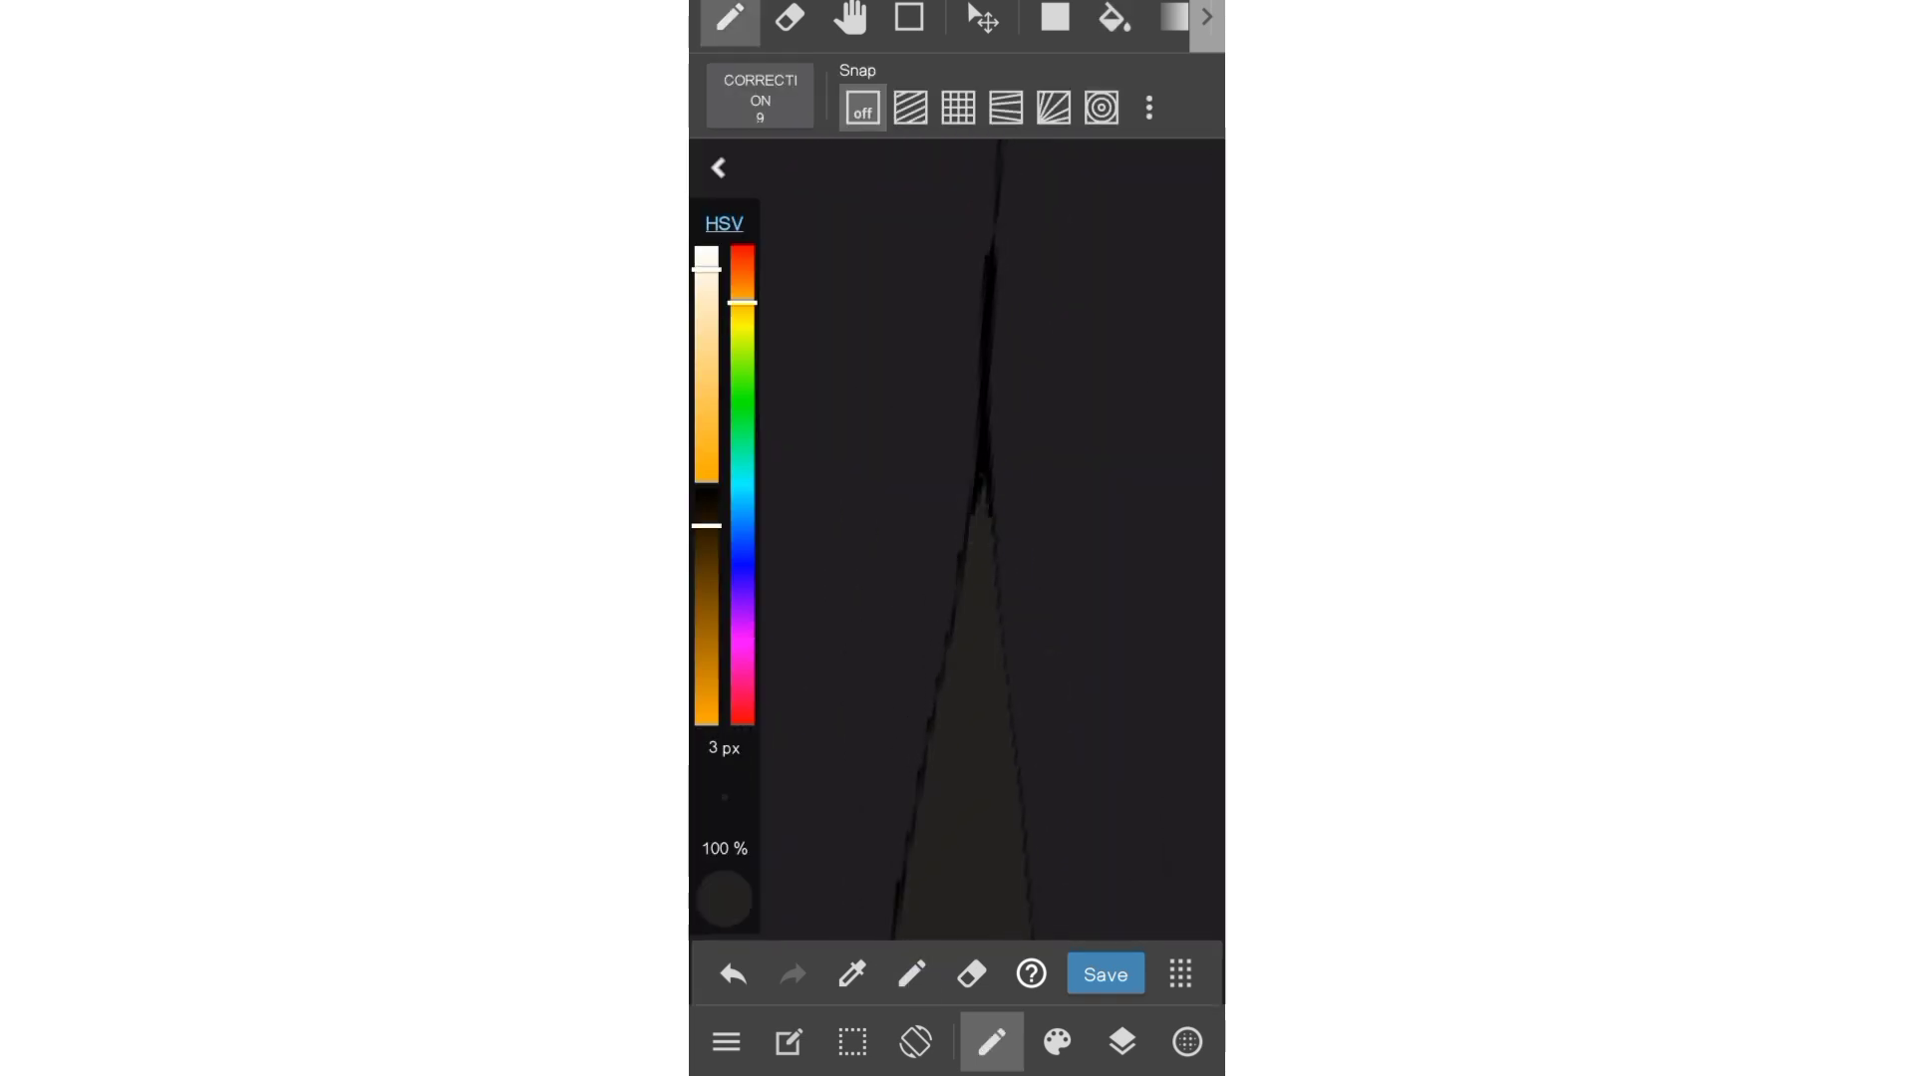
pyautogui.scroll(-3, 1007, 628)
pyautogui.scroll(-3, 1002, 618)
pyautogui.scroll(-2, 1027, 598)
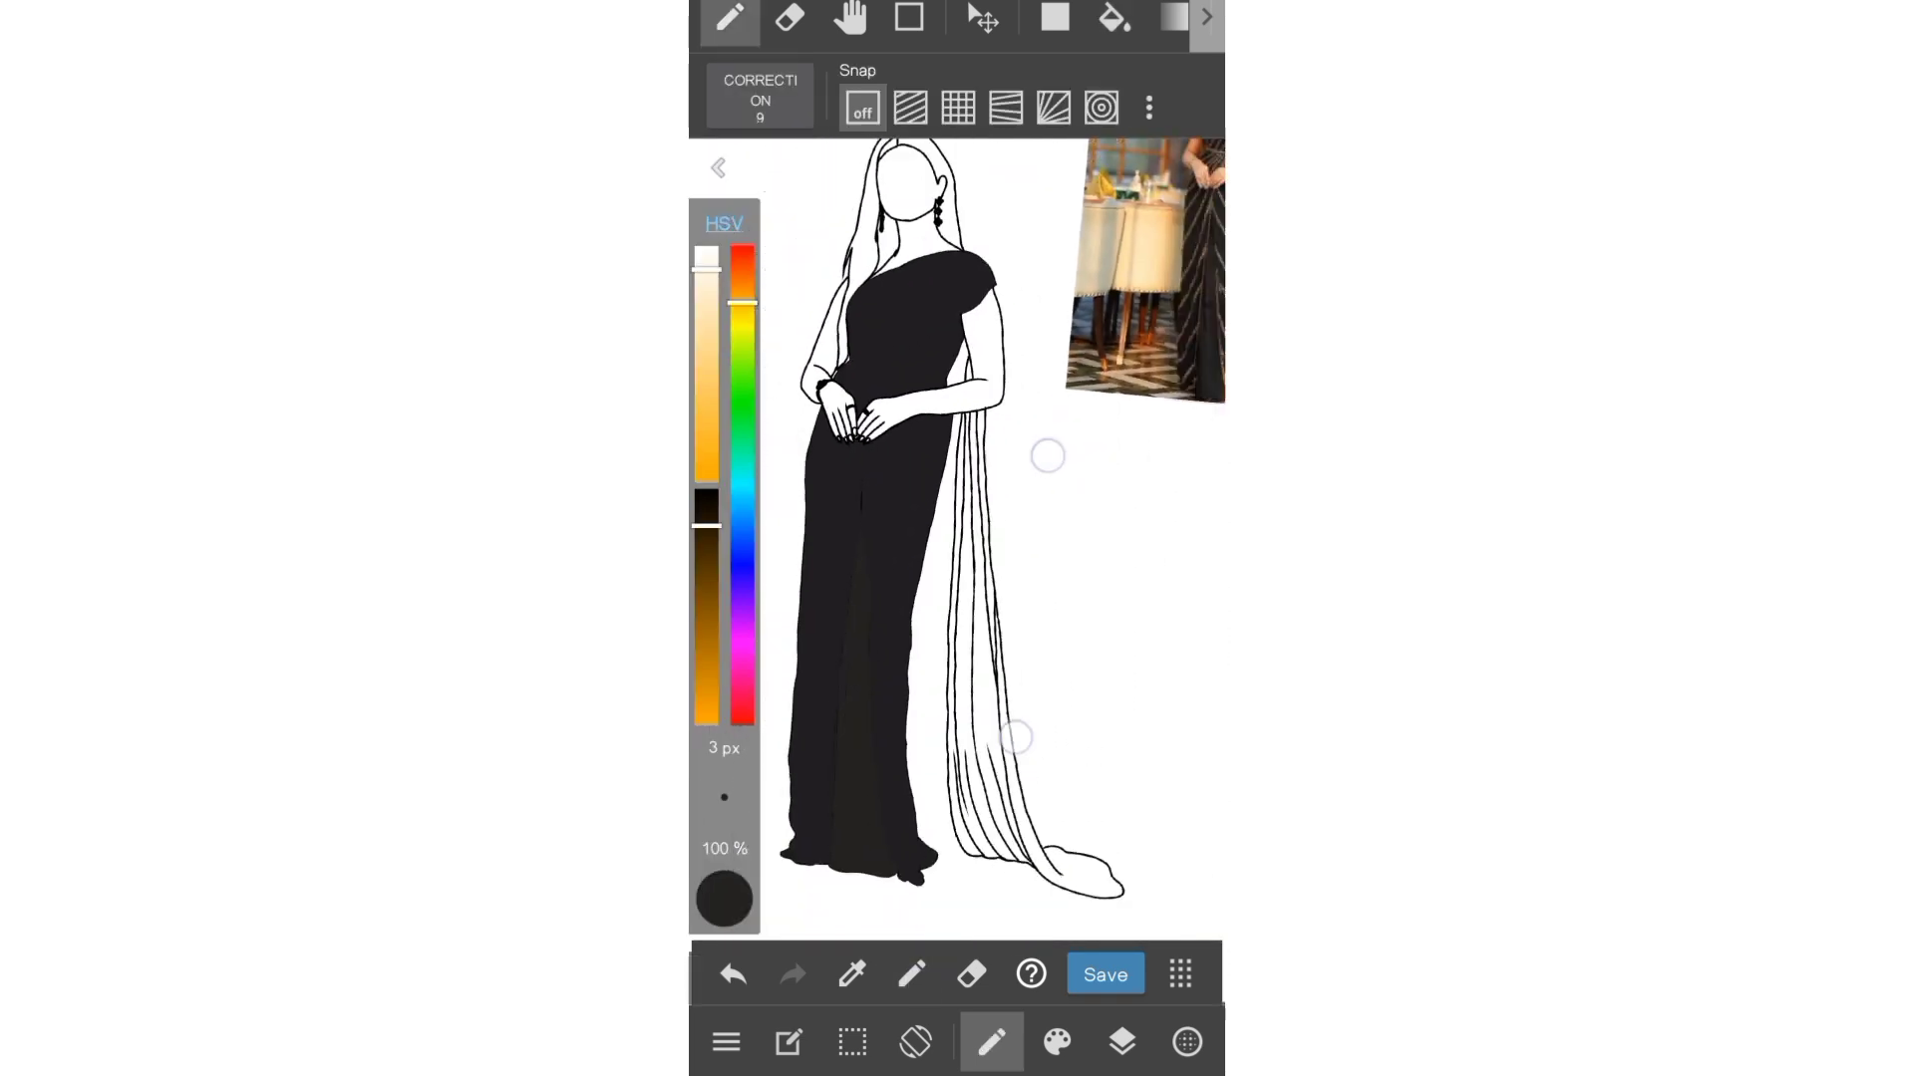
pyautogui.click(1122, 1042)
# - Add a new layer above Layer4 and sample the saree colour from the reference photo
pyautogui.click(947, 590)
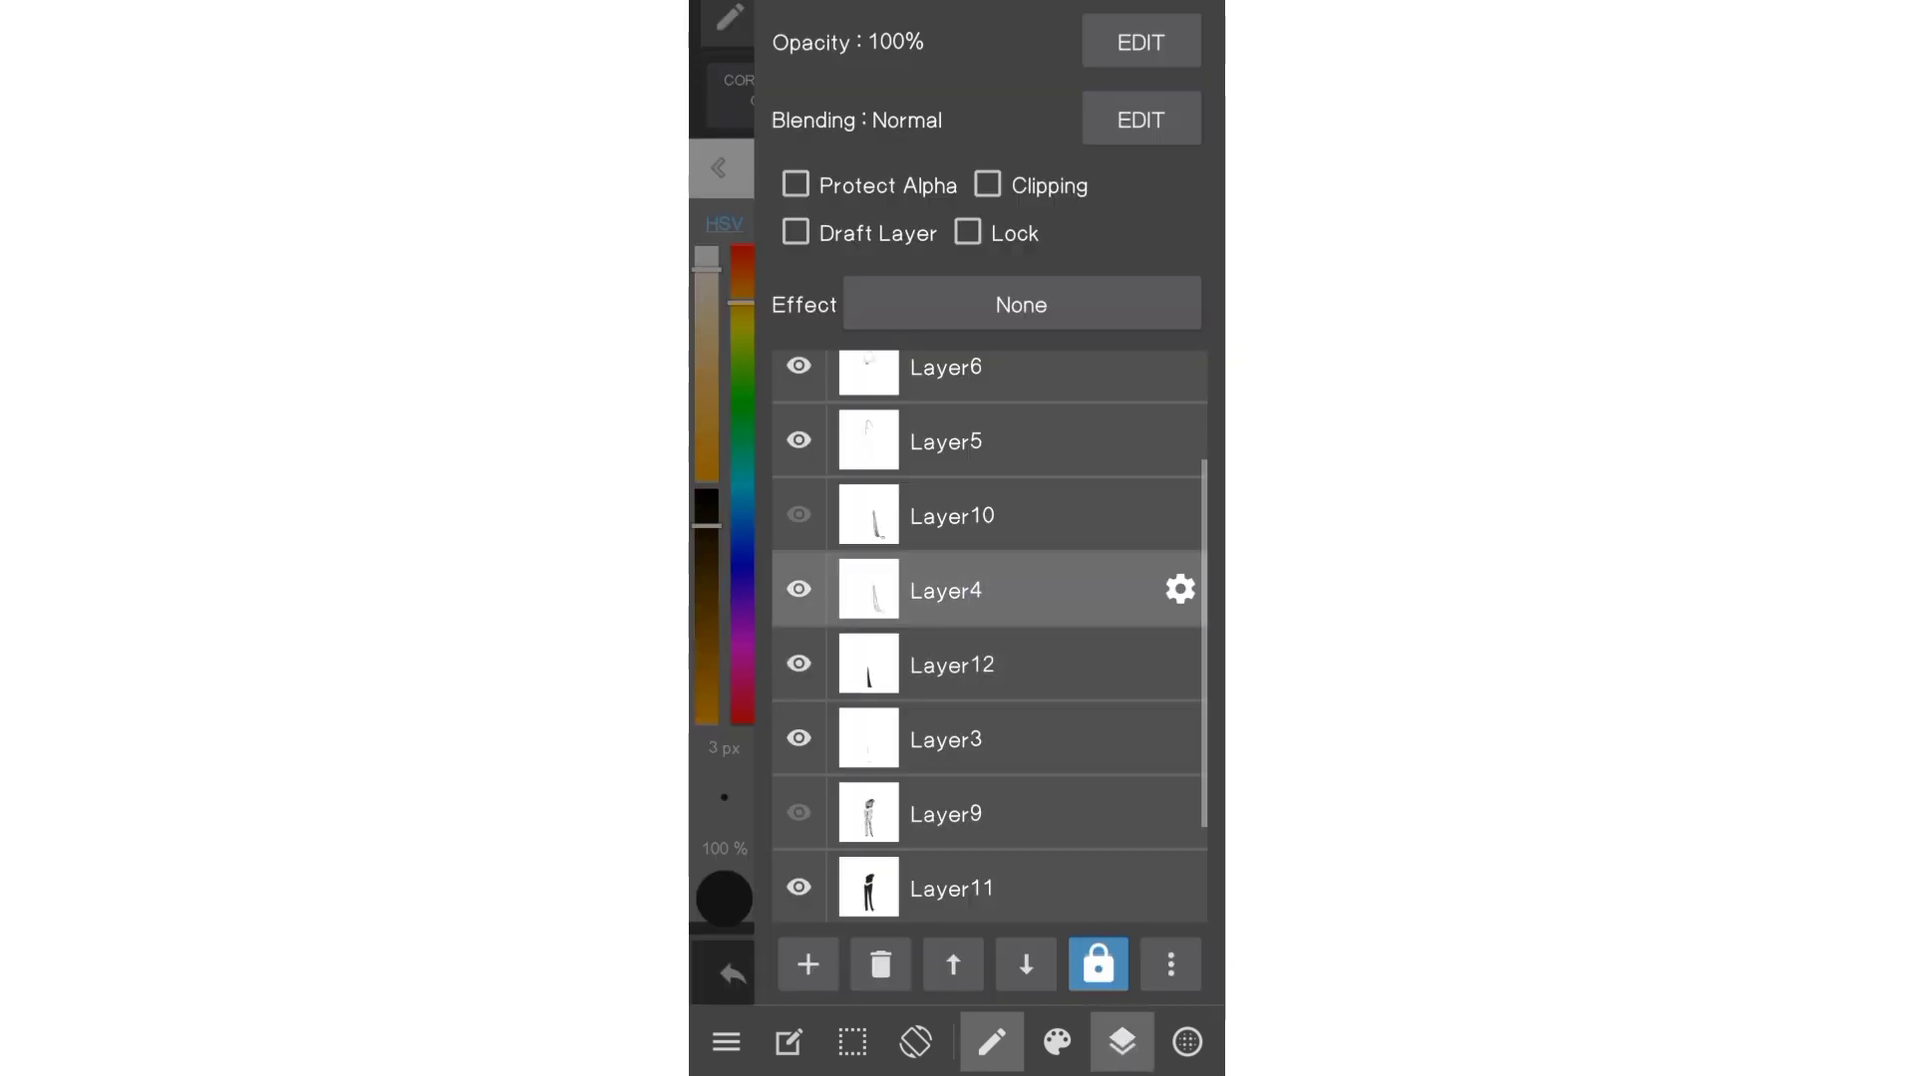
pyautogui.click(807, 964)
pyautogui.click(1123, 1042)
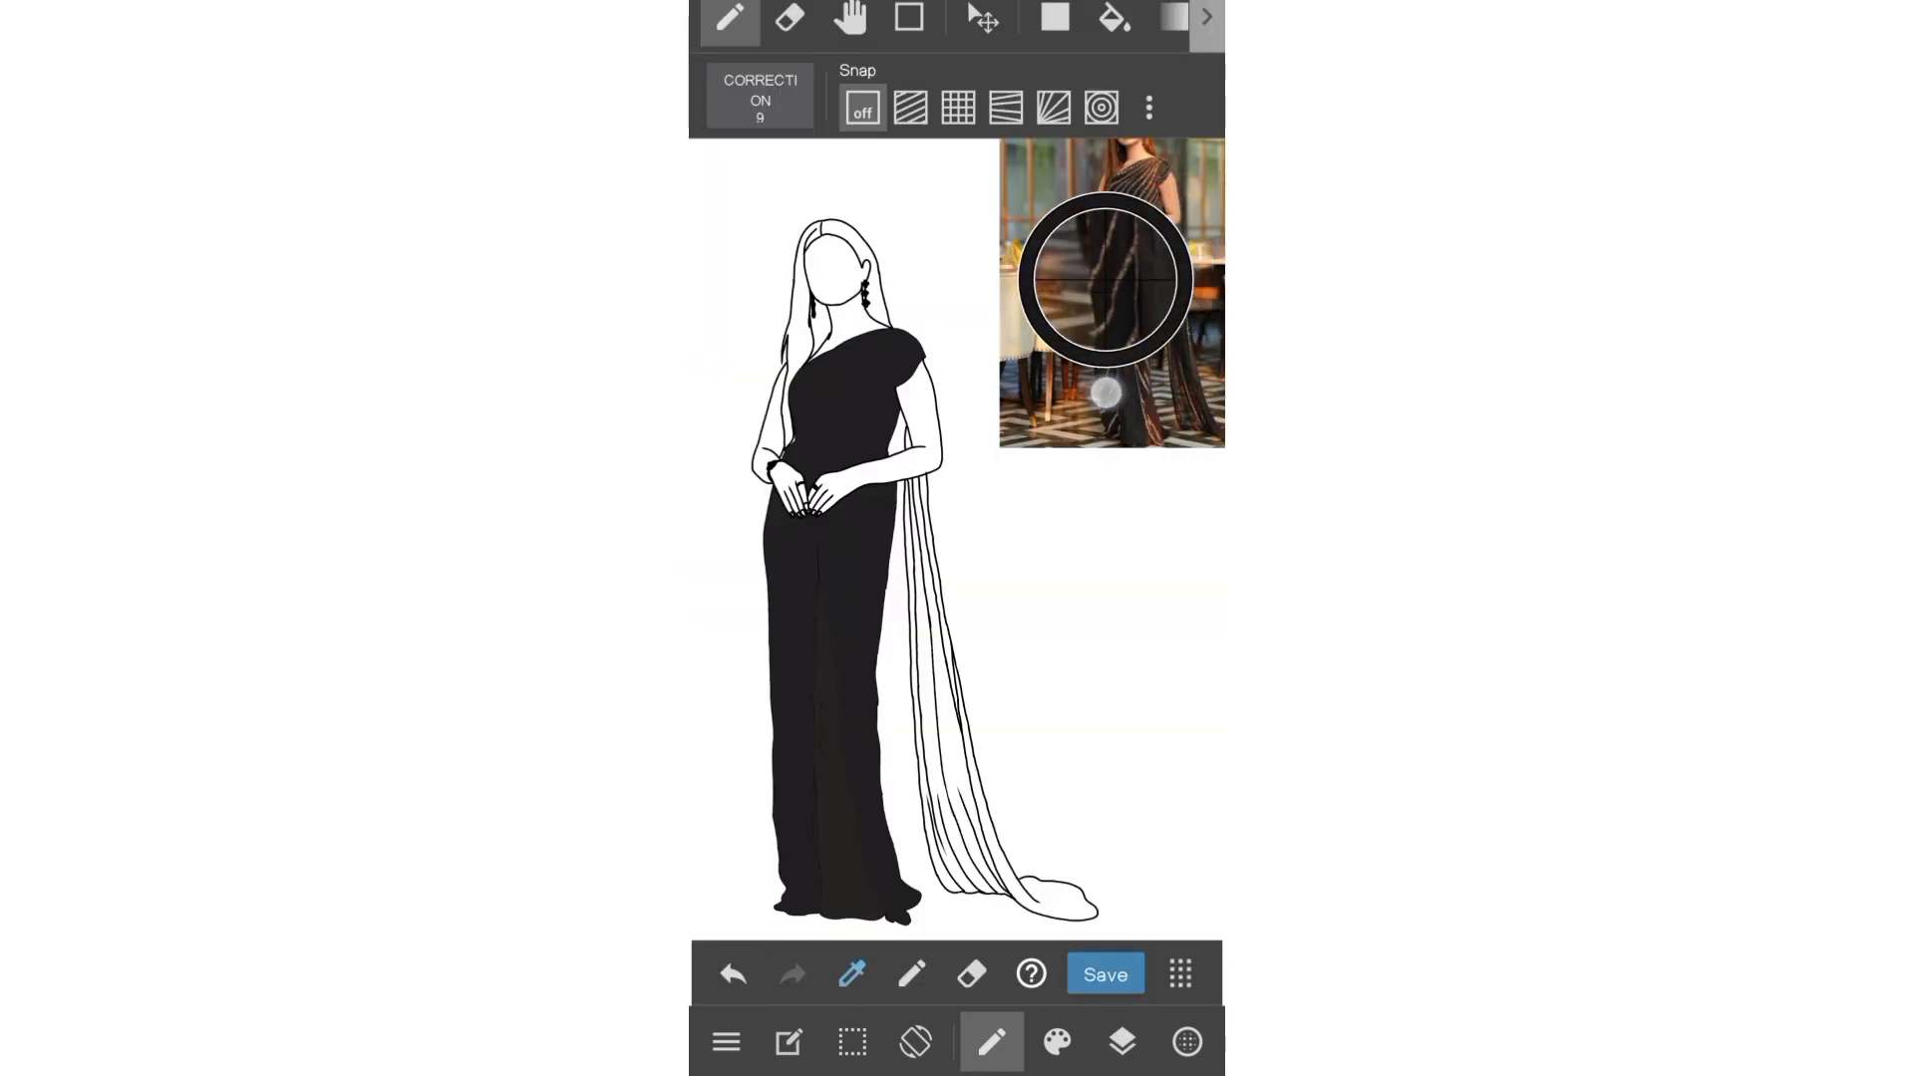
pyautogui.moveTo(1131, 386); pyautogui.dragTo(1112, 368)
pyautogui.scroll(3, 986, 638)
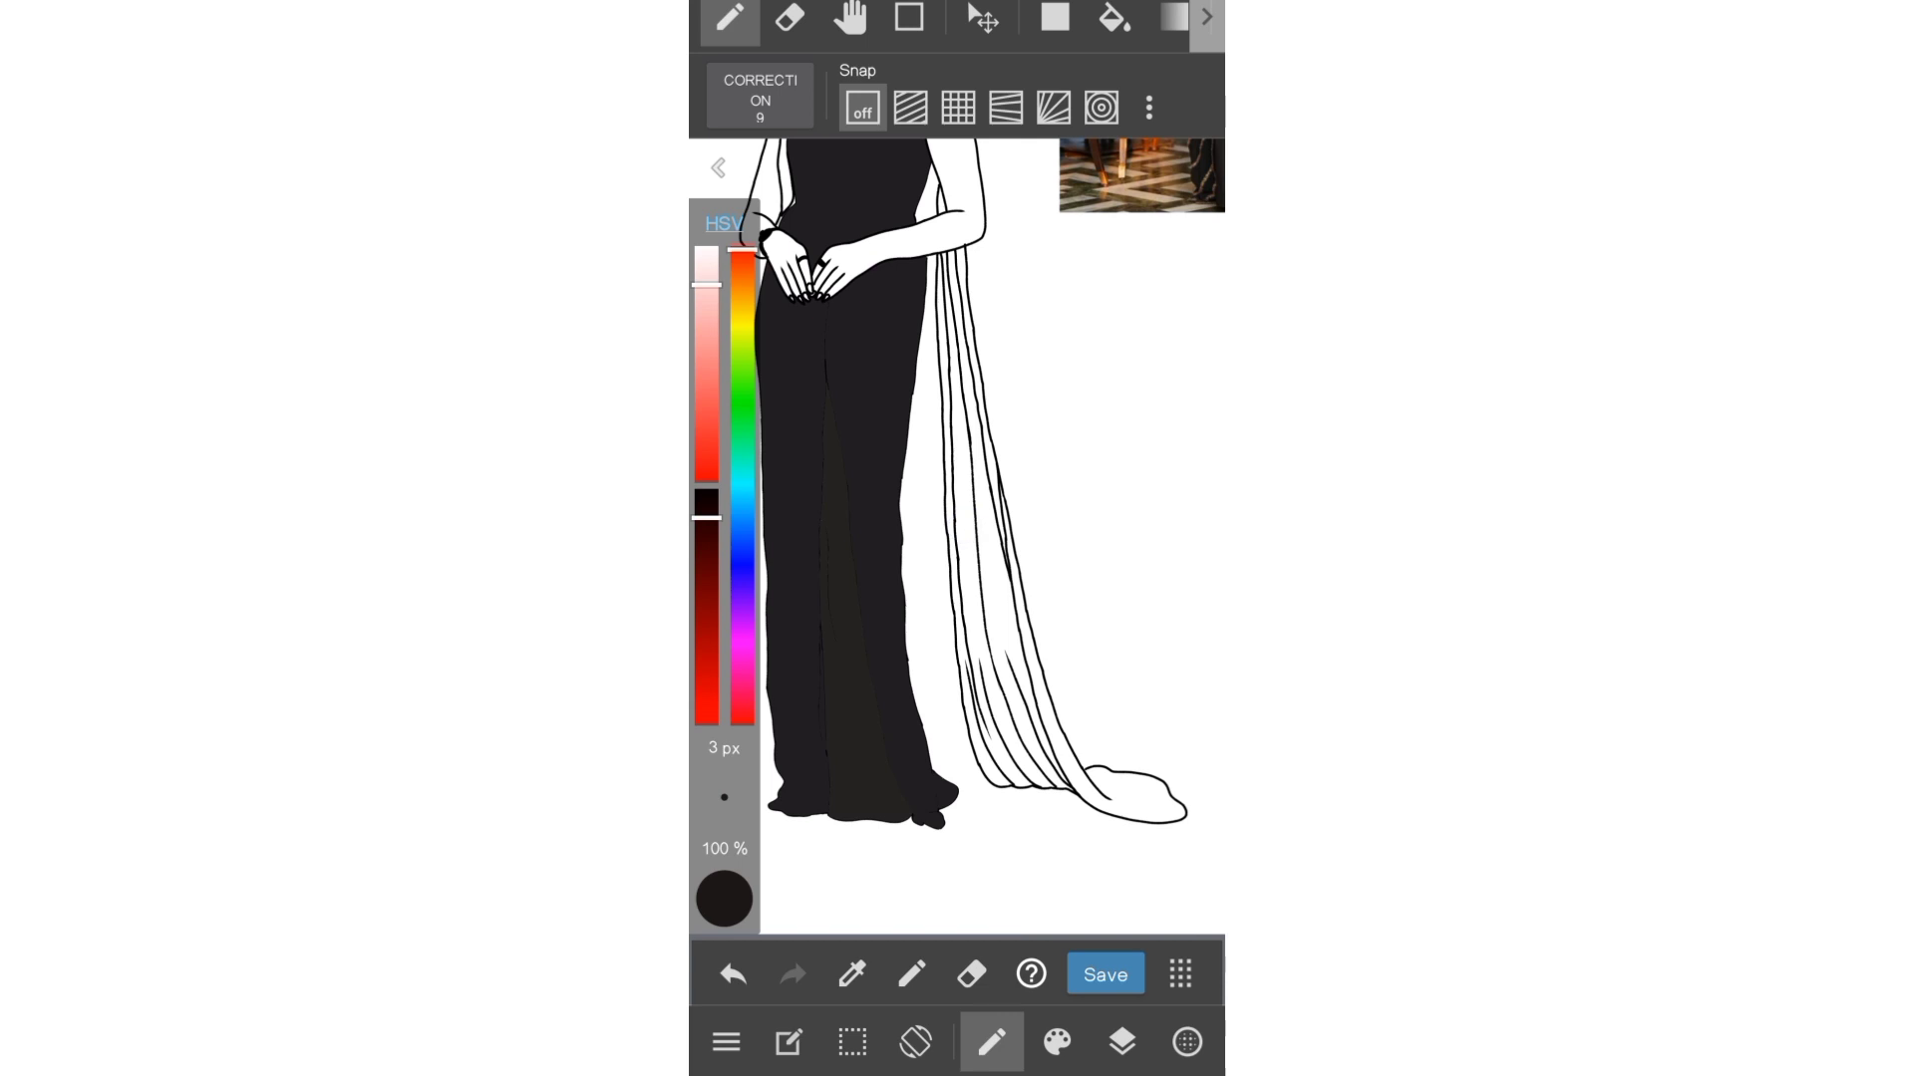
# - Bucket-fill the drape strips and the white strip inside the train with black
pyautogui.click(1114, 17)
pyautogui.click(994, 571)
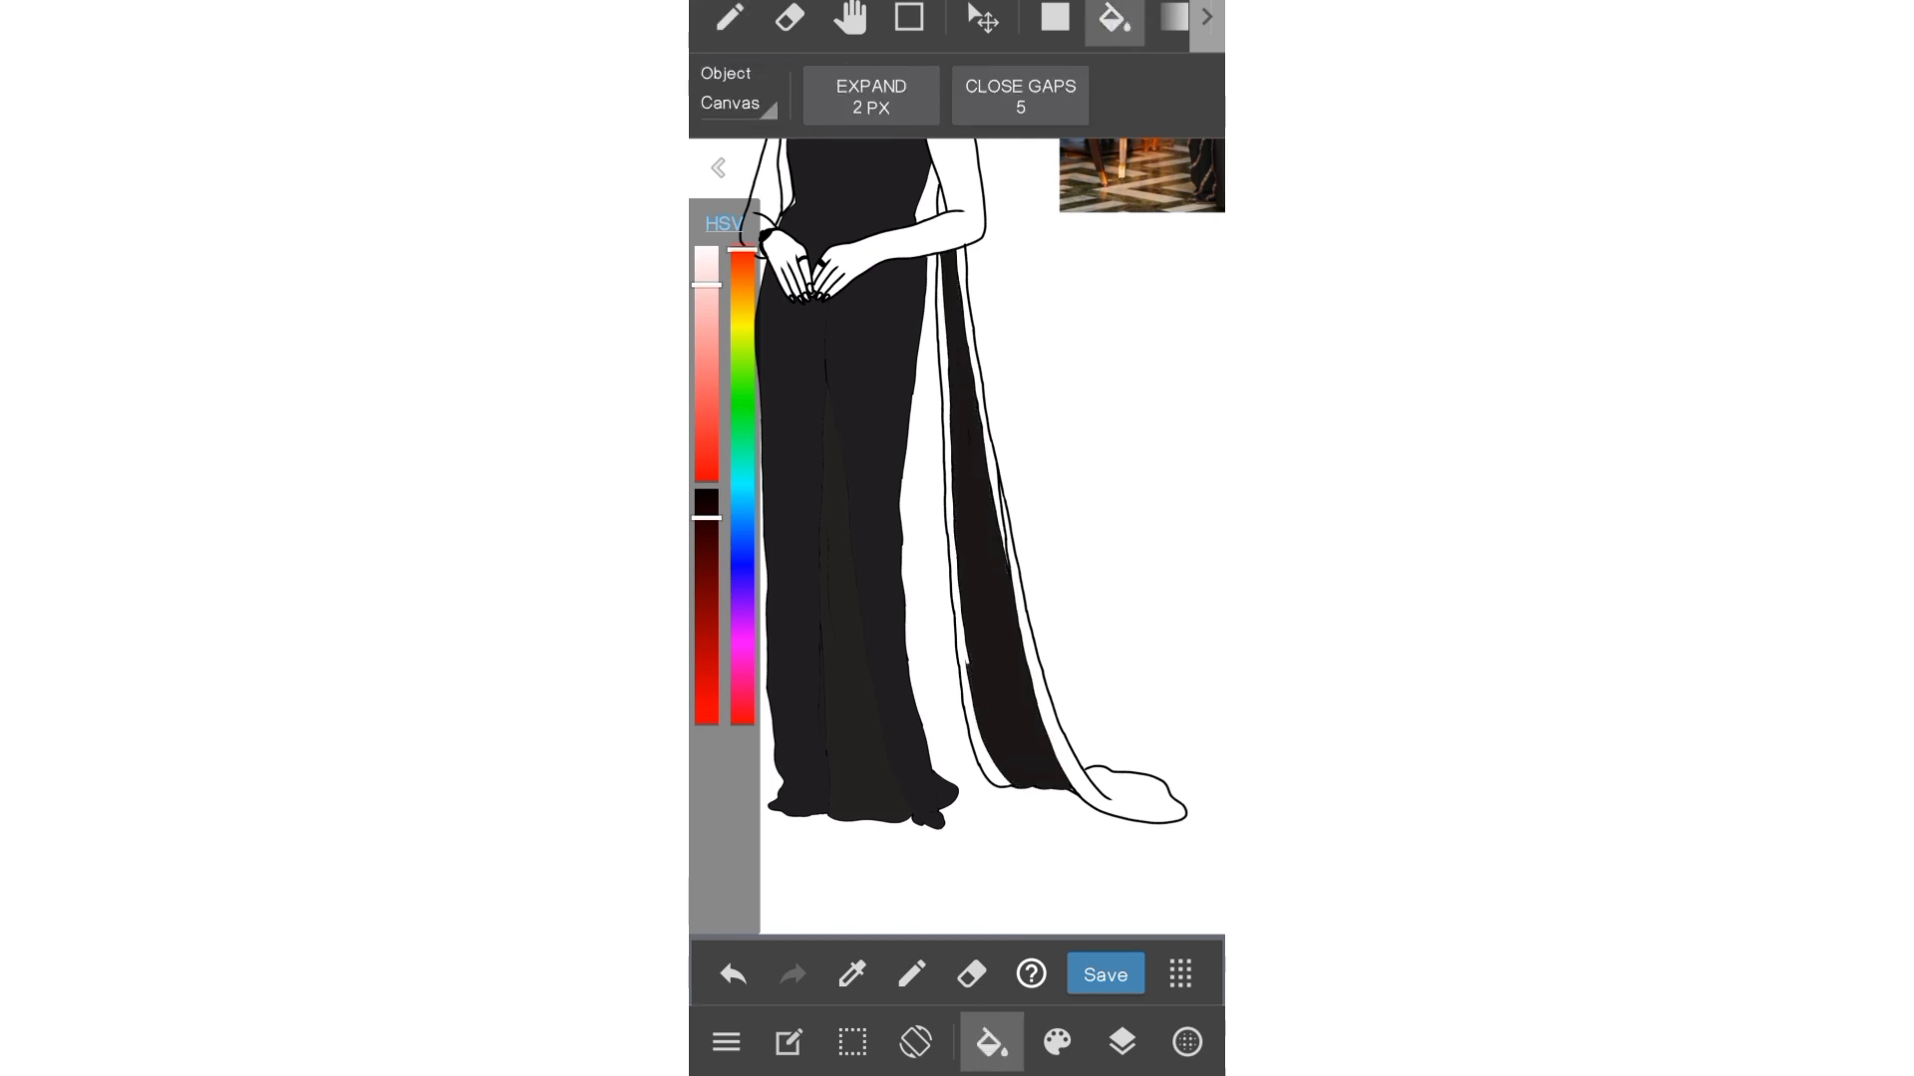
pyautogui.click(1136, 797)
pyautogui.scroll(3, 997, 558)
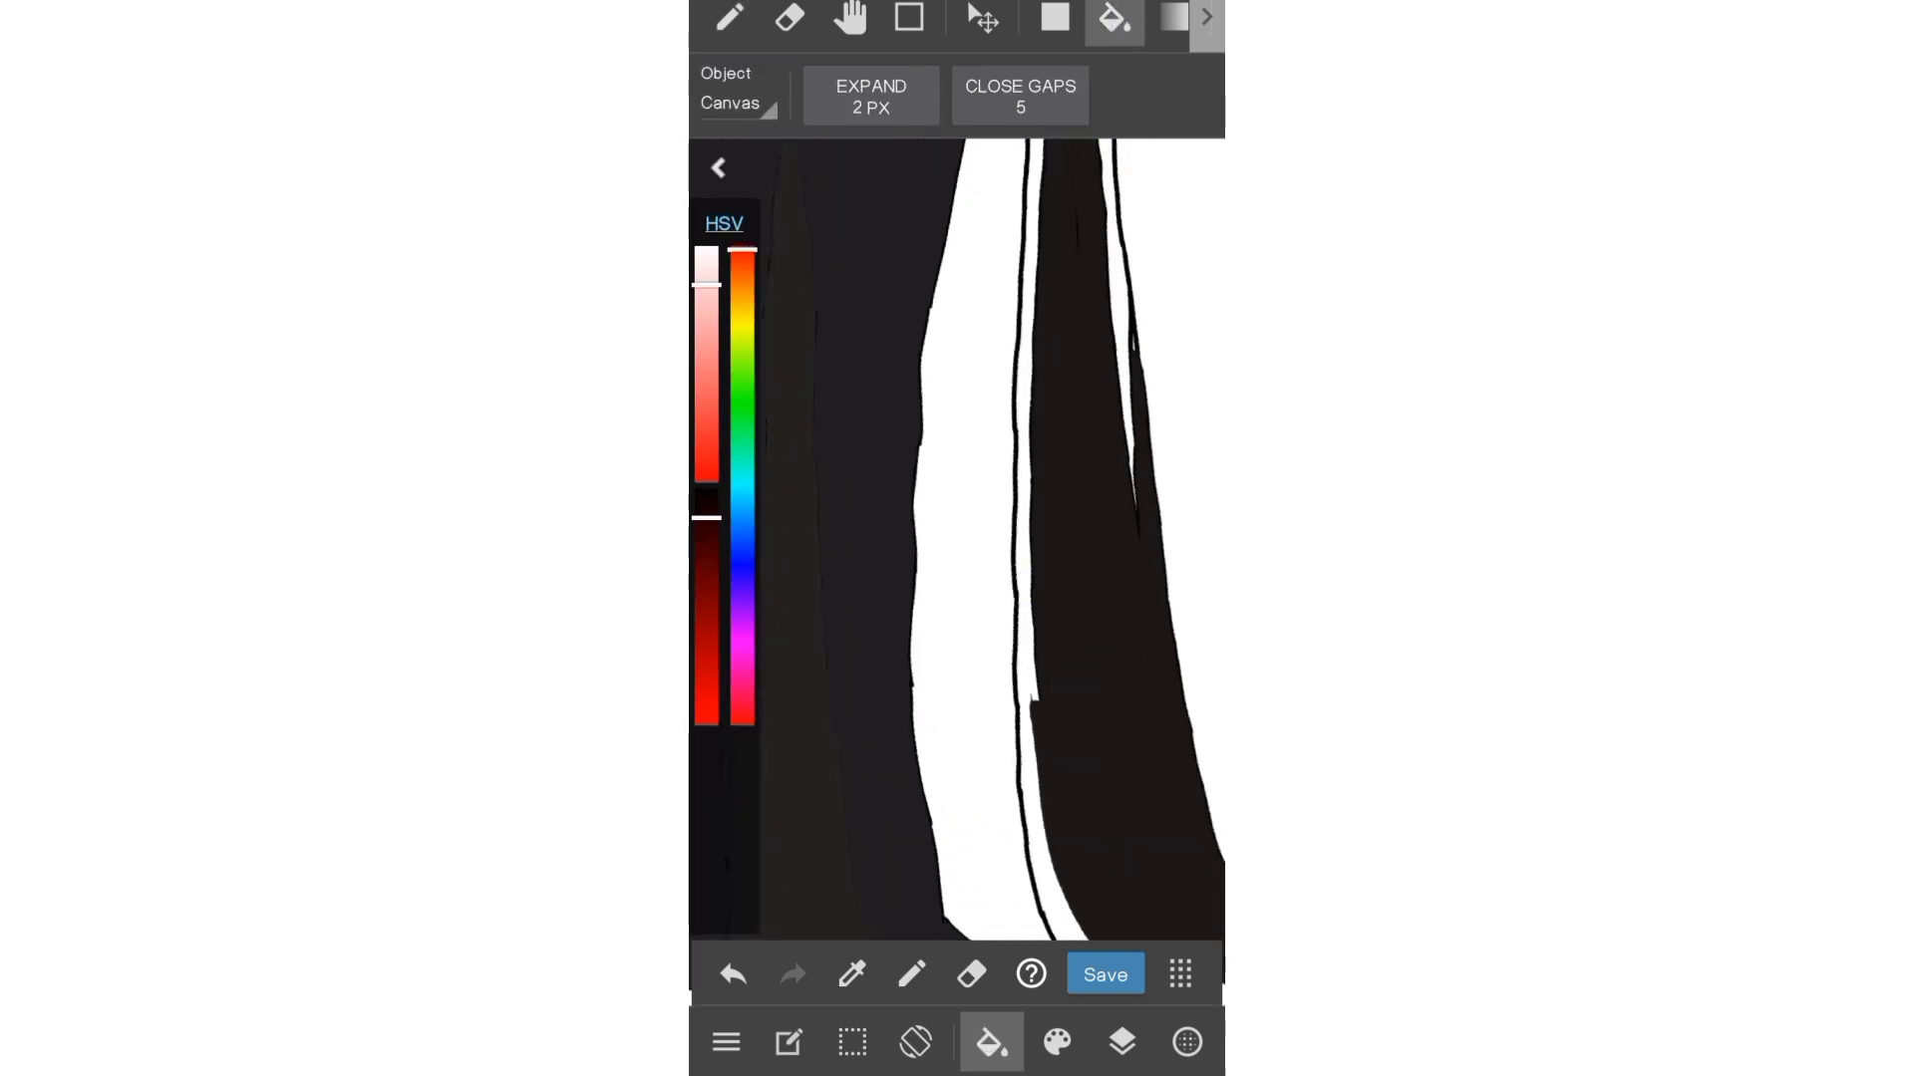
pyautogui.scroll(3, 1076, 558)
pyautogui.scroll(3, 1076, 568)
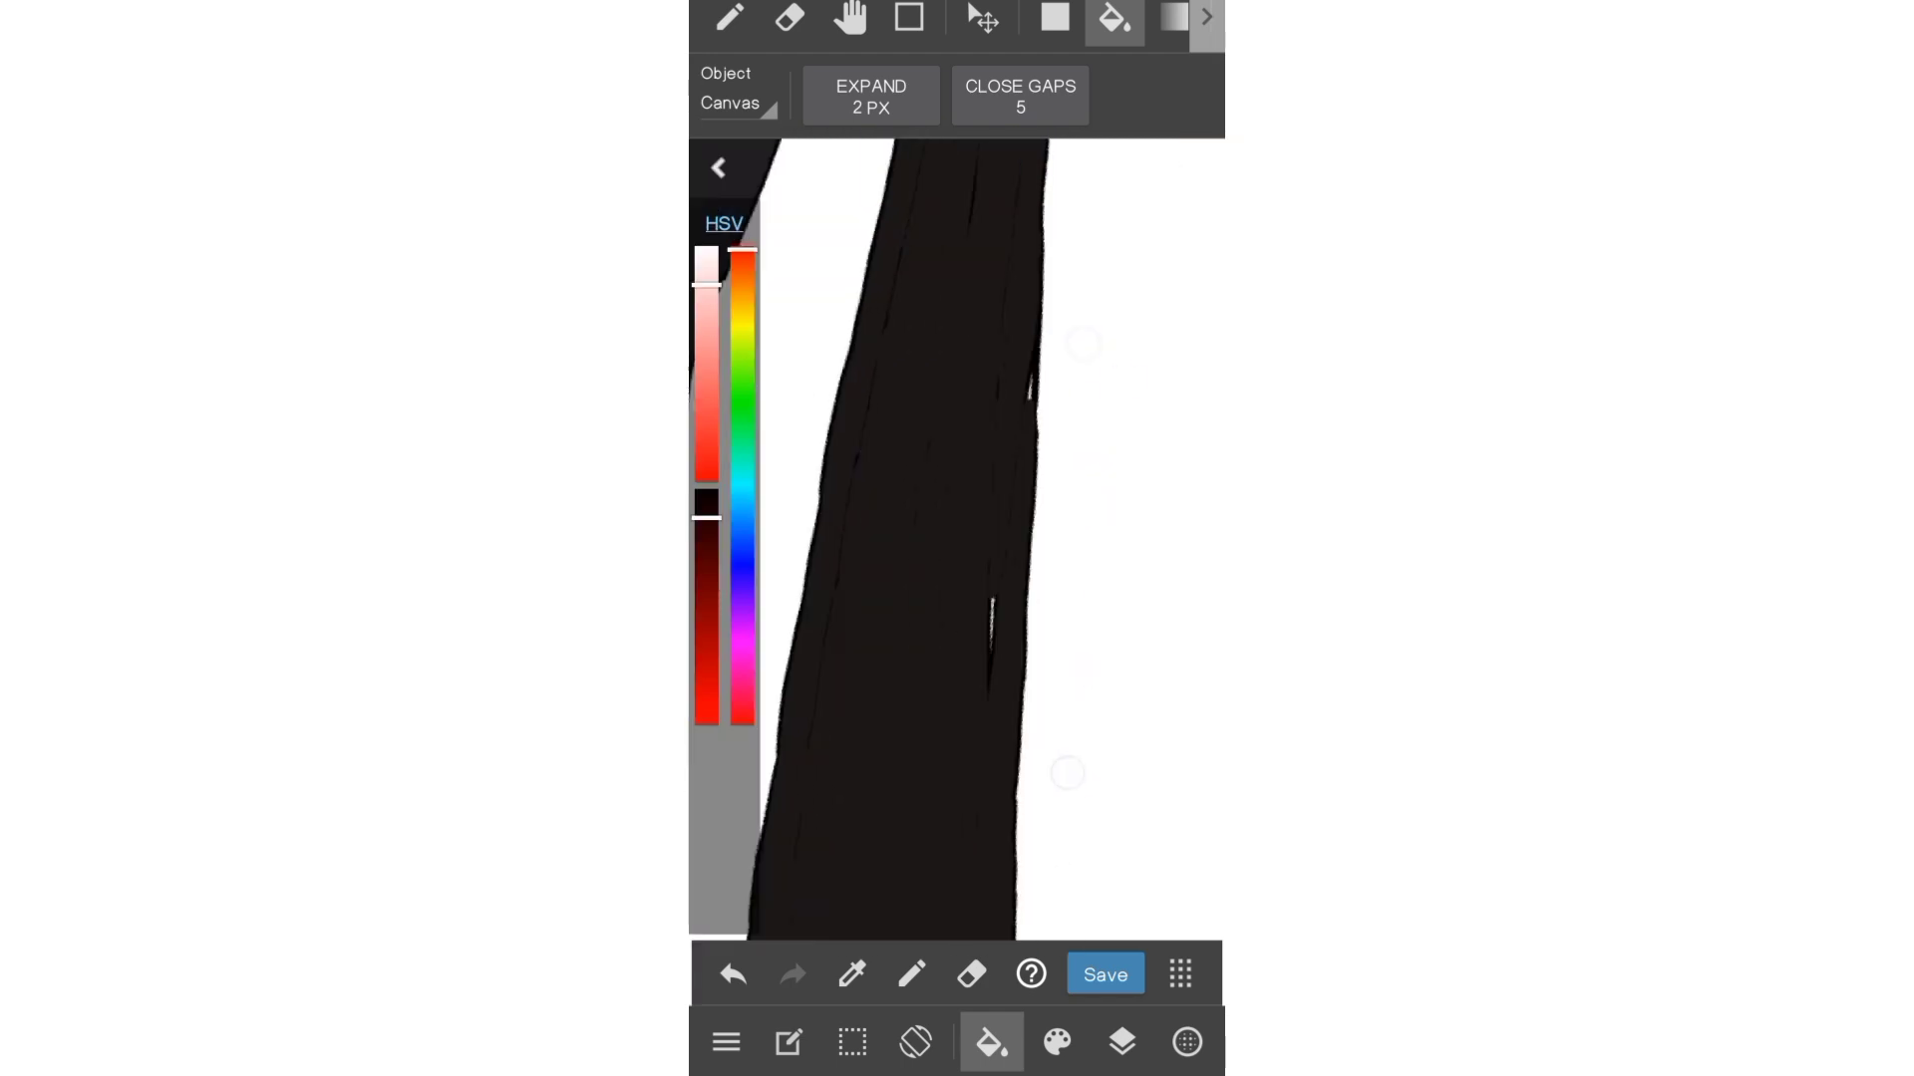
# - Return to the freehand pen and bring more of the drape into view
pyautogui.click(728, 17)
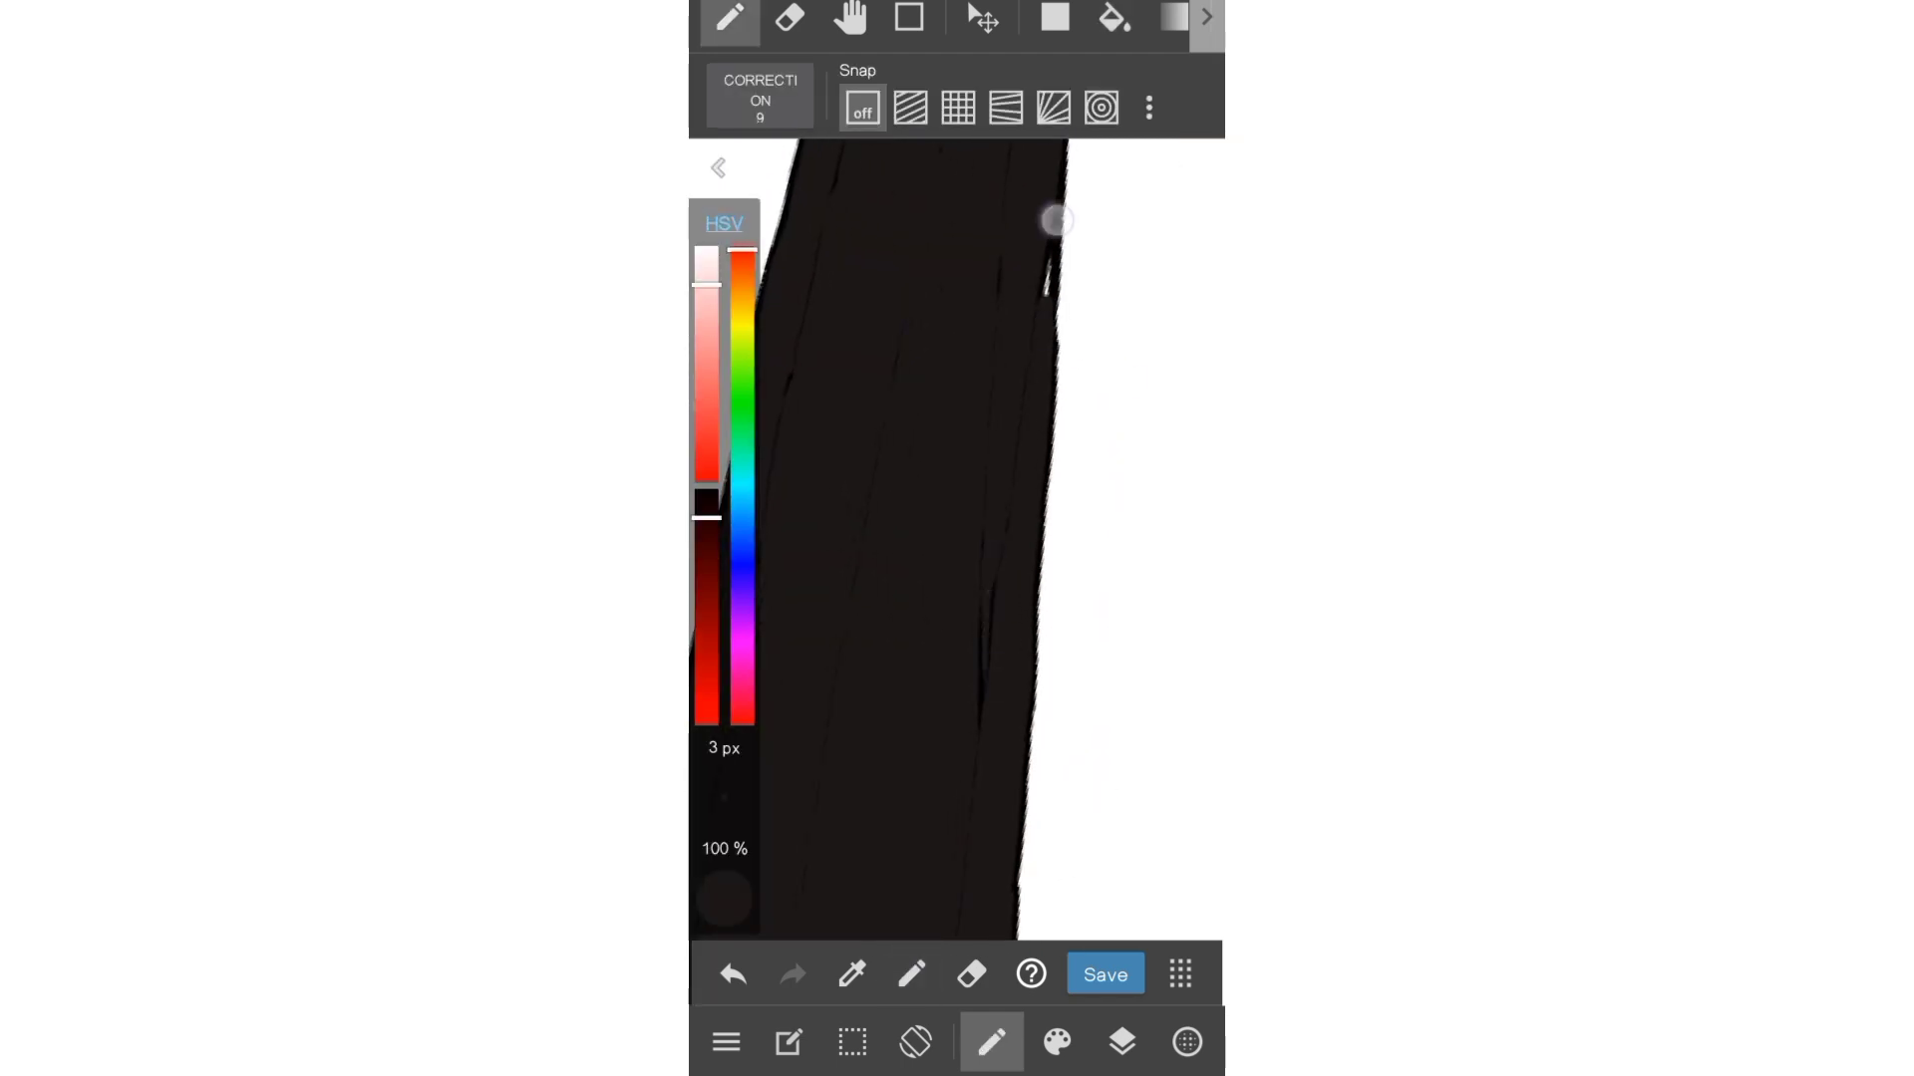
pyautogui.scroll(-3, 980, 644)
pyautogui.scroll(3, 973, 808)
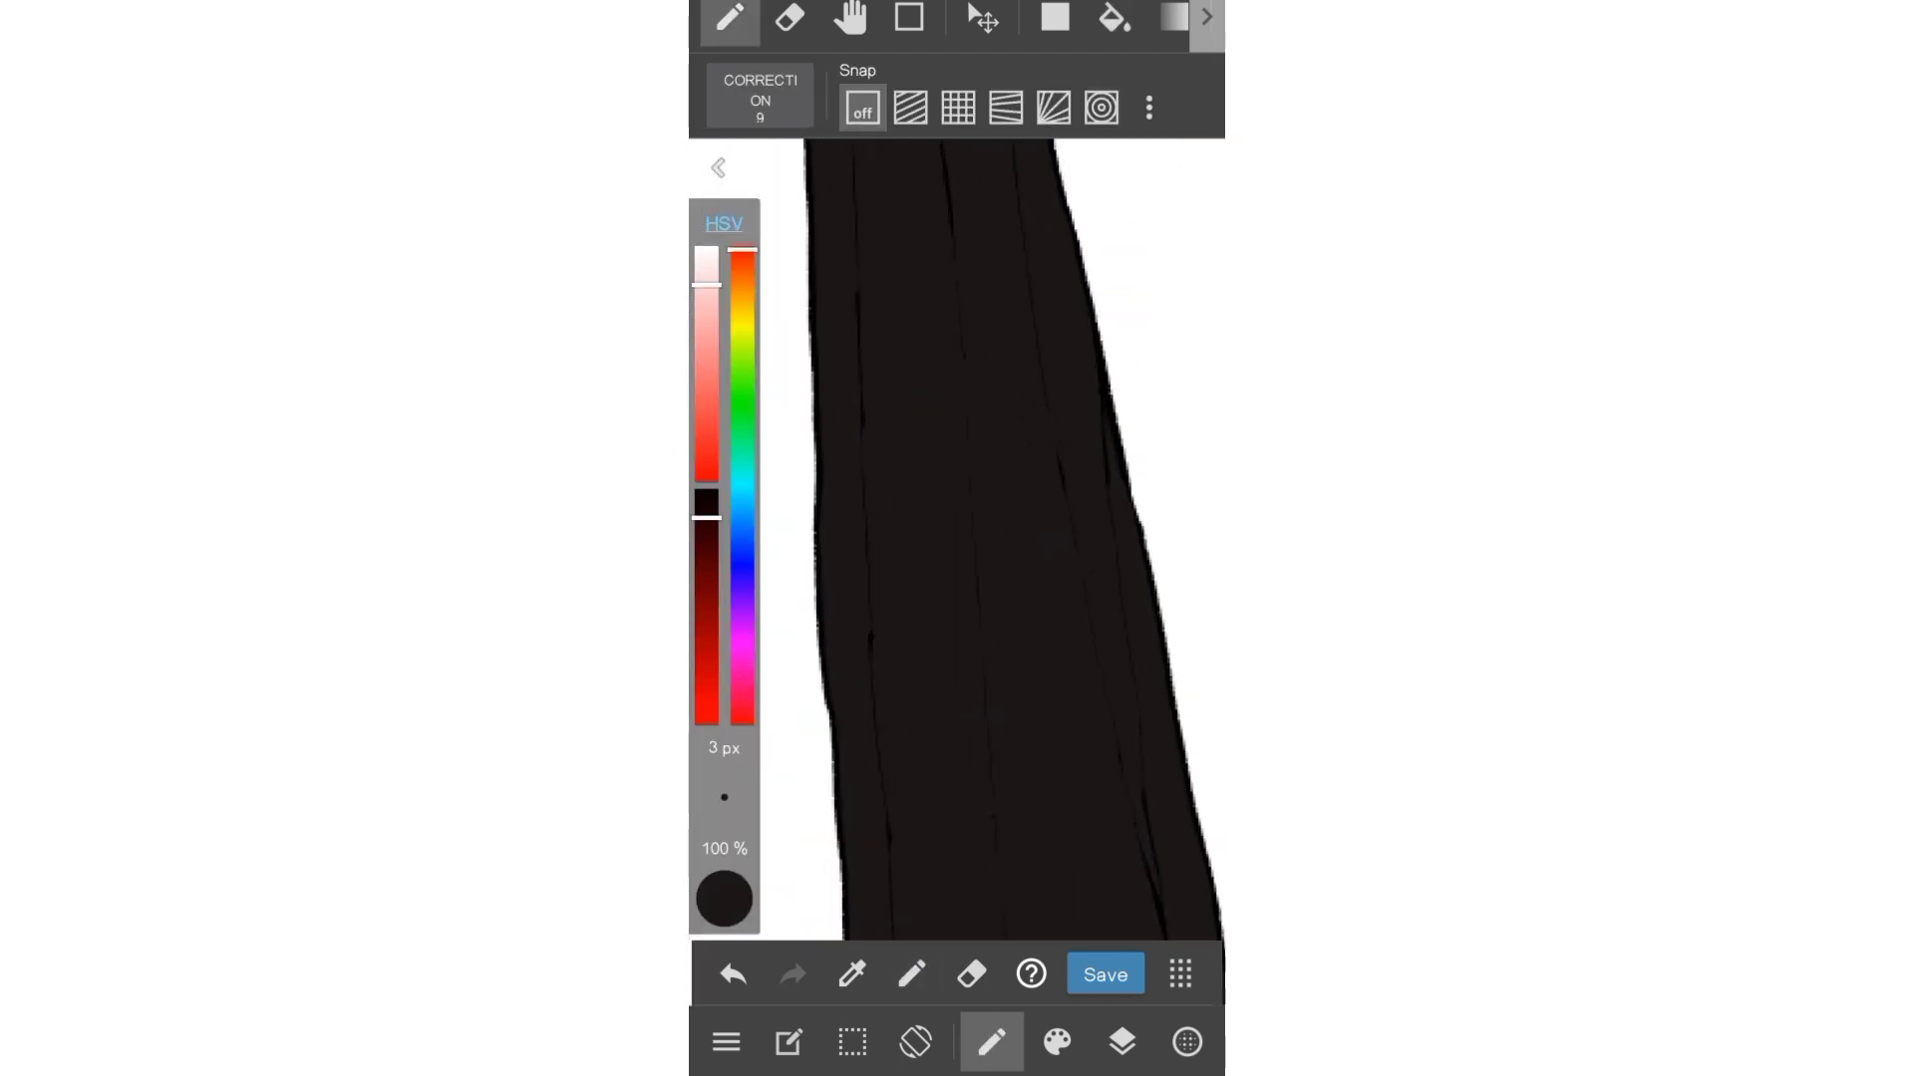
pyautogui.moveTo(948, 811); pyautogui.dragTo(997, 698)
pyautogui.scroll(-3, 1053, 618)
pyautogui.scroll(-2, 1053, 618)
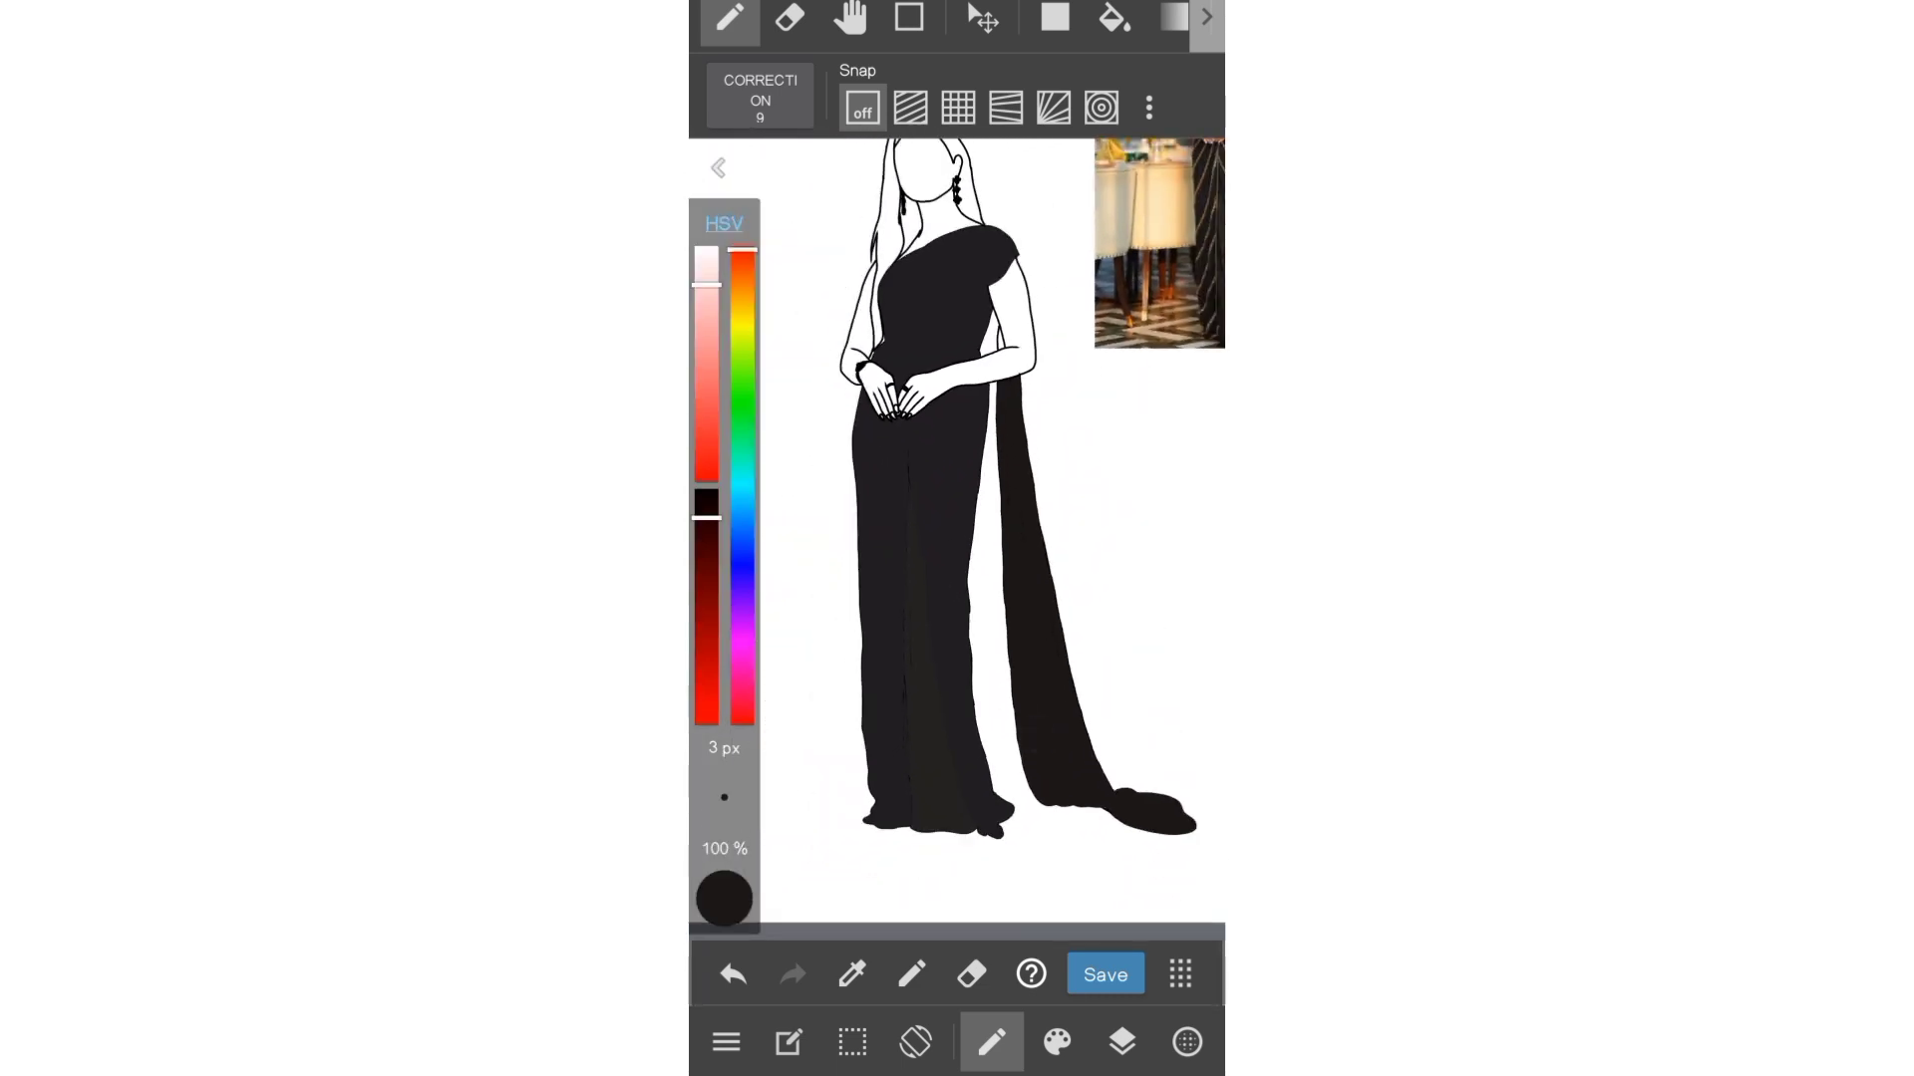
pyautogui.click(1122, 1042)
# - Move Layer11 below Layer1
pyautogui.scroll(-3, 990, 637)
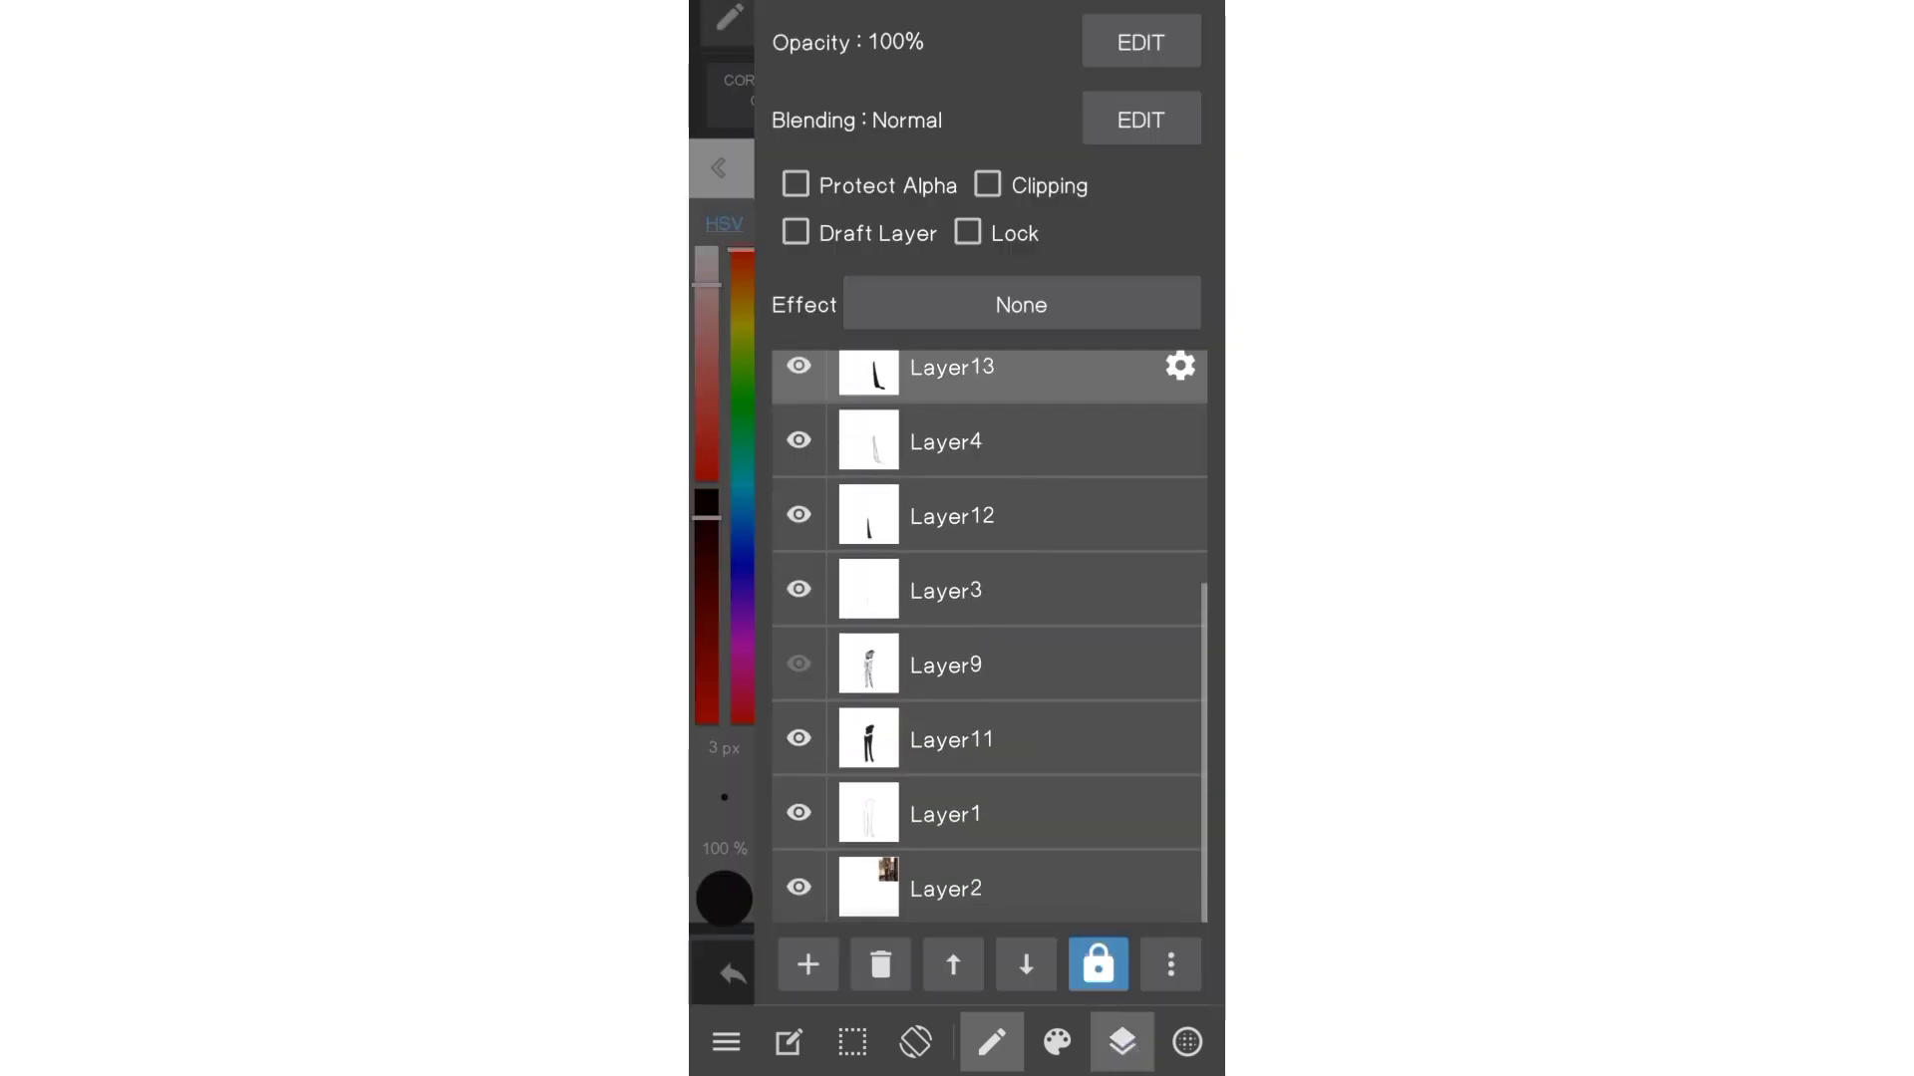
pyautogui.moveTo(952, 738); pyautogui.dragTo(952, 813)
pyautogui.click(1123, 1041)
pyautogui.scroll(3, 986, 598)
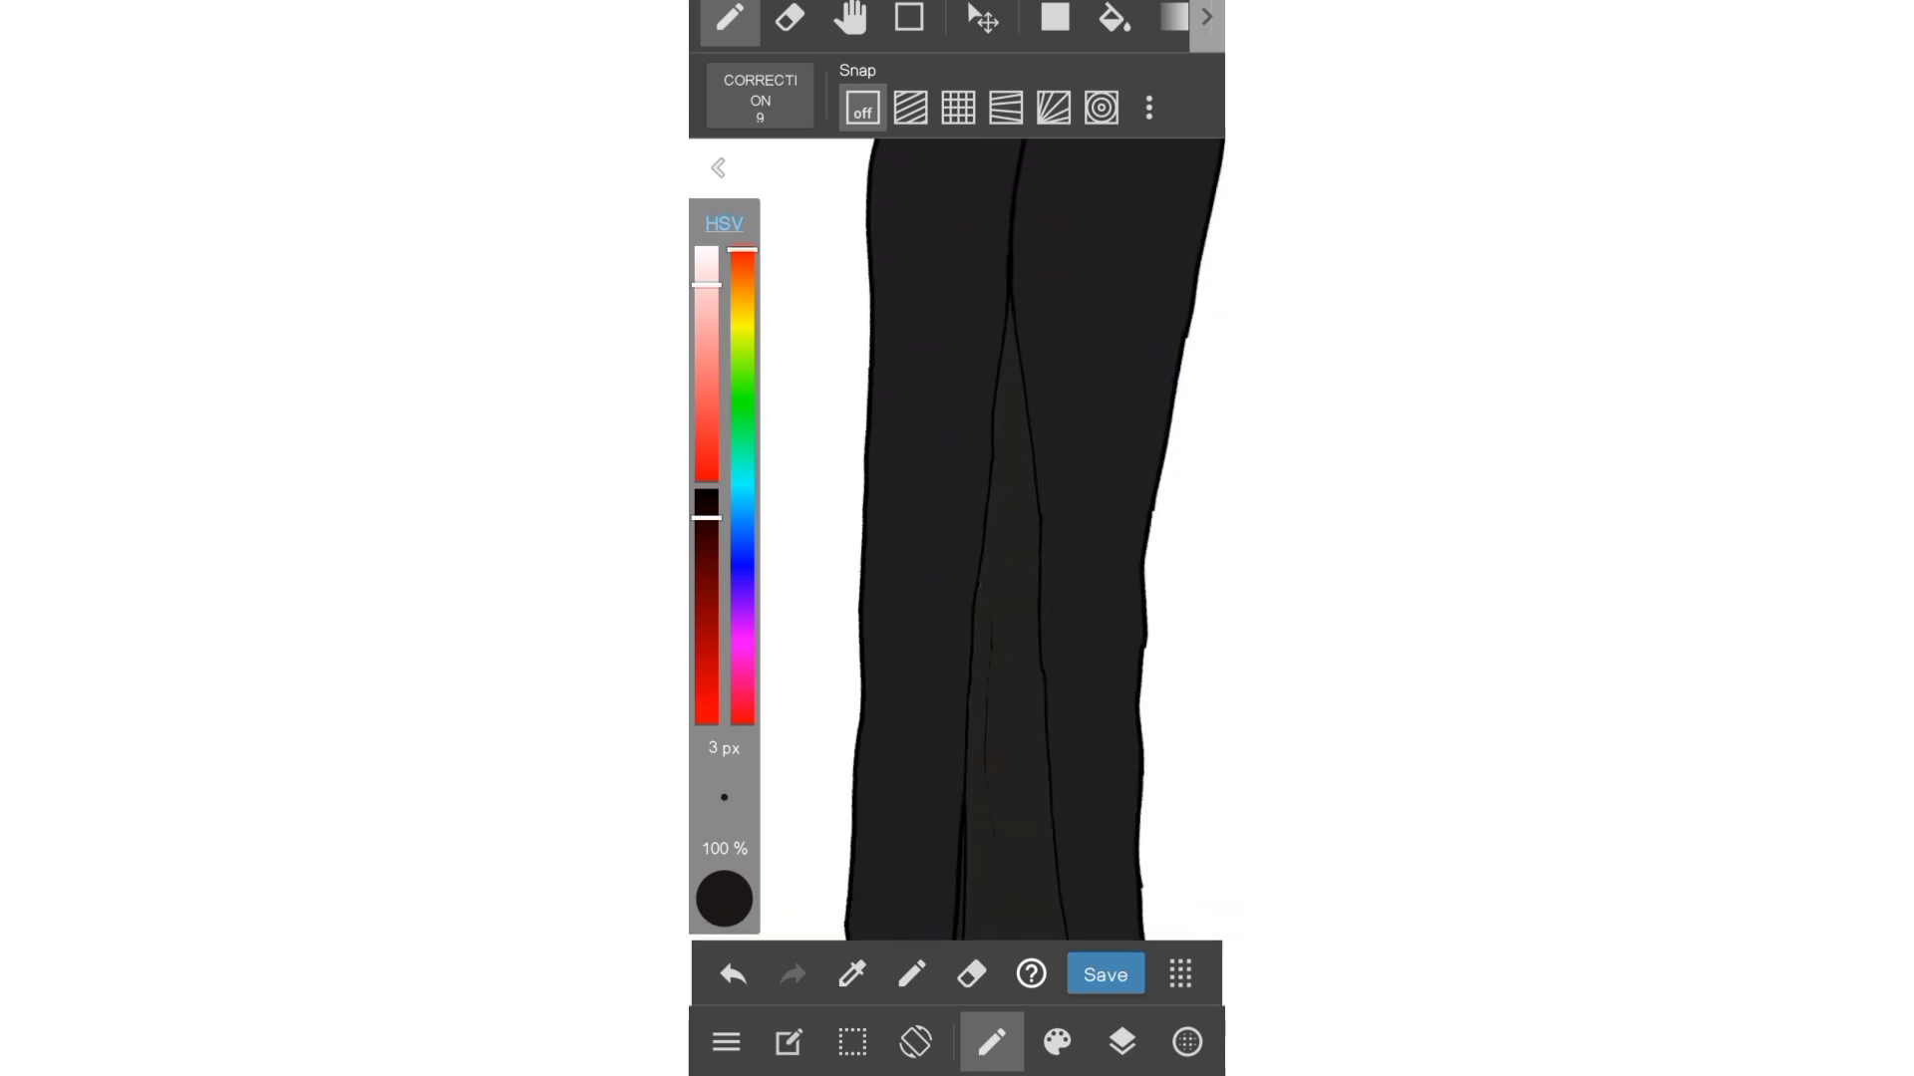
pyautogui.scroll(-3, 1002, 657)
pyautogui.scroll(-2, 1001, 658)
# - Move Layer12 below Layer3 and Layer13 below Layer4
pyautogui.click(1123, 1041)
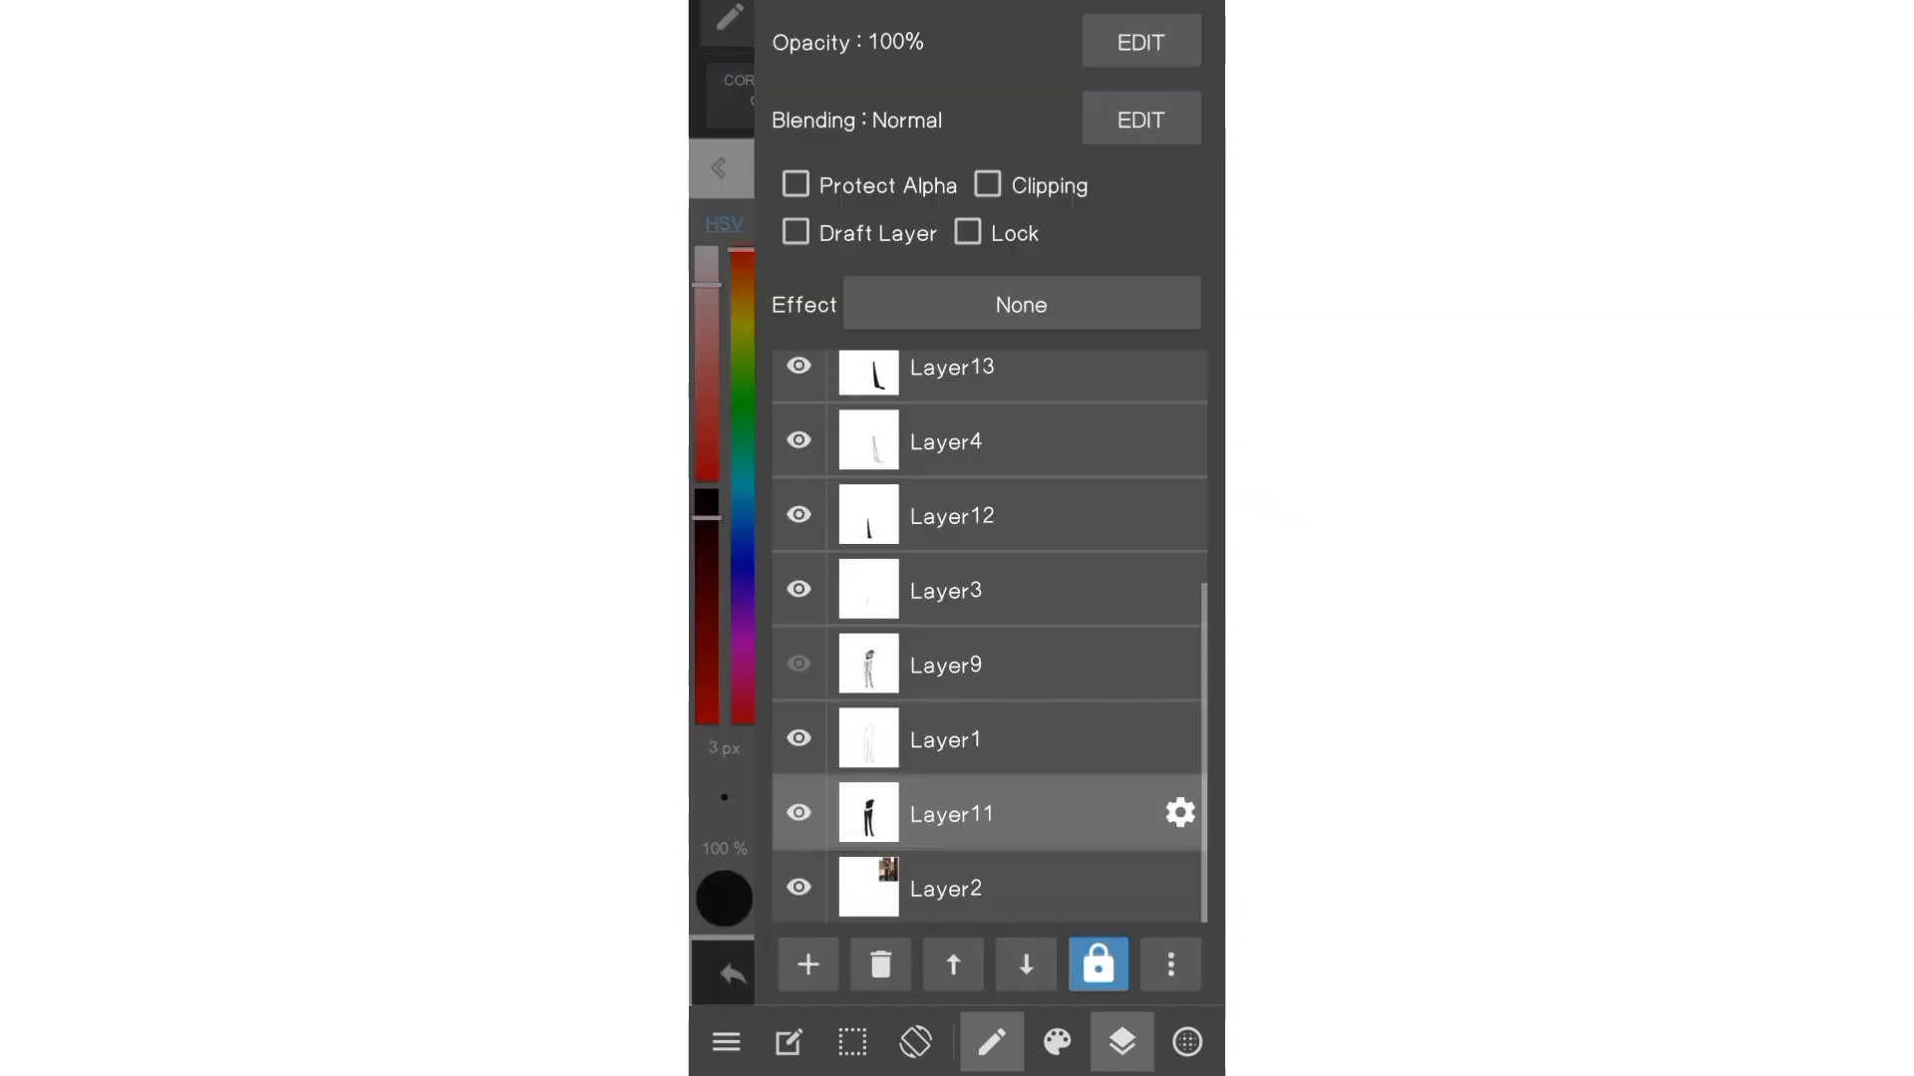
pyautogui.scroll(2, 990, 638)
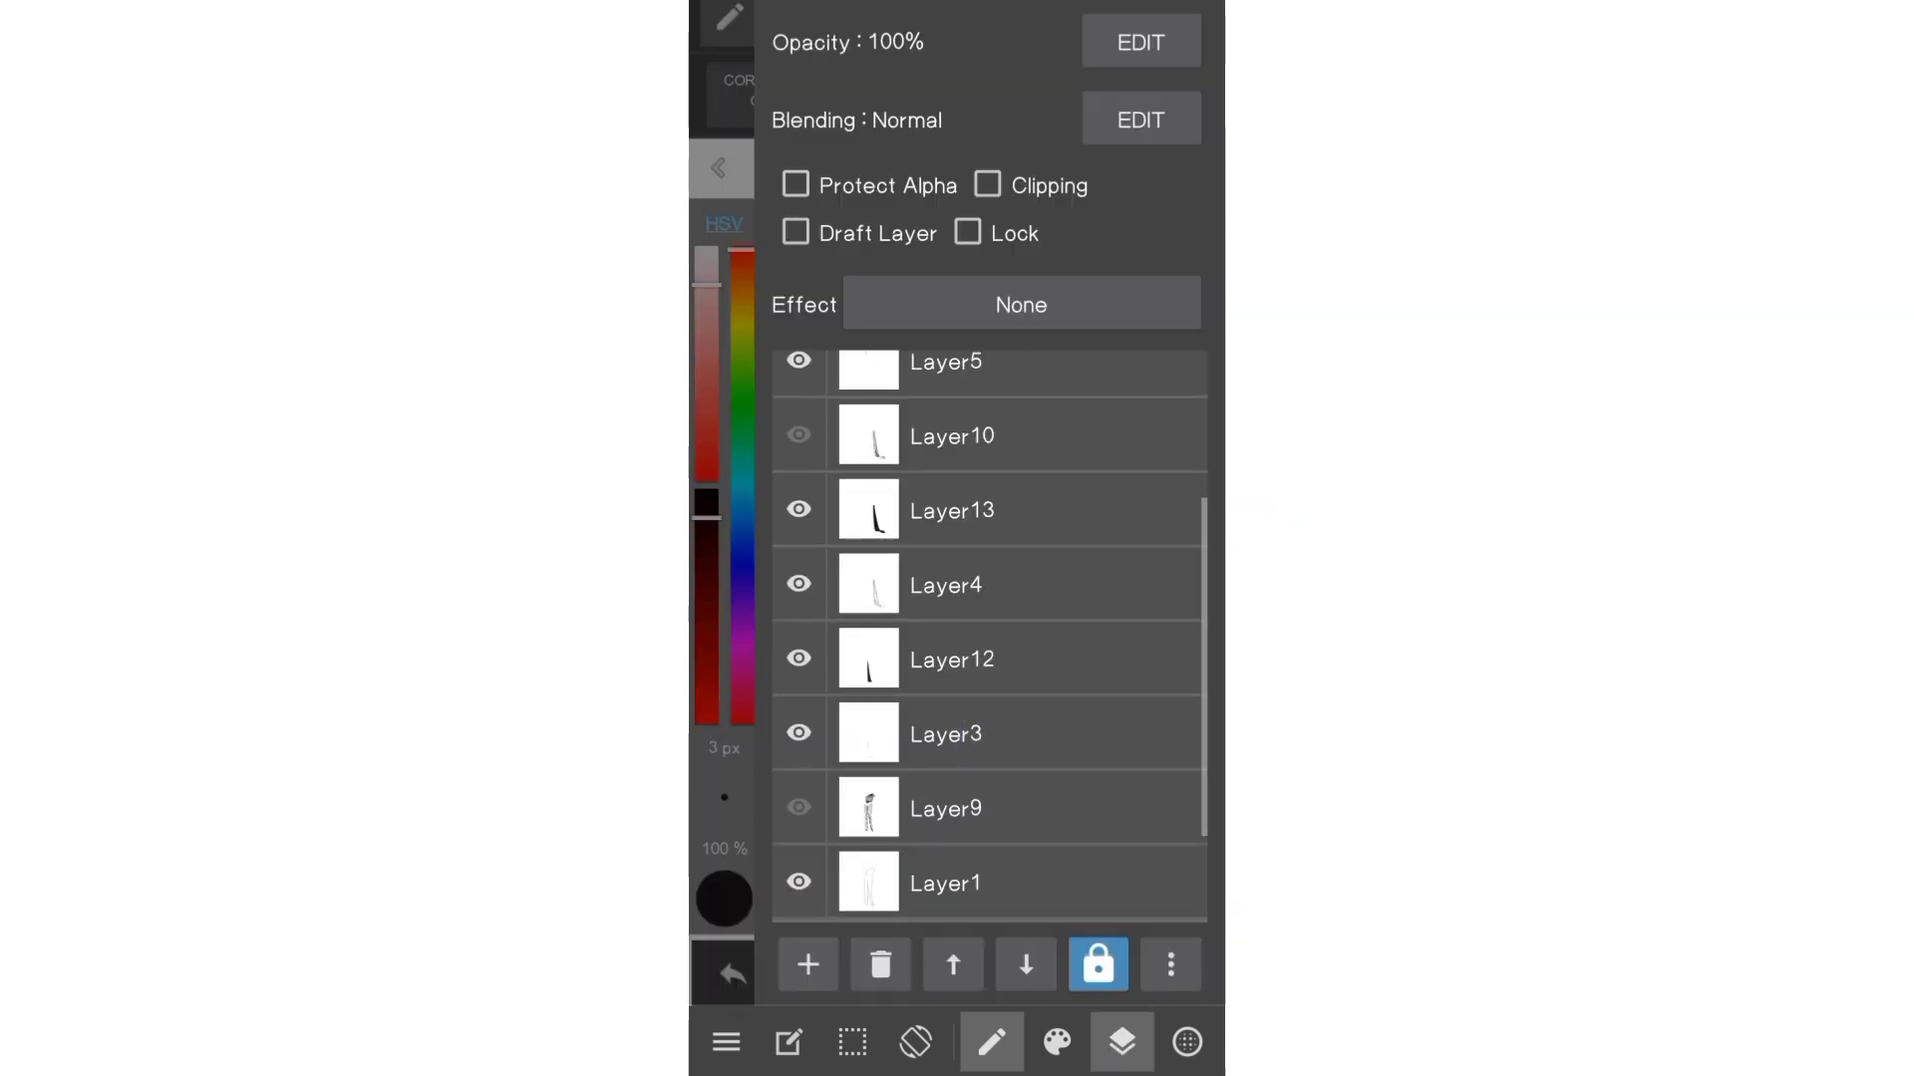
pyautogui.moveTo(952, 658); pyautogui.dragTo(952, 733)
pyautogui.moveTo(952, 509); pyautogui.dragTo(952, 523)
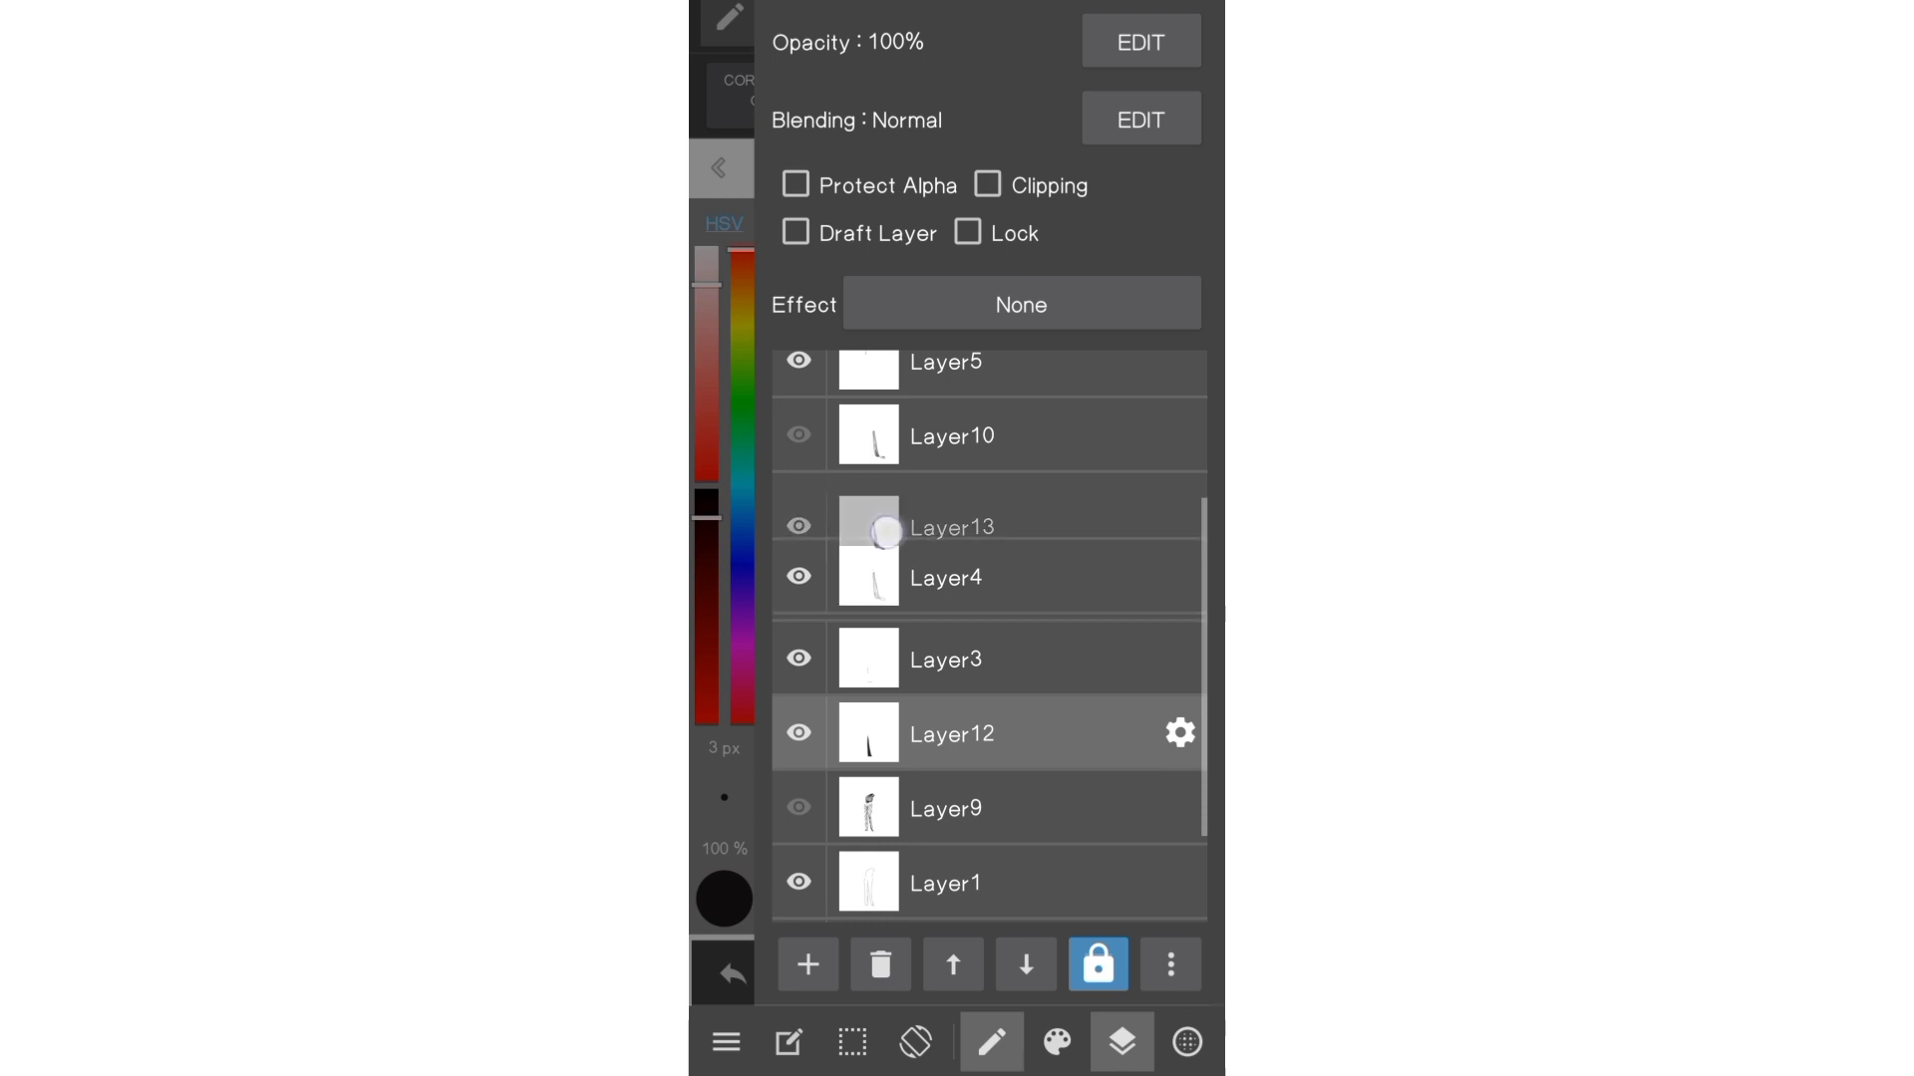
pyautogui.click(1122, 1041)
pyautogui.scroll(5, 1037, 558)
pyautogui.scroll(-2, 1040, 557)
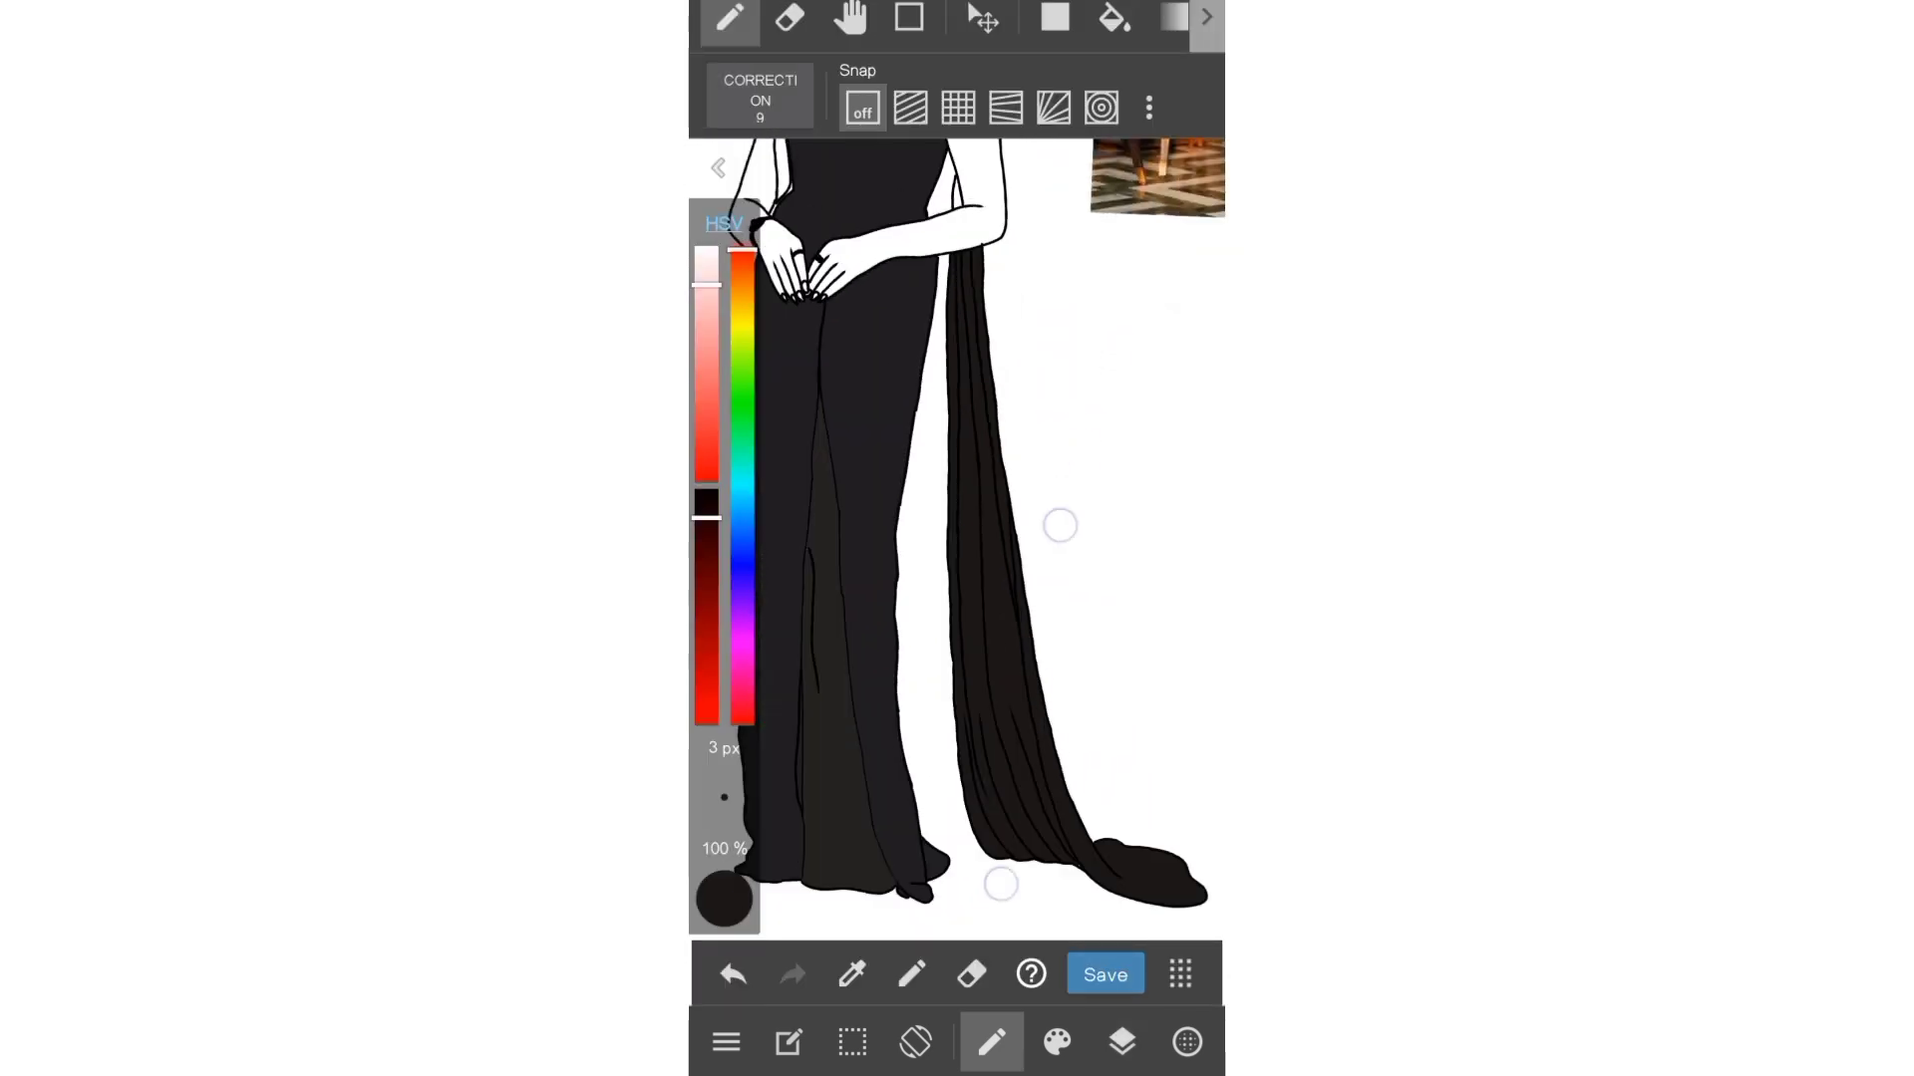
pyautogui.scroll(-2, 1055, 522)
pyautogui.scroll(-2, 1072, 498)
pyautogui.scroll(-1, 1085, 478)
pyautogui.scroll(-1, 1089, 468)
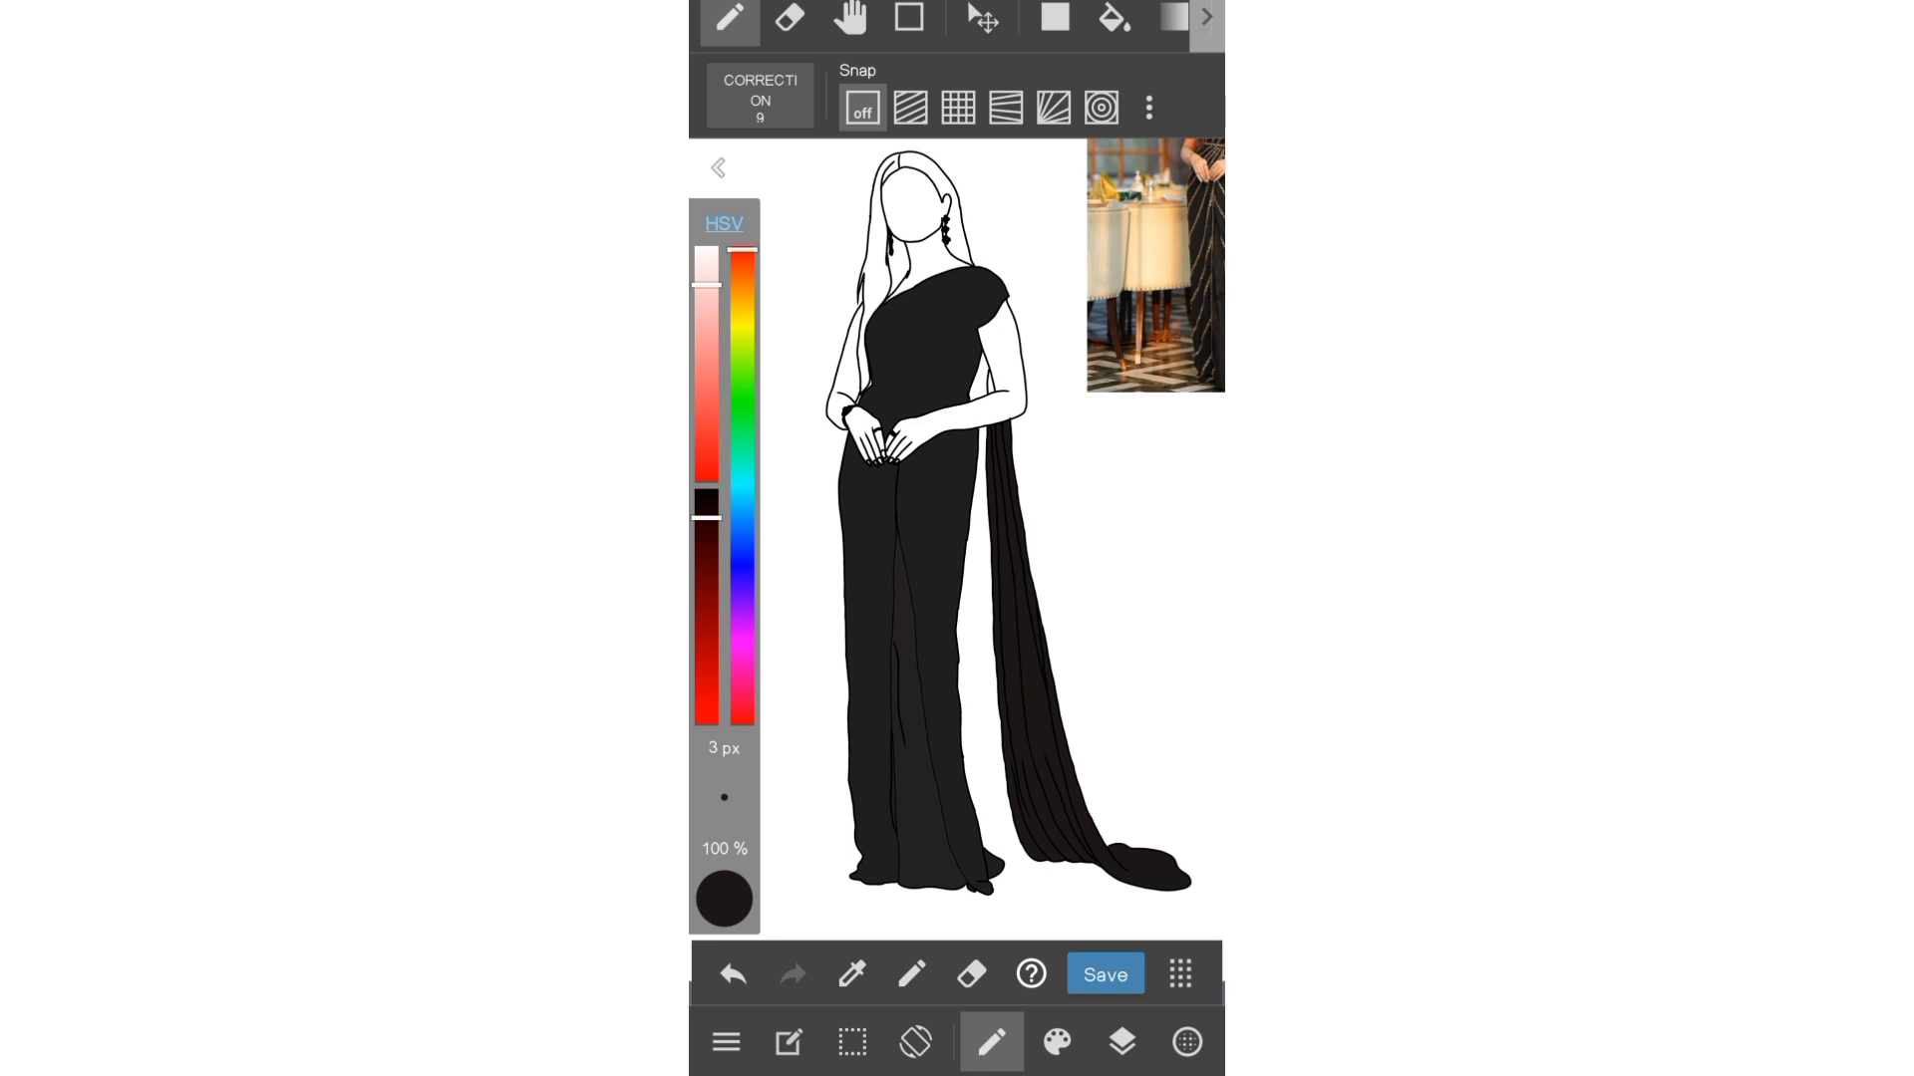
# - Turn Layer10's visibility back on to show the saree stripes
pyautogui.click(1122, 1042)
pyautogui.click(800, 435)
pyautogui.click(1123, 1041)
pyautogui.scroll(-2, 1030, 657)
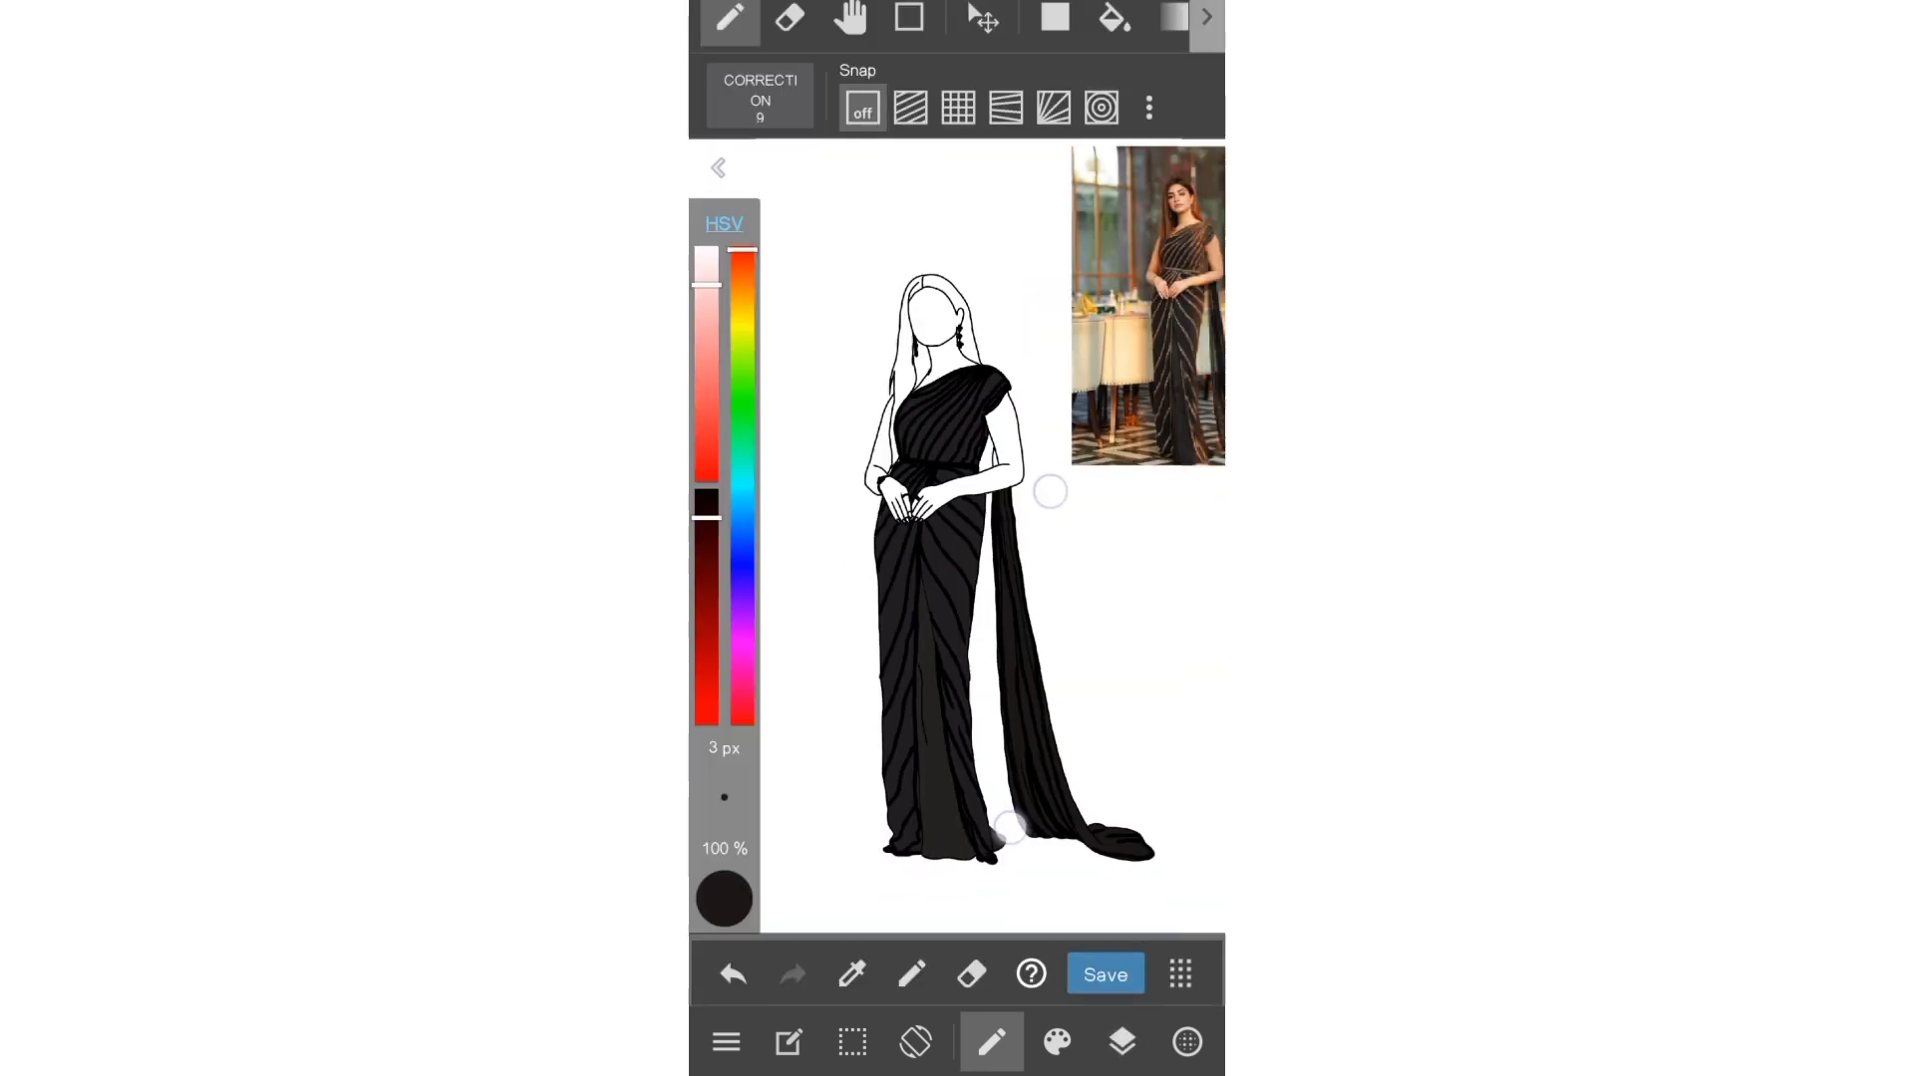
pyautogui.scroll(-1, 1030, 659)
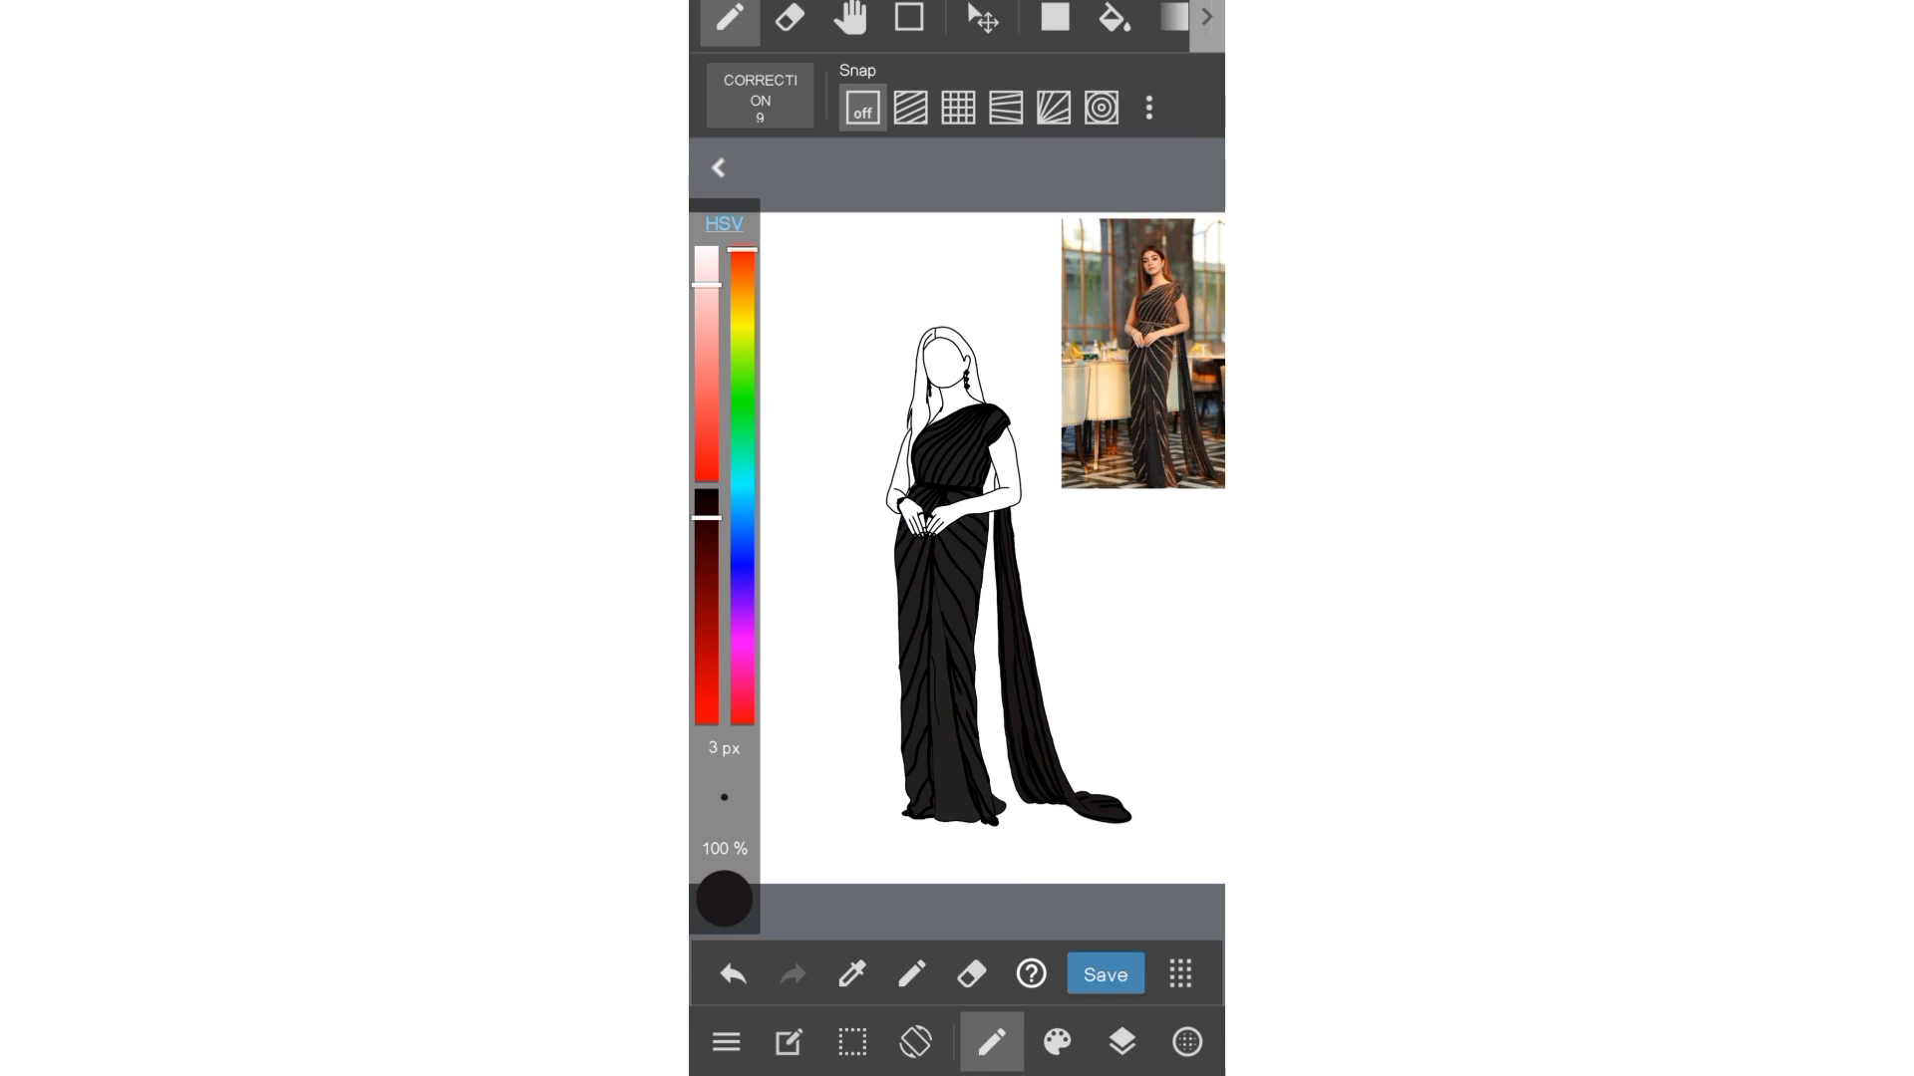
pyautogui.click(1122, 1041)
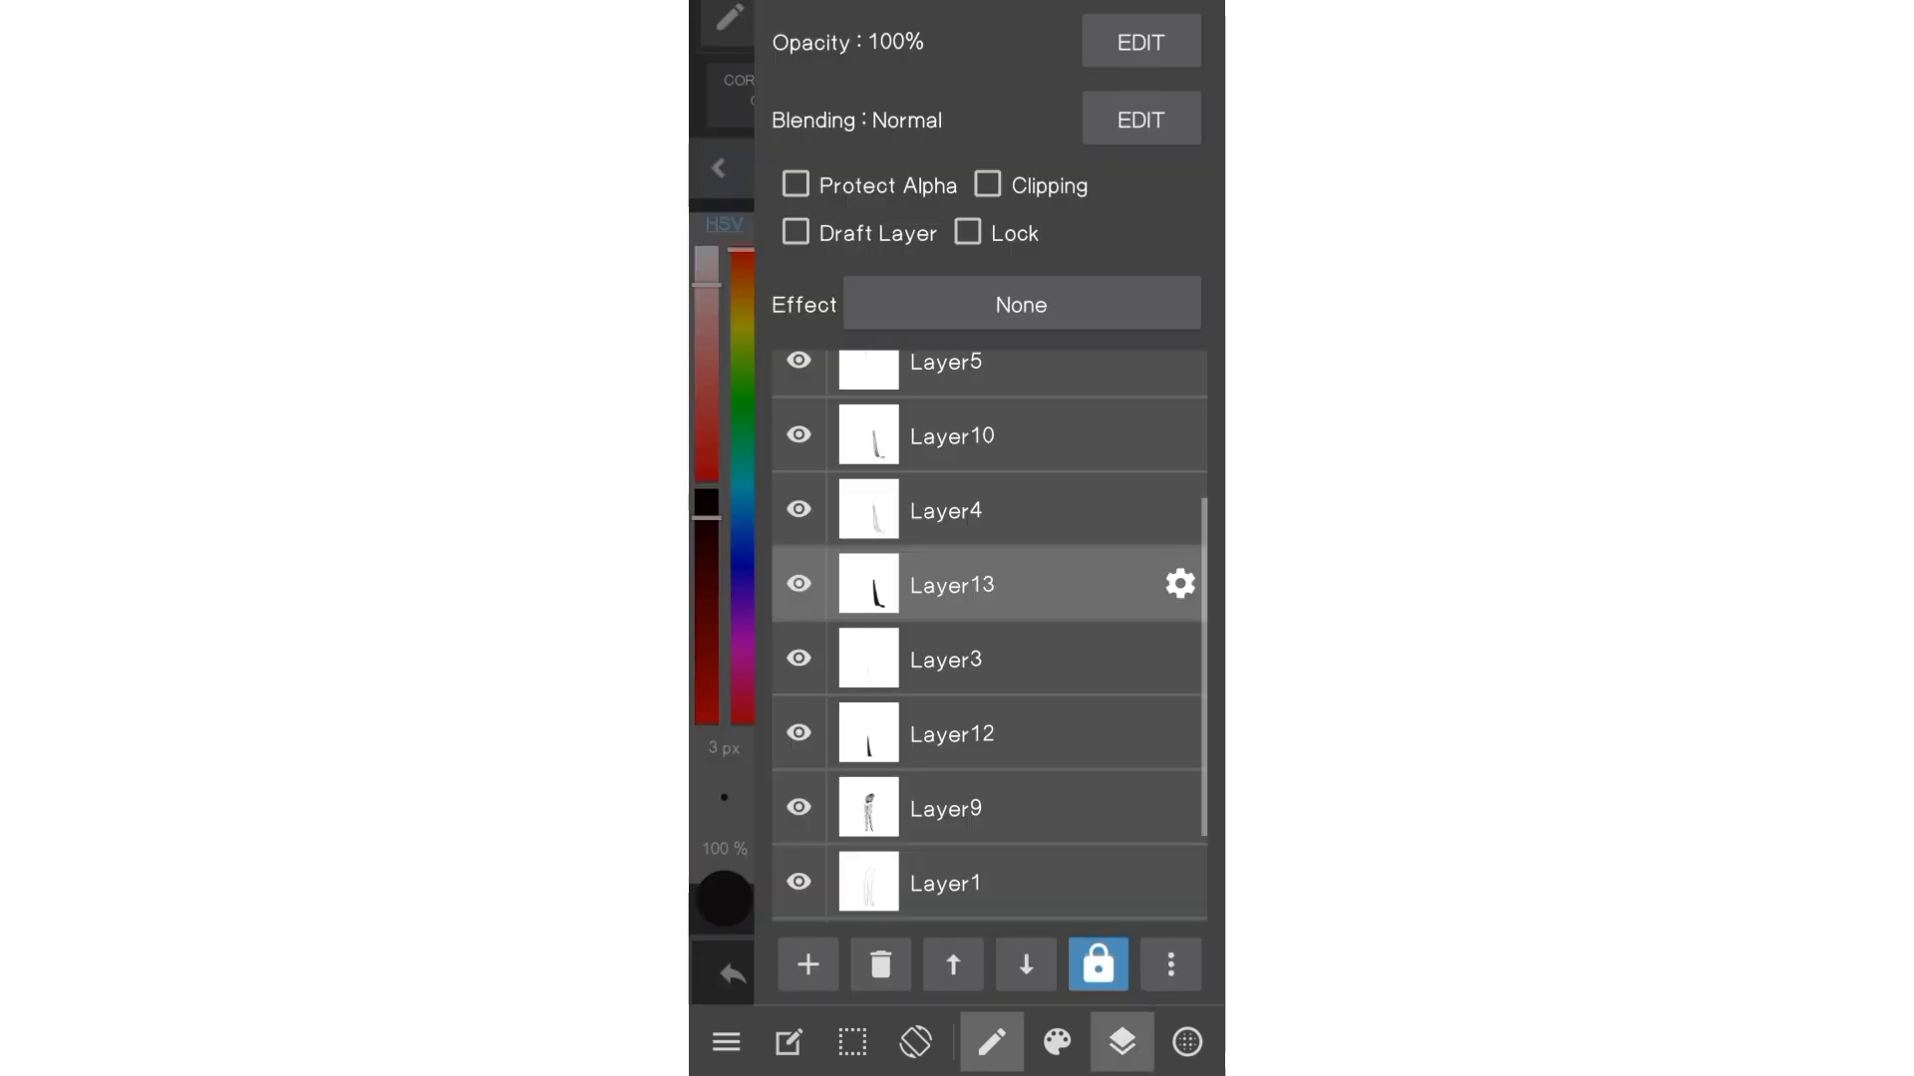
# - Select Layer11 and eyedrop a colour from the reference saree
pyautogui.scroll(-2, 1054, 688)
pyautogui.click(997, 808)
pyautogui.click(809, 964)
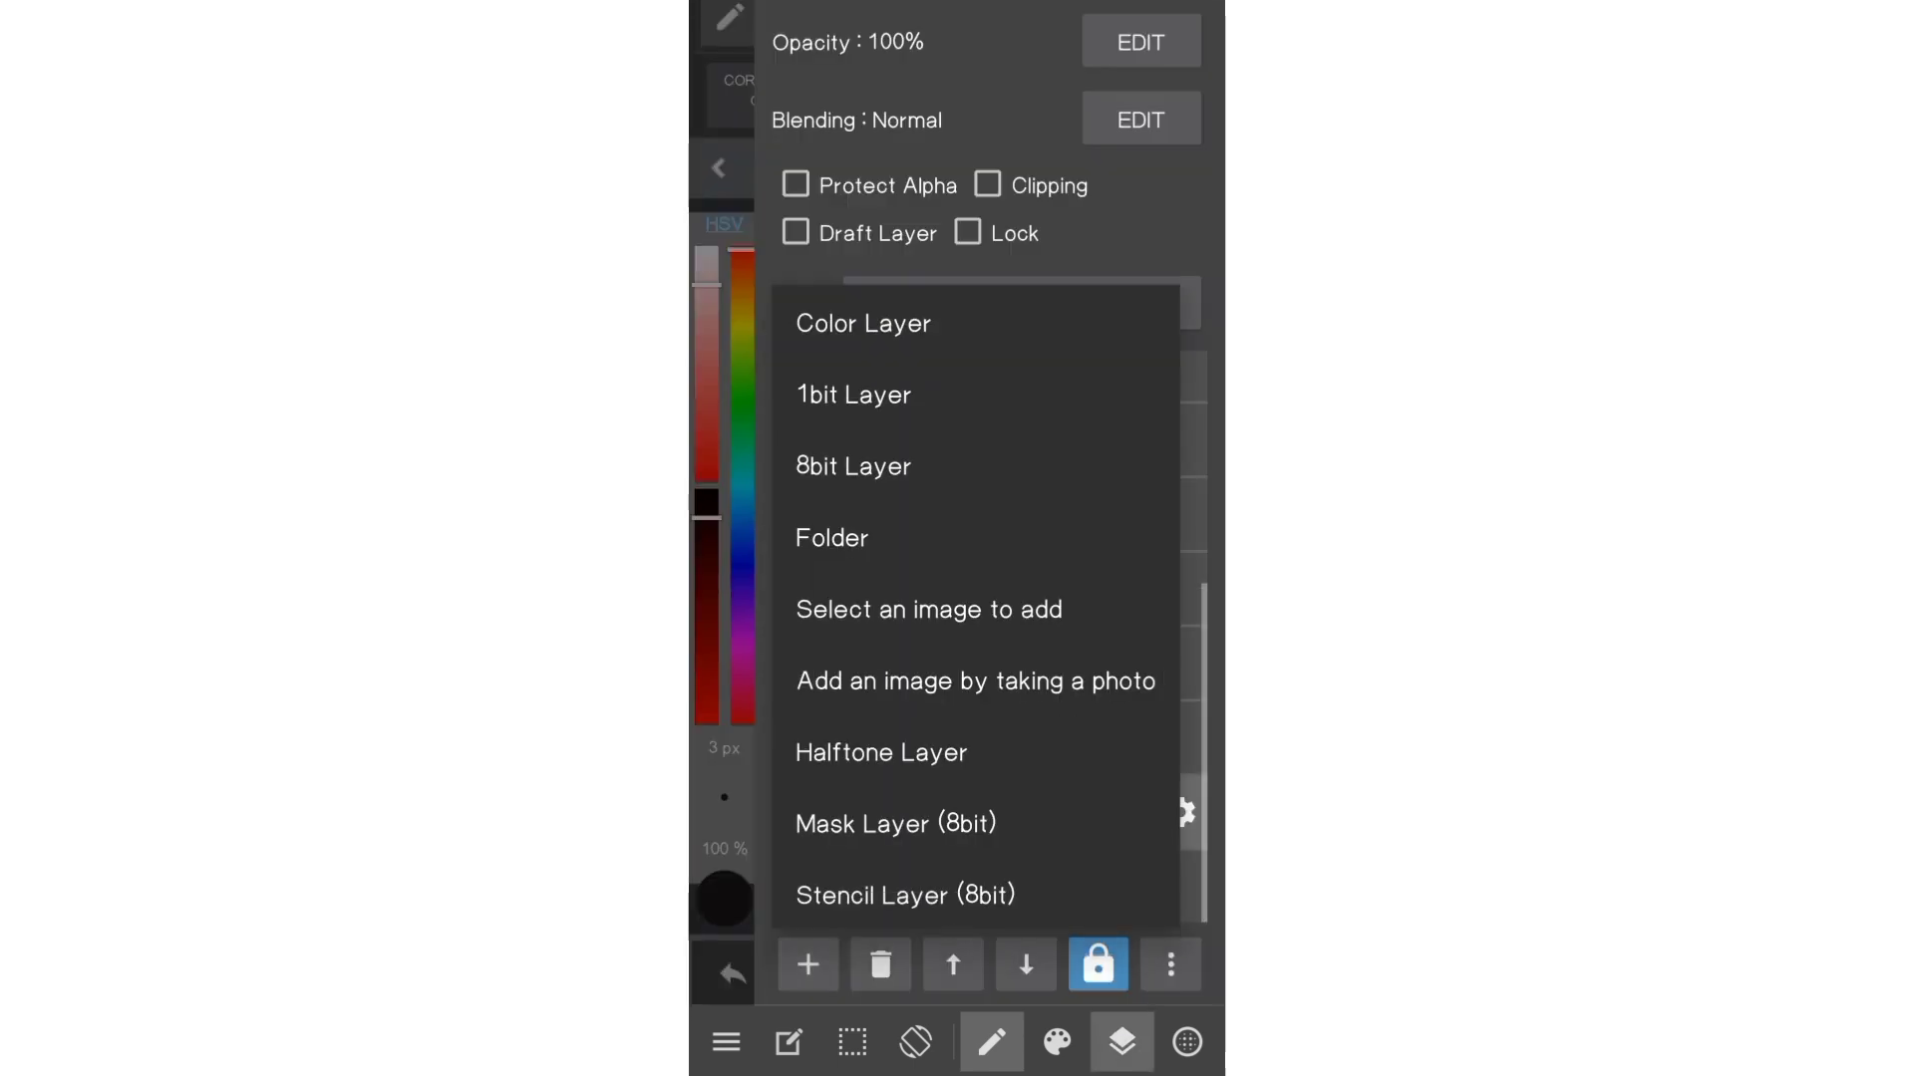
pyautogui.click(1122, 1042)
pyautogui.scroll(5, 1143, 353)
pyautogui.scroll(2, 957, 539)
pyautogui.scroll(2, 957, 539)
pyautogui.click(851, 974)
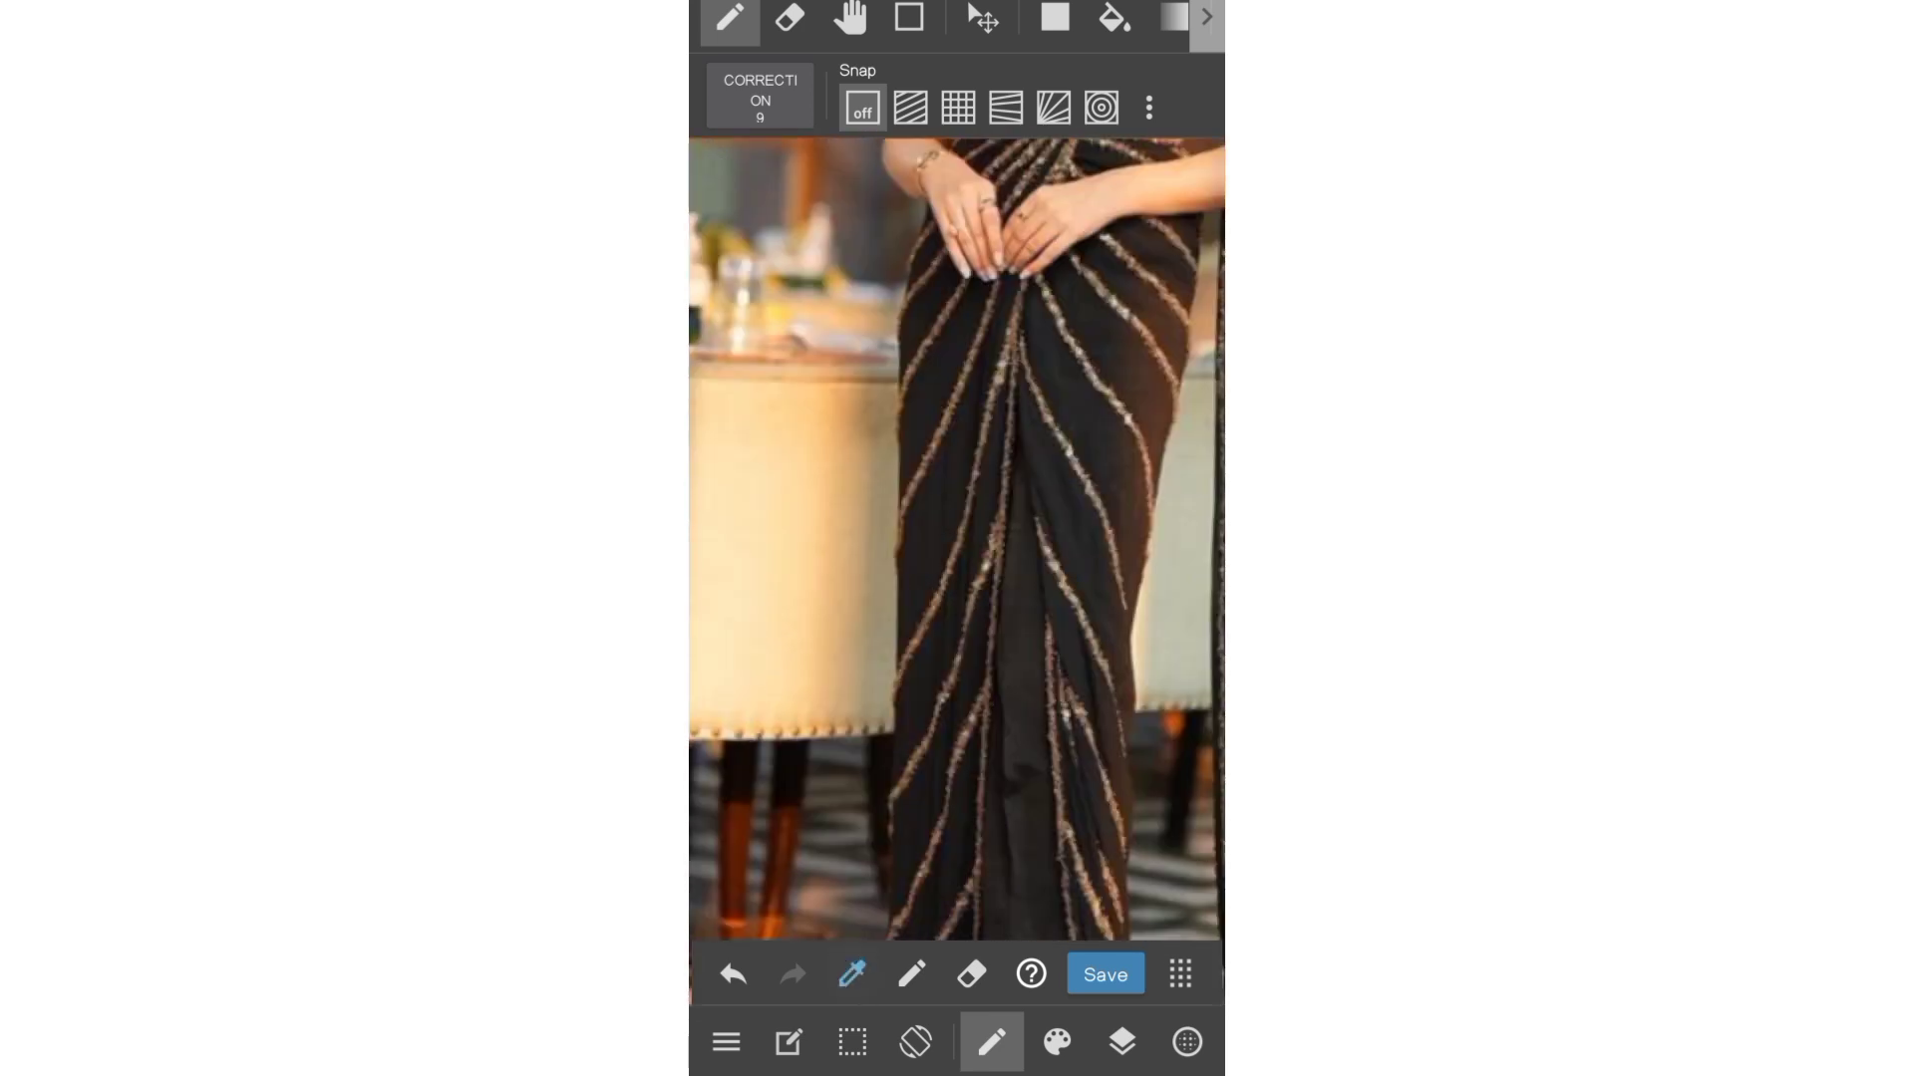
pyautogui.click(1058, 551)
pyautogui.scroll(-3, 957, 538)
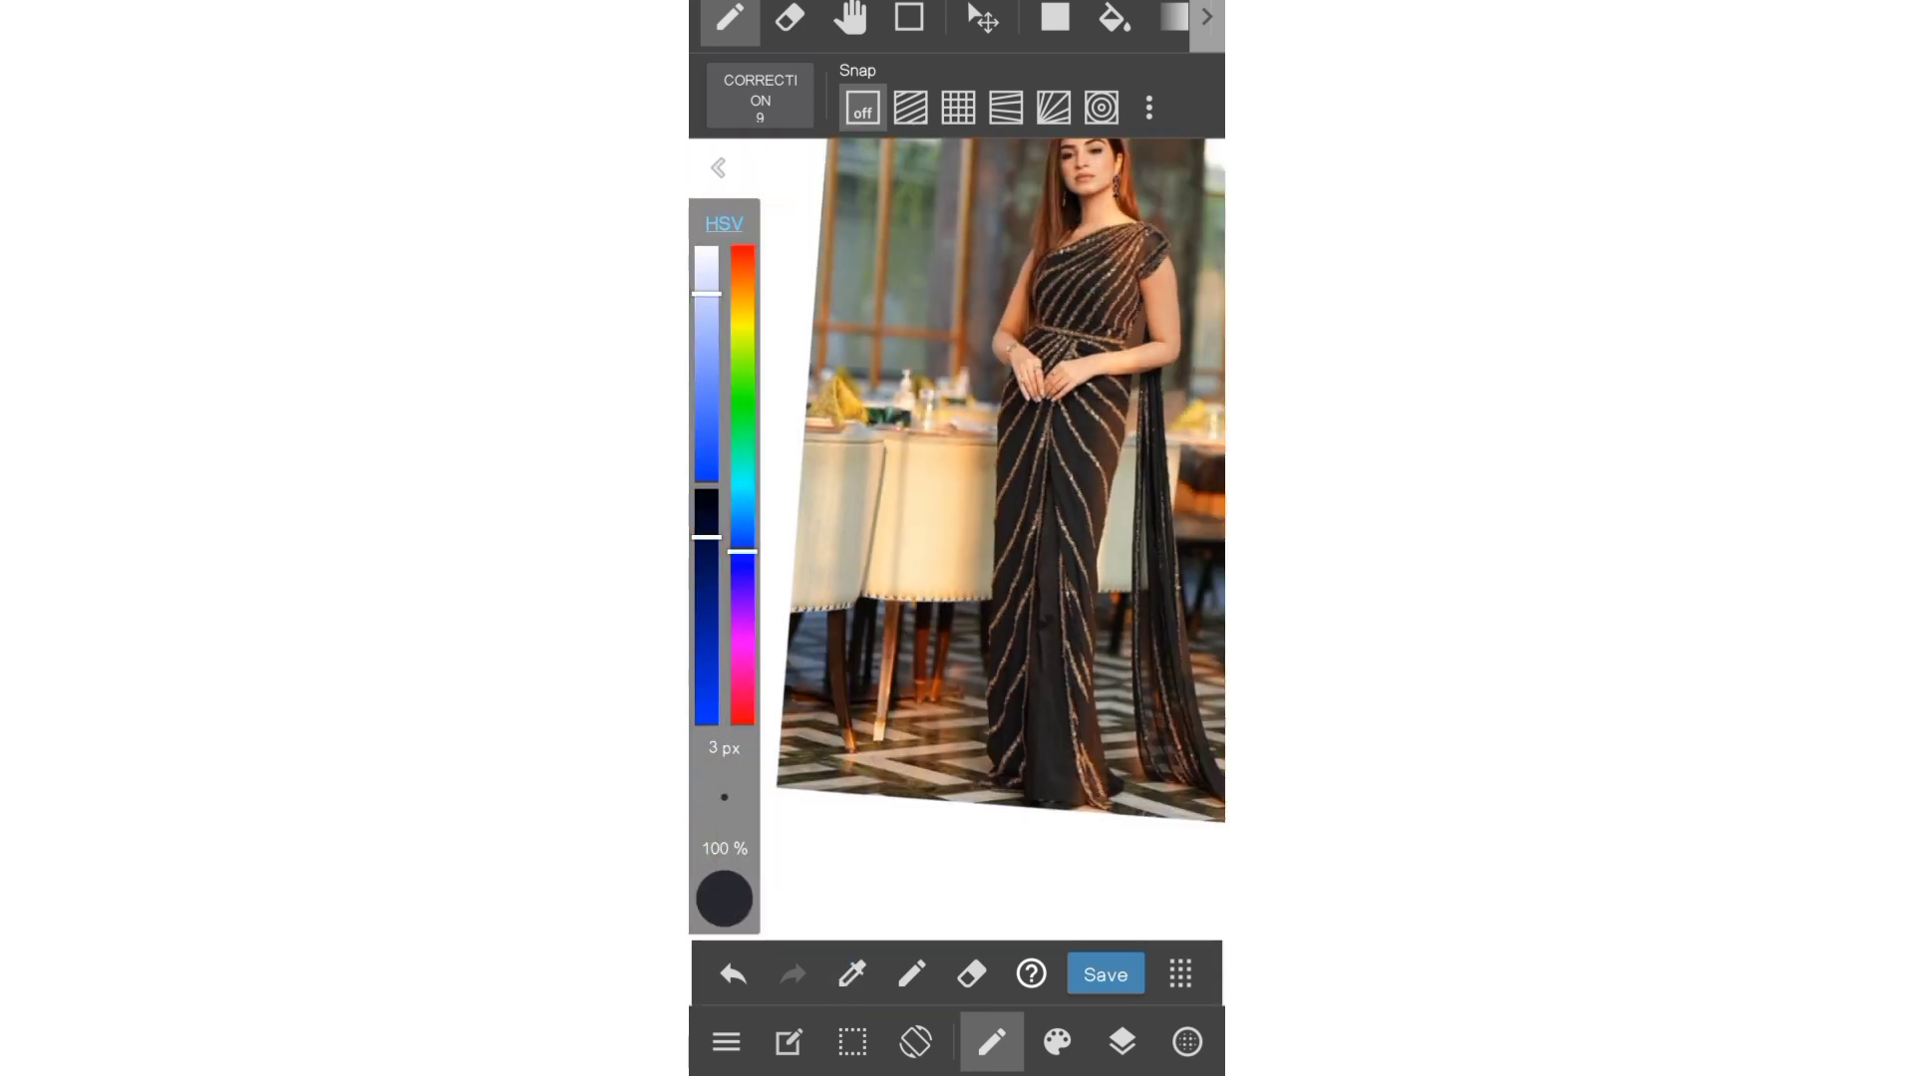
pyautogui.scroll(-3, 957, 538)
pyautogui.scroll(-2, 957, 539)
# - Add a new colour layer clipped to Layer11 and bring up the brush settings
pyautogui.click(1122, 1042)
pyautogui.click(808, 965)
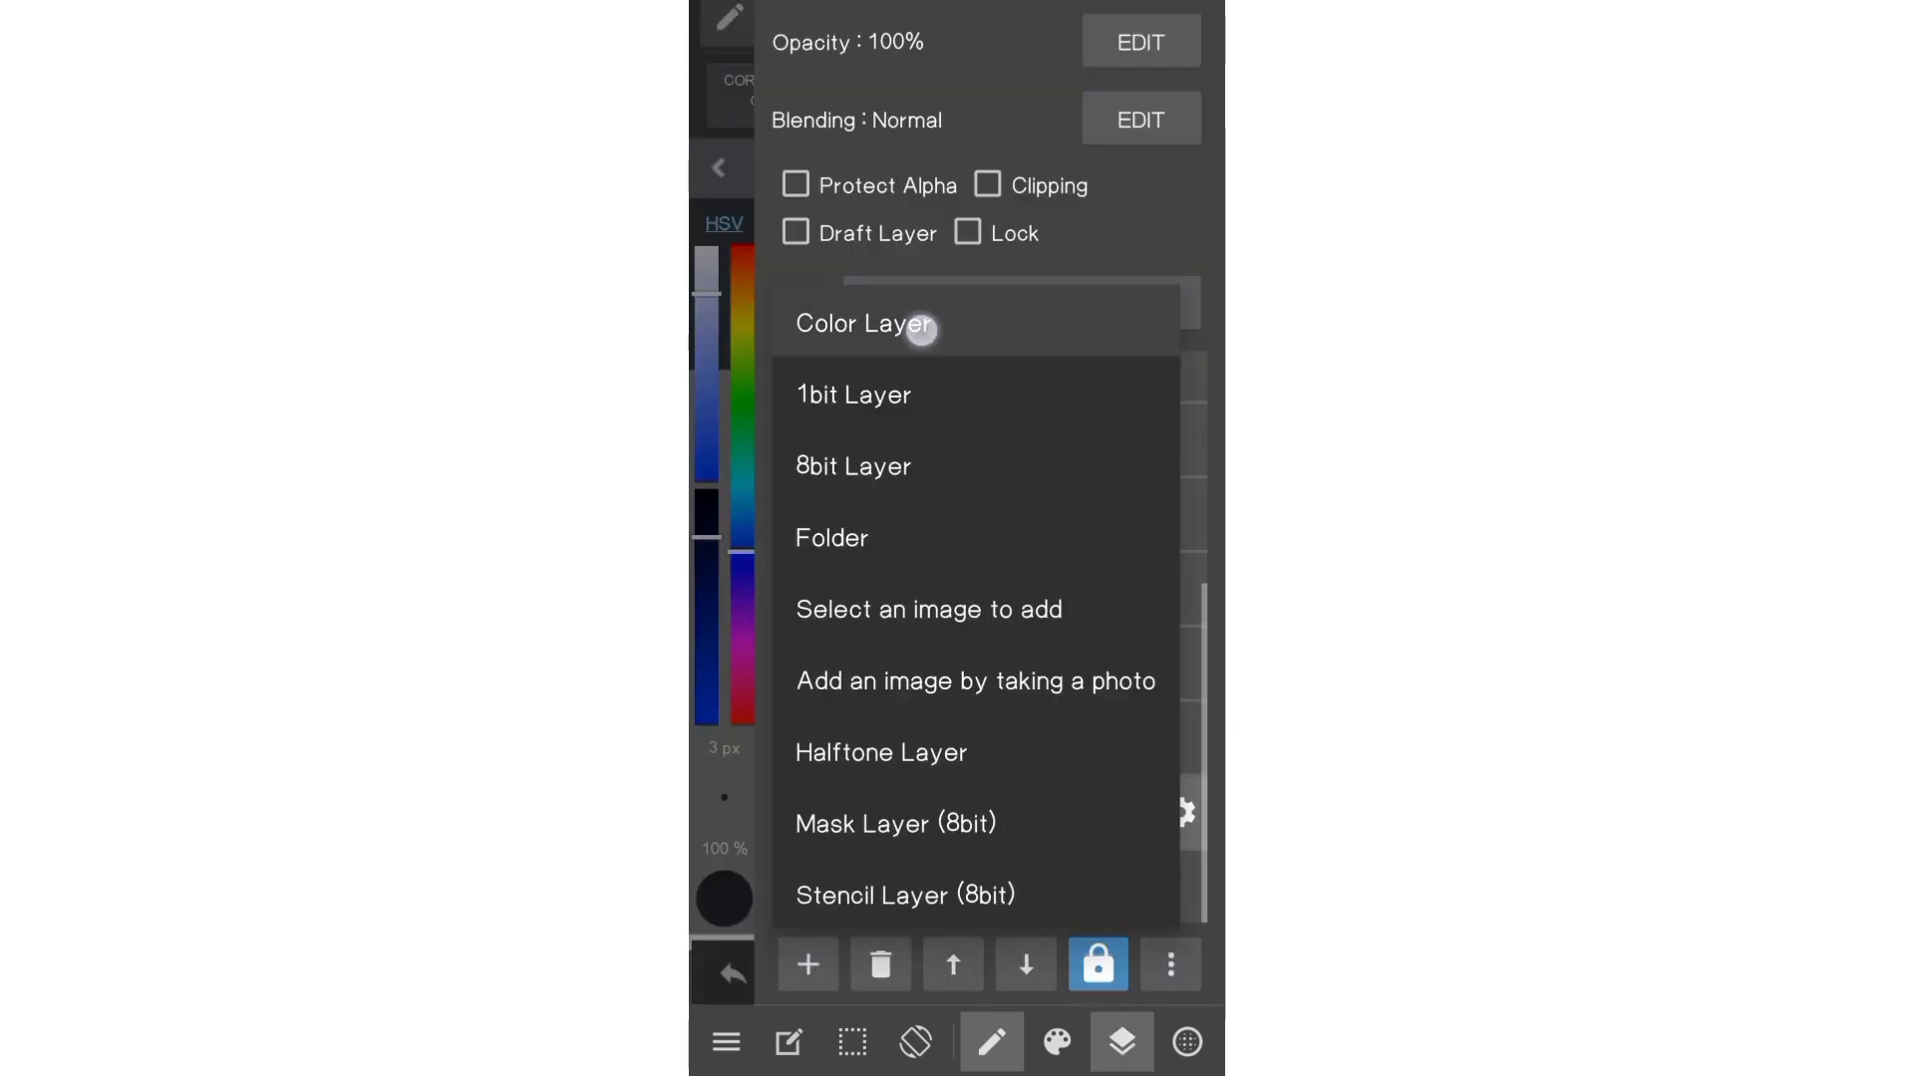
pyautogui.click(918, 325)
pyautogui.click(987, 185)
pyautogui.click(1122, 1042)
pyautogui.click(1122, 1041)
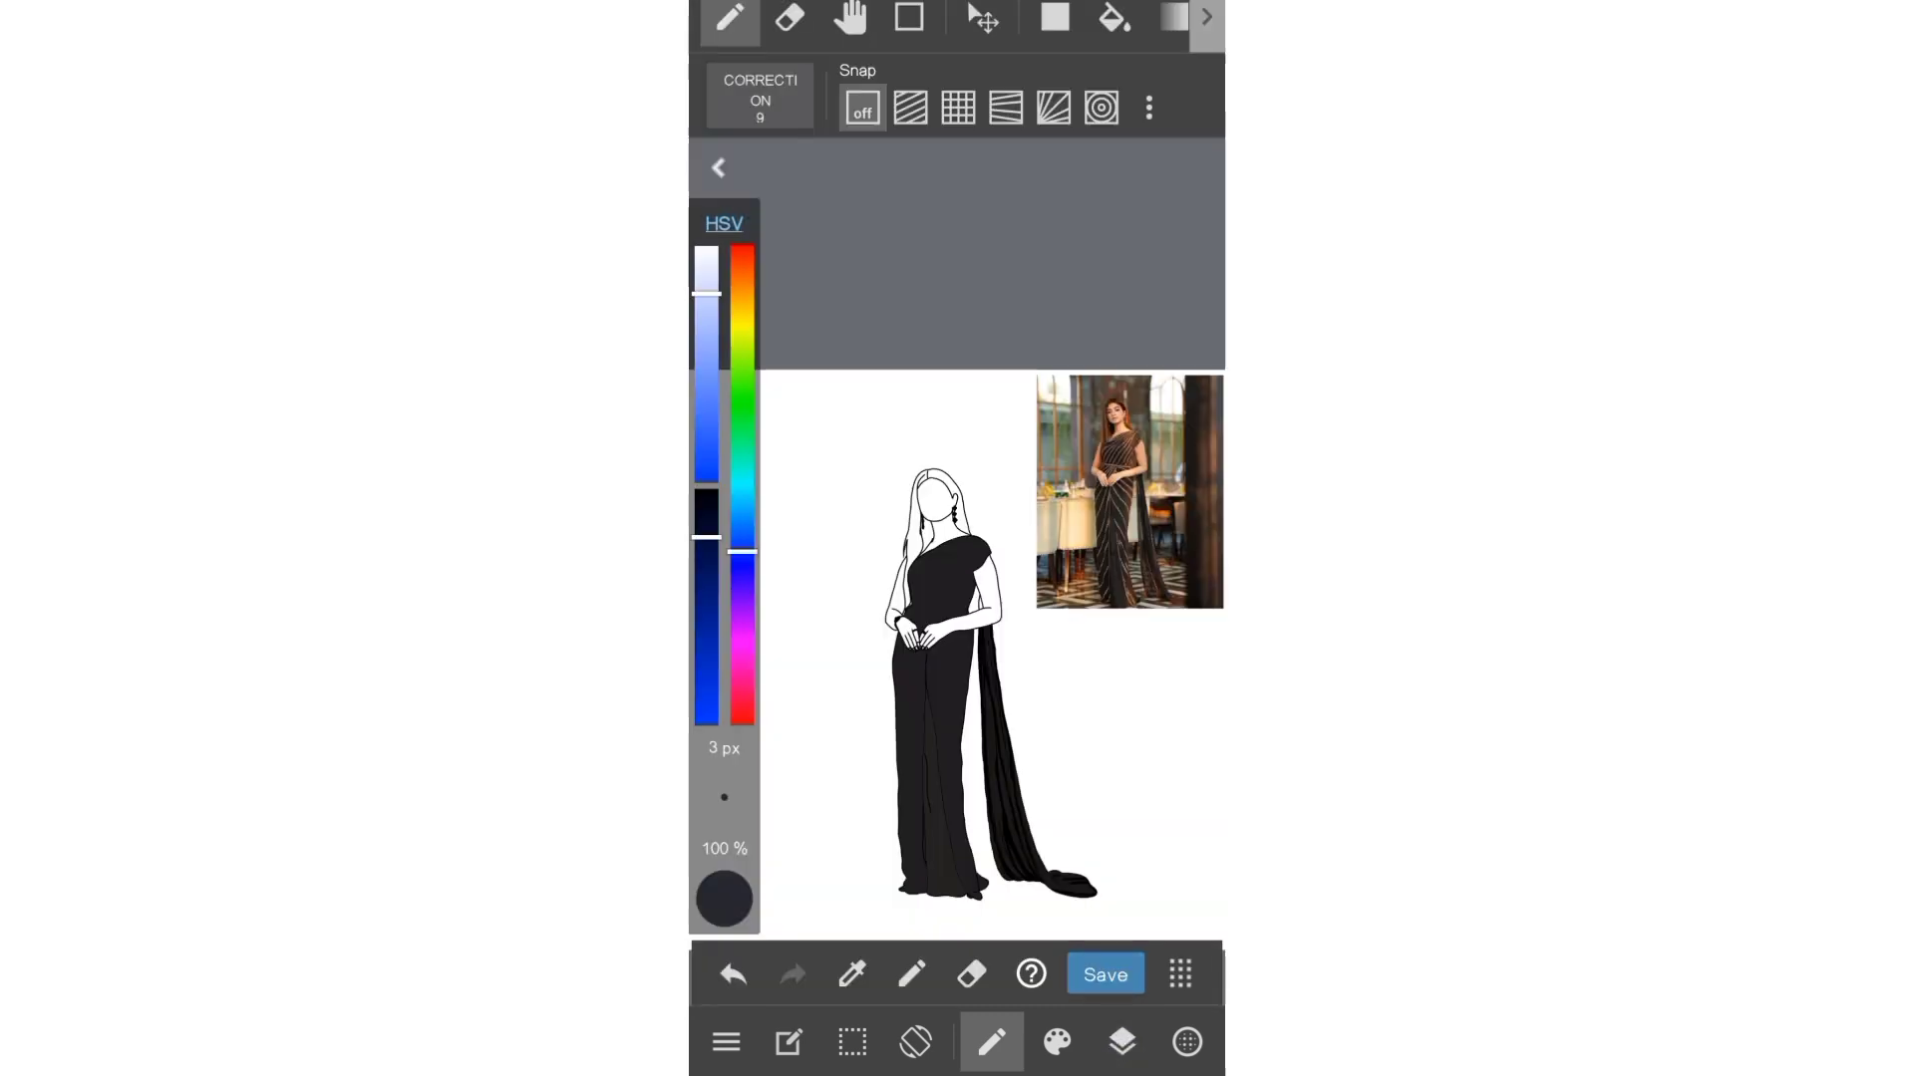
pyautogui.scroll(2, 996, 558)
pyautogui.scroll(1, 997, 558)
pyautogui.scroll(3, 1076, 747)
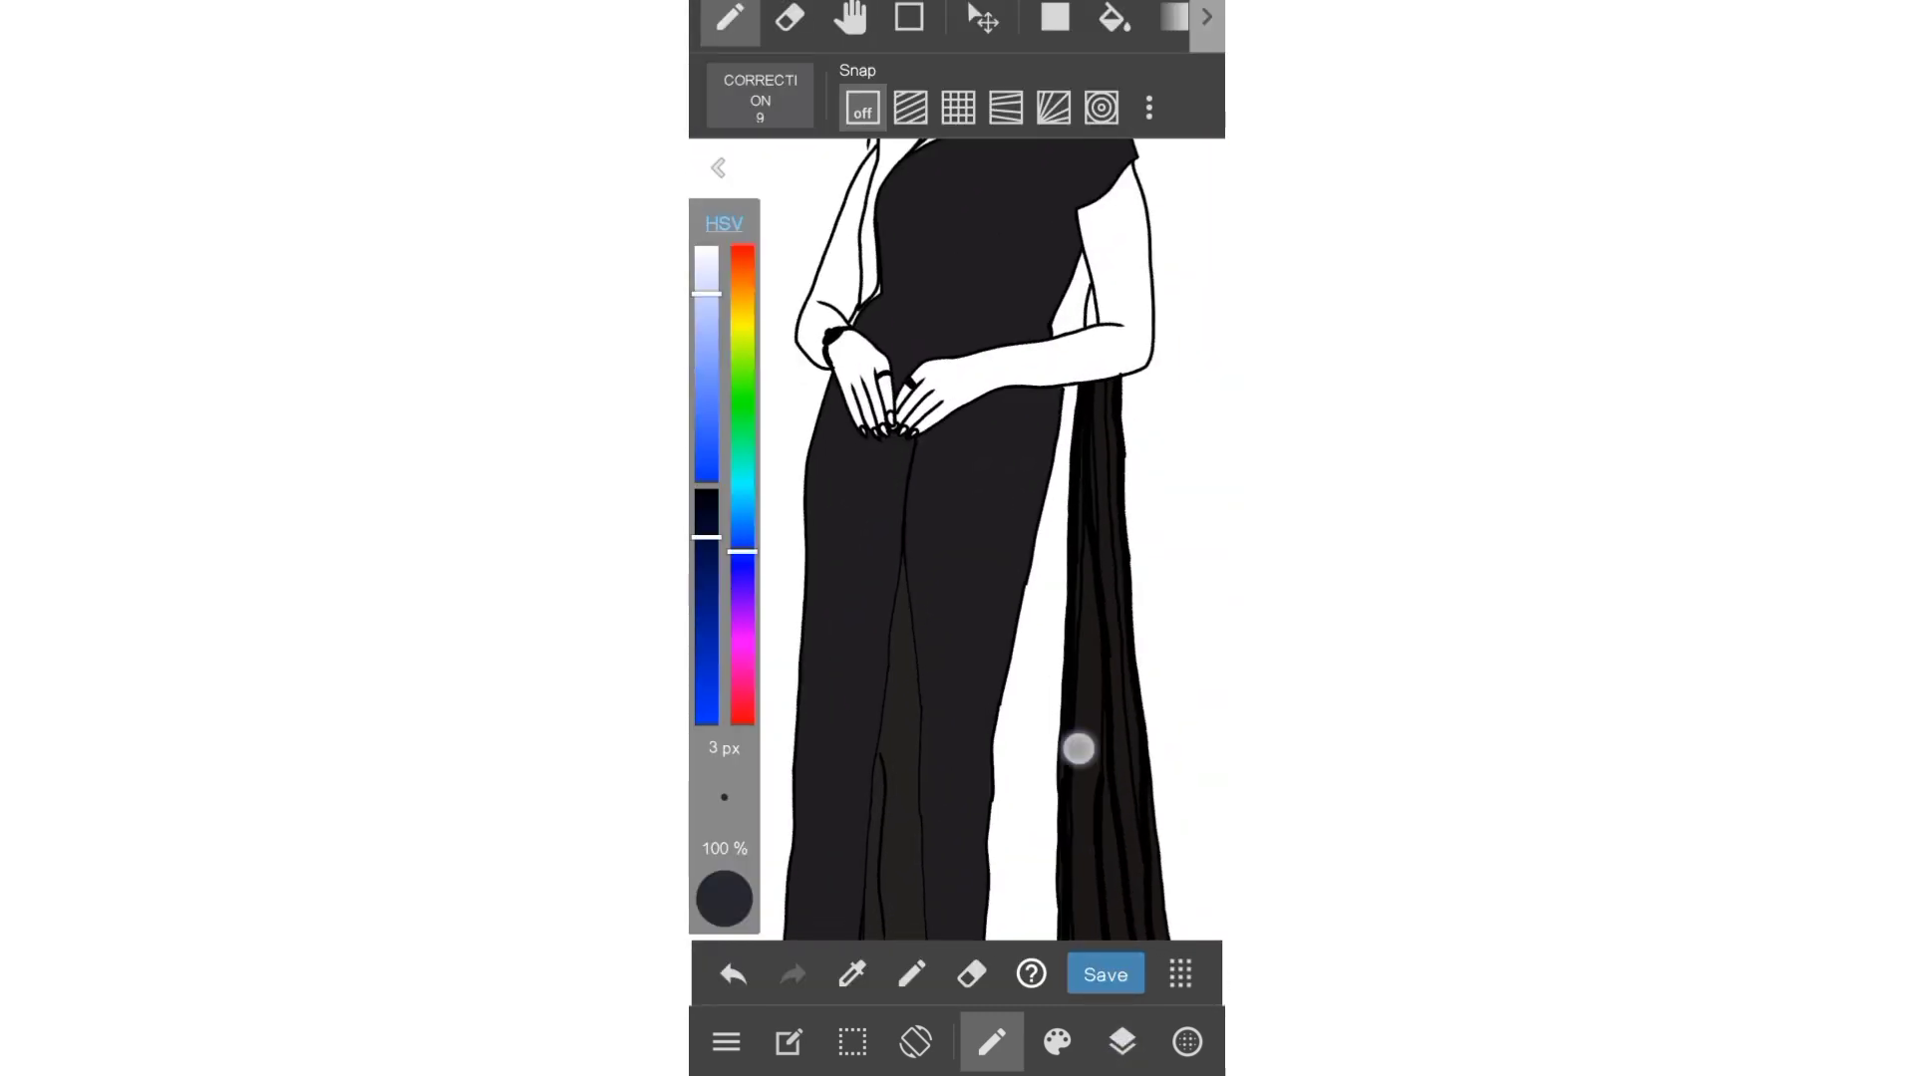
pyautogui.click(1057, 1041)
# - Pick a soft textured brush, enlarge it to 63 px, and brush faint streaks over the gown
pyautogui.click(1049, 673)
pyautogui.click(1056, 1041)
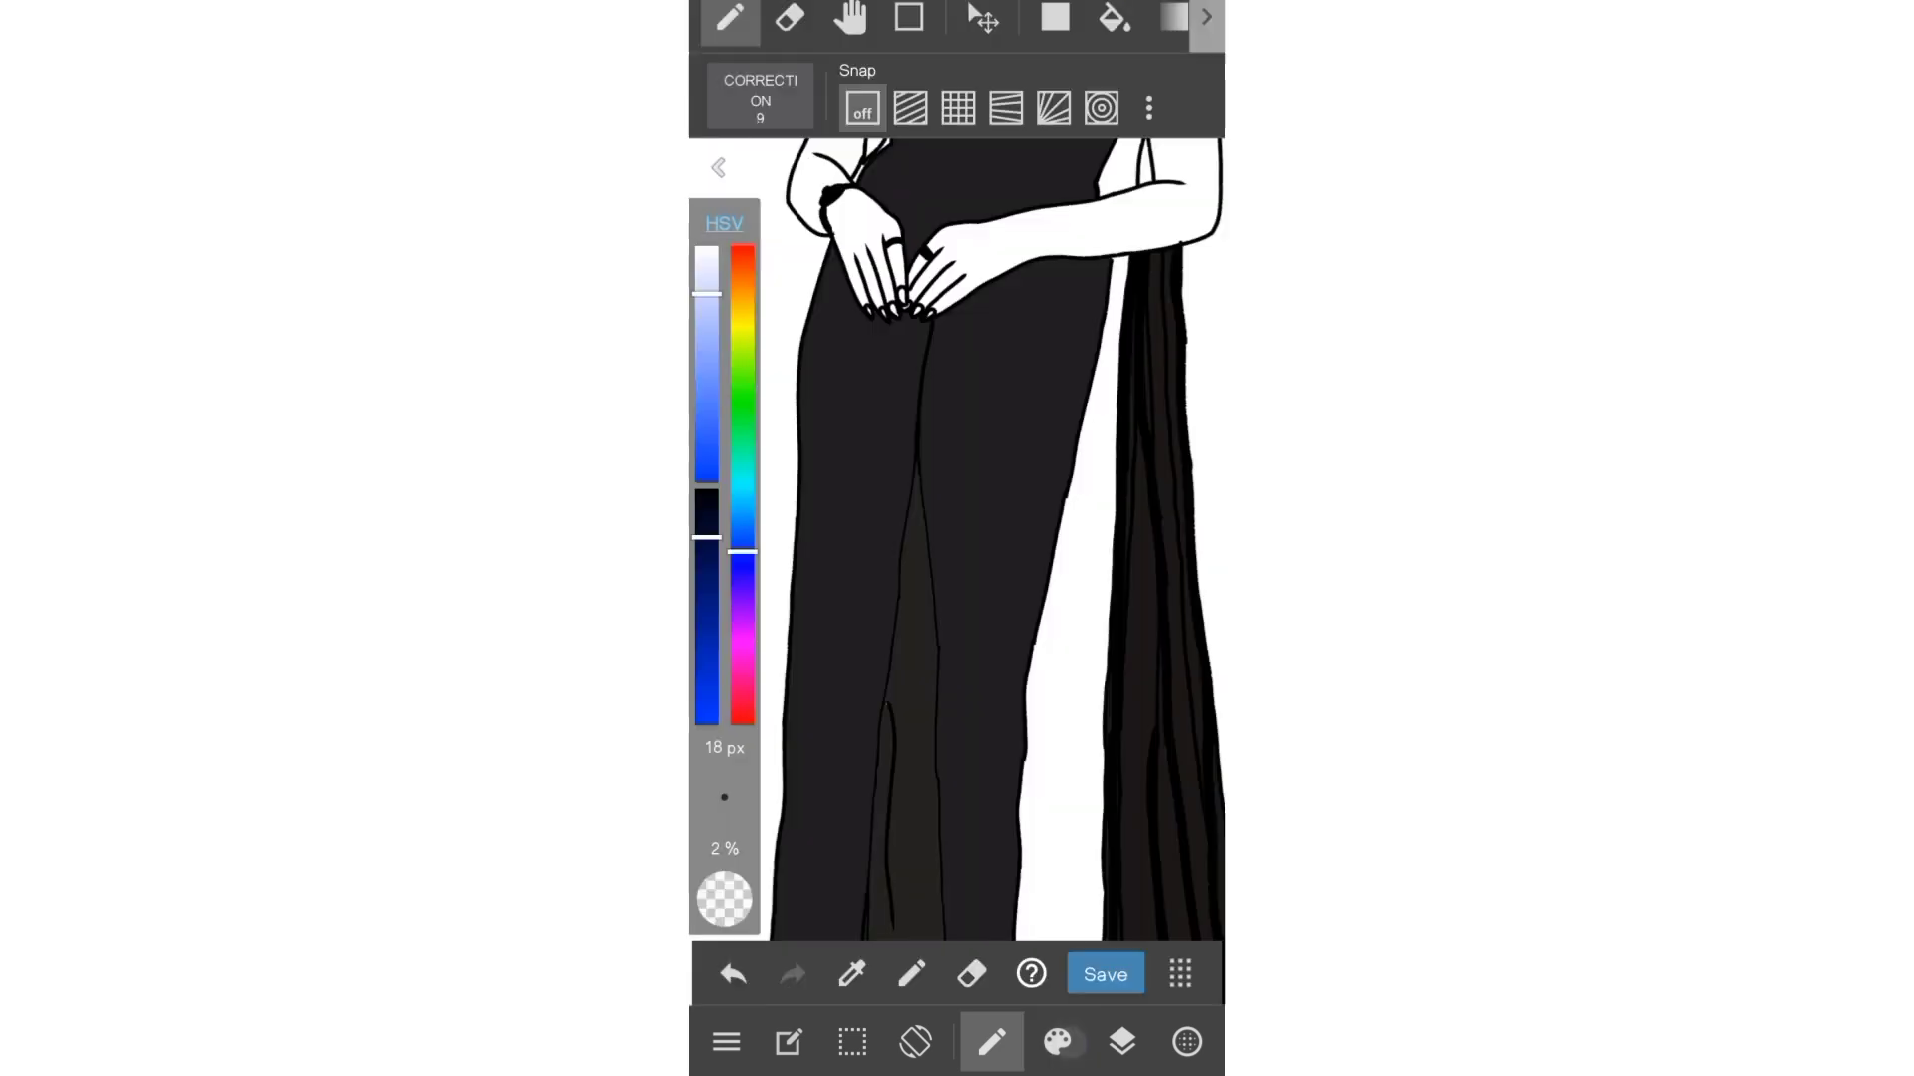
pyautogui.moveTo(723, 797); pyautogui.dragTo(724, 778)
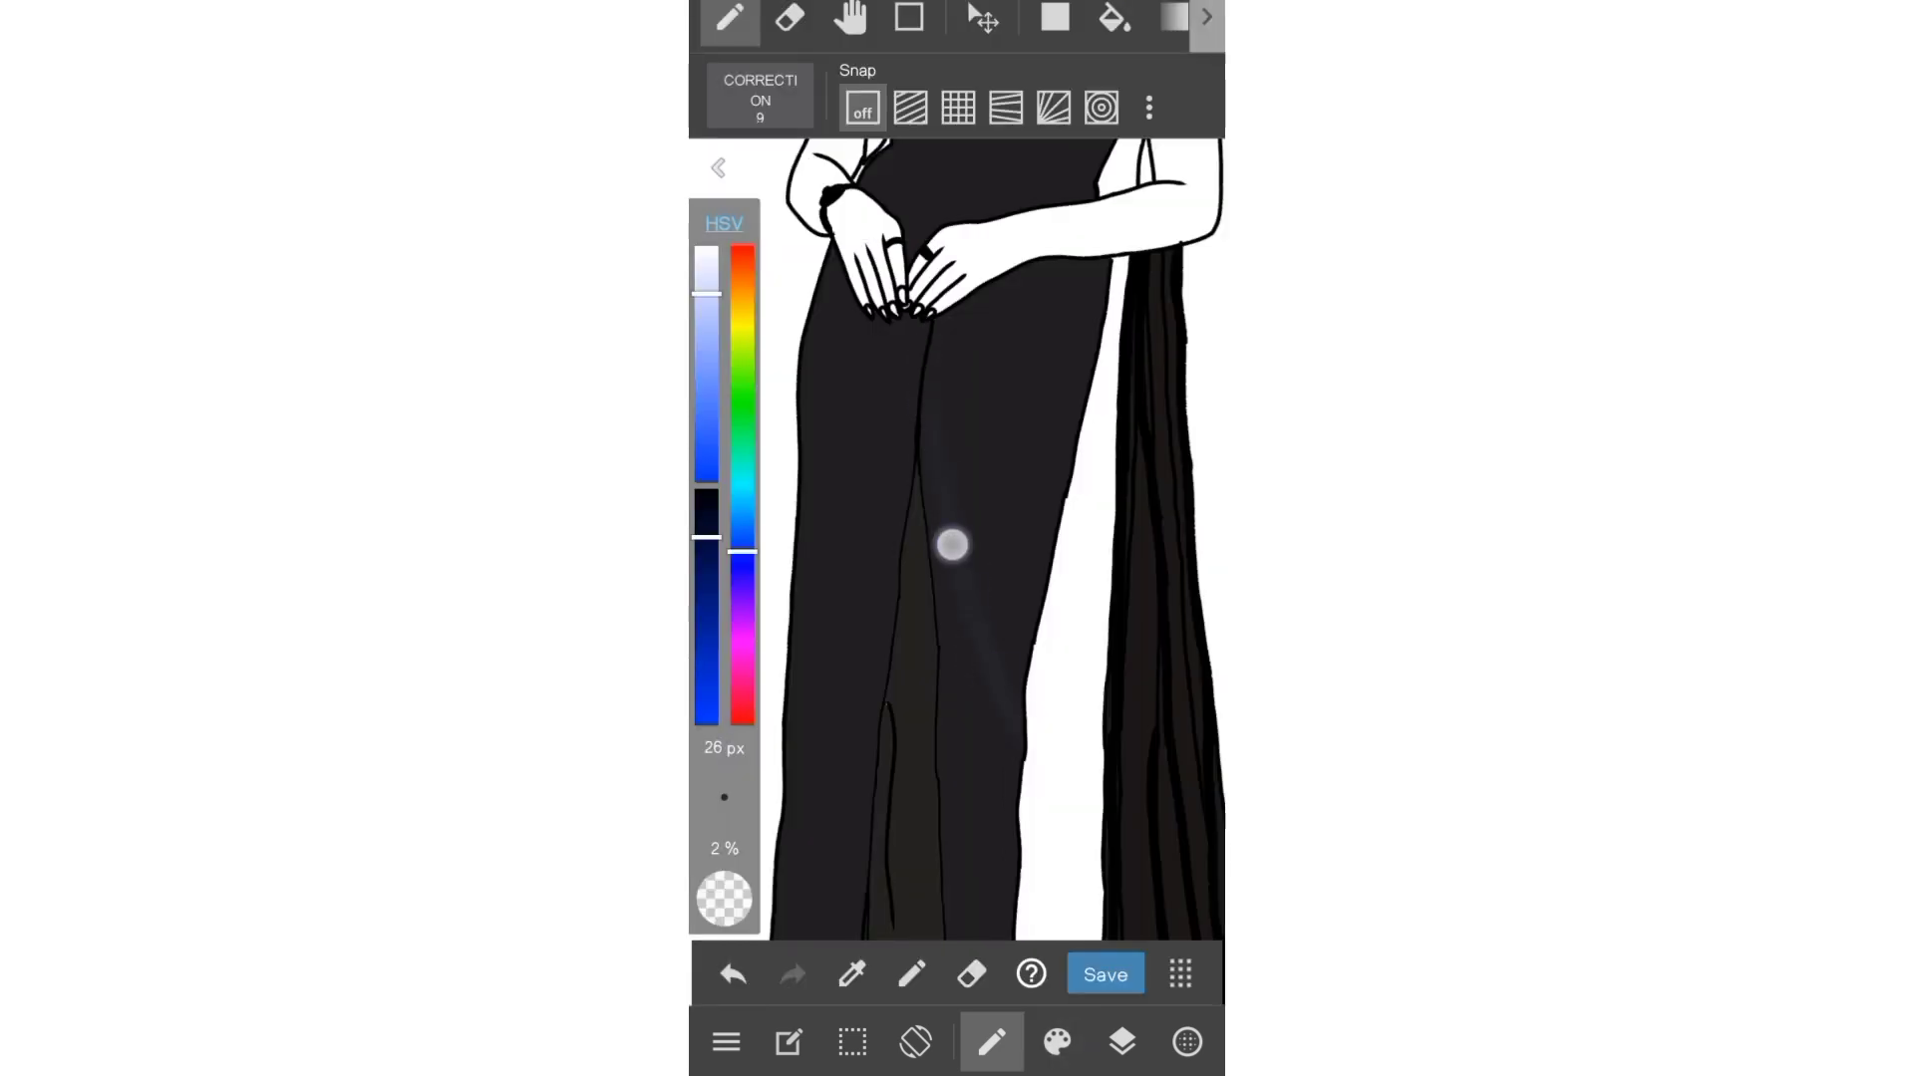
pyautogui.moveTo(996, 558); pyautogui.dragTo(997, 539)
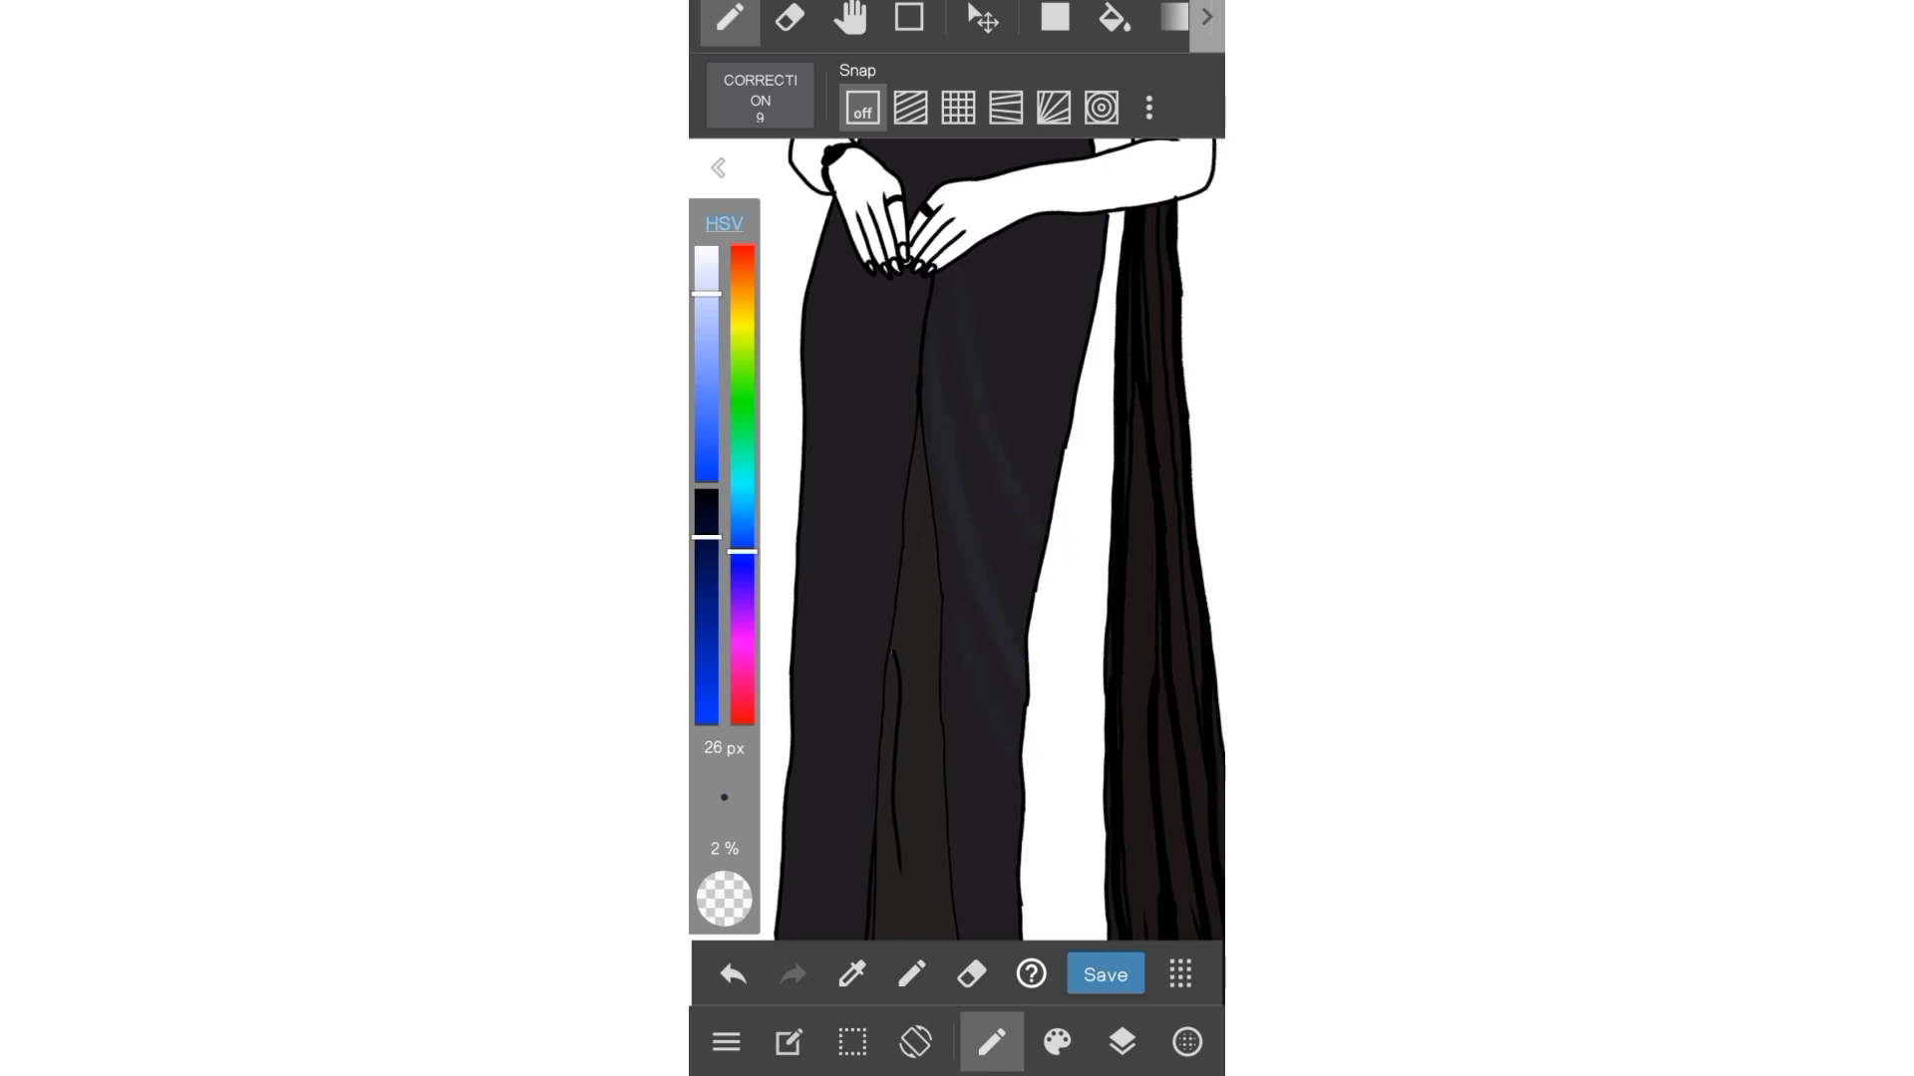
pyautogui.scroll(3, 1061, 573)
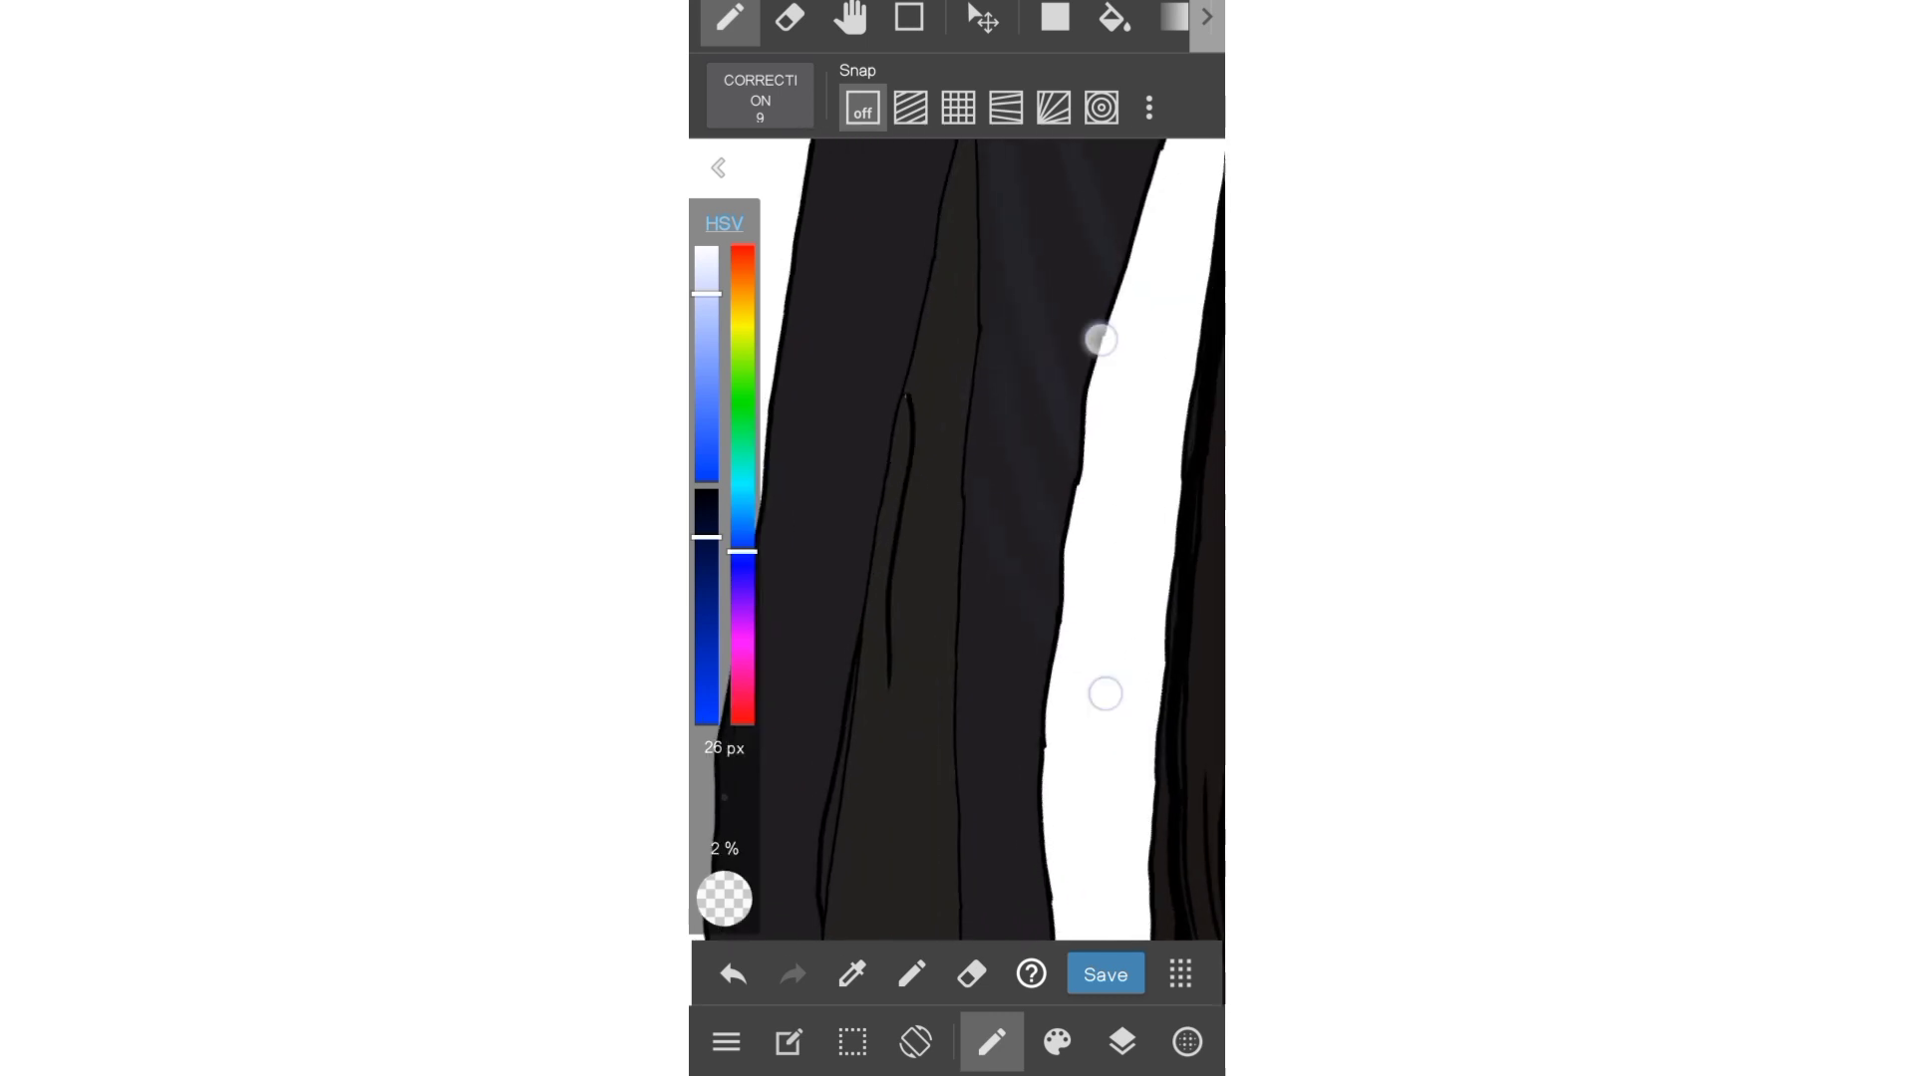
pyautogui.scroll(-3, 1102, 510)
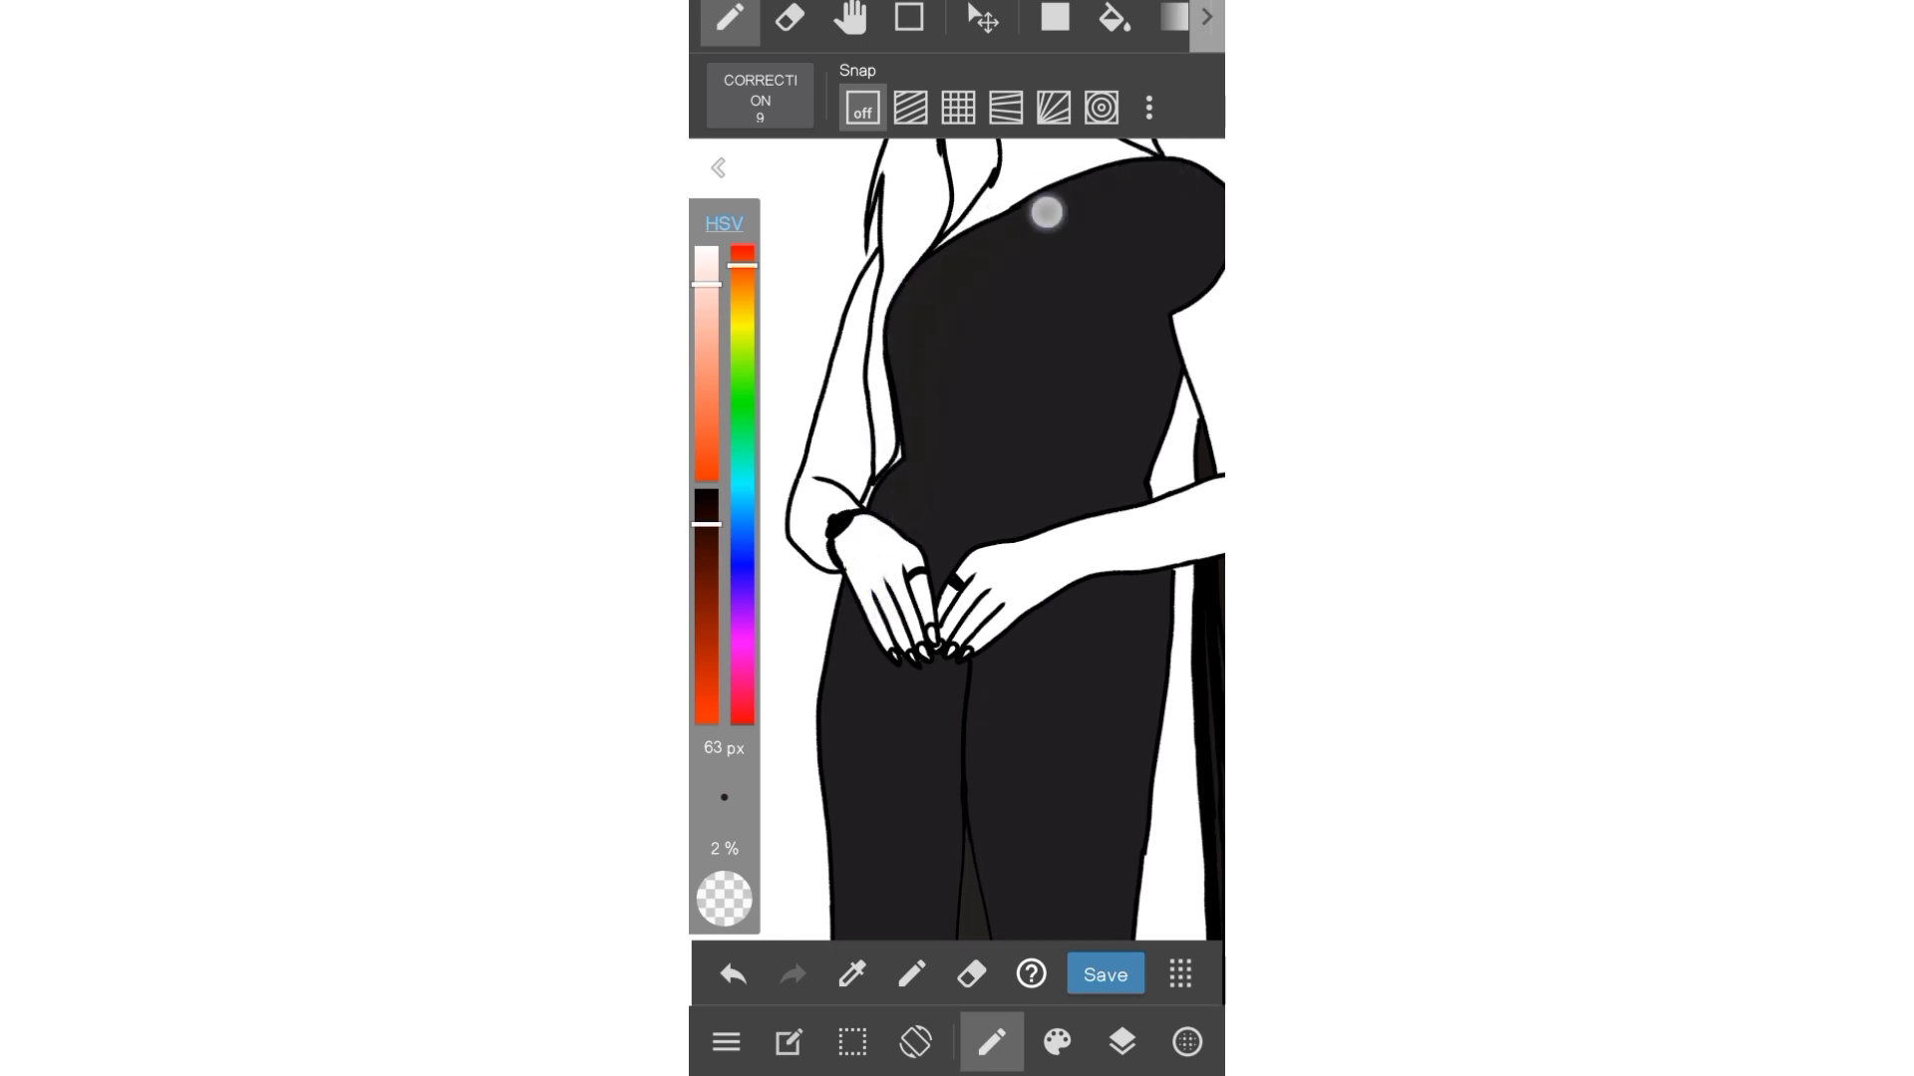
pyautogui.moveTo(998, 480); pyautogui.dragTo(1054, 278)
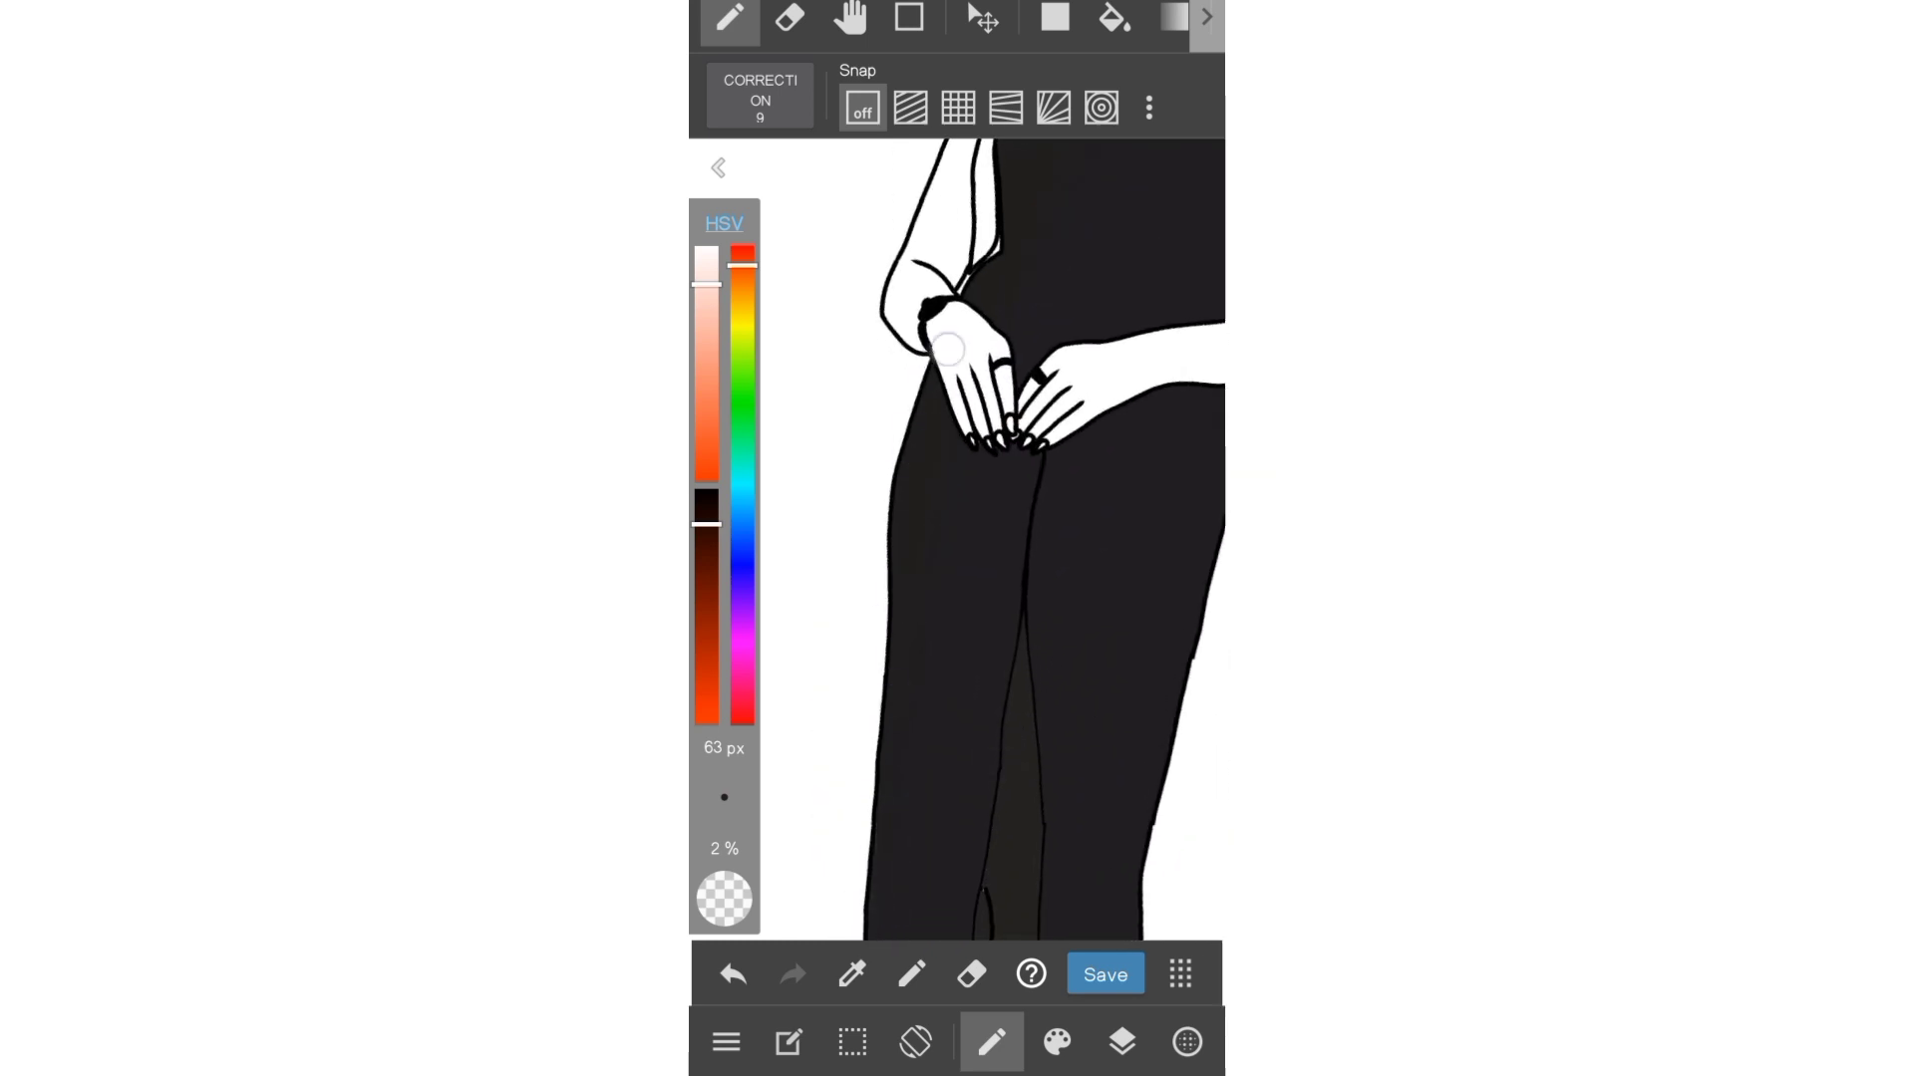
pyautogui.scroll(-3, 946, 349)
pyautogui.scroll(3, 1030, 718)
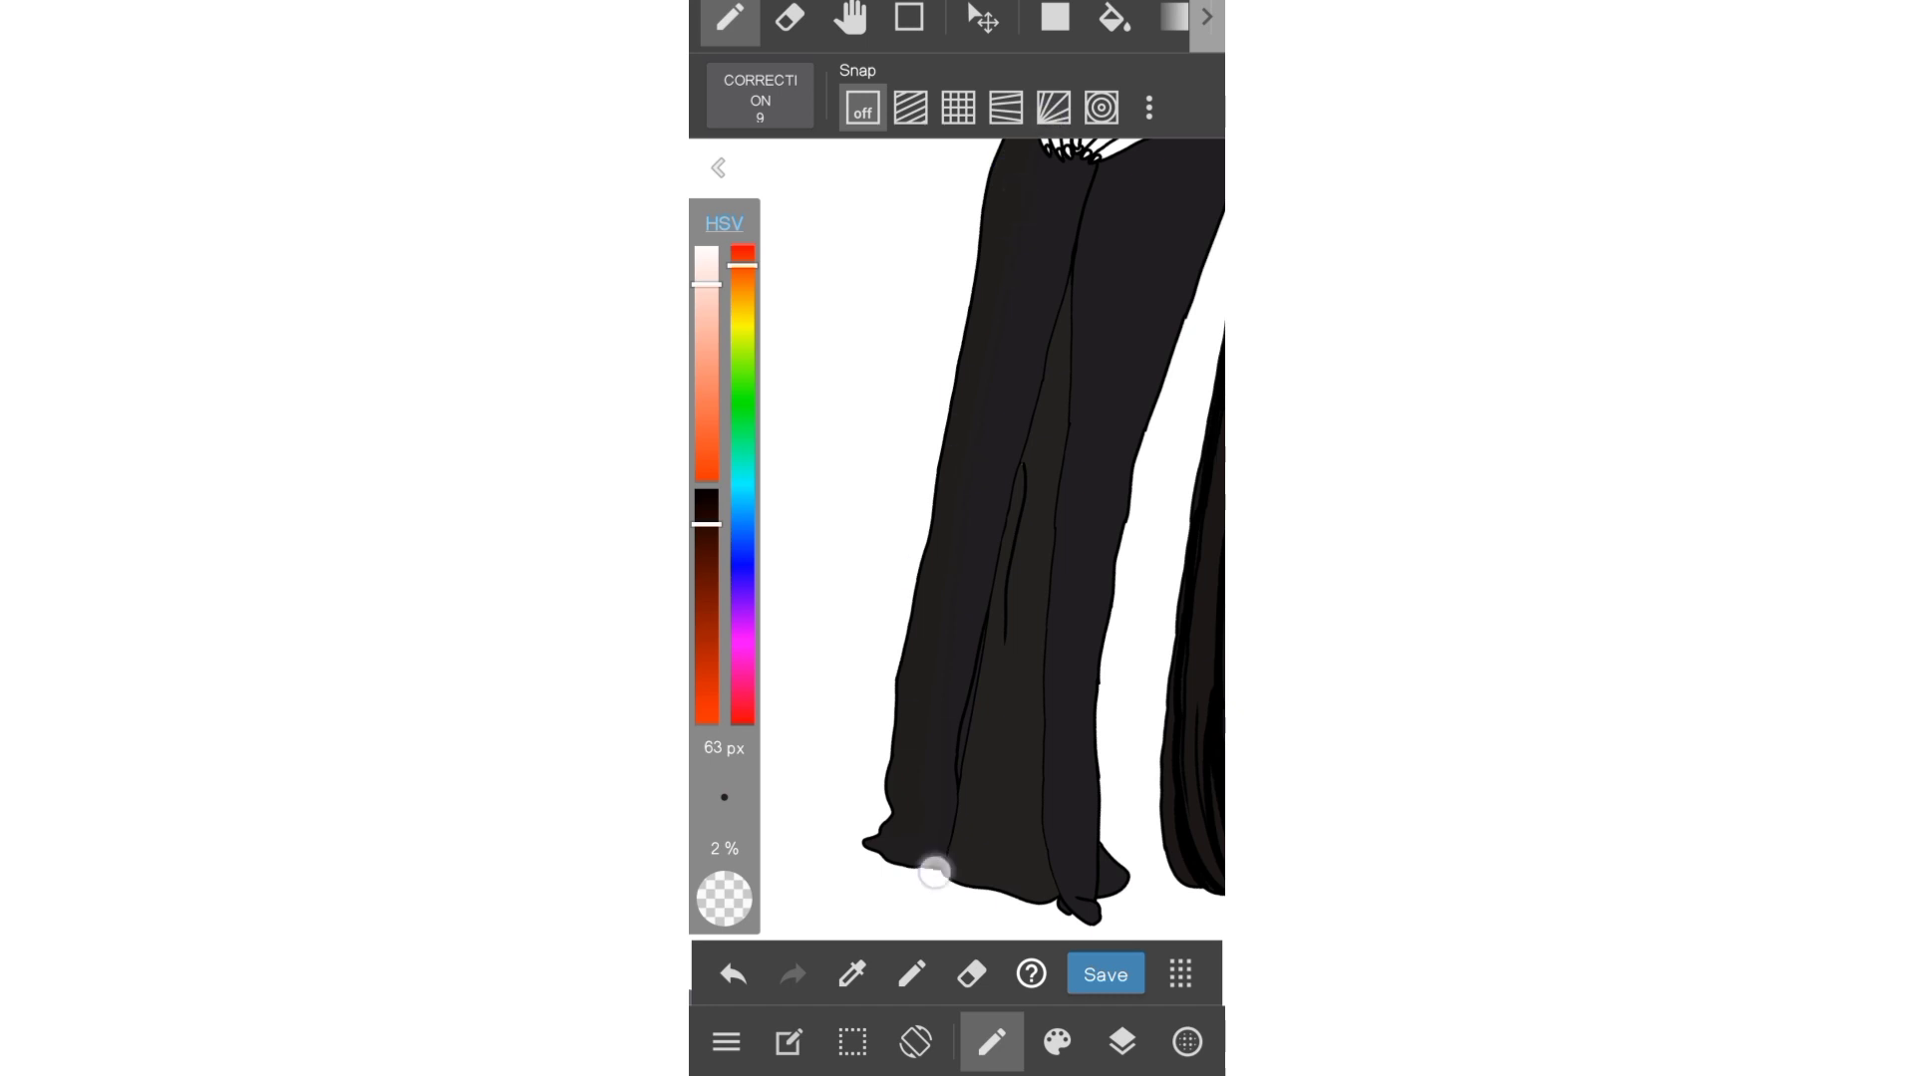
pyautogui.scroll(-3, 928, 855)
pyautogui.scroll(3, 994, 735)
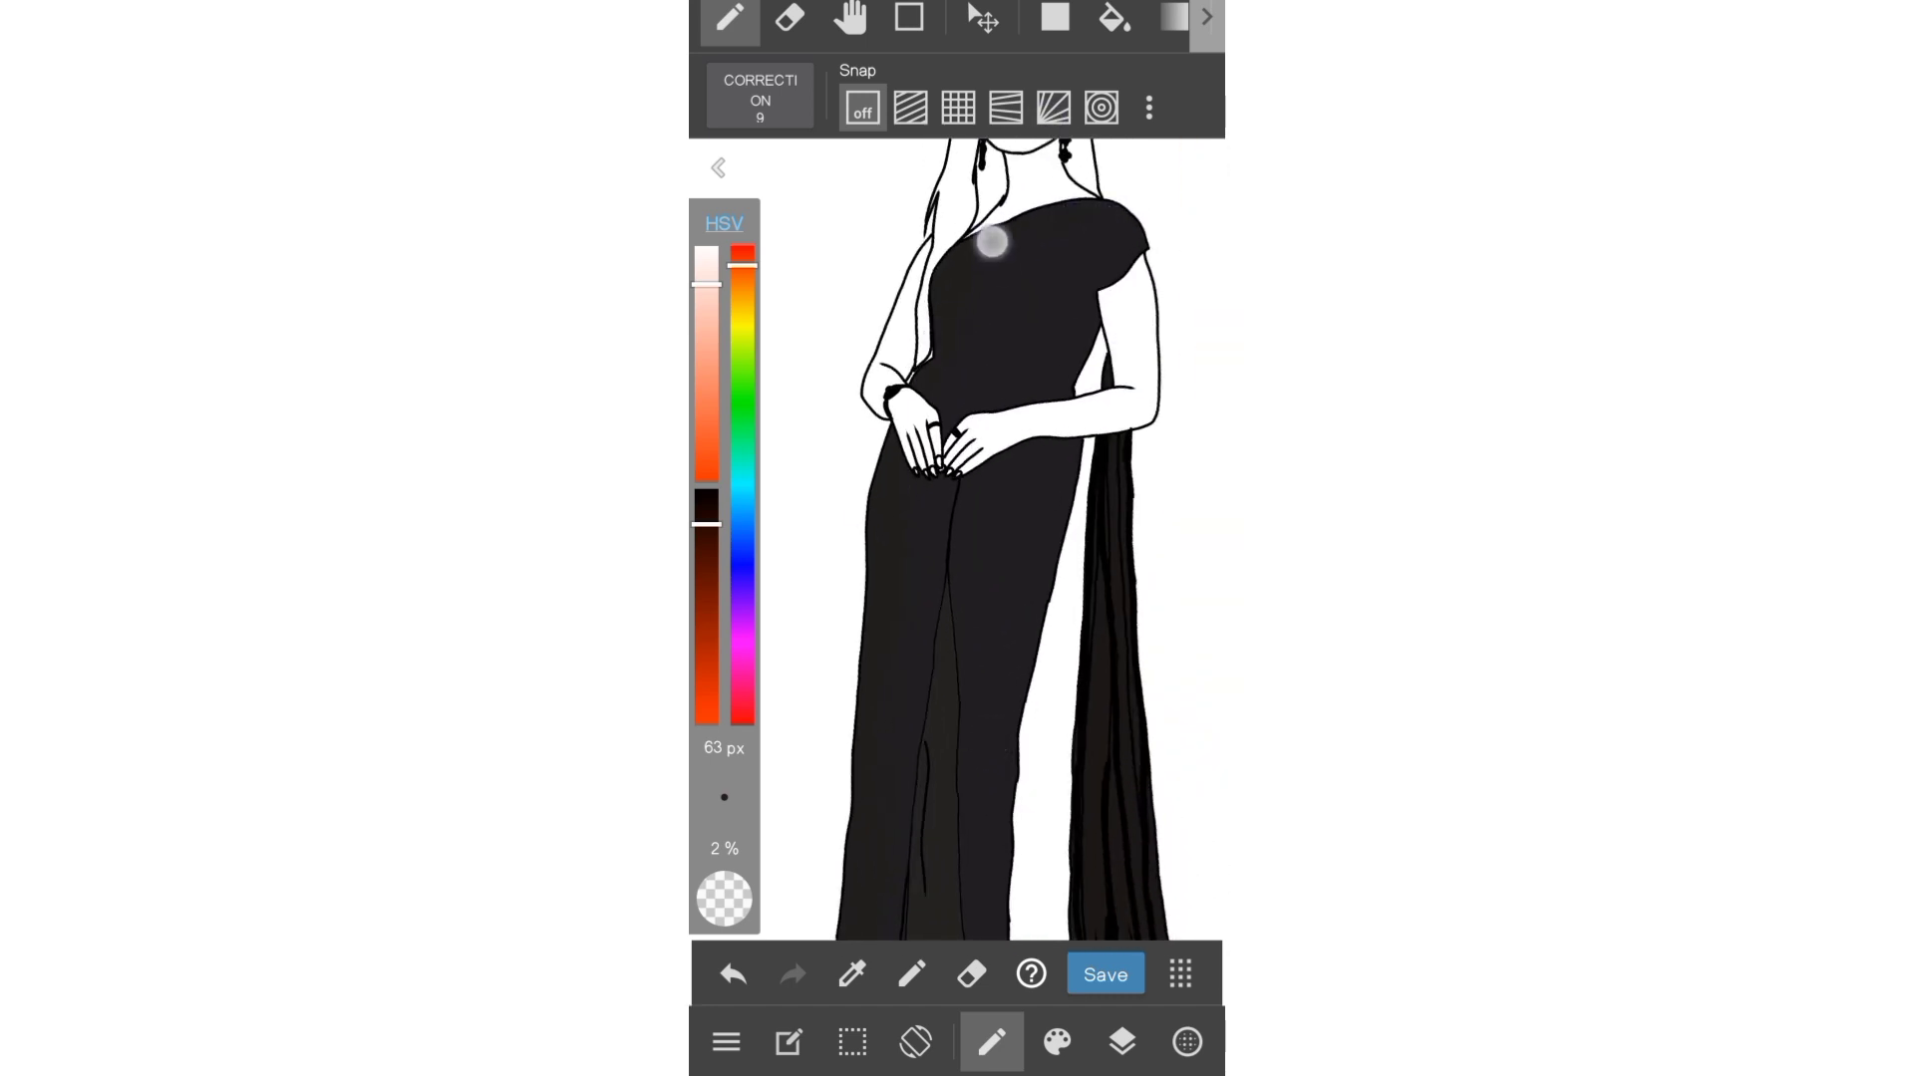
pyautogui.scroll(-2, 991, 781)
# - Add a new colour layer and eyedrop a colour from the dress
pyautogui.scroll(-2, 982, 735)
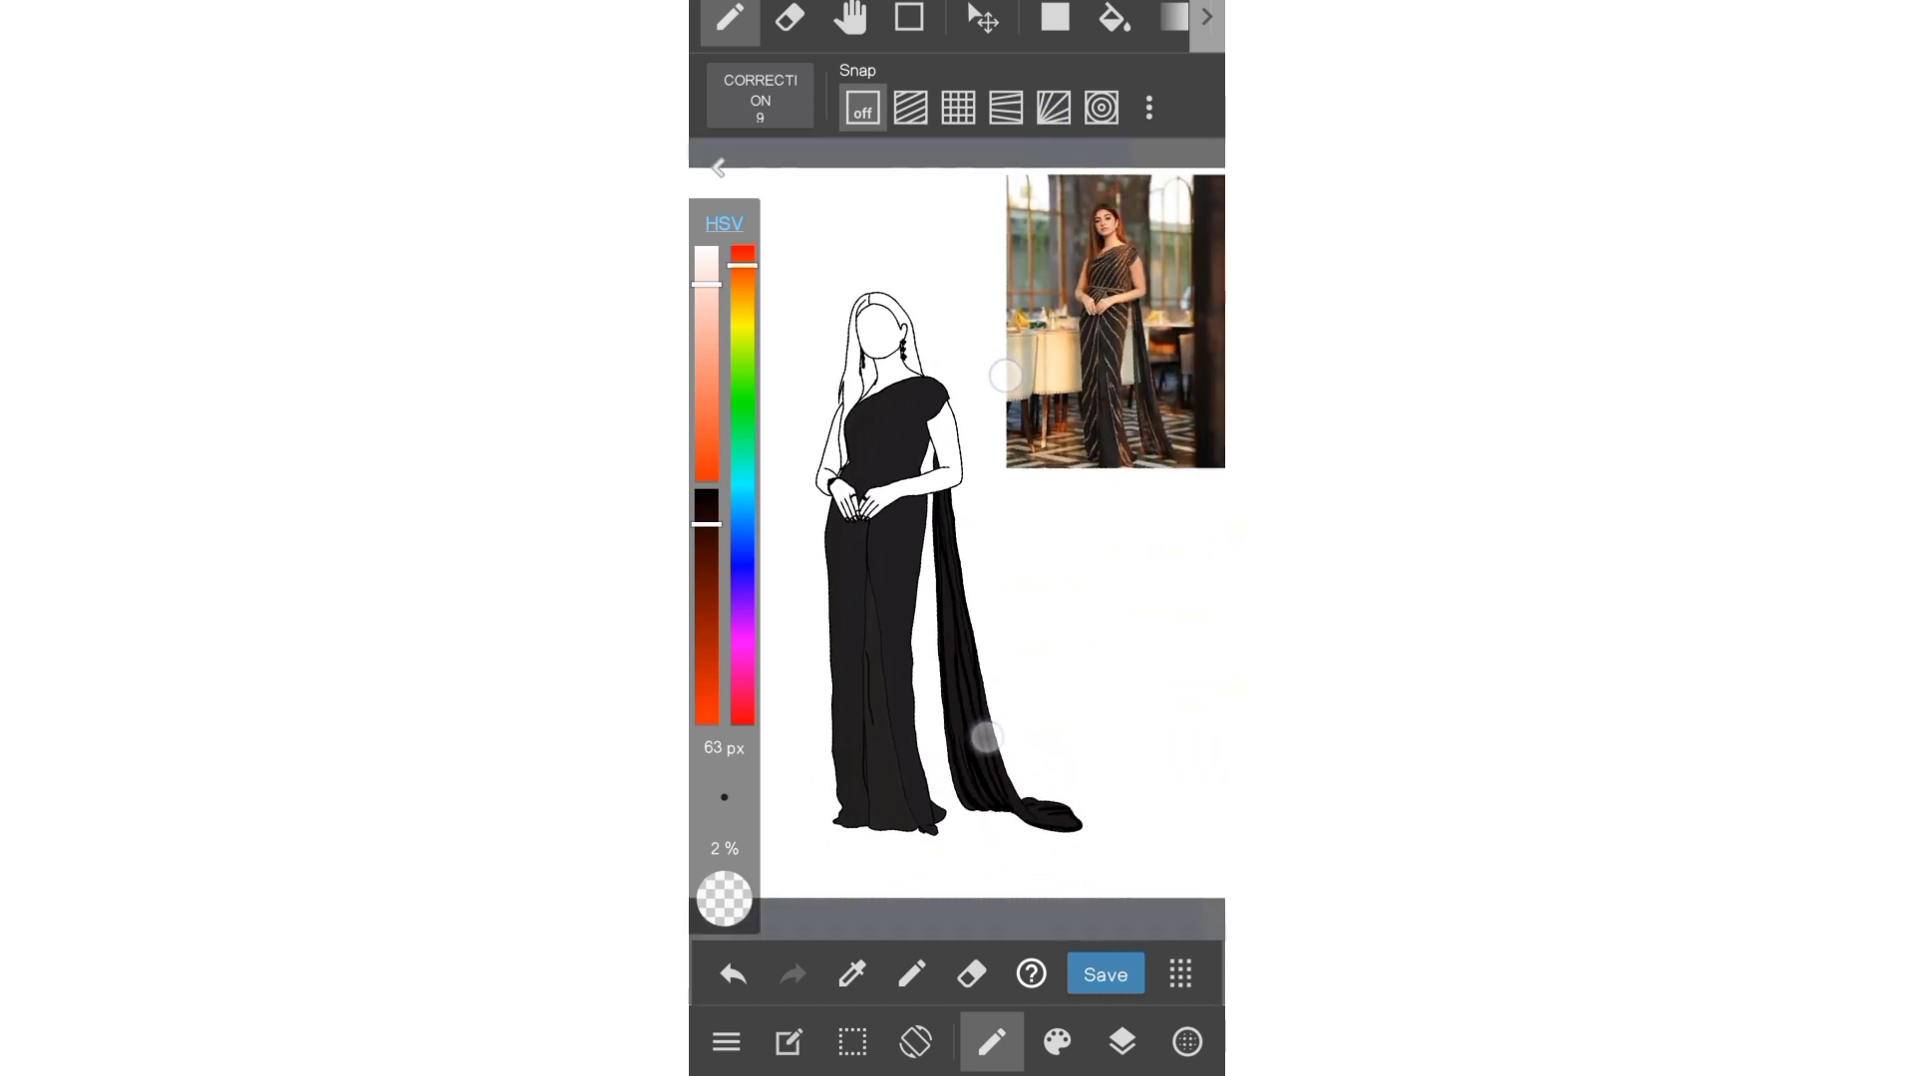
pyautogui.click(1121, 1042)
pyautogui.click(808, 963)
pyautogui.click(863, 320)
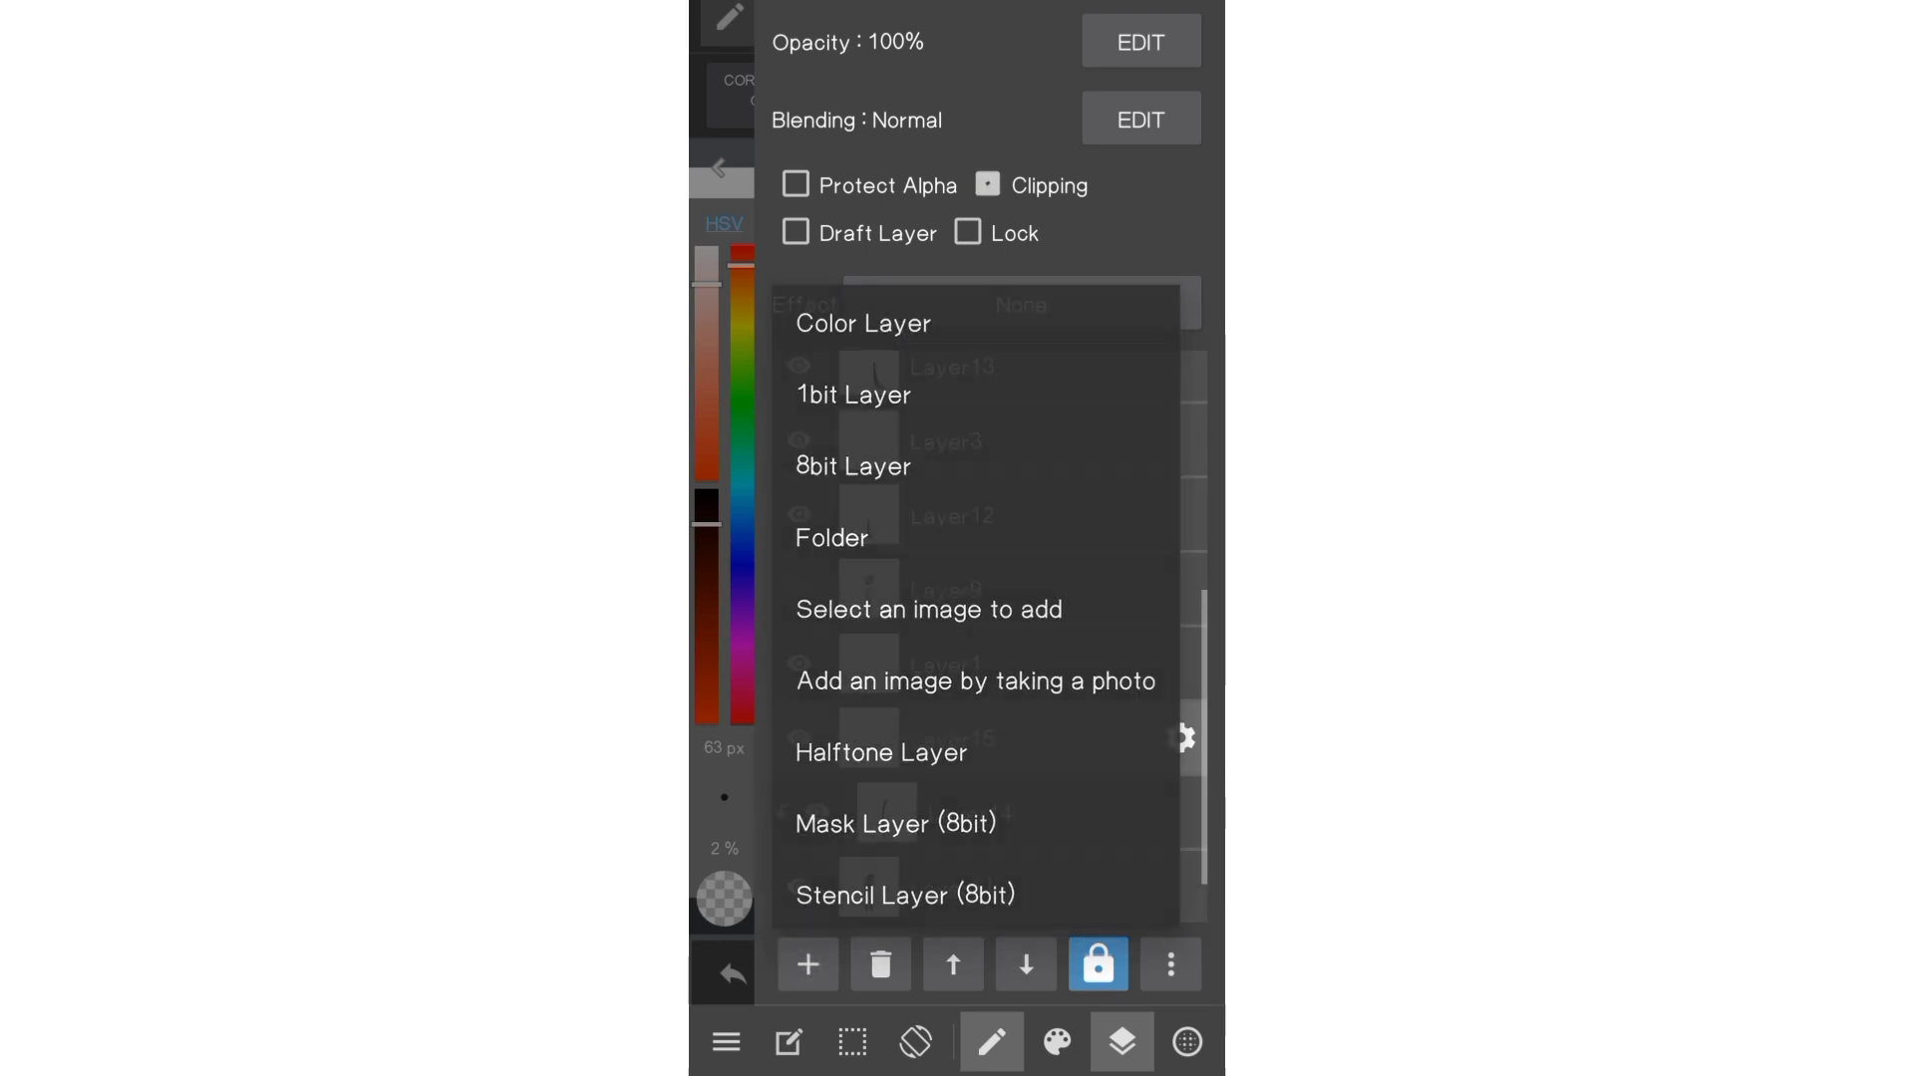
pyautogui.click(1121, 1041)
pyautogui.click(853, 974)
pyautogui.scroll(3, 1017, 470)
pyautogui.click(1018, 470)
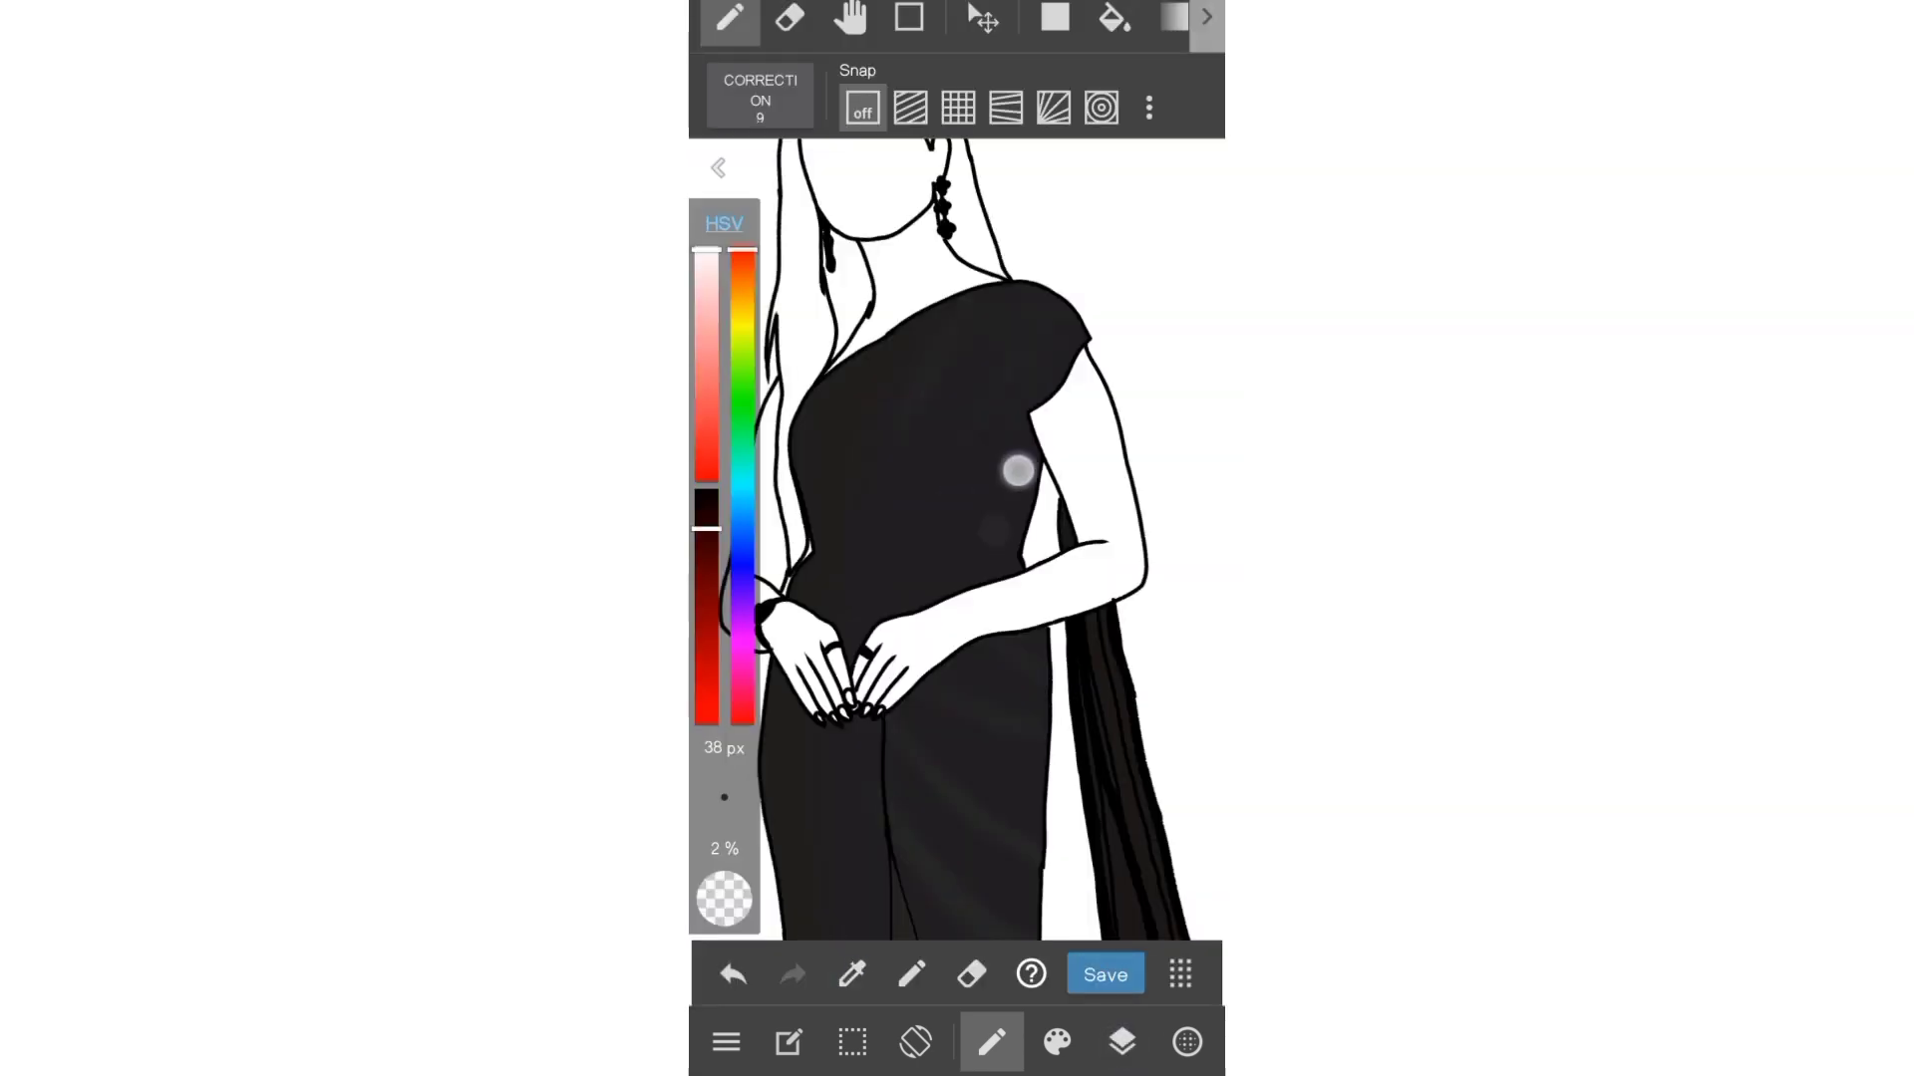
pyautogui.scroll(-3, 960, 499)
pyautogui.scroll(3, 1000, 684)
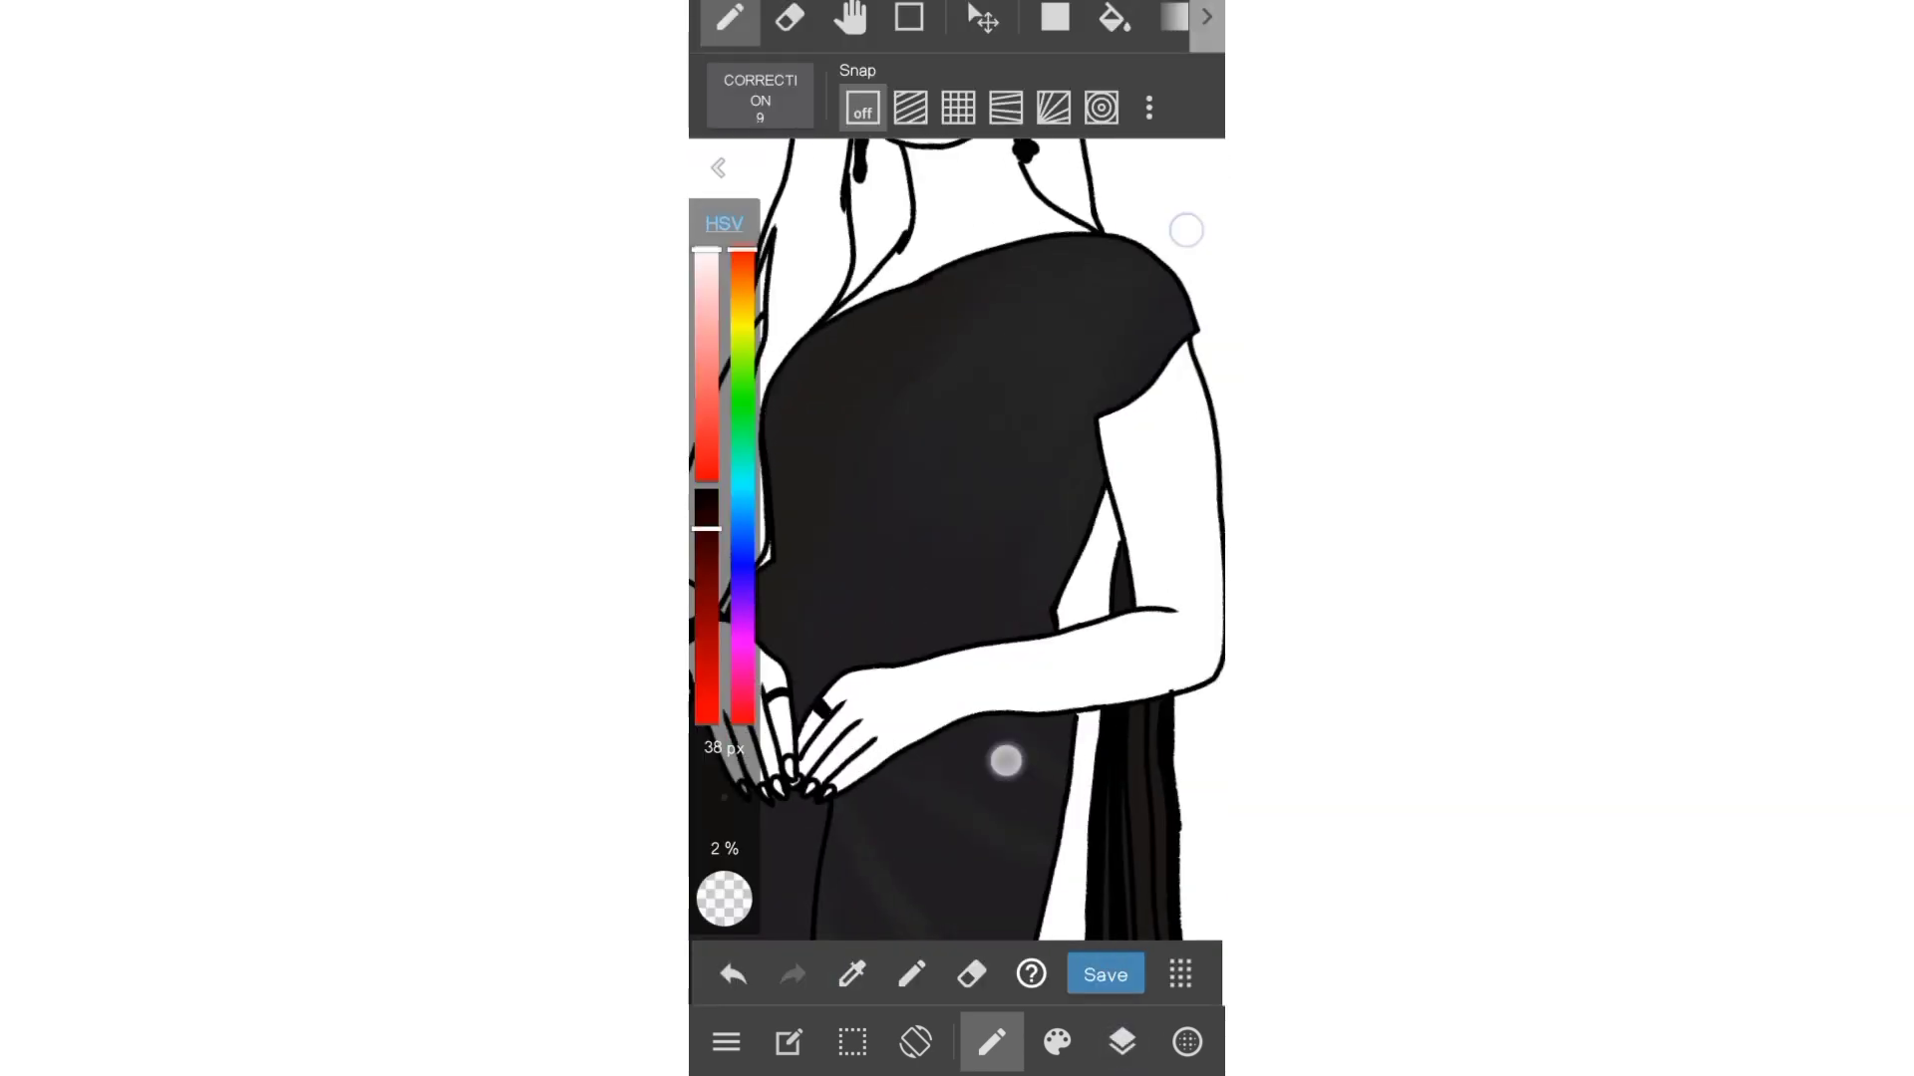
pyautogui.scroll(-3, 1004, 756)
# - Switch to Layer12 and sample an orange tone from the reference photo
pyautogui.click(1122, 1041)
pyautogui.scroll(2, 986, 598)
pyautogui.click(987, 684)
pyautogui.click(1121, 1042)
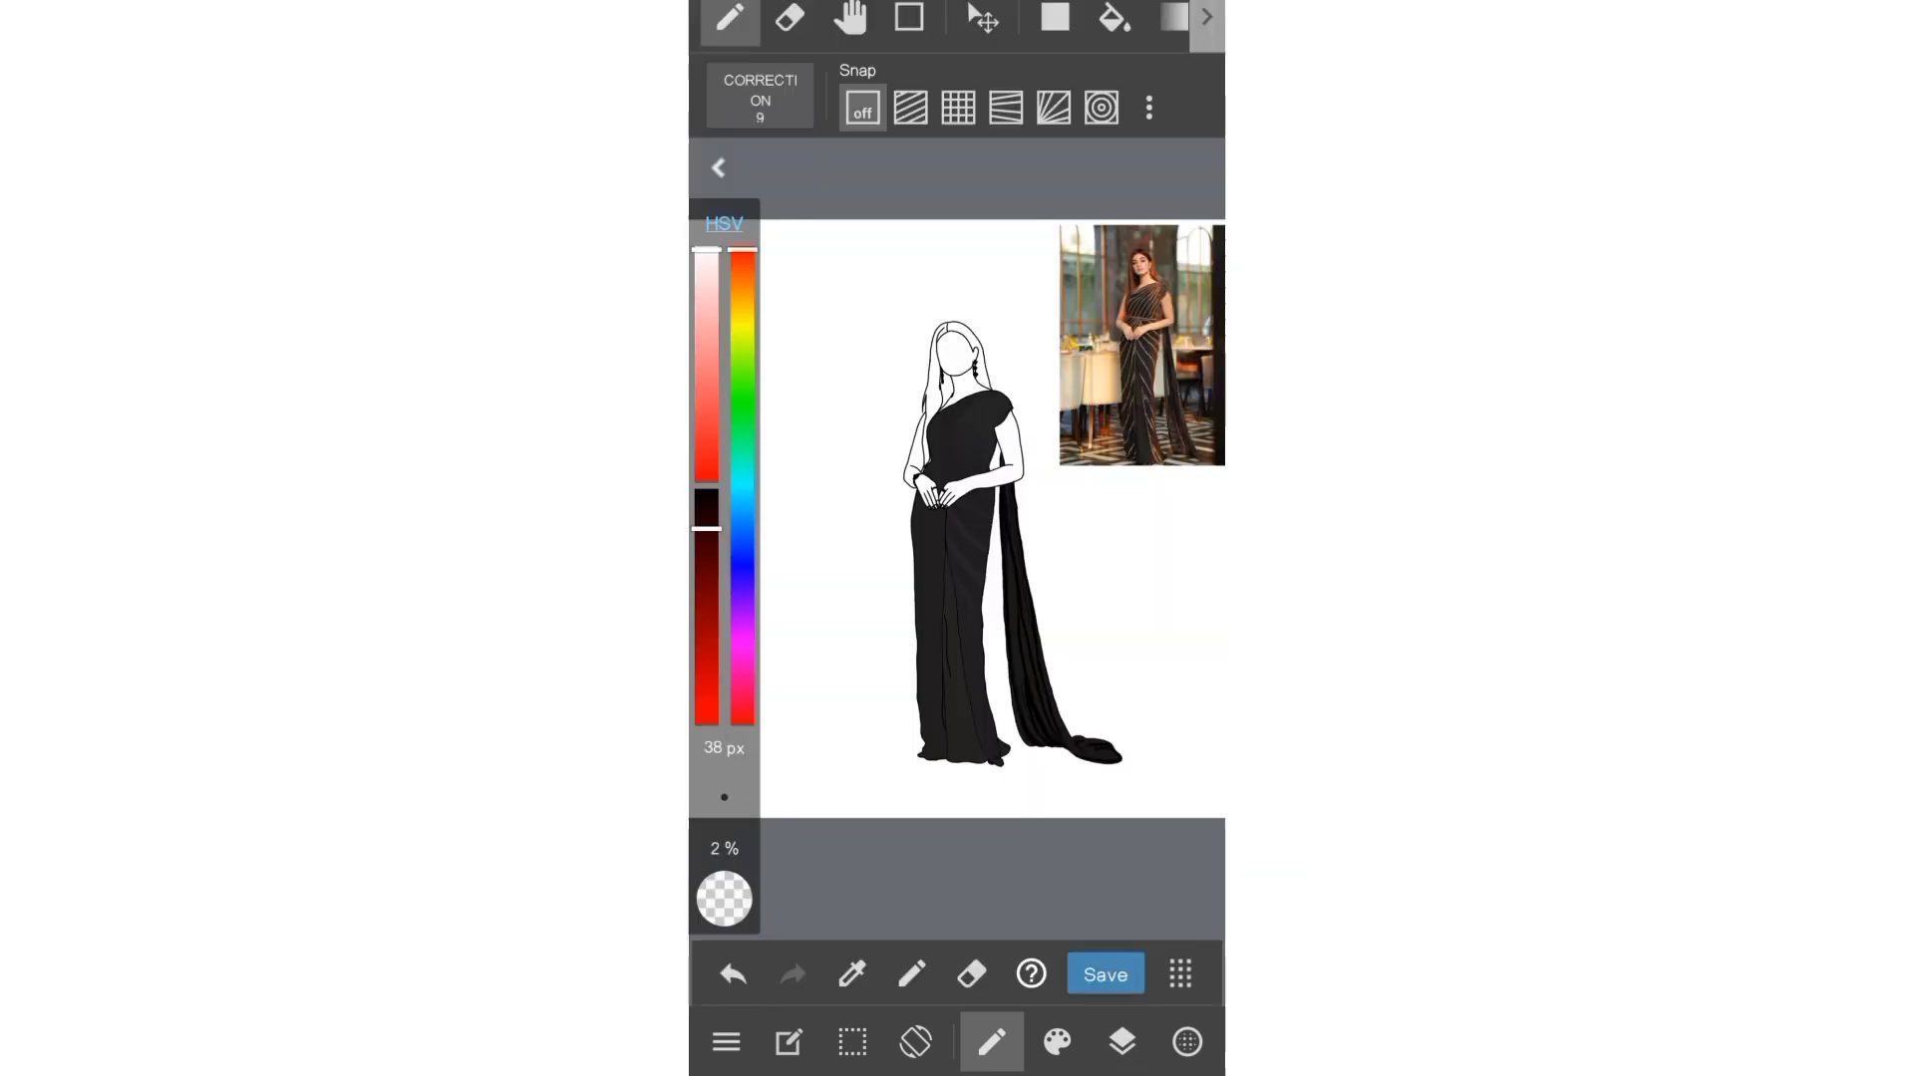
pyautogui.click(852, 974)
pyautogui.click(1144, 363)
pyautogui.scroll(5, 923, 693)
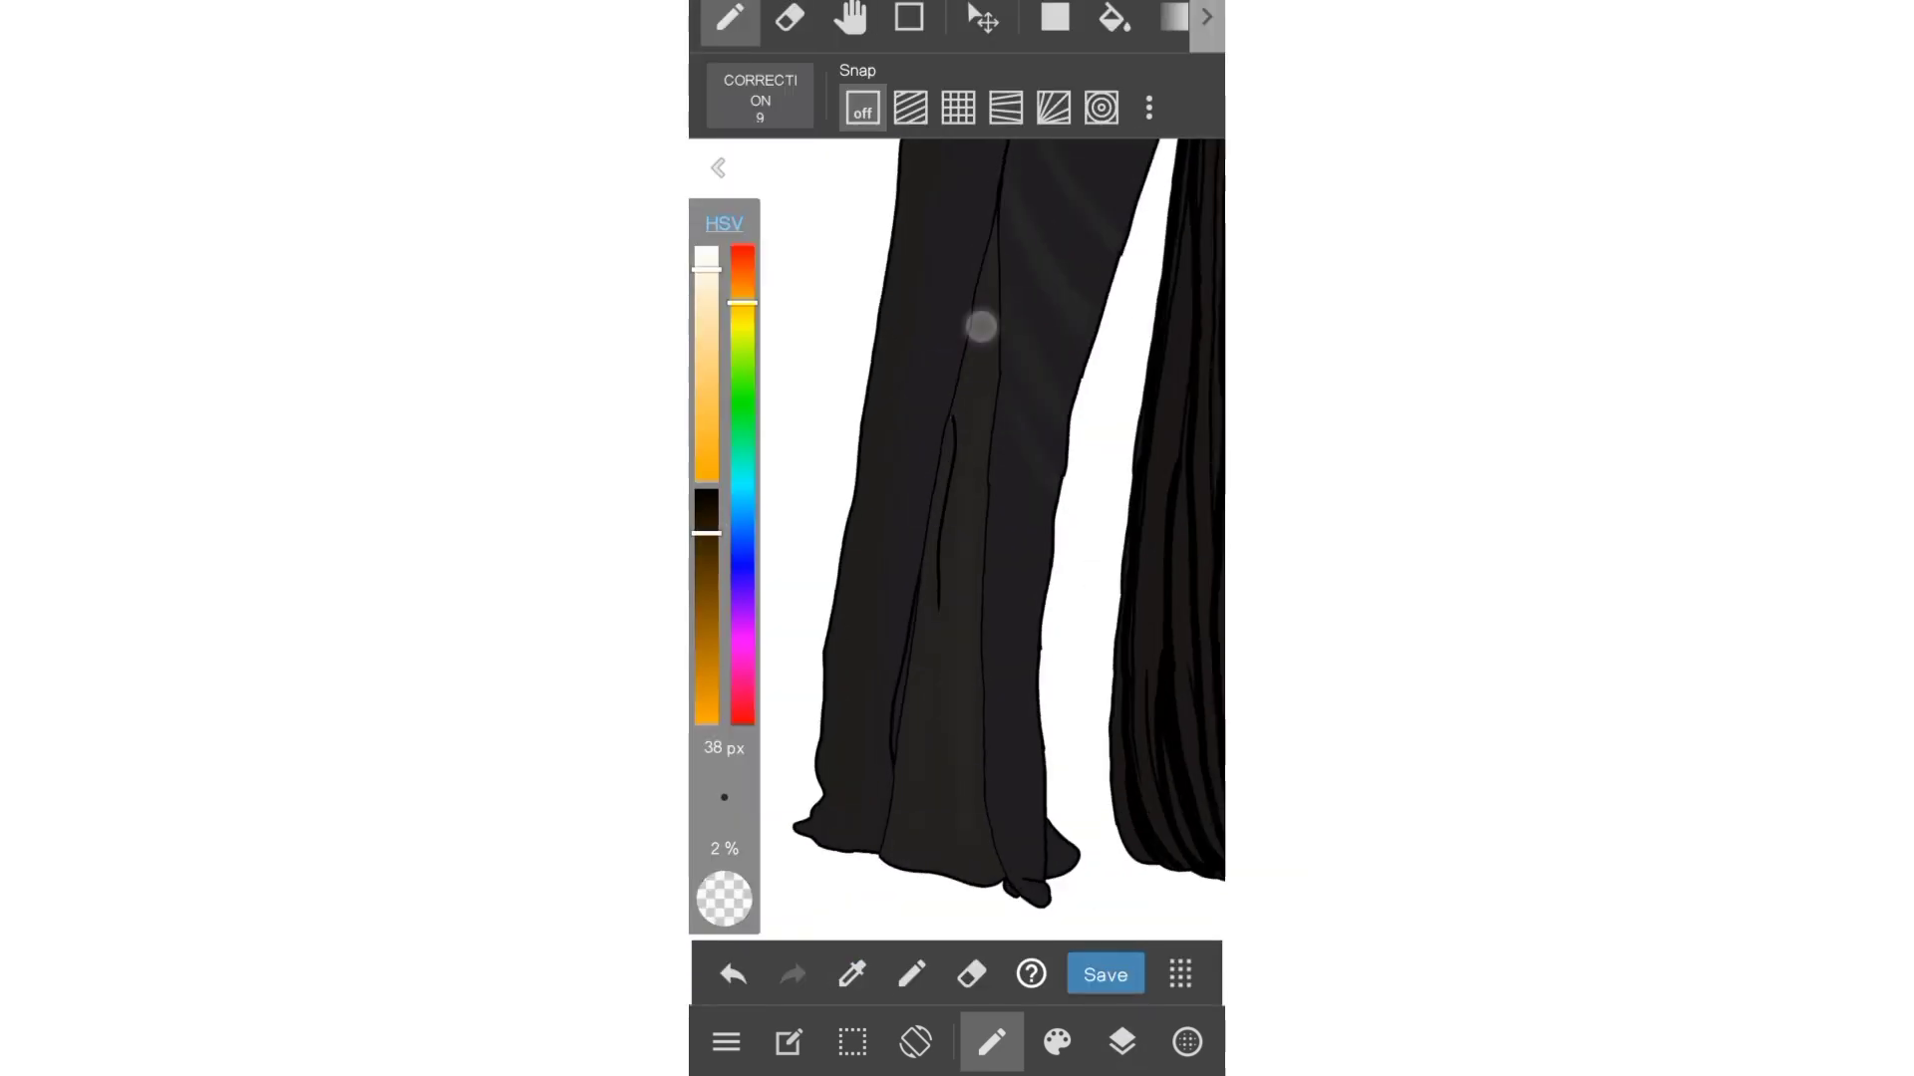
pyautogui.scroll(-3, 1001, 269)
# - Sample further orange tones and a light yellow from the reference photo
pyautogui.click(987, 558)
pyautogui.scroll(-3, 987, 558)
pyautogui.scroll(5, 997, 490)
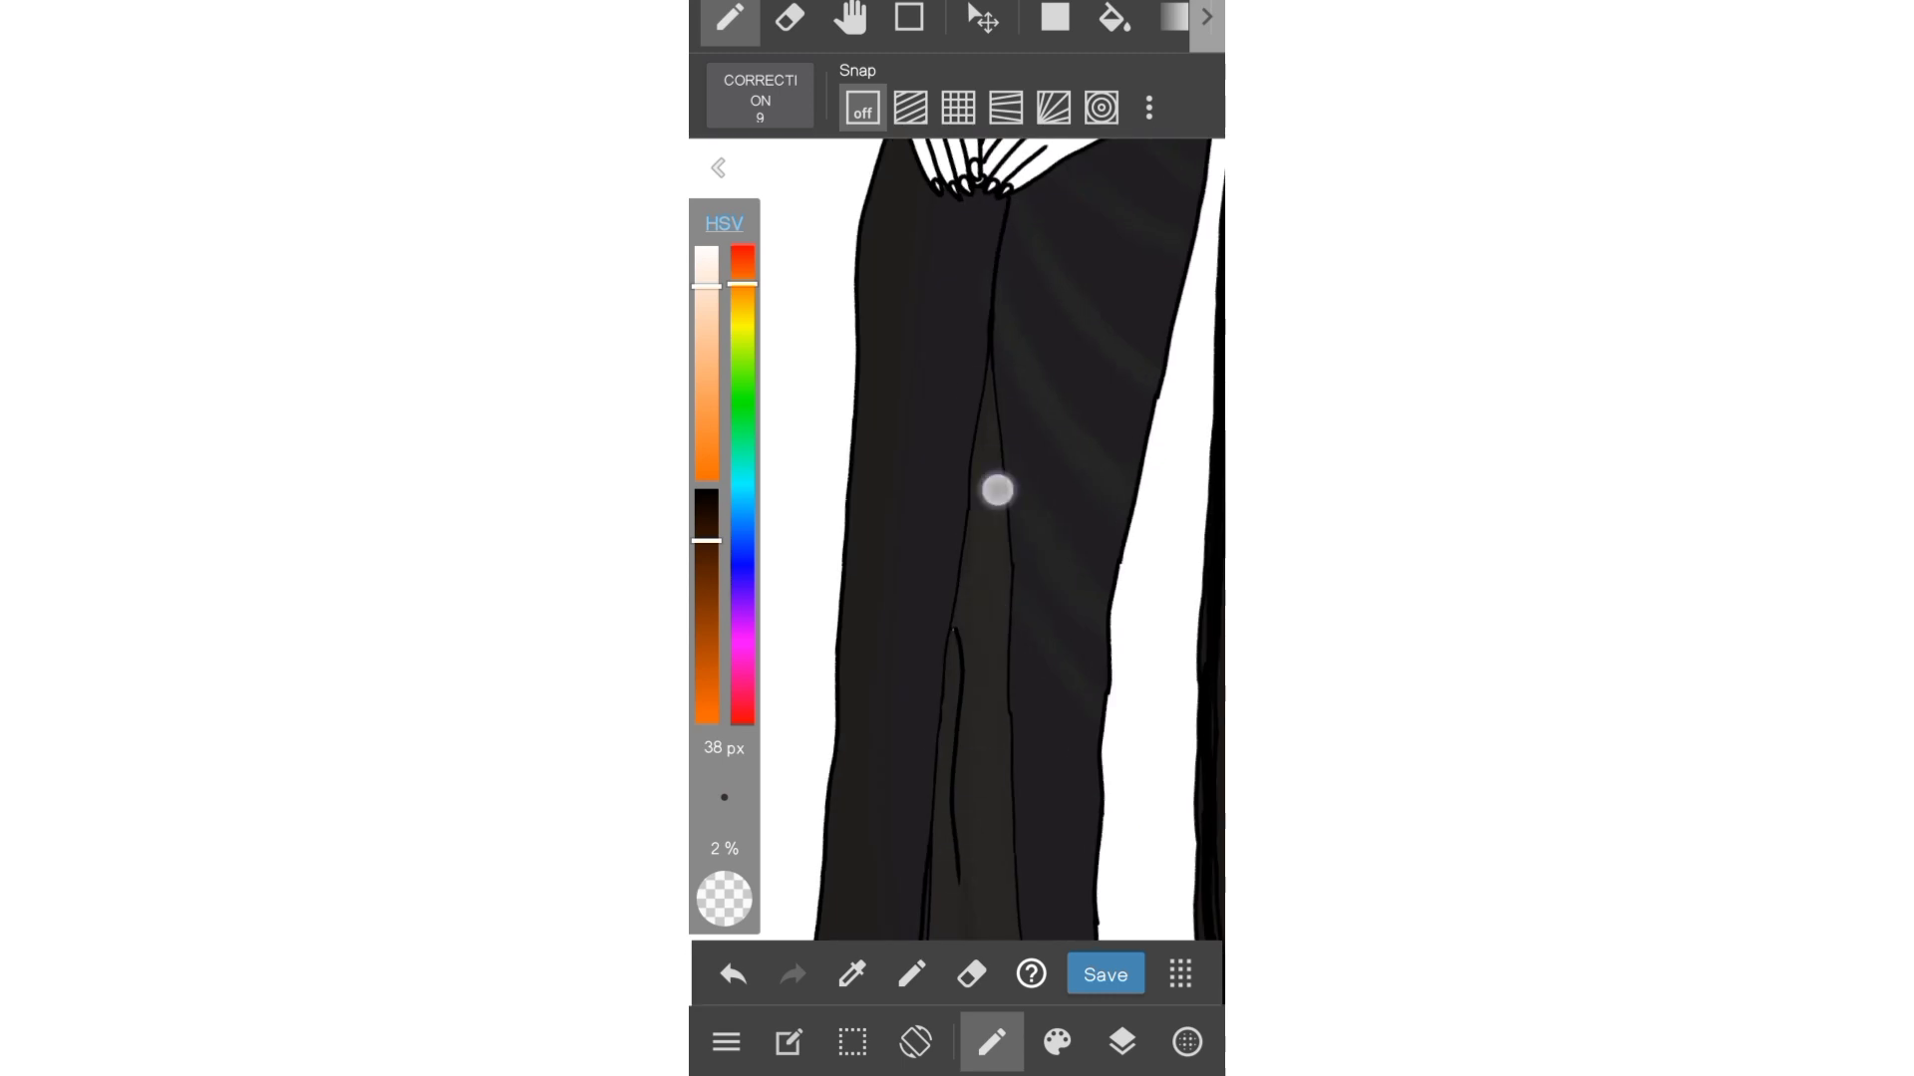
pyautogui.scroll(-3, 957, 538)
pyautogui.click(1161, 299)
pyautogui.scroll(5, 1063, 426)
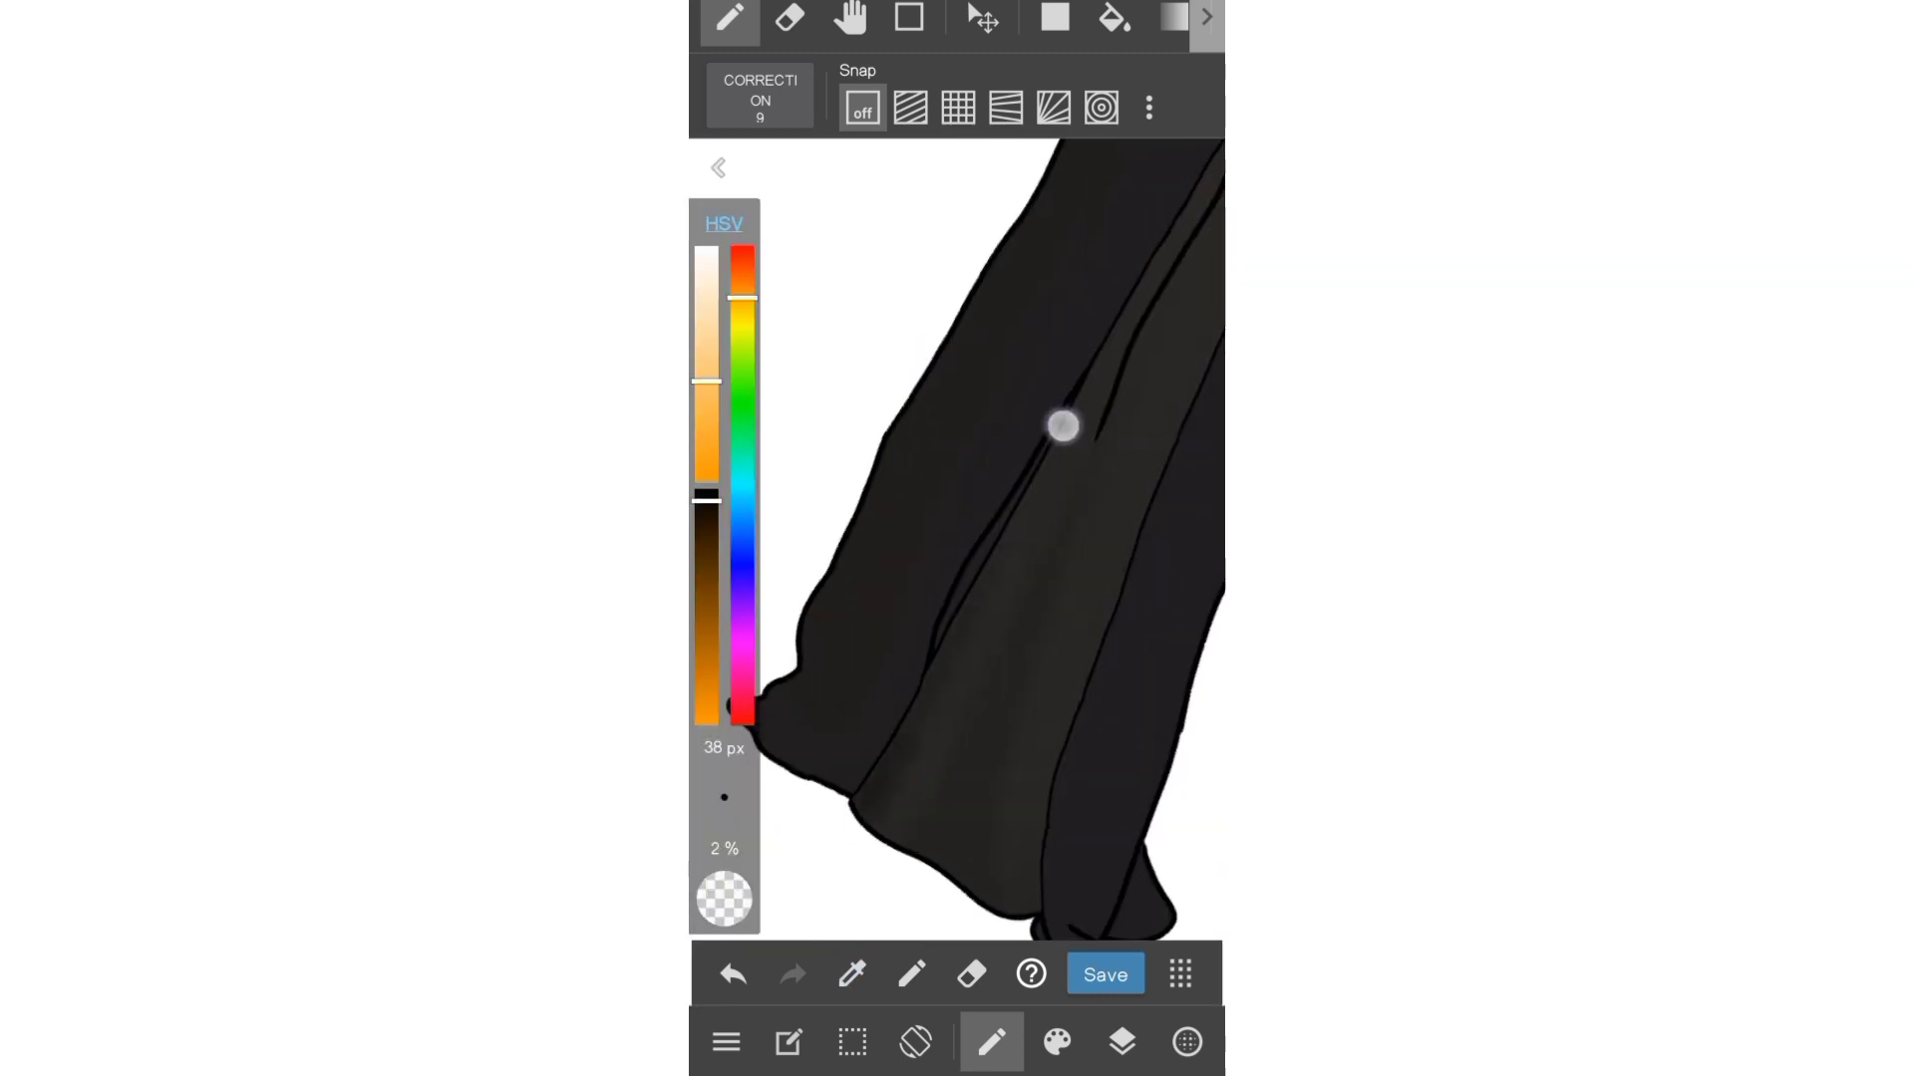
pyautogui.moveTo(1078, 394); pyautogui.dragTo(1136, 434)
pyautogui.moveTo(1023, 390); pyautogui.dragTo(872, 697)
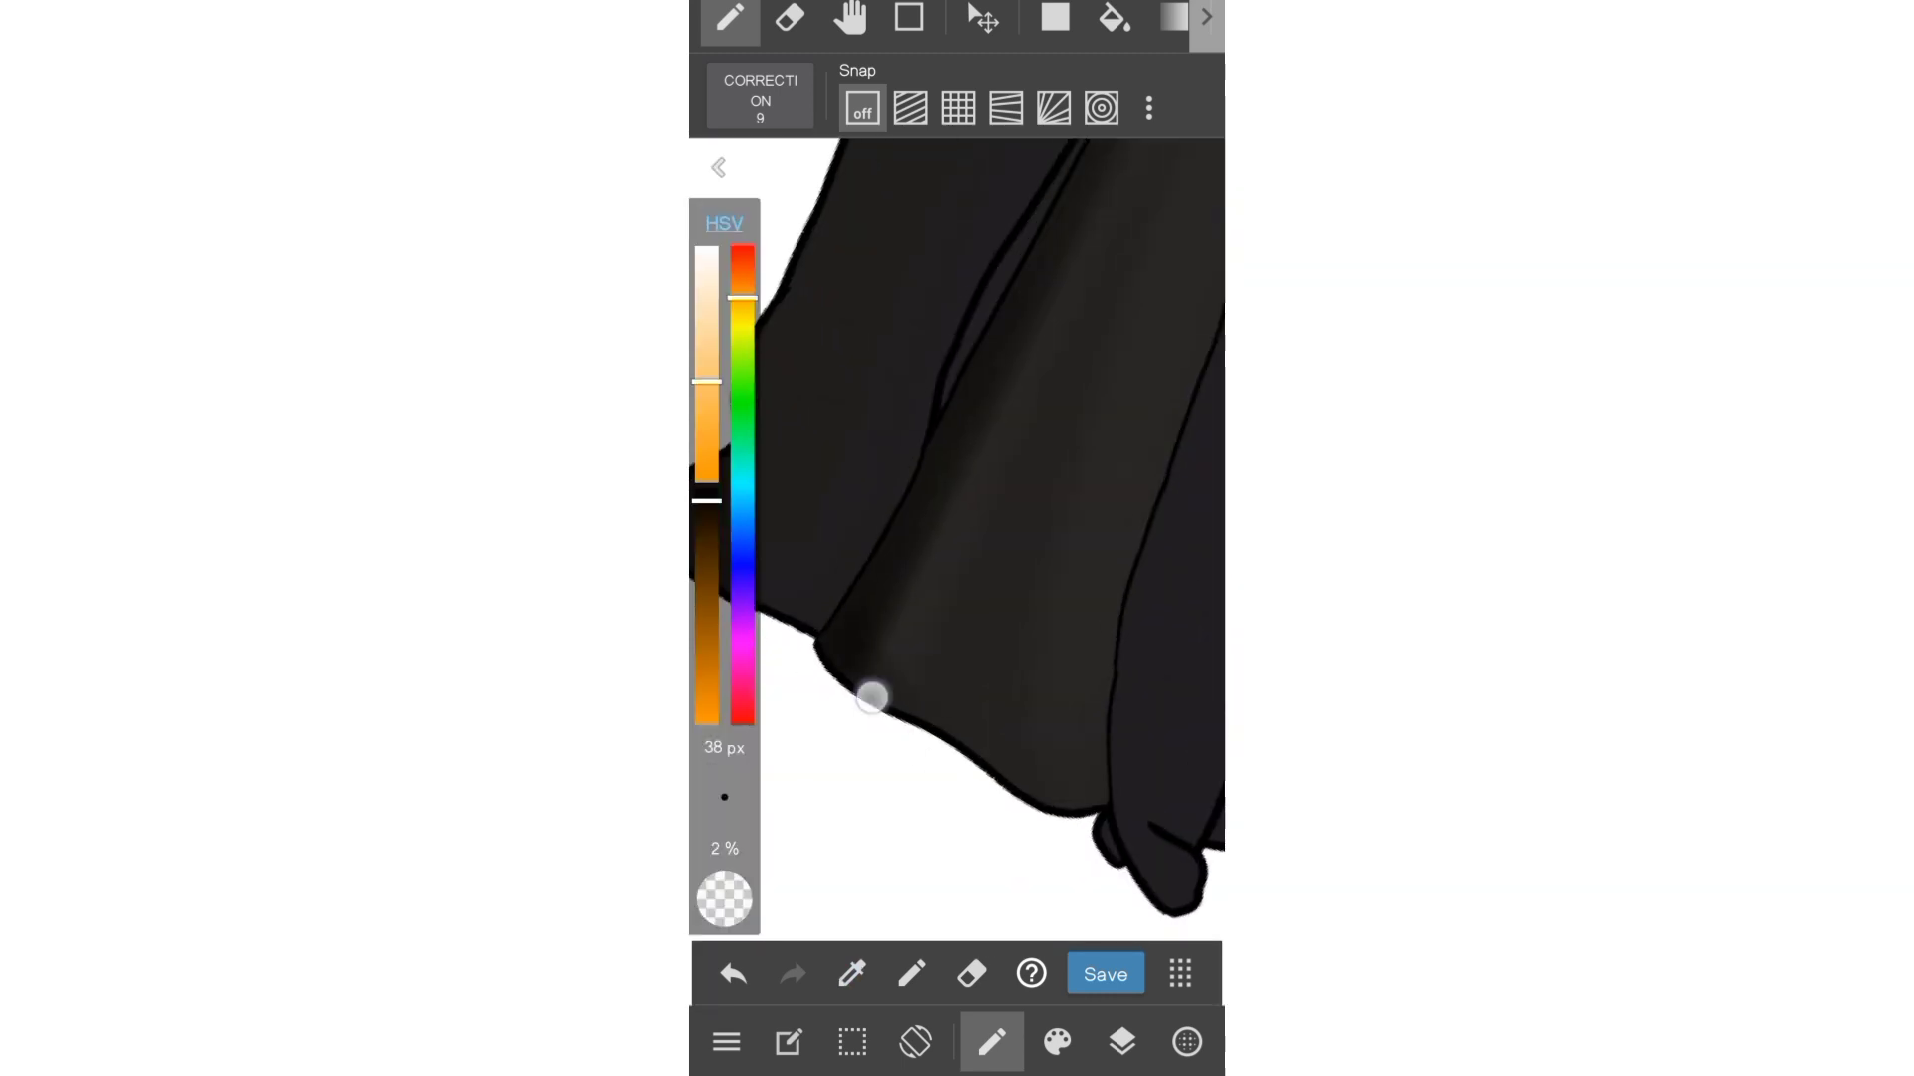
pyautogui.scroll(-3, 956, 538)
pyautogui.click(1119, 256)
# - Add a new layer for the skin
pyautogui.click(1123, 1042)
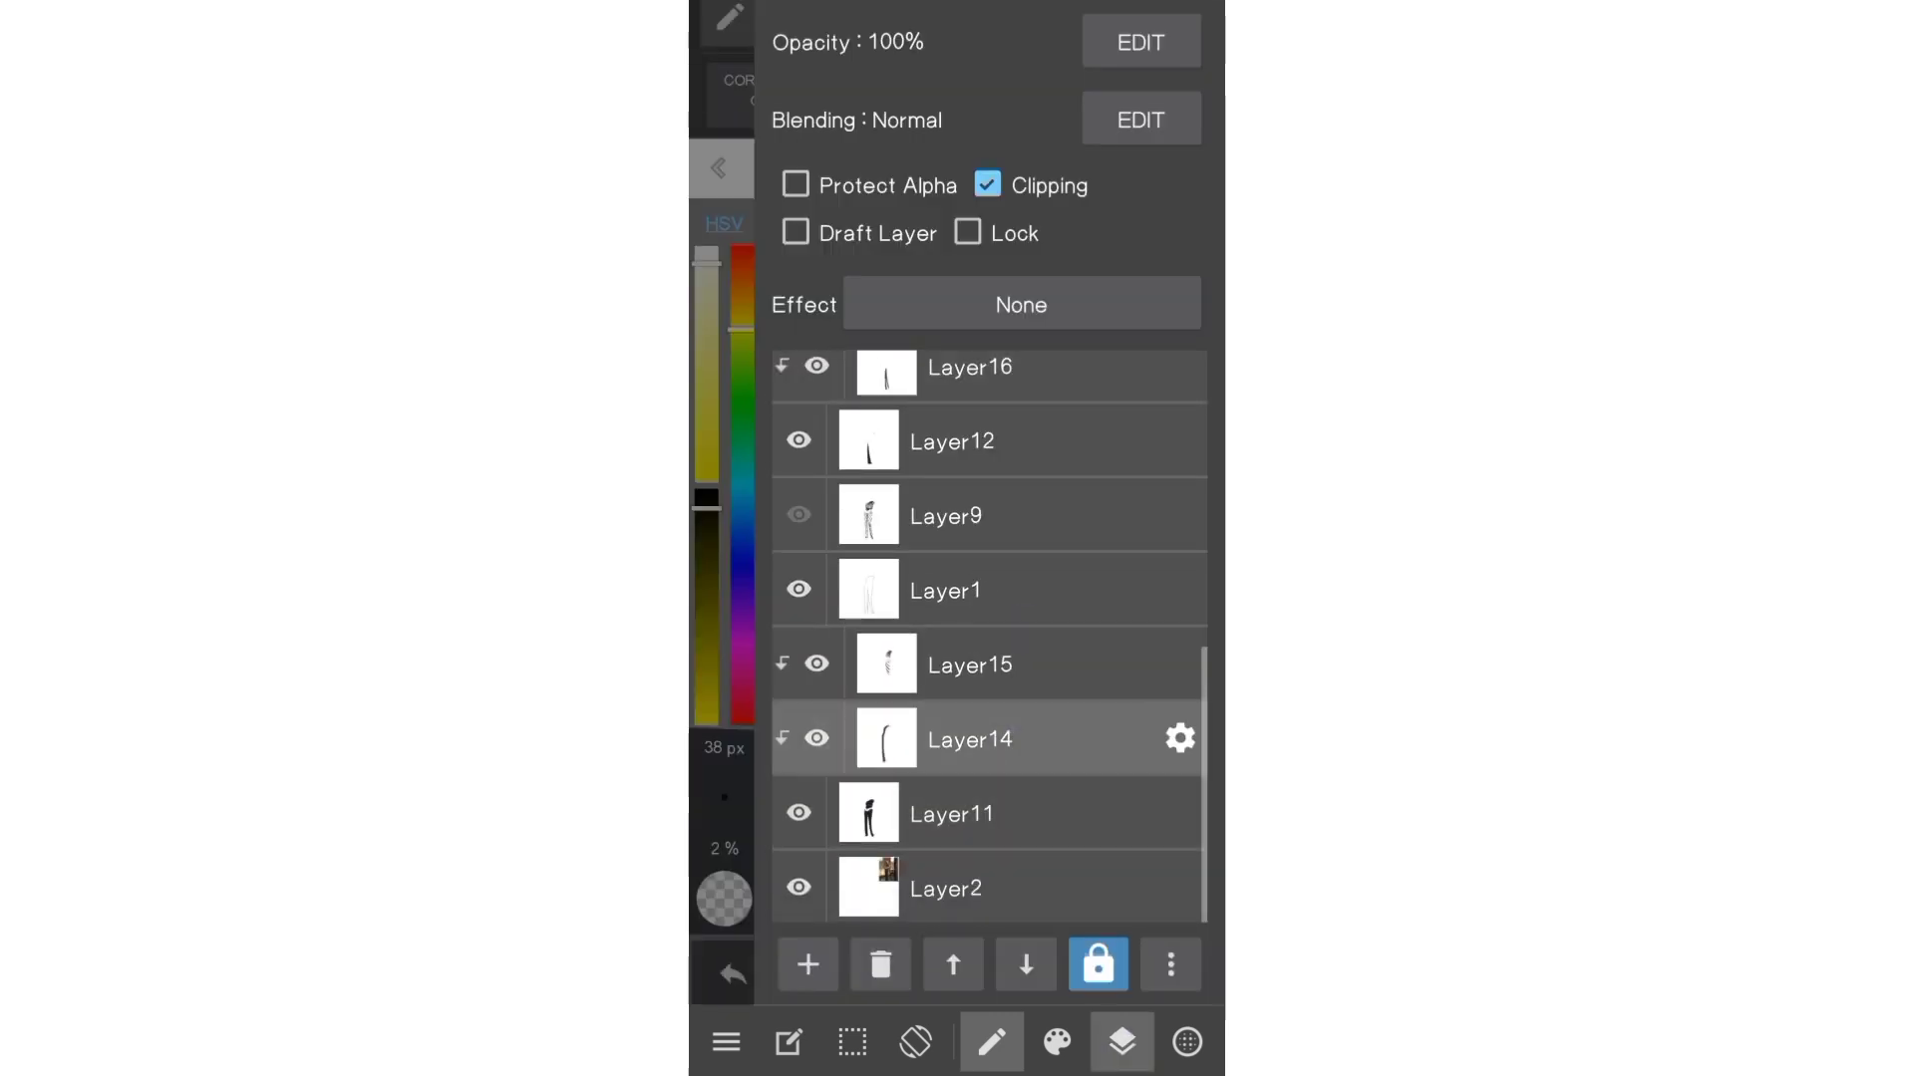
pyautogui.scroll(5, 997, 538)
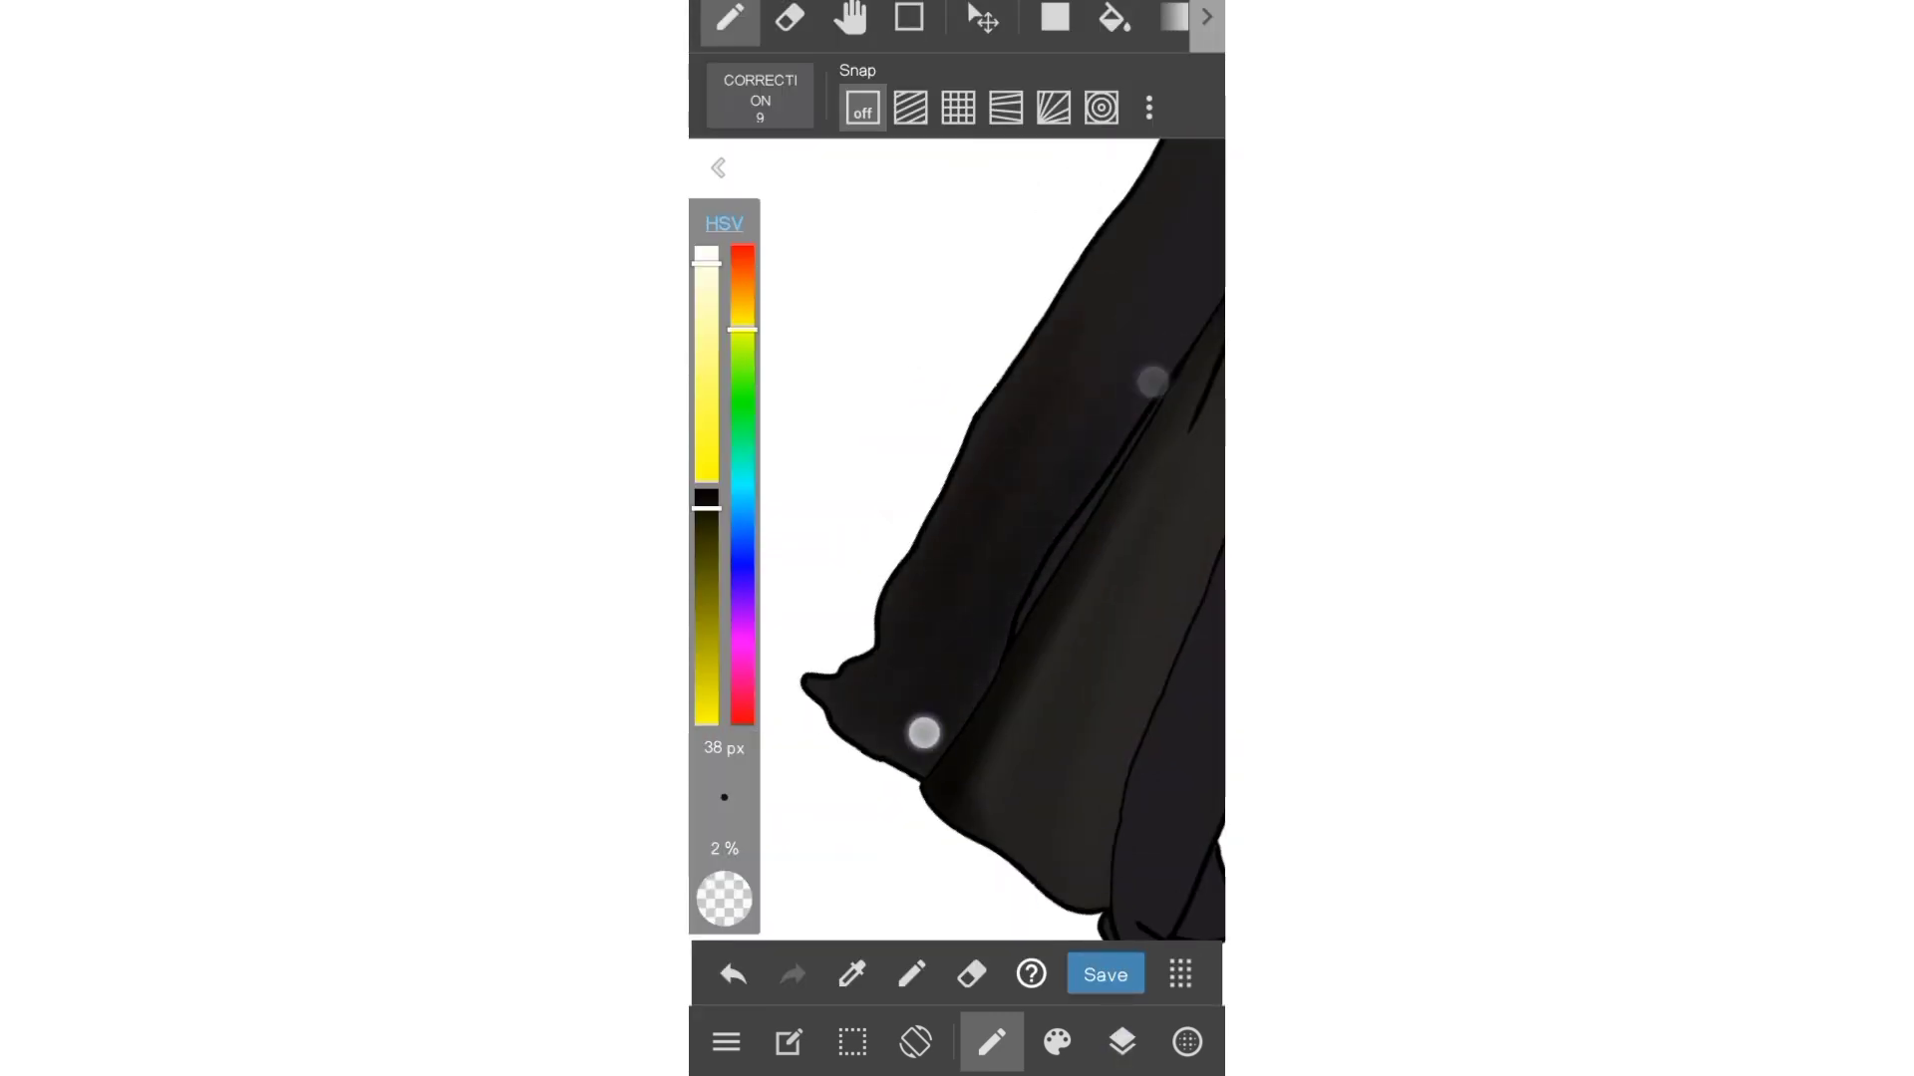
pyautogui.scroll(-3, 1037, 558)
pyautogui.click(1122, 1041)
pyautogui.moveTo(987, 798); pyautogui.dragTo(987, 349)
pyautogui.click(809, 965)
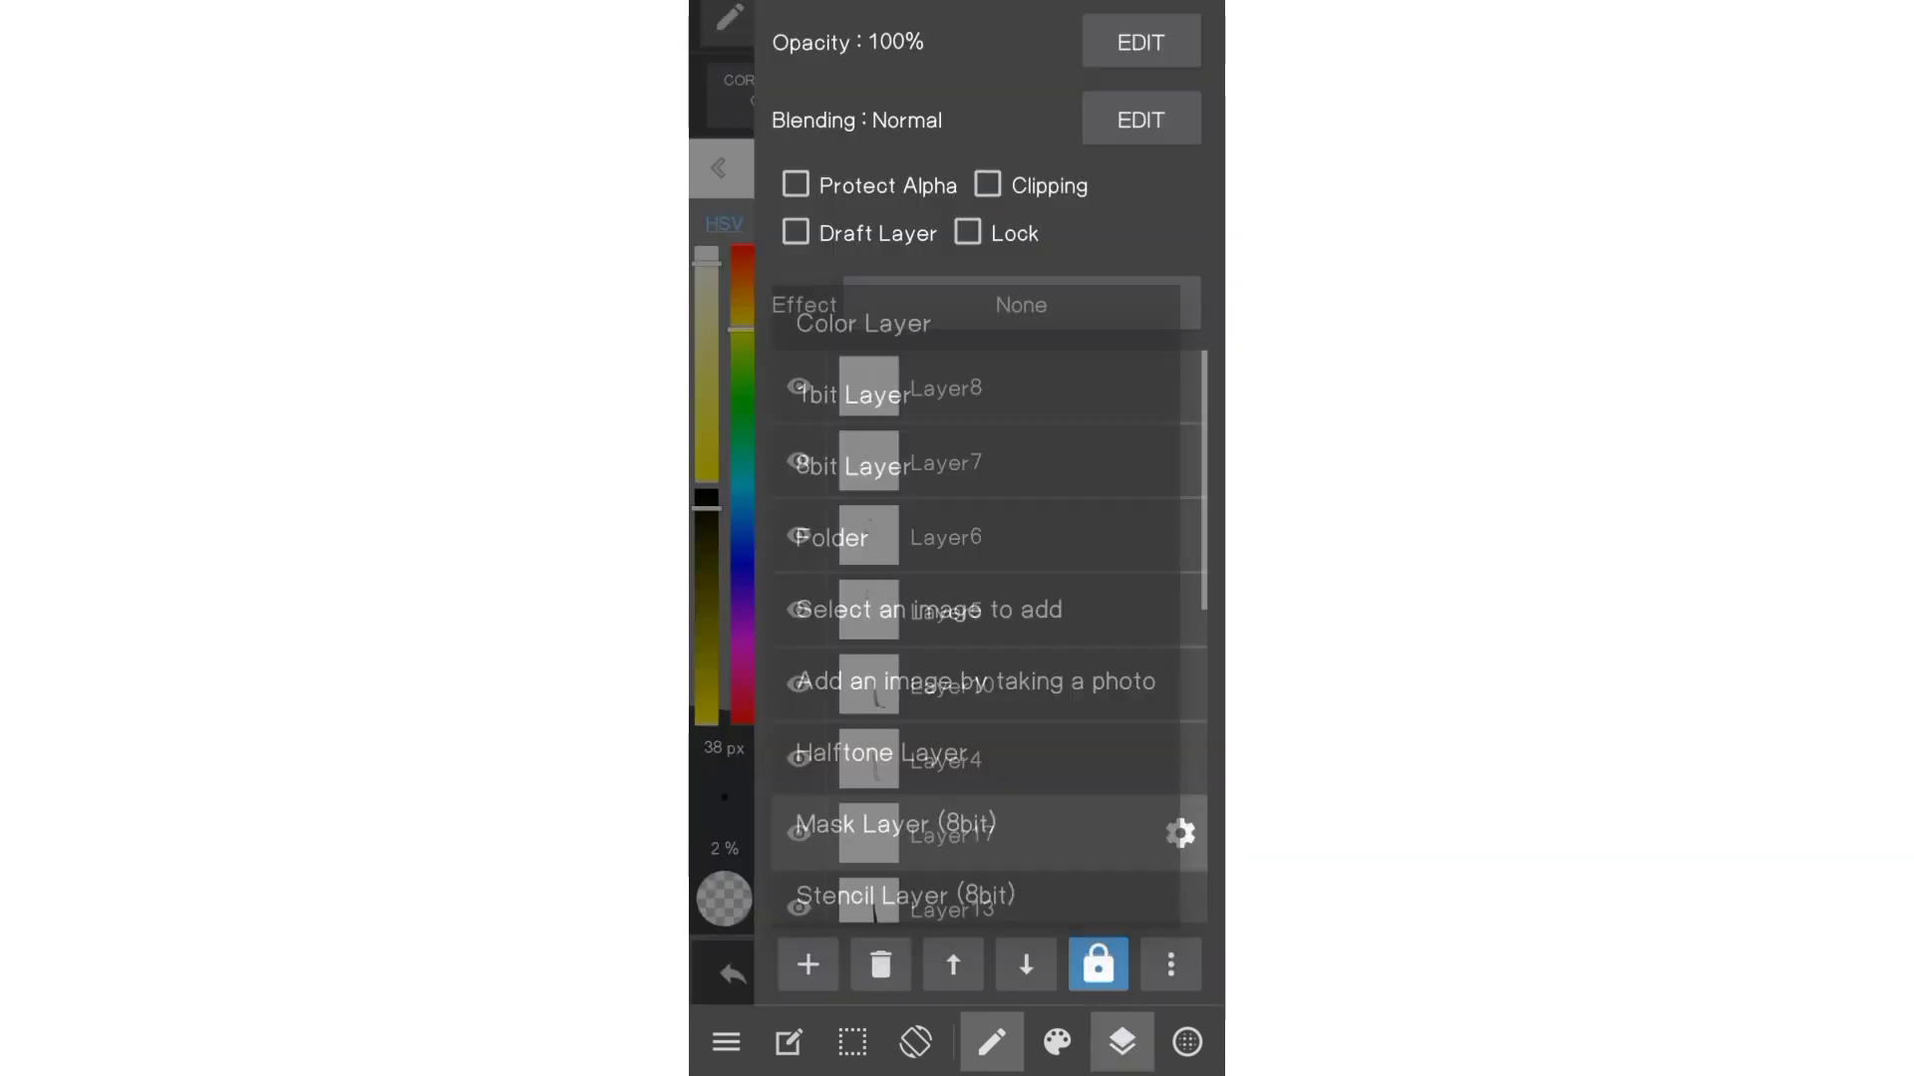
pyautogui.click(1122, 1041)
pyautogui.scroll(3, 961, 399)
pyautogui.scroll(2, 985, 787)
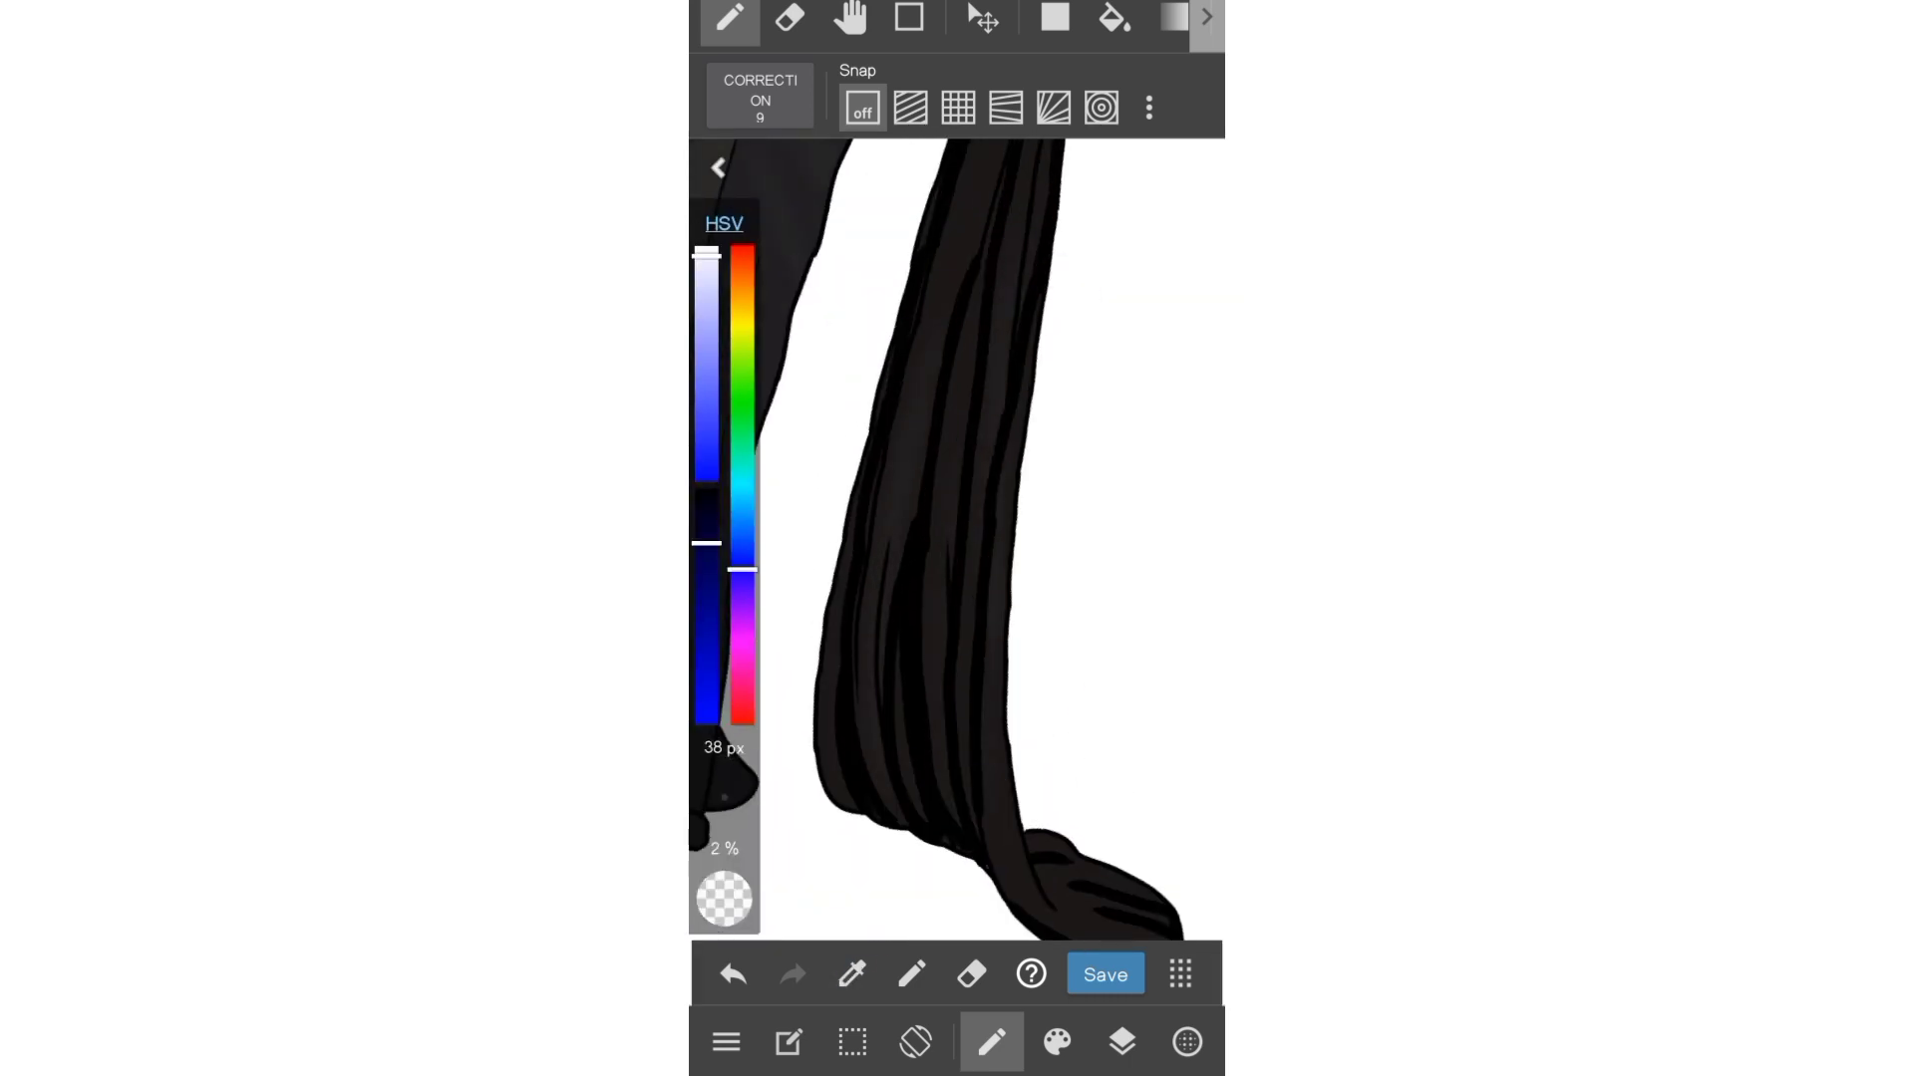
pyautogui.scroll(-2, 1039, 326)
pyautogui.scroll(-2, 1040, 326)
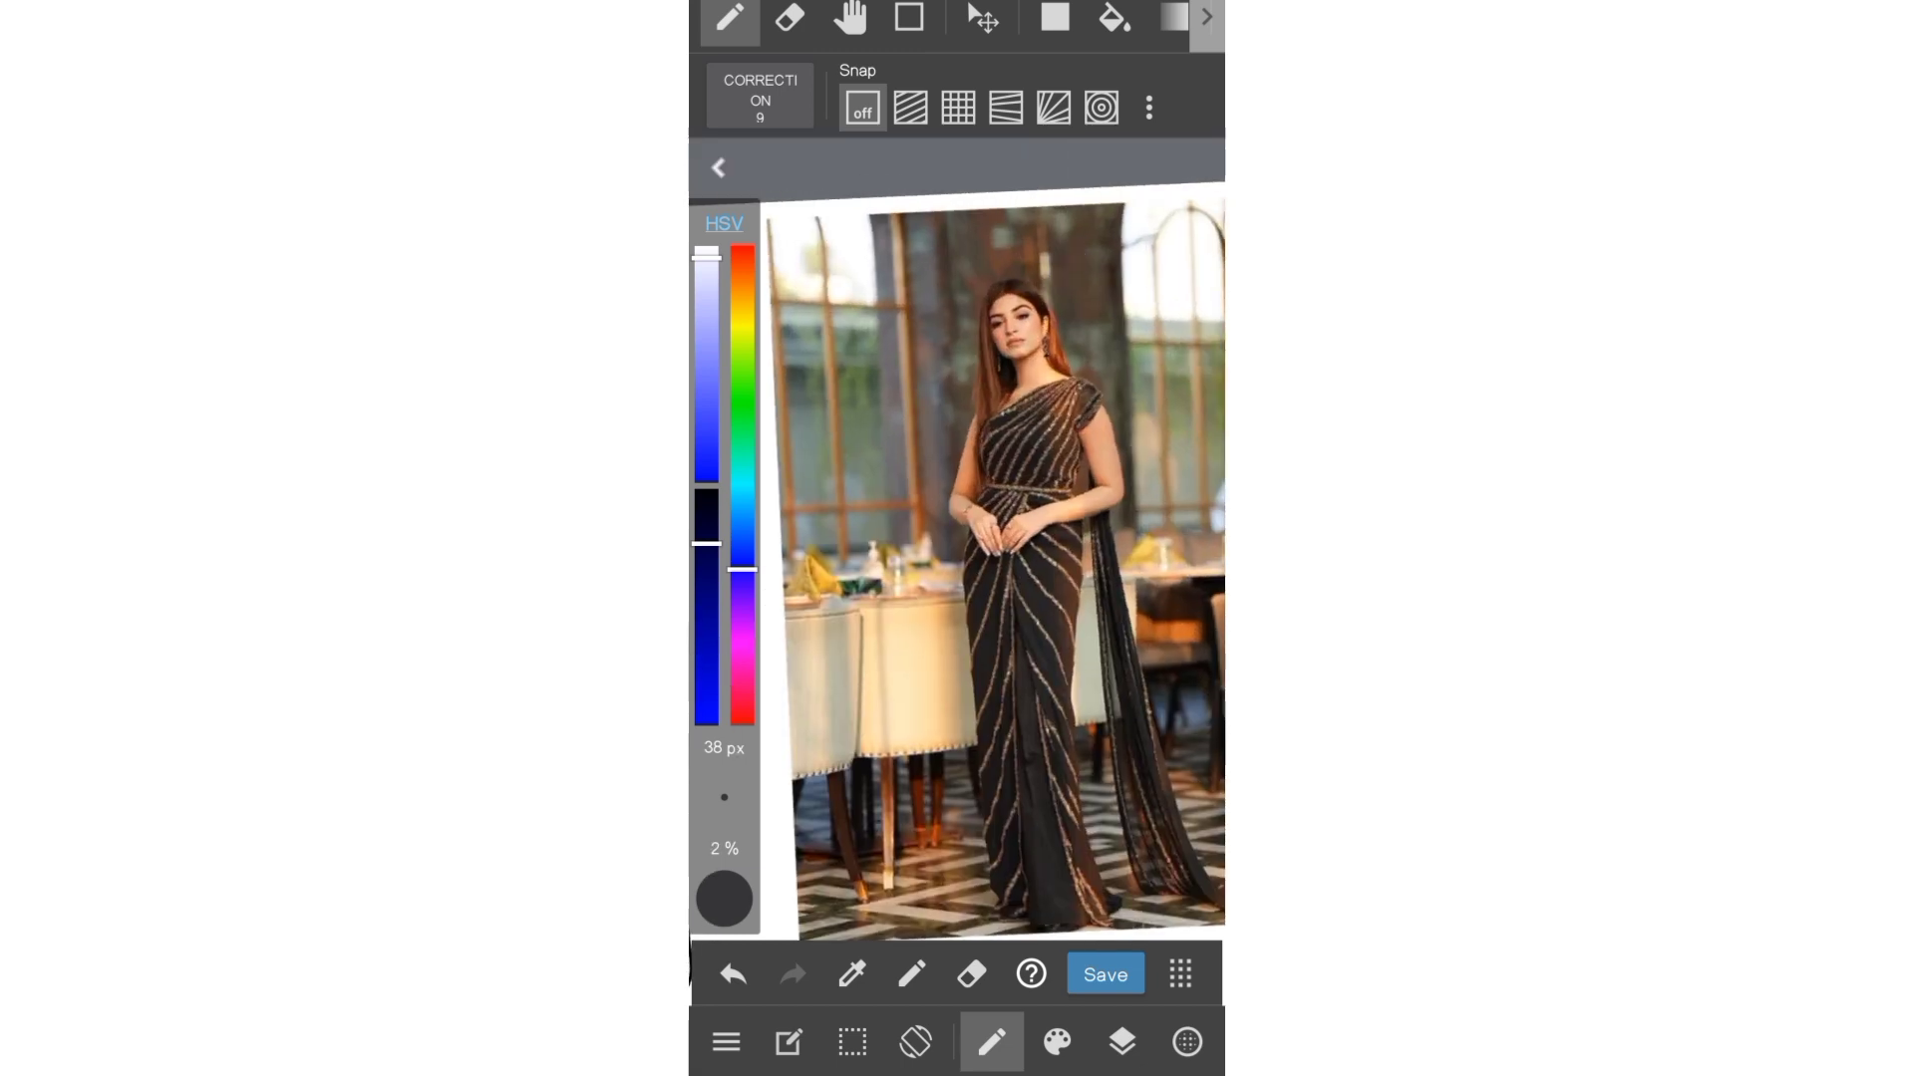
# - Eyedrop a peach skin tone from the reference photo and set fill expansion to 2 px
pyautogui.click(853, 974)
pyautogui.moveTo(1027, 377); pyautogui.dragTo(1032, 381)
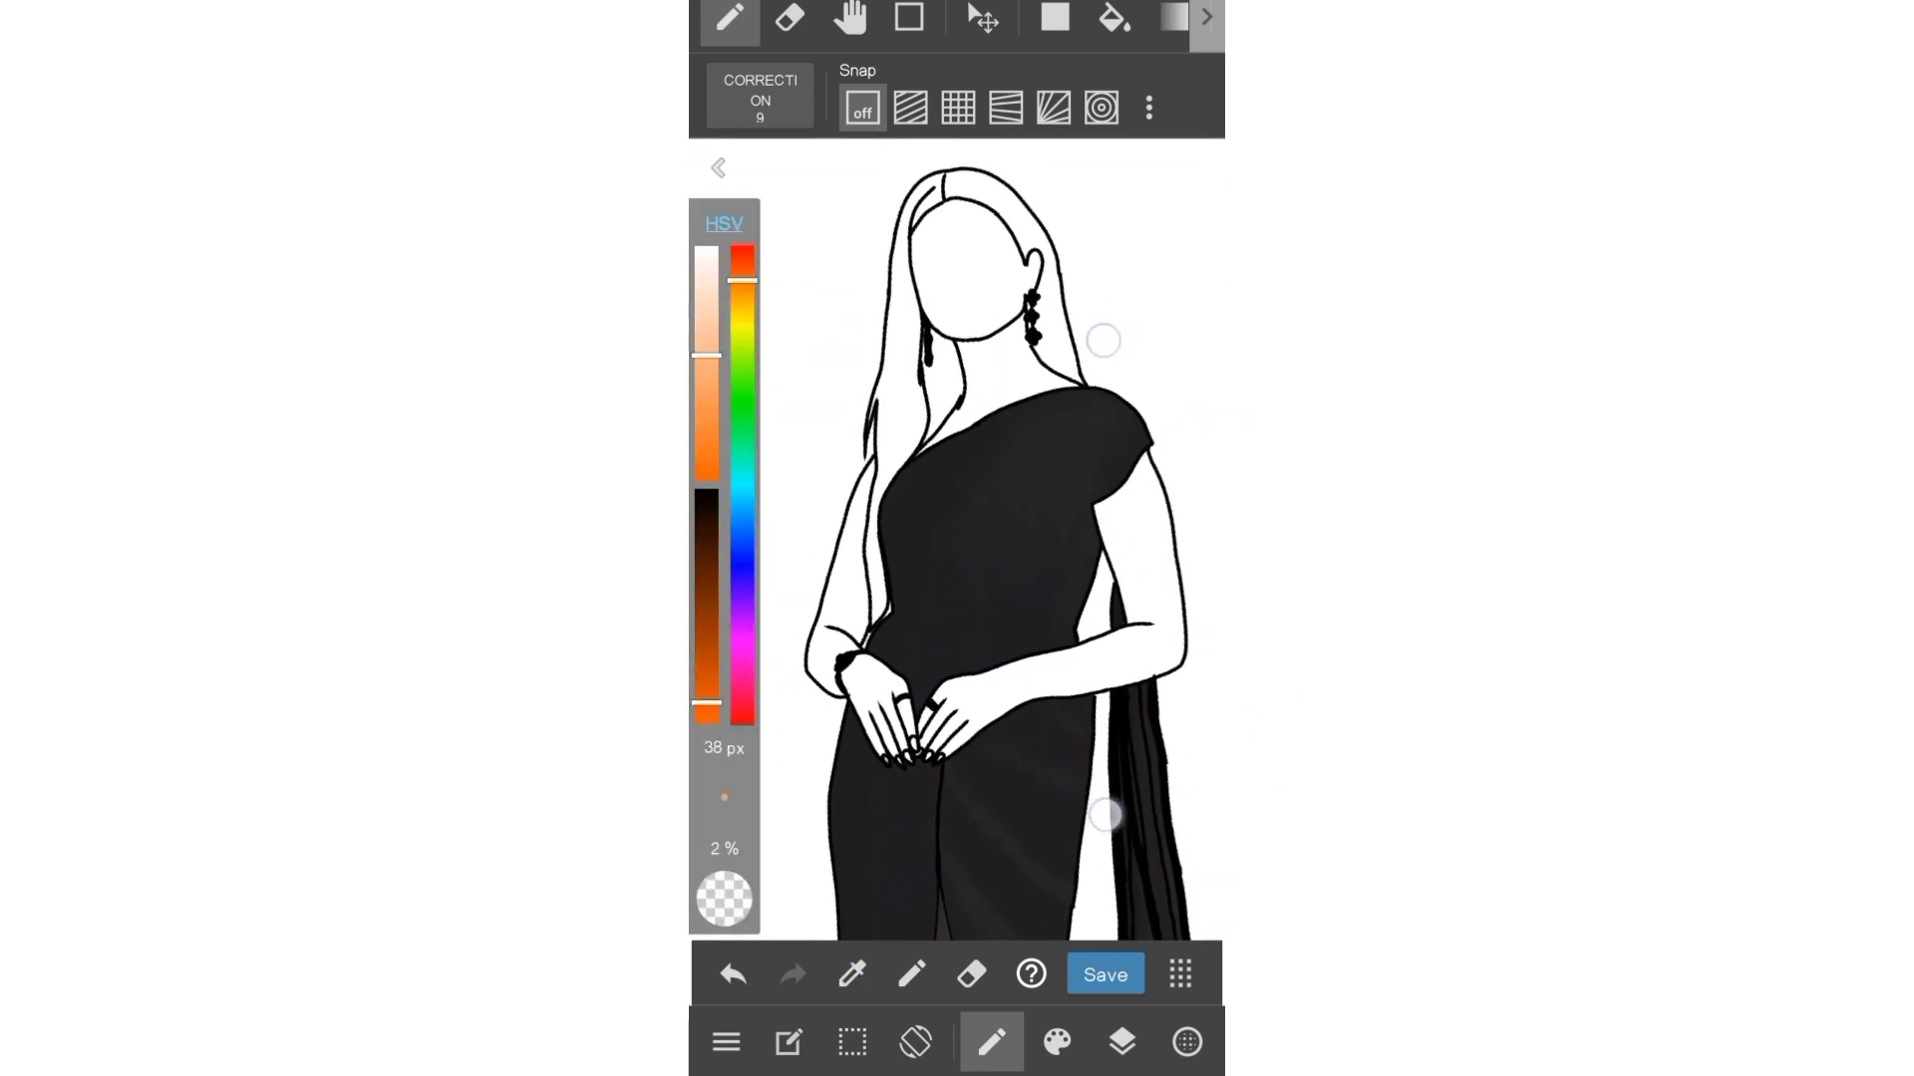
pyautogui.click(1115, 17)
pyautogui.click(871, 96)
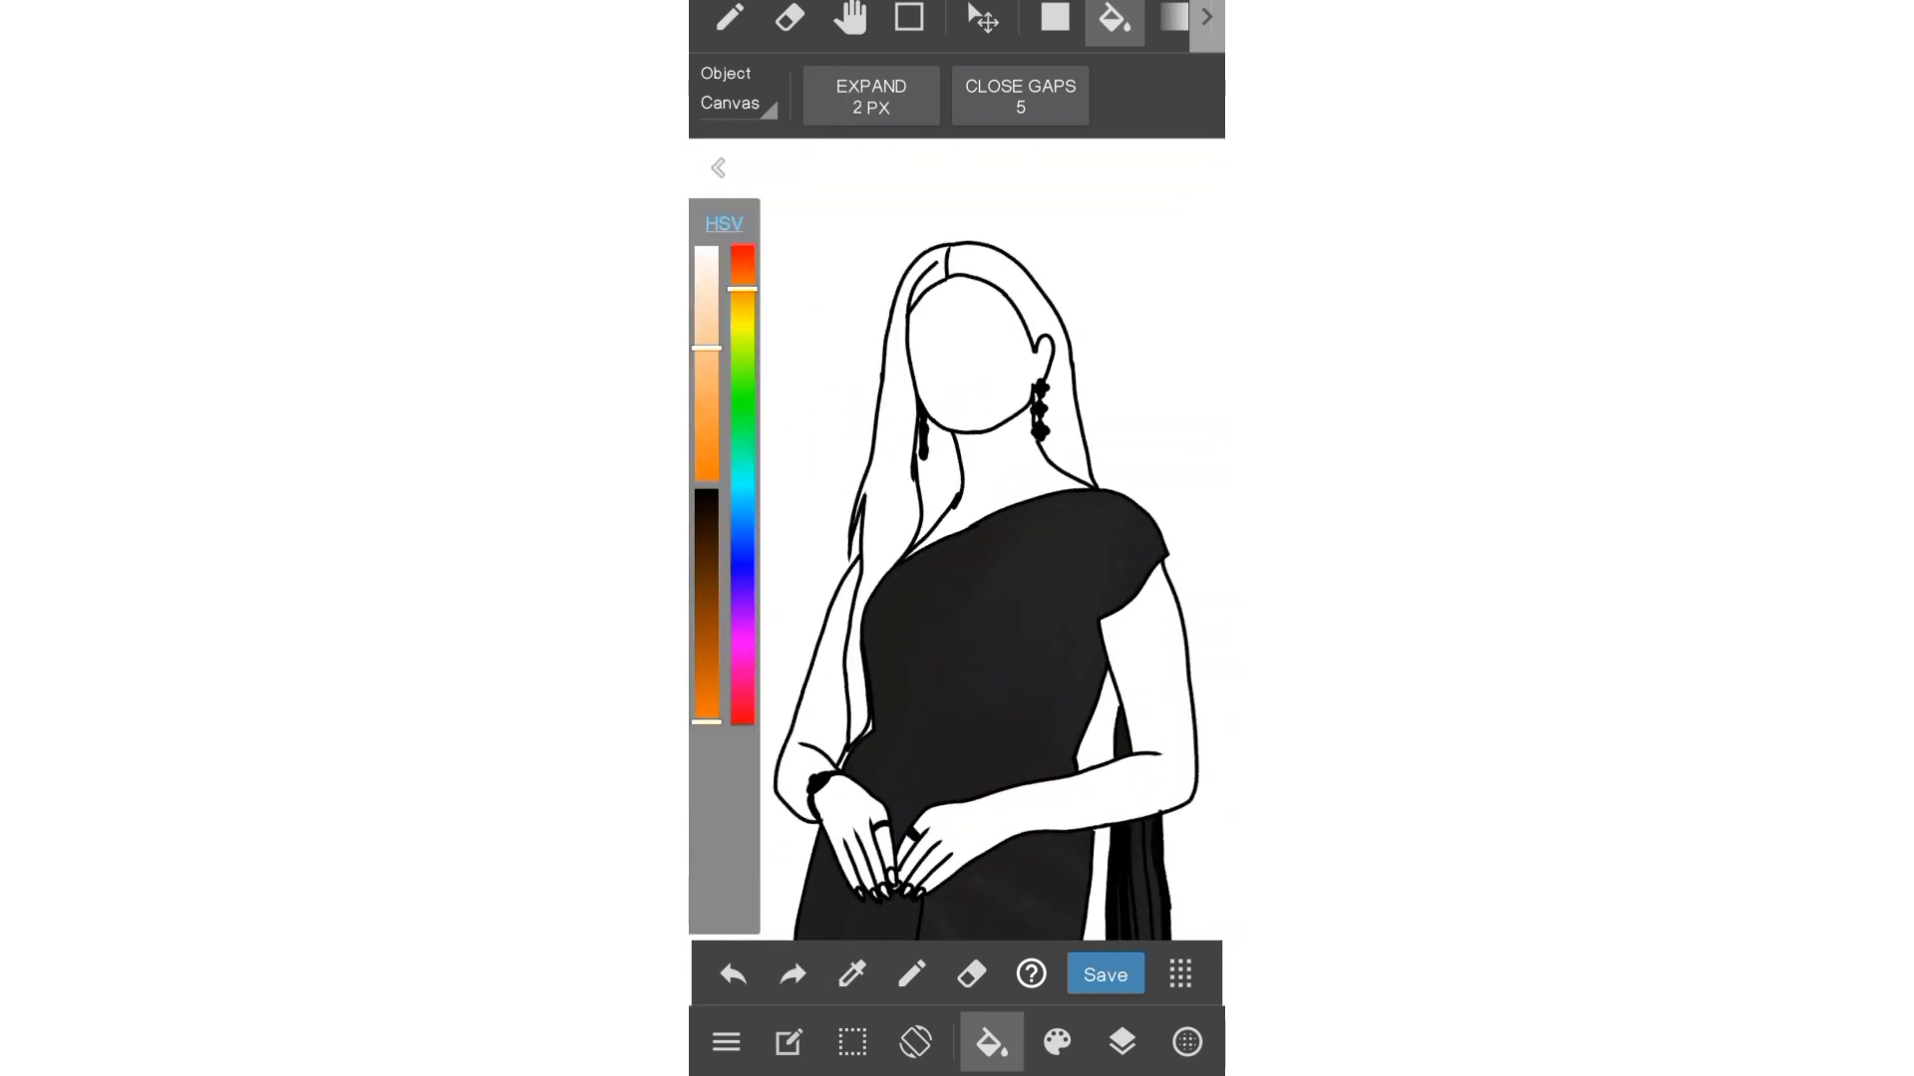
# - Bucket-fill the right arm and hand peach, then resample the skin tone from the reference photo
pyautogui.click(1144, 678)
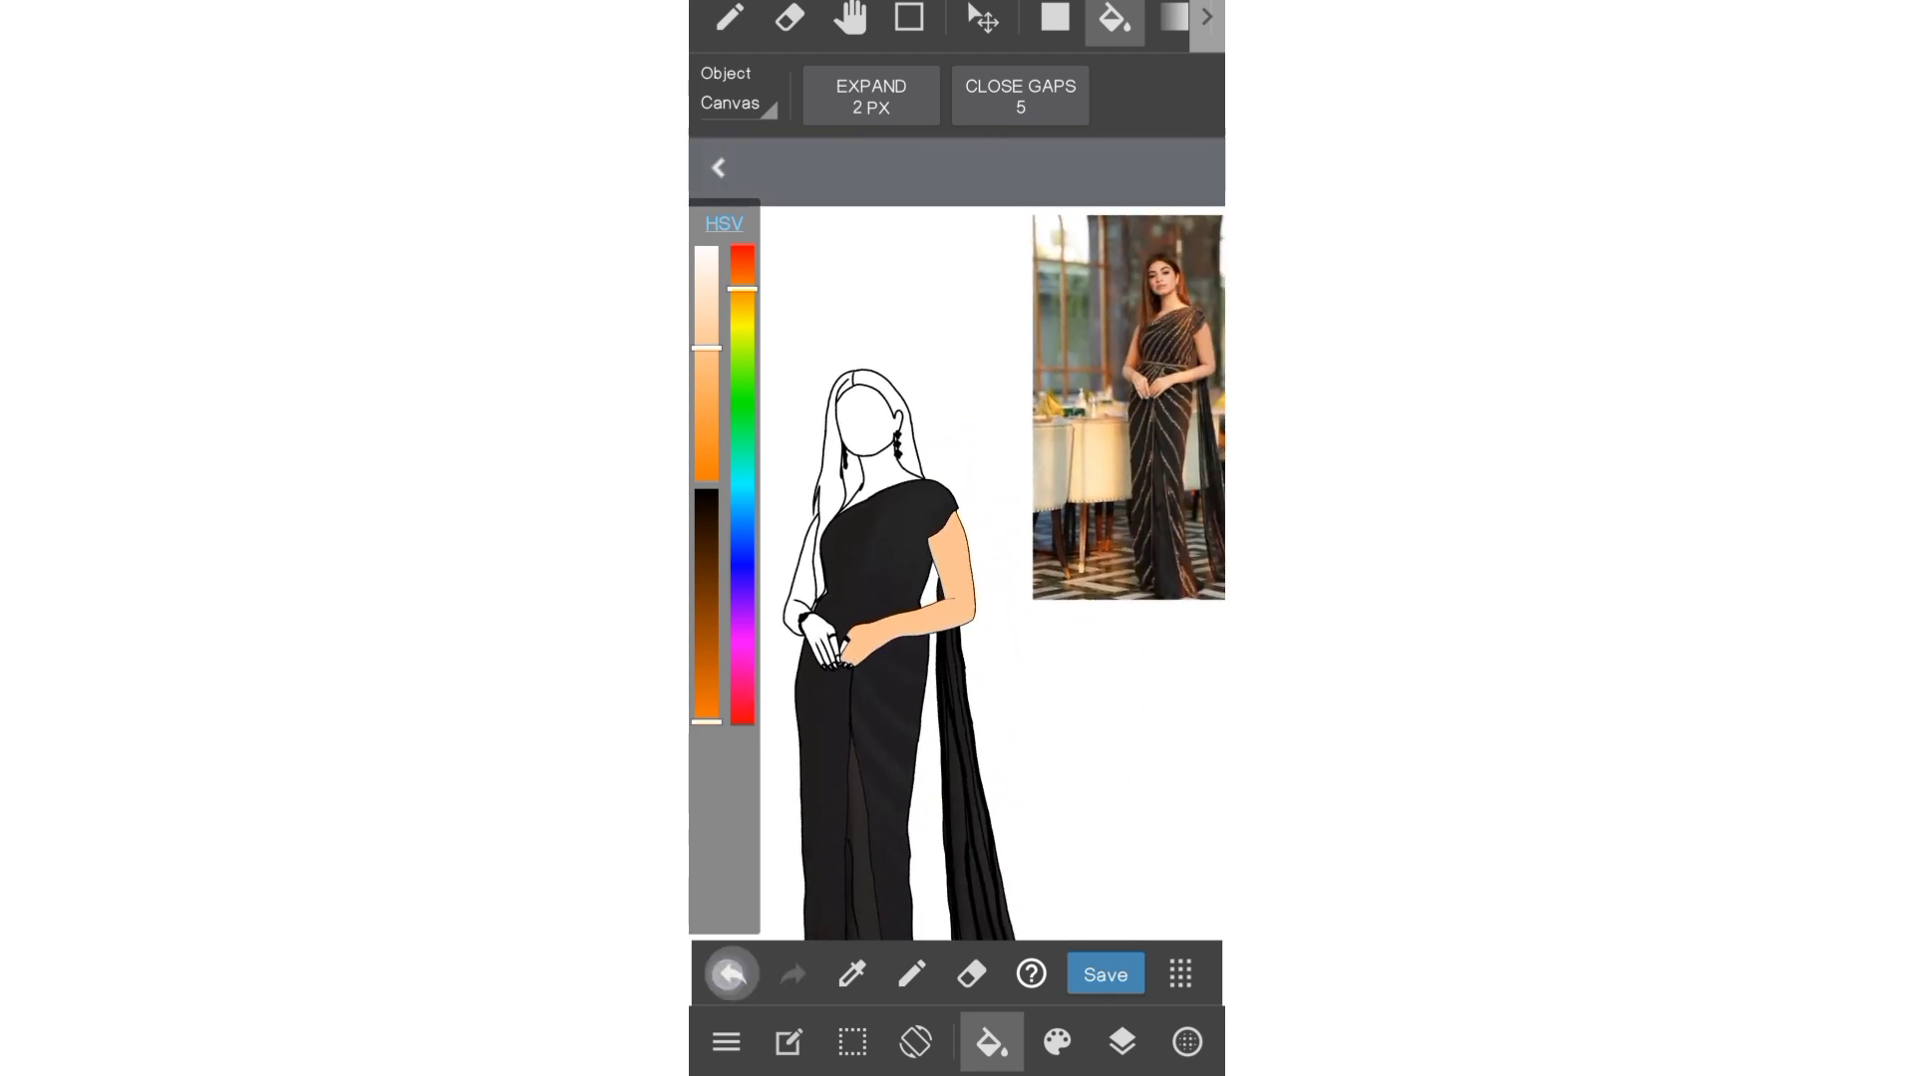
pyautogui.click(852, 973)
pyautogui.click(1017, 580)
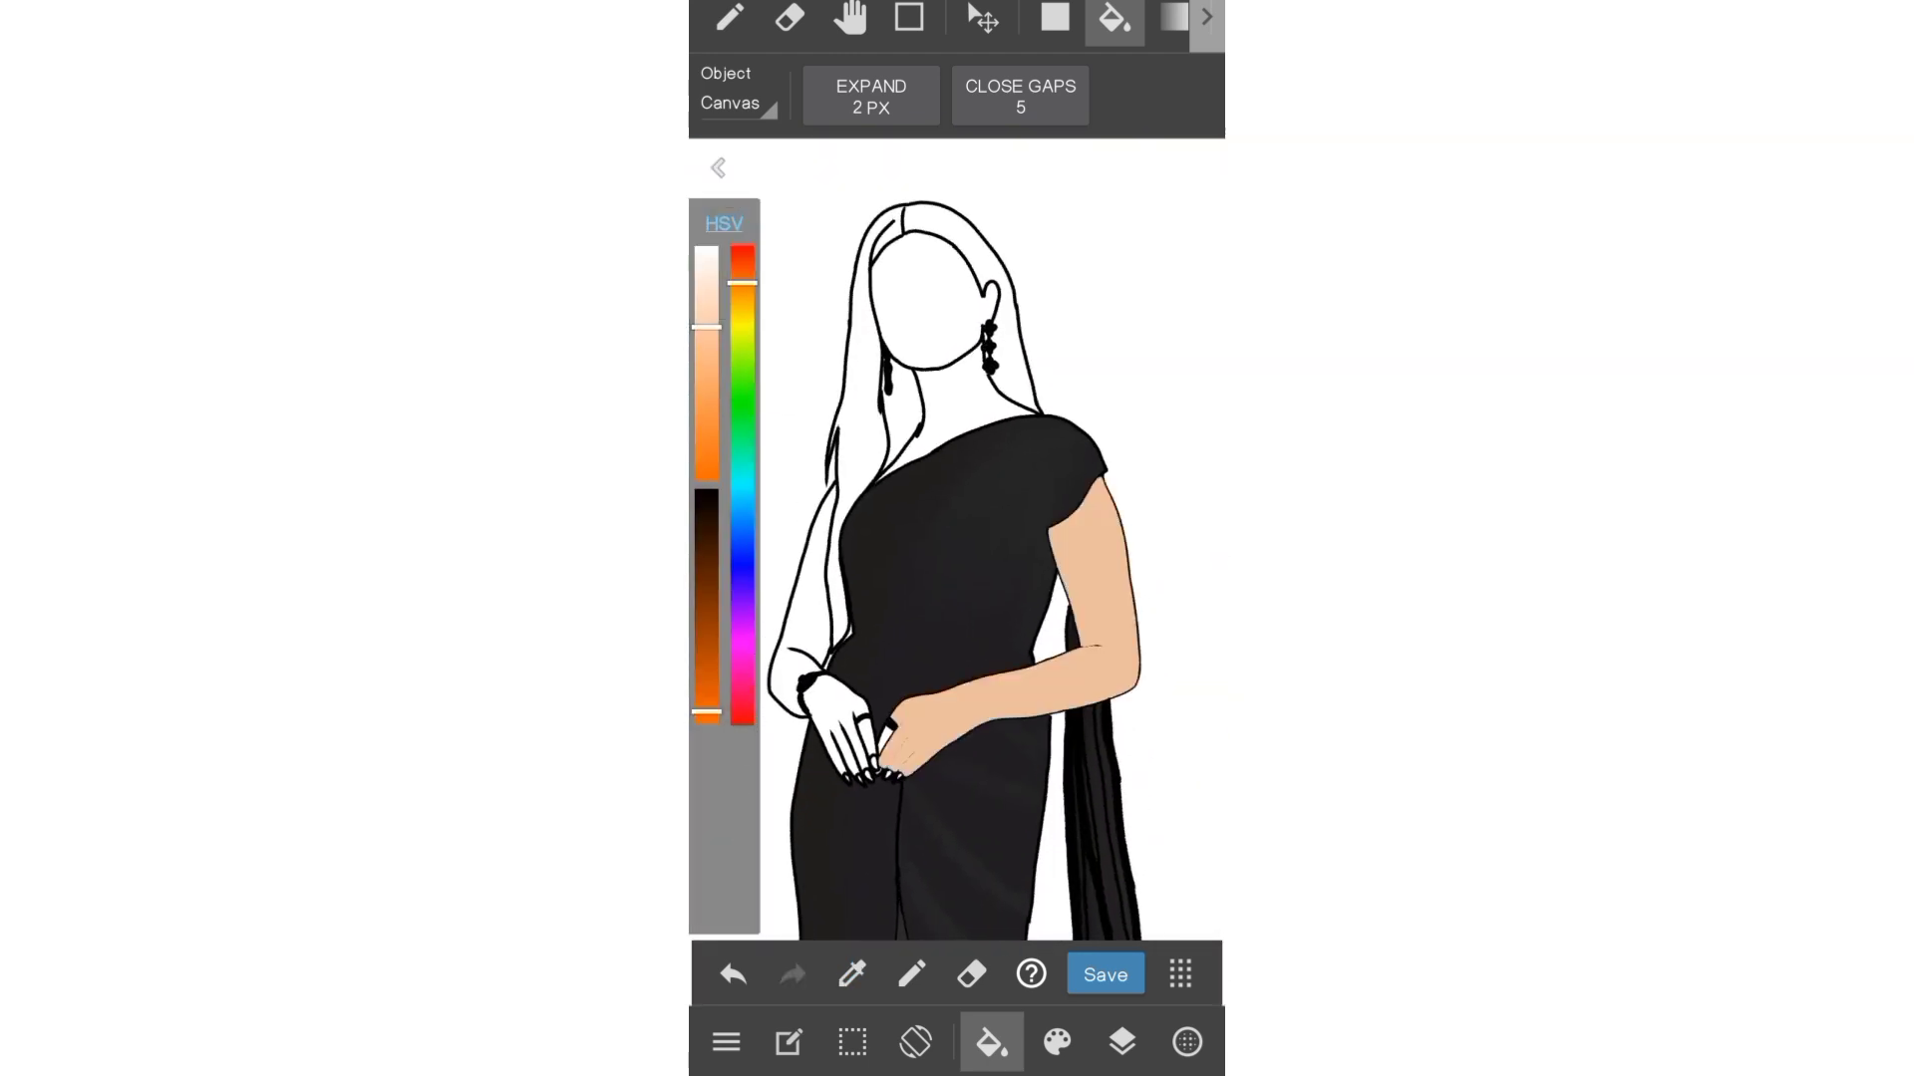
# - Fill the neck, face, left arm and left hand with the peach skin tone
pyautogui.click(956, 398)
pyautogui.click(922, 299)
pyautogui.click(806, 588)
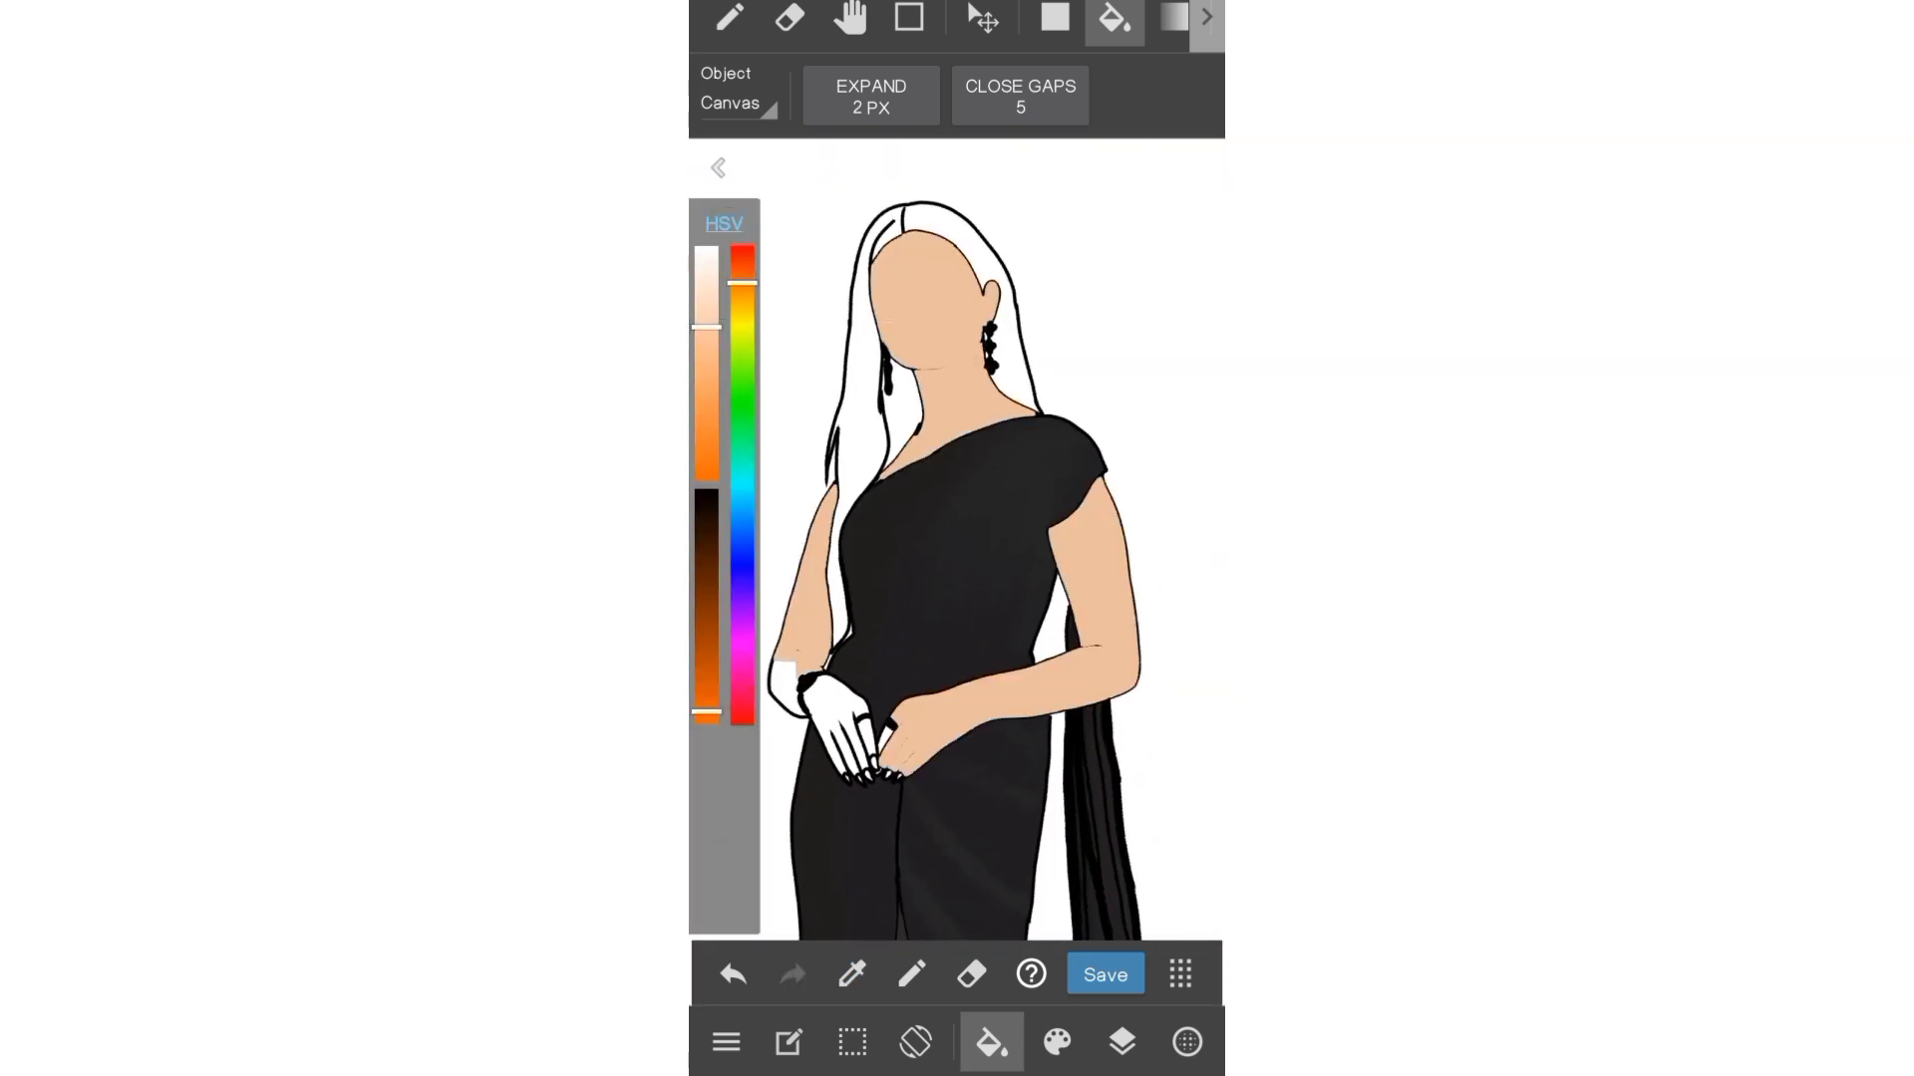
pyautogui.click(837, 723)
pyautogui.scroll(5, 997, 598)
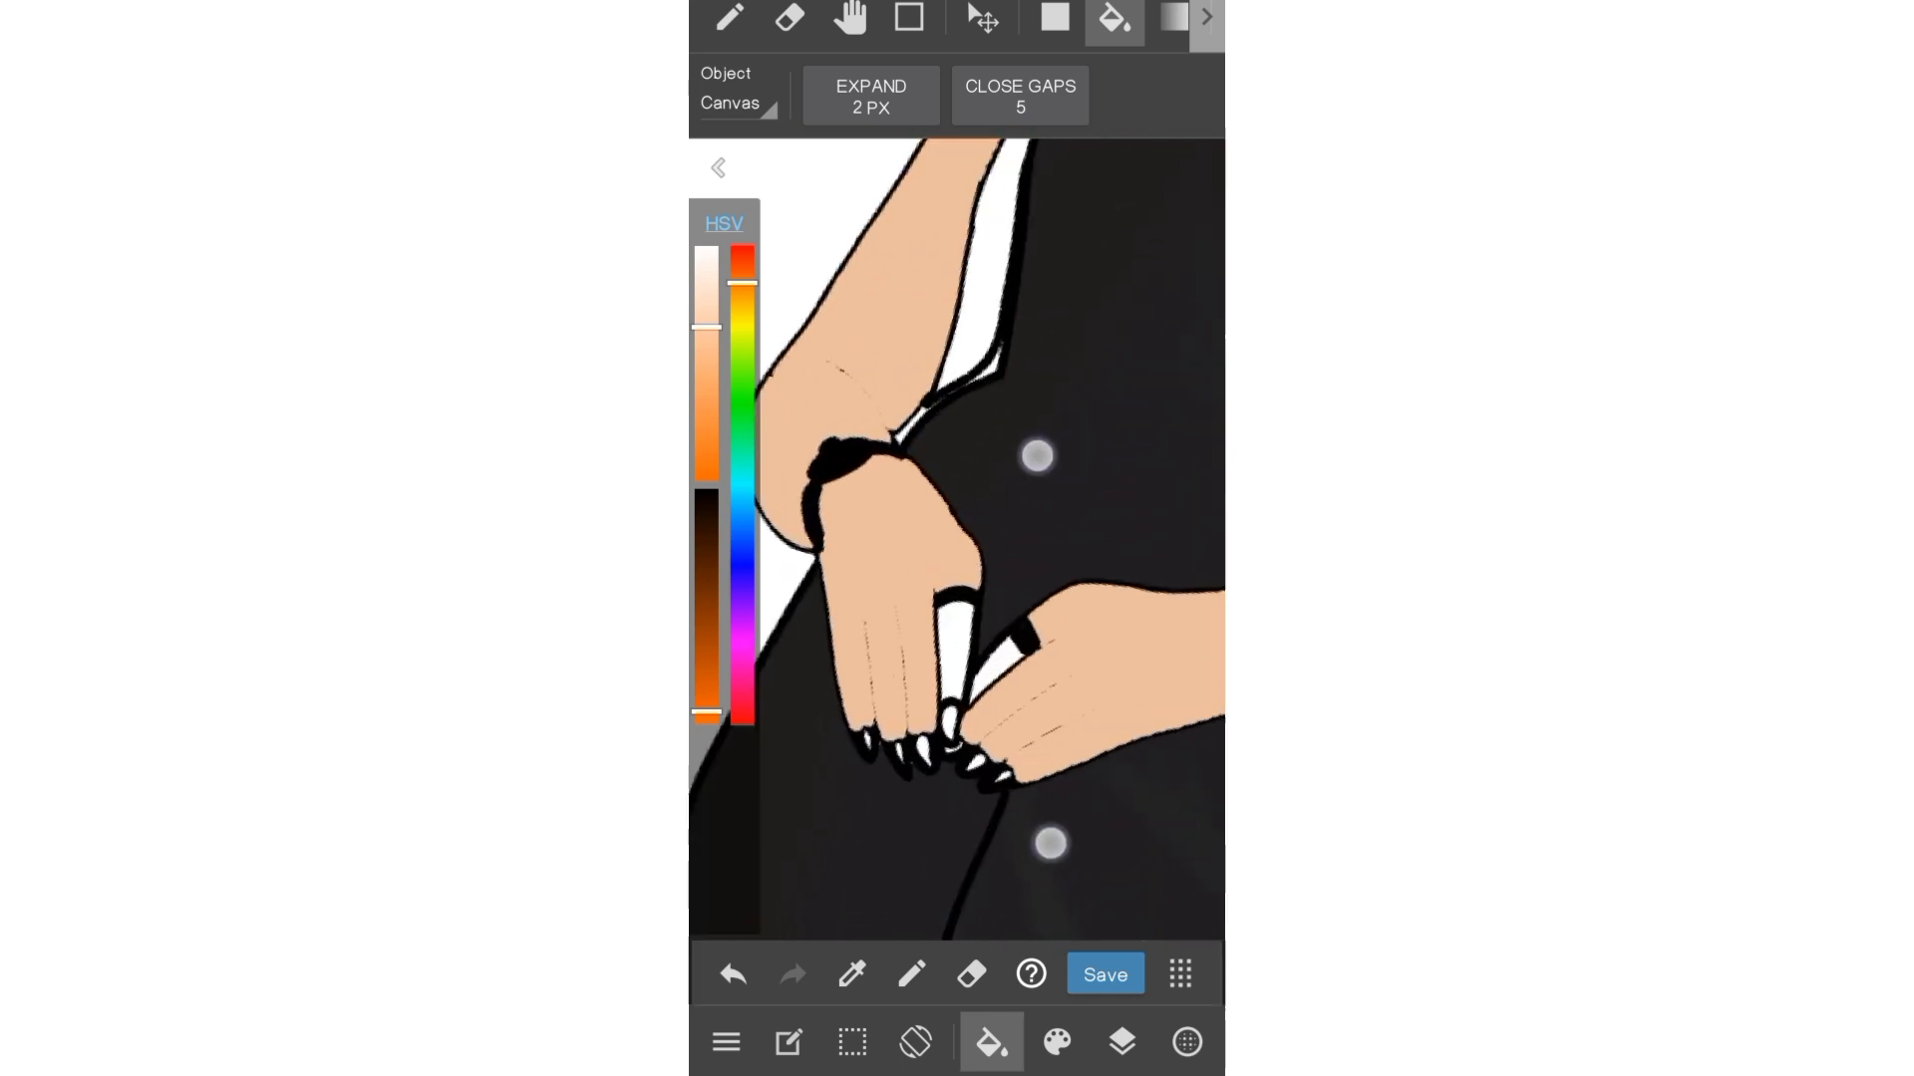
pyautogui.click(730, 17)
# - Switch to a fine 3 px G Pen for detail touch-ups
pyautogui.moveTo(724, 757); pyautogui.dragTo(724, 798)
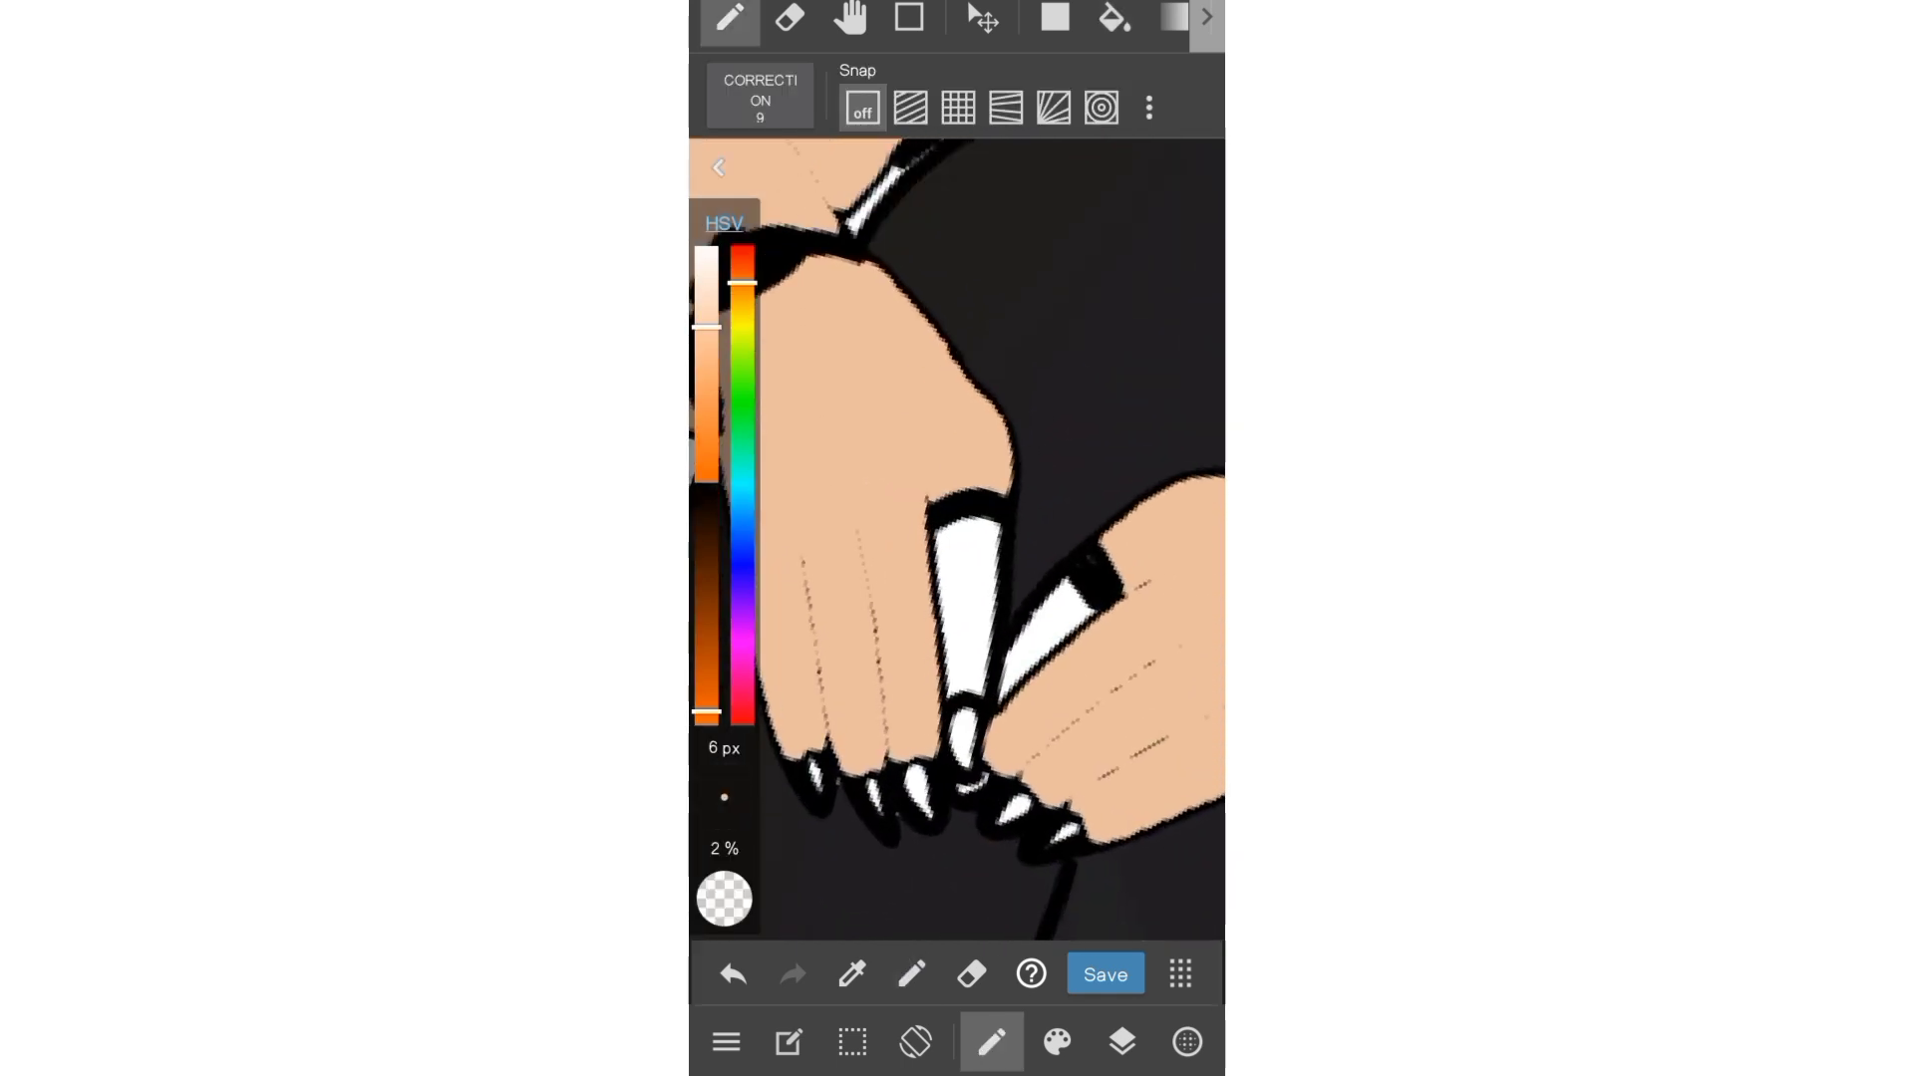
pyautogui.click(1056, 1041)
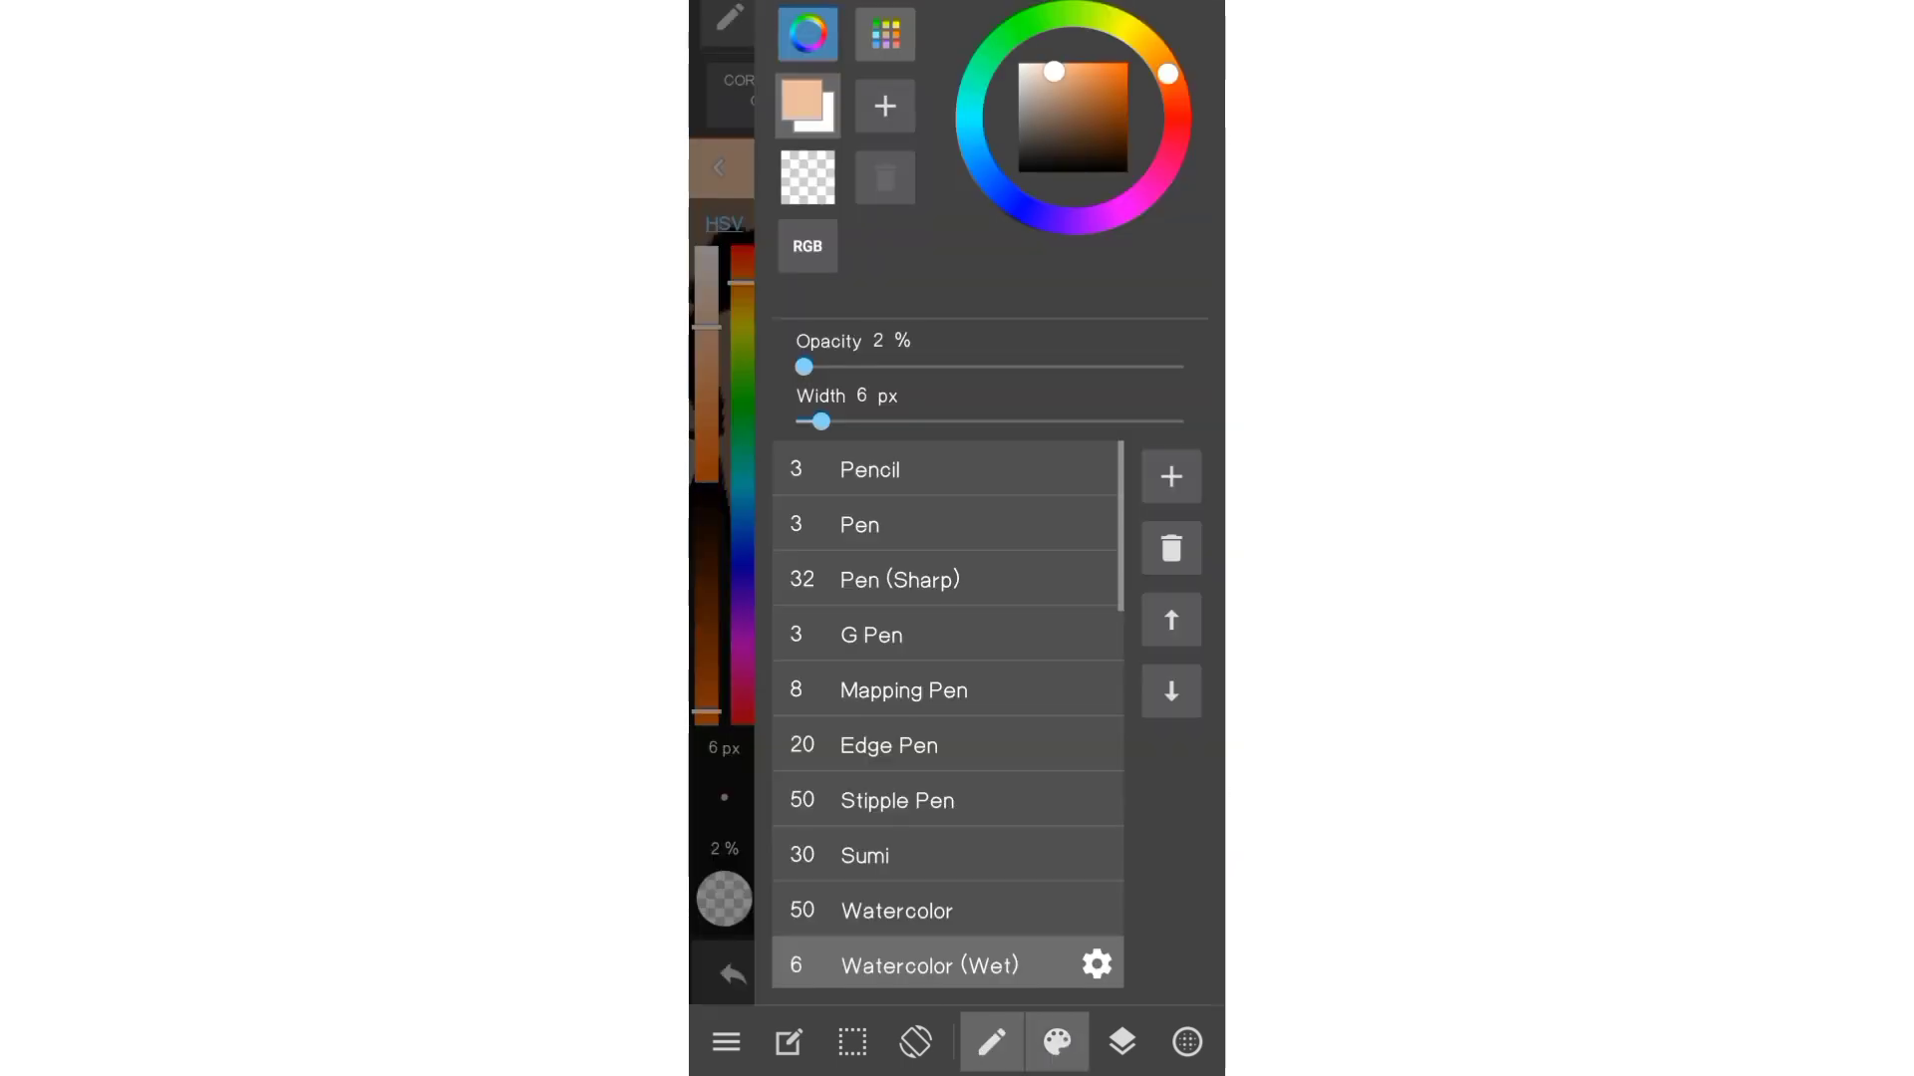
pyautogui.click(983, 624)
pyautogui.click(993, 463)
pyautogui.scroll(3, 989, 604)
# - Paint peach over the white fingernail edges, enlarging the brush to 12 px
pyautogui.moveTo(981, 503); pyautogui.dragTo(967, 618)
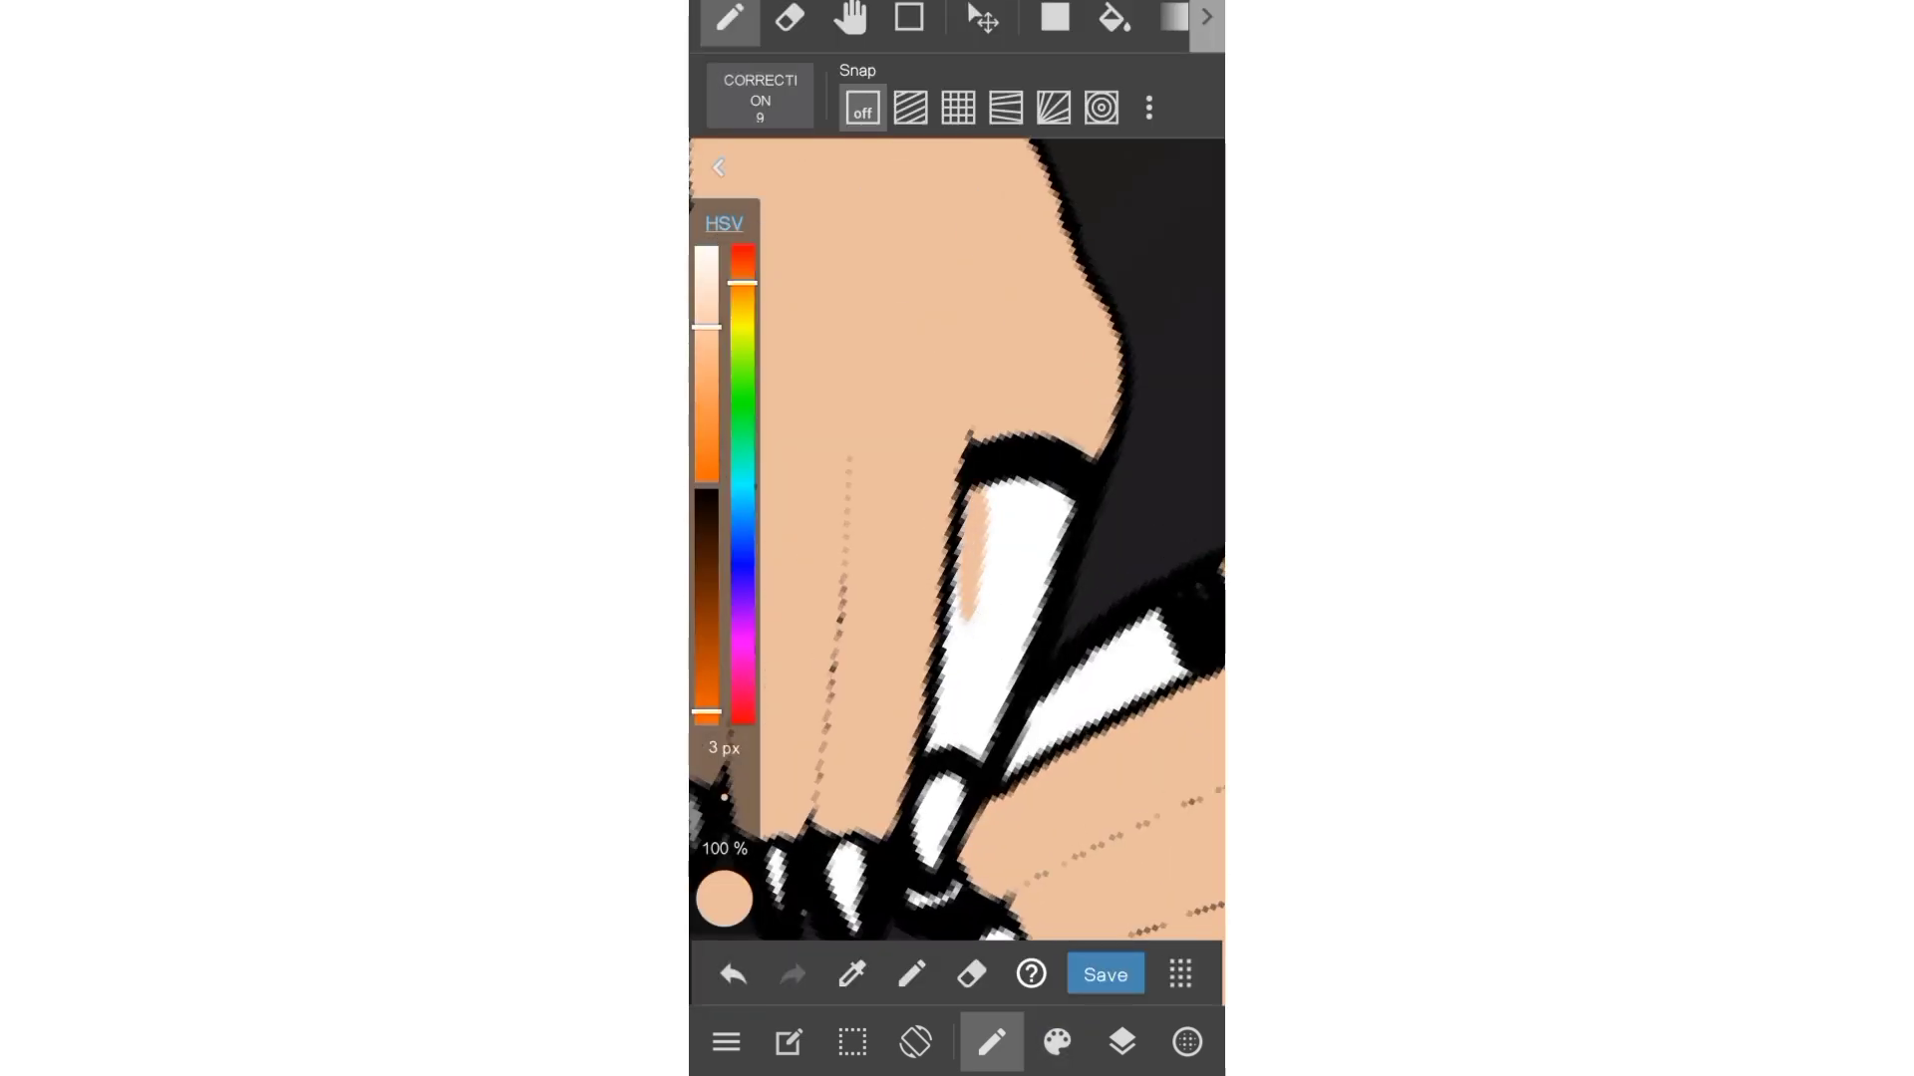
pyautogui.moveTo(1007, 489); pyautogui.dragTo(976, 618)
pyautogui.click(733, 975)
pyautogui.moveTo(723, 758); pyautogui.dragTo(724, 697)
pyautogui.moveTo(1027, 494); pyautogui.dragTo(953, 703)
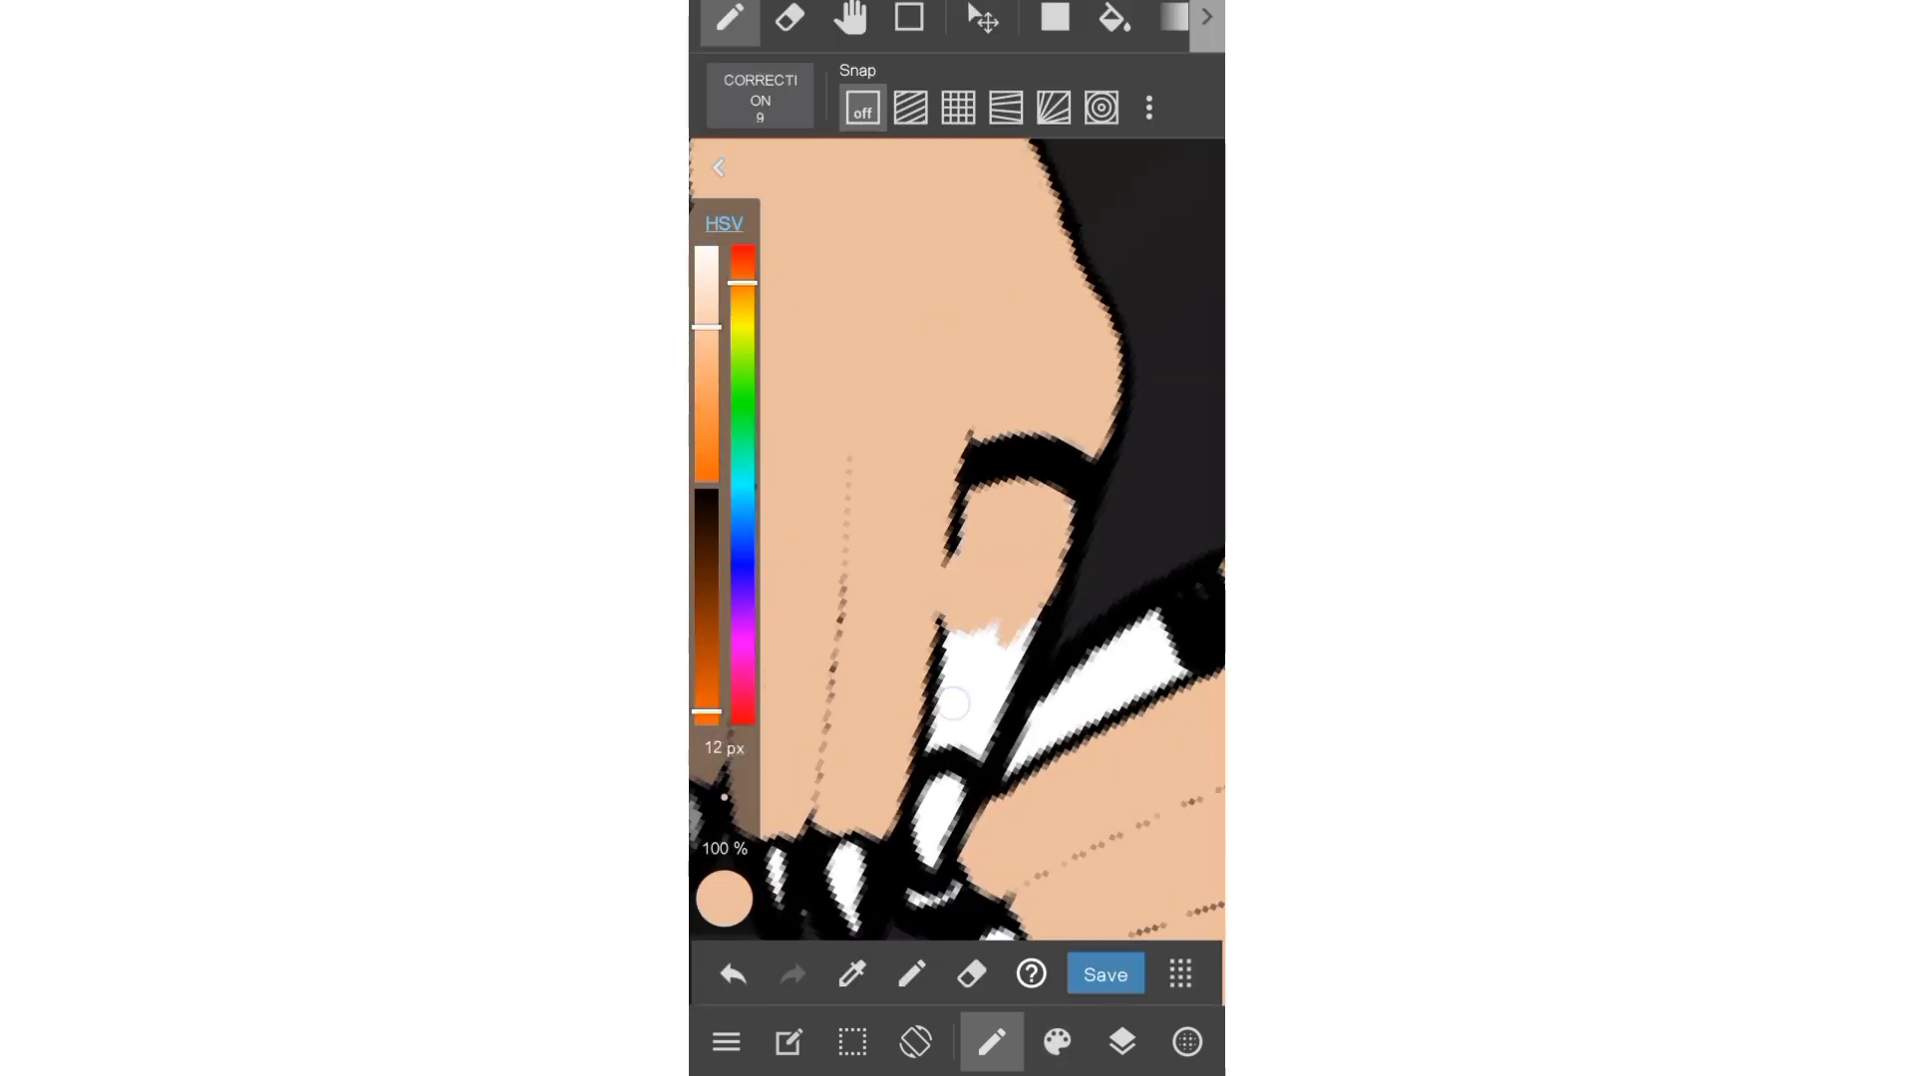
# - At 6 px, cover the nail's remaining white edges and areas in peach
pyautogui.click(733, 975)
pyautogui.moveTo(723, 768); pyautogui.dragTo(724, 802)
pyautogui.moveTo(962, 533)
pyautogui.mouseDown()
pyautogui.moveTo(972, 743)
pyautogui.moveTo(1035, 586)
pyautogui.mouseUp()
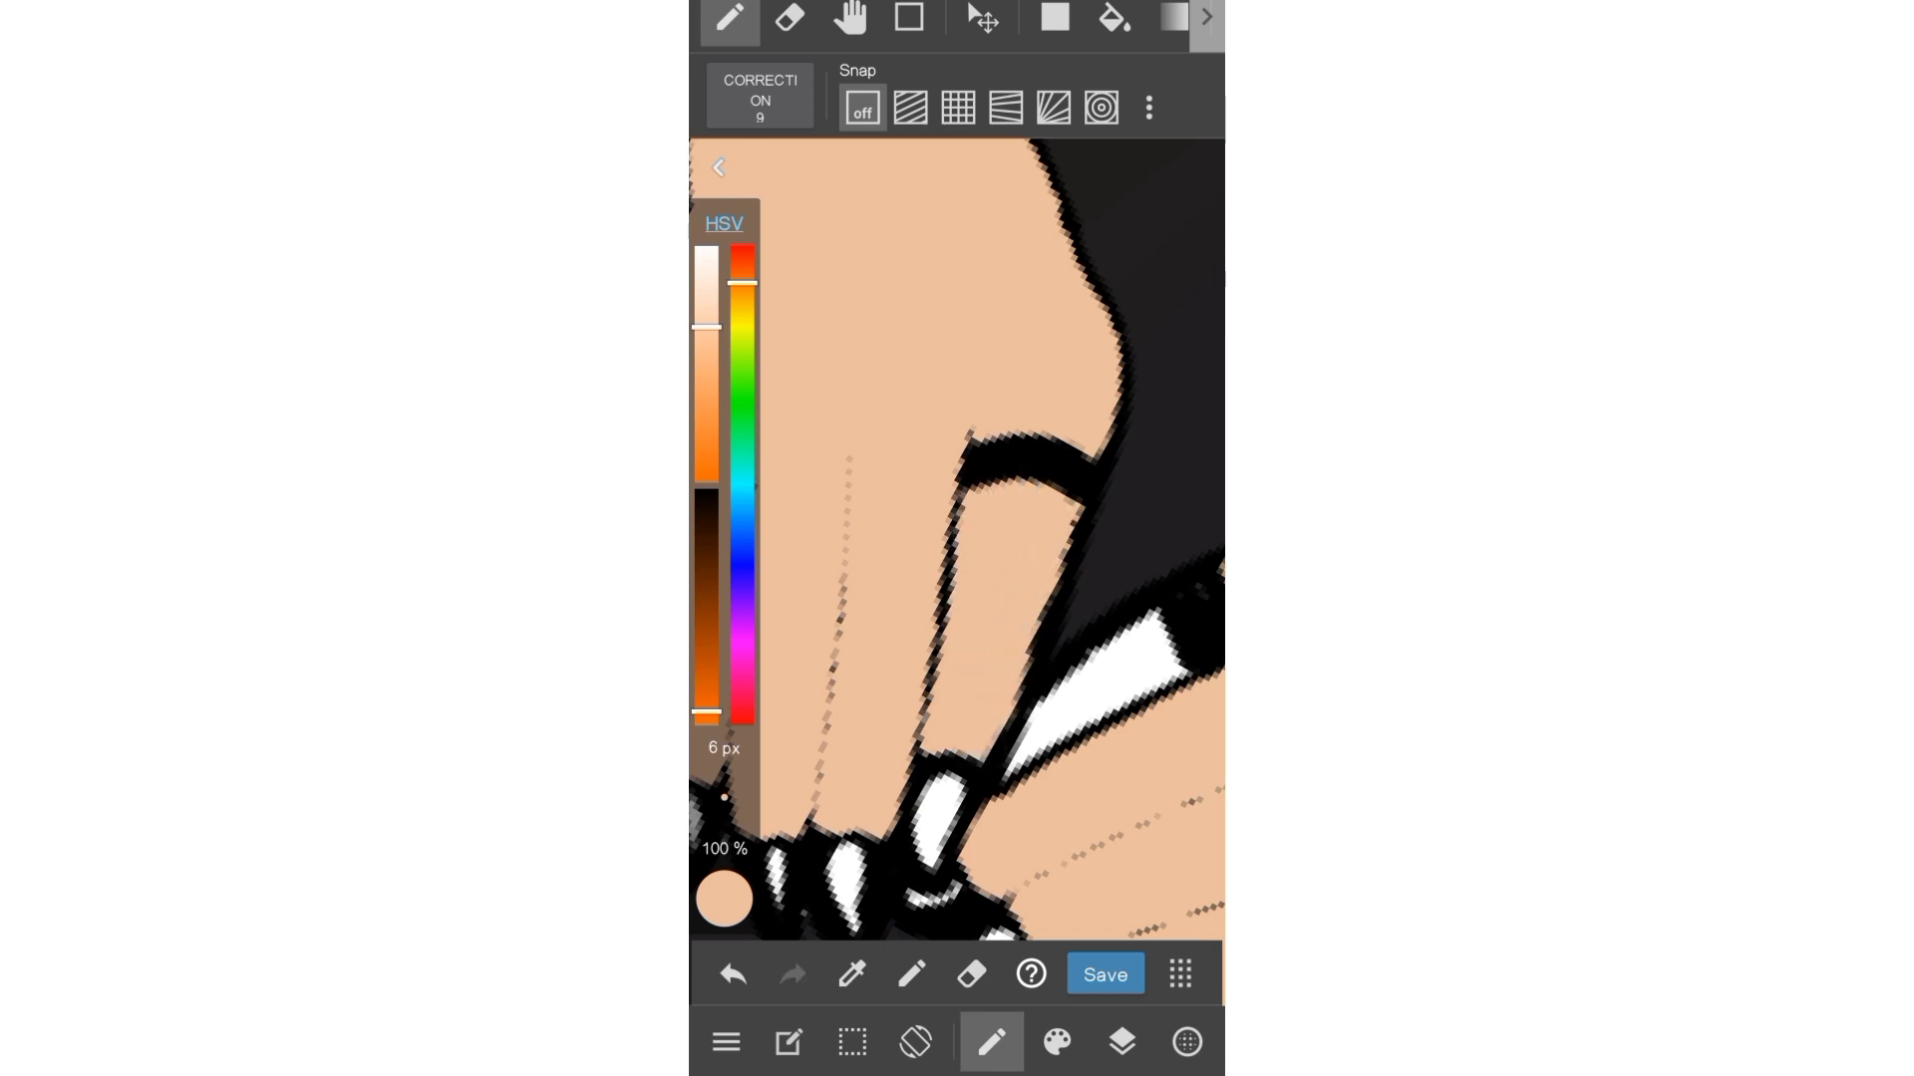
pyautogui.moveTo(970, 811); pyautogui.dragTo(897, 698)
pyautogui.moveTo(997, 613); pyautogui.dragTo(846, 766)
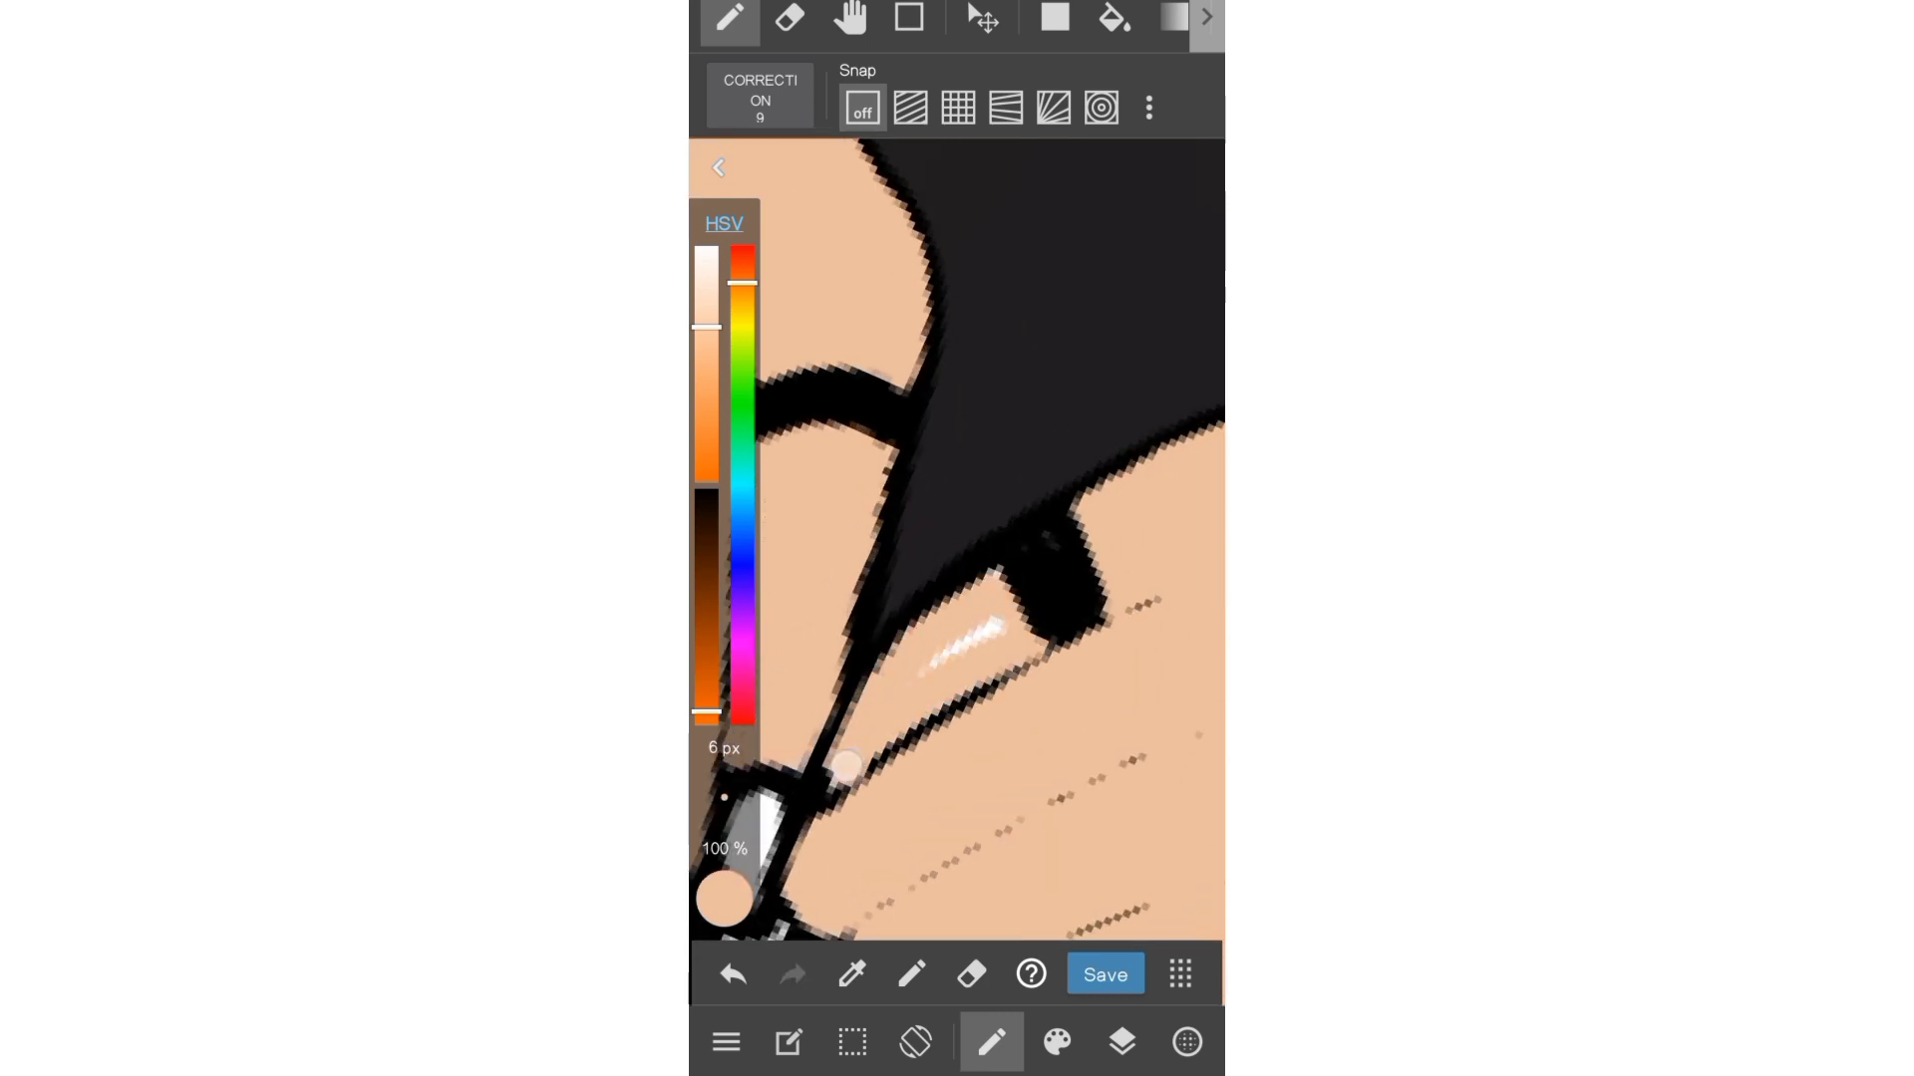
pyautogui.moveTo(1030, 446)
pyautogui.mouseDown()
pyautogui.moveTo(1051, 409)
pyautogui.moveTo(940, 534)
pyautogui.mouseUp()
# - Undo the last stroke and inspect the patched fingers and arm edges
pyautogui.click(733, 974)
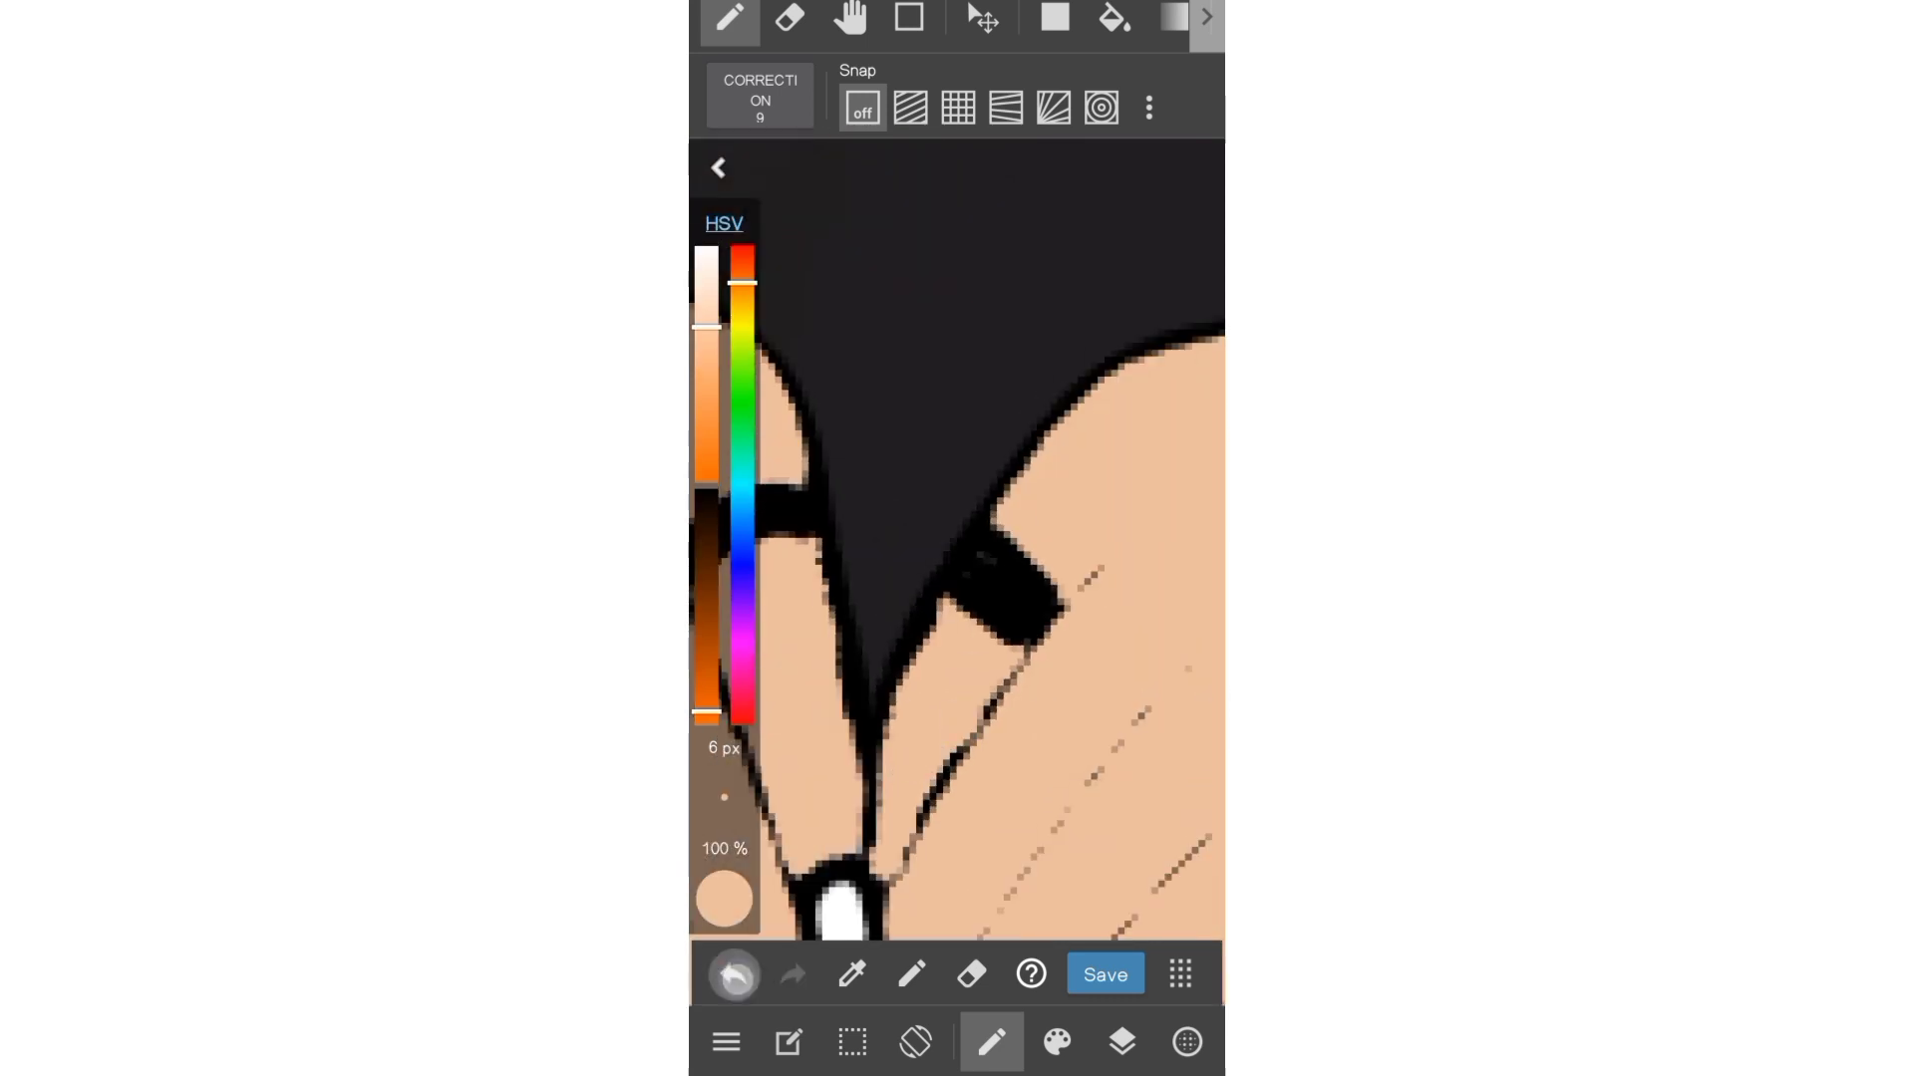
pyautogui.scroll(-5, 1049, 638)
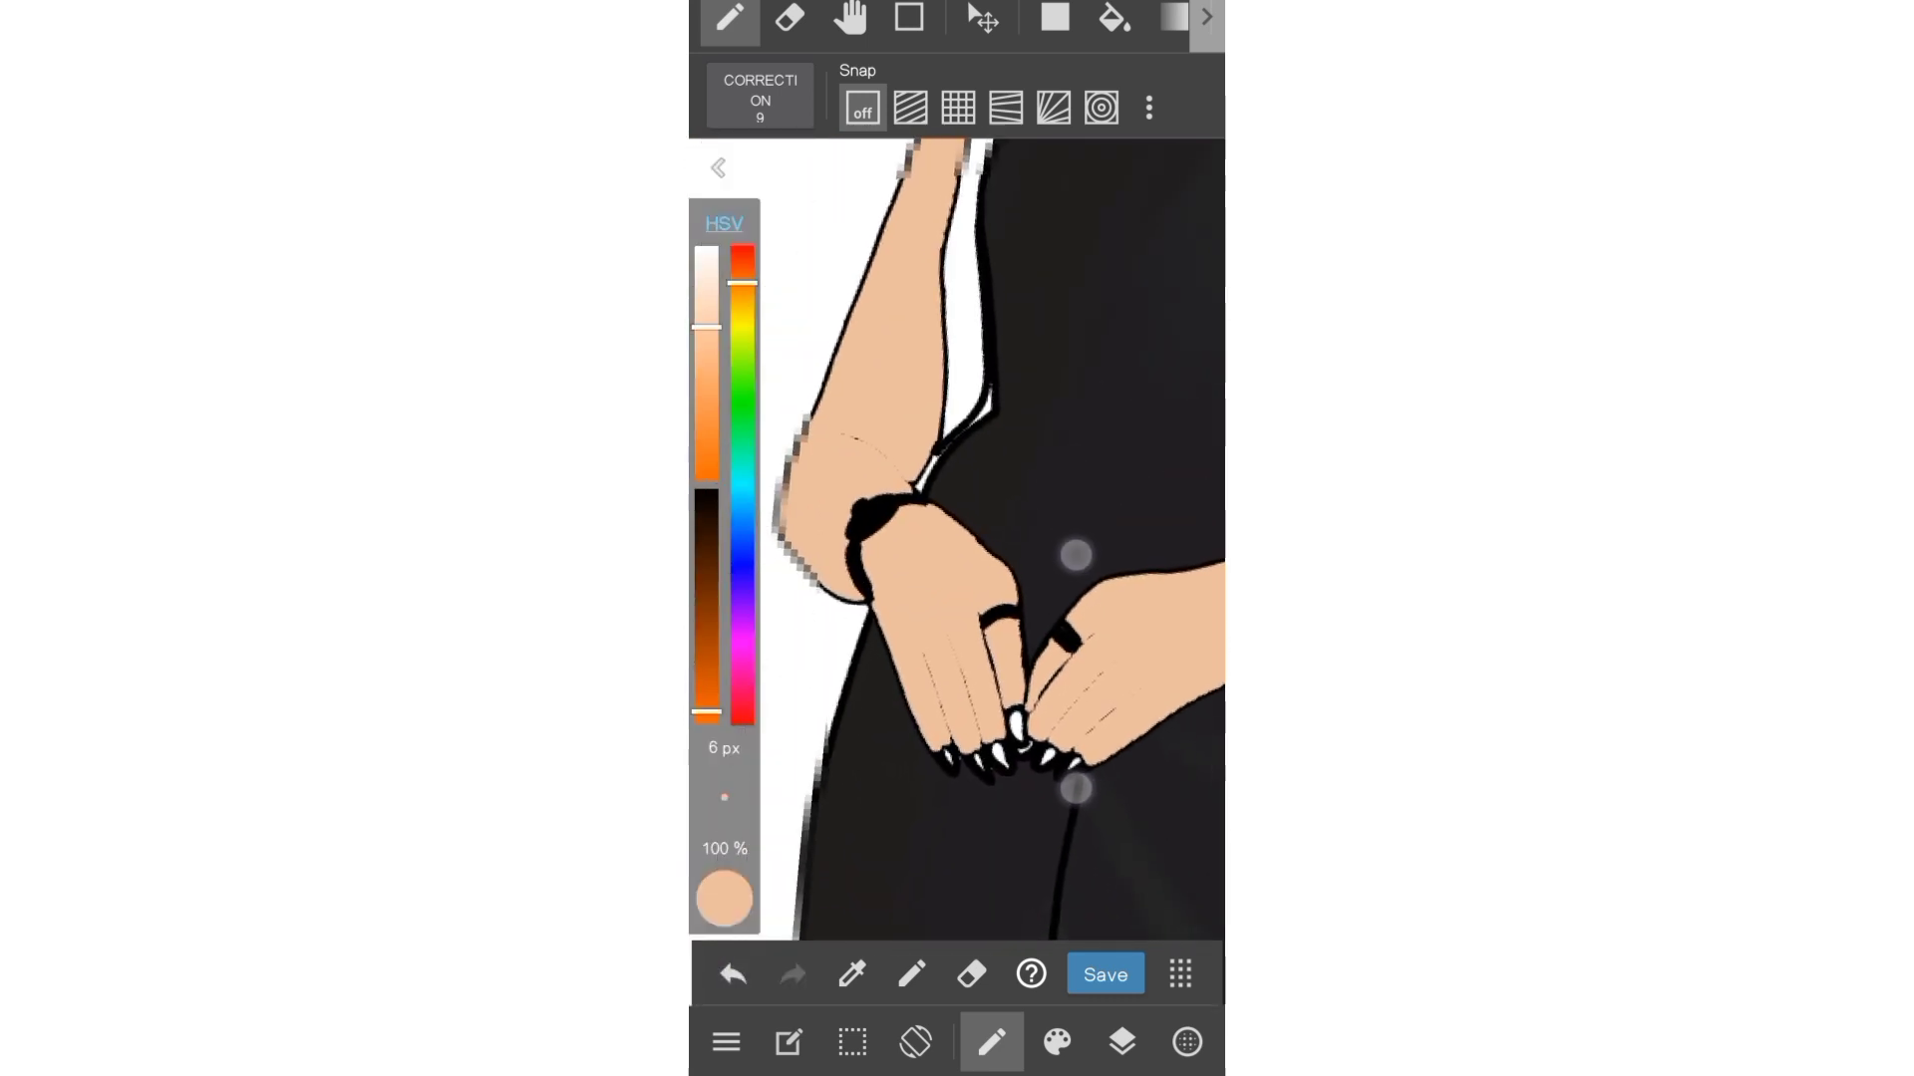
pyautogui.scroll(5, 1061, 658)
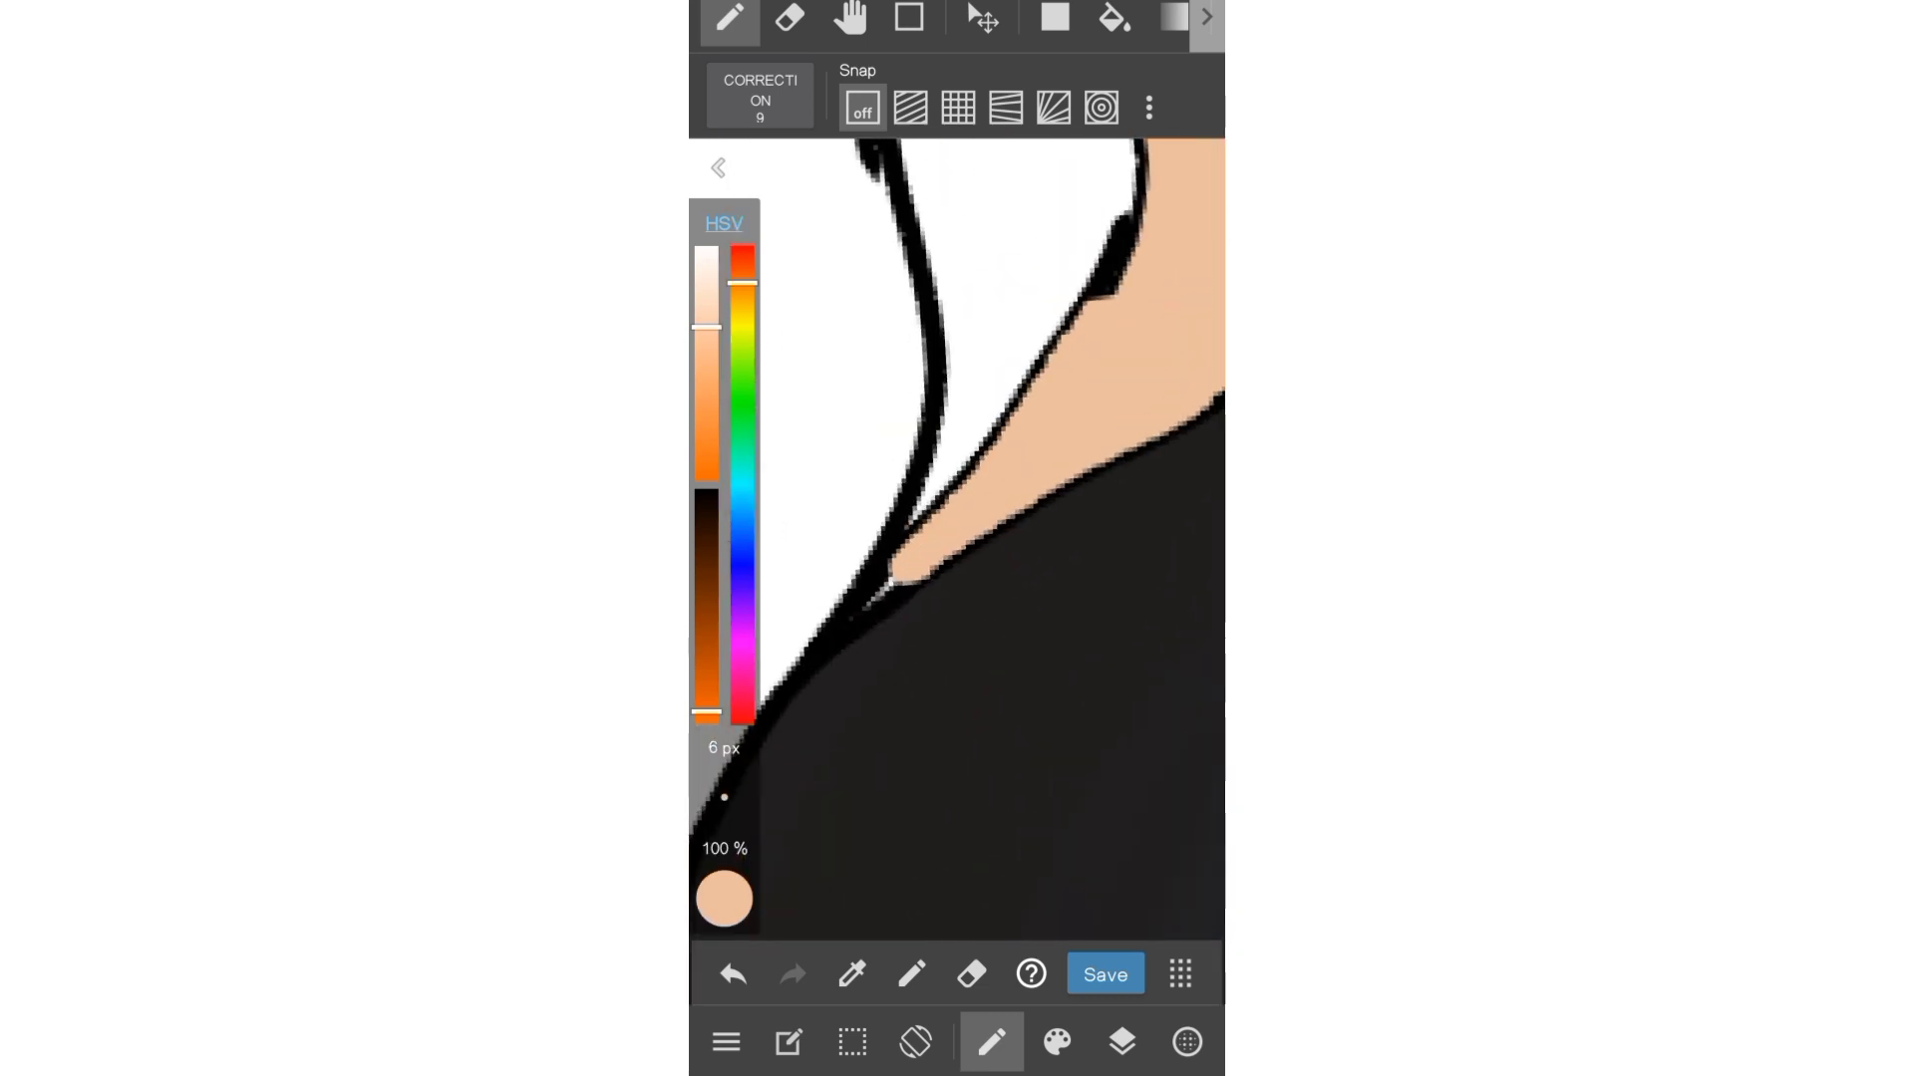
pyautogui.scroll(3, 1057, 425)
pyautogui.scroll(-3, 841, 662)
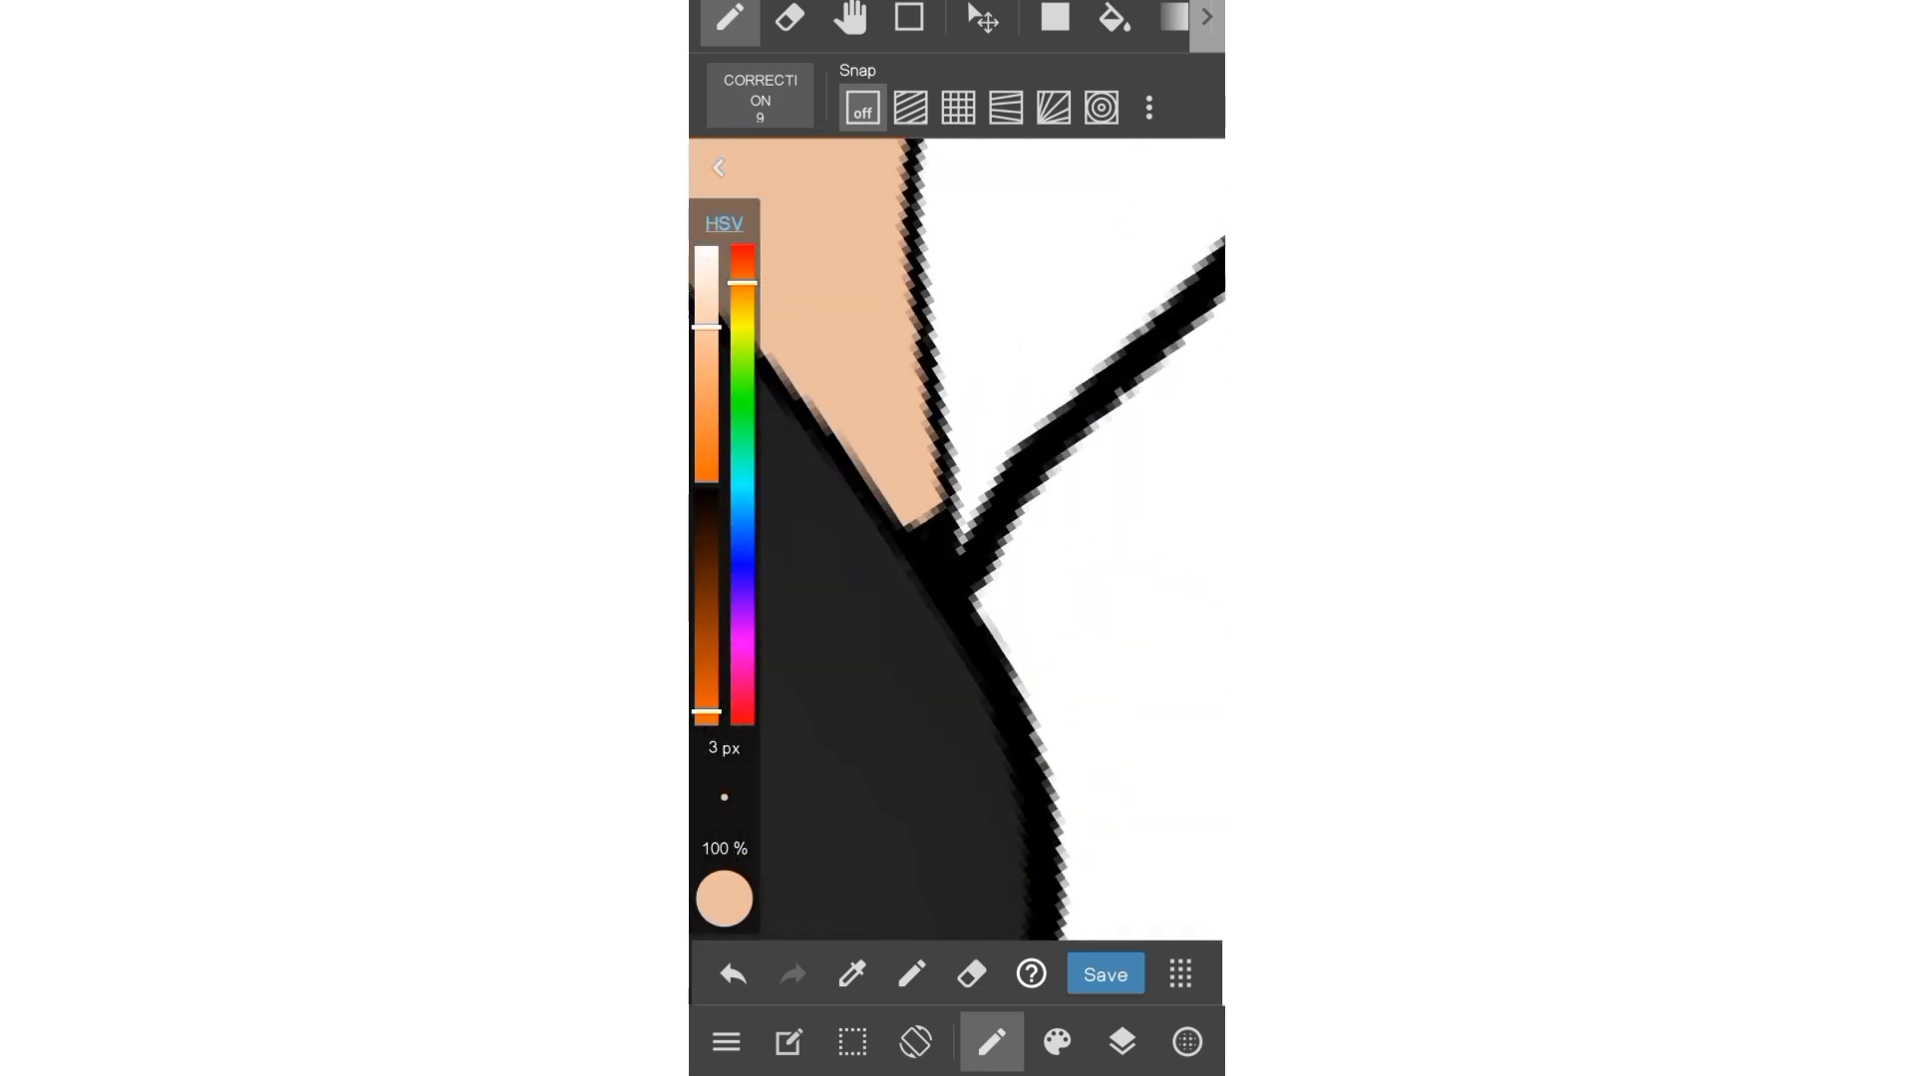
pyautogui.scroll(-5, 1050, 684)
pyautogui.scroll(-5, 1068, 683)
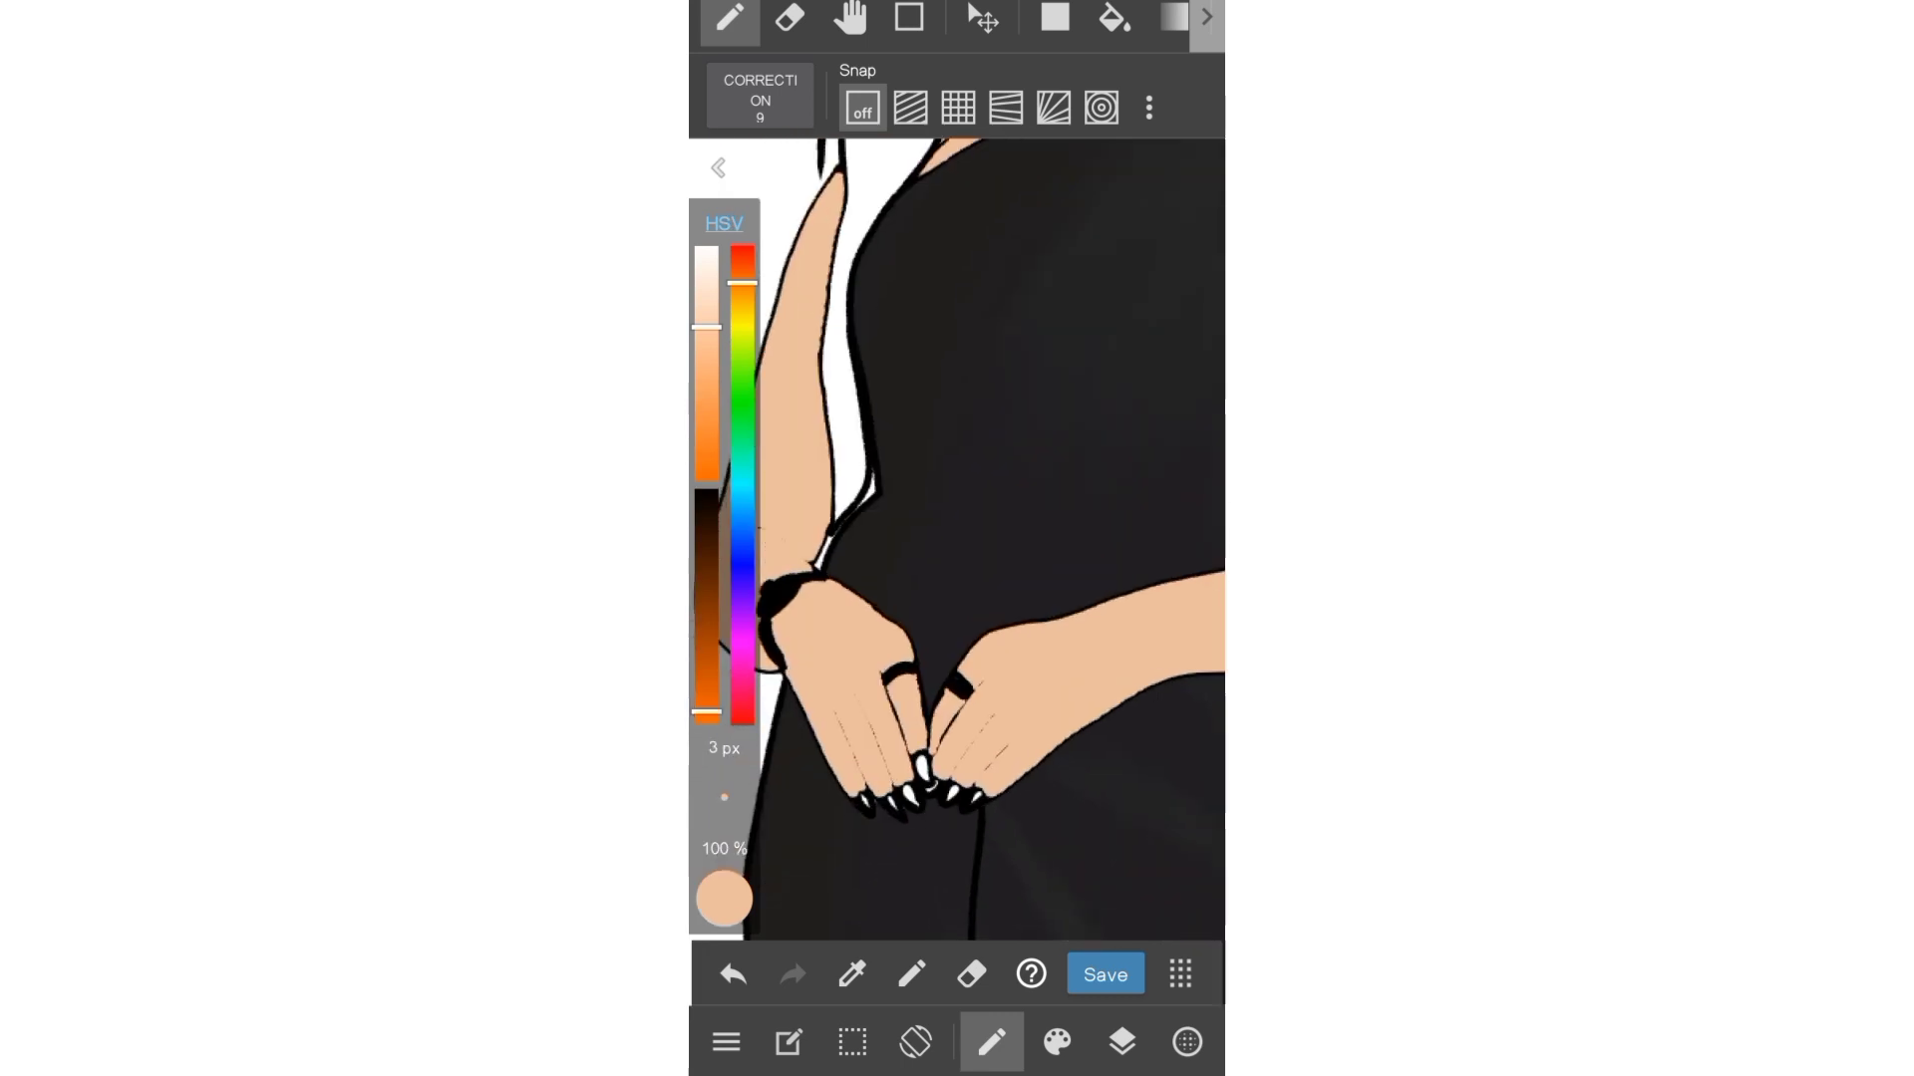
pyautogui.click(1122, 1042)
pyautogui.scroll(-3, 956, 558)
# - Undo another arm stroke and review the arm shading
pyautogui.scroll(3, 956, 558)
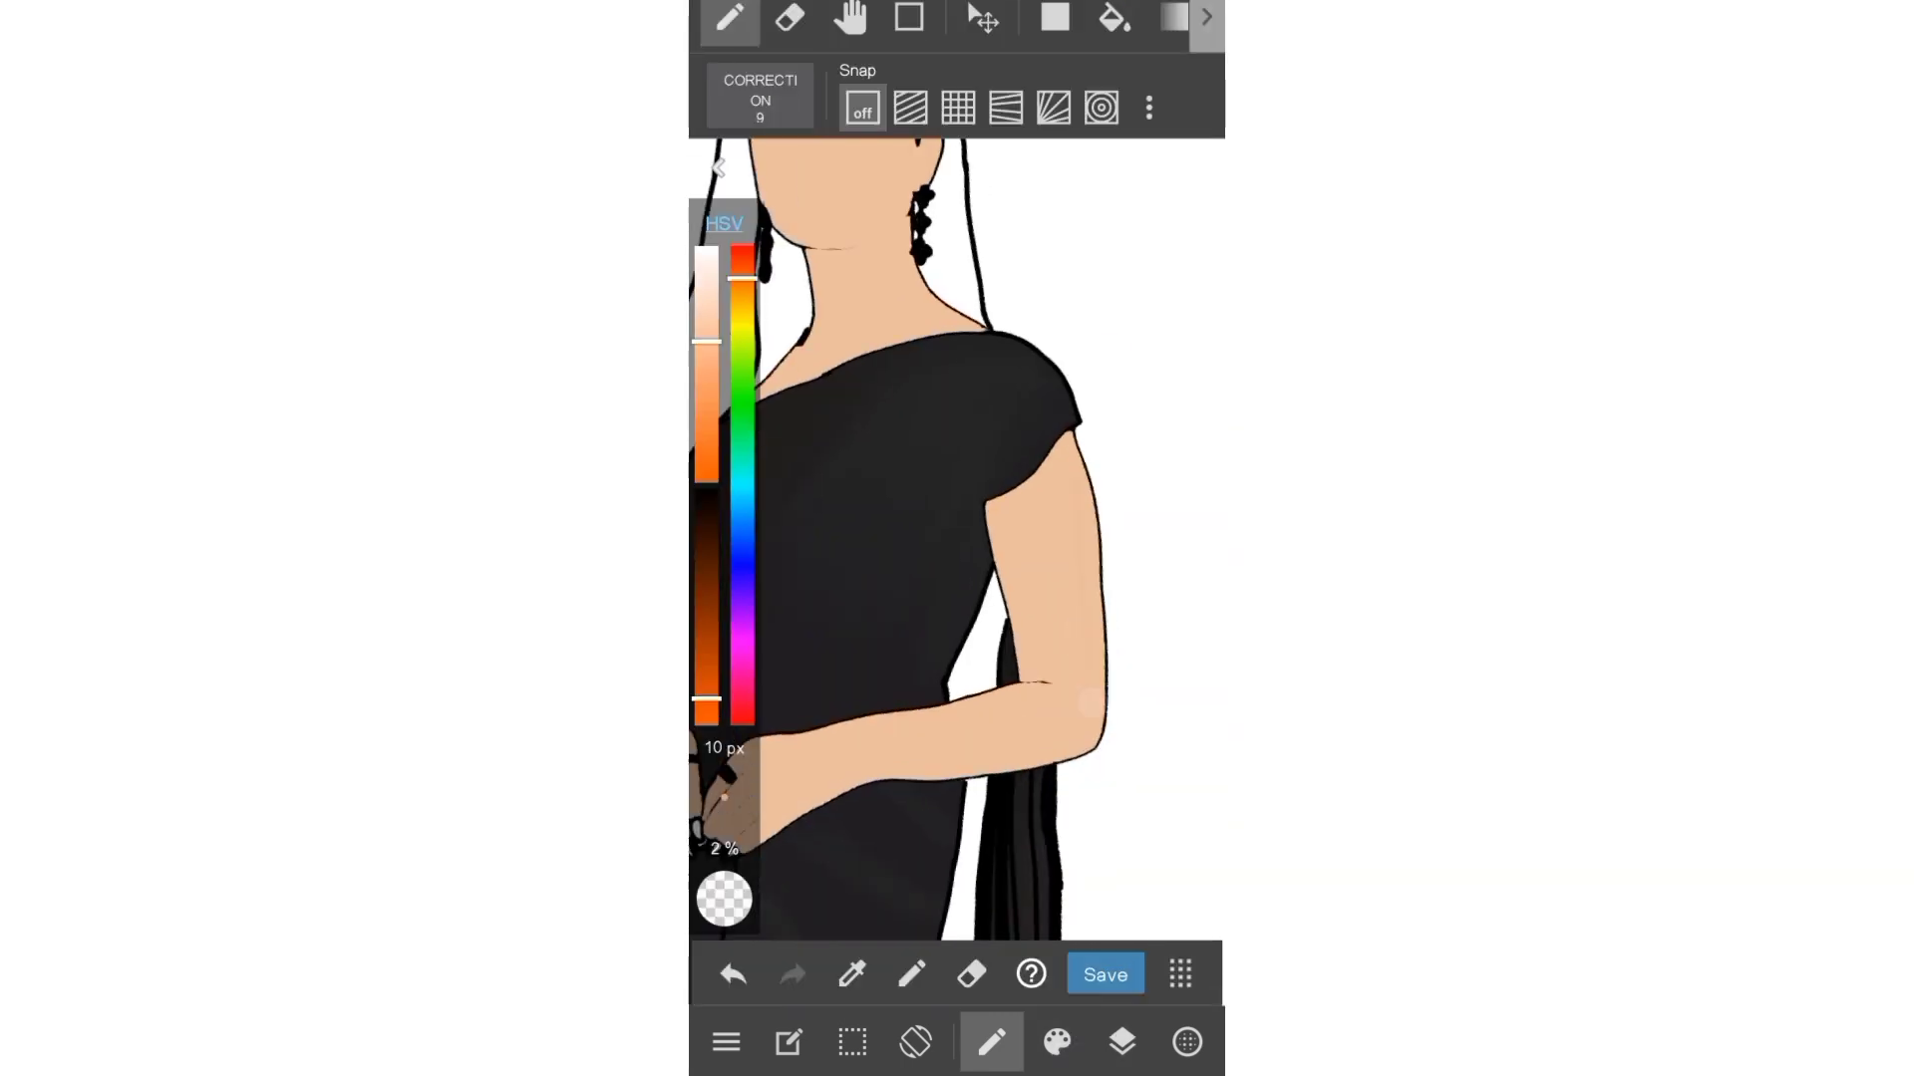
pyautogui.click(733, 974)
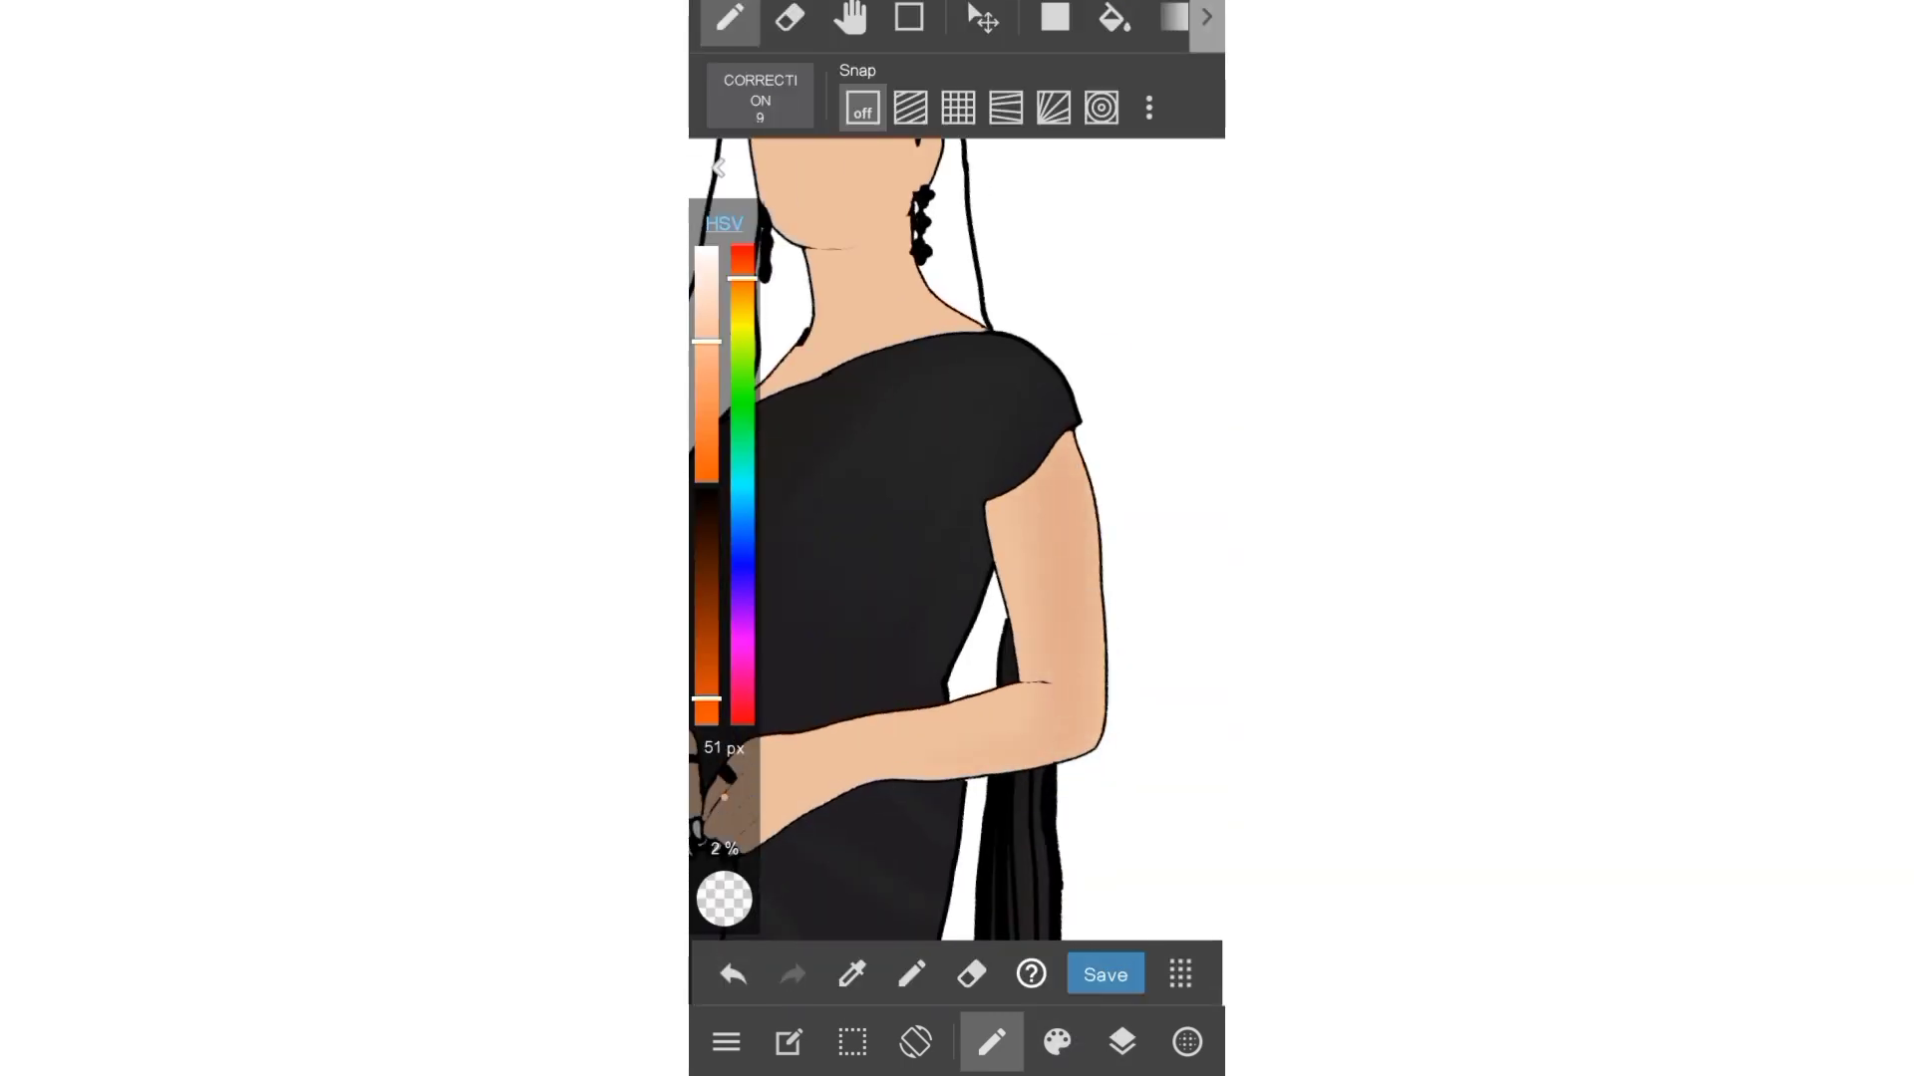
pyautogui.scroll(-5, 957, 598)
pyautogui.scroll(5, 874, 542)
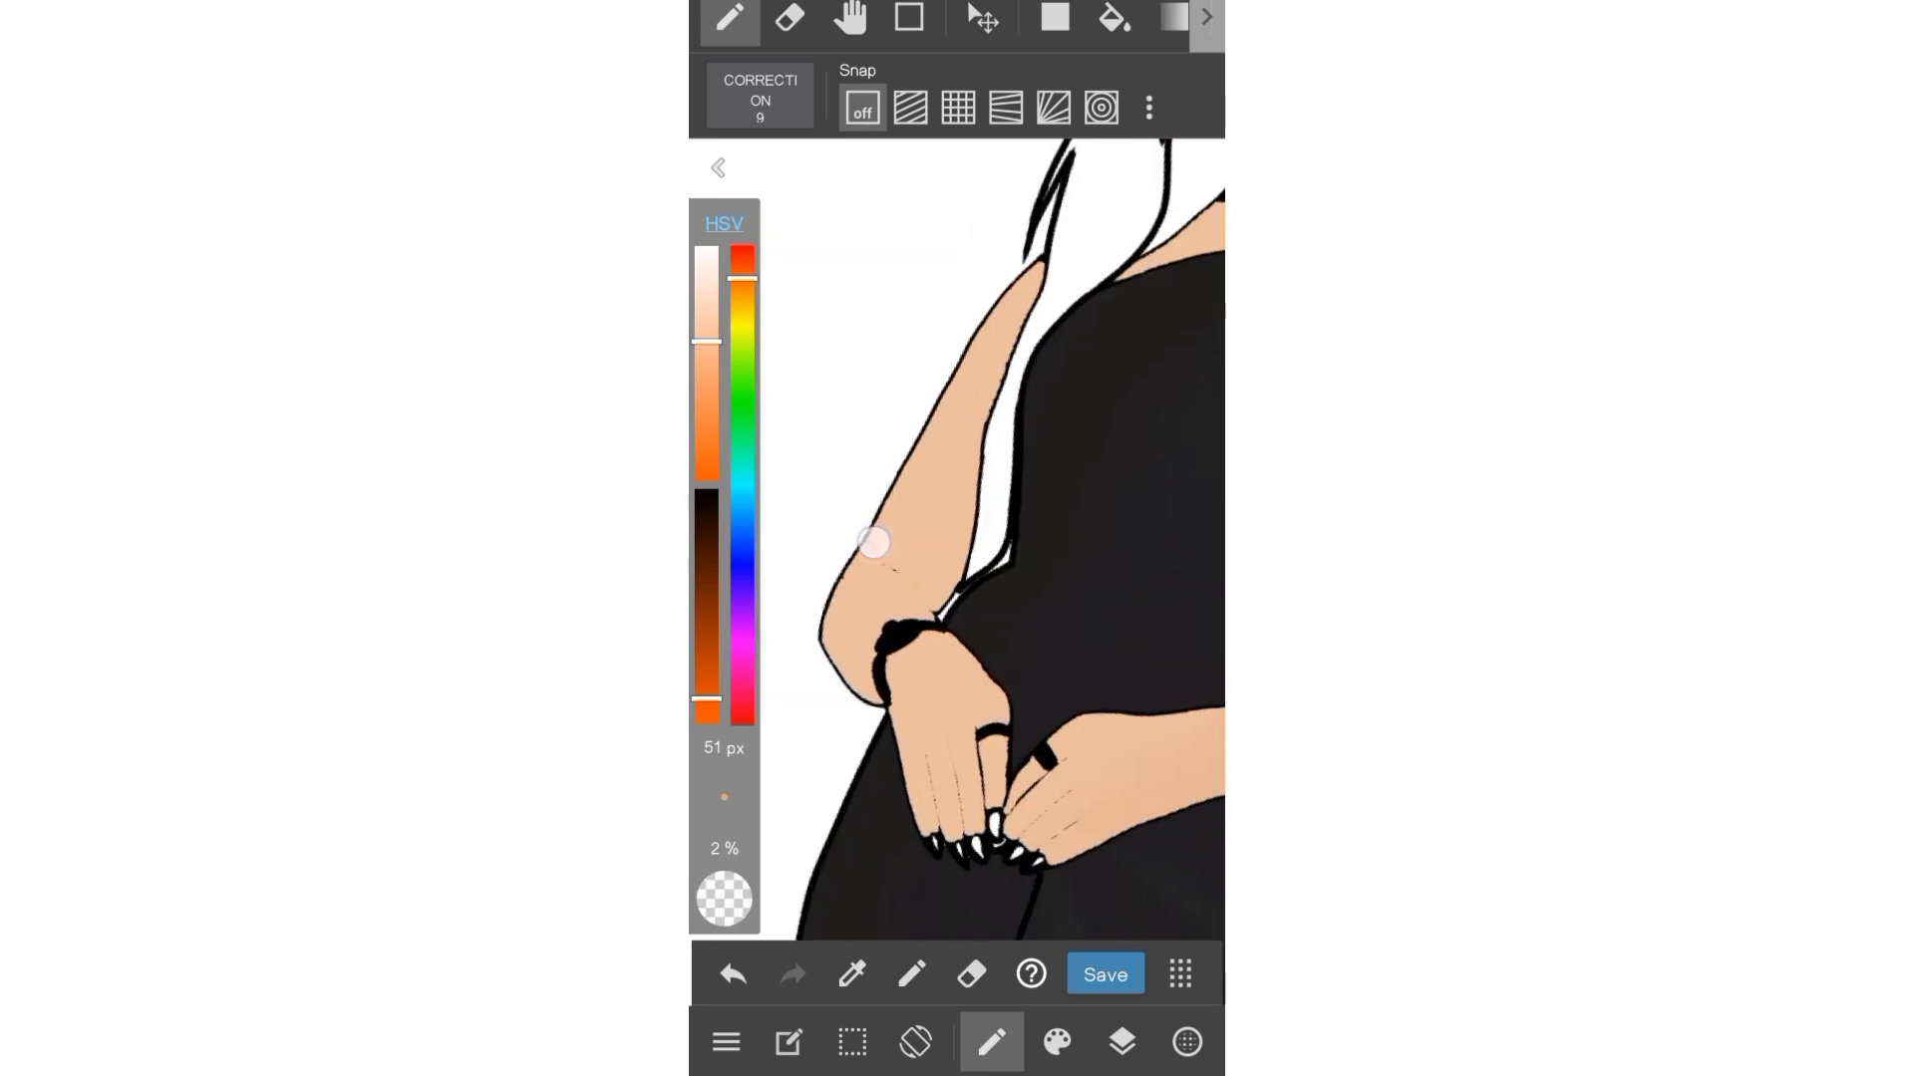
pyautogui.scroll(-5, 947, 869)
pyautogui.scroll(5, 897, 698)
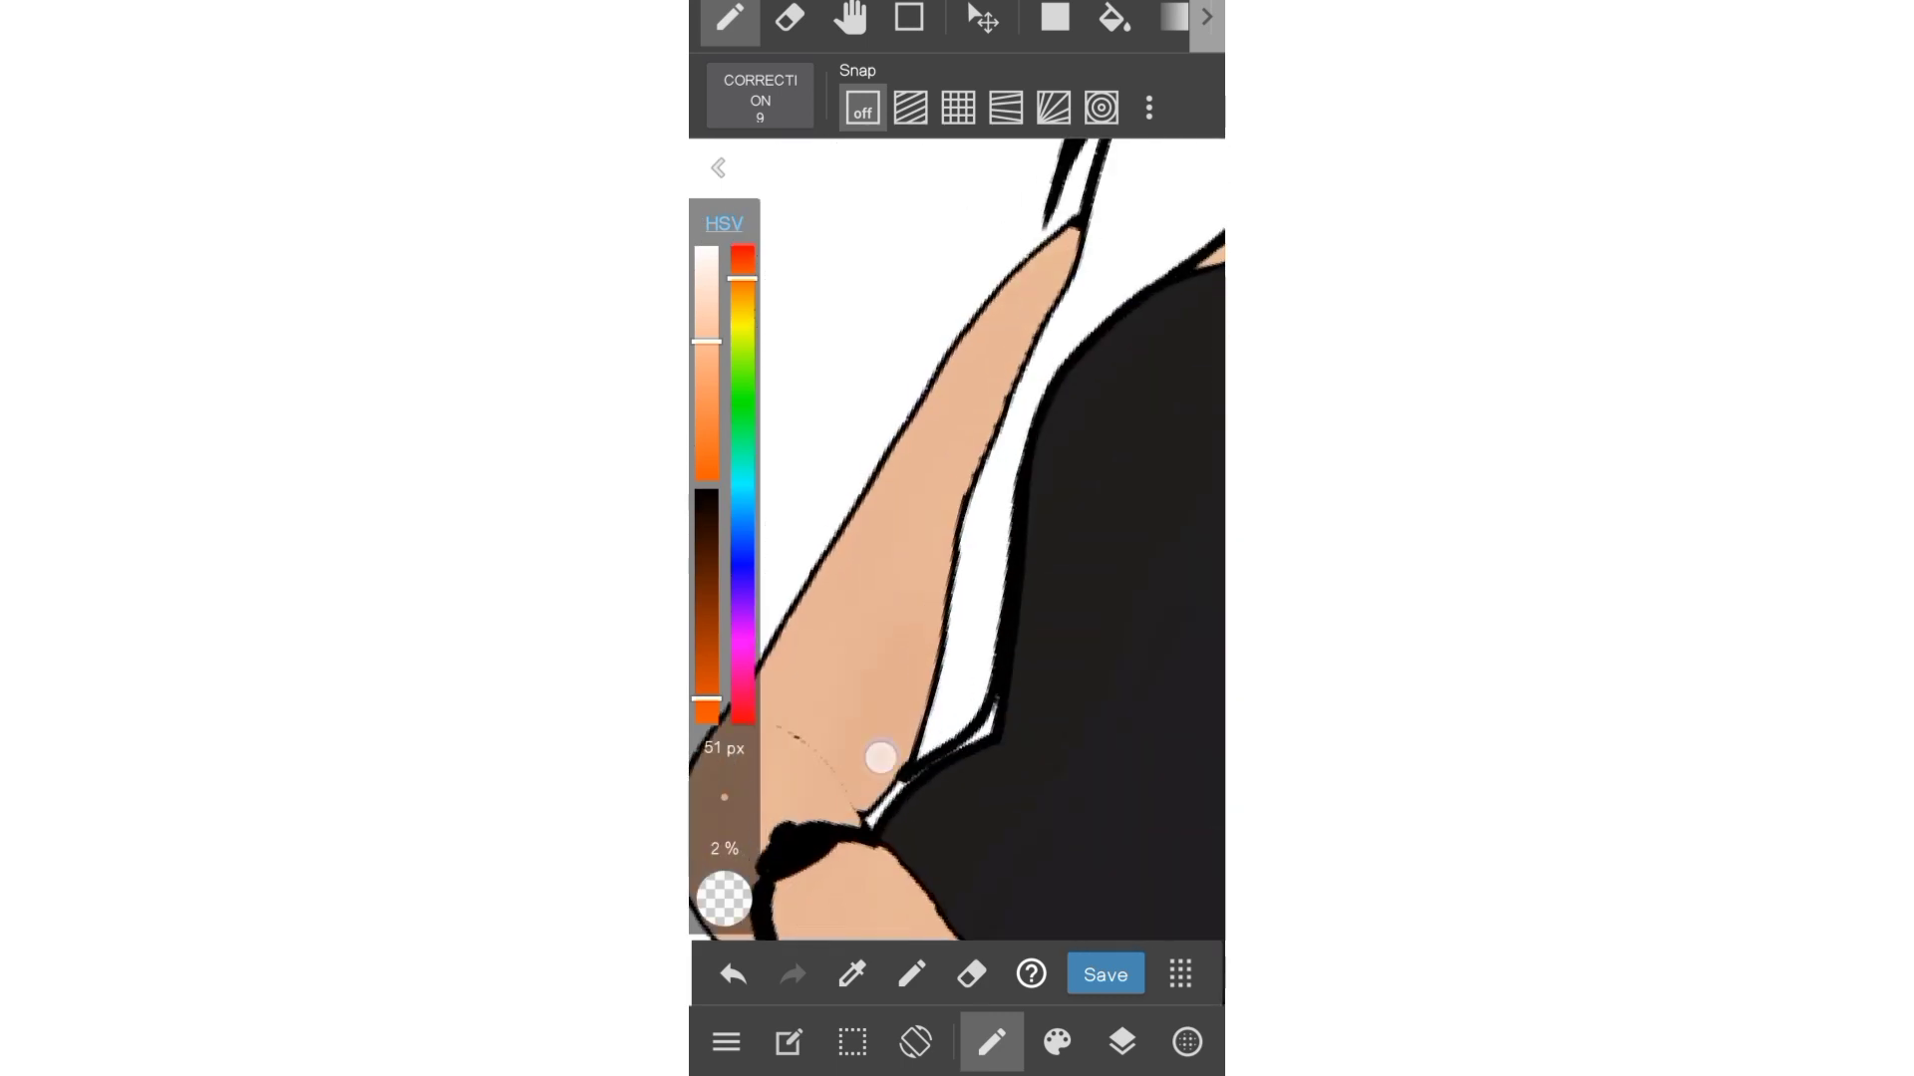
pyautogui.scroll(-3, 908, 544)
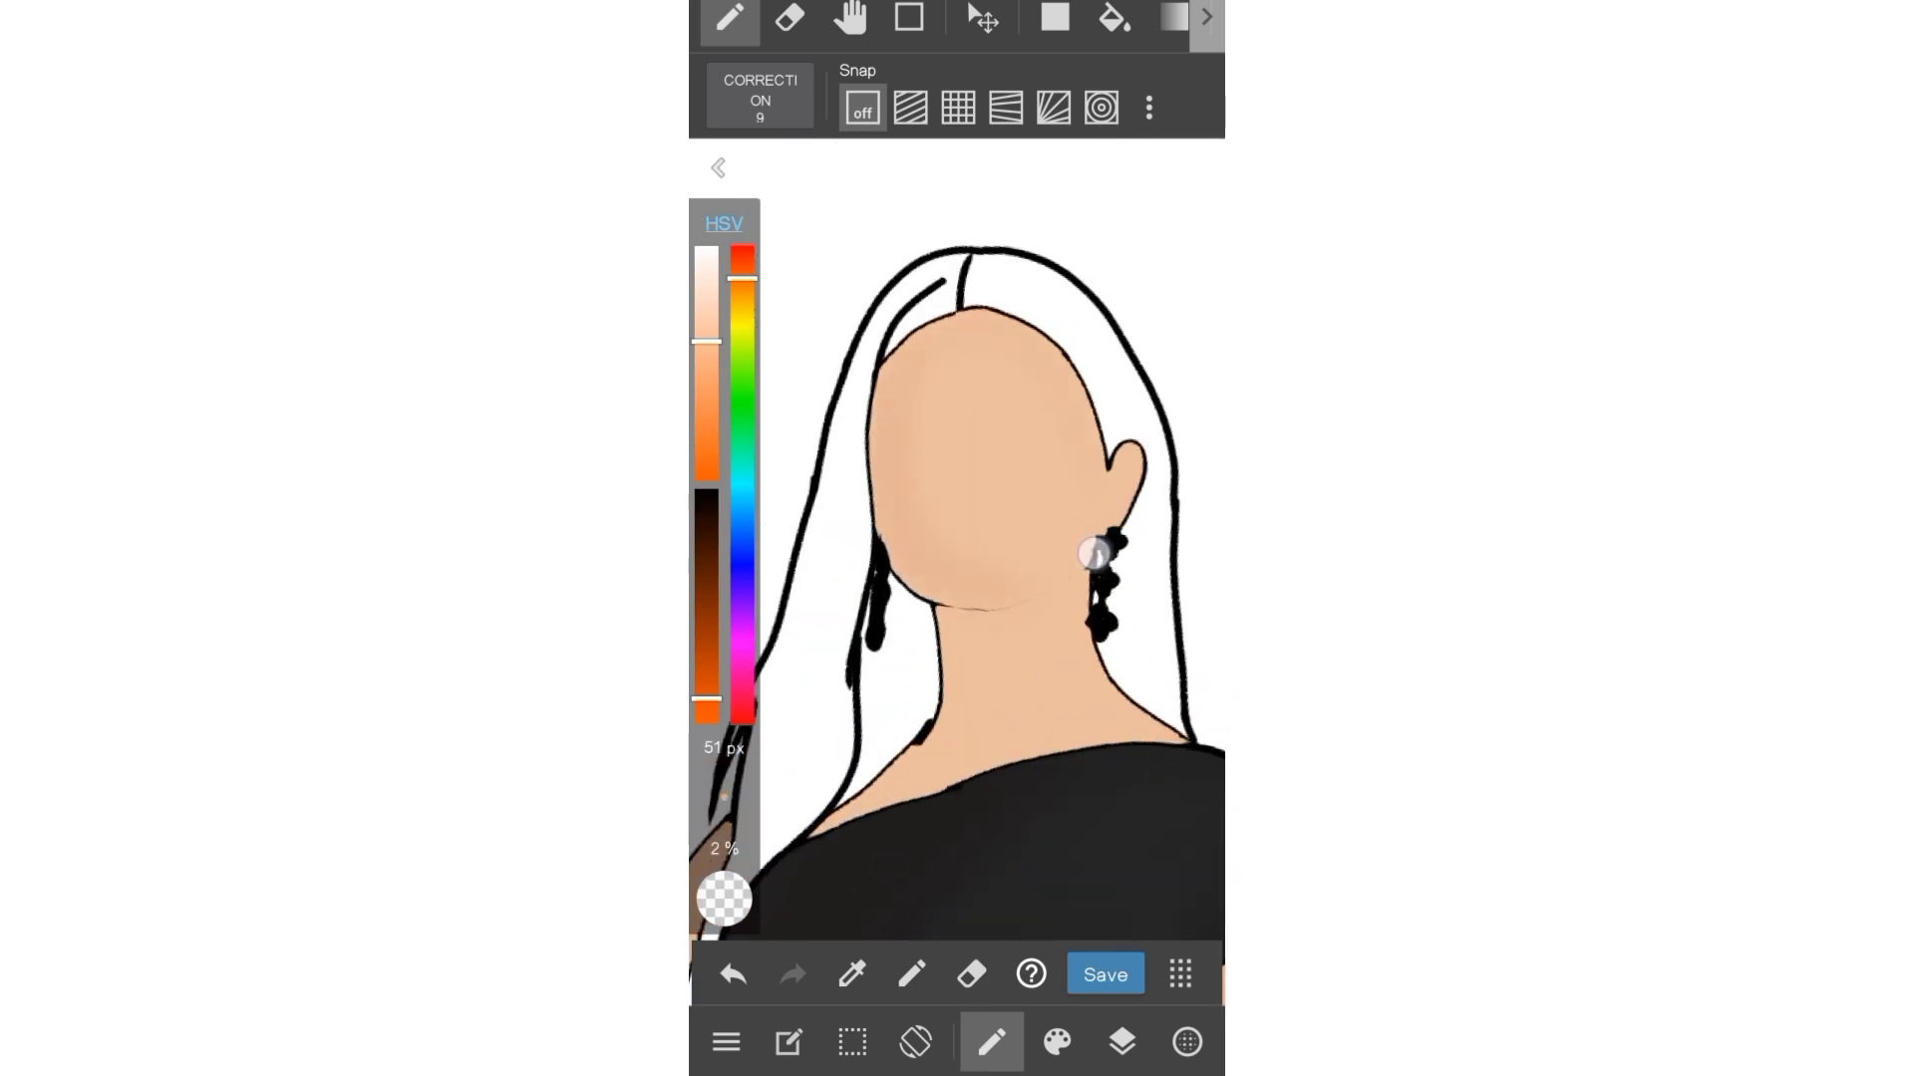
pyautogui.scroll(-5, 957, 598)
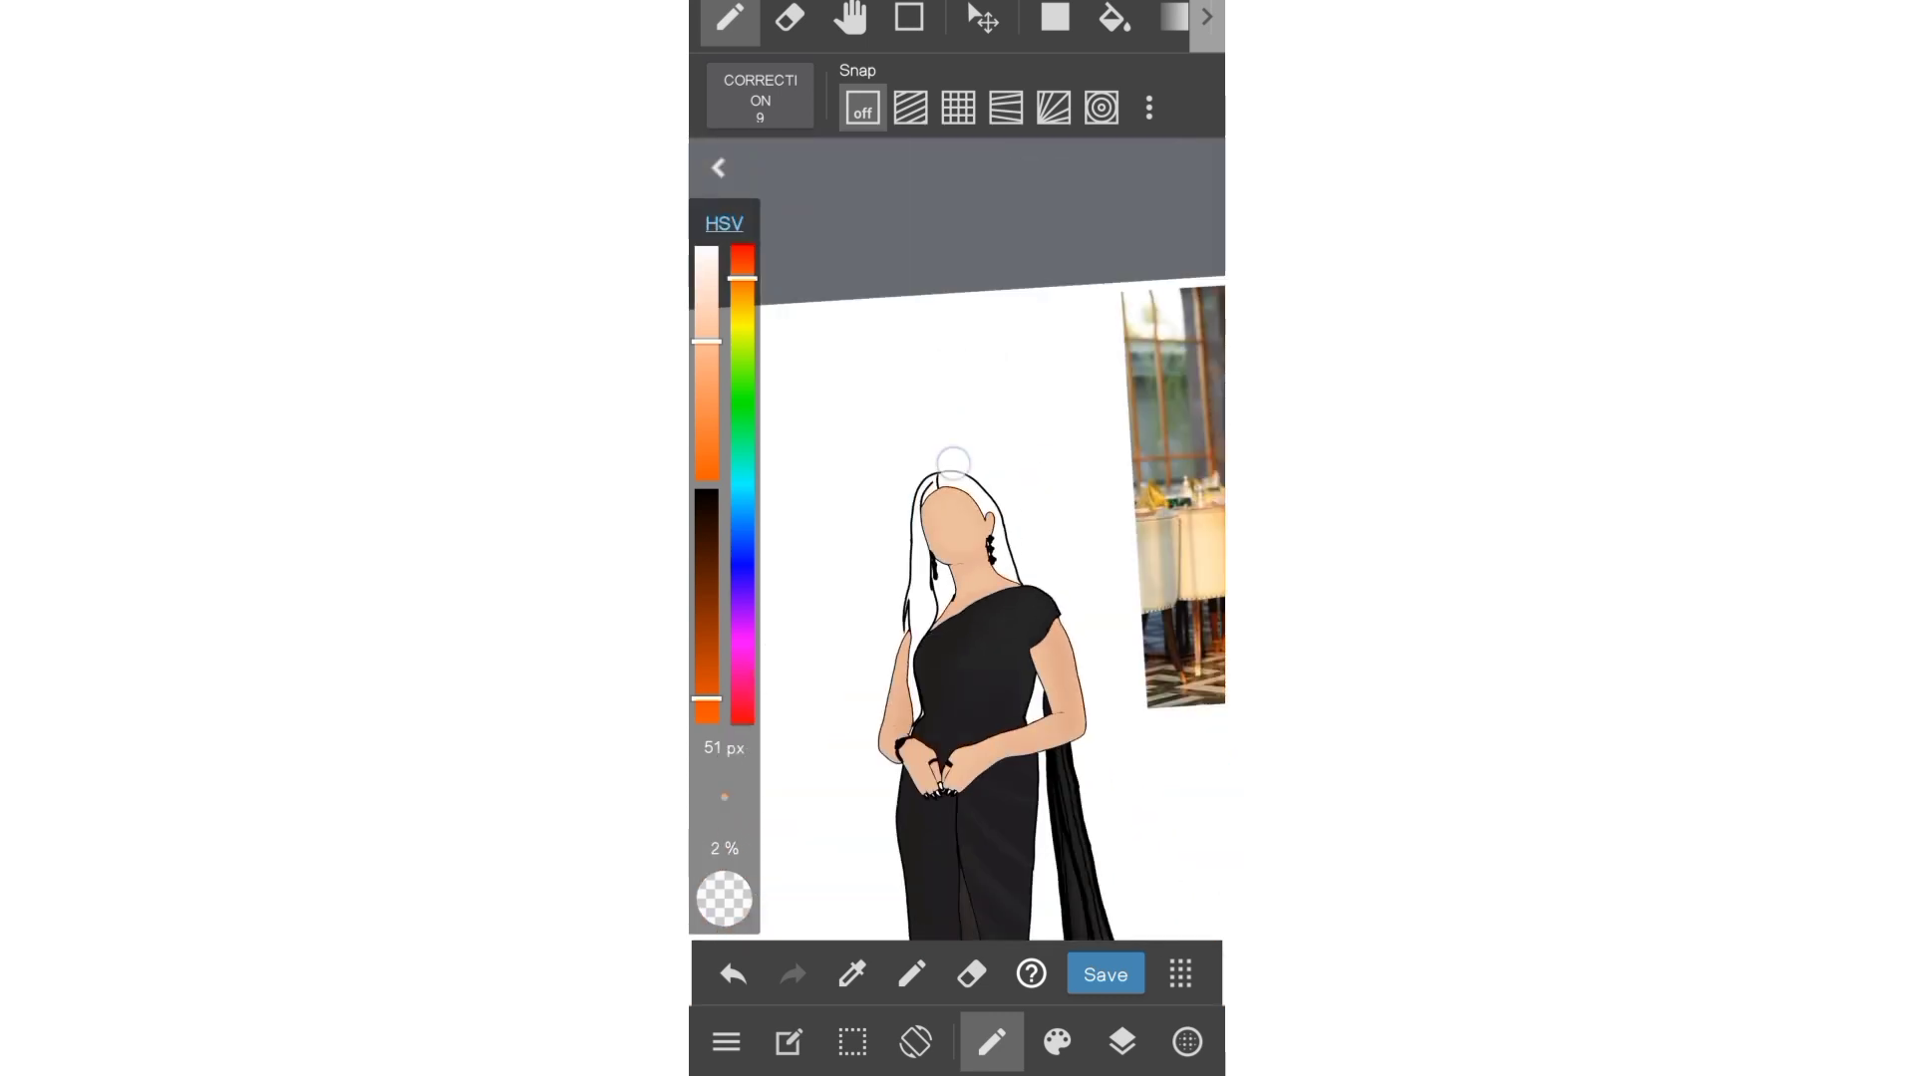
pyautogui.scroll(5, 1044, 384)
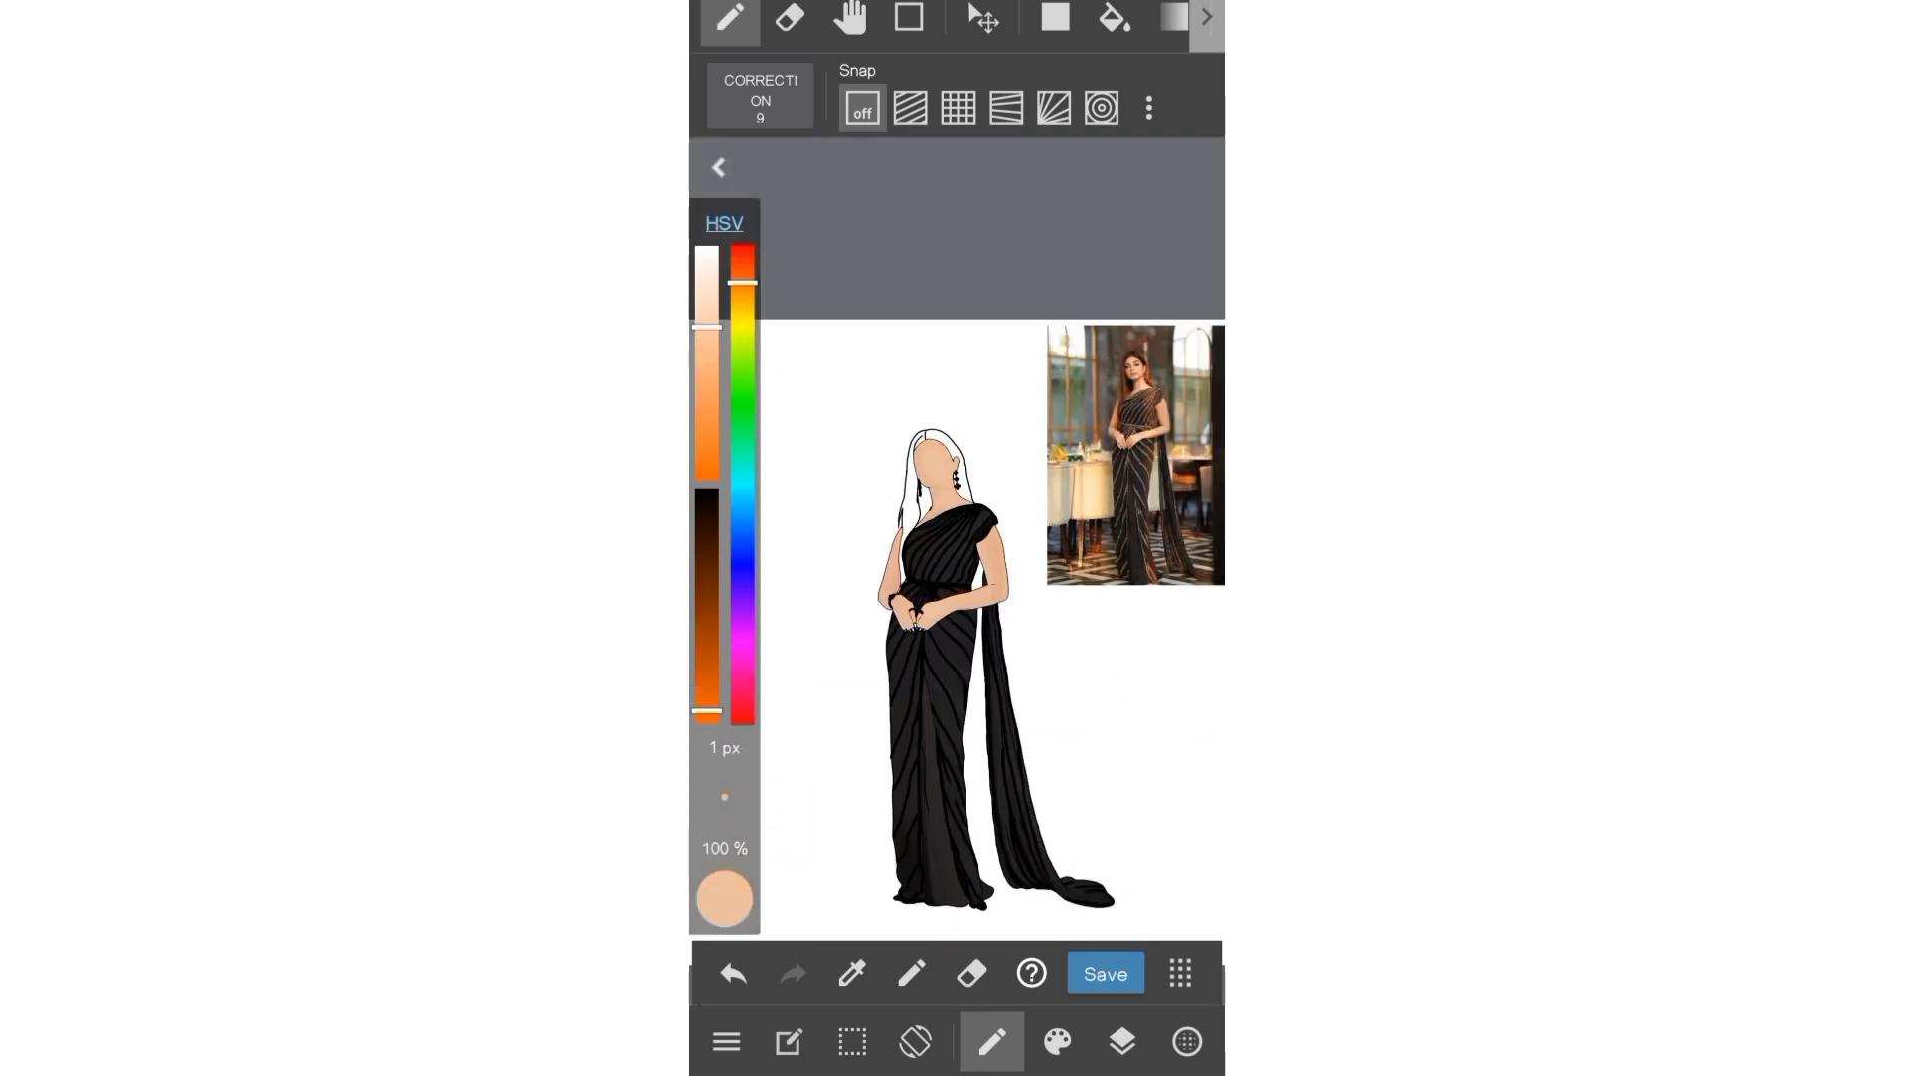
# - Add a new blank layer above Layer5 in the Layers panel
pyautogui.click(1122, 1041)
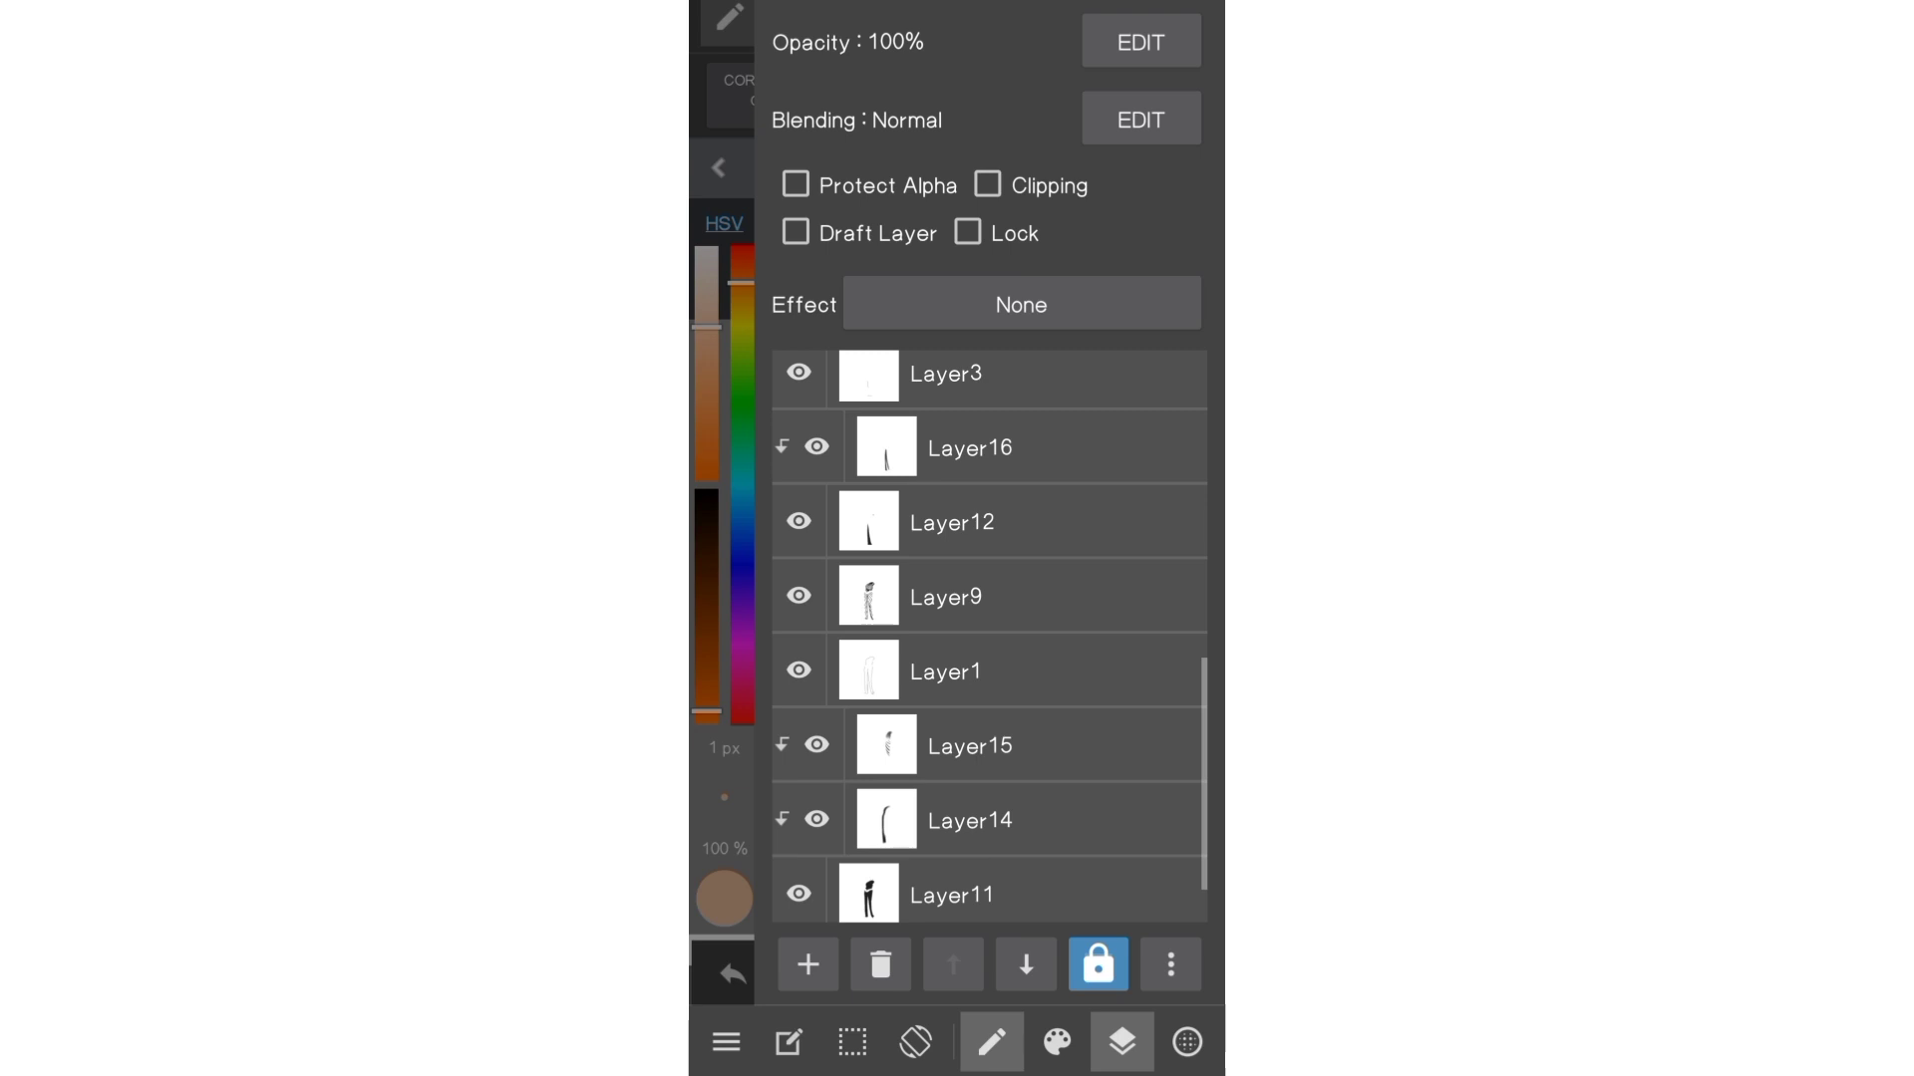
pyautogui.scroll(10, 989, 638)
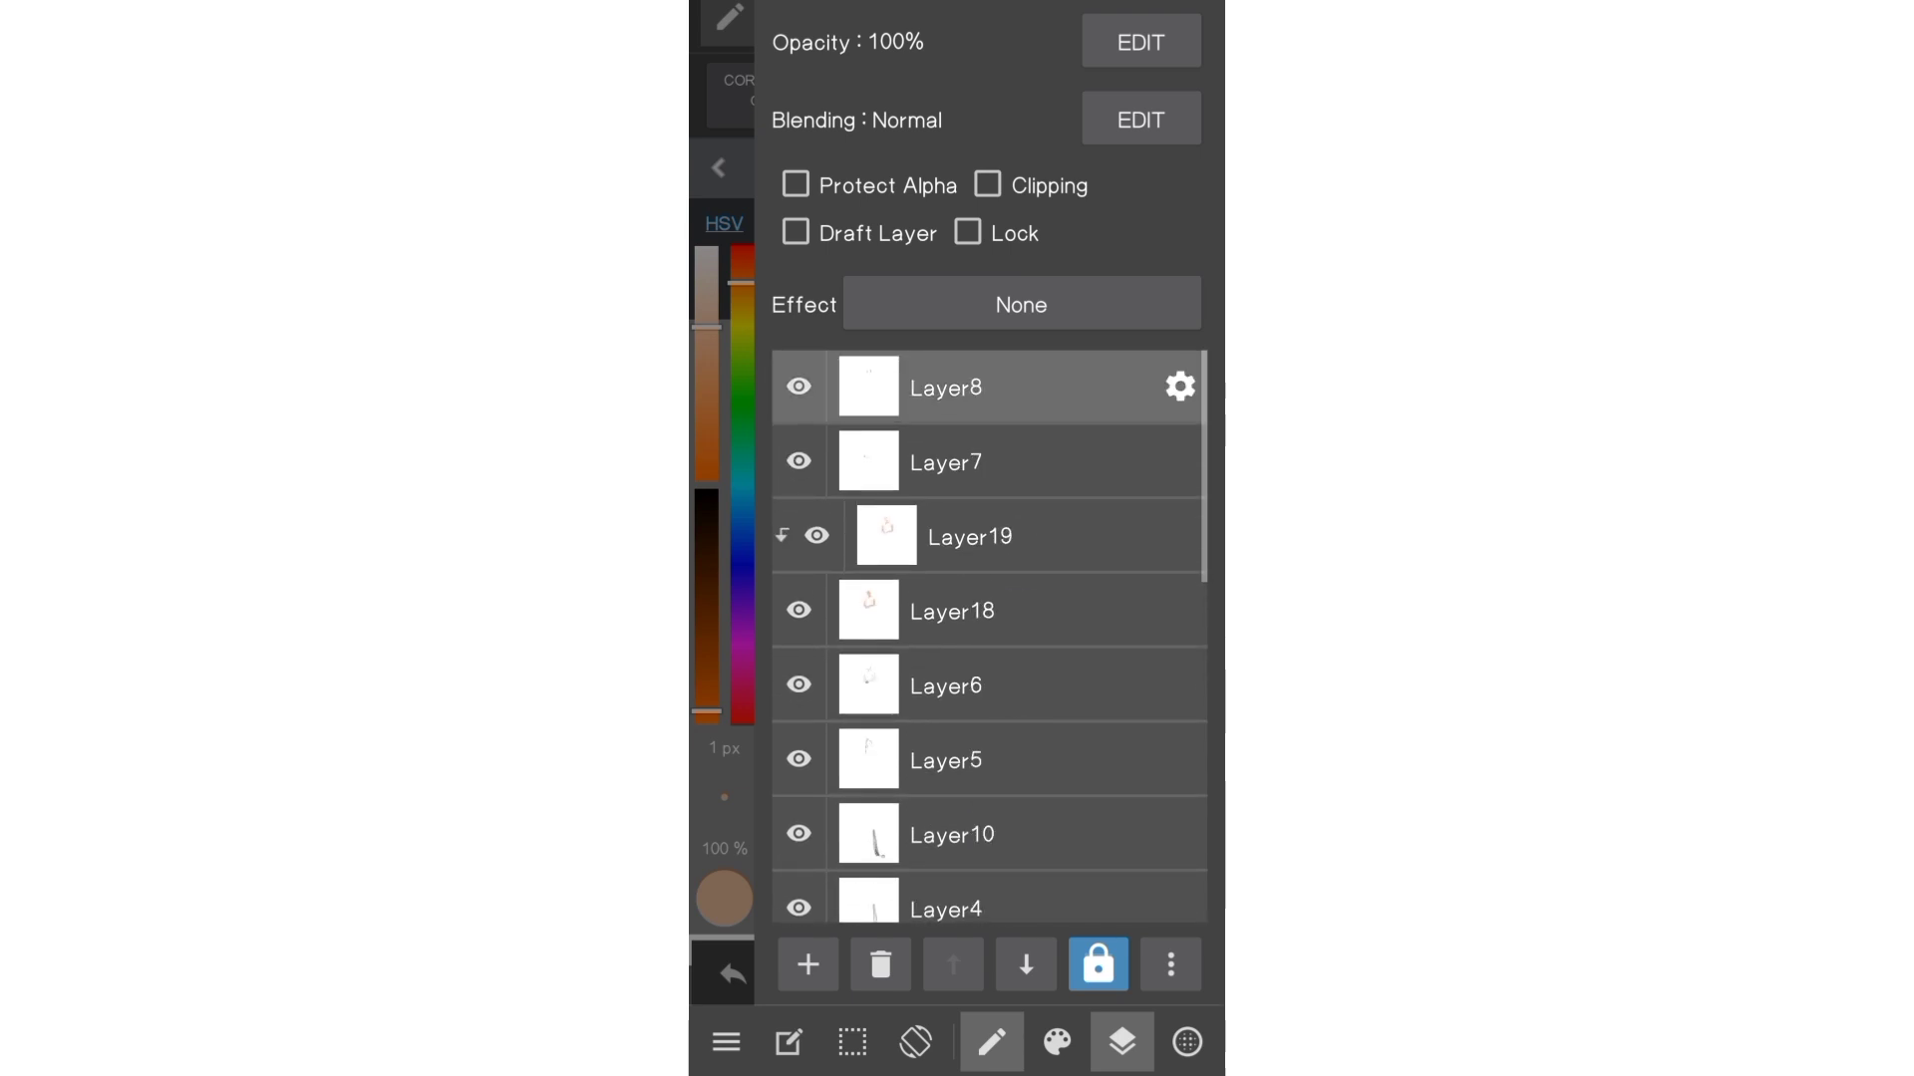
pyautogui.scroll(-2, 990, 638)
pyautogui.click(974, 606)
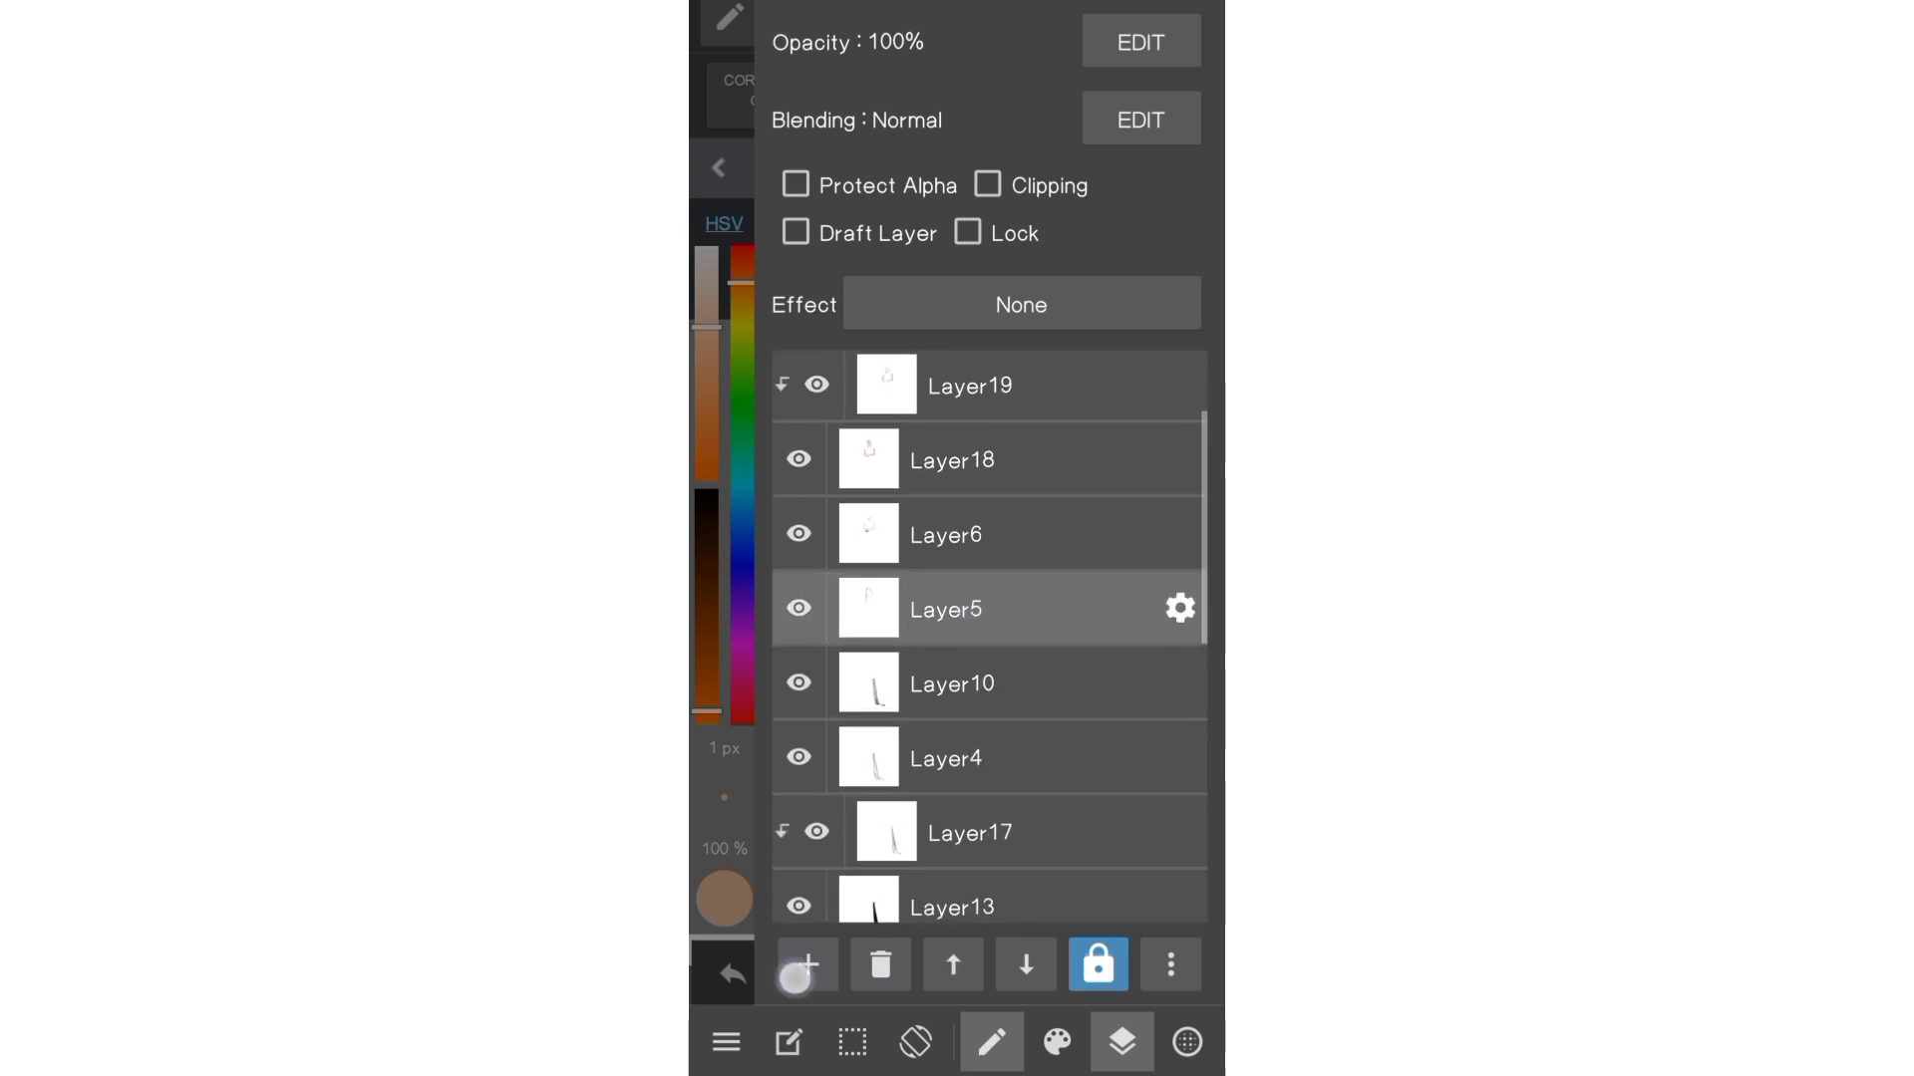
pyautogui.click(794, 978)
pyautogui.click(863, 320)
pyautogui.click(1122, 1042)
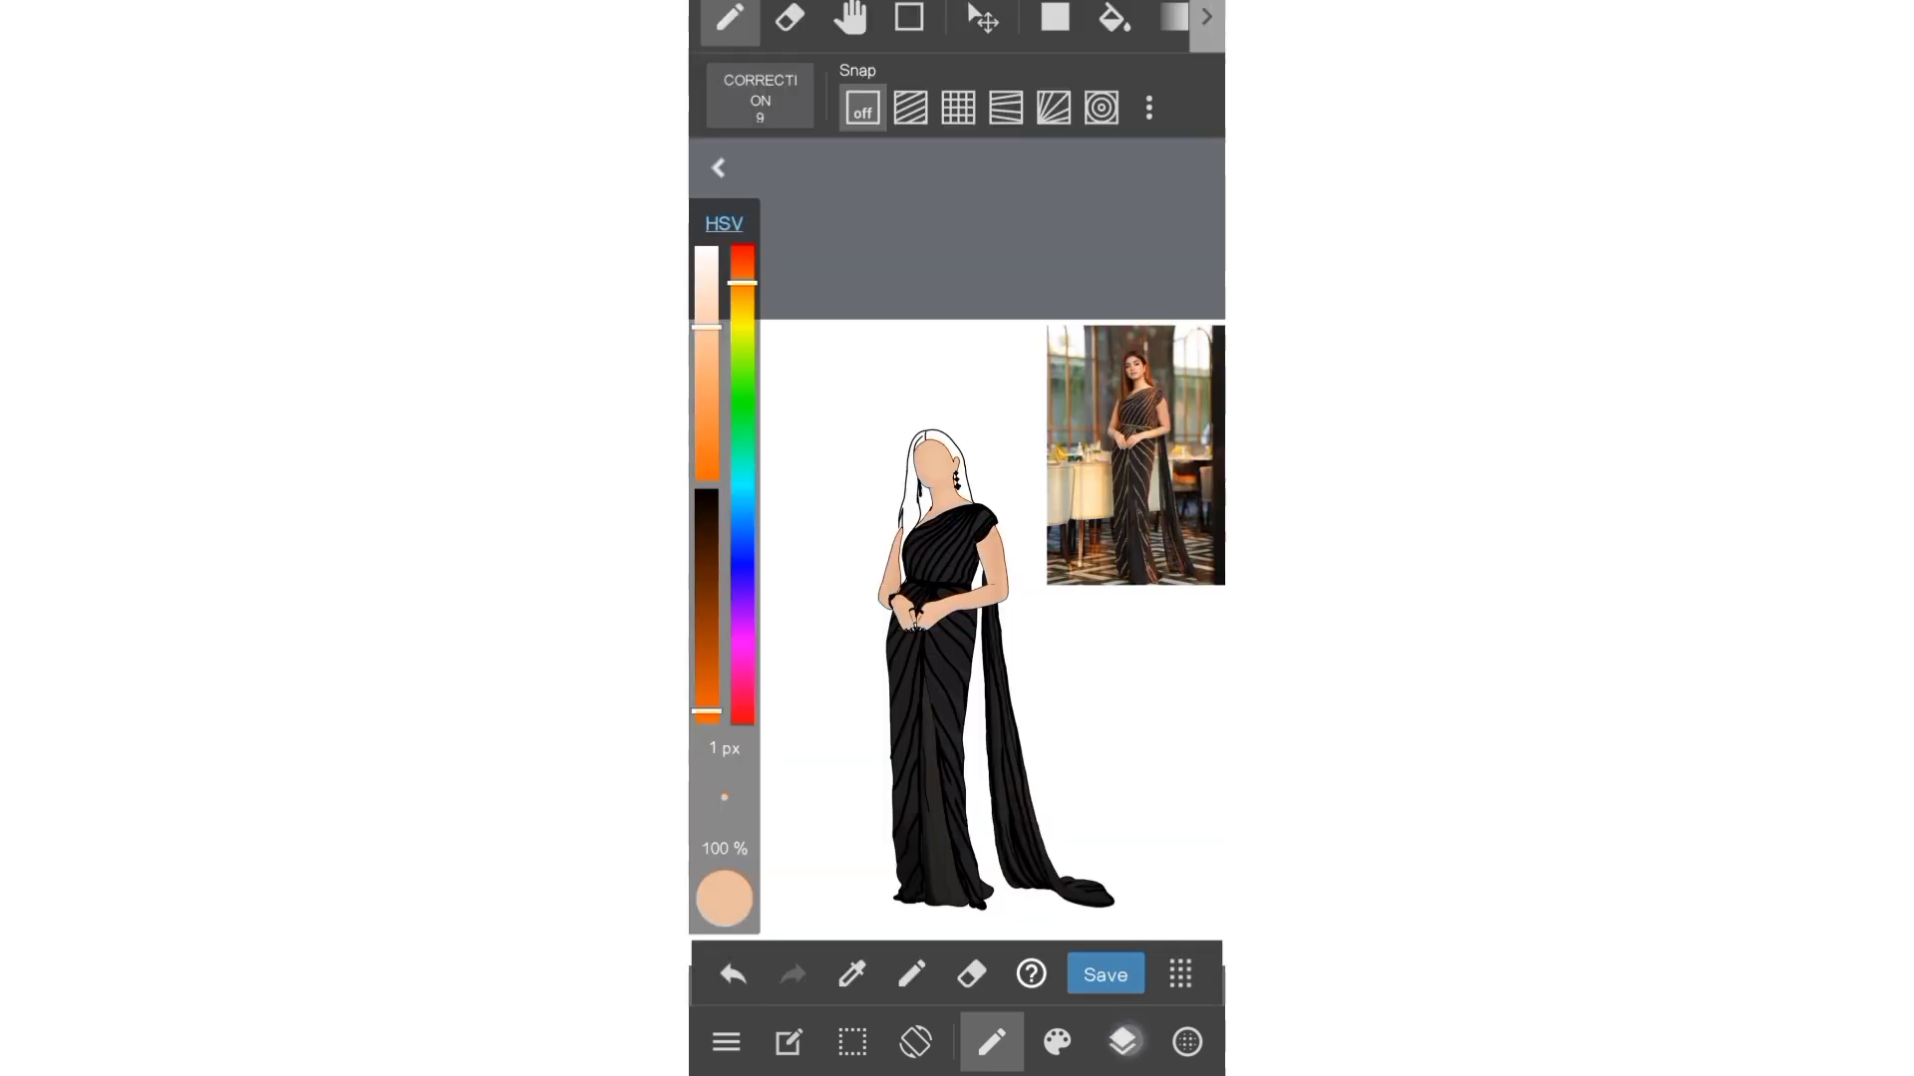
pyautogui.scroll(5, 1135, 454)
# - Sample the dark brown hair colour from the reference photo and bucket-fill the hair sections
pyautogui.click(852, 973)
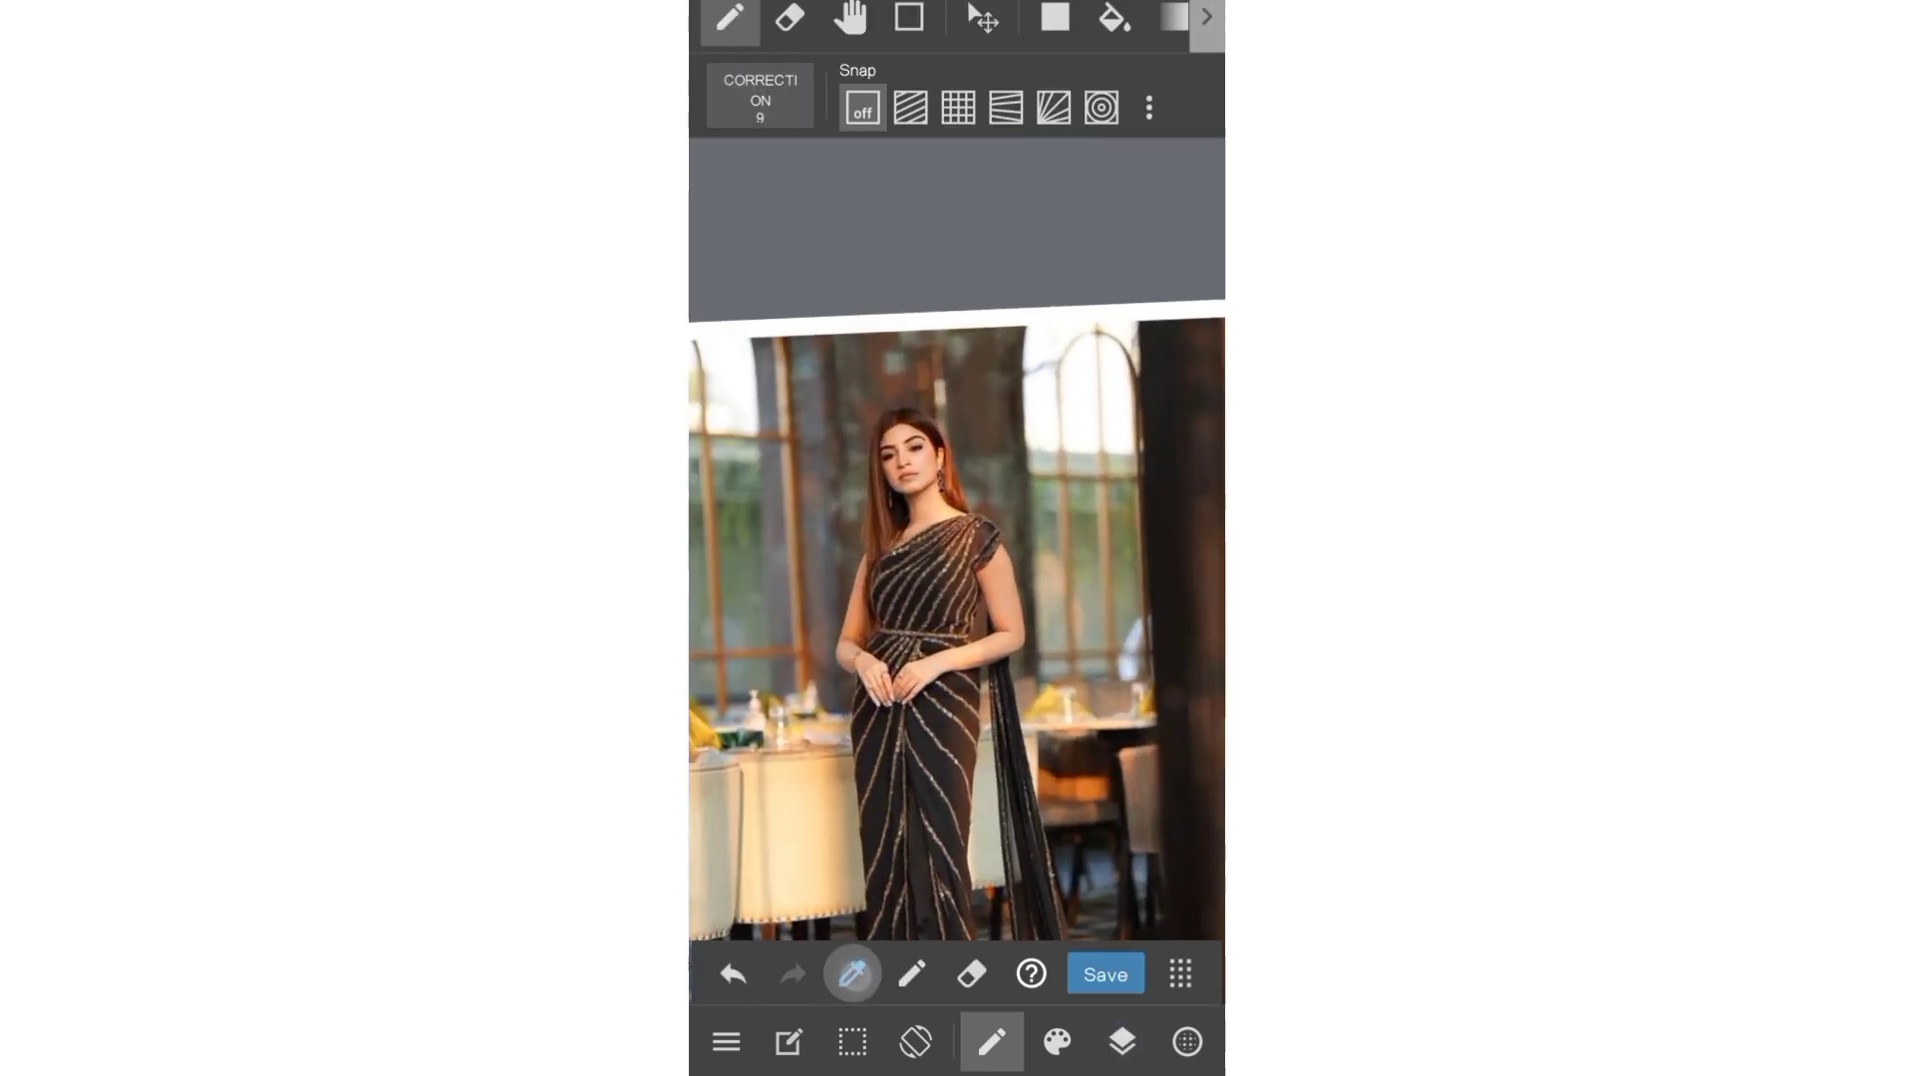
pyautogui.click(918, 422)
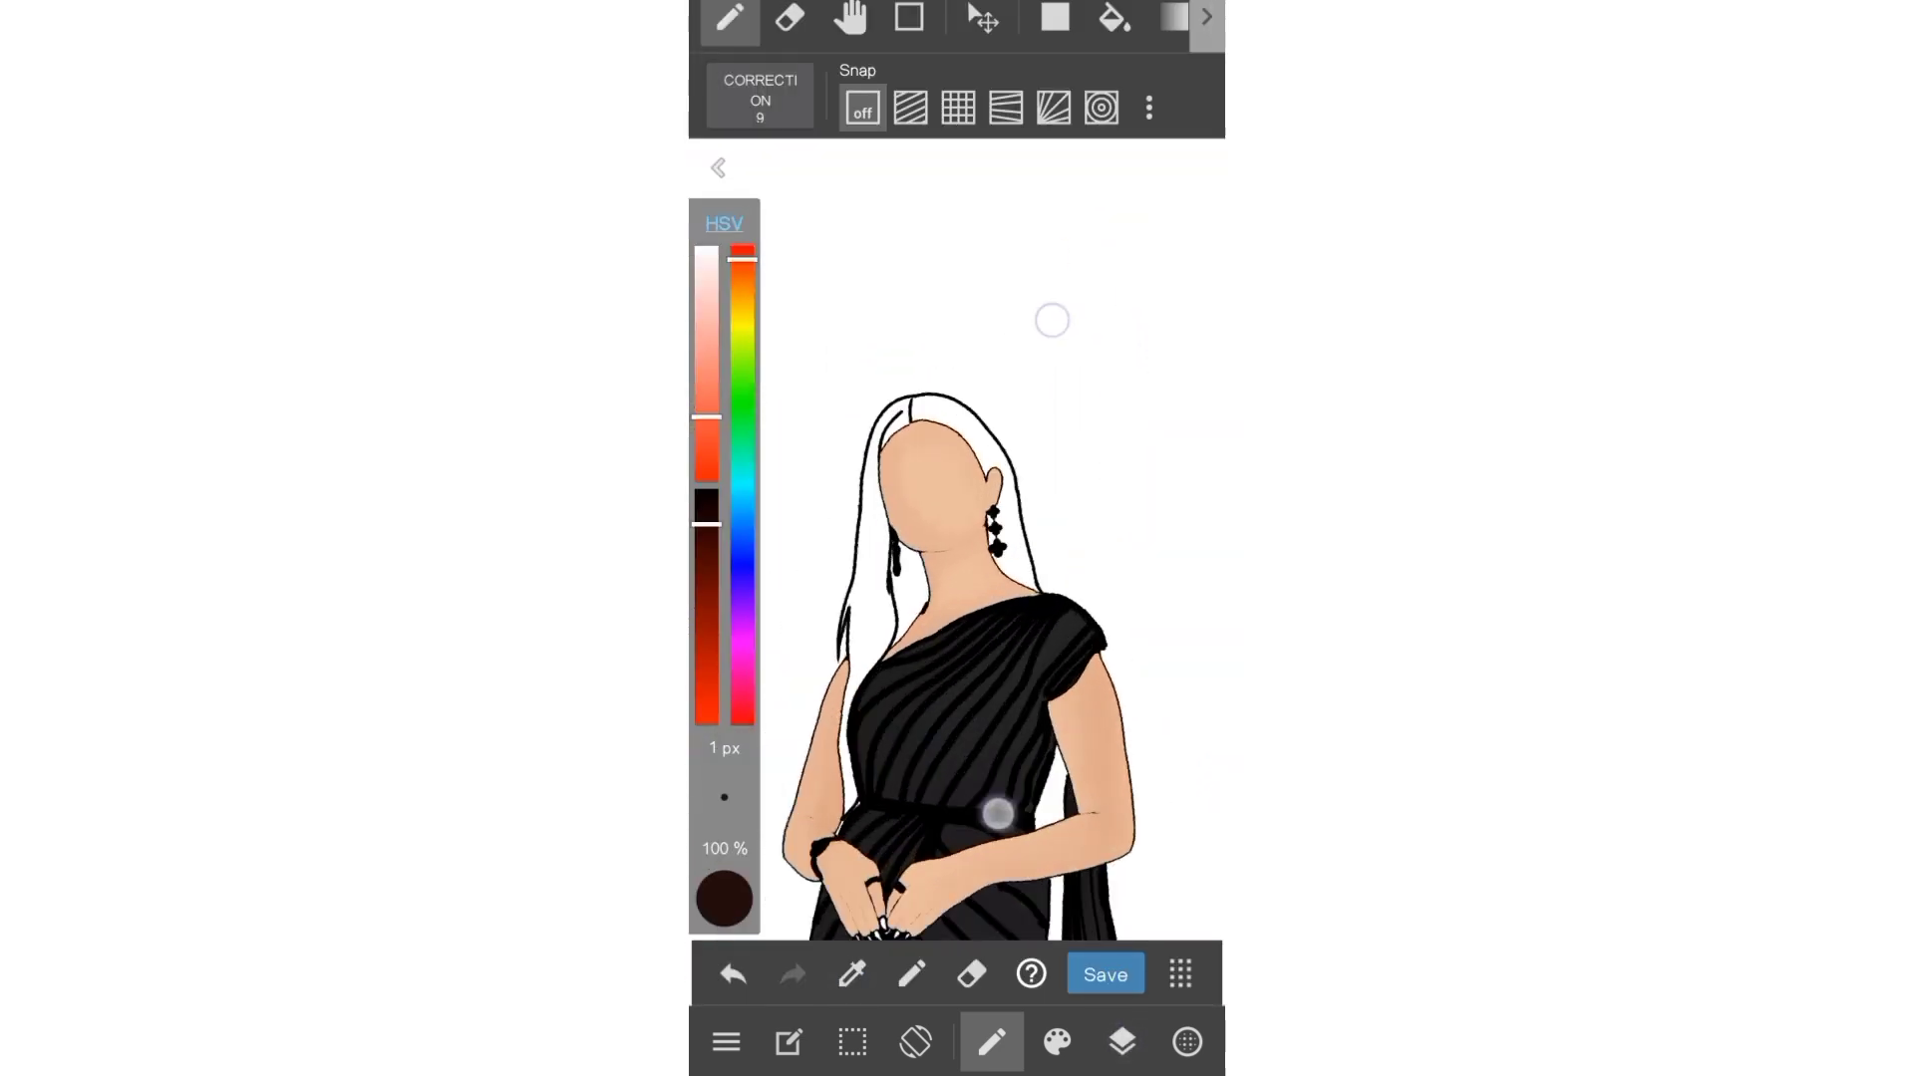
pyautogui.click(1114, 17)
pyautogui.click(862, 548)
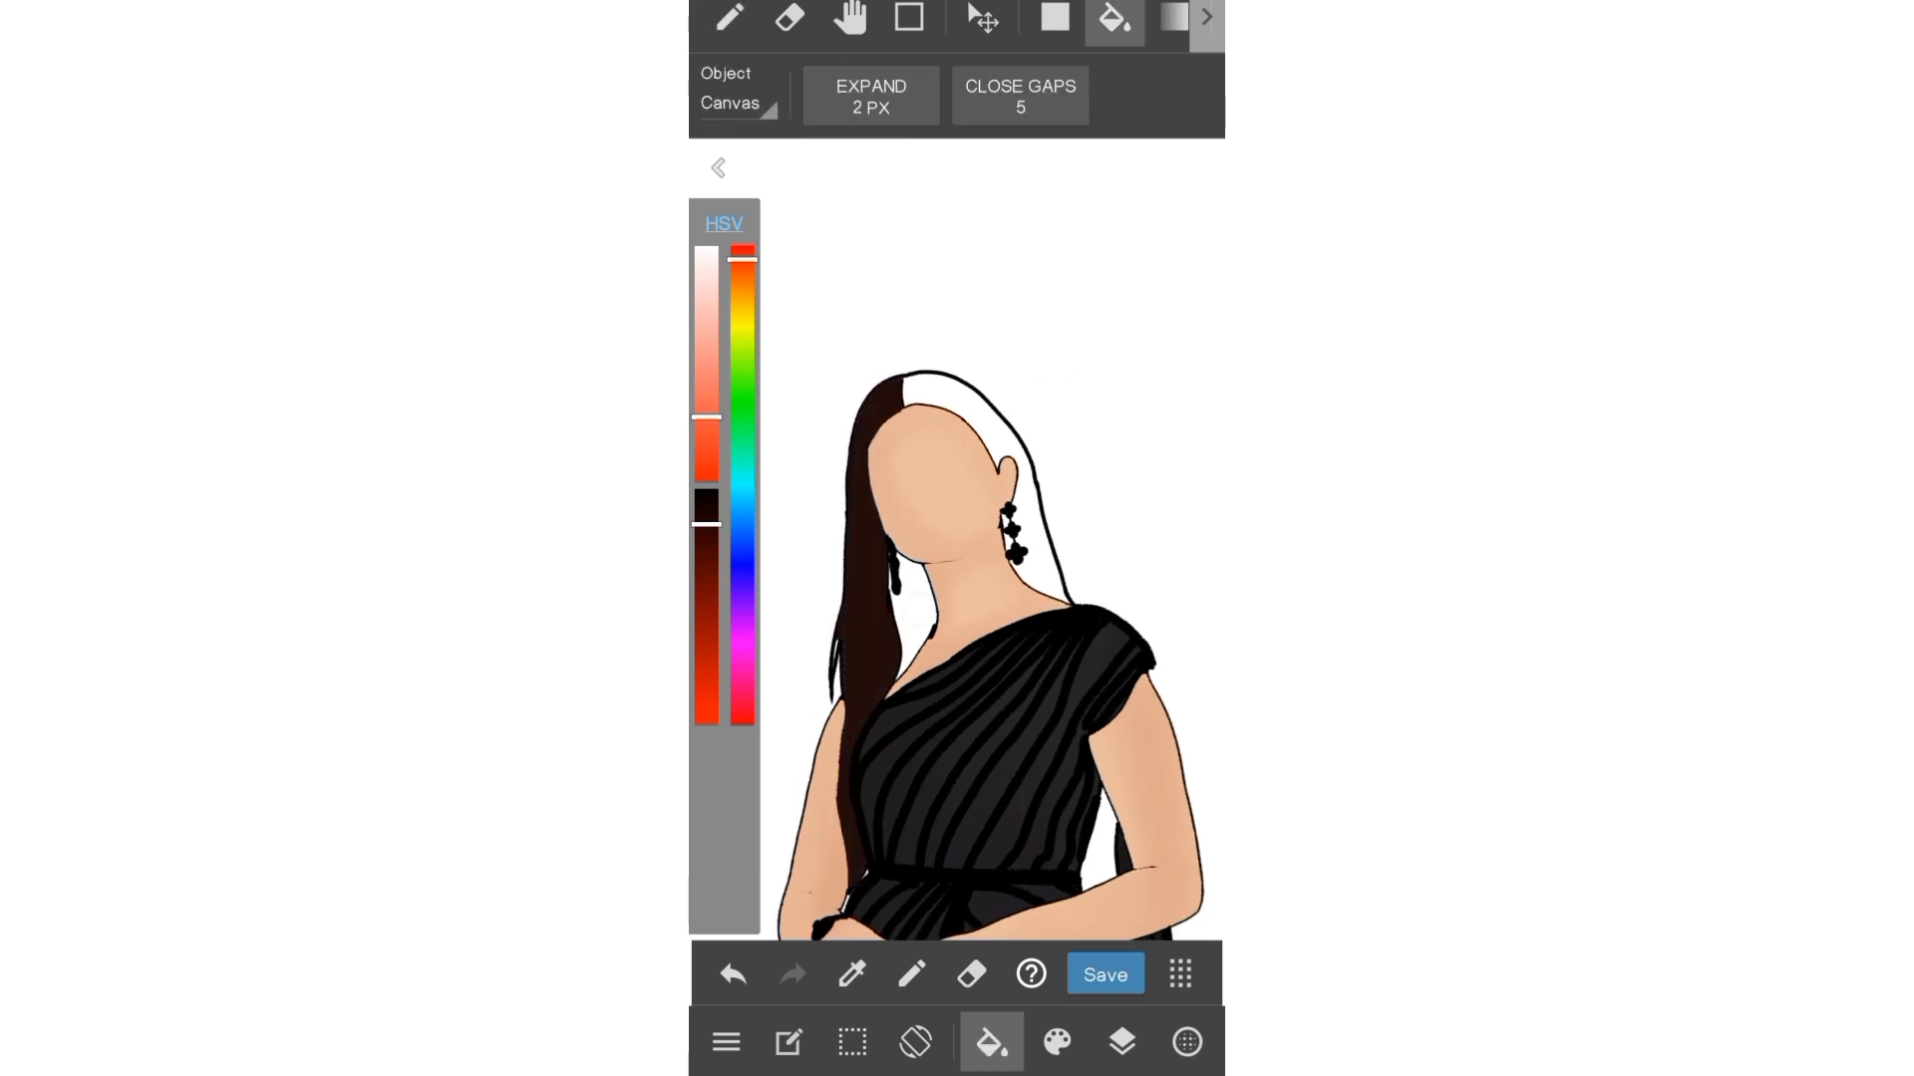
pyautogui.click(912, 608)
pyautogui.click(1026, 459)
pyautogui.scroll(5, 957, 548)
pyautogui.scroll(-2, 956, 548)
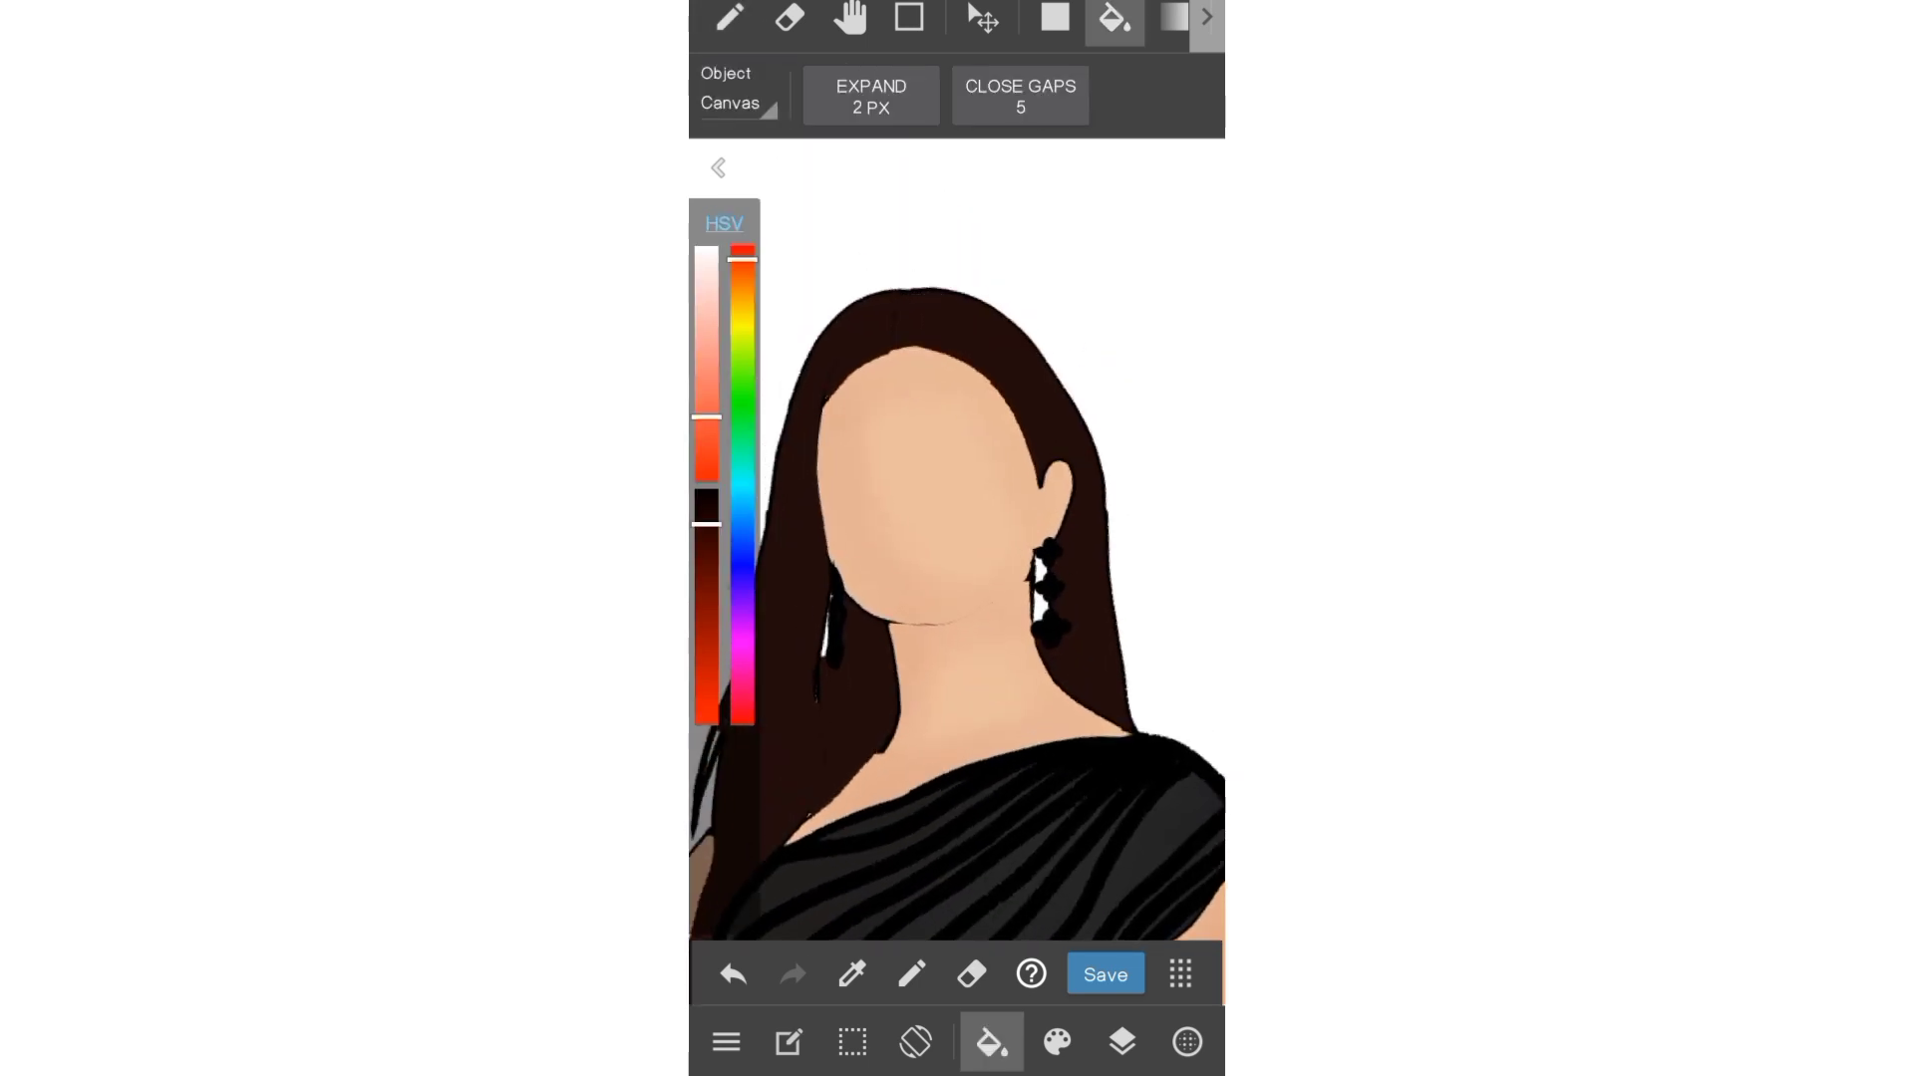
# - Paint over the earring's white highlight in dark brown with the pen
pyautogui.click(729, 17)
pyautogui.scroll(5, 1047, 588)
pyautogui.moveTo(1026, 513); pyautogui.dragTo(1002, 573)
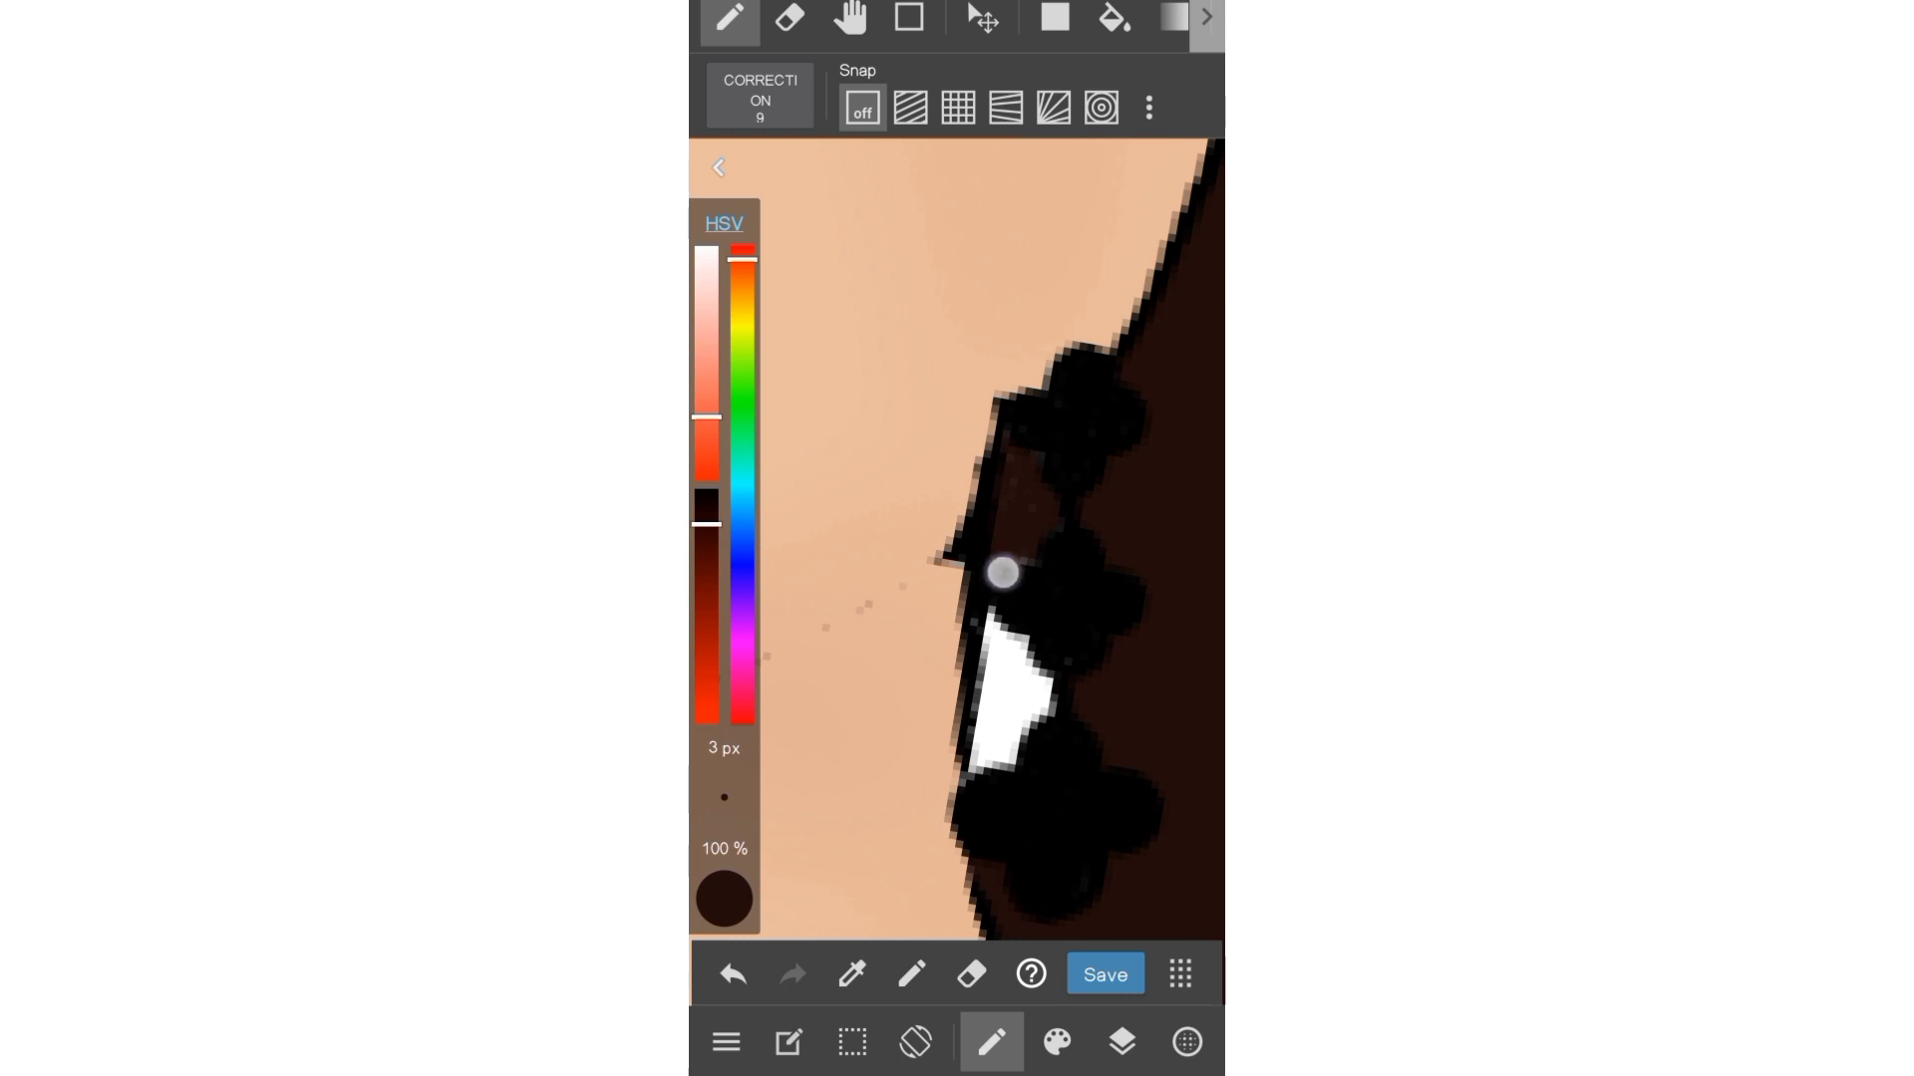
pyautogui.moveTo(1026, 741)
pyautogui.mouseDown()
pyautogui.moveTo(987, 632)
pyautogui.moveTo(996, 751)
pyautogui.moveTo(1037, 675)
pyautogui.moveTo(1001, 726)
pyautogui.mouseUp()
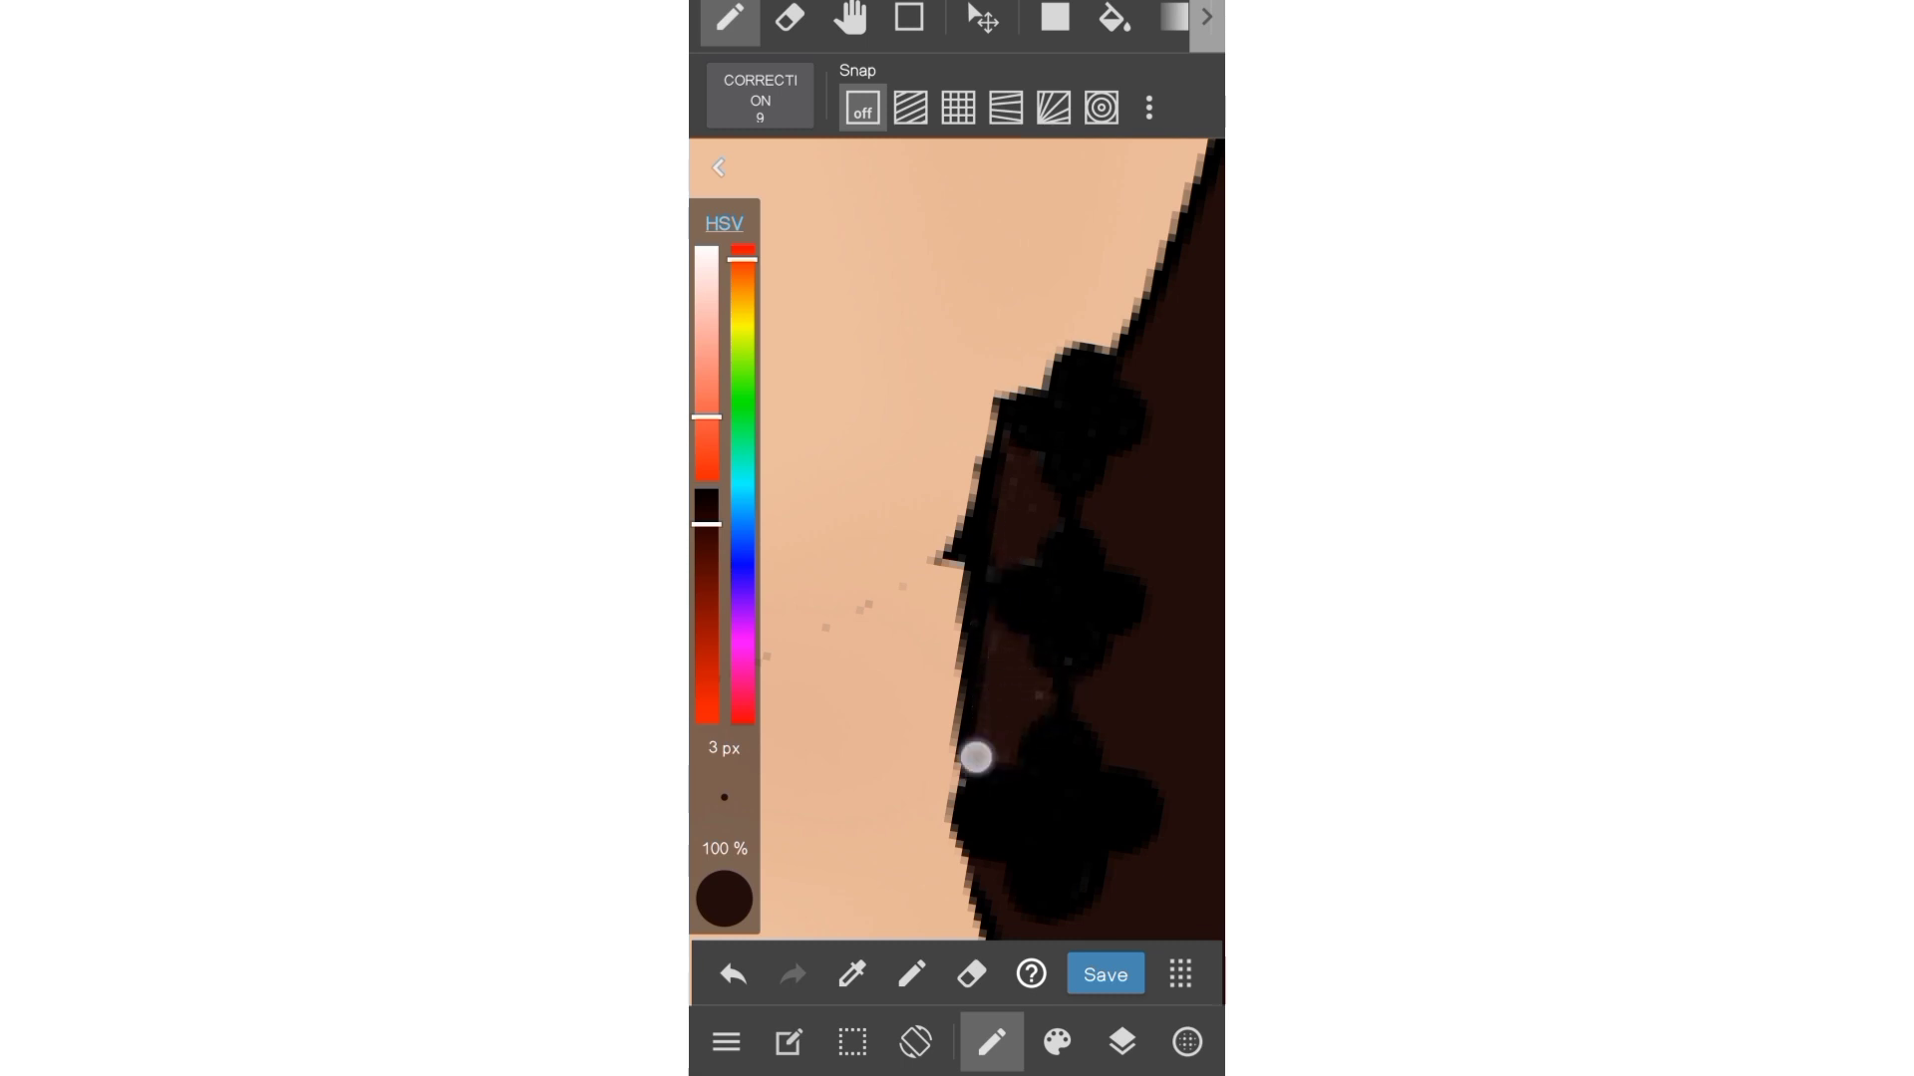
pyautogui.scroll(3, 1007, 668)
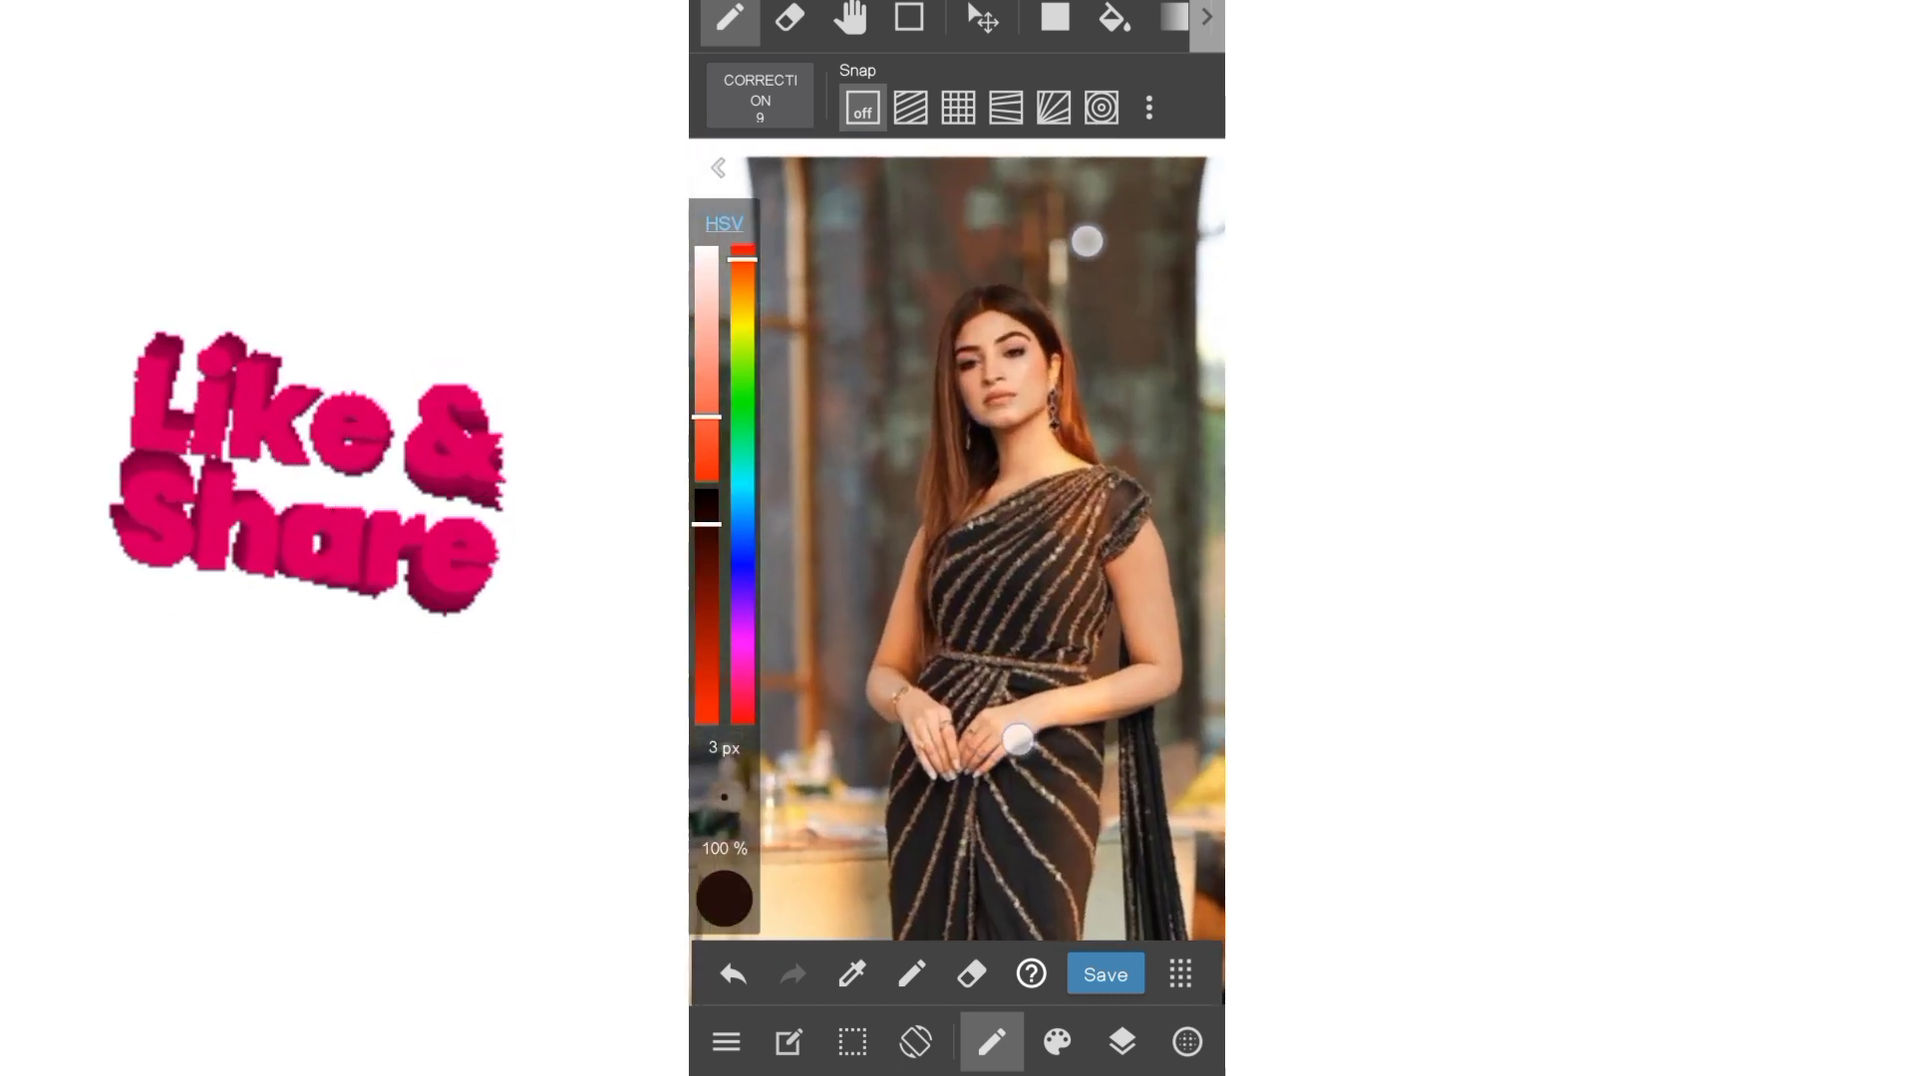
# - Sample a lighter hair brown from the reference photo
pyautogui.click(852, 974)
pyautogui.click(912, 432)
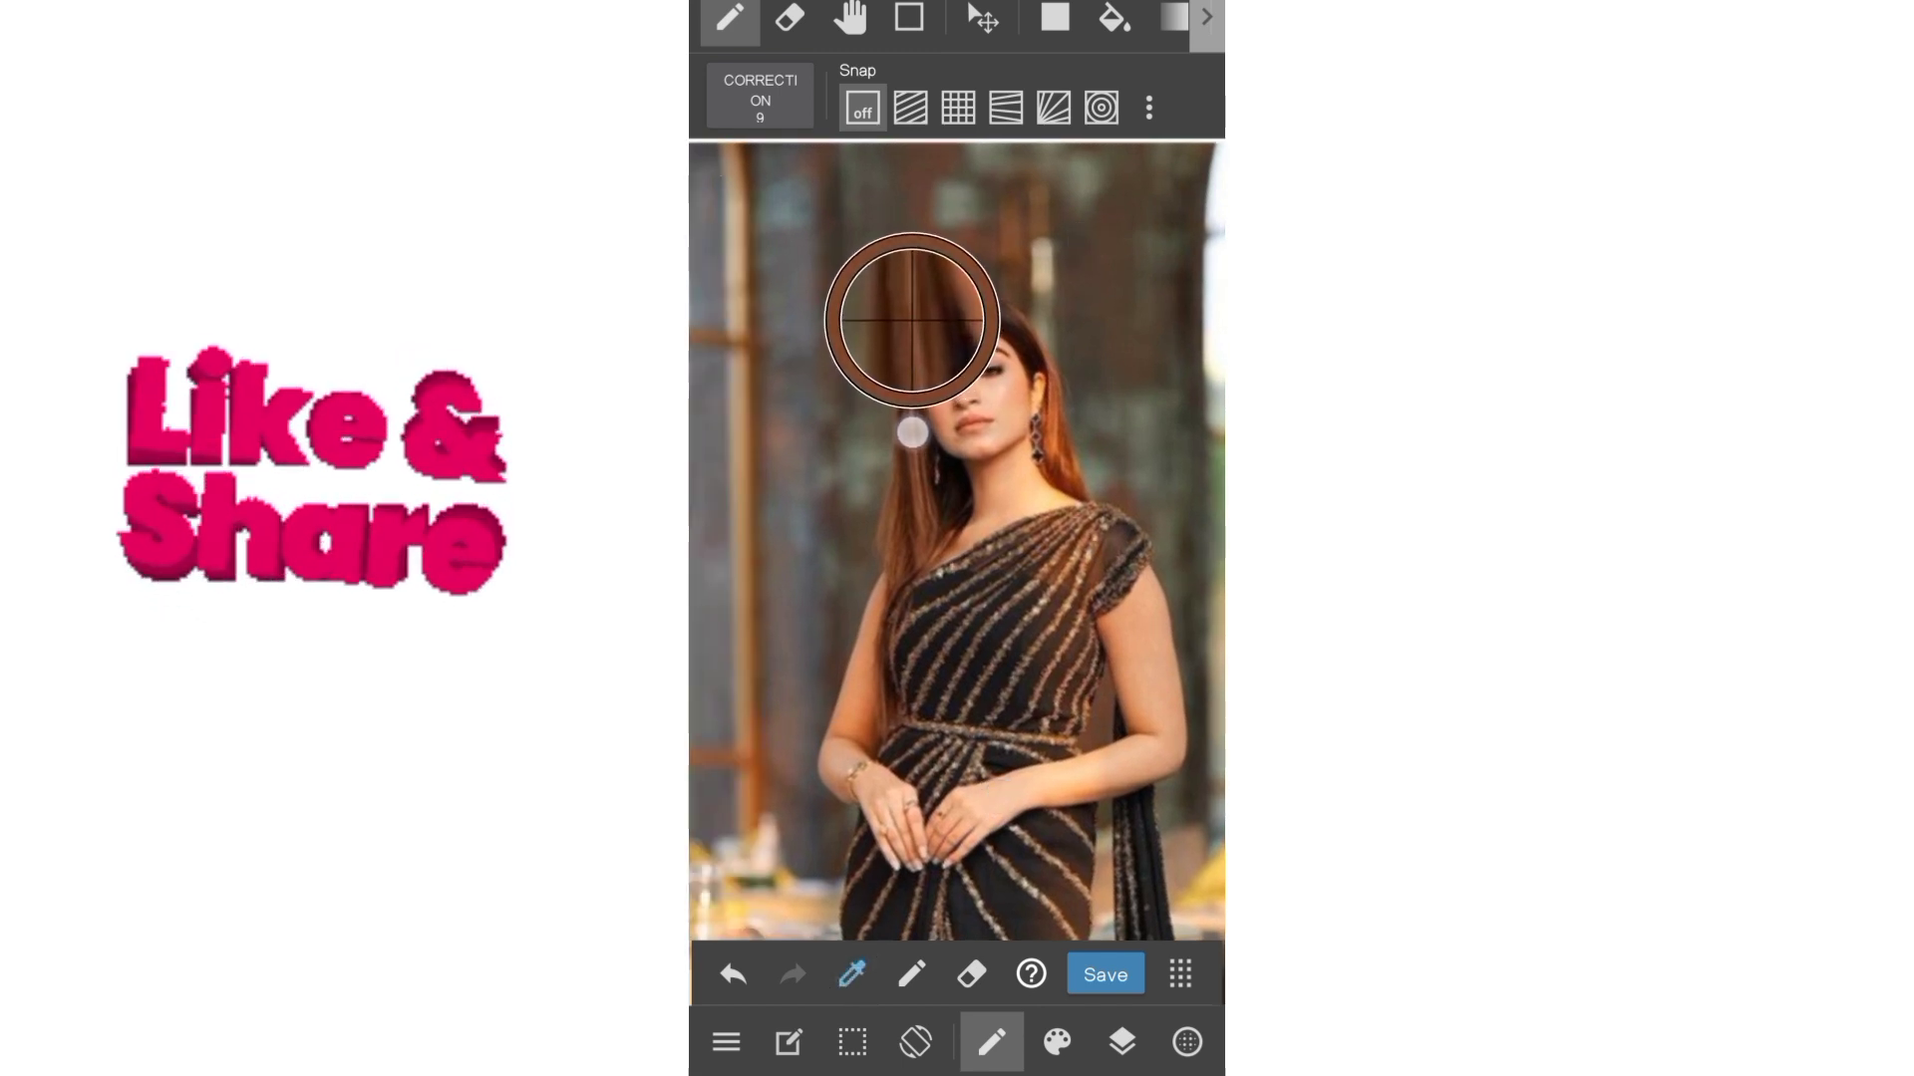
pyautogui.moveTo(912, 432)
pyautogui.mouseDown()
pyautogui.moveTo(928, 312)
pyautogui.moveTo(910, 343)
pyautogui.mouseUp()
pyautogui.scroll(-3, 1037, 504)
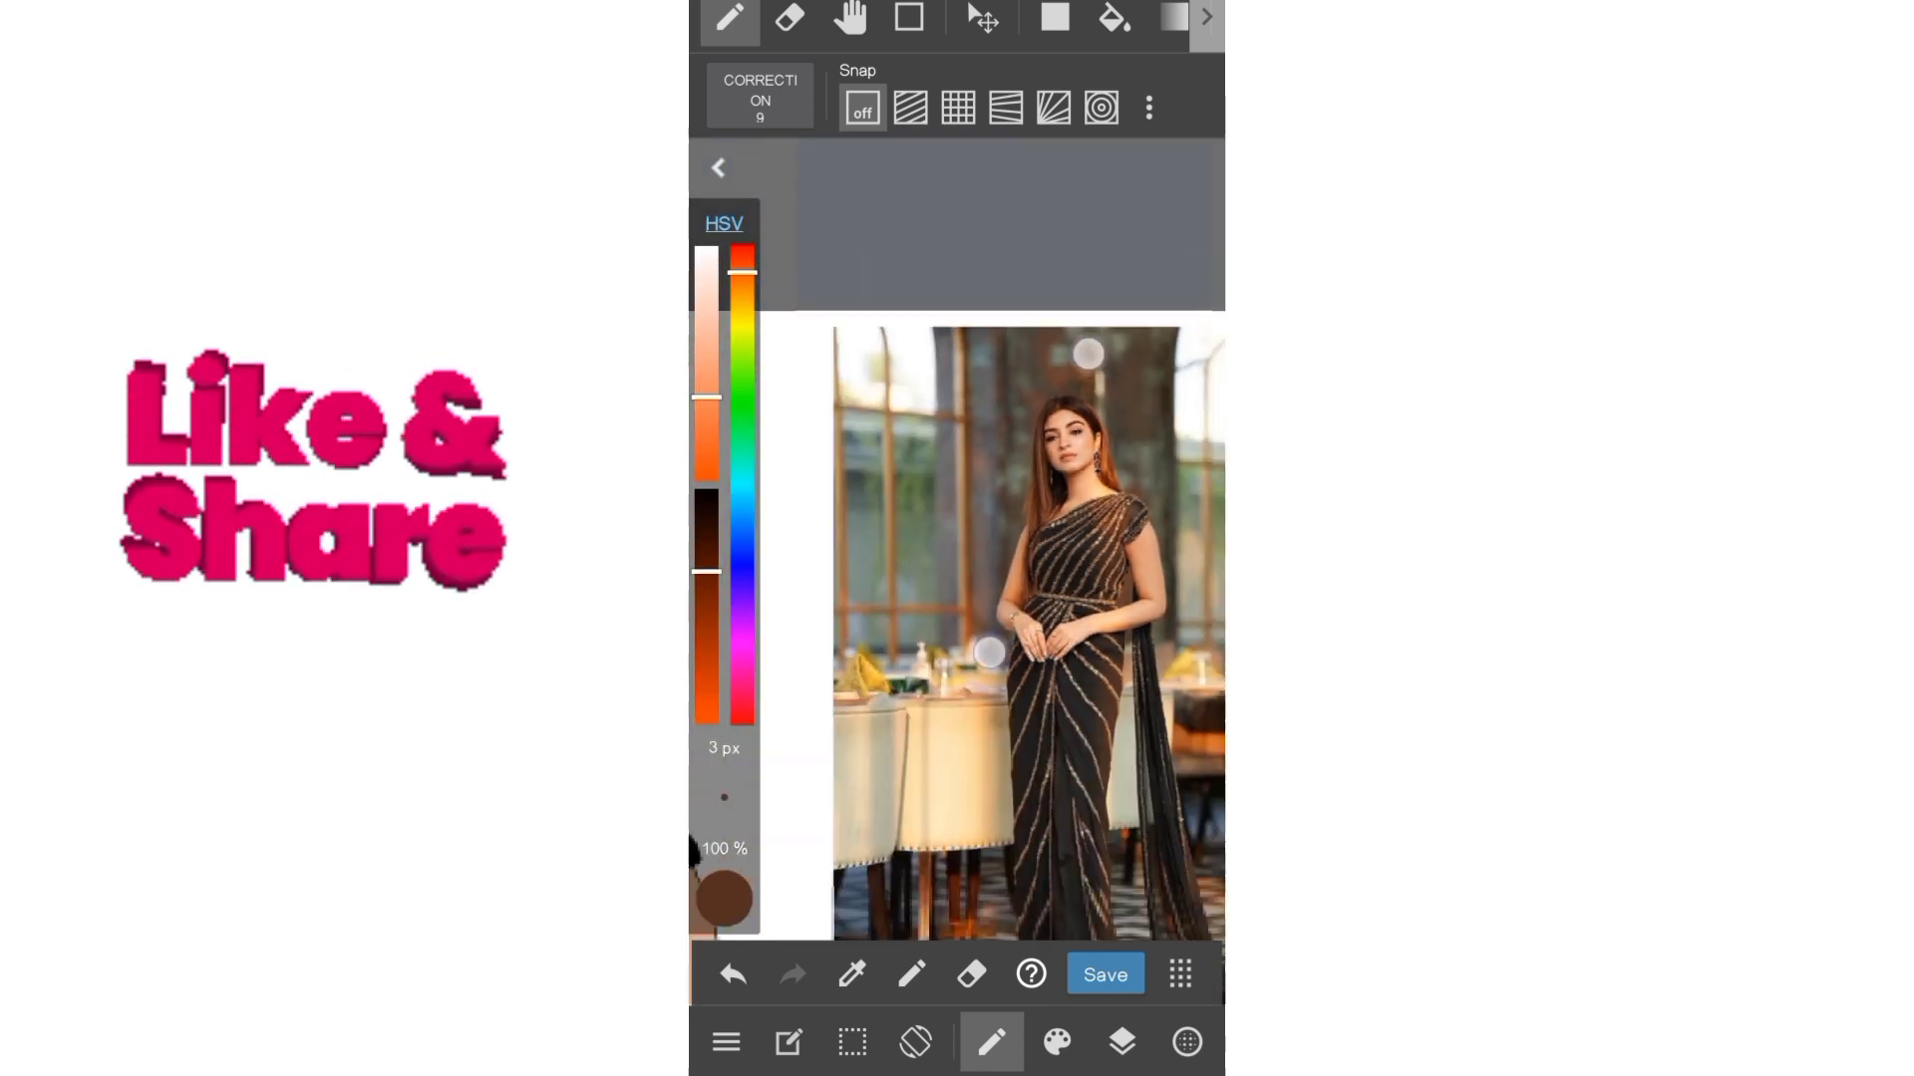
pyautogui.scroll(5, 1037, 578)
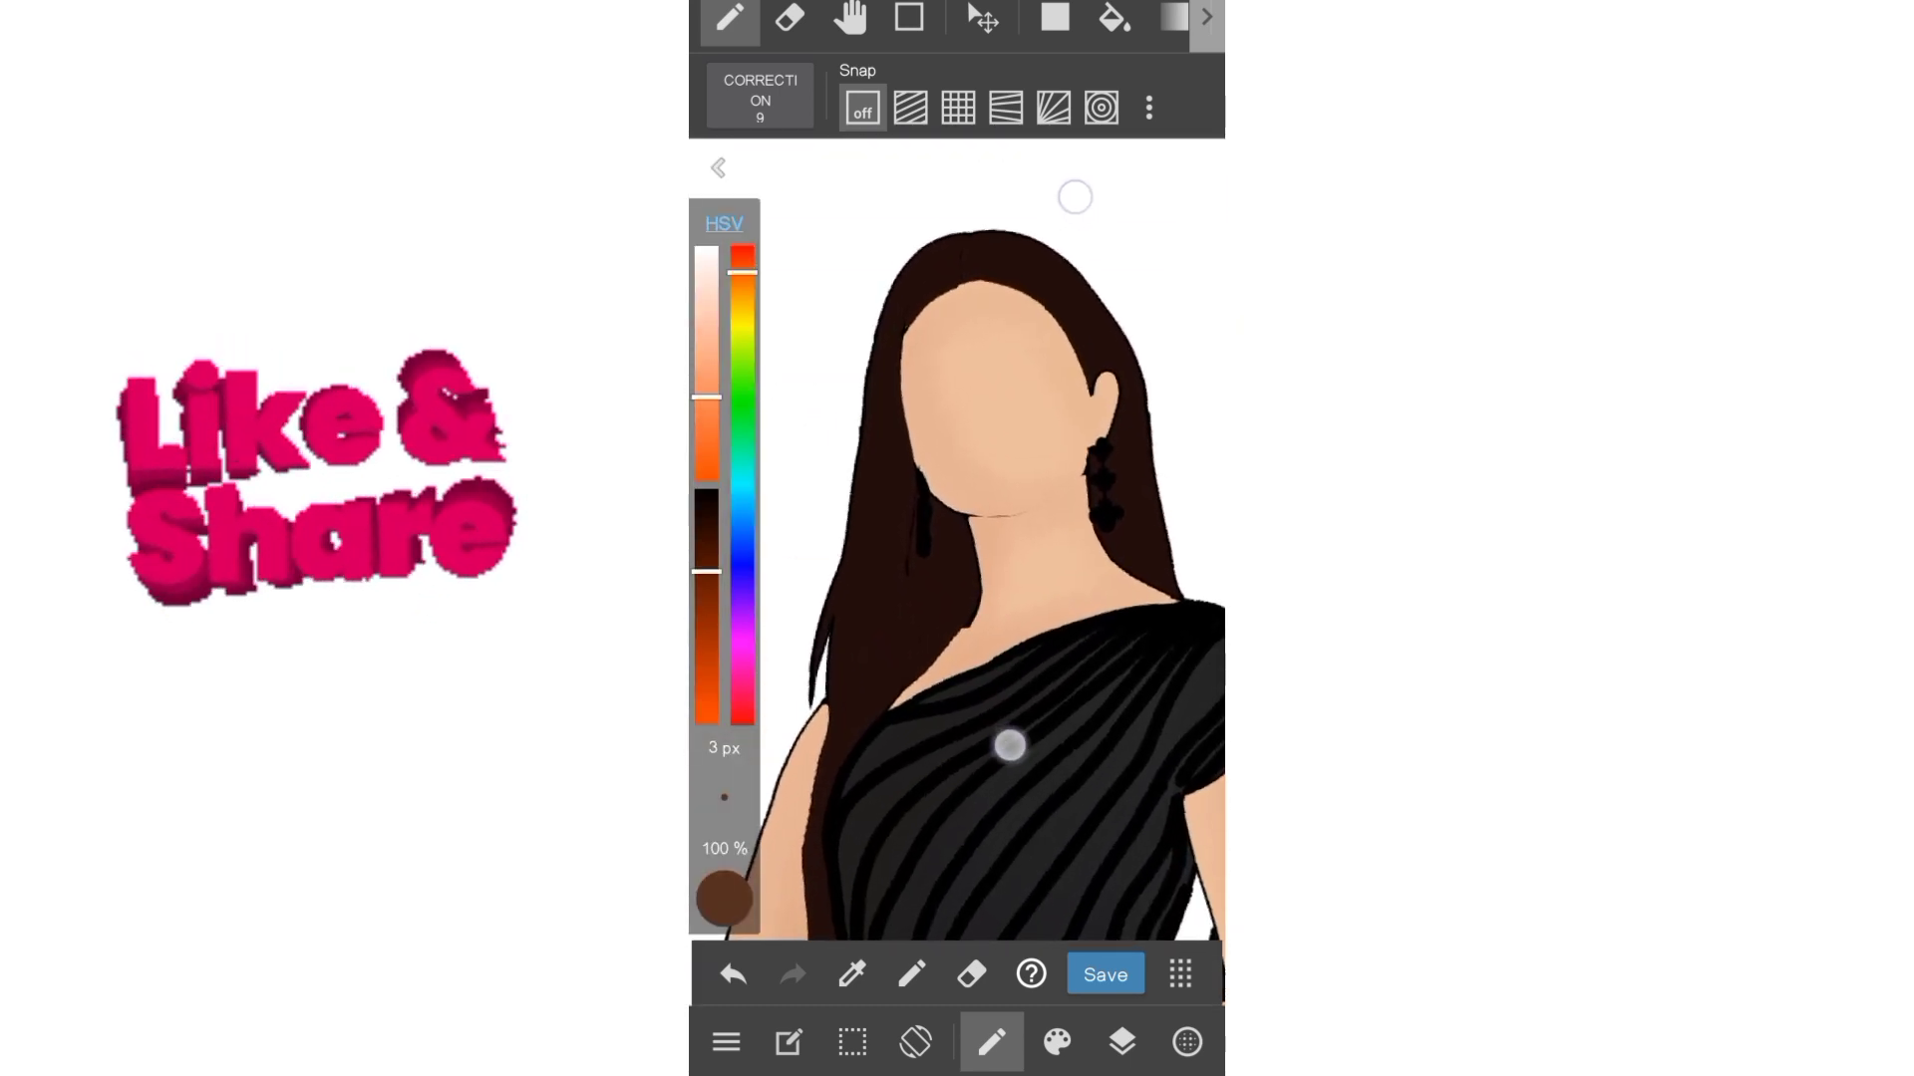
pyautogui.moveTo(1009, 746); pyautogui.dragTo(1017, 688)
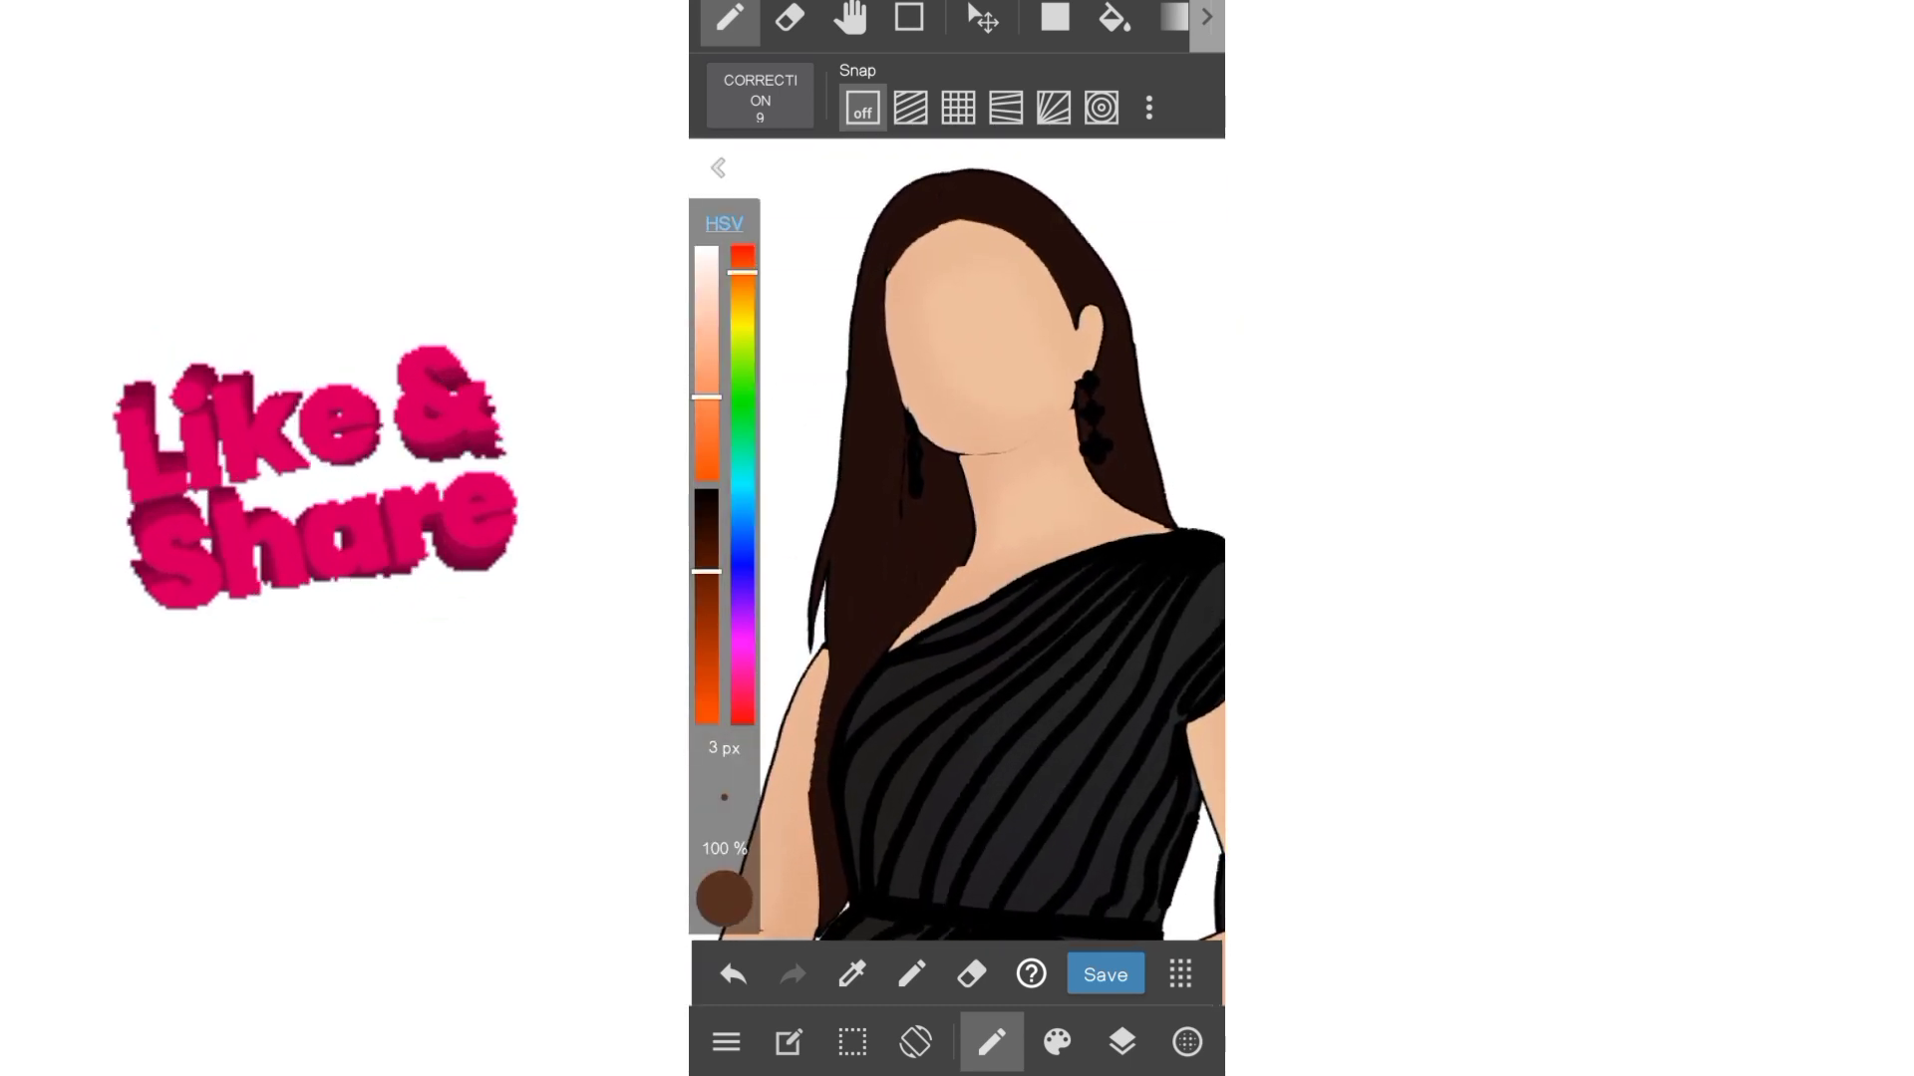
# - Choose the Watercolor (Wet) brush at 2% opacity
pyautogui.click(1122, 1041)
pyautogui.click(1056, 1041)
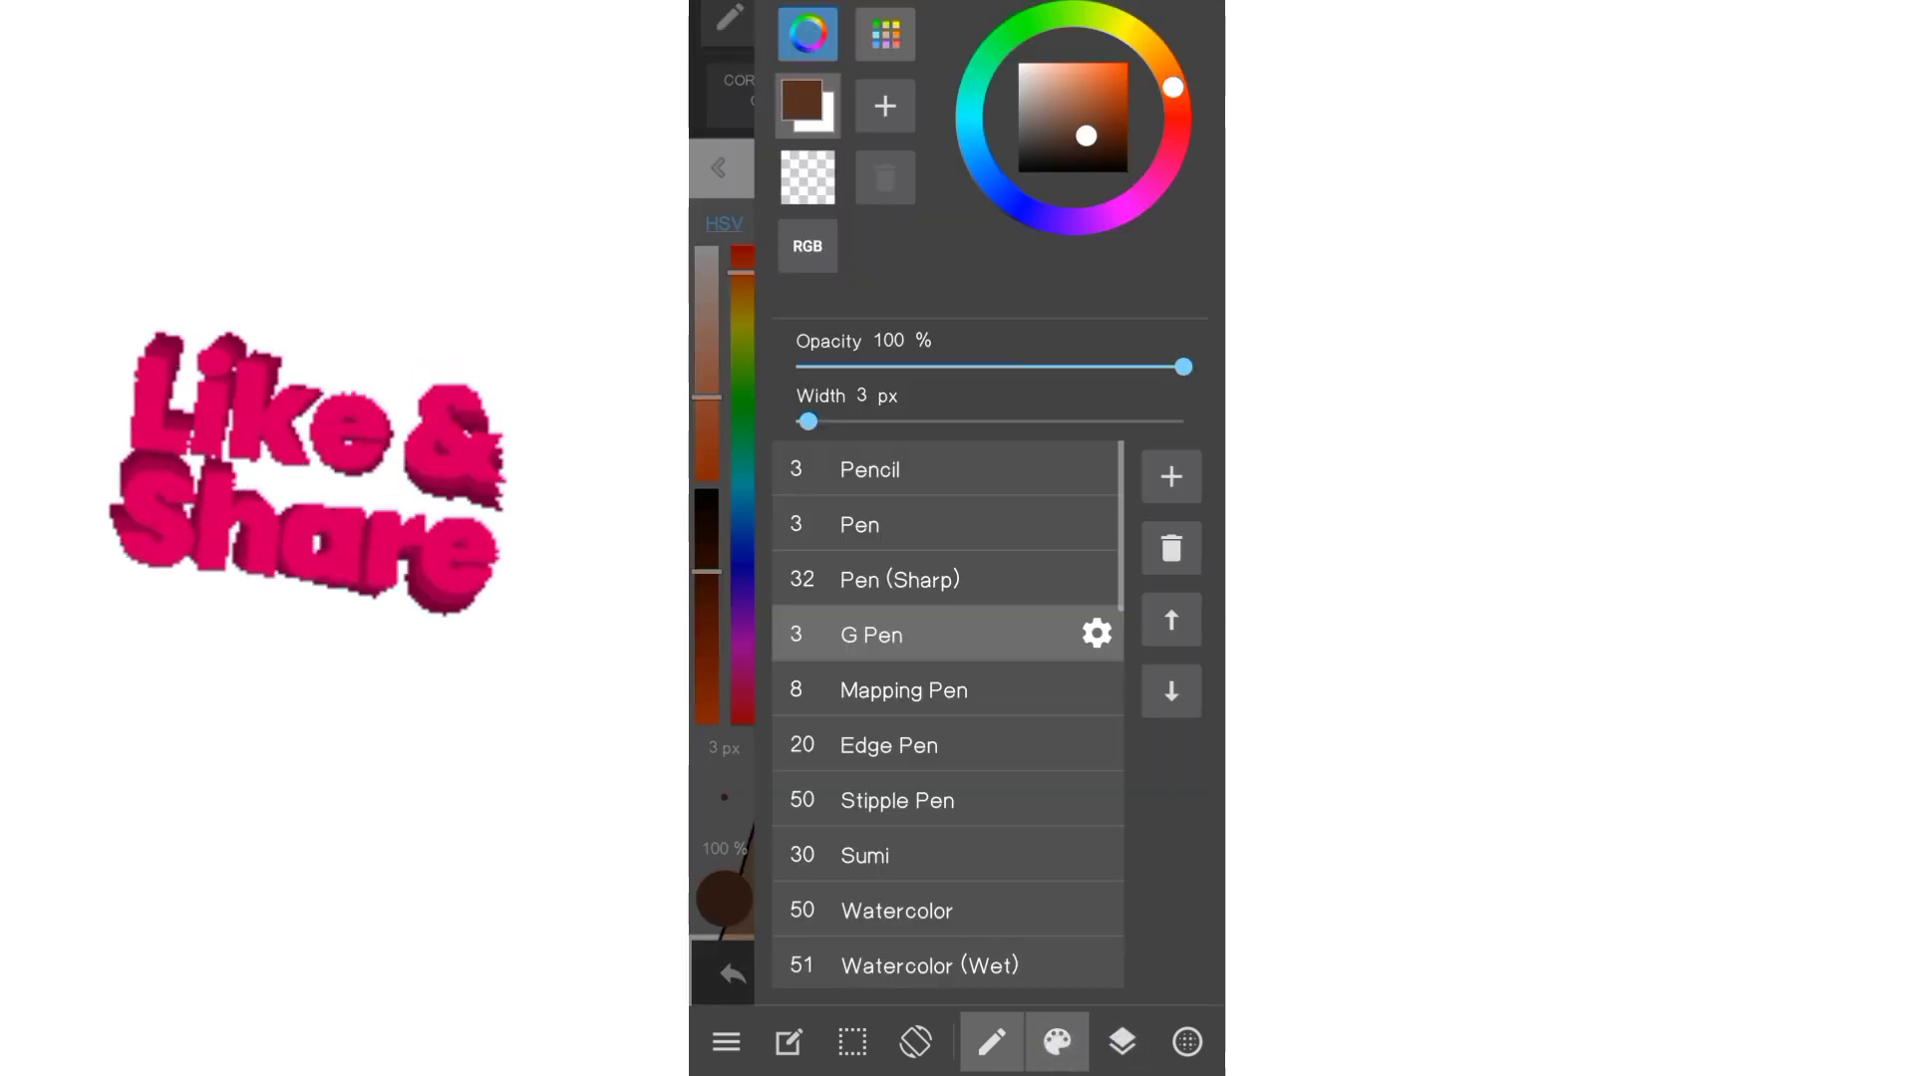
pyautogui.click(930, 965)
# - Bring back the layer list and shrink the brush to 5 px
pyautogui.click(1122, 1041)
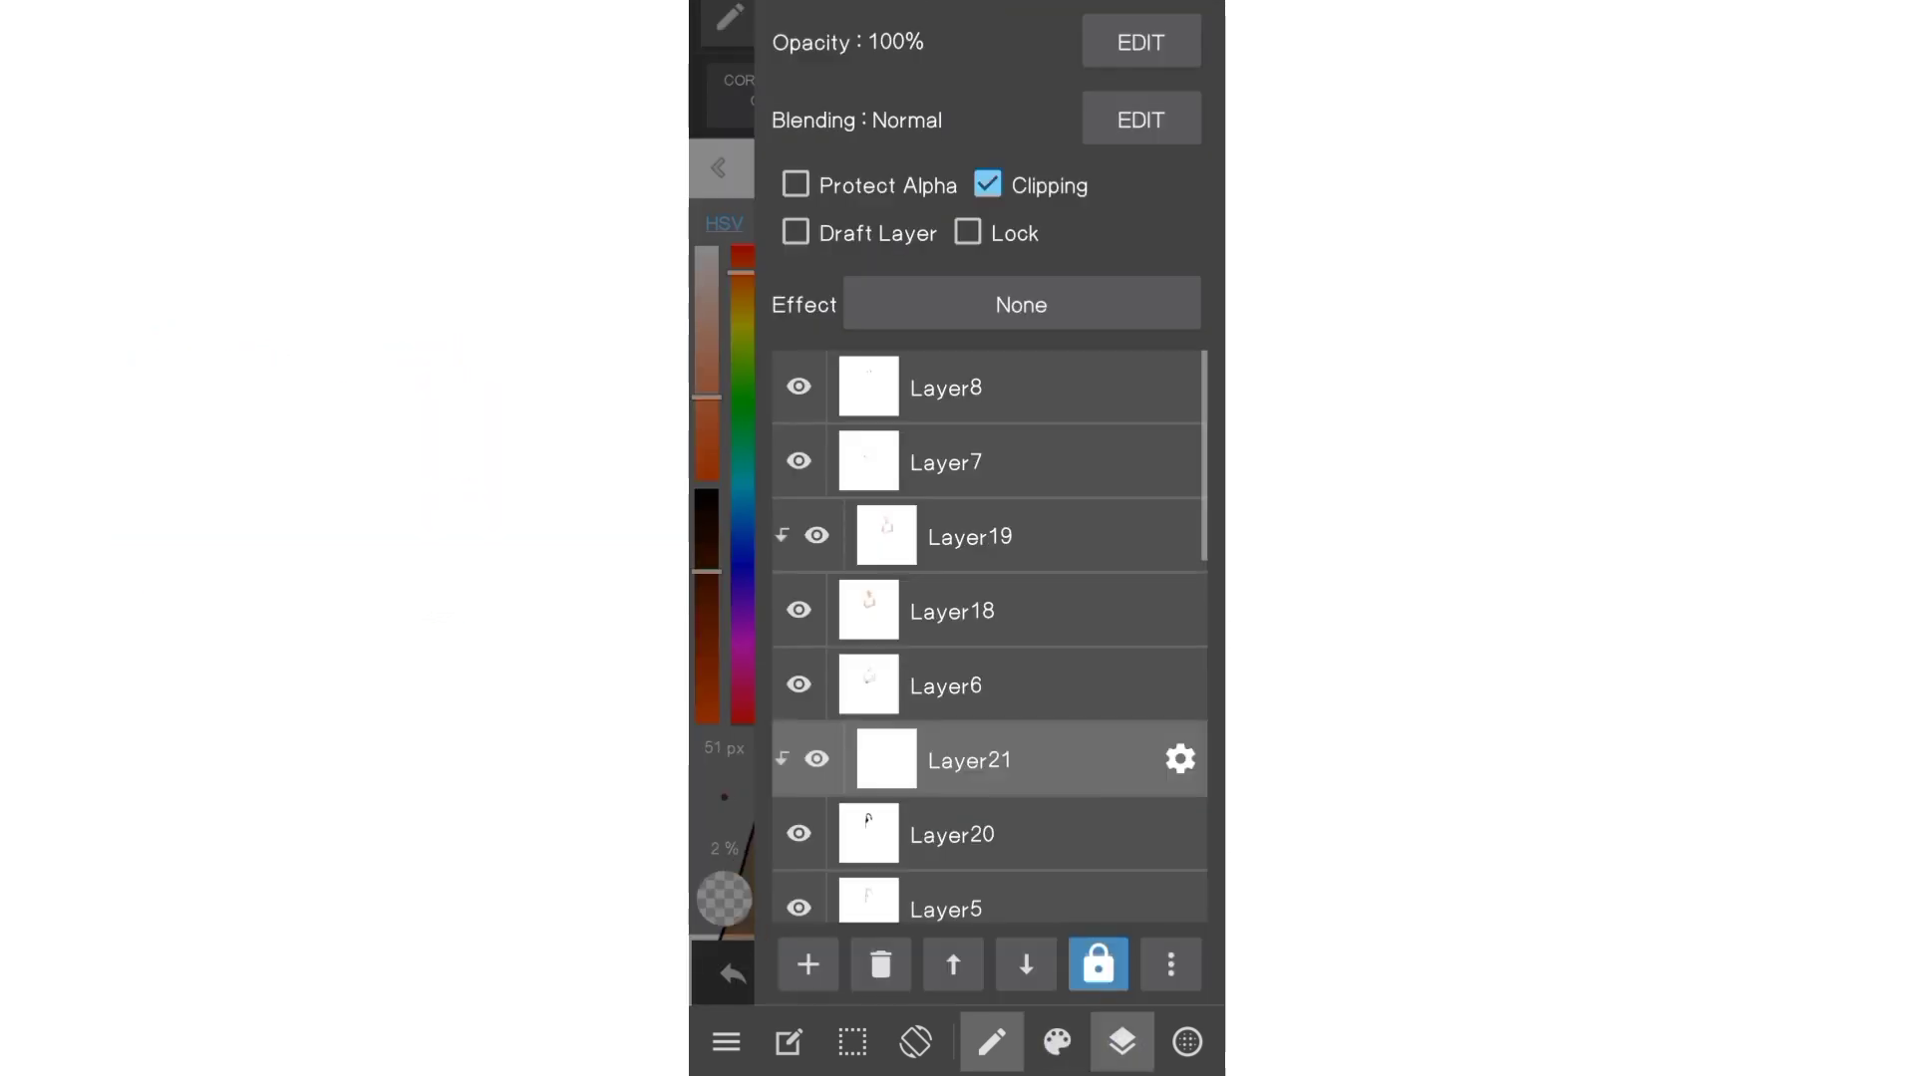
pyautogui.moveTo(735, 792); pyautogui.dragTo(739, 775)
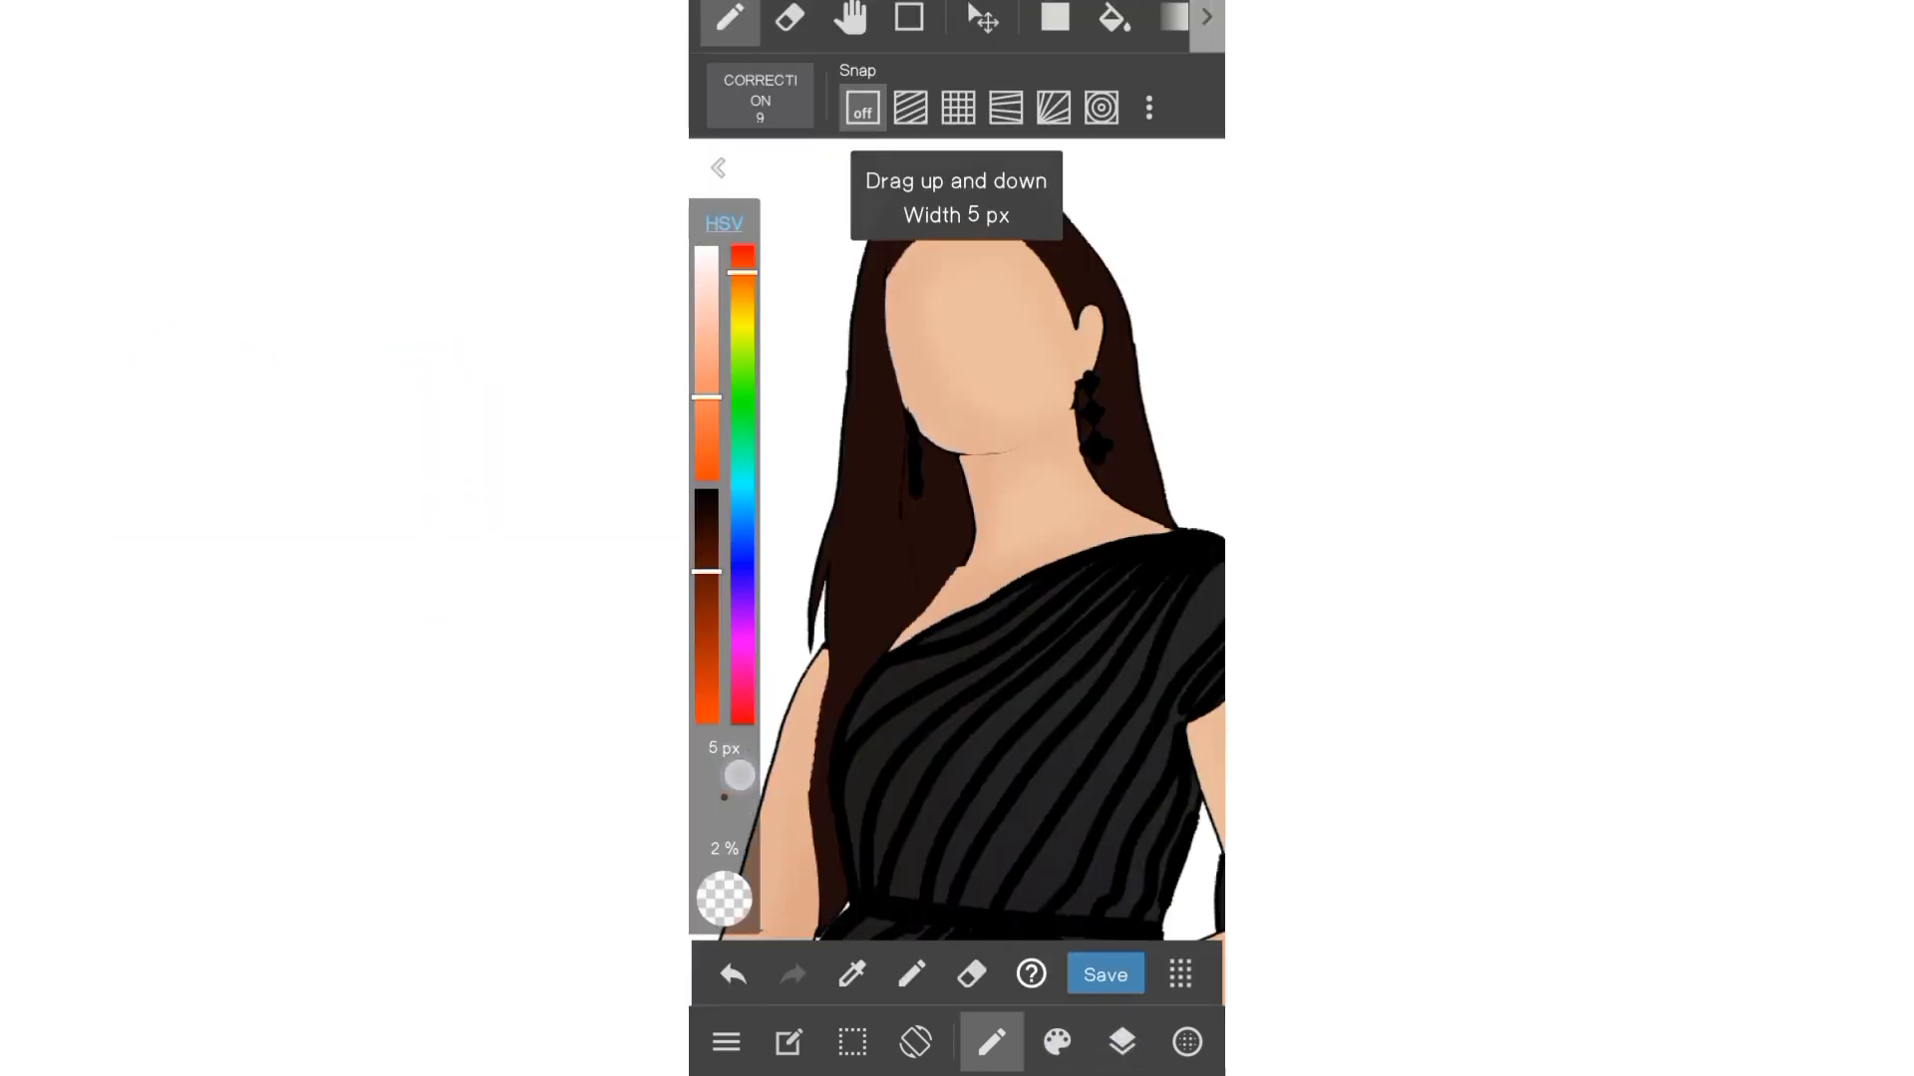
pyautogui.scroll(5, 1087, 299)
pyautogui.scroll(3, 986, 412)
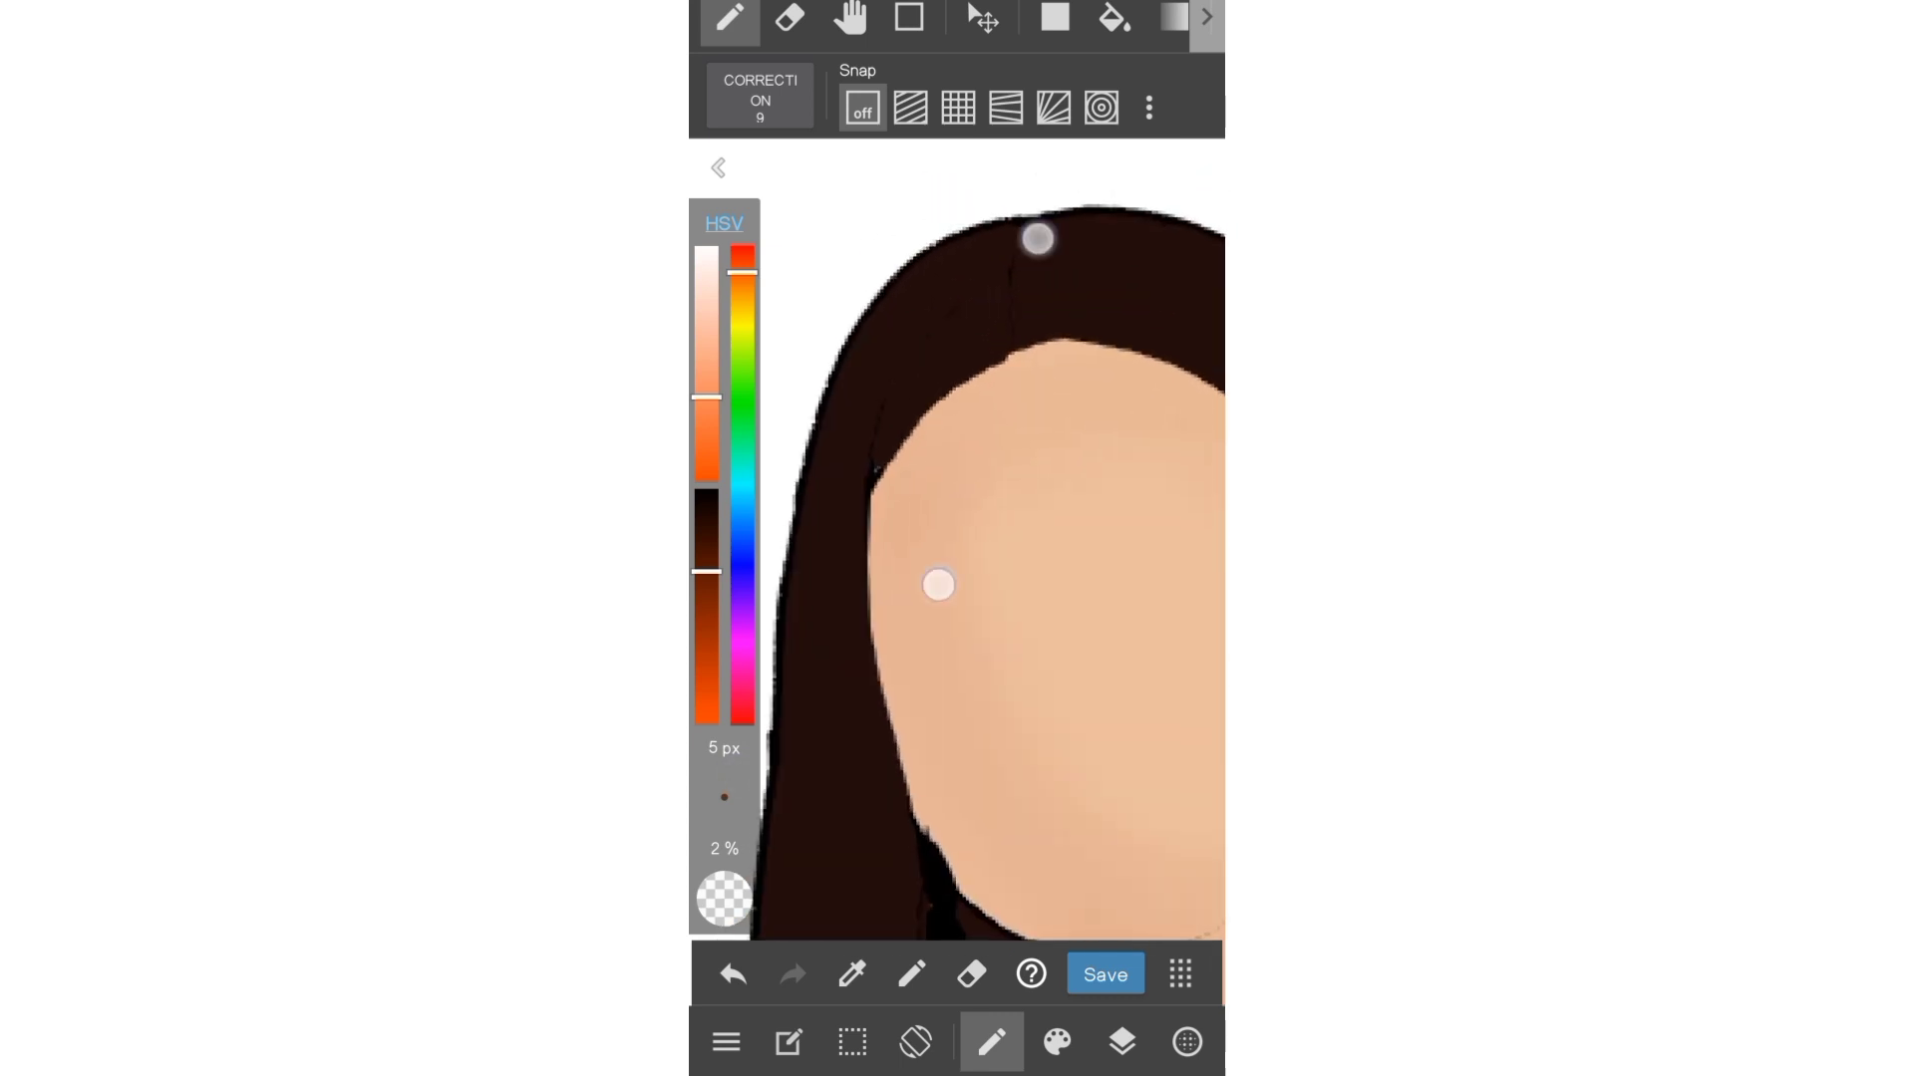
pyautogui.scroll(2, 987, 411)
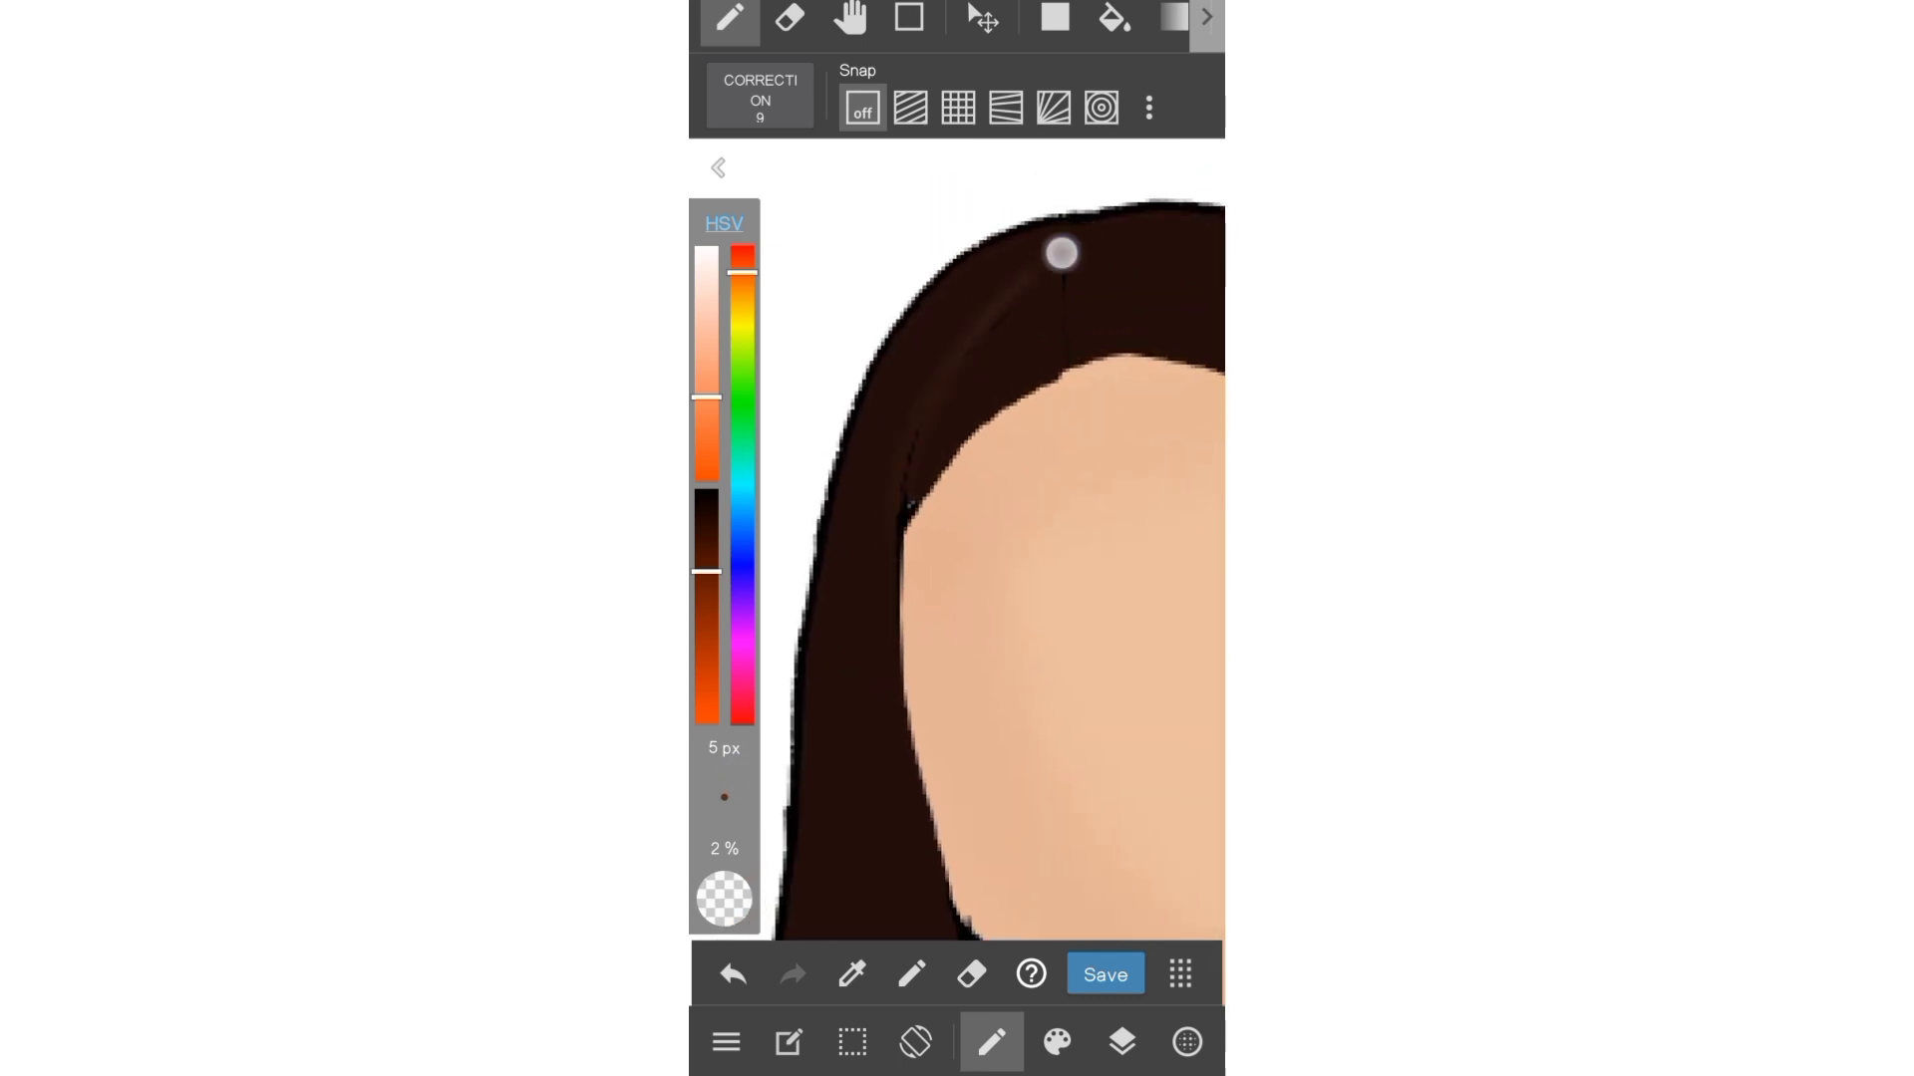
# - Dab faint lighter-brown highlights along the inner hair and beside the jaw
pyautogui.moveTo(877, 375); pyautogui.dragTo(915, 496)
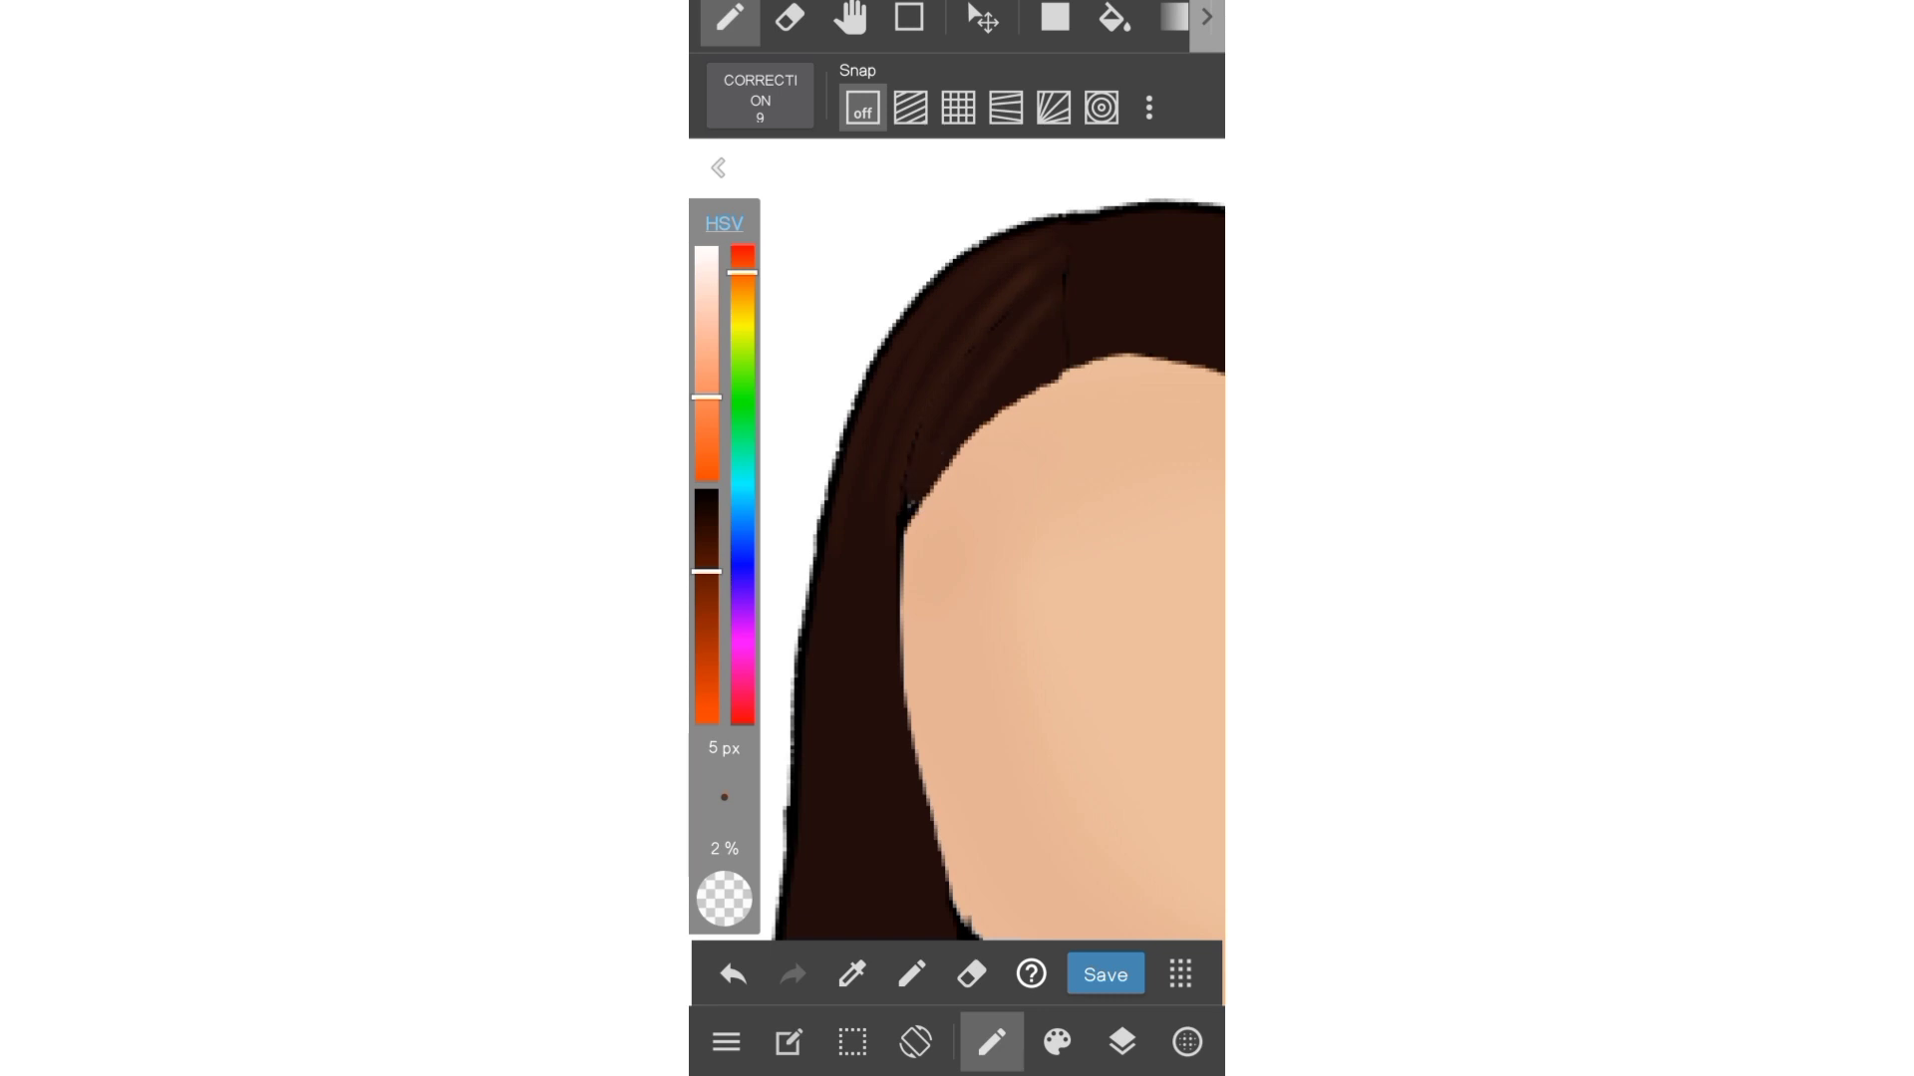
pyautogui.click(967, 342)
pyautogui.scroll(2, 1069, 363)
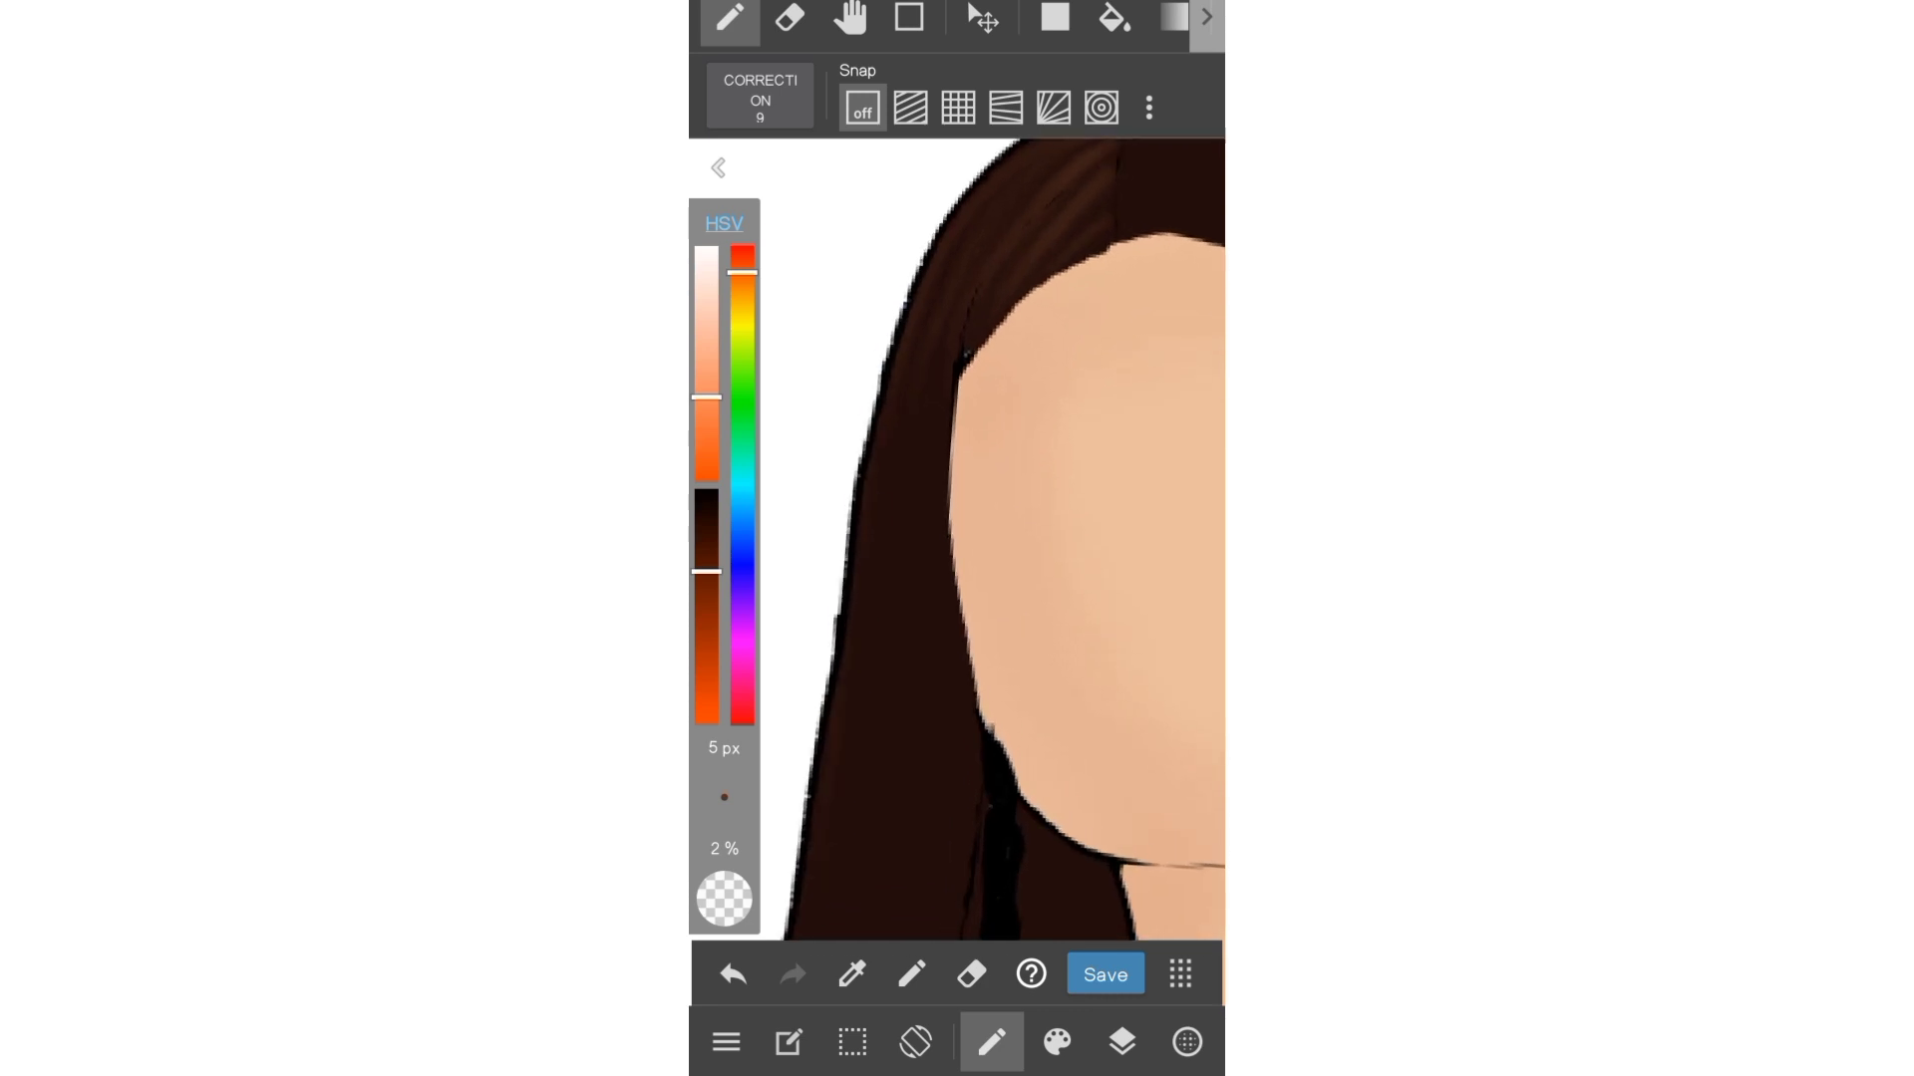
pyautogui.click(907, 499)
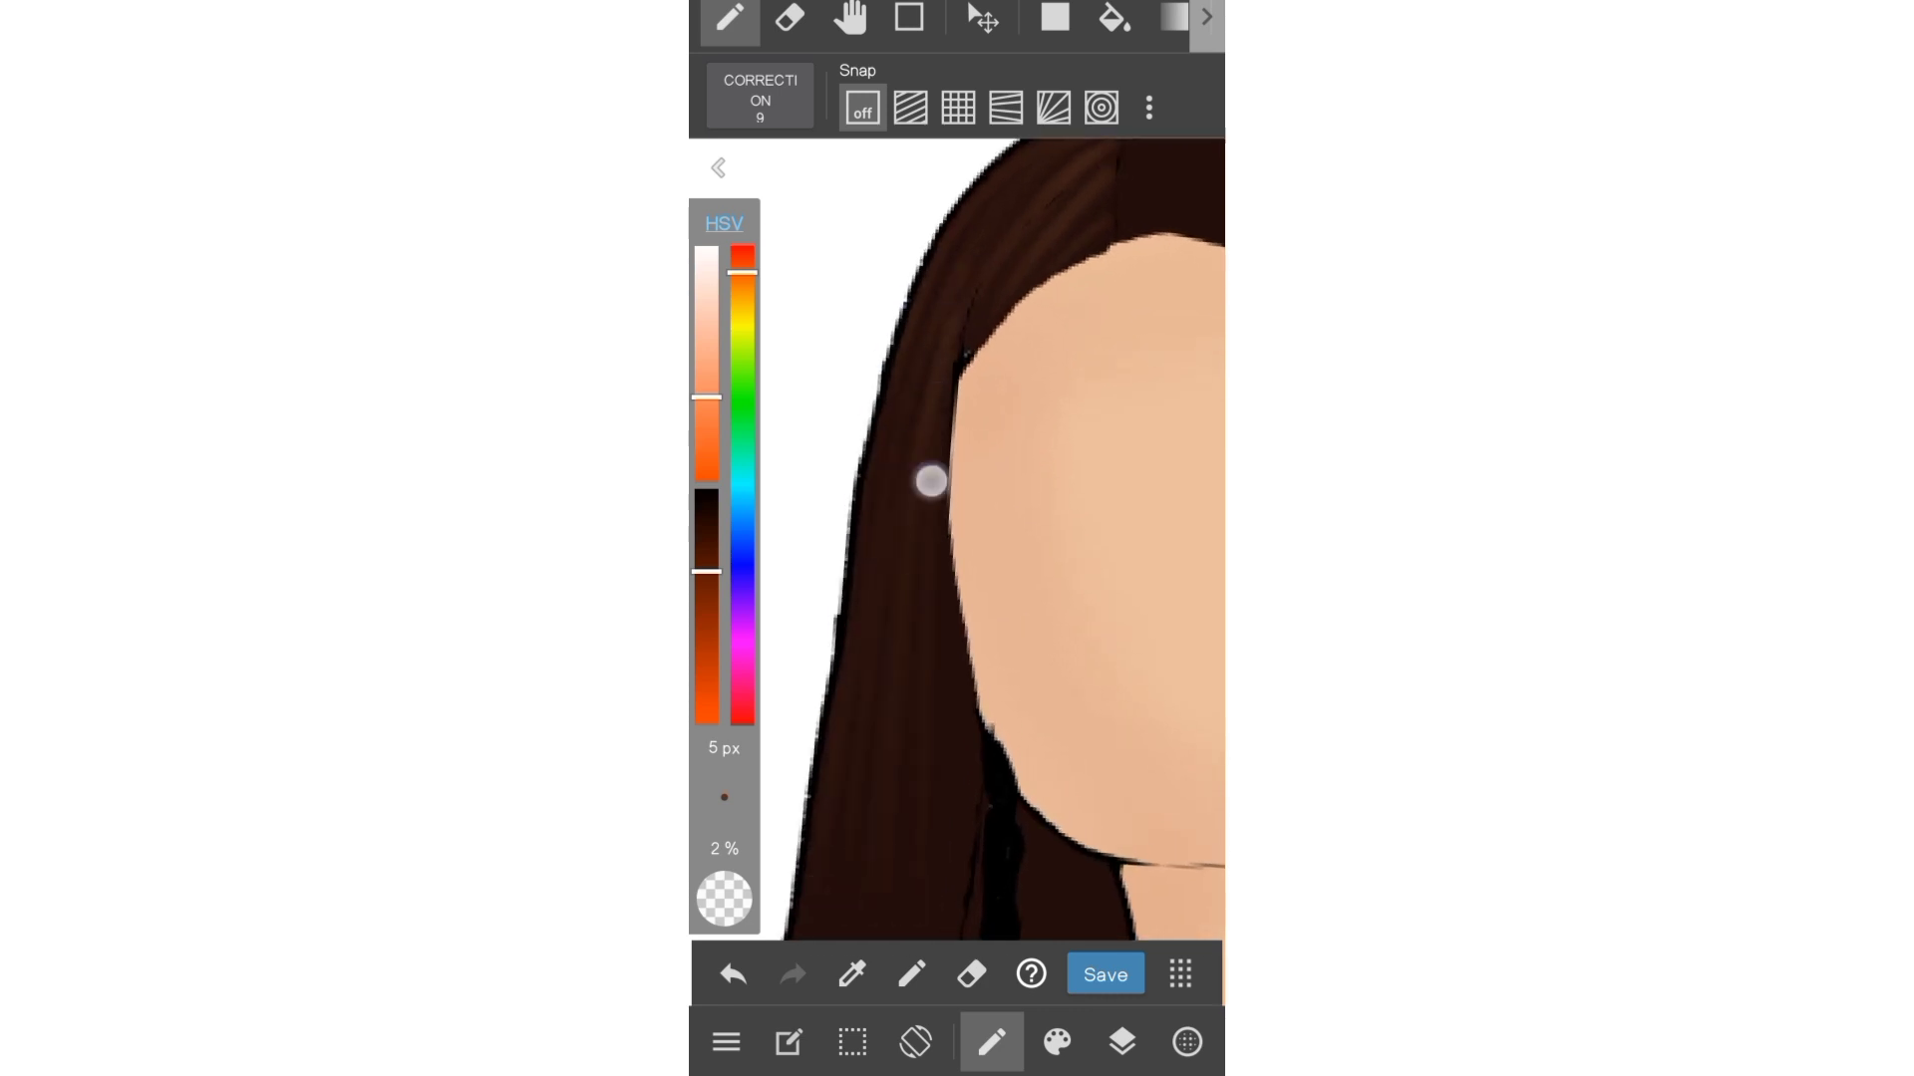
pyautogui.scroll(2, 1047, 554)
pyautogui.click(963, 584)
pyautogui.click(960, 648)
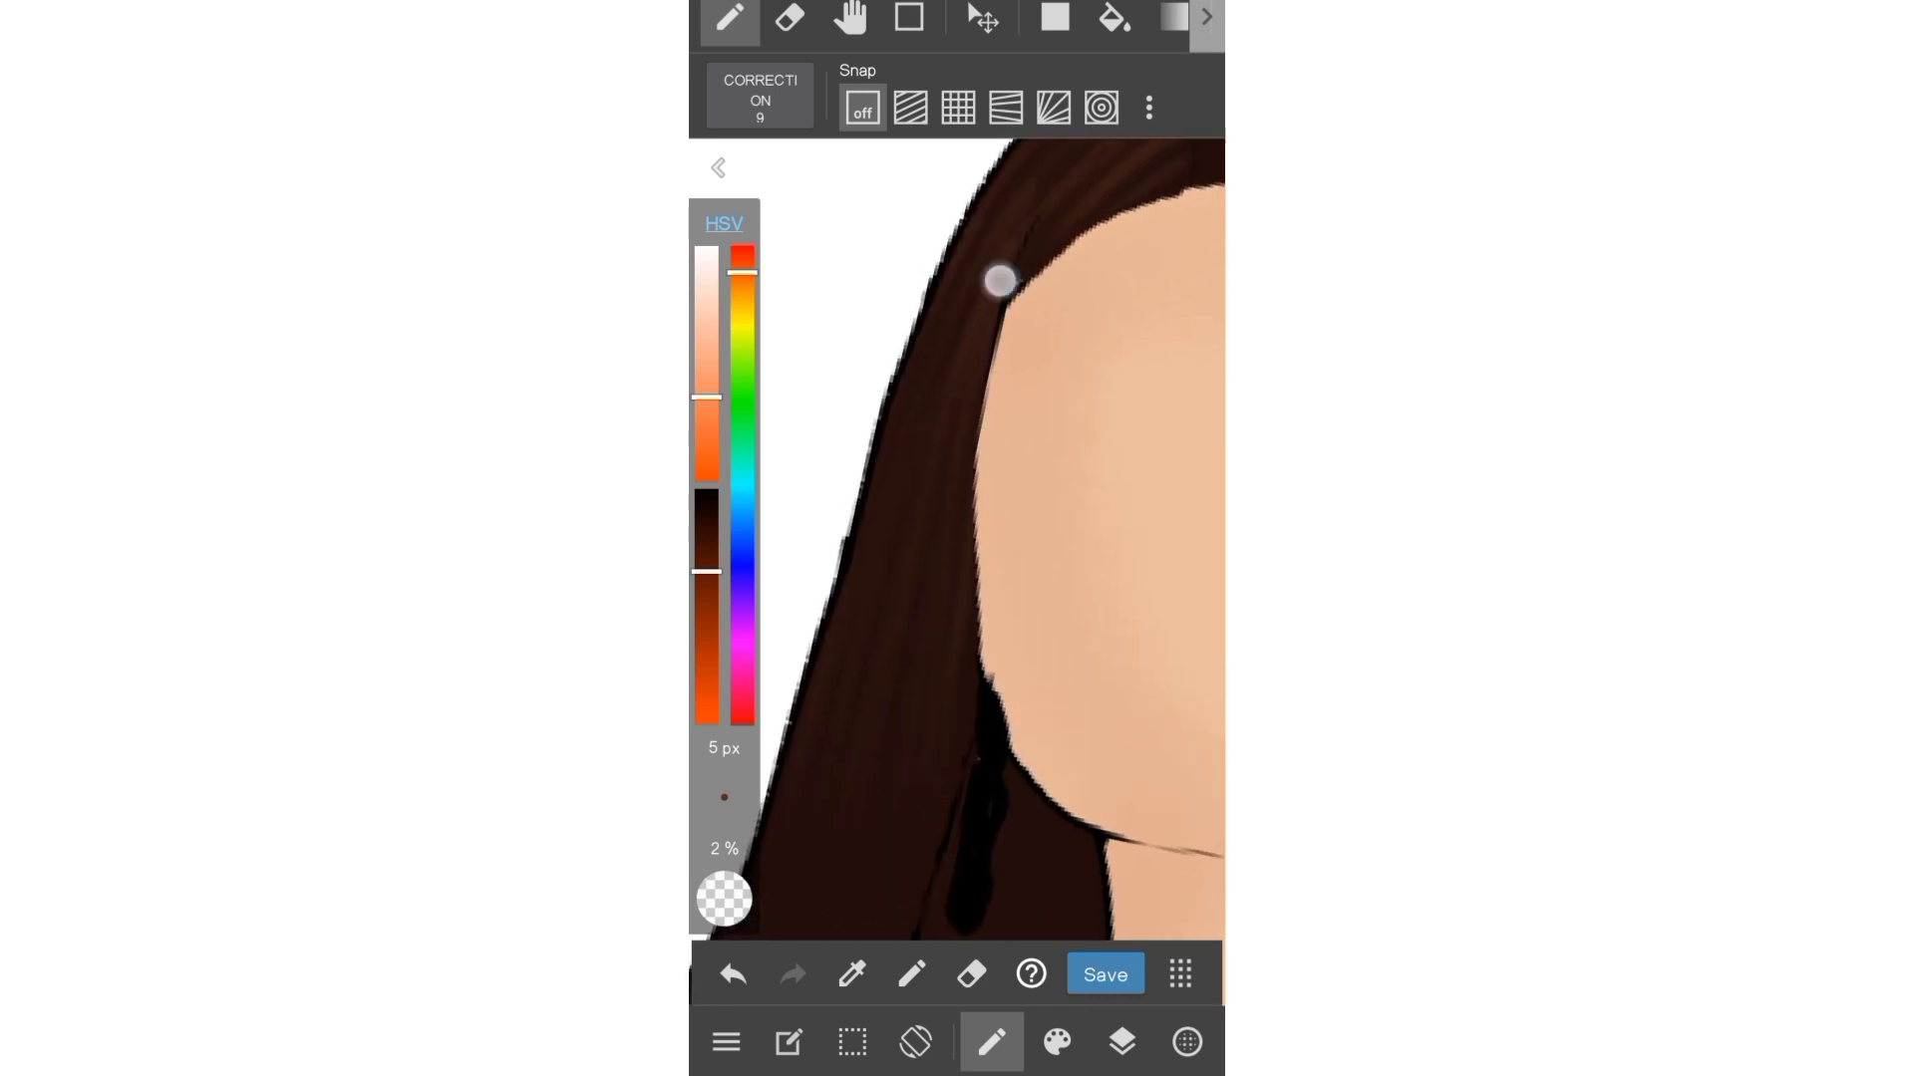
pyautogui.scroll(-3, 1064, 604)
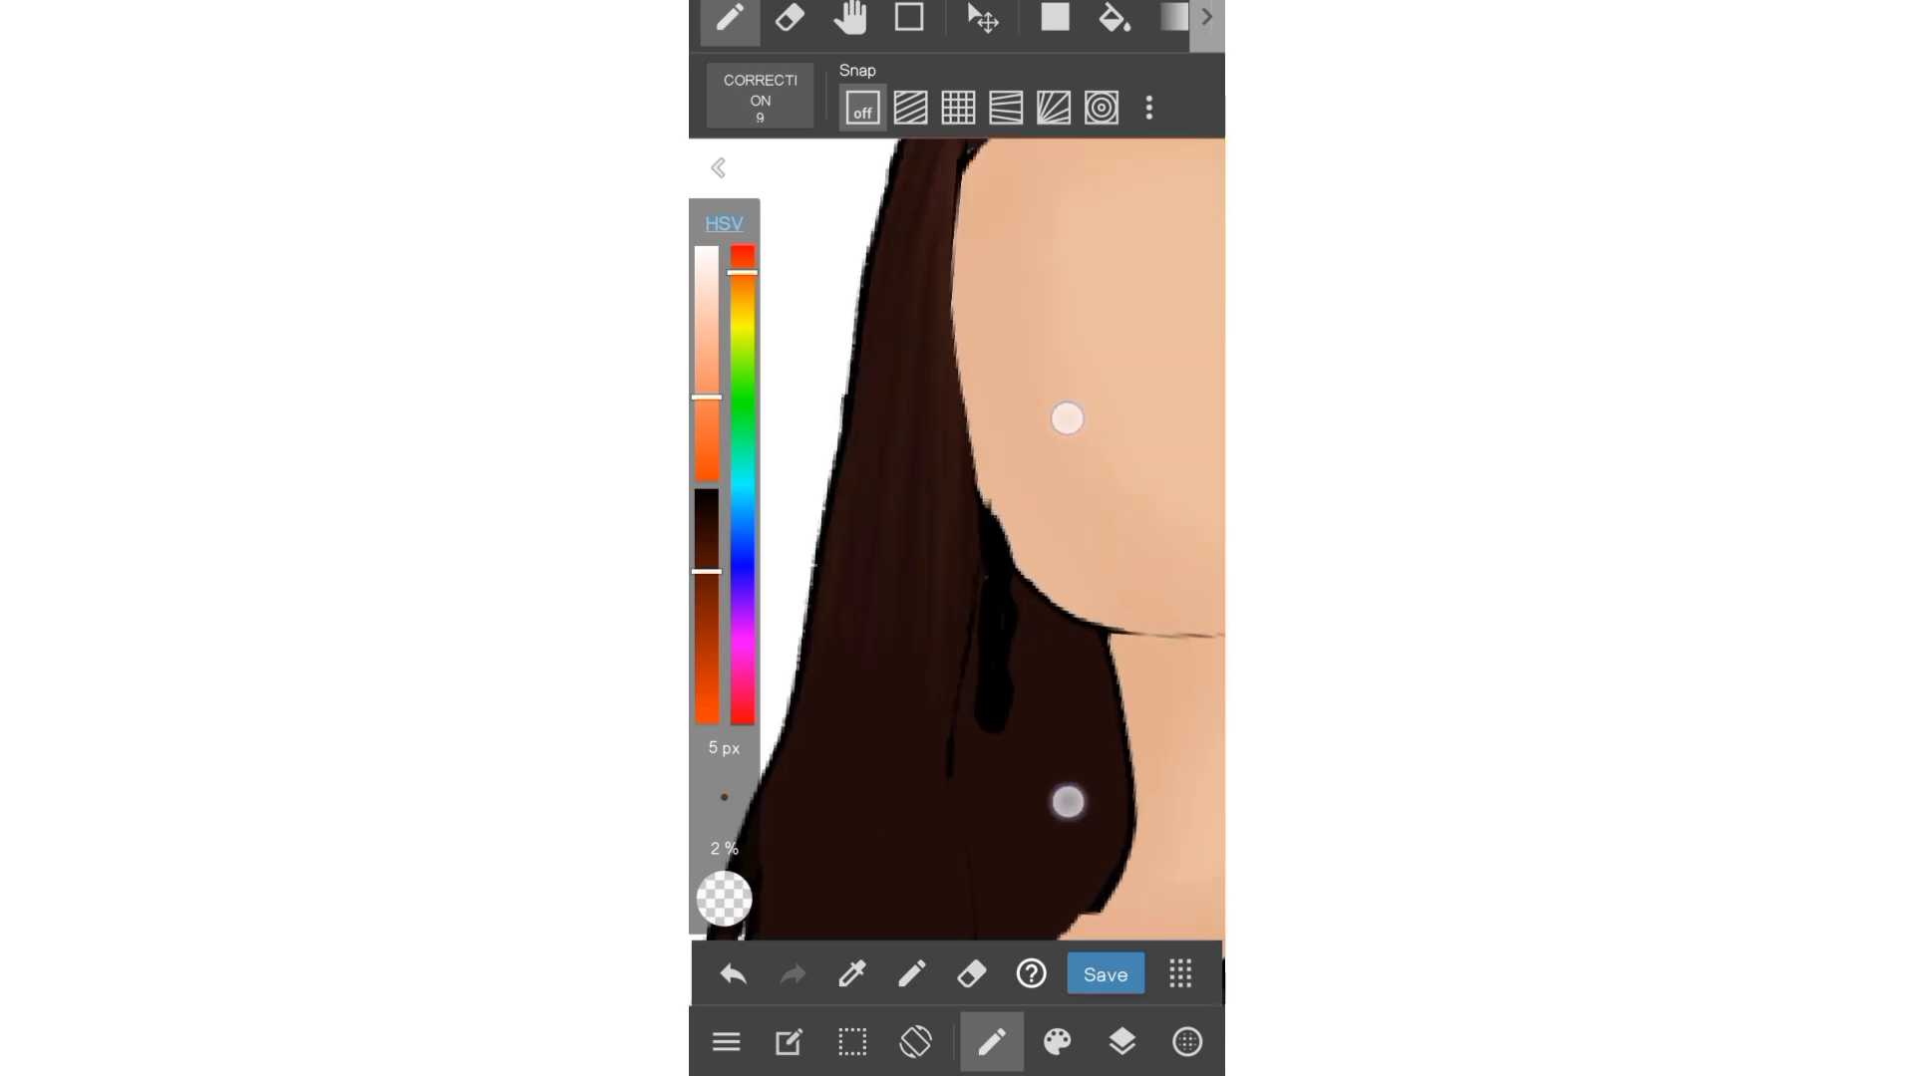
pyautogui.click(852, 439)
pyautogui.click(913, 270)
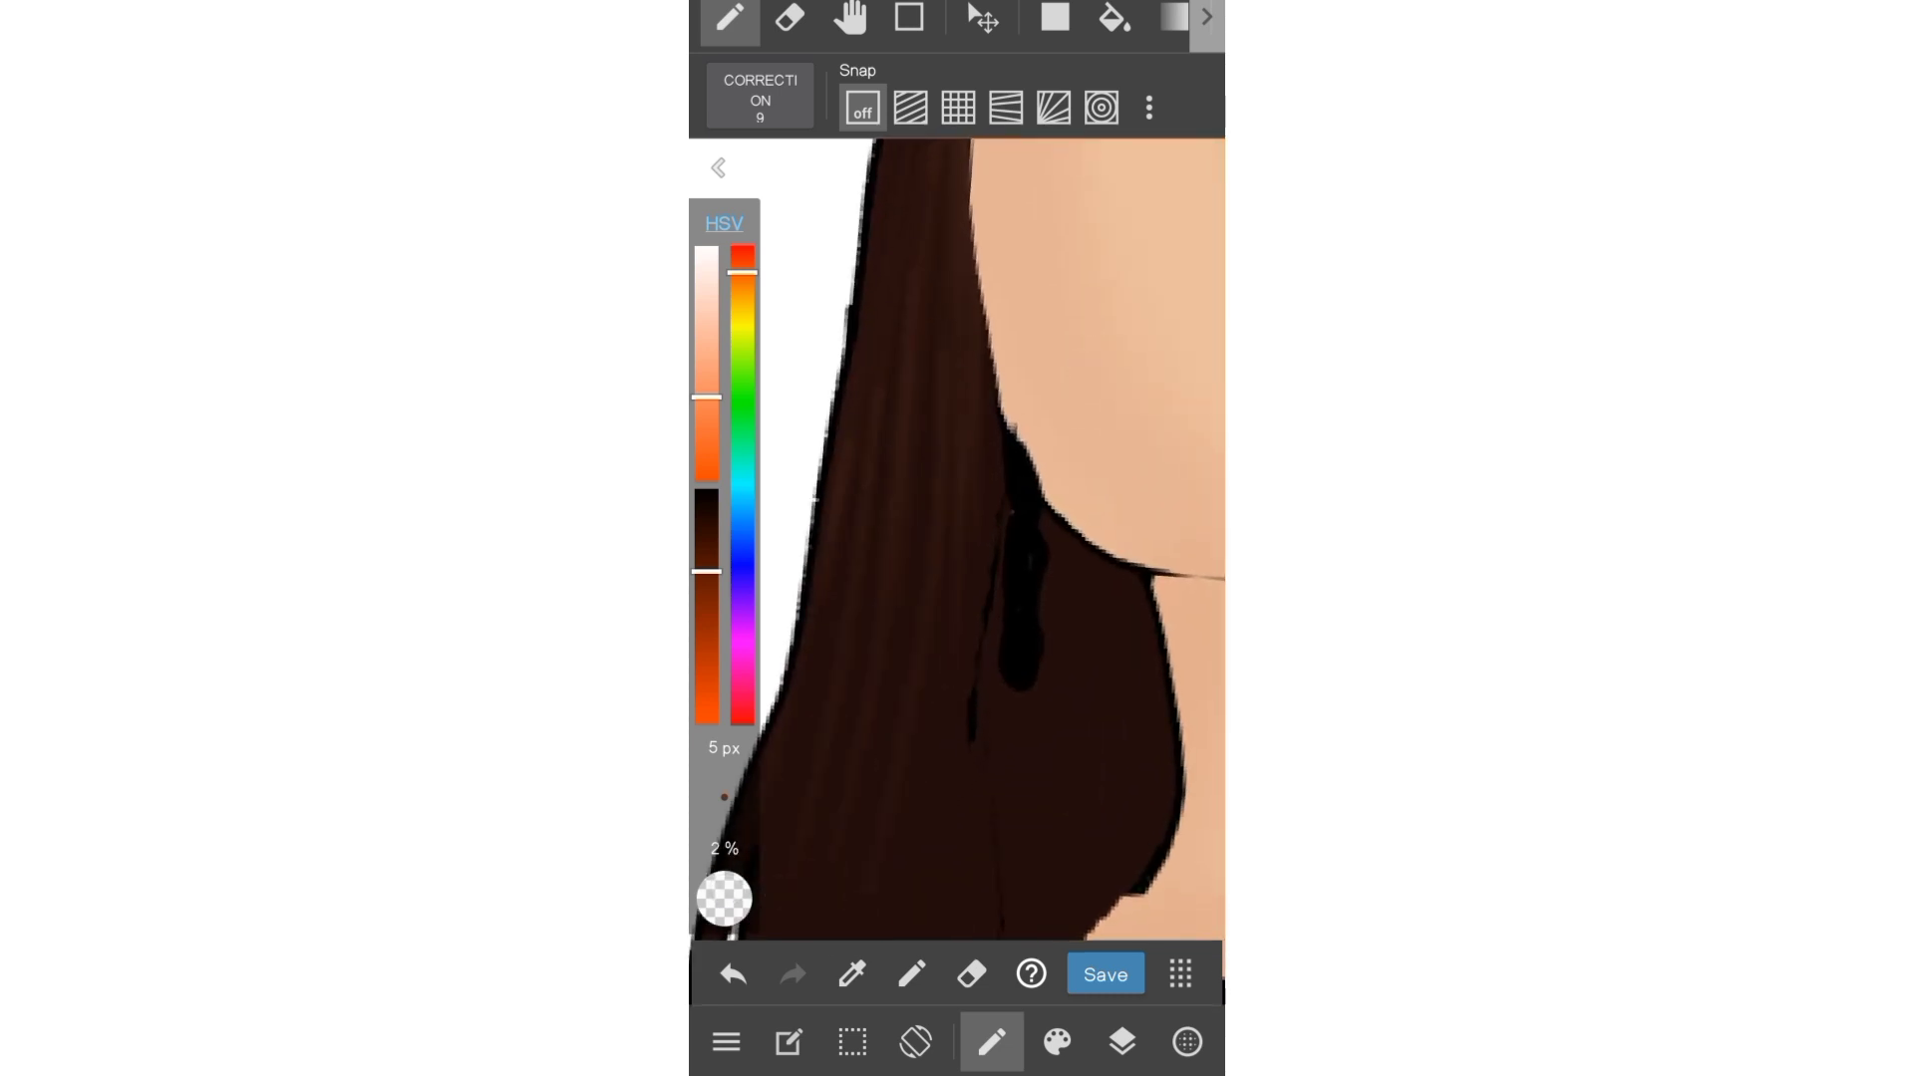
# - Add more faint highlight dabs across the hair toward its right edge
pyautogui.scroll(-5, 1052, 592)
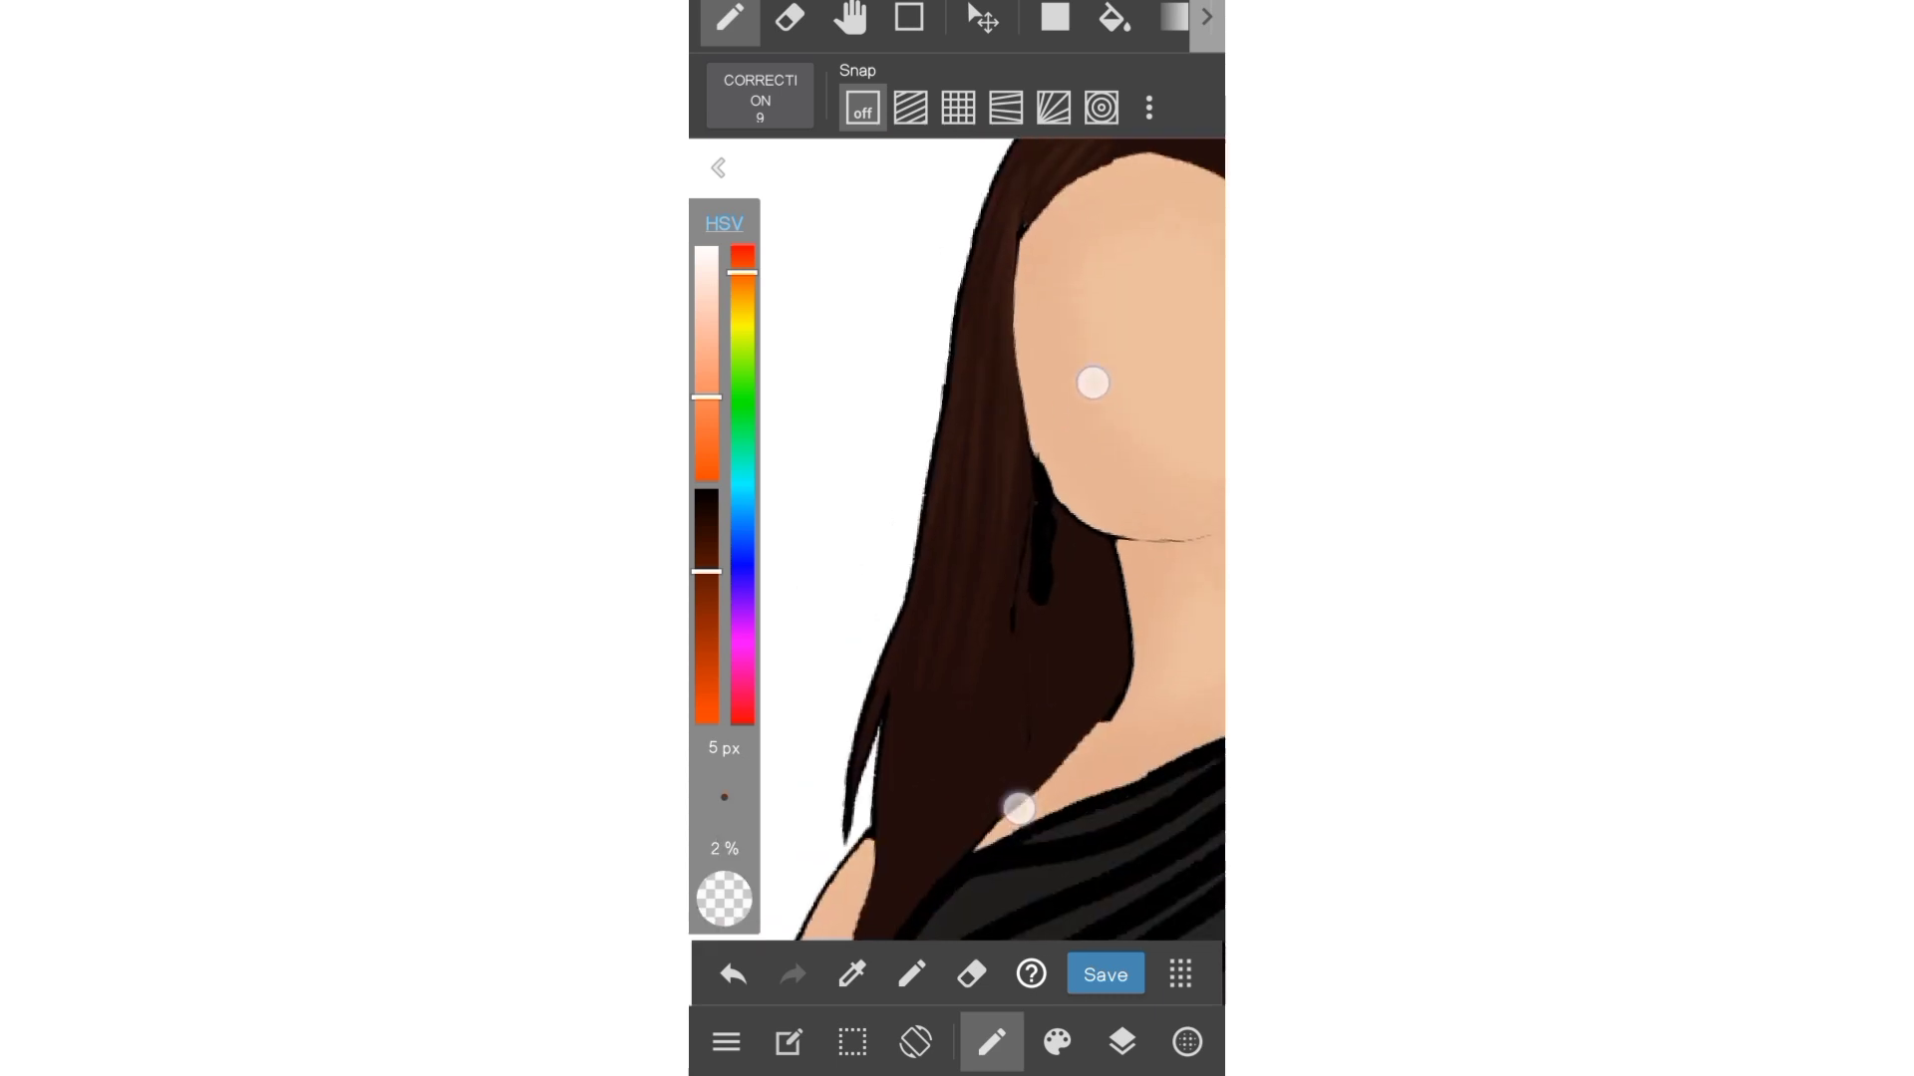
pyautogui.scroll(5, 957, 538)
pyautogui.click(856, 751)
pyautogui.click(913, 449)
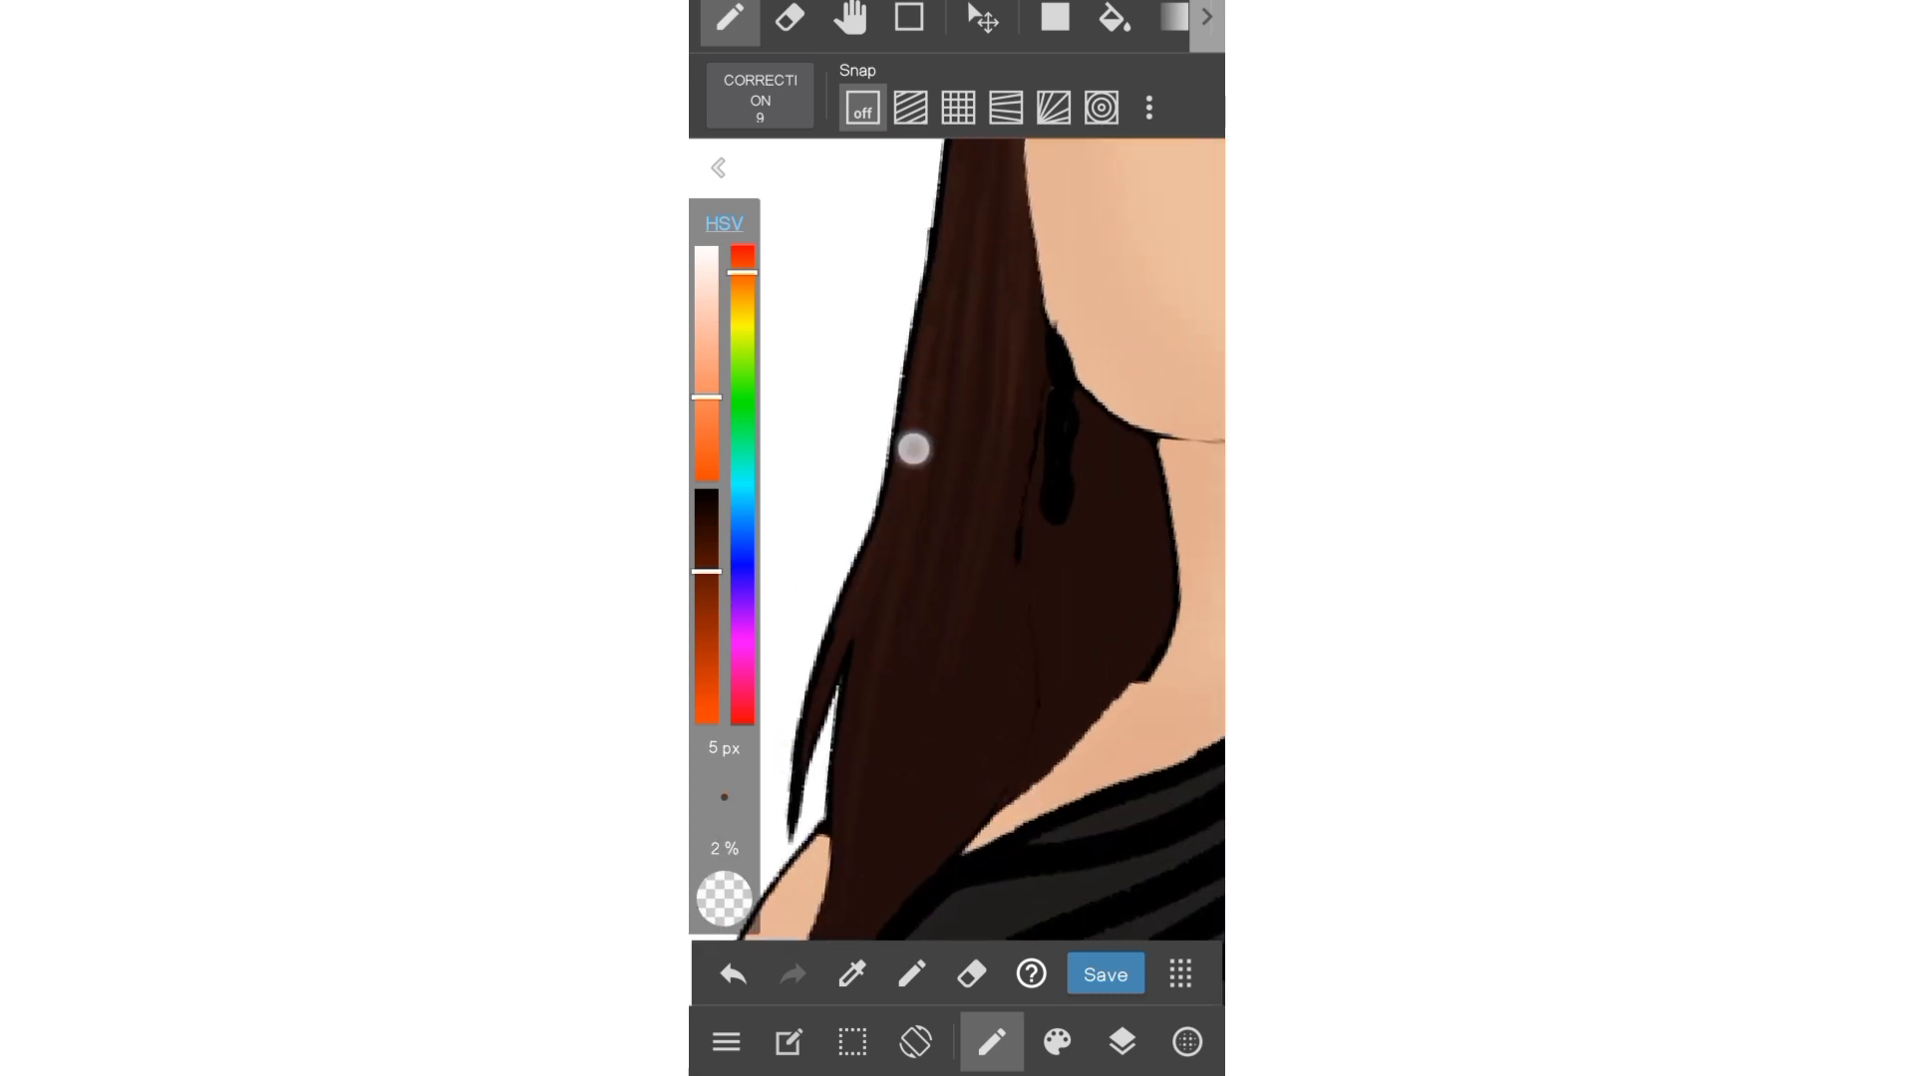
pyautogui.click(972, 443)
pyautogui.click(895, 904)
pyautogui.click(1044, 423)
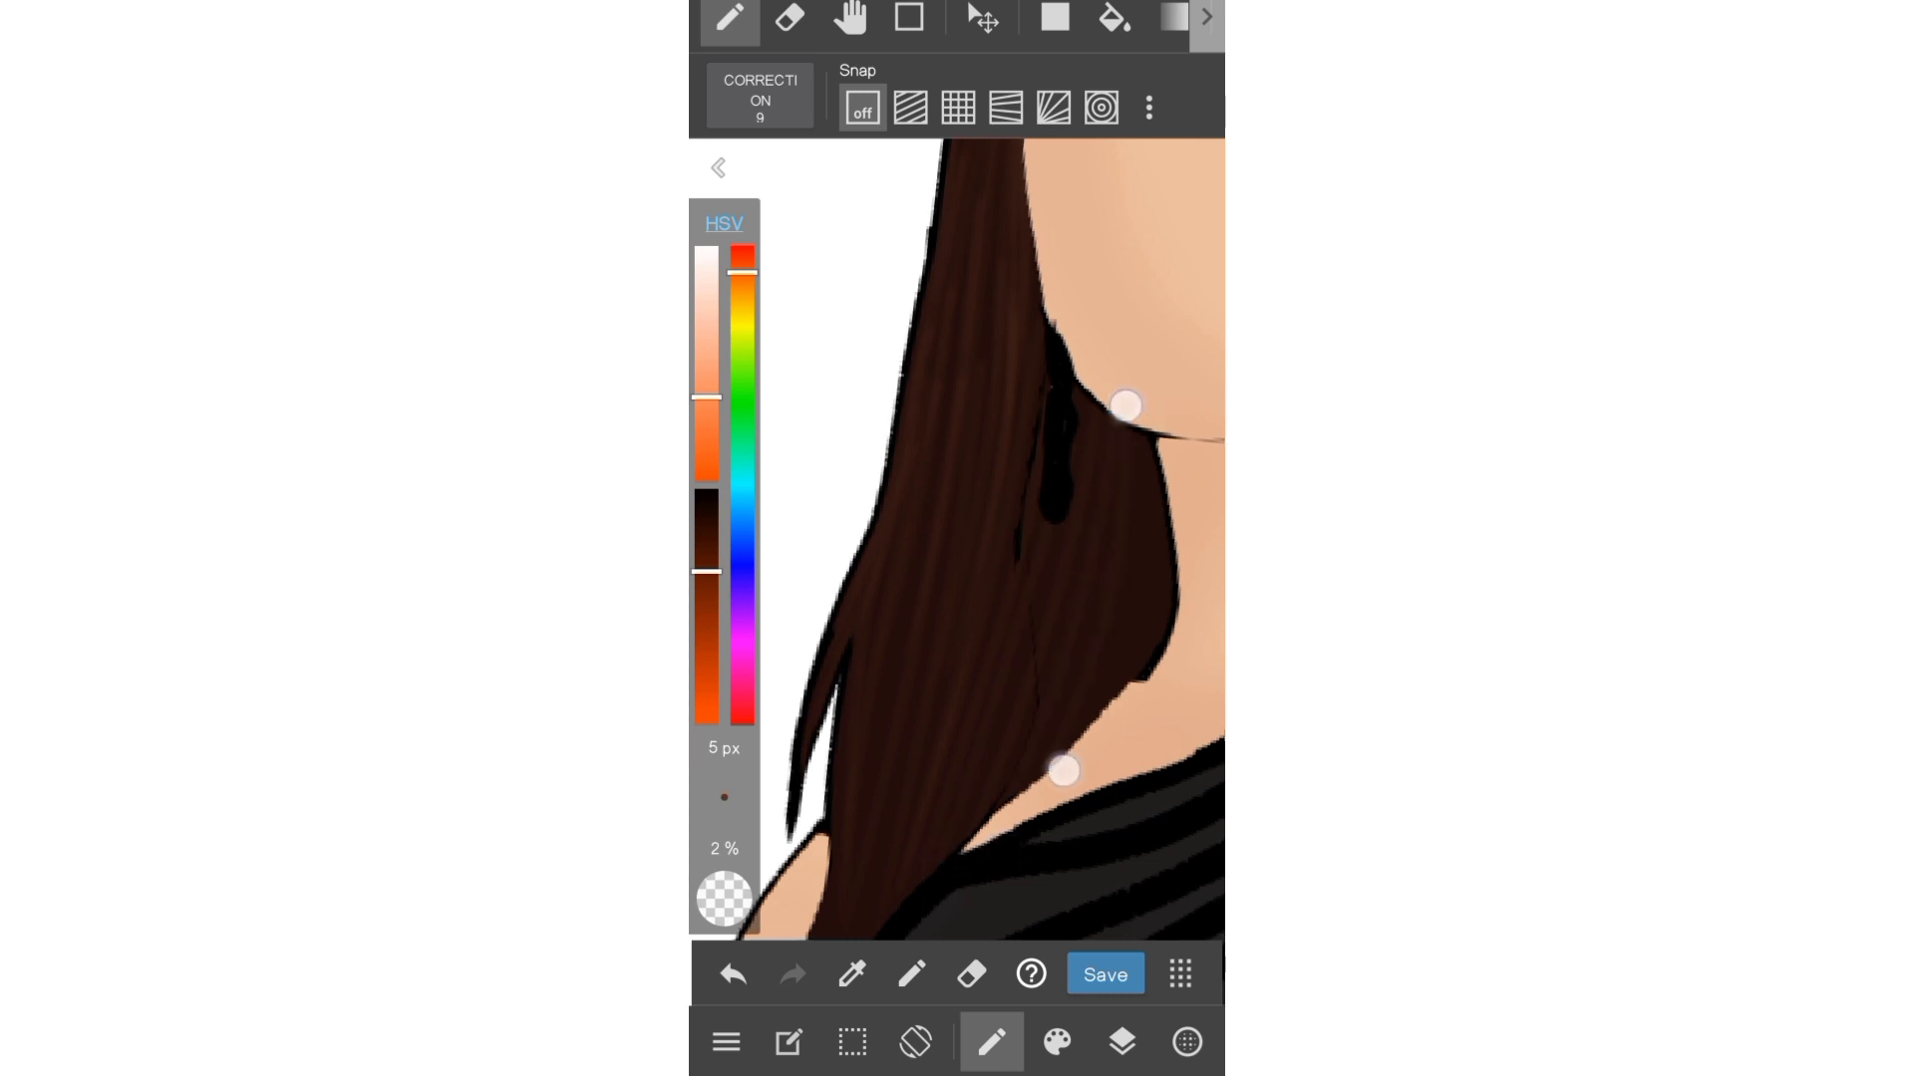
pyautogui.moveTo(1059, 769); pyautogui.dragTo(962, 740)
pyautogui.scroll(-5, 1067, 516)
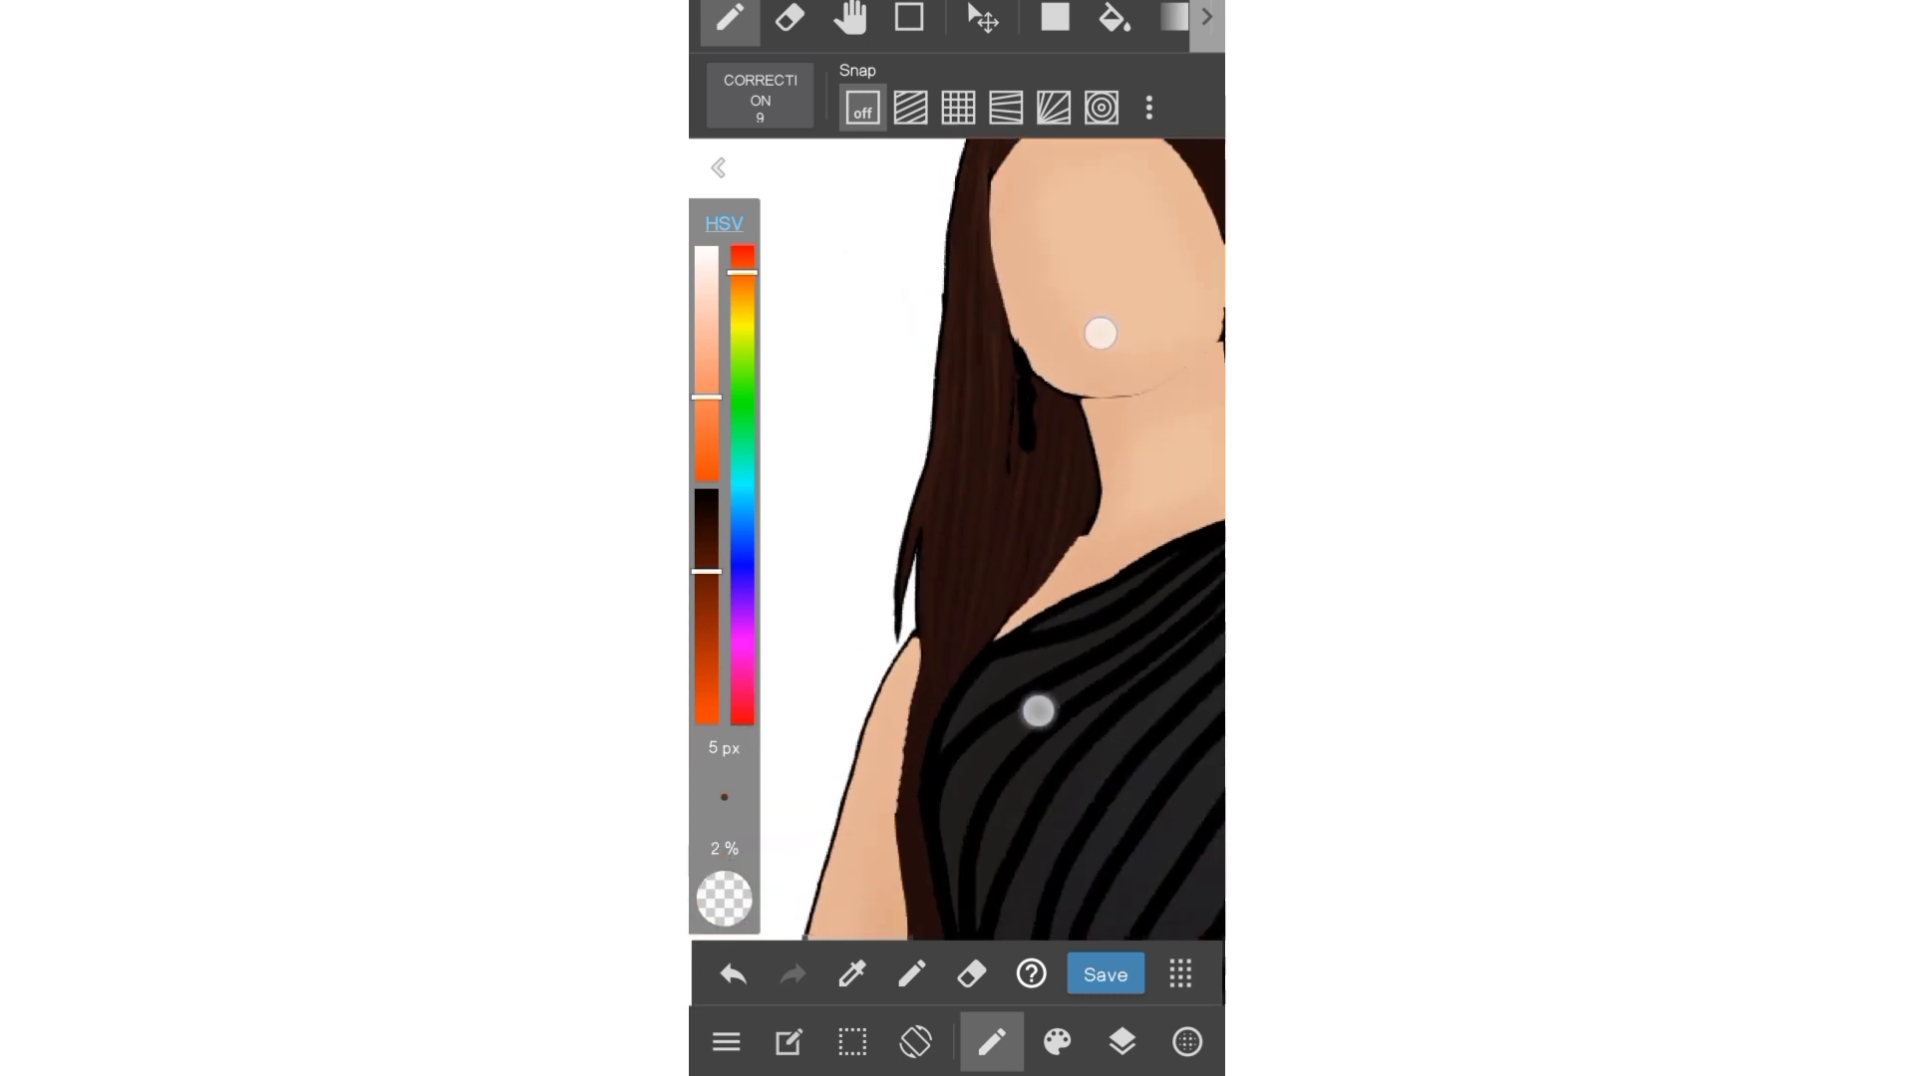
pyautogui.scroll(2, 901, 773)
# - Paint long faint strands up beside the face and from shoulder to earring
pyautogui.moveTo(907, 905); pyautogui.dragTo(1008, 545)
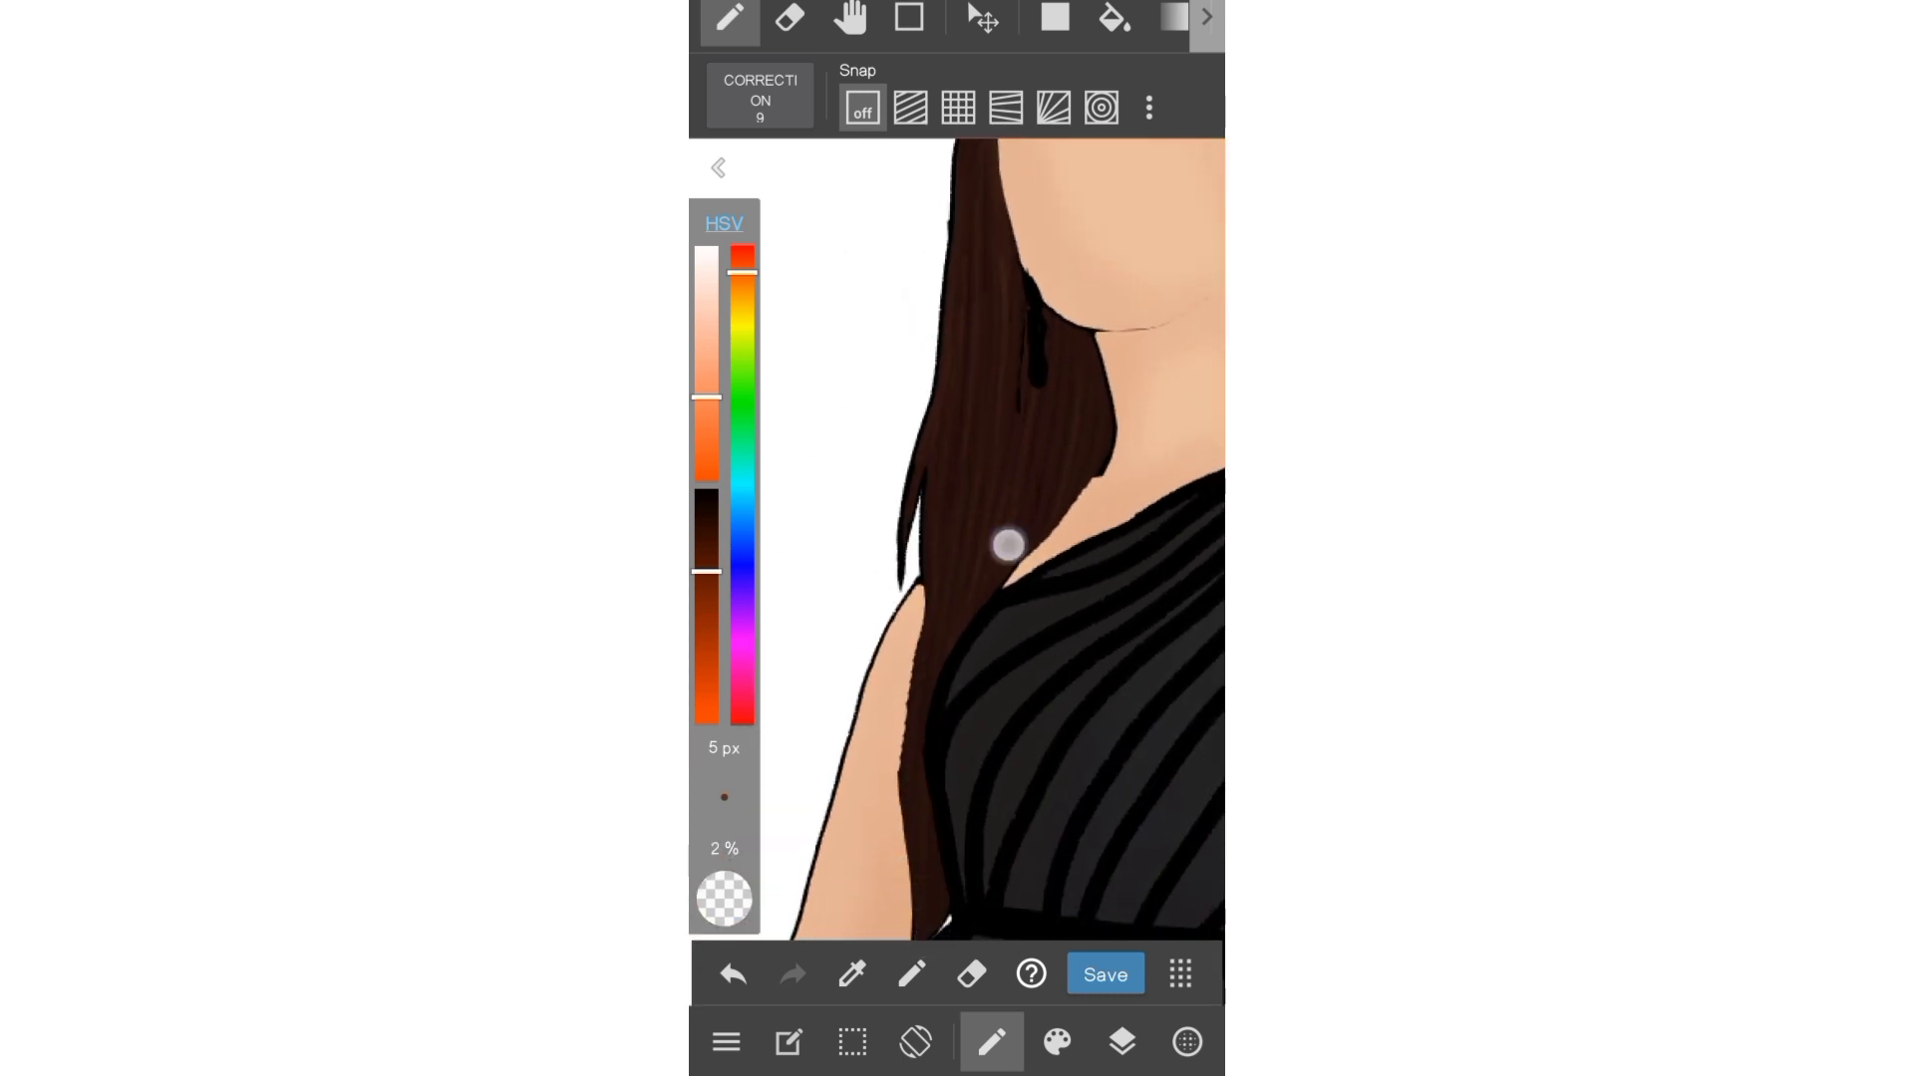
pyautogui.scroll(-5, 918, 937)
pyautogui.scroll(5, 922, 784)
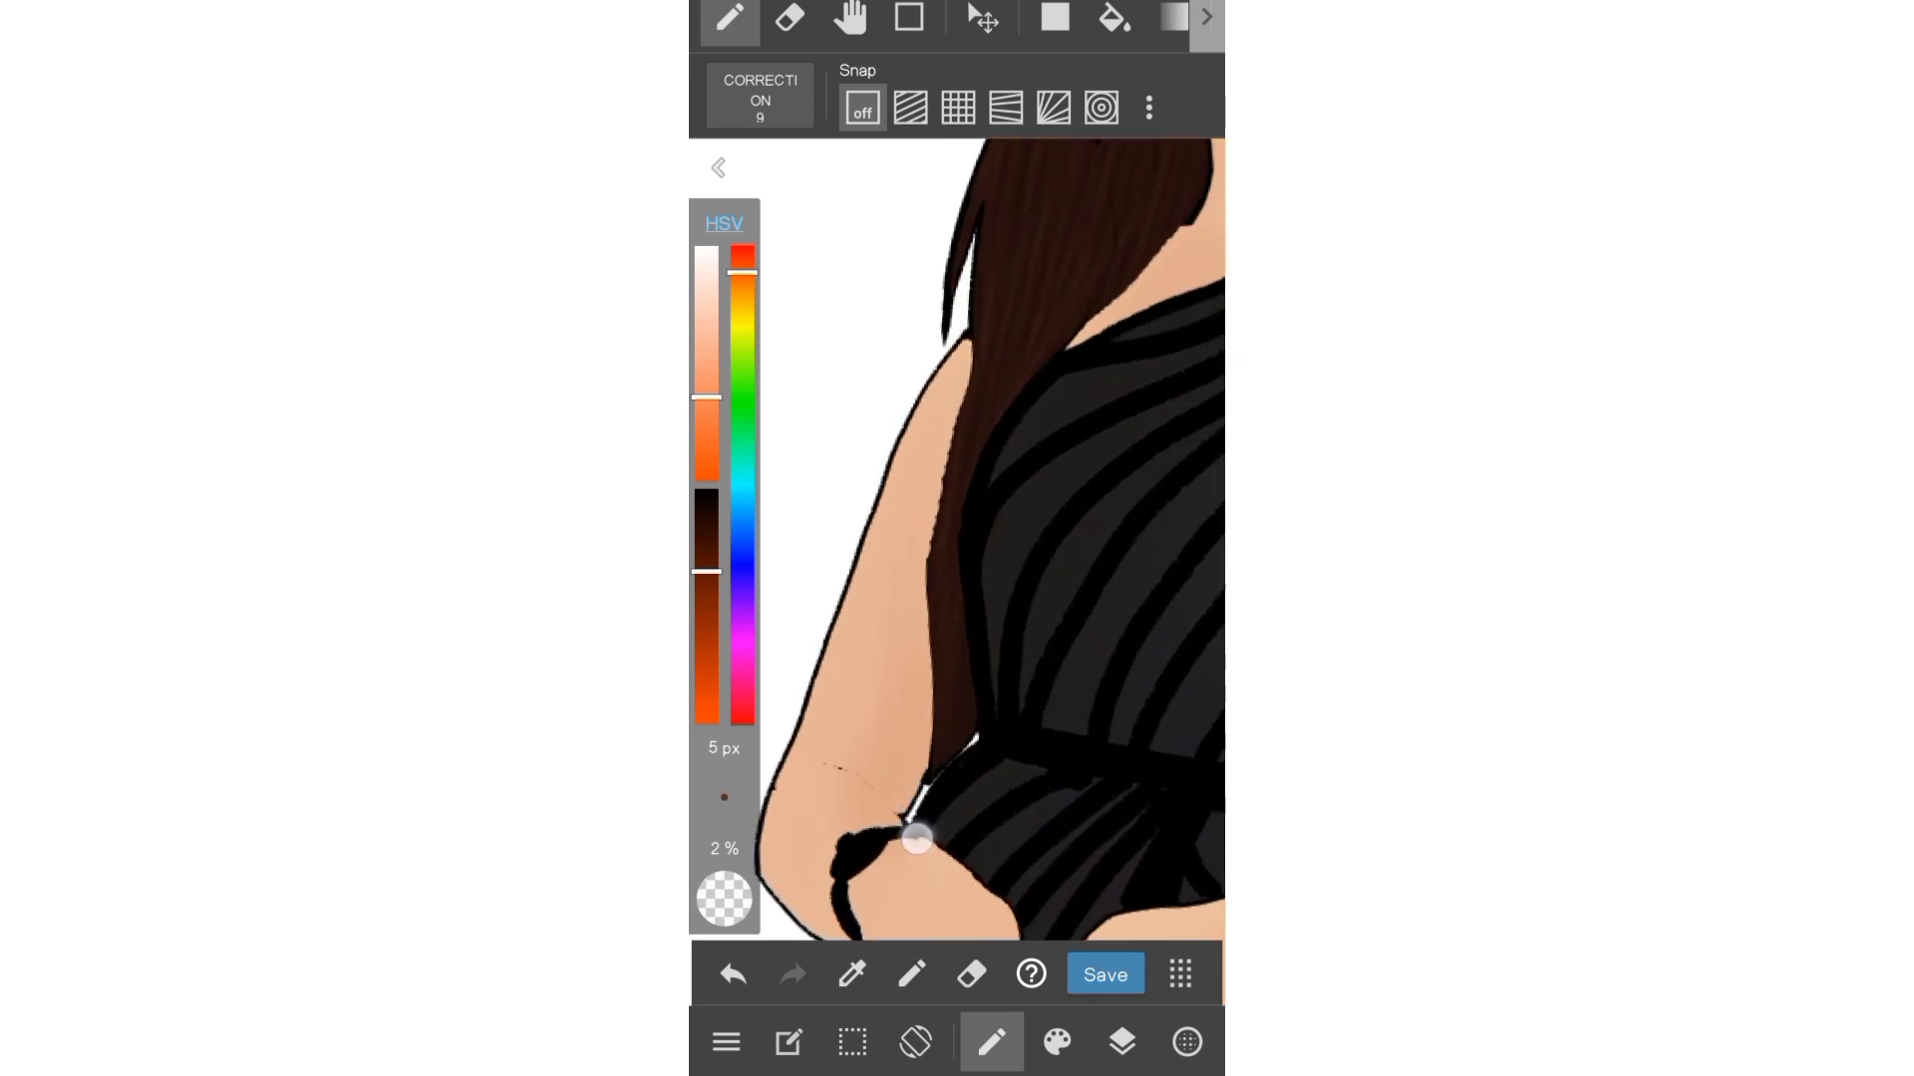
pyautogui.scroll(-5, 1027, 728)
pyautogui.scroll(5, 1046, 443)
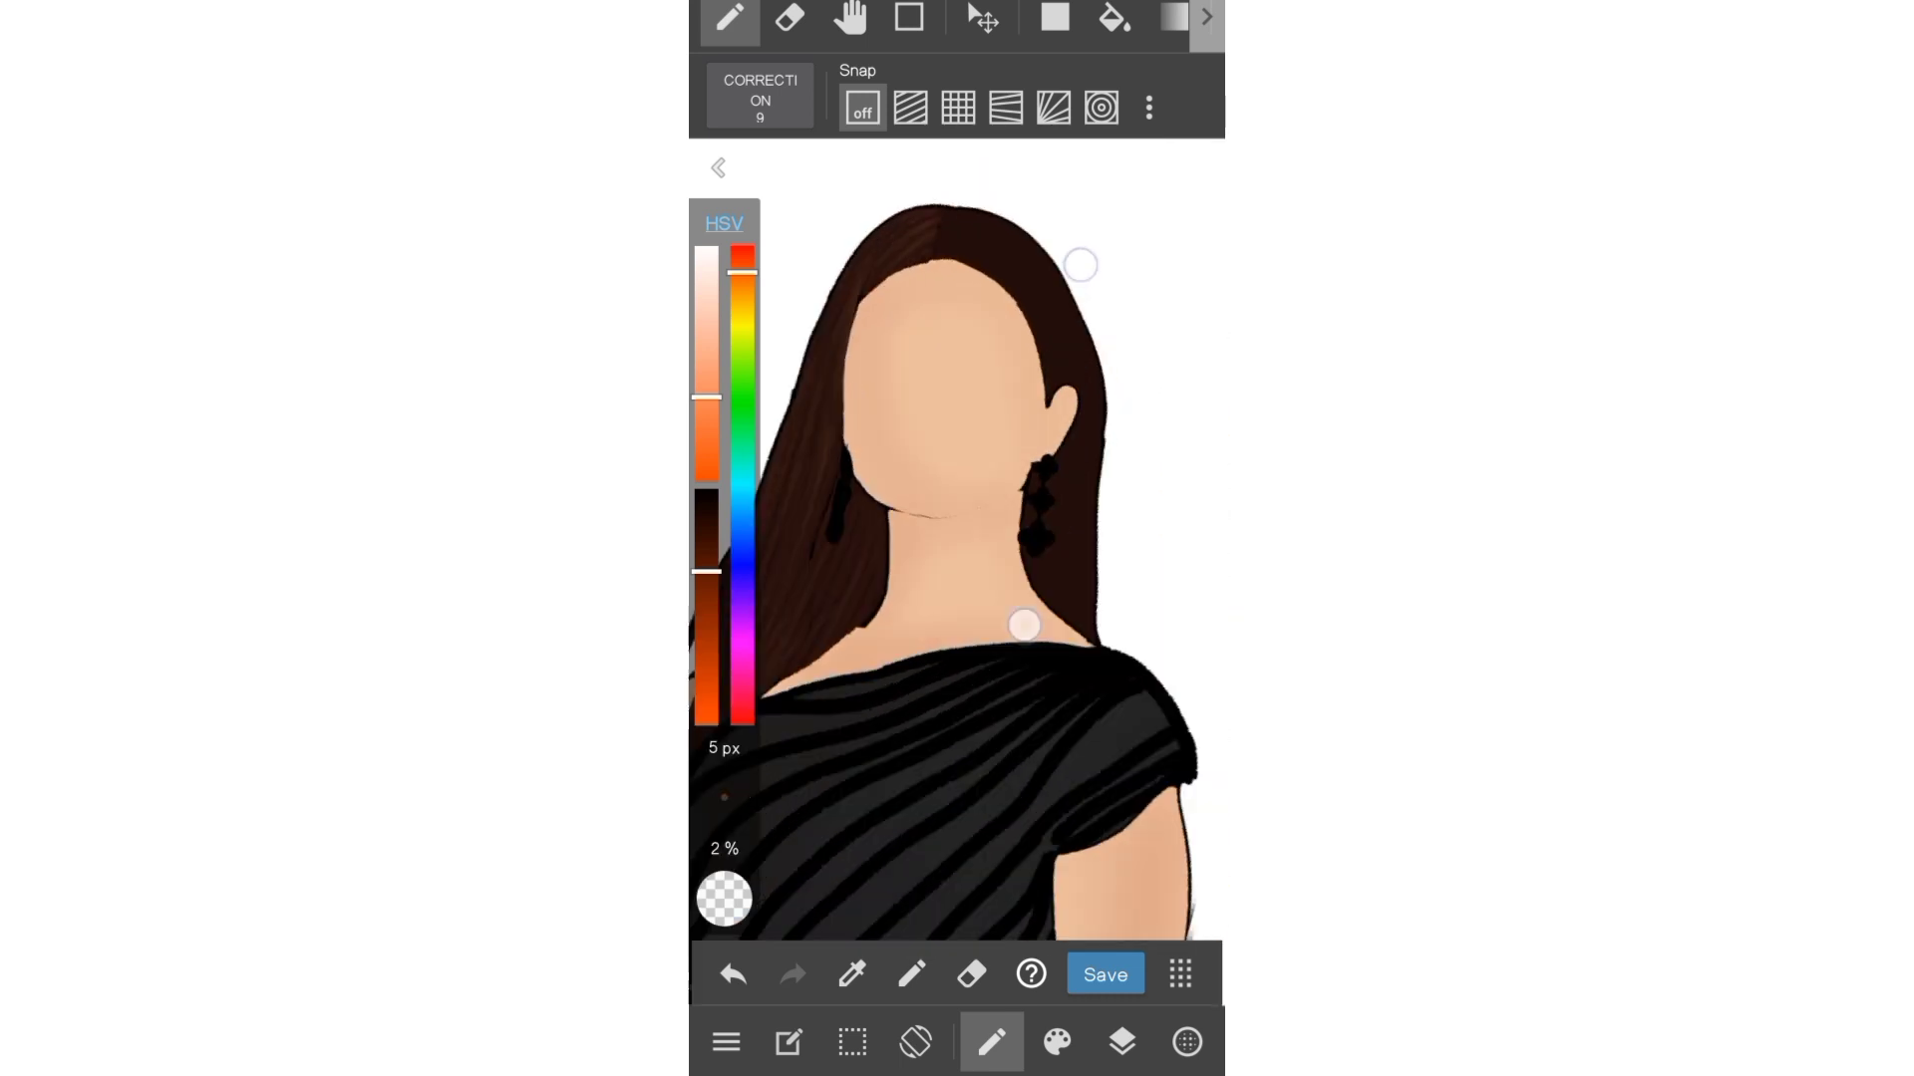
pyautogui.moveTo(976, 752)
pyautogui.mouseDown()
pyautogui.moveTo(1017, 395)
pyautogui.moveTo(886, 192)
pyautogui.mouseUp()
pyautogui.moveTo(1071, 433); pyautogui.dragTo(1033, 336)
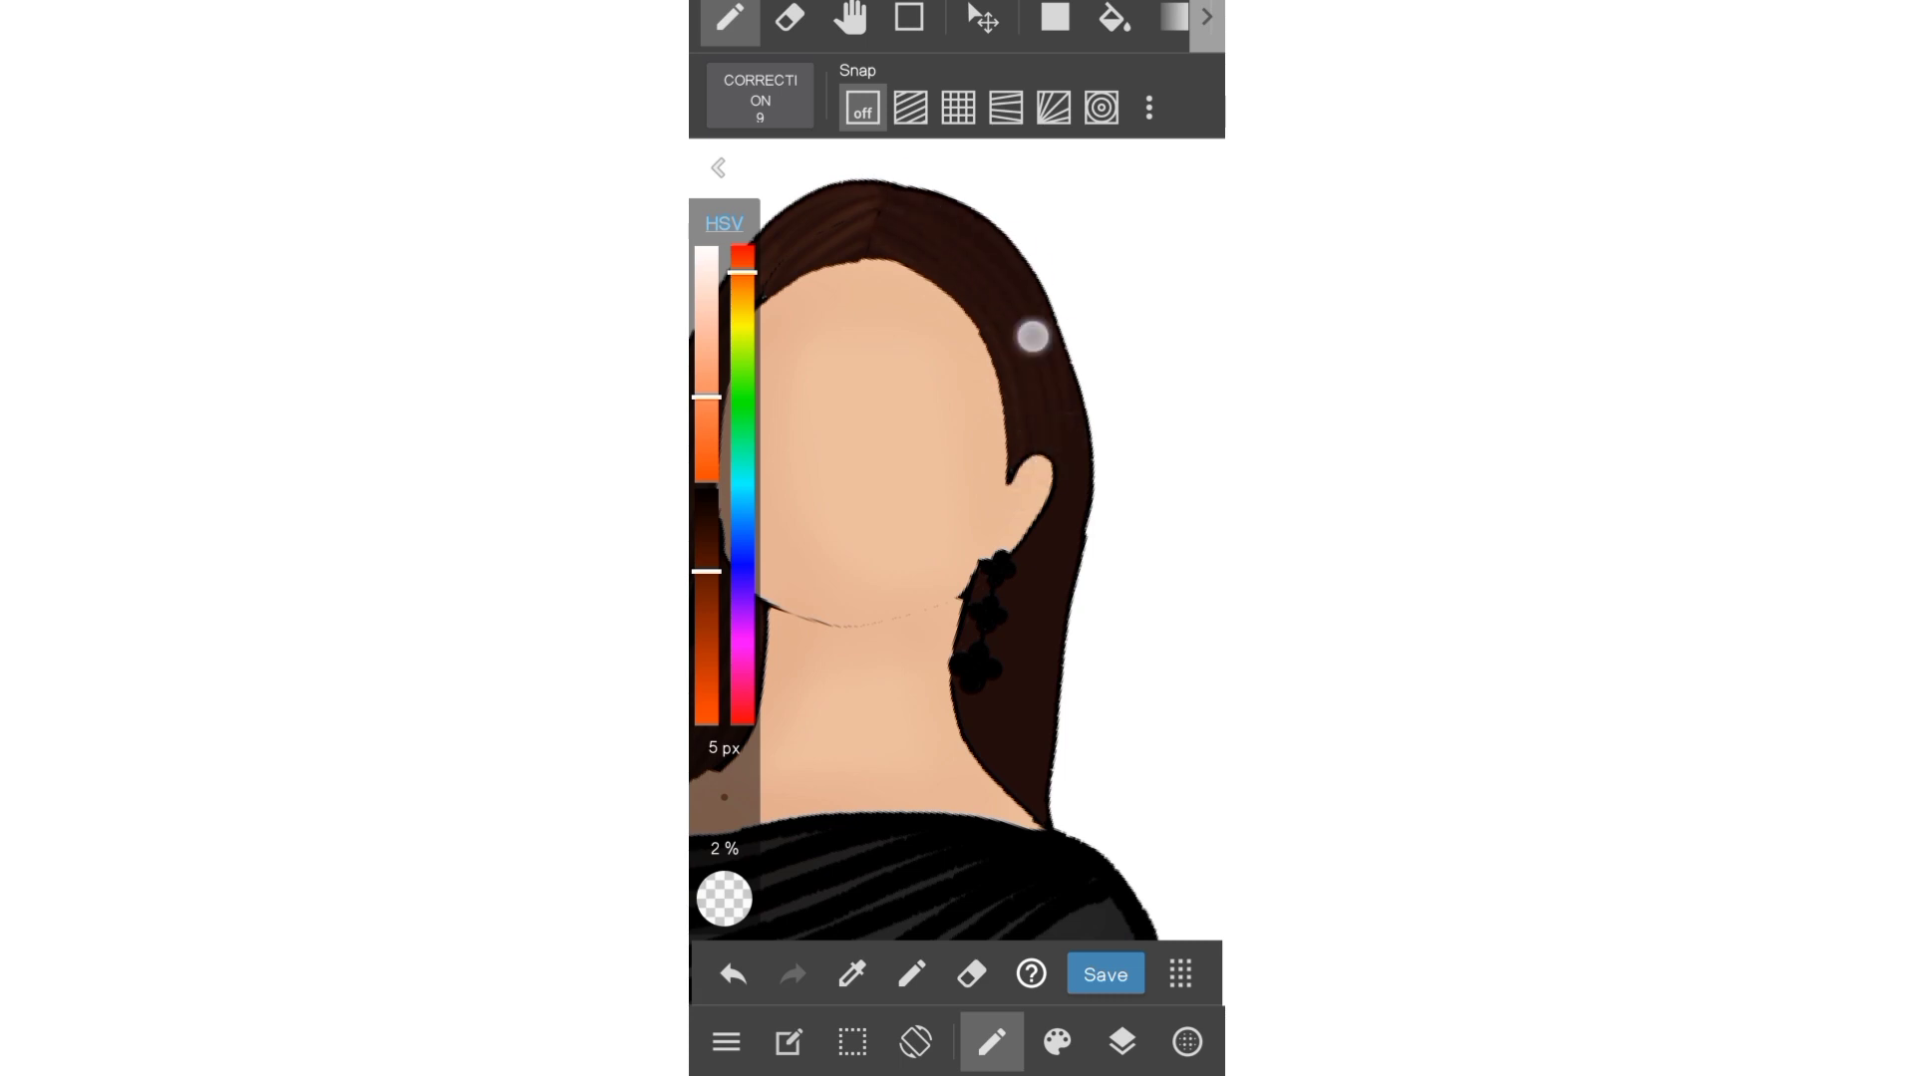
pyautogui.moveTo(1026, 751); pyautogui.dragTo(1045, 590)
pyautogui.moveTo(1034, 849); pyautogui.dragTo(998, 602)
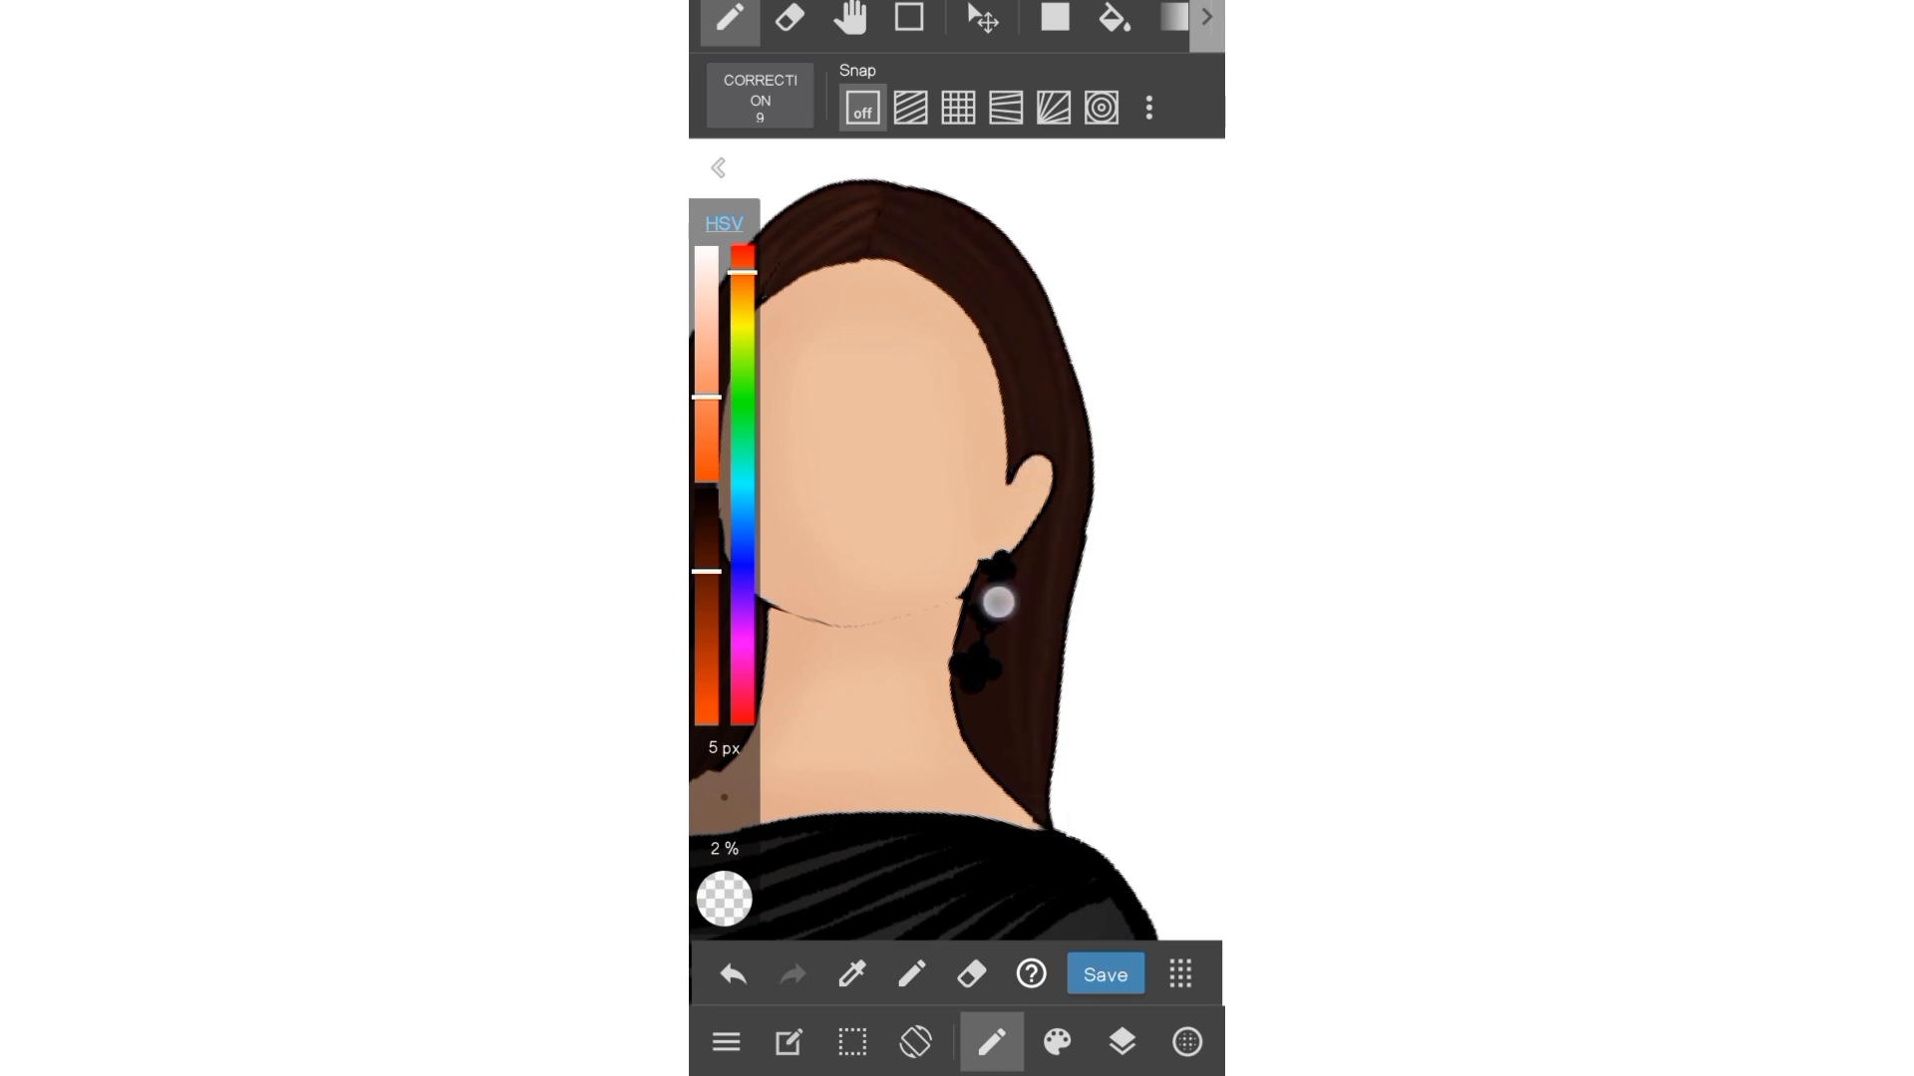
pyautogui.moveTo(1018, 842); pyautogui.dragTo(1061, 574)
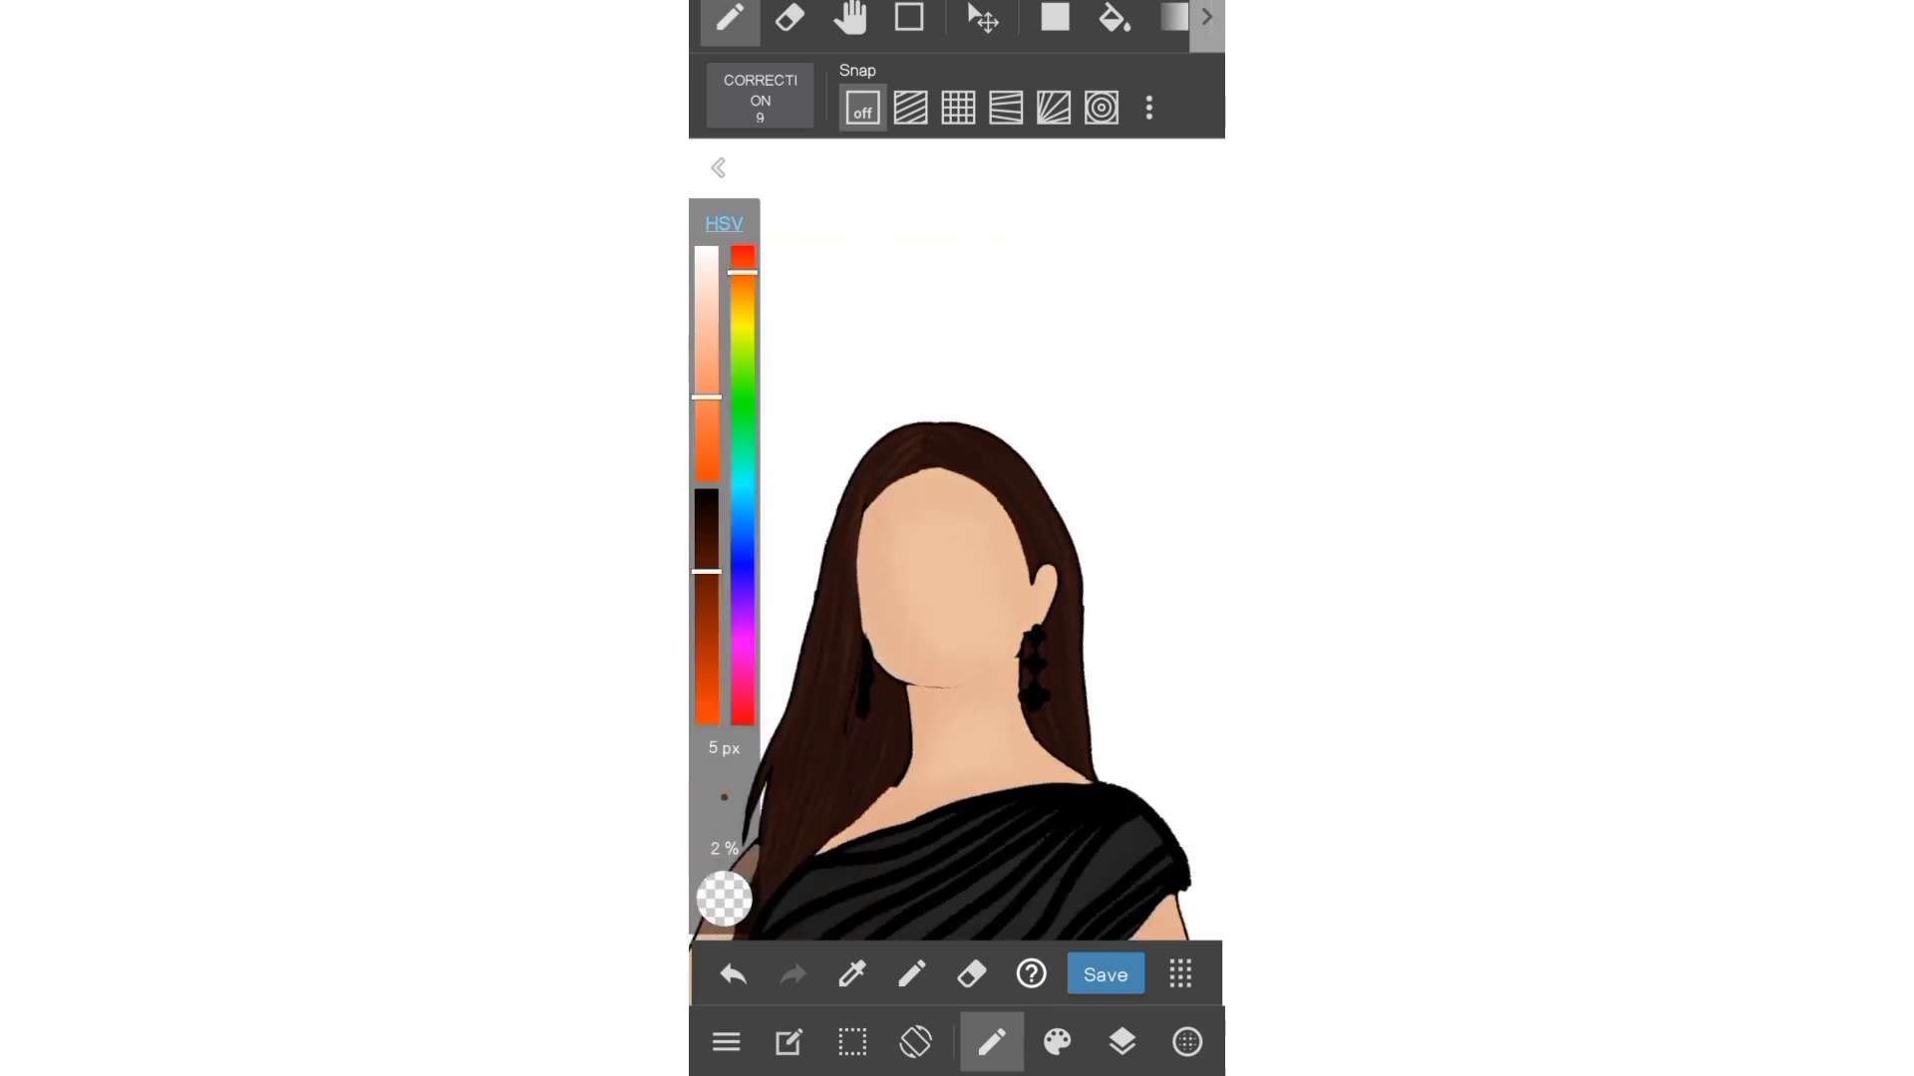
pyautogui.scroll(5, 1017, 628)
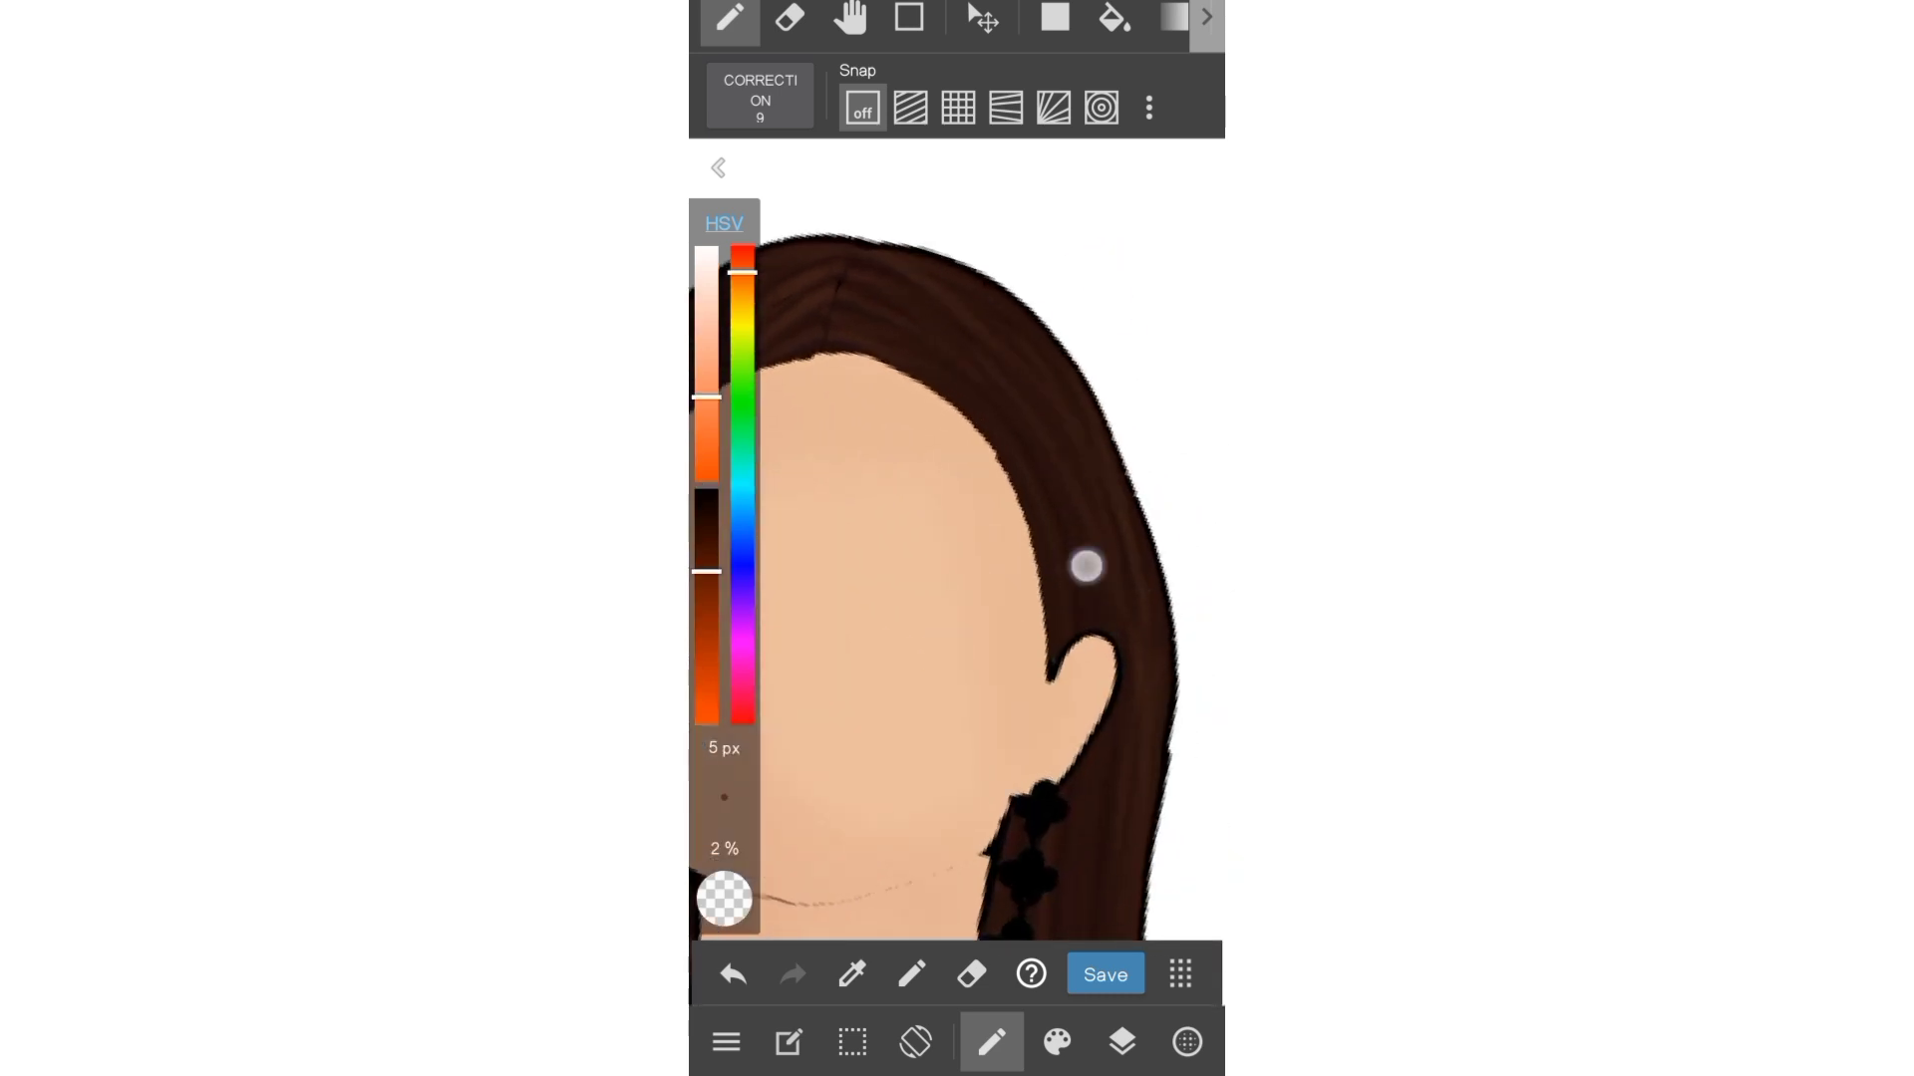
pyautogui.scroll(-3, 1086, 566)
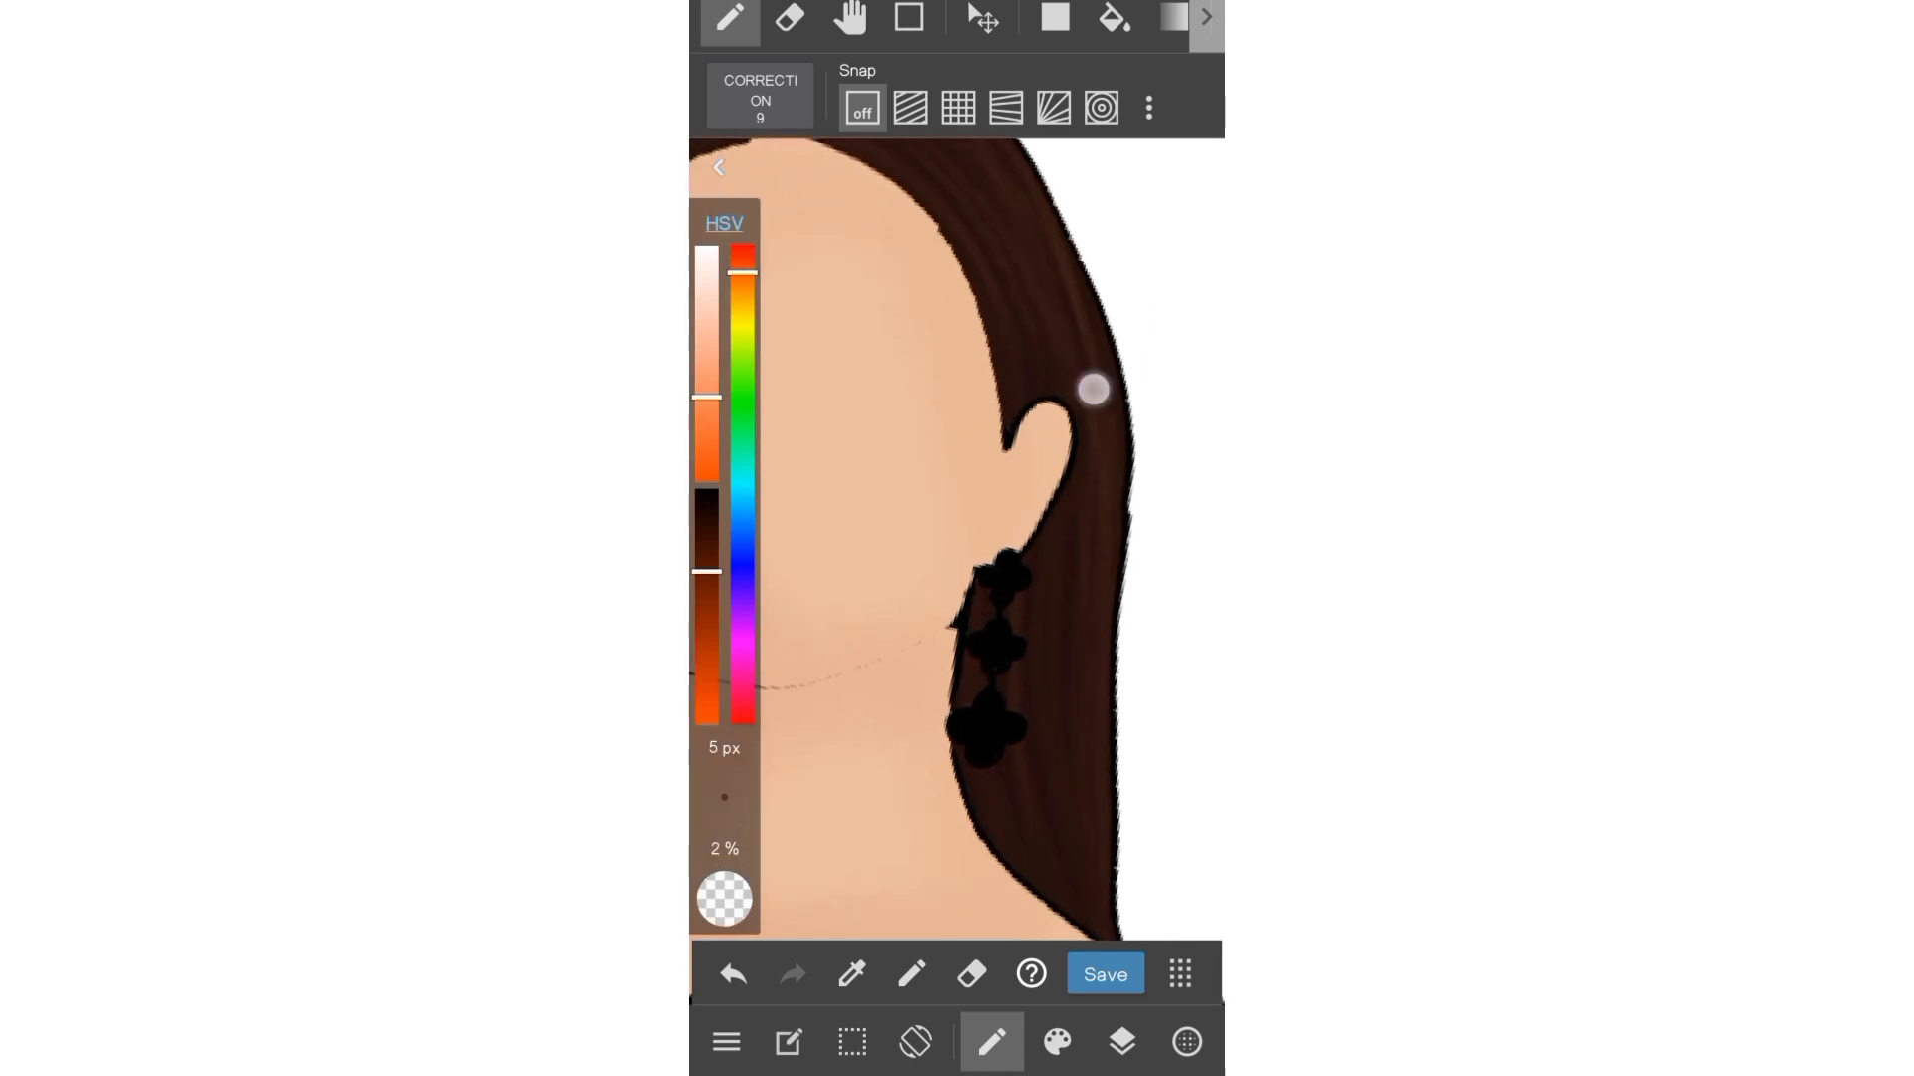
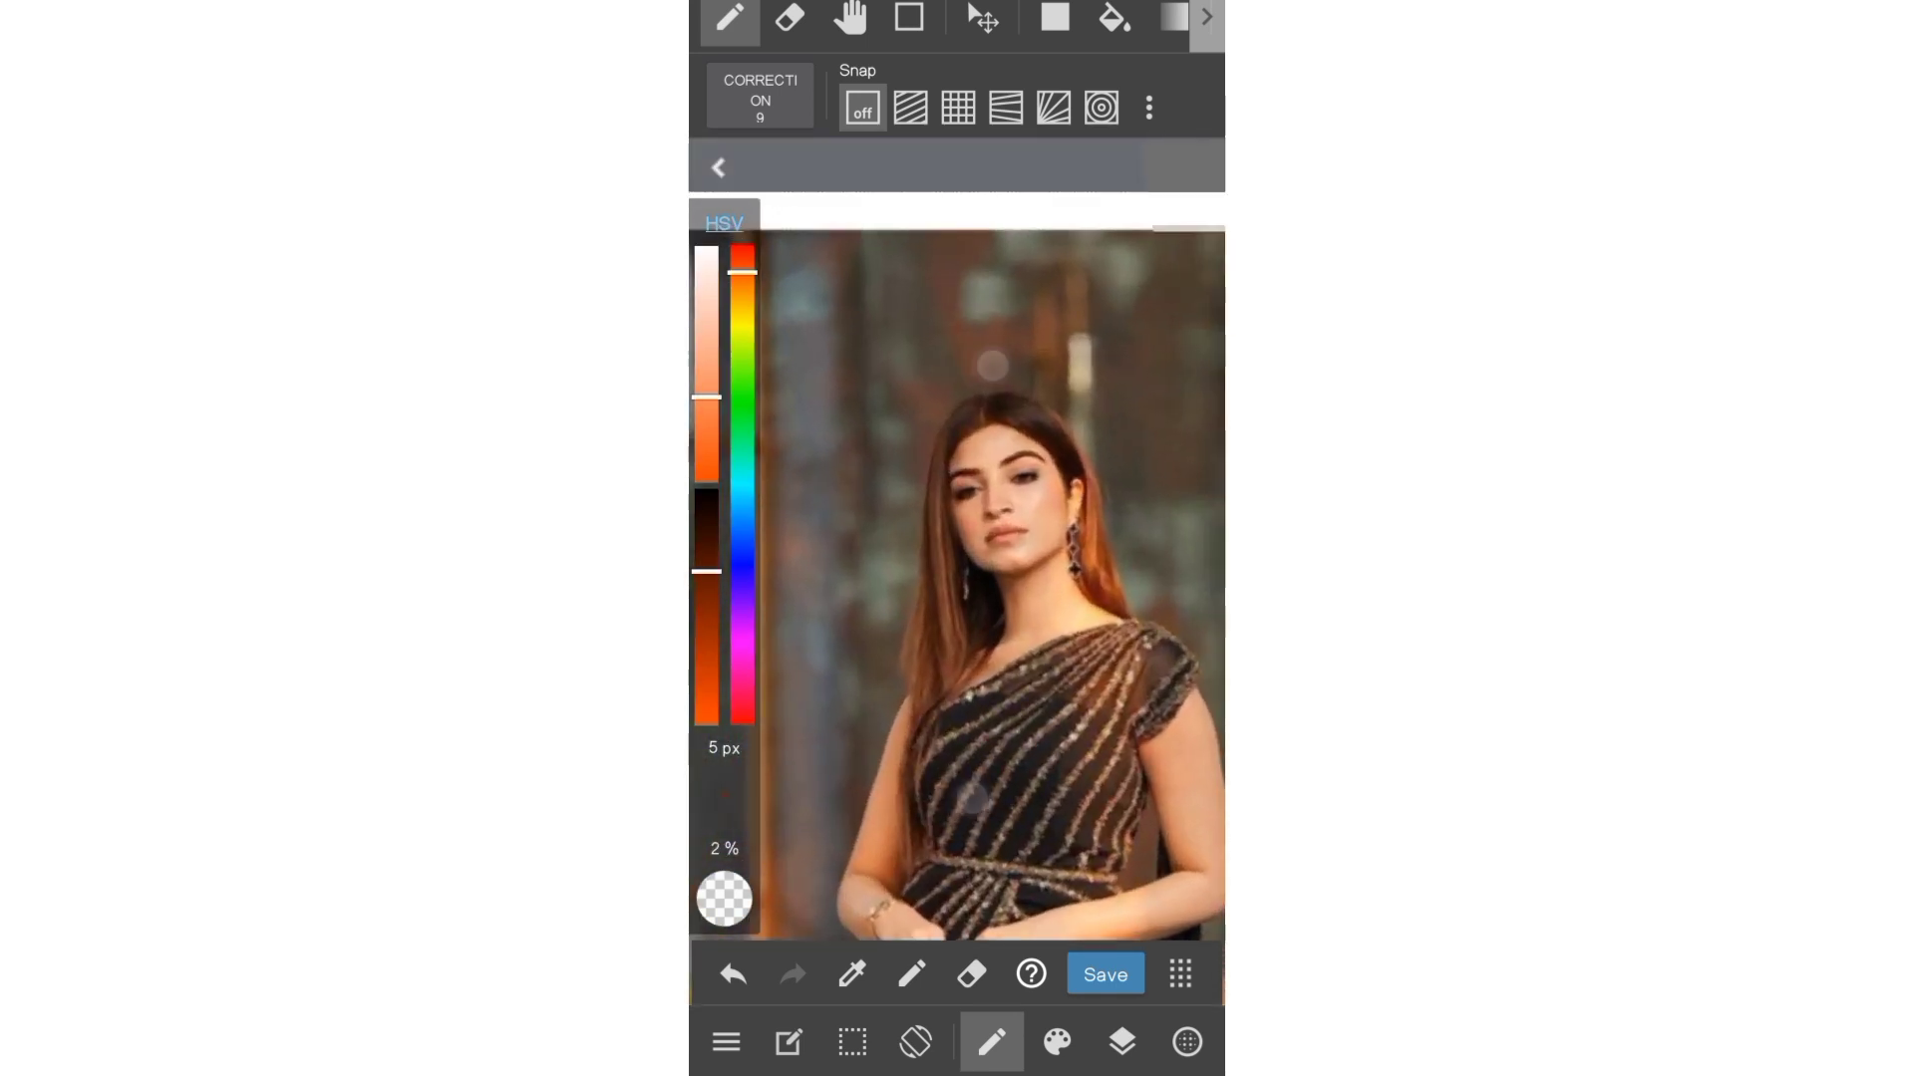
# - Sample the hair's brown and draw a thin dark strand in the hair beside the neck
pyautogui.click(852, 974)
pyautogui.moveTo(942, 638); pyautogui.dragTo(937, 588)
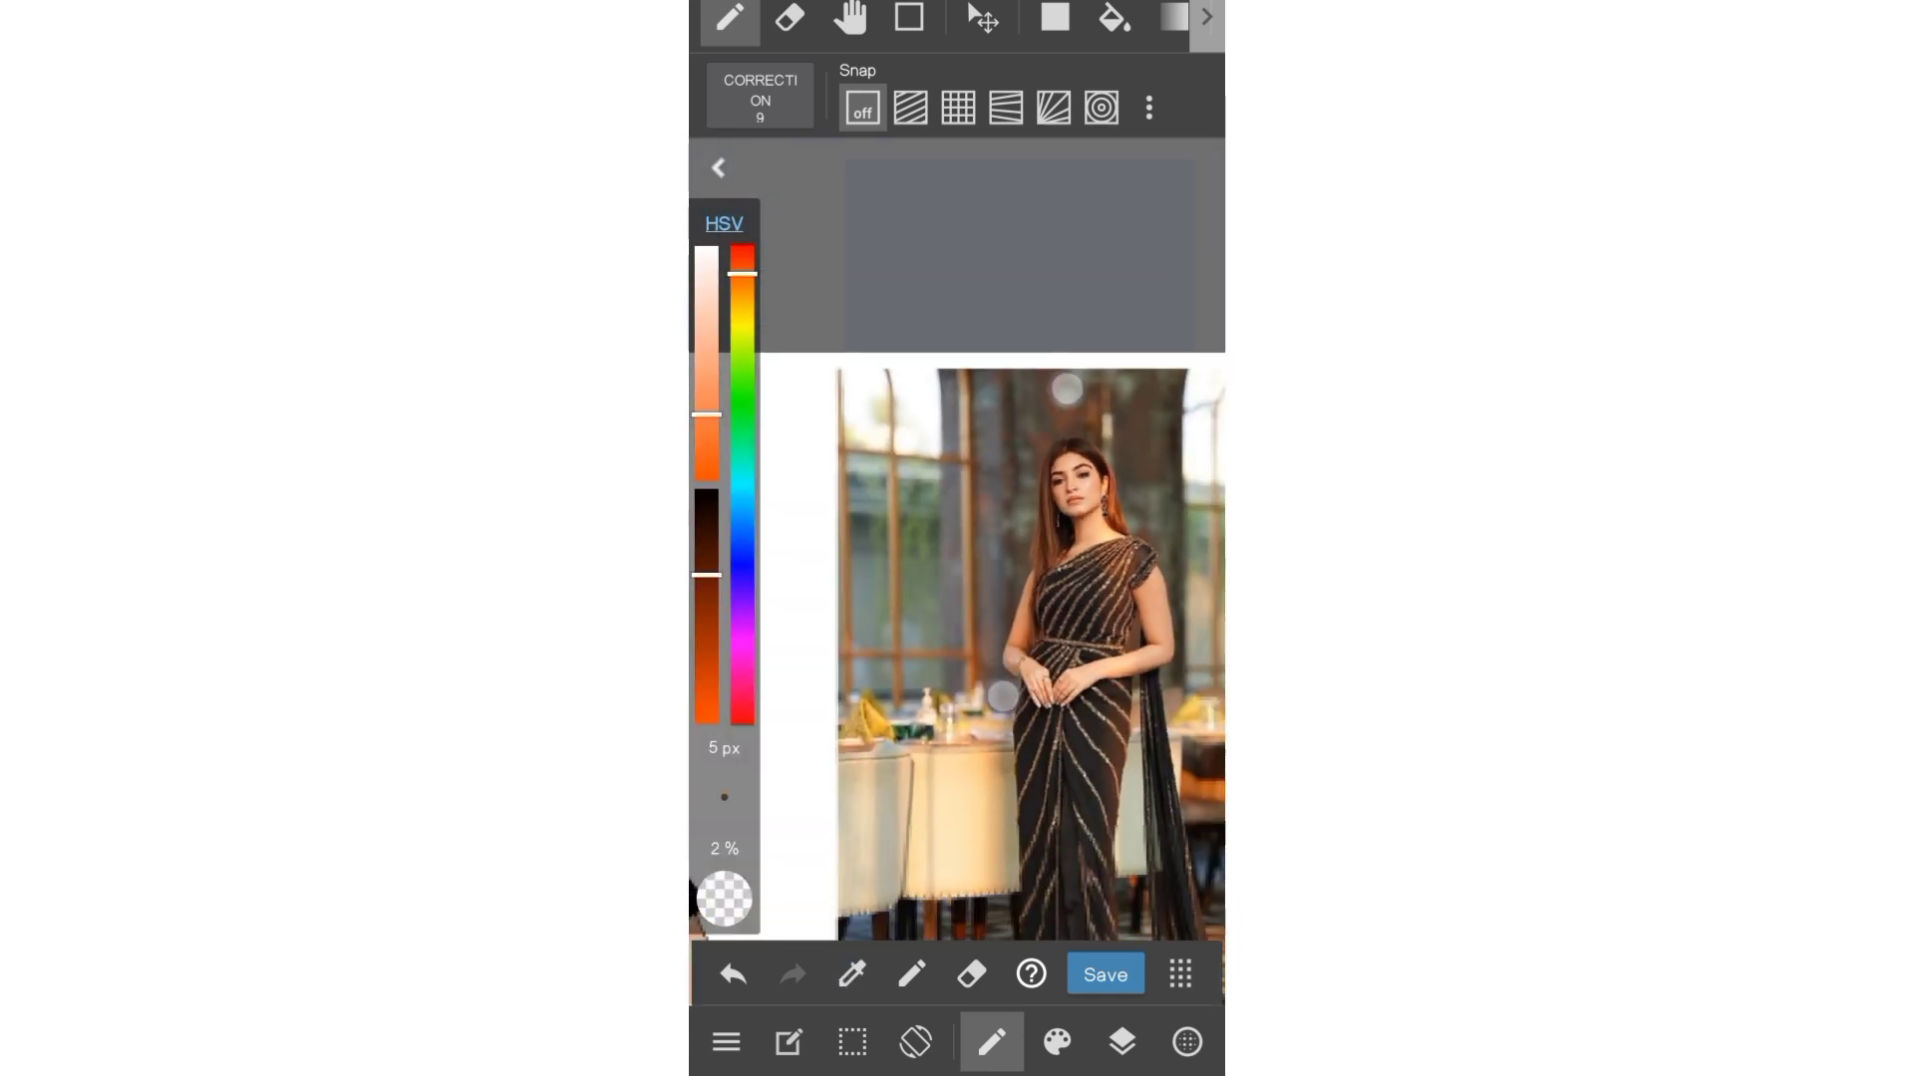
pyautogui.scroll(5, 1096, 498)
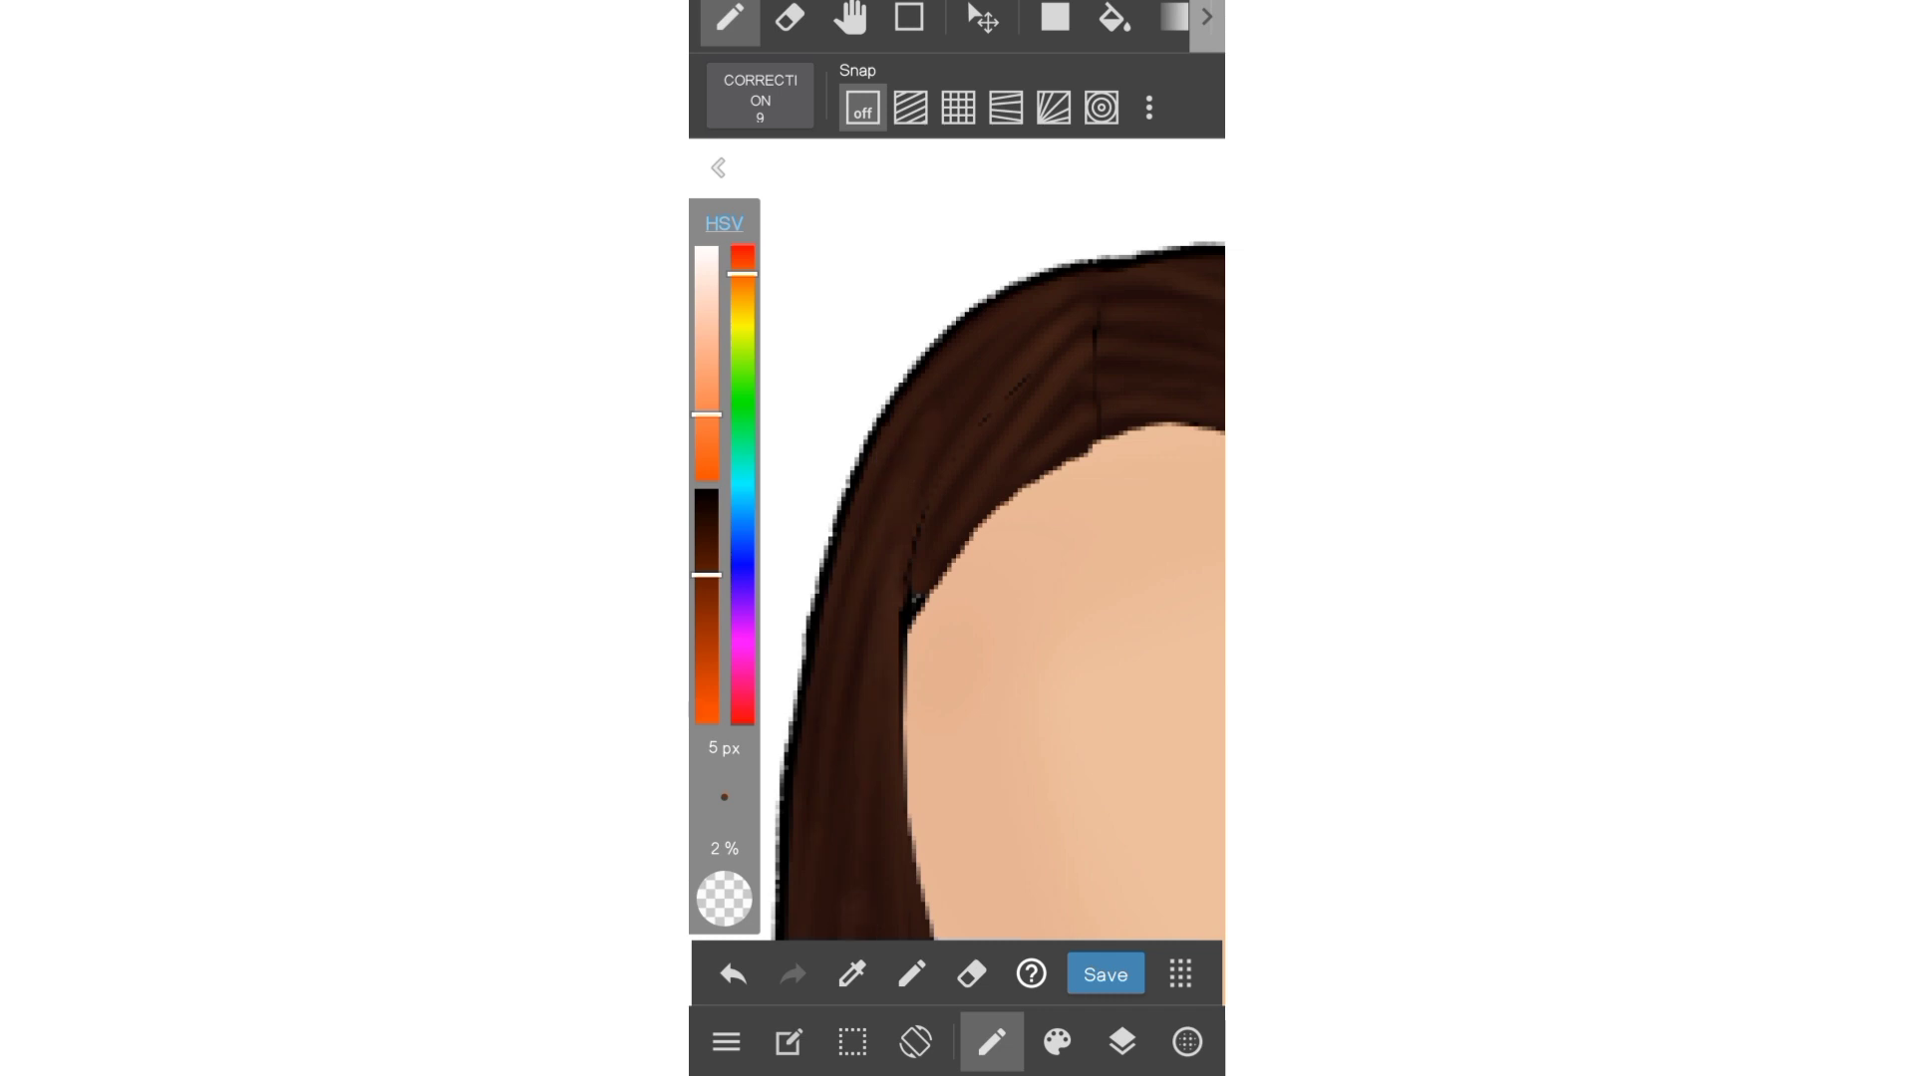
pyautogui.scroll(3, 1004, 563)
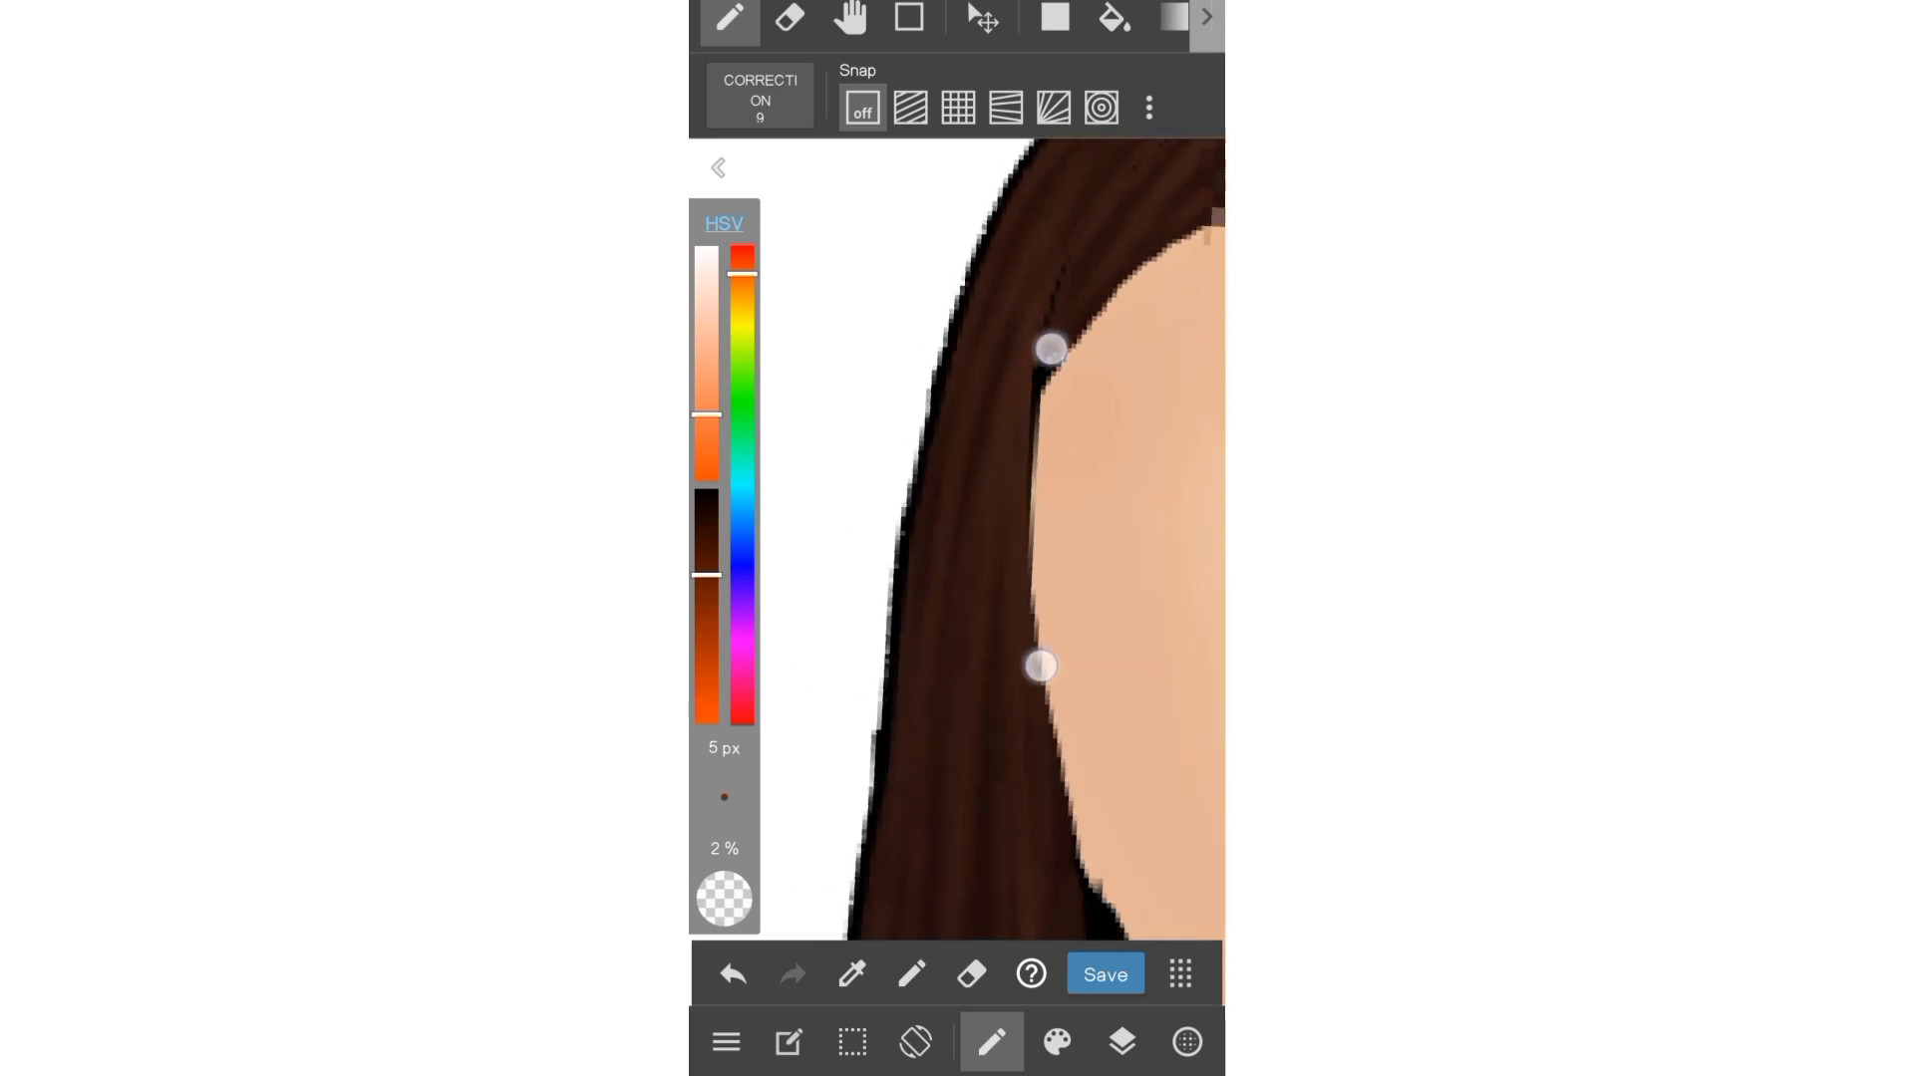
pyautogui.scroll(-3, 1044, 506)
pyautogui.scroll(-3, 1030, 626)
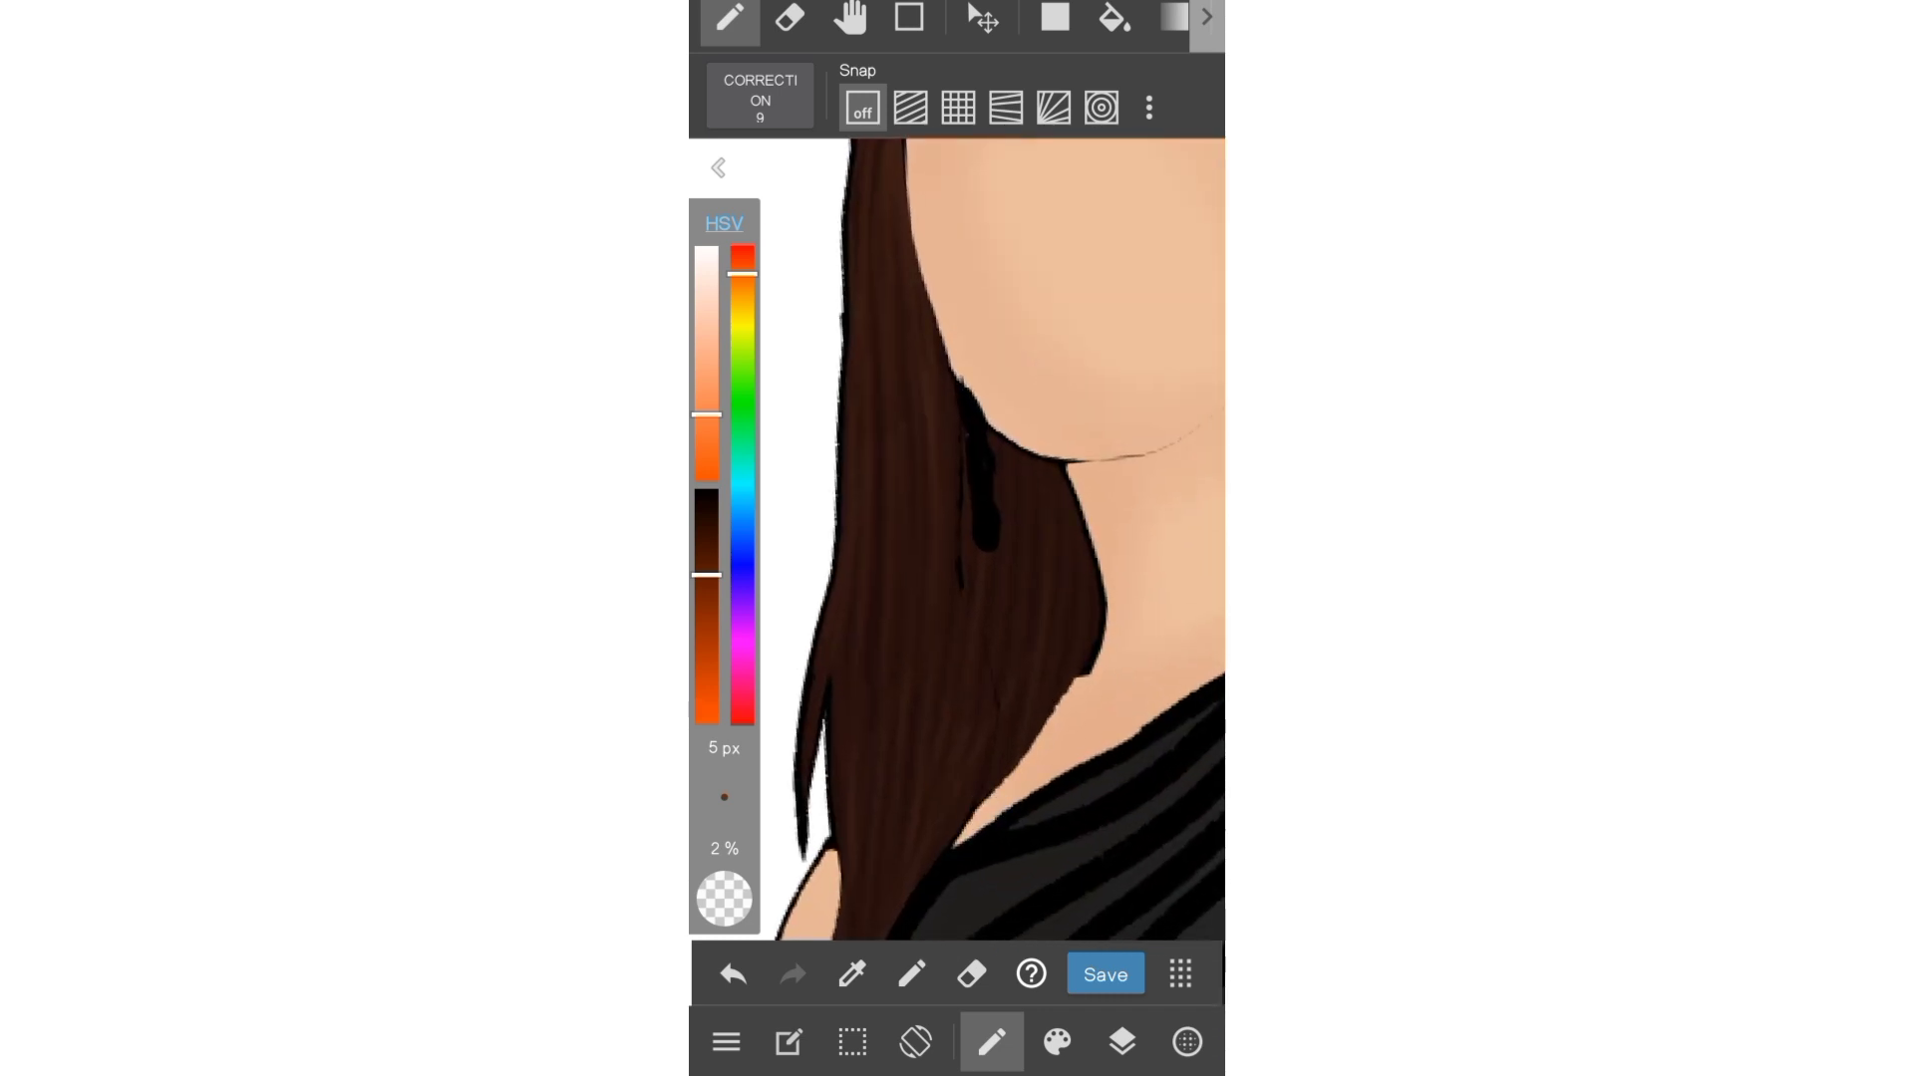
pyautogui.moveTo(998, 735); pyautogui.dragTo(979, 646)
# - Adjust the shade of the current colour and bring up the brush settings
pyautogui.scroll(-5, 997, 538)
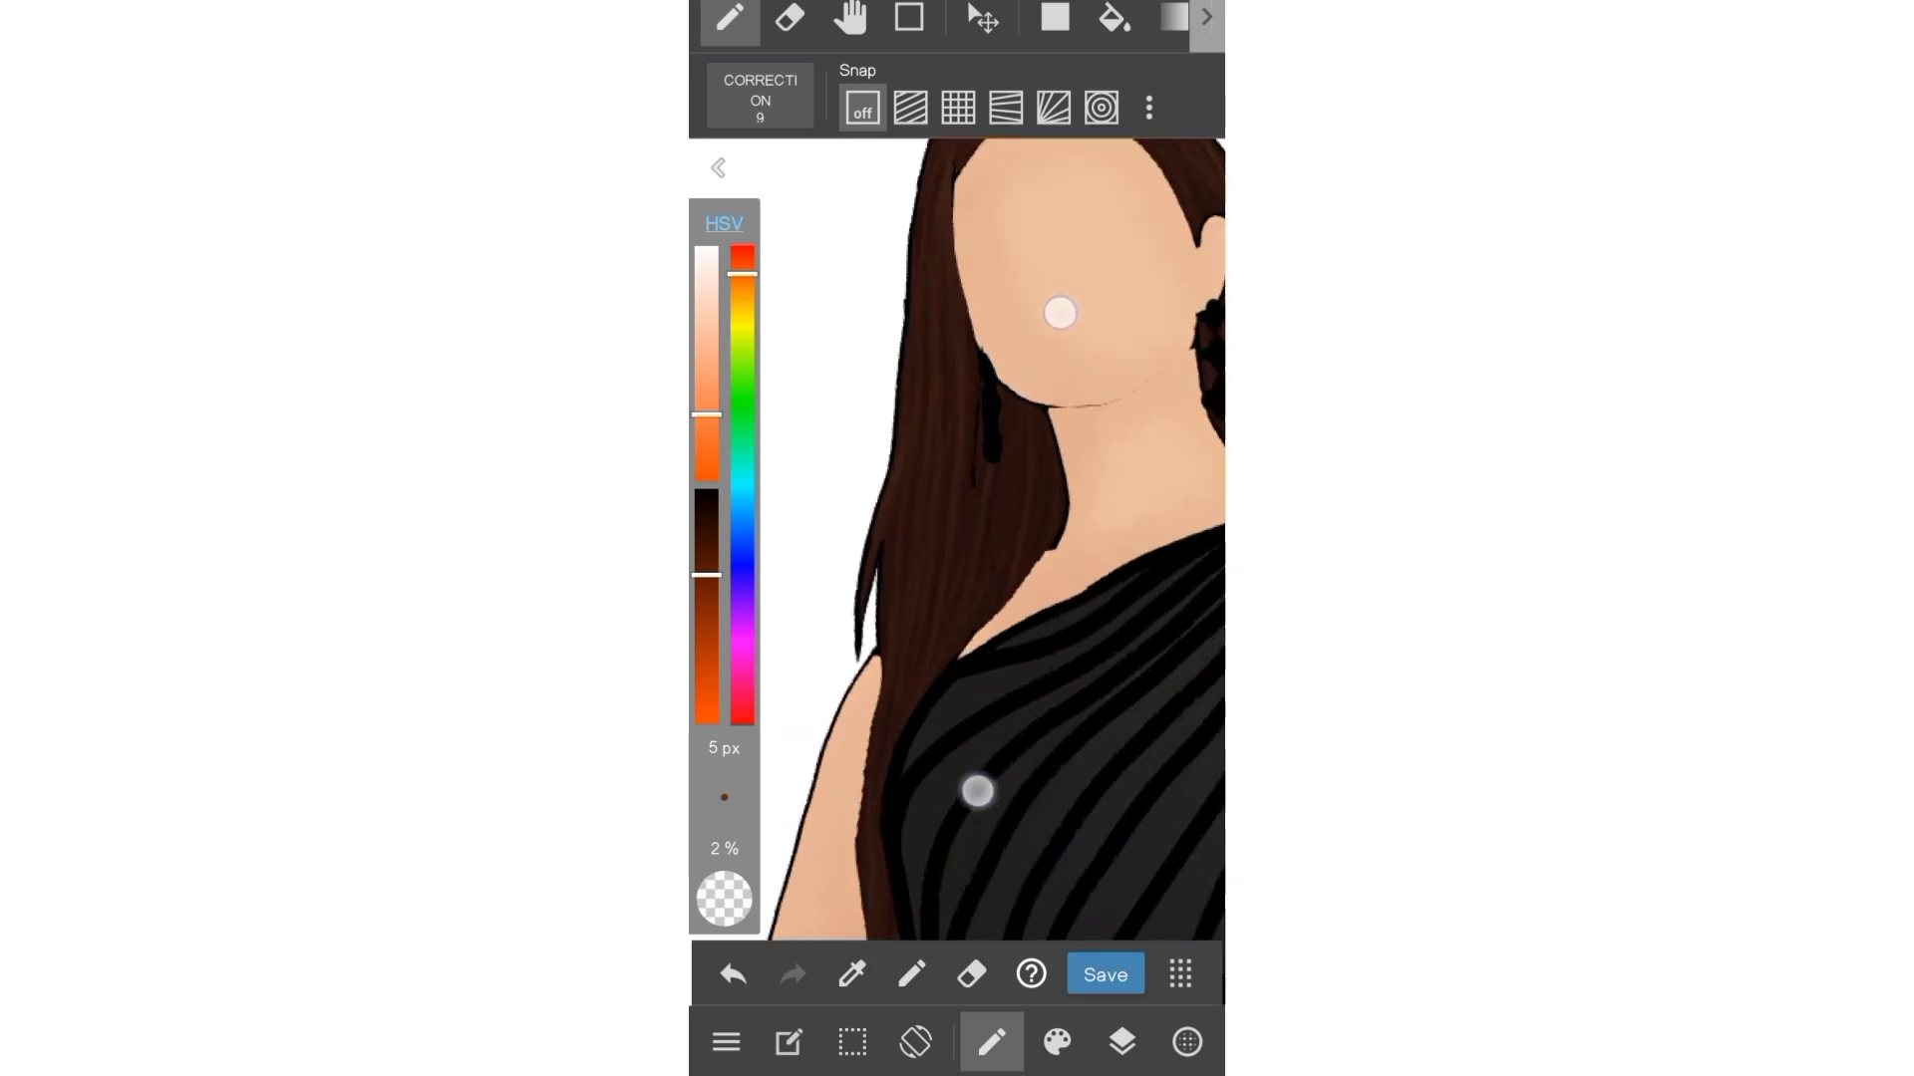
pyautogui.moveTo(706, 619); pyautogui.dragTo(706, 628)
pyautogui.scroll(2, 977, 598)
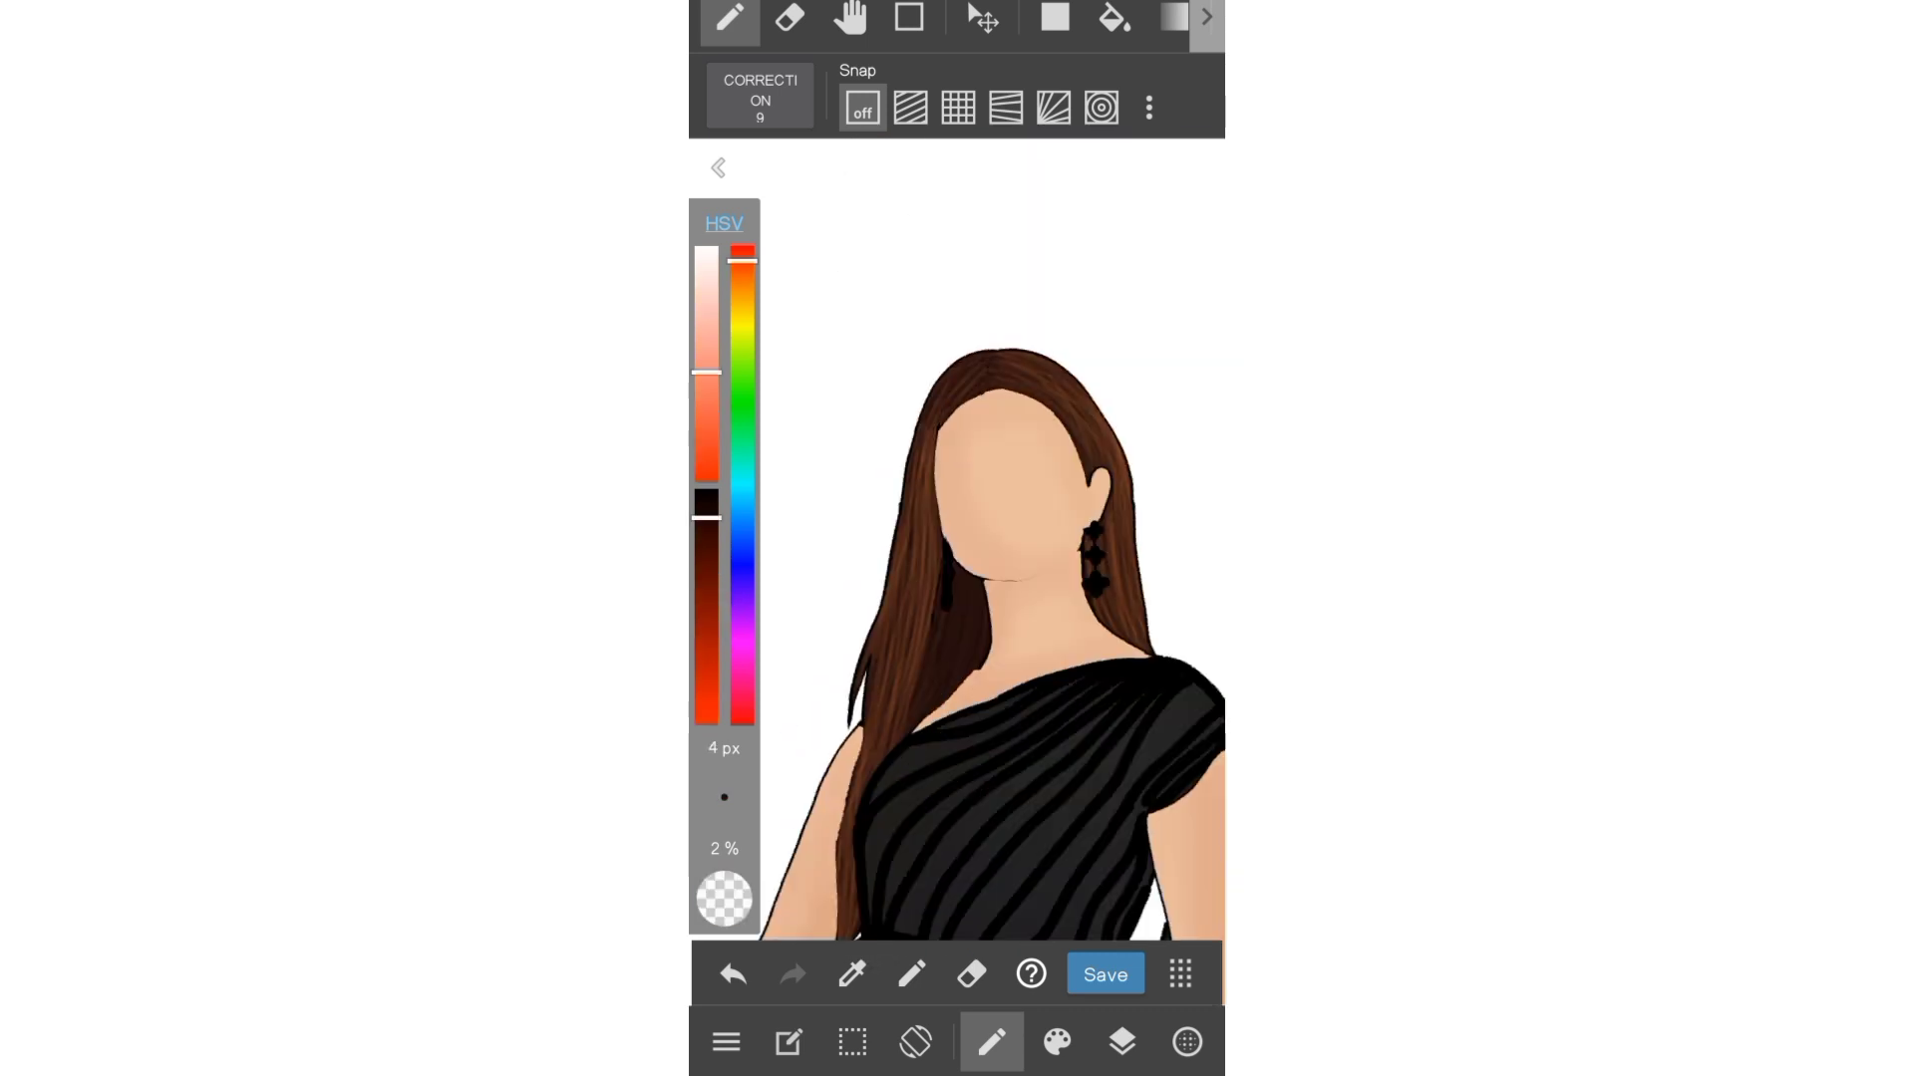
pyautogui.click(1057, 1041)
# - Select the Smudge brush and lower its opacity to 14%
pyautogui.moveTo(1017, 660); pyautogui.dragTo(1016, 481)
pyautogui.click(897, 773)
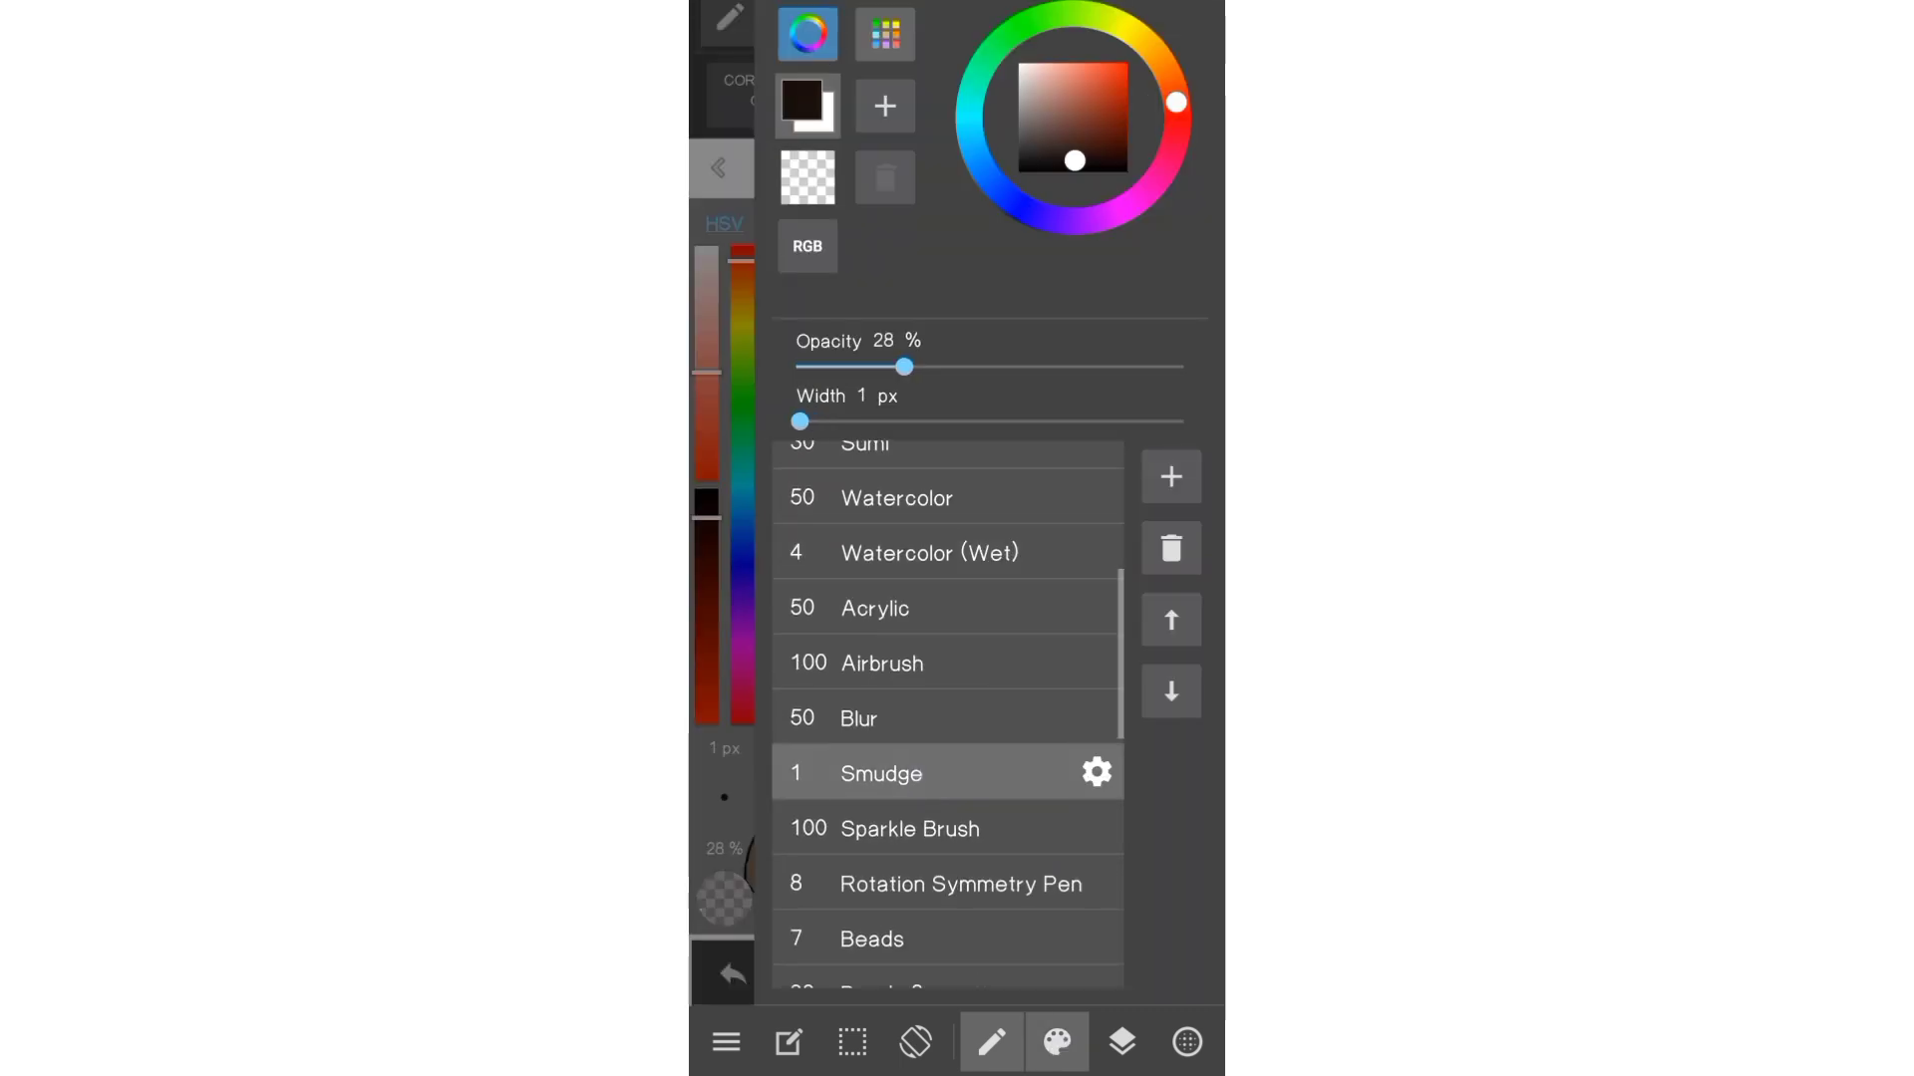
pyautogui.click(1056, 1042)
pyautogui.moveTo(724, 897); pyautogui.dragTo(724, 927)
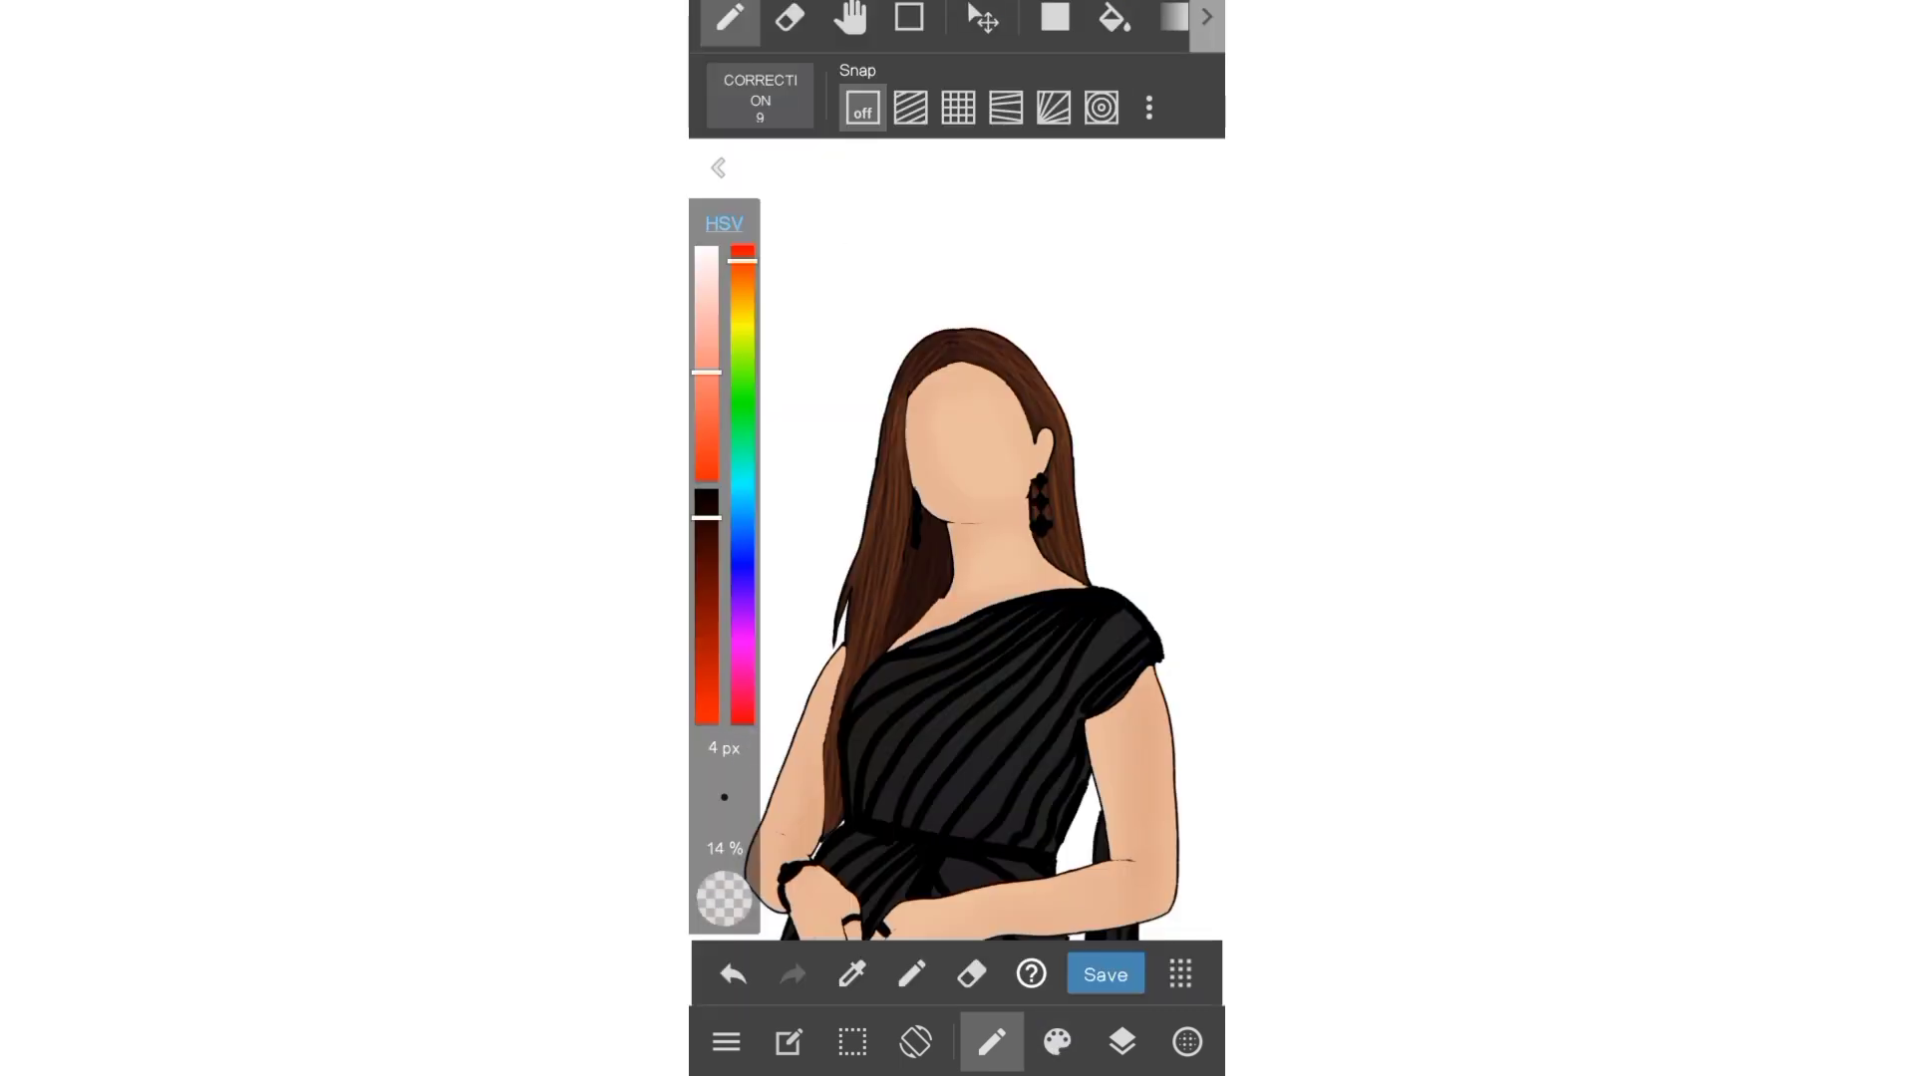
# - Smudge over the left-side hair to softly blend the strands
pyautogui.scroll(3, 997, 469)
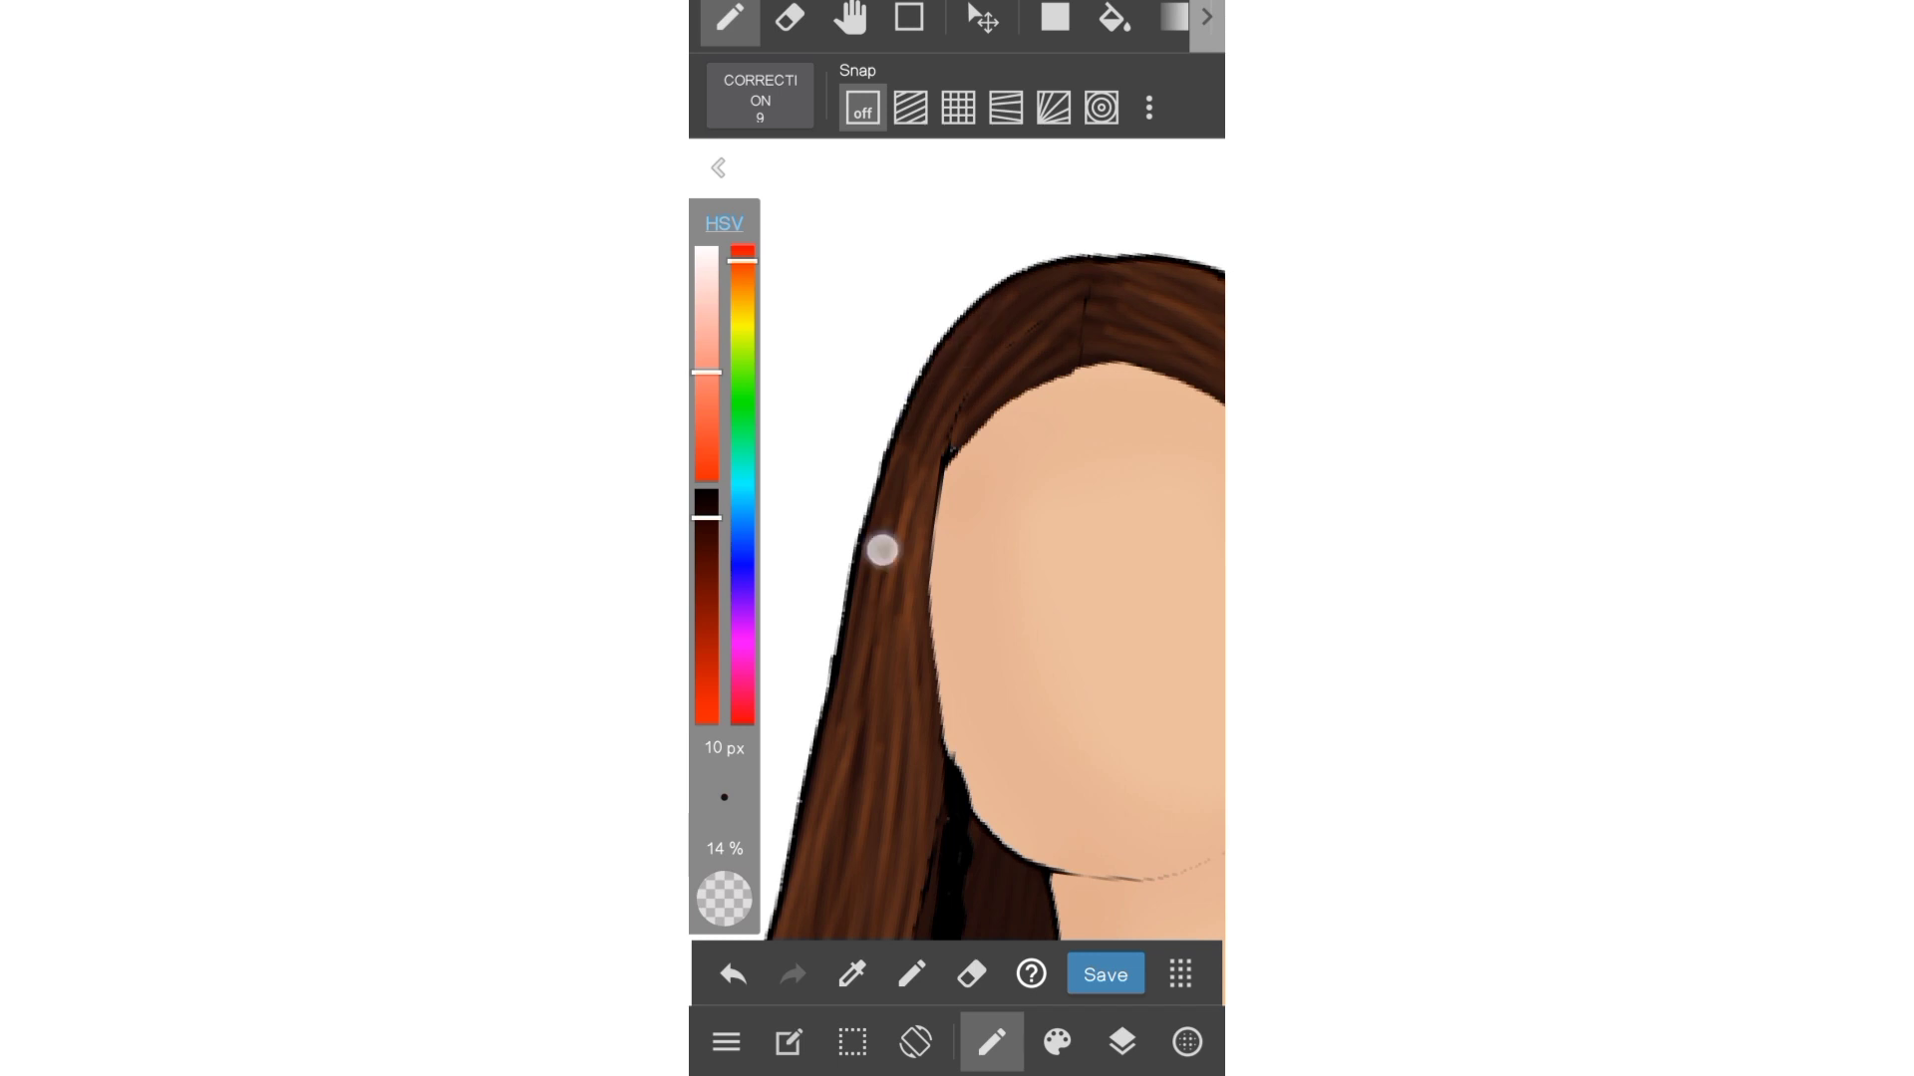
pyautogui.moveTo(1000, 302); pyautogui.dragTo(915, 452)
pyautogui.moveTo(889, 738); pyautogui.dragTo(915, 535)
pyautogui.moveTo(897, 812); pyautogui.dragTo(866, 566)
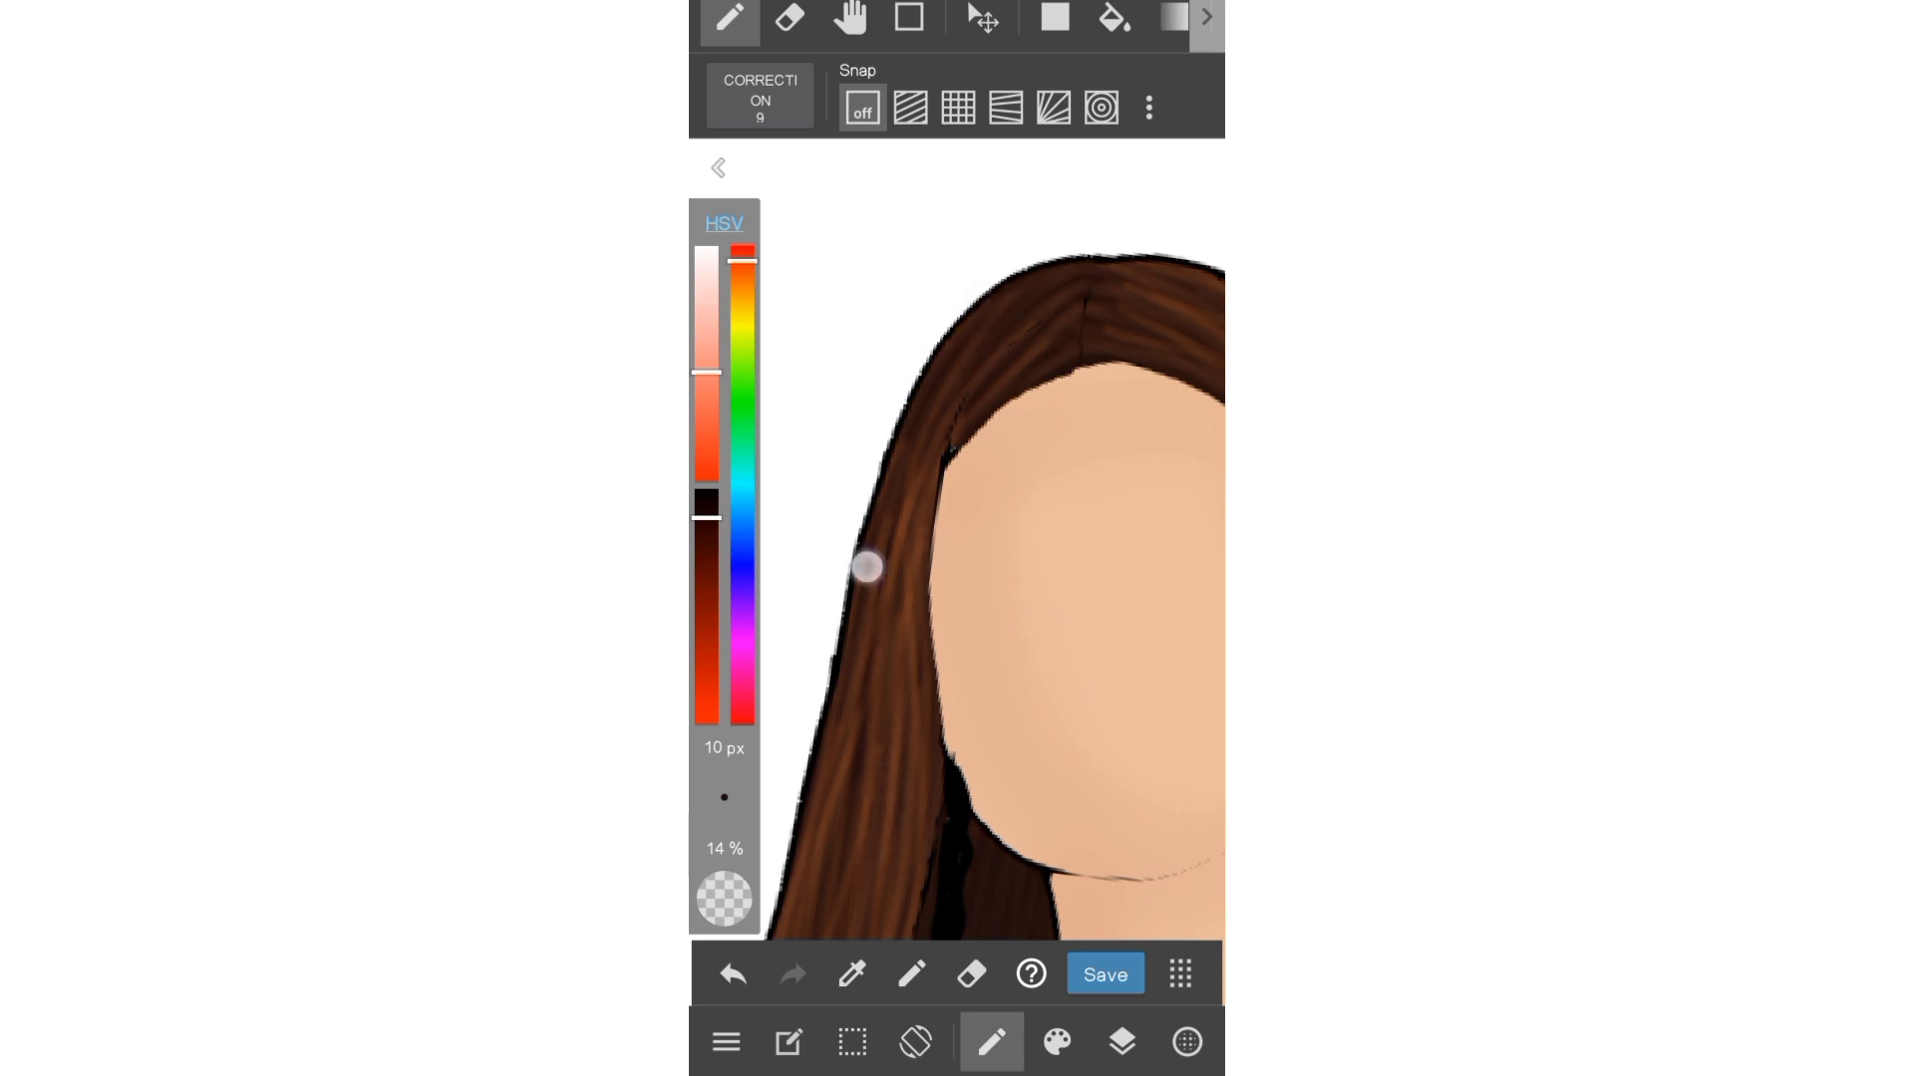
pyautogui.scroll(3, 1034, 399)
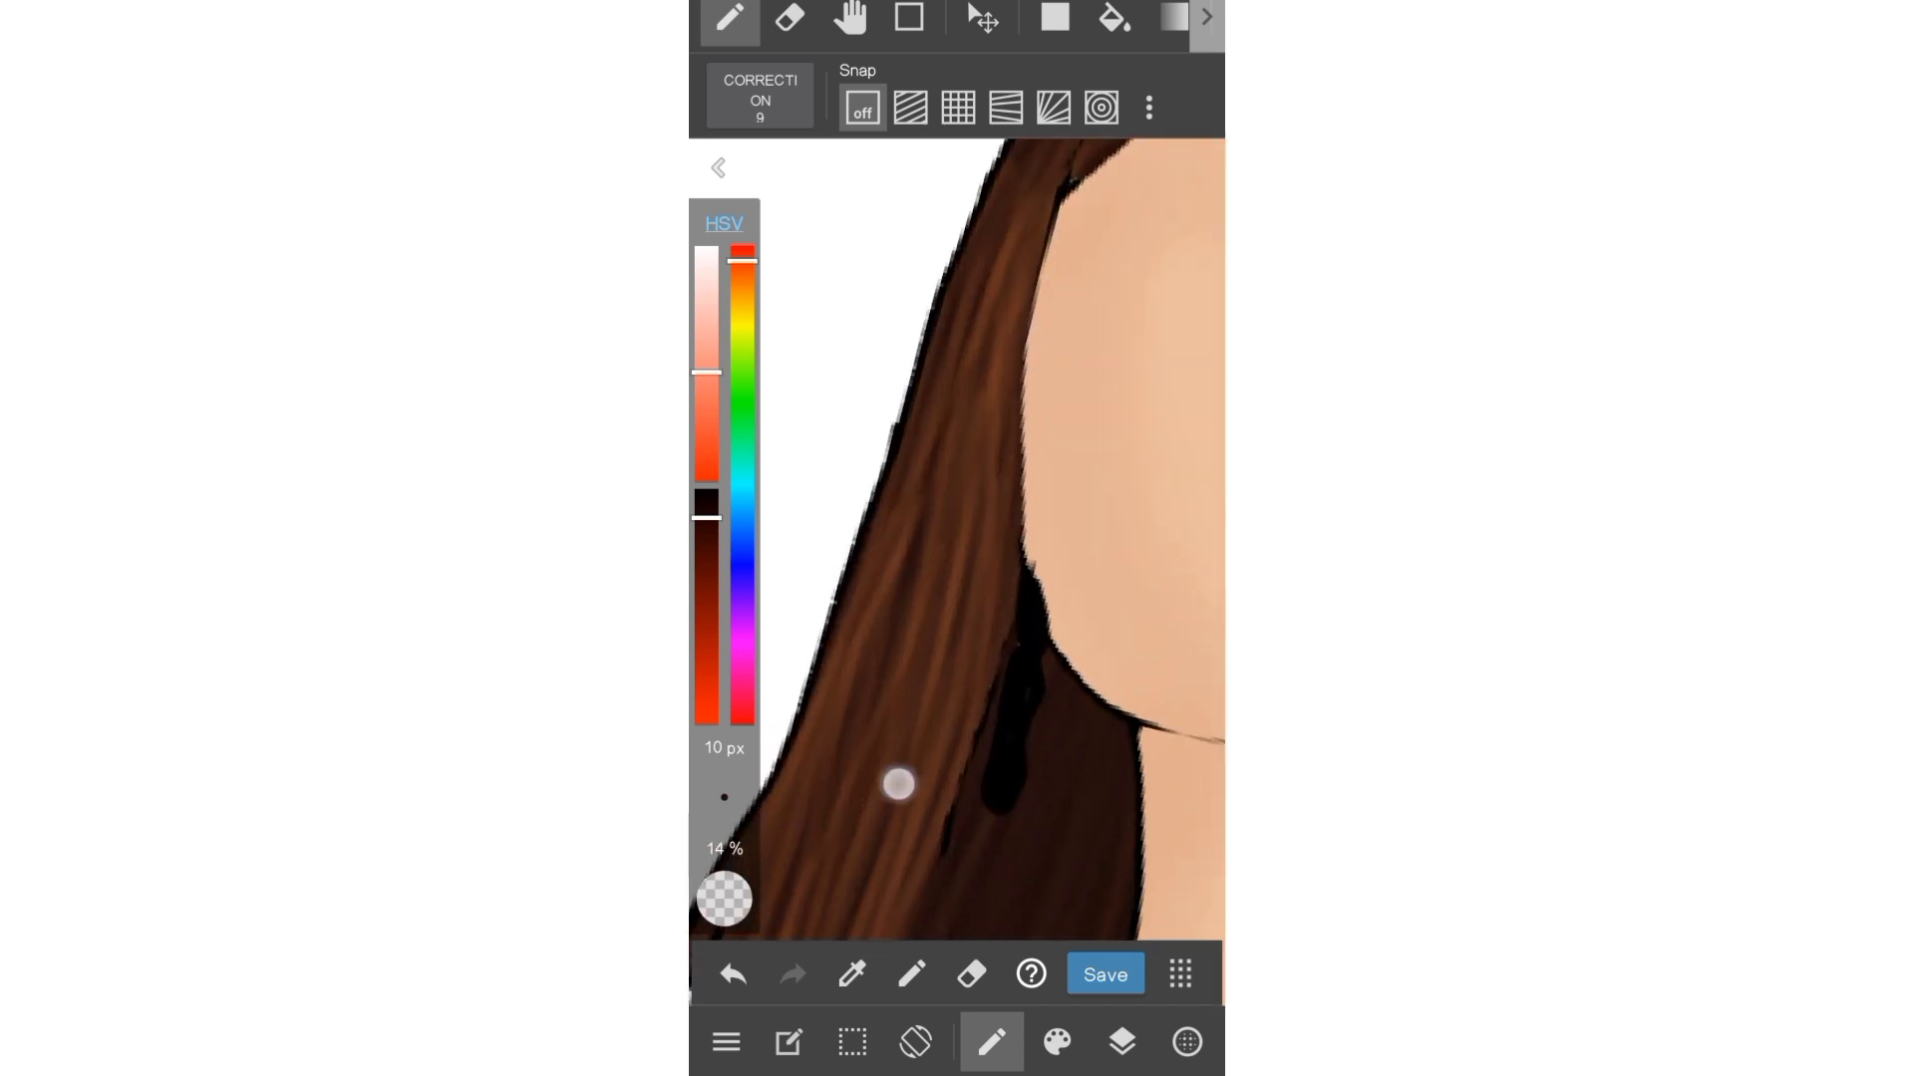
pyautogui.scroll(-3, 956, 538)
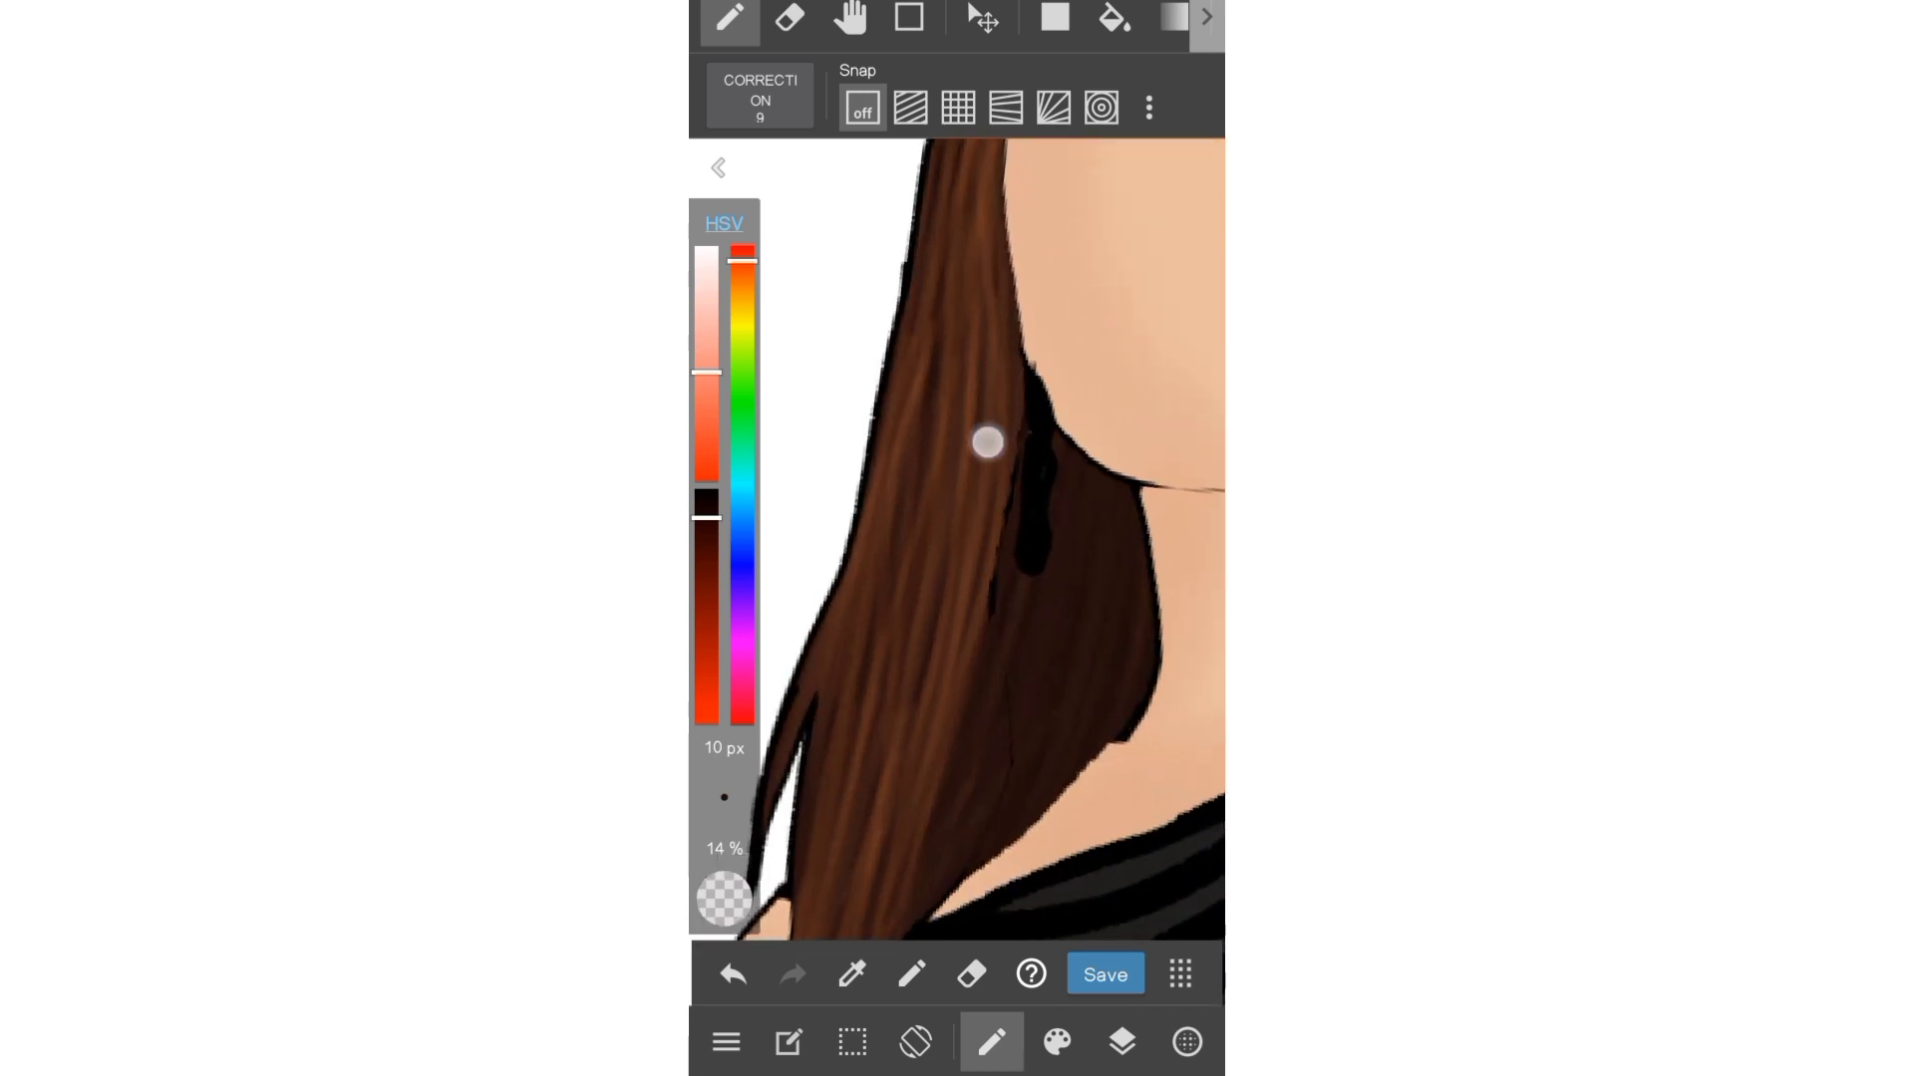
pyautogui.scroll(-3, 1037, 528)
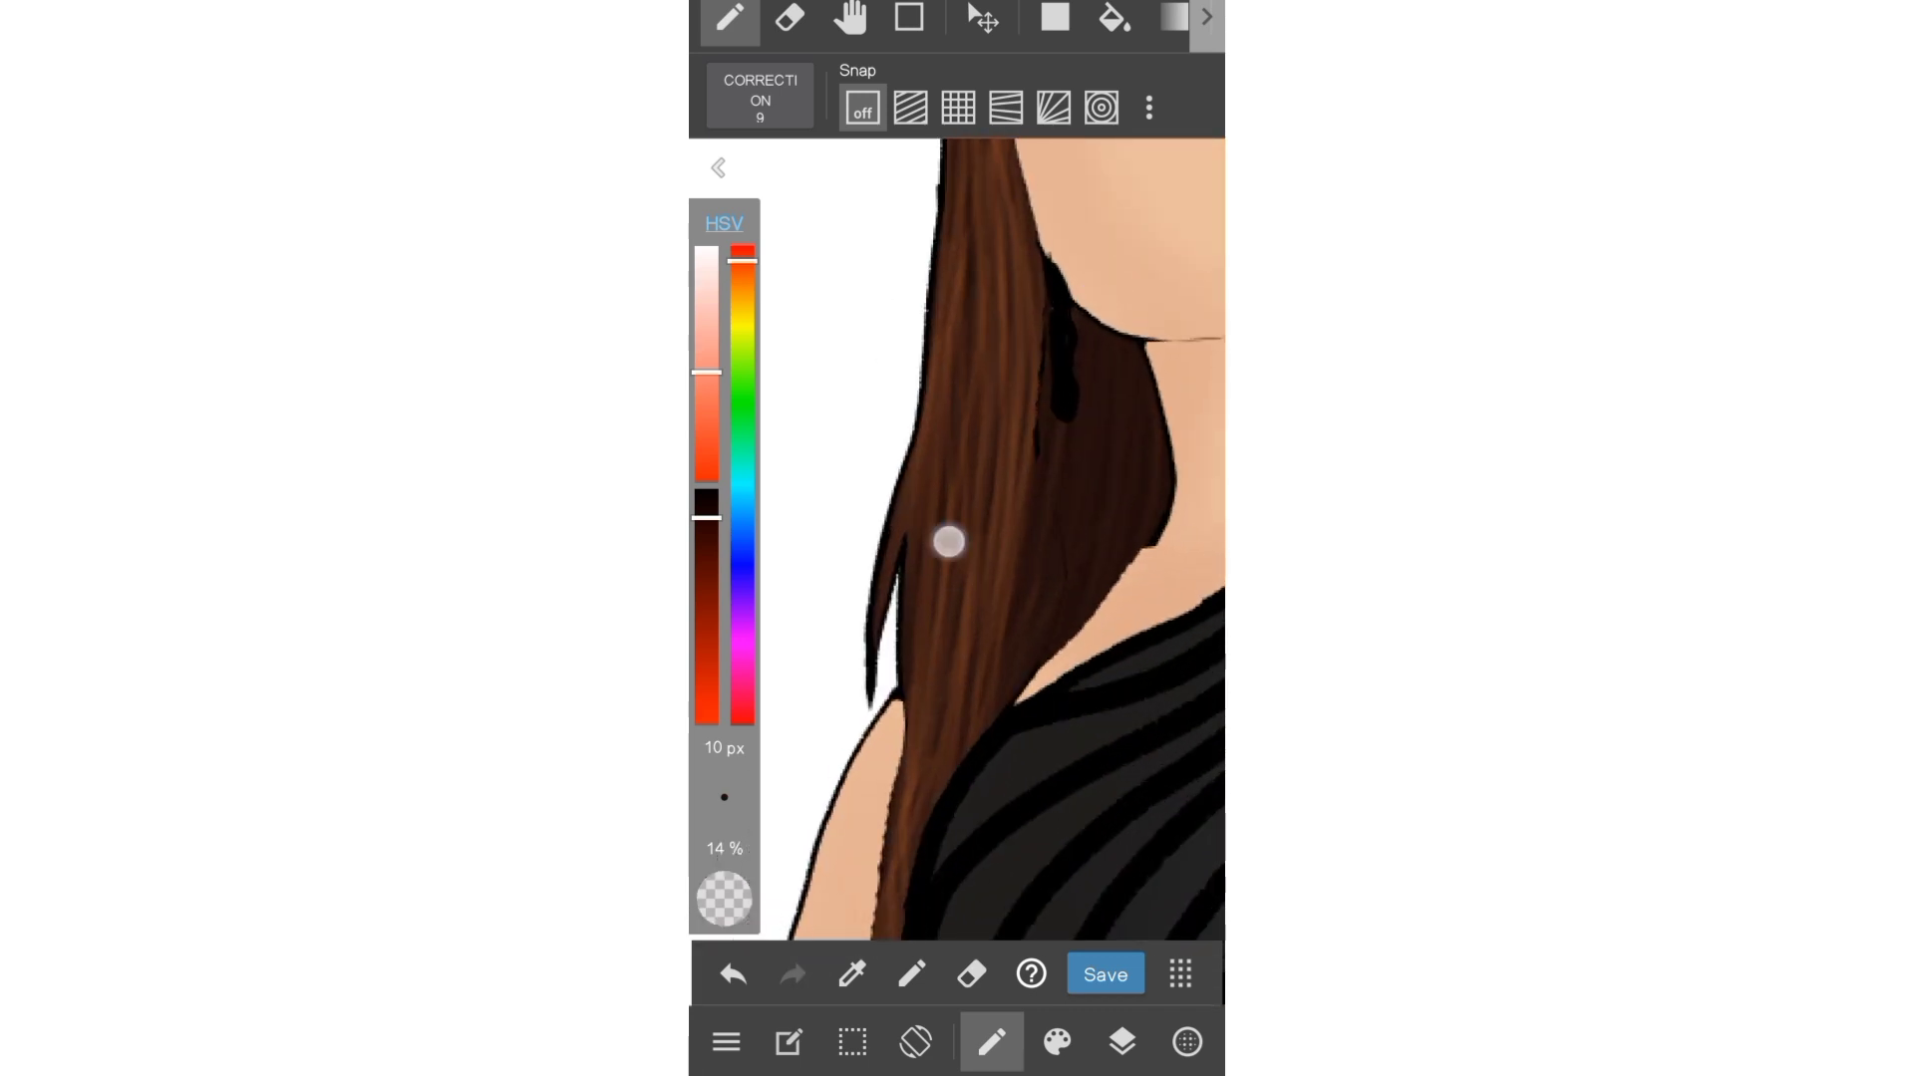
pyautogui.scroll(2, 1063, 597)
pyautogui.scroll(1, 1062, 596)
pyautogui.scroll(-5, 1096, 538)
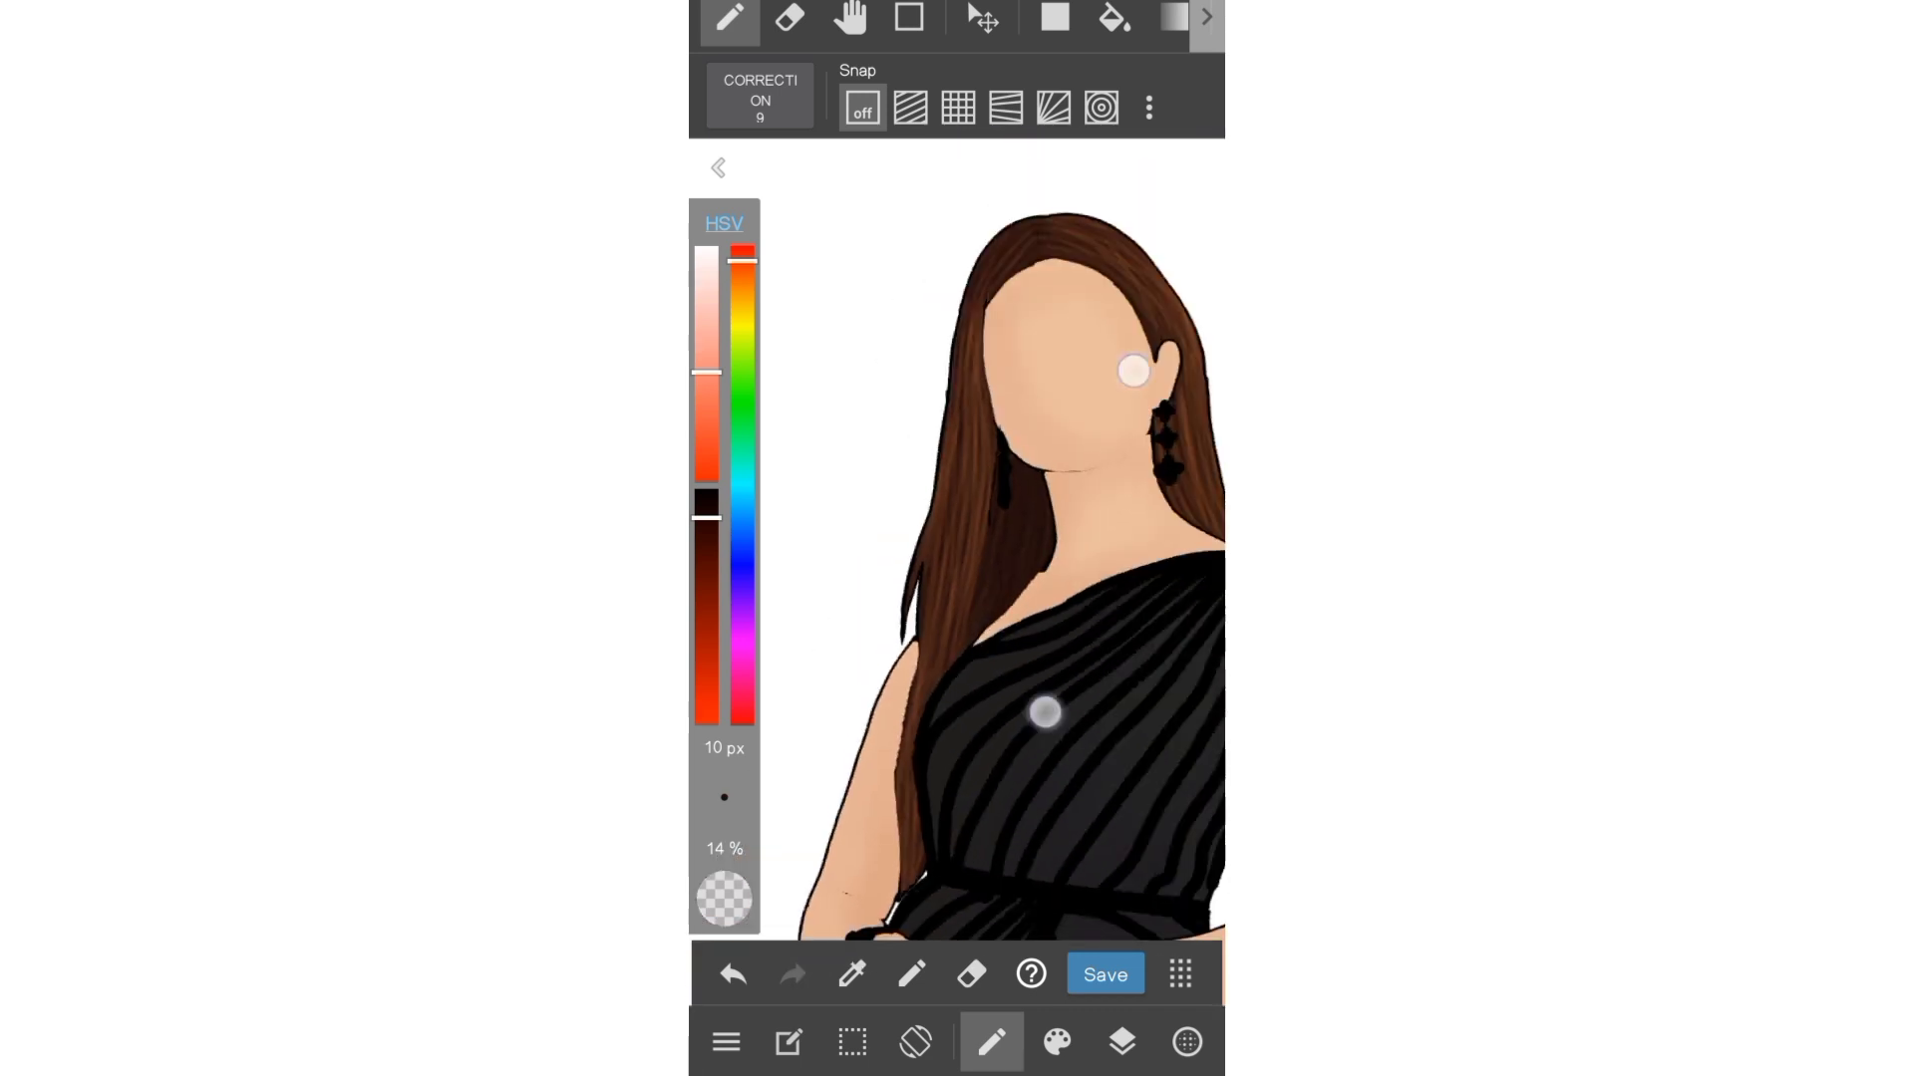
pyautogui.scroll(1, 956, 472)
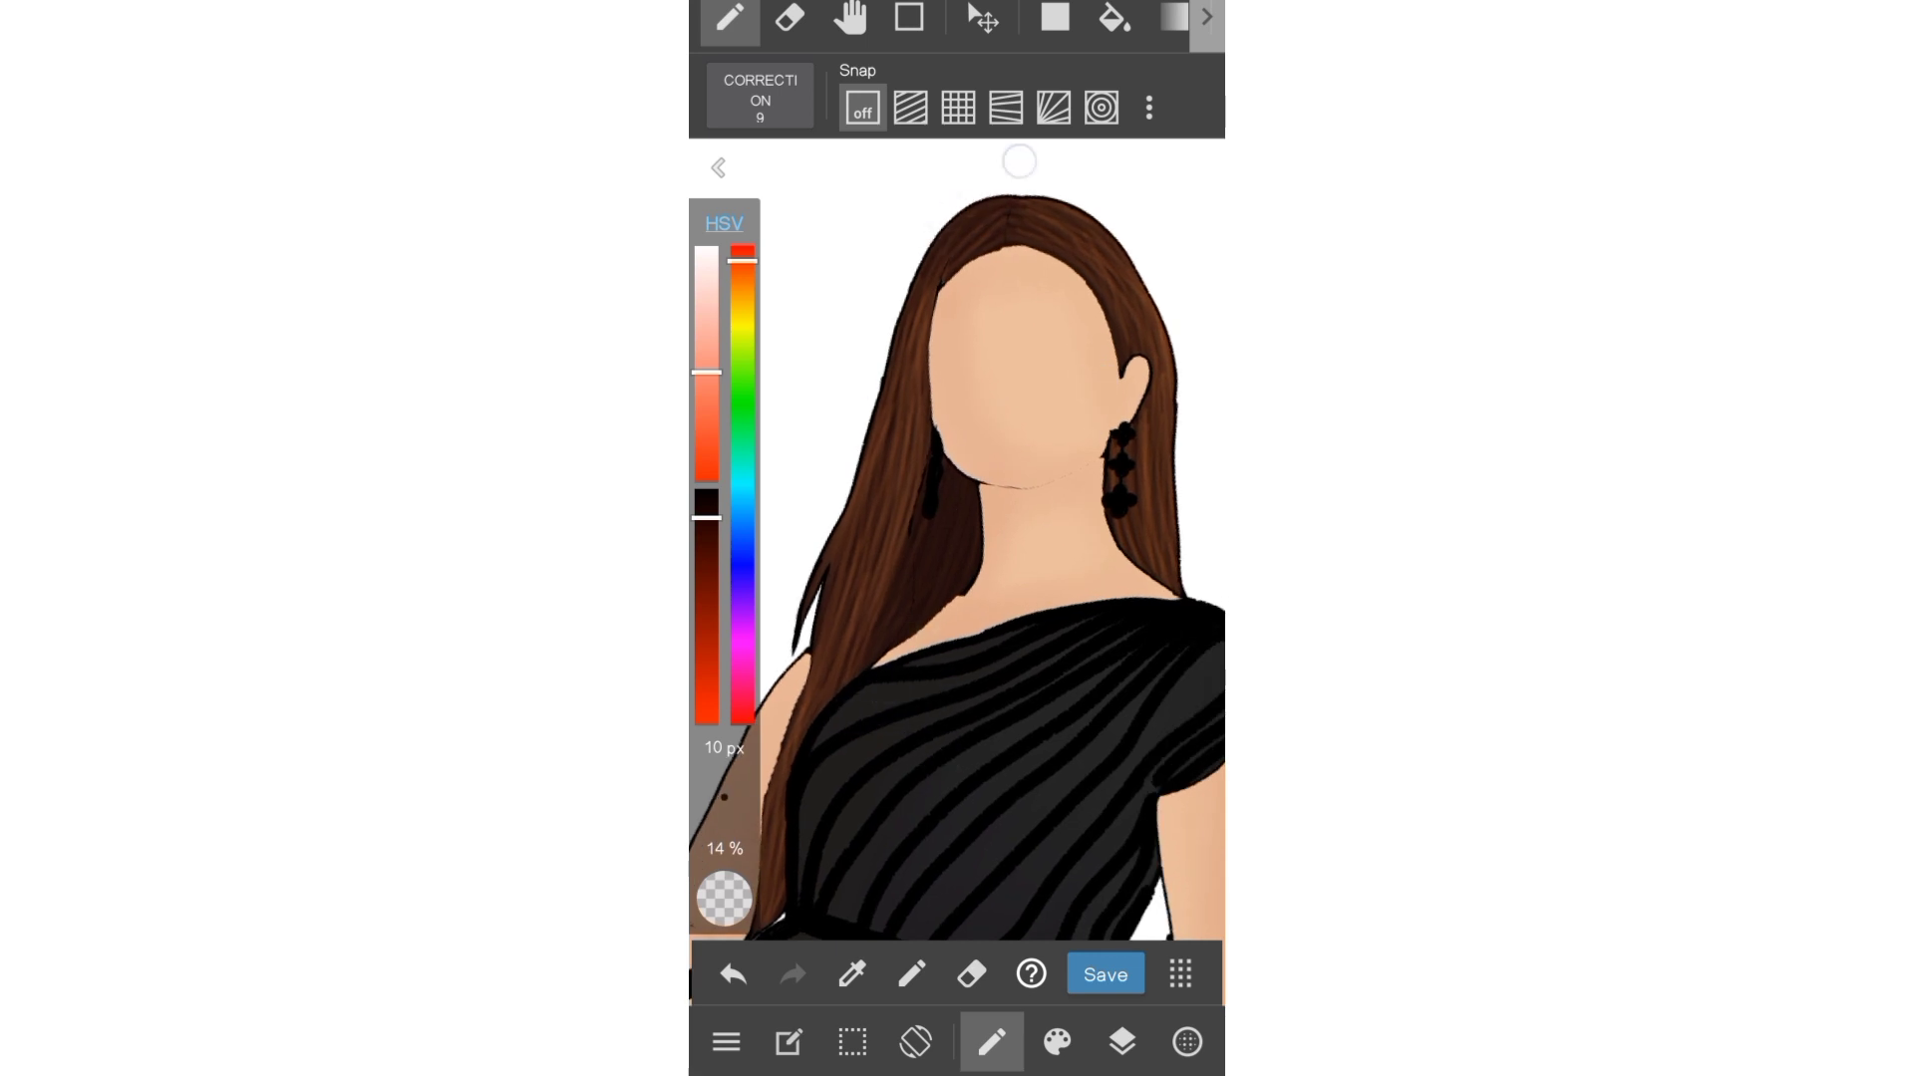
pyautogui.scroll(2, 983, 498)
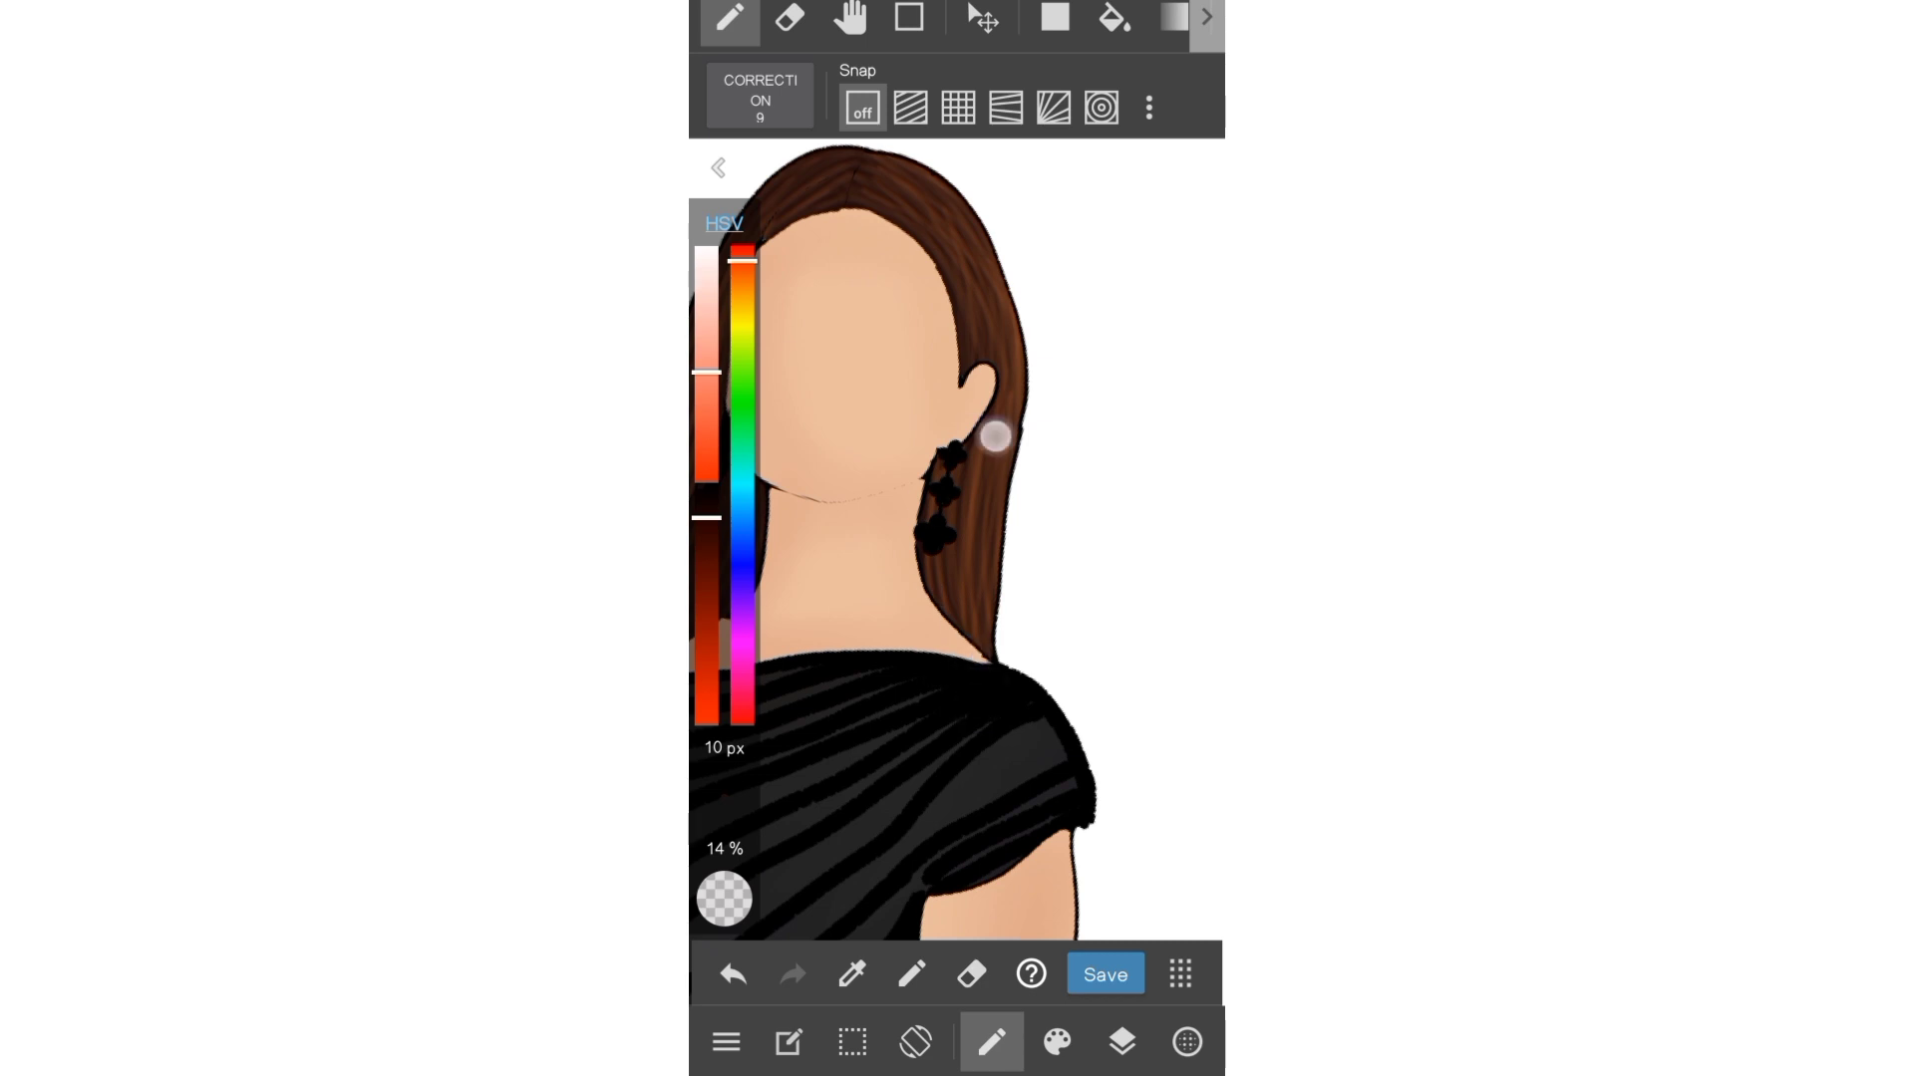
pyautogui.scroll(-5, 987, 697)
pyautogui.scroll(5, 1081, 371)
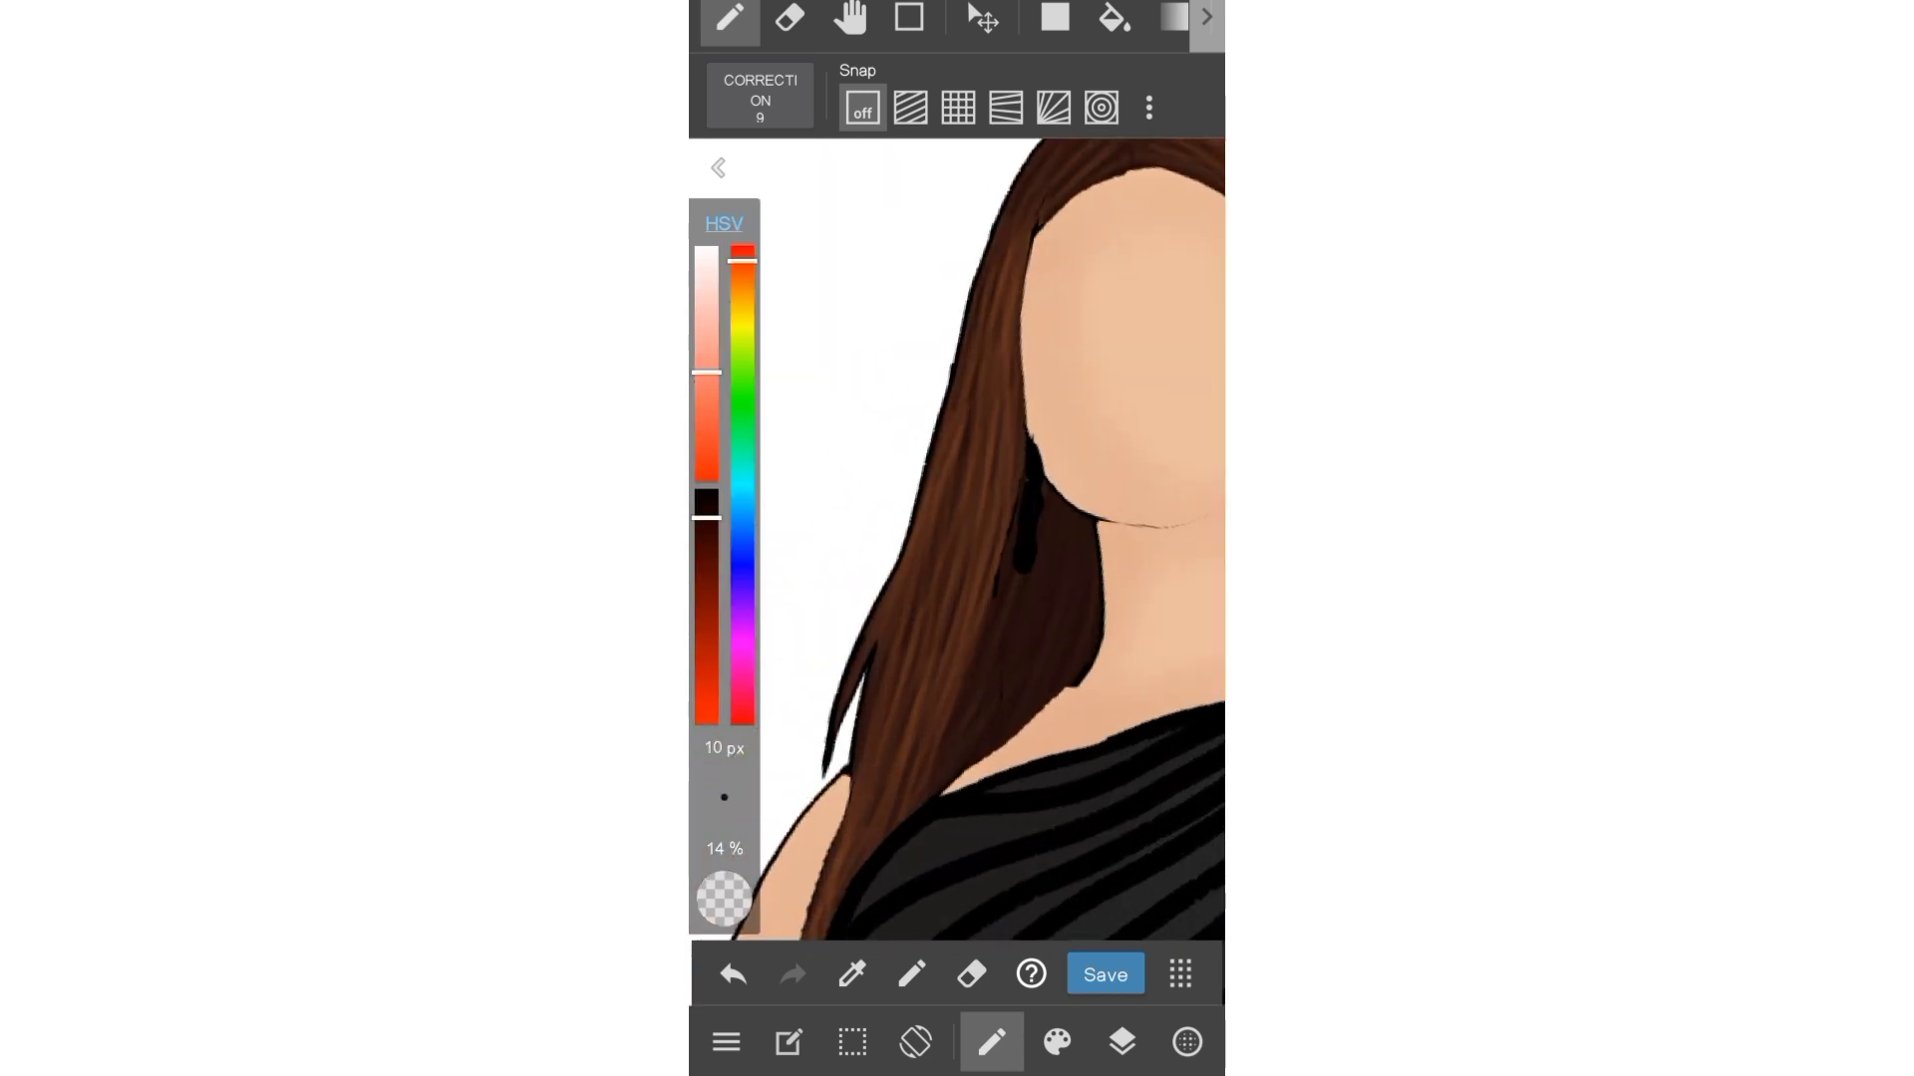
pyautogui.scroll(-2, 838, 893)
pyautogui.scroll(-3, 975, 735)
pyautogui.scroll(-3, 968, 685)
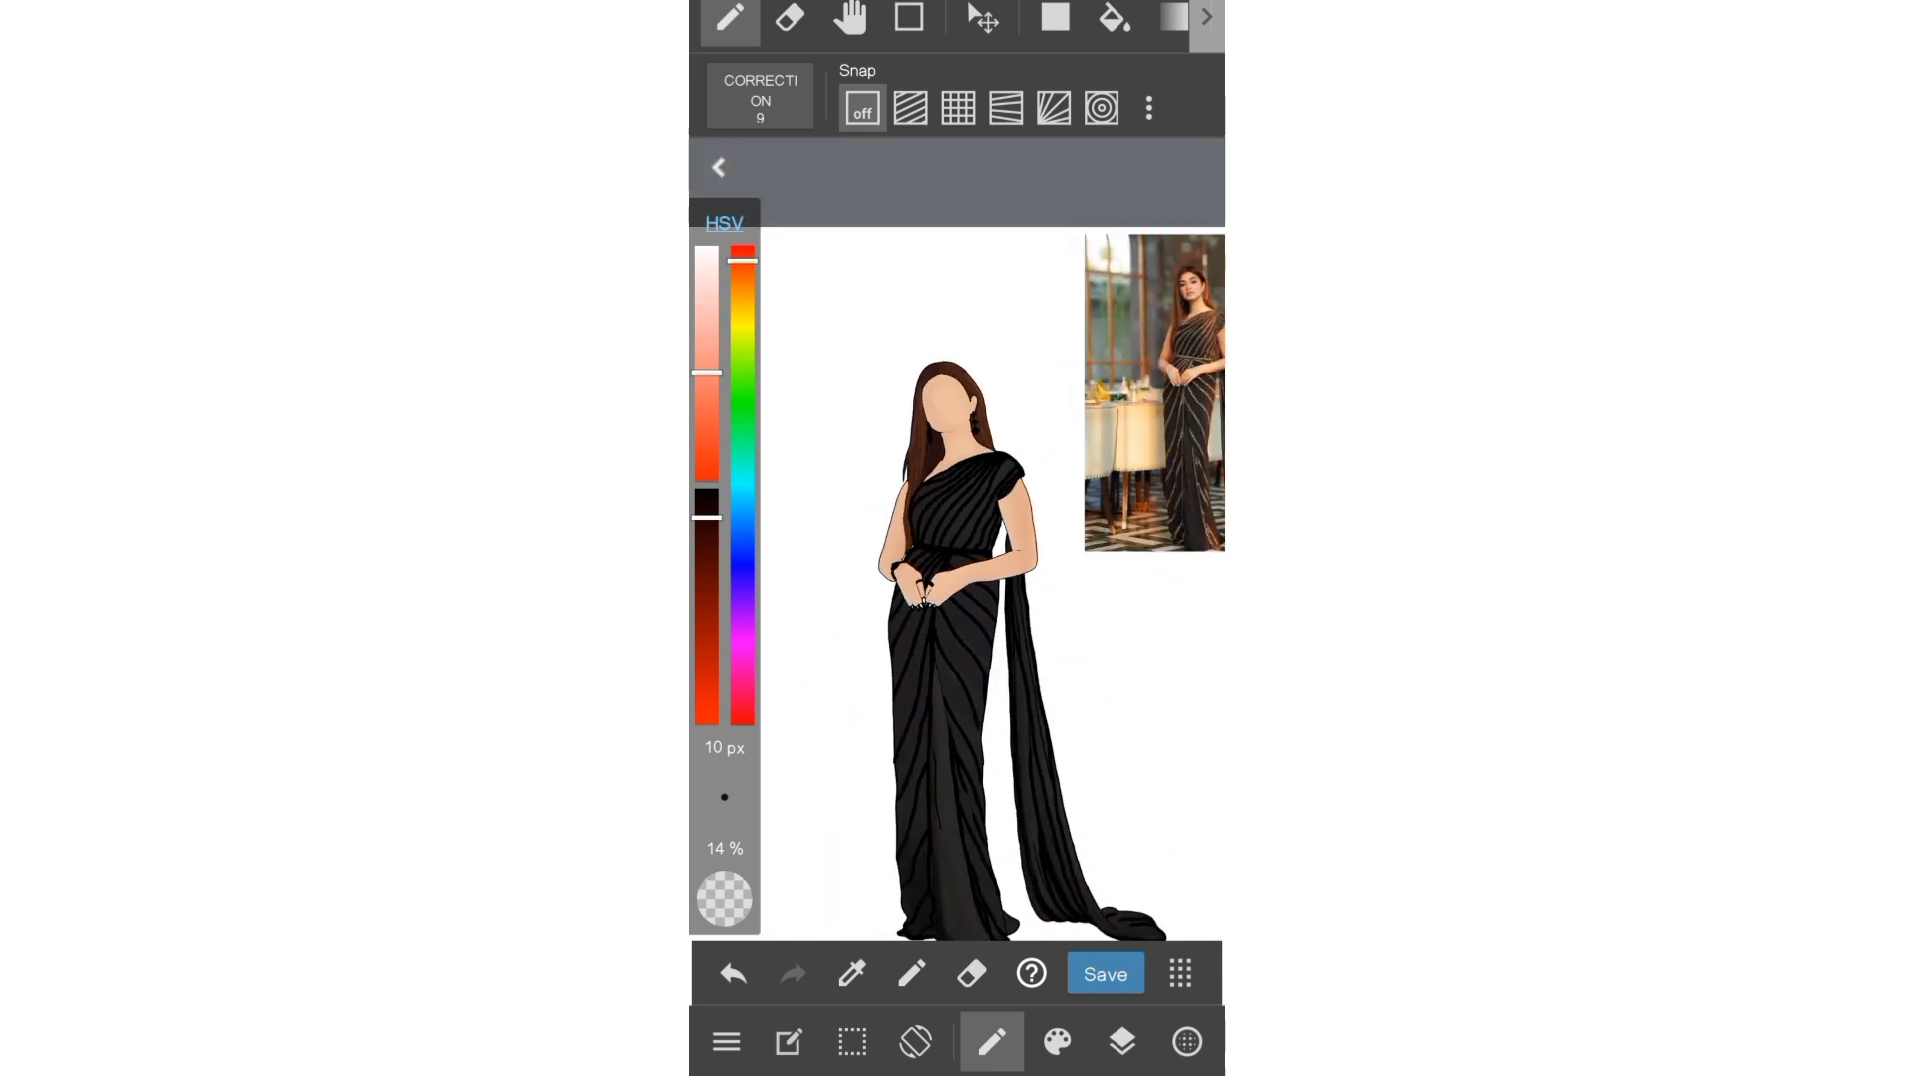
pyautogui.scroll(5, 946, 419)
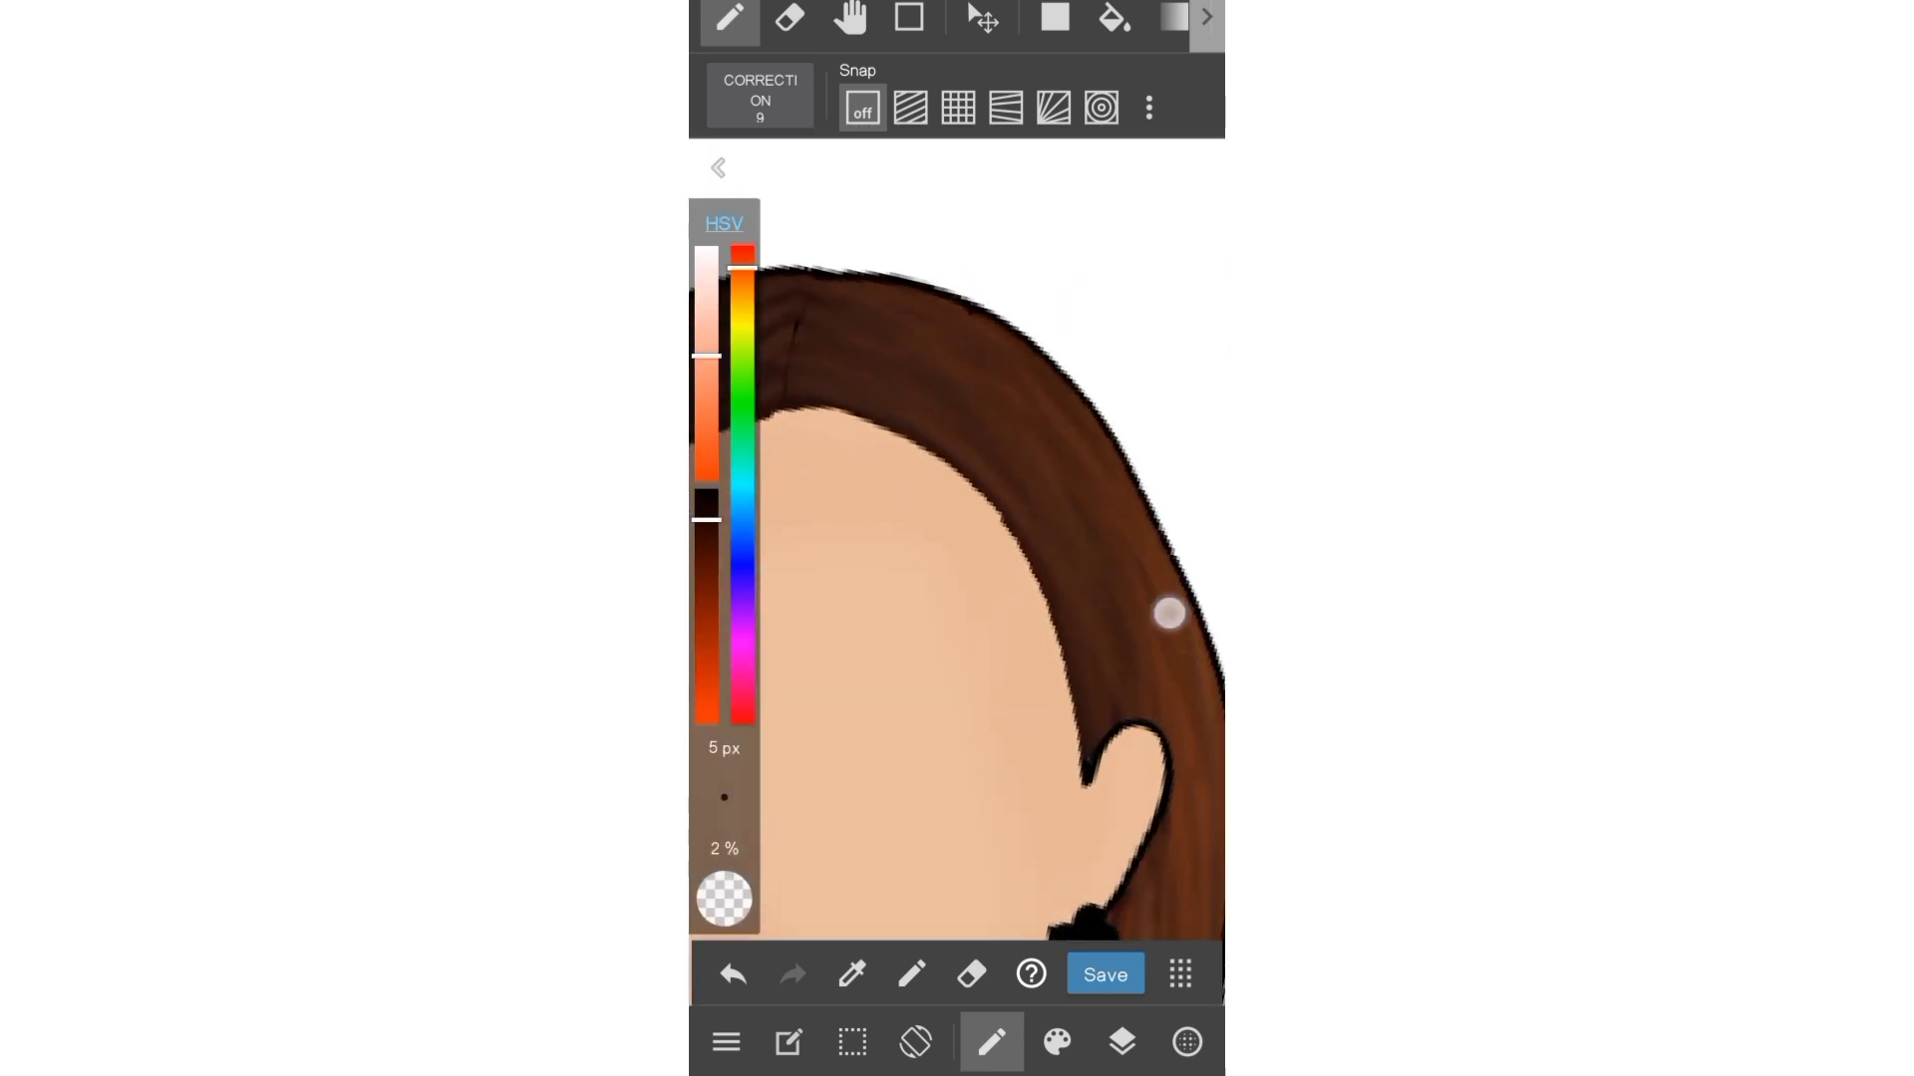
# - Zoom around the hairline and check the layer list
pyautogui.scroll(-2, 1169, 613)
pyautogui.scroll(-3, 1037, 488)
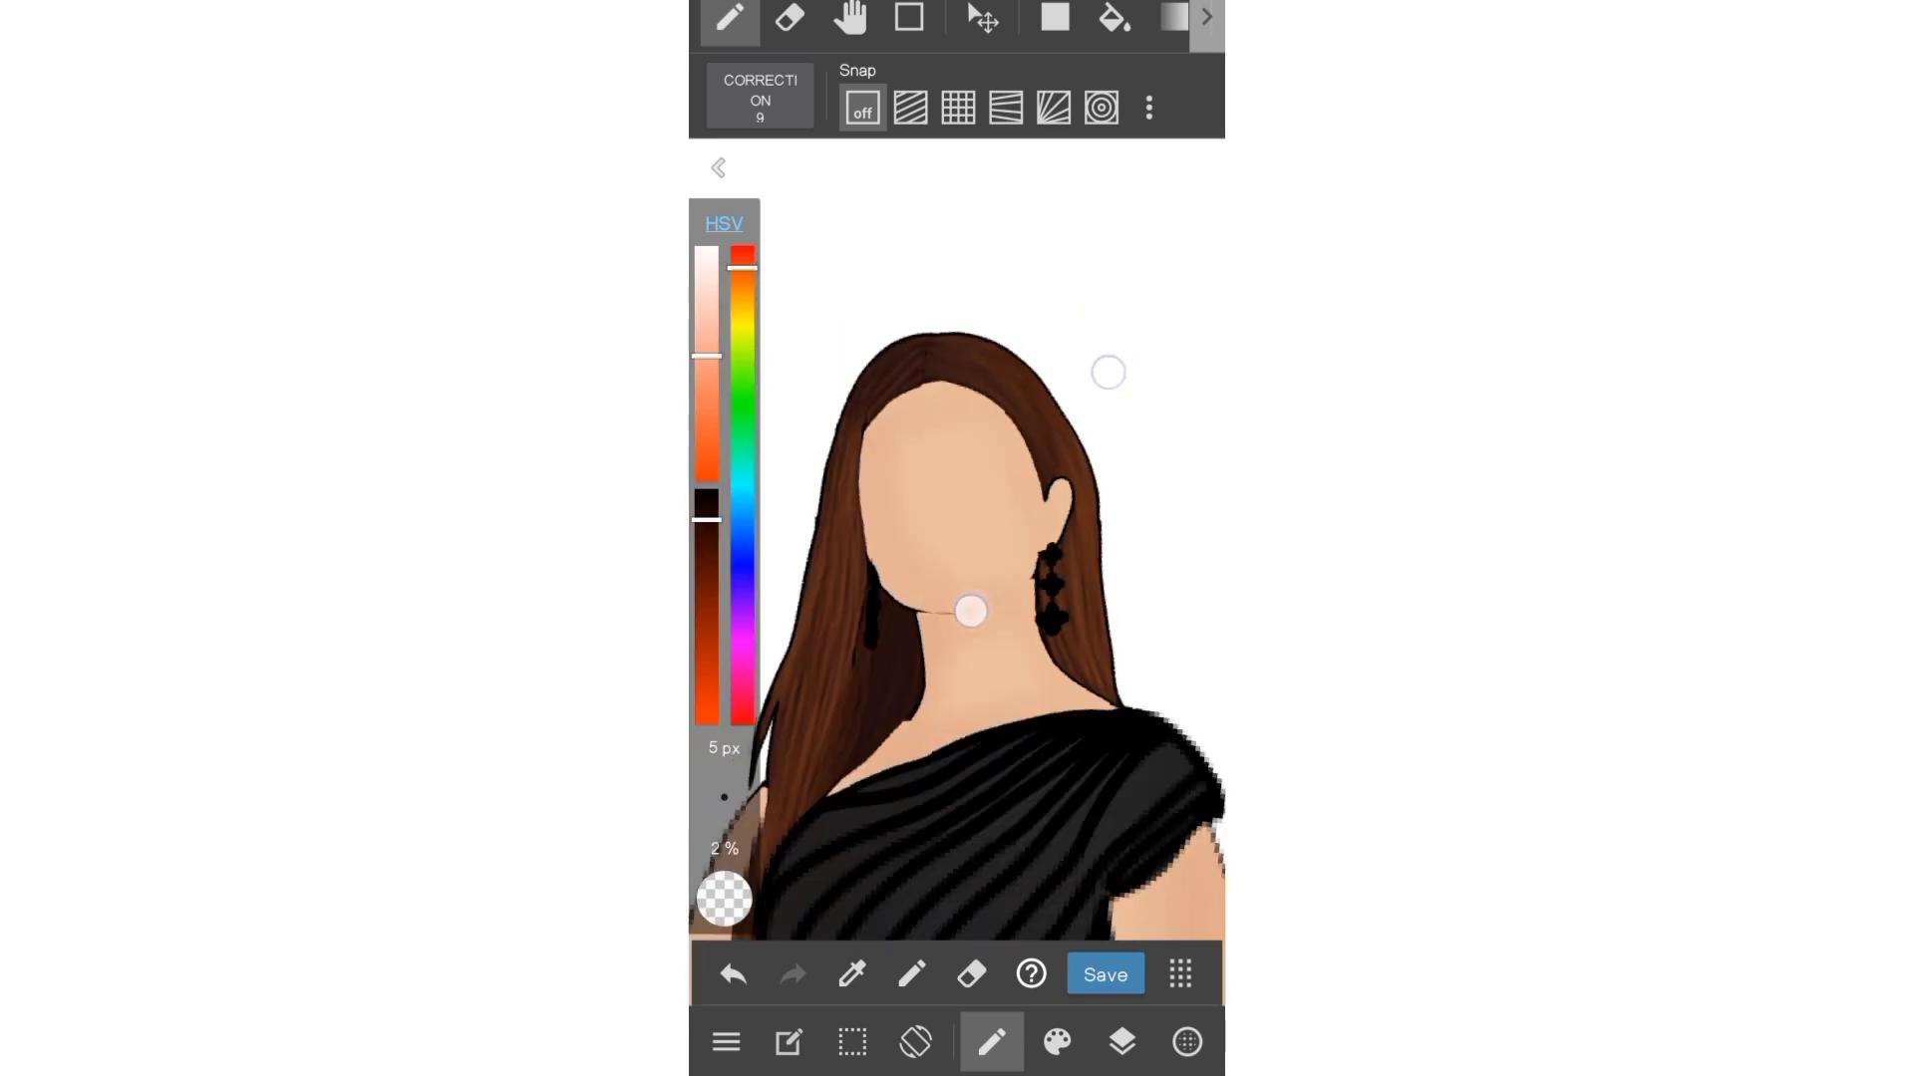
pyautogui.scroll(4, 917, 428)
pyautogui.scroll(2, 872, 565)
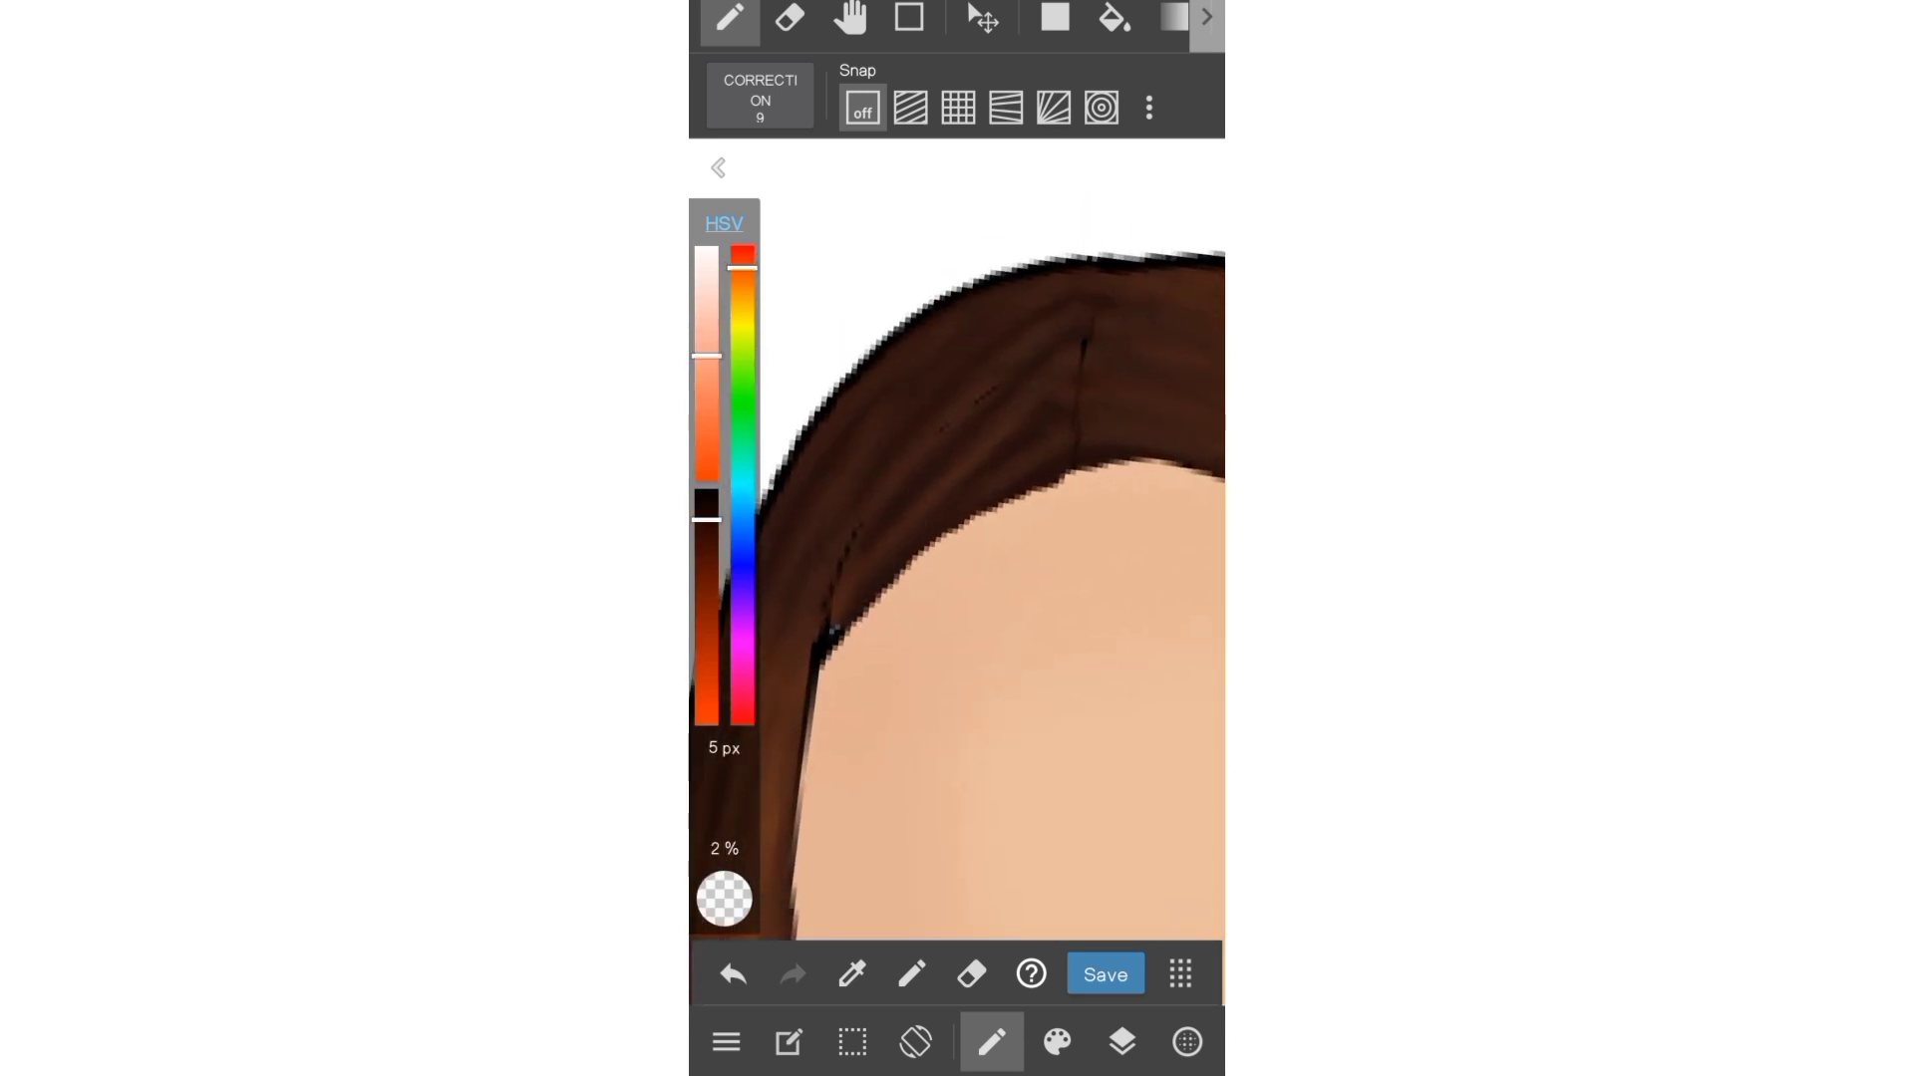
pyautogui.scroll(-3, 957, 598)
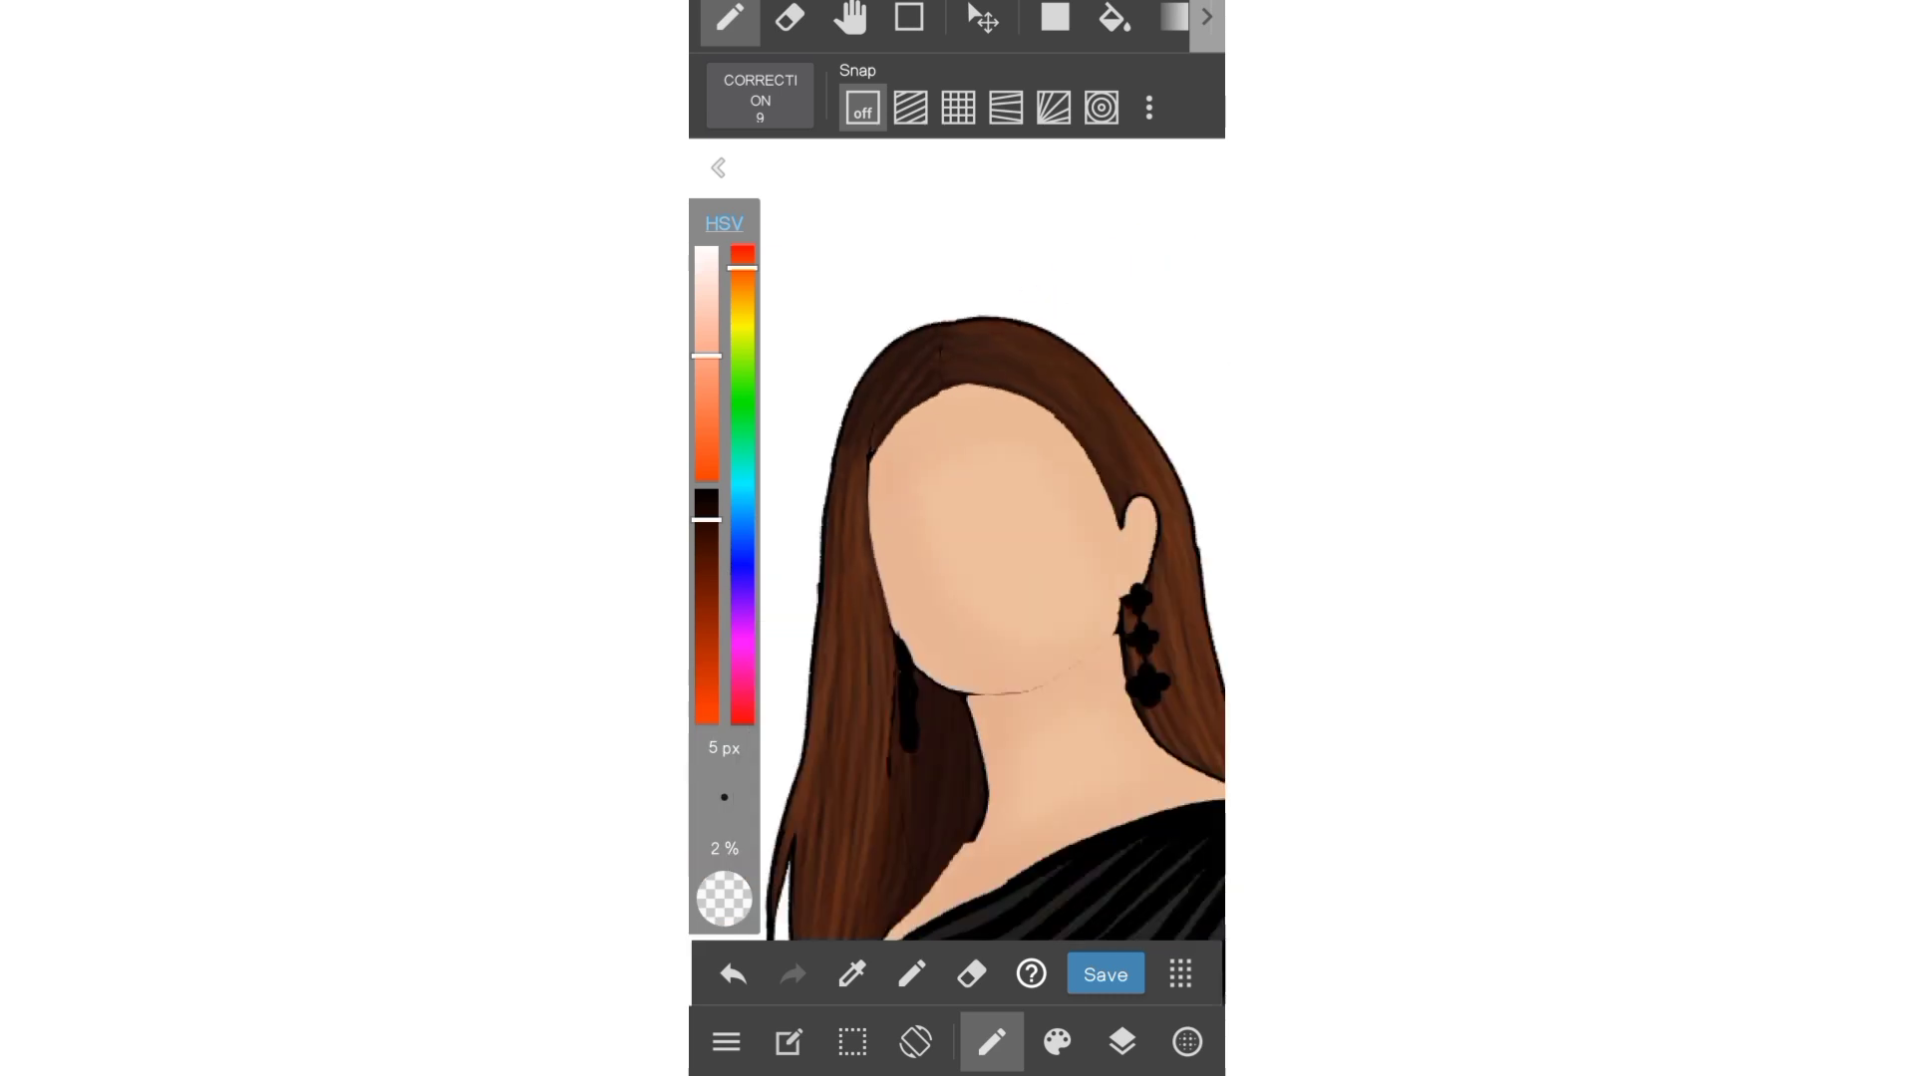
pyautogui.click(1122, 1042)
# - Reselect the Smudge brush and blend the hair beside the face and at the crown
pyautogui.click(1056, 1042)
pyautogui.click(946, 797)
pyautogui.click(1057, 1041)
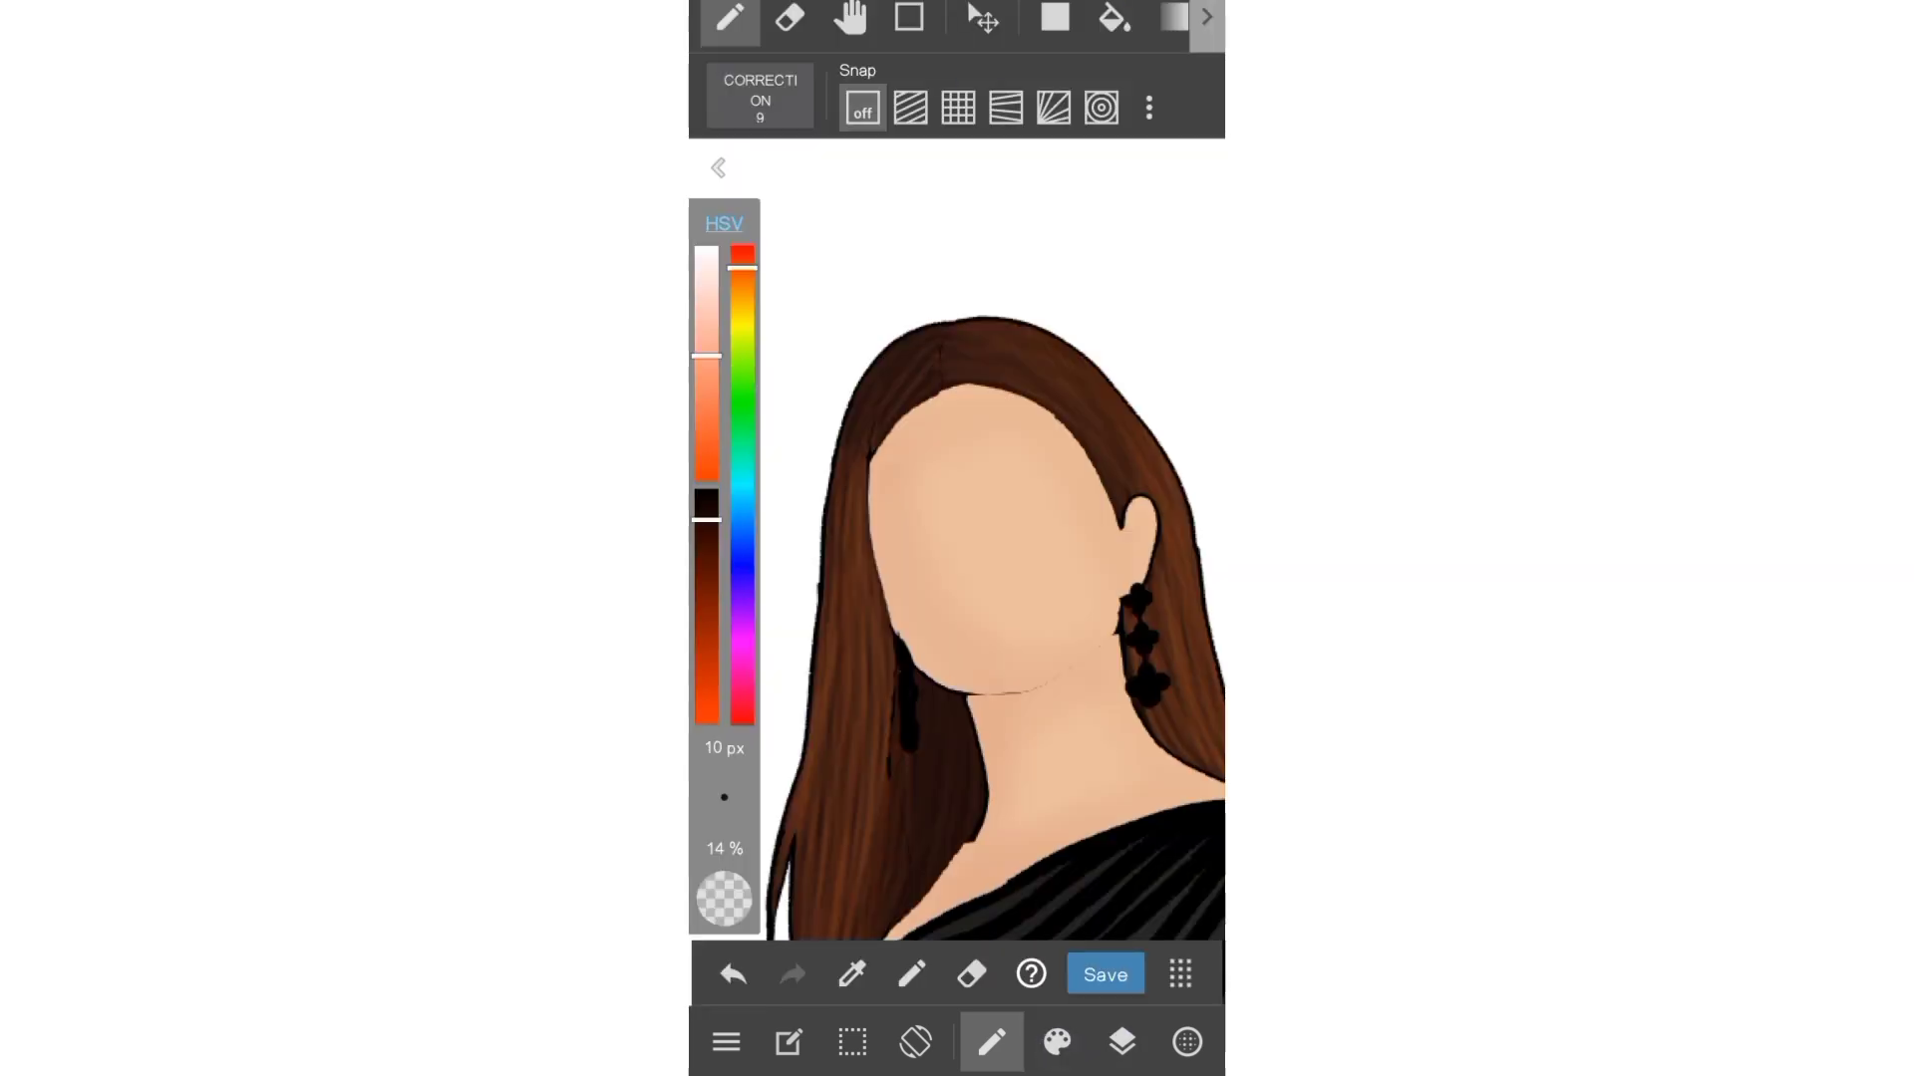
pyautogui.scroll(3, 957, 548)
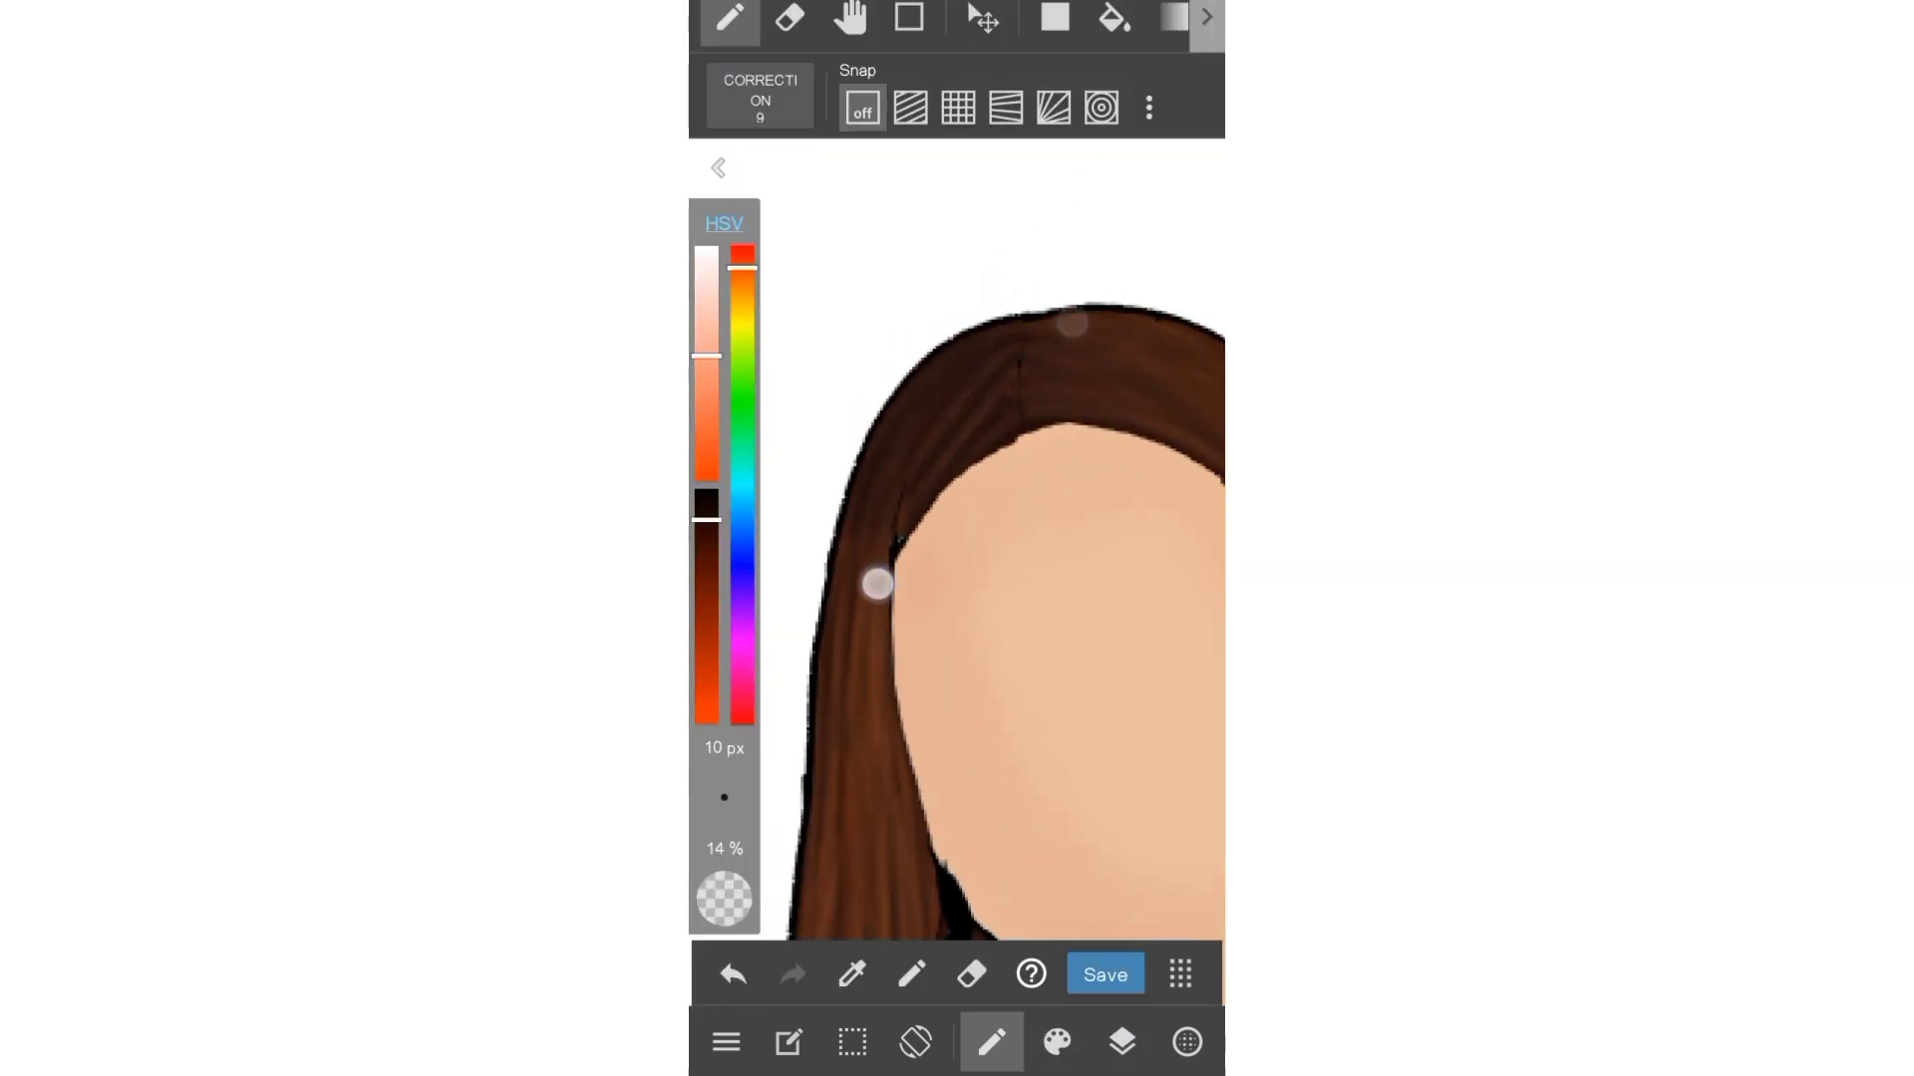
pyautogui.moveTo(877, 584); pyautogui.dragTo(1024, 290)
pyautogui.moveTo(955, 434); pyautogui.dragTo(874, 611)
# - Zoom out to show the full figure and bring up the layer list
pyautogui.scroll(3, 878, 584)
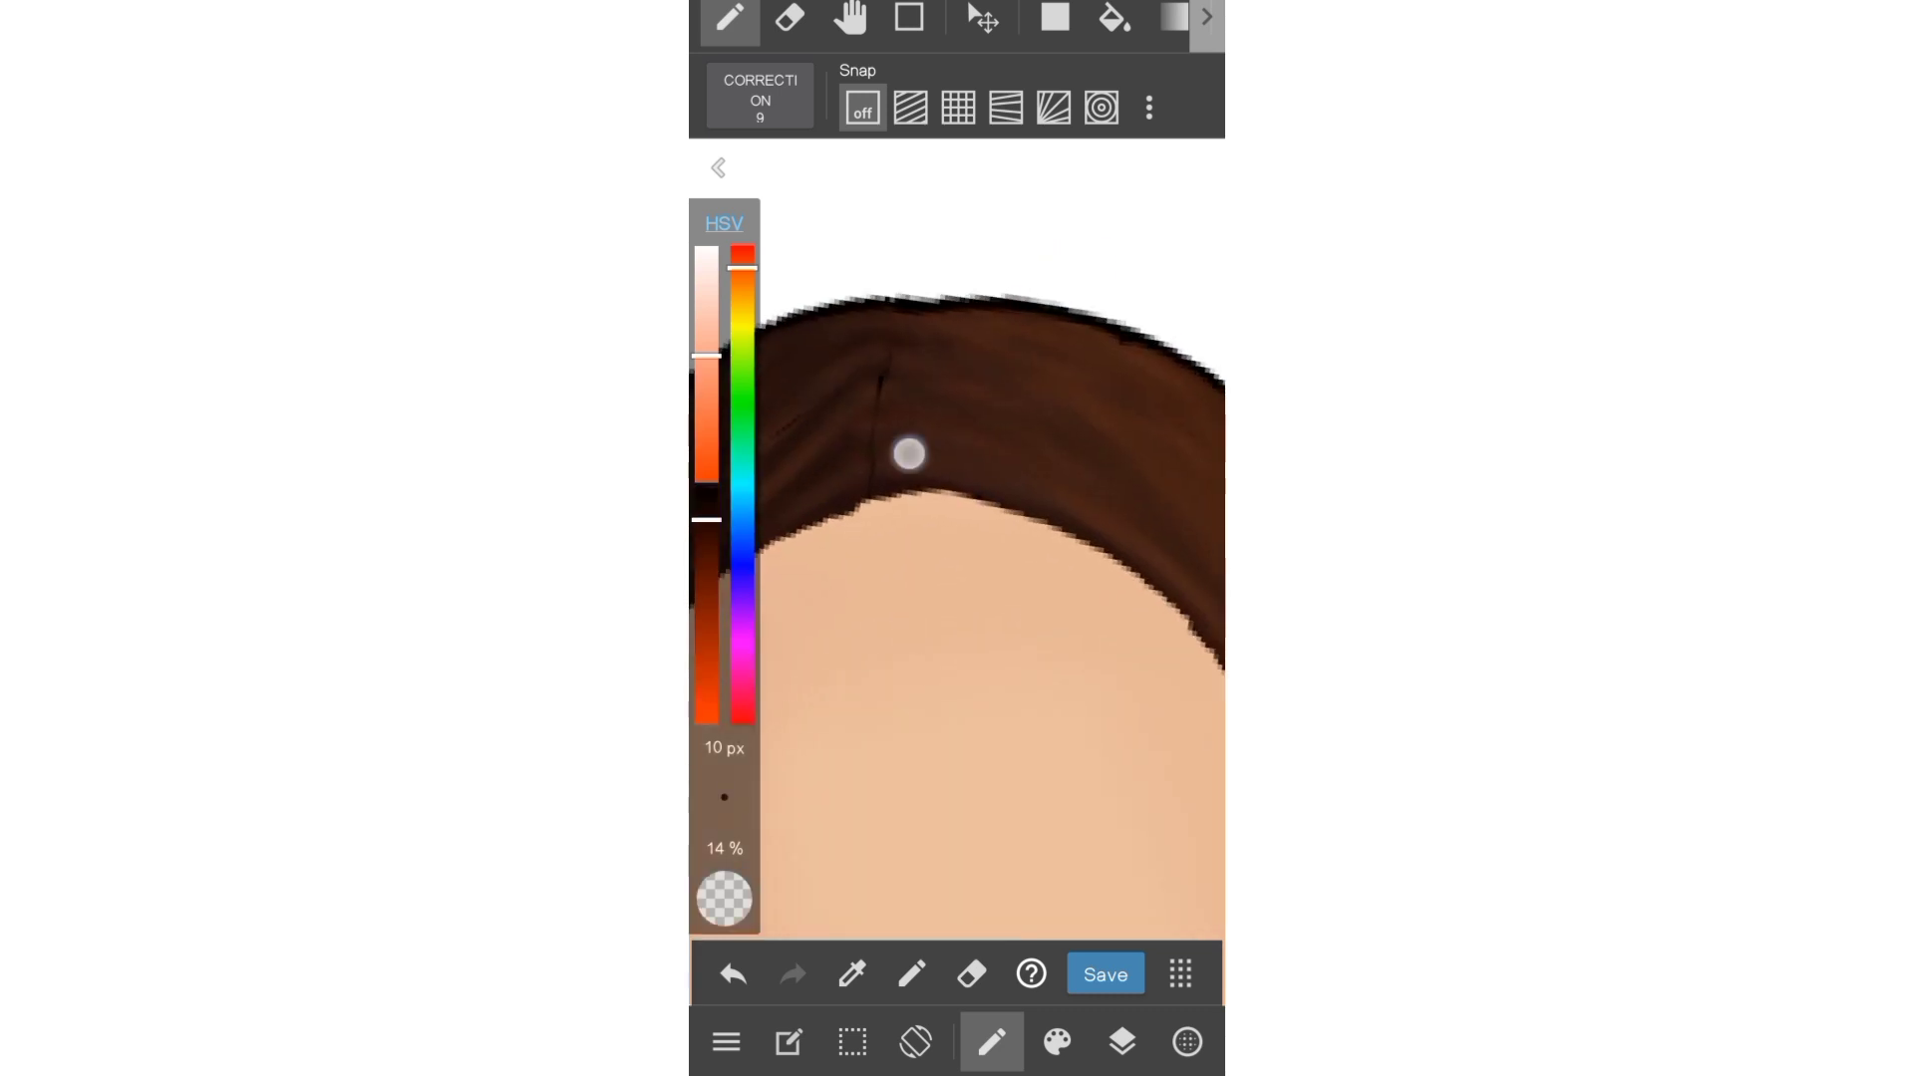
pyautogui.scroll(-3, 1123, 273)
pyautogui.scroll(-2, 1119, 542)
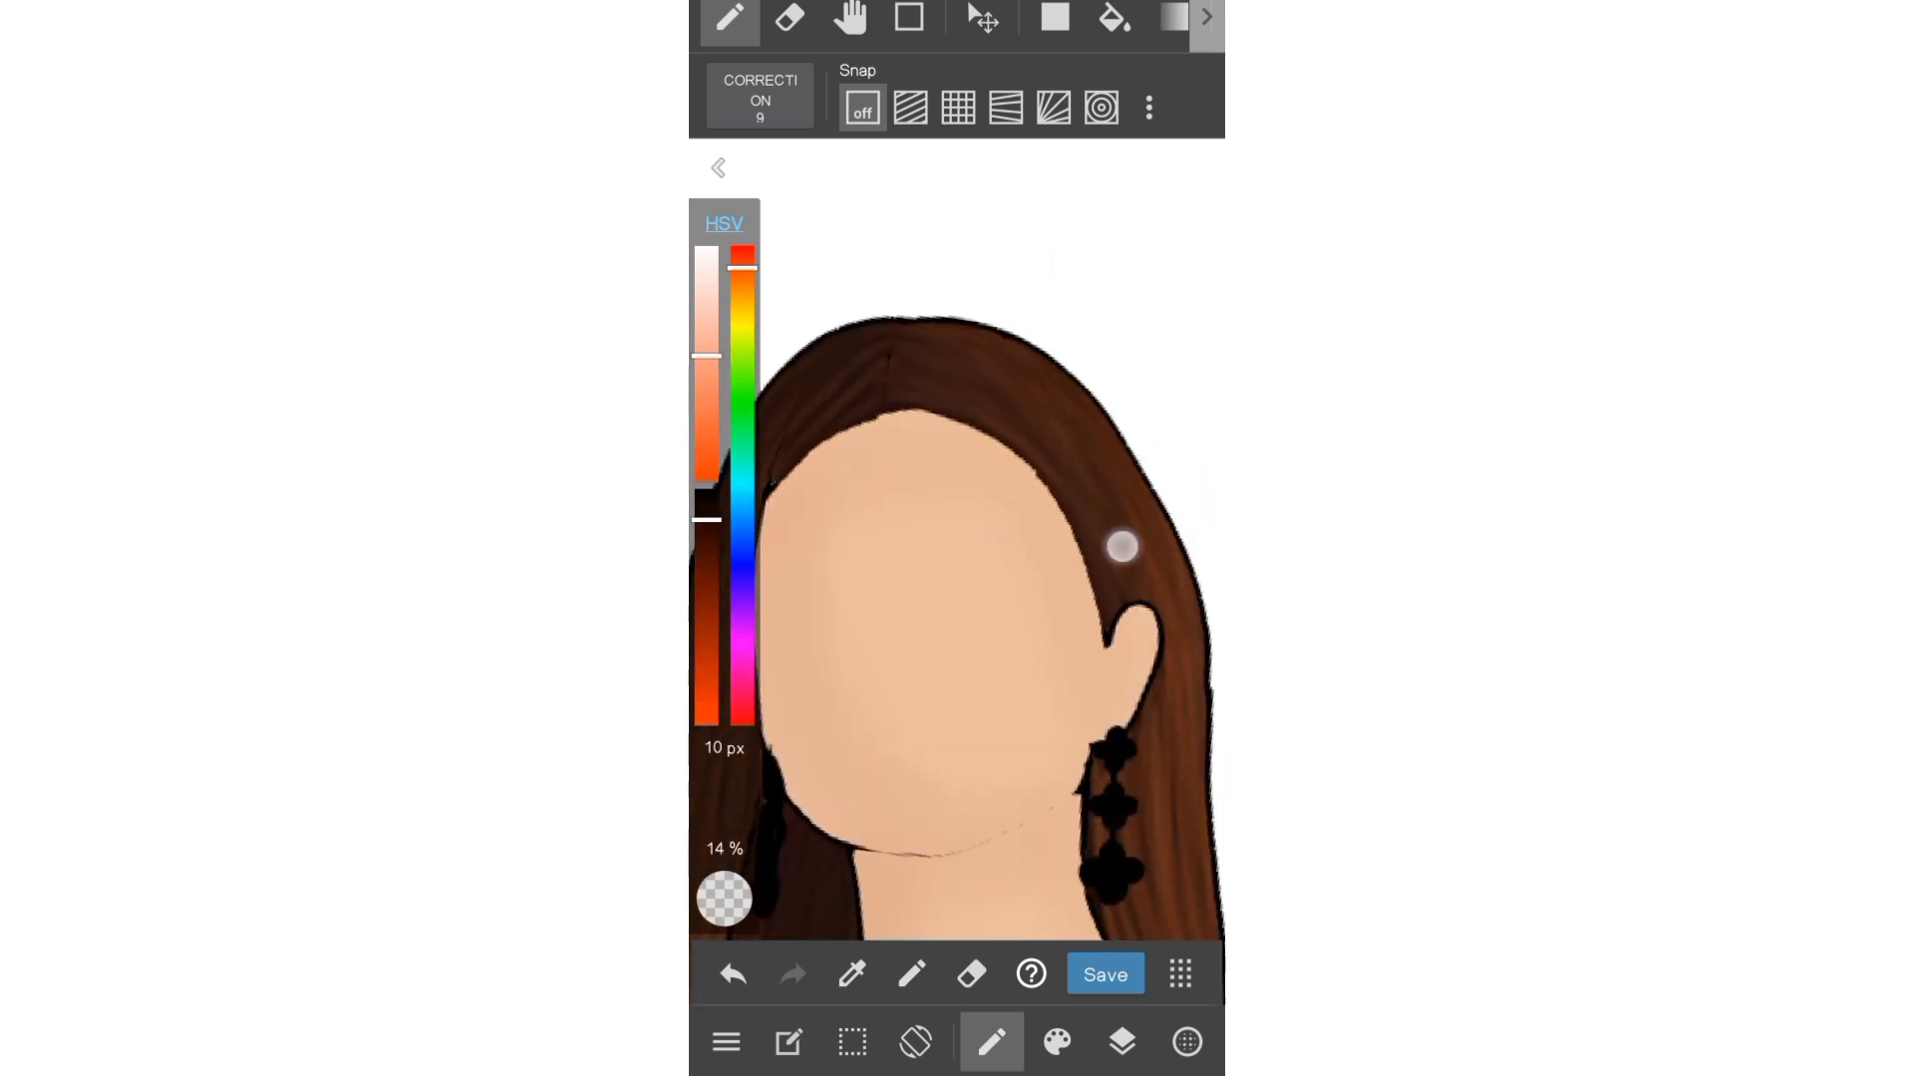
pyautogui.scroll(2, 1045, 424)
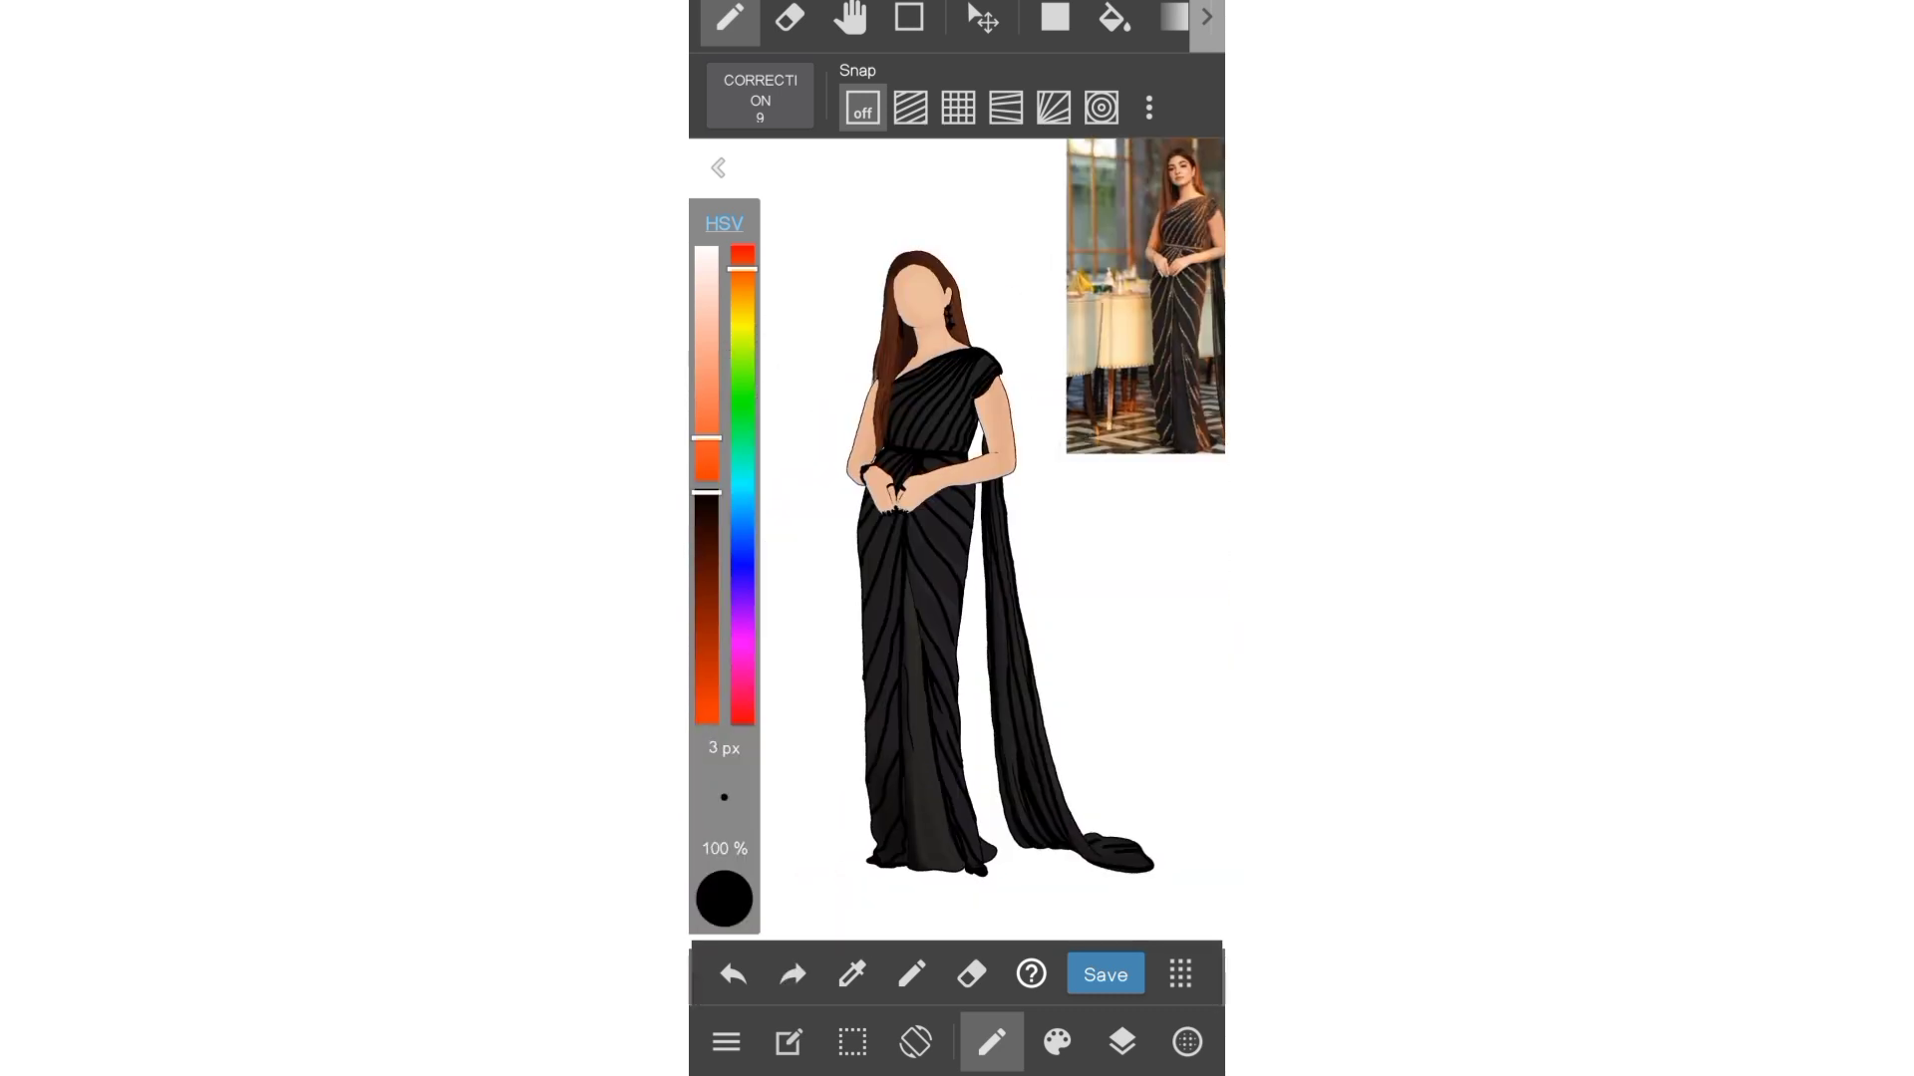
pyautogui.click(1124, 1042)
# - Select Layer9 and start adding a new layer from an image
pyautogui.scroll(-3, 1064, 688)
pyautogui.scroll(-5, 1084, 623)
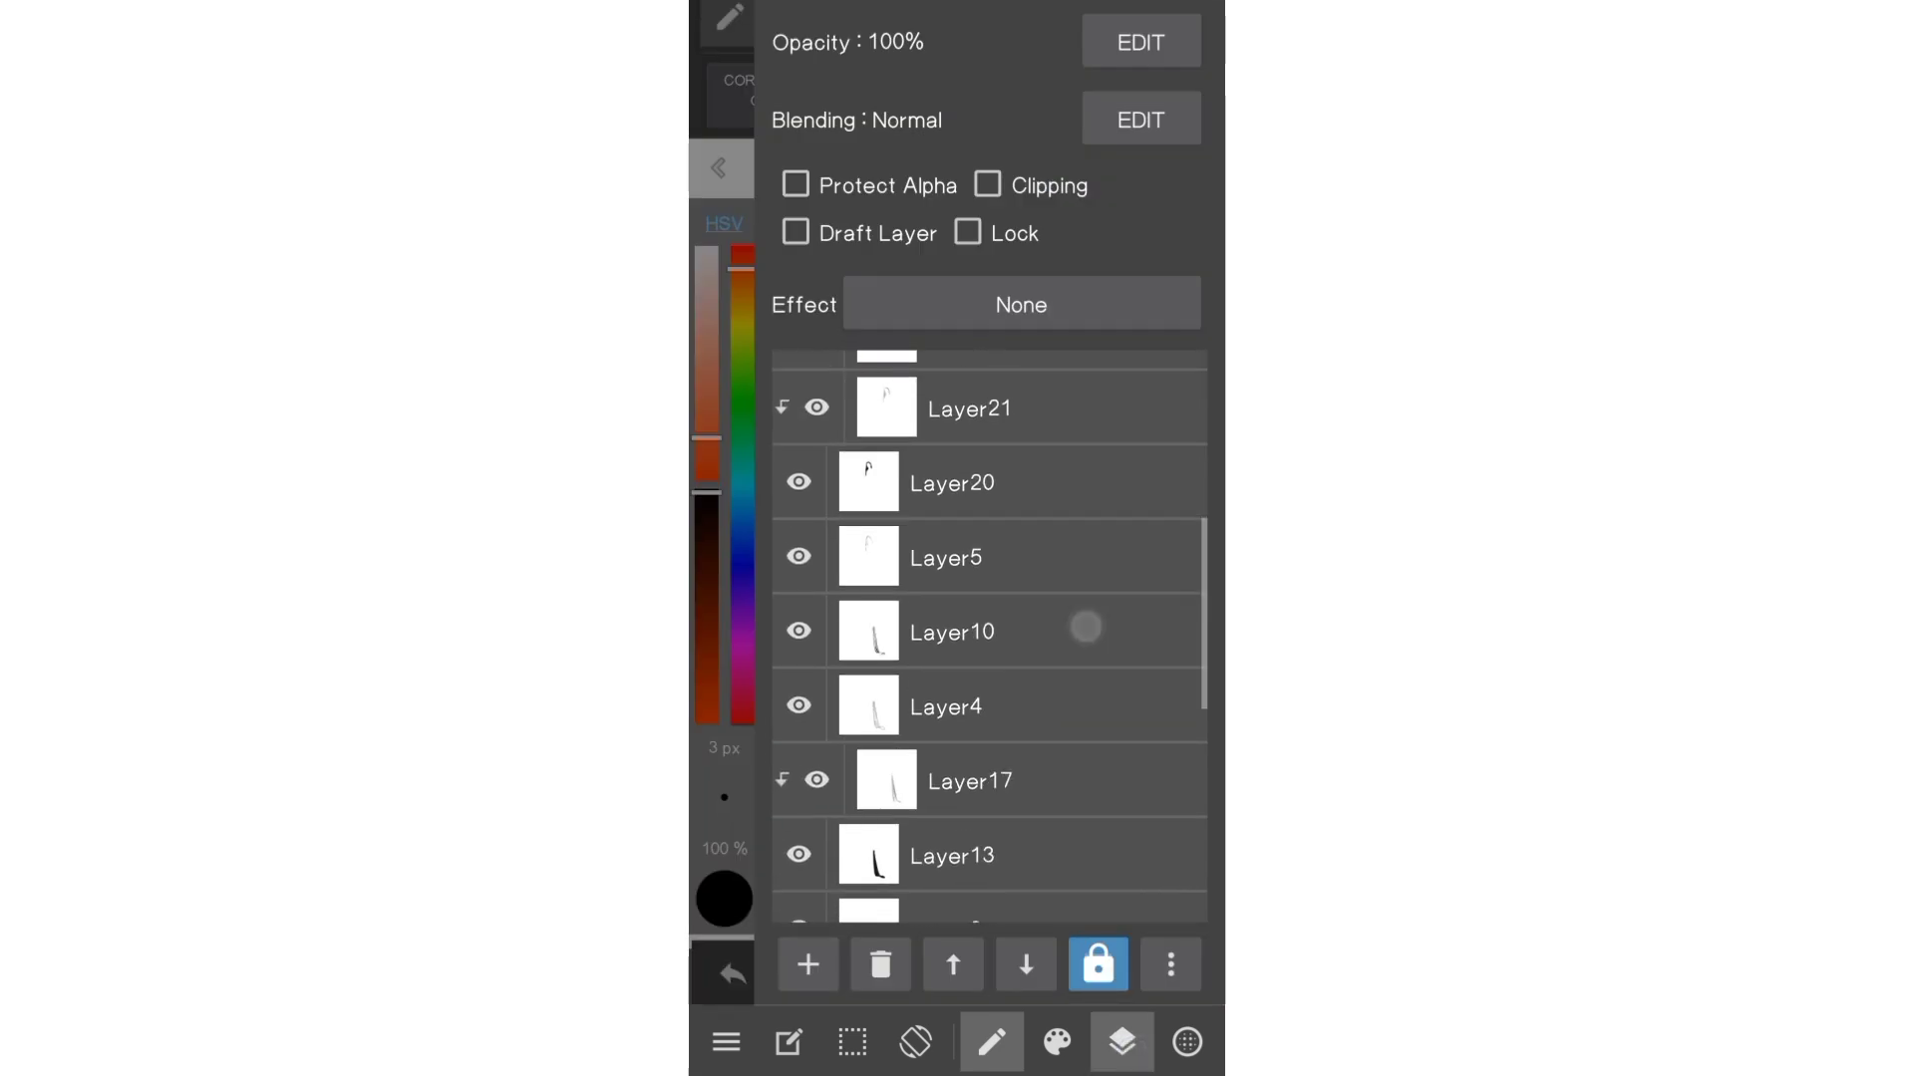
pyautogui.scroll(-5, 1059, 602)
pyautogui.scroll(-3, 1026, 698)
pyautogui.click(987, 515)
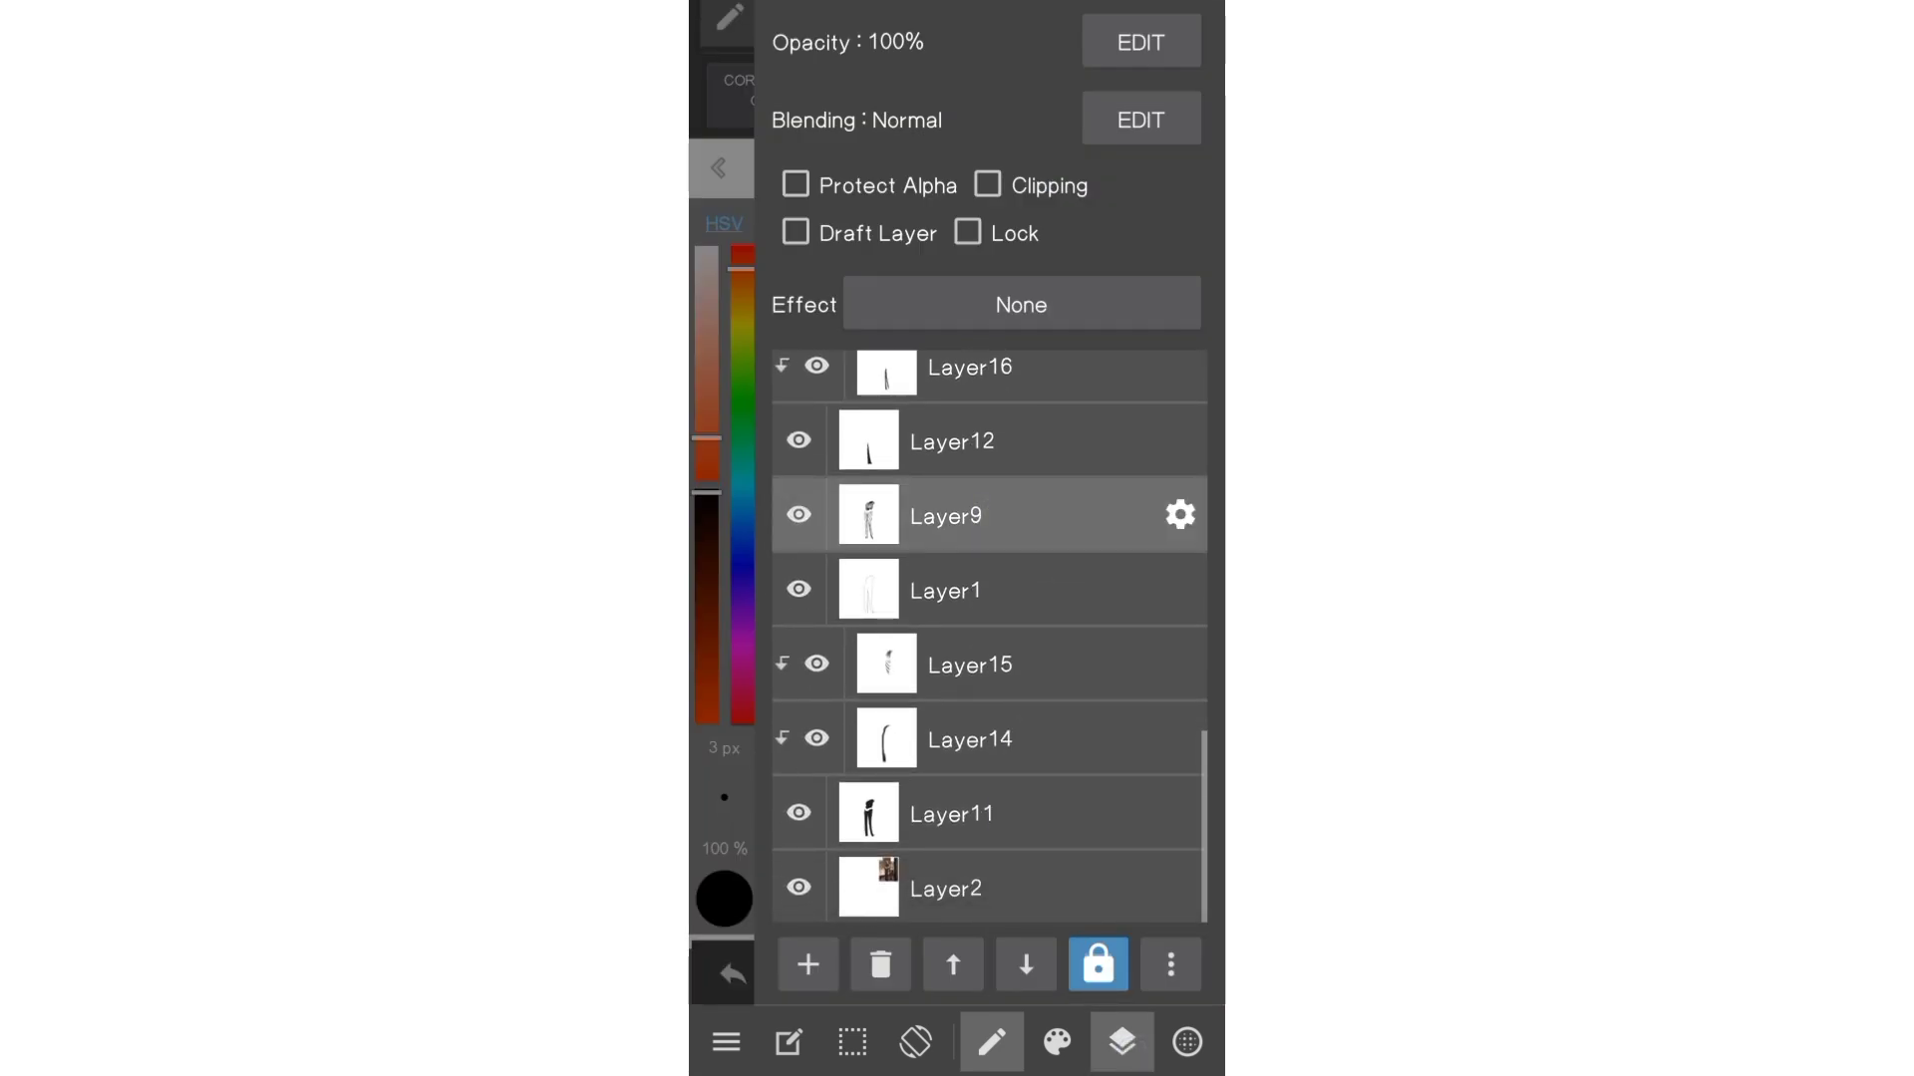
pyautogui.click(807, 964)
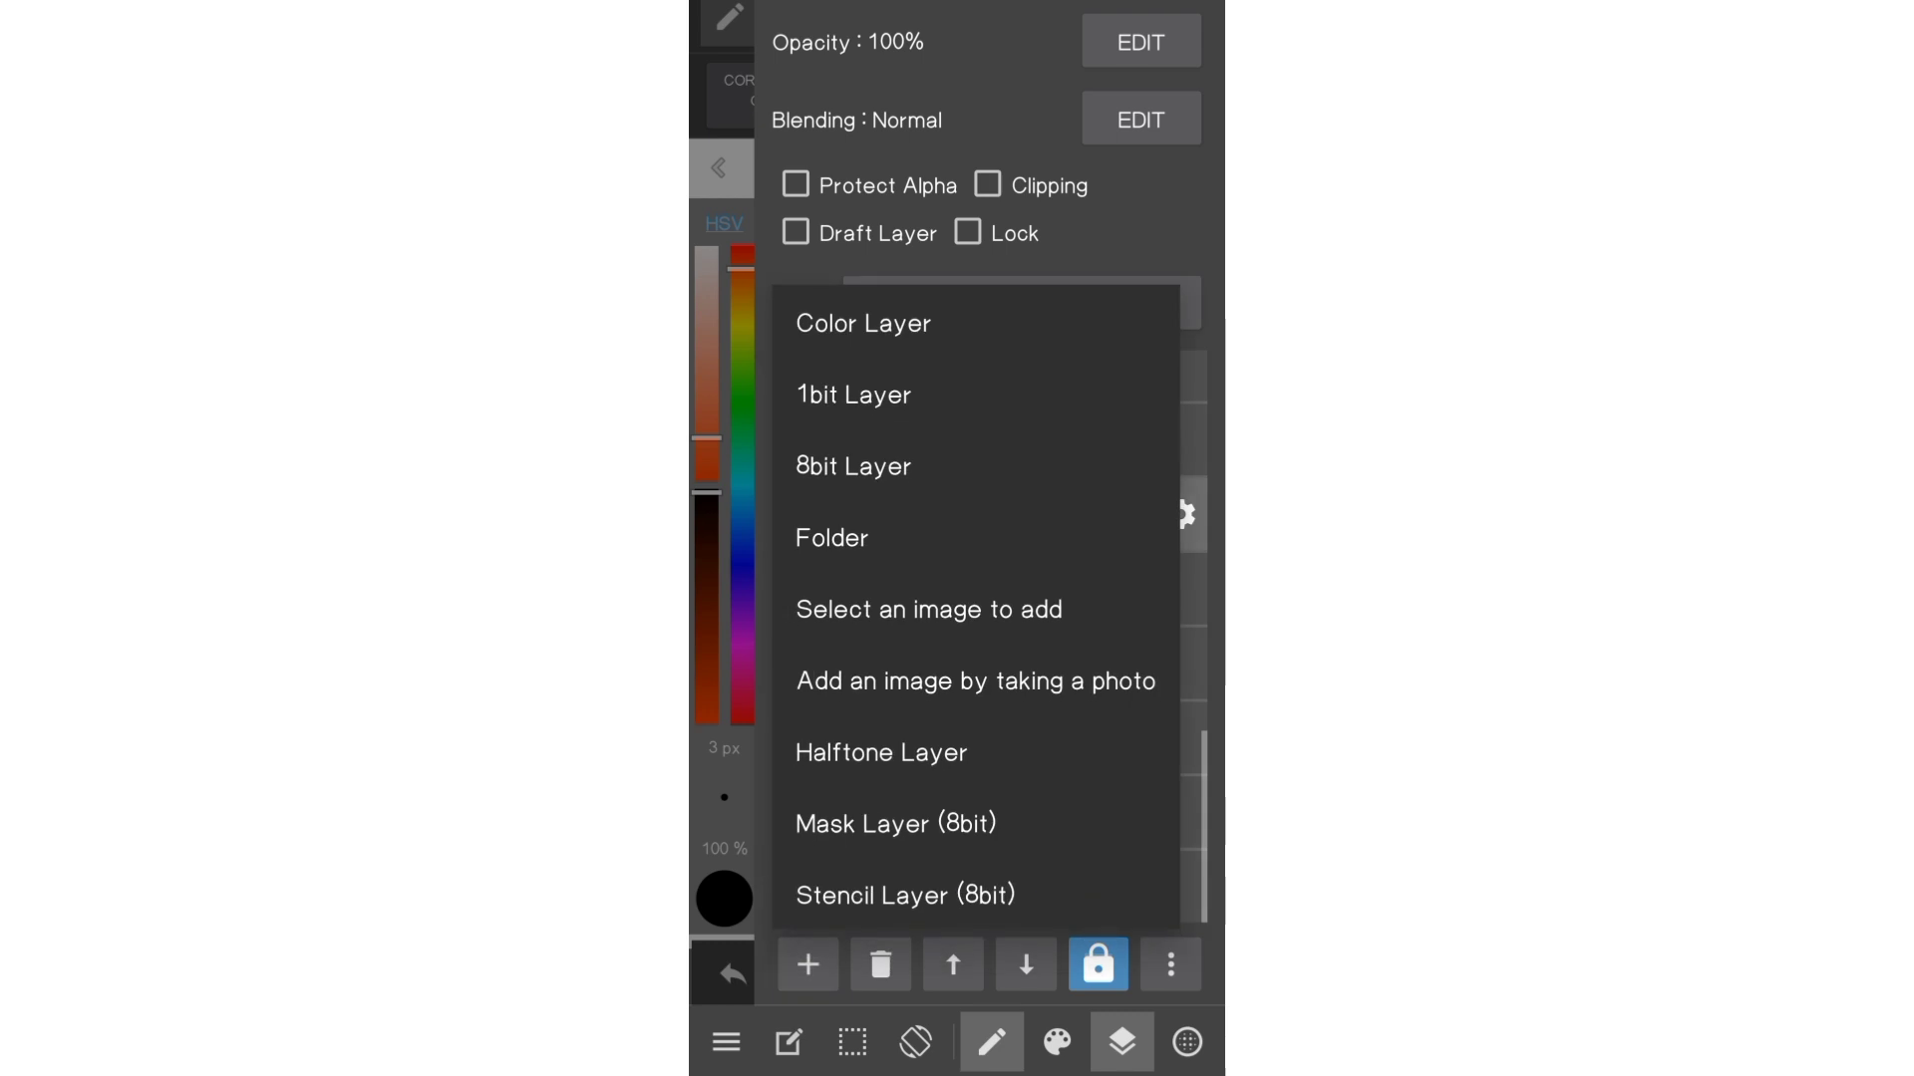
pyautogui.click(969, 610)
# - Choose the gold glitter photo, enlarge it to 200% and position it over the saree
pyautogui.click(790, 231)
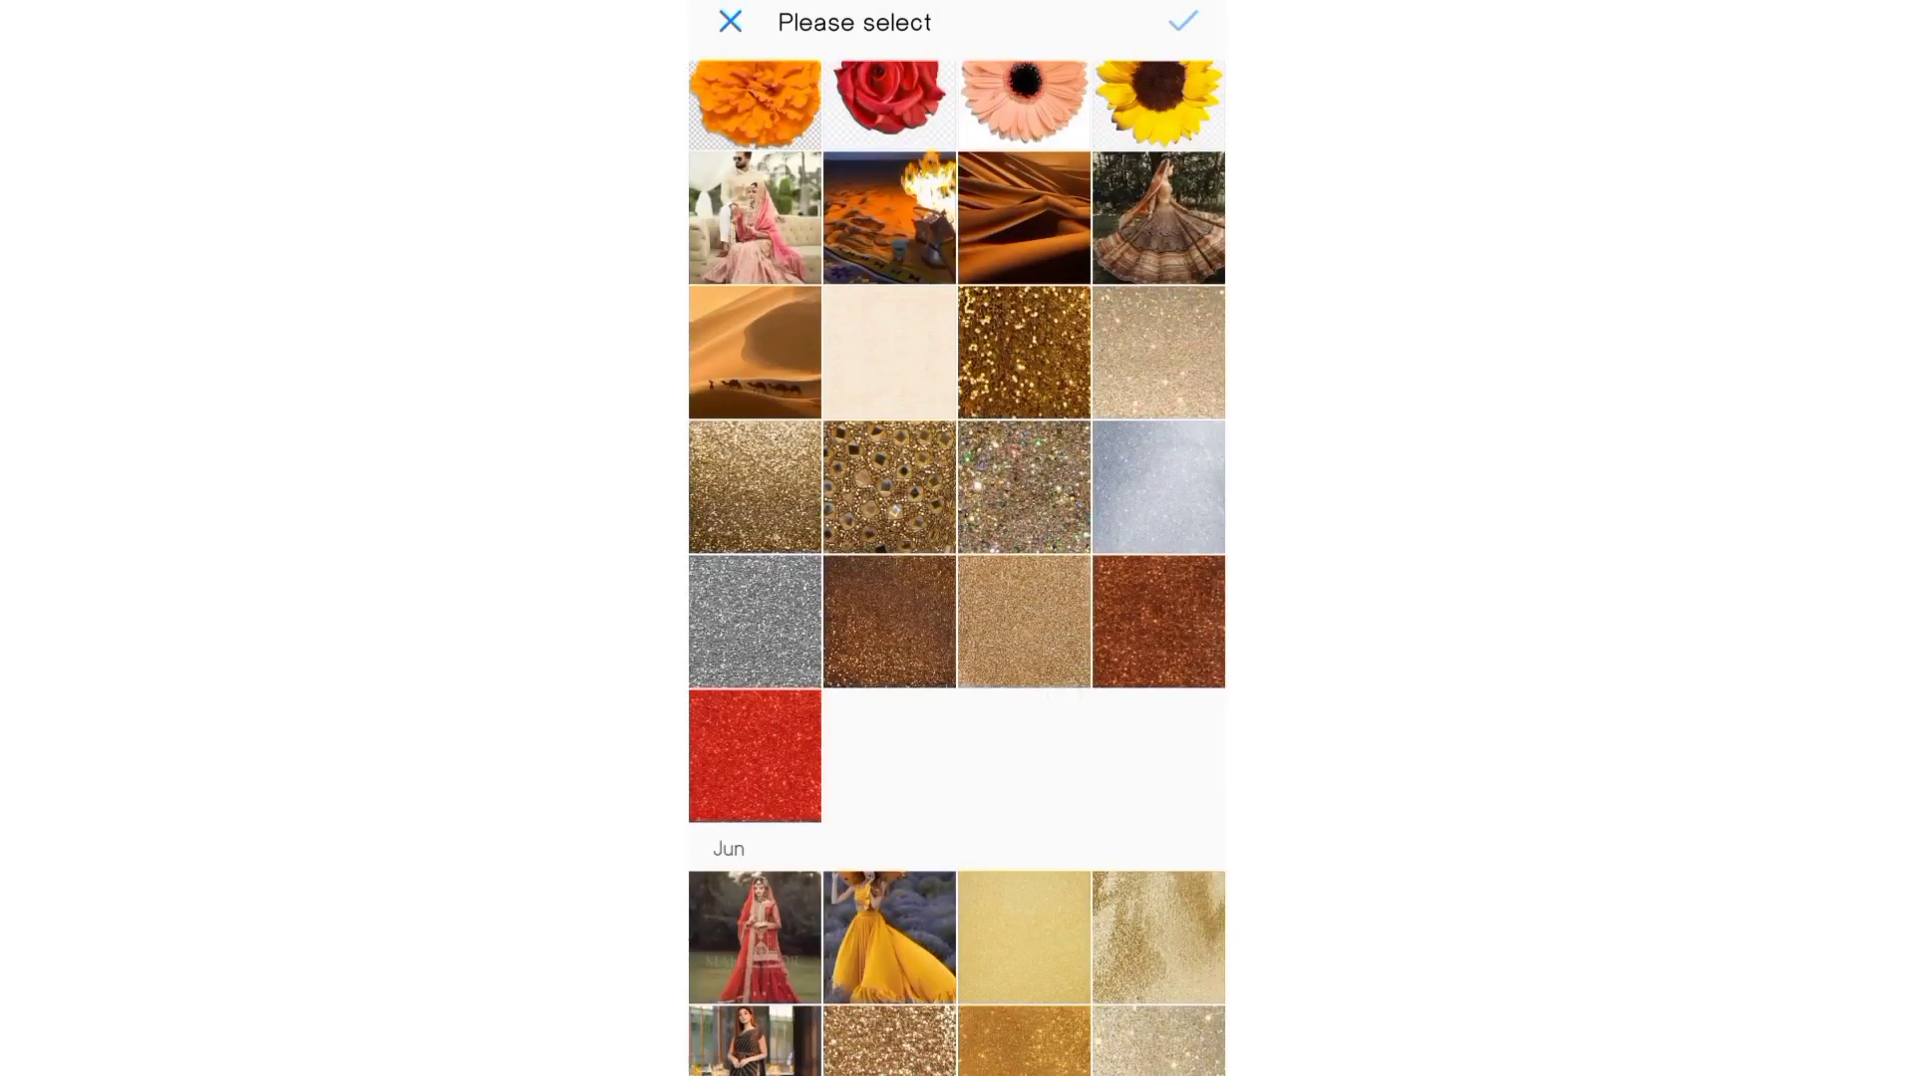
pyautogui.scroll(-5, 1044, 793)
pyautogui.scroll(-2, 1044, 792)
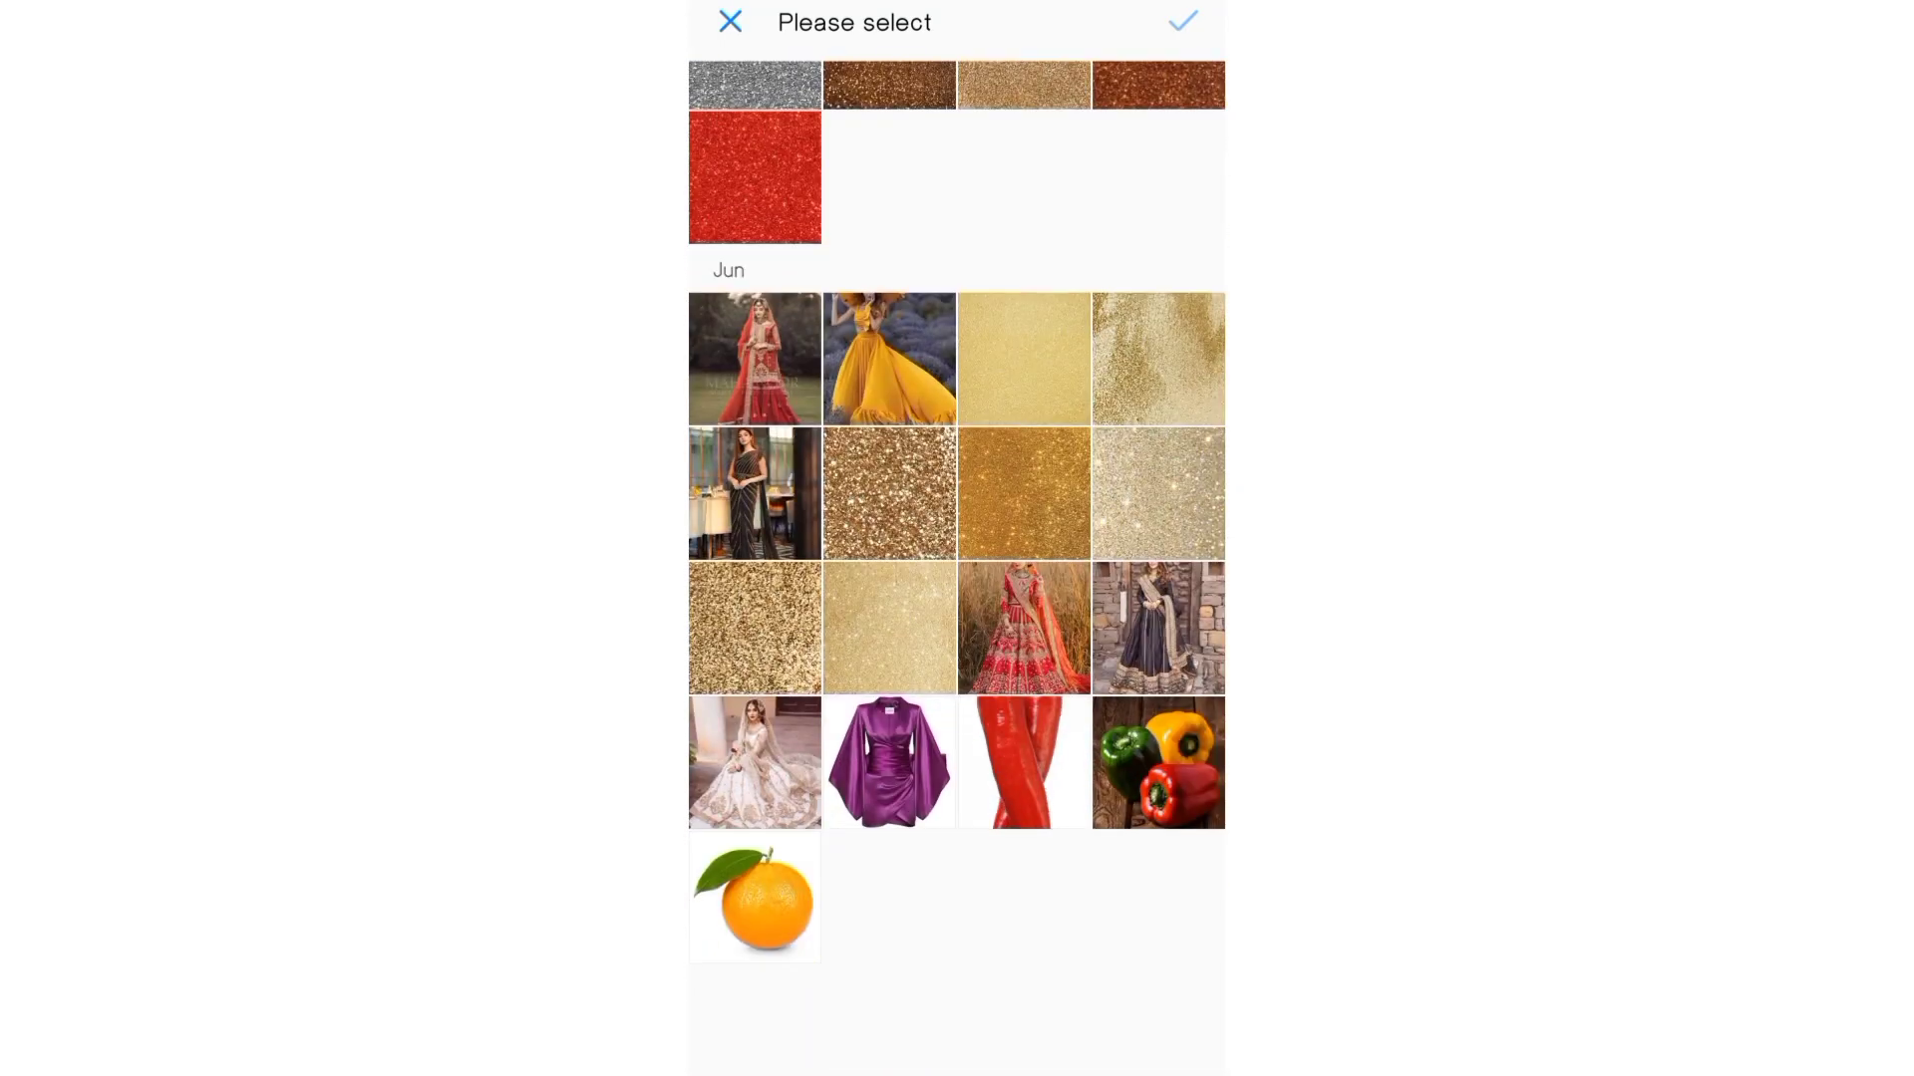
pyautogui.click(895, 491)
pyautogui.moveTo(936, 588); pyautogui.dragTo(930, 547)
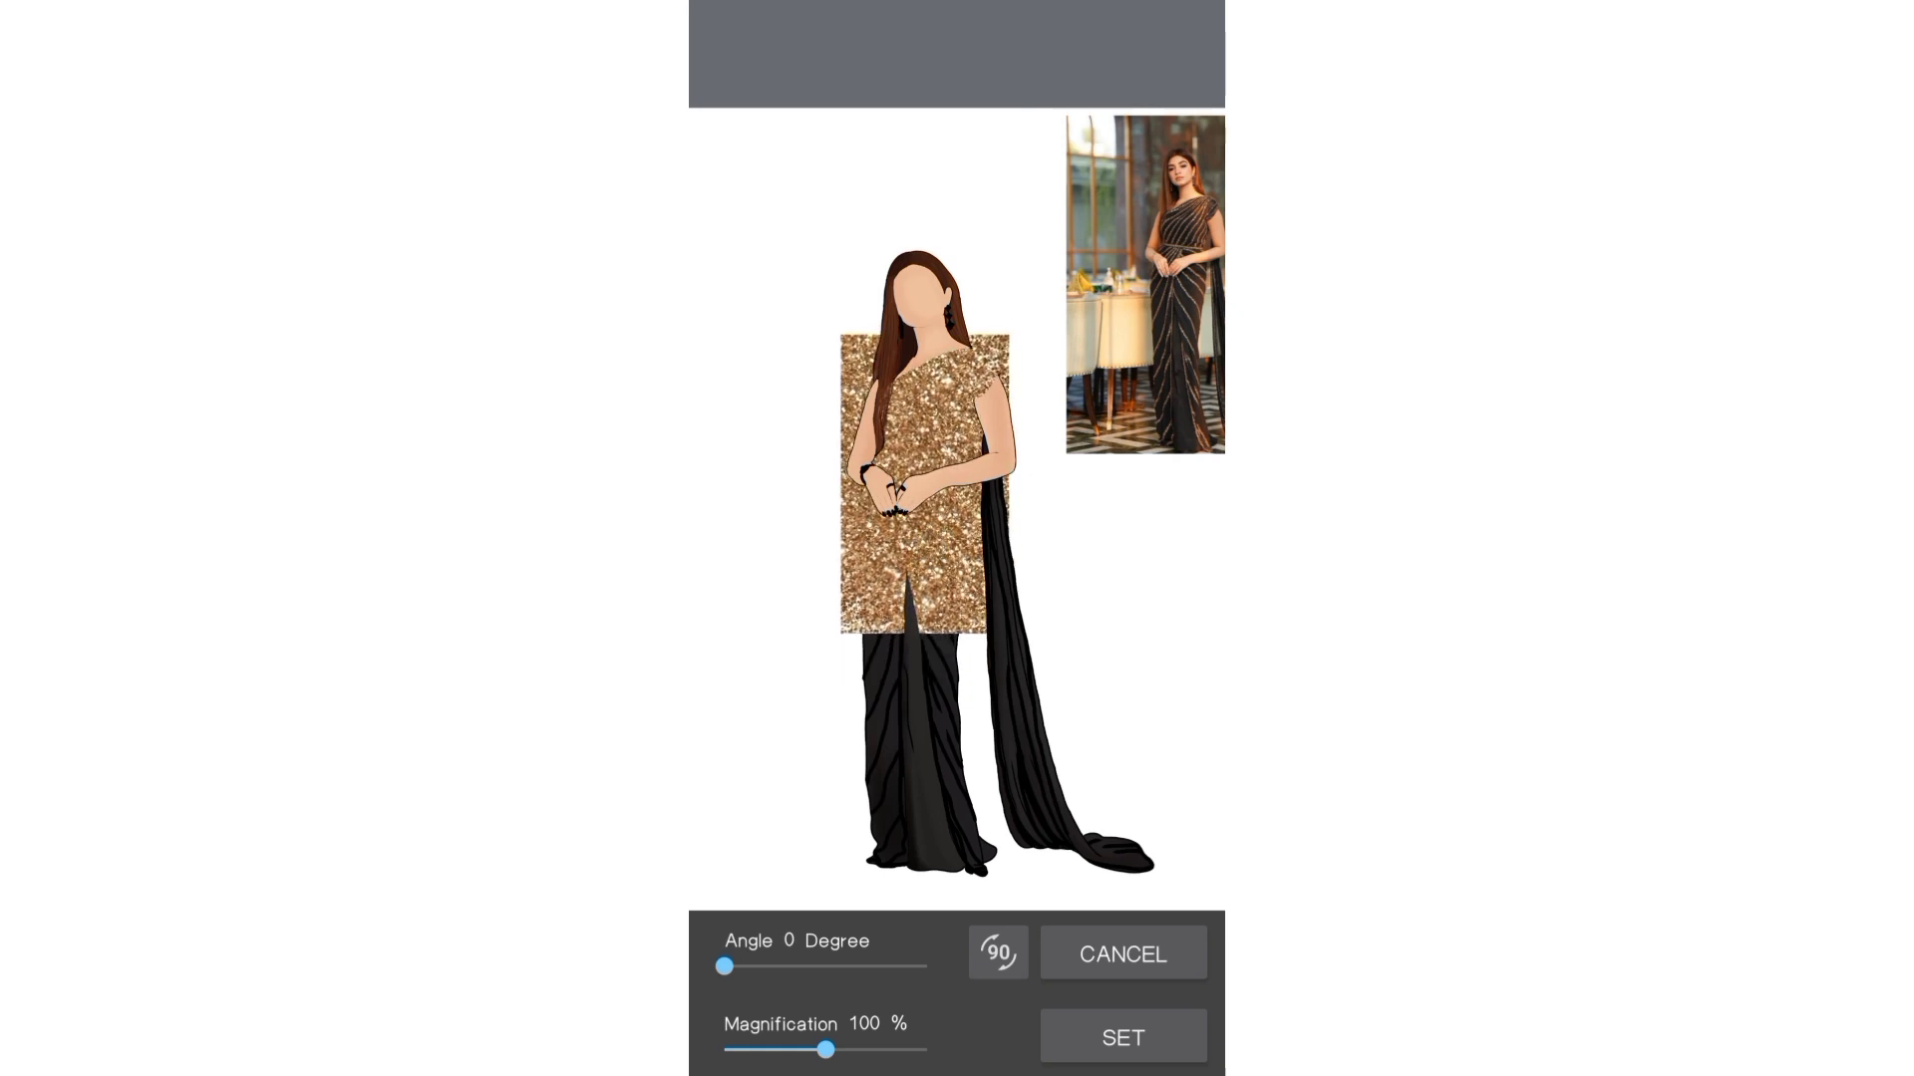
pyautogui.moveTo(825, 1050); pyautogui.dragTo(927, 1049)
pyautogui.moveTo(952, 565); pyautogui.dragTo(956, 737)
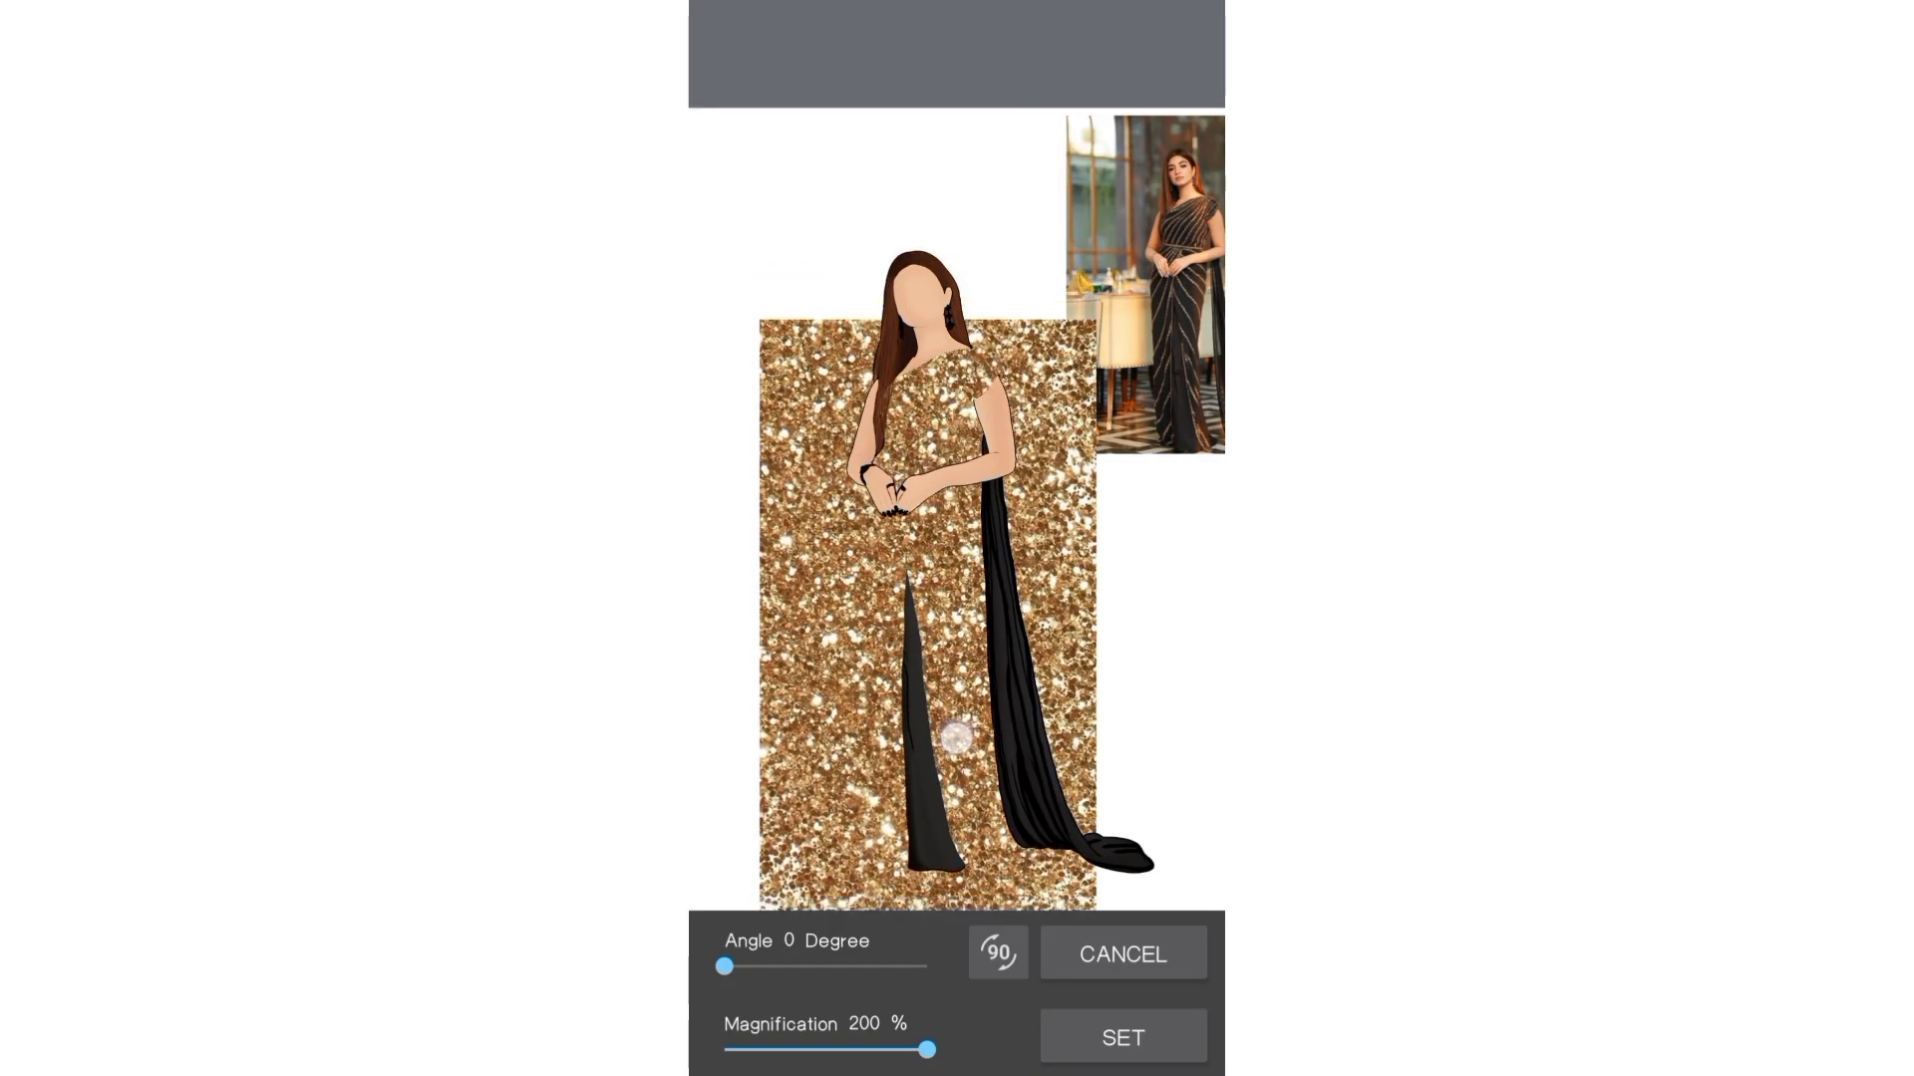
# - Confirm the glitter placement without line art extraction and return to the layer list
pyautogui.click(1123, 1037)
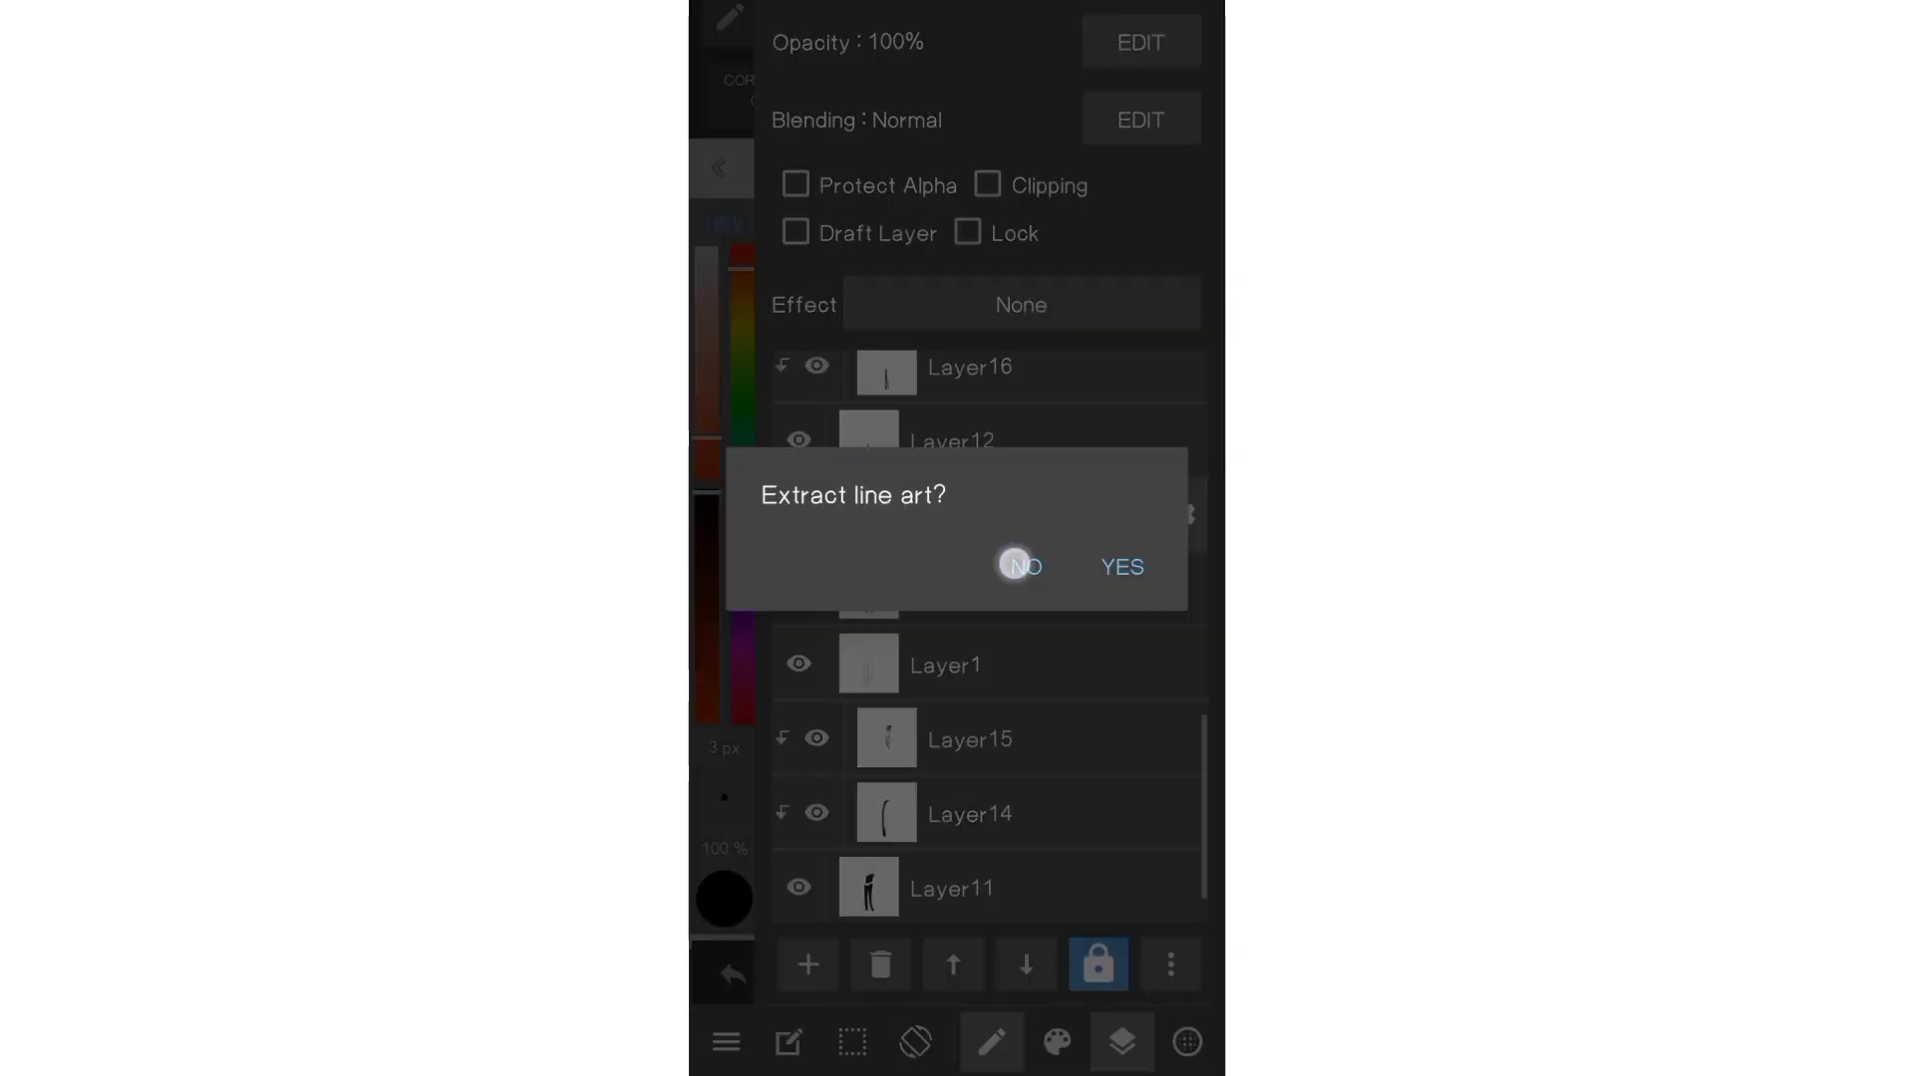
pyautogui.click(1123, 564)
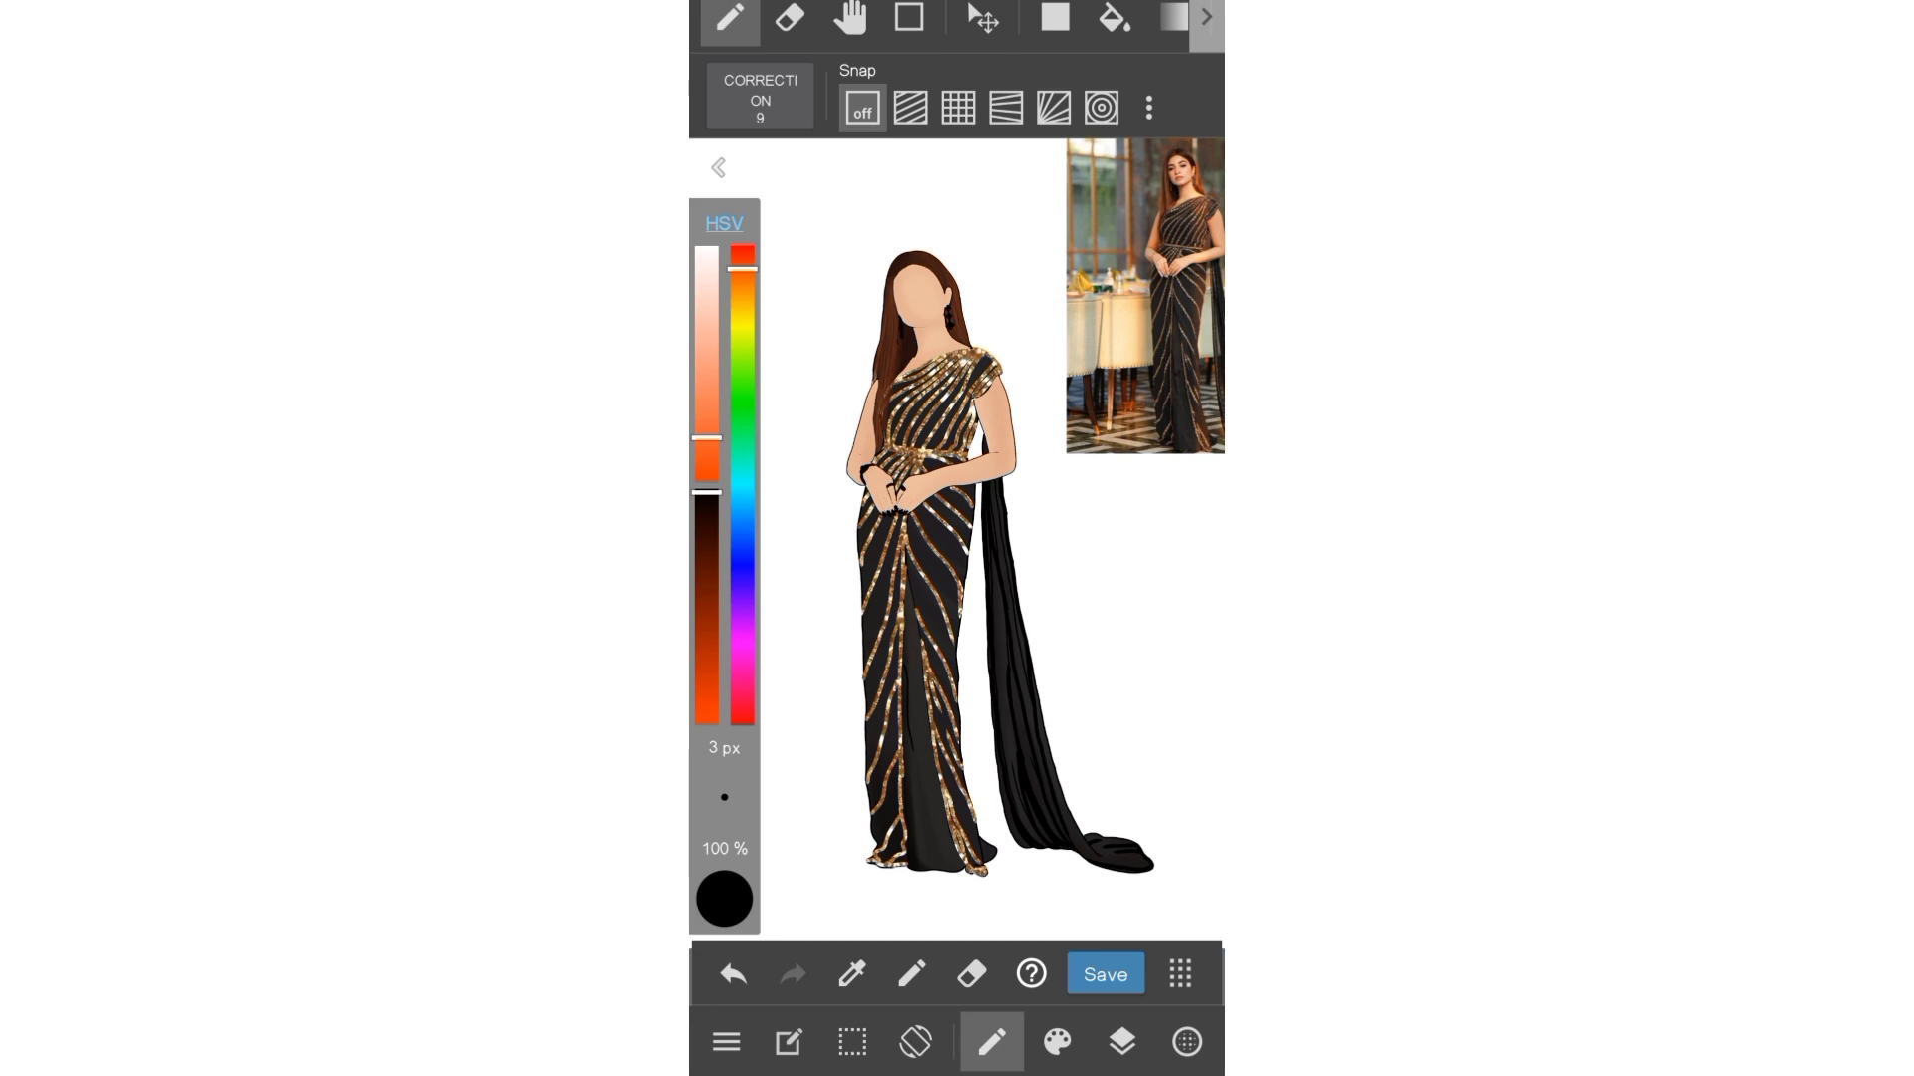
pyautogui.click(1121, 1042)
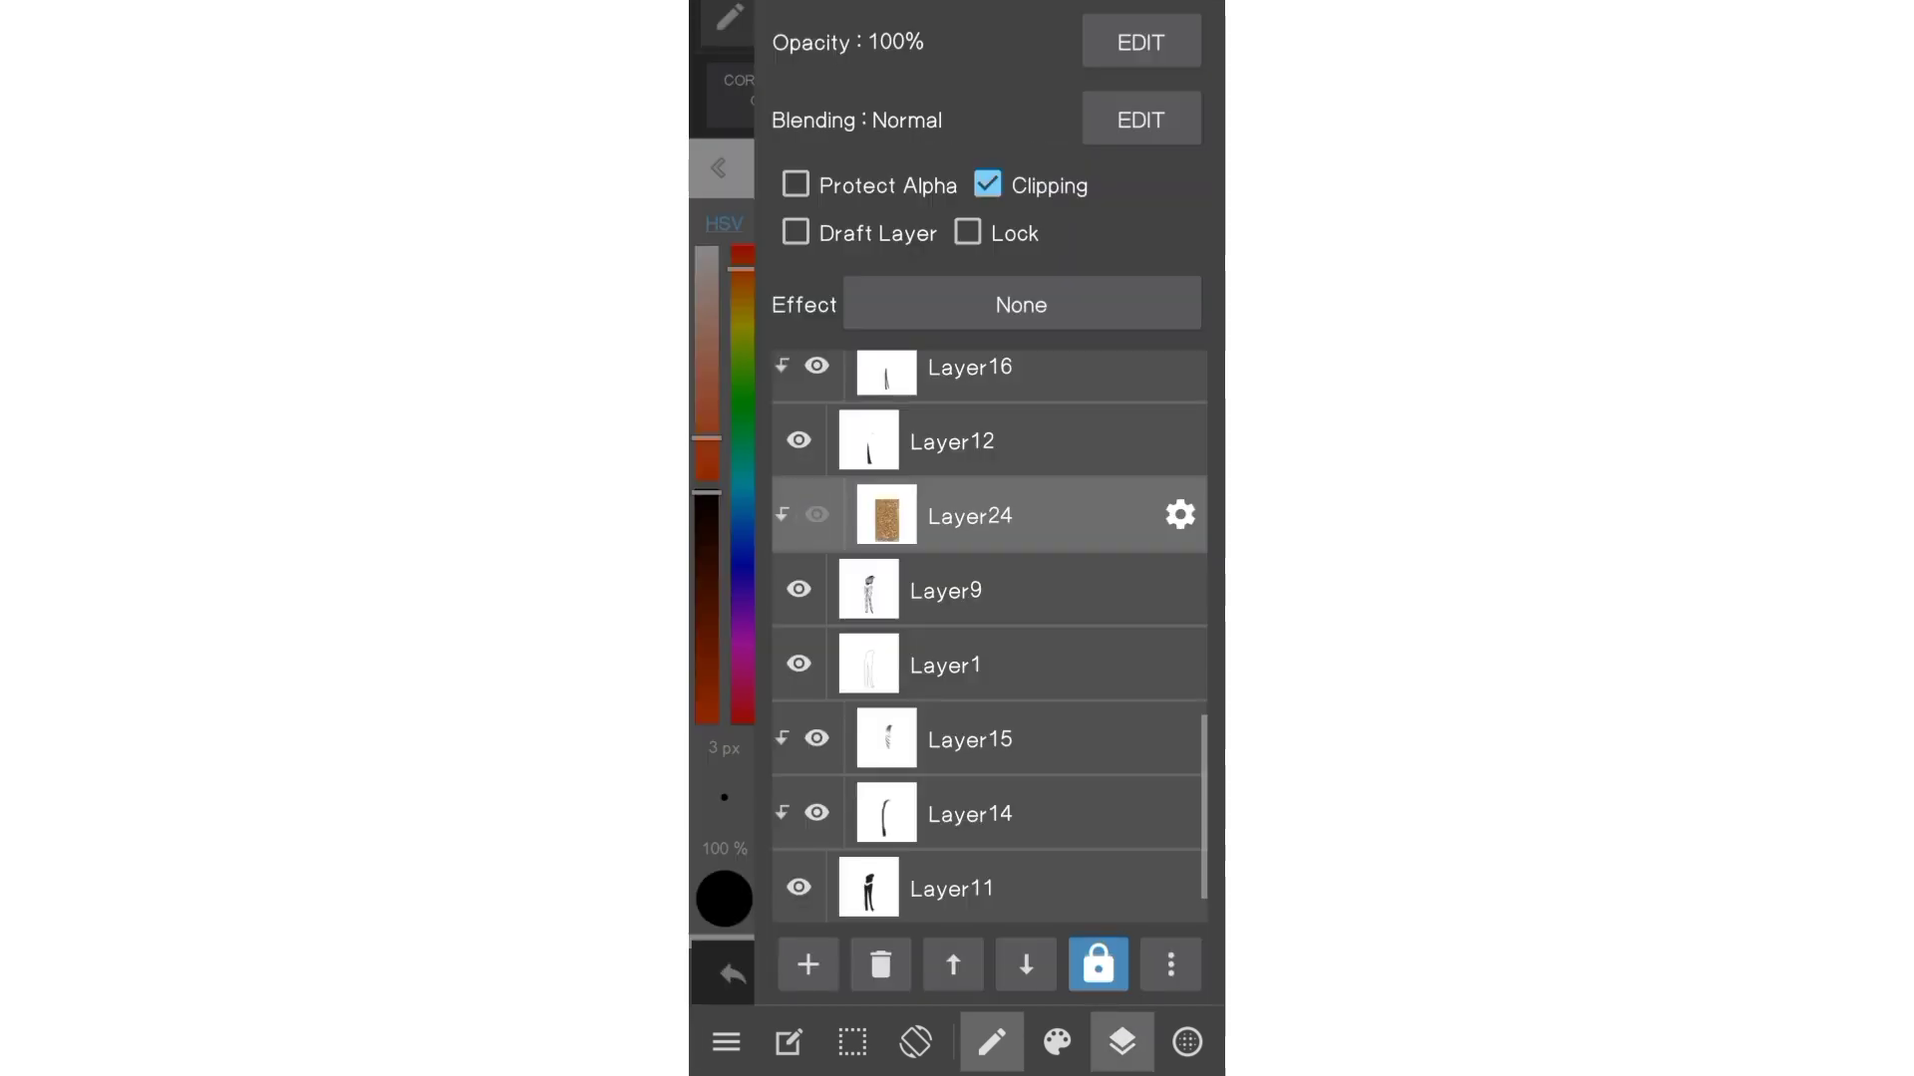
# - Add a new image layer from a second gold glitter photo
pyautogui.click(947, 590)
pyautogui.click(808, 964)
pyautogui.click(983, 607)
pyautogui.scroll(-3, 1016, 901)
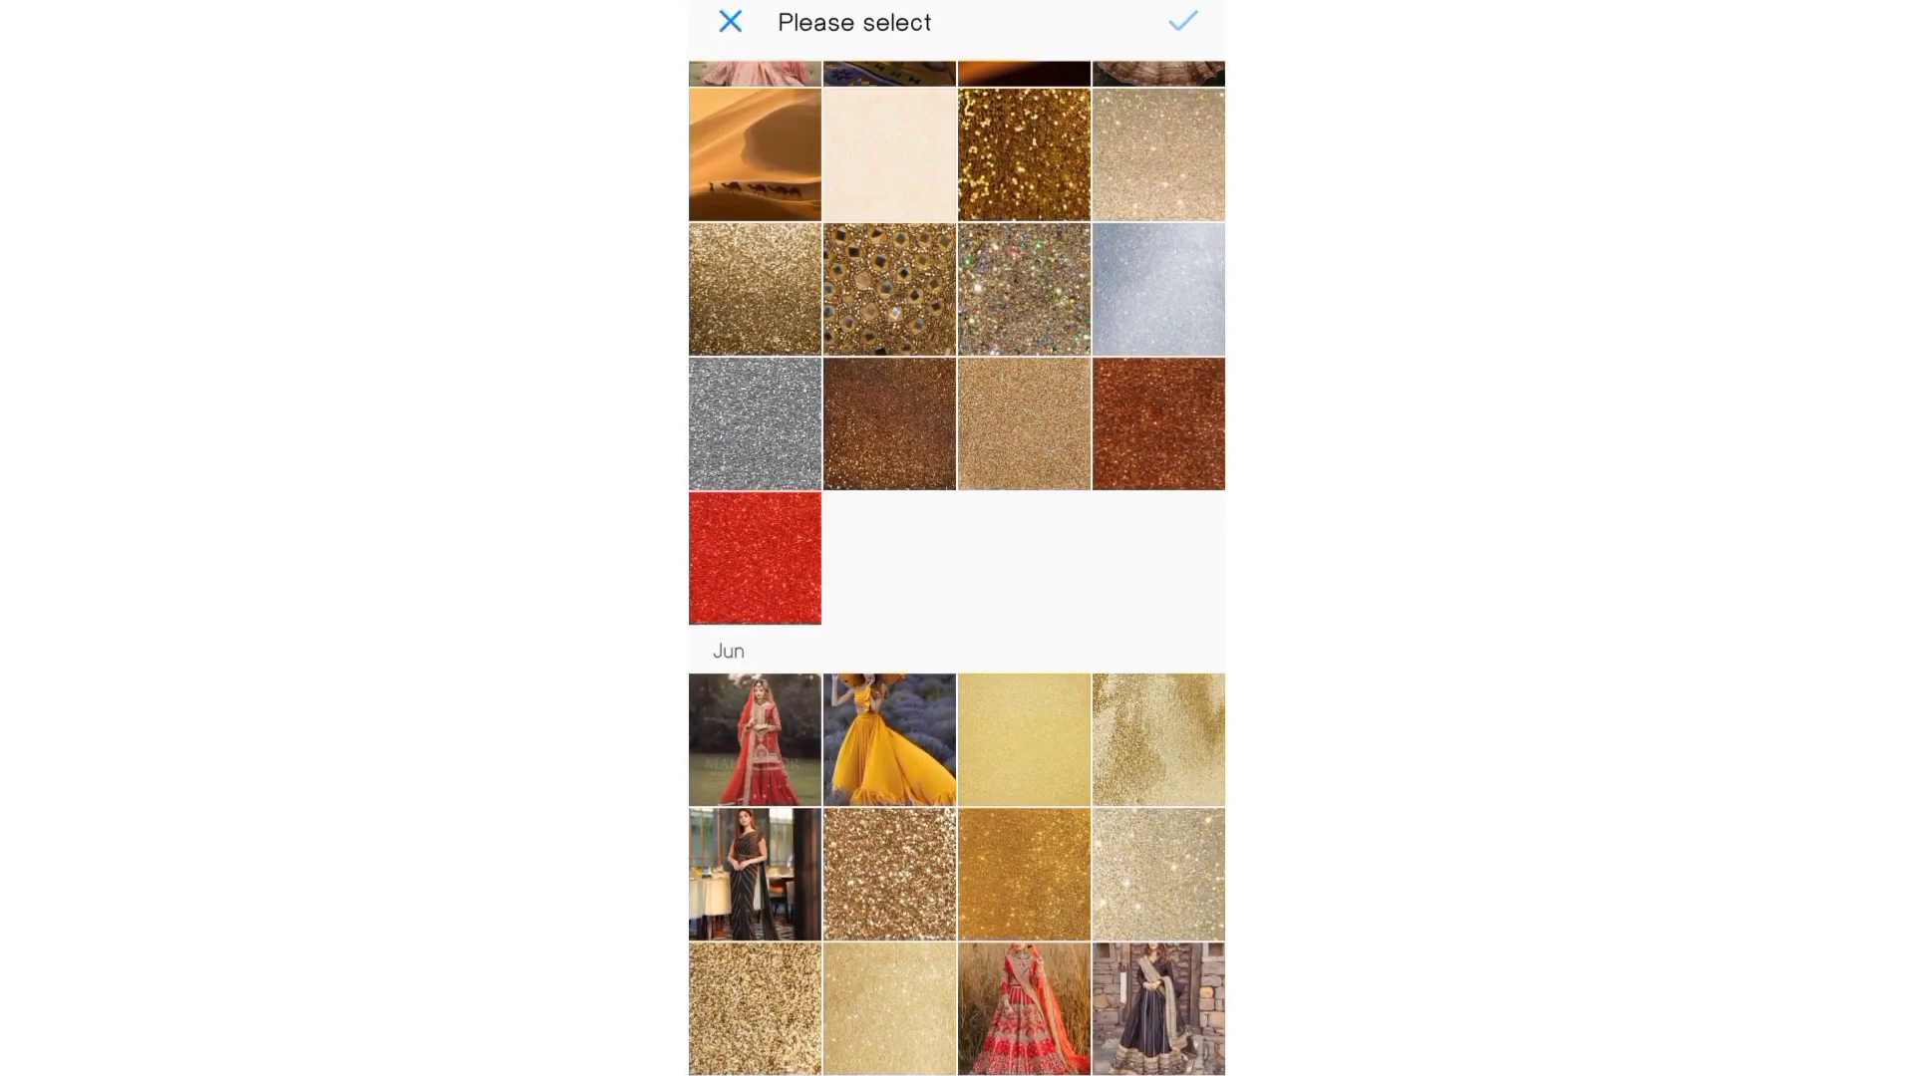
pyautogui.scroll(-3, 957, 598)
pyautogui.click(754, 543)
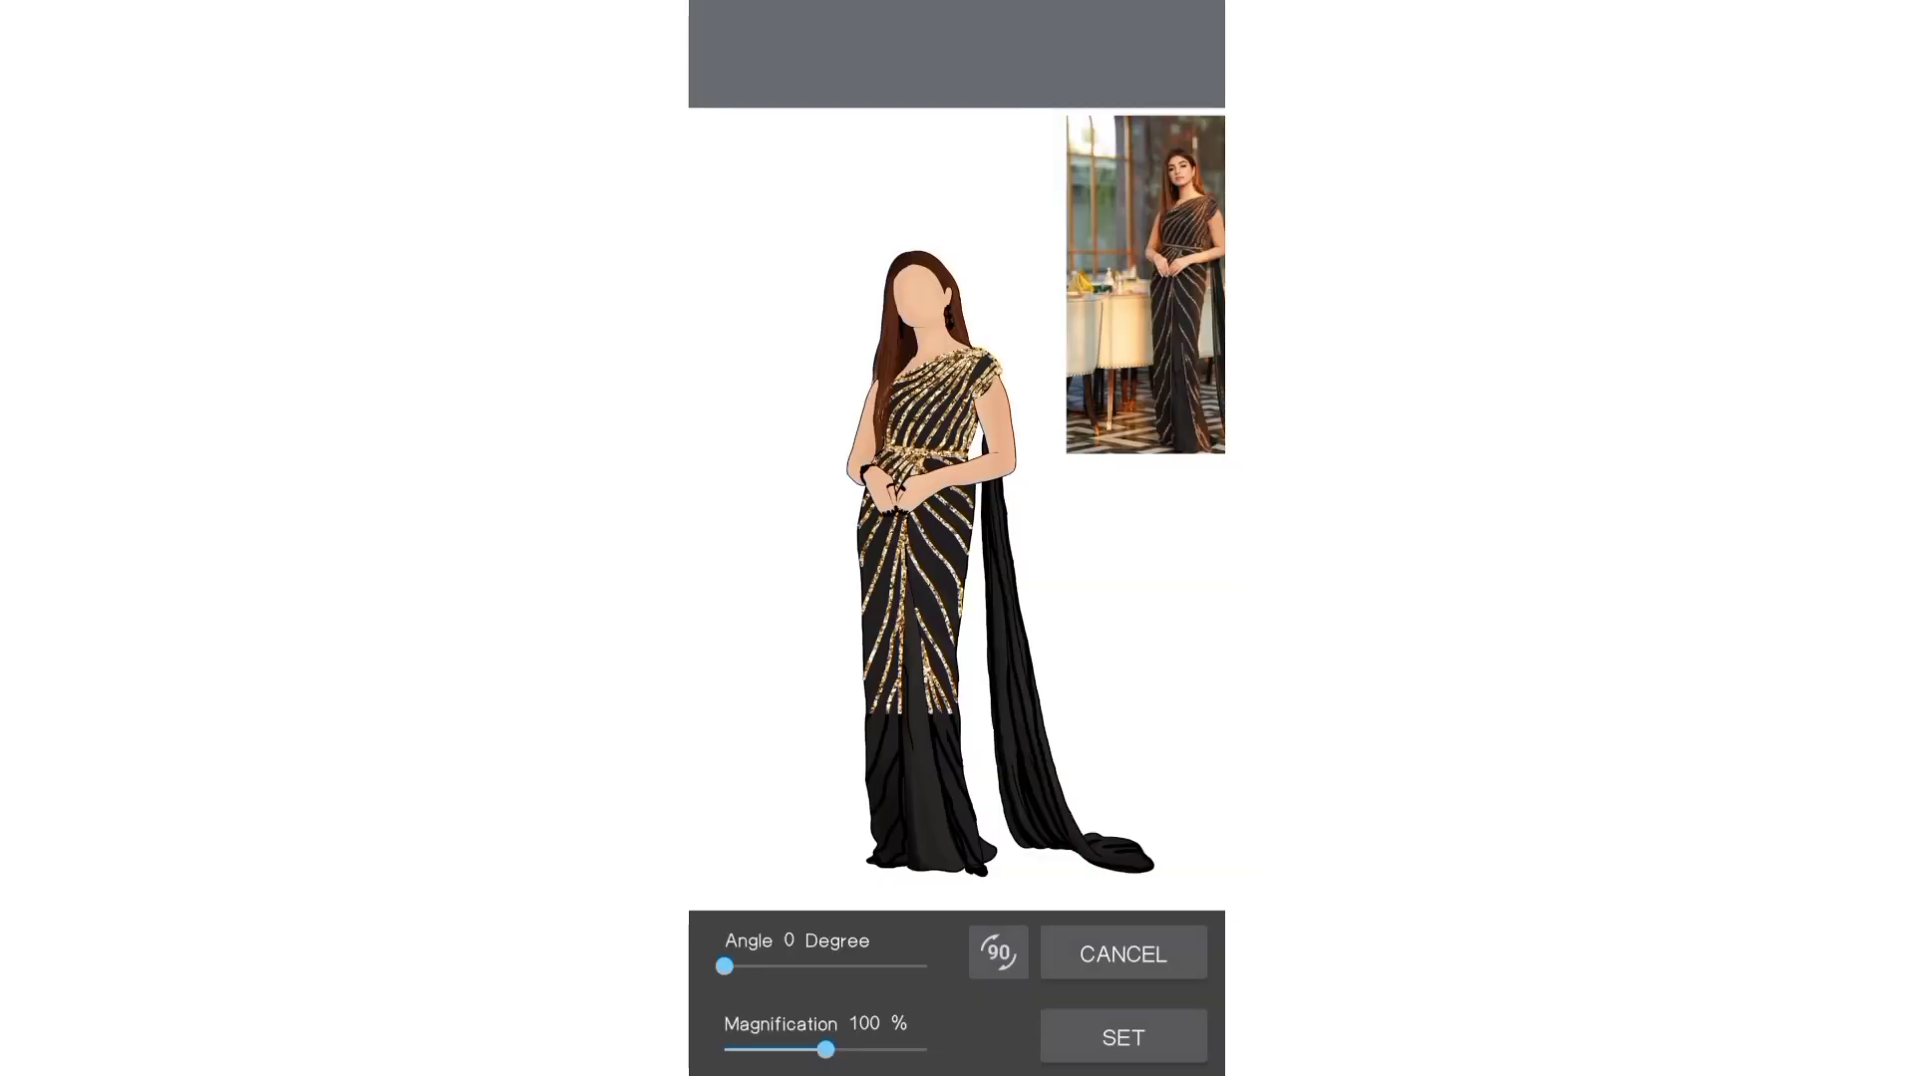
# - Scale the second glitter to 200%, apply it without line art extraction, and compare on canvas
pyautogui.moveTo(826, 1050); pyautogui.dragTo(927, 1049)
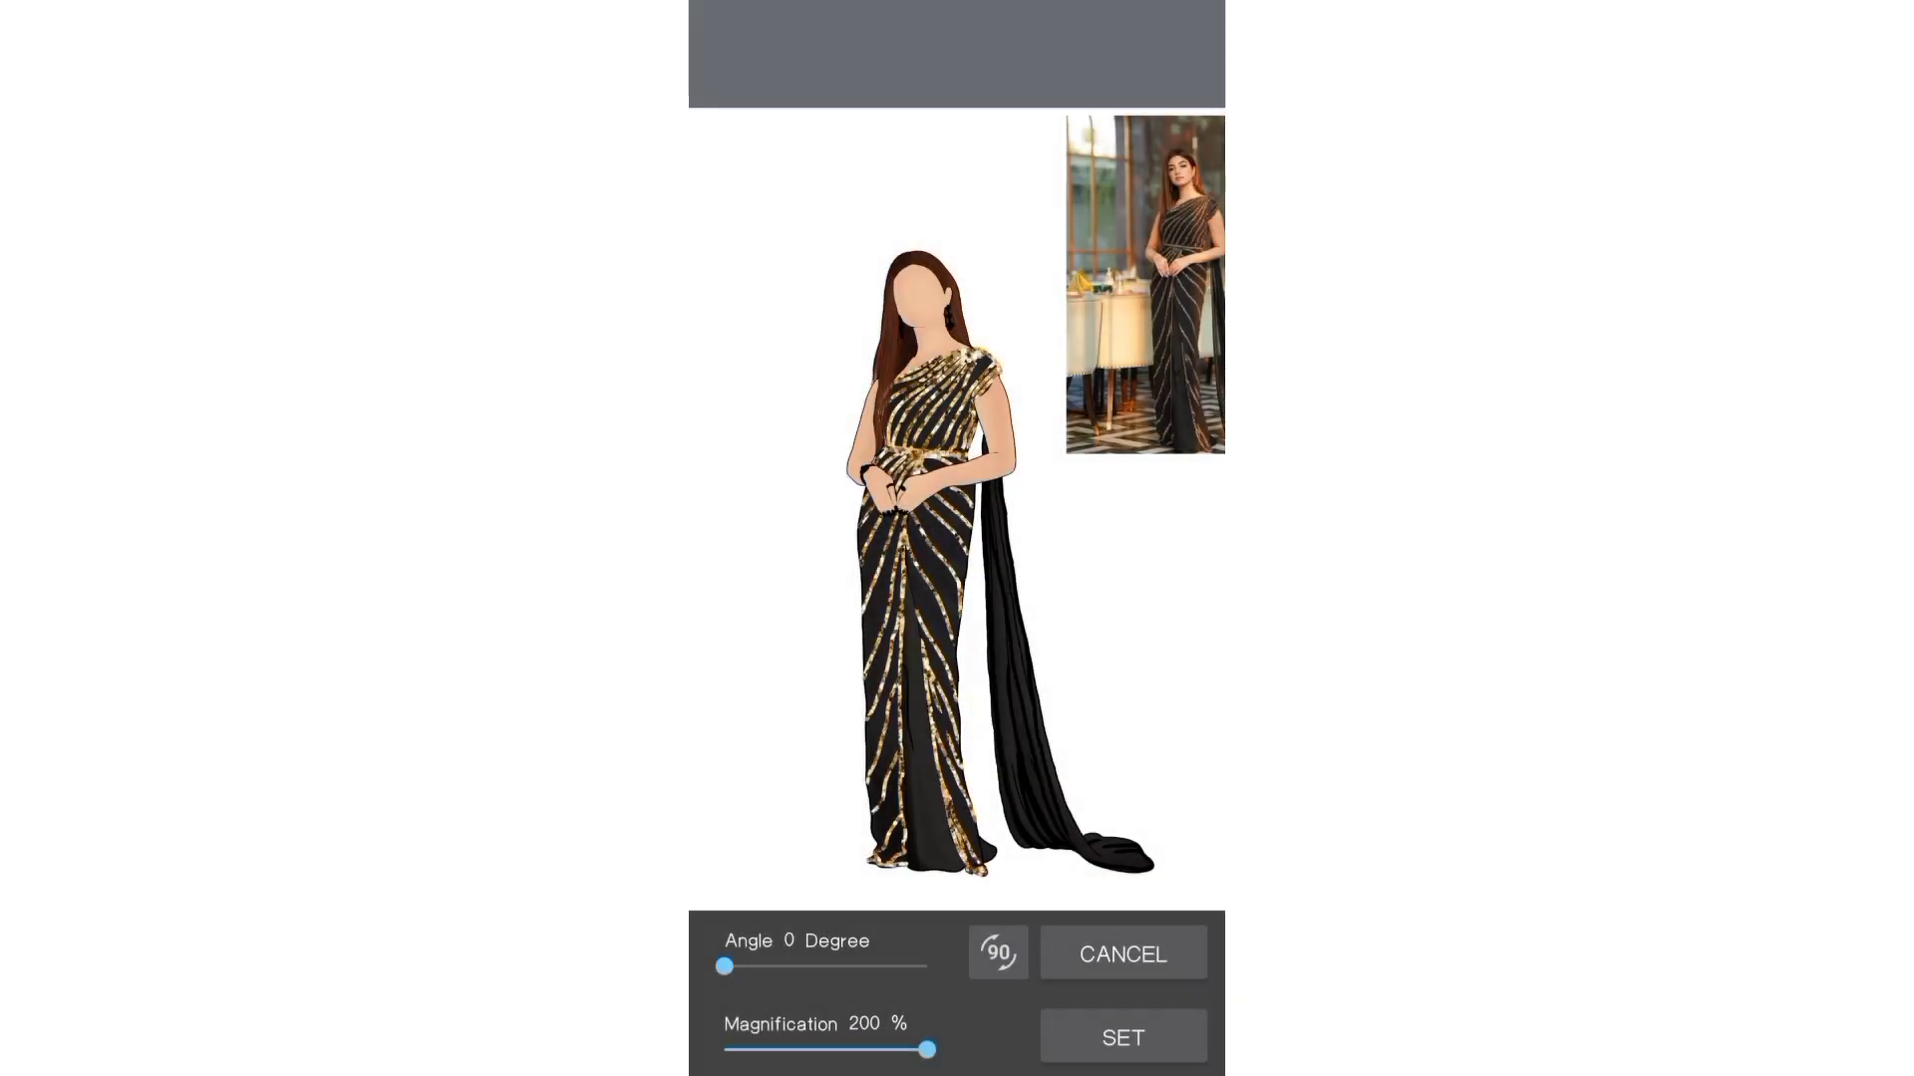
pyautogui.click(1123, 1037)
pyautogui.click(1027, 564)
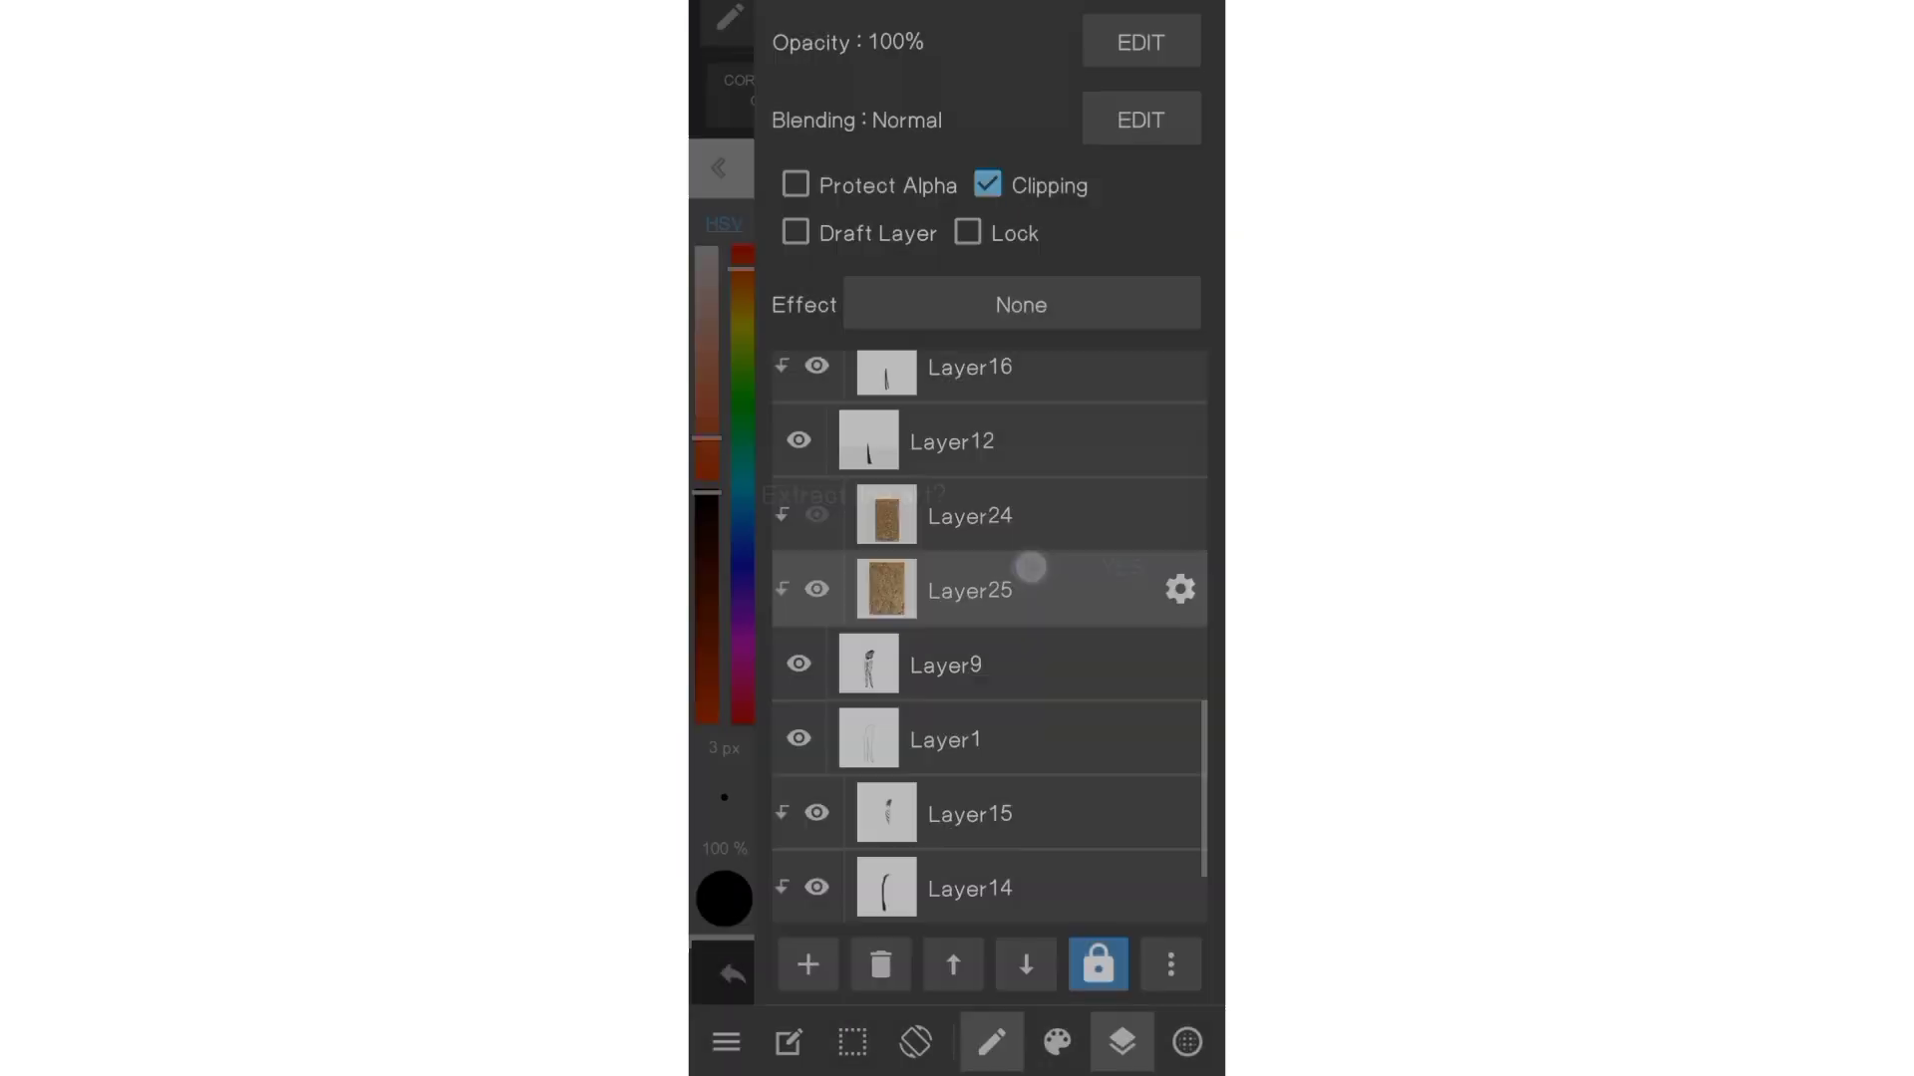
pyautogui.click(1123, 1041)
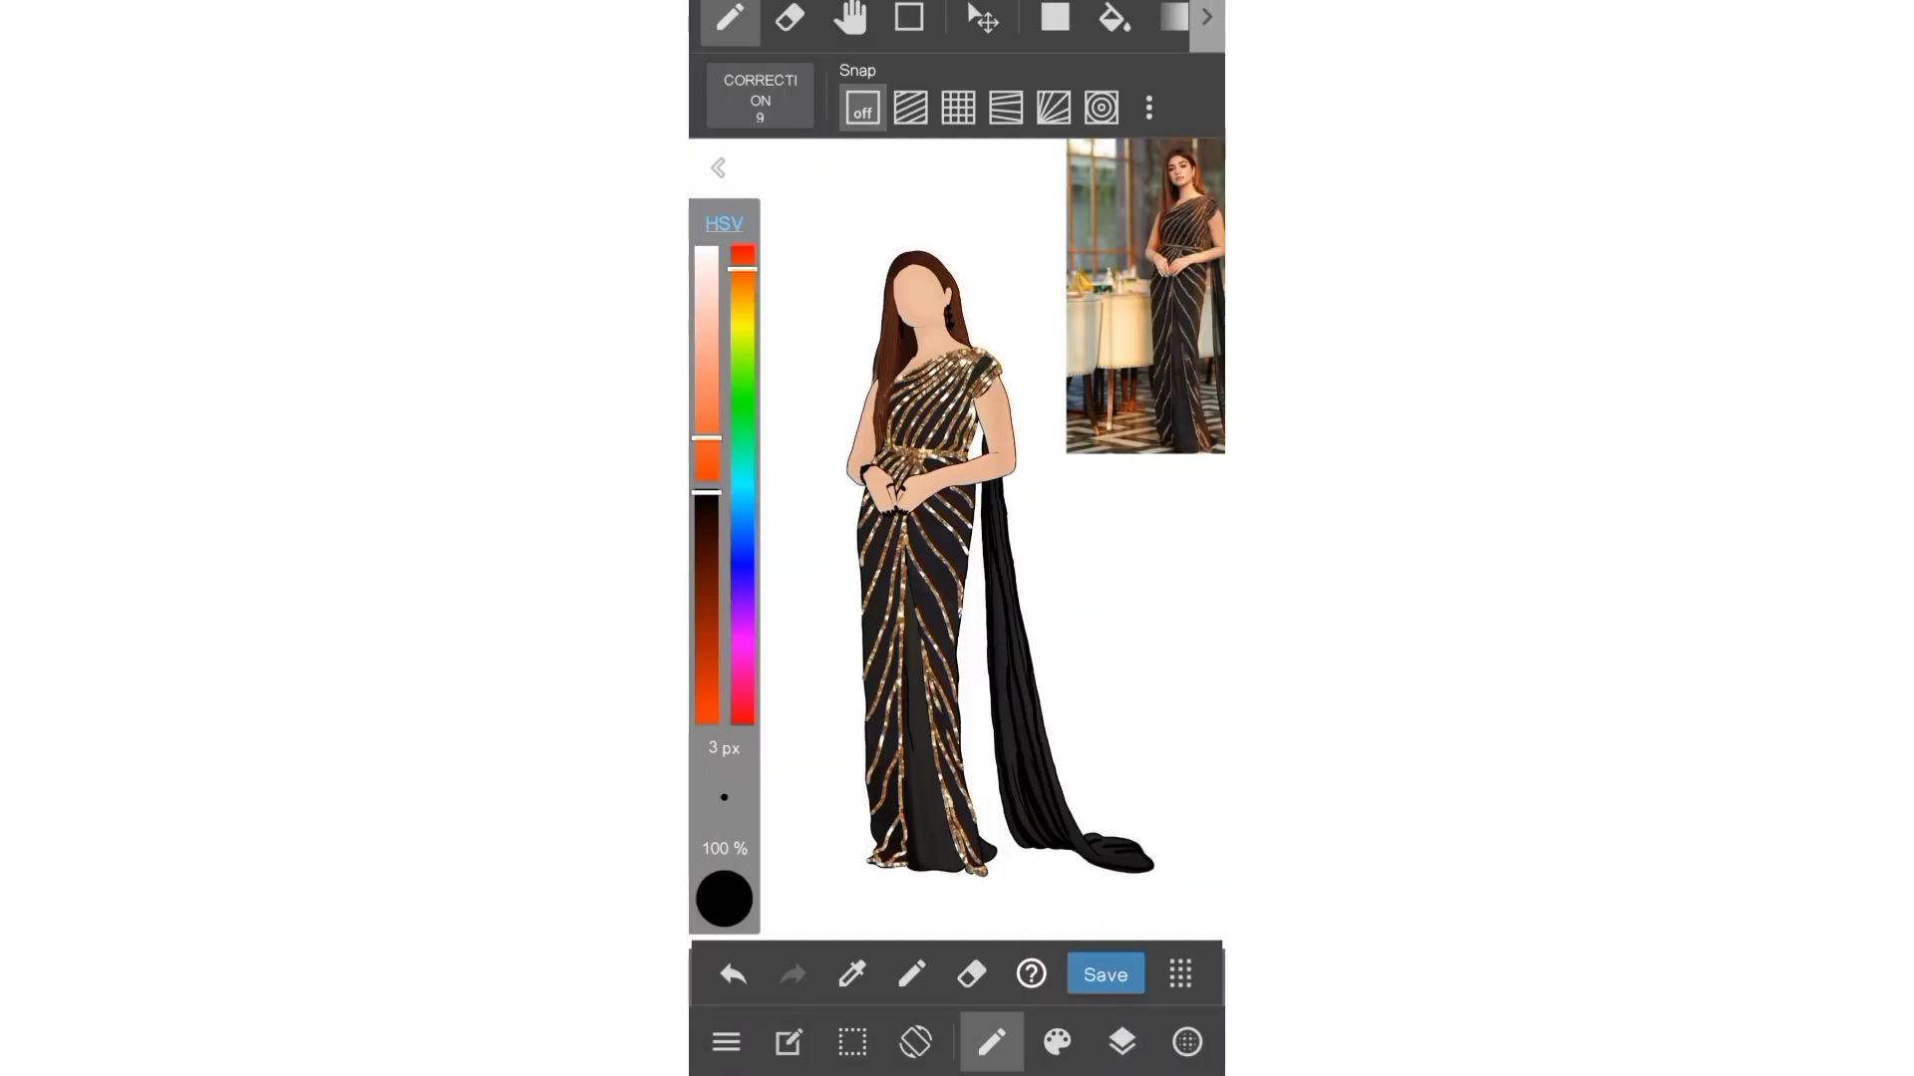
pyautogui.click(1124, 1041)
pyautogui.click(1123, 1042)
pyautogui.click(1123, 1041)
# - Apply a Gaussian Blur preview to the second glitter layer
pyautogui.click(1169, 965)
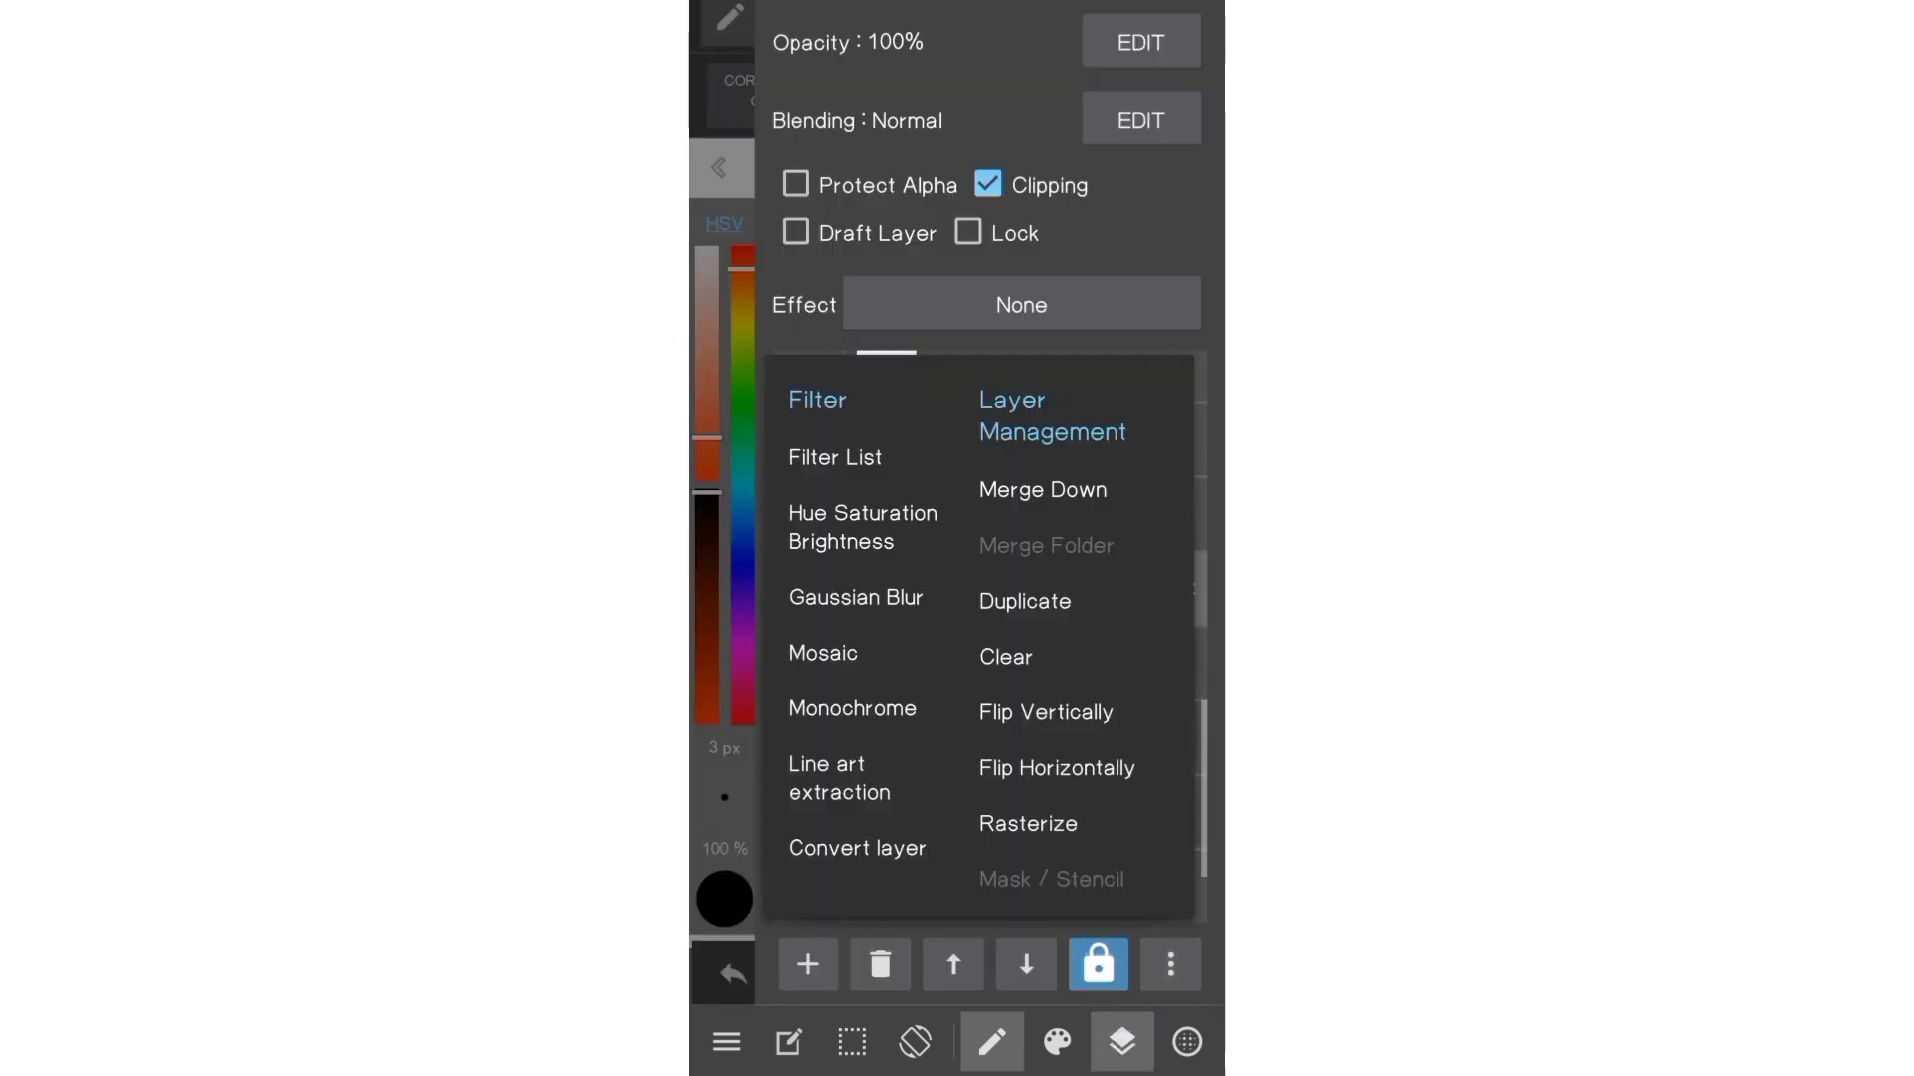
pyautogui.click(854, 607)
pyautogui.moveTo(736, 960); pyautogui.dragTo(765, 960)
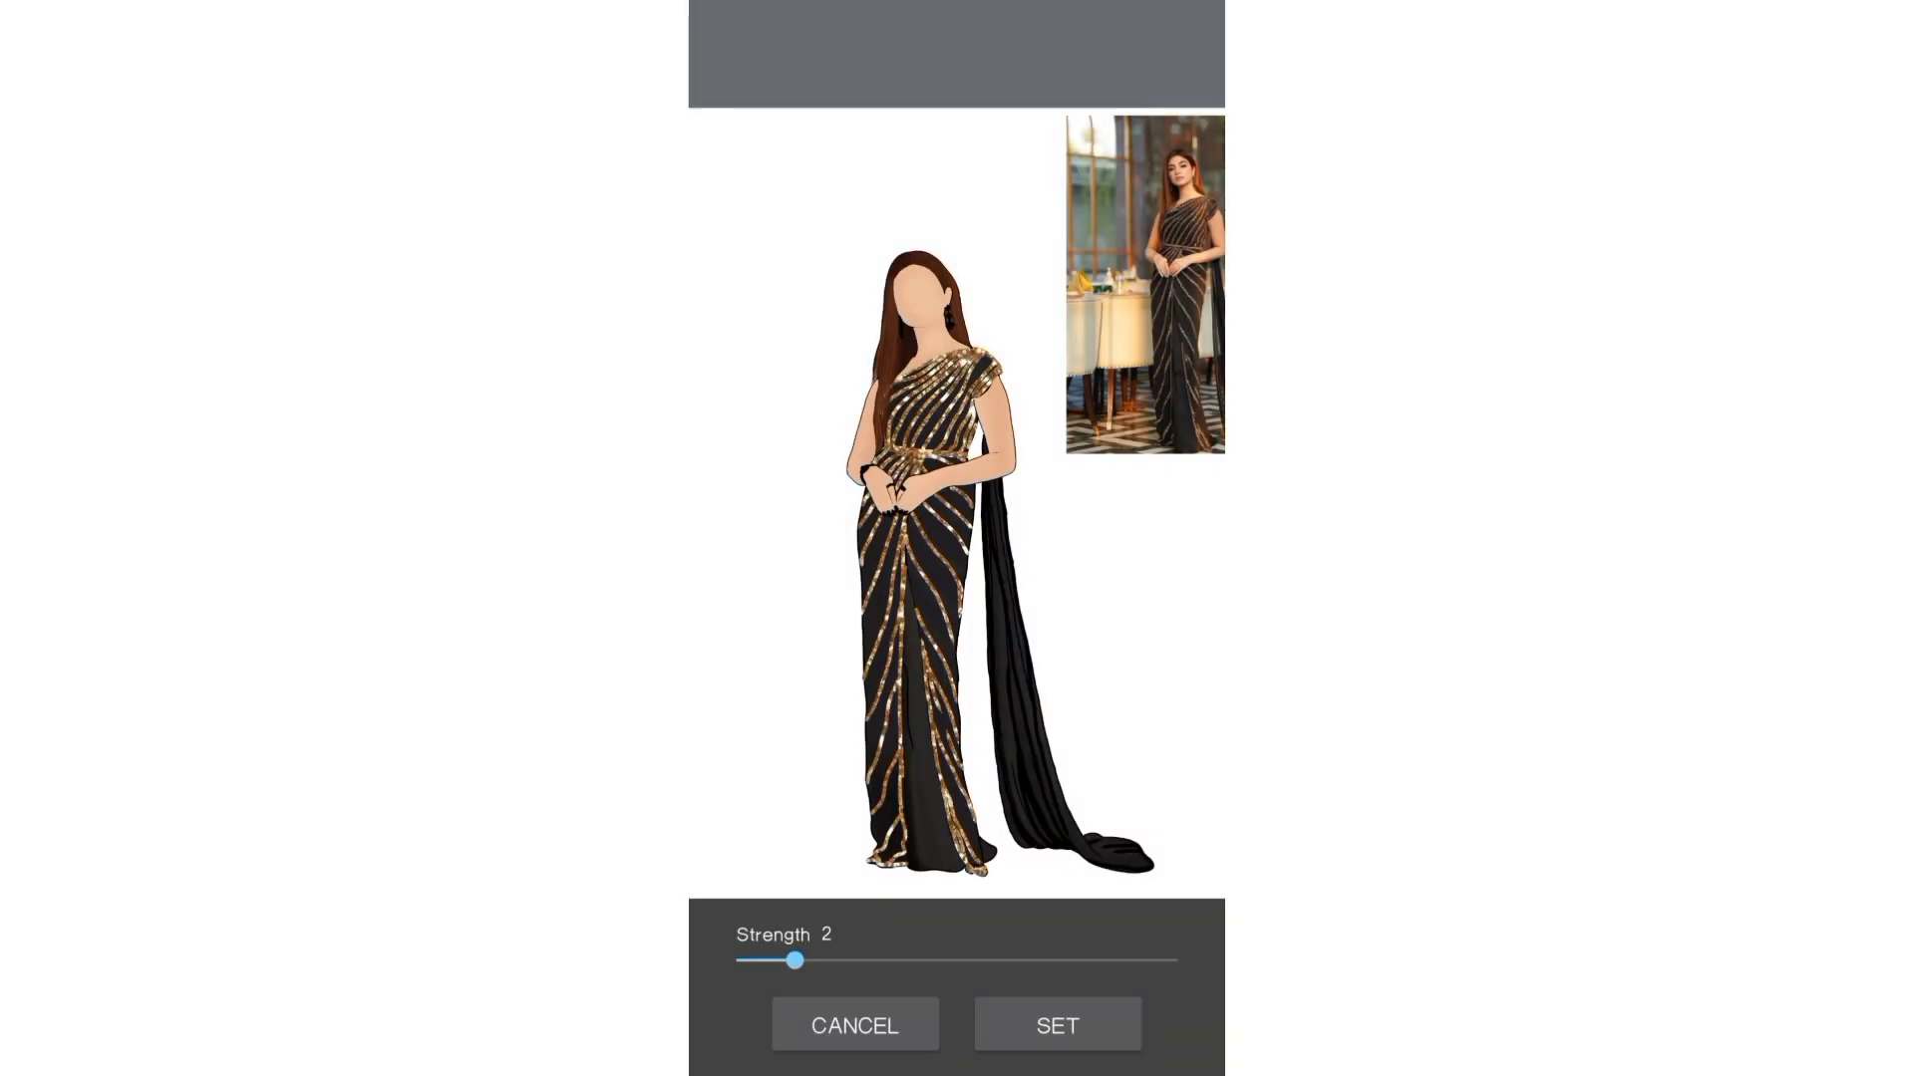
# - Raise the Gaussian Blur strength on the second glitter layer to 6
pyautogui.moveTo(795, 960); pyautogui.dragTo(854, 960)
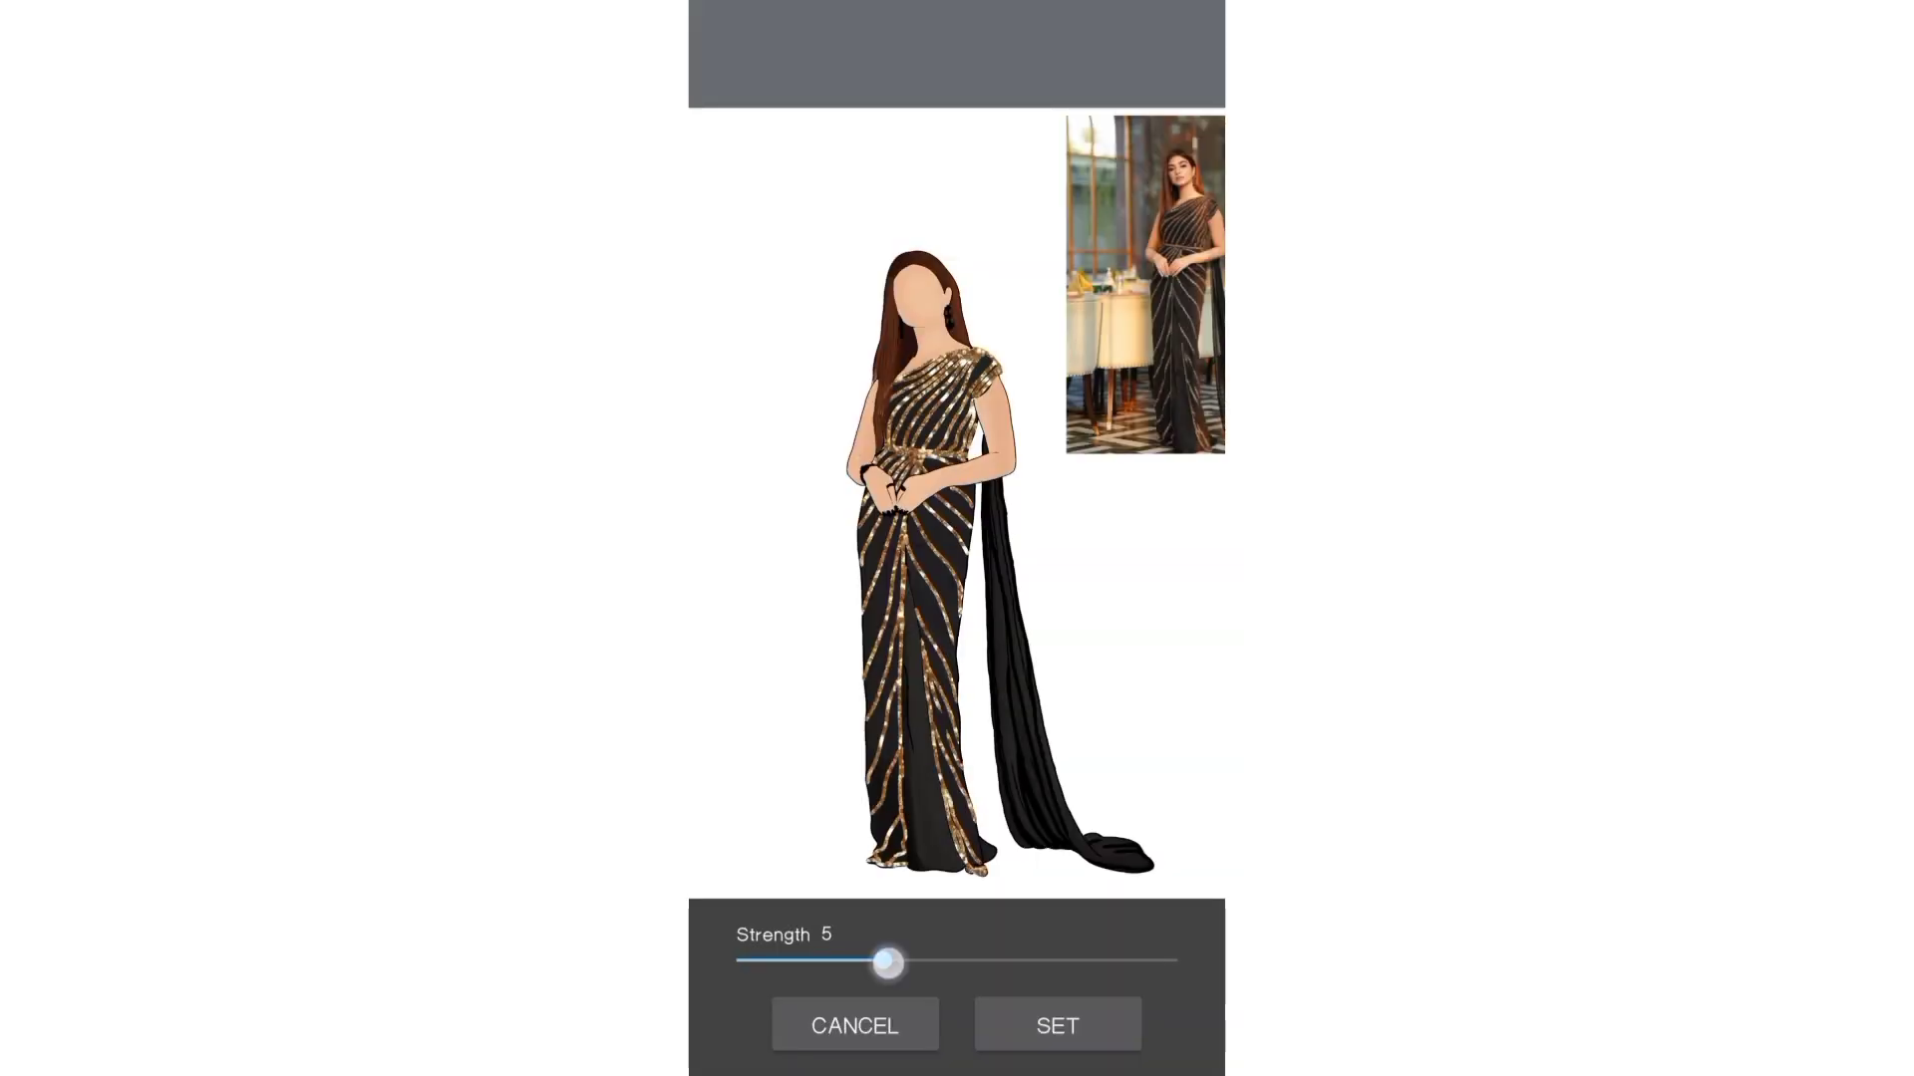
pyautogui.moveTo(886, 962); pyautogui.dragTo(912, 959)
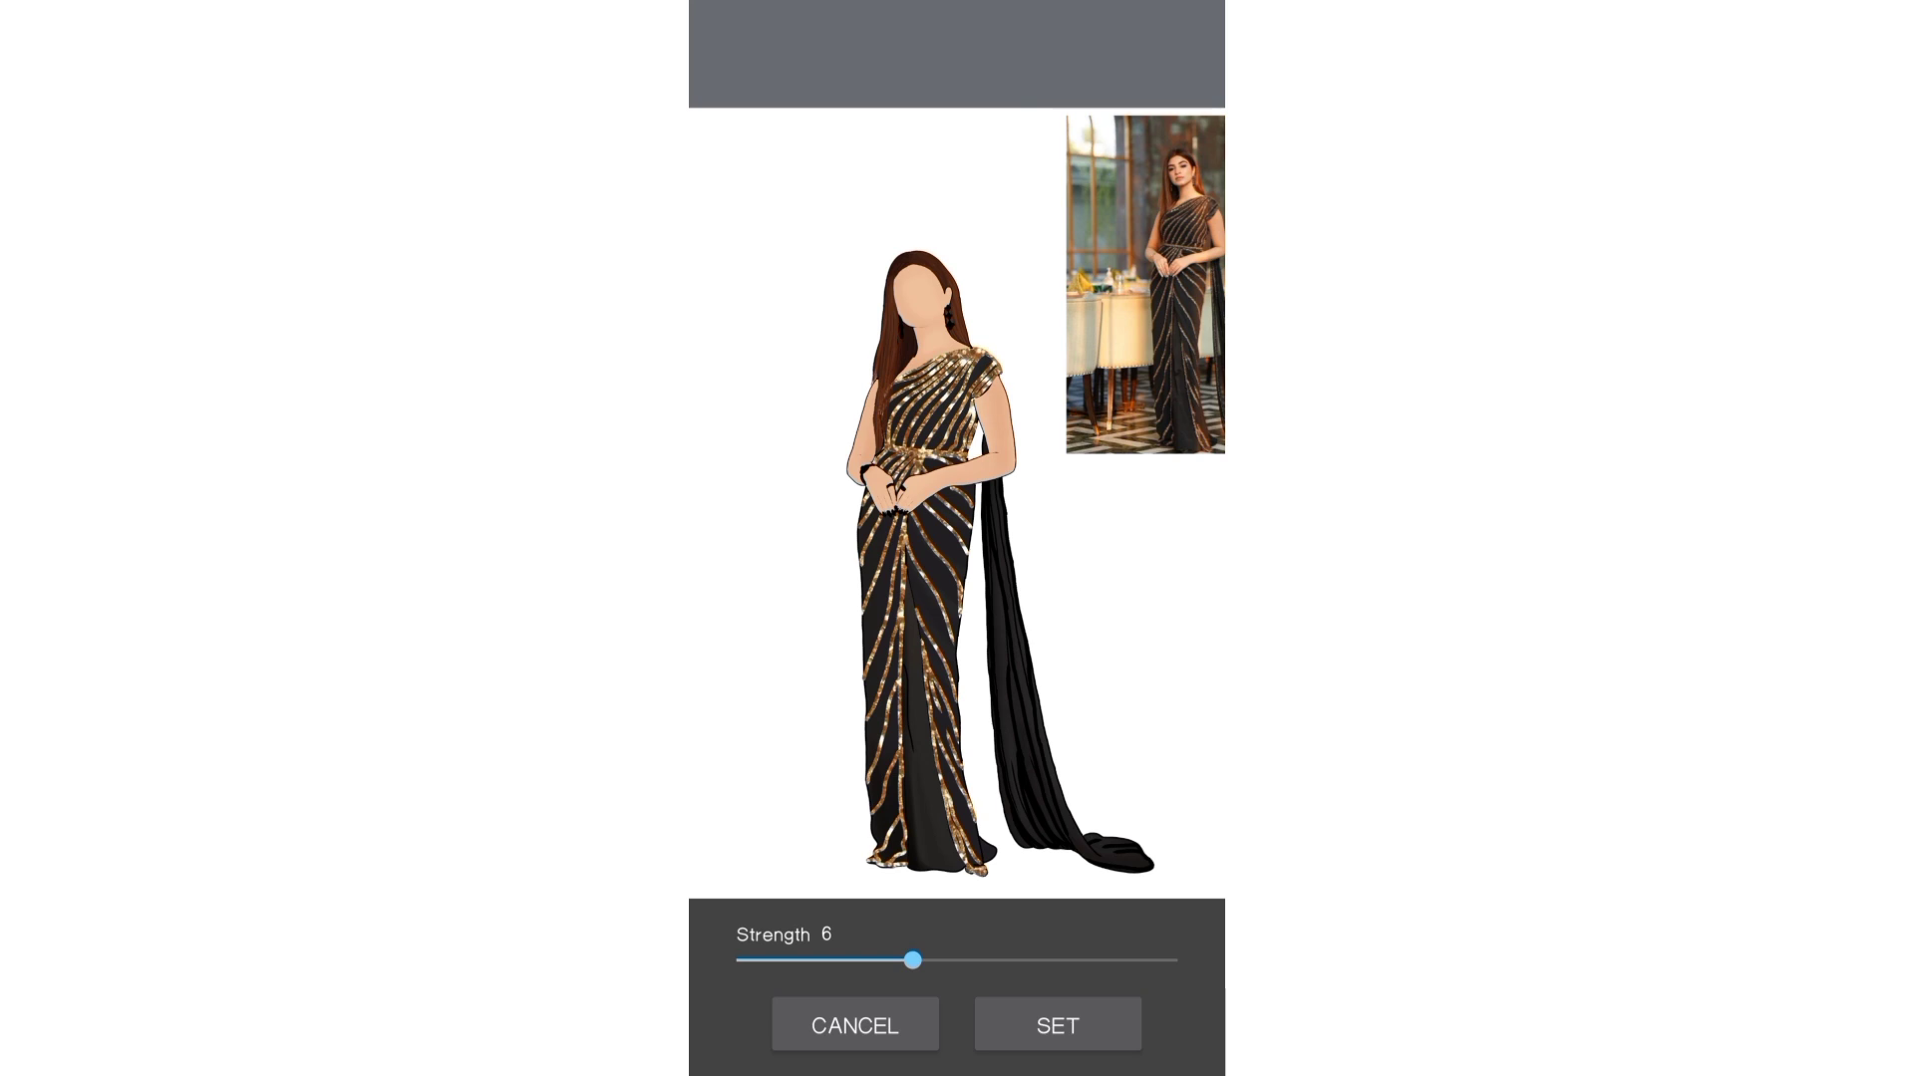
# - Apply the blur, then duplicate Layer24's glitter, move the copy and clip it
pyautogui.click(1058, 1025)
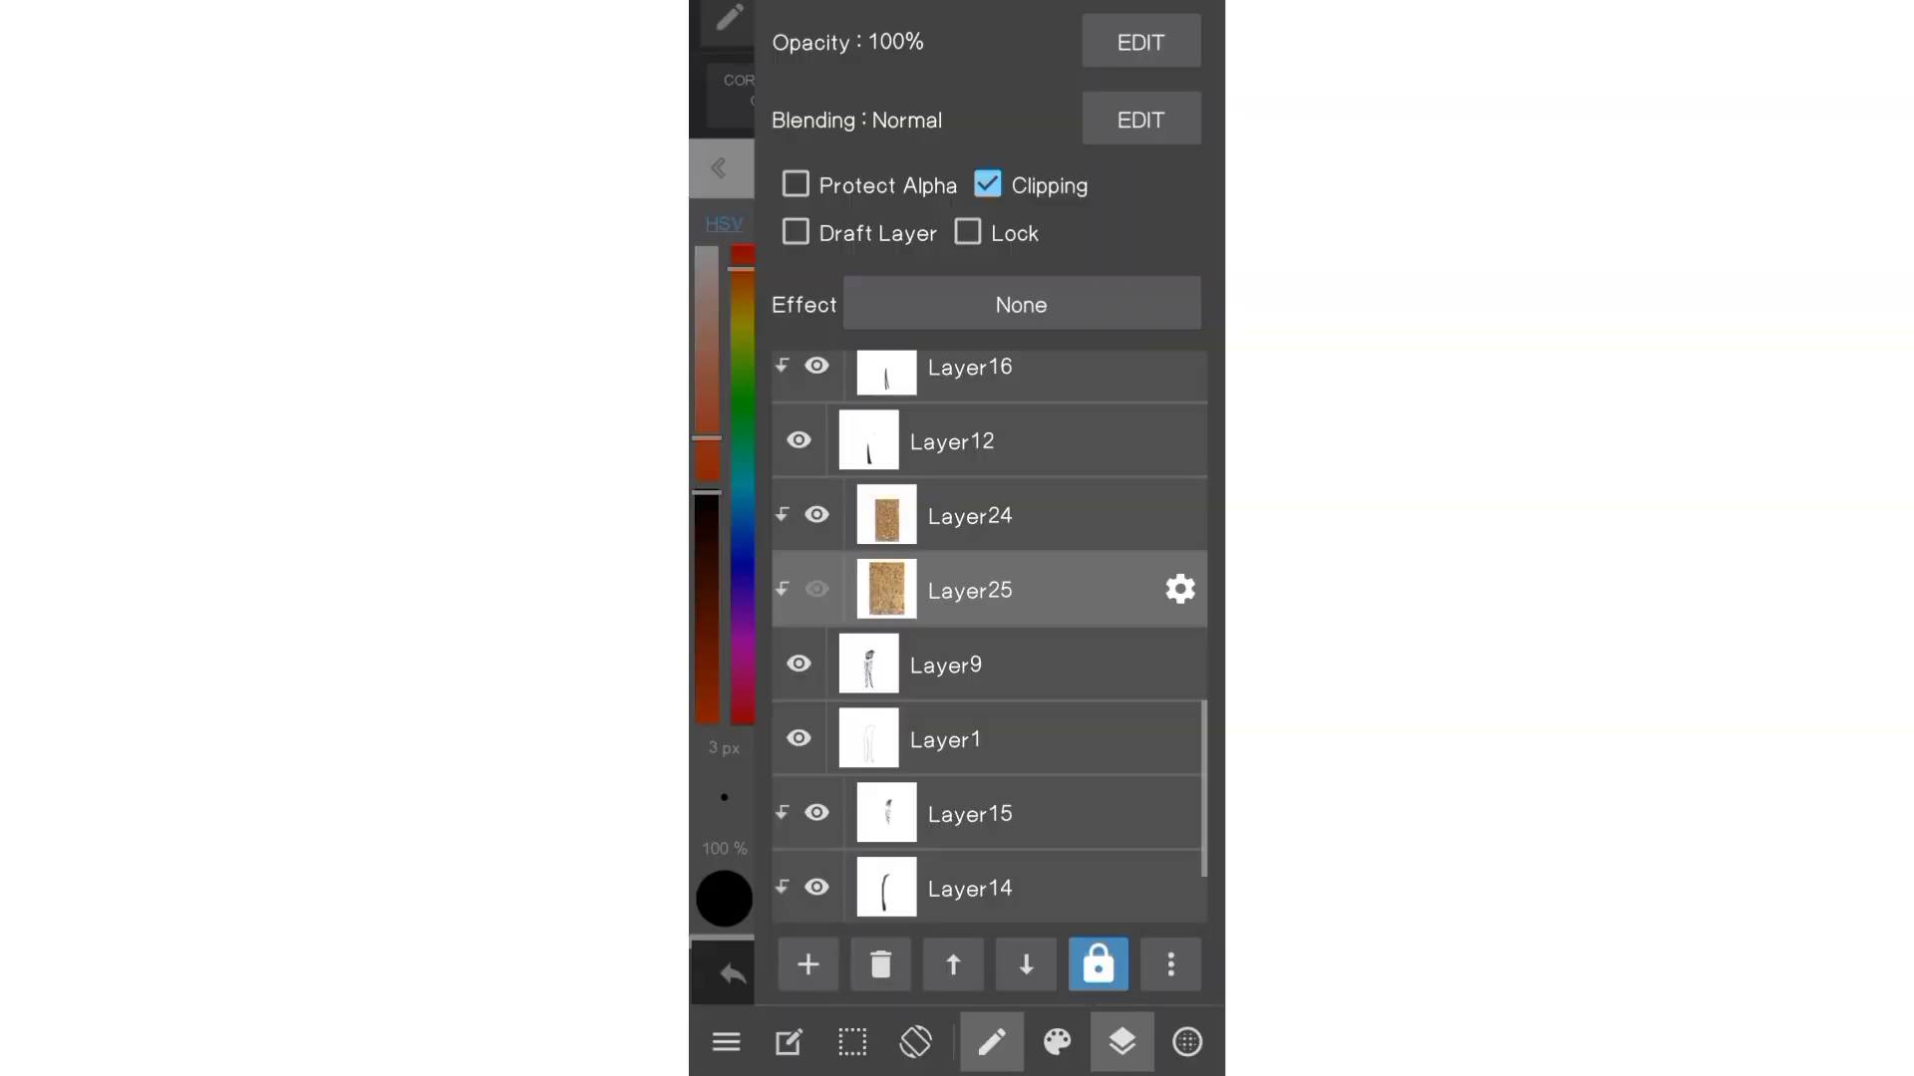
pyautogui.click(1122, 1041)
pyautogui.click(1122, 1041)
pyautogui.click(997, 515)
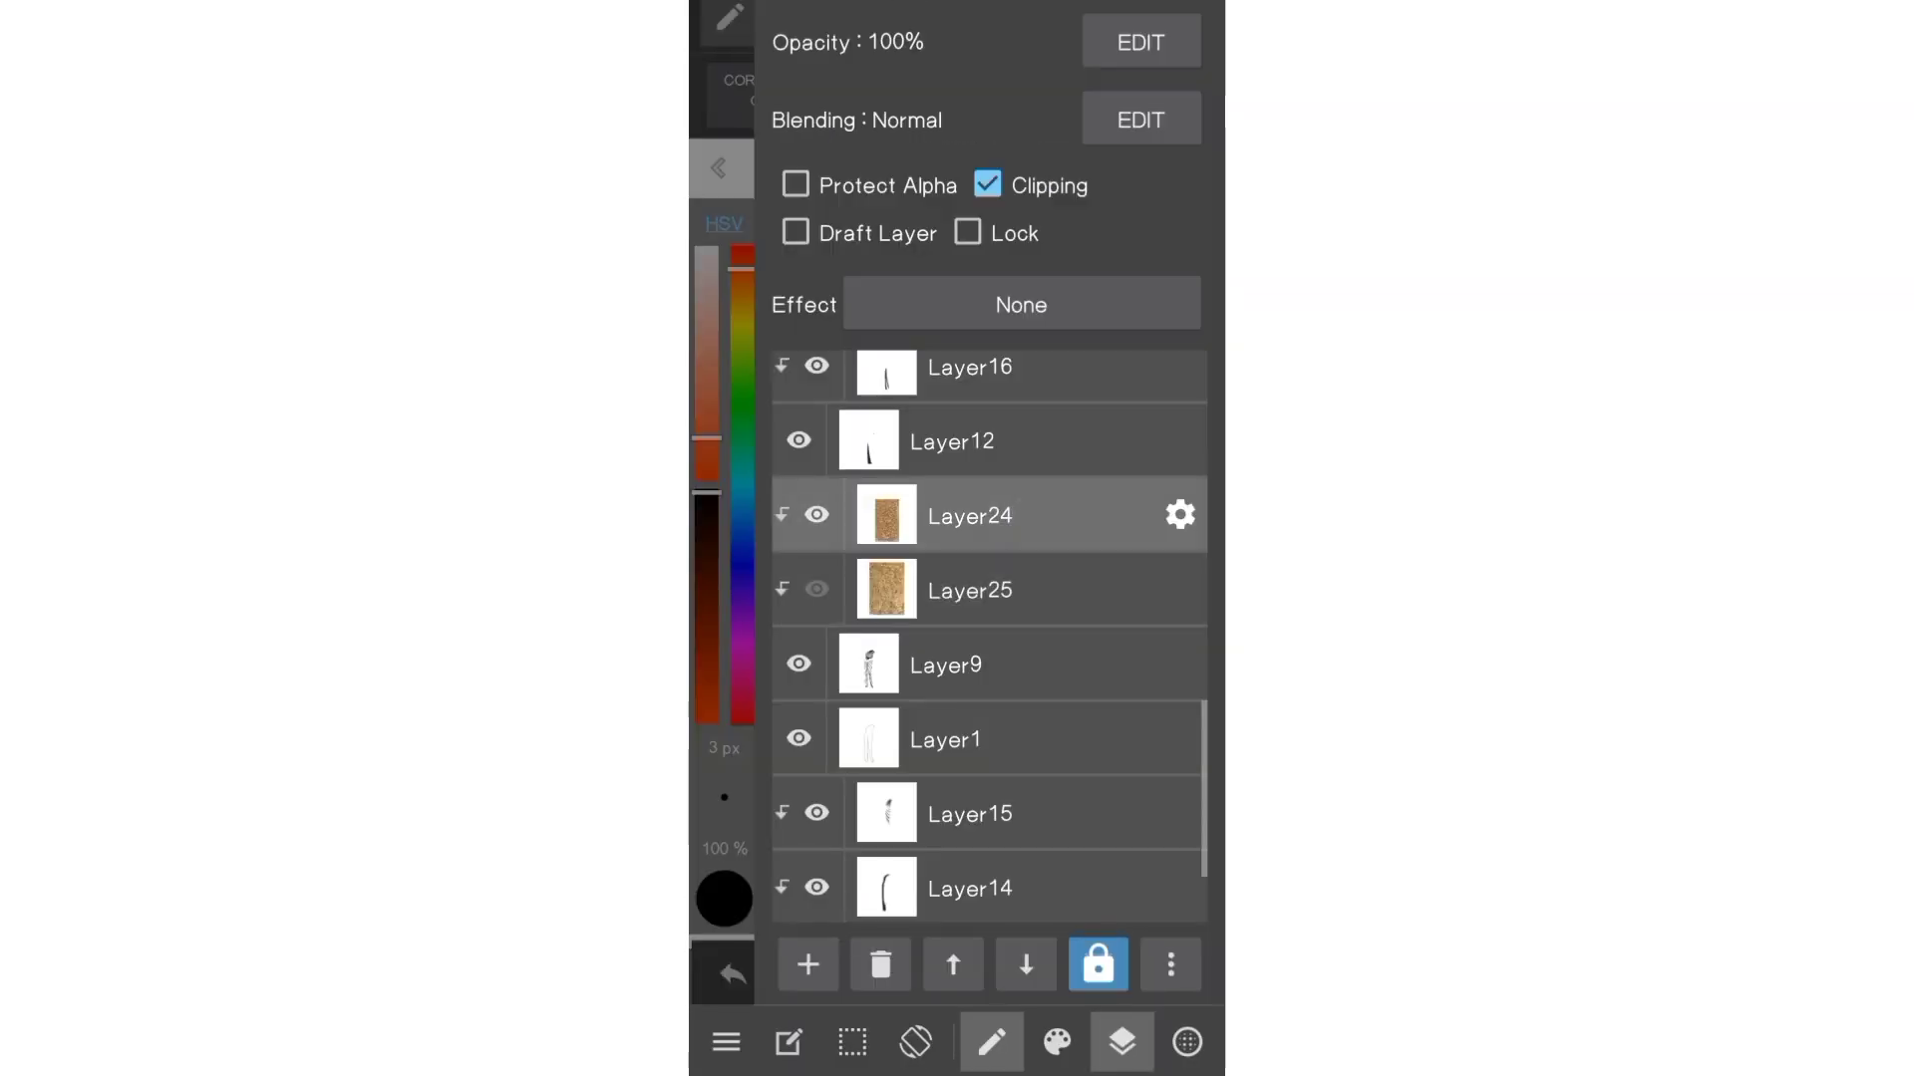
pyautogui.click(1176, 964)
pyautogui.click(1047, 602)
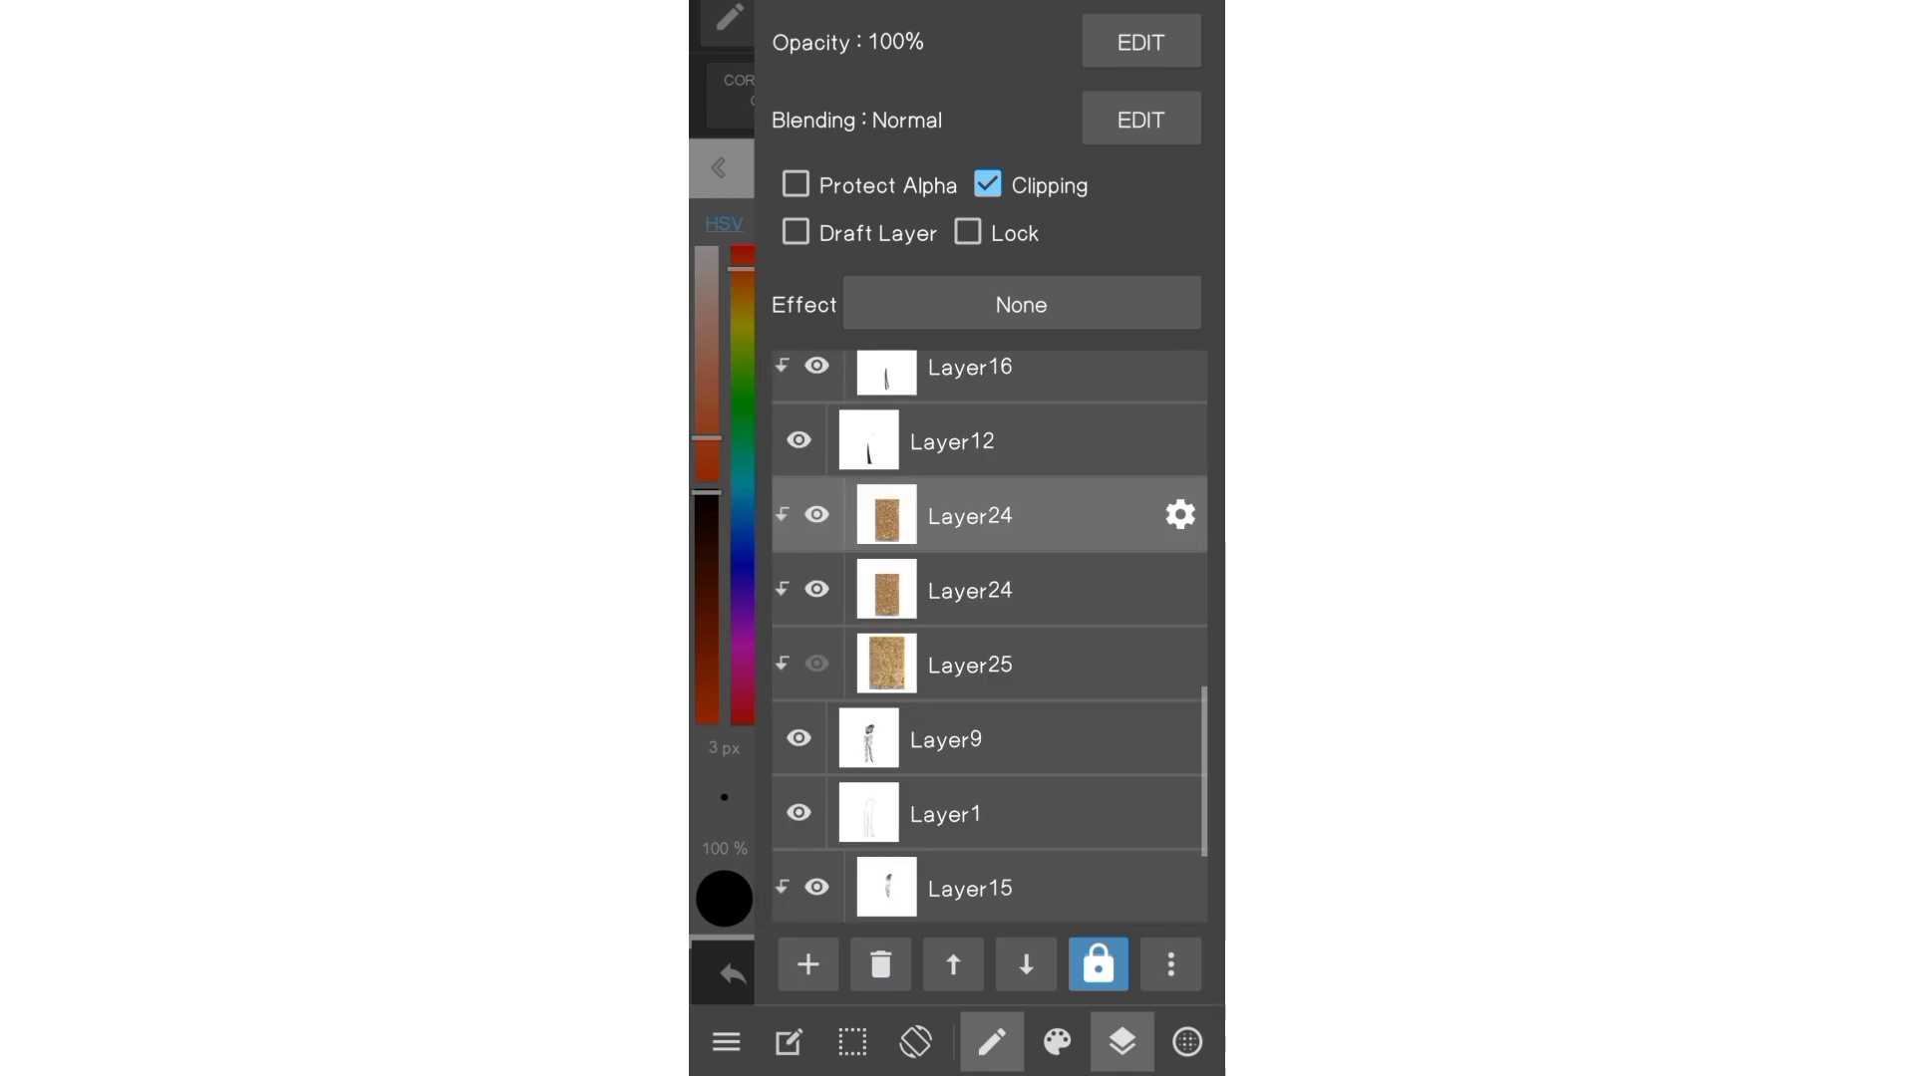
pyautogui.moveTo(1019, 451)
pyautogui.mouseDown()
pyautogui.moveTo(992, 790)
pyautogui.moveTo(987, 489)
pyautogui.mouseUp()
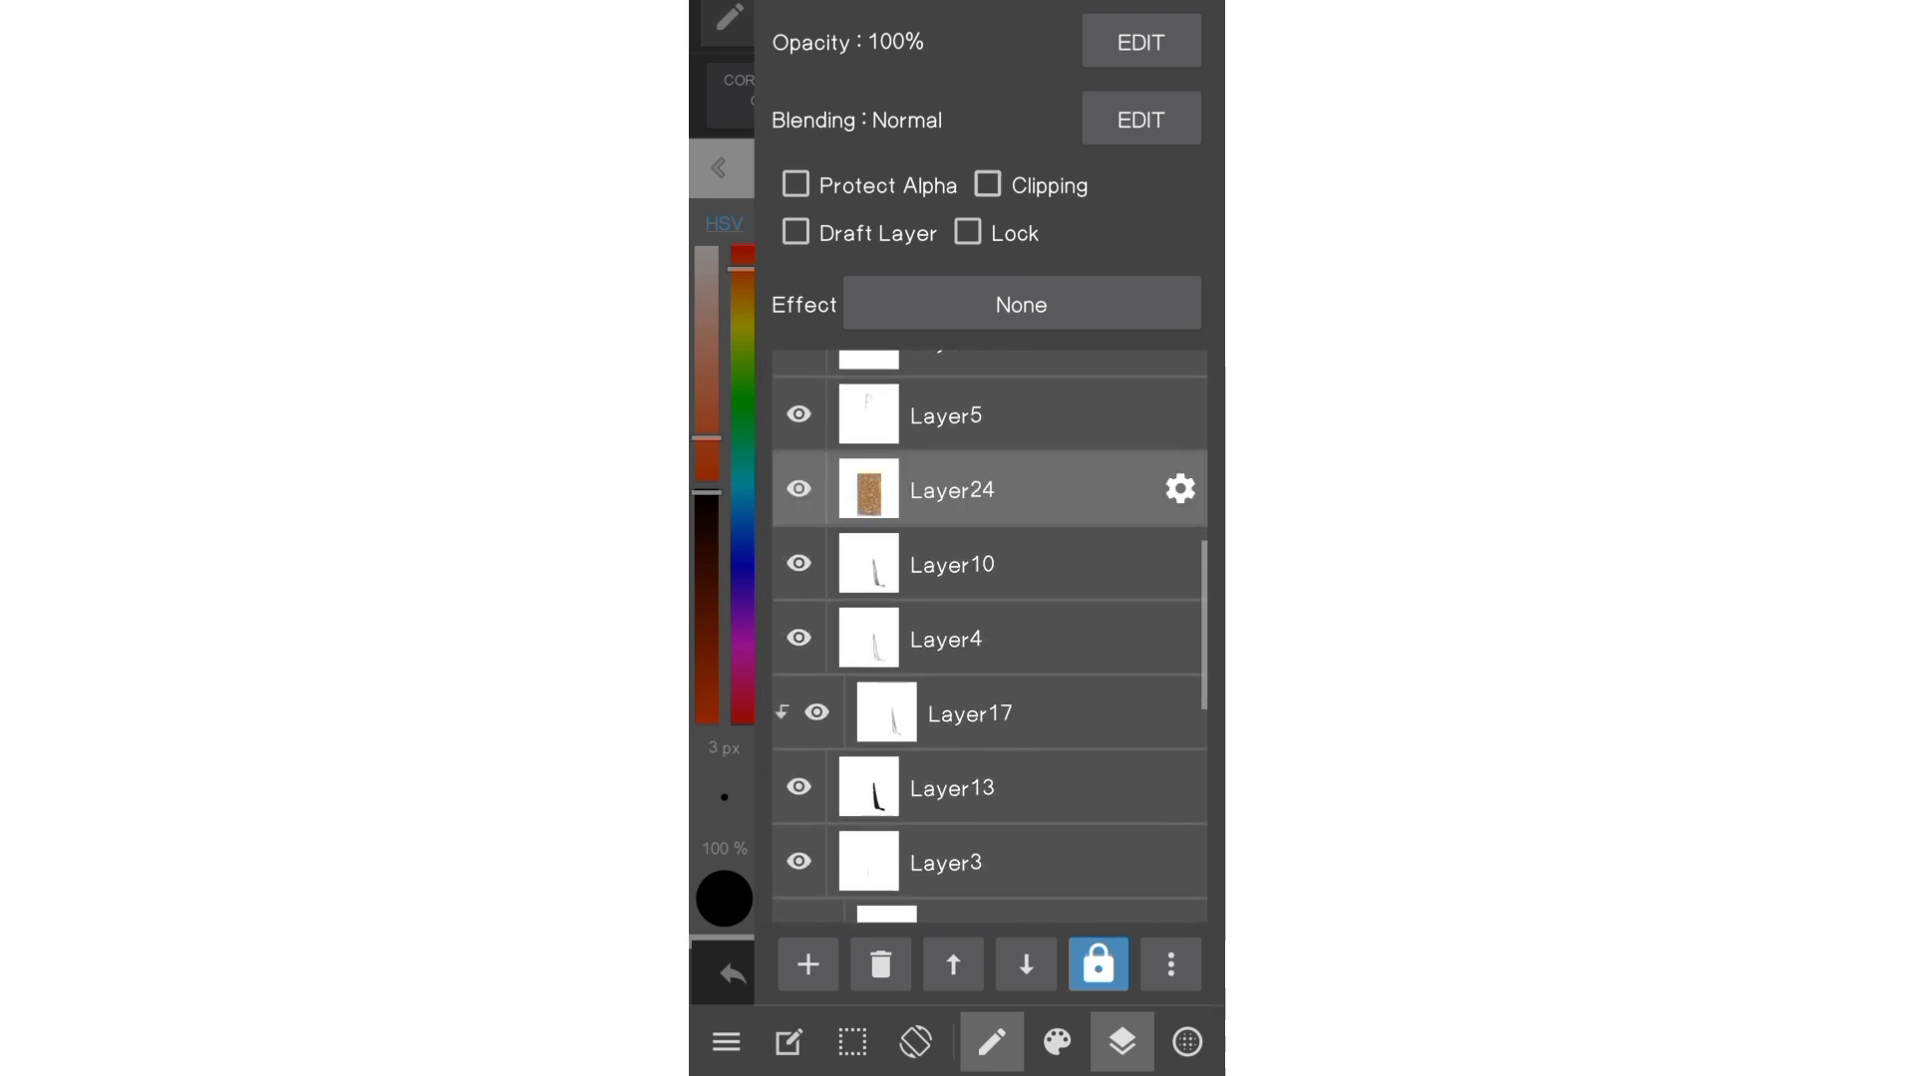
pyautogui.click(986, 183)
# - Make the Layer24 glitter copy visible and unclip it, checking the result on canvas
pyautogui.click(1123, 1041)
pyautogui.moveTo(1086, 565); pyautogui.dragTo(1020, 559)
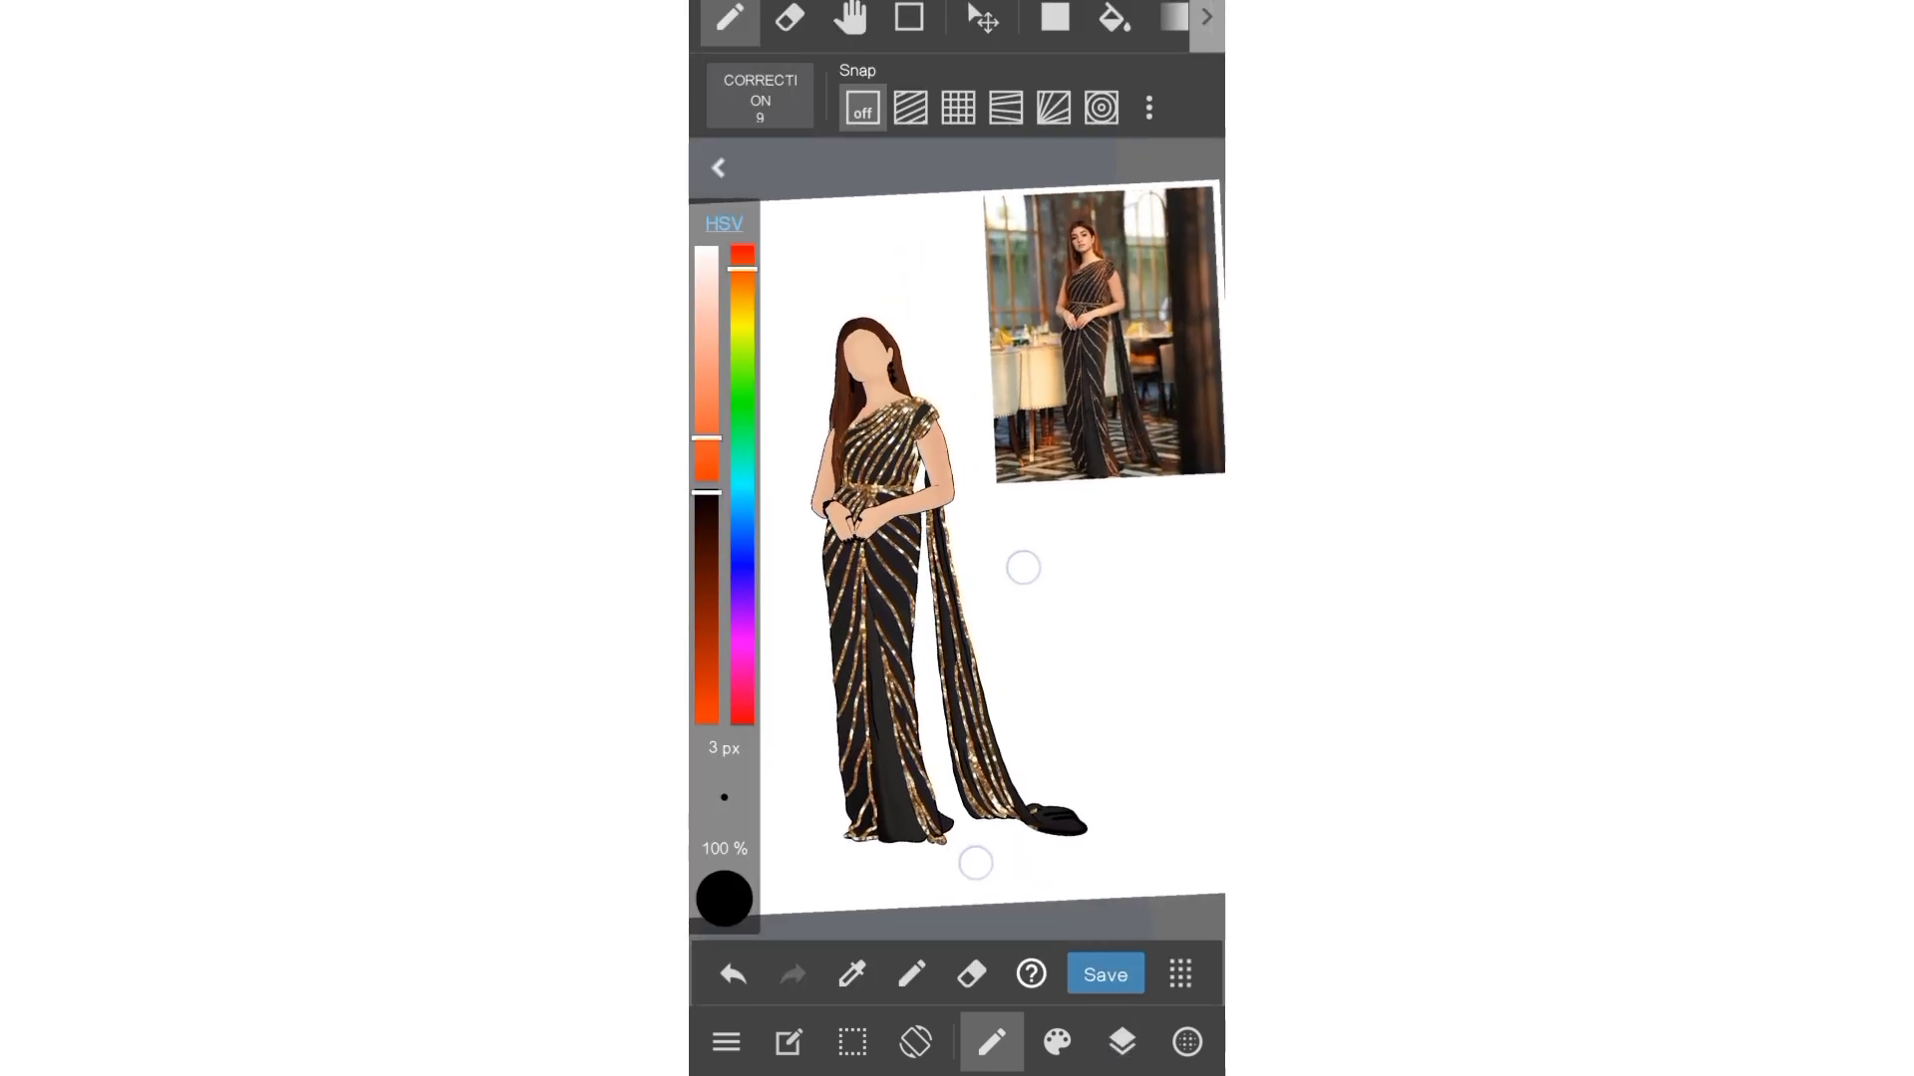
pyautogui.click(1123, 1042)
pyautogui.click(1122, 1041)
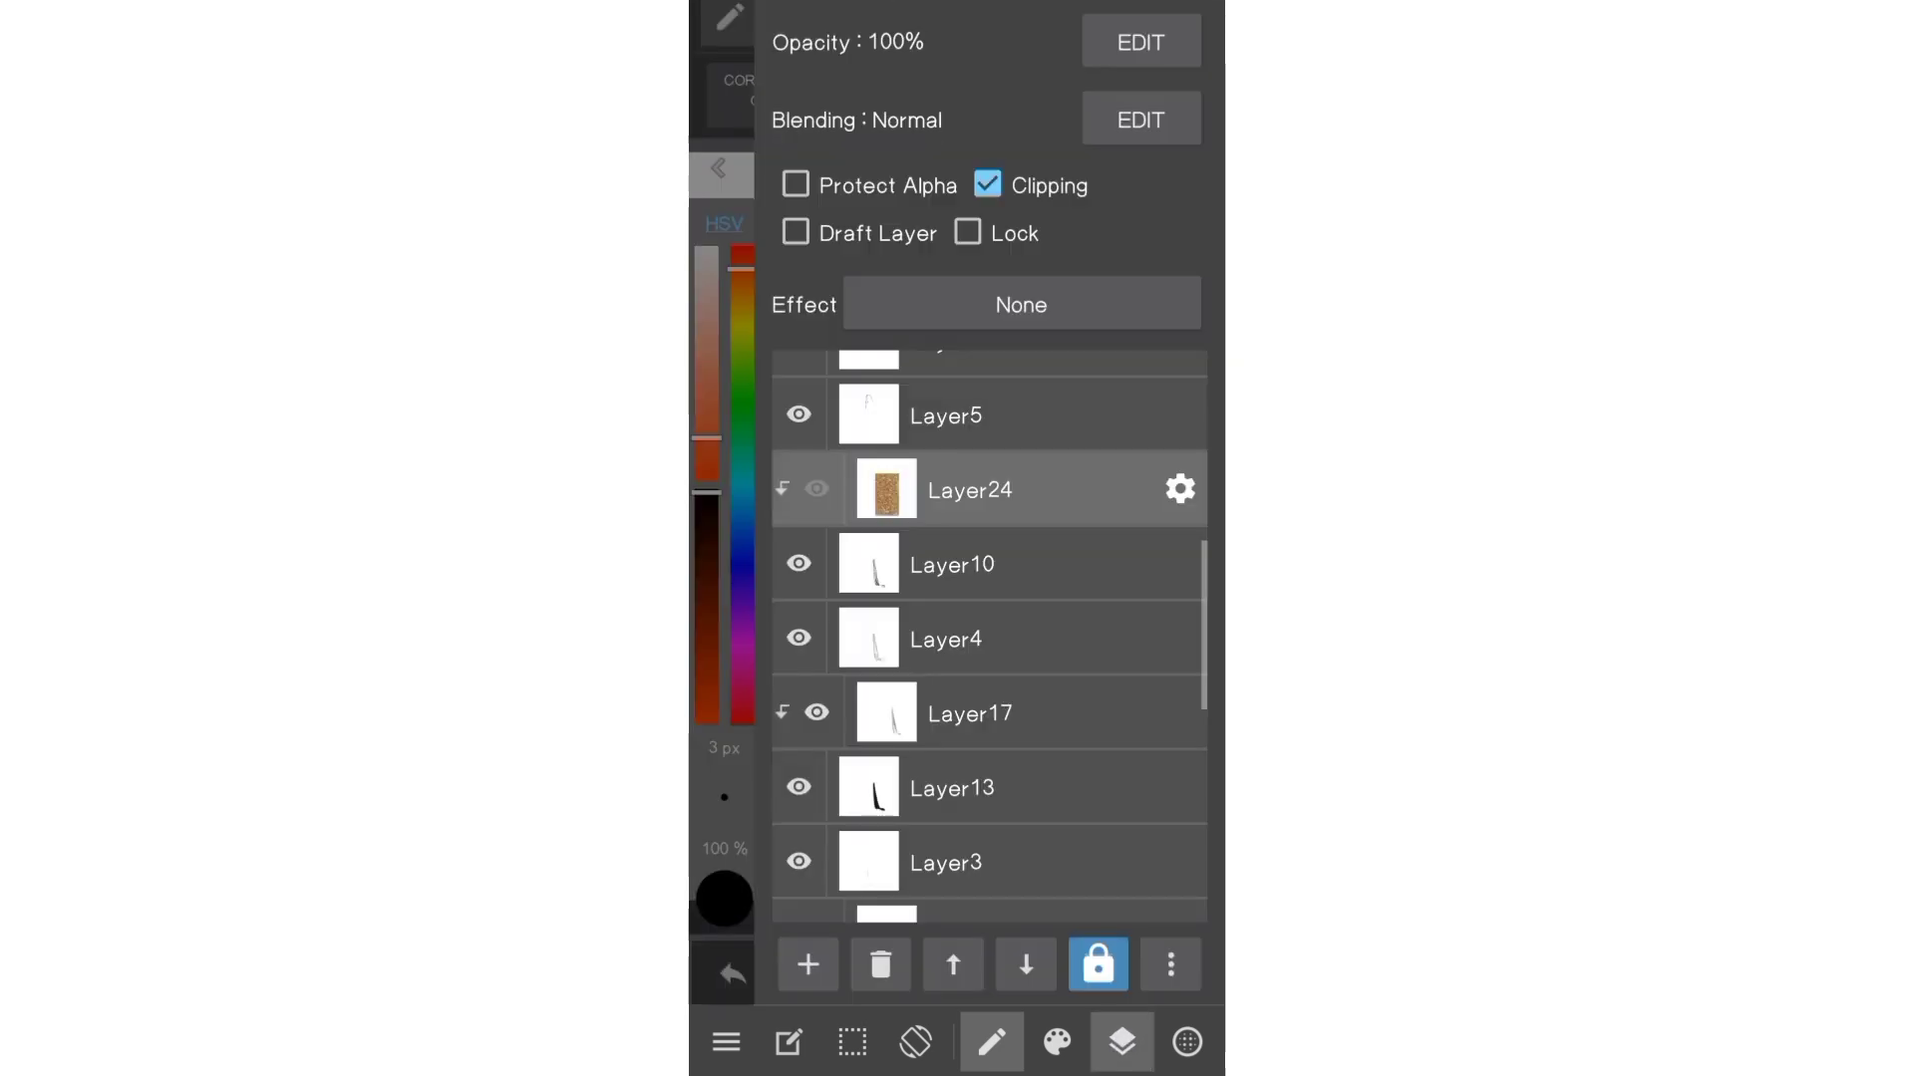
pyautogui.click(811, 487)
pyautogui.click(990, 184)
pyautogui.click(1122, 1041)
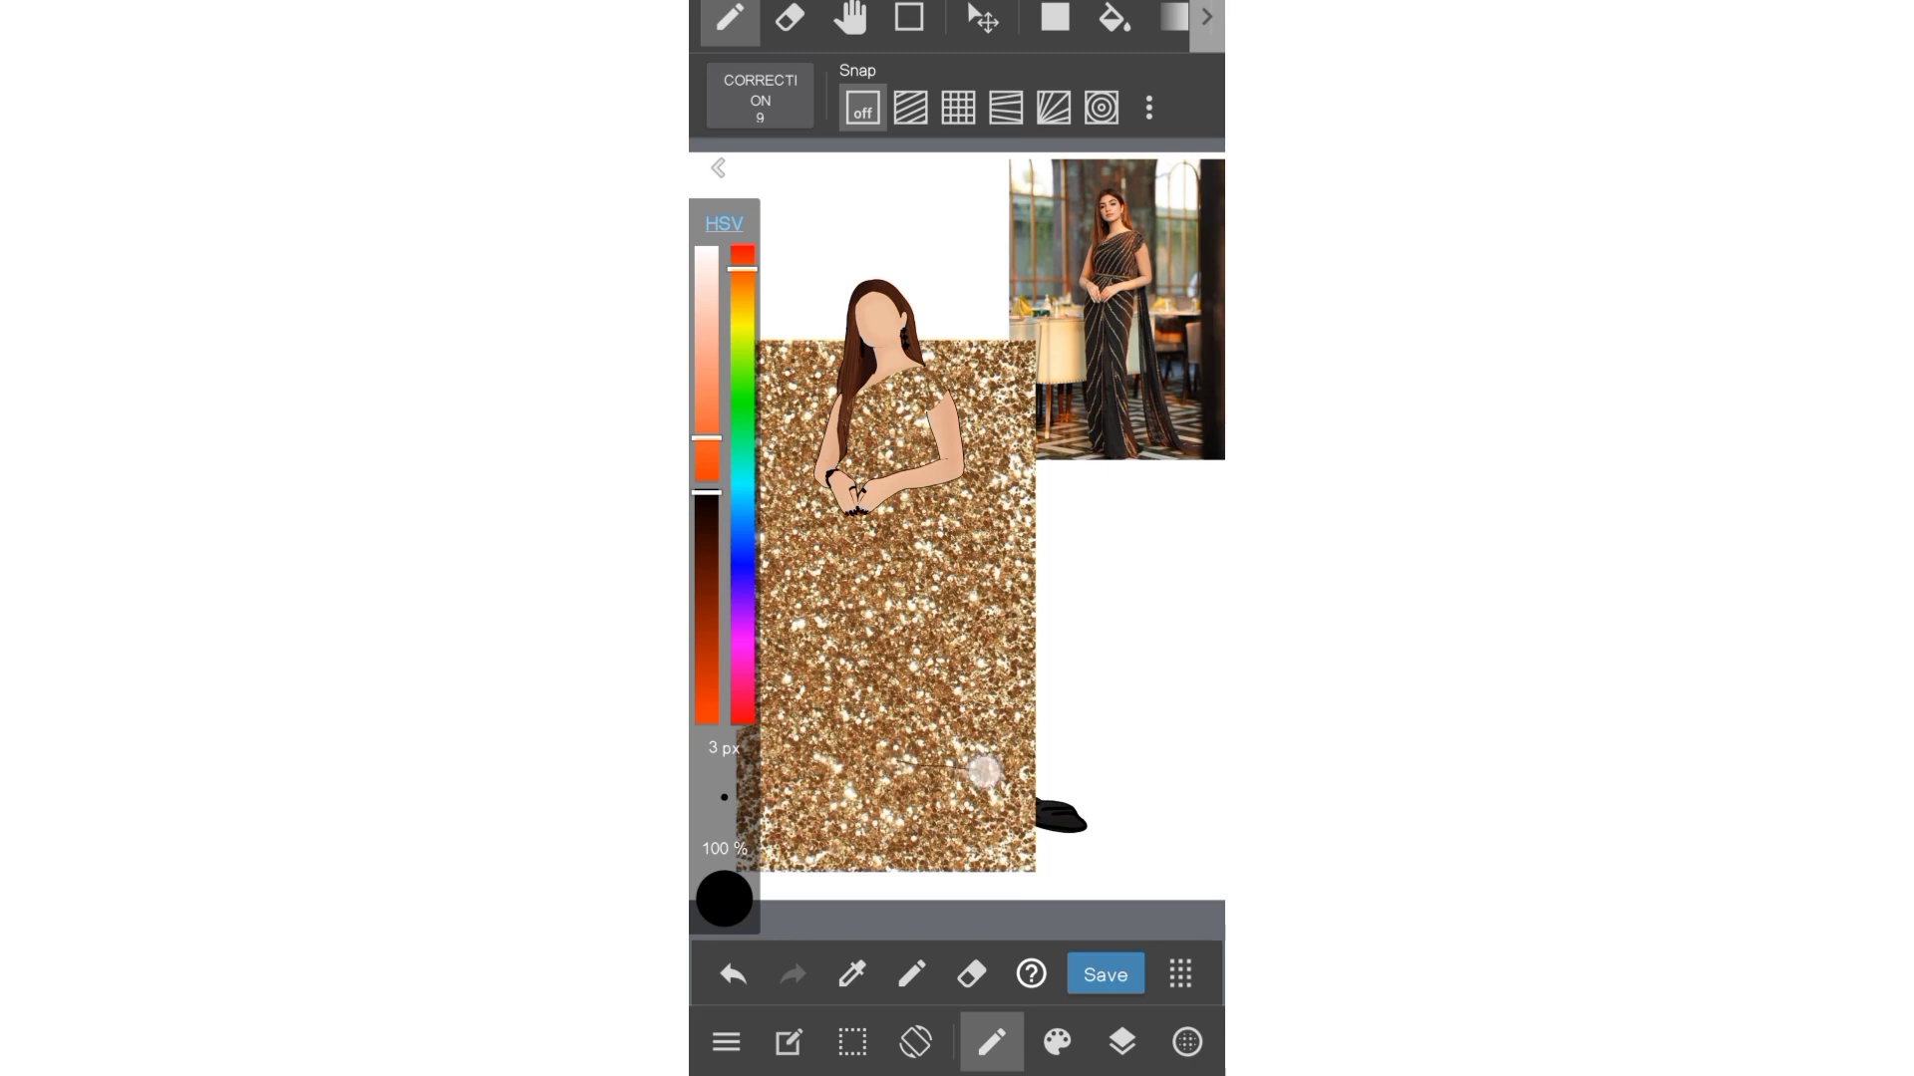
# - Undo, then Free Transform the glitter layer slightly right and commit it
pyautogui.click(732, 975)
pyautogui.click(852, 1042)
pyautogui.click(1136, 812)
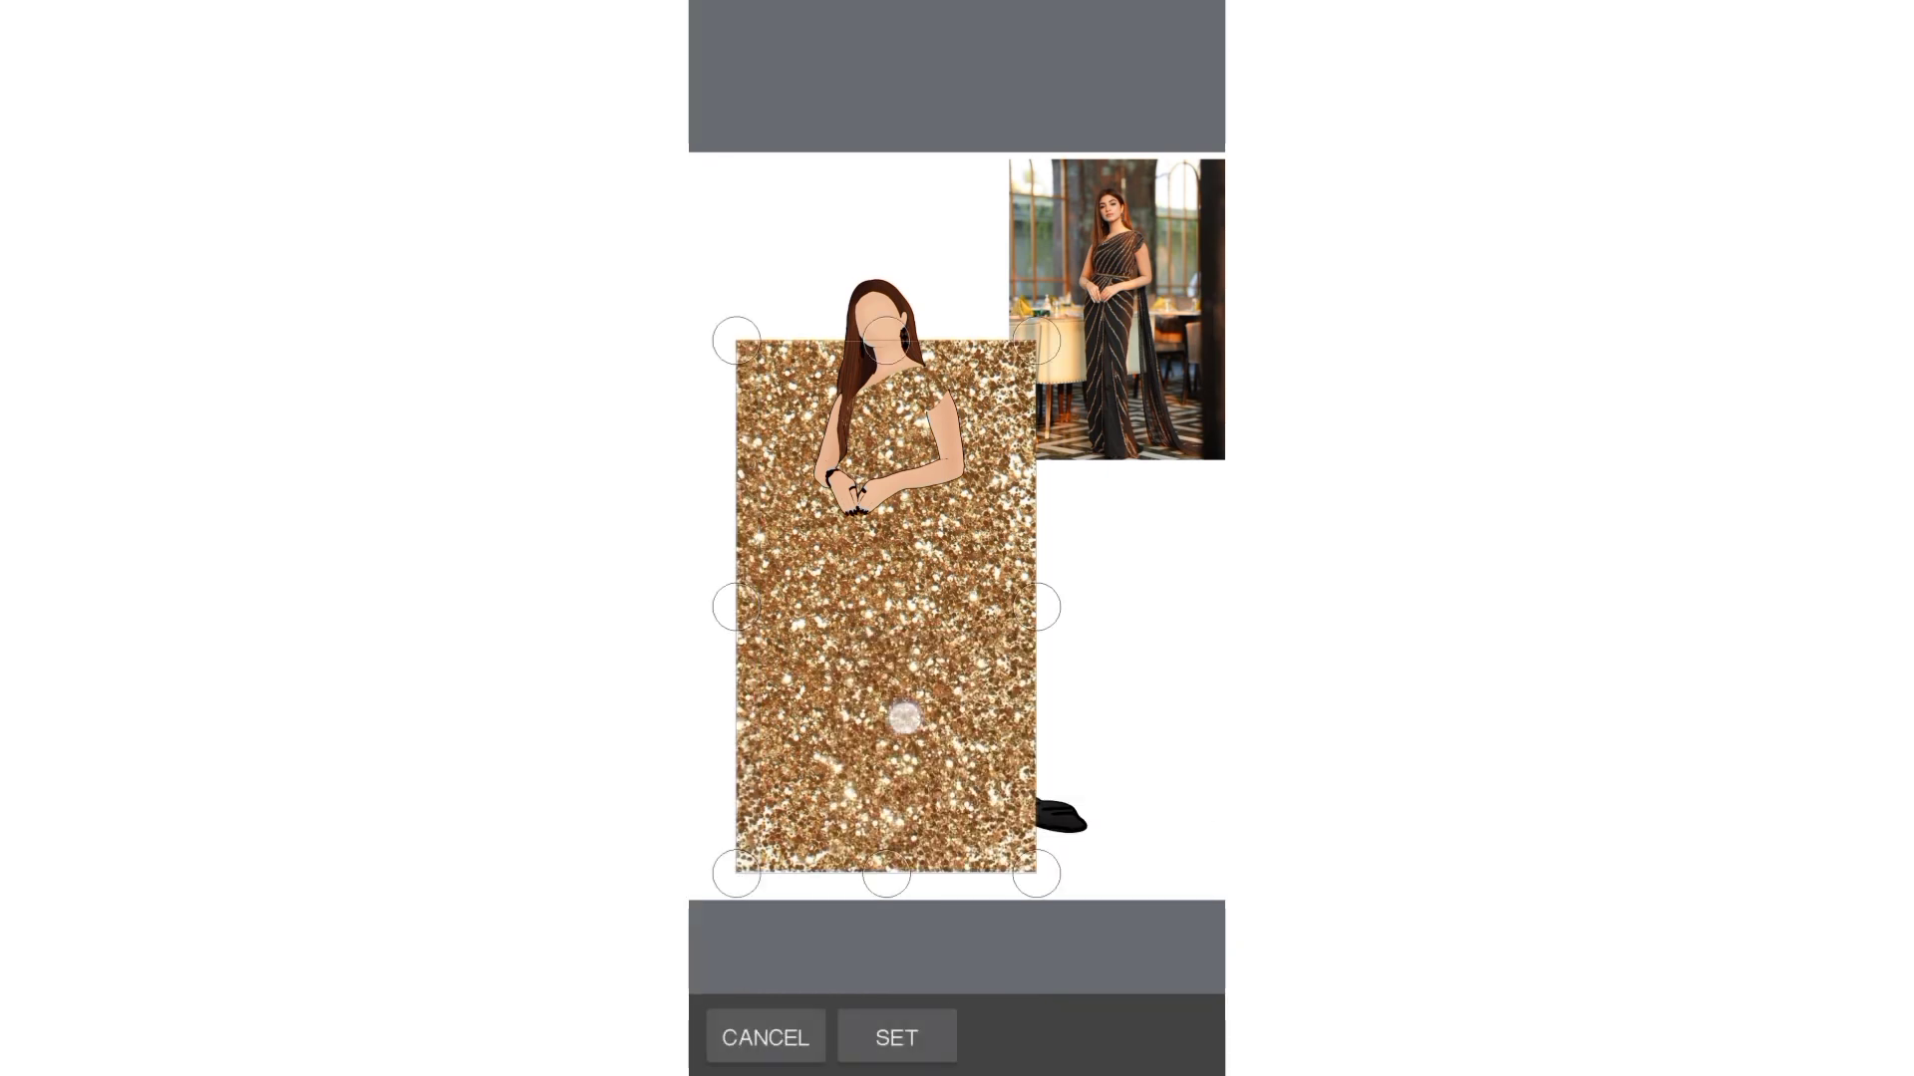
pyautogui.moveTo(896, 719); pyautogui.dragTo(983, 724)
pyautogui.click(896, 1038)
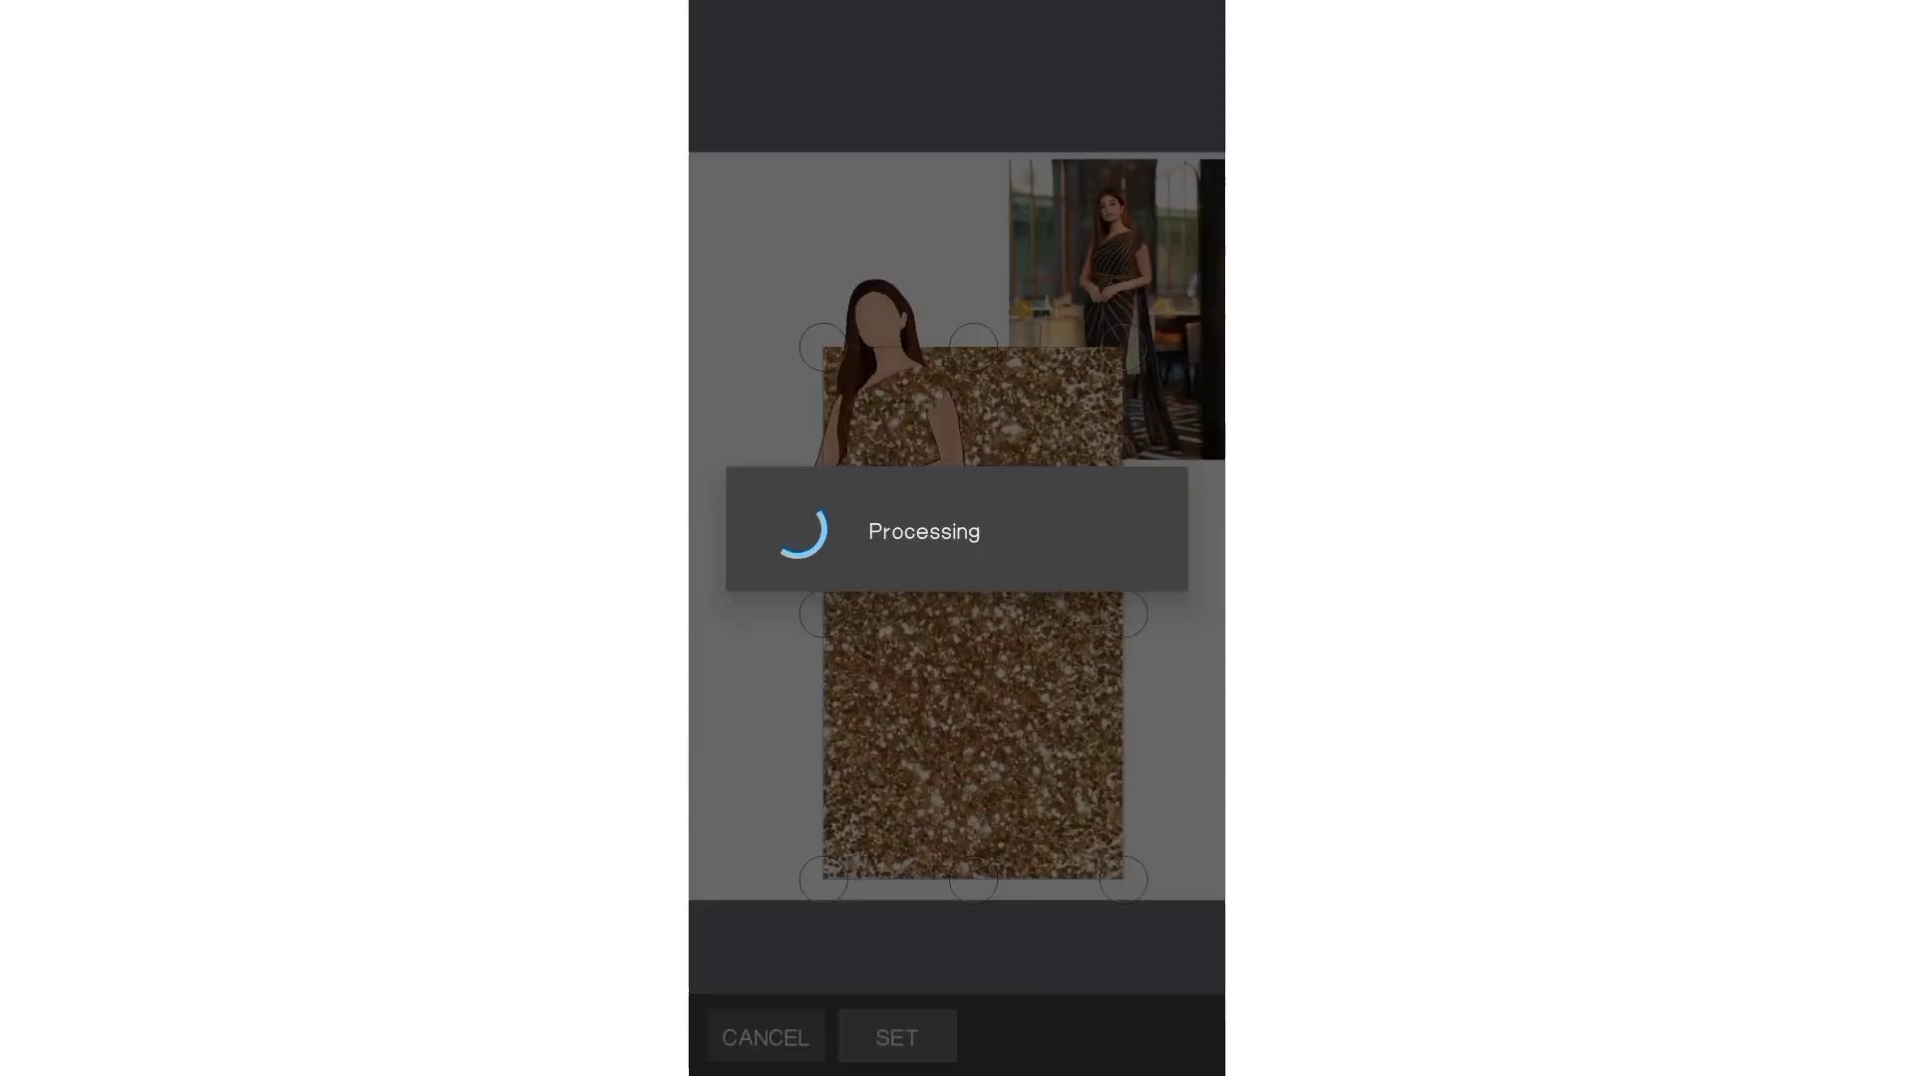
pyautogui.click(1122, 1041)
pyautogui.click(1124, 1042)
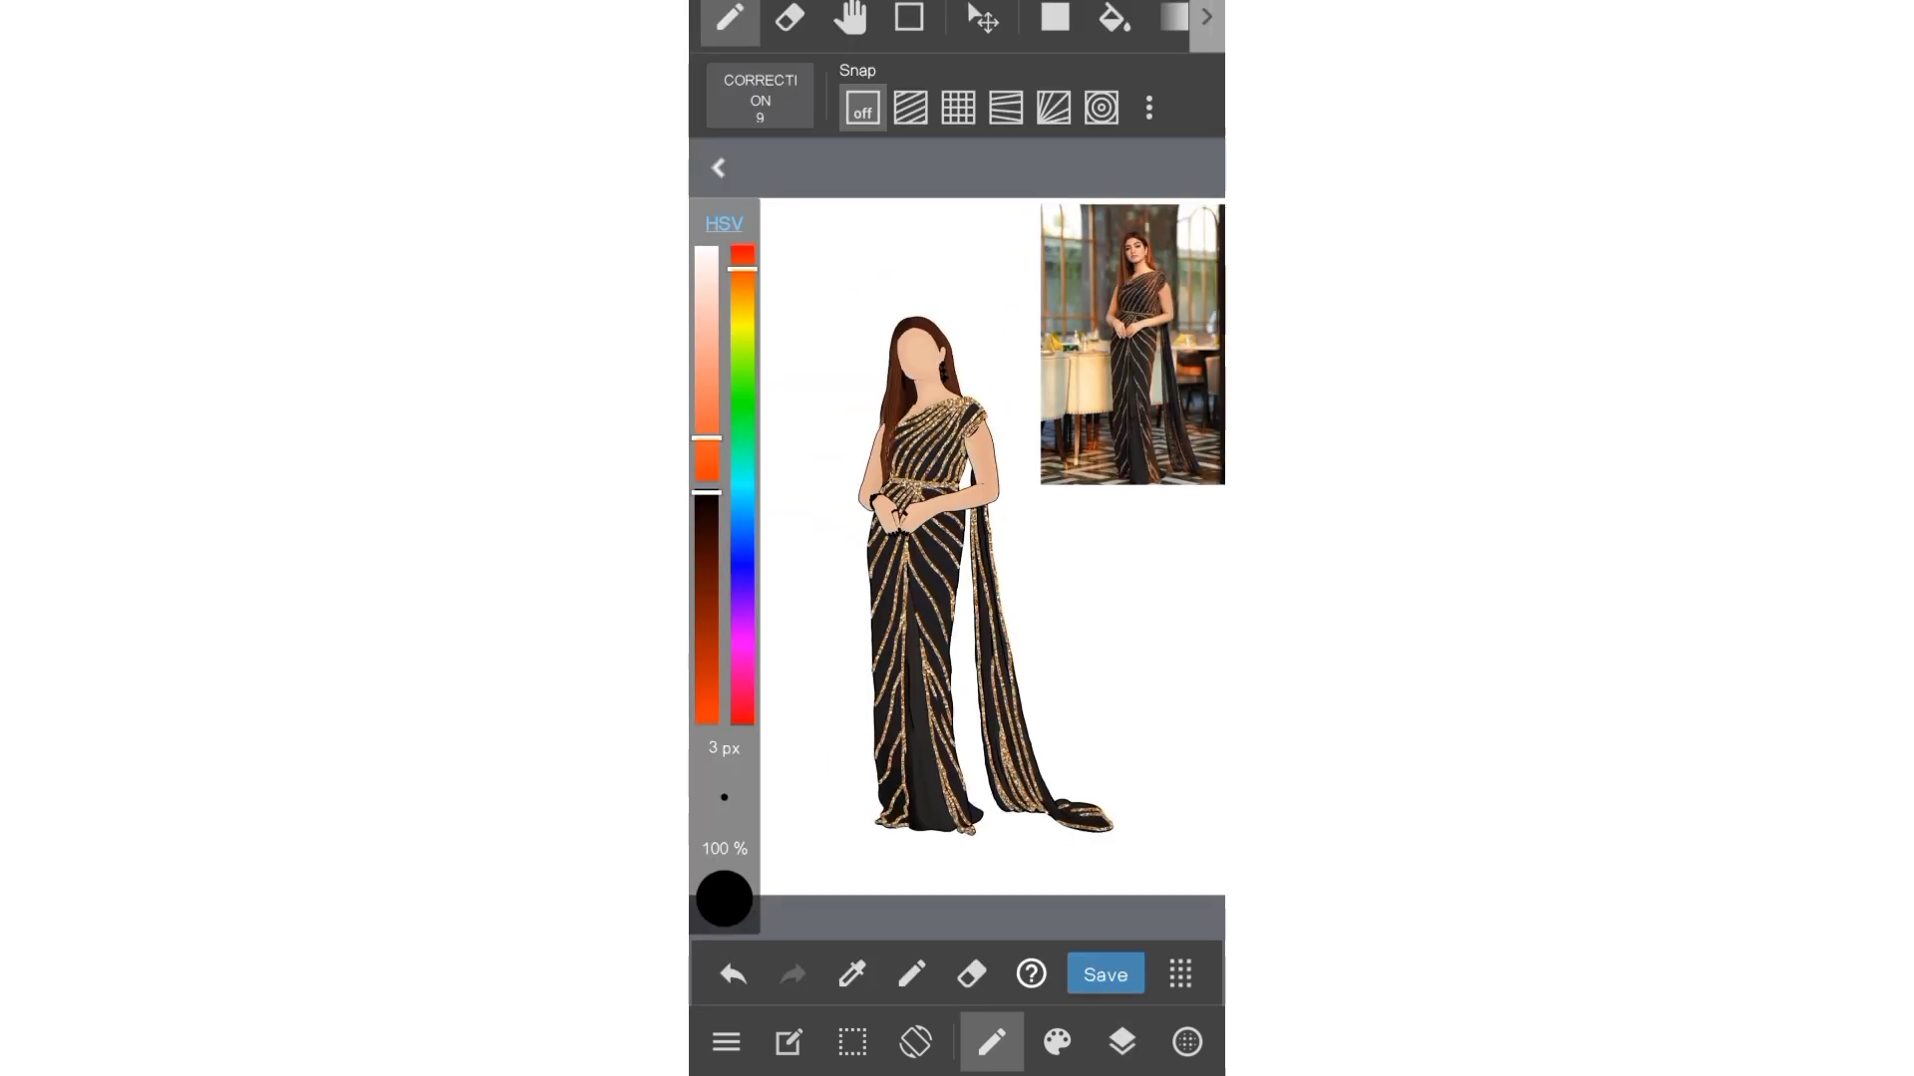
# - Drag Layer24 up the layer stack to sit just below Layer8
pyautogui.click(1122, 1042)
pyautogui.scroll(5, 1053, 776)
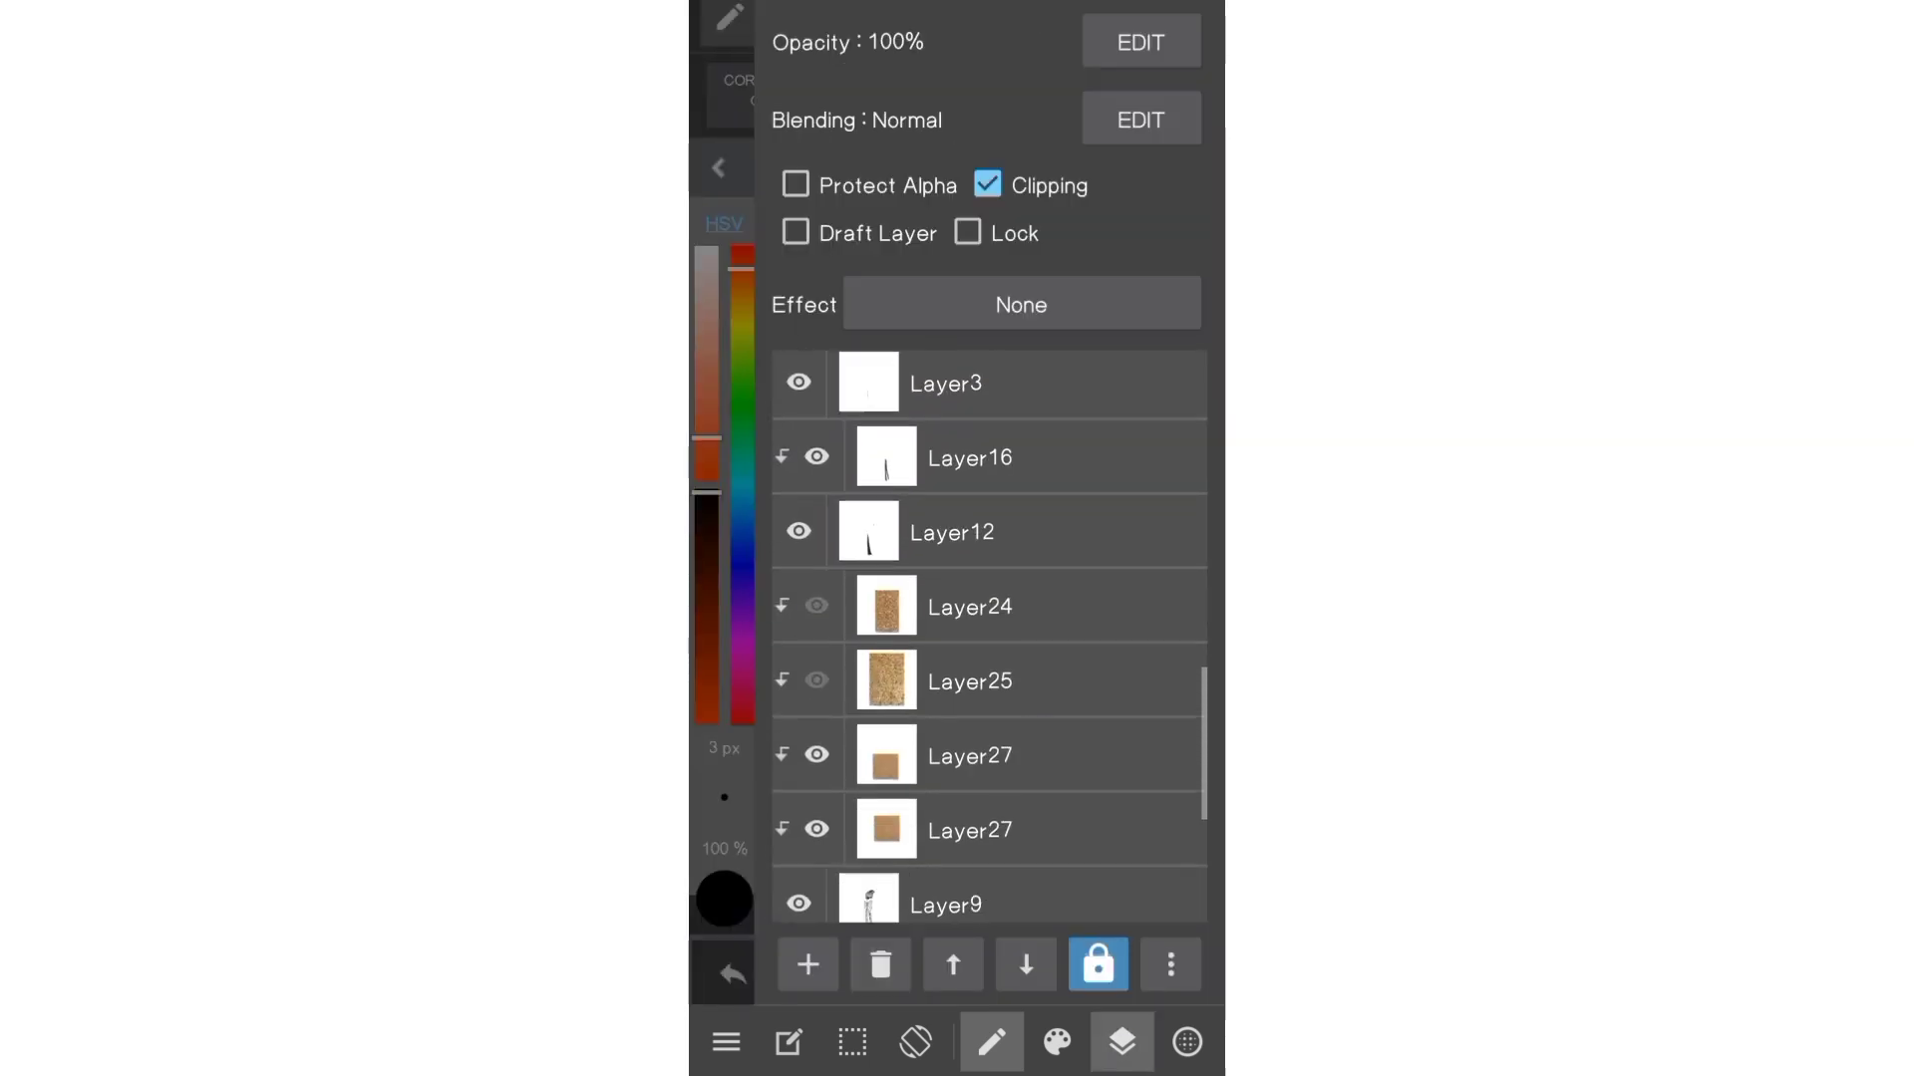
pyautogui.scroll(5, 1053, 777)
pyautogui.scroll(5, 1056, 818)
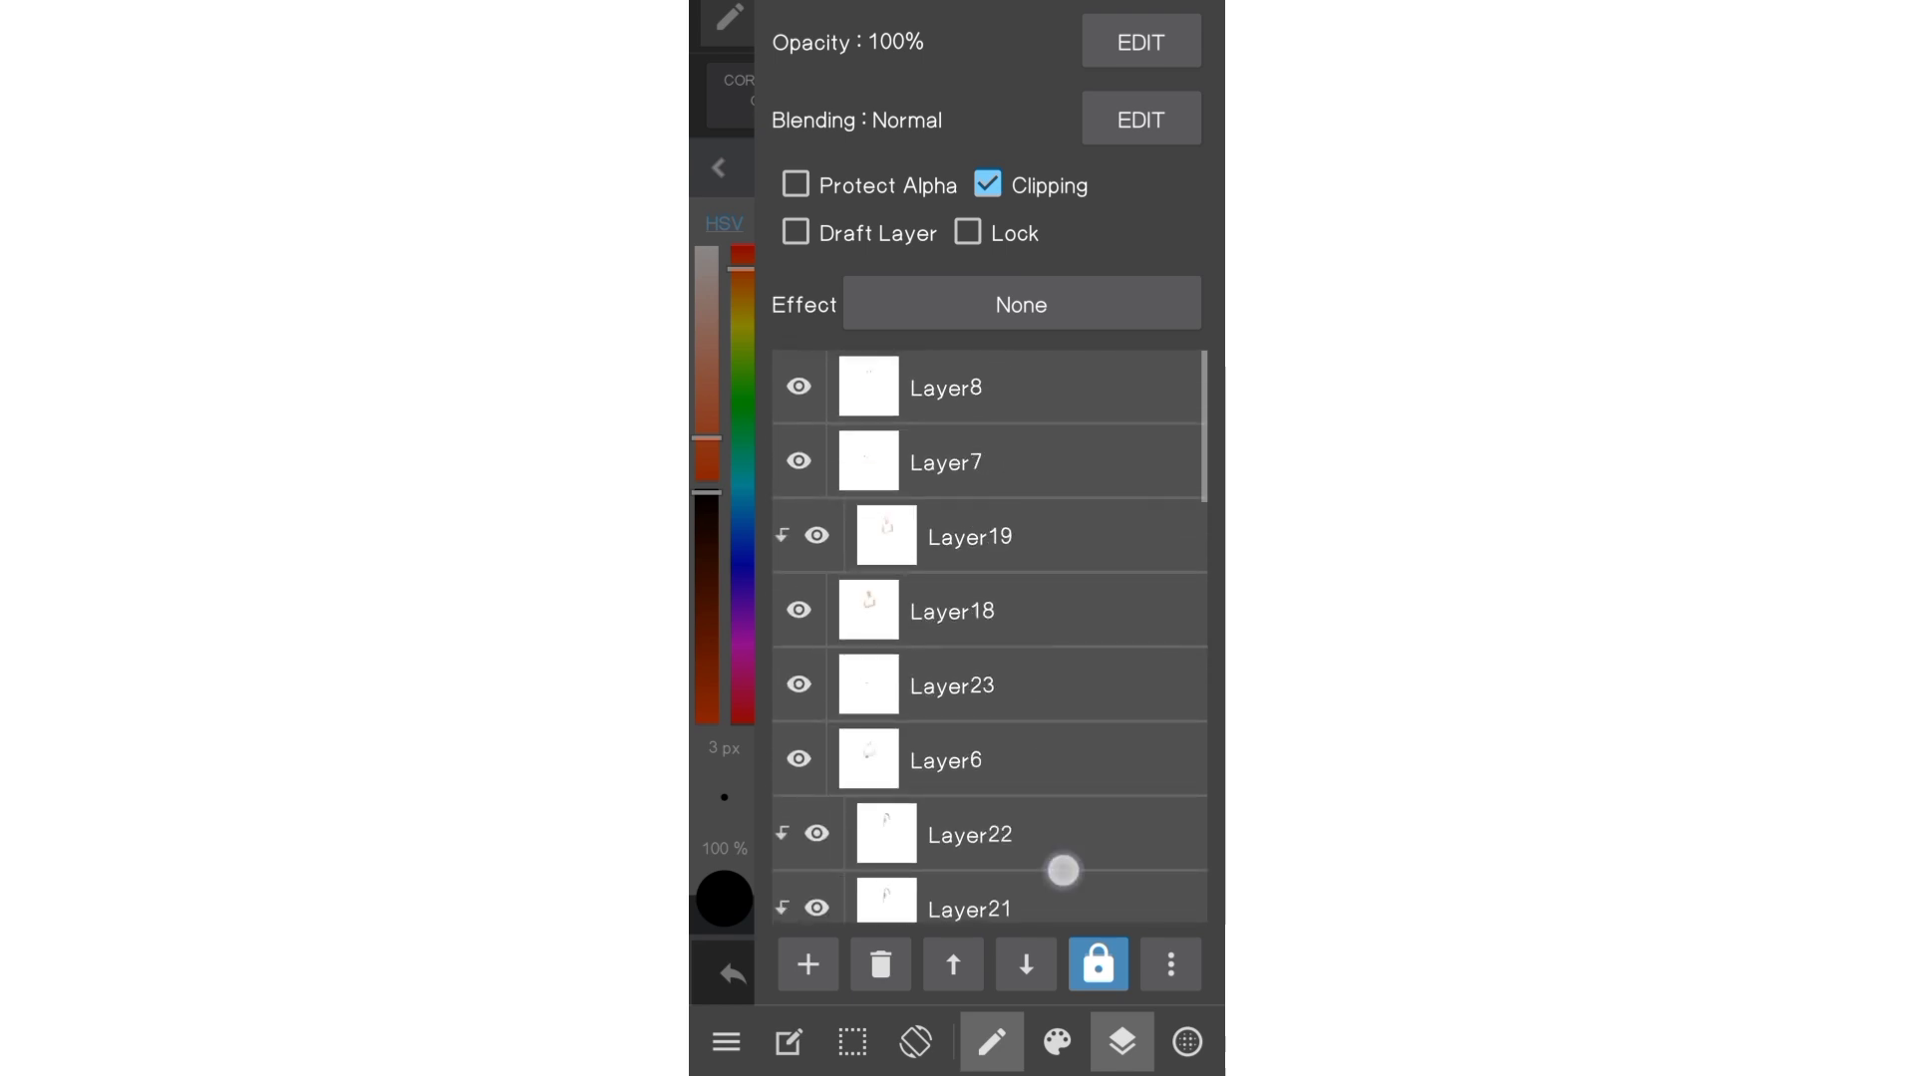
pyautogui.scroll(-5, 1063, 867)
pyautogui.scroll(-3, 1077, 778)
pyautogui.click(1122, 1041)
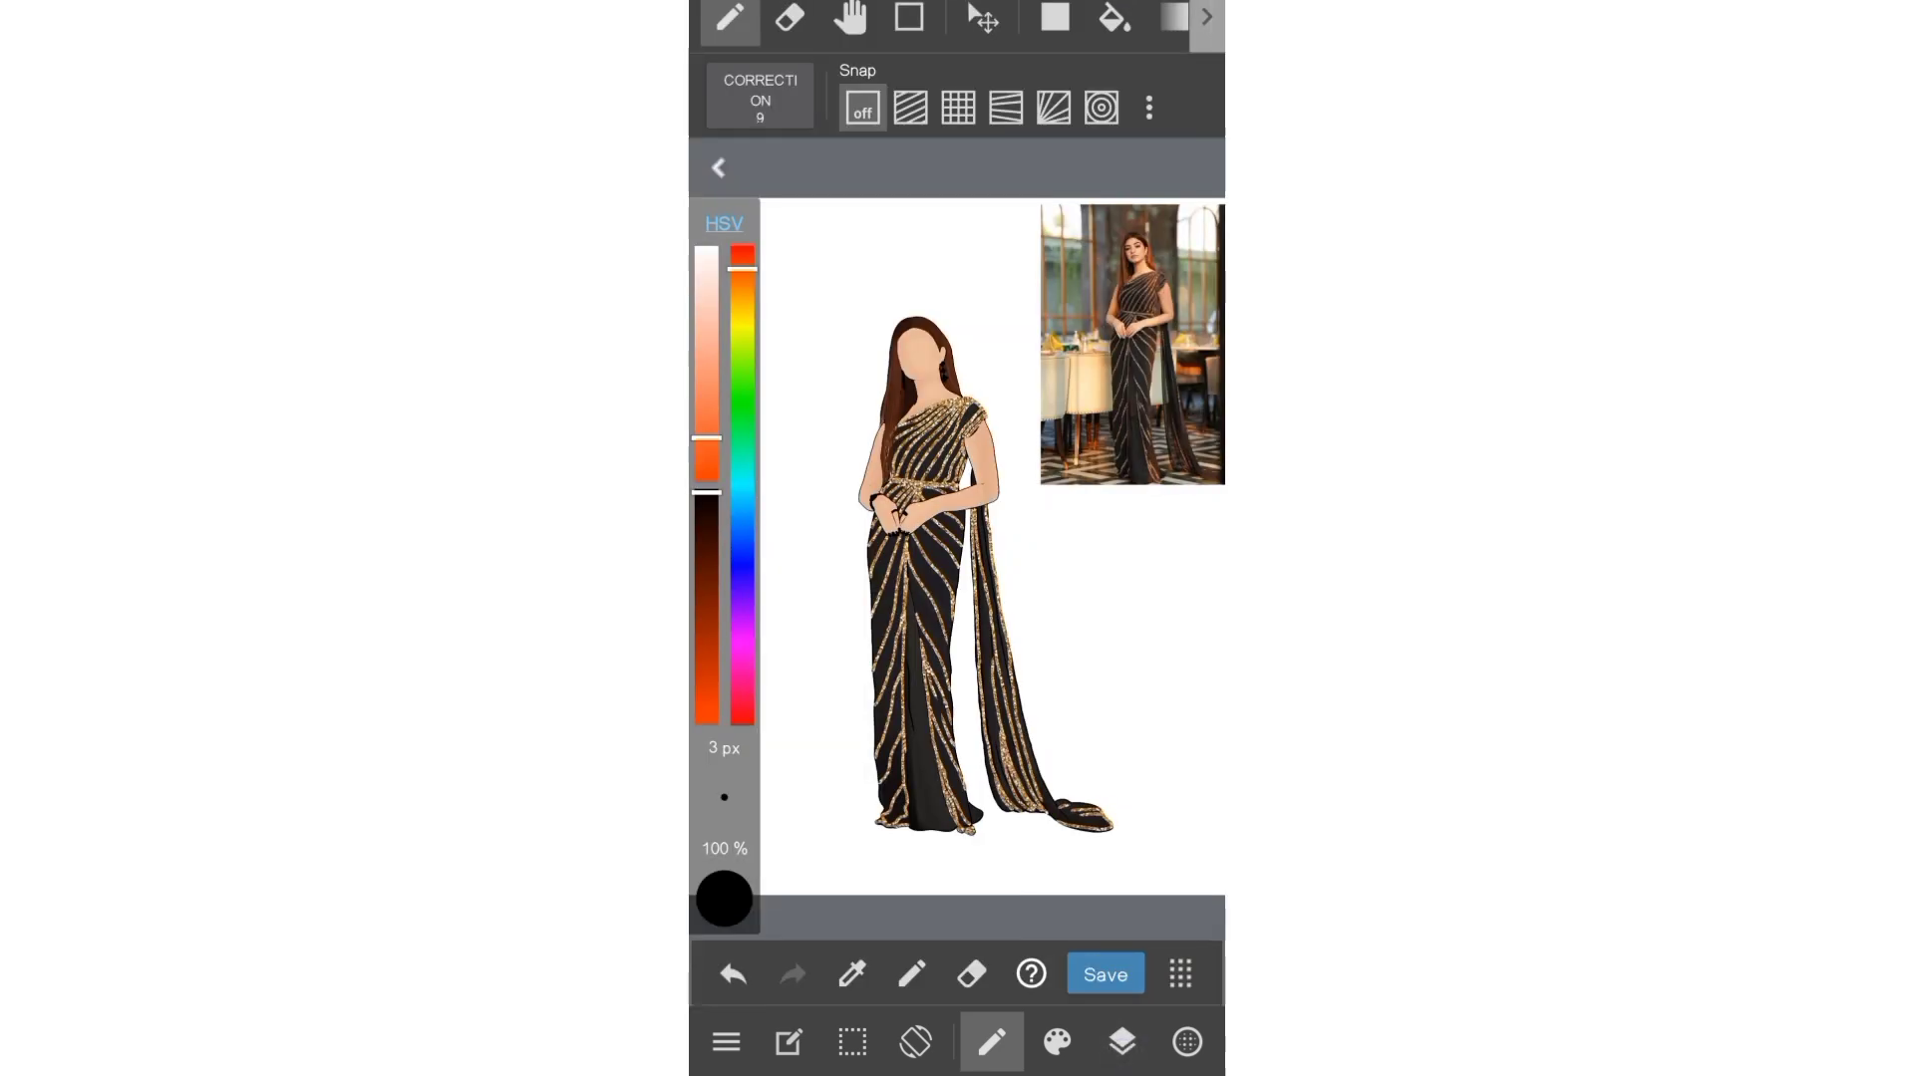
pyautogui.click(1123, 1042)
pyautogui.moveTo(943, 663)
pyautogui.mouseDown()
pyautogui.moveTo(943, 430)
pyautogui.moveTo(943, 461)
pyautogui.mouseUp()
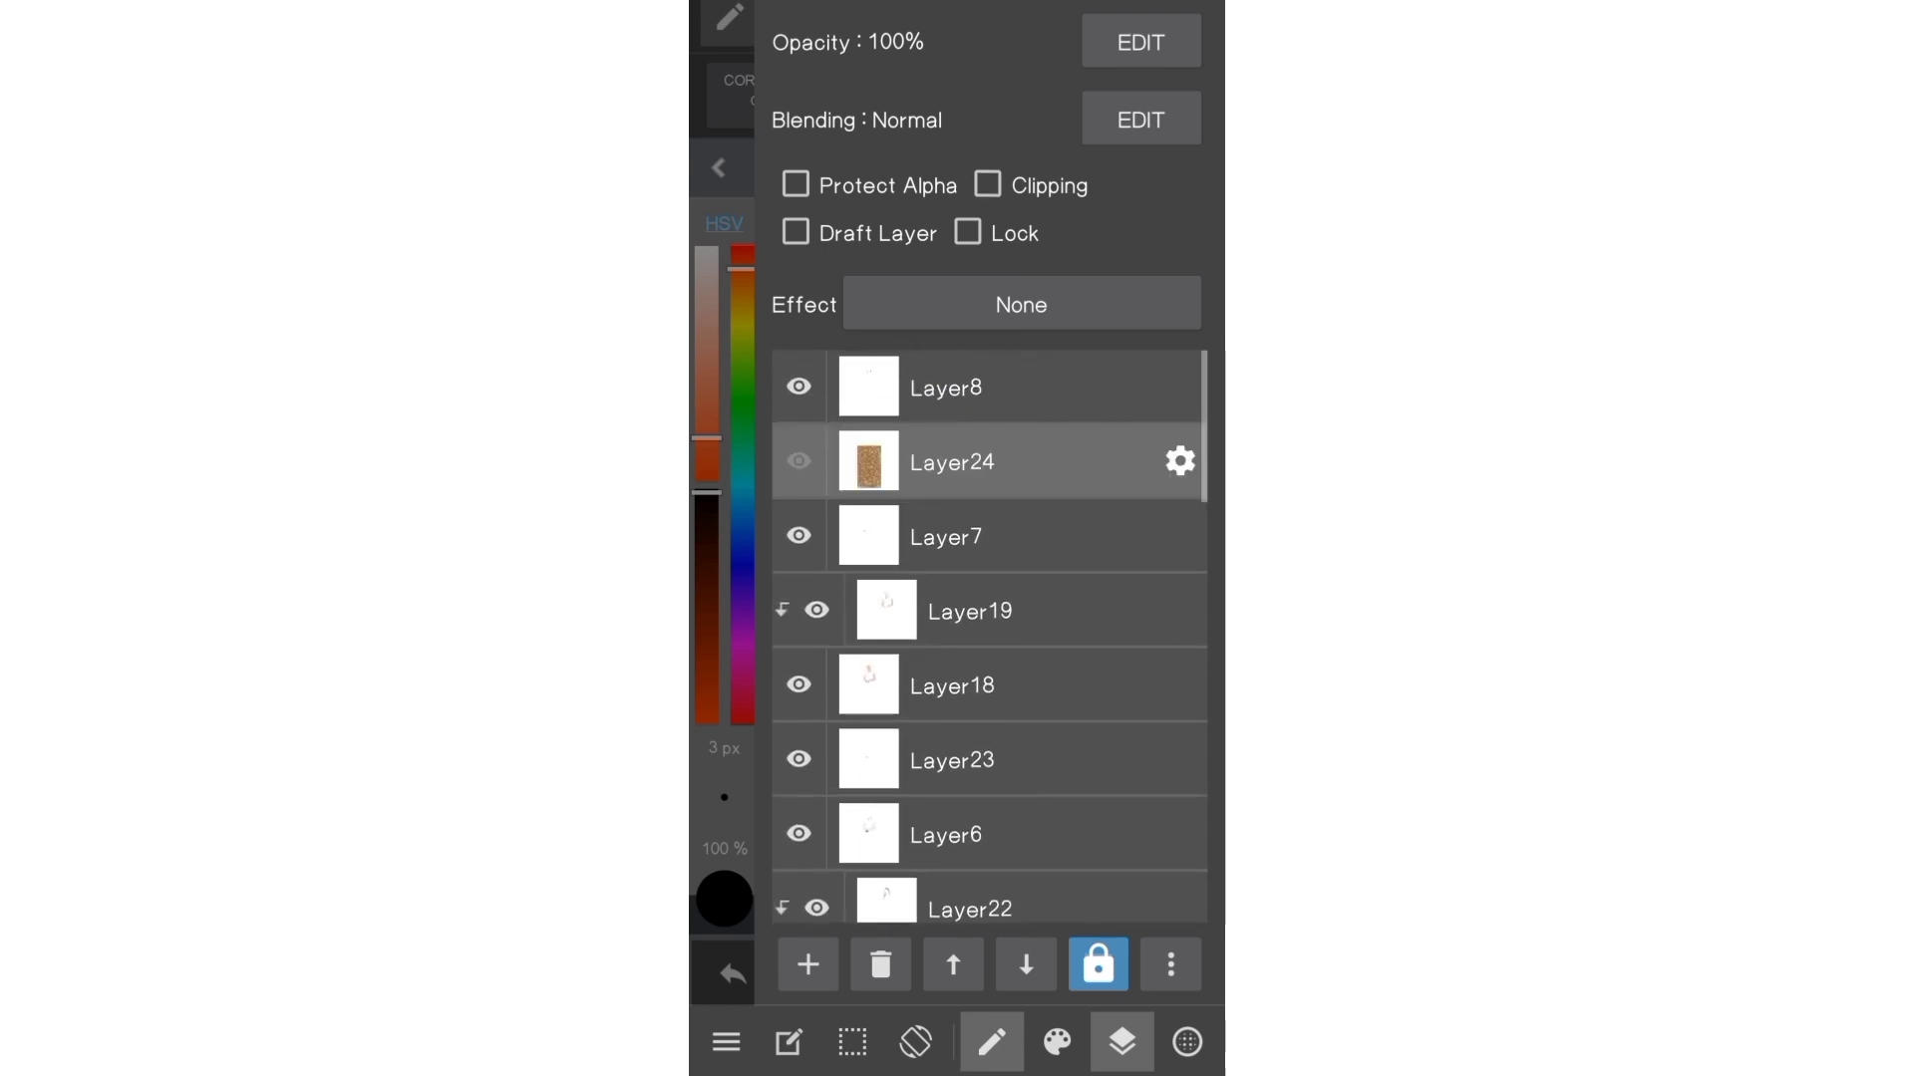
pyautogui.click(1122, 1042)
# - Zoom in to check the hands and stripes against the reference
pyautogui.scroll(5, 876, 460)
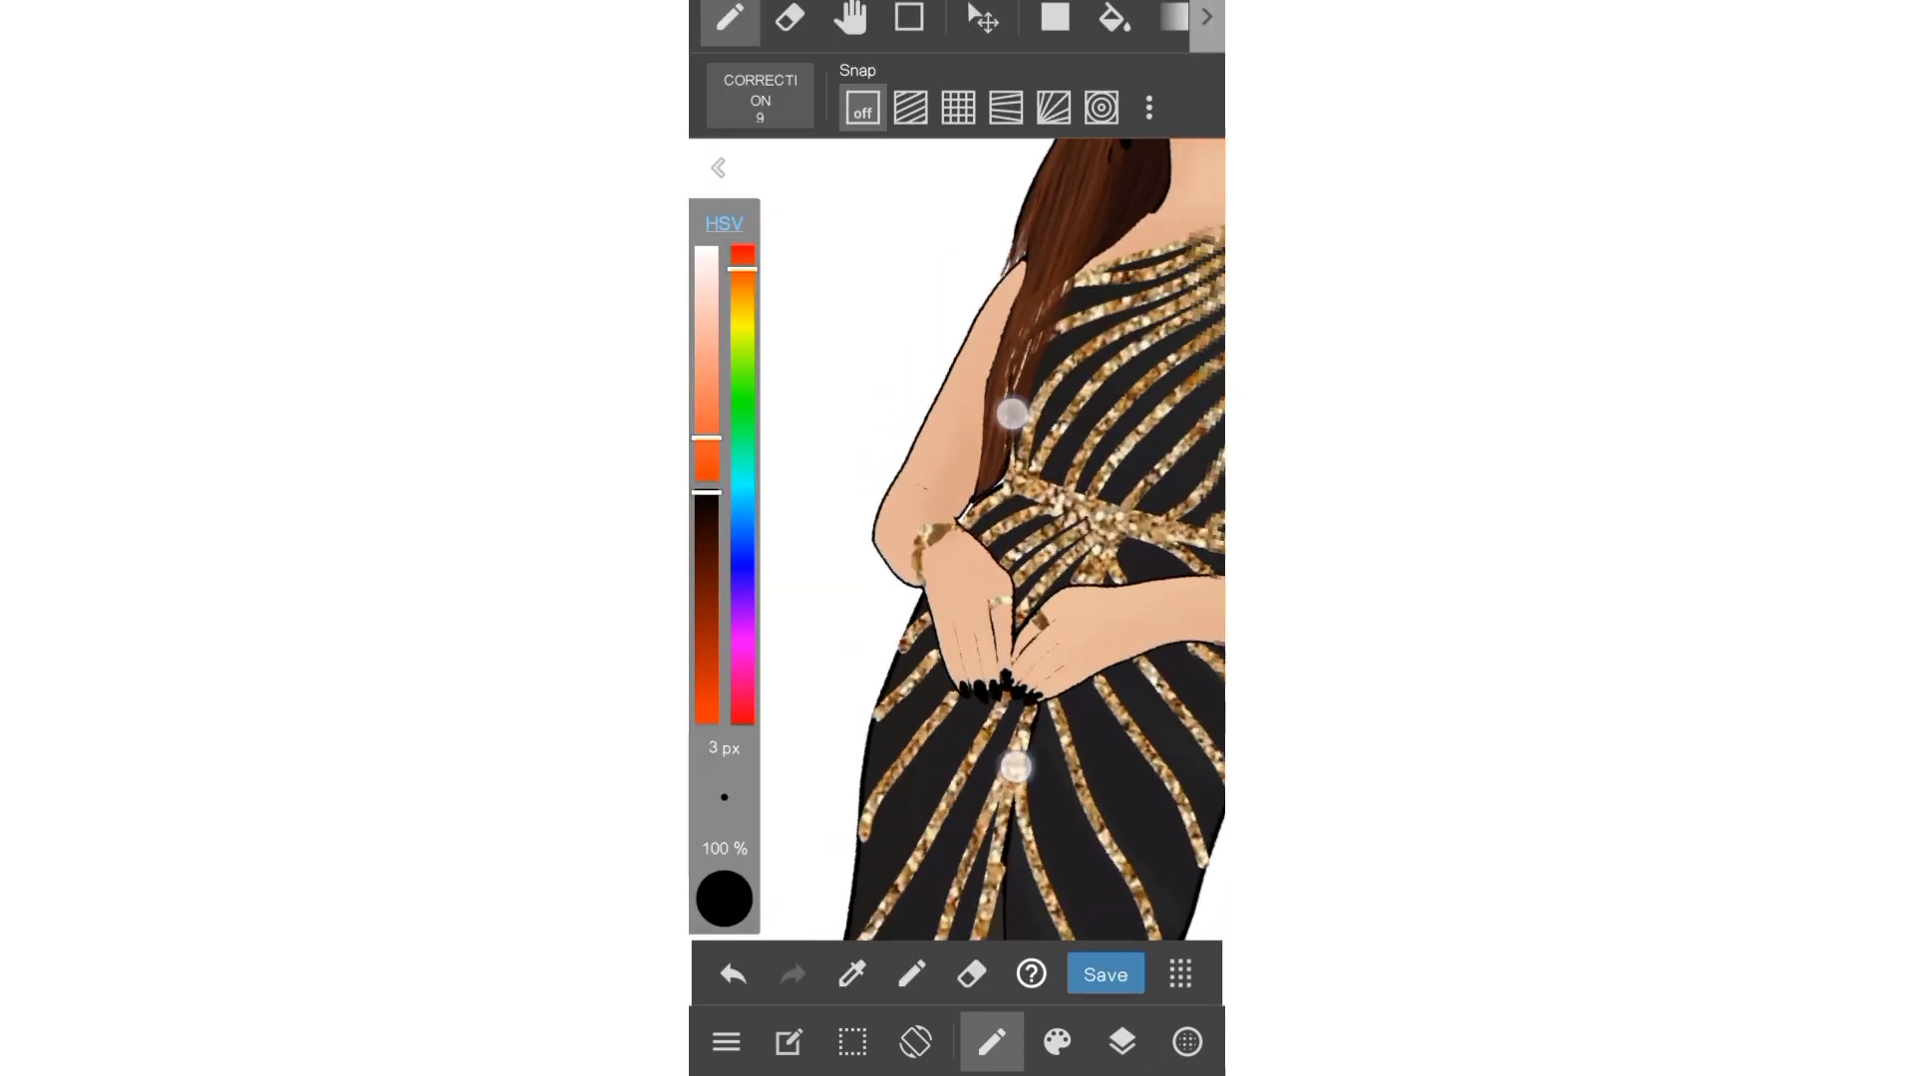
pyautogui.scroll(3, 997, 445)
pyautogui.scroll(2, 996, 445)
pyautogui.scroll(-3, 1027, 632)
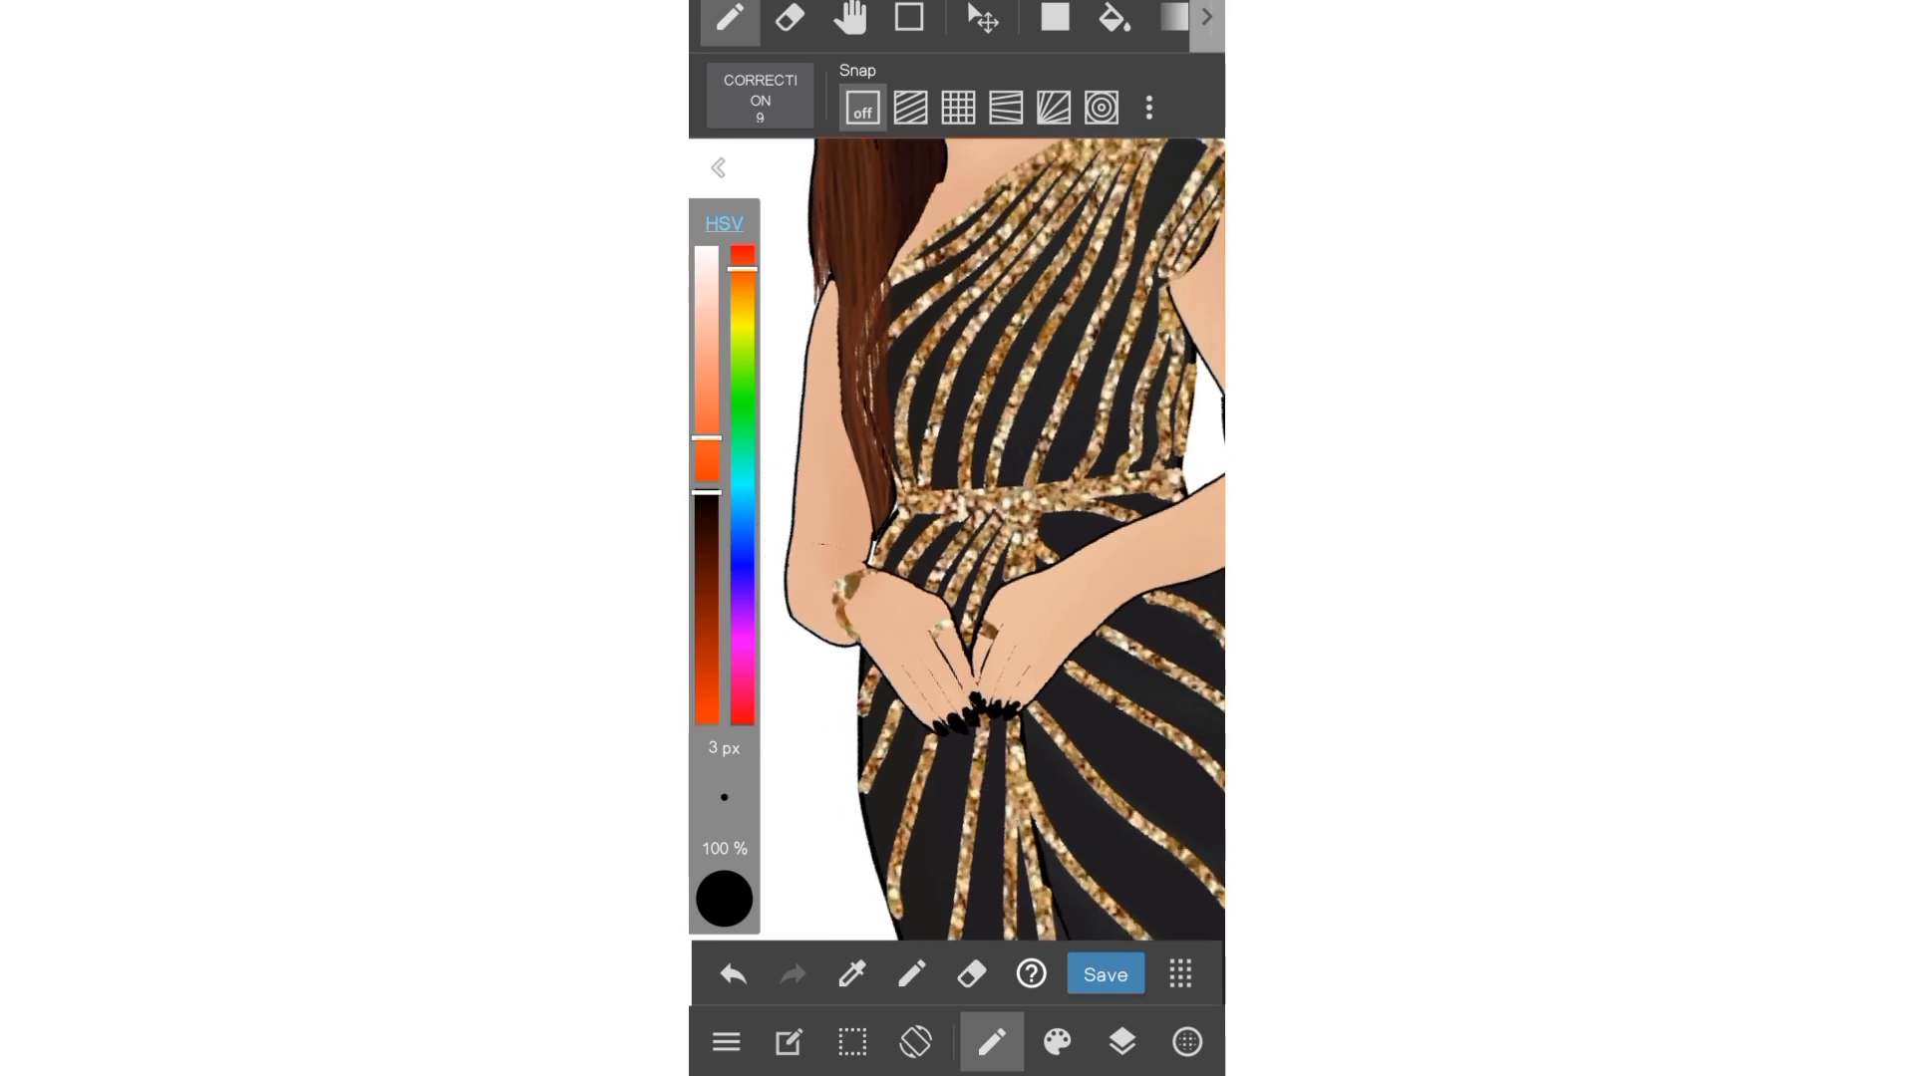
pyautogui.scroll(-3, 1027, 632)
pyautogui.scroll(-2, 1028, 632)
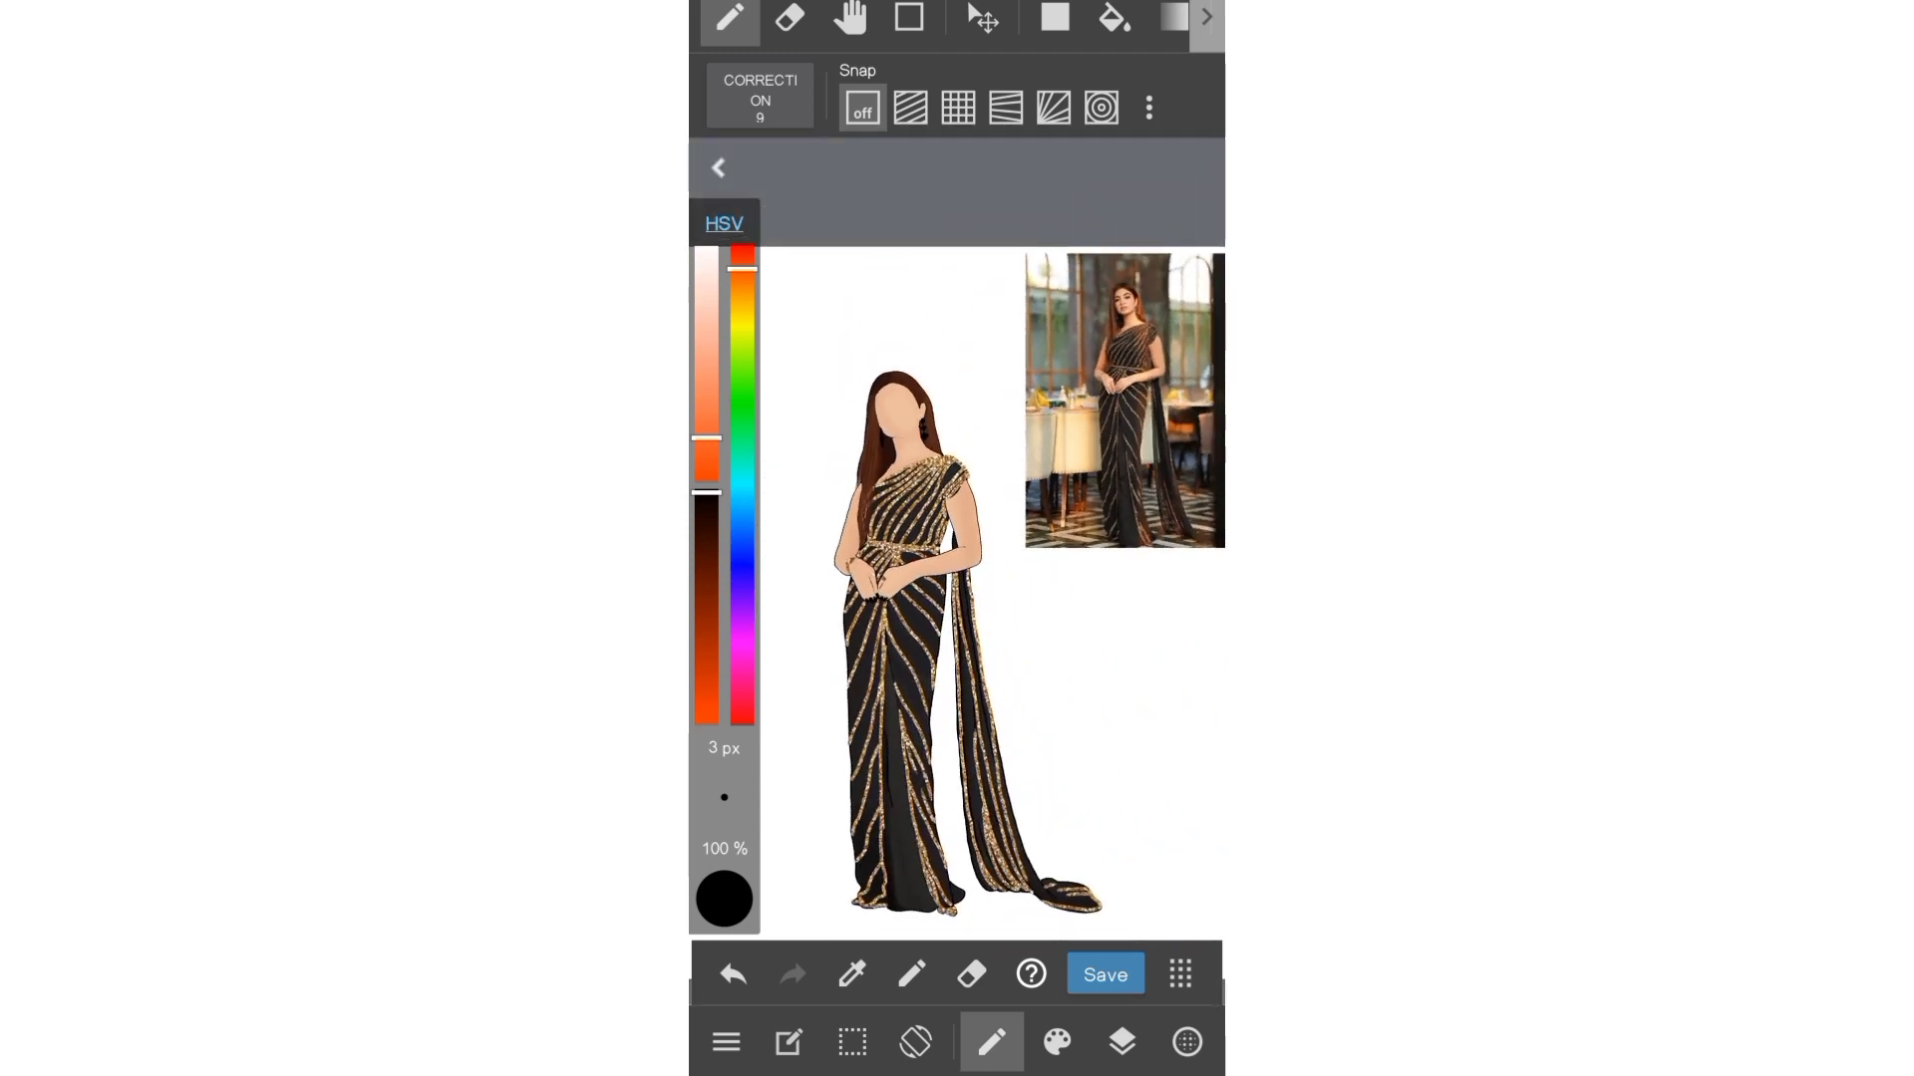
pyautogui.scroll(3, 962, 513)
pyautogui.scroll(2, 961, 513)
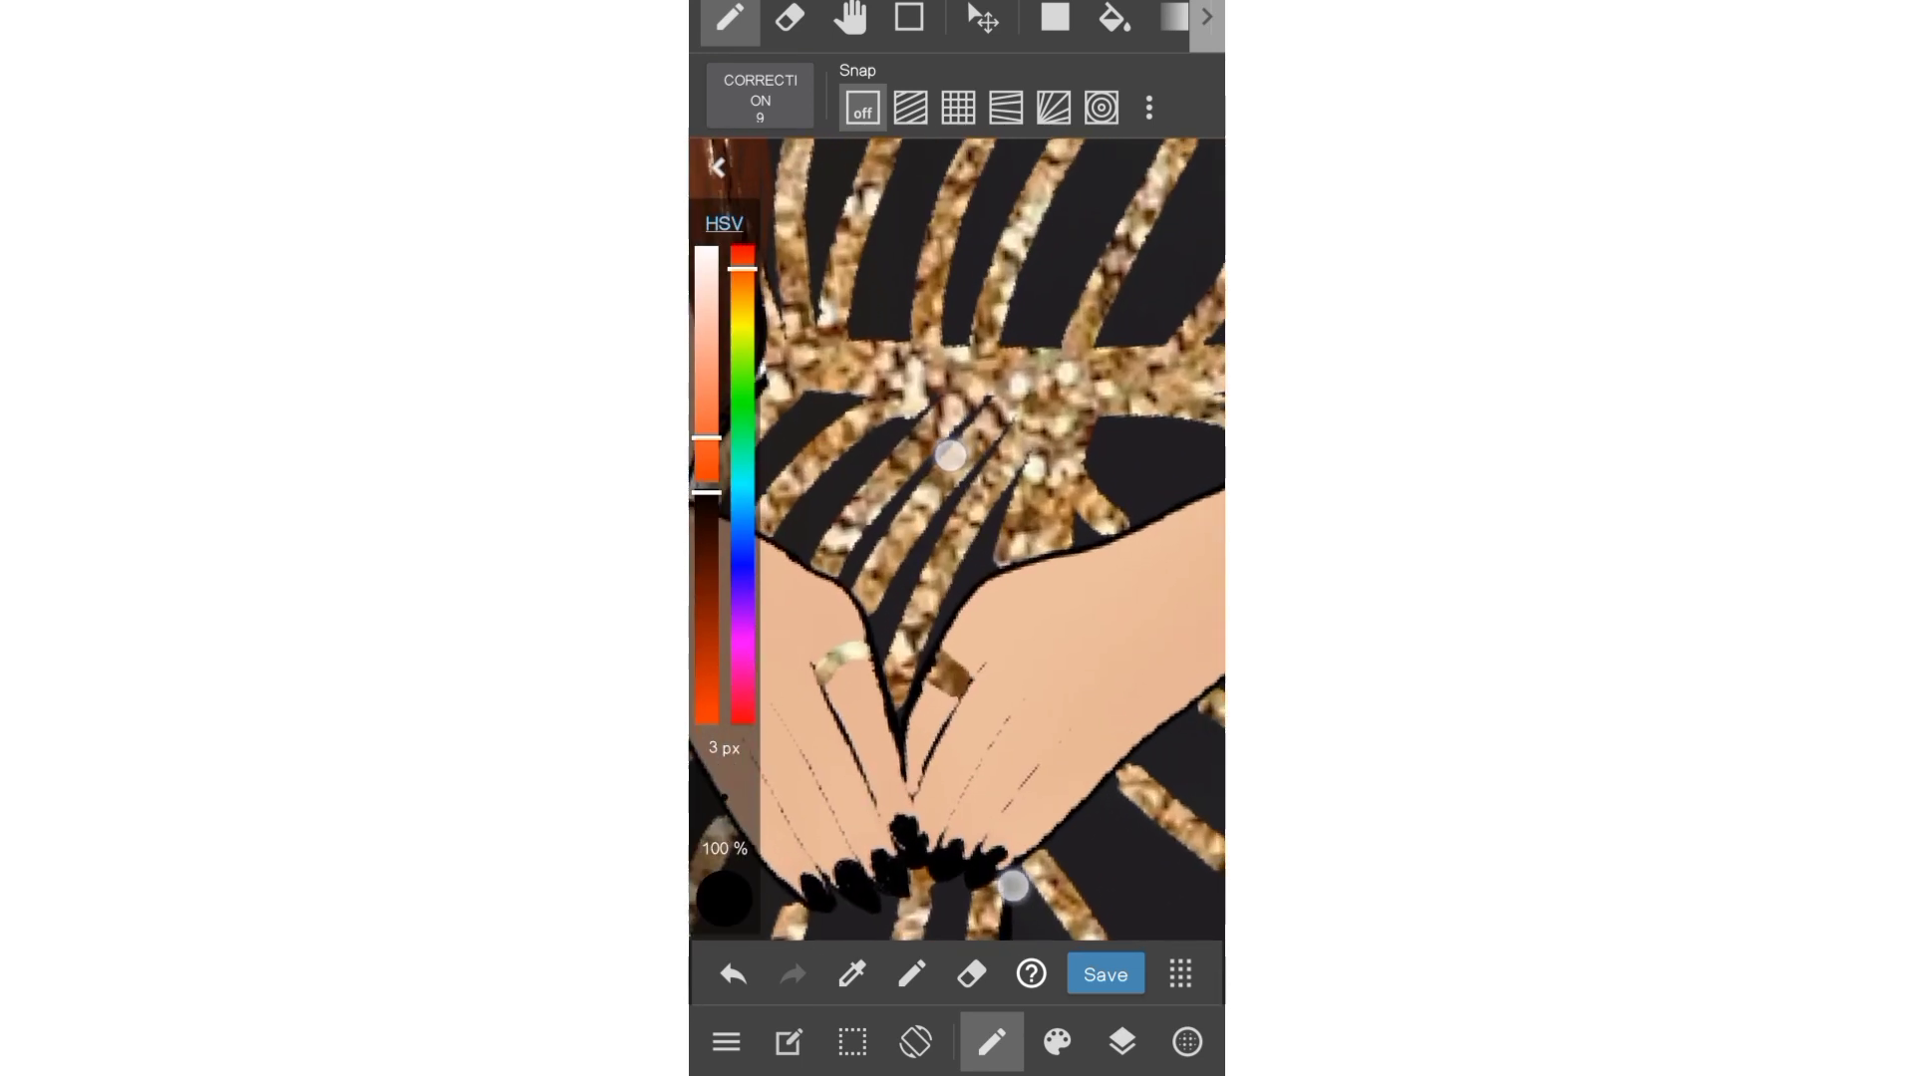
# - Choose the Beads brush from the brush panel
pyautogui.click(1056, 1042)
pyautogui.scroll(-10, 947, 714)
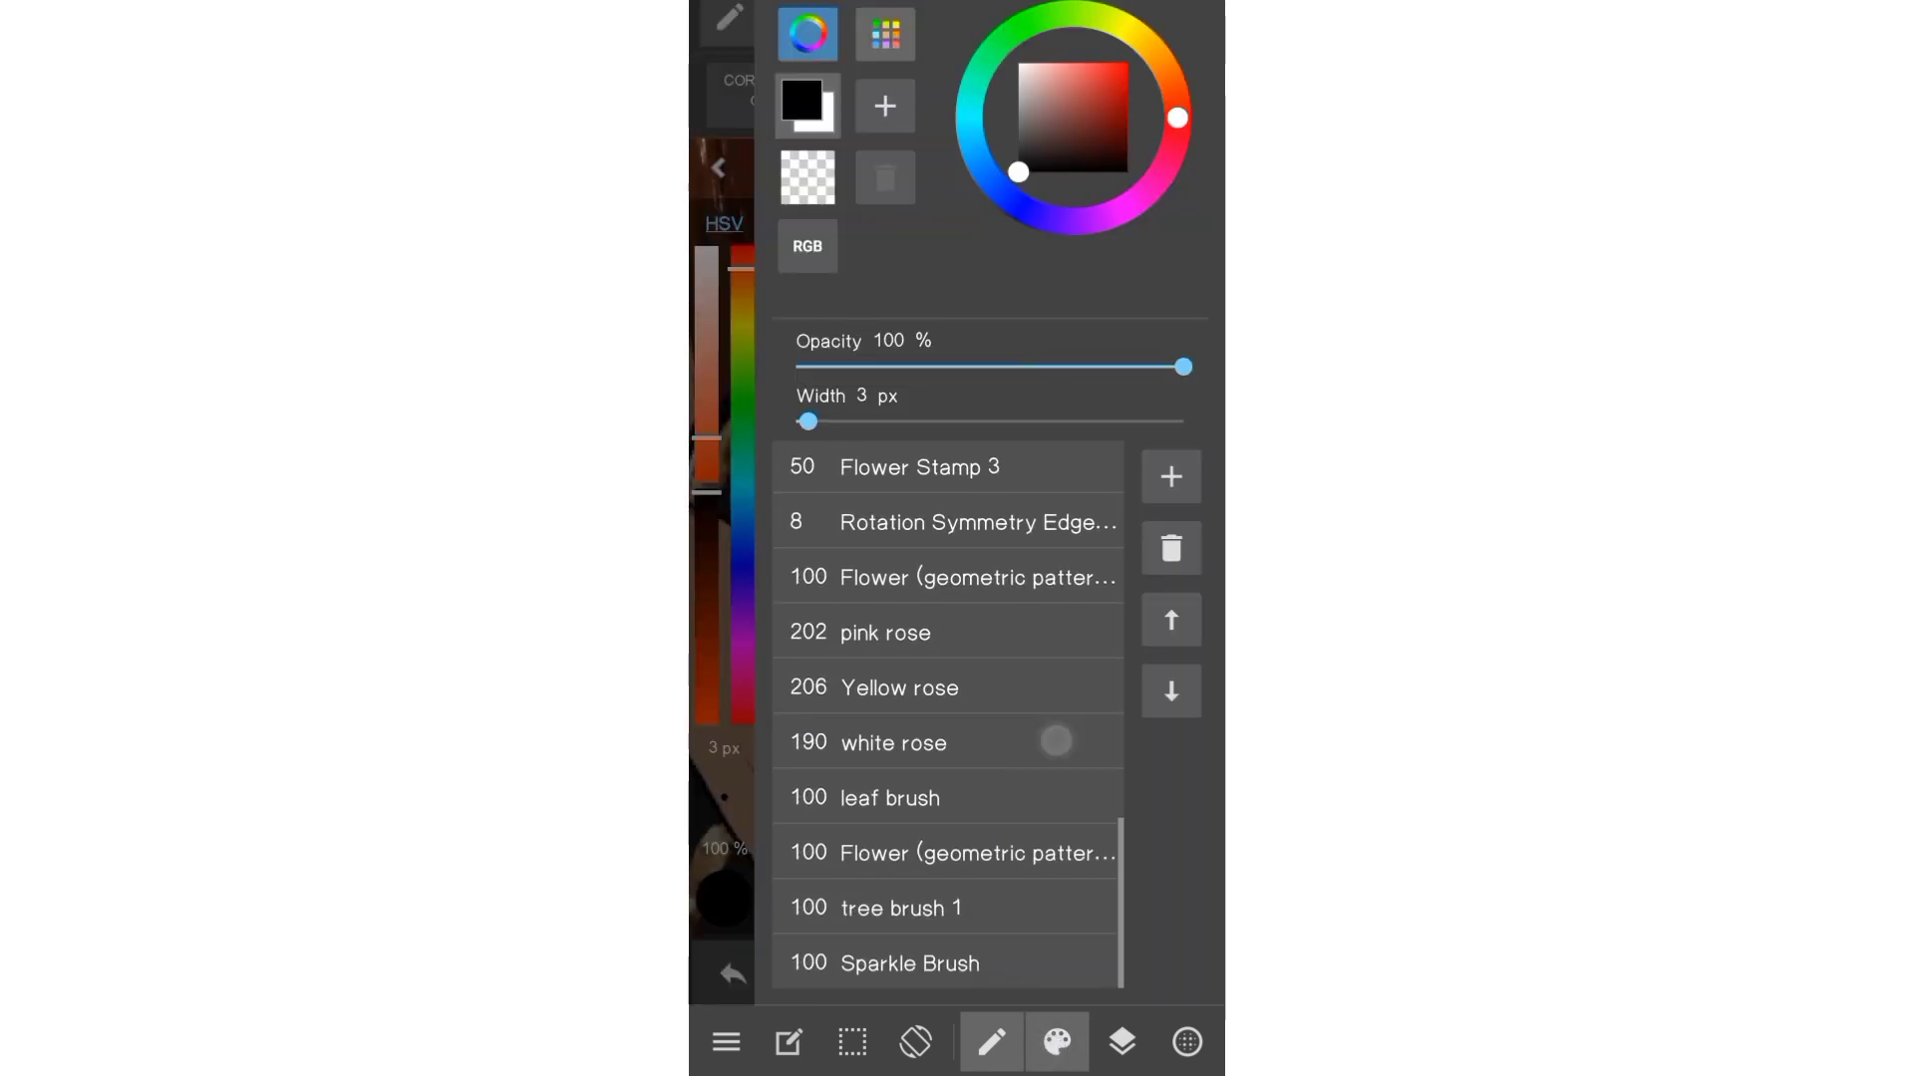
pyautogui.scroll(10, 1008, 807)
pyautogui.click(947, 687)
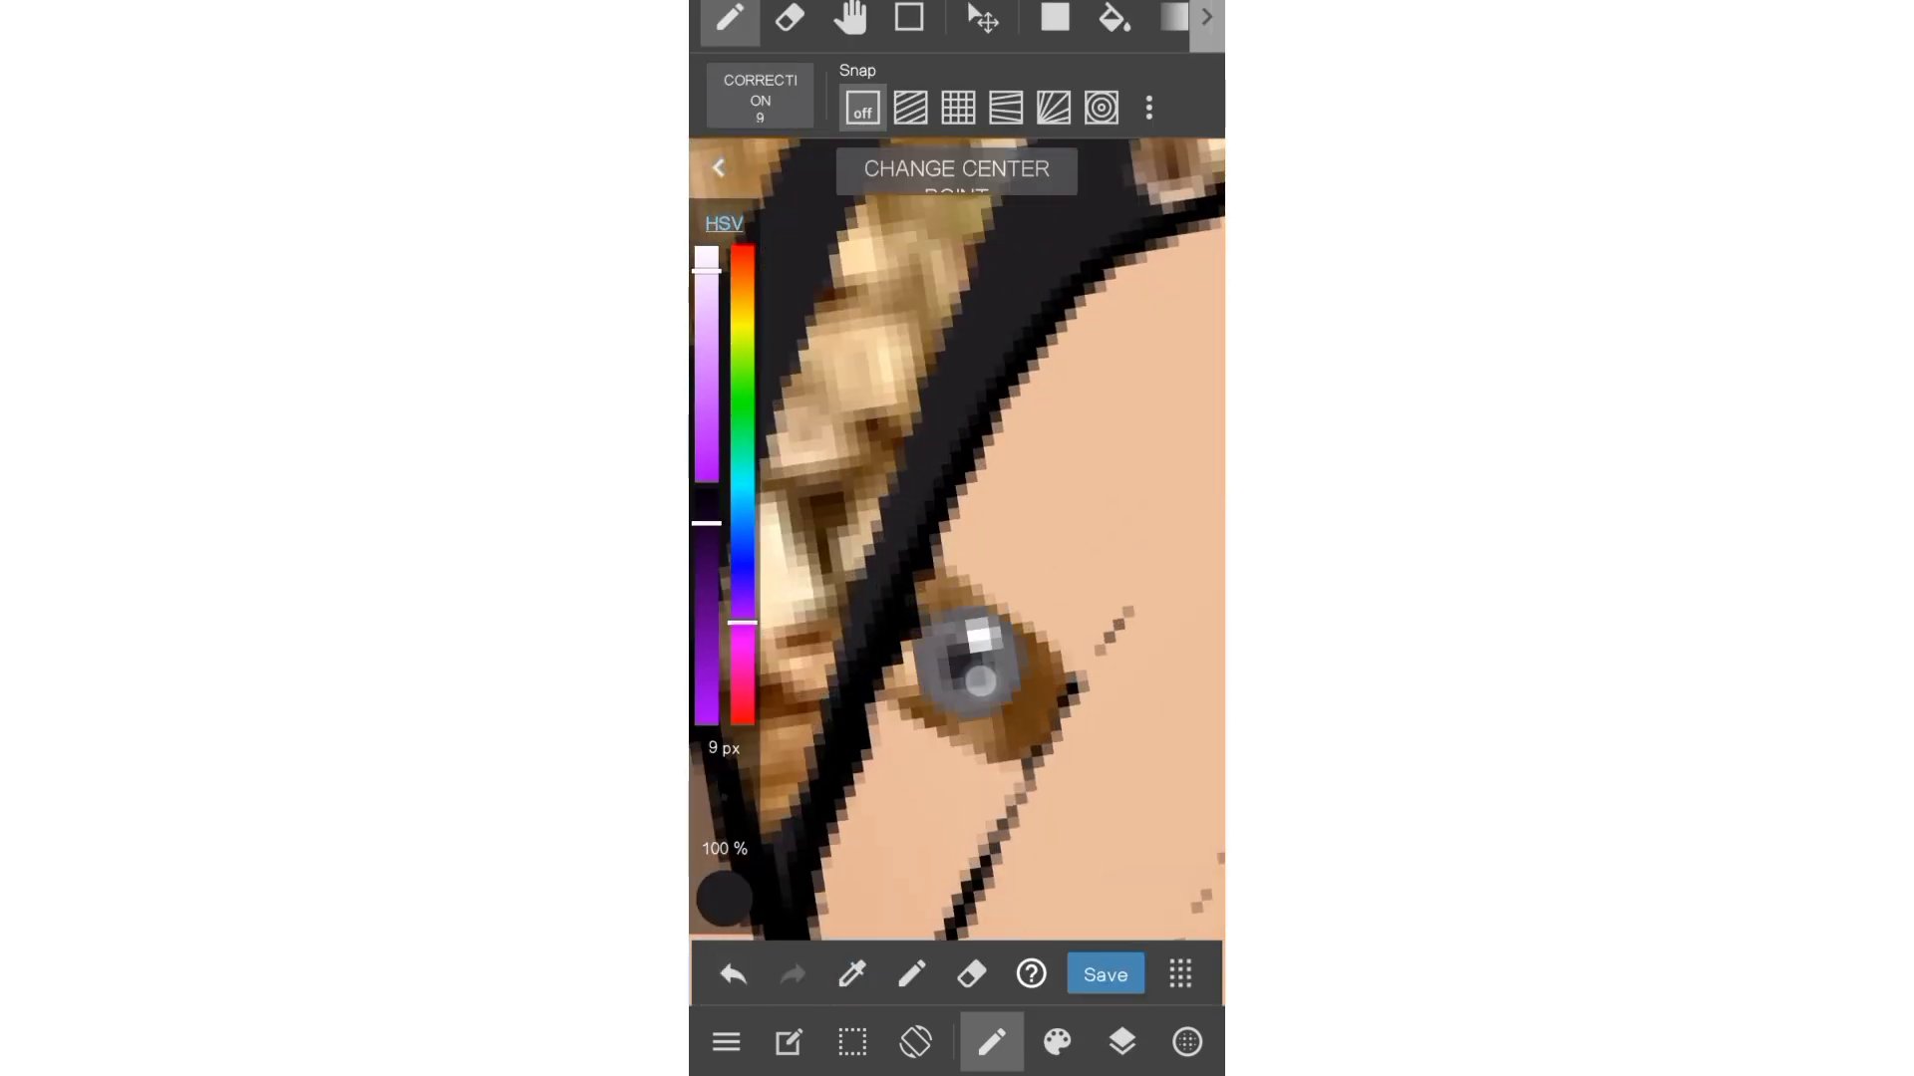
pyautogui.scroll(-5, 957, 573)
pyautogui.scroll(-3, 956, 574)
pyautogui.scroll(5, 927, 409)
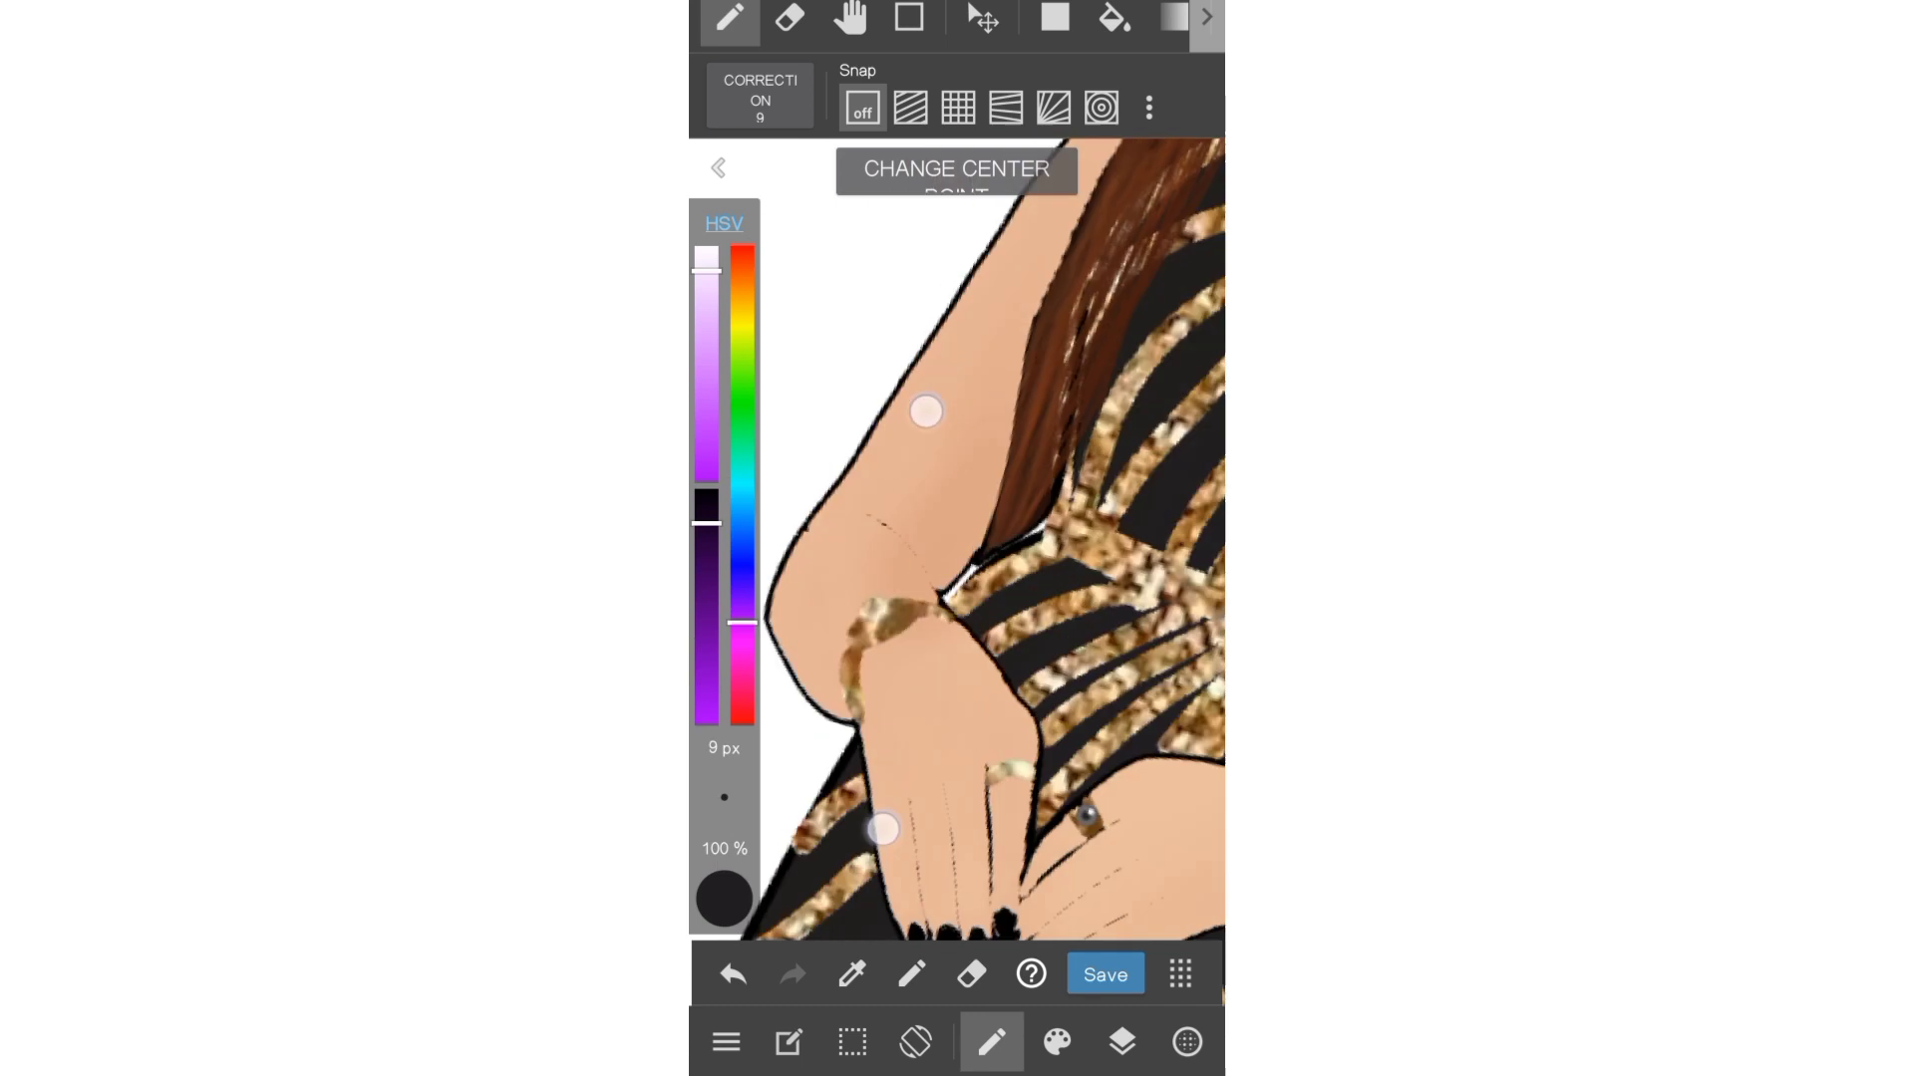
# - Sample the brown tone from the arm, zoom out, and bring up the layer list
pyautogui.click(851, 974)
pyautogui.click(886, 681)
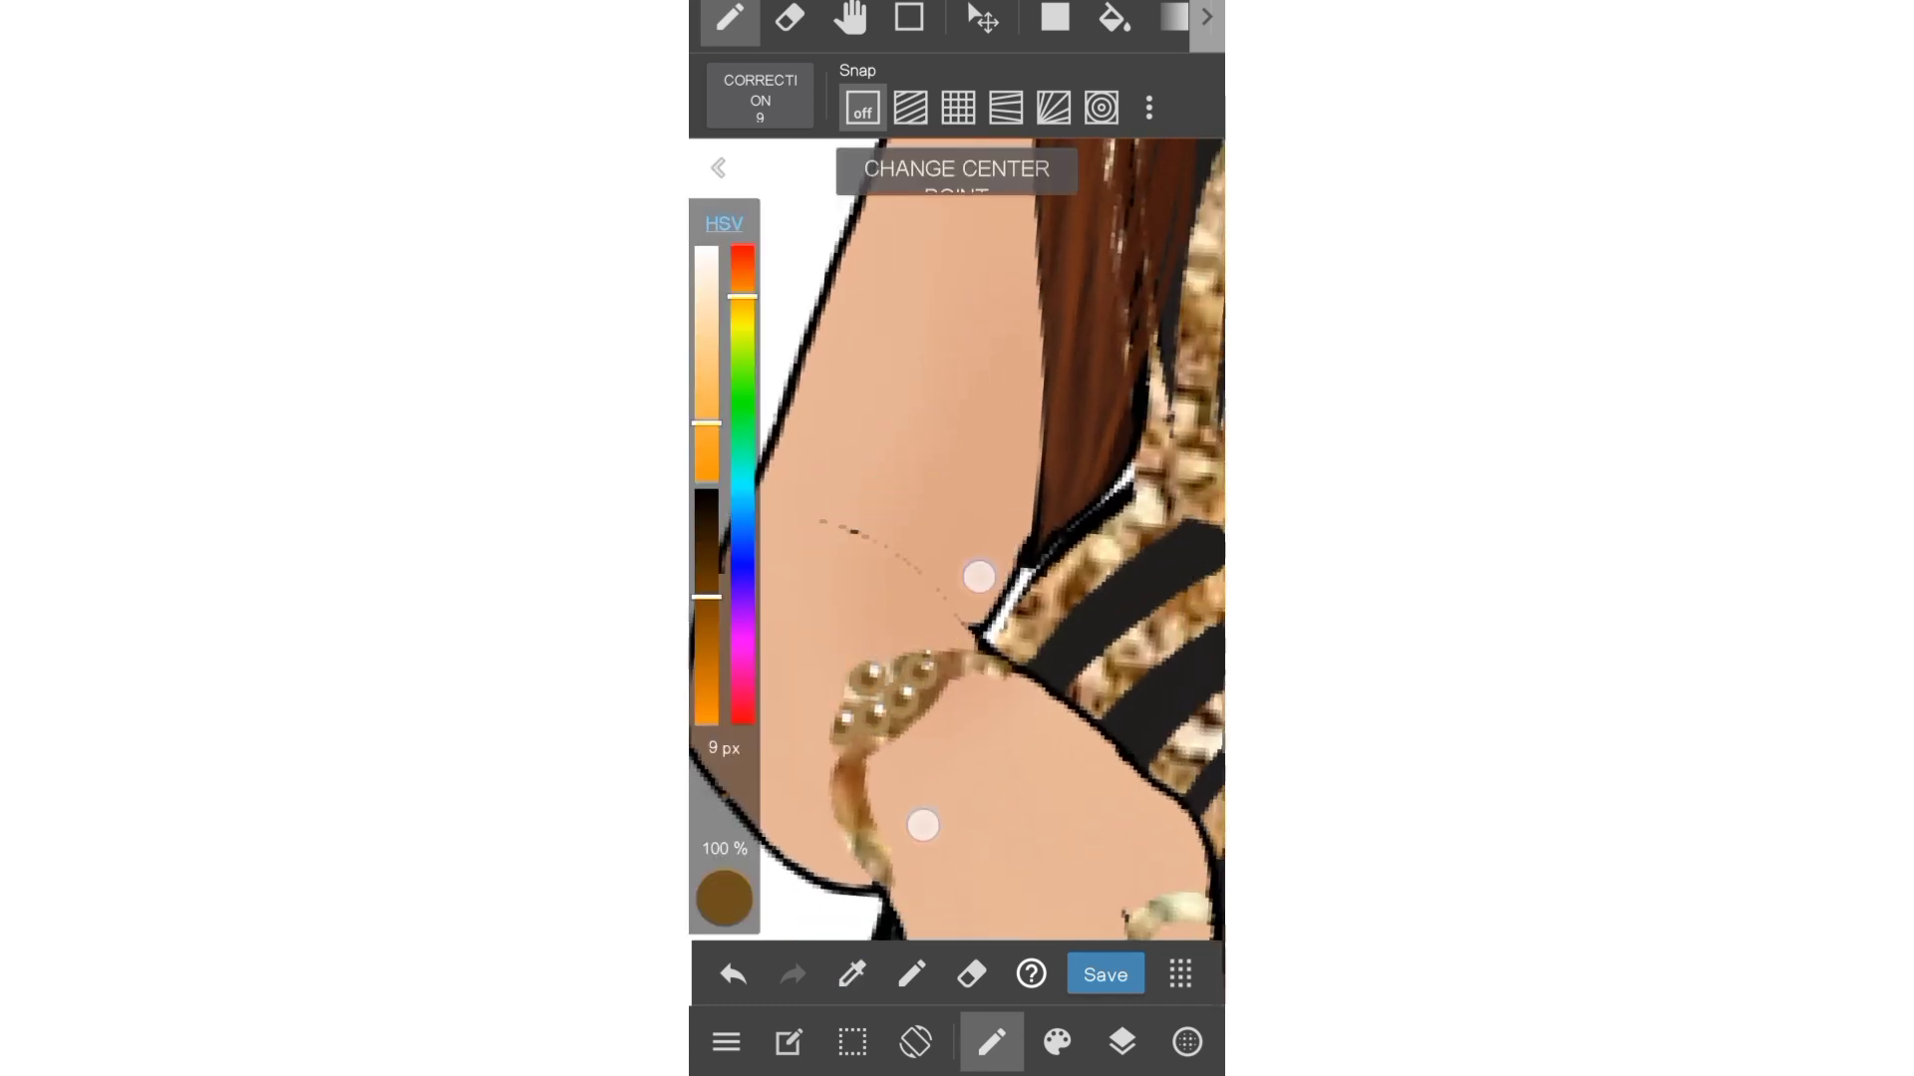
pyautogui.scroll(-5, 956, 687)
pyautogui.scroll(-3, 957, 688)
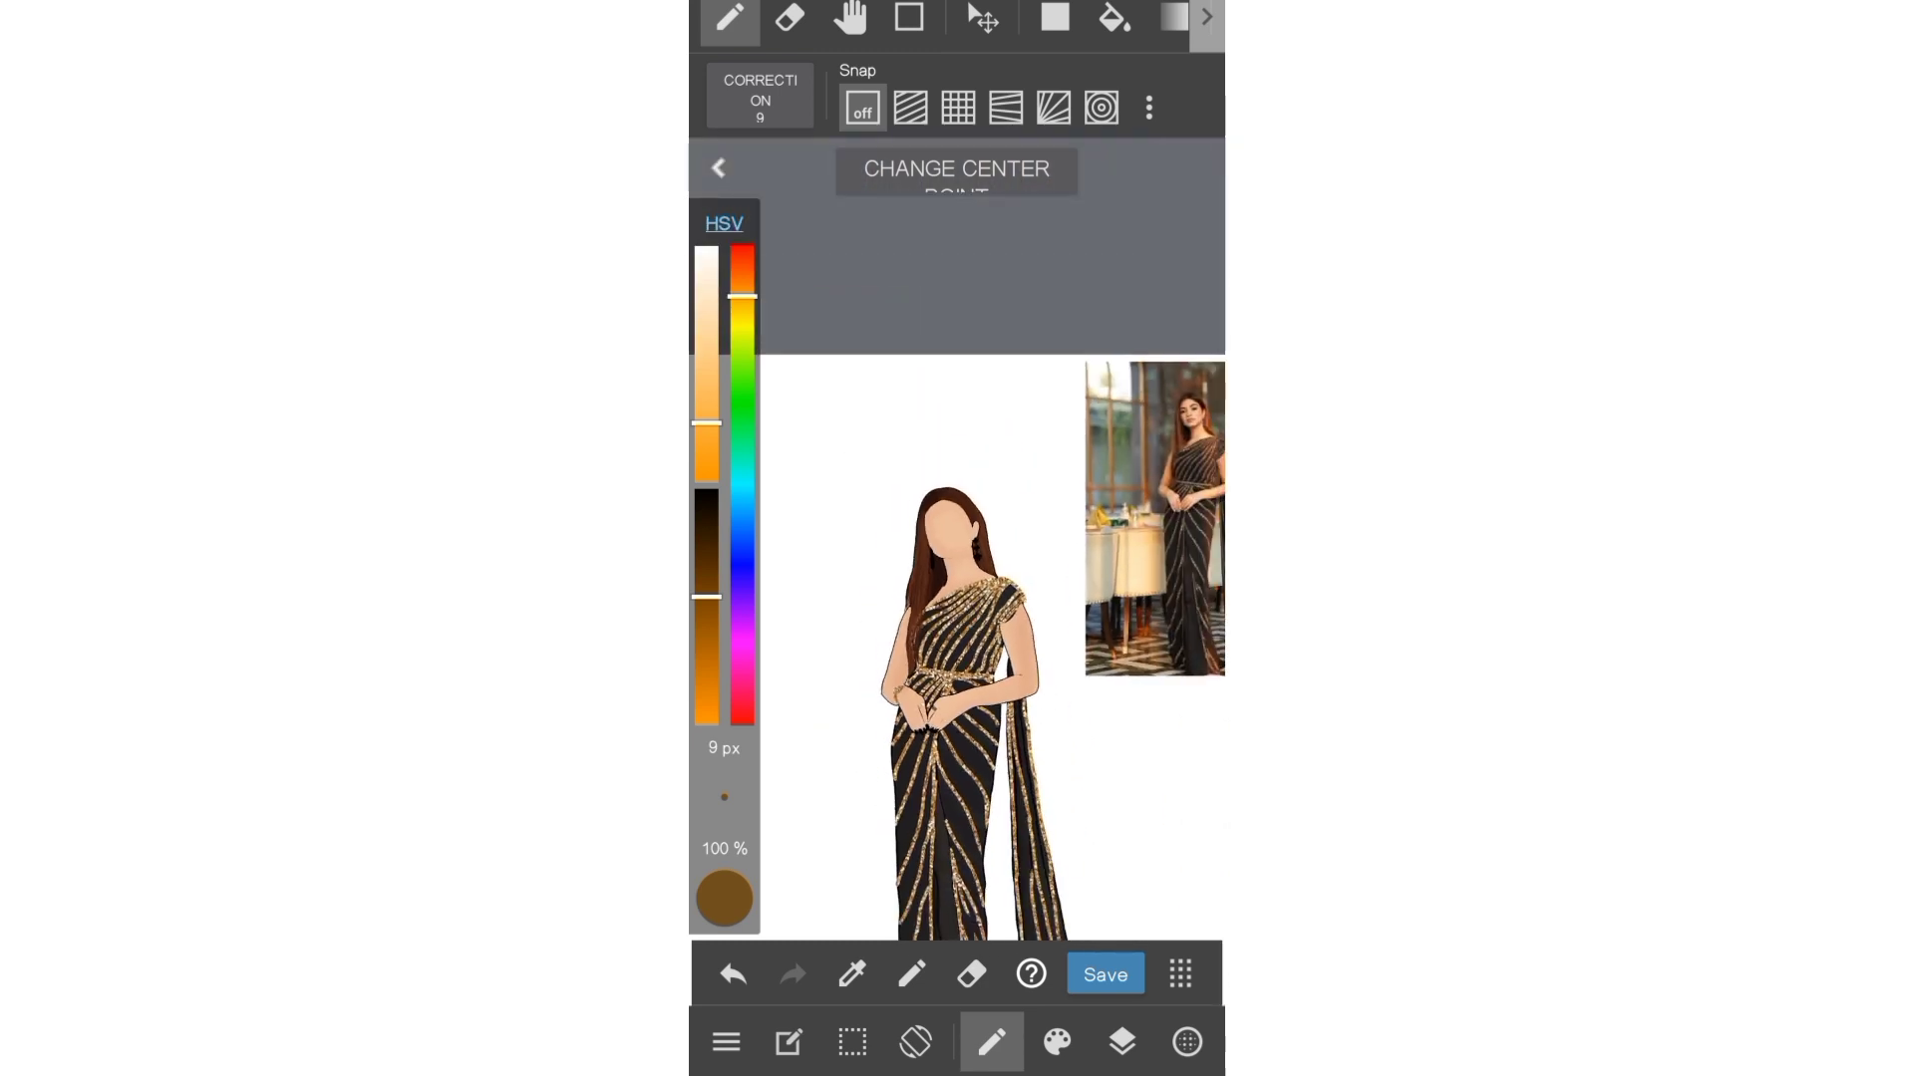
pyautogui.scroll(-3, 997, 673)
pyautogui.scroll(-2, 966, 608)
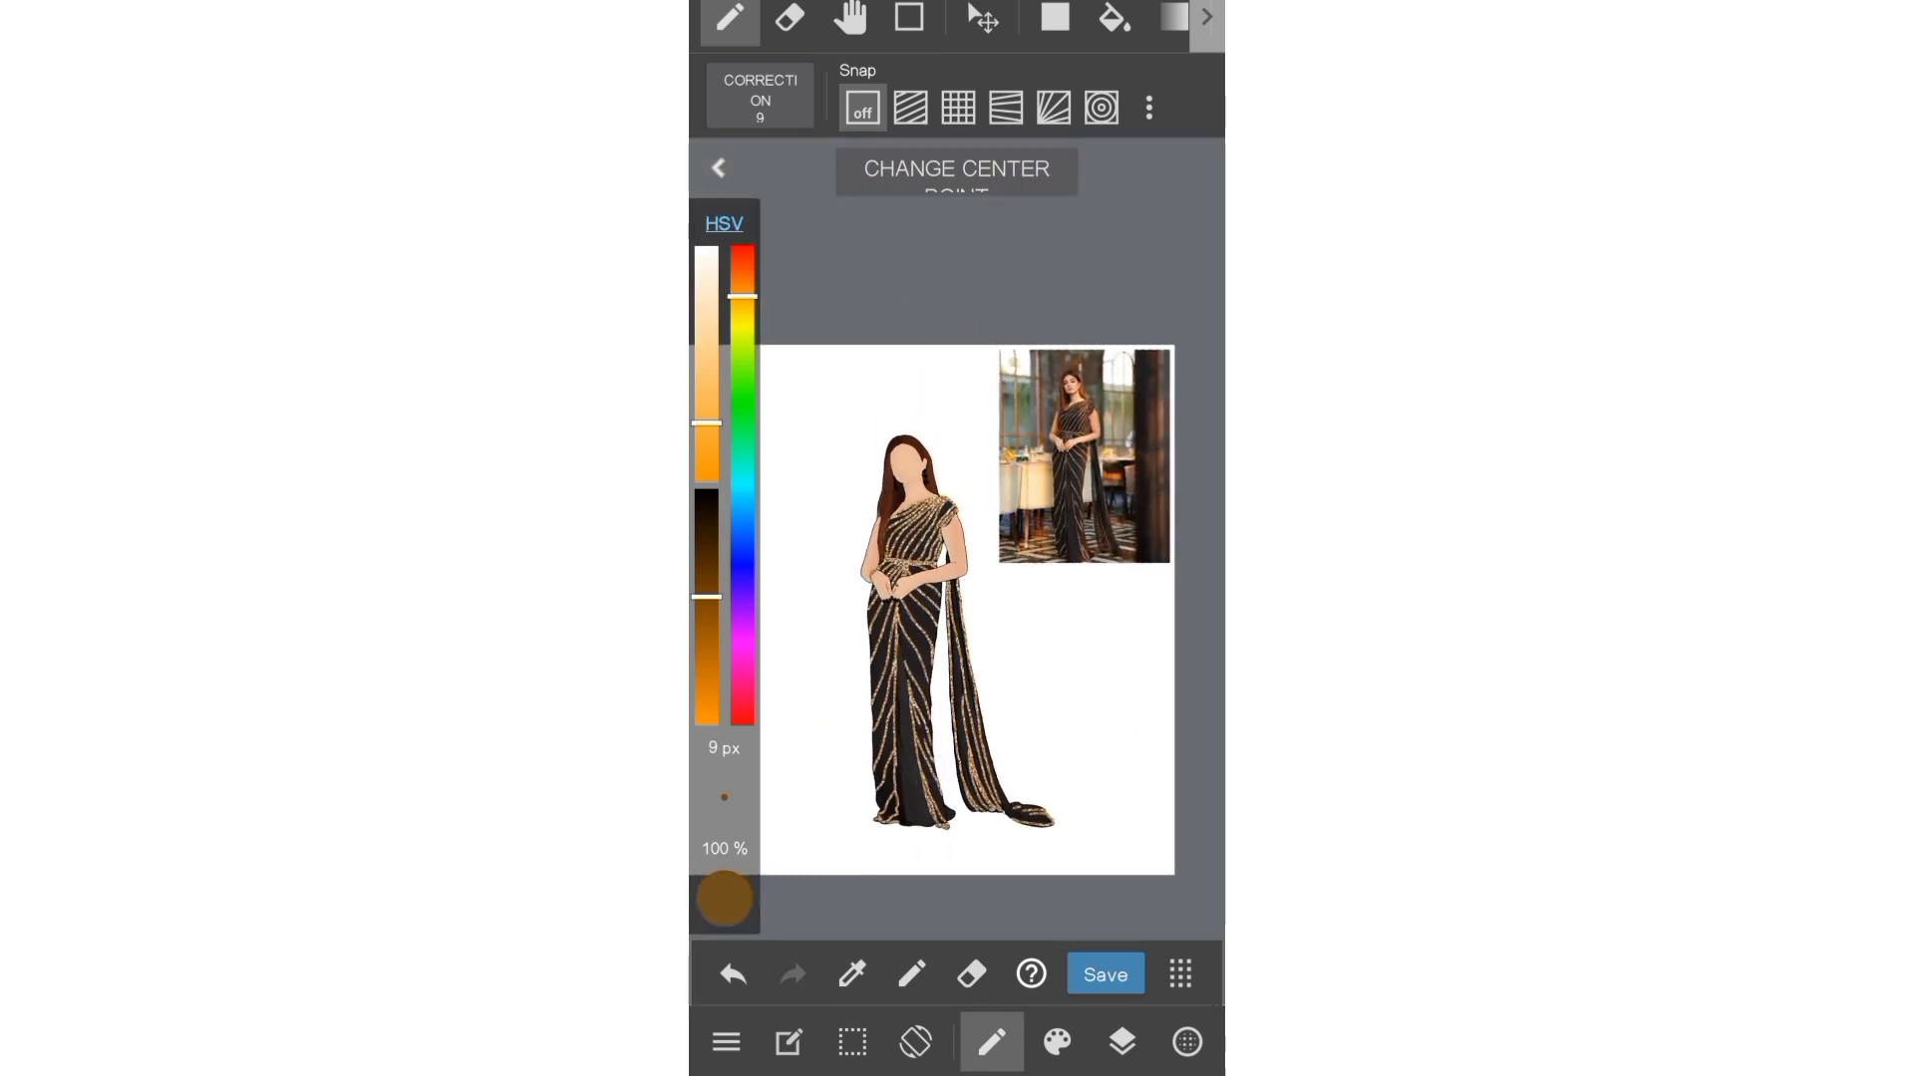
pyautogui.click(1122, 1041)
# - Duplicate the lower Layer27 and drag the copy up toward the top of the stack
pyautogui.click(991, 380)
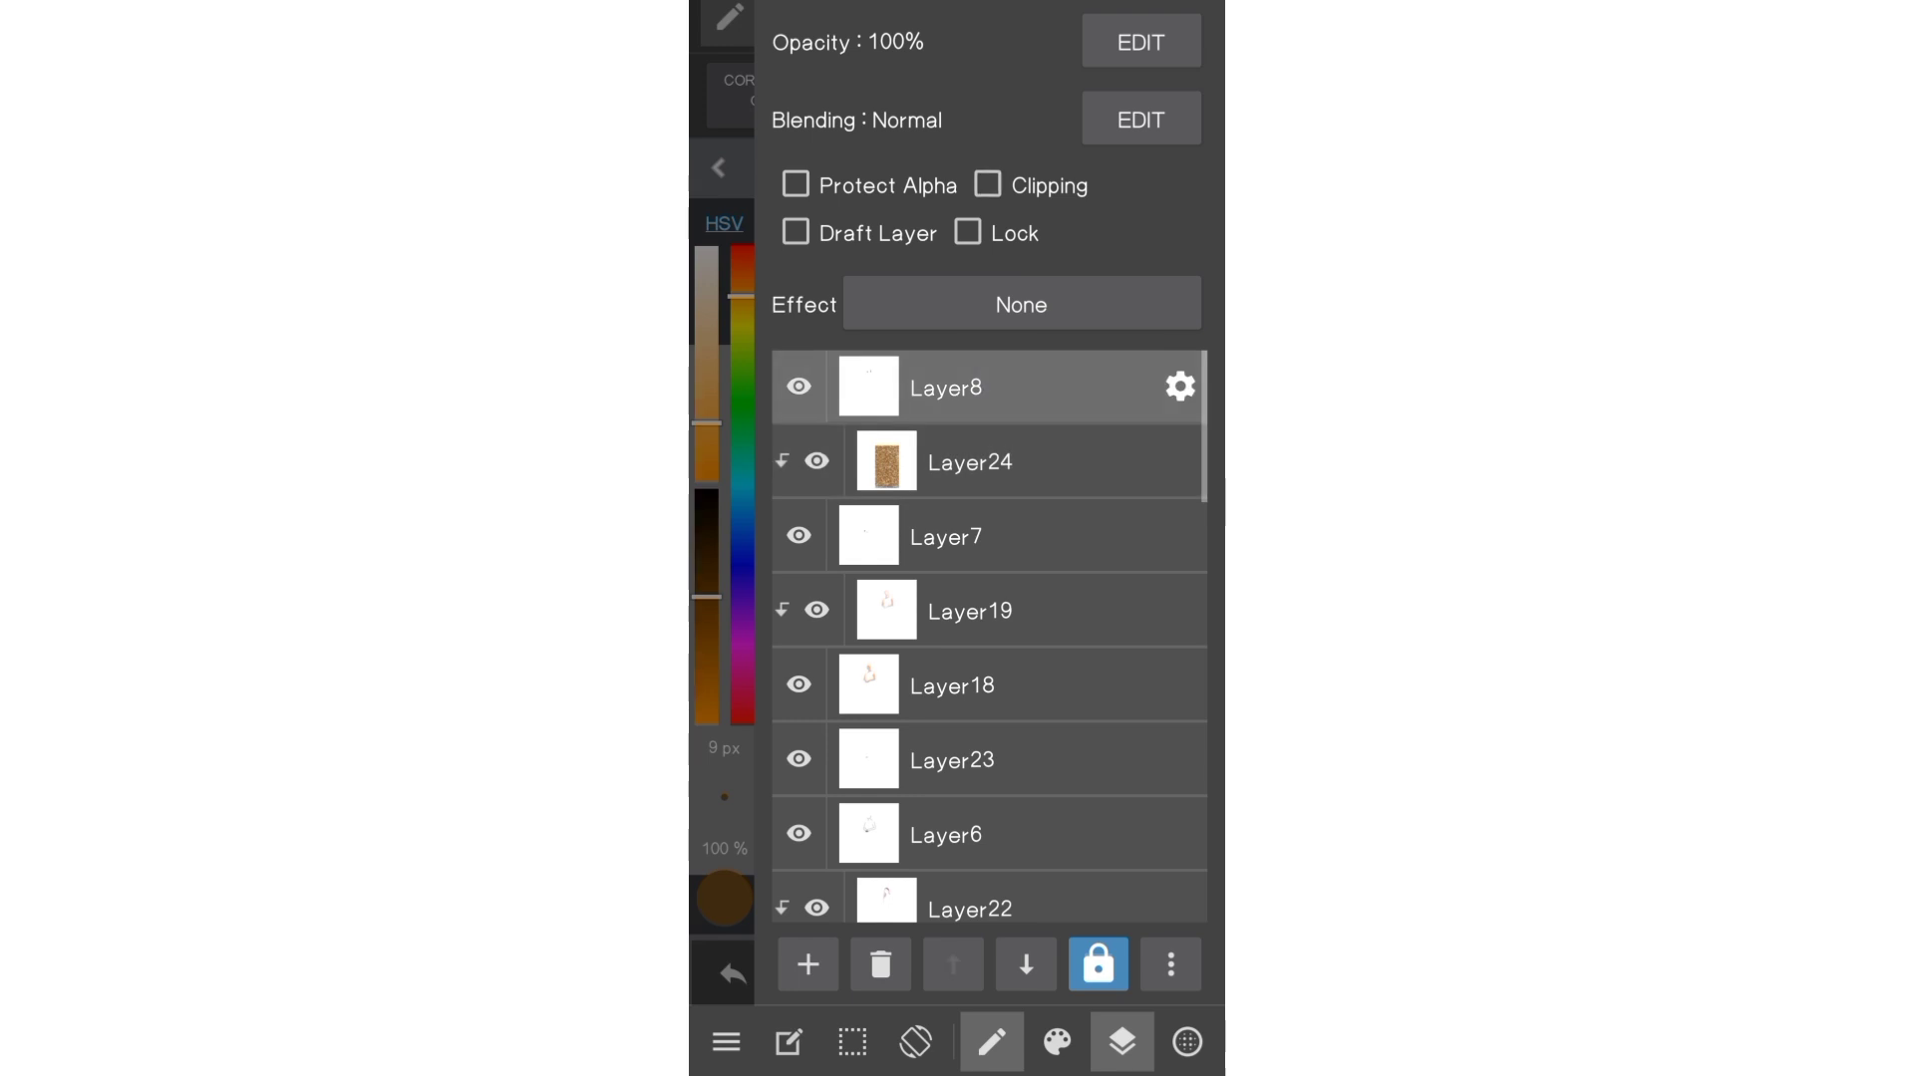
pyautogui.moveTo(1038, 877); pyautogui.dragTo(1038, 399)
pyautogui.click(1036, 636)
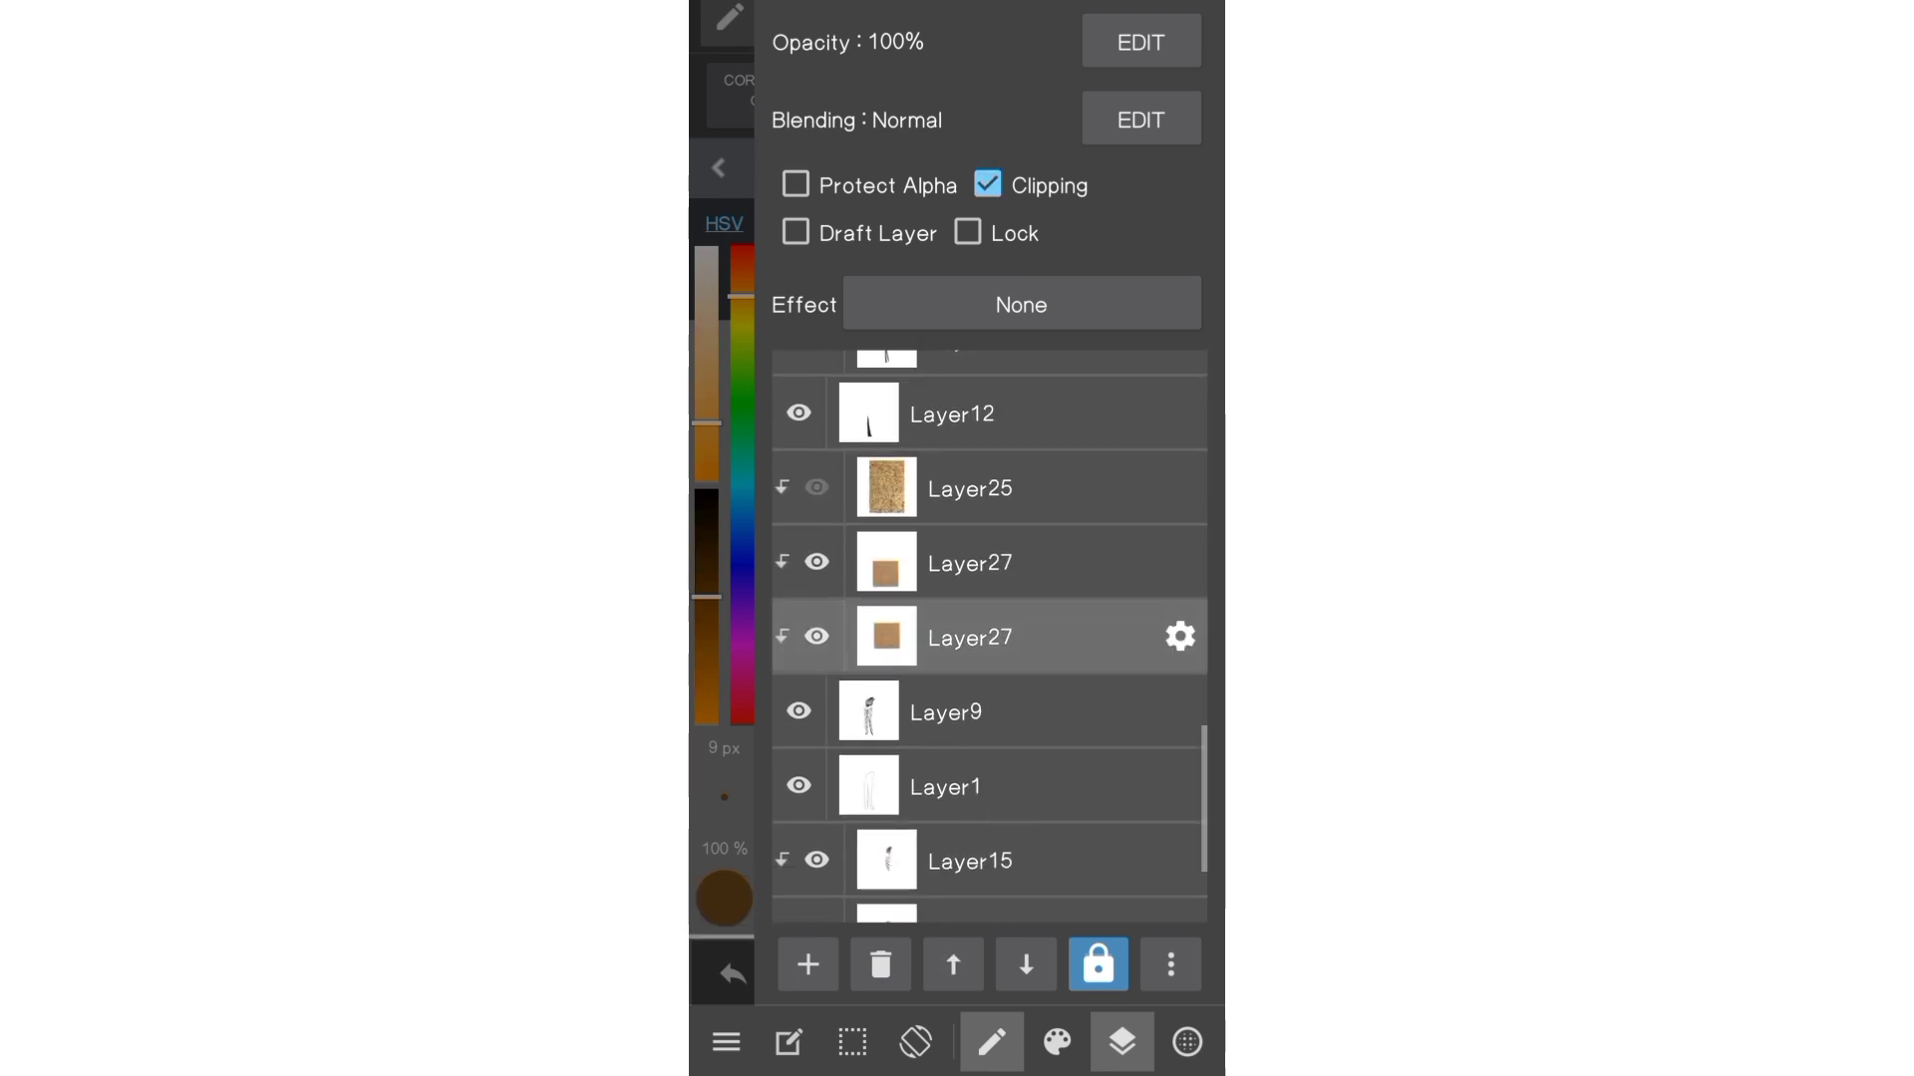
pyautogui.click(1170, 964)
pyautogui.click(1033, 585)
pyautogui.moveTo(904, 637)
pyautogui.mouseDown()
pyautogui.moveTo(904, 381)
pyautogui.moveTo(904, 453)
pyautogui.mouseUp()
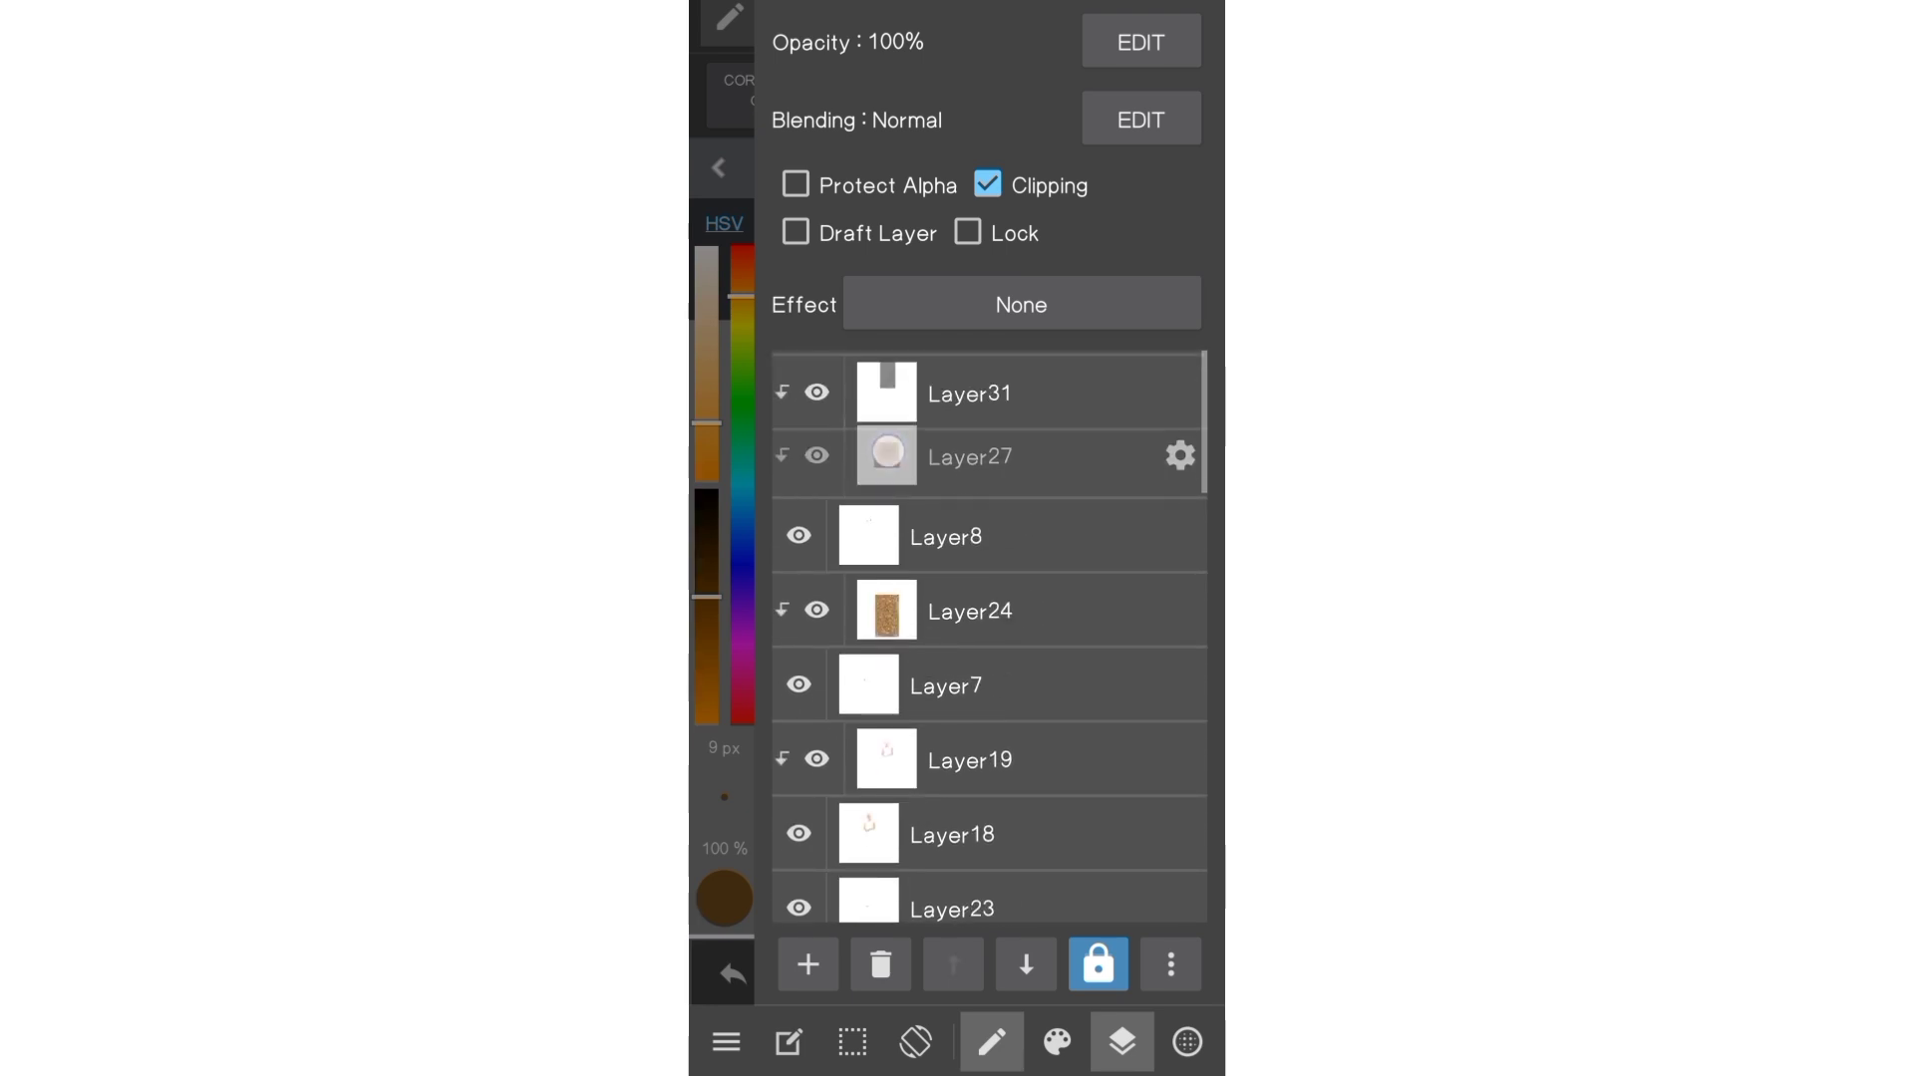
pyautogui.click(1122, 1042)
# - Duplicate the lower Layer27 again and place the copy directly under Layer31
pyautogui.click(1058, 1041)
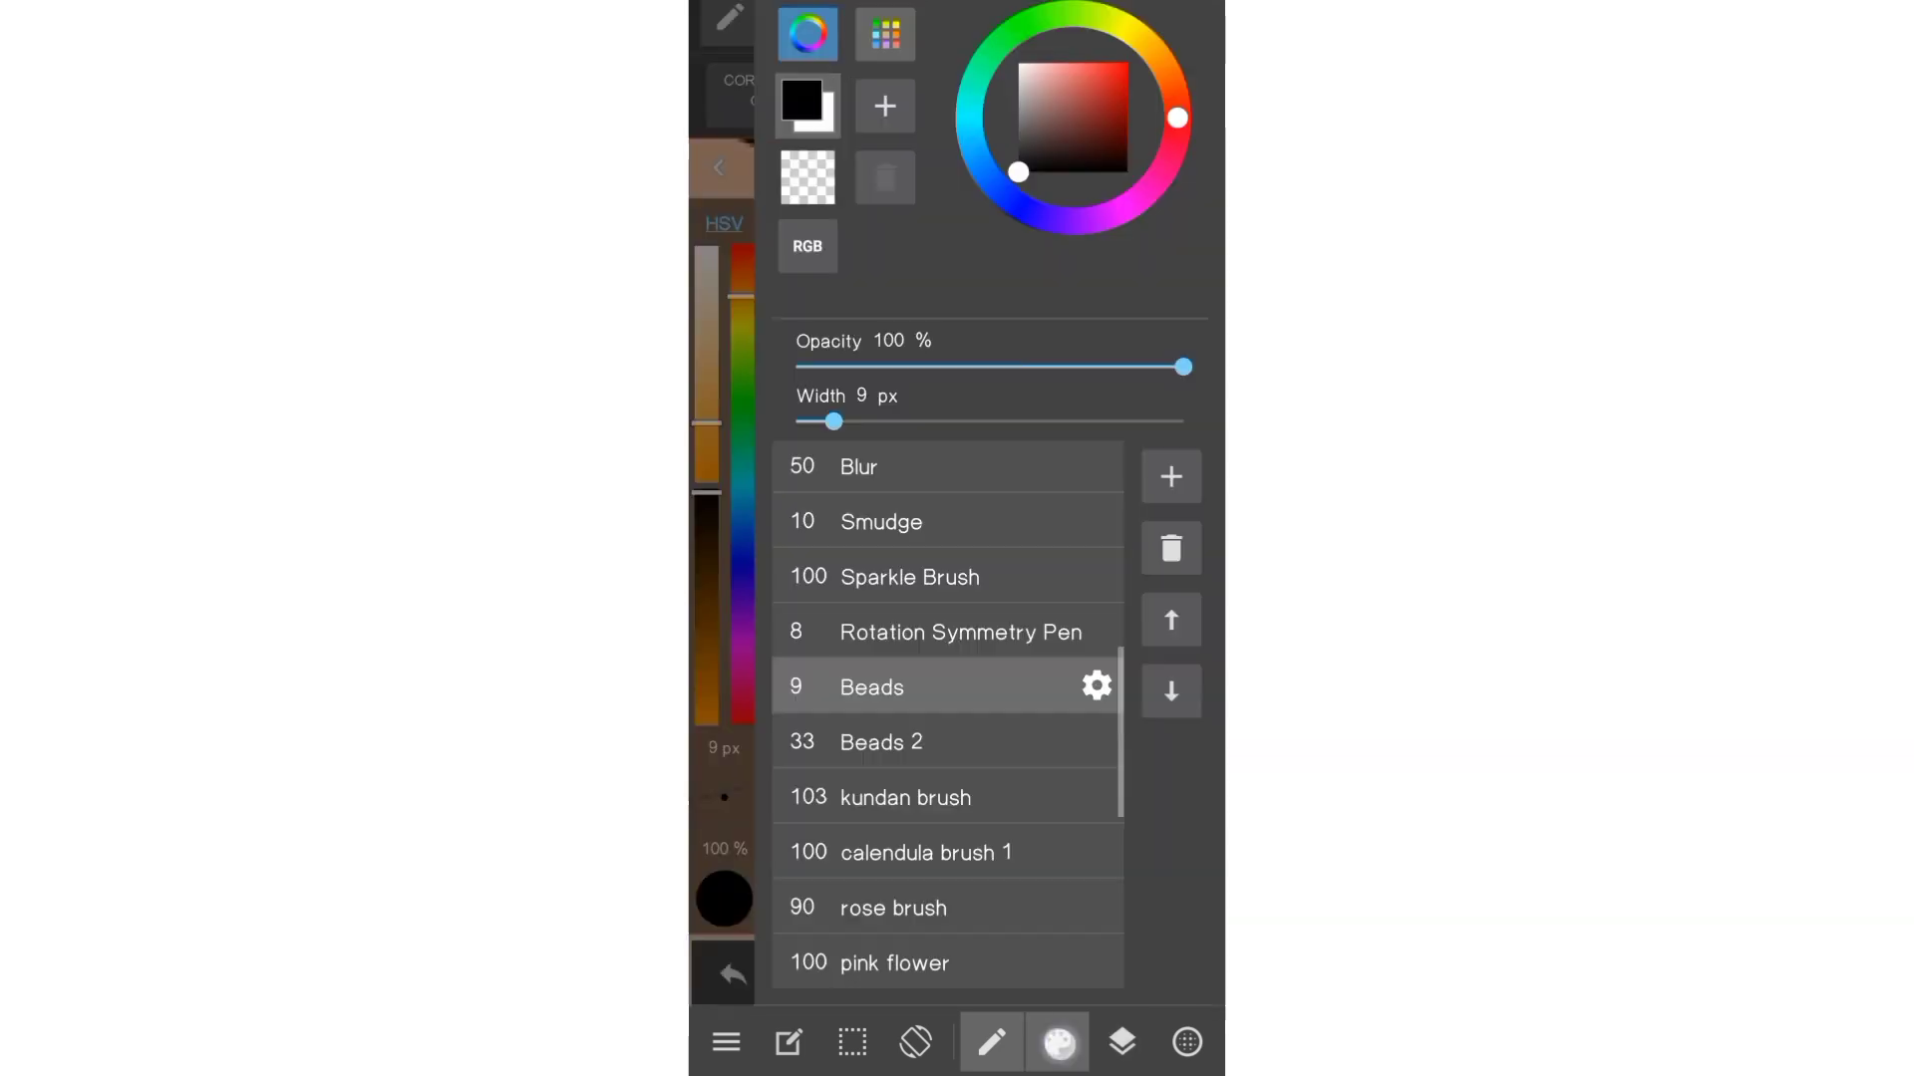
pyautogui.scroll(5, 956, 747)
pyautogui.click(1058, 1042)
pyautogui.click(1122, 1042)
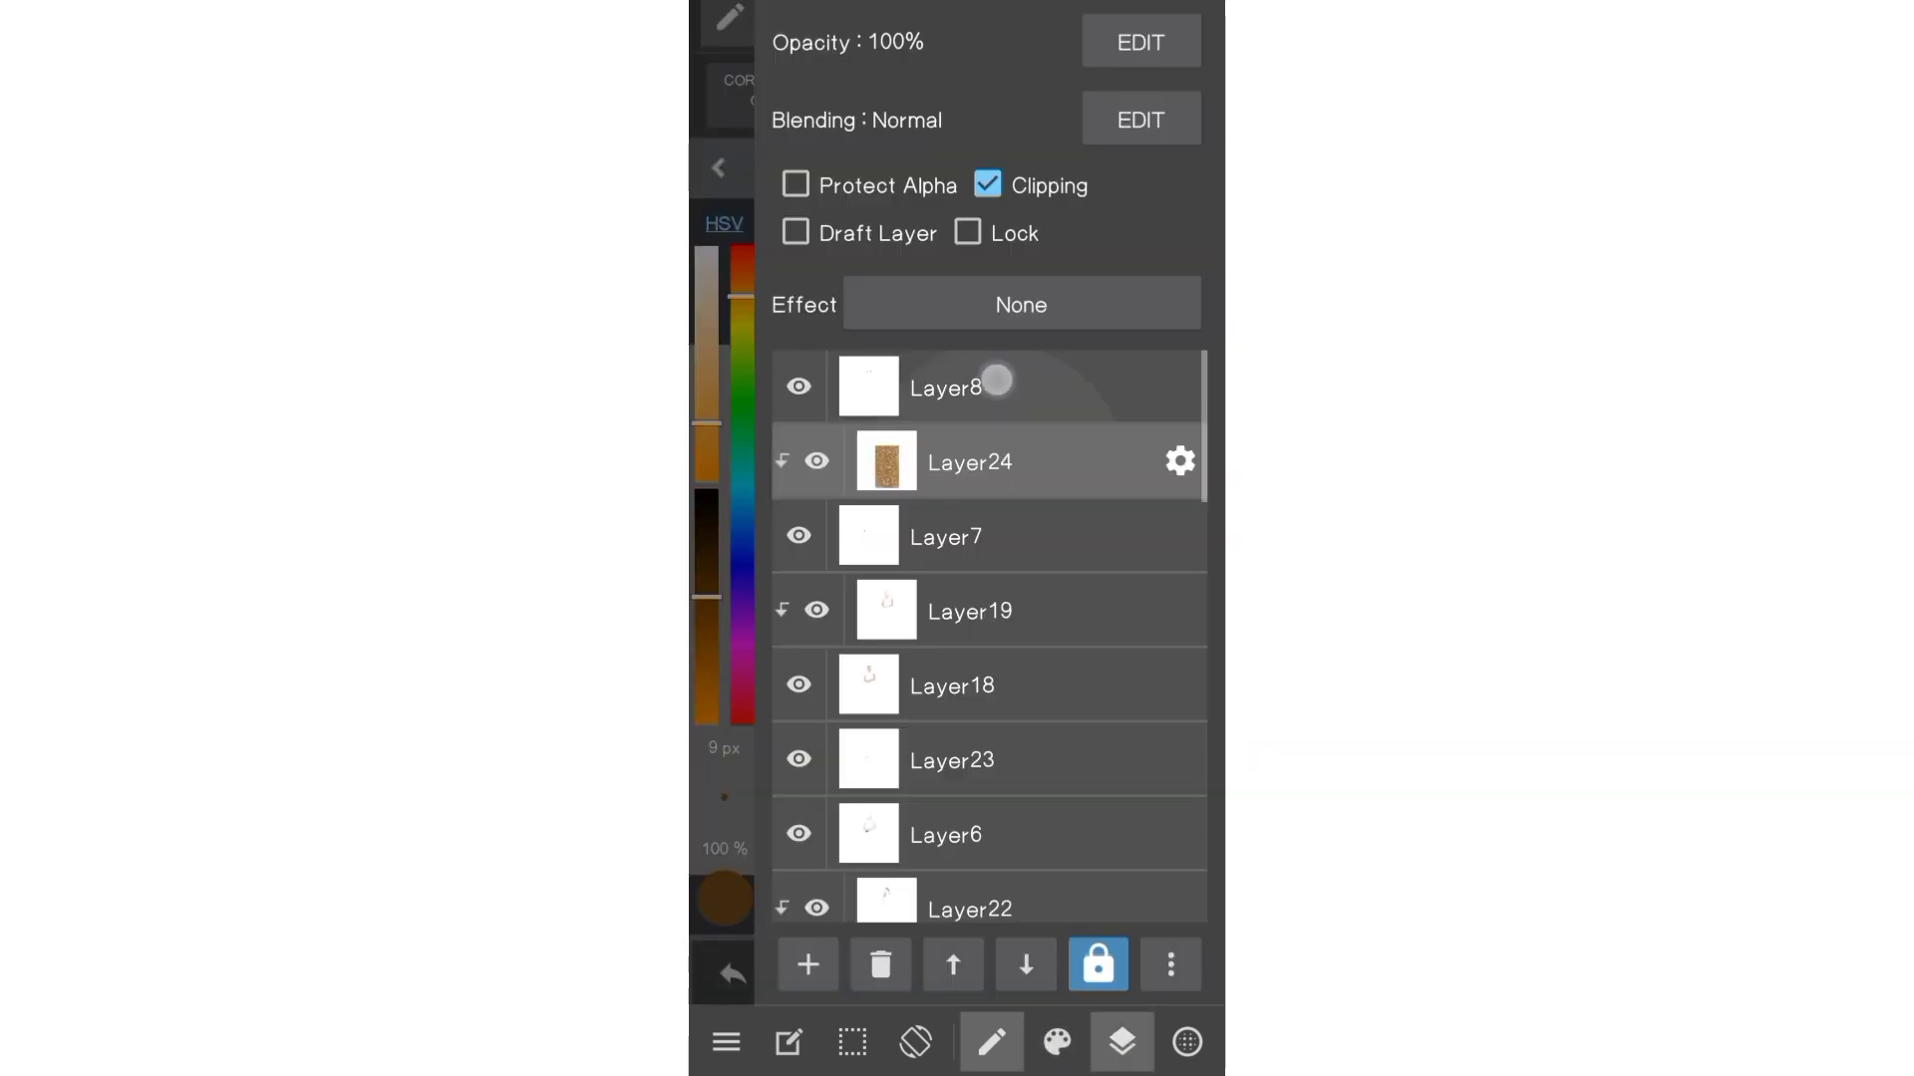
pyautogui.click(995, 376)
pyautogui.scroll(-5, 996, 638)
pyautogui.click(1002, 634)
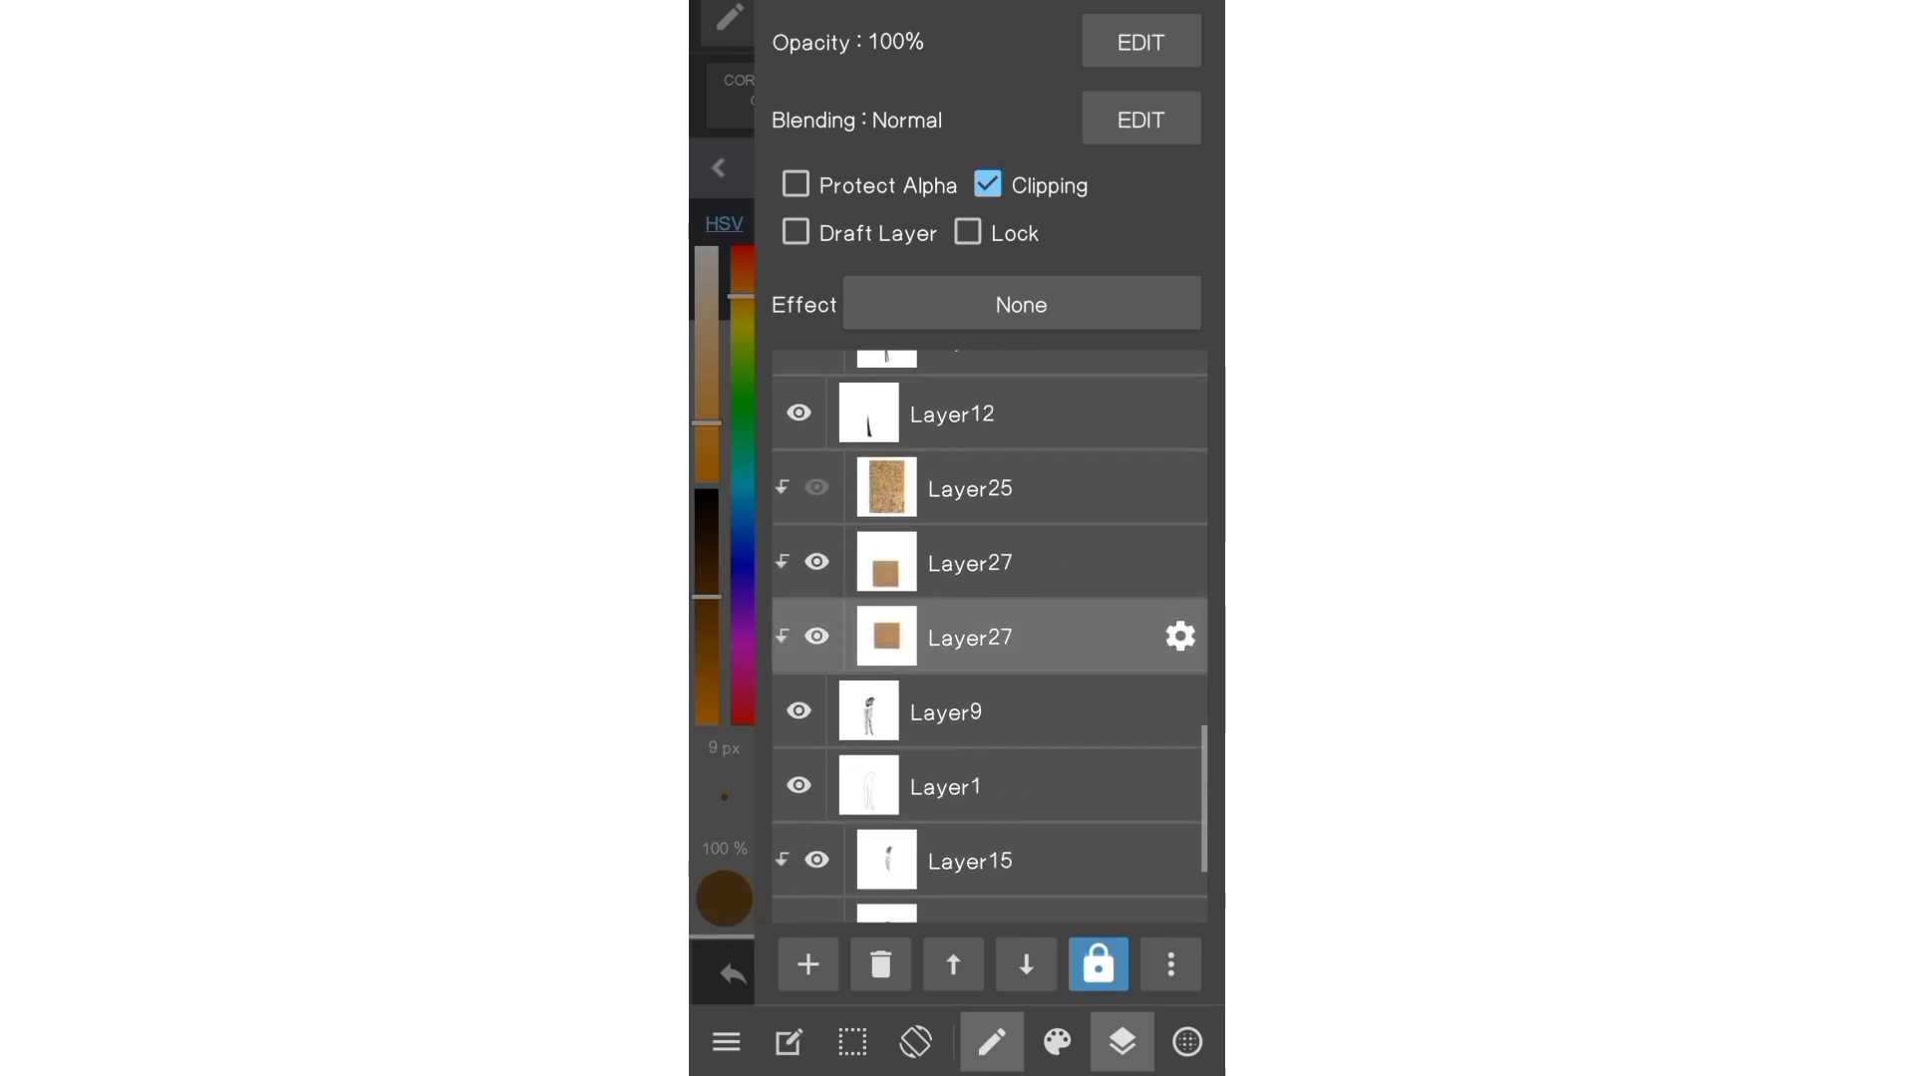
pyautogui.click(1170, 964)
pyautogui.click(1038, 594)
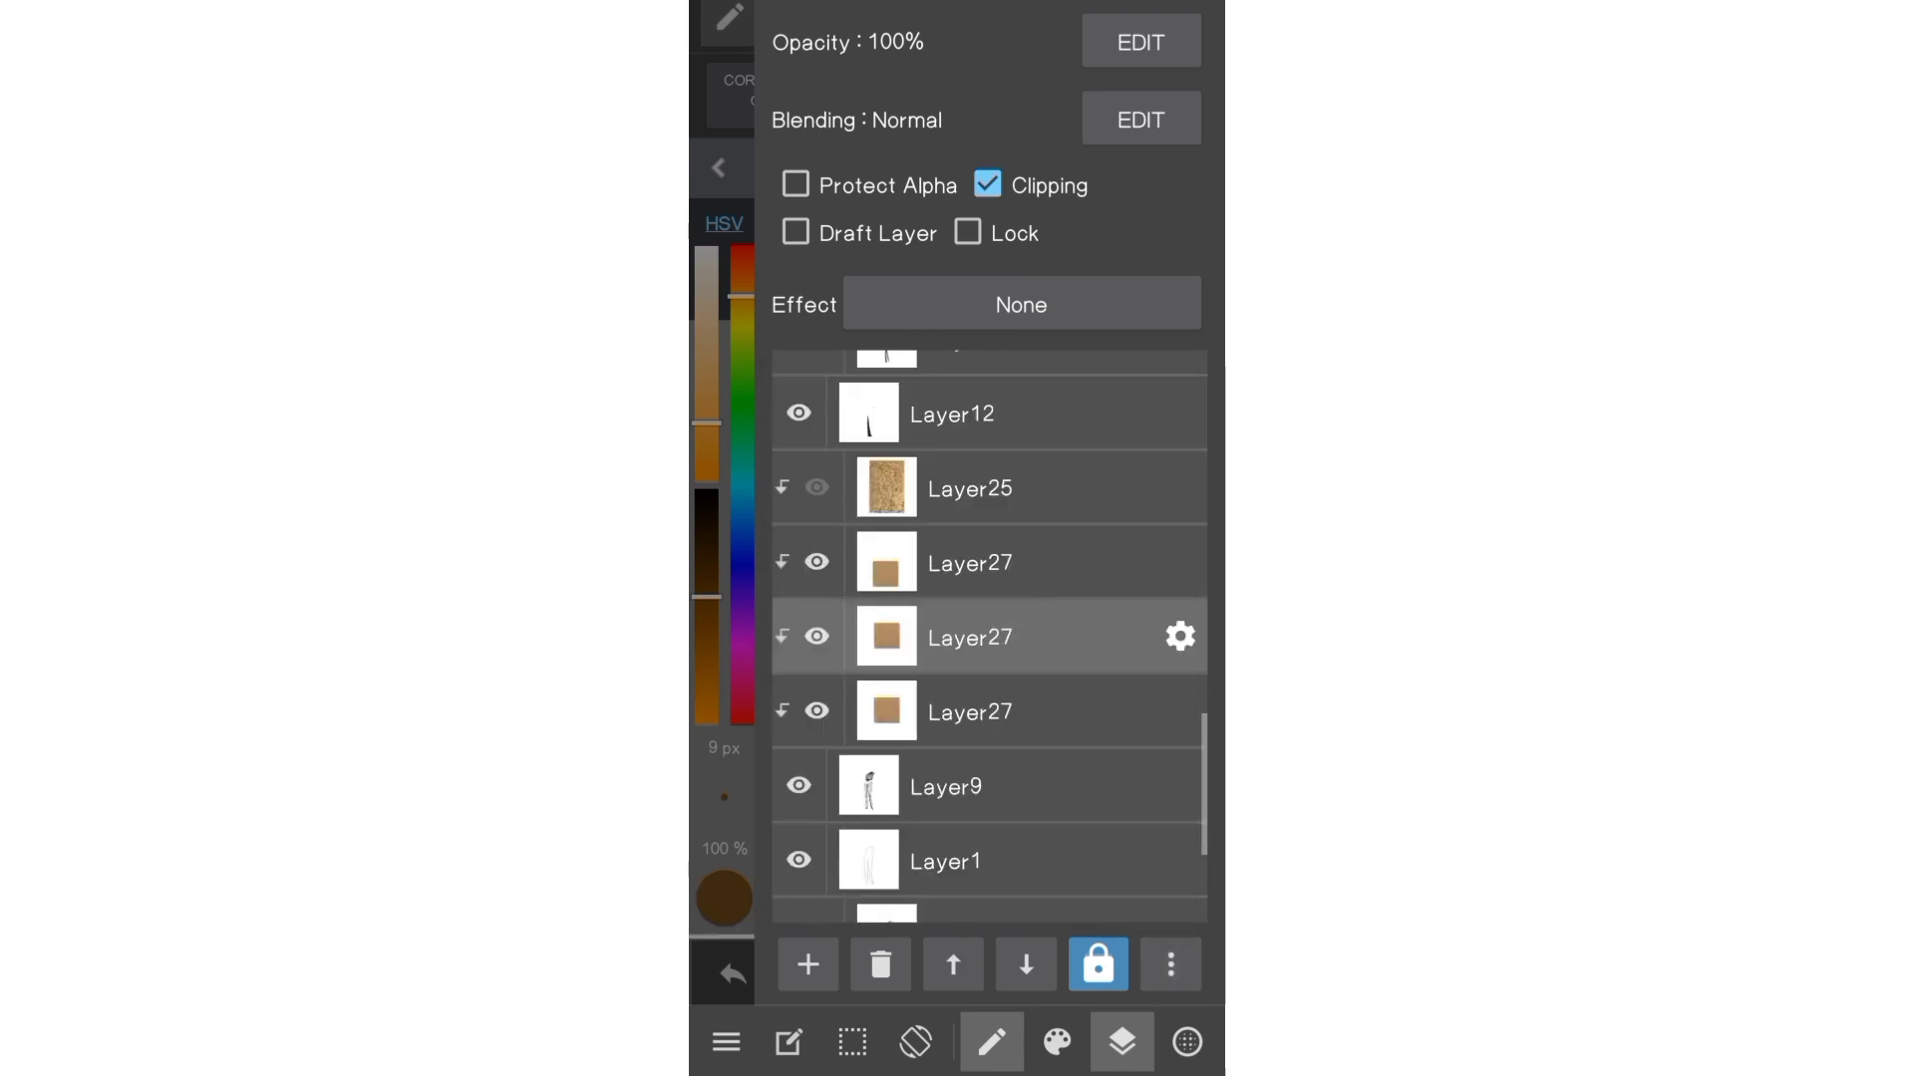
pyautogui.moveTo(904, 636)
pyautogui.mouseDown()
pyautogui.moveTo(904, 382)
pyautogui.moveTo(904, 458)
pyautogui.mouseUp()
pyautogui.click(755, 390)
# - With the G Pen in black, outline and fill the lower earring's clover shape
pyautogui.scroll(5, 754, 391)
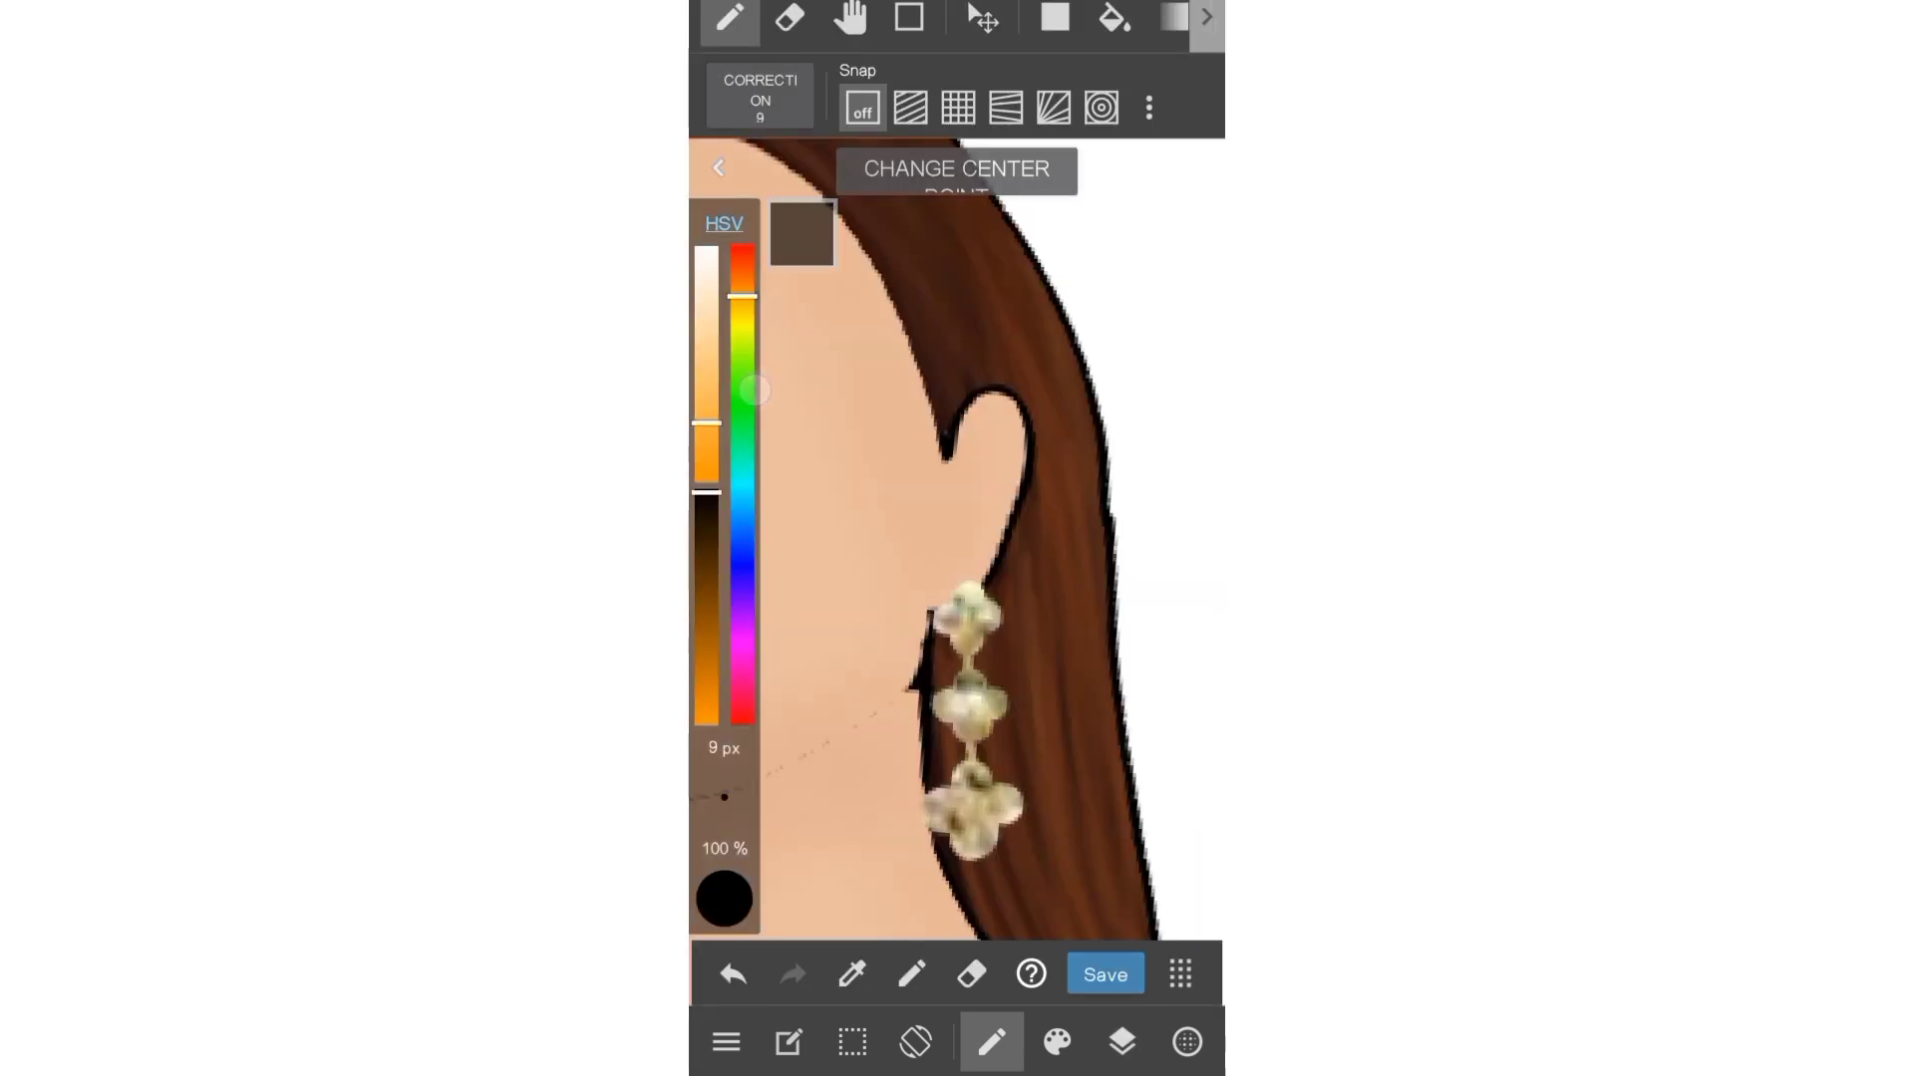
pyautogui.click(1056, 1042)
pyautogui.scroll(10, 947, 717)
pyautogui.click(919, 653)
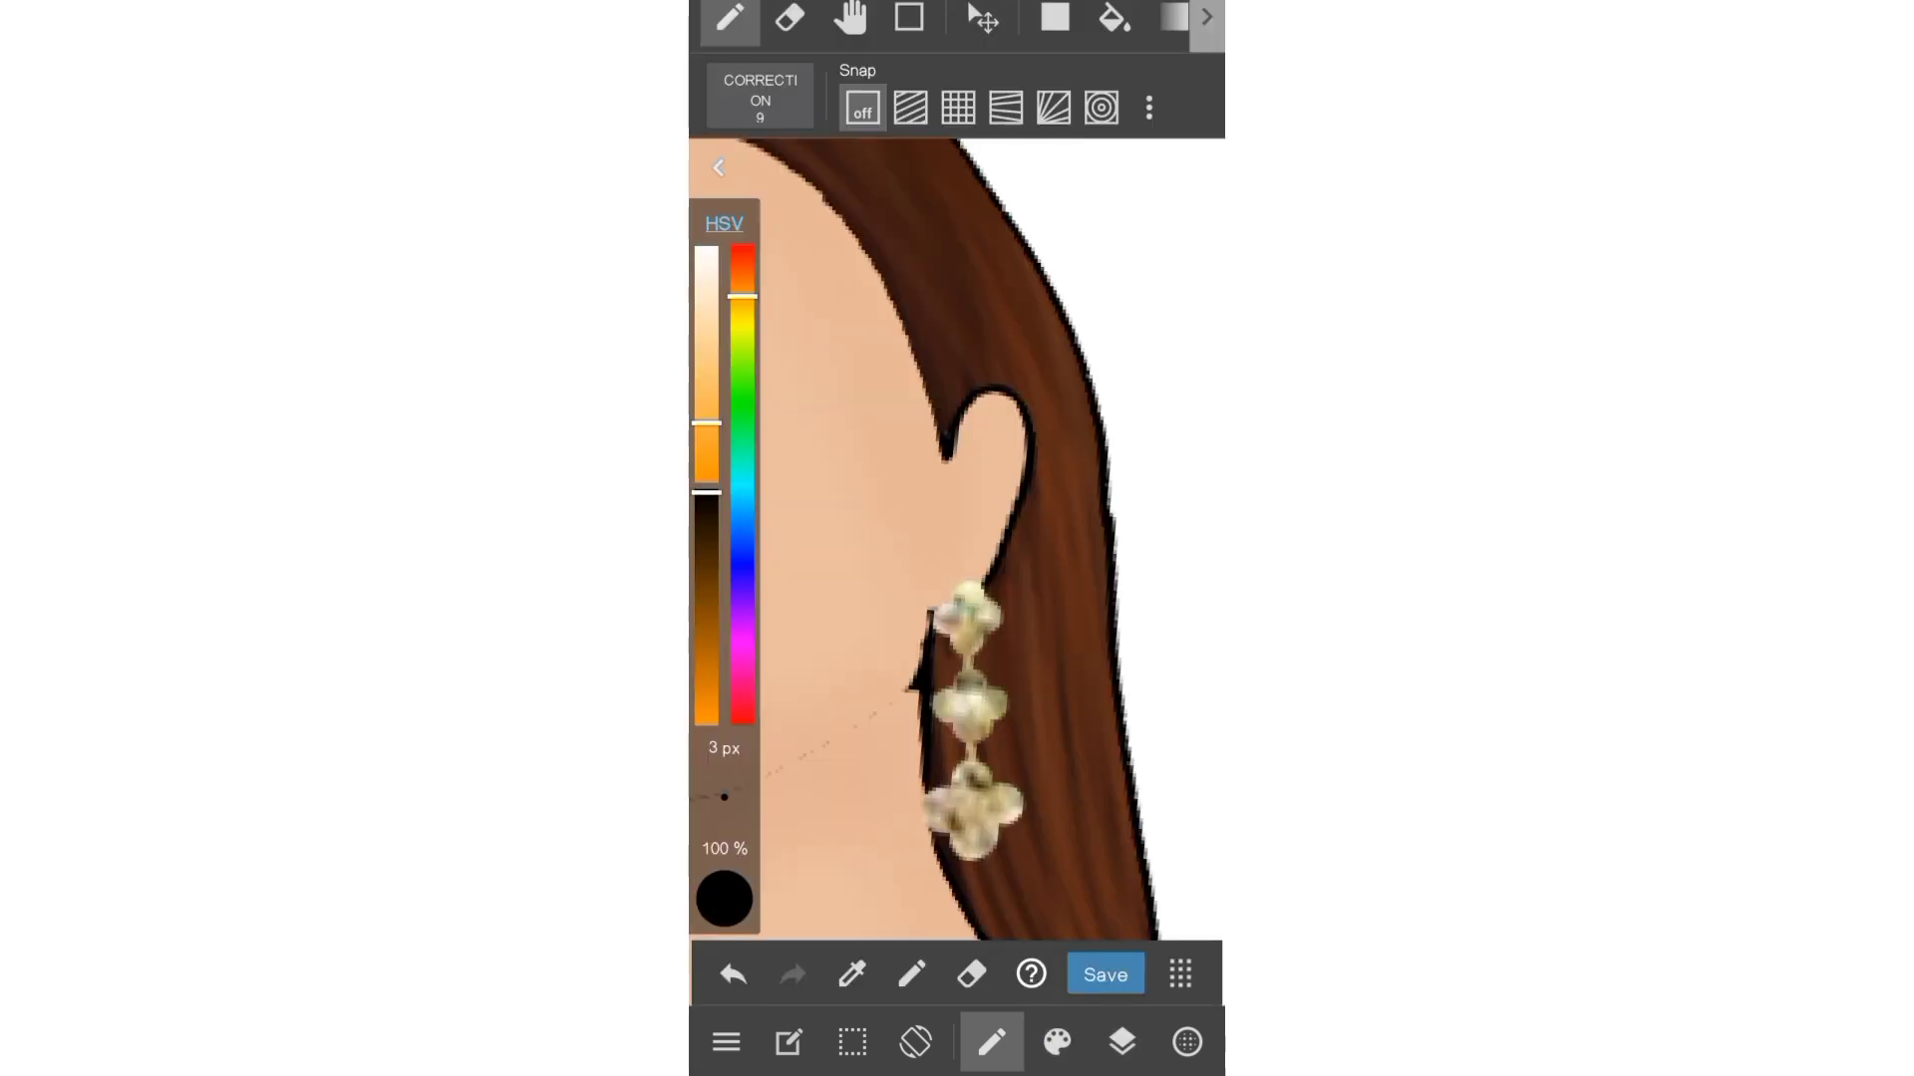
pyautogui.scroll(5, 1000, 594)
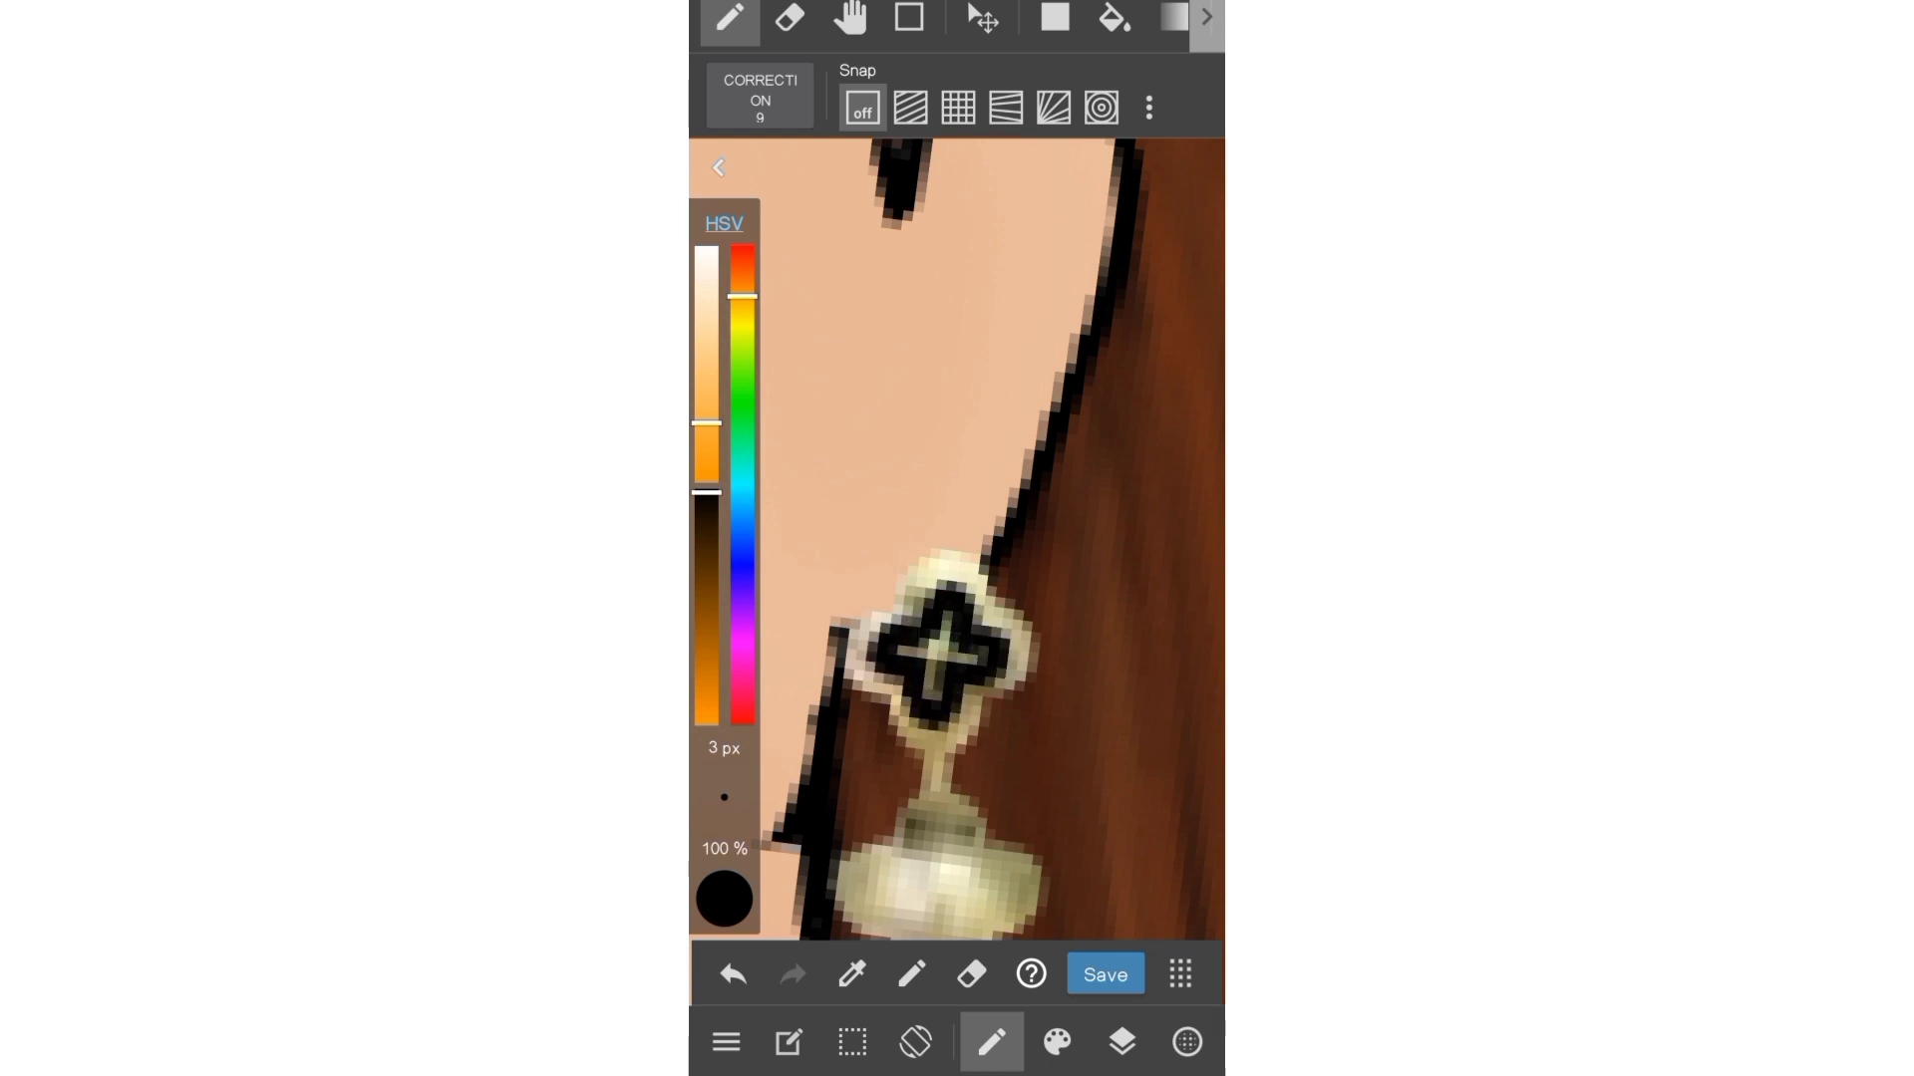
pyautogui.scroll(-5, 1025, 645)
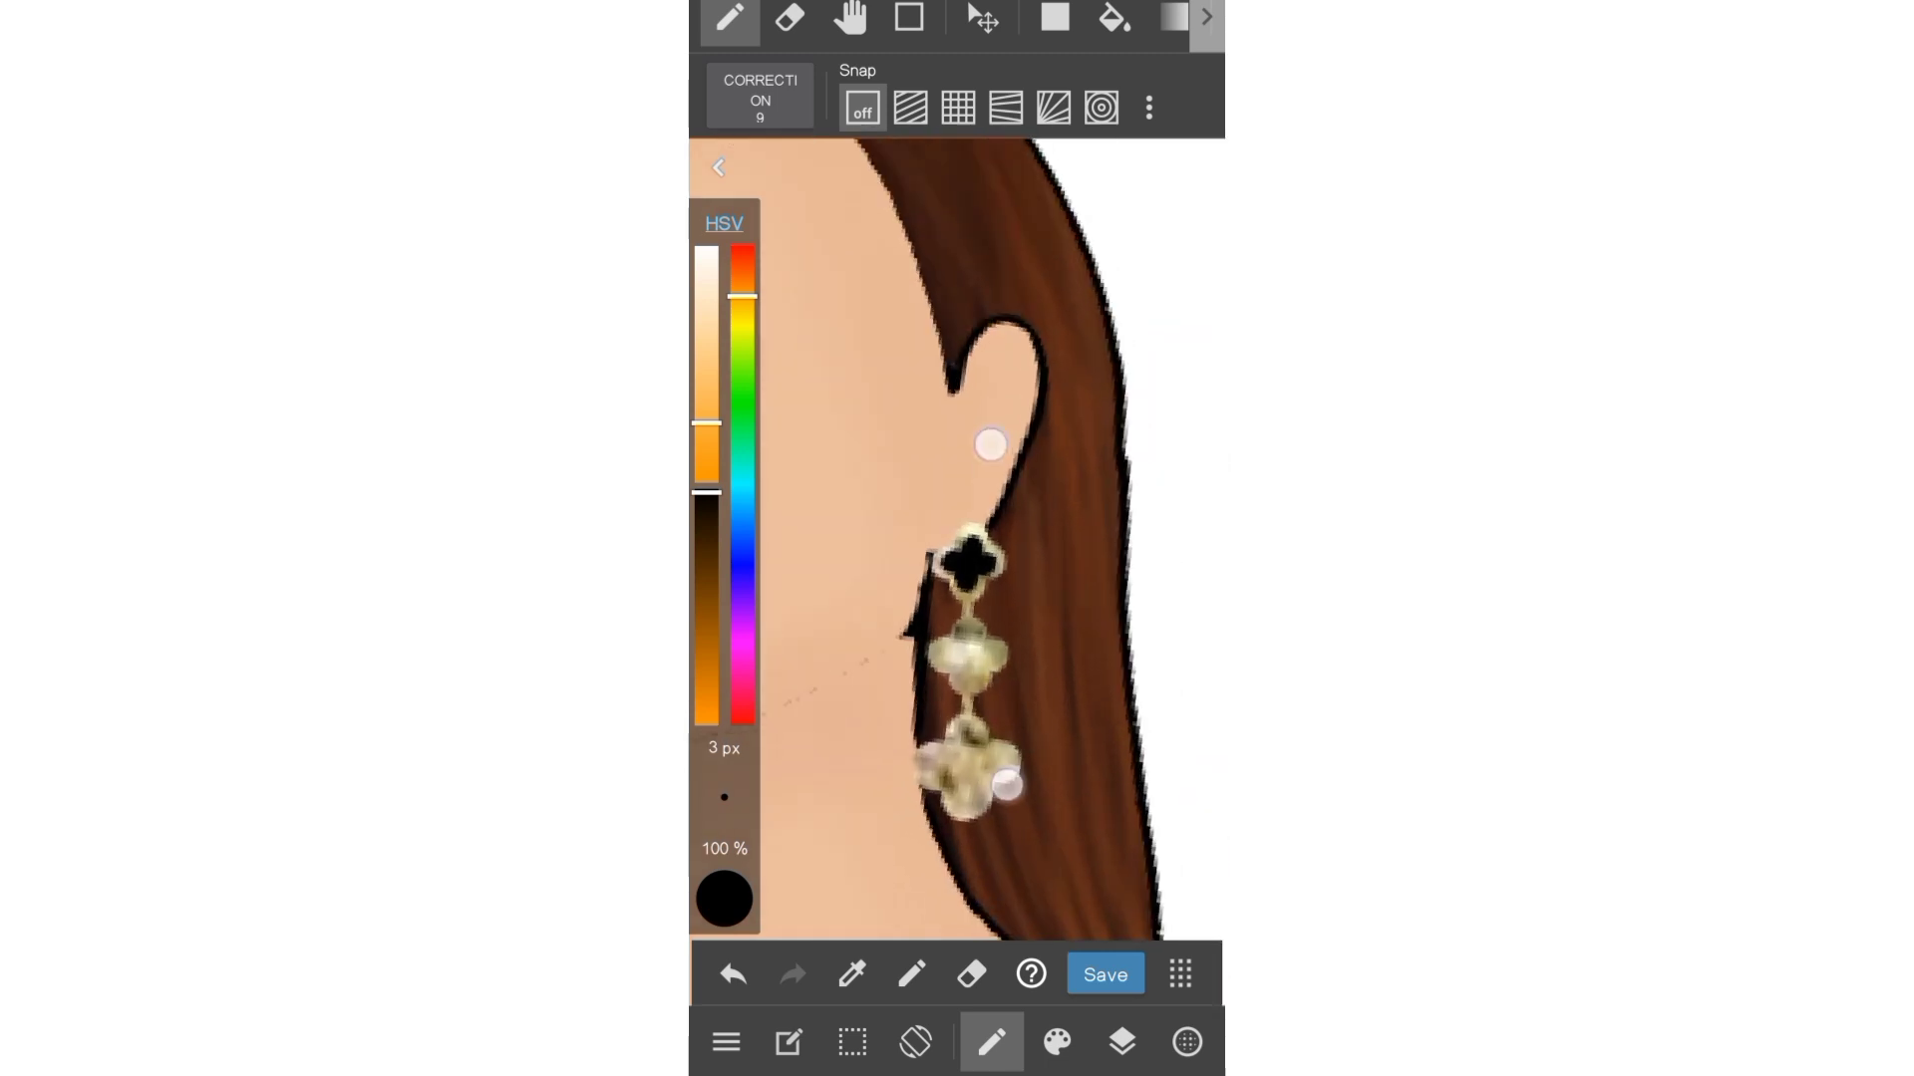
pyautogui.scroll(5, 942, 653)
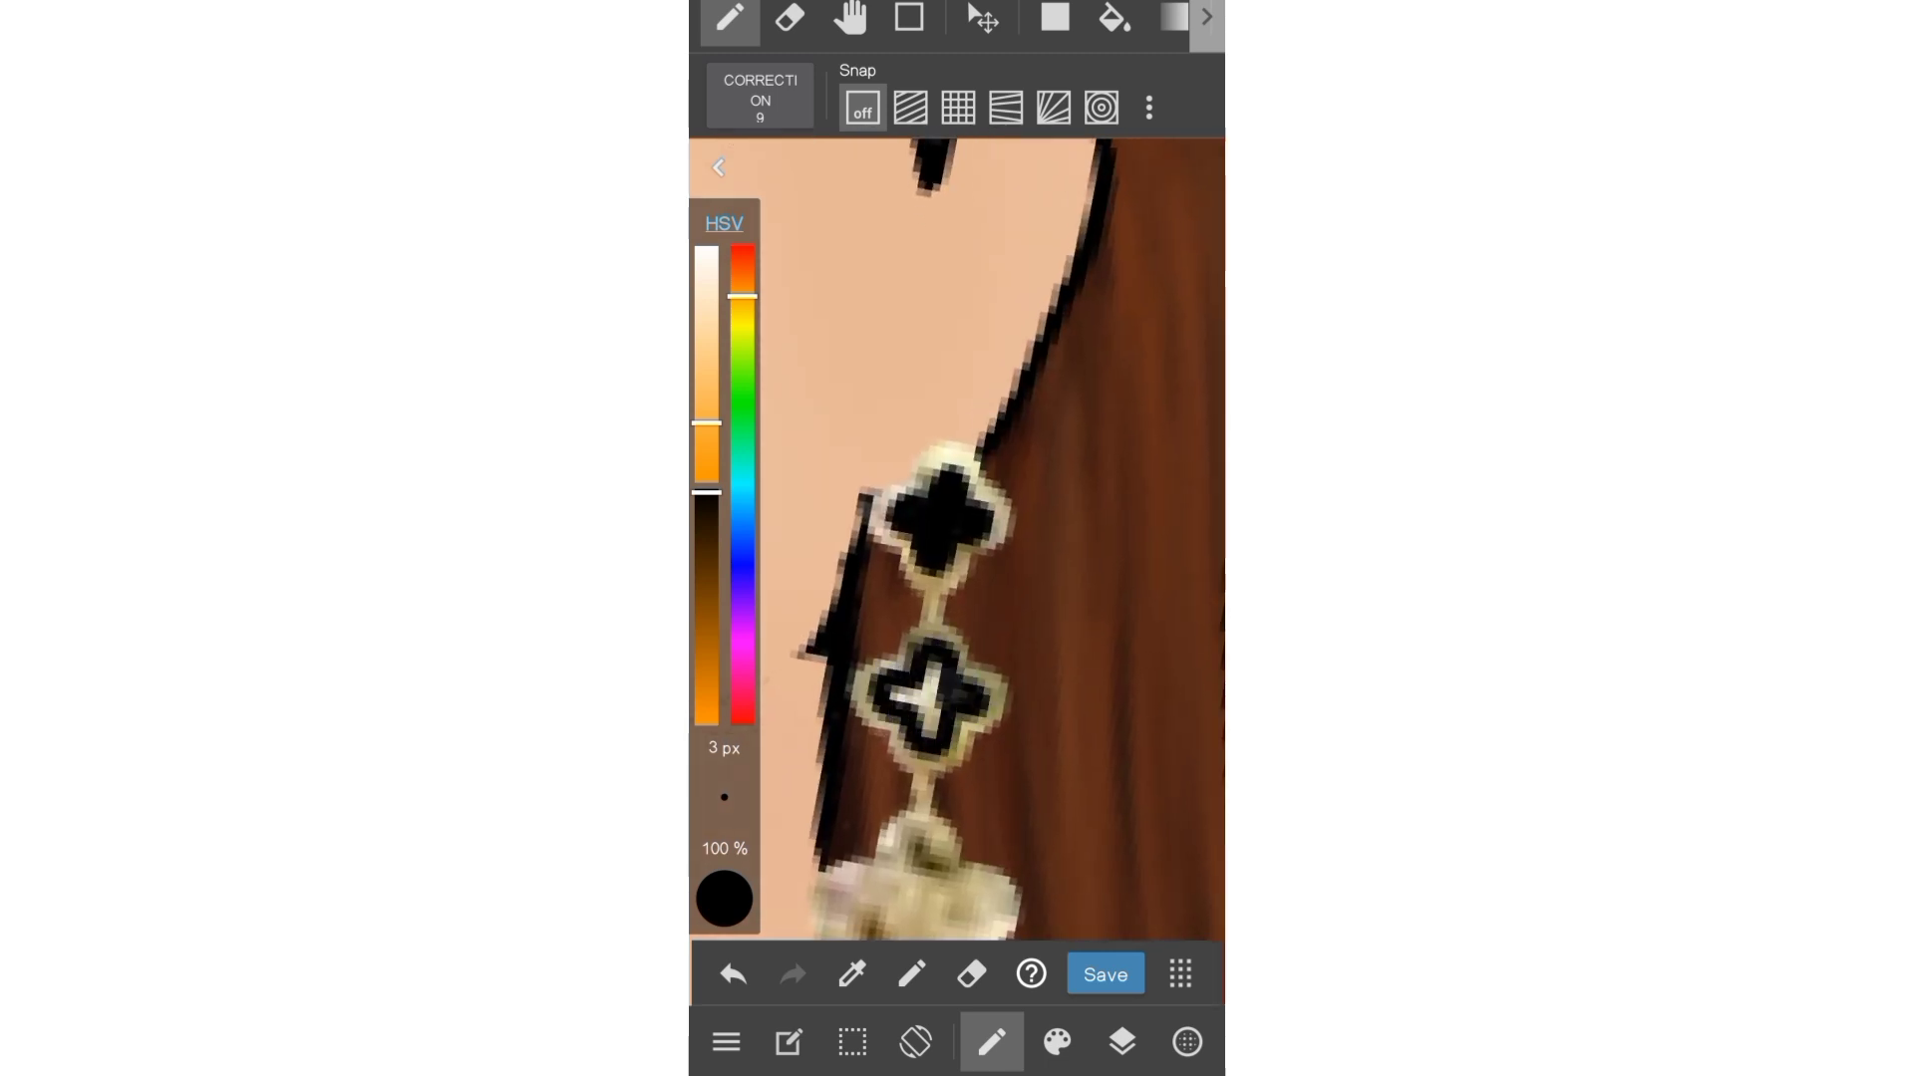
pyautogui.scroll(-5, 1015, 615)
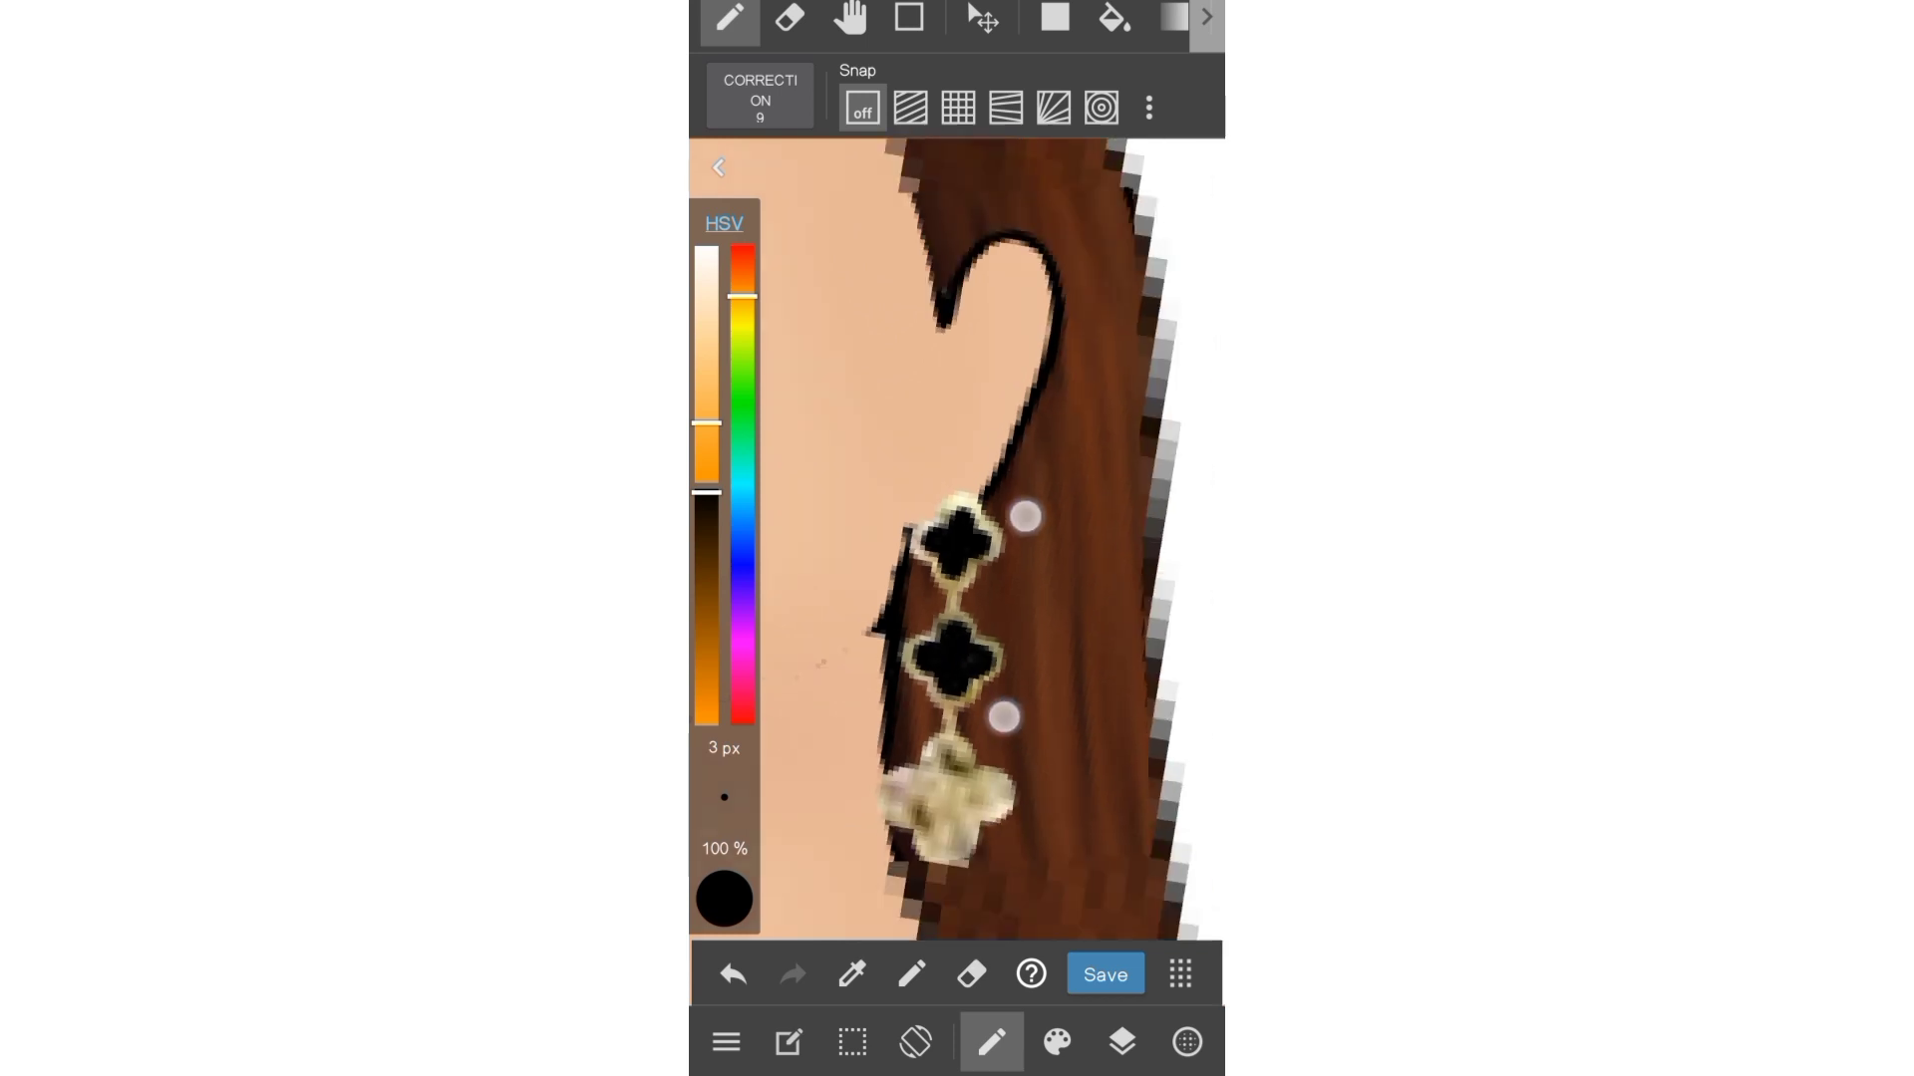
pyautogui.scroll(5, 1038, 444)
pyautogui.moveTo(911, 613)
pyautogui.mouseDown()
pyautogui.moveTo(964, 628)
pyautogui.moveTo(917, 618)
pyautogui.mouseUp()
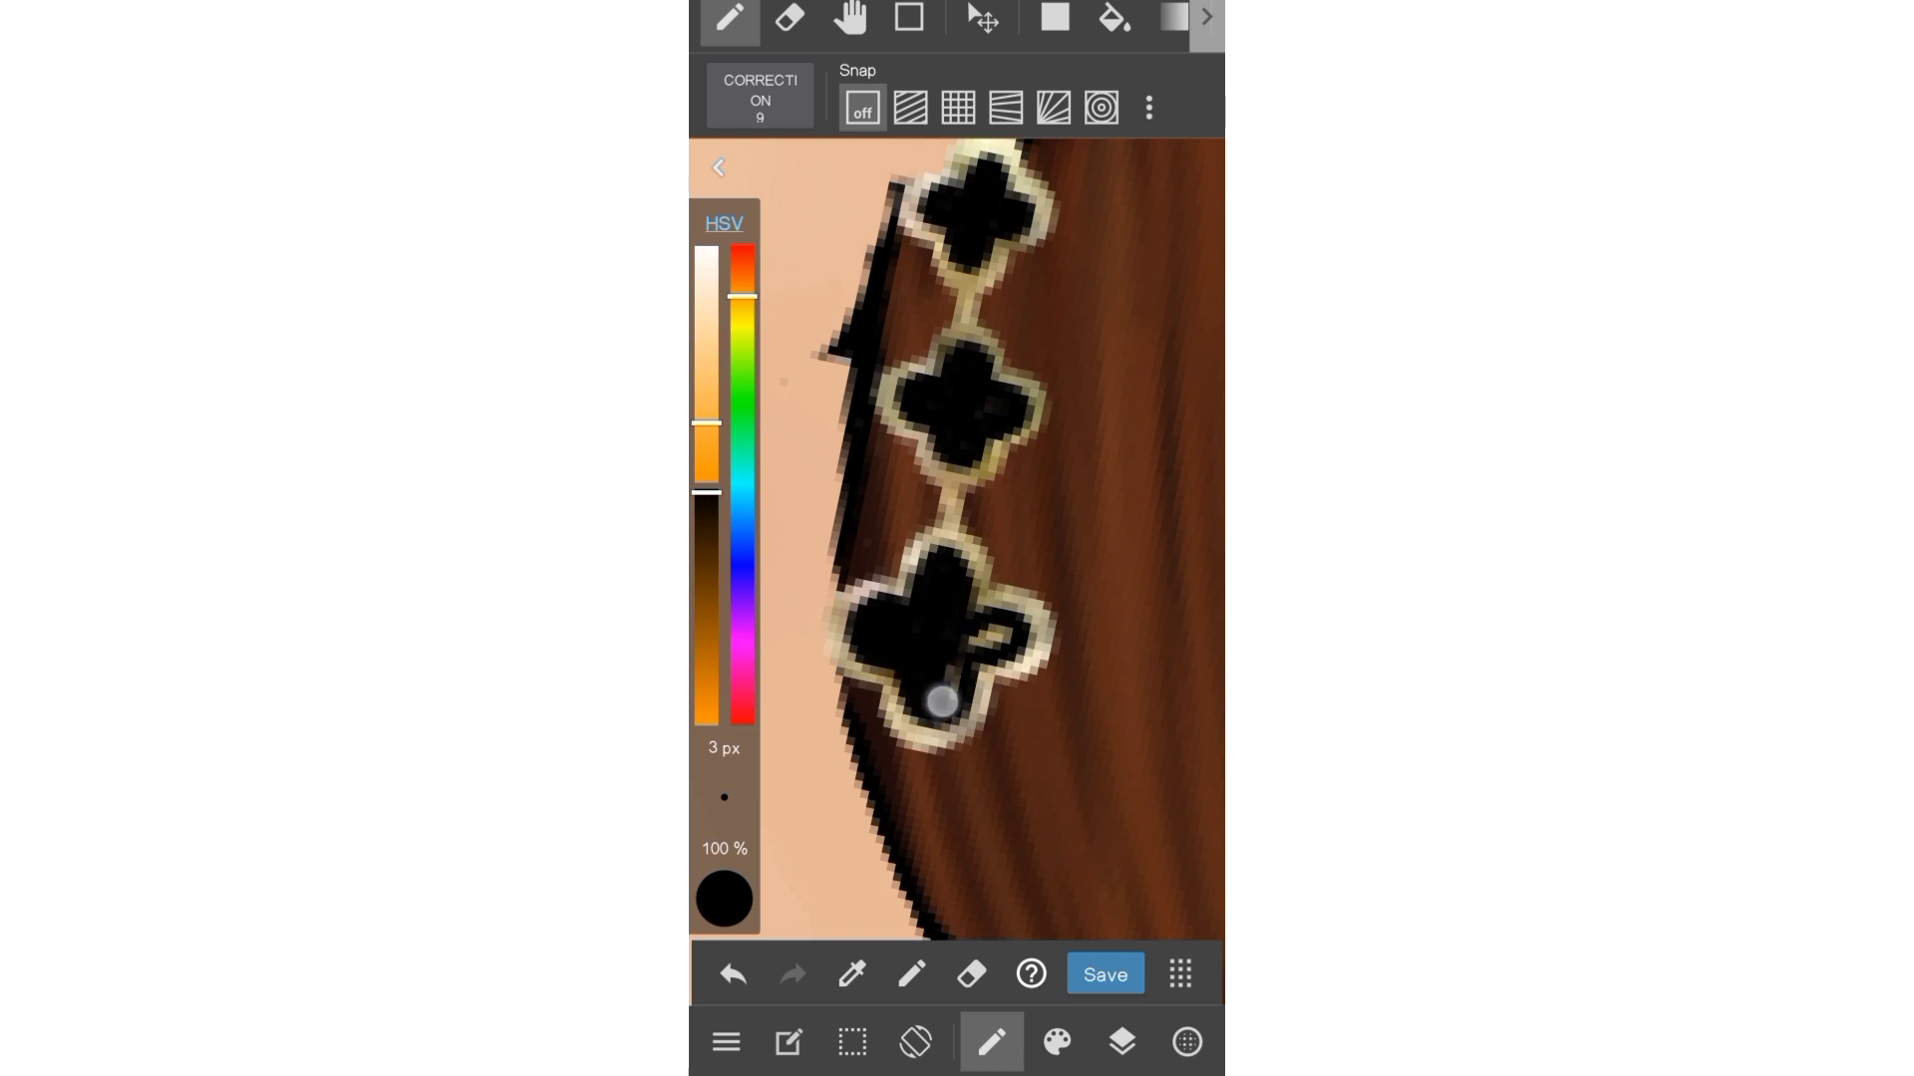
pyautogui.moveTo(942, 701)
pyautogui.mouseDown()
pyautogui.moveTo(997, 626)
pyautogui.moveTo(970, 650)
pyautogui.mouseUp()
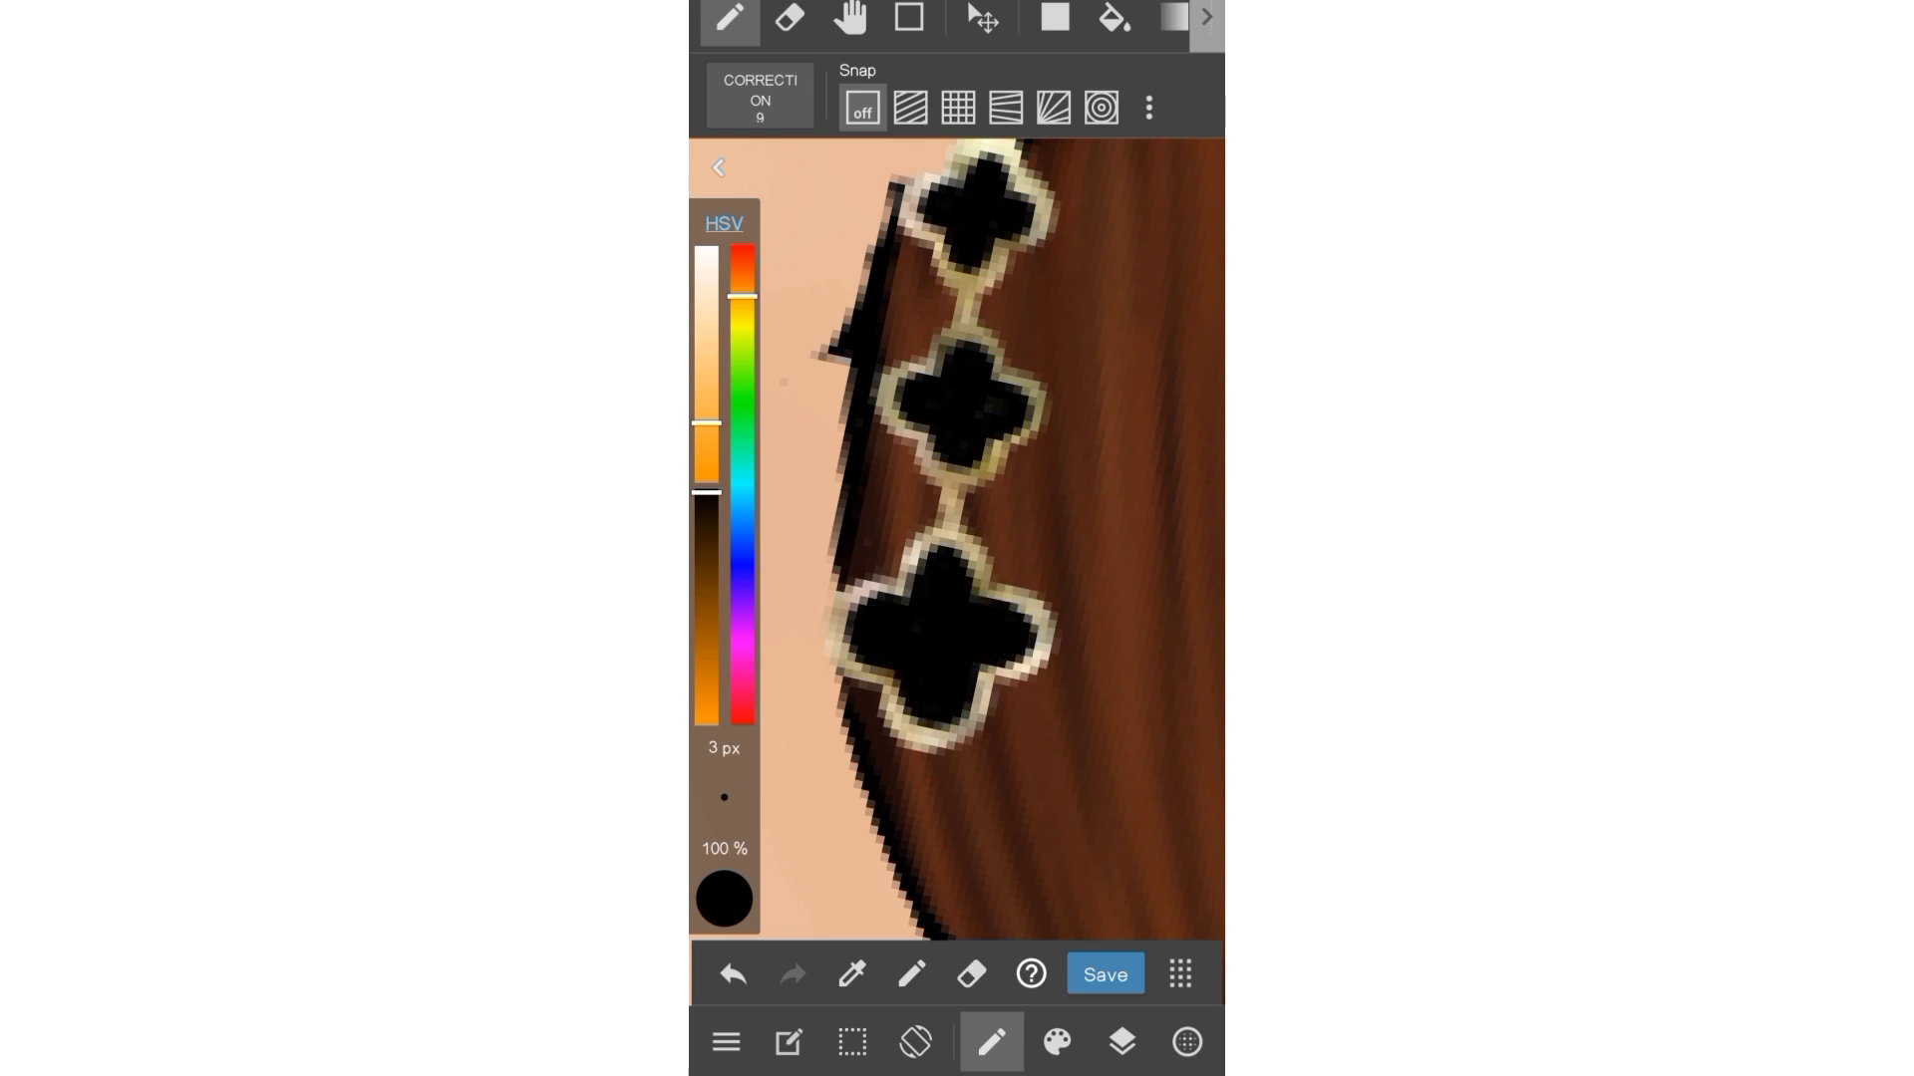
# - Fill the gaps in the other earring with black
pyautogui.scroll(-3, 1038, 615)
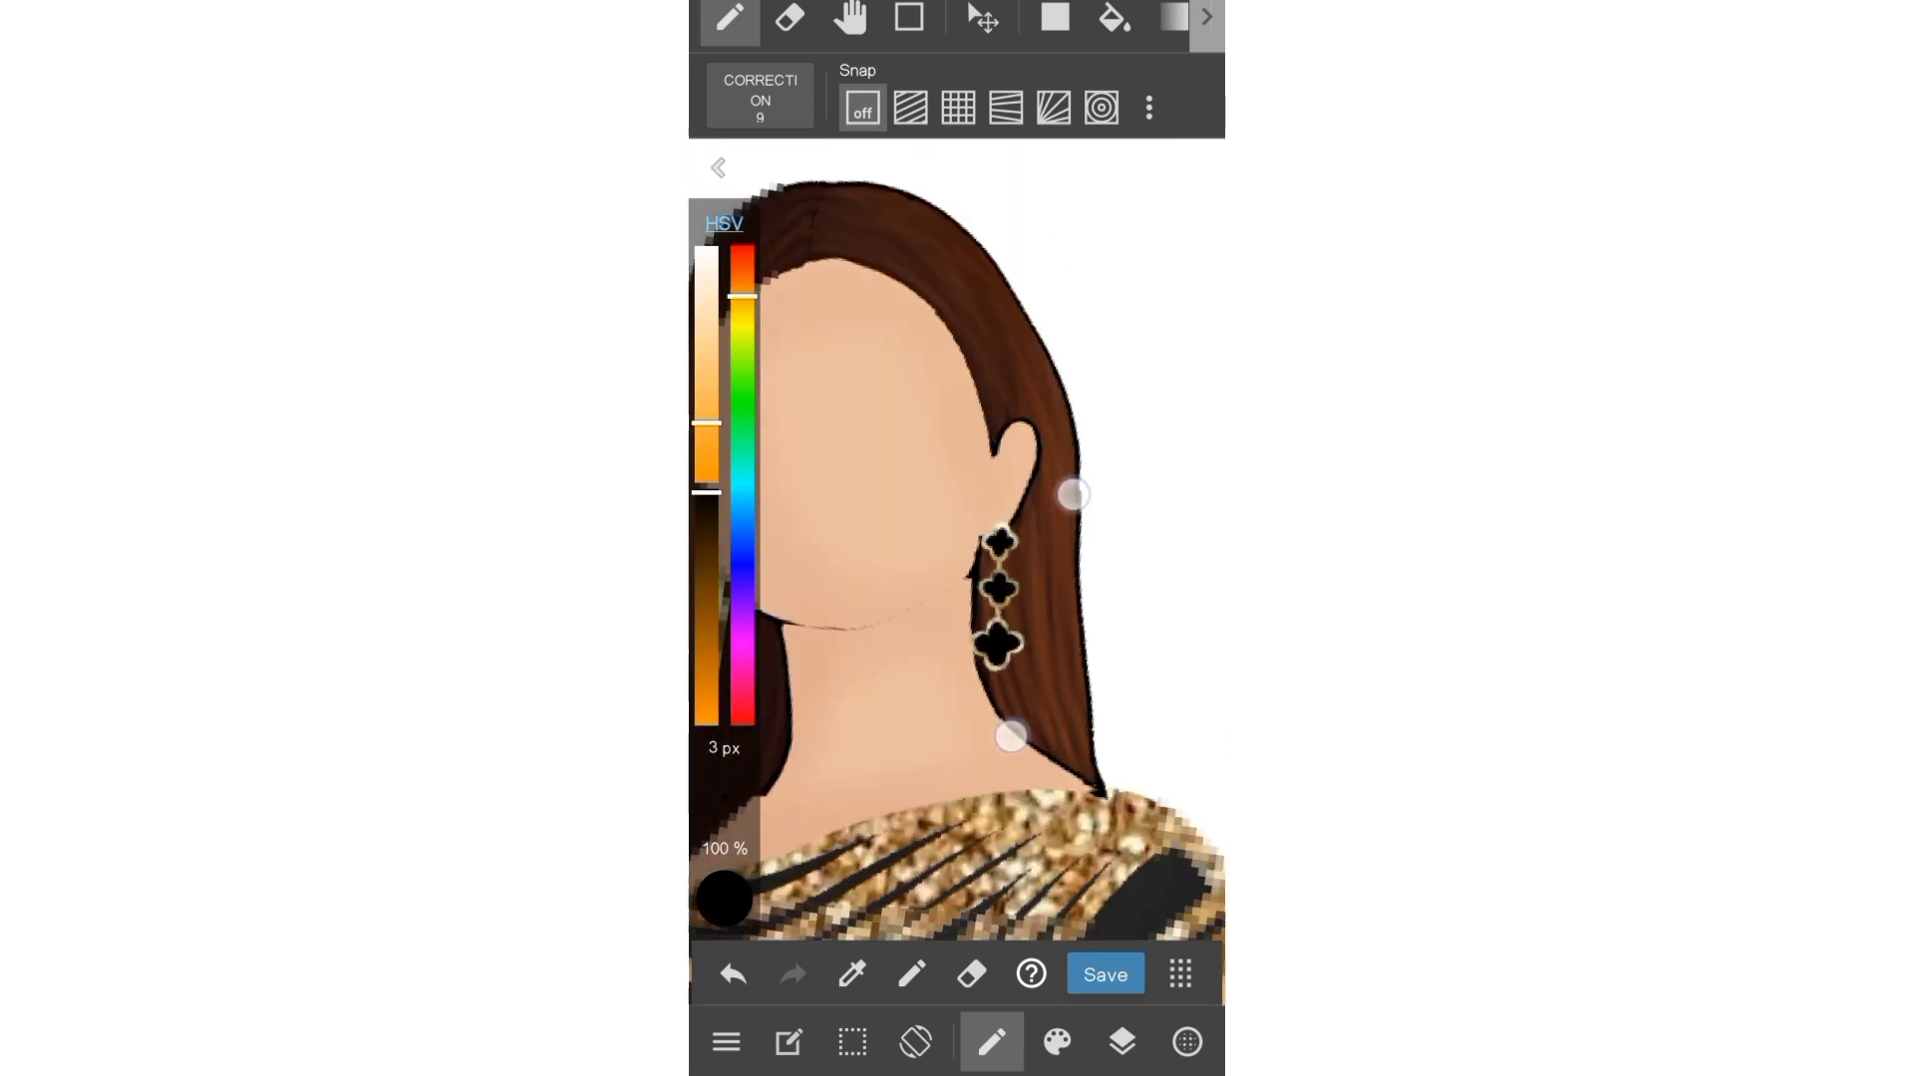
pyautogui.scroll(-2, 996, 559)
pyautogui.scroll(3, 927, 588)
pyautogui.scroll(2, 926, 588)
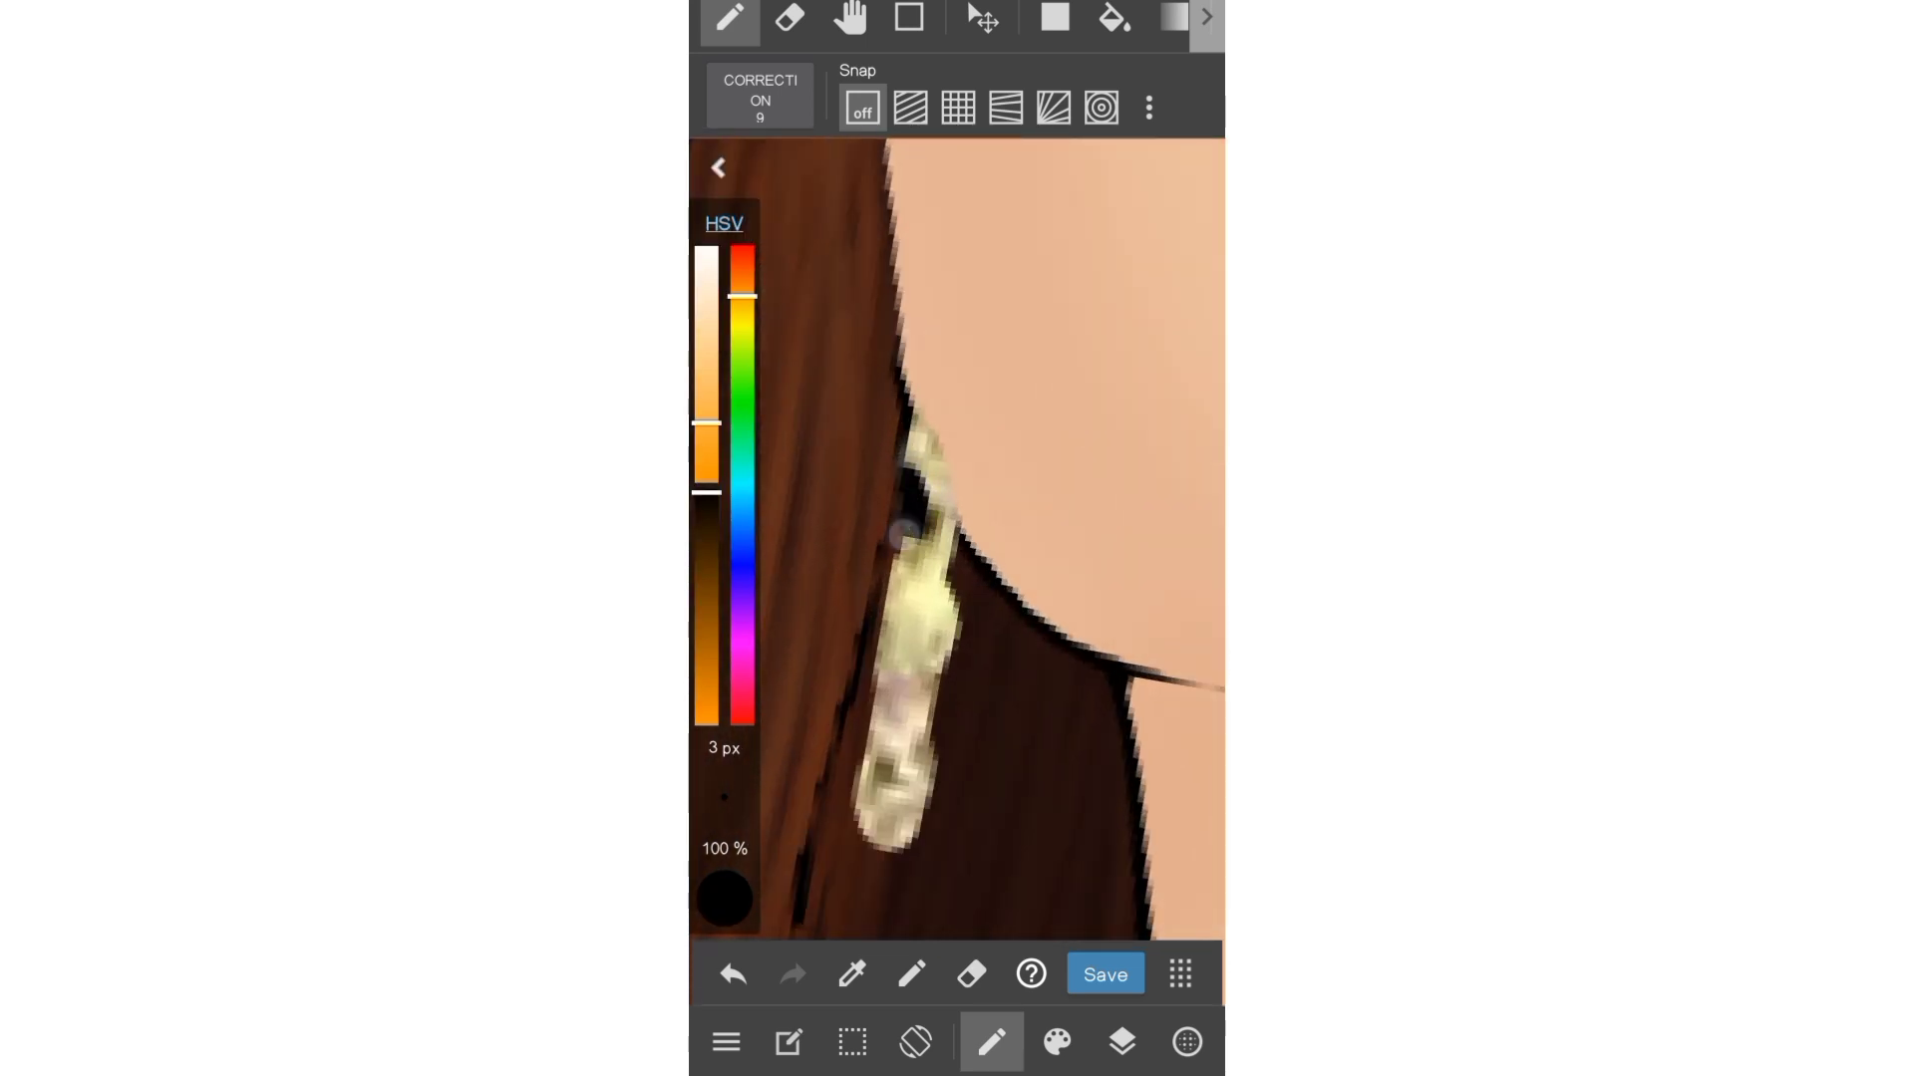
pyautogui.moveTo(890, 588)
pyautogui.mouseDown()
pyautogui.moveTo(932, 638)
pyautogui.moveTo(888, 641)
pyautogui.moveTo(877, 807)
pyautogui.mouseUp()
# - Finish blacking out the lower gaps of the second earring
pyautogui.moveTo(882, 728)
pyautogui.mouseDown()
pyautogui.moveTo(876, 803)
pyautogui.moveTo(872, 761)
pyautogui.mouseUp()
pyautogui.scroll(-3, 957, 673)
pyautogui.scroll(-3, 956, 673)
pyautogui.hscroll(3, 997, 598)
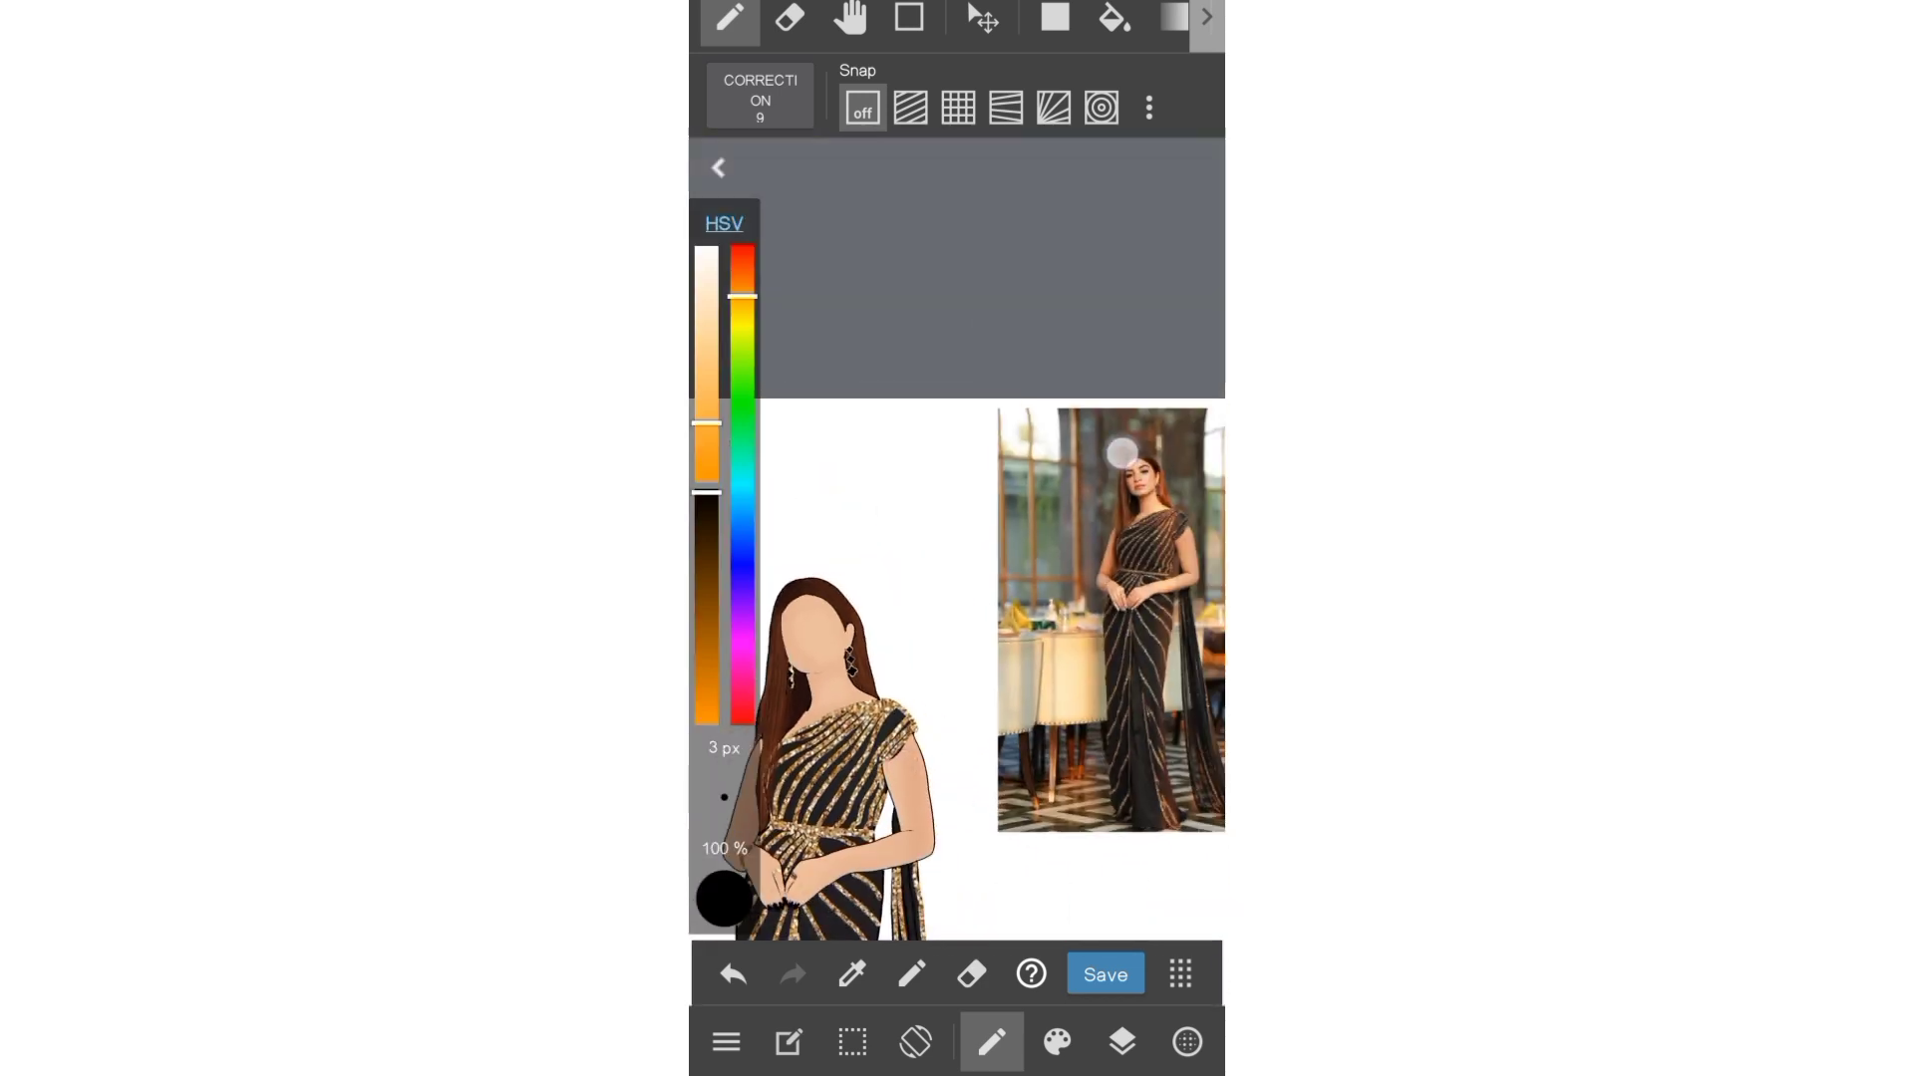
pyautogui.scroll(4, 1097, 598)
pyautogui.scroll(2, 1027, 618)
pyautogui.scroll(-3, 1026, 618)
# - Hide the Layer2 reference photo in the layer list
pyautogui.click(1121, 1042)
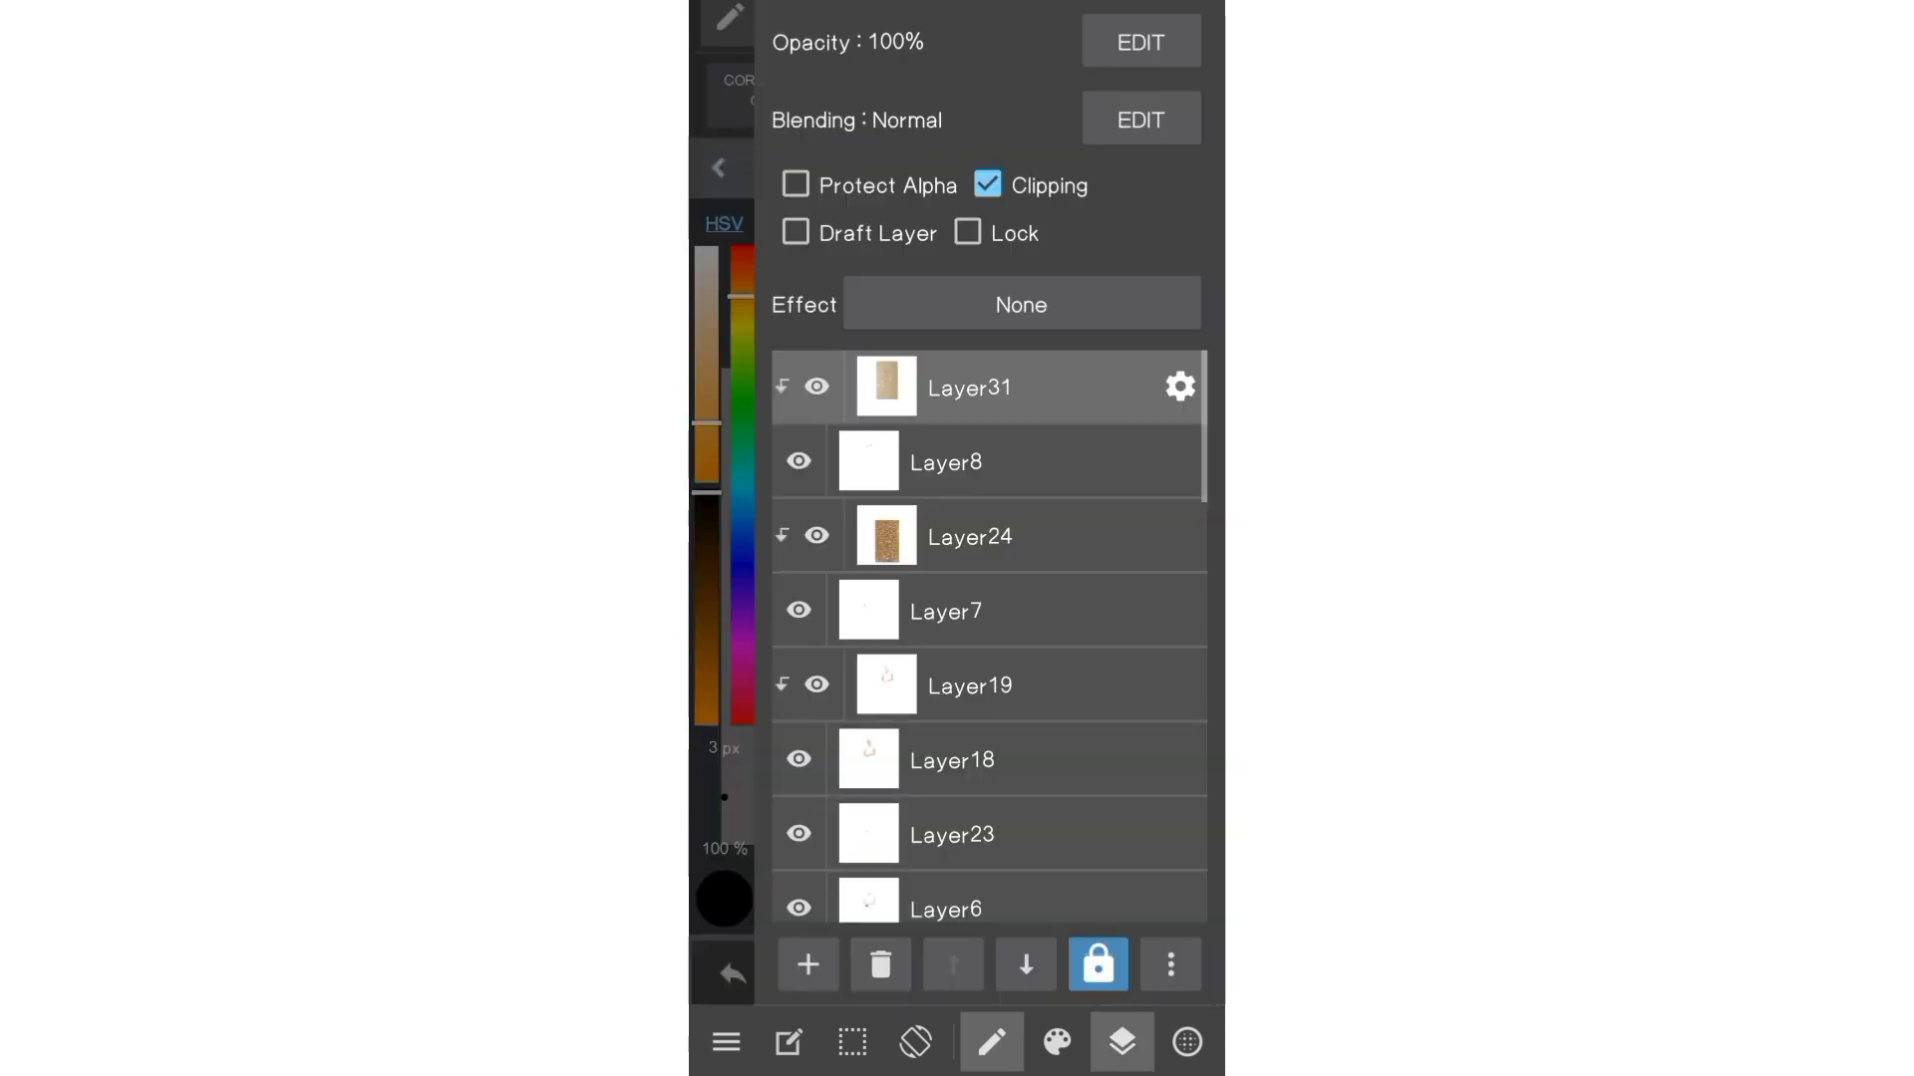
pyautogui.scroll(-5, 987, 638)
pyautogui.click(798, 887)
pyautogui.click(1122, 1041)
pyautogui.scroll(-2, 1047, 618)
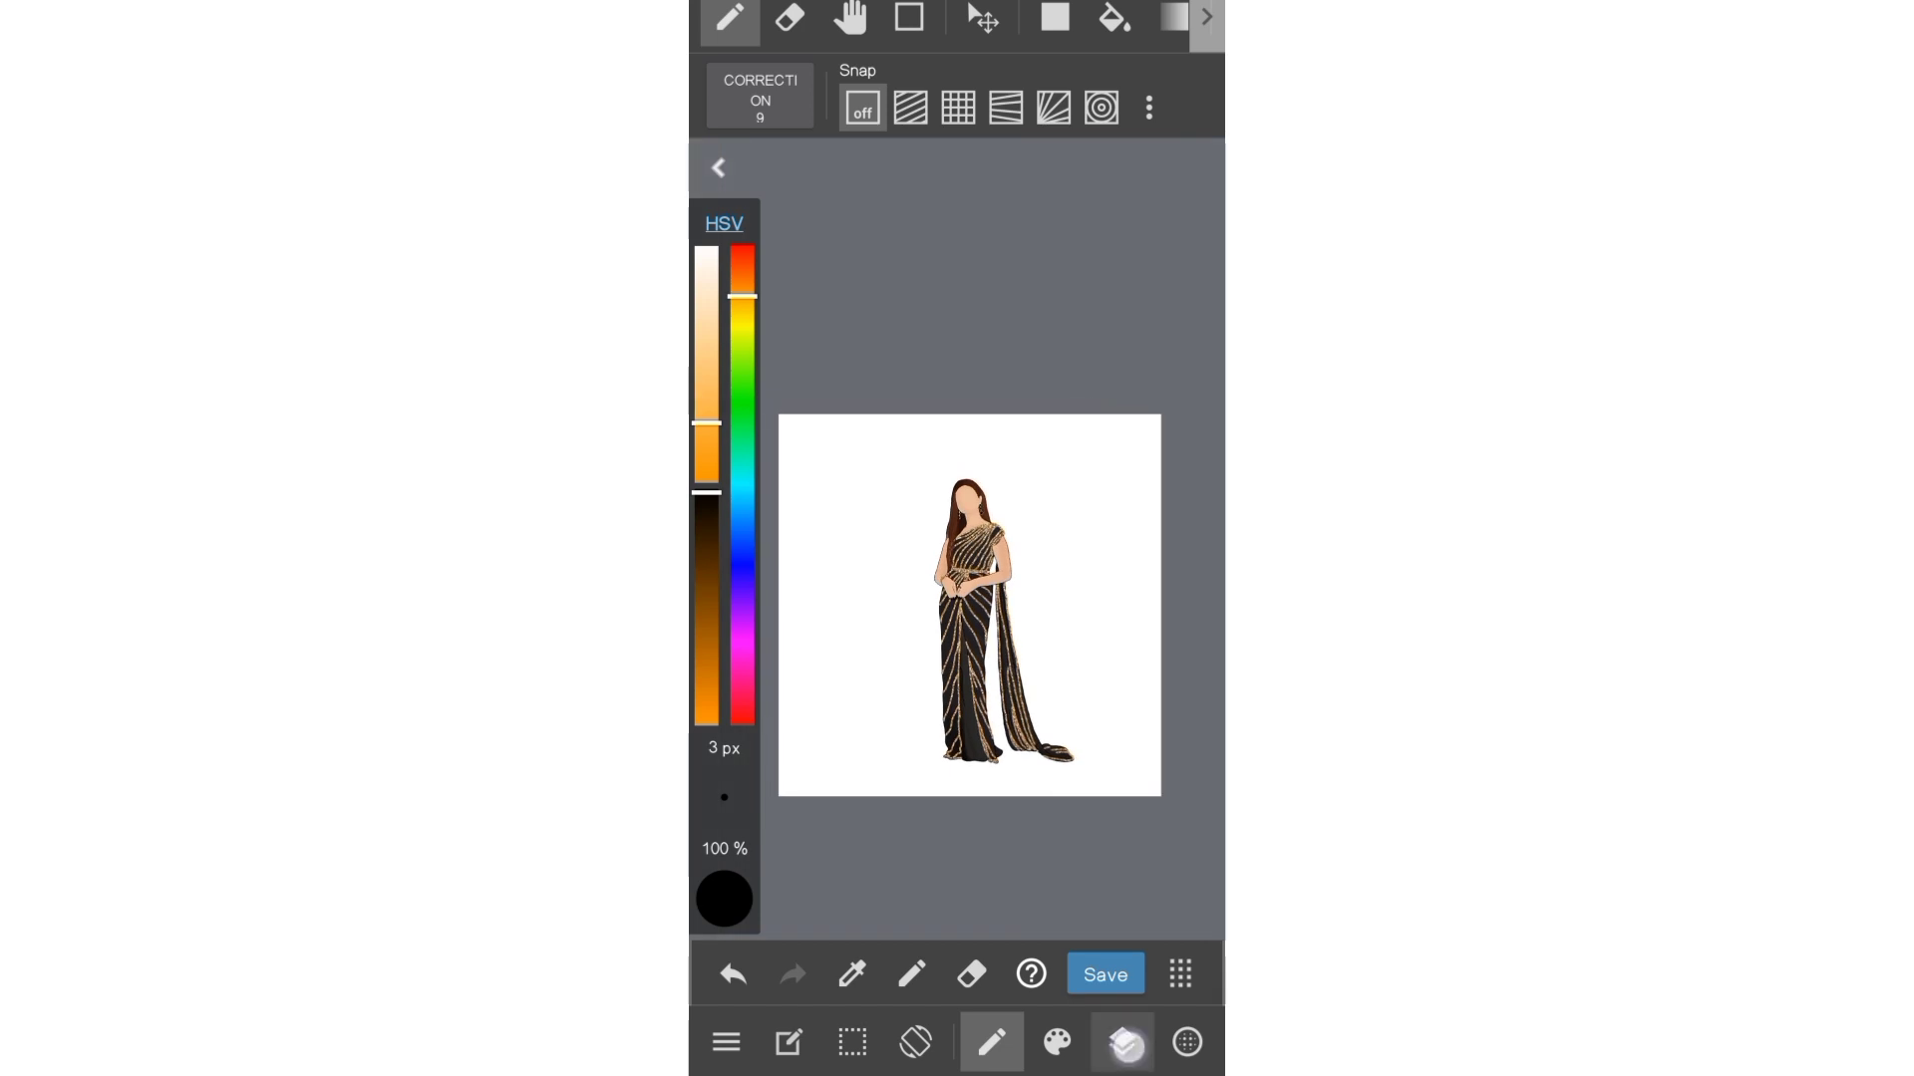
pyautogui.click(1121, 1041)
# - Add a new Color Layer32 and move it below Layer11
pyautogui.click(948, 813)
pyautogui.click(807, 965)
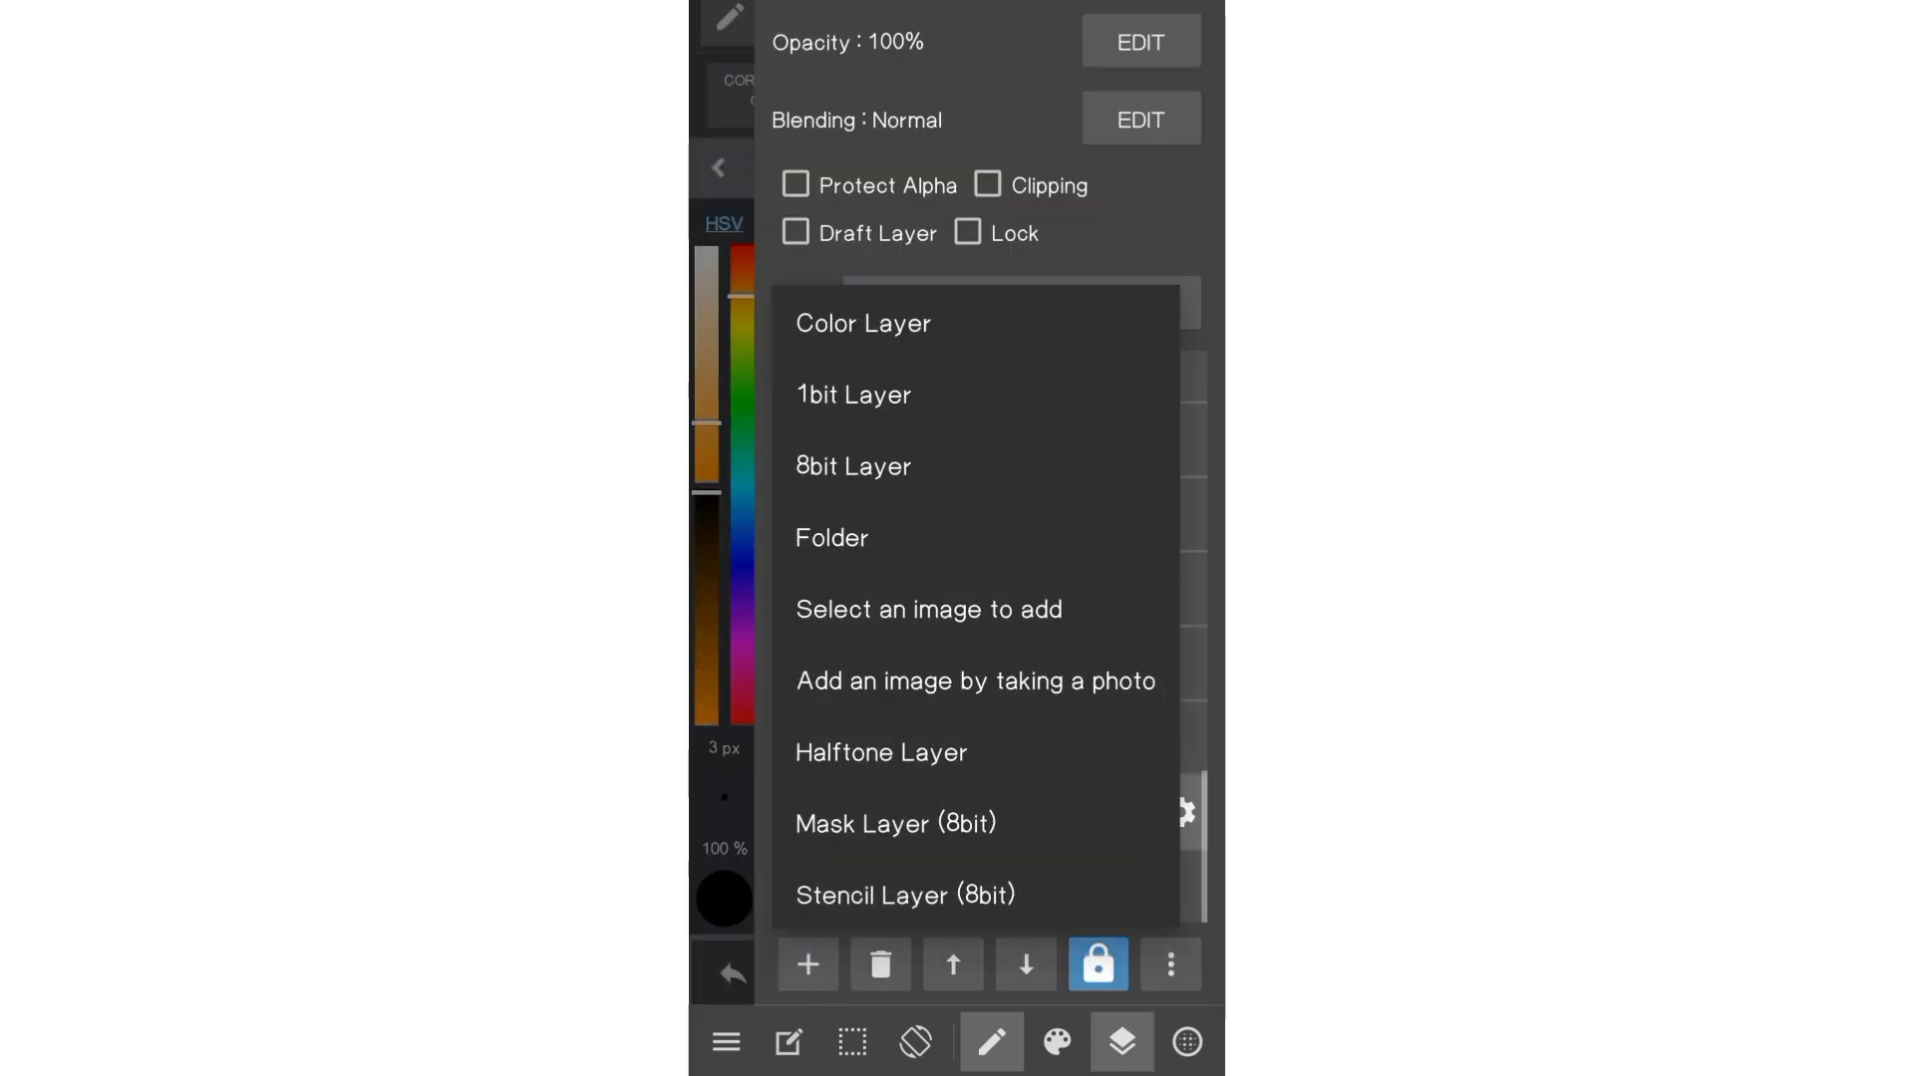
pyautogui.click(863, 320)
pyautogui.moveTo(964, 871); pyautogui.dragTo(880, 813)
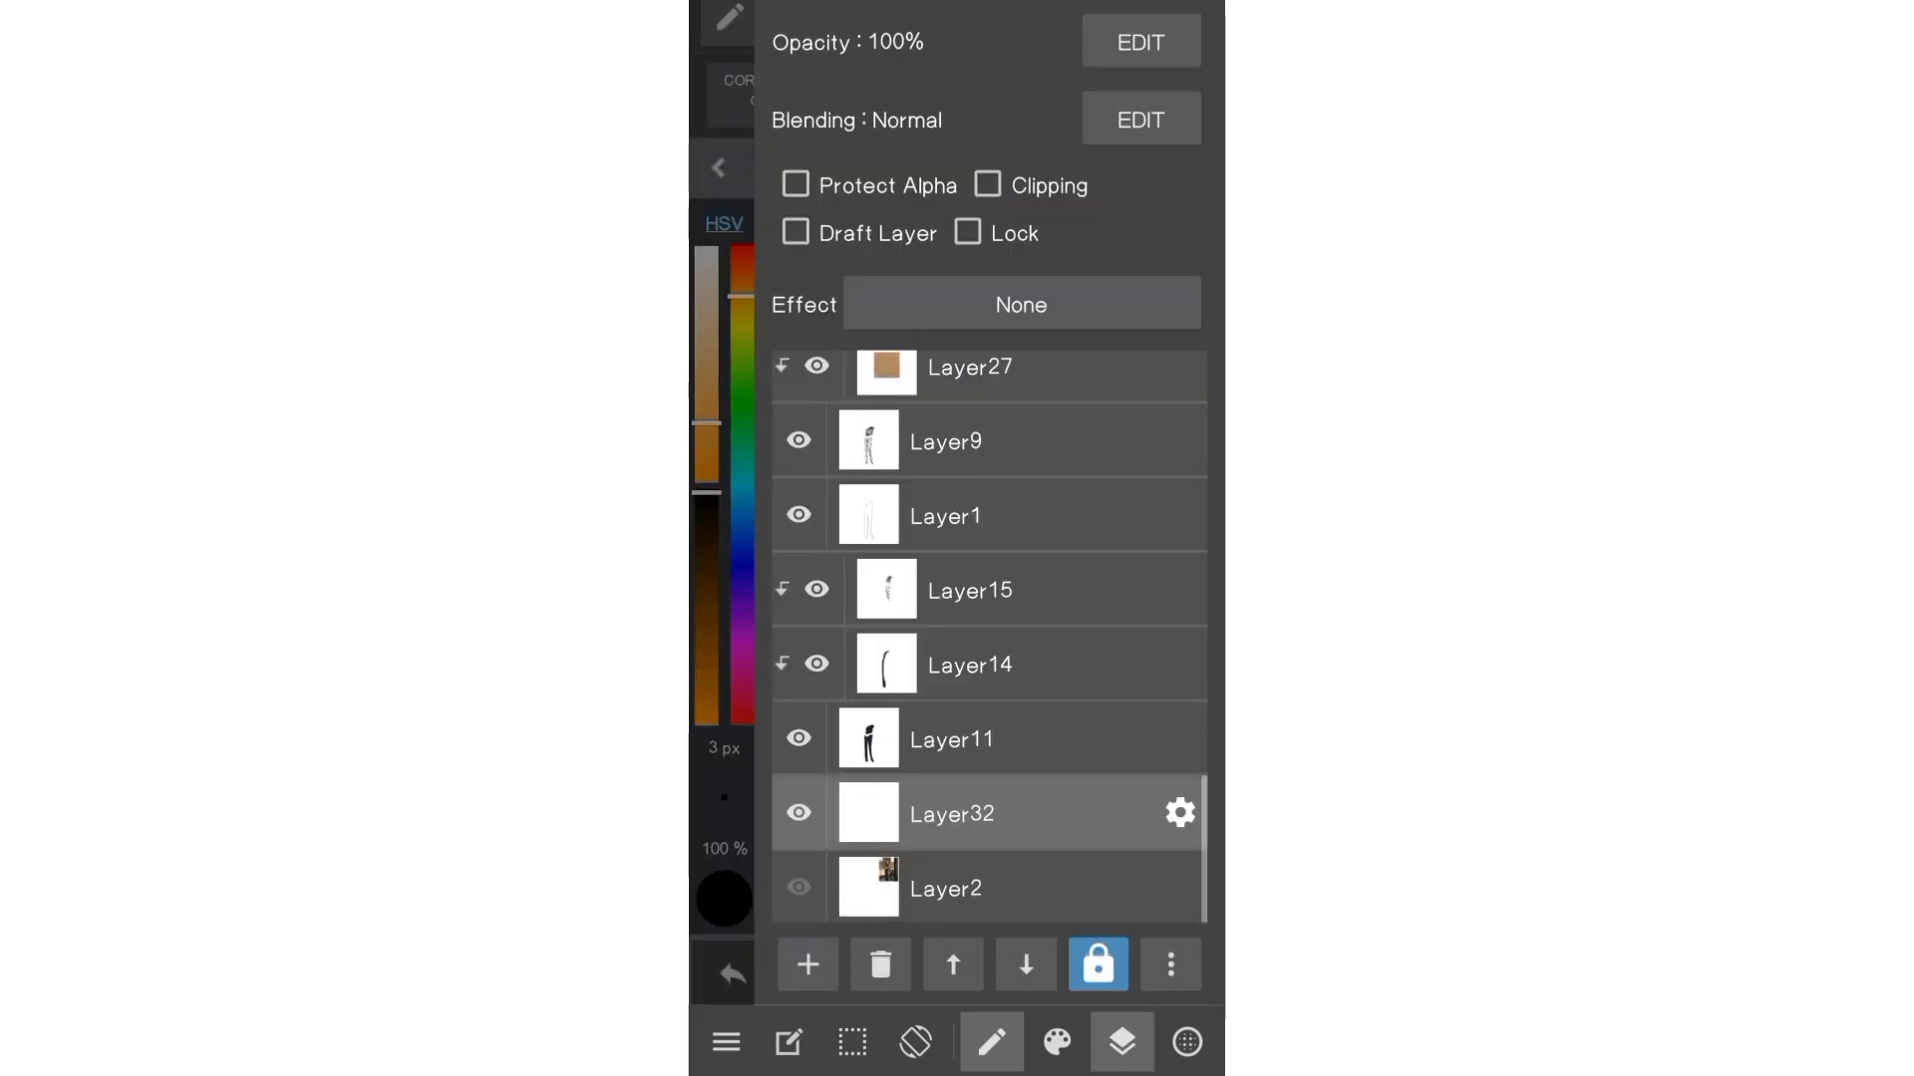
pyautogui.click(1121, 1042)
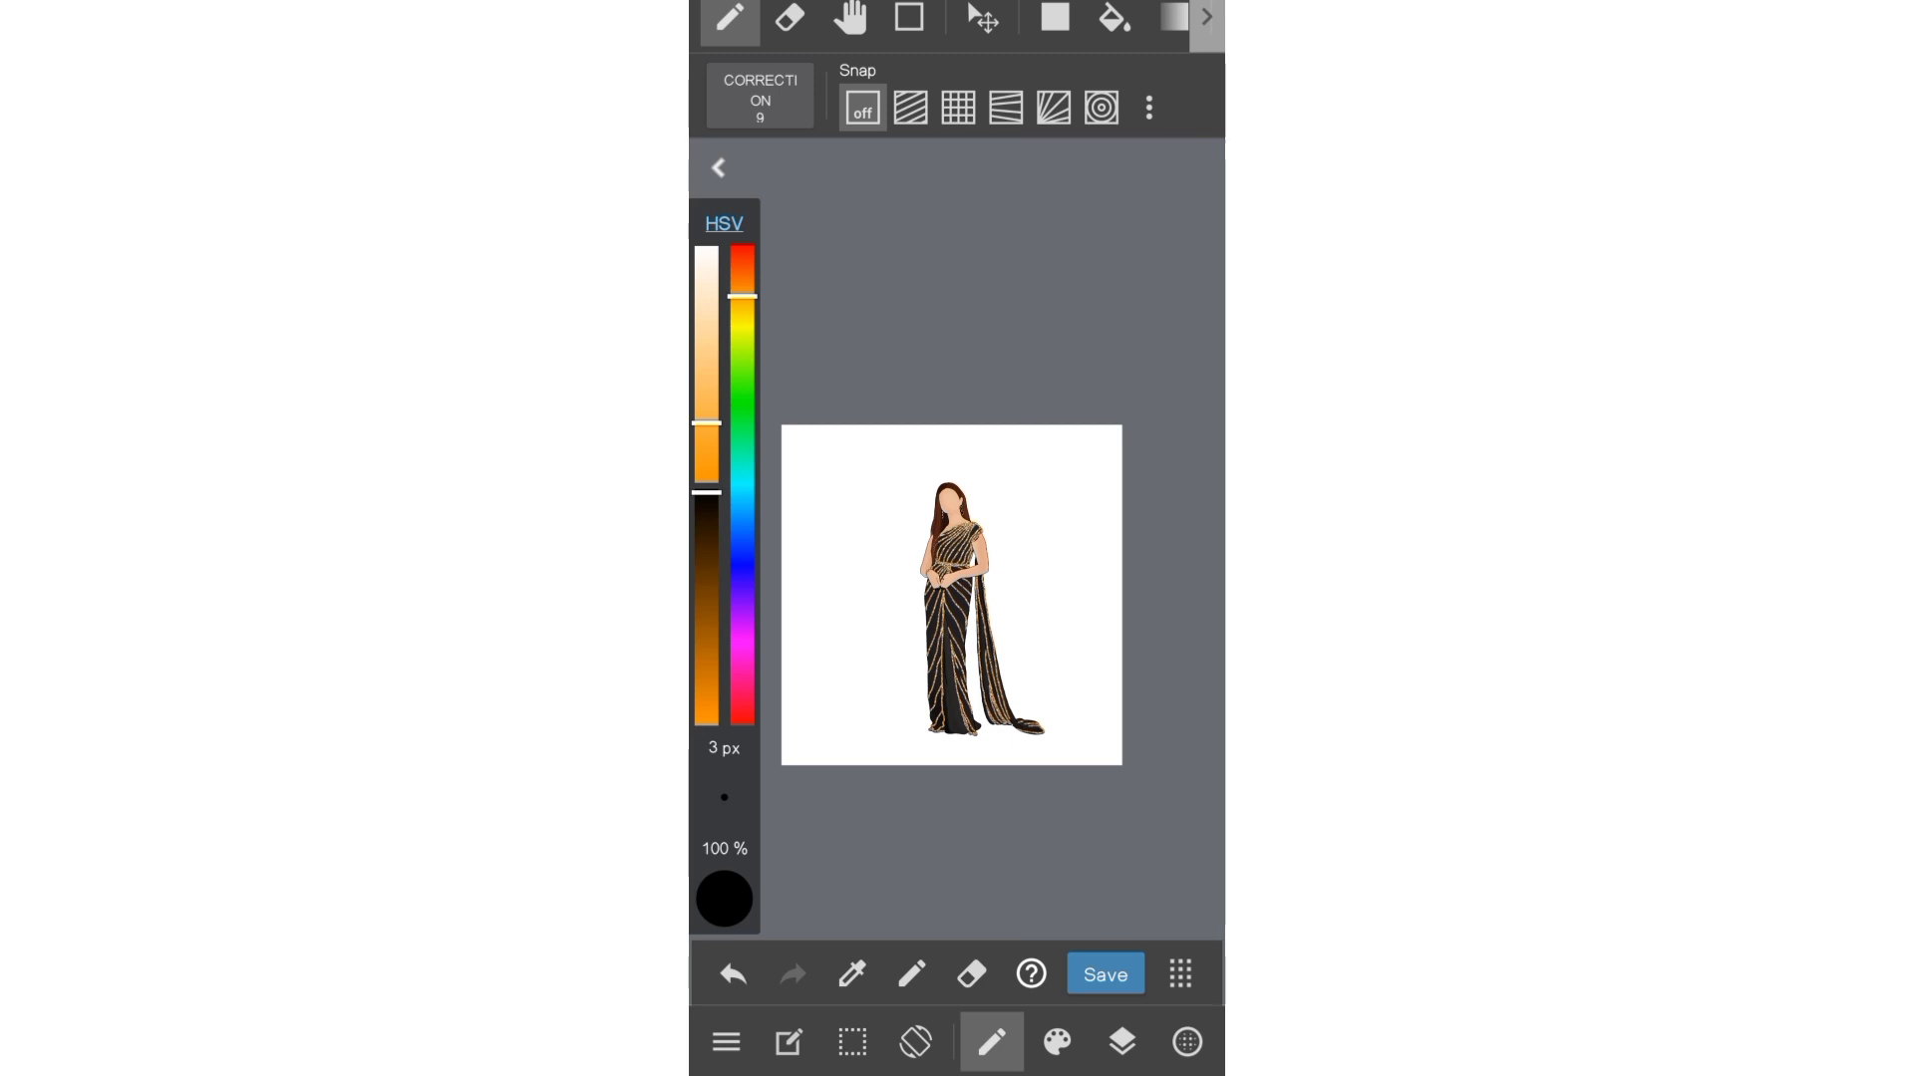
# - Fill the whole canvas on Layer32 with brown using Fill Rectangle
pyautogui.moveTo(707, 493); pyautogui.dragTo(706, 637)
pyautogui.click(1055, 17)
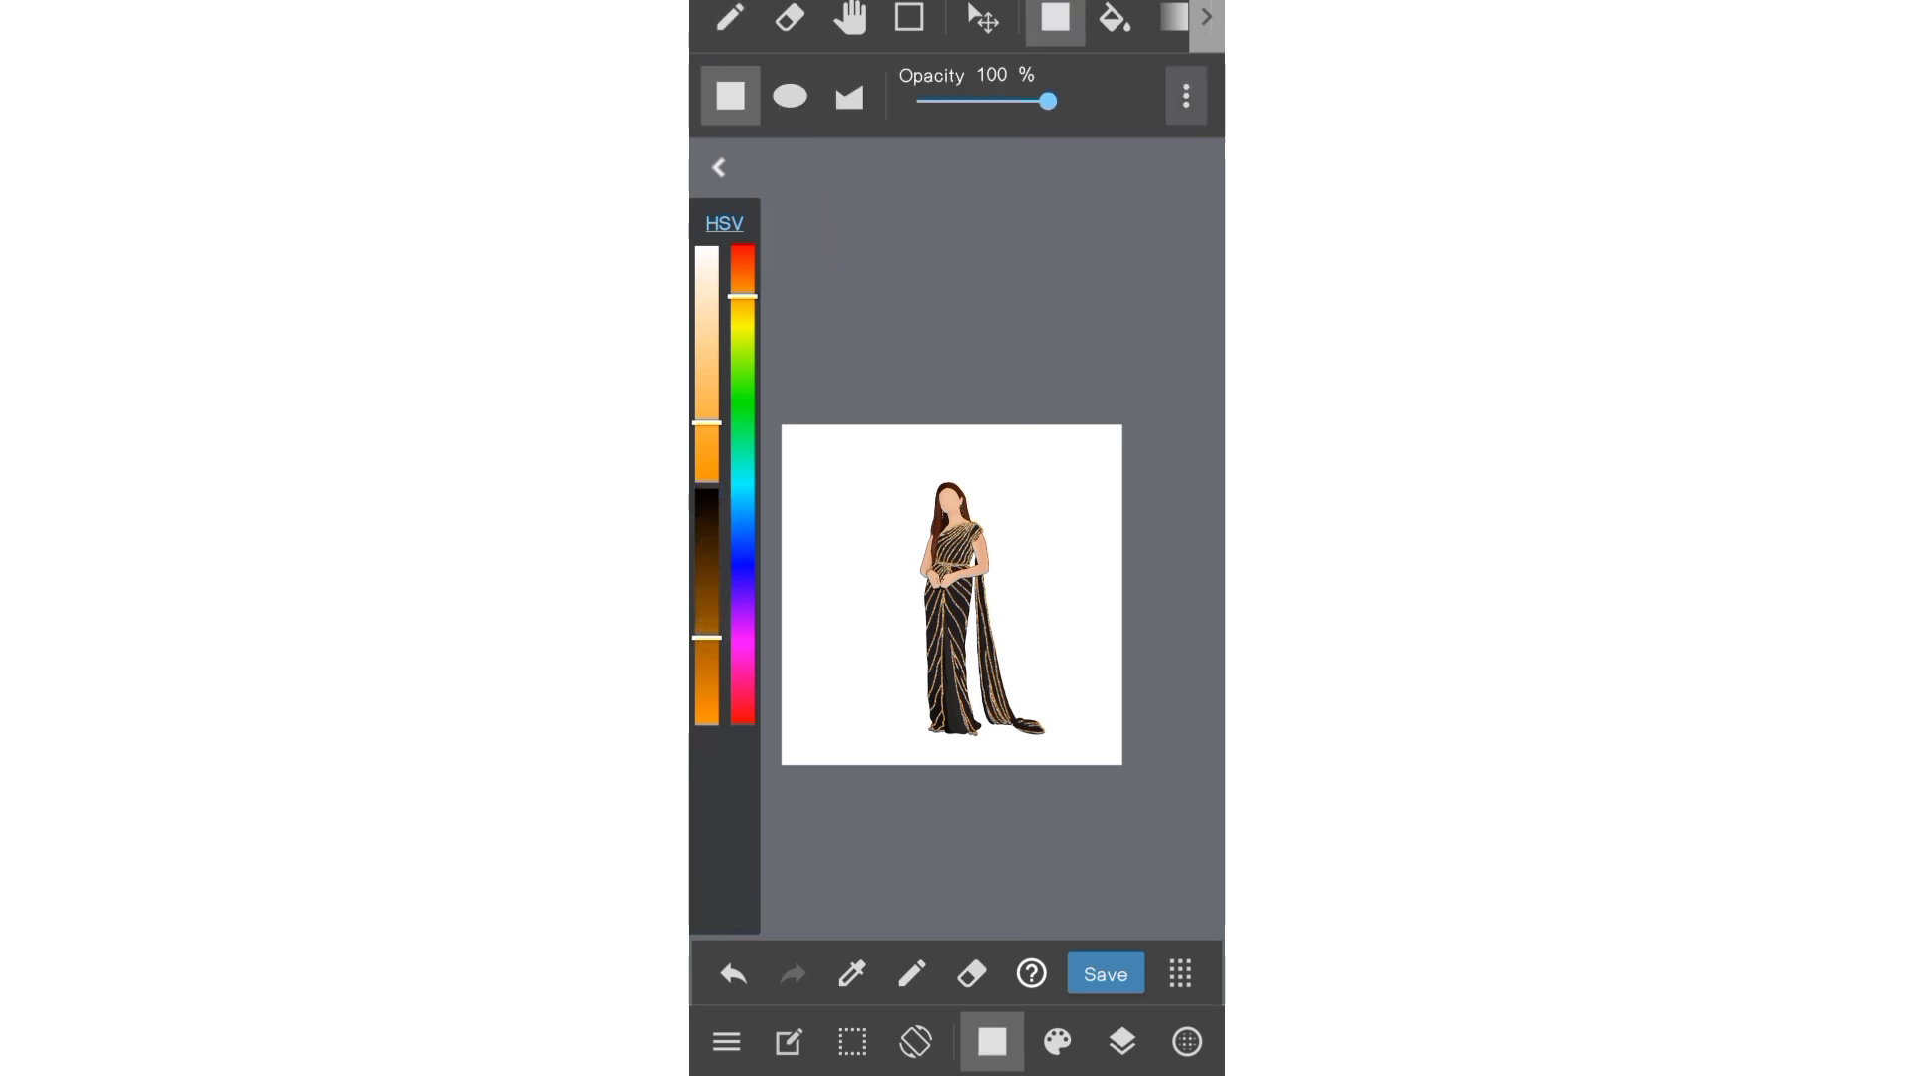
pyautogui.moveTo(766, 373); pyautogui.dragTo(1162, 846)
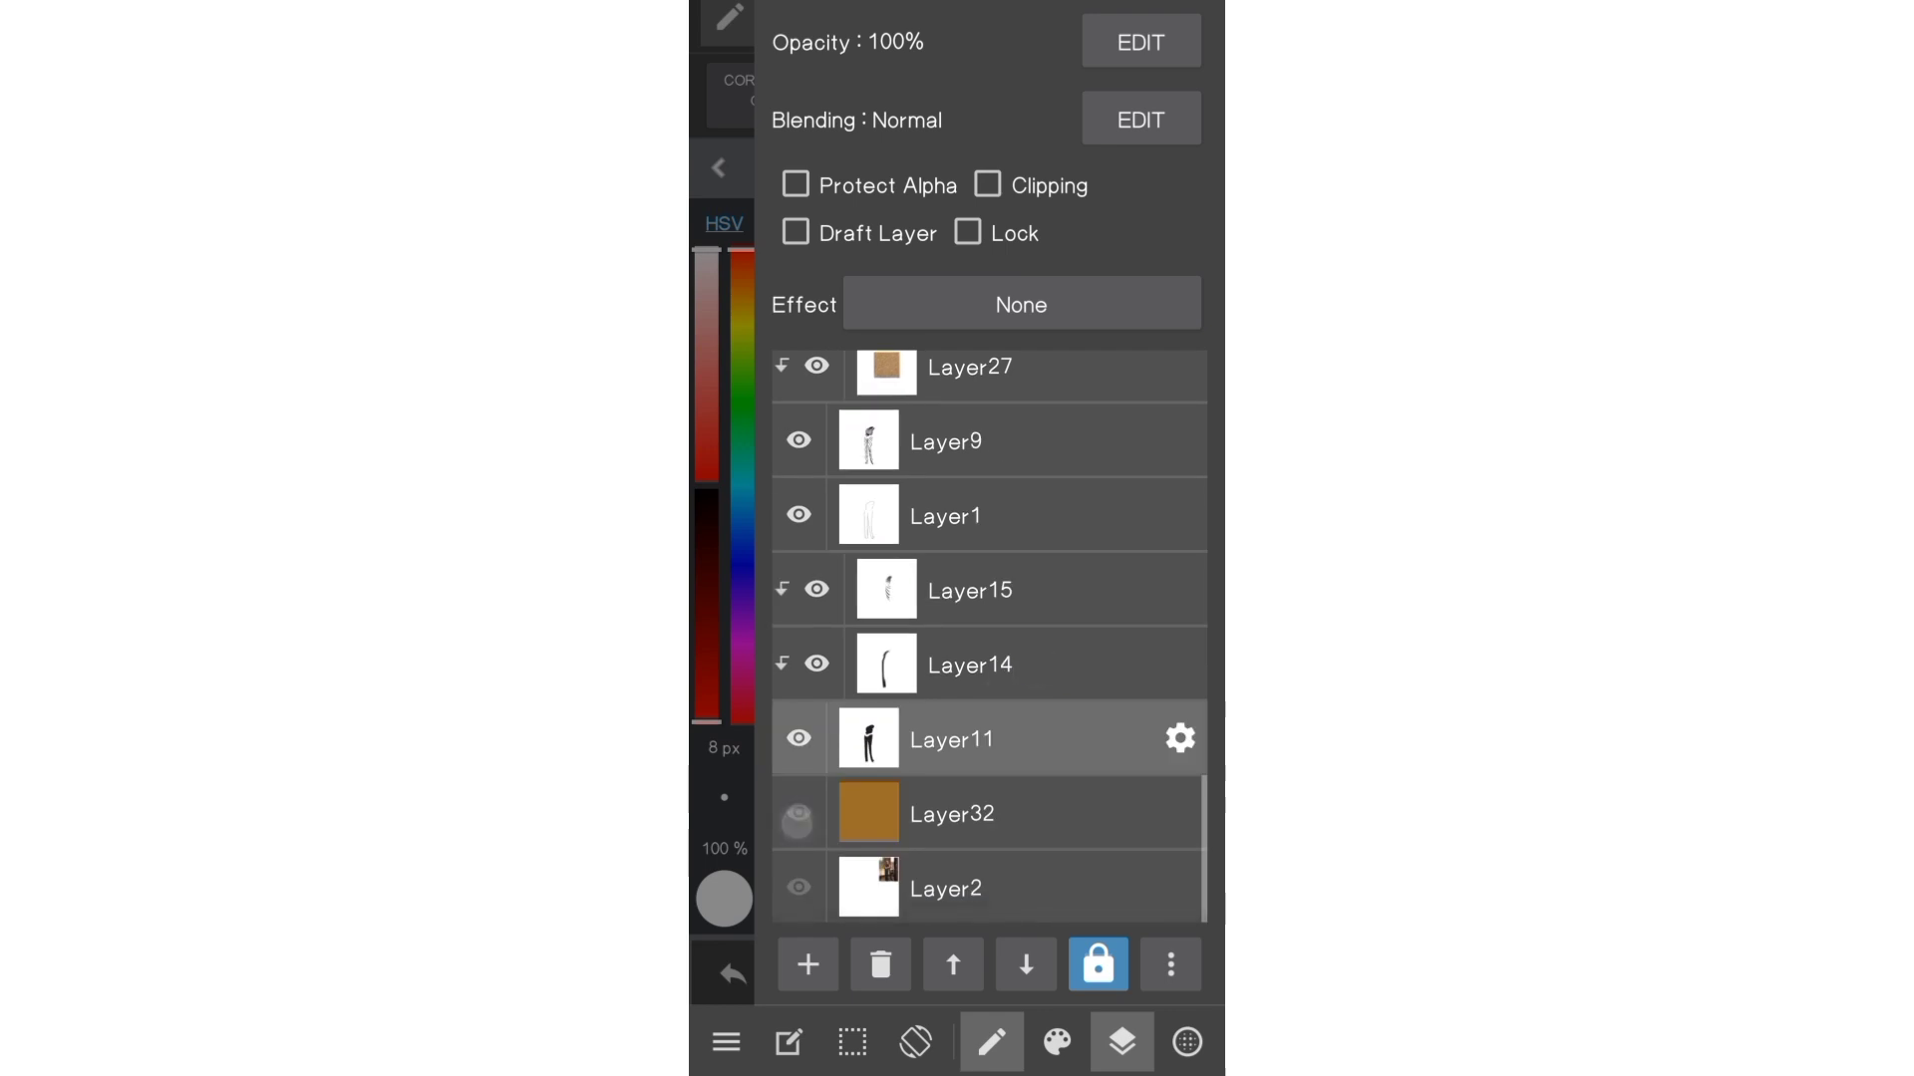
pyautogui.scroll(10, 1016, 623)
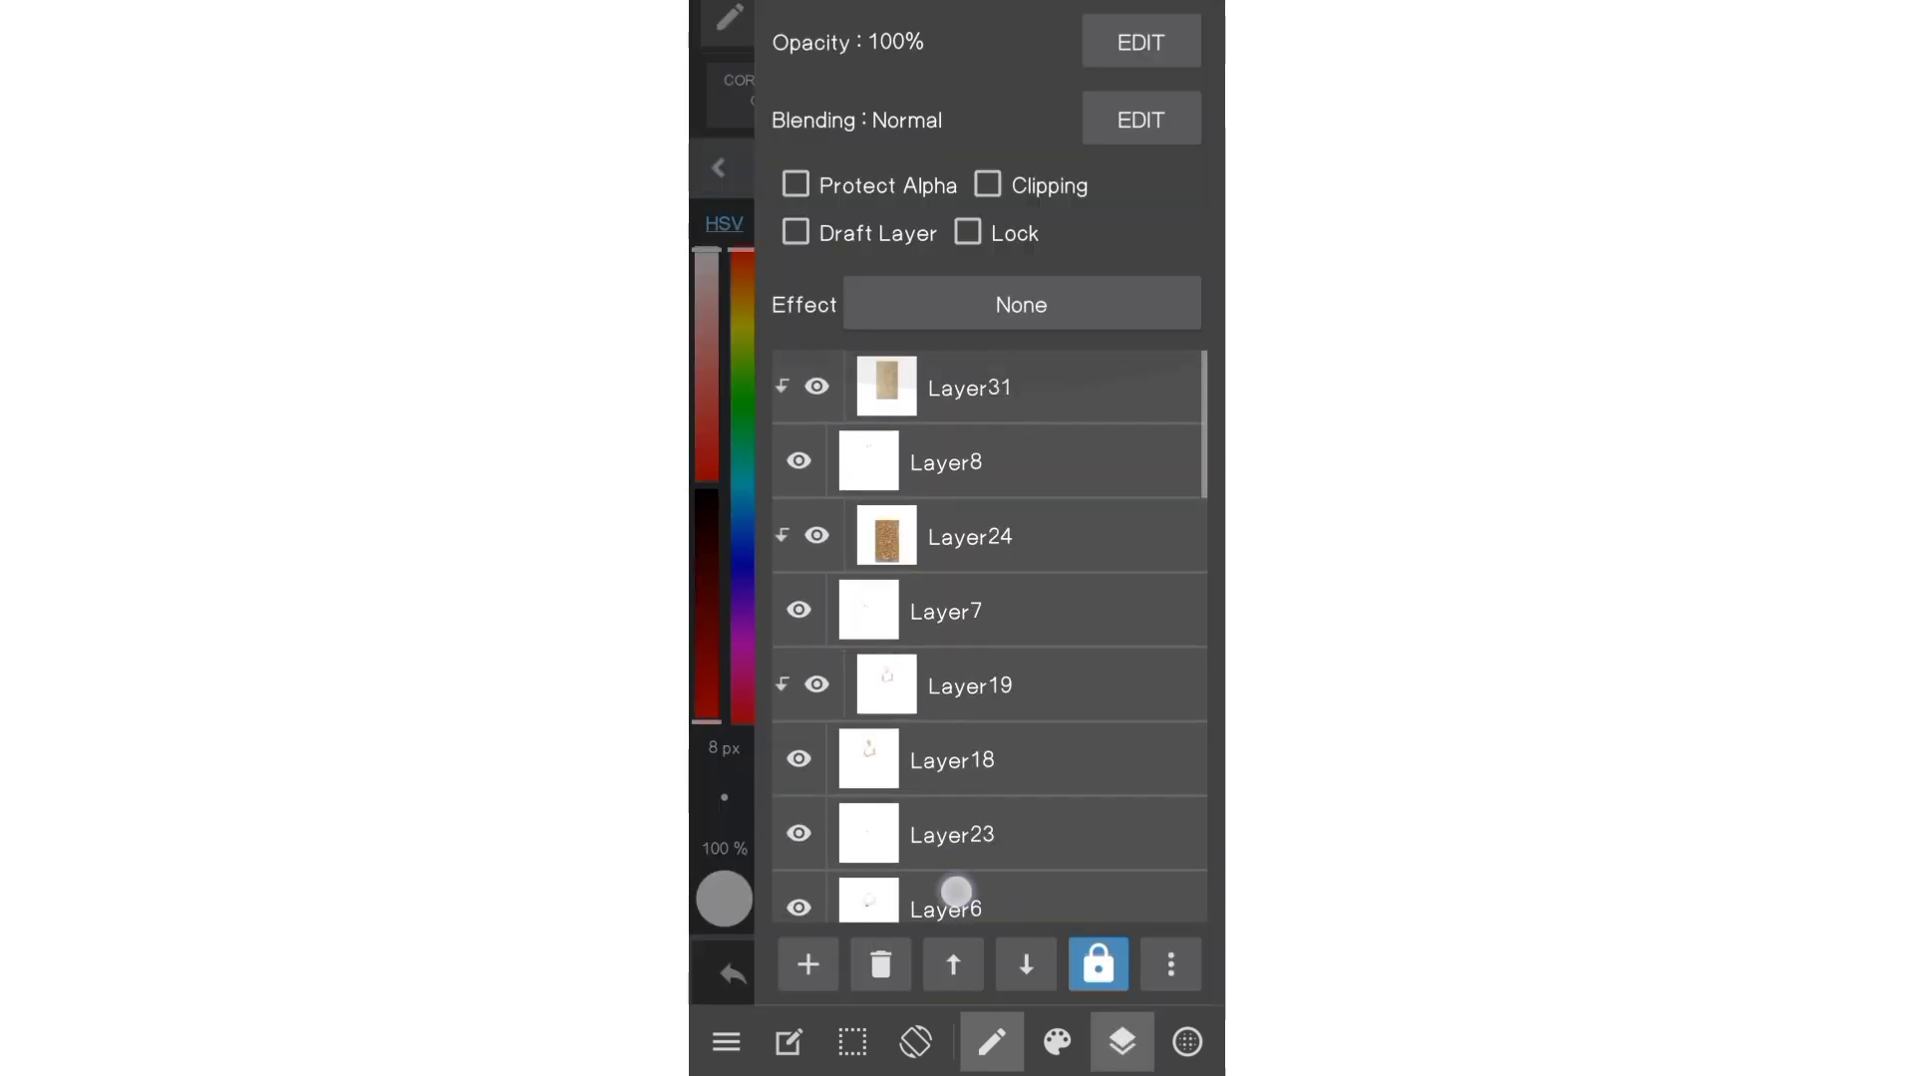
pyautogui.scroll(-3, 983, 867)
# - Add a new empty layer above Layer6 for skin shading
pyautogui.click(986, 605)
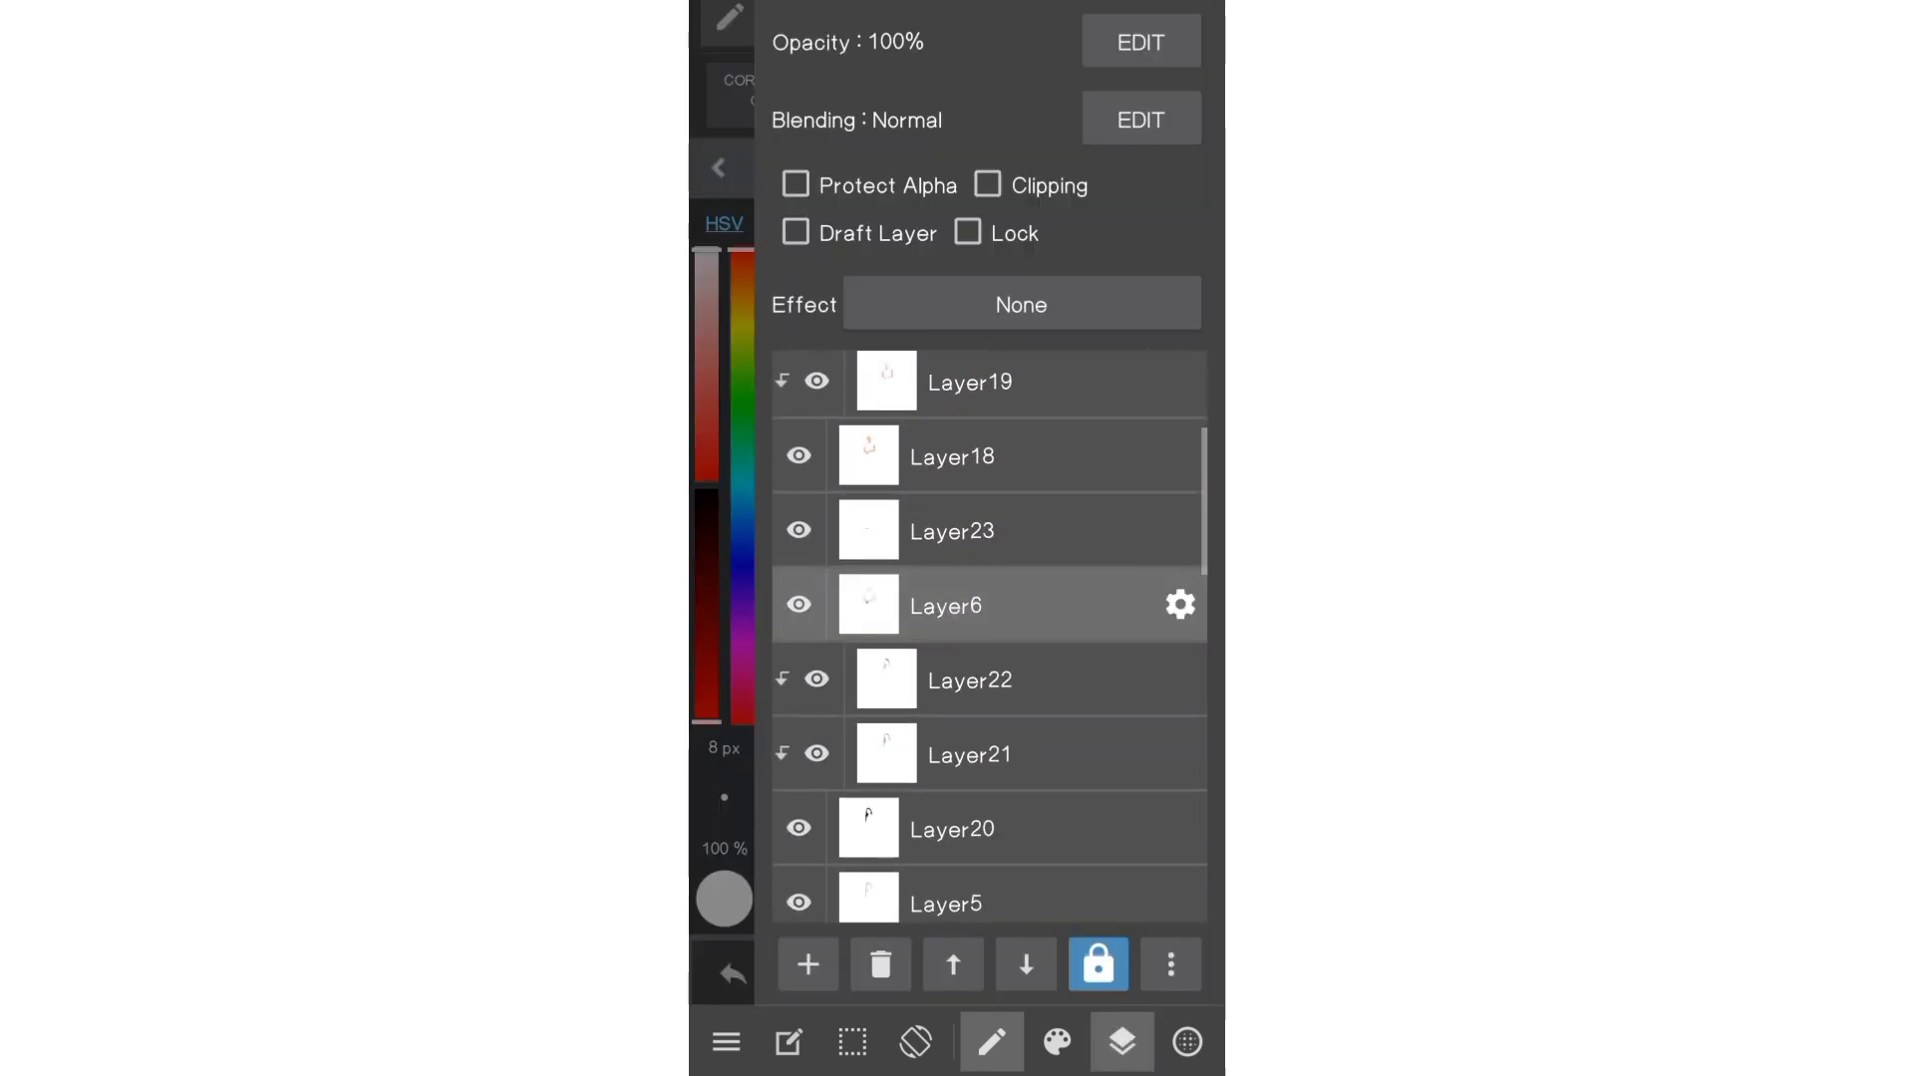
pyautogui.click(807, 963)
pyautogui.click(1123, 1042)
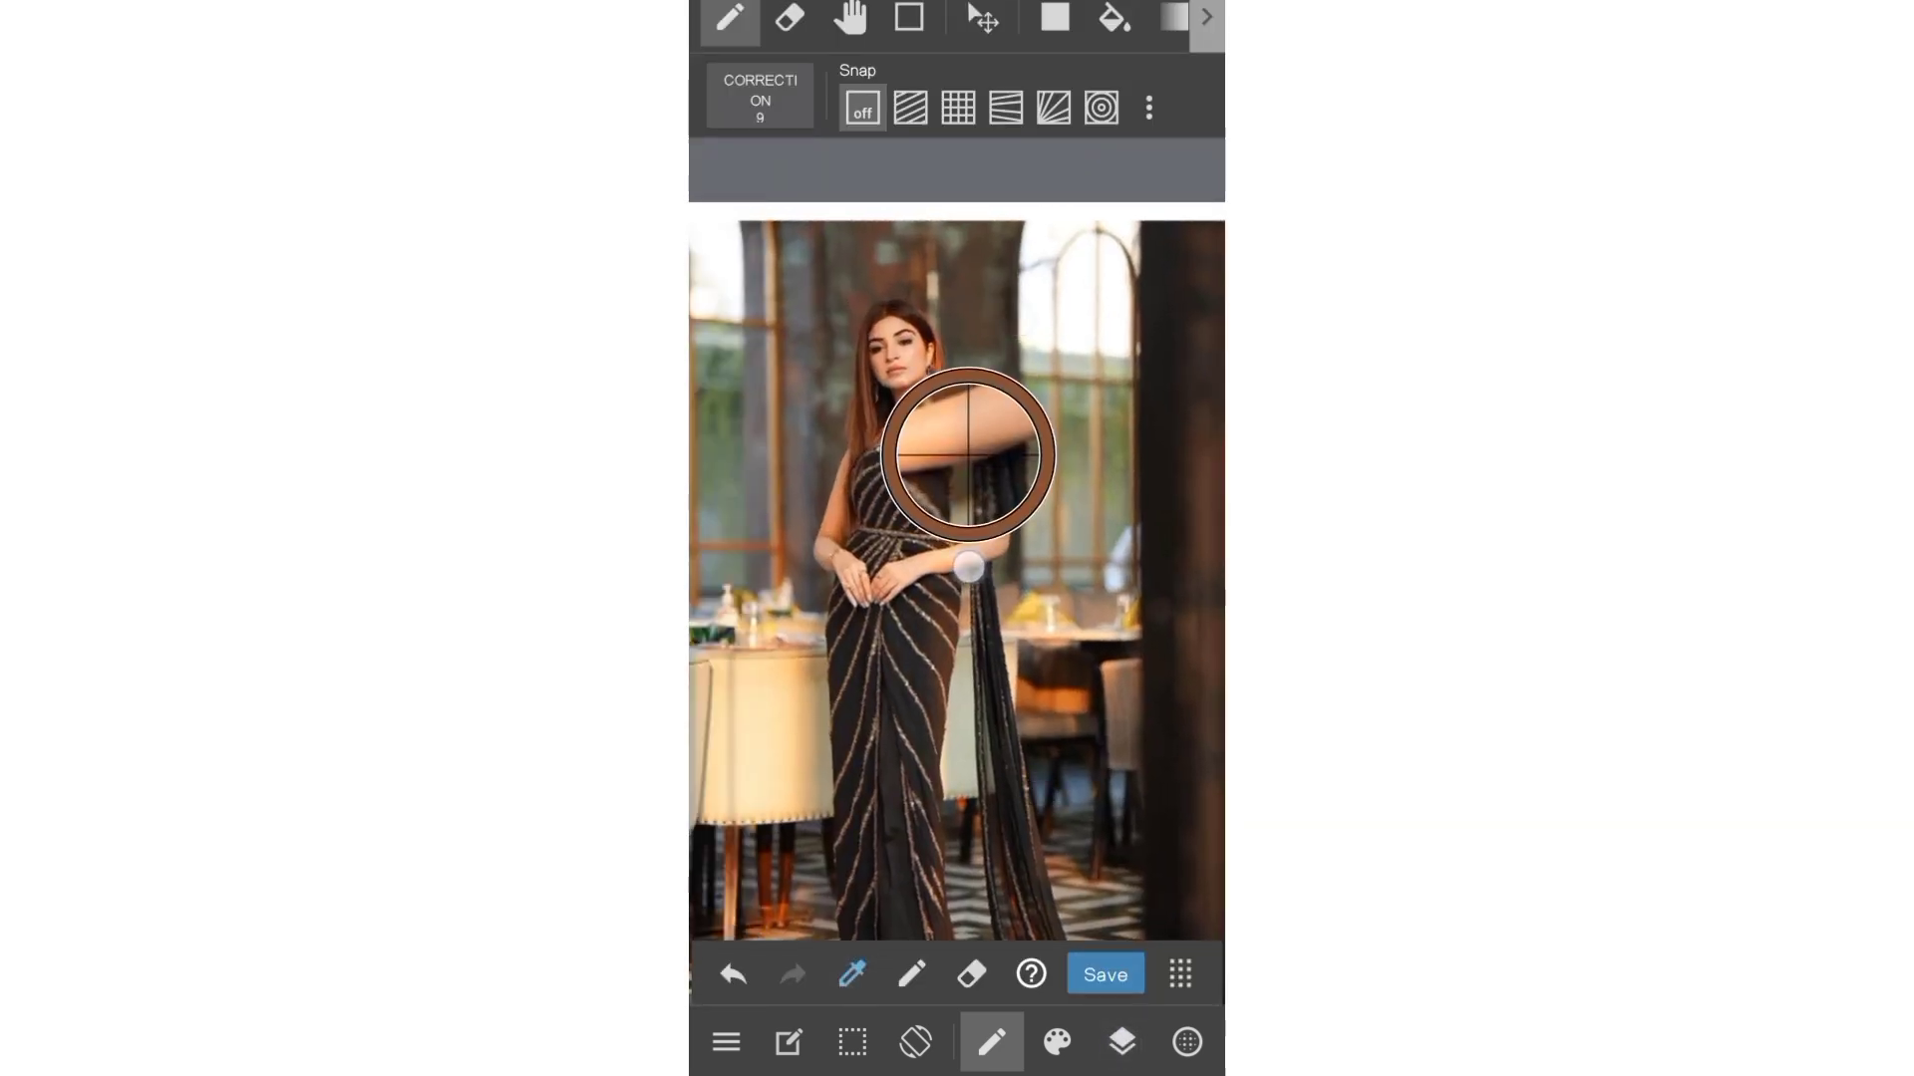
# - Sample the skin colour from the reference, lighten it slightly, and widen the Watercolor (Wet) brush
pyautogui.moveTo(974, 572); pyautogui.dragTo(950, 556)
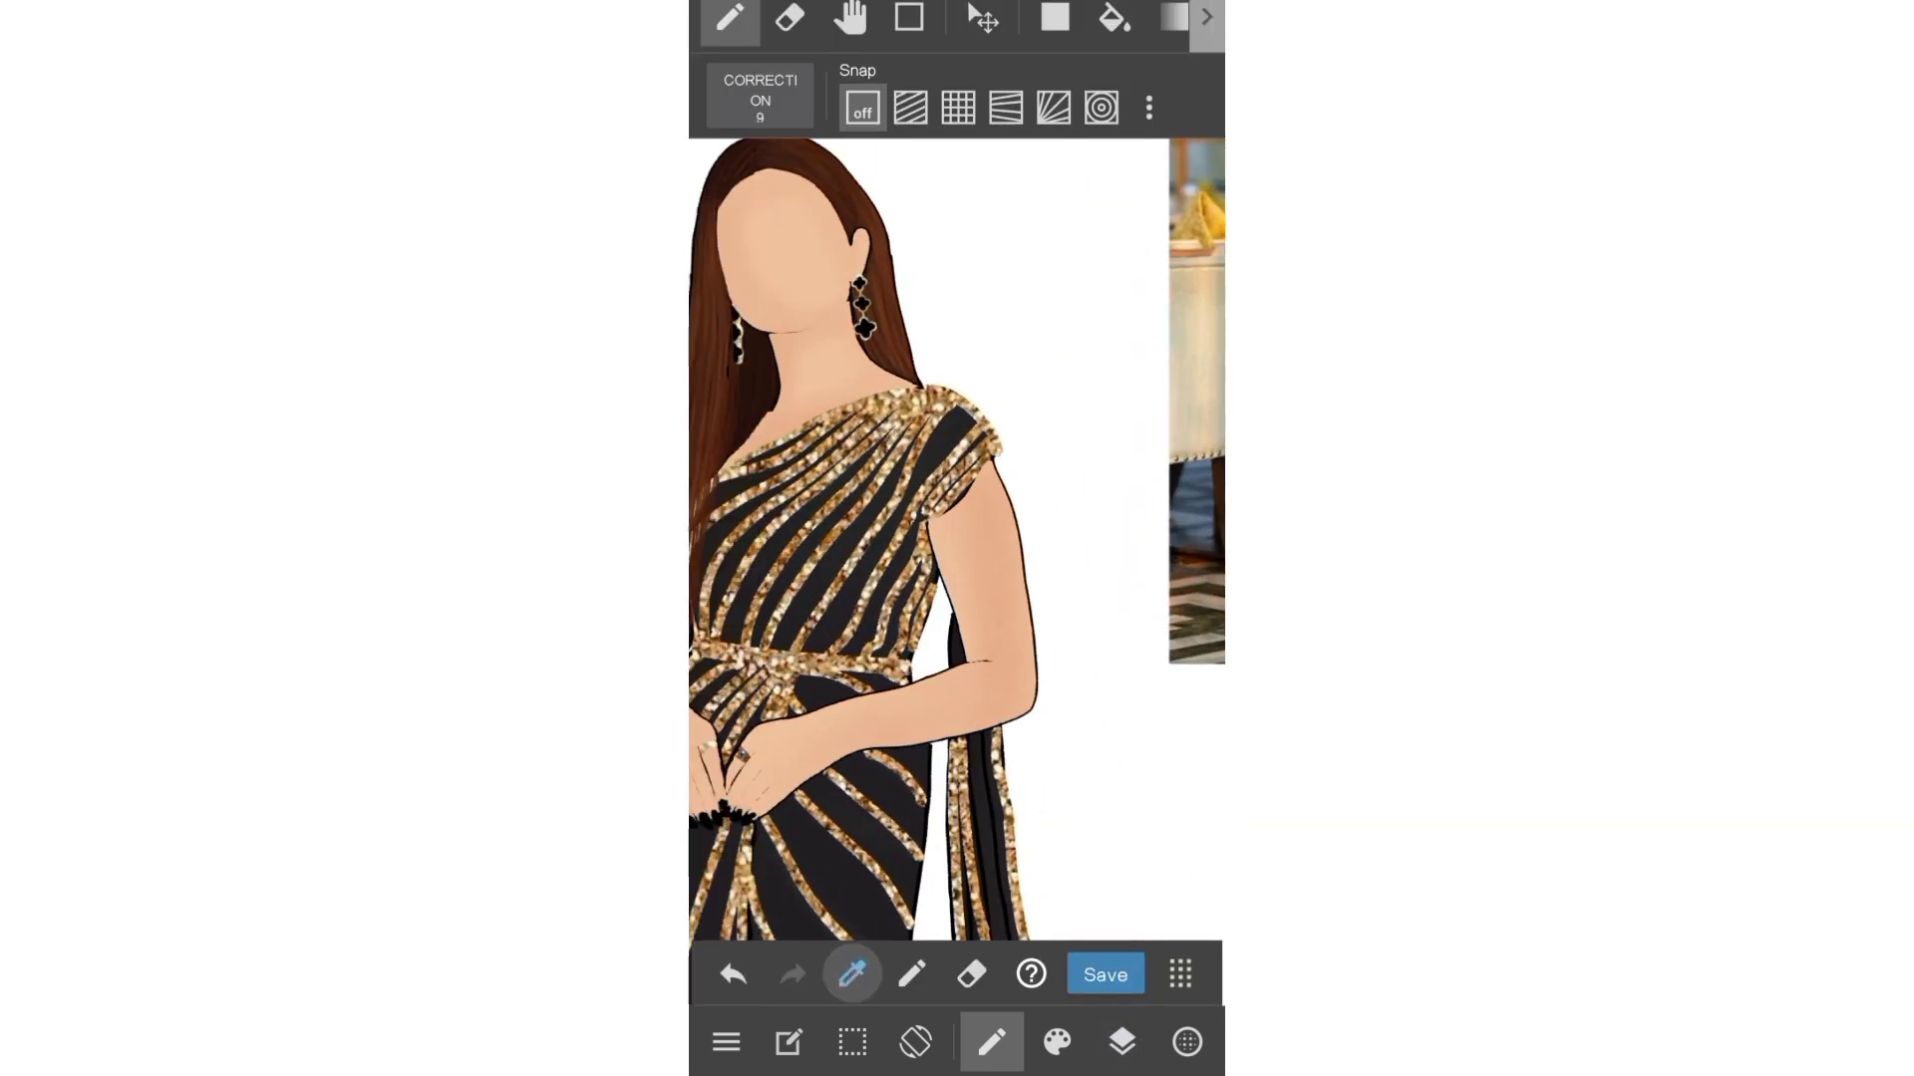
pyautogui.moveTo(707, 710); pyautogui.dragTo(716, 685)
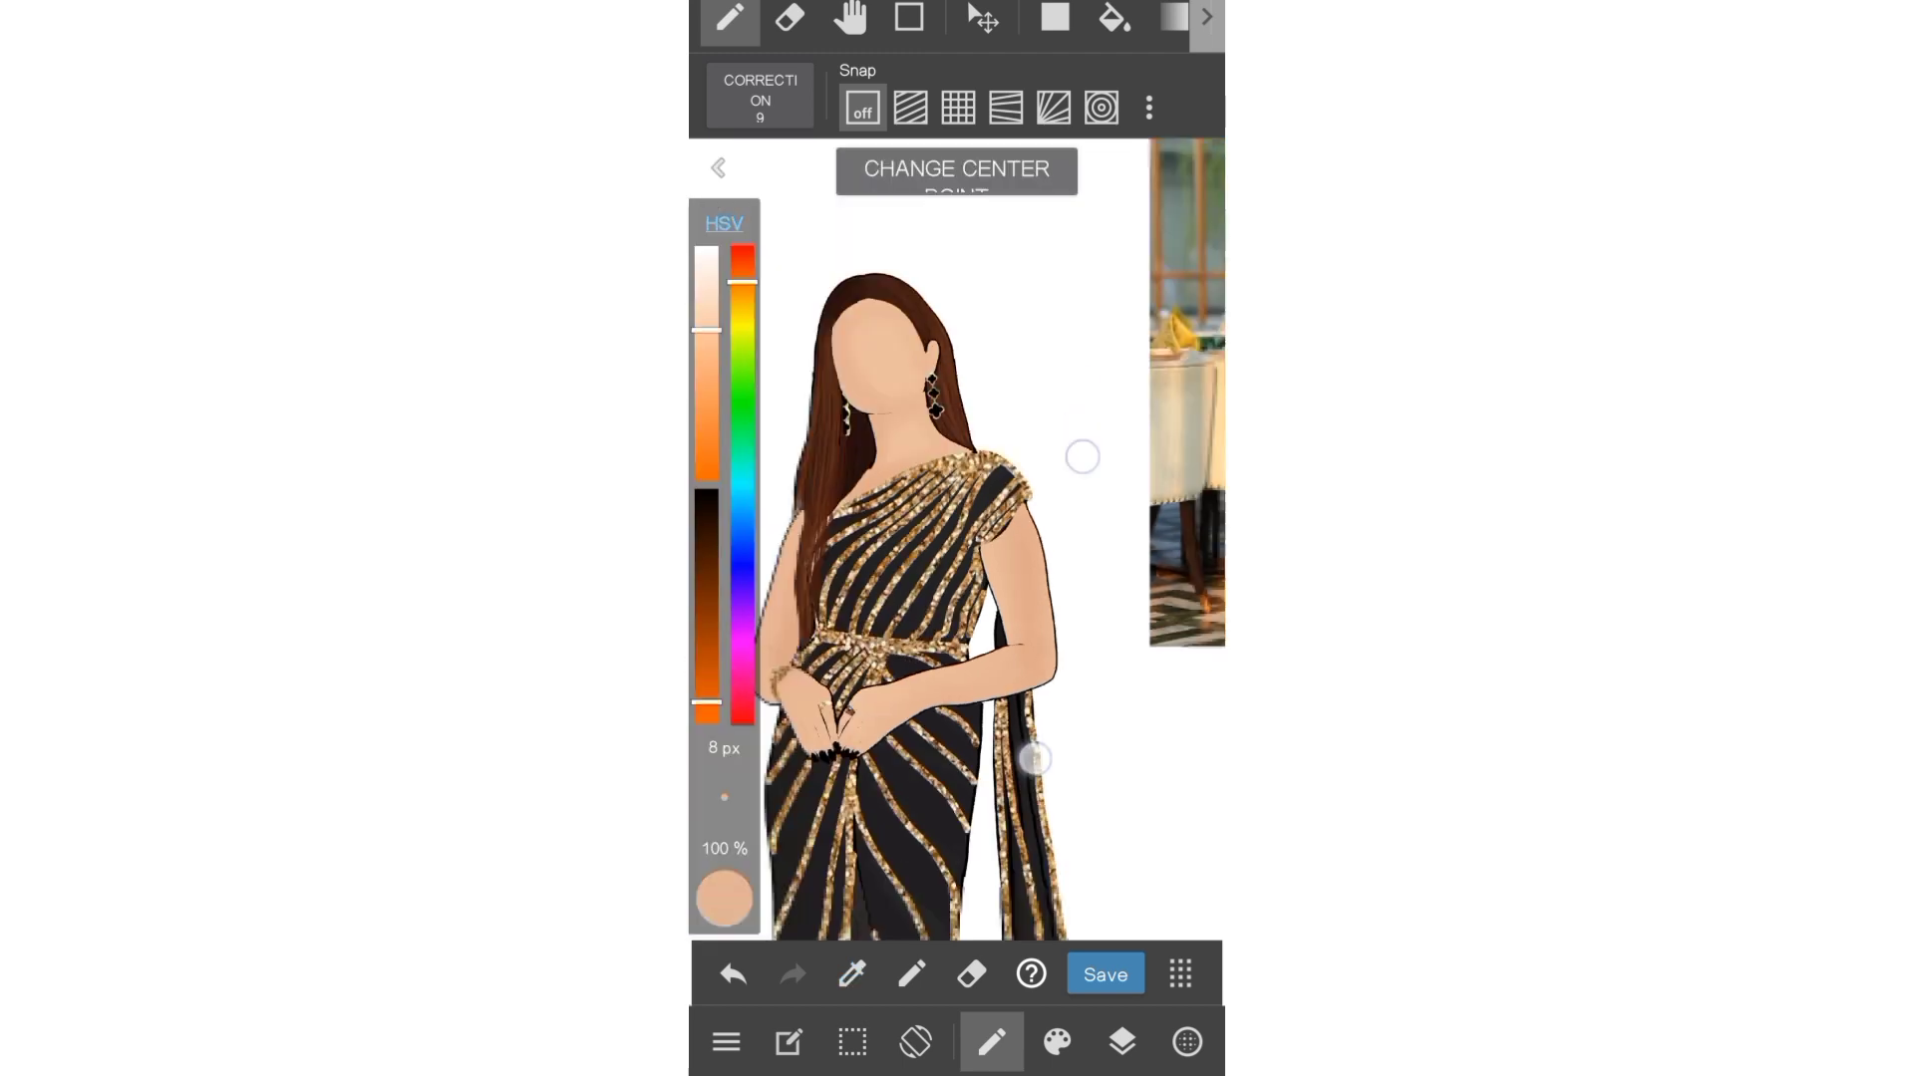
pyautogui.click(1057, 1041)
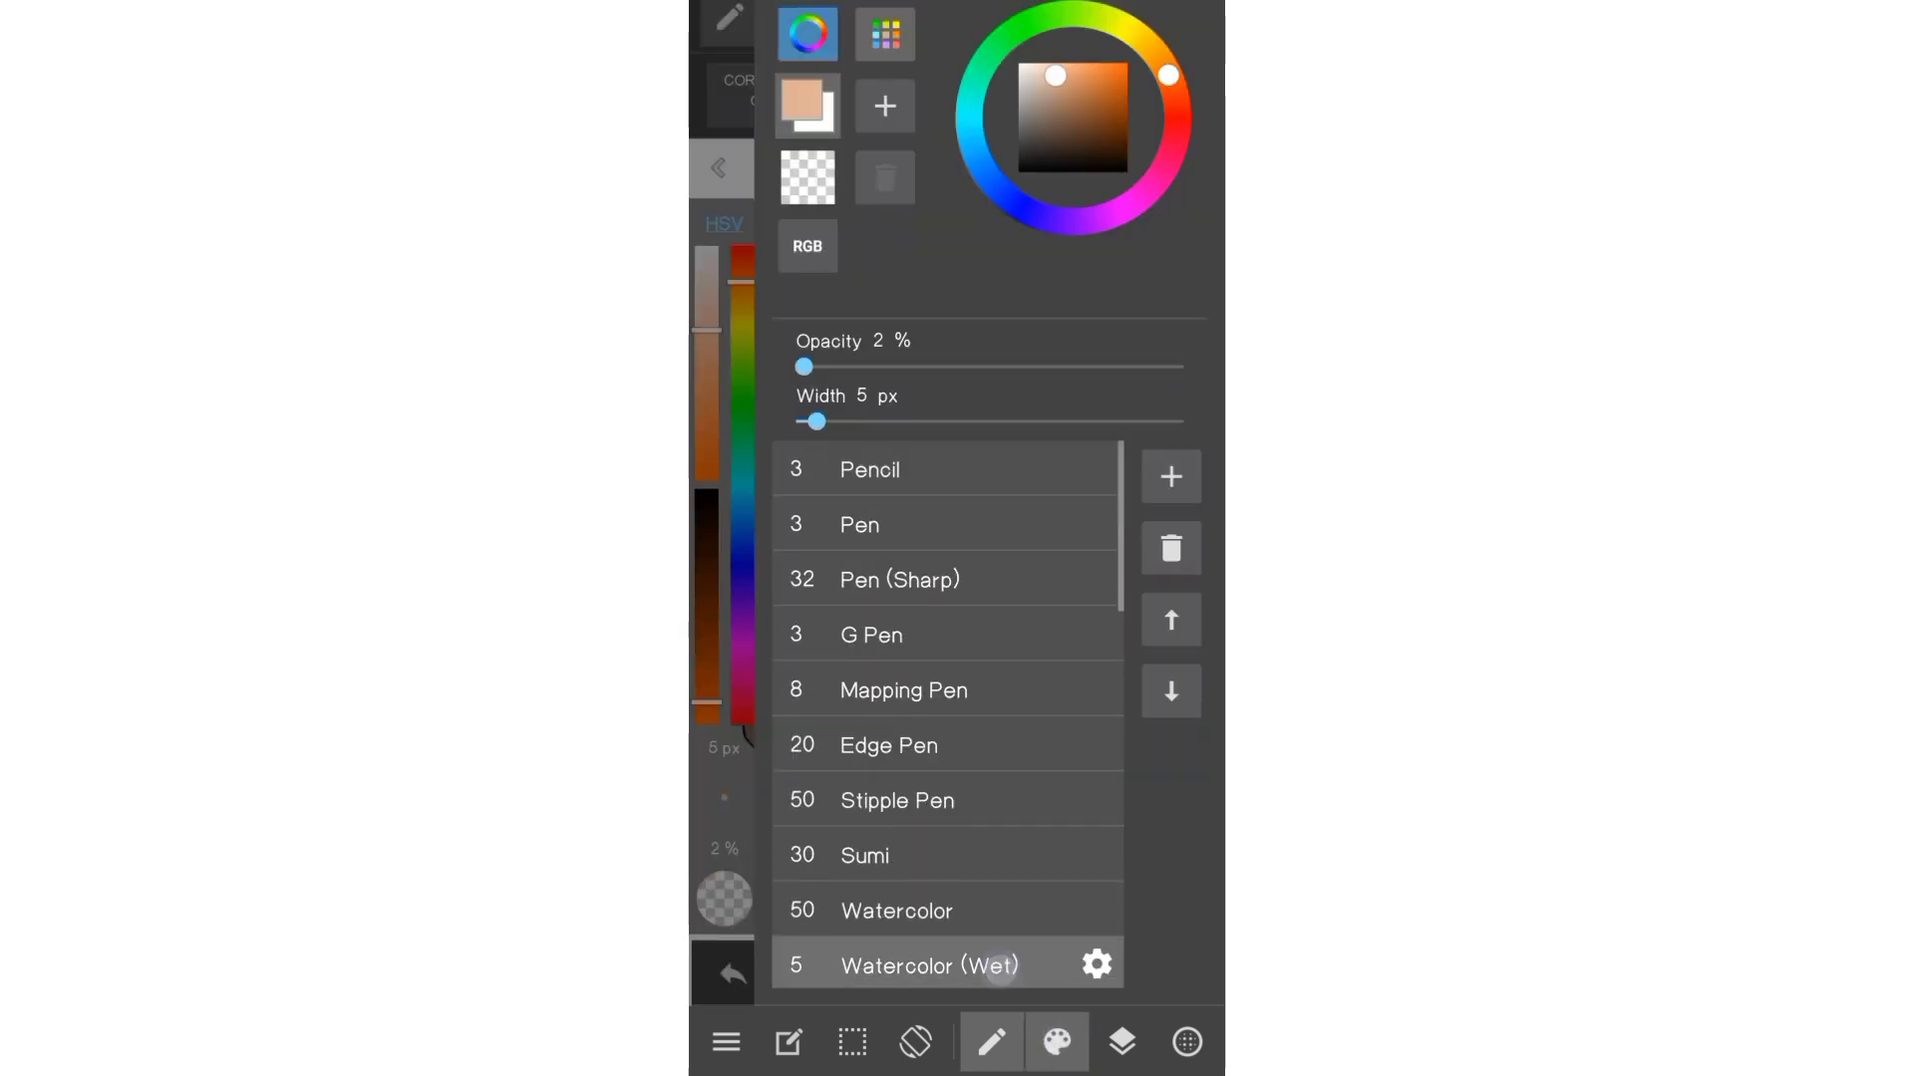
pyautogui.click(1056, 1041)
pyautogui.moveTo(723, 747); pyautogui.dragTo(724, 648)
# - Softly shade the hand, wrist and forearm edge on the clipped skin layer
pyautogui.click(1122, 1041)
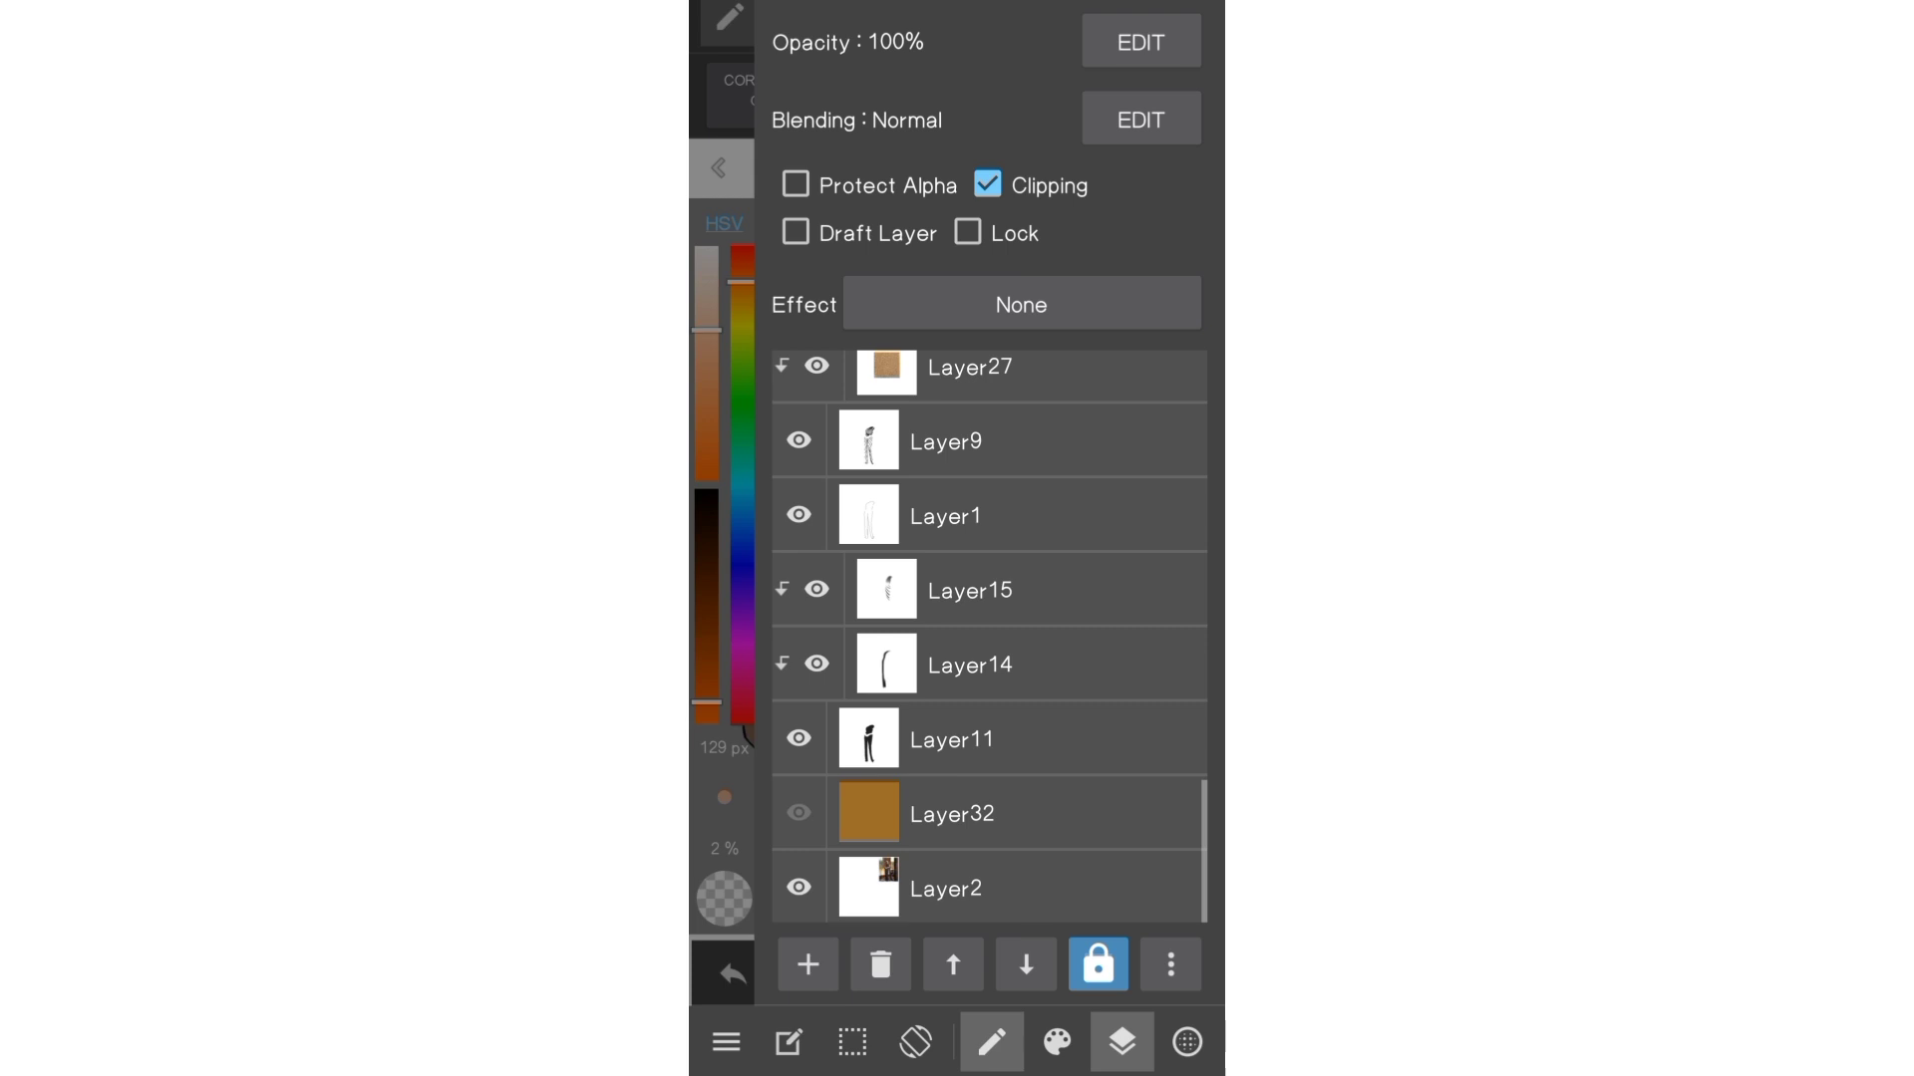
pyautogui.moveTo(994, 459); pyautogui.dragTo(982, 878)
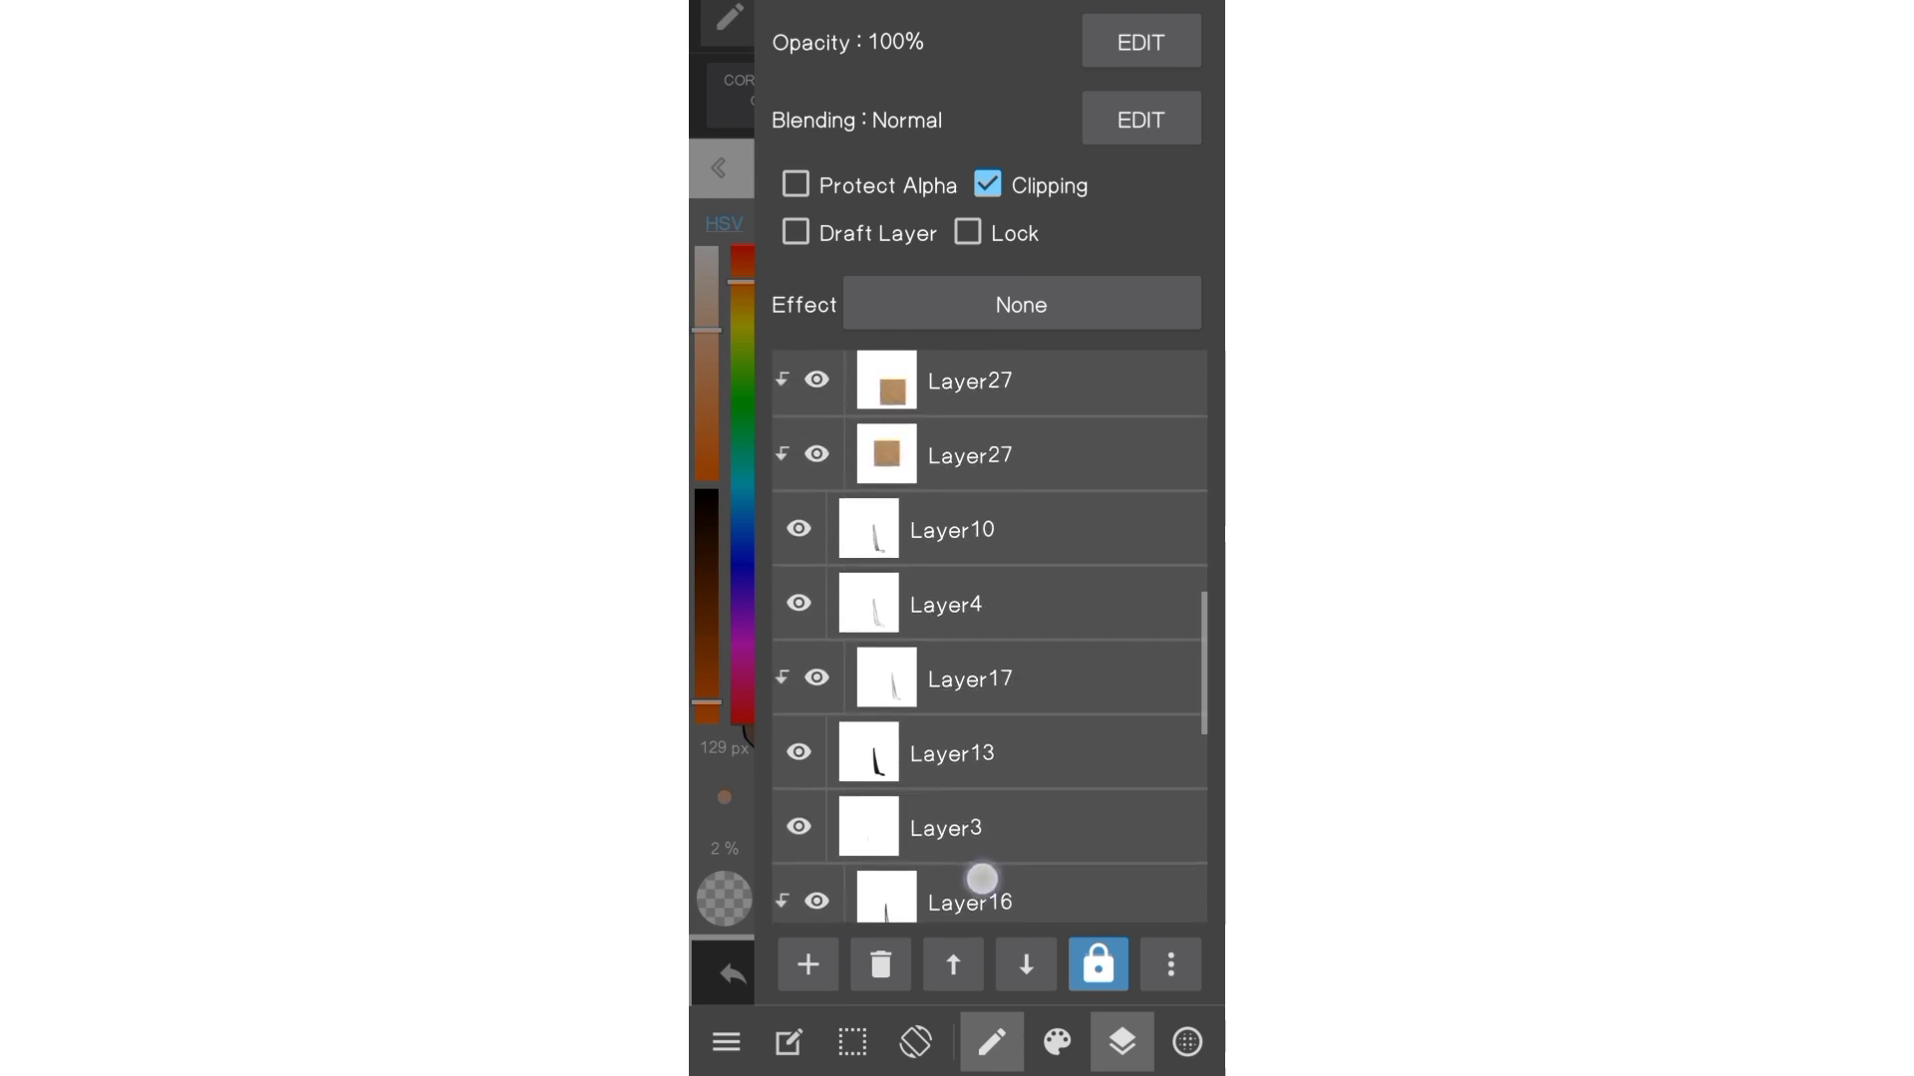
pyautogui.moveTo(982, 588); pyautogui.dragTo(974, 884)
pyautogui.moveTo(978, 678); pyautogui.dragTo(978, 820)
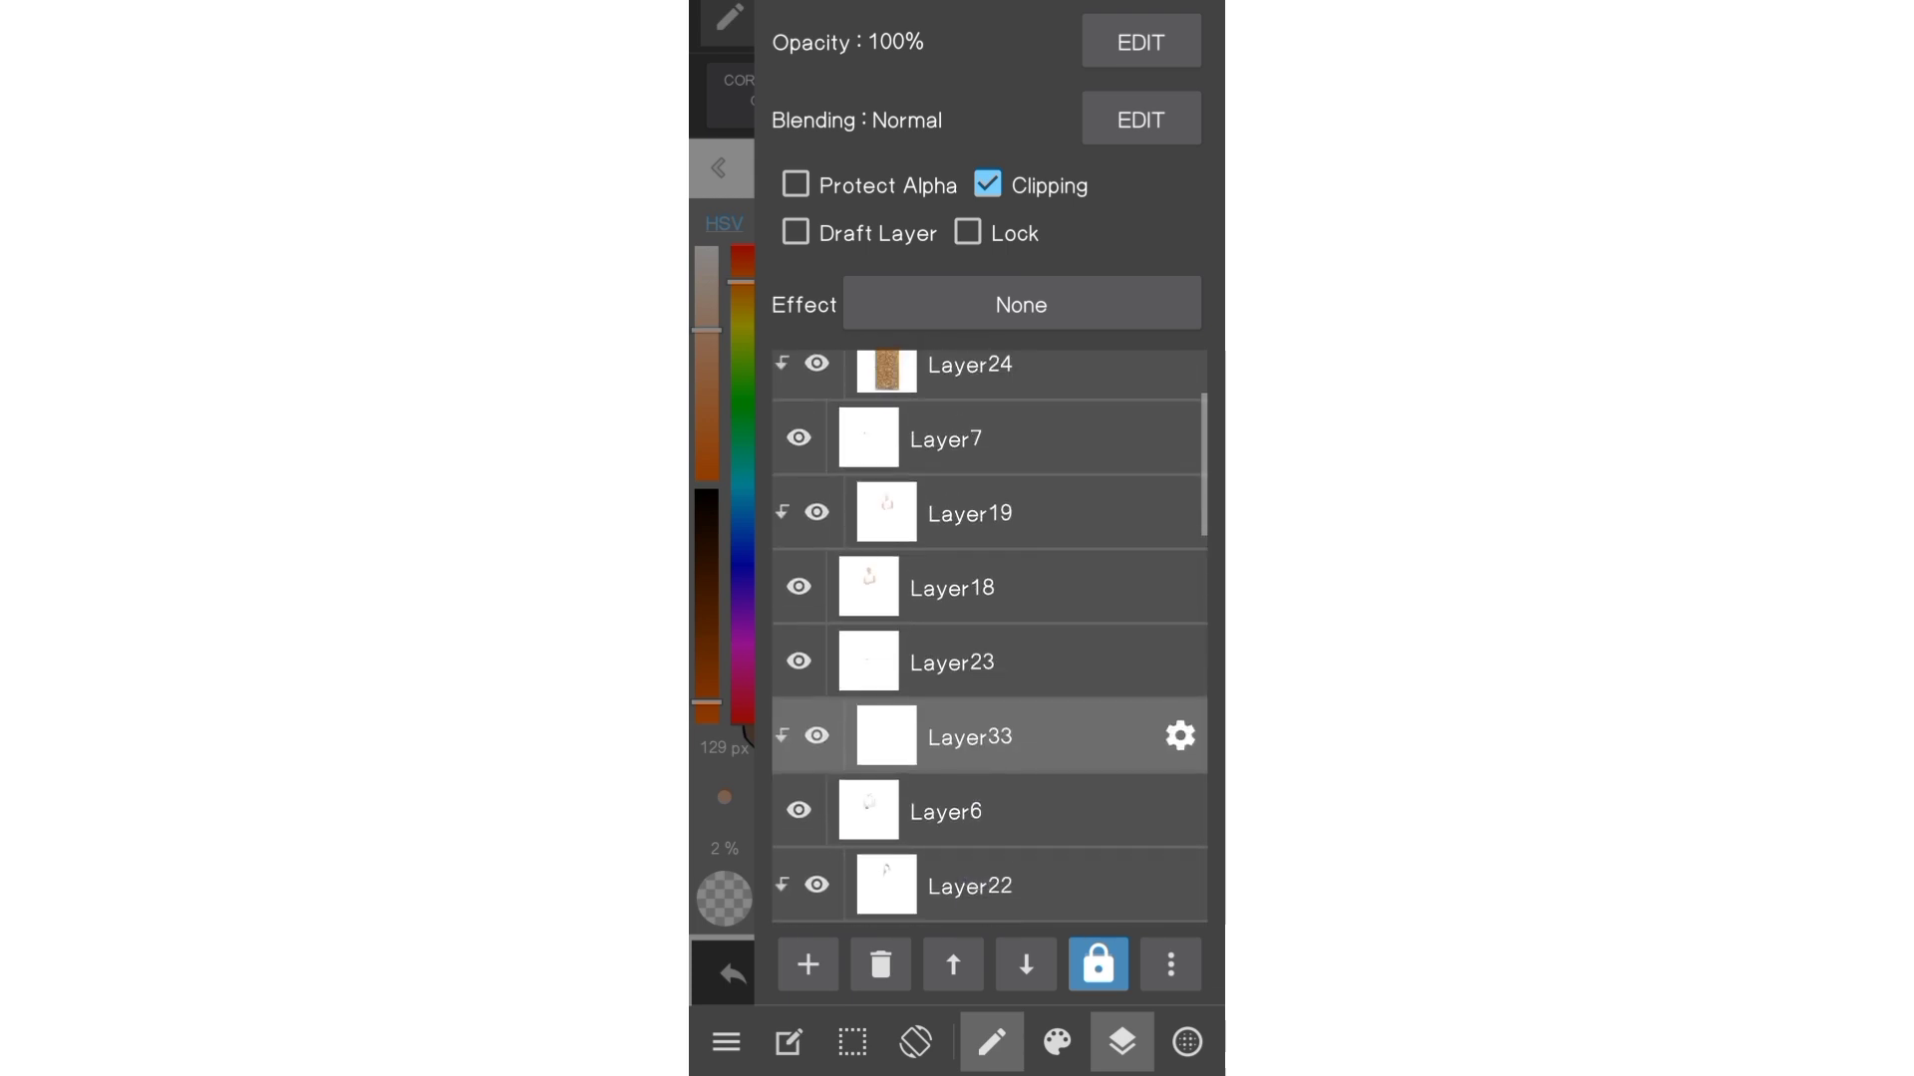
pyautogui.click(1122, 1041)
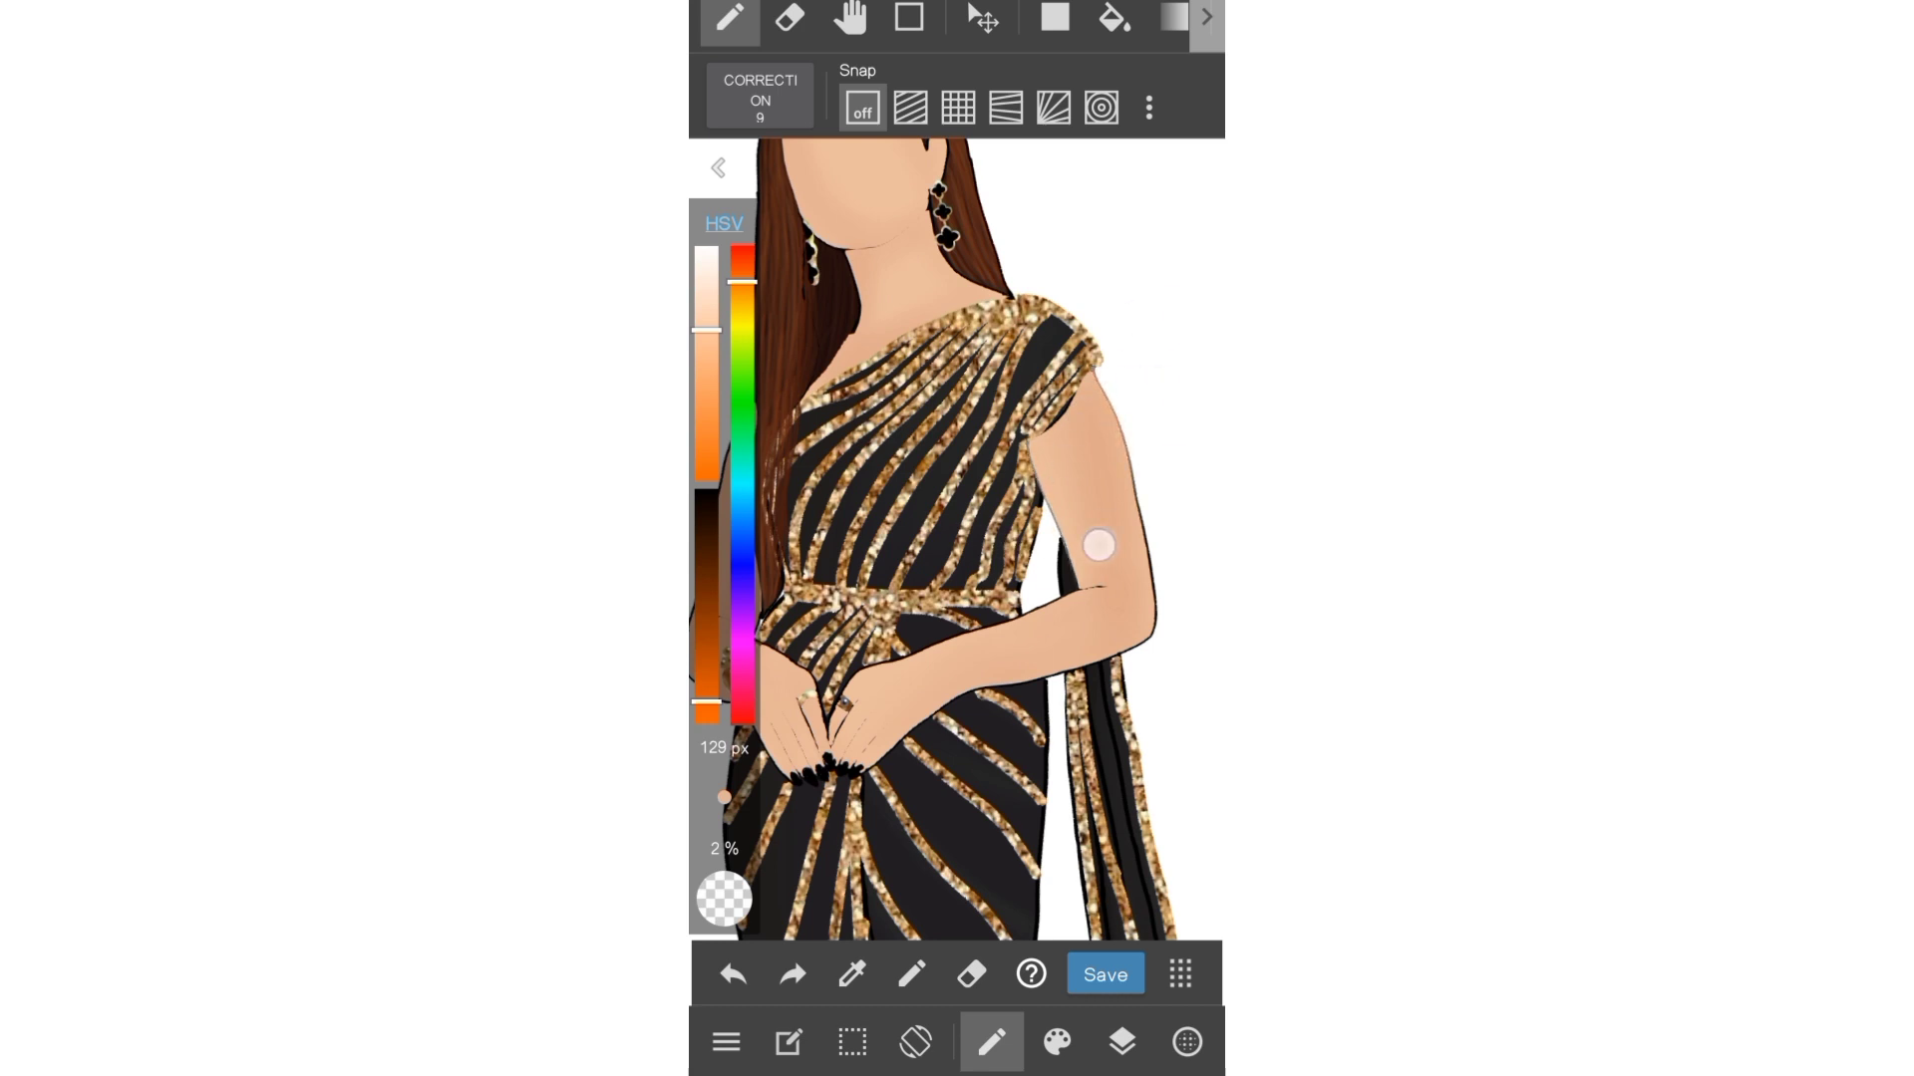
pyautogui.moveTo(856, 679)
pyautogui.mouseDown()
pyautogui.moveTo(867, 782)
pyautogui.moveTo(921, 698)
pyautogui.moveTo(948, 777)
pyautogui.mouseUp()
pyautogui.scroll(5, 927, 598)
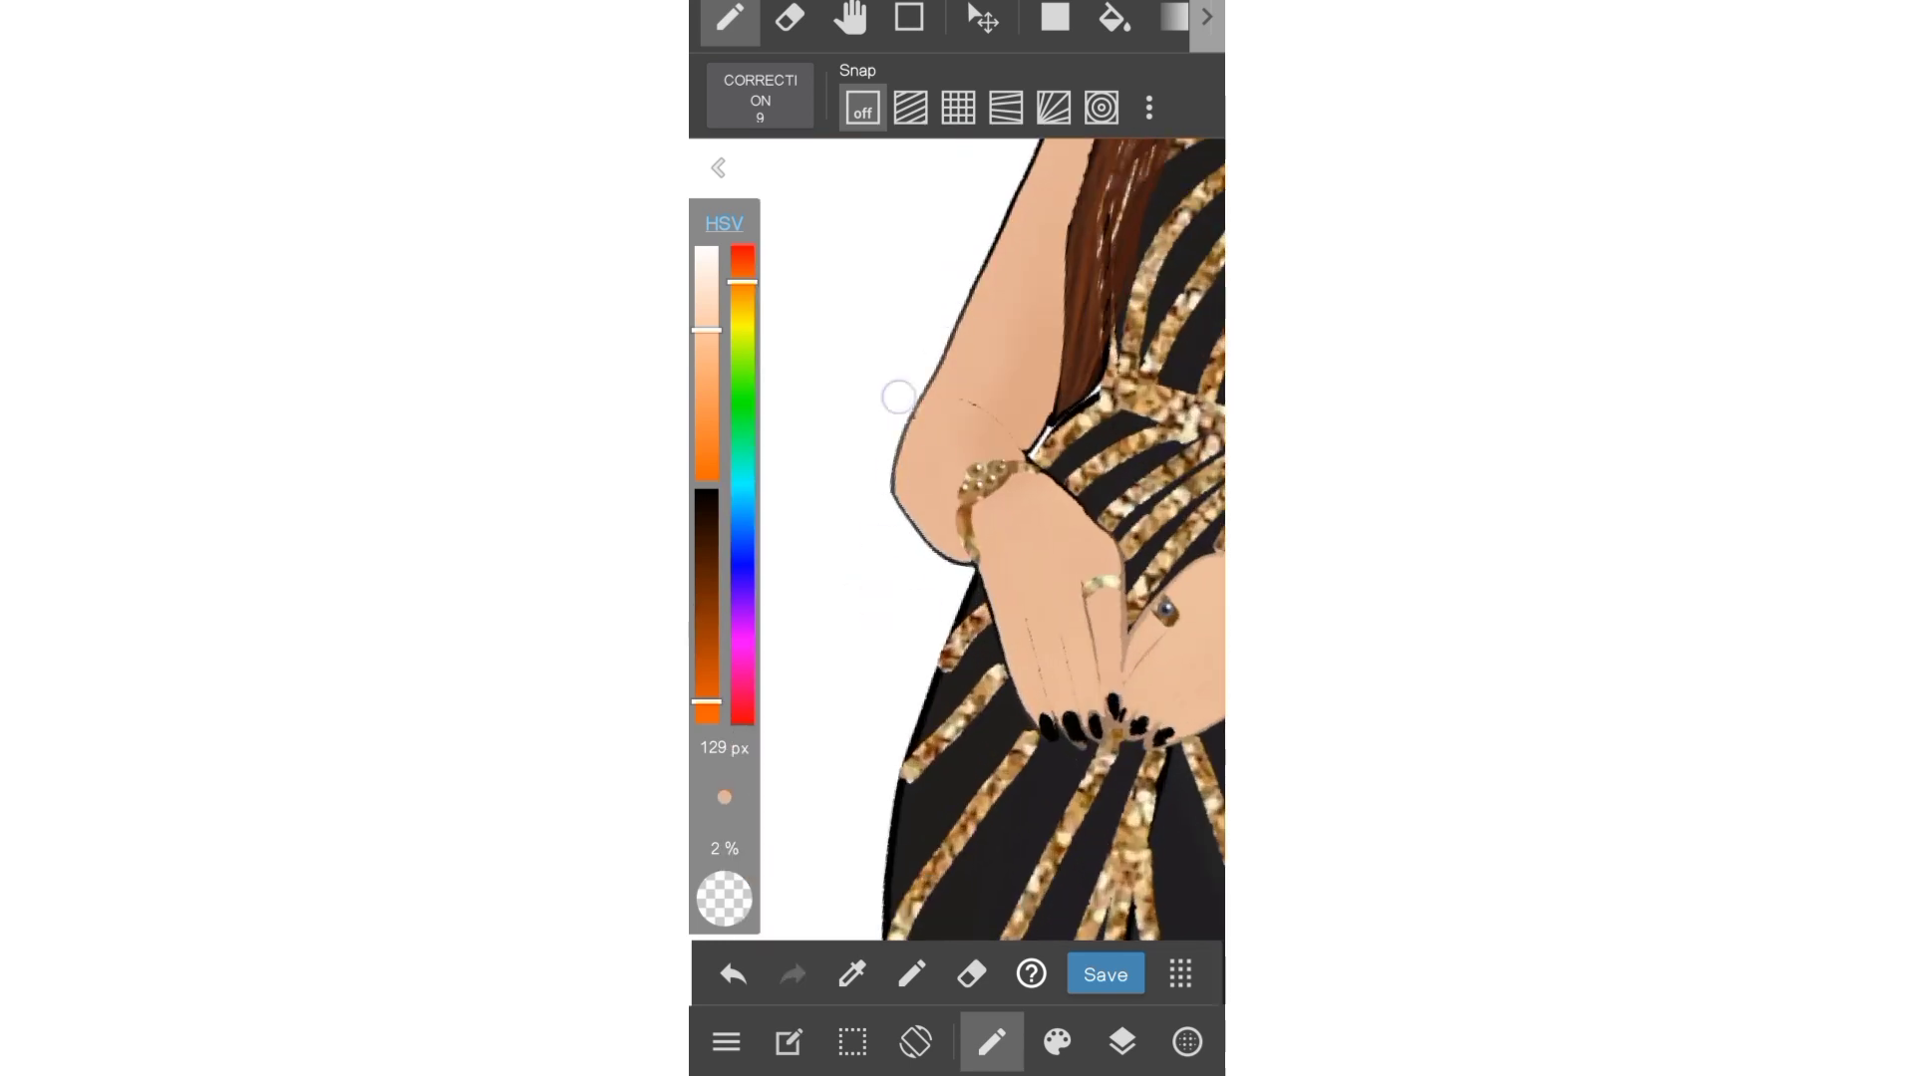
pyautogui.moveTo(1011, 616); pyautogui.dragTo(1073, 485)
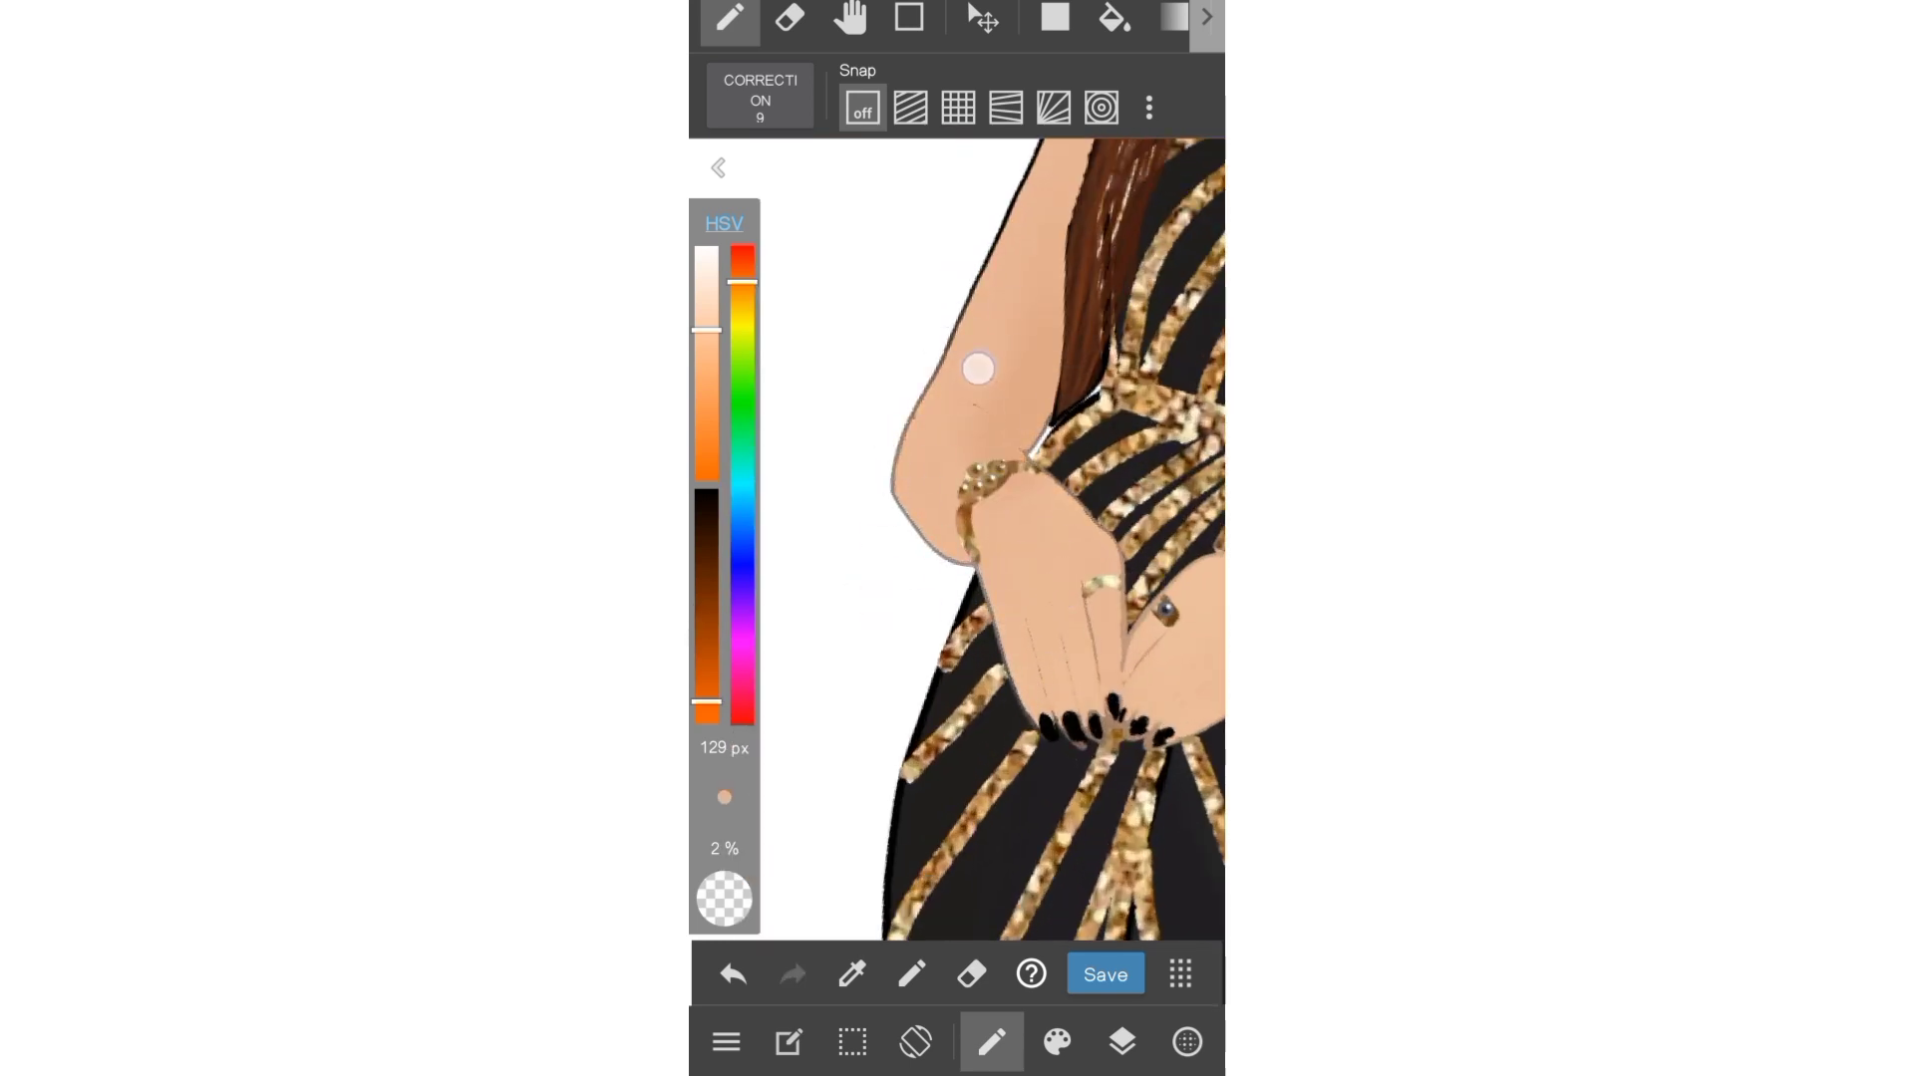
pyautogui.scroll(-3, 1042, 598)
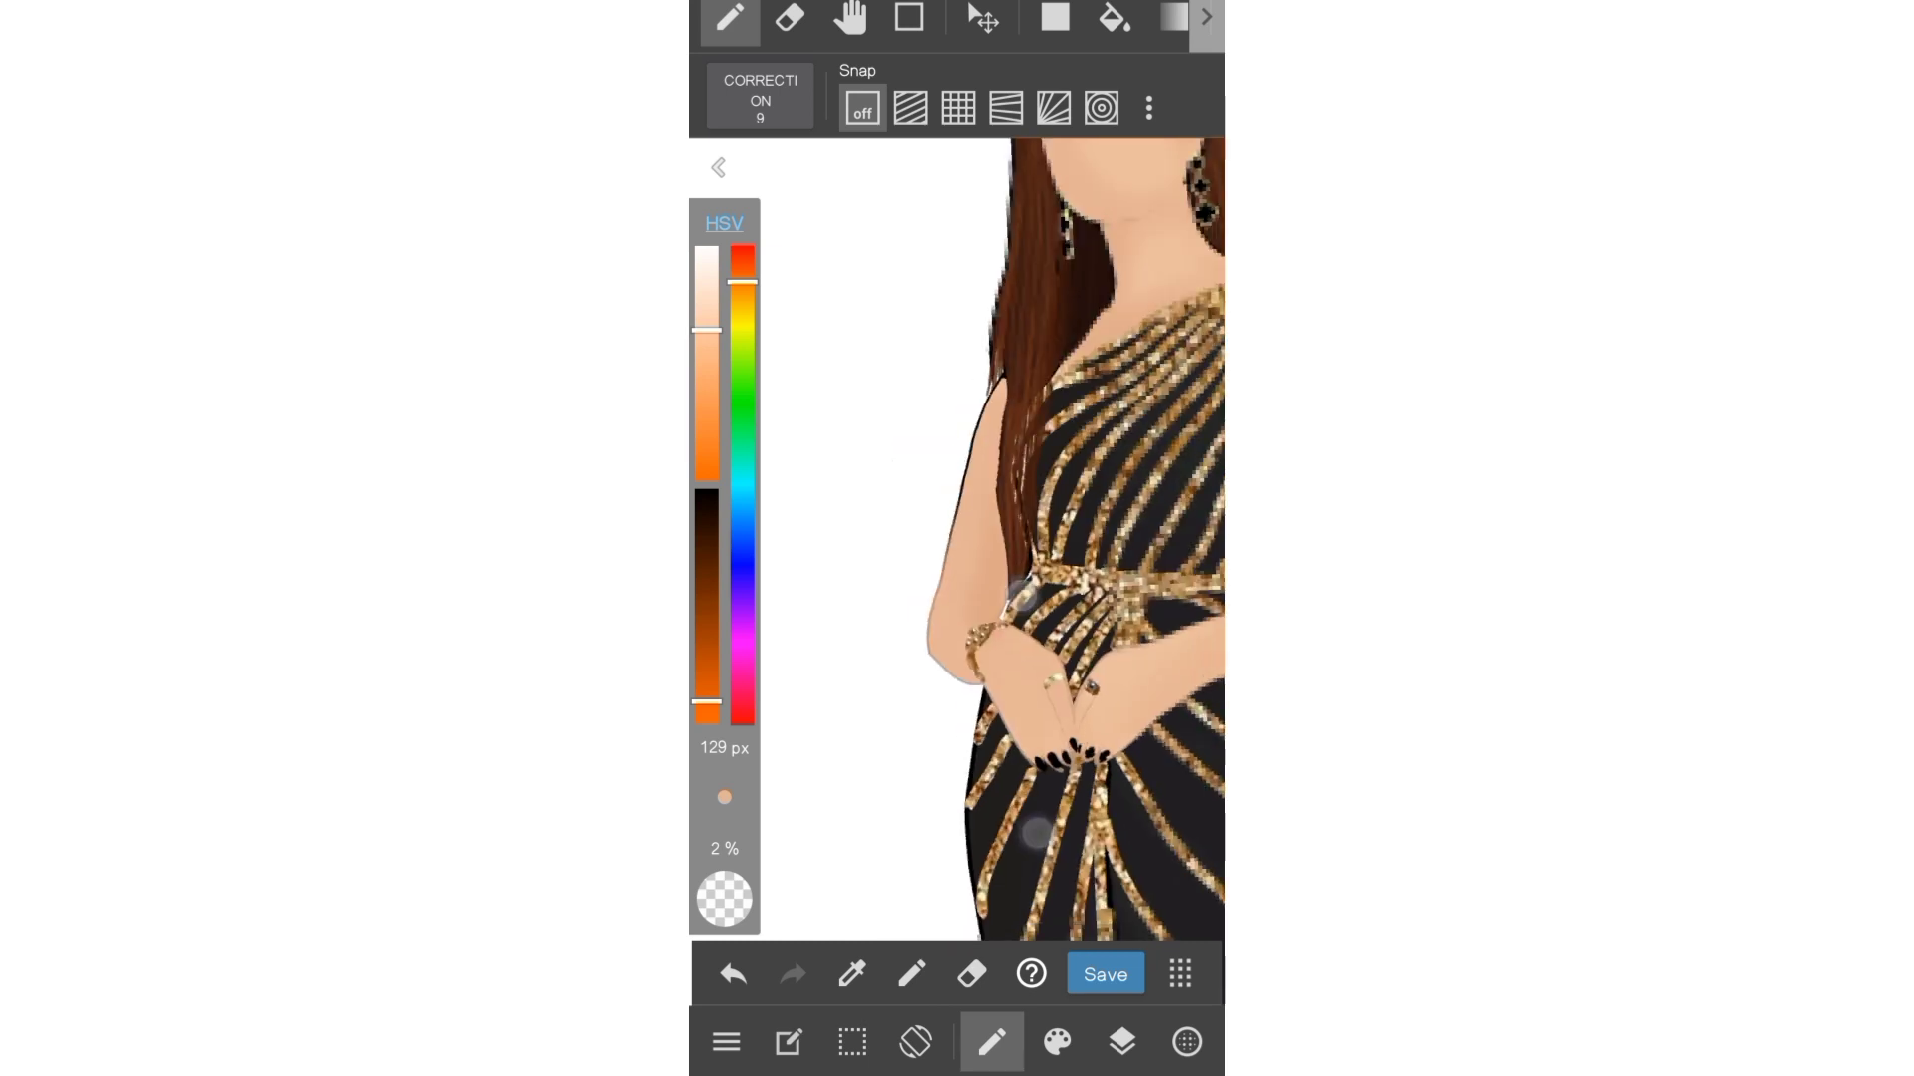
pyautogui.scroll(3, 997, 449)
pyautogui.moveTo(905, 743); pyautogui.dragTo(1021, 420)
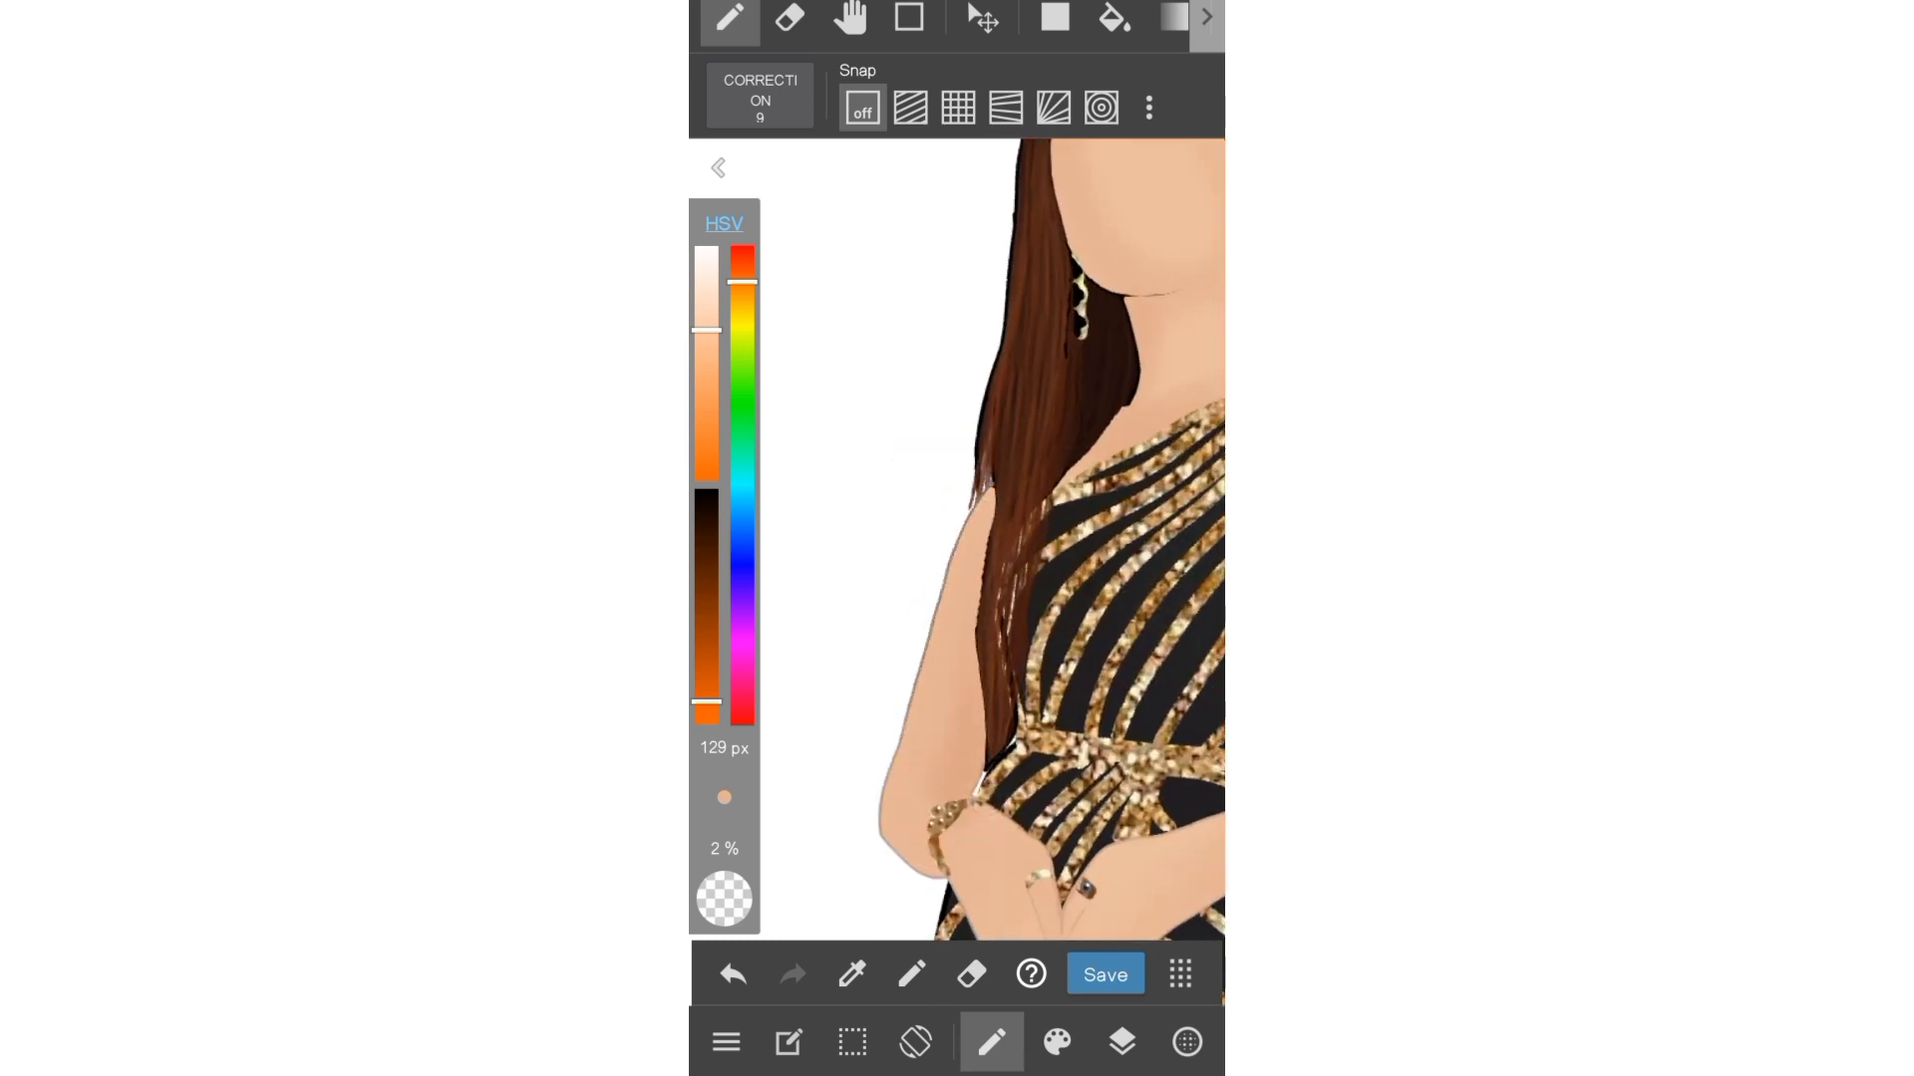
pyautogui.scroll(-3, 997, 538)
# - Add soft shading along the neck, jaw and cheek
pyautogui.click(1122, 1042)
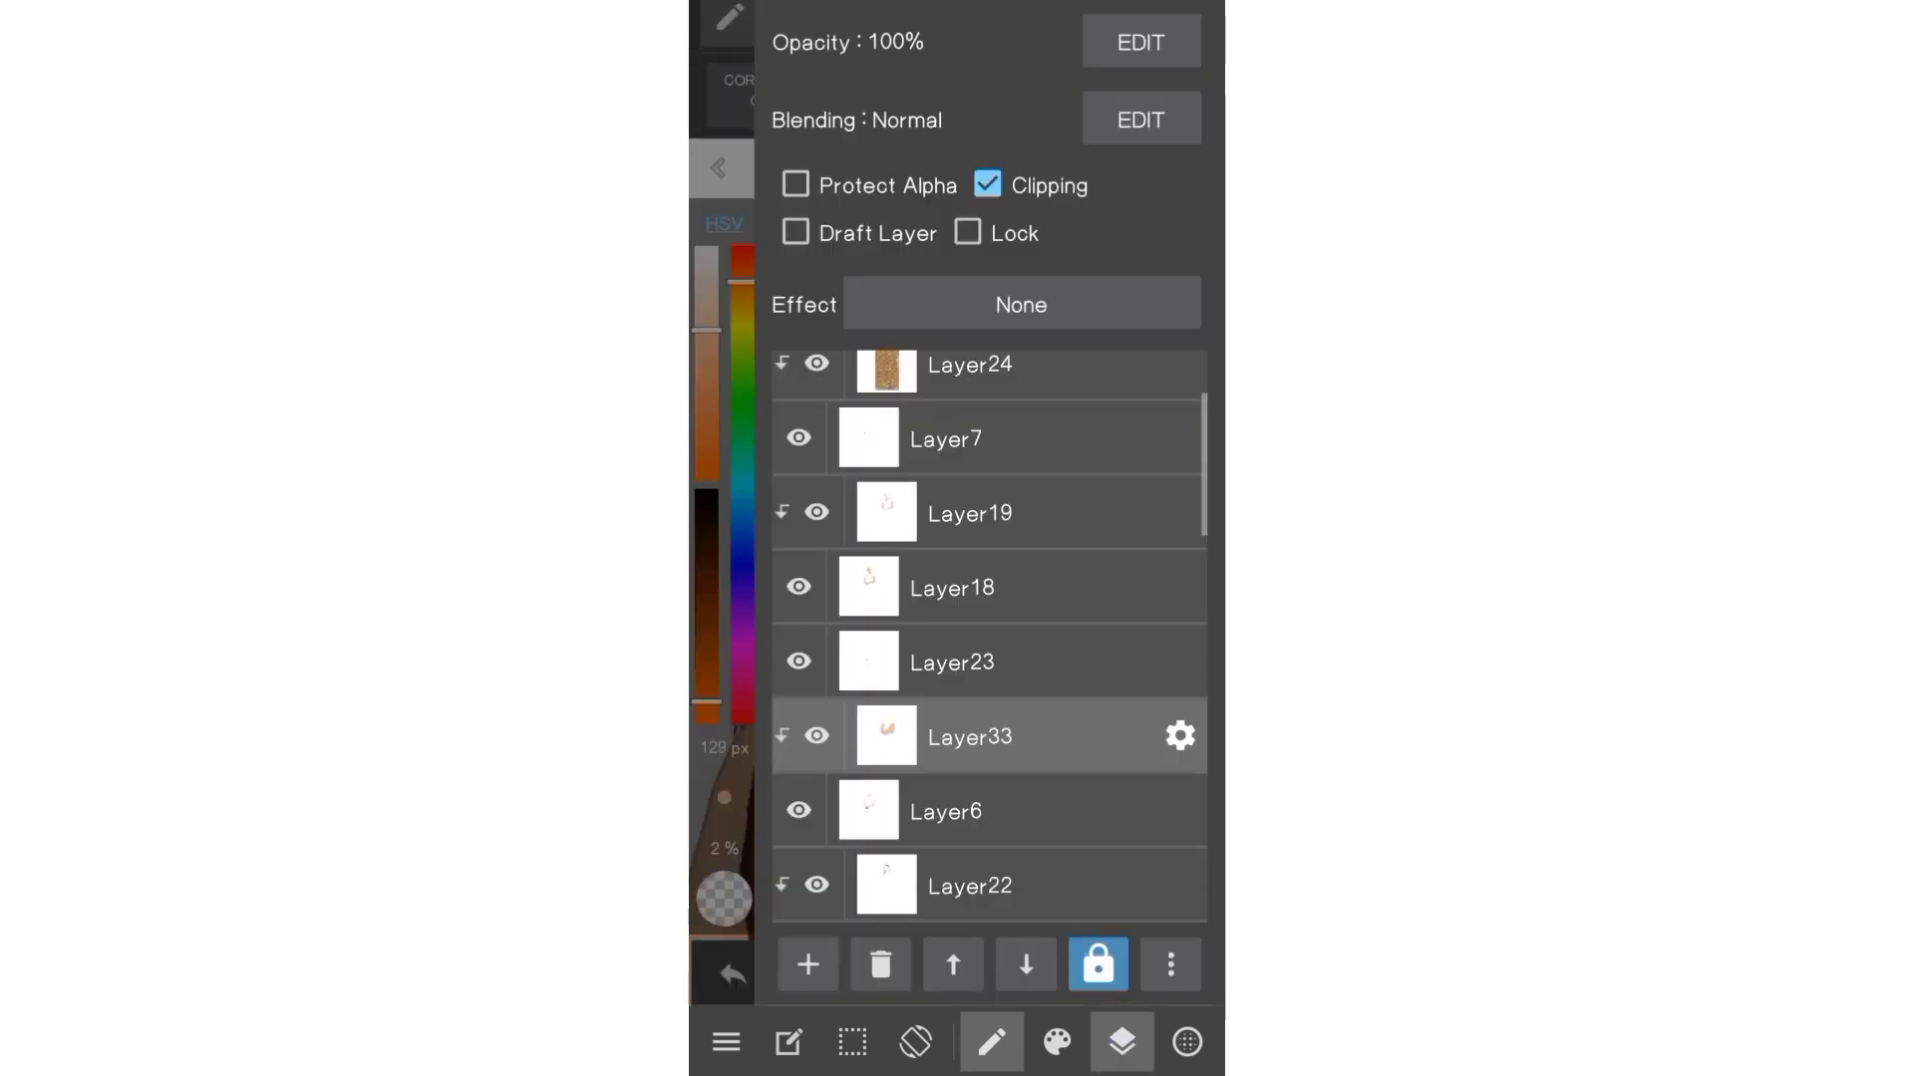
pyautogui.click(1122, 1042)
pyautogui.moveTo(1036, 525)
pyautogui.mouseDown()
pyautogui.moveTo(828, 542)
pyautogui.moveTo(893, 458)
pyautogui.moveTo(997, 474)
pyautogui.mouseUp()
pyautogui.moveTo(1048, 534); pyautogui.dragTo(1000, 397)
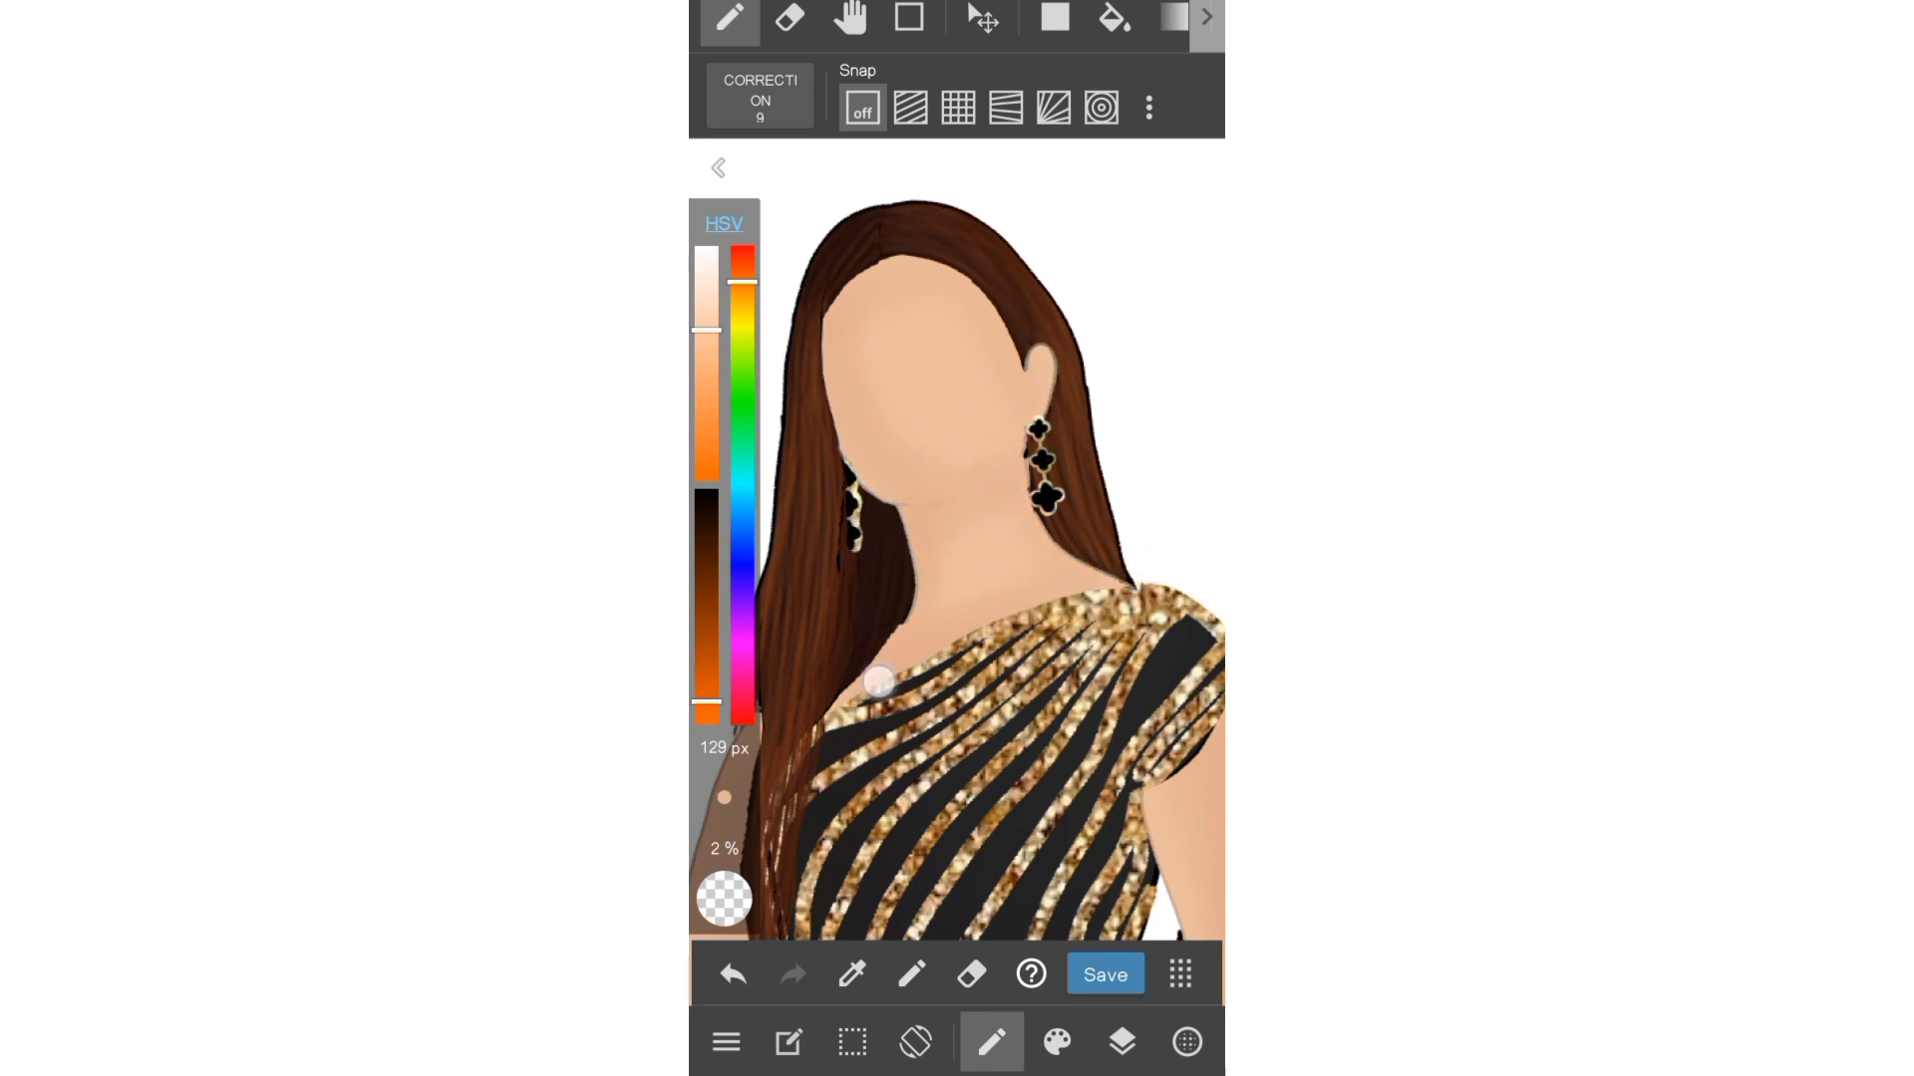
# - Add a new layer above Layer5 and eyedrop the dark brown hair colour
pyautogui.click(1122, 1041)
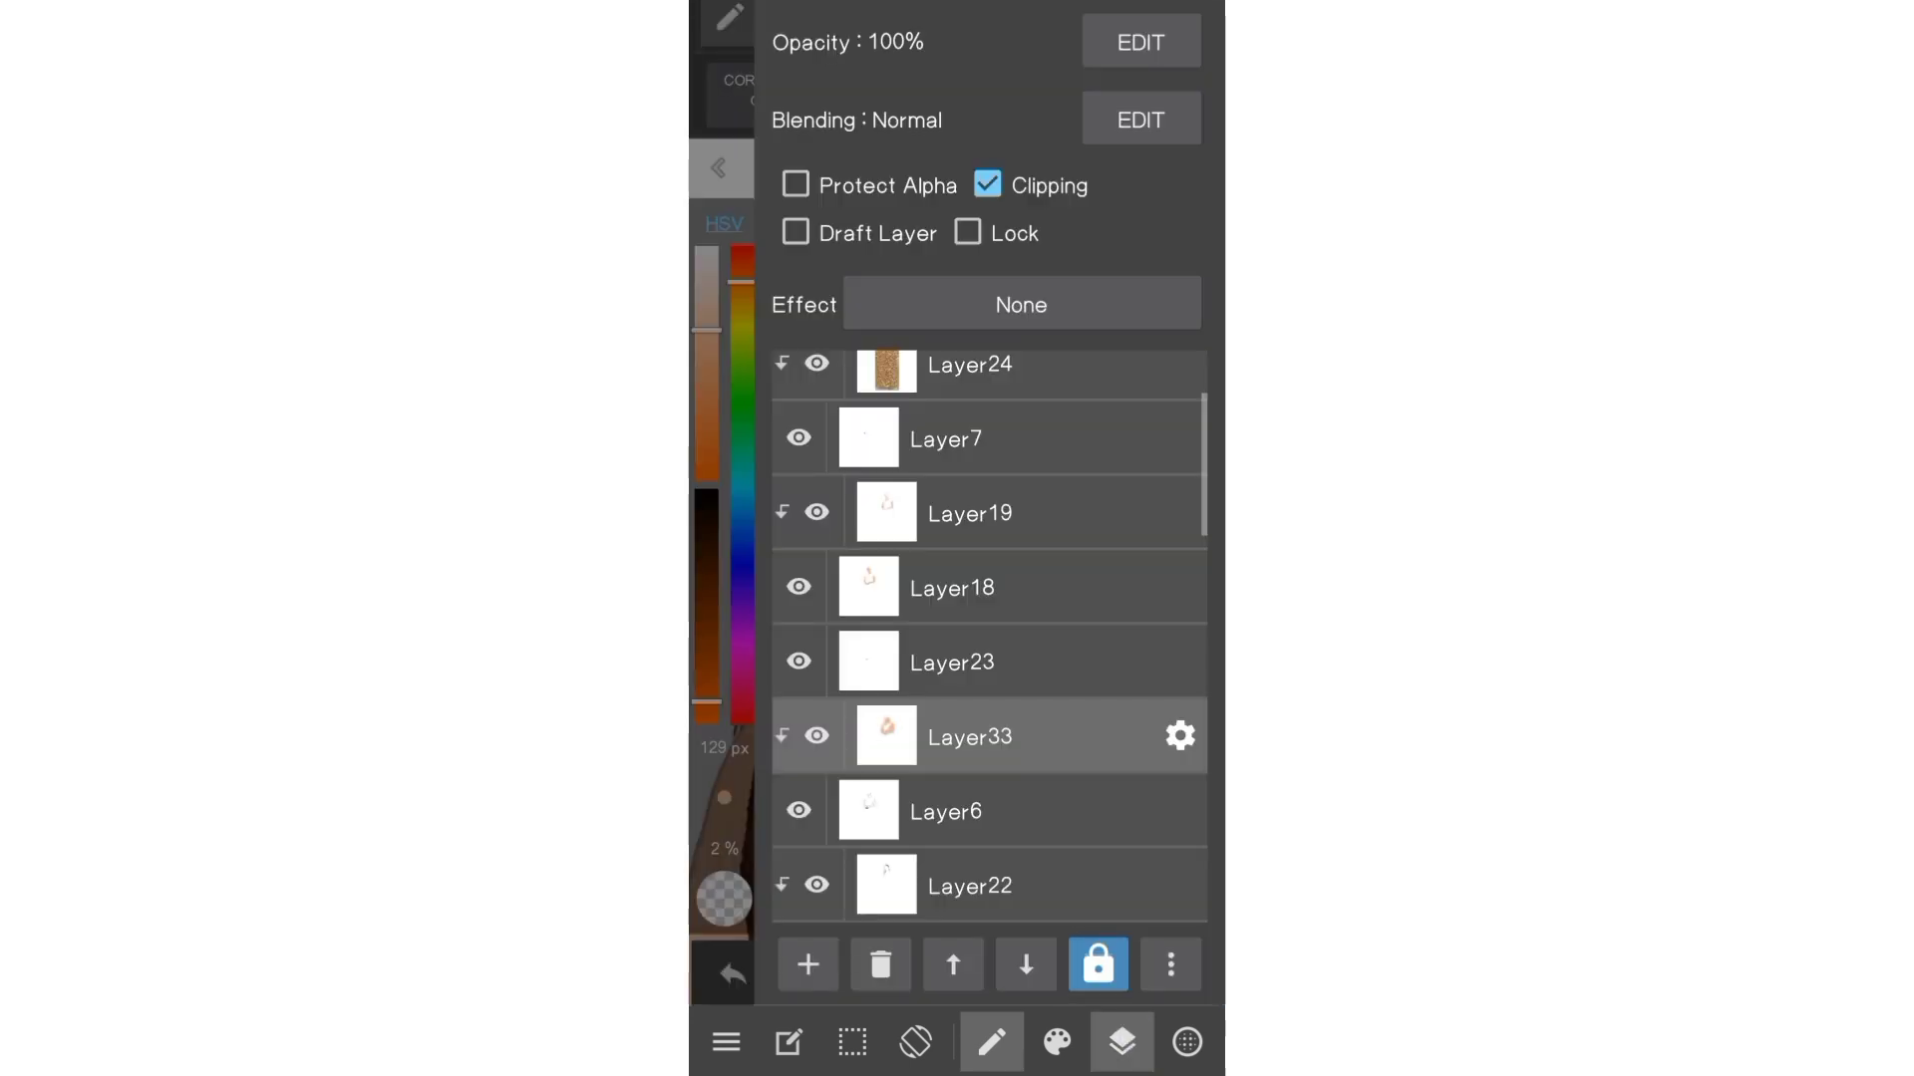
pyautogui.moveTo(1043, 807); pyautogui.dragTo(1043, 393)
pyautogui.click(997, 698)
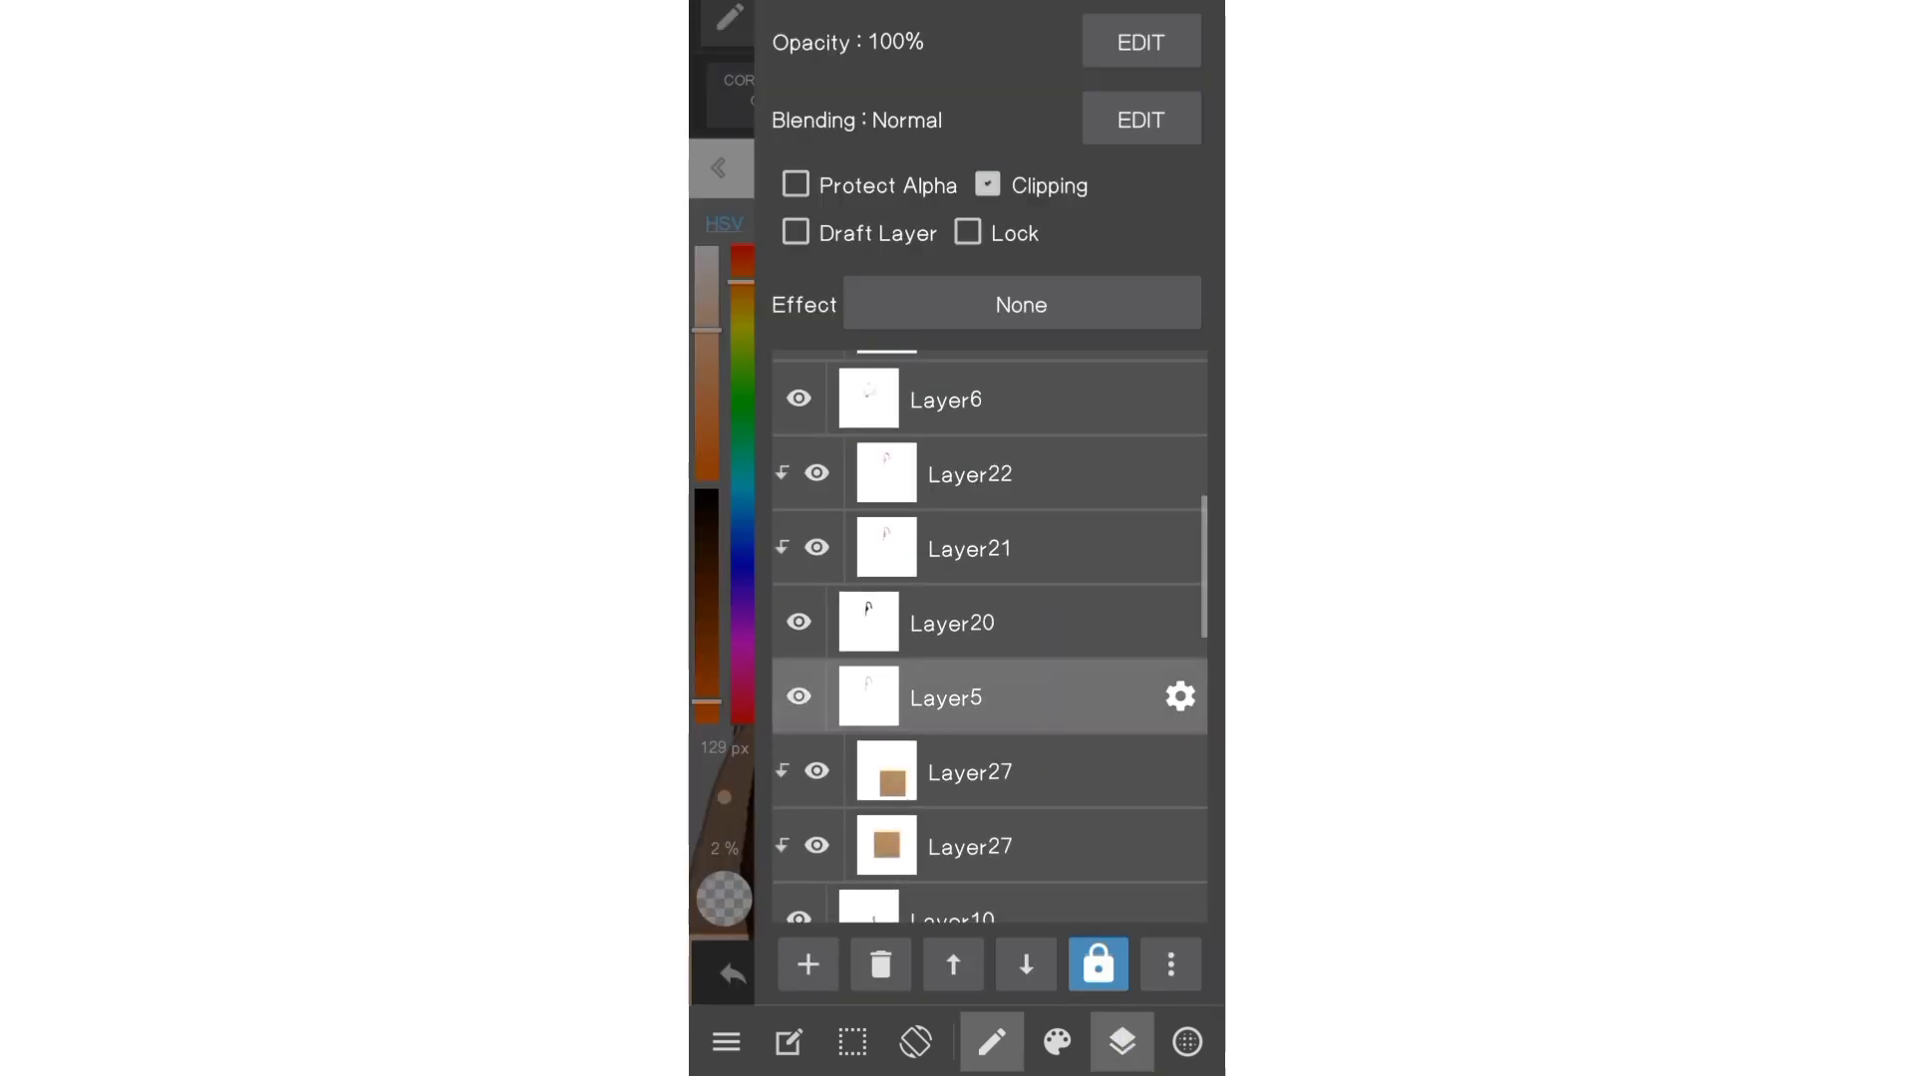
pyautogui.click(809, 964)
pyautogui.click(1123, 1042)
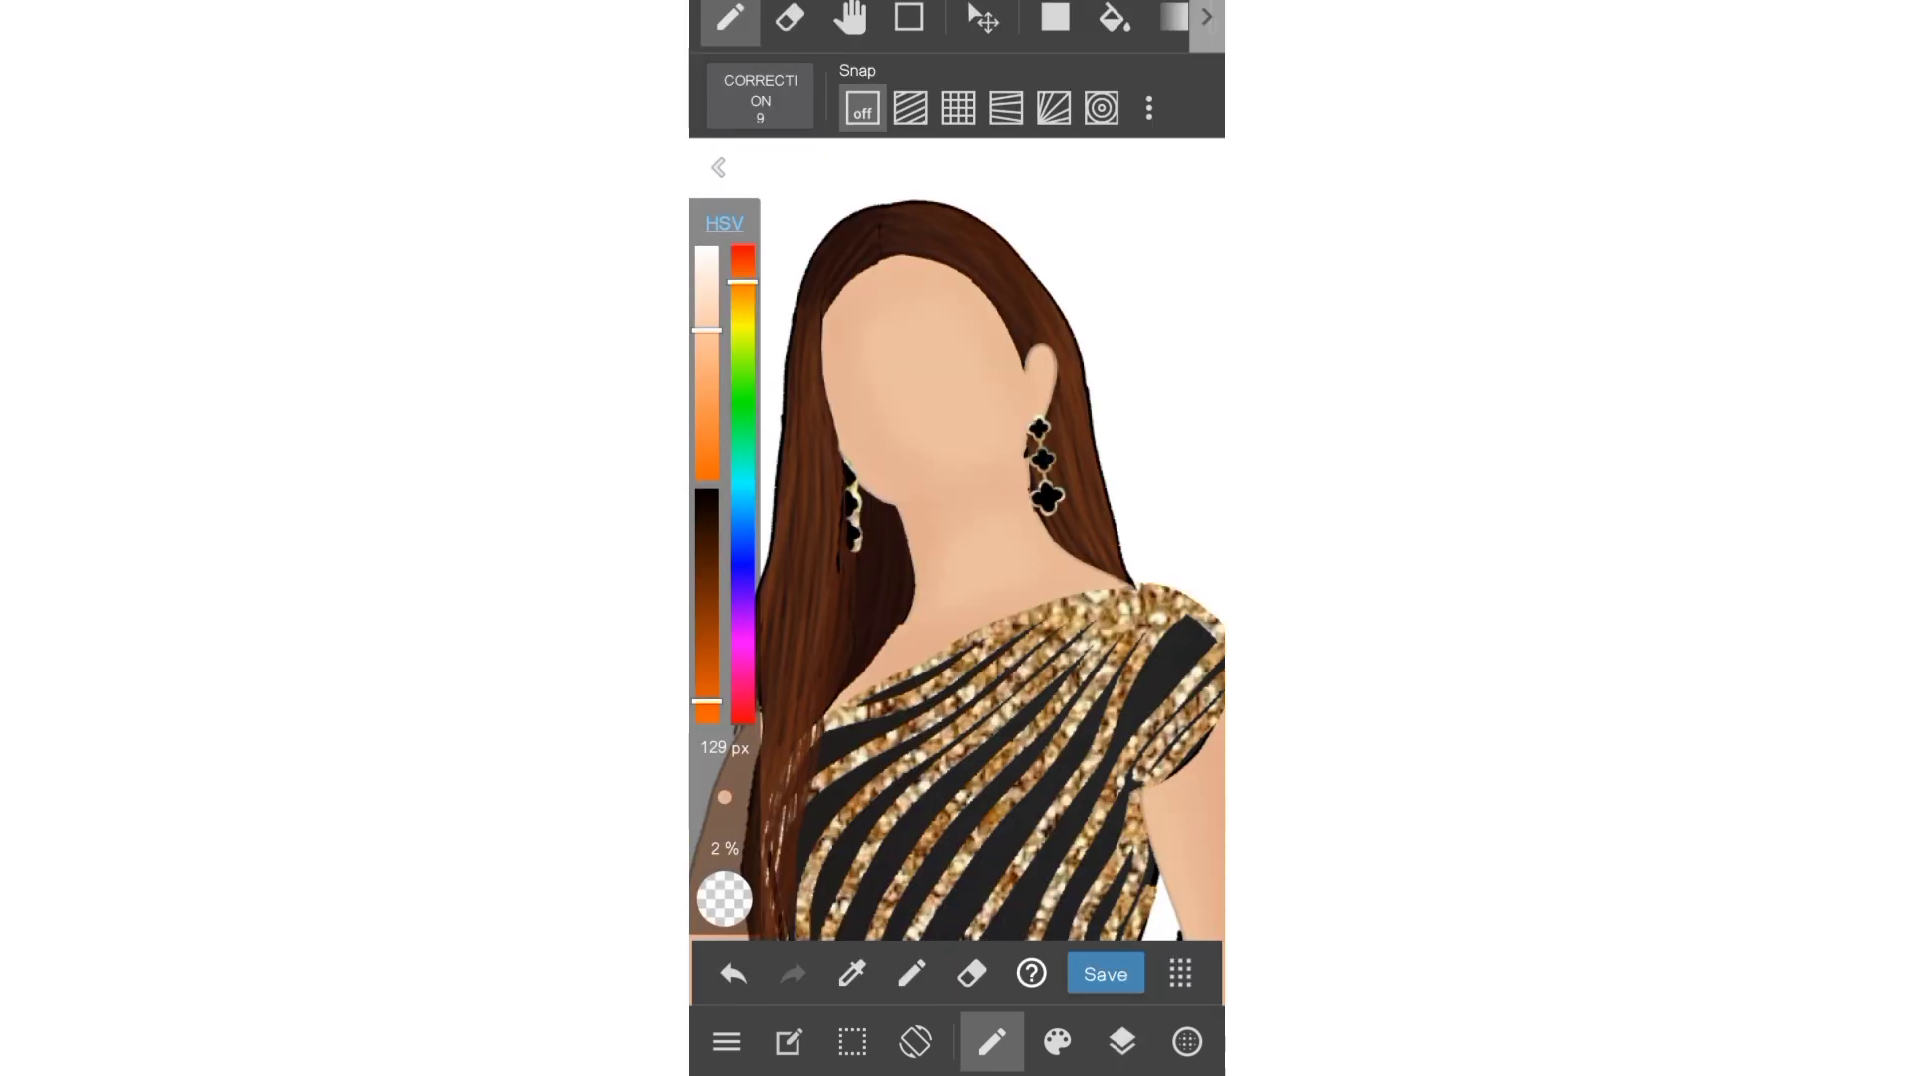
pyautogui.click(852, 972)
pyautogui.click(1008, 274)
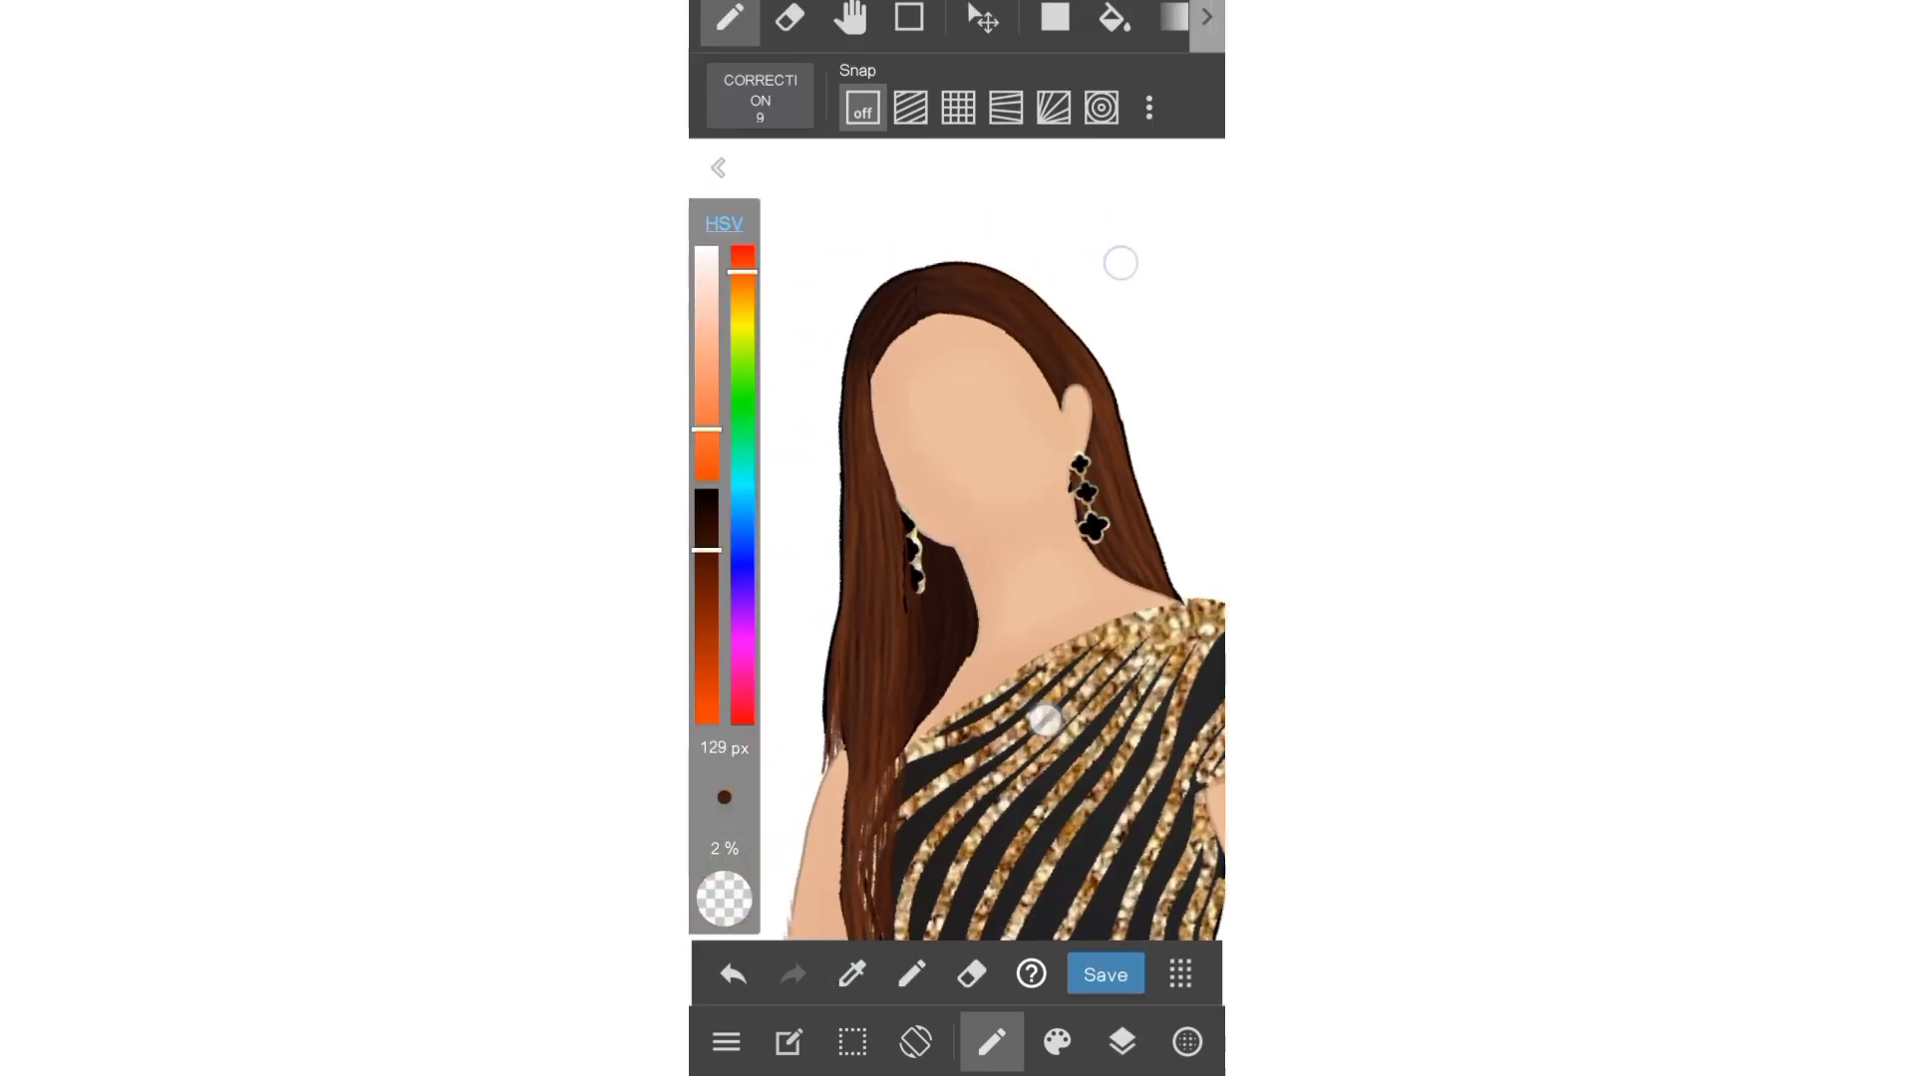
# - Darken the hair's upper and lower left edge and the hairline with dark brown strokes
pyautogui.scroll(5, 1079, 493)
pyautogui.moveTo(875, 638); pyautogui.dragTo(819, 492)
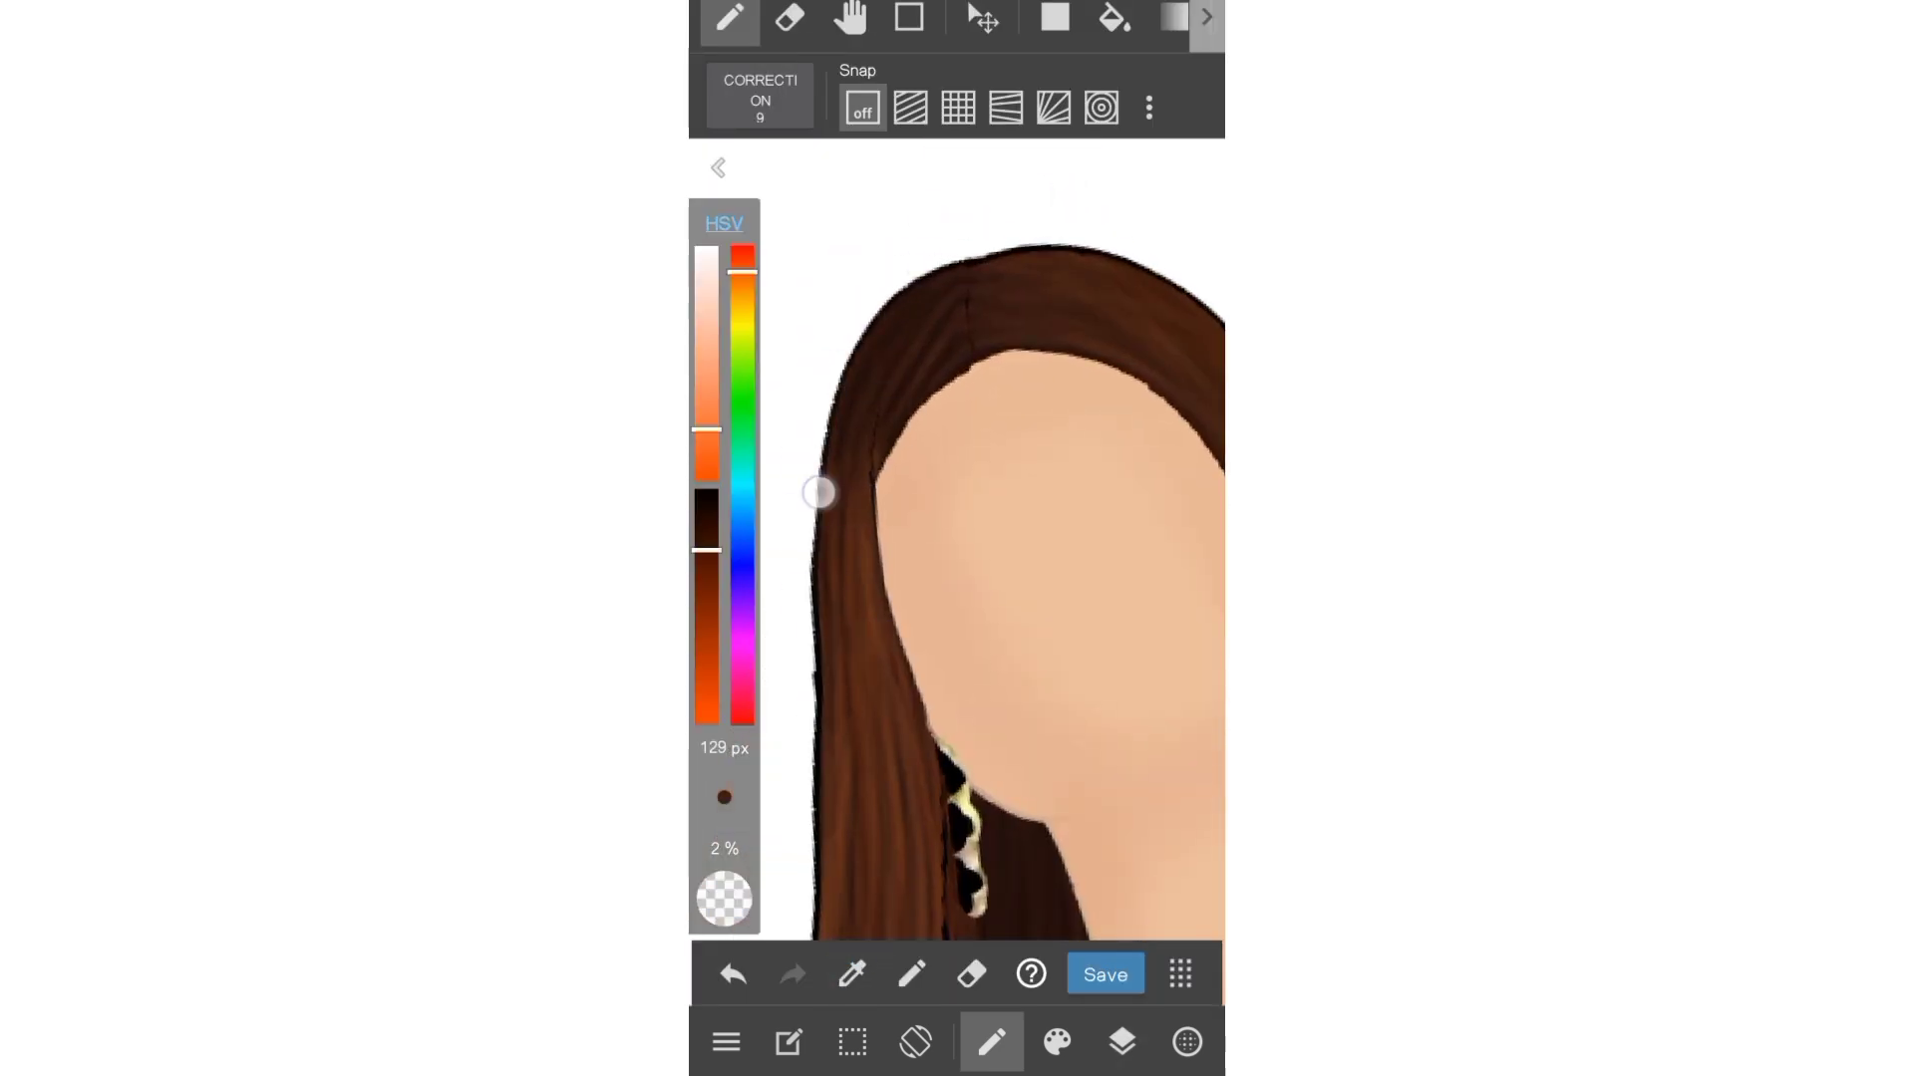
pyautogui.moveTo(809, 649); pyautogui.dragTo(814, 722)
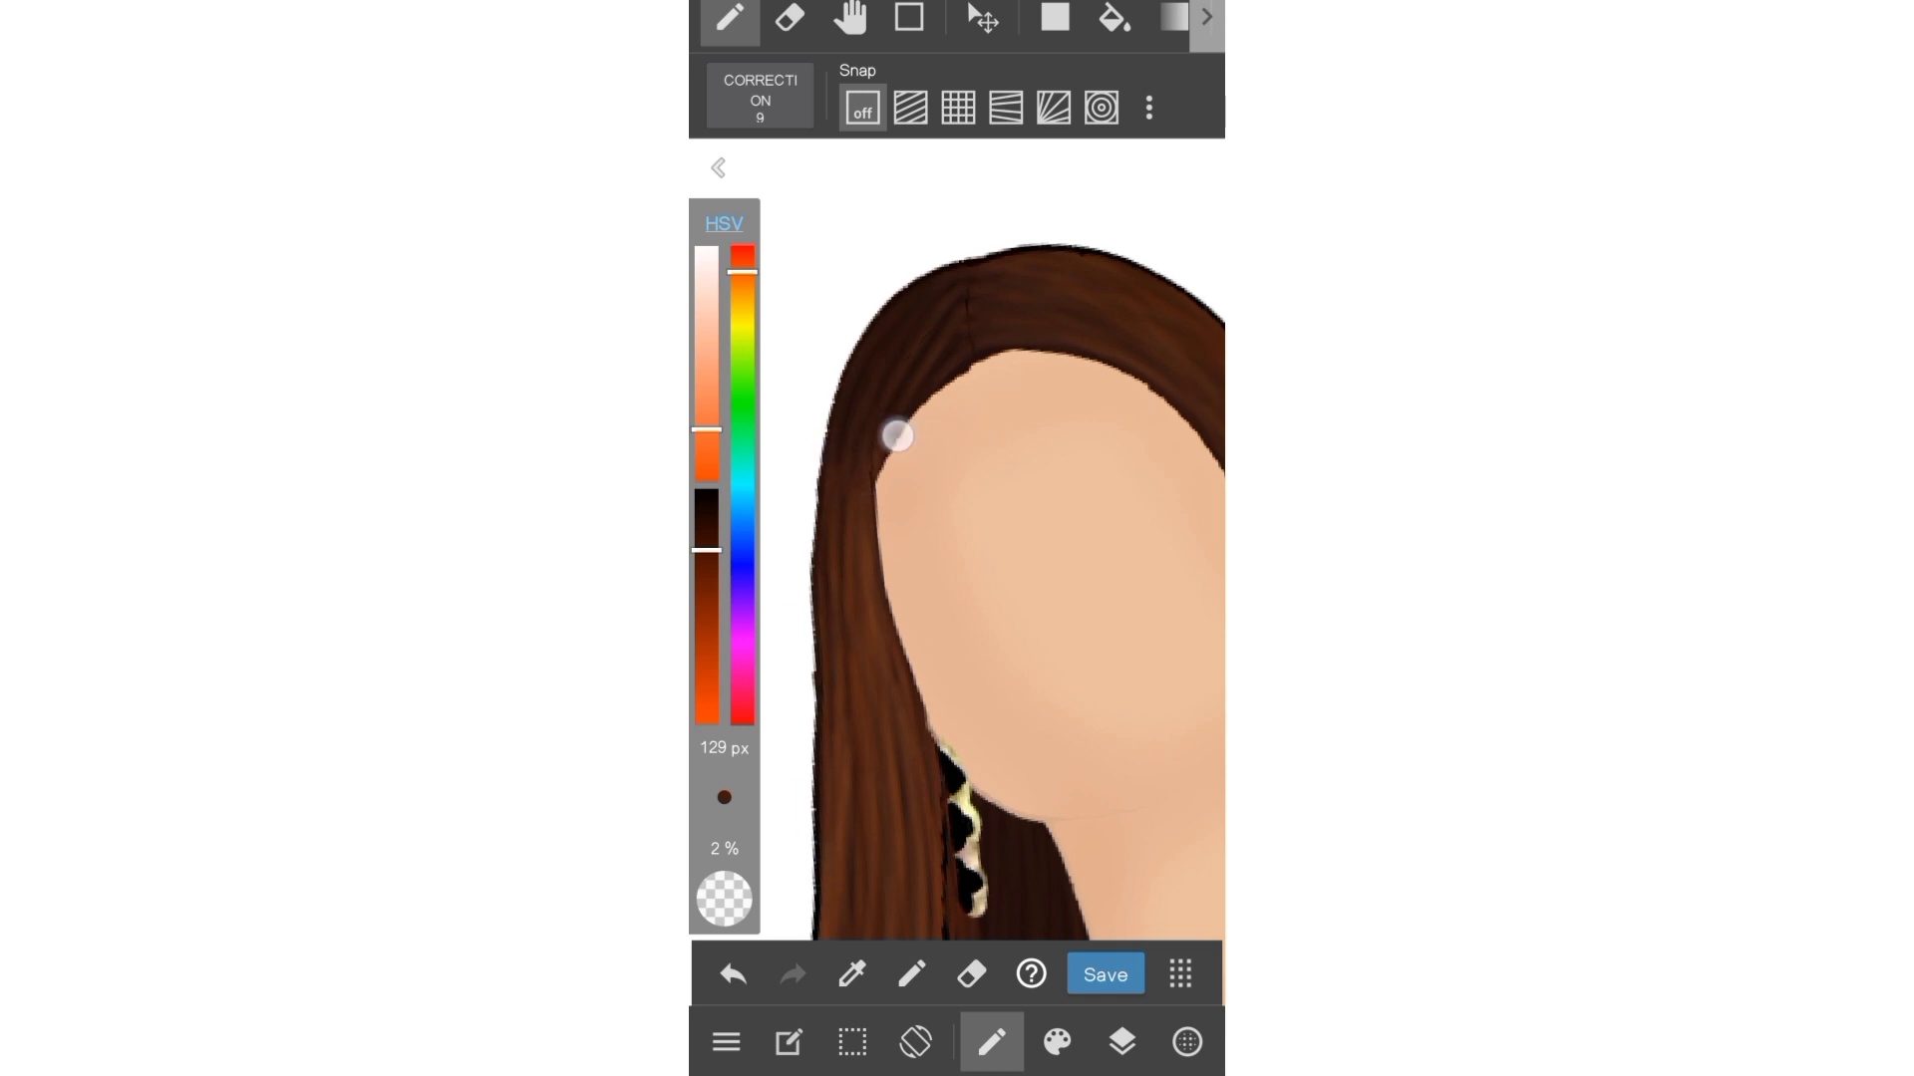
pyautogui.moveTo(885, 433); pyautogui.dragTo(914, 368)
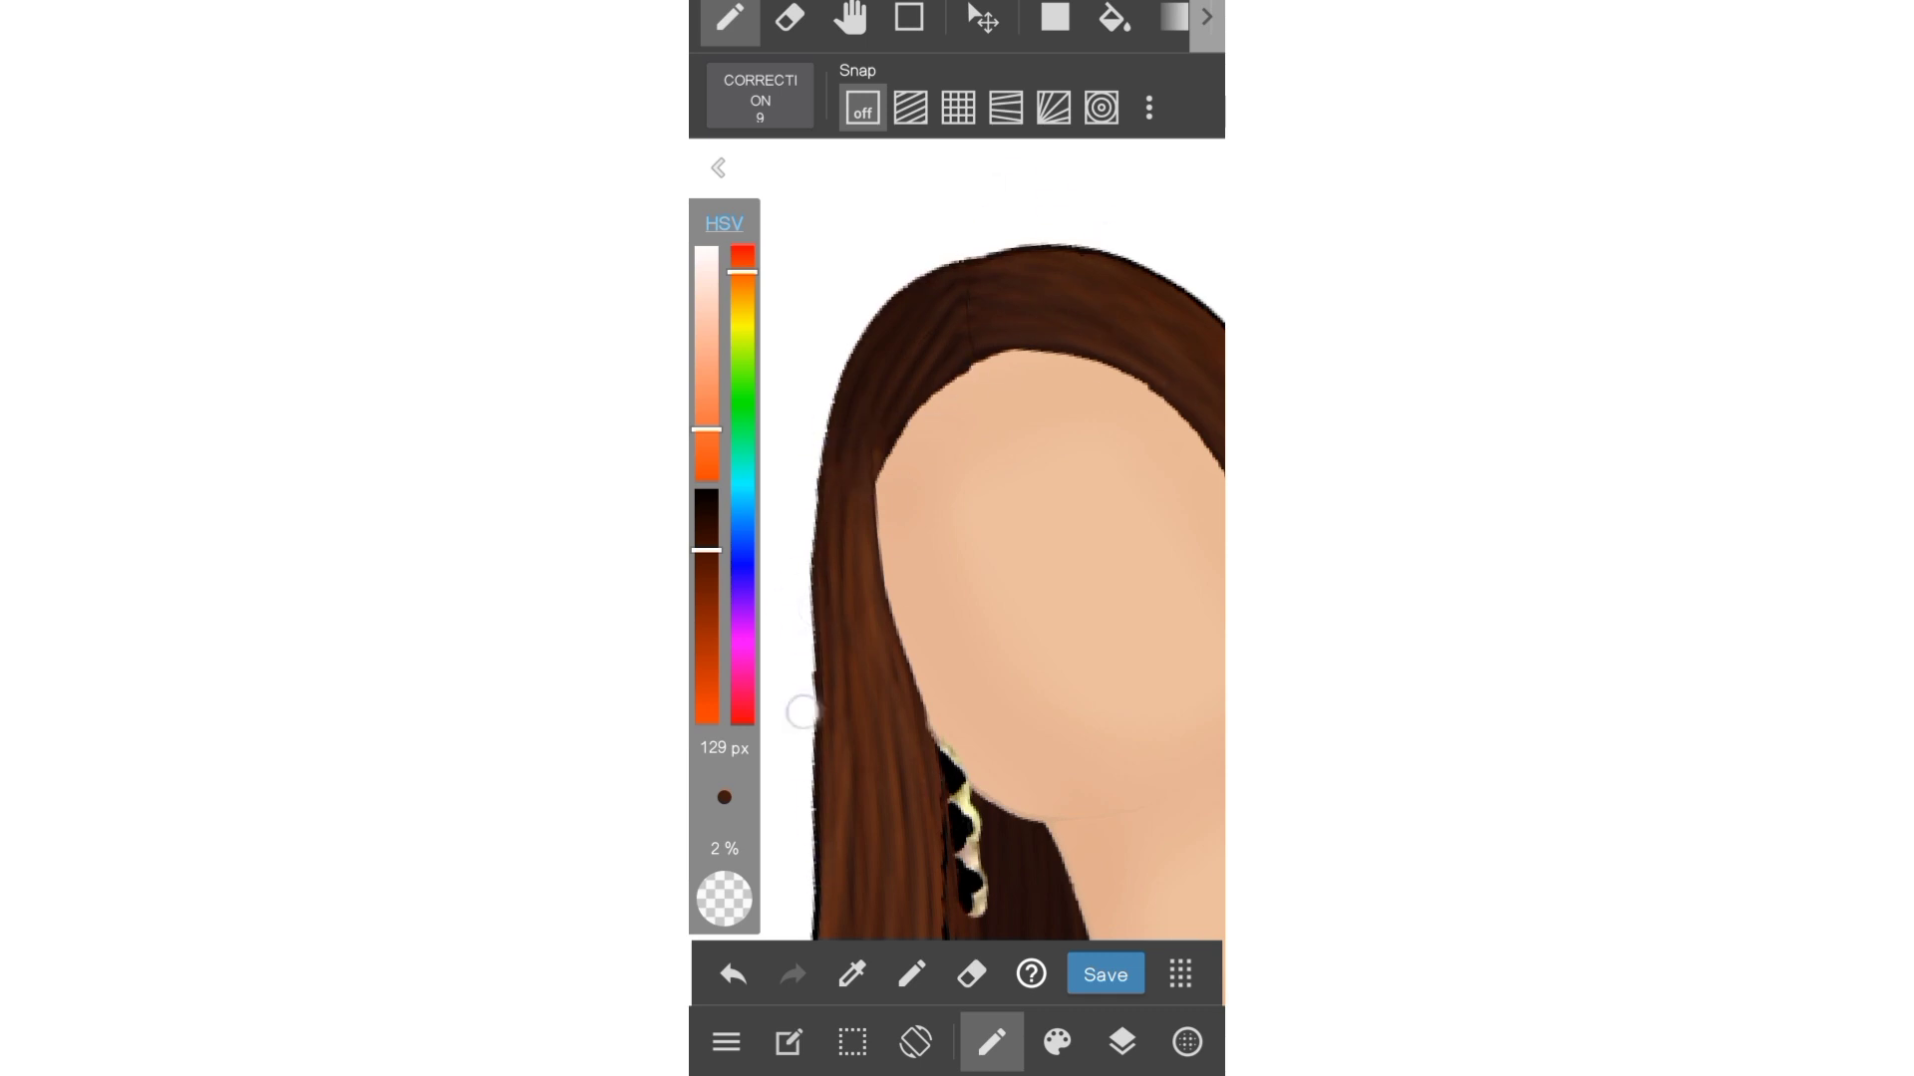
# - Zoom out to view the whole figure beside the reference photo
pyautogui.scroll(-2, 957, 598)
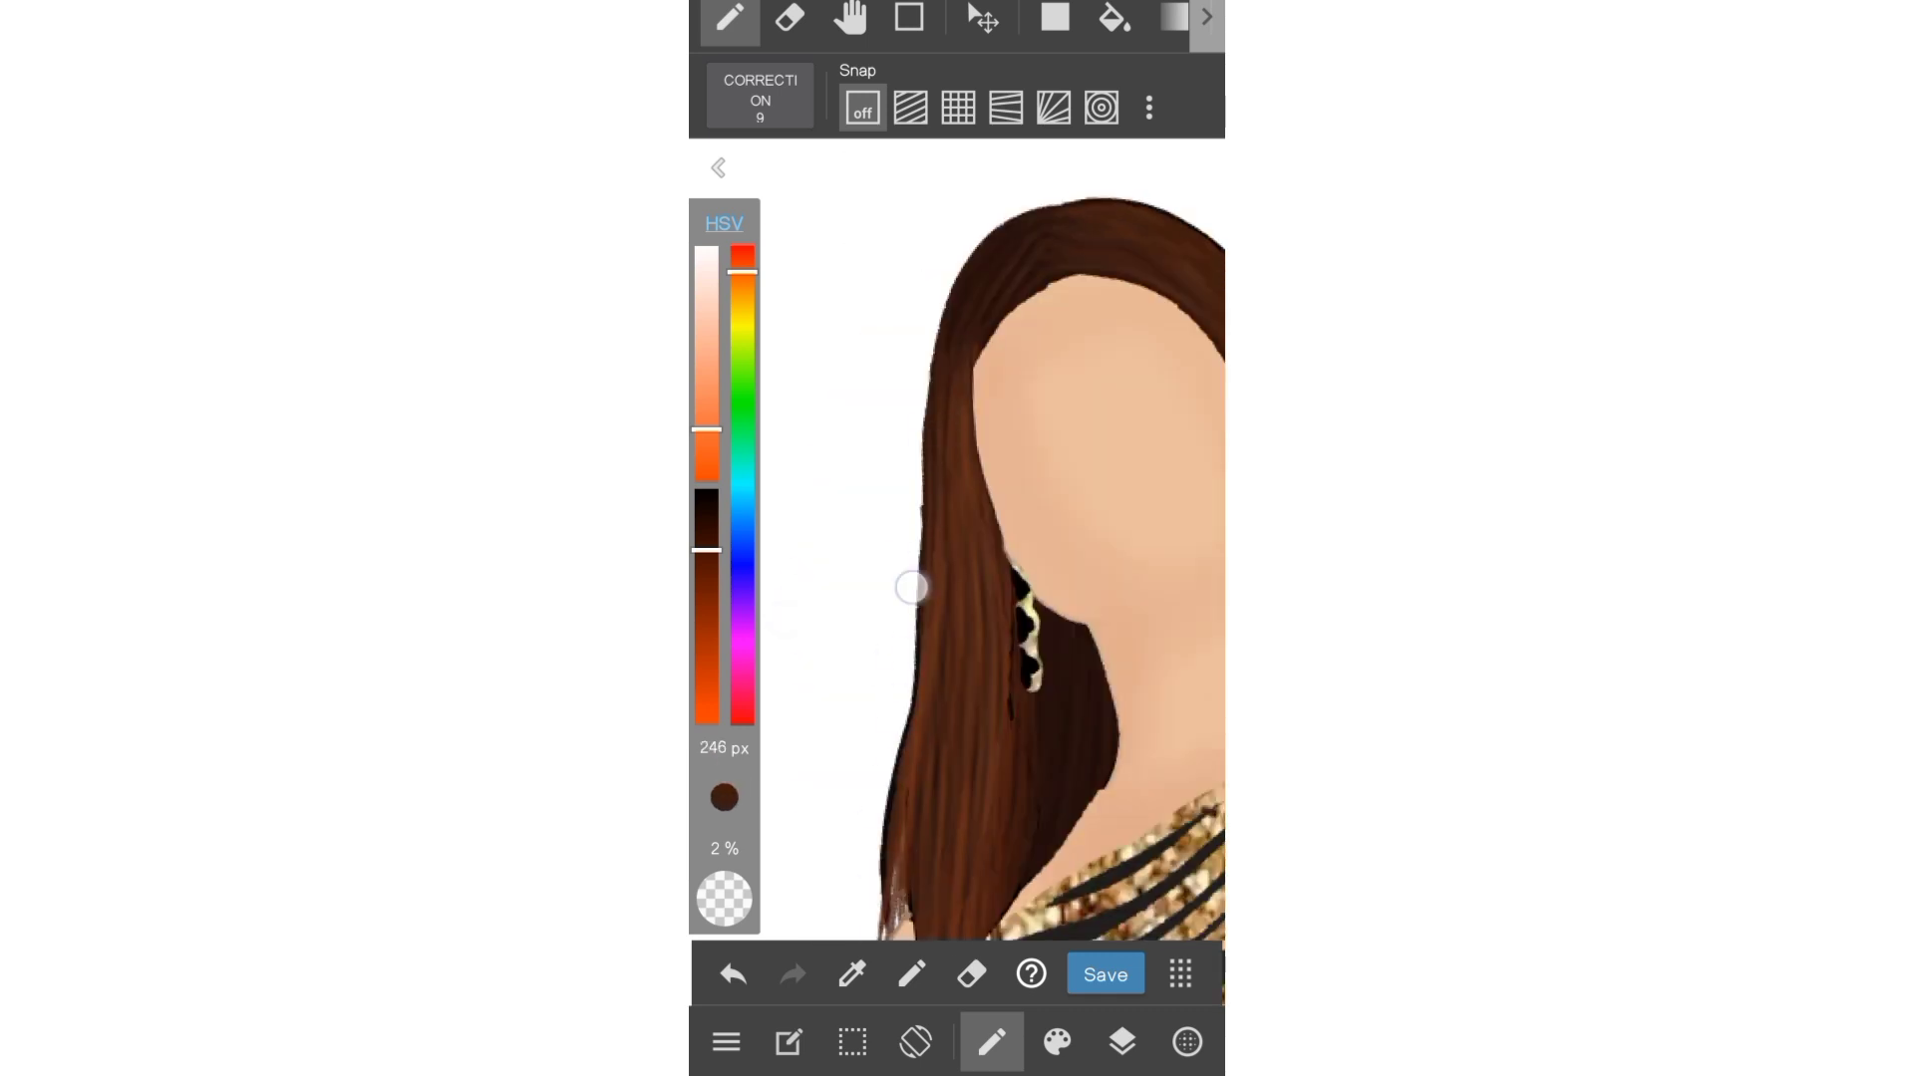
pyautogui.scroll(-2, 957, 598)
pyautogui.scroll(2, 957, 598)
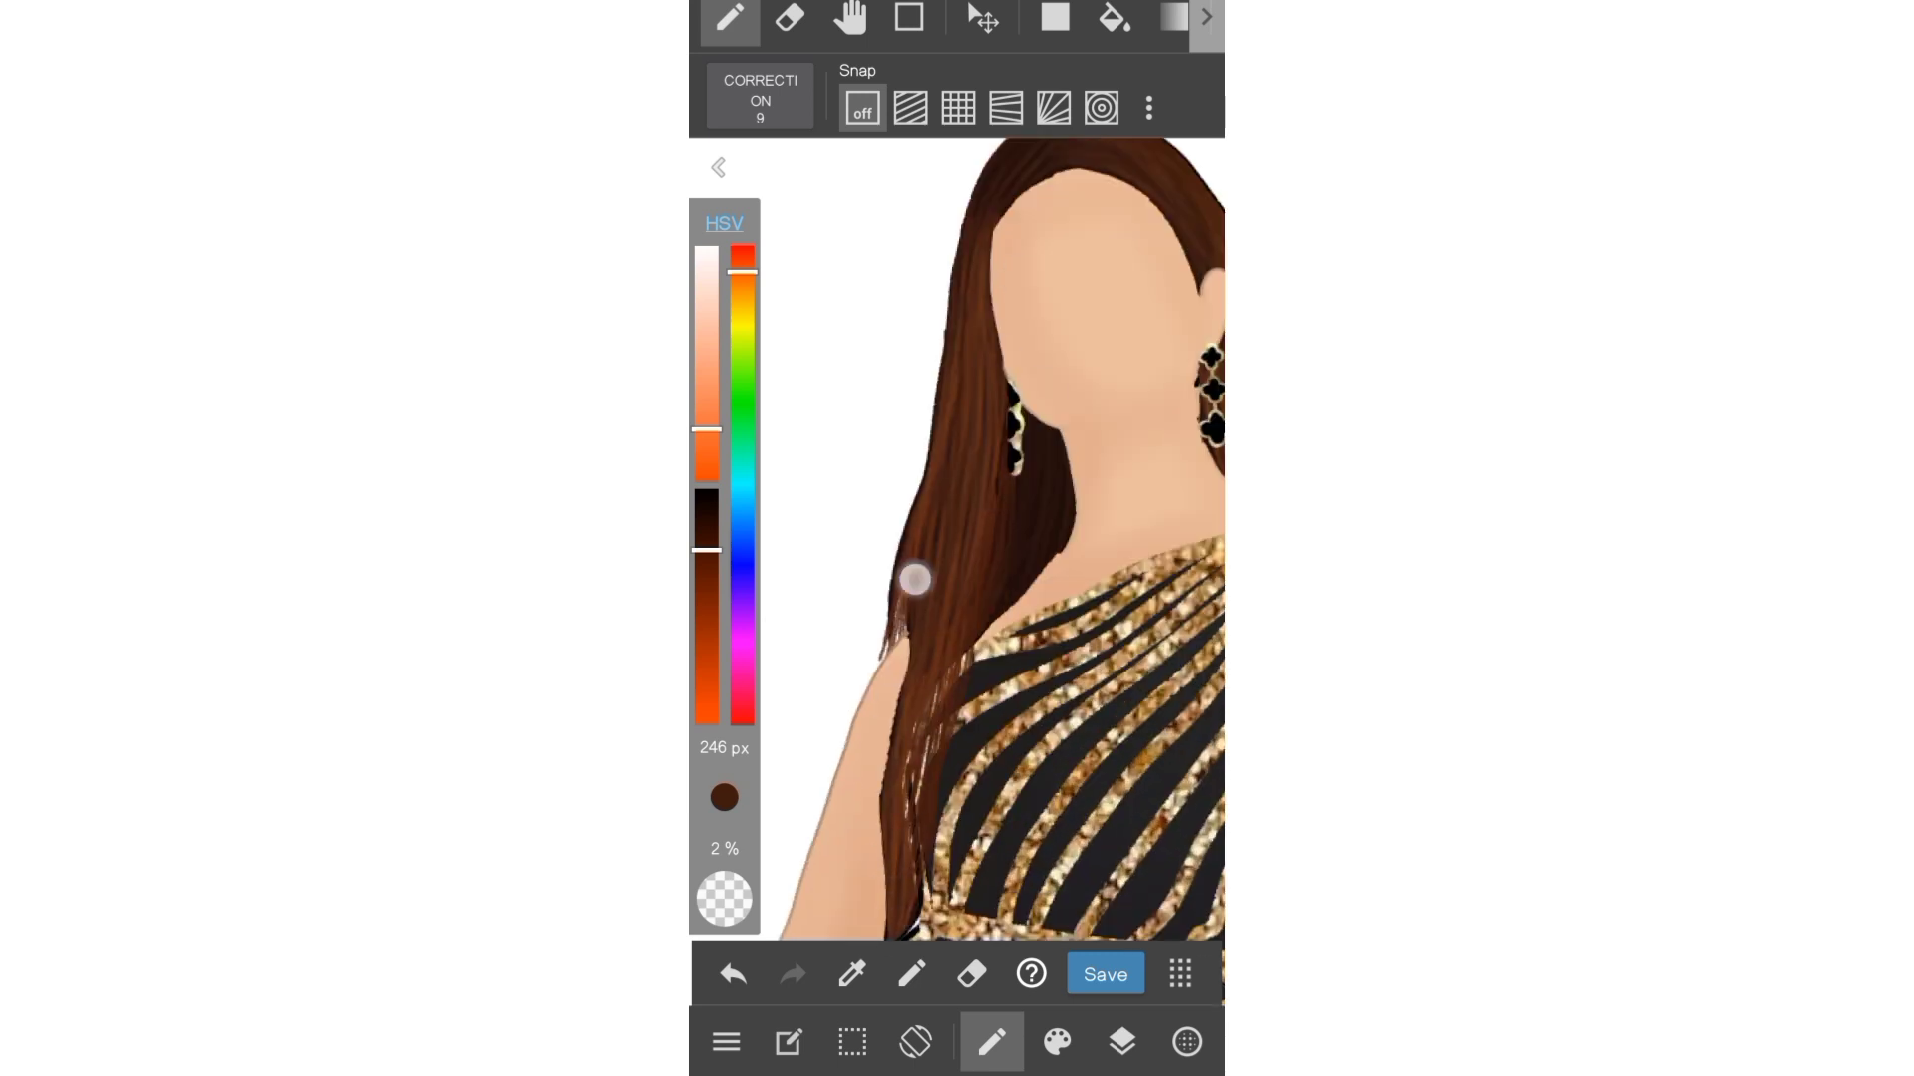
pyautogui.scroll(-3, 1038, 430)
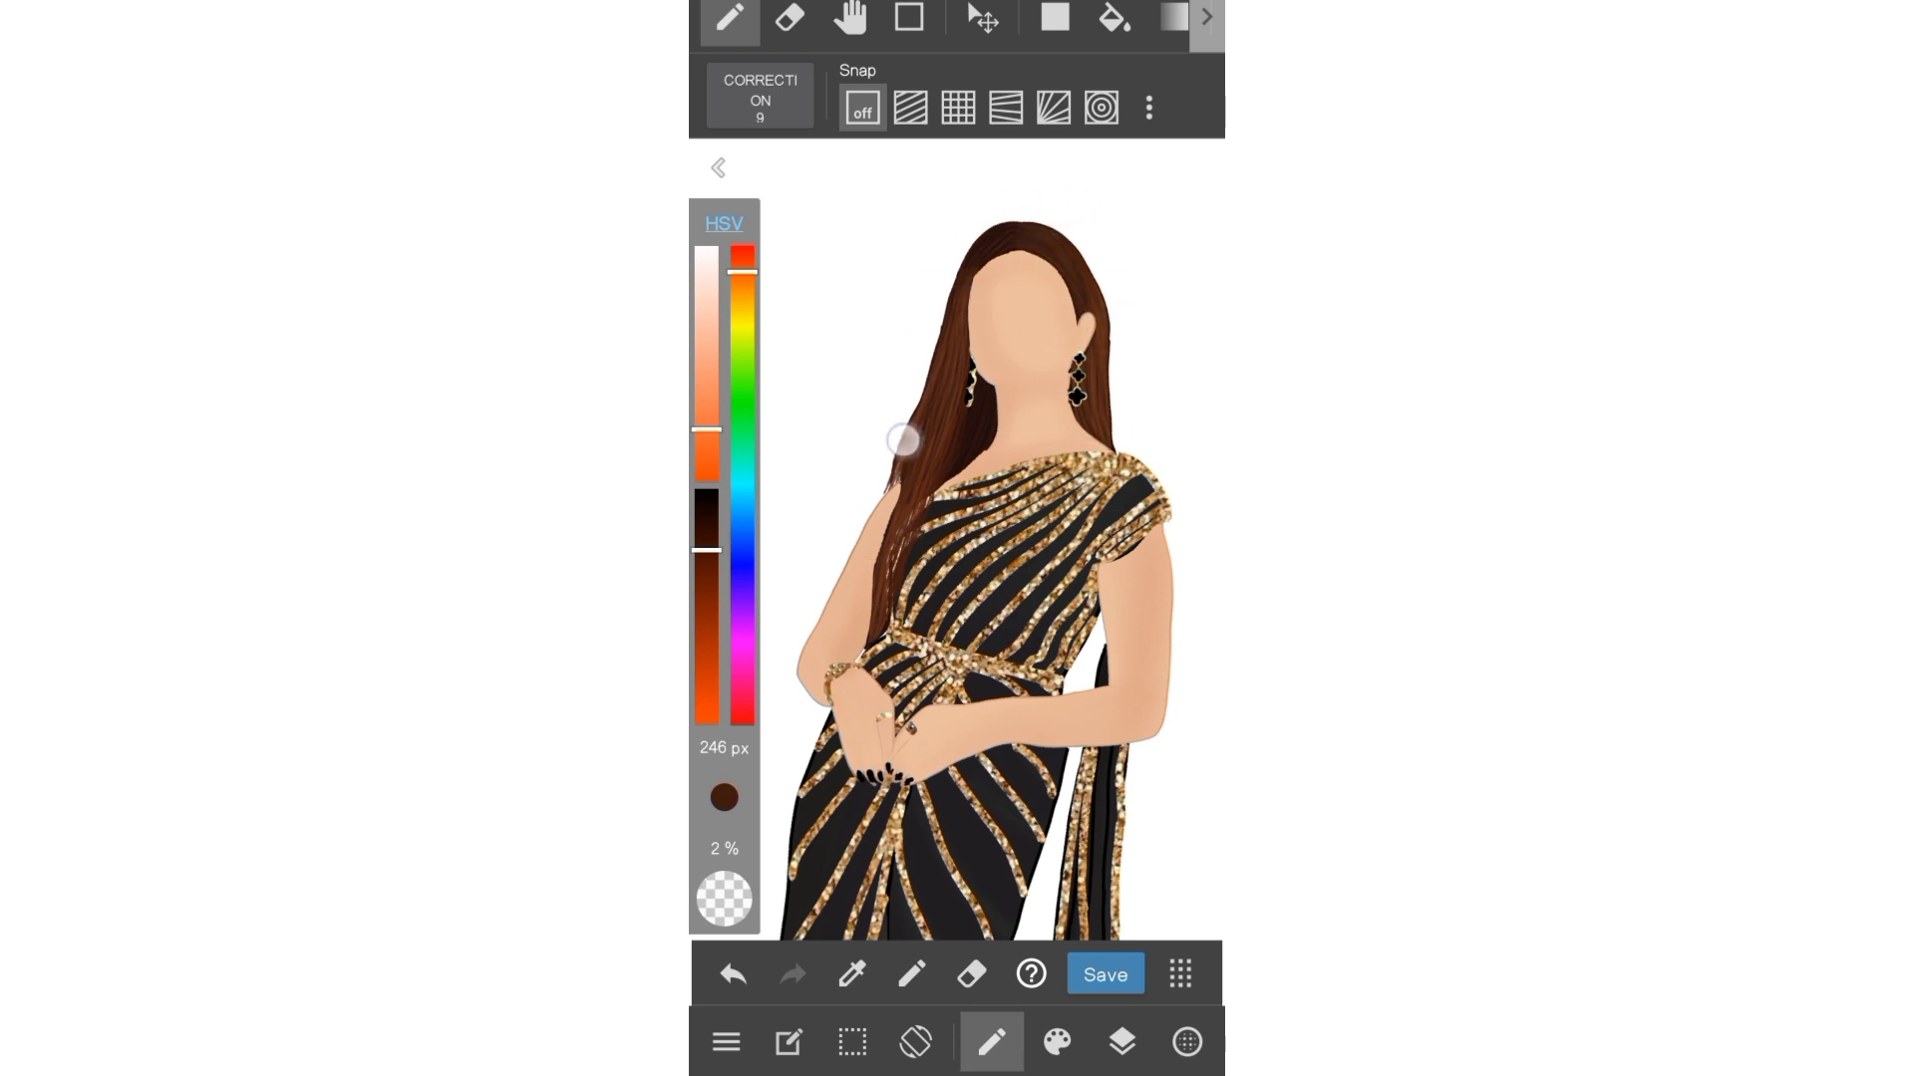
pyautogui.scroll(-3, 1153, 304)
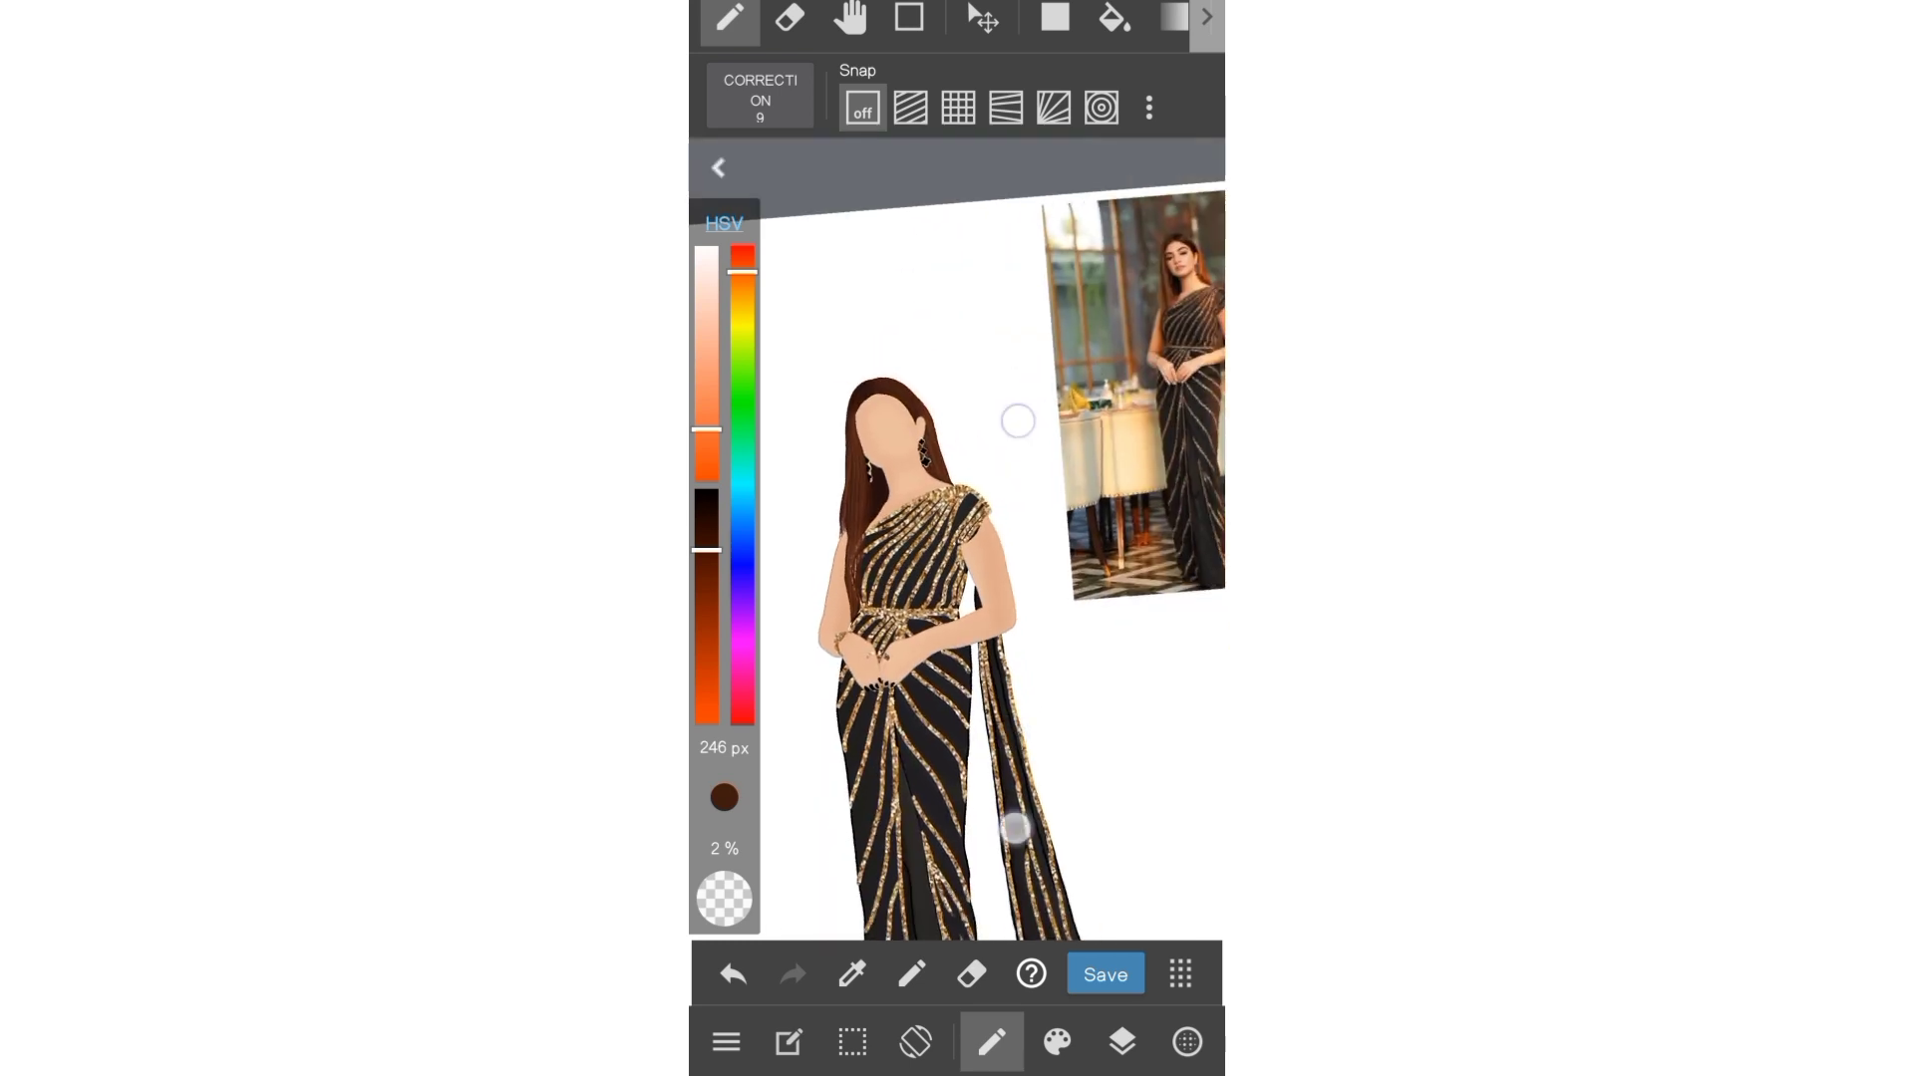
pyautogui.click(1126, 1042)
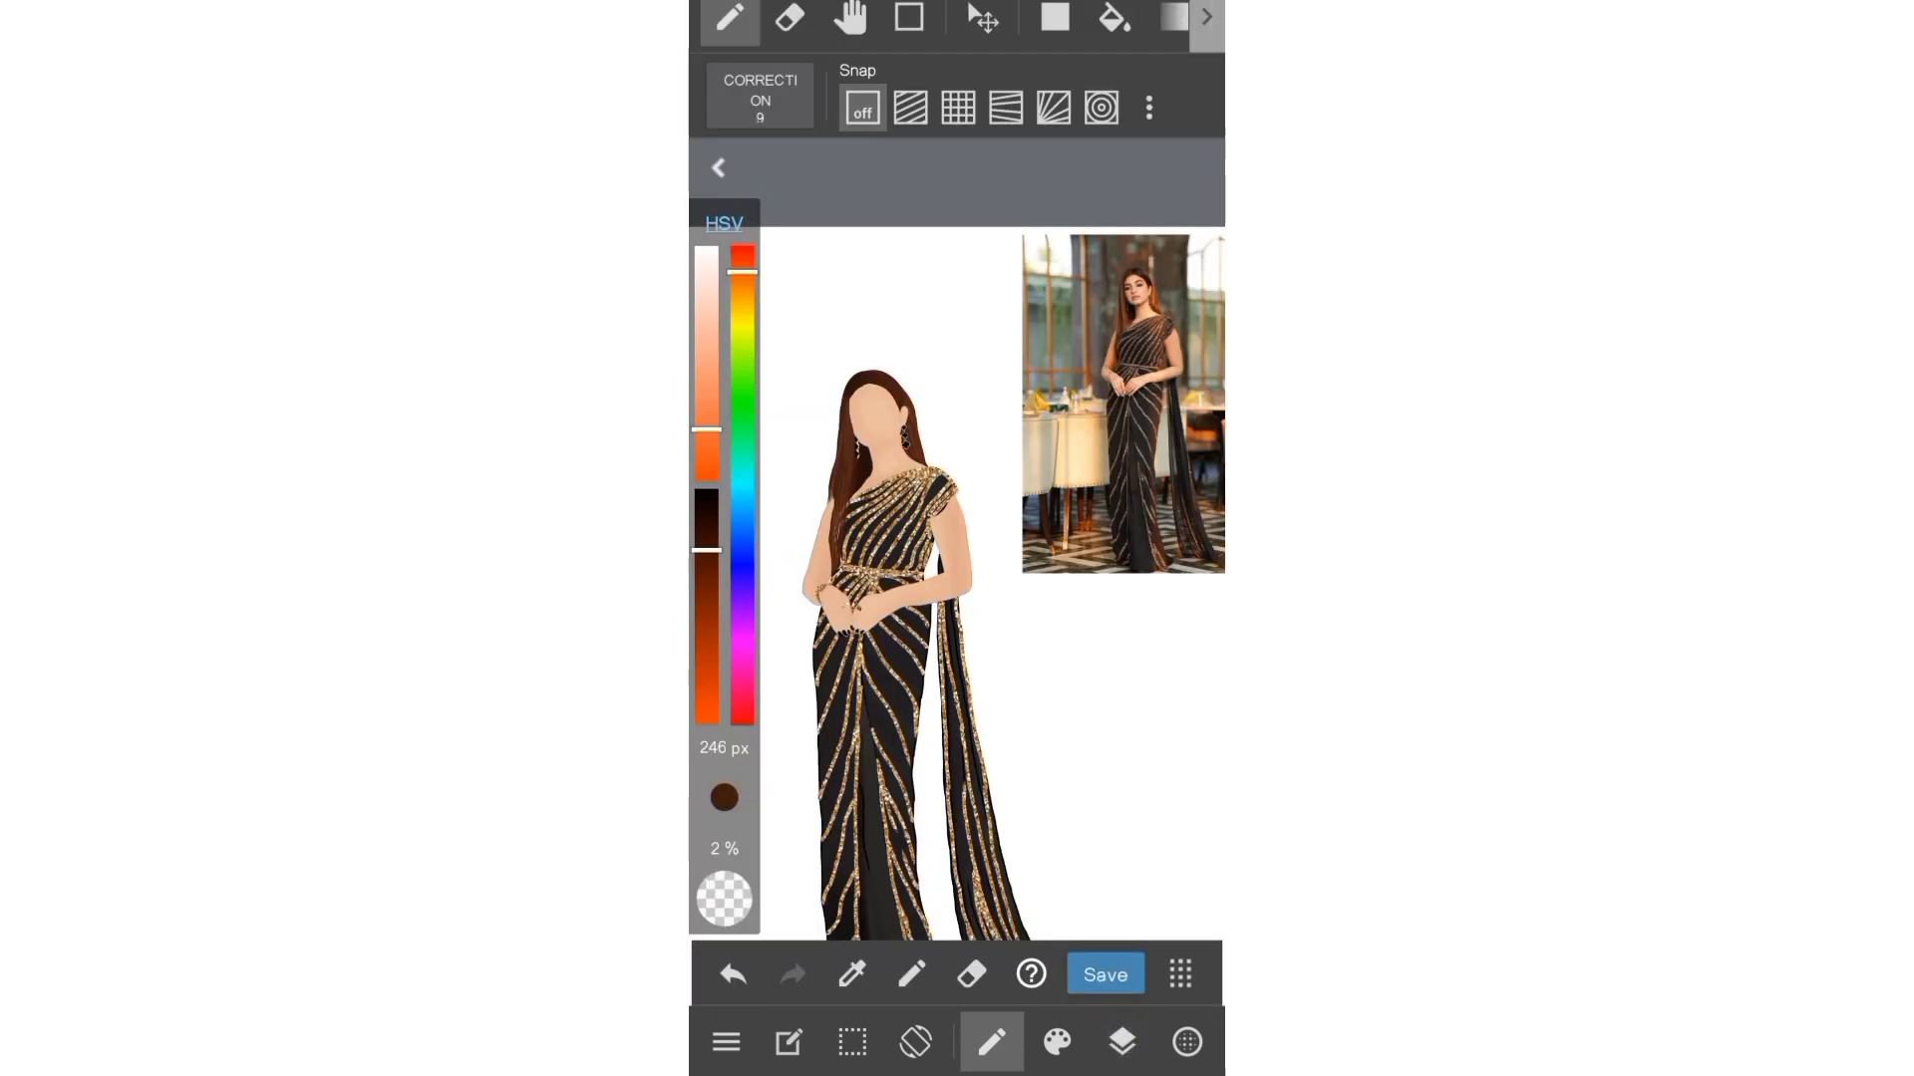
# - Zoom in on the clasped hands, brush brown over the nail highlights, then zoom back out
pyautogui.scroll(5, 1024, 543)
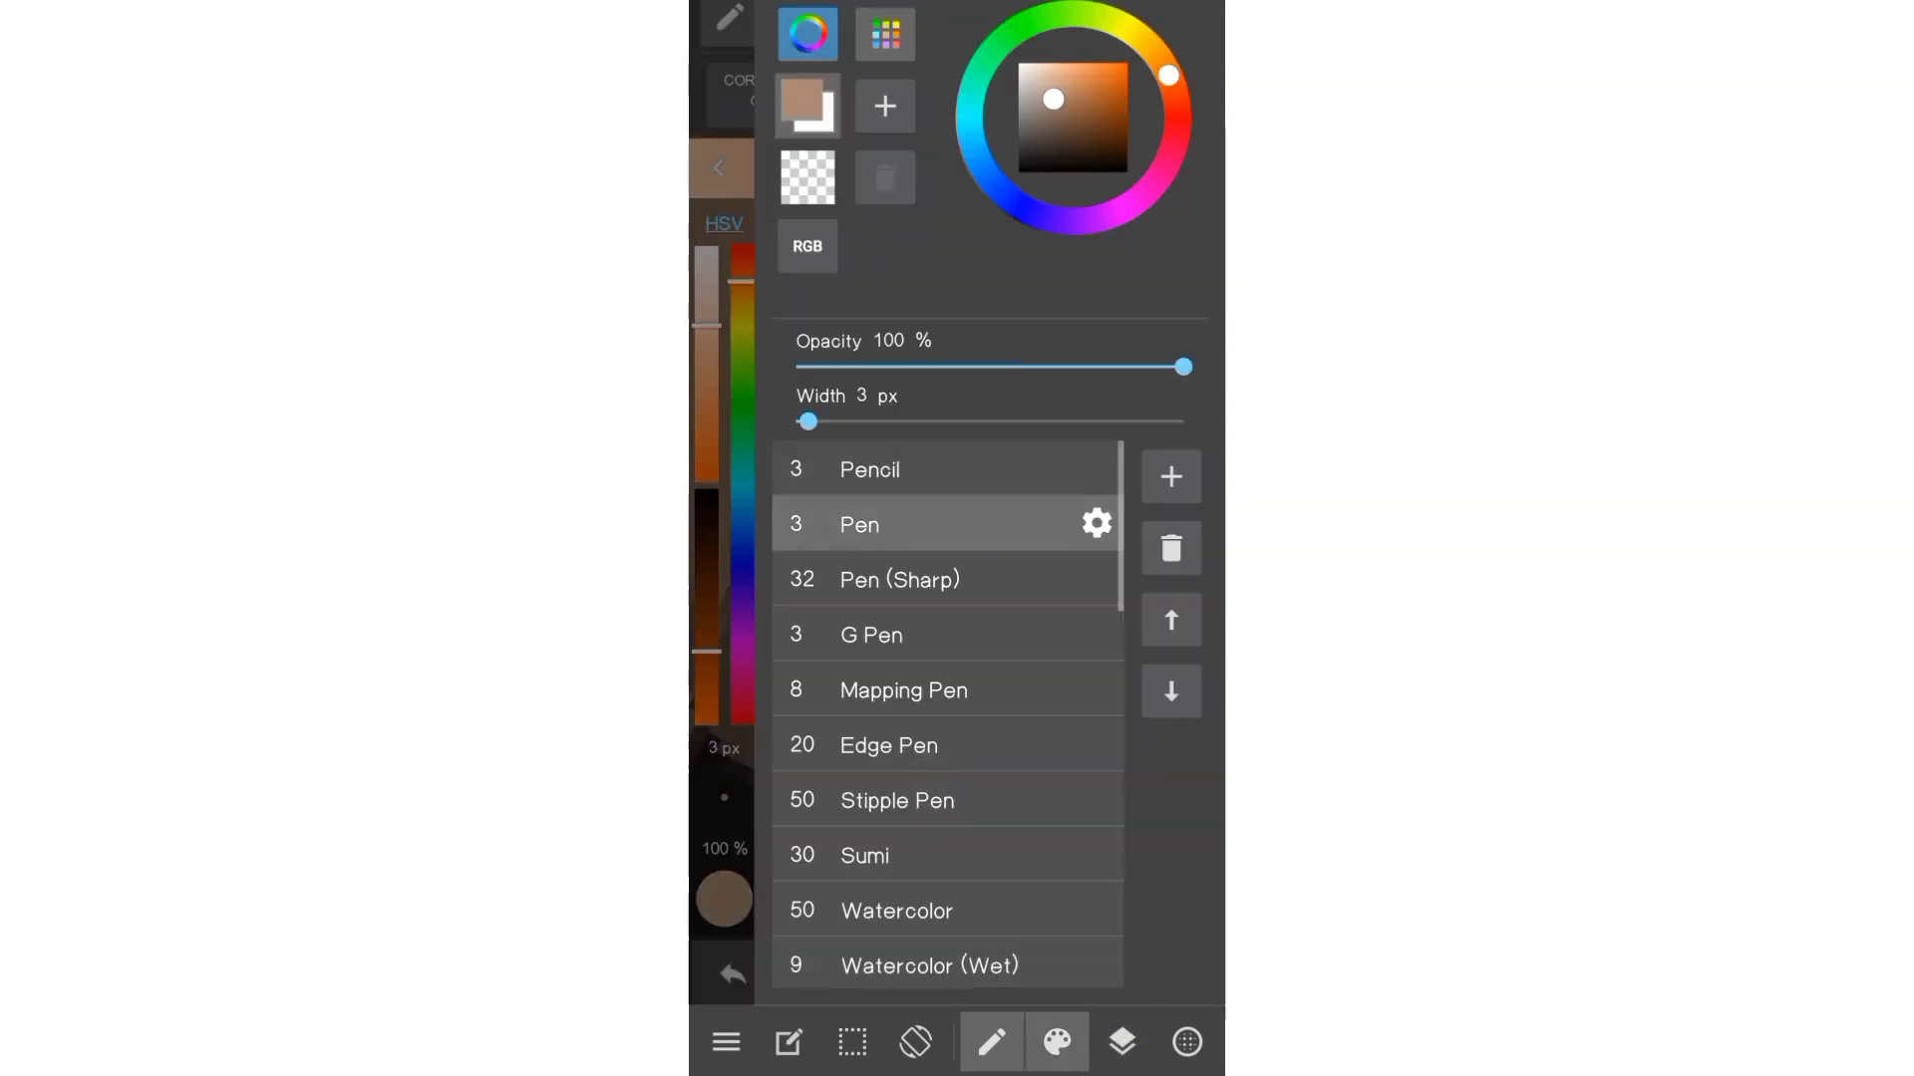
pyautogui.moveTo(897, 875); pyautogui.dragTo(937, 718)
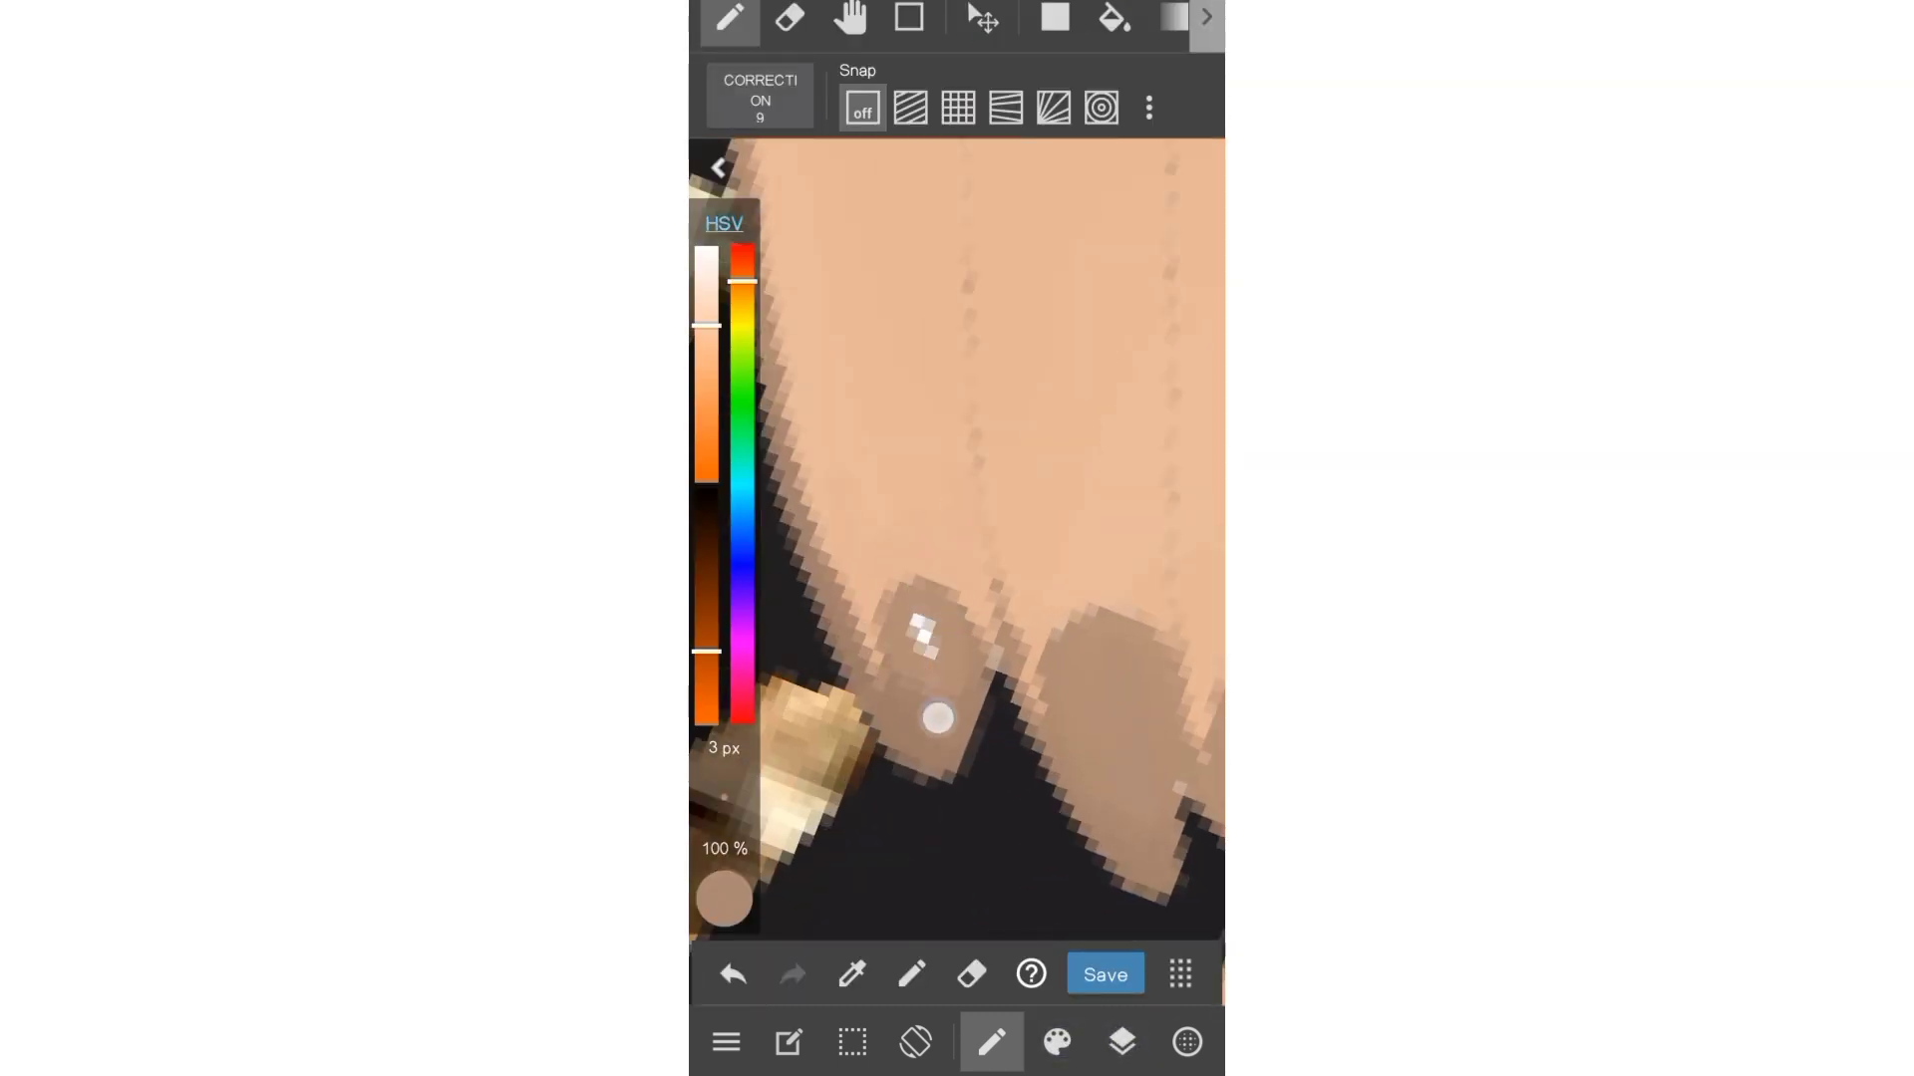
pyautogui.moveTo(1022, 555); pyautogui.dragTo(938, 747)
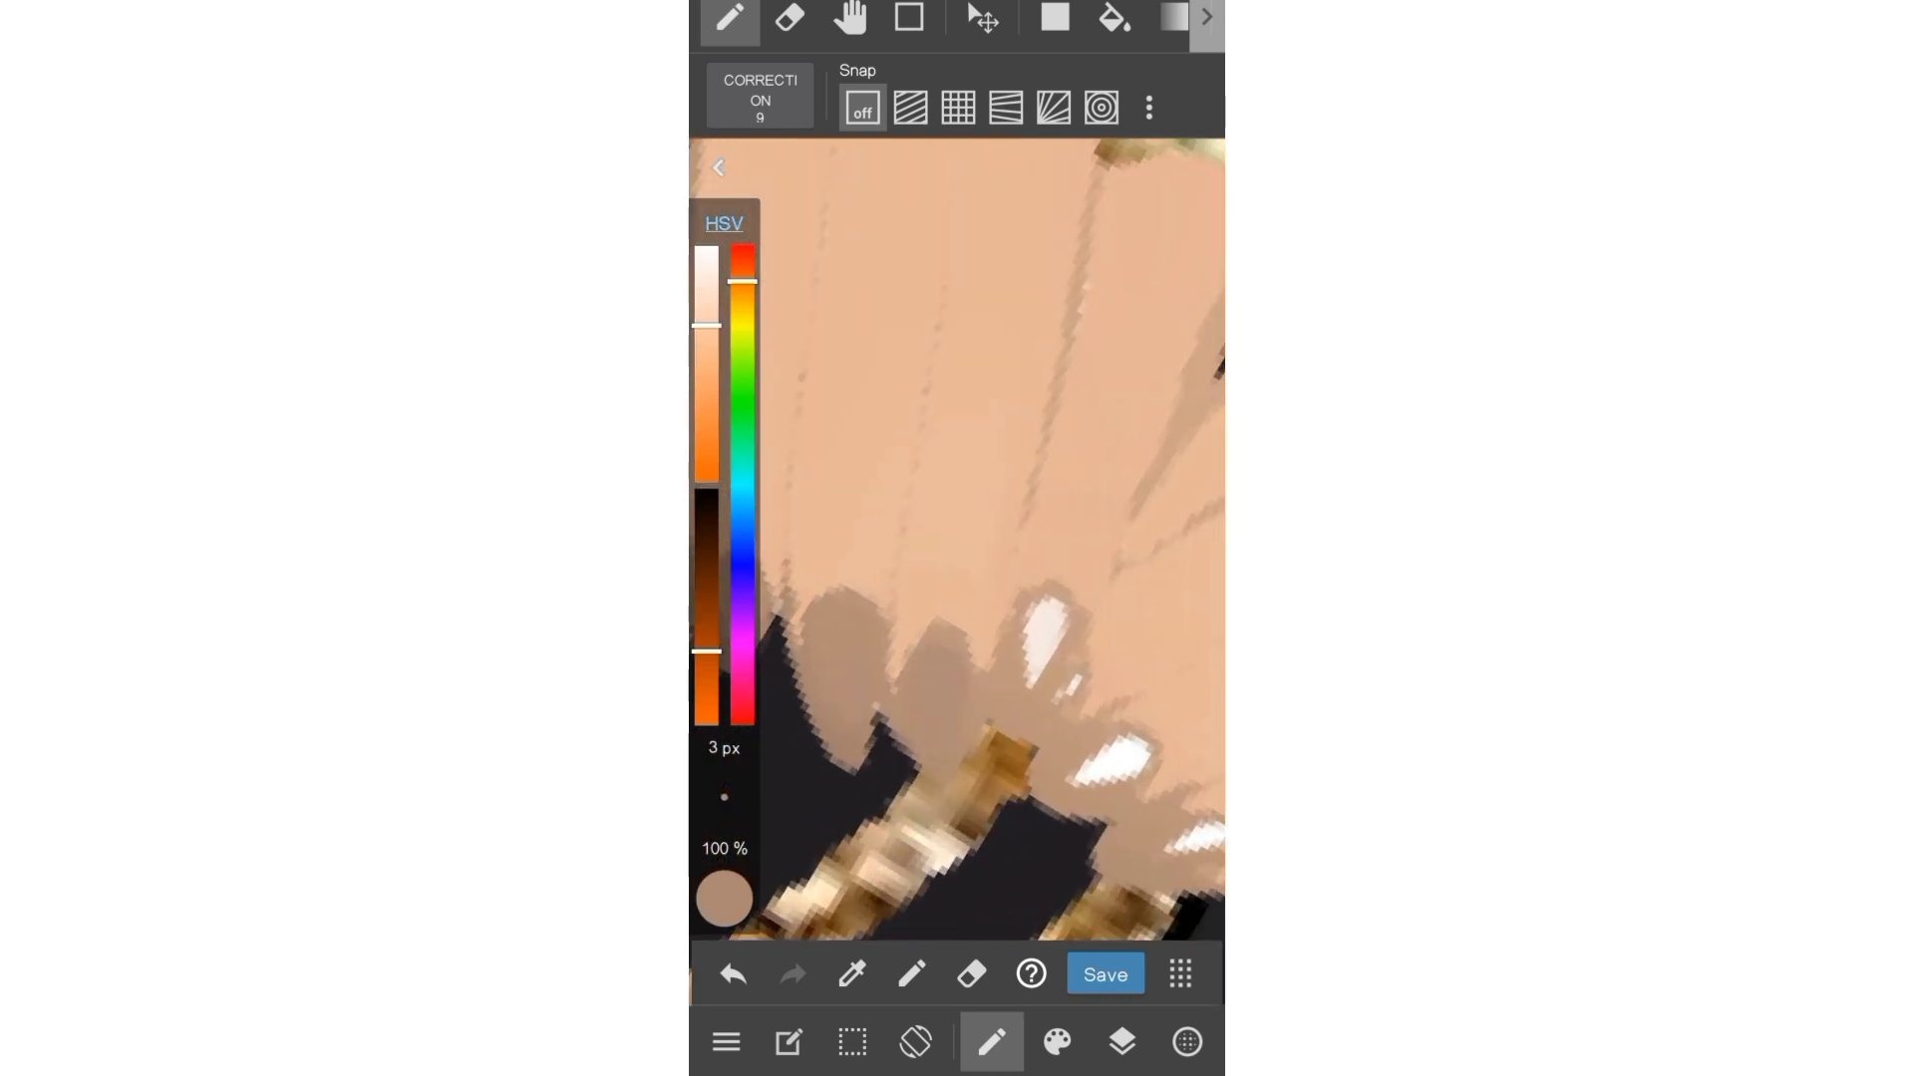
pyautogui.moveTo(1051, 603); pyautogui.dragTo(1031, 688)
pyautogui.moveTo(1060, 619); pyautogui.dragTo(923, 697)
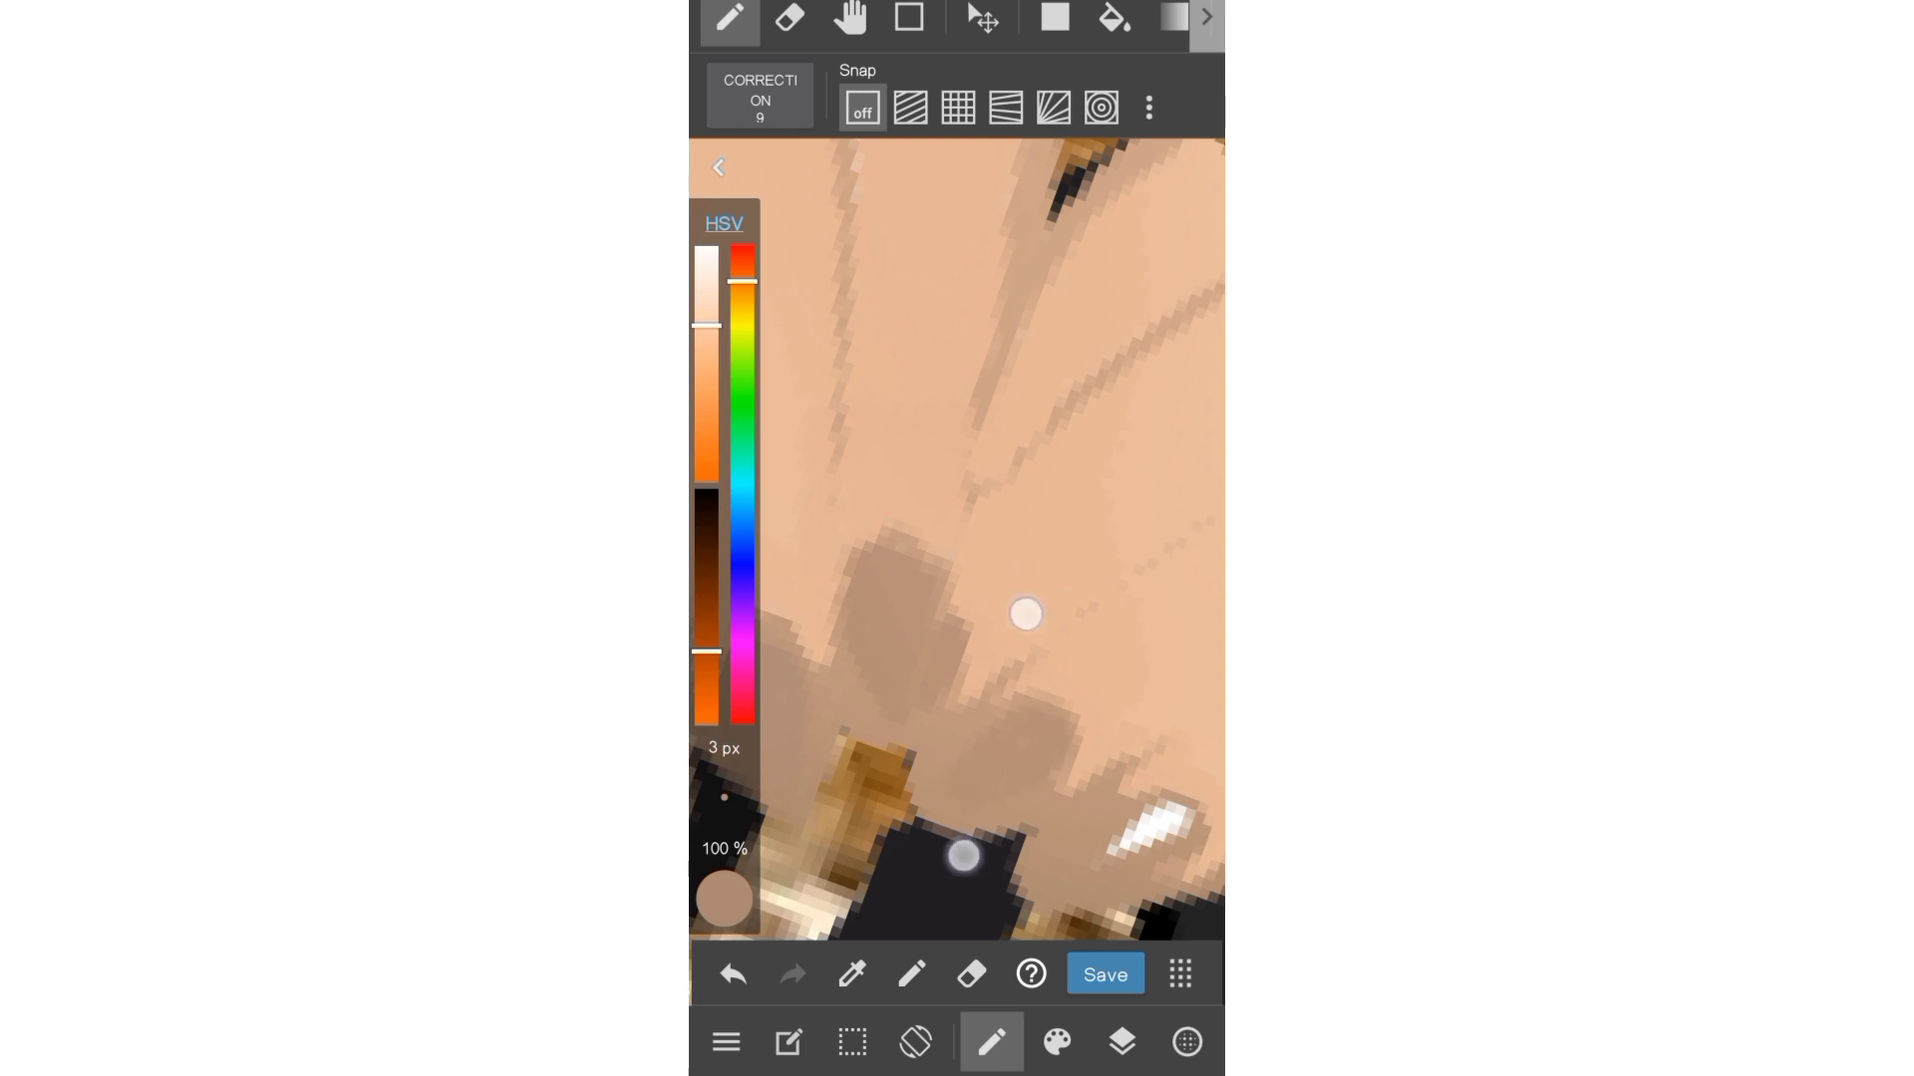
pyautogui.moveTo(1026, 611); pyautogui.dragTo(991, 697)
pyautogui.moveTo(974, 624); pyautogui.dragTo(1060, 531)
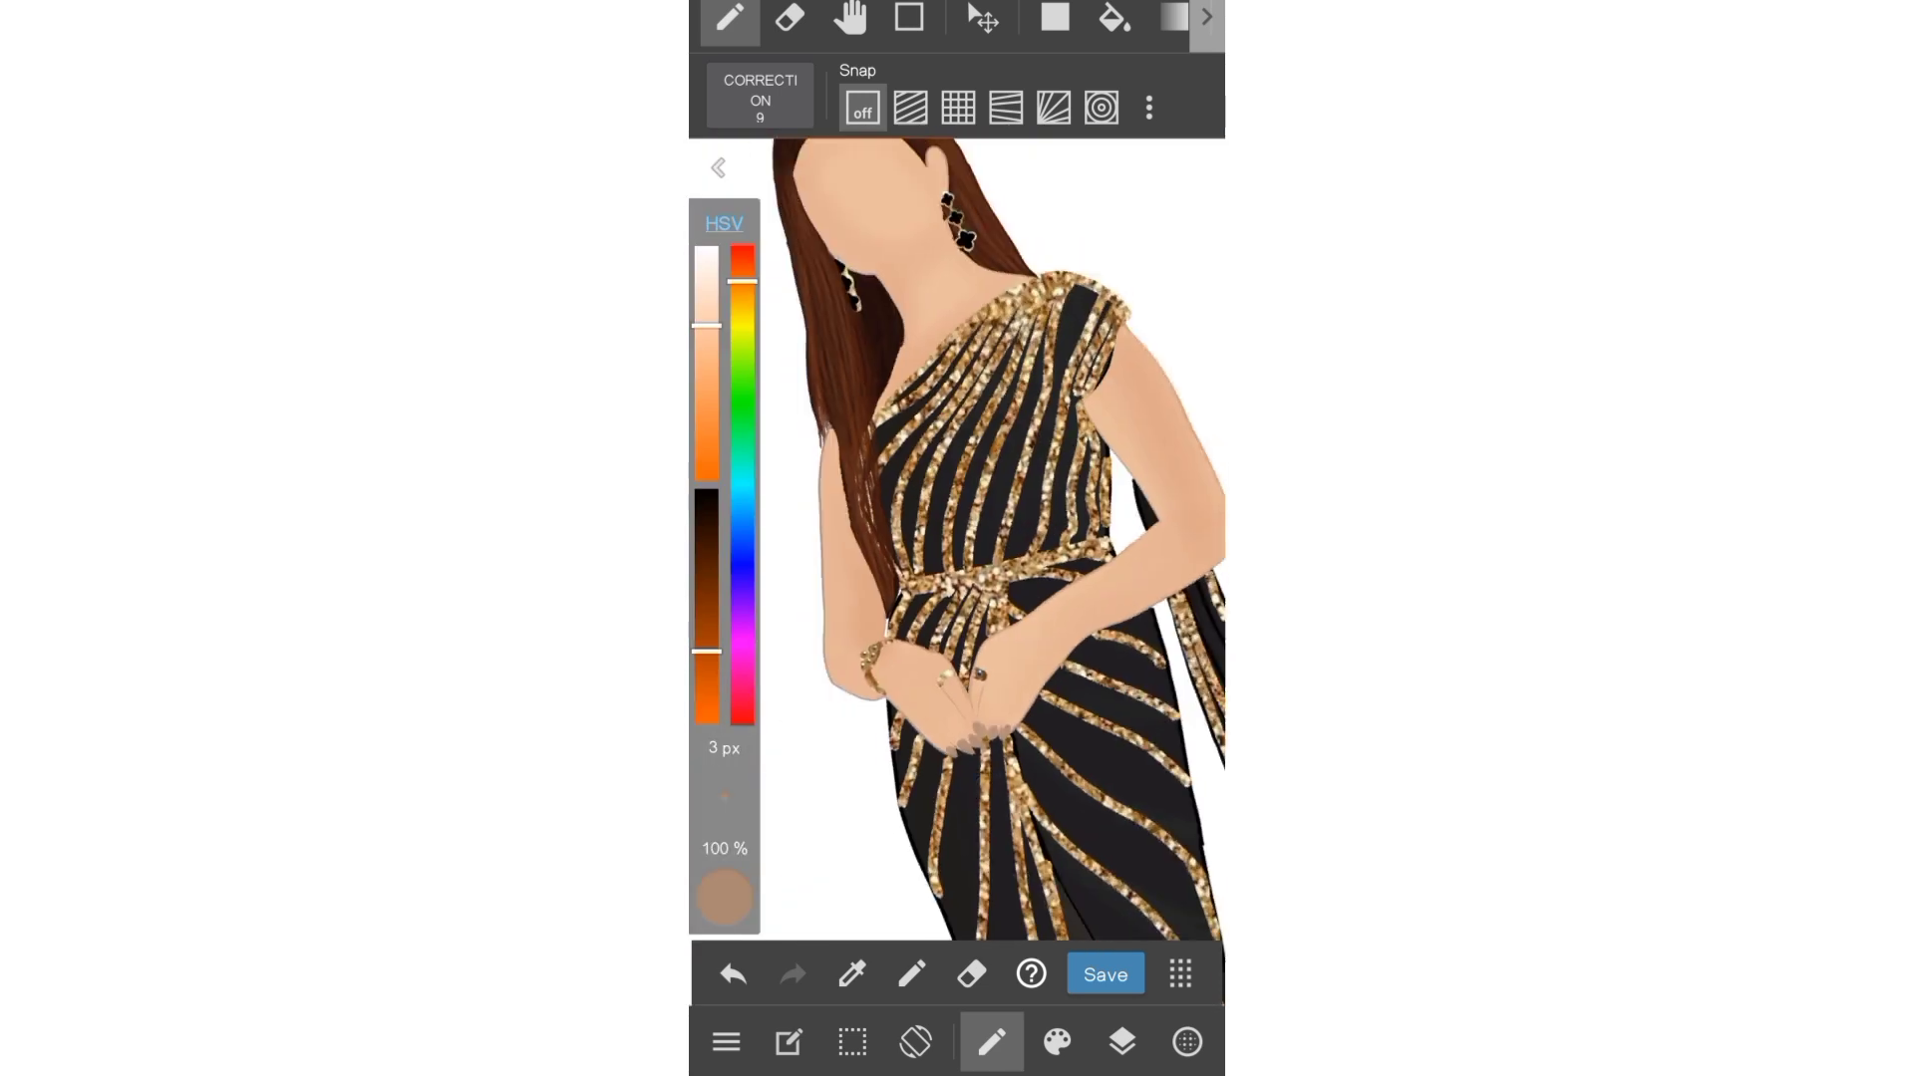
# - Turn on the bottom background layer so the mustard-brown backdrop shows, then zoom out
pyautogui.click(1121, 1042)
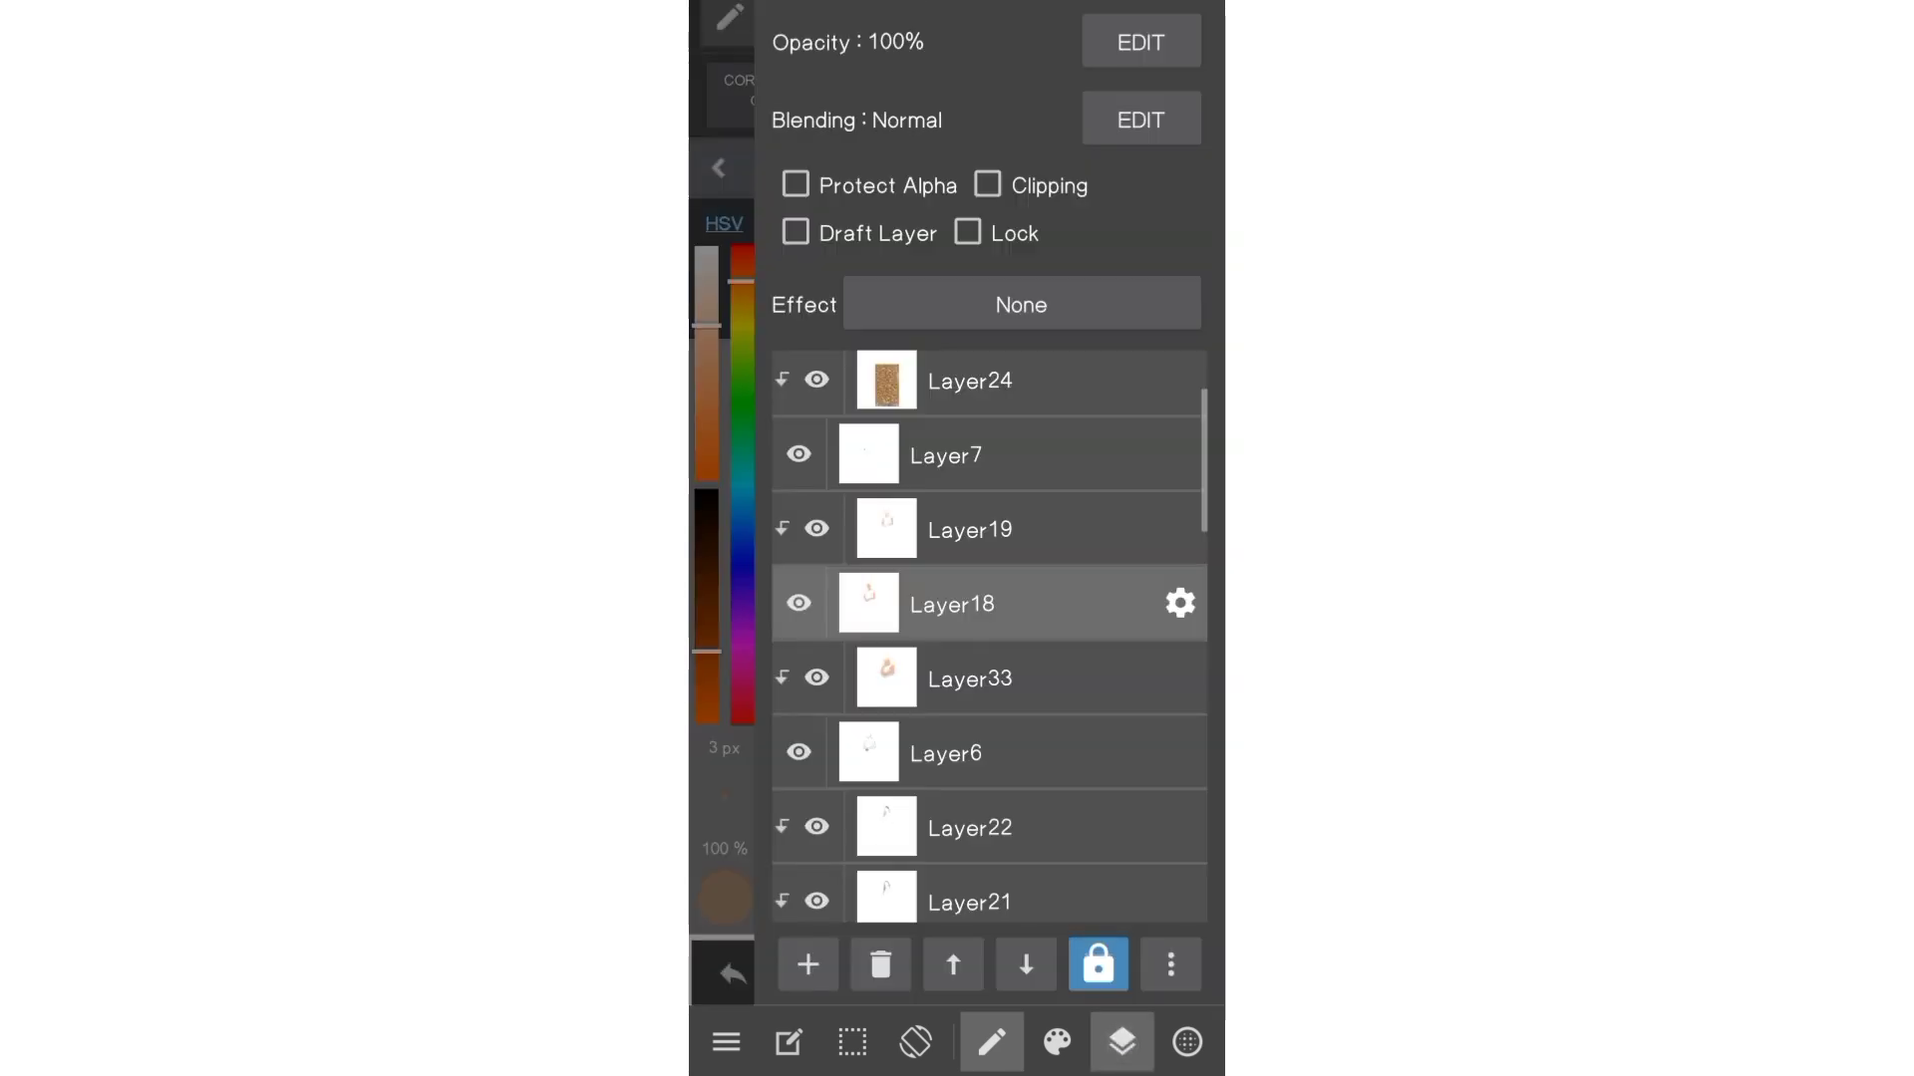
pyautogui.moveTo(987, 847); pyautogui.dragTo(986, 449)
pyautogui.click(1122, 1042)
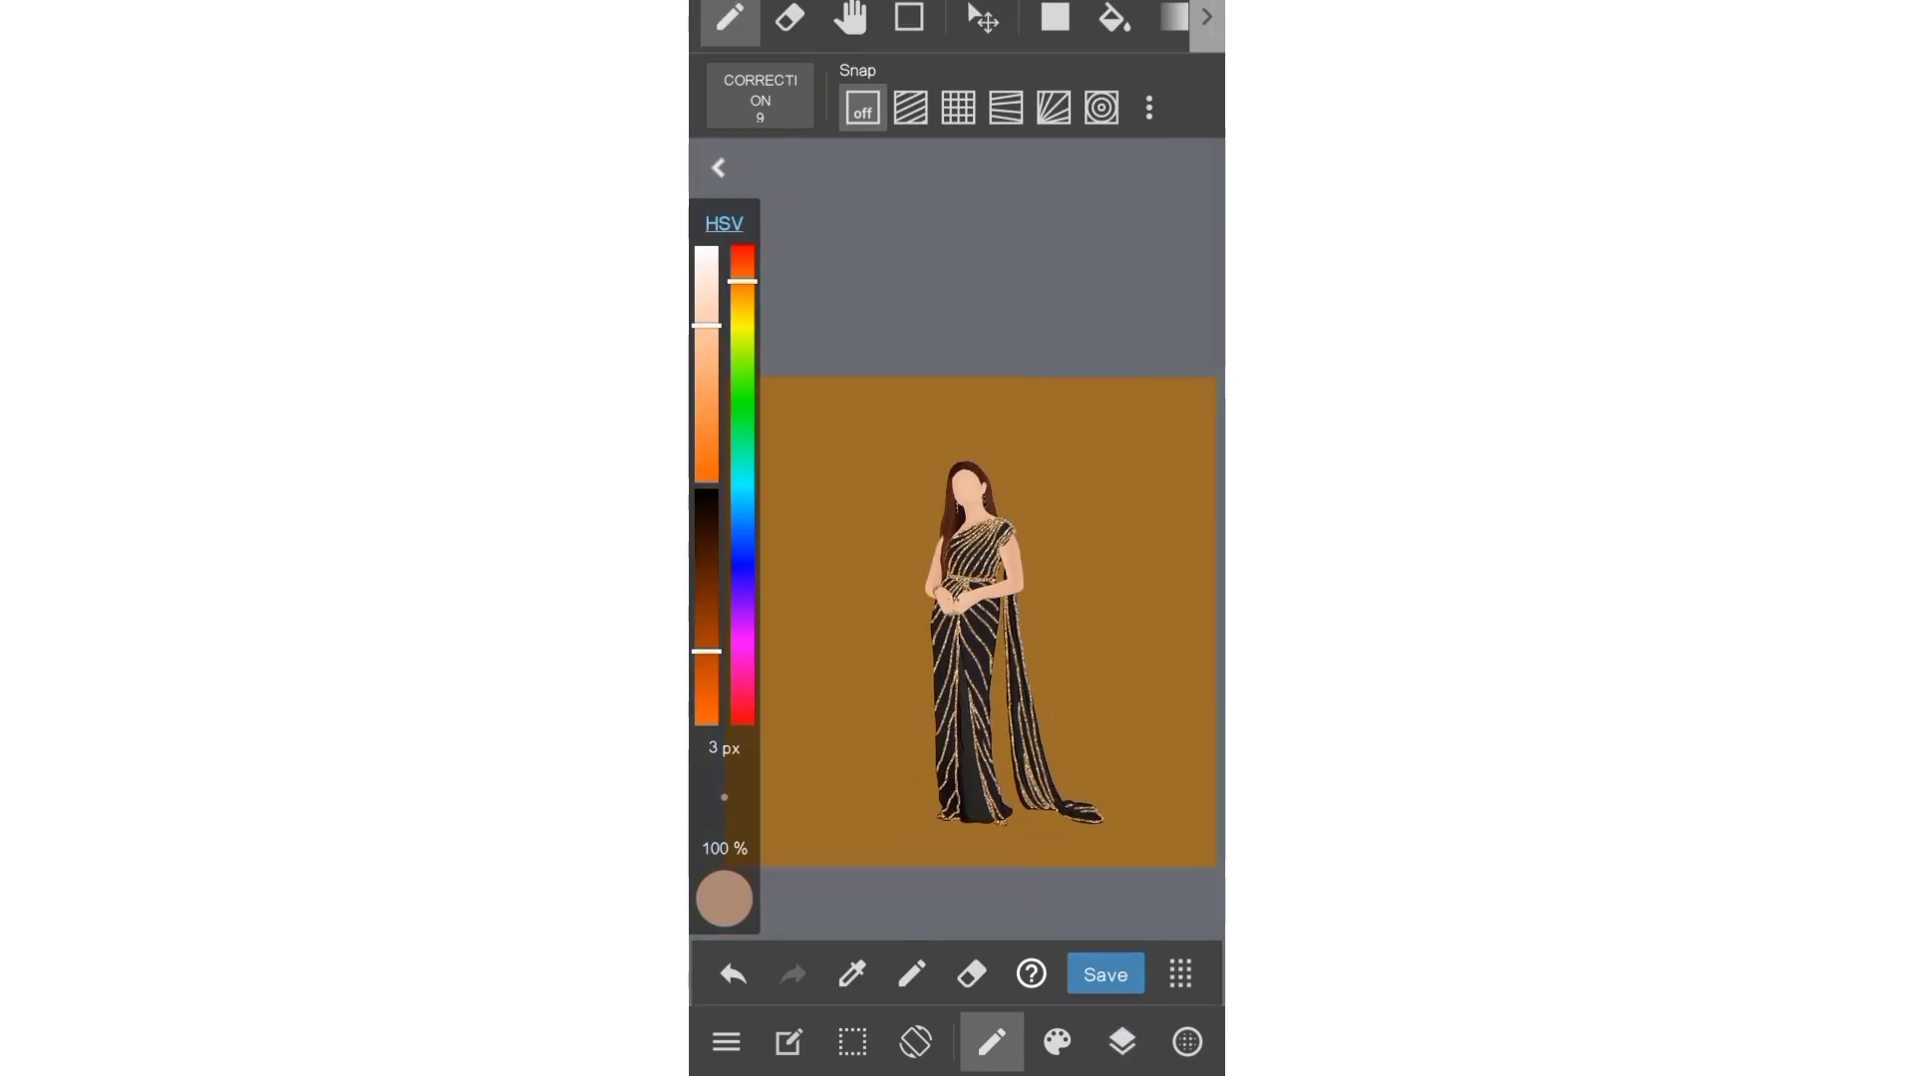
pyautogui.scroll(-3, 985, 618)
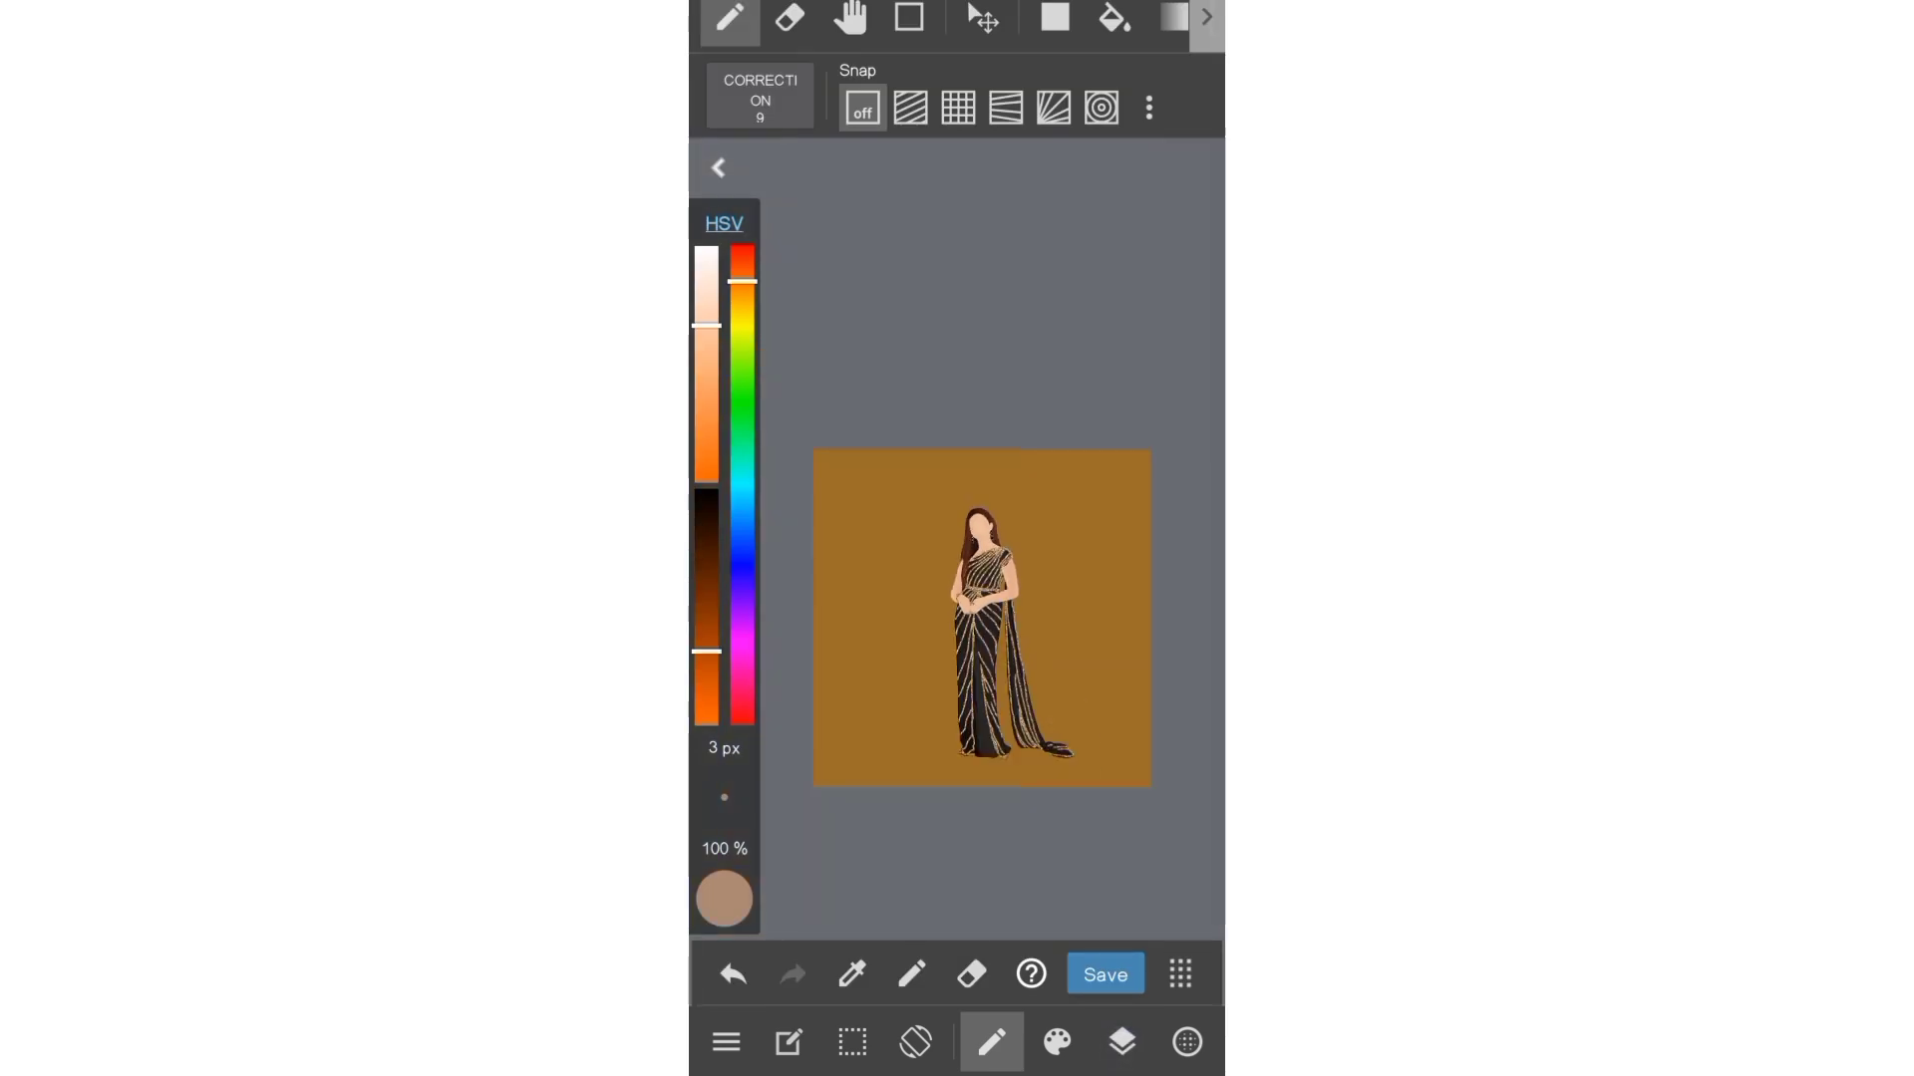